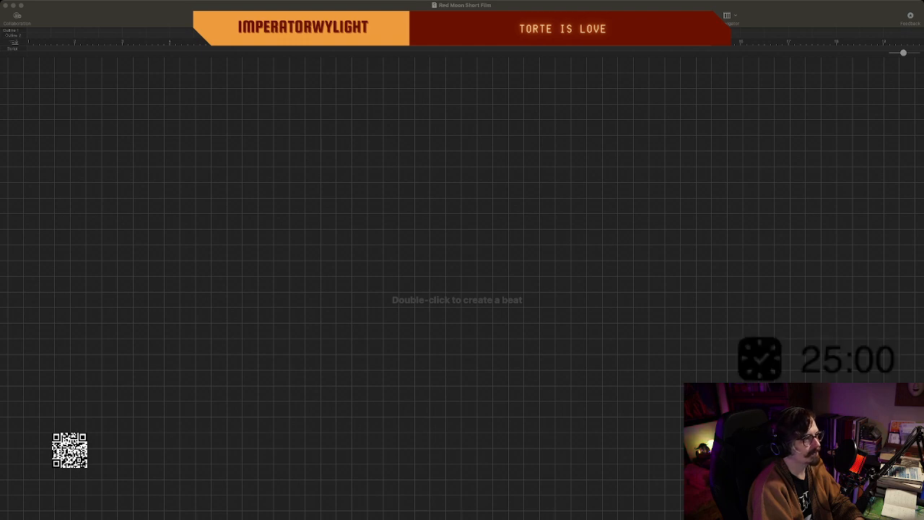
{"action": "left_click", "coordinate": [410, 211]}
{"action": "scroll", "coordinate": [409, 210], "scroll_direction": "up", "scroll_amount": 1}
{"action": "scroll", "coordinate": [409, 211], "scroll_direction": "down", "scroll_amount": 1}
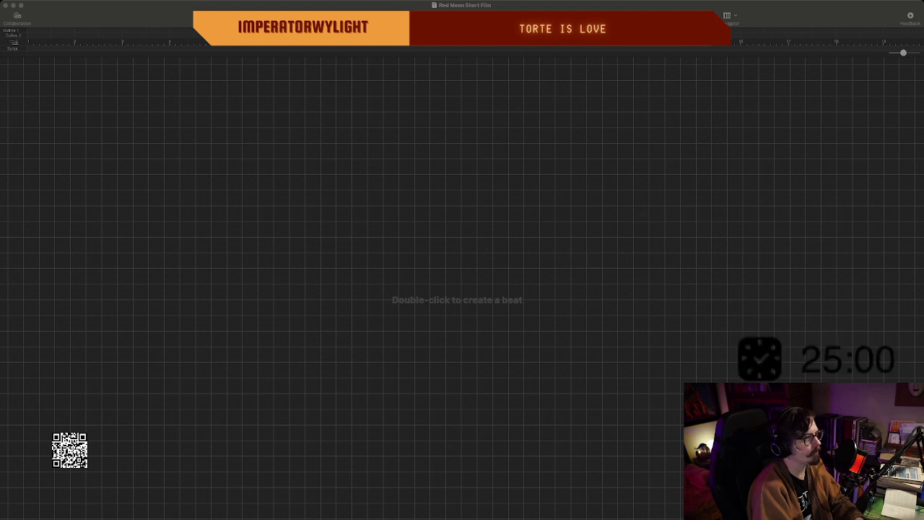
{"action": "key", "text": "super+Tab"}
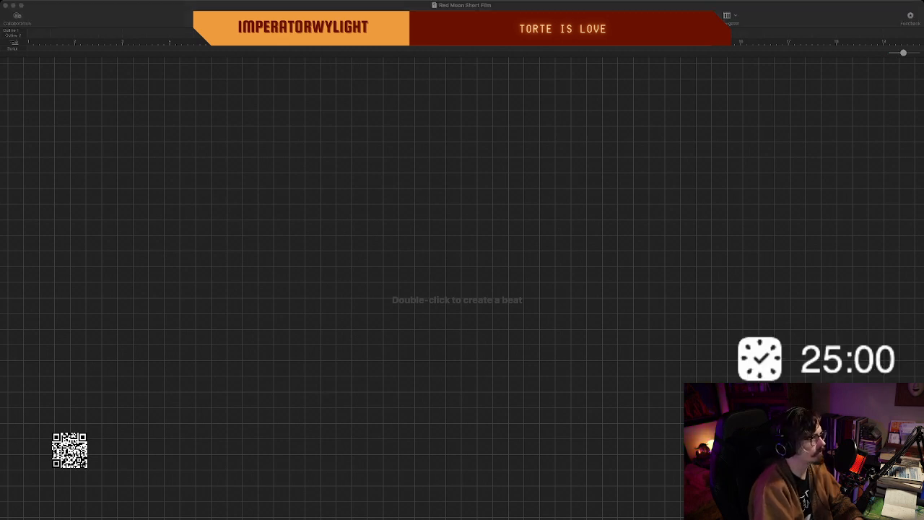
{"action": "key", "text": "super+Tab"}
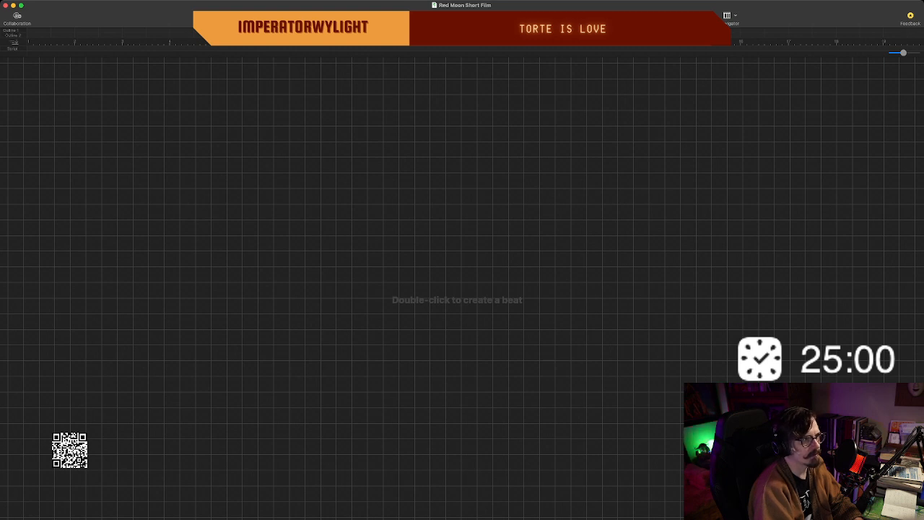
{"action": "scroll", "coordinate": [462, 289], "scroll_direction": "down", "scroll_amount": 2}
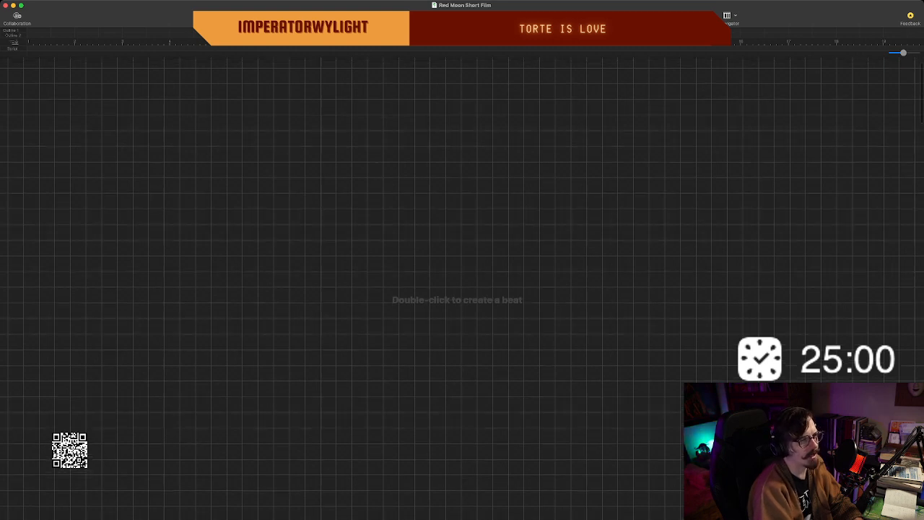
{"action": "scroll", "coordinate": [462, 289], "scroll_direction": "down", "scroll_amount": 4}
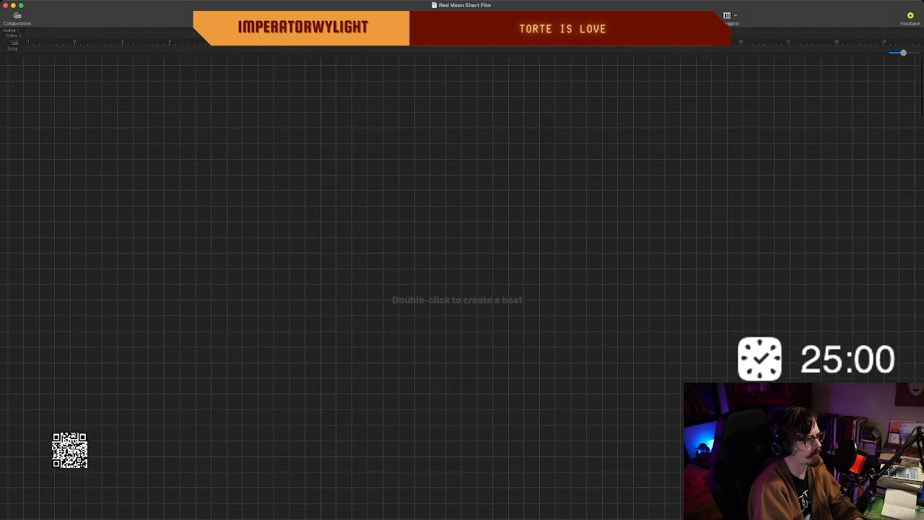
{"action": "scroll", "coordinate": [462, 289], "scroll_direction": "up", "scroll_amount": 4}
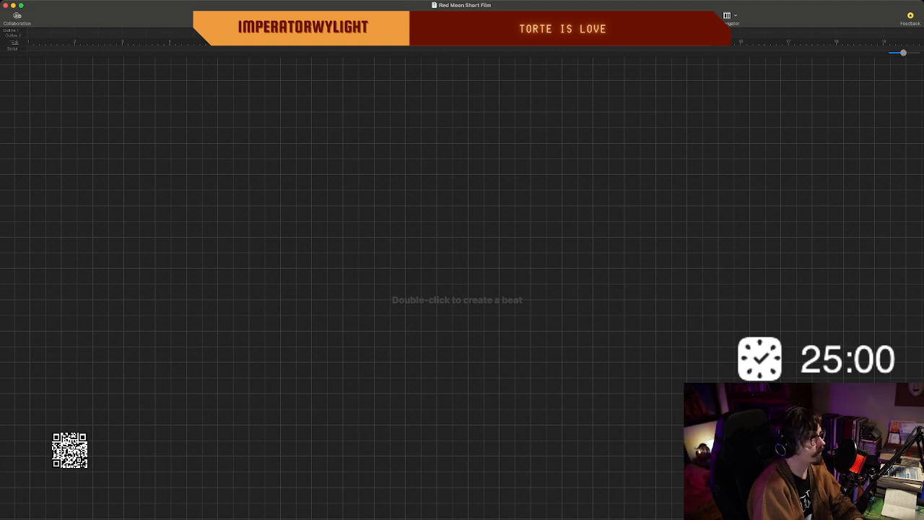
Create a beat in the upper middle of the empty beat board and title it "OPENING IMAGE:".
{"action": "double_click", "coordinate": [374, 193]}
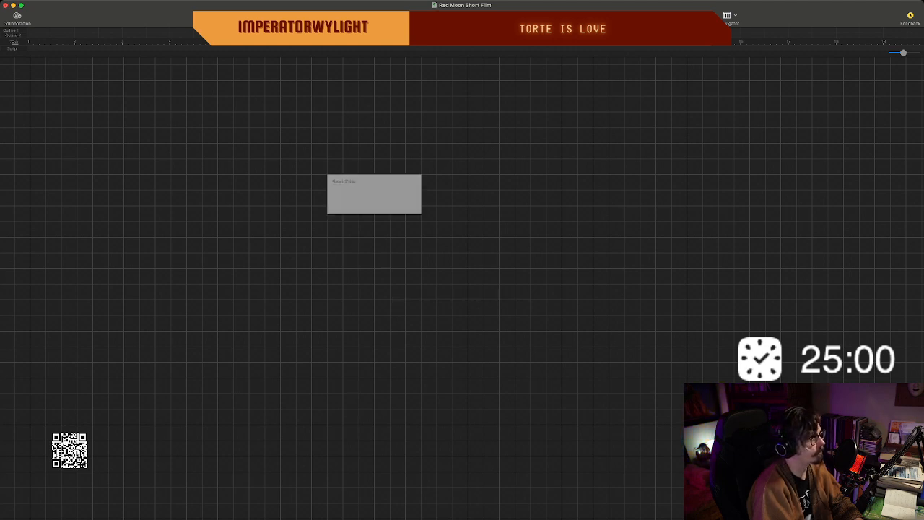
{"action": "left_click_drag", "start_coordinate": [374, 194], "coordinate": [436, 209]}
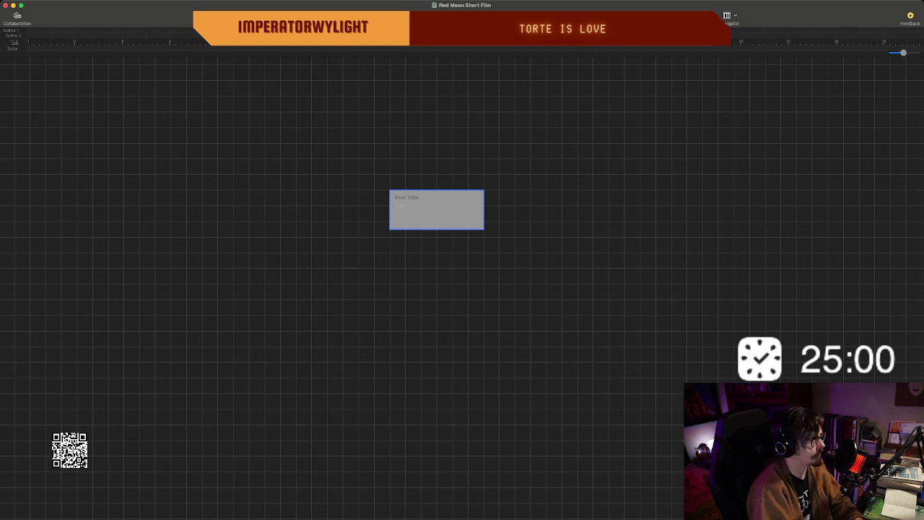
{"action": "scroll", "coordinate": [462, 289], "scroll_direction": "right", "scroll_amount": 5}
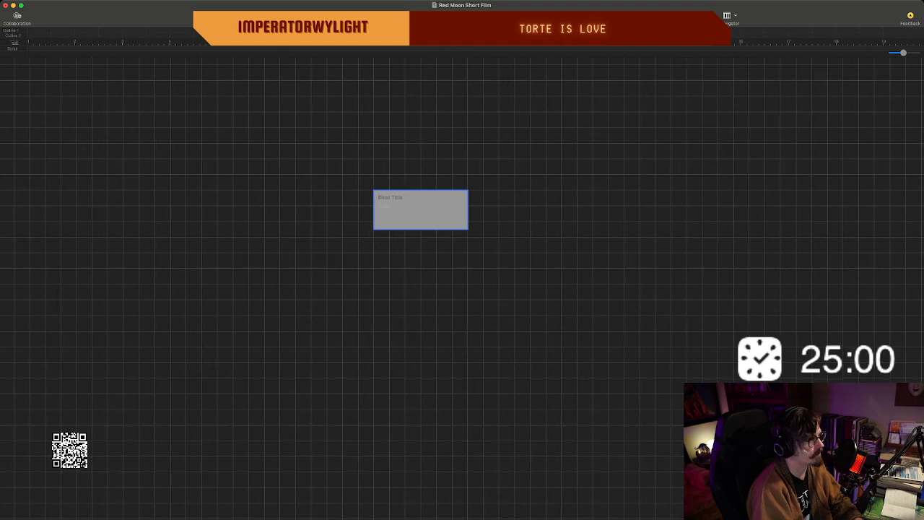
{"action": "scroll", "coordinate": [462, 289], "scroll_direction": "left", "scroll_amount": 5}
{"action": "scroll", "coordinate": [463, 289], "scroll_direction": "right", "scroll_amount": 2}
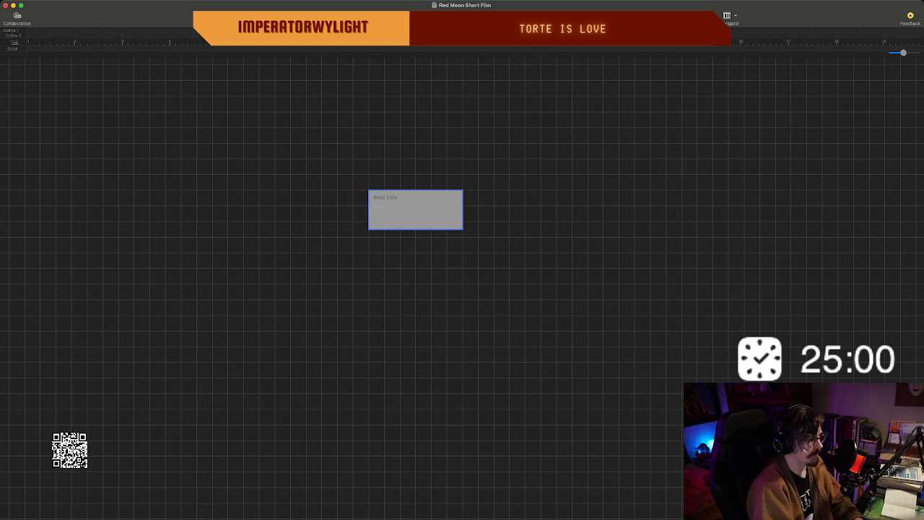
{"action": "scroll", "coordinate": [462, 289], "scroll_direction": "right", "scroll_amount": 1}
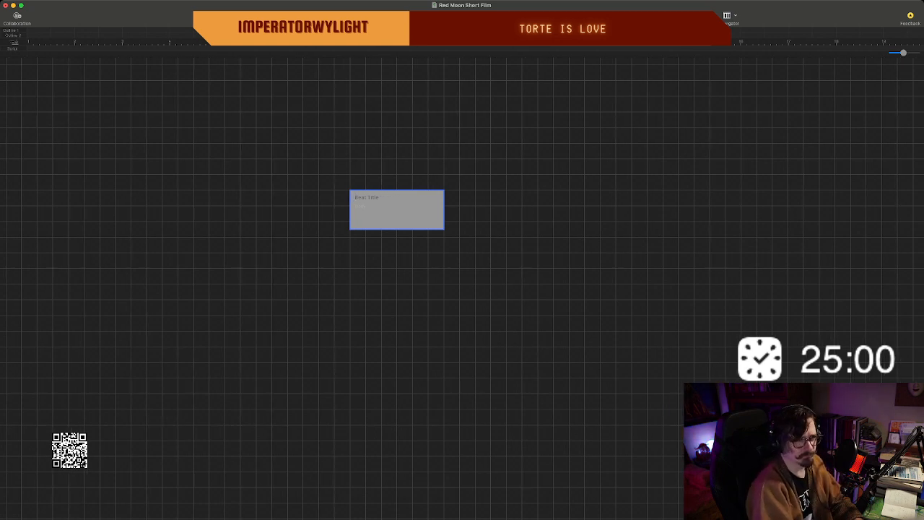
{"action": "scroll", "coordinate": [462, 288], "scroll_direction": "left", "scroll_amount": 3}
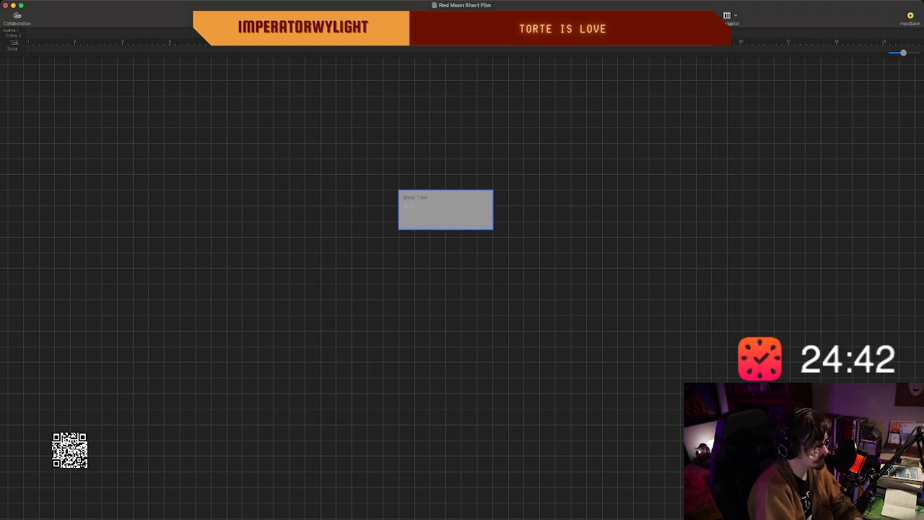
{"action": "type", "text": "OPENING IMAG"}
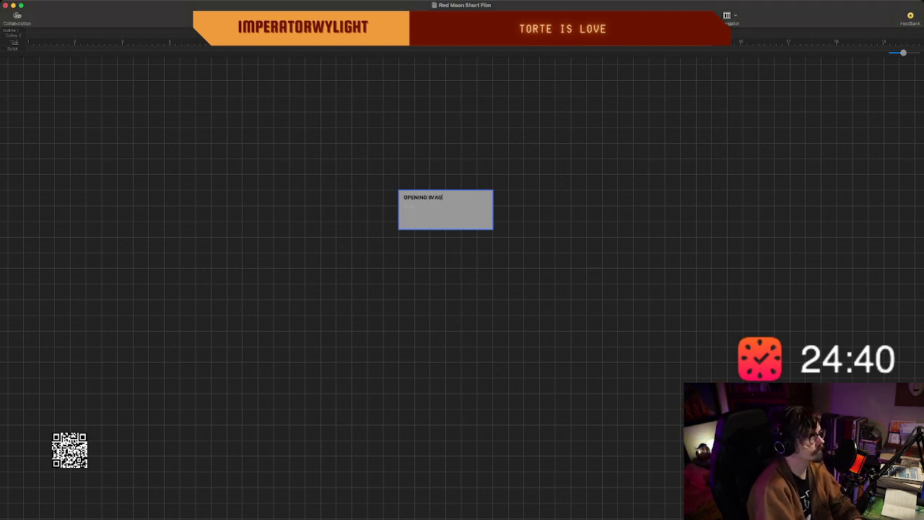
{"action": "type", "text": "E"}
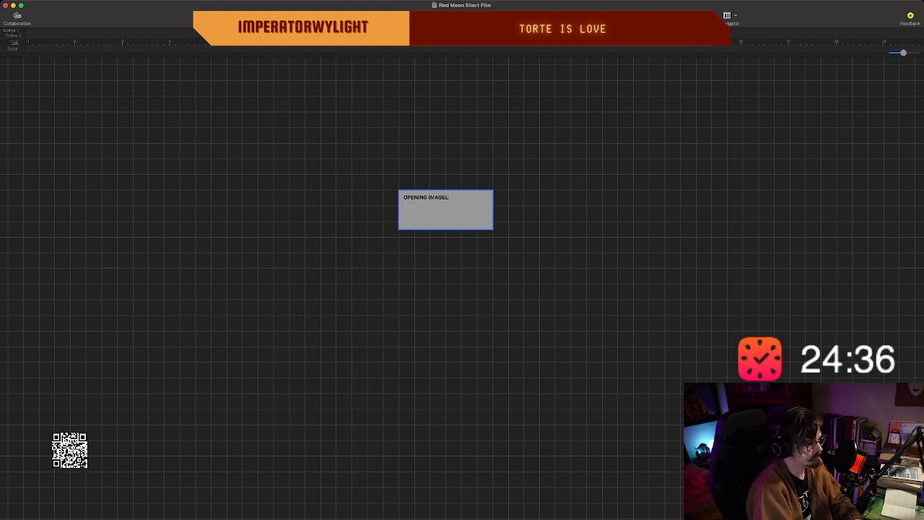
{"action": "type", "text": ":"}
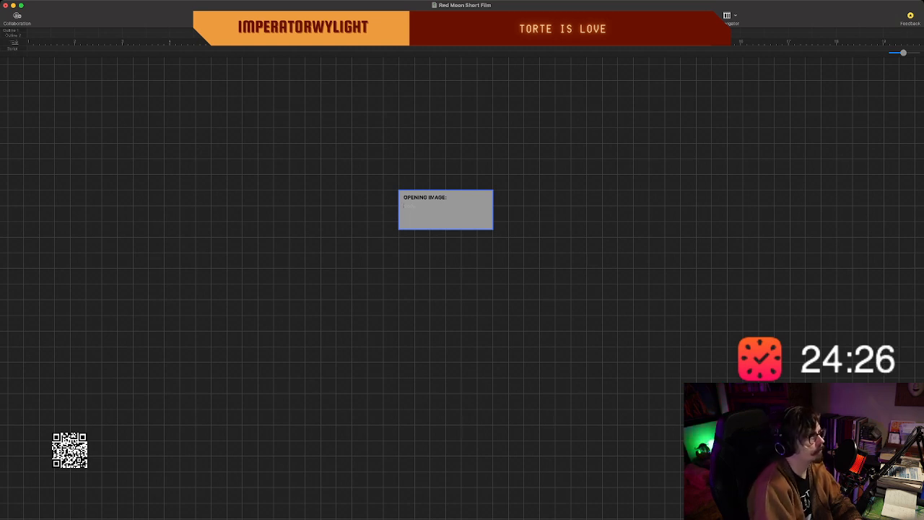
Move the "OPENING IMAGE:" beat up and to the left on the board and enlarge it.
{"action": "left_click", "coordinate": [462, 173]}
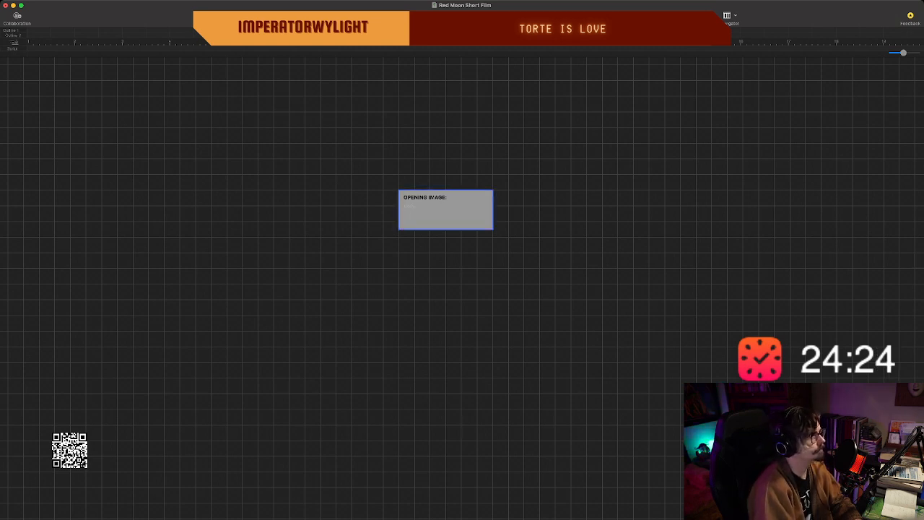
{"action": "left_click_drag", "start_coordinate": [446, 211], "coordinate": [344, 182]}
{"action": "left_click_drag", "start_coordinate": [392, 155], "coordinate": [446, 155]}
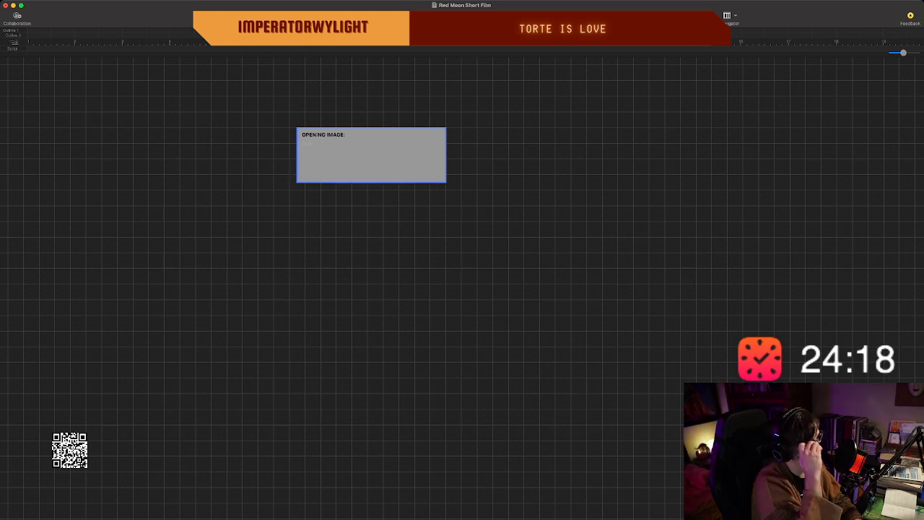
Reposition the "OPENING IMAGE:" beat slightly down and to the right, toward the middle of the board.
{"action": "key", "text": "super+plus"}
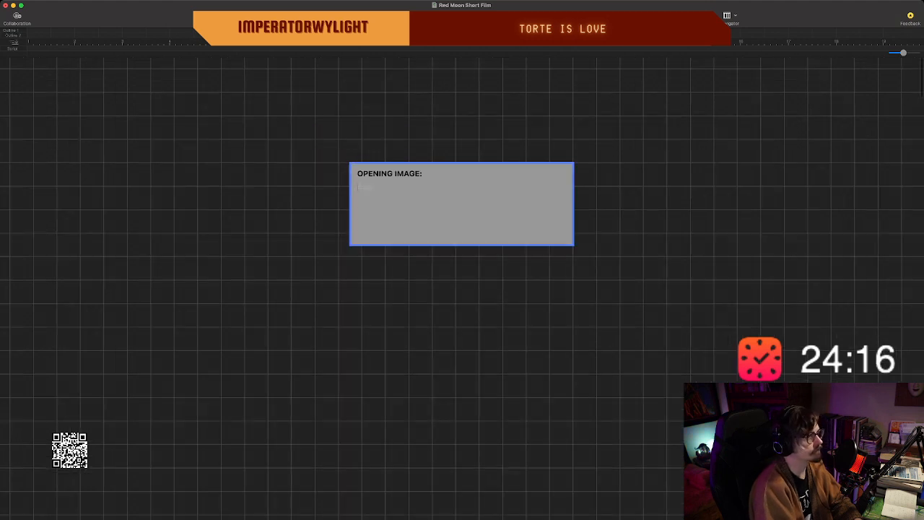
{"action": "scroll", "coordinate": [462, 289], "scroll_direction": "right", "scroll_amount": 3}
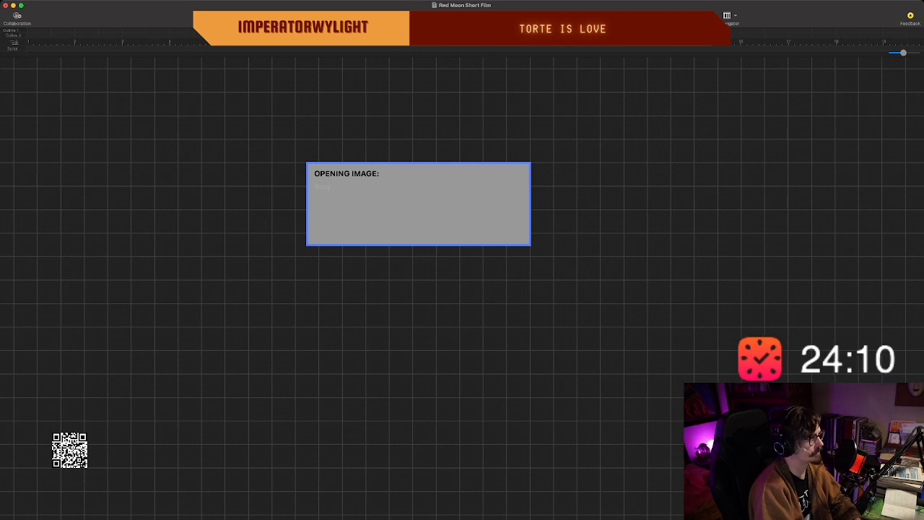
{"action": "key", "text": "Escape"}
{"action": "key", "text": "super+minus"}
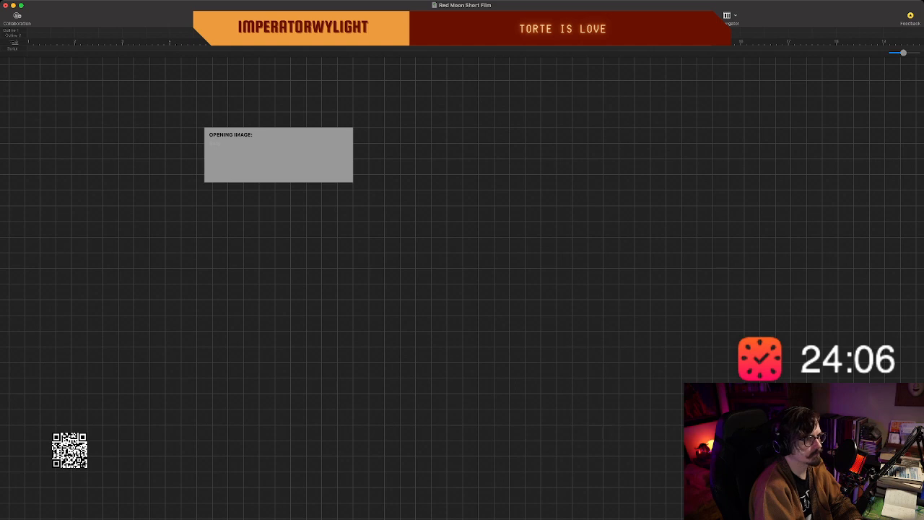
{"action": "scroll", "coordinate": [462, 288], "scroll_direction": "down", "scroll_amount": 1}
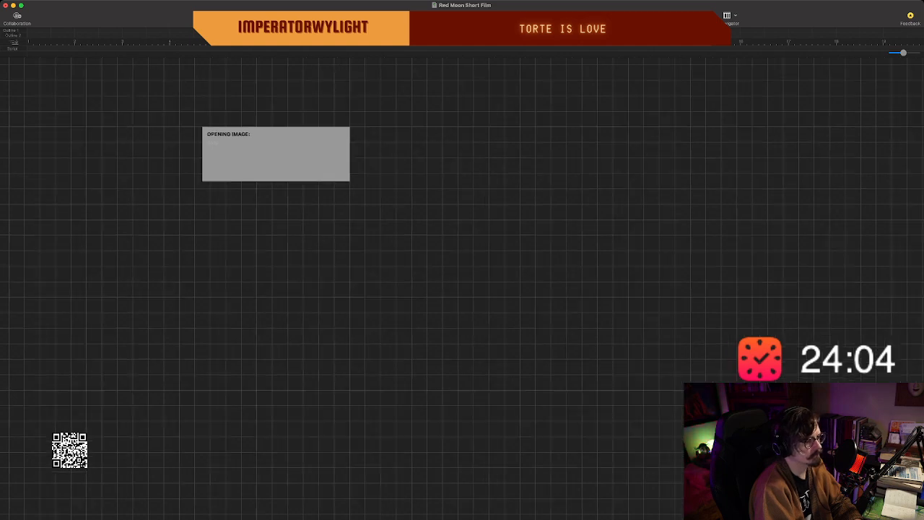
{"action": "scroll", "coordinate": [462, 288], "scroll_direction": "up", "scroll_amount": 4}
{"action": "scroll", "coordinate": [462, 289], "scroll_direction": "down", "scroll_amount": 2}
{"action": "scroll", "coordinate": [462, 289], "scroll_direction": "down", "scroll_amount": 1}
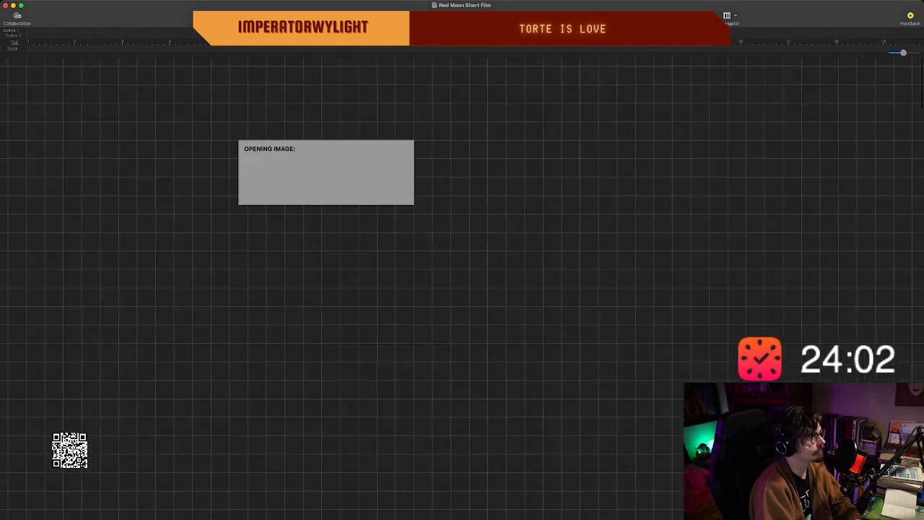
{"action": "left_click_drag", "start_coordinate": [327, 173], "coordinate": [400, 192]}
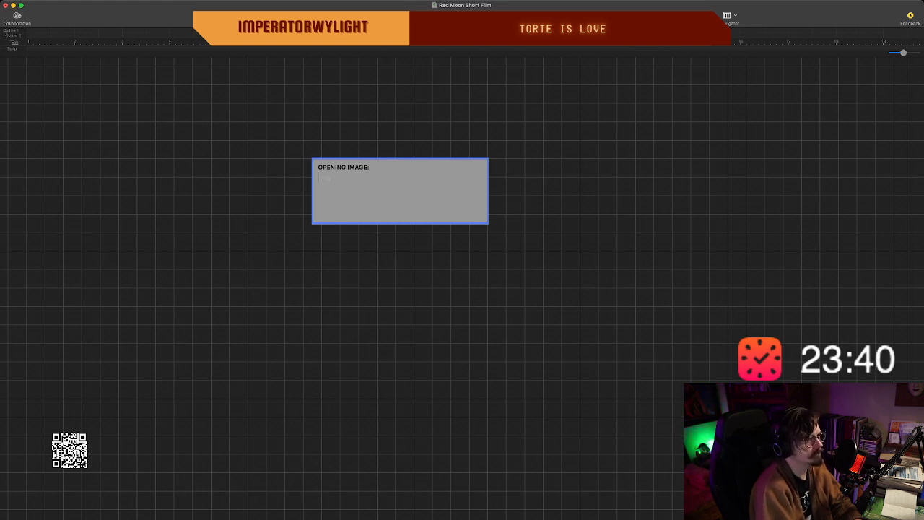
{"action": "key", "text": "super+Tab"}
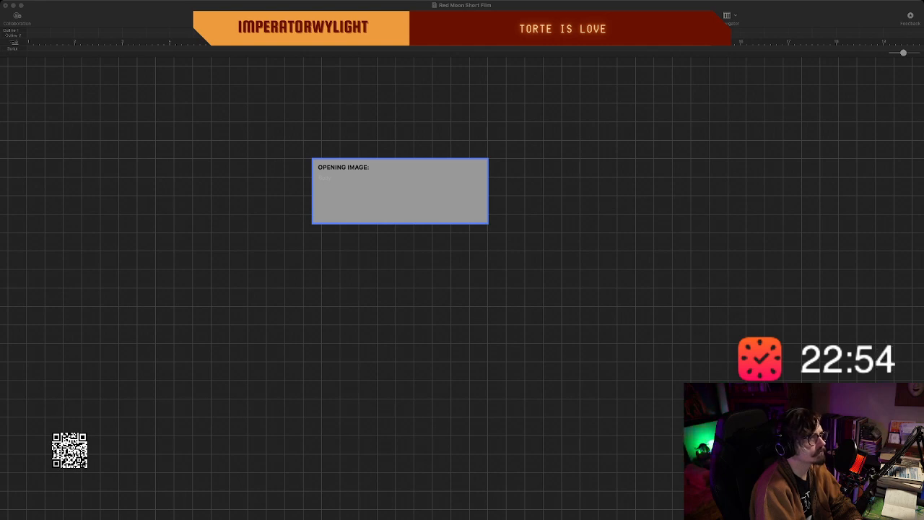
{"action": "key", "text": "super+Tab"}
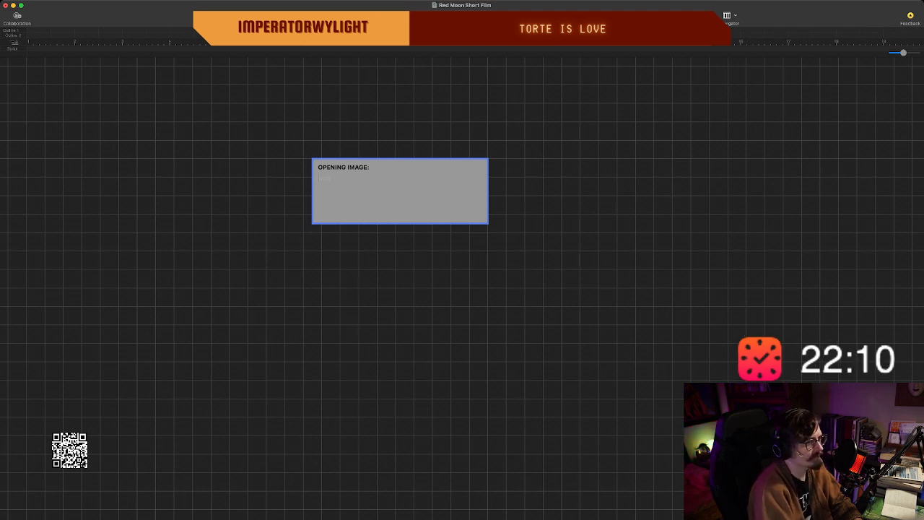
{"action": "key", "text": "super+Tab"}
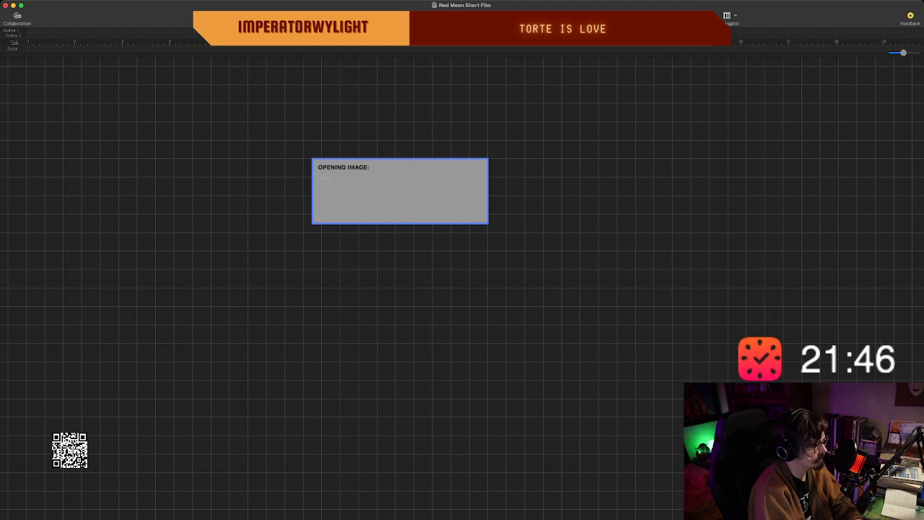
{"action": "type", "text": "he"}
{"action": "key", "text": "BackSpace"}
{"action": "key", "text": "BackSpace"}
{"action": "key", "text": "BackSpace"}
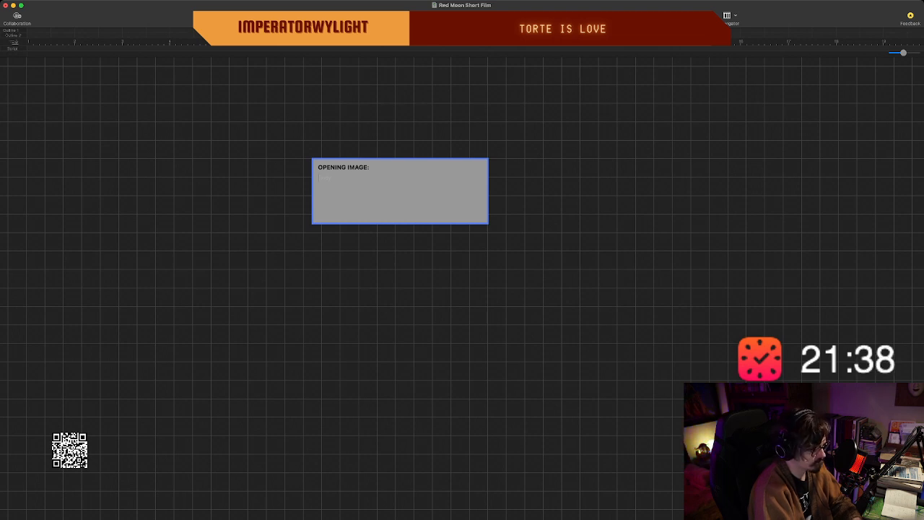
Write the opening beat's description: "TOP DOWN - A messy single bedroom. Lights colored LED and computer neon.".
{"action": "type", "text": "TOP DOWN - A"}
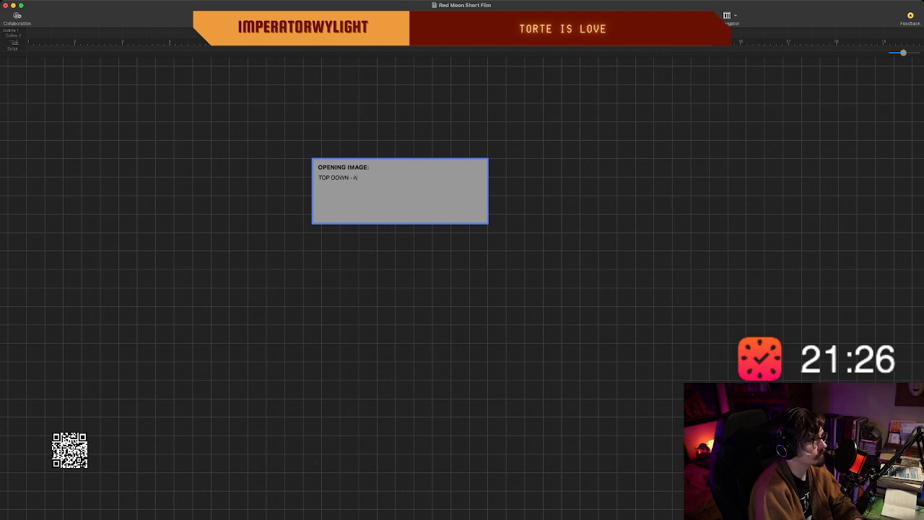
{"action": "type", "text": "messy"}
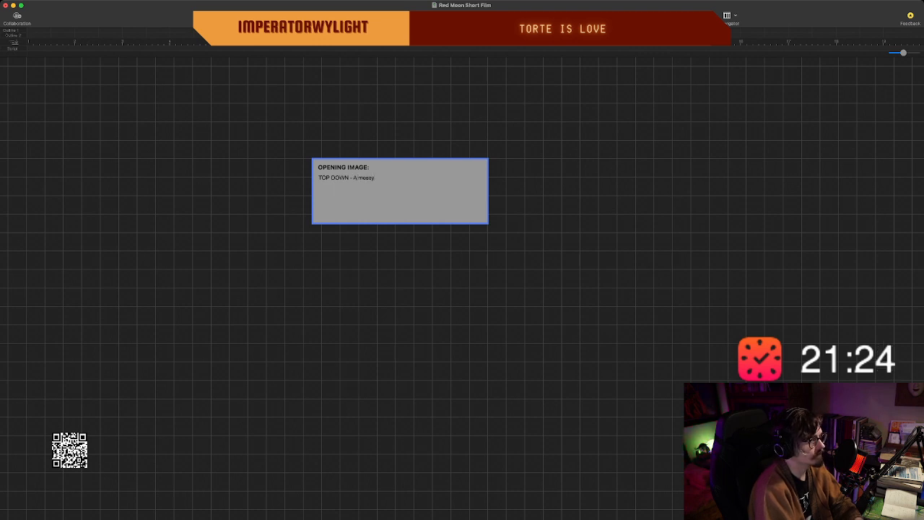
{"action": "type", "text": " single bedroom."}
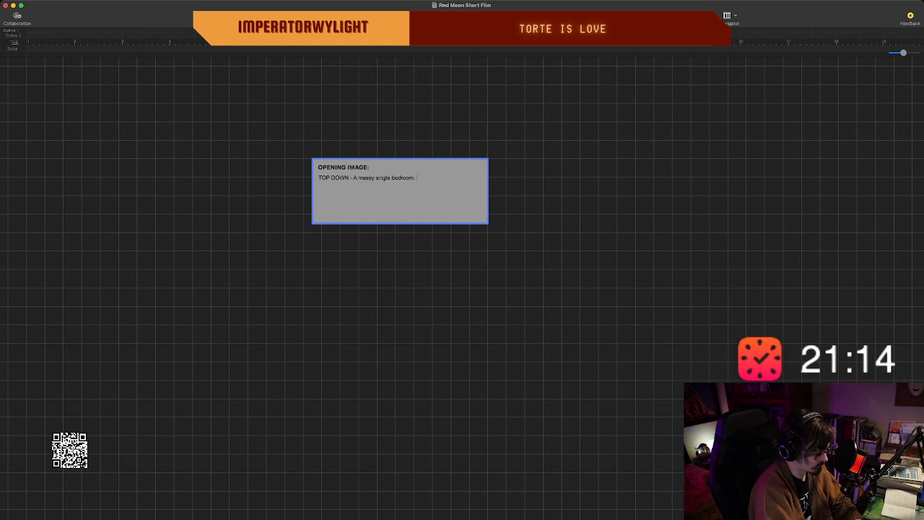
{"action": "type", "text": "Lights"}
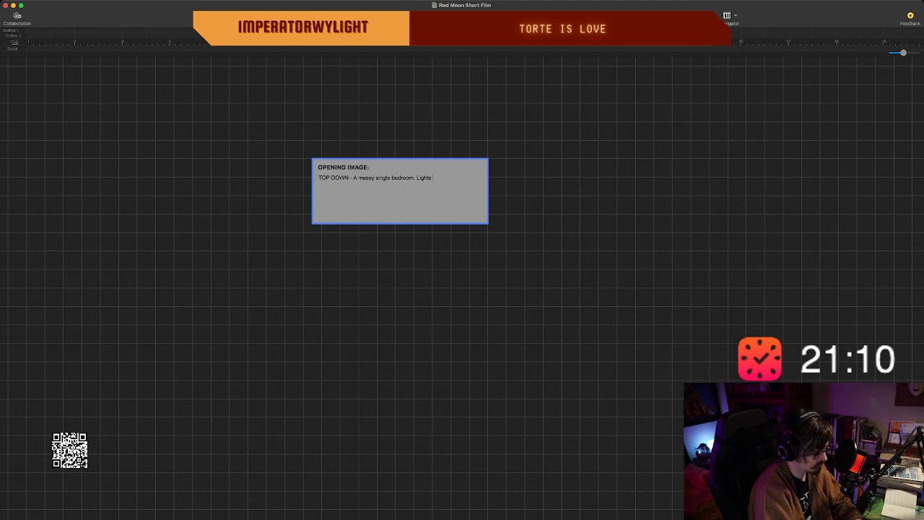
{"action": "type", "text": " col"}
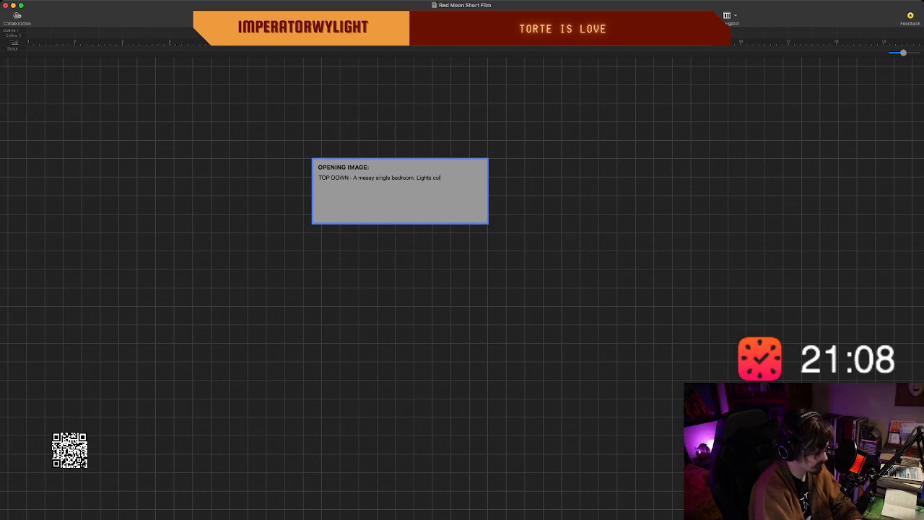
{"action": "type", "text": "ored LED and cop"}
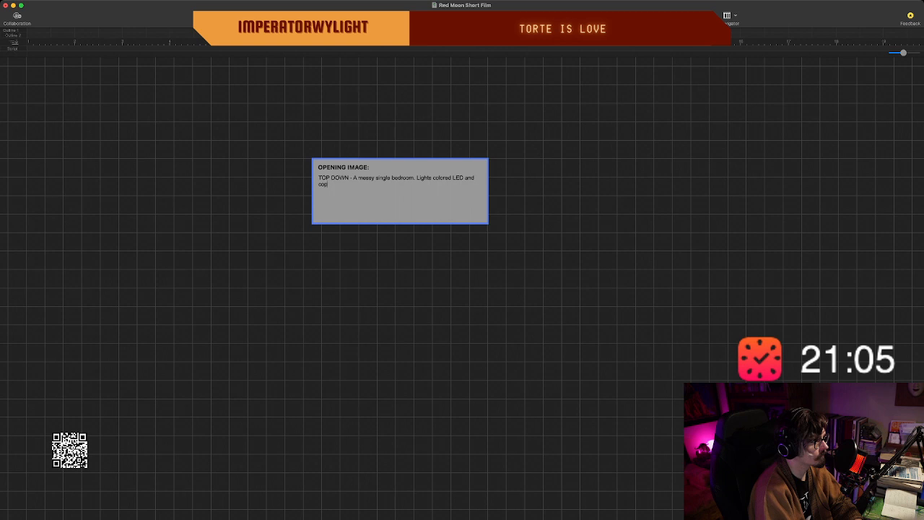
{"action": "key", "text": "BackSpace"}
{"action": "type", "text": "mputer"}
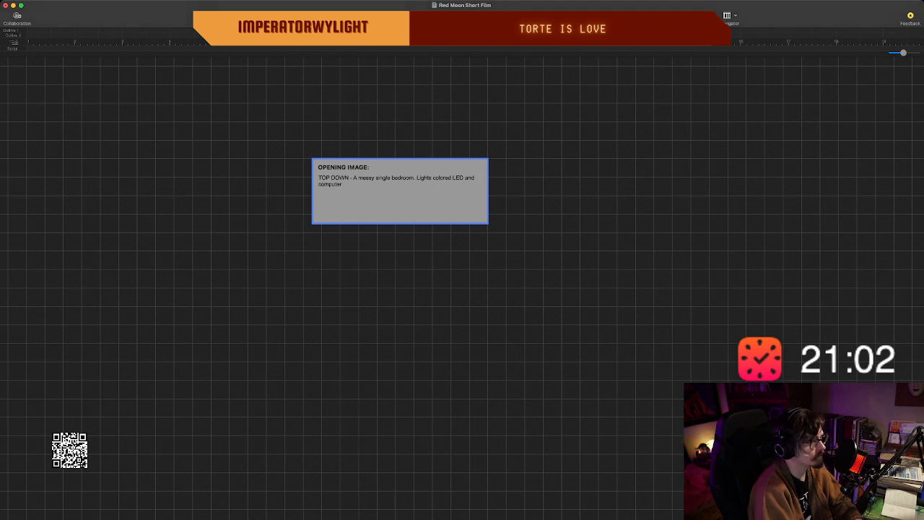
{"action": "type", "text": " neon."}
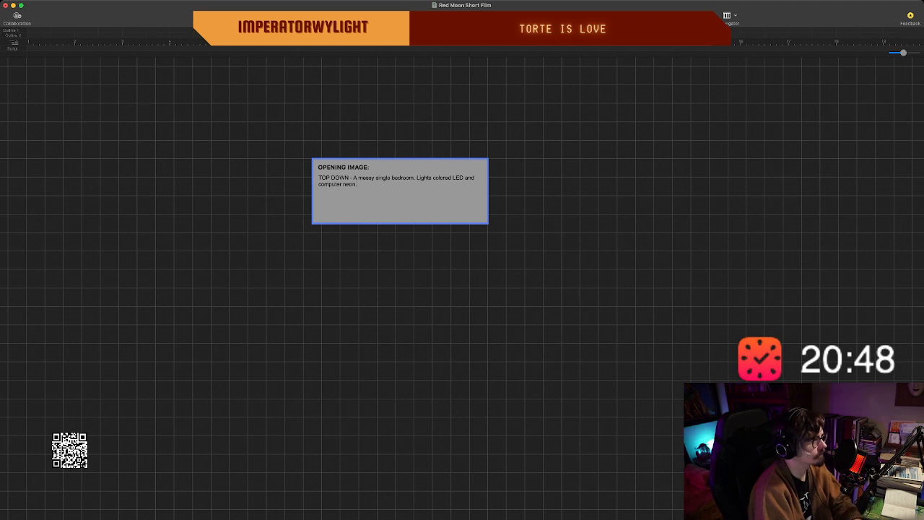
{"action": "type", "text": "The"}
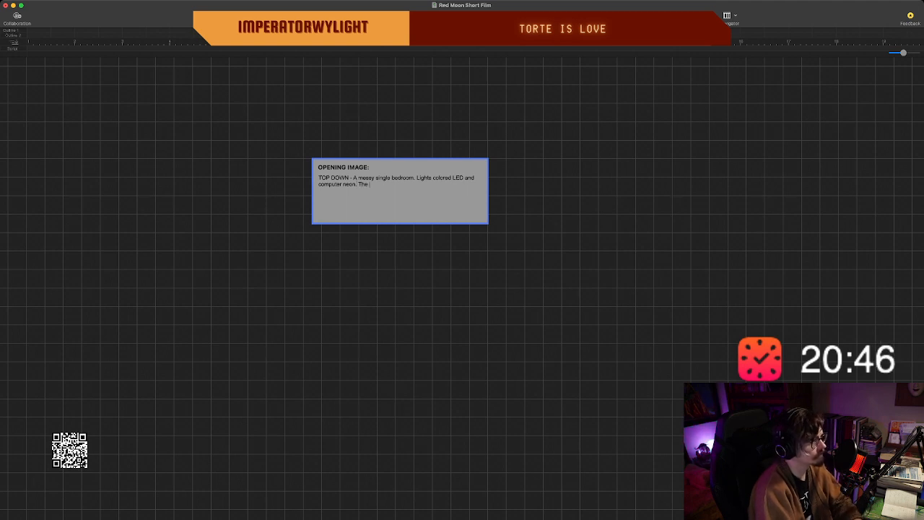
{"action": "key", "text": "BackSpace"}
{"action": "key", "text": "BackSpace"}
{"action": "key", "text": "BackSpace"}
{"action": "key", "text": "BackSpace"}
{"action": "key", "text": "BackSpace"}
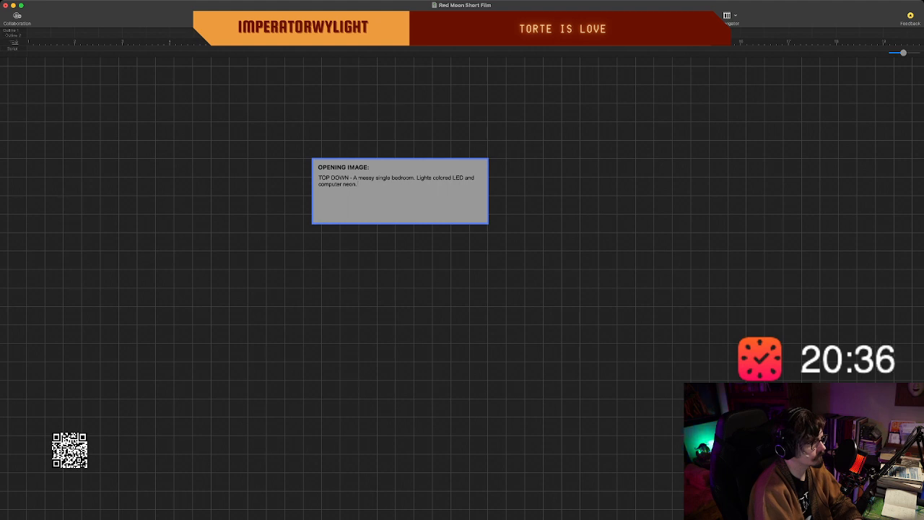
{"action": "type", "text": "Bed on the"}
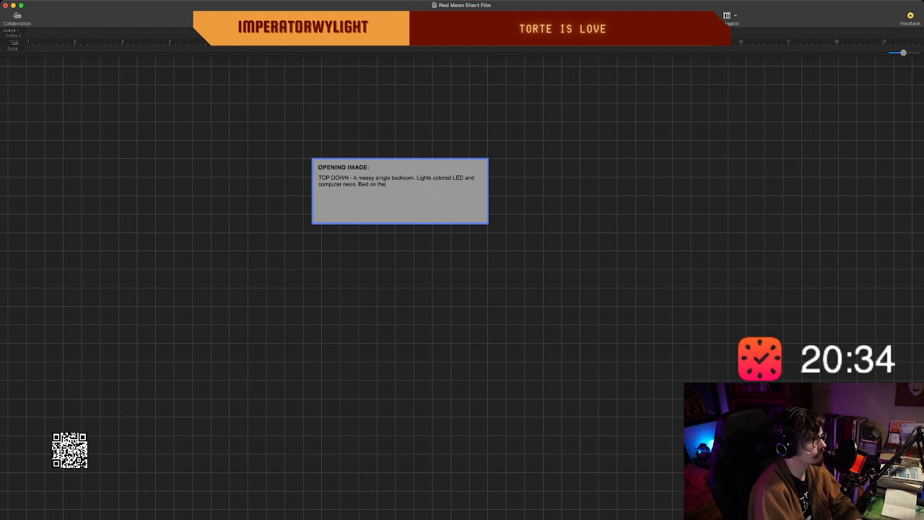
{"action": "key", "text": "BackSpace"}
{"action": "key", "text": "BackSpace"}
{"action": "key", "text": "BackSpace"}
{"action": "key", "text": "BackSpace"}
{"action": "key", "text": "BackSpace"}
{"action": "key", "text": "BackSpace"}
{"action": "key", "text": "BackSpace"}
{"action": "key", "text": "BackSpace"}
{"action": "key", "text": "BackSpace"}
{"action": "key", "text": "BackSpace"}
Continue the opening image description with the sentence "Mattress on the floor.".
{"action": "type", "text": "Mis"}
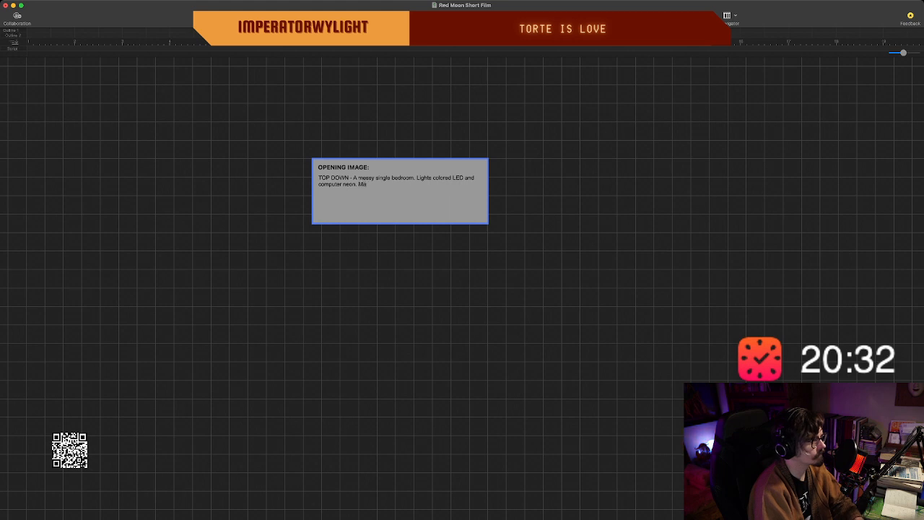
{"action": "key", "text": "BackSpace"}
{"action": "key", "text": "BackSpace"}
{"action": "type", "text": "attress on"}
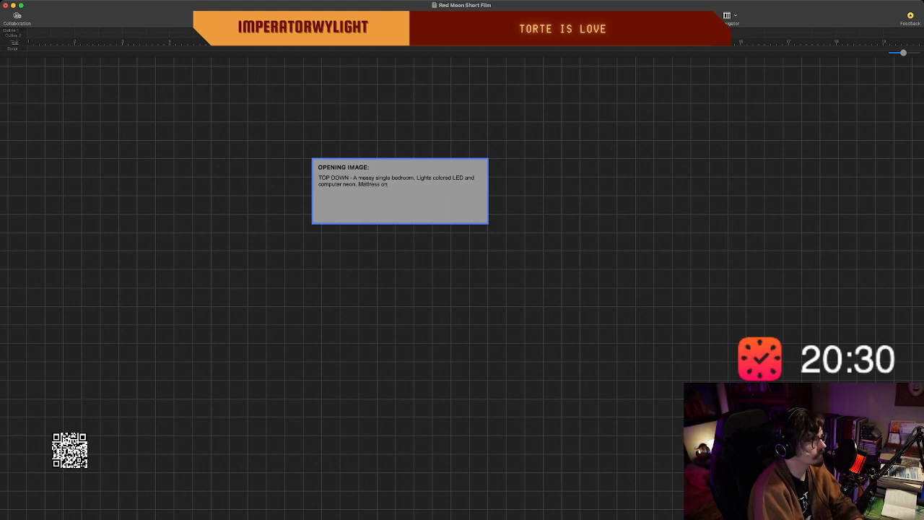
{"action": "type", "text": " the floor. "}
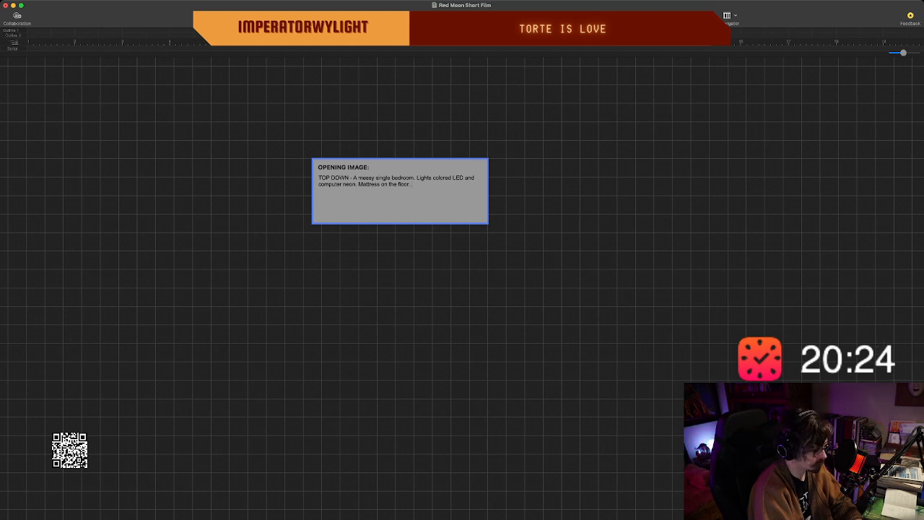
{"action": "type", "text": "Cupts"}
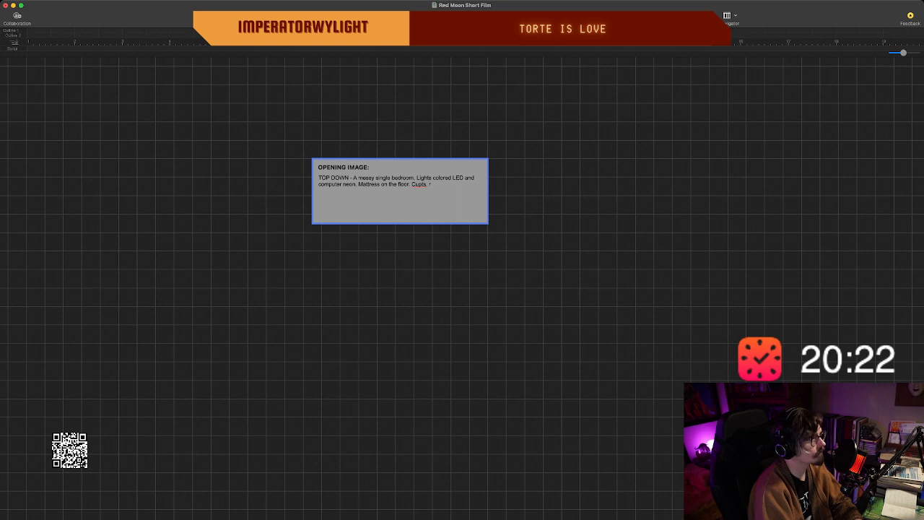
{"action": "key", "text": "BackSpace"}
{"action": "key", "text": "BackSpace"}
{"action": "type", "text": "s"}
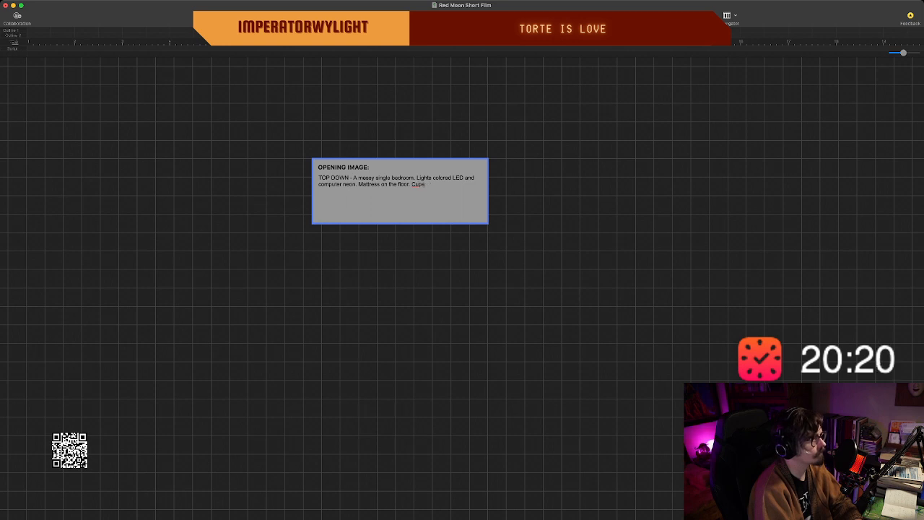
{"action": "key", "text": "BackSpace"}
{"action": "key", "text": "BackSpace"}
{"action": "key", "text": "BackSpace"}
{"action": "key", "text": "BackSpace"}
Add "Fast food cups and ramen" after the mattress sentence in the opening image description.
{"action": "type", "text": "Fast"}
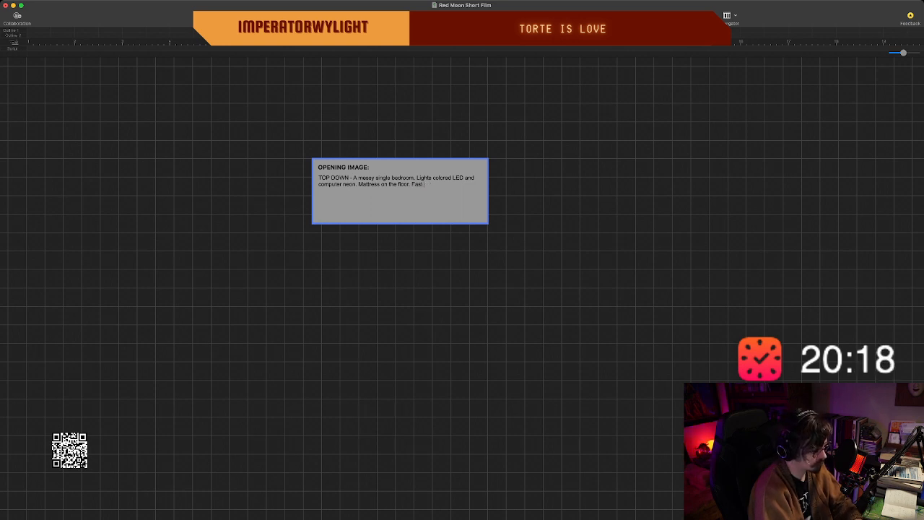
{"action": "type", "text": " food cups a"}
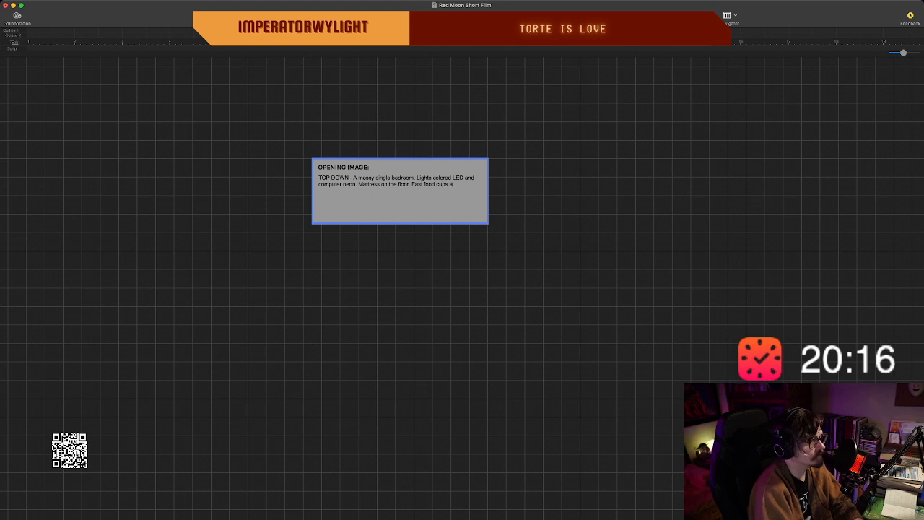
{"action": "type", "text": "nd ramen"}
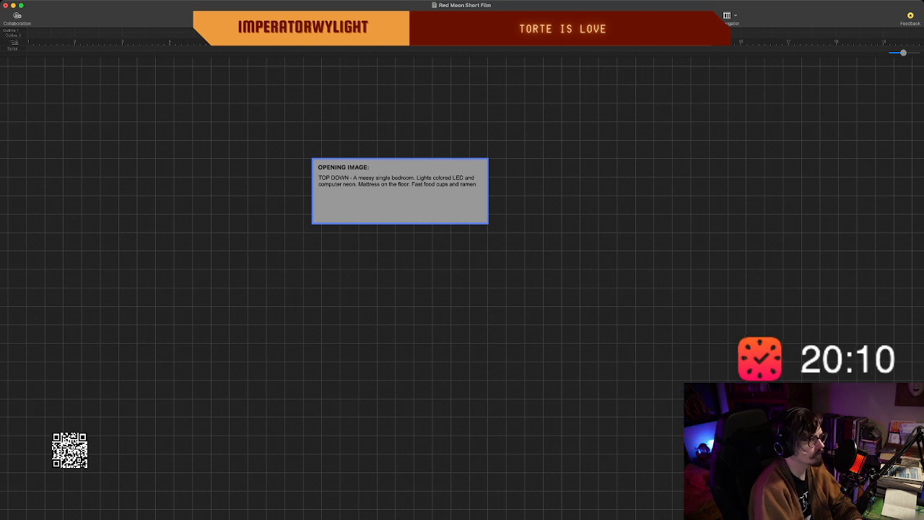
{"action": "key", "text": "super+Tab"}
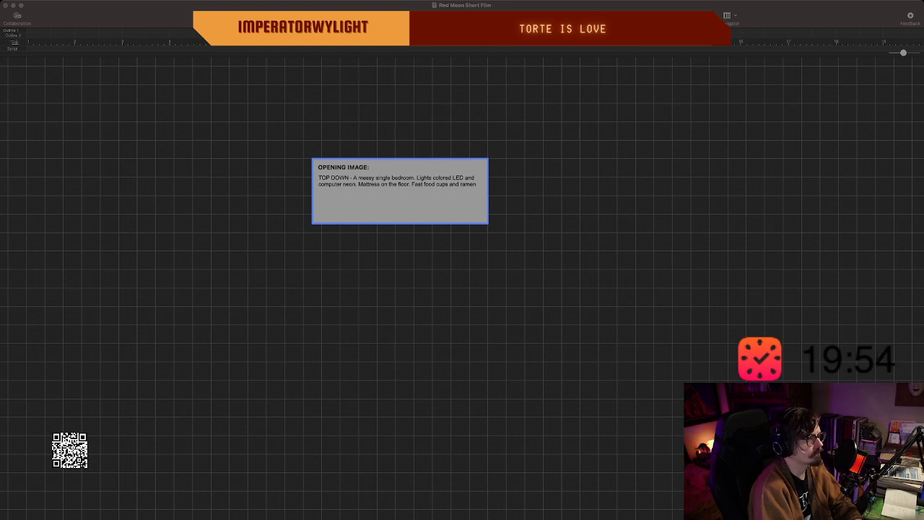
{"action": "key", "text": "super+Tab"}
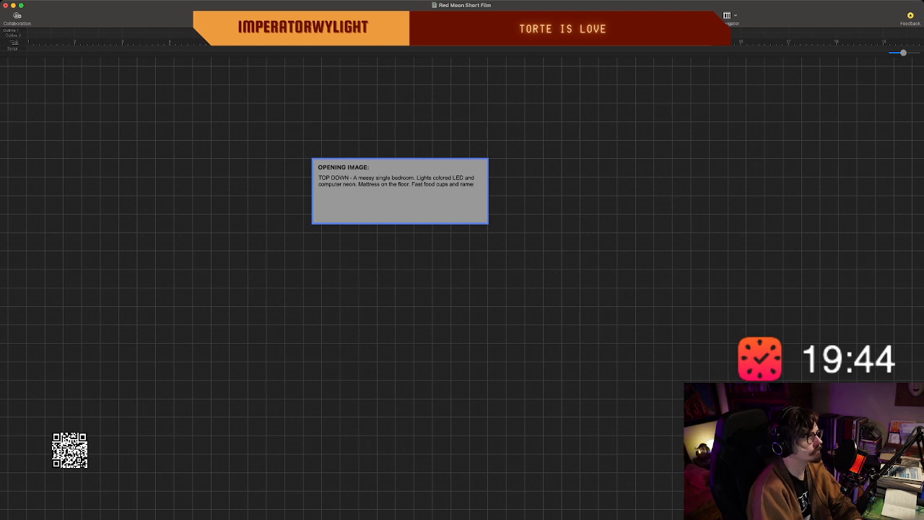
Reword the fast food phrase in the description to read "Fast food bags and ramen cups.".
{"action": "key", "text": "BackSpace"}
{"action": "key", "text": "BackSpace"}
{"action": "key", "text": "BackSpace"}
{"action": "key", "text": "BackSpace"}
{"action": "key", "text": "BackSpace"}
{"action": "key", "text": "BackSpace"}
{"action": "key", "text": "BackSpace"}
{"action": "key", "text": "BackSpace"}
{"action": "key", "text": "BackSpace"}
{"action": "key", "text": "BackSpace"}
{"action": "key", "text": "BackSpace"}
{"action": "key", "text": "BackSpace"}
{"action": "key", "text": "BackSpace"}
{"action": "key", "text": "BackSpace"}
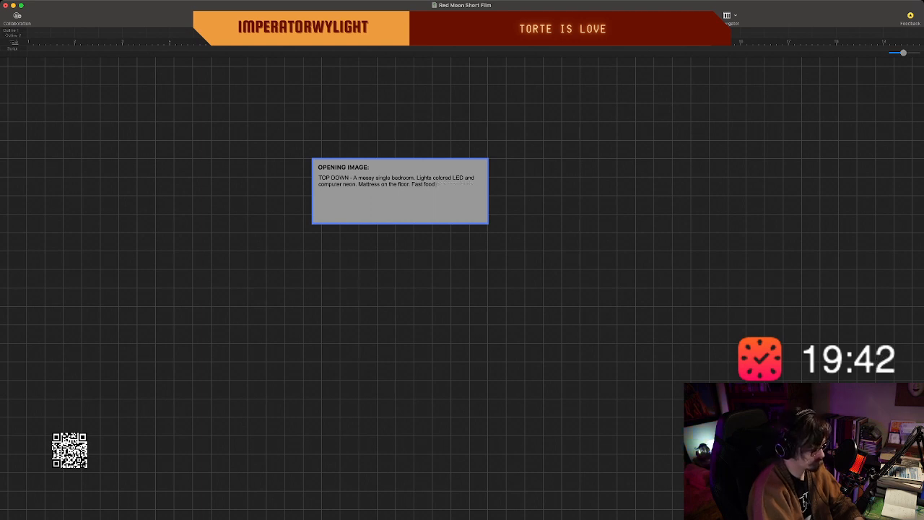
{"action": "type", "text": "bags and rame"}
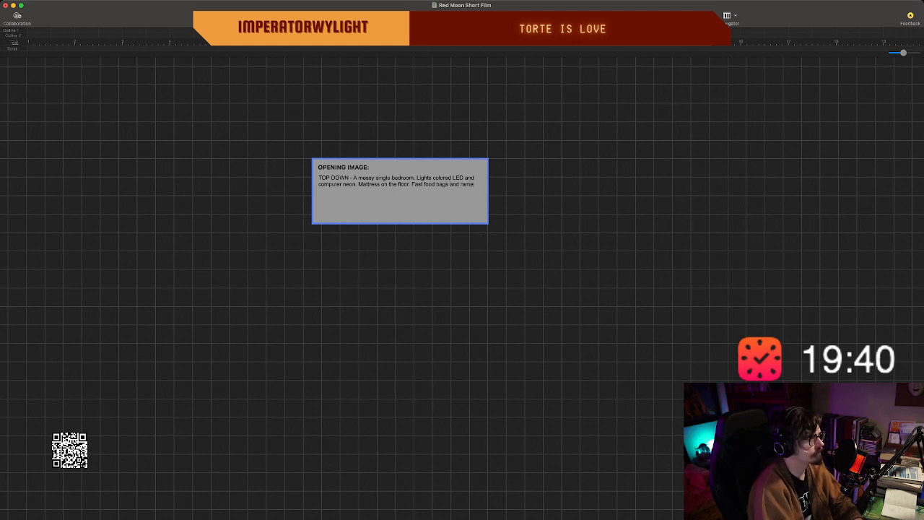
{"action": "type", "text": "n cups."}
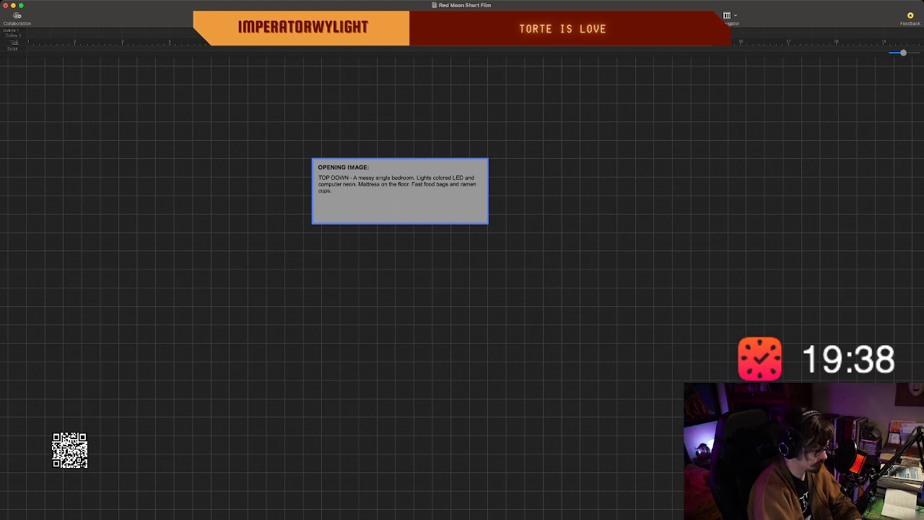
{"action": "type", "text": " V"}
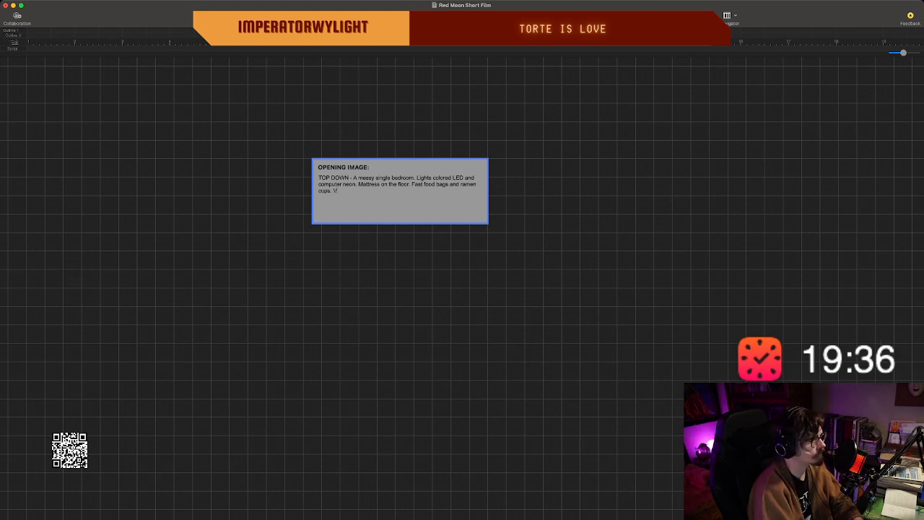
{"action": "type", "text": "ery H"}
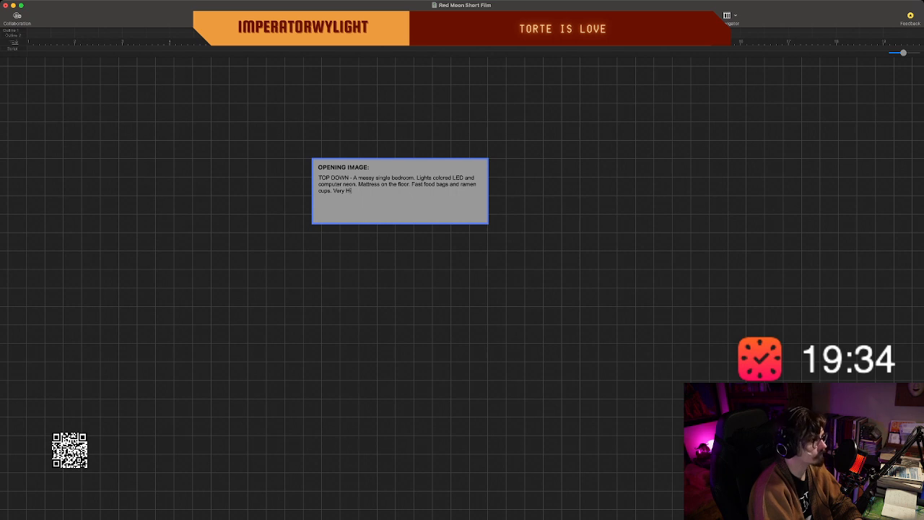
{"action": "type", "text": "ikiki"}
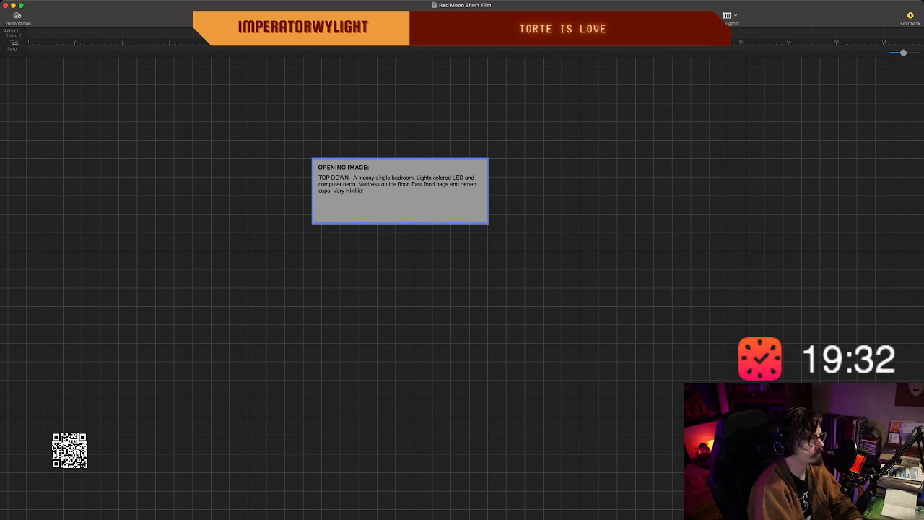
{"action": "type", "text": "m"}
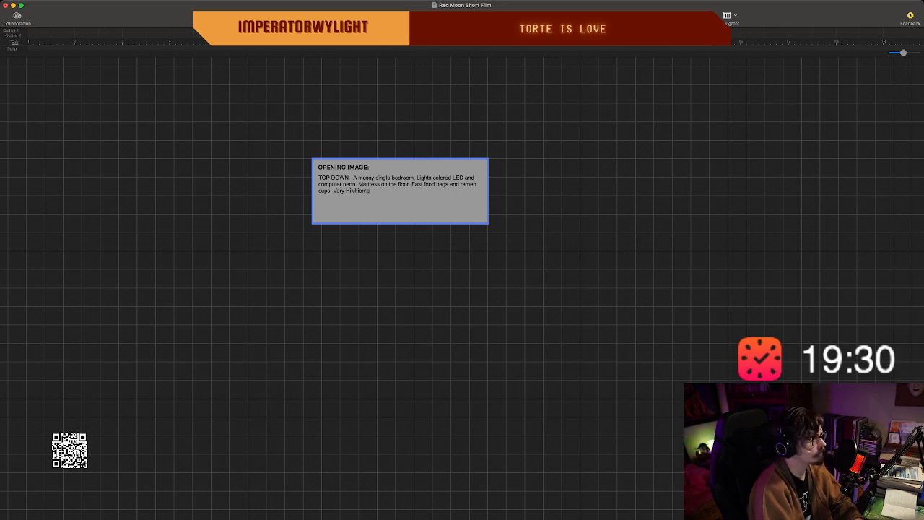
{"action": "type", "text": "ori."}
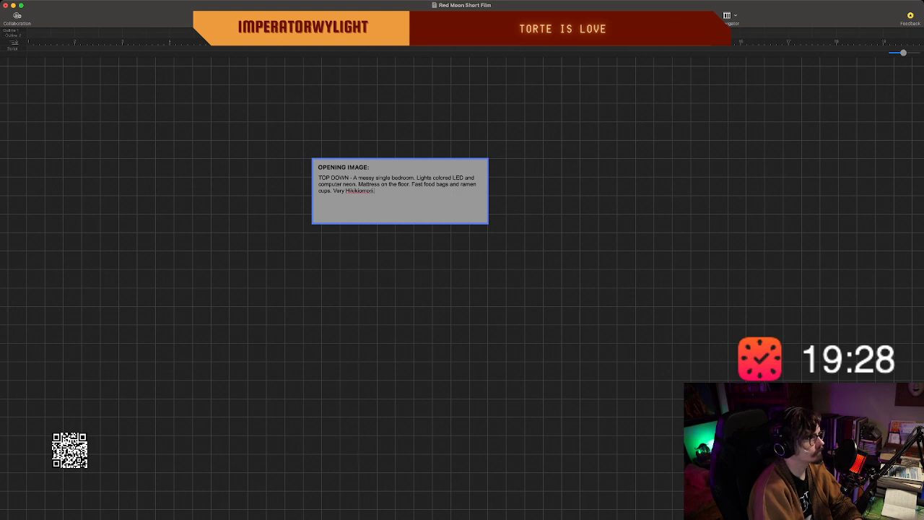
Start a new line below the bedroom description containing "DING.".
{"action": "key", "text": "Return"}
{"action": "type", "text": "B"}
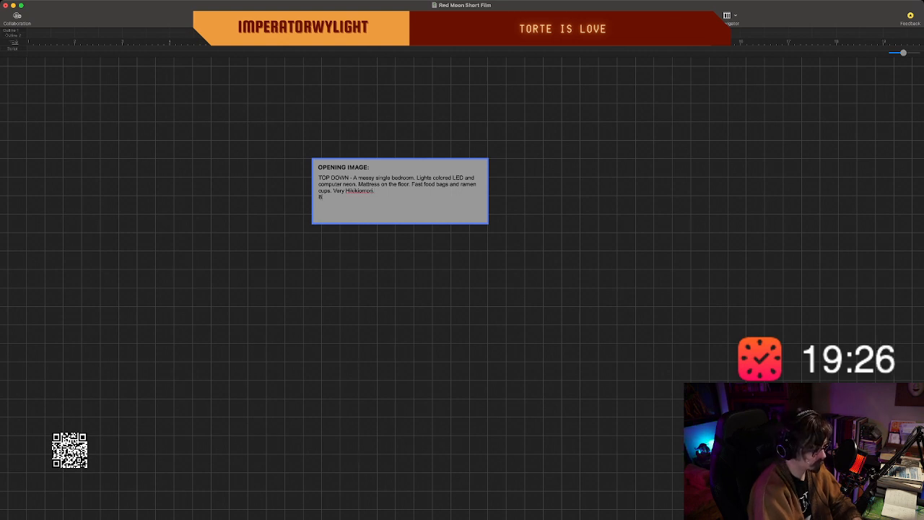
{"action": "type", "text": "ING. The"}
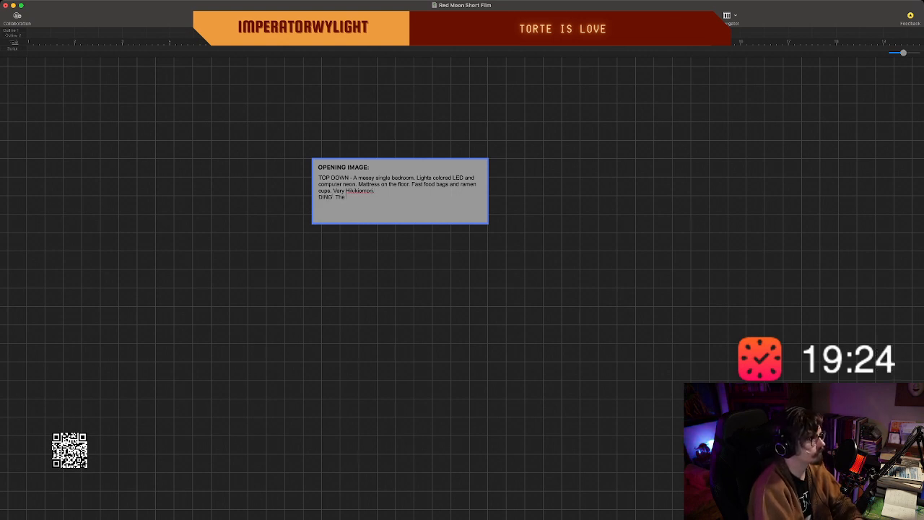
{"action": "key", "text": "BackSpace"}
{"action": "key", "text": "BackSpace"}
{"action": "key", "text": "BackSpace"}
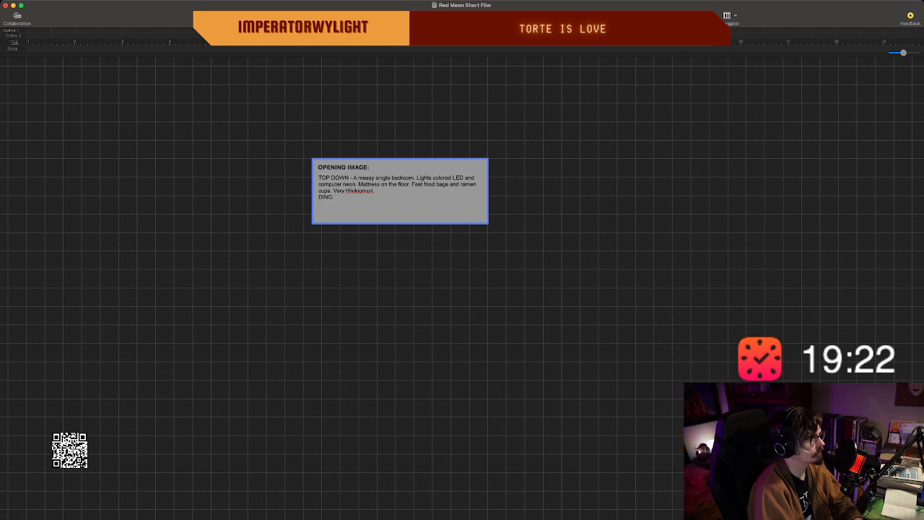
{"action": "type", "text": "Tha"}
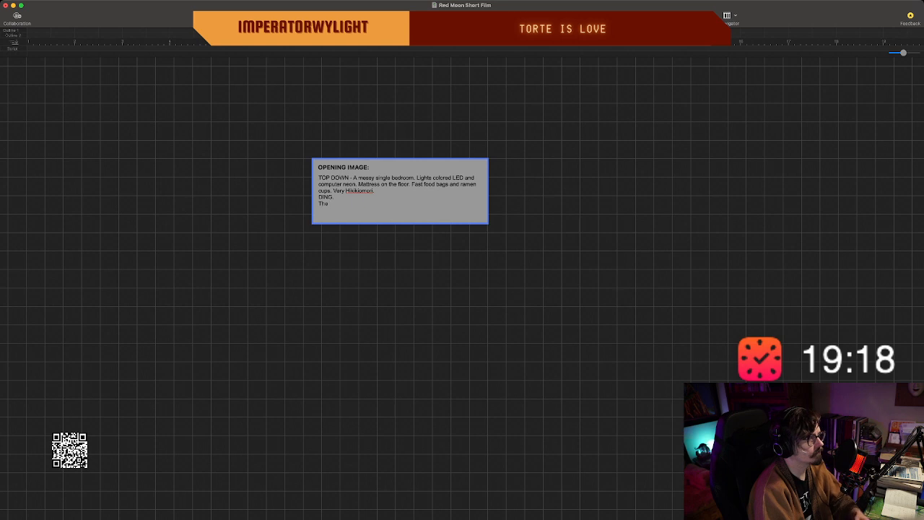
{"action": "key", "text": "BackSpace"}
{"action": "type", "text": "e"}
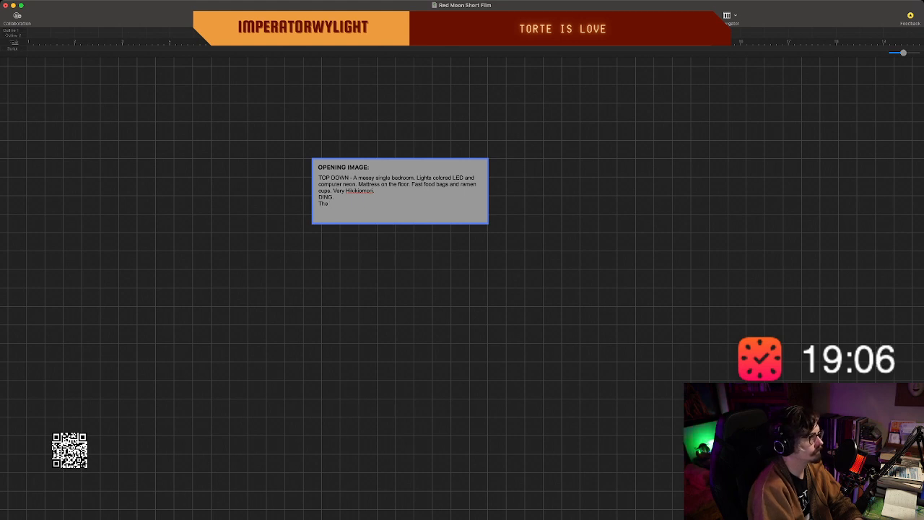
{"action": "key", "text": "BackSpace"}
{"action": "key", "text": "BackSpace"}
{"action": "key", "text": "BackSpace"}
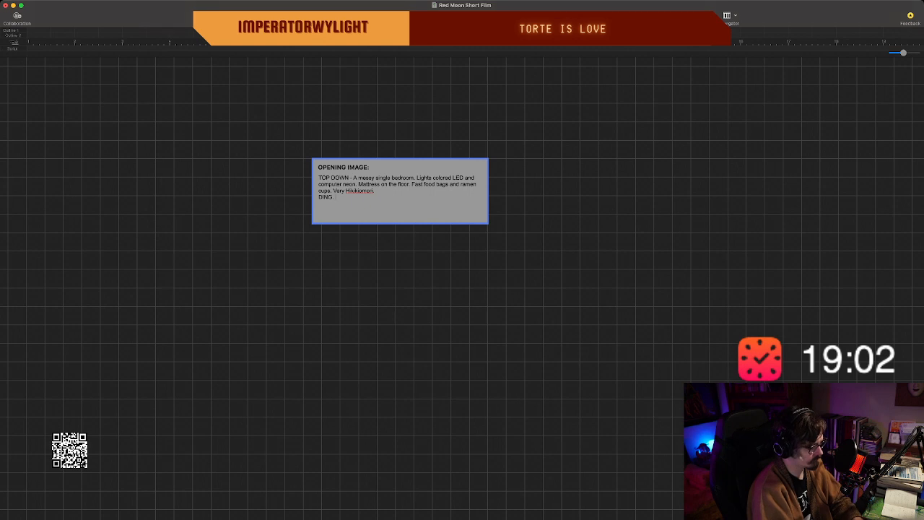
Complete the "DING." line with "The Discord Notification Sound.".
{"action": "type", "text": "The Discord"}
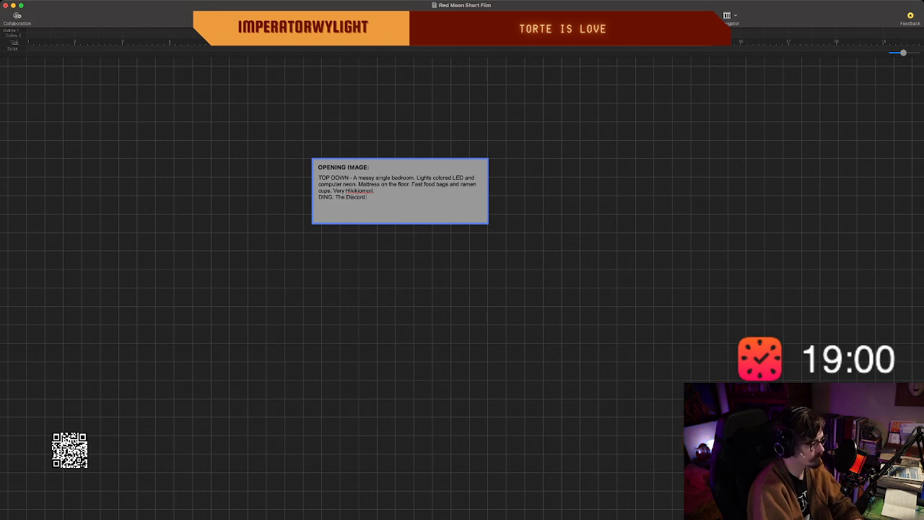
{"action": "type", "text": " Notification Sound."}
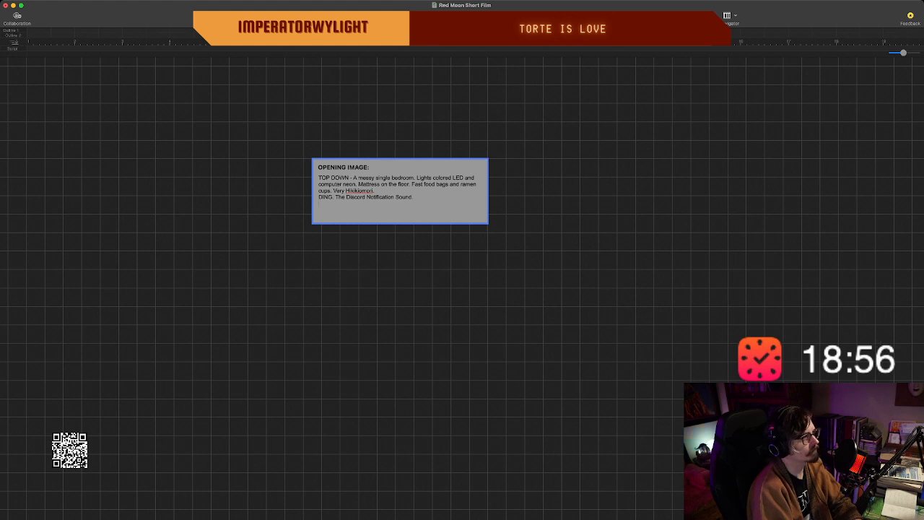
Start a new line below the Discord notification sound cue reading "He climbs out of his bed".
{"action": "key", "text": "Return"}
{"action": "type", "text": "H"}
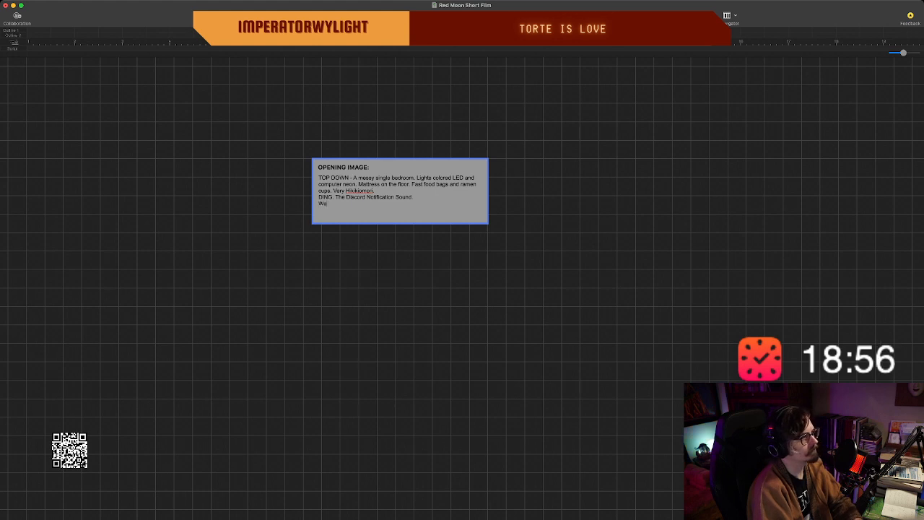
{"action": "type", "text": "e"}
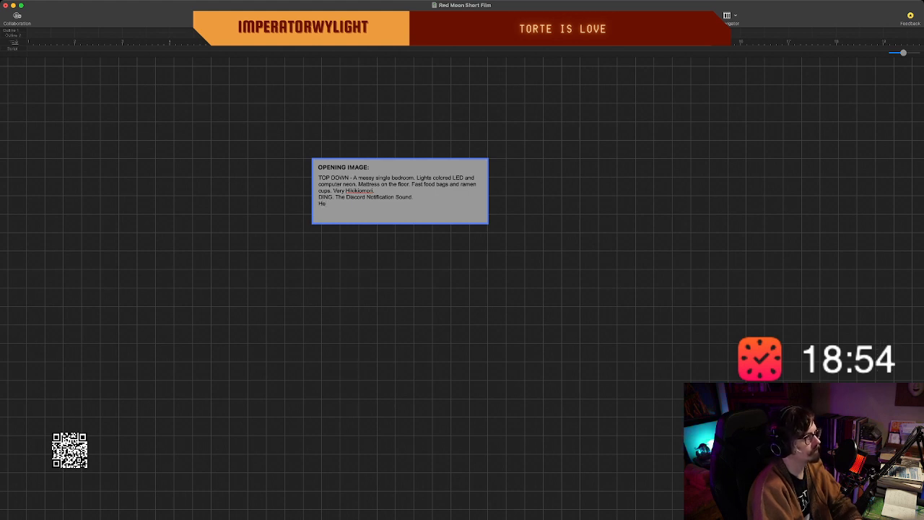
{"action": "type", "text": " clim"}
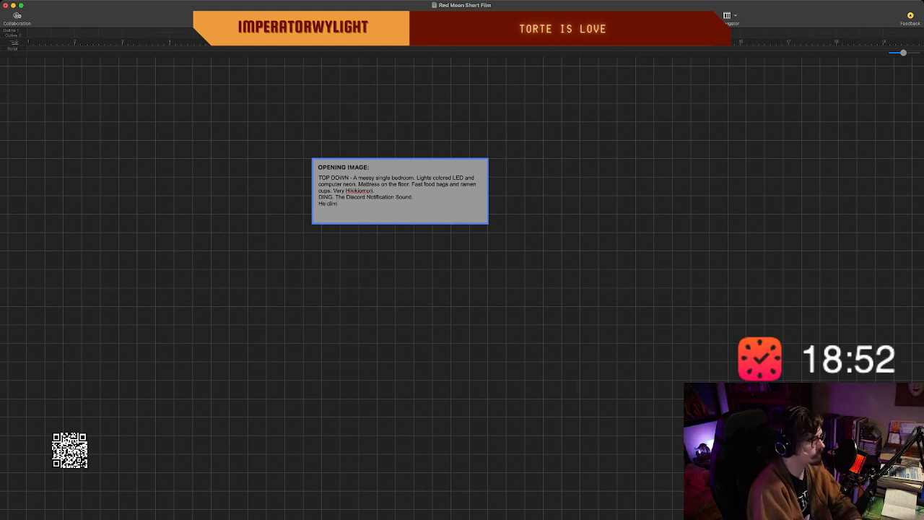
{"action": "type", "text": "bs o"}
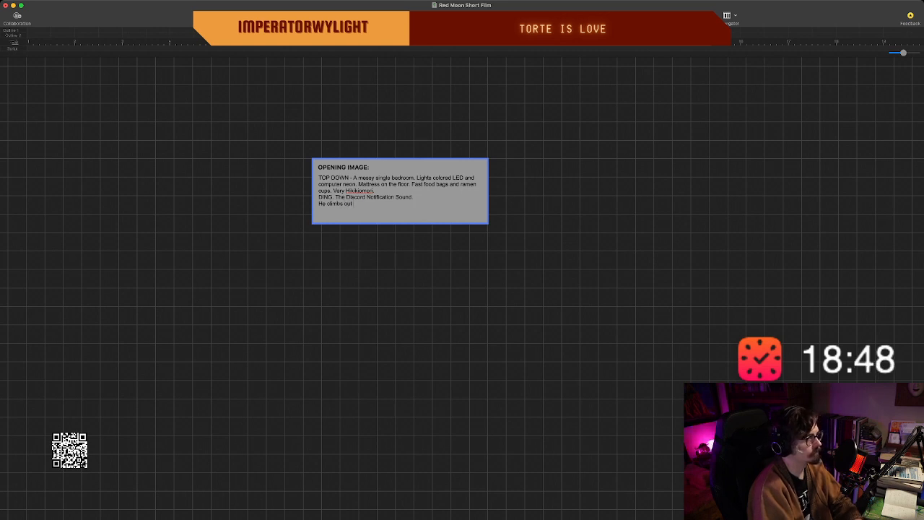
{"action": "type", "text": "ut of his"}
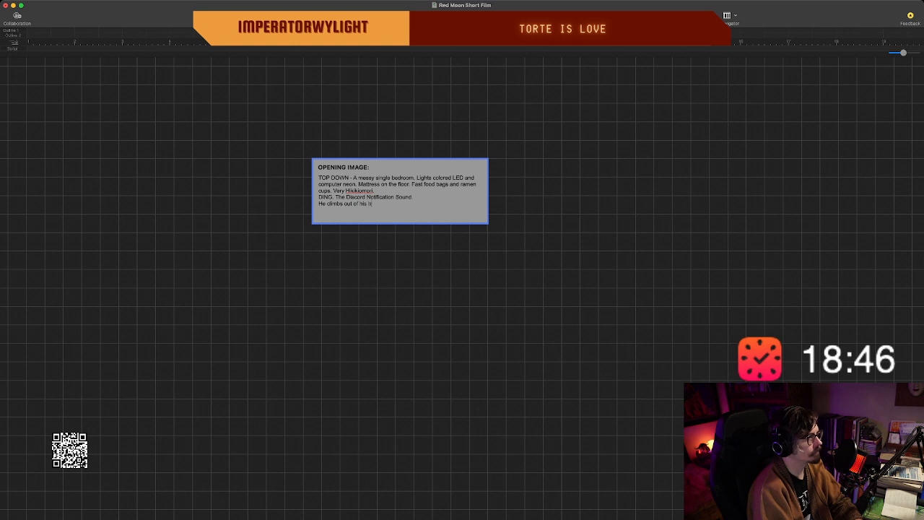
{"action": "type", "text": " bed"}
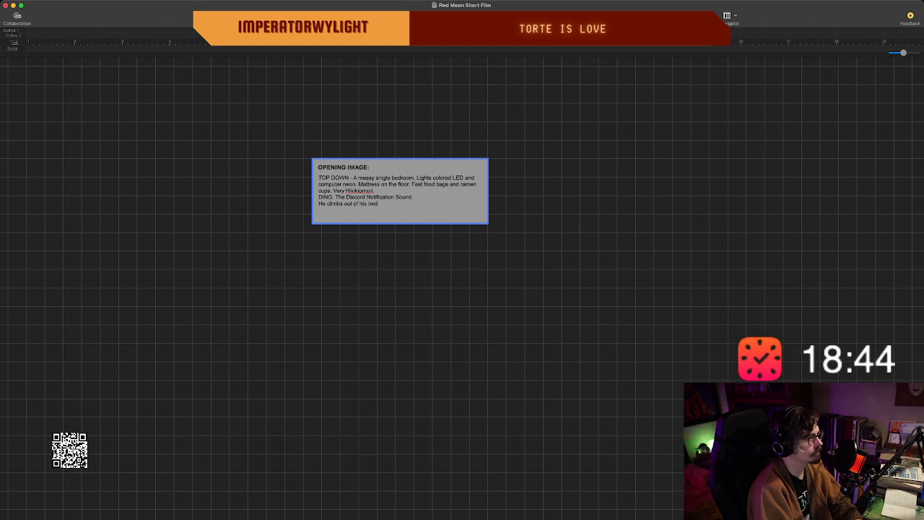
Reword the character's action to read "He crawls off his bed,".
{"action": "key", "text": "BackSpace"}
{"action": "key", "text": "BackSpace"}
{"action": "key", "text": "BackSpace"}
{"action": "key", "text": "BackSpace"}
{"action": "key", "text": "BackSpace"}
{"action": "key", "text": "BackSpace"}
{"action": "key", "text": "BackSpace"}
{"action": "key", "text": "BackSpace"}
{"action": "key", "text": "BackSpace"}
{"action": "key", "text": "BackSpace"}
{"action": "key", "text": "BackSpace"}
{"action": "key", "text": "BackSpace"}
{"action": "key", "text": "BackSpace"}
{"action": "key", "text": "BackSpace"}
{"action": "key", "text": "BackSpace"}
{"action": "key", "text": "BackSpace"}
{"action": "key", "text": "BackSpace"}
{"action": "key", "text": "BackSpace"}
{"action": "key", "text": "BackSpace"}
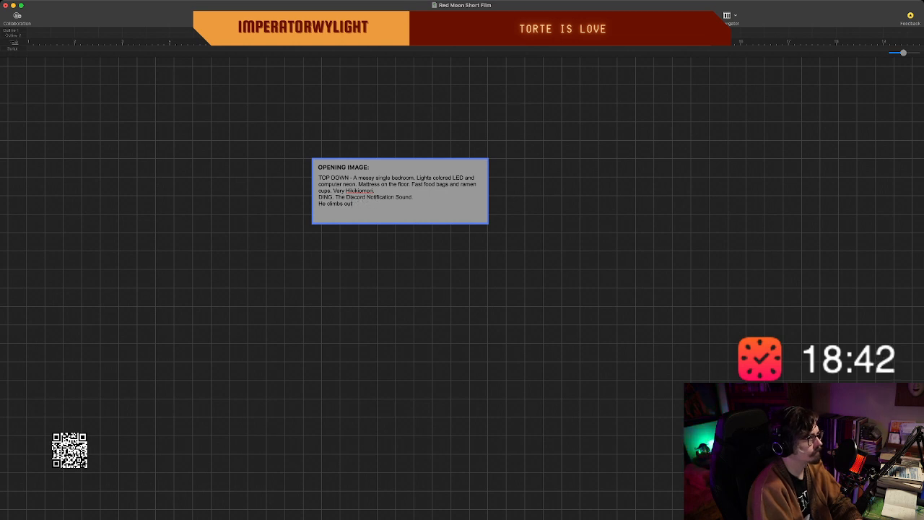
{"action": "key", "text": "BackSpace"}
{"action": "type", "text": "ra"}
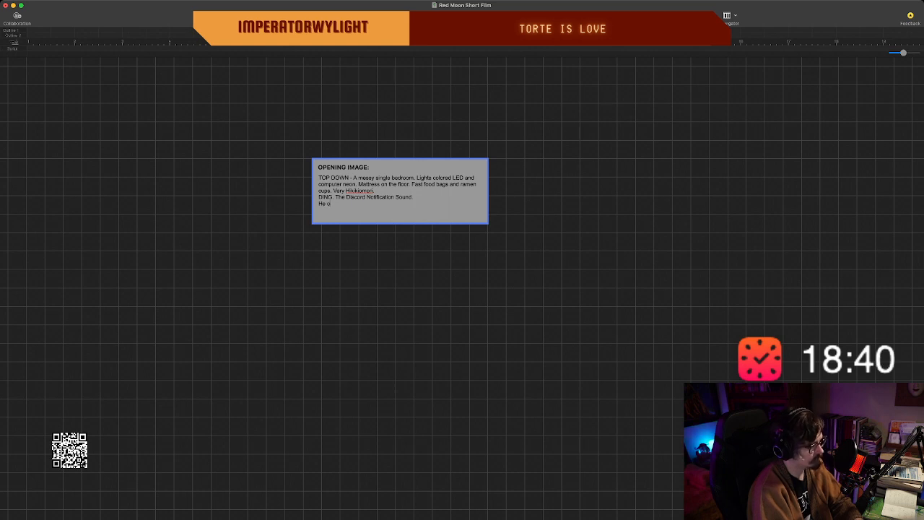
{"action": "type", "text": "s of"}
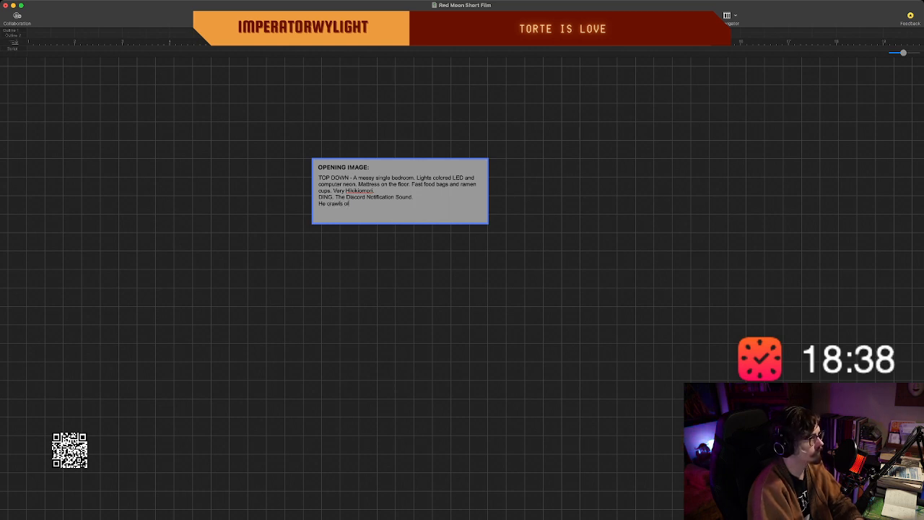
{"action": "type", "text": "f his"}
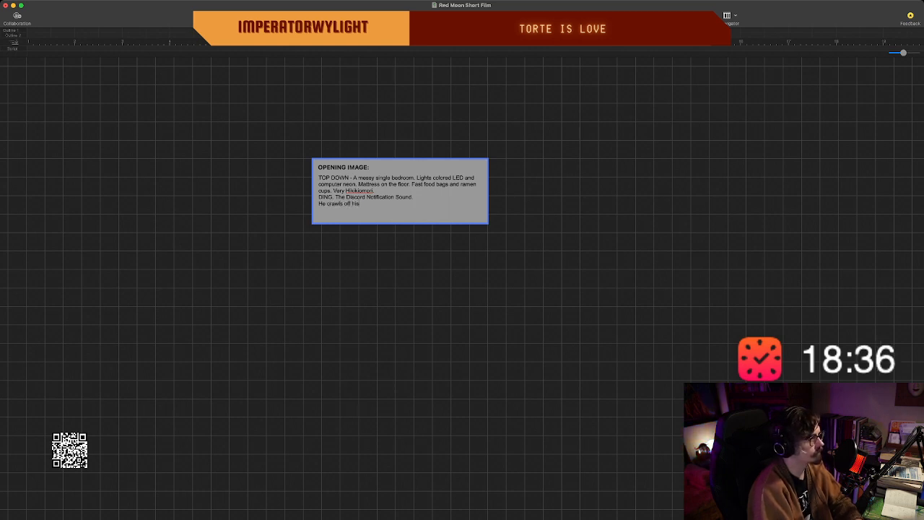
{"action": "type", "text": " bed."}
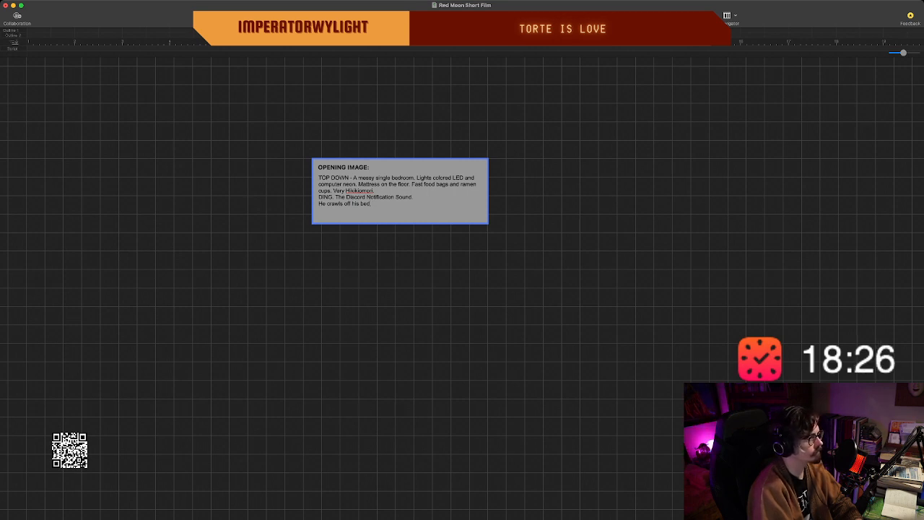
Complete the character's action line with "plops down on the floor and opens discord.".
{"action": "type", "text": "plops"}
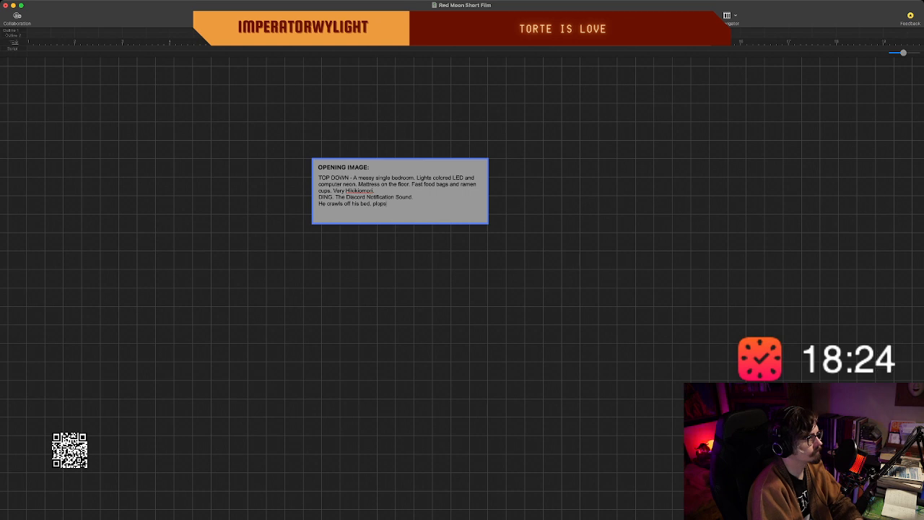
{"action": "type", "text": " down on the floo"}
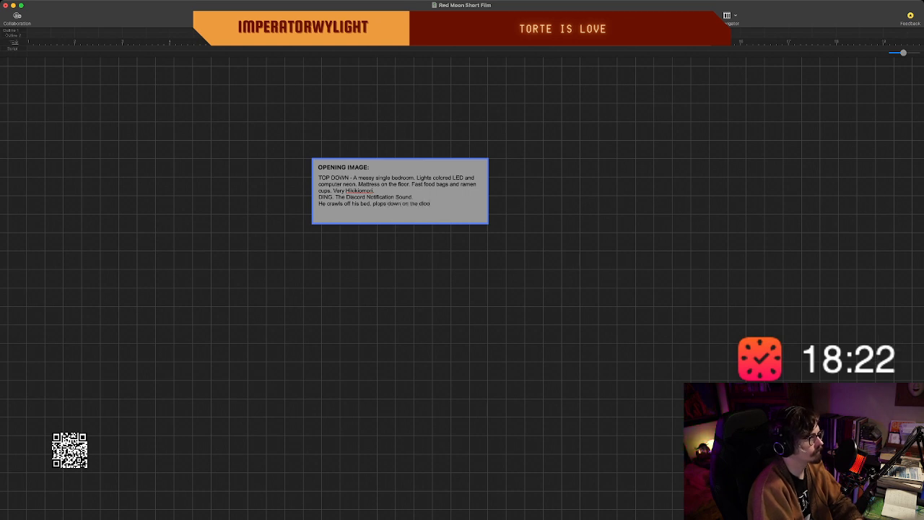
{"action": "key", "text": "BackSpace"}
{"action": "key", "text": "BackSpace"}
{"action": "key", "text": "BackSpace"}
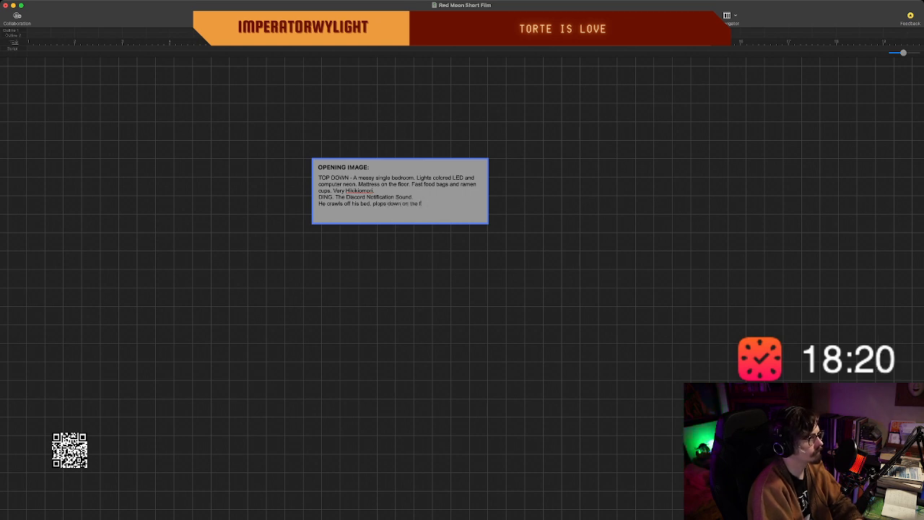
{"action": "type", "text": "loor"}
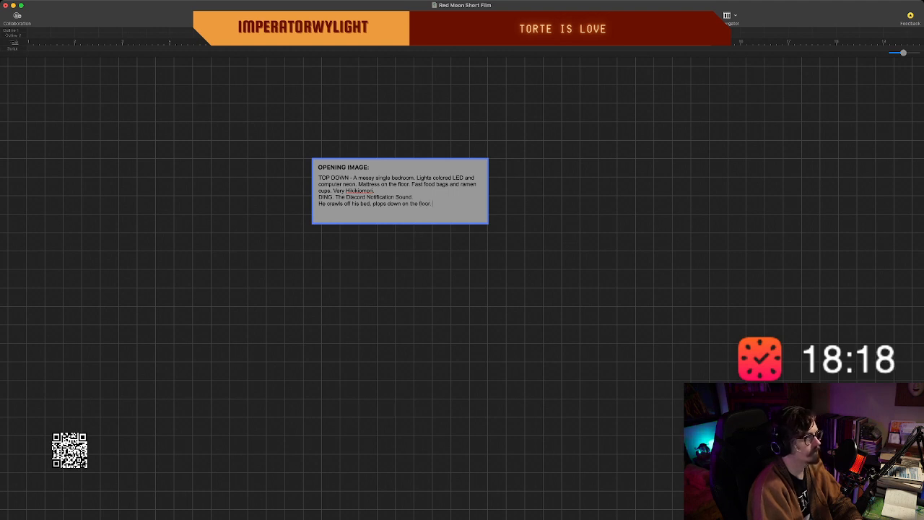
{"action": "type", "text": " and open"}
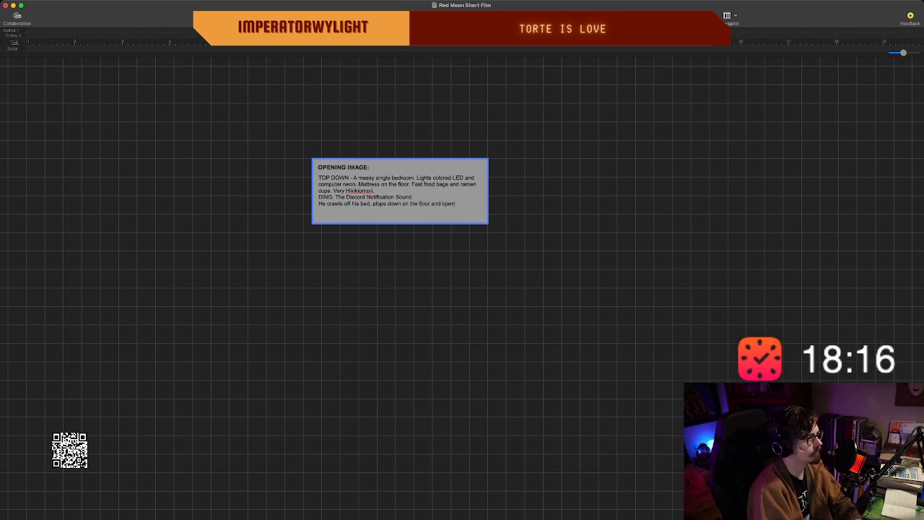
{"action": "type", "text": "s discord."}
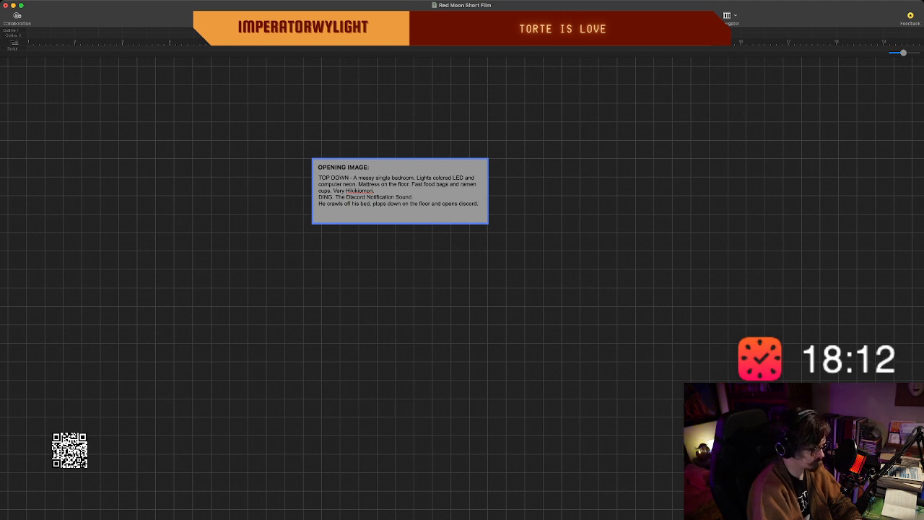
Start a new line below the character's action reading INTERCUT - "Fuck!".
{"action": "key", "text": "Return"}
{"action": "type", "text": "INSERT"}
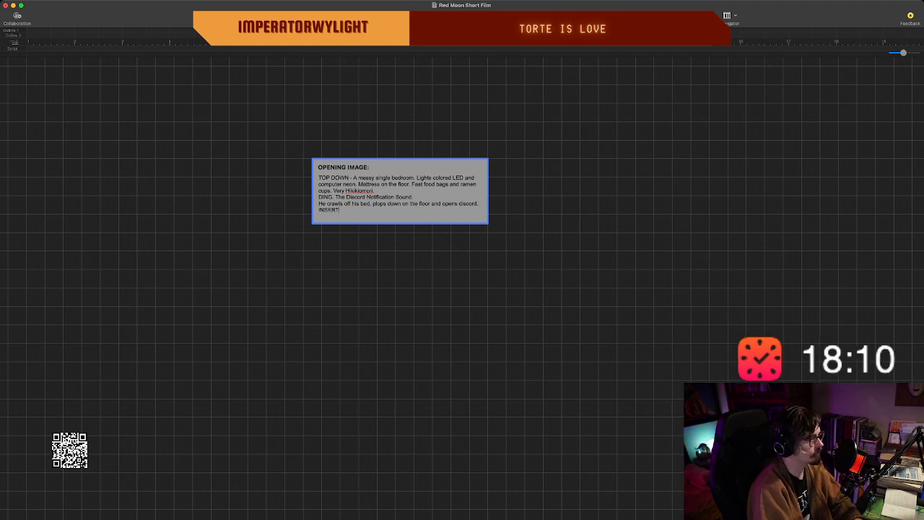
{"action": "key", "text": "BackSpace"}
{"action": "key", "text": "BackSpace"}
{"action": "key", "text": "BackSpace"}
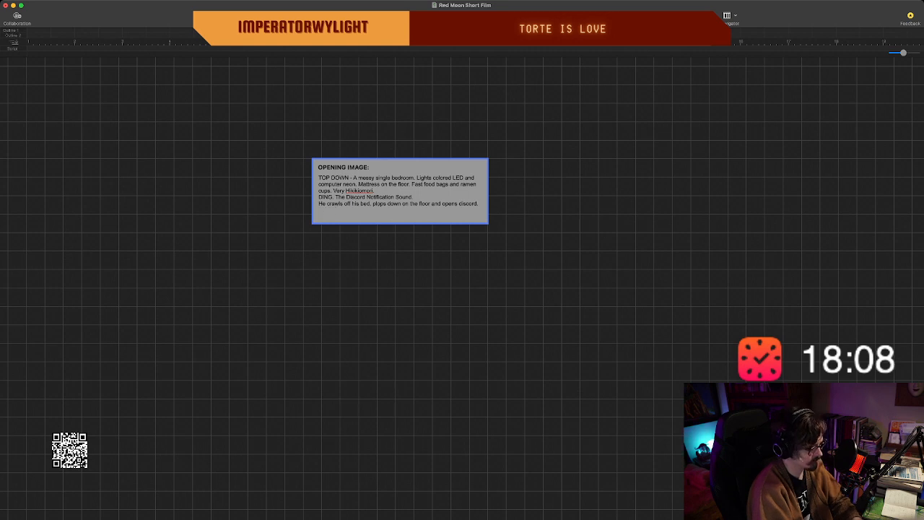
{"action": "type", "text": "NTERCUT"}
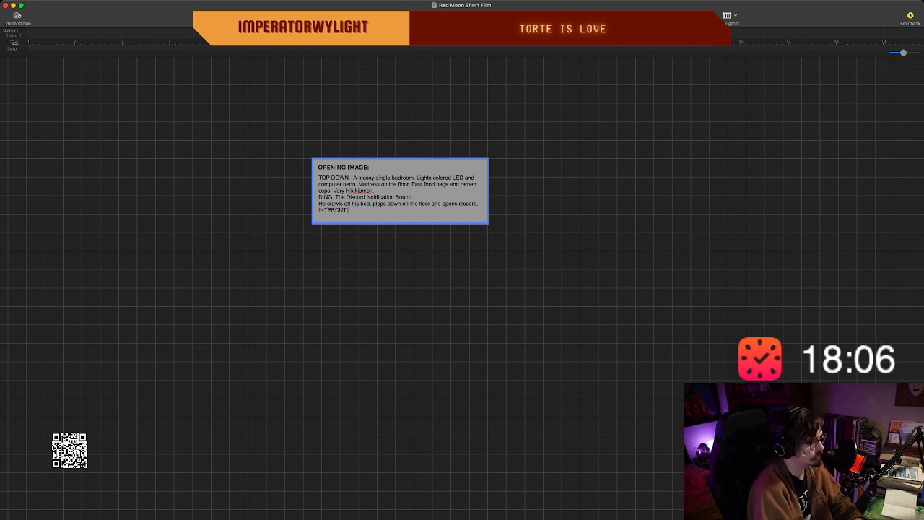
{"action": "type", "text": " - \"Fuck\""}
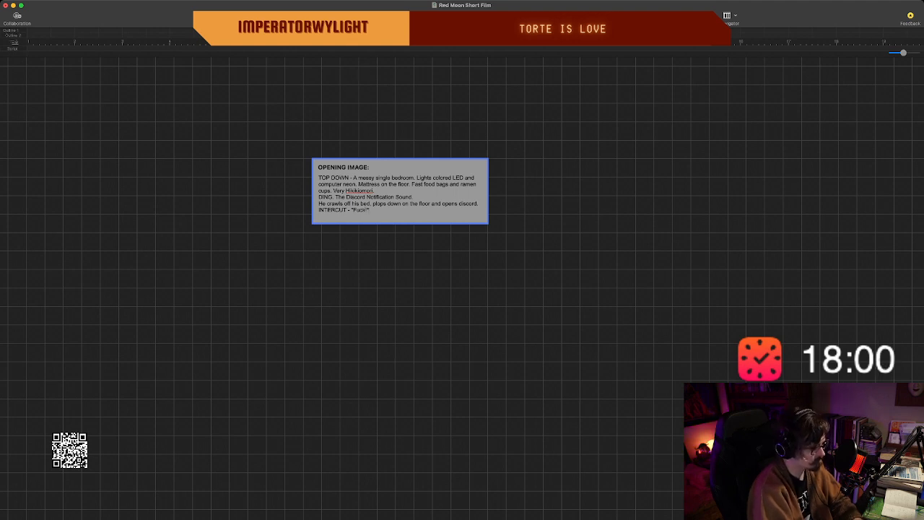
{"action": "type", "text": " D"}
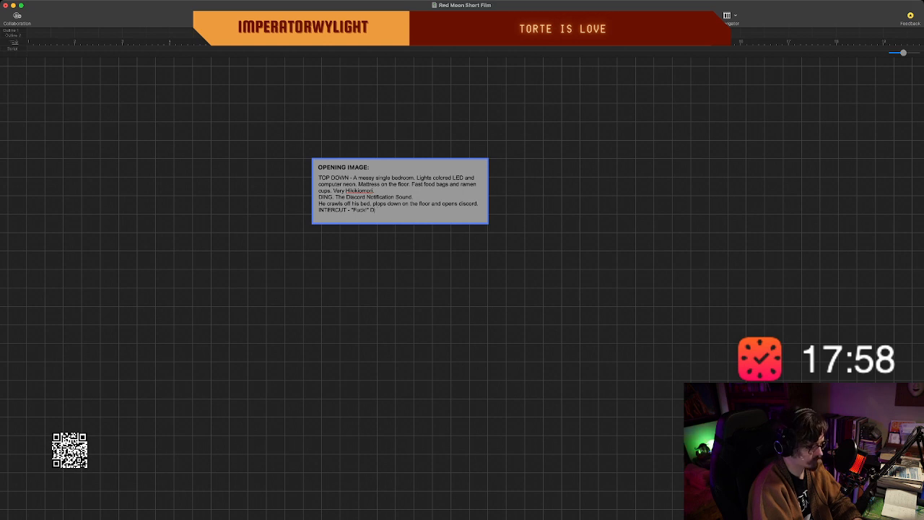
Add a second quoted reaction to the INTERCUT line: "Dude it's totally him!".
{"action": "key", "text": "BackSpace"}
{"action": "type", "text": "\"Dude"}
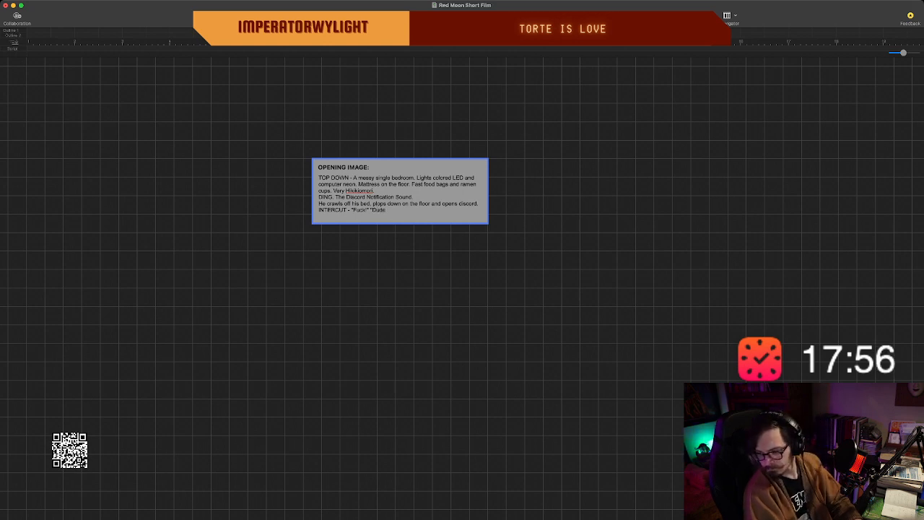
{"action": "type", "text": " it"}
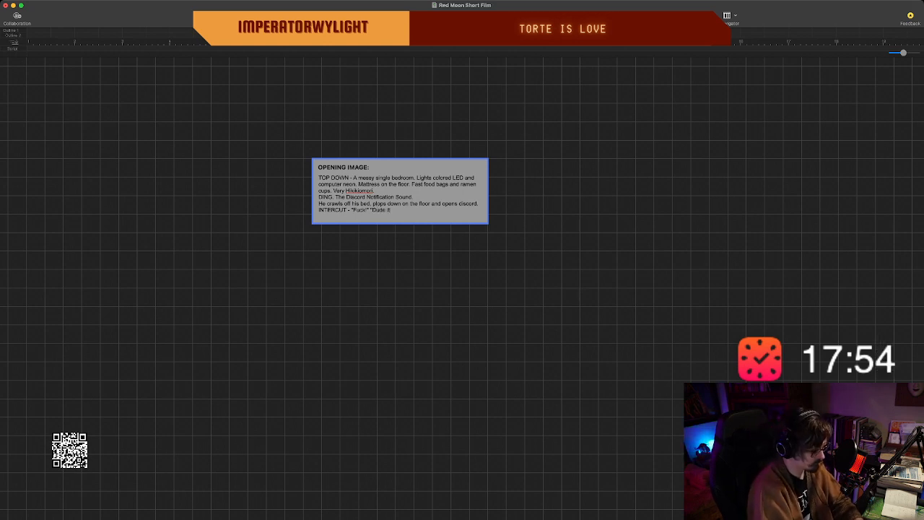
{"action": "type", "text": "'s totally fi"}
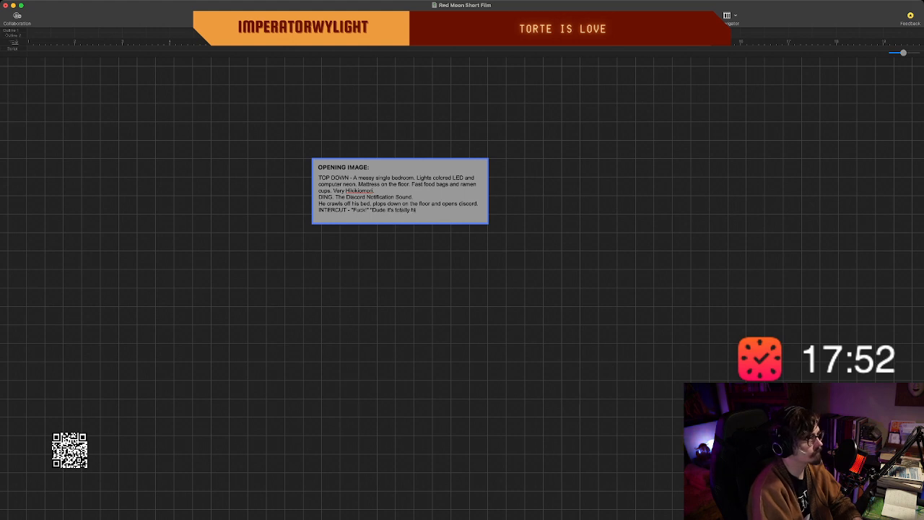
{"action": "type", "text": "ne!"}
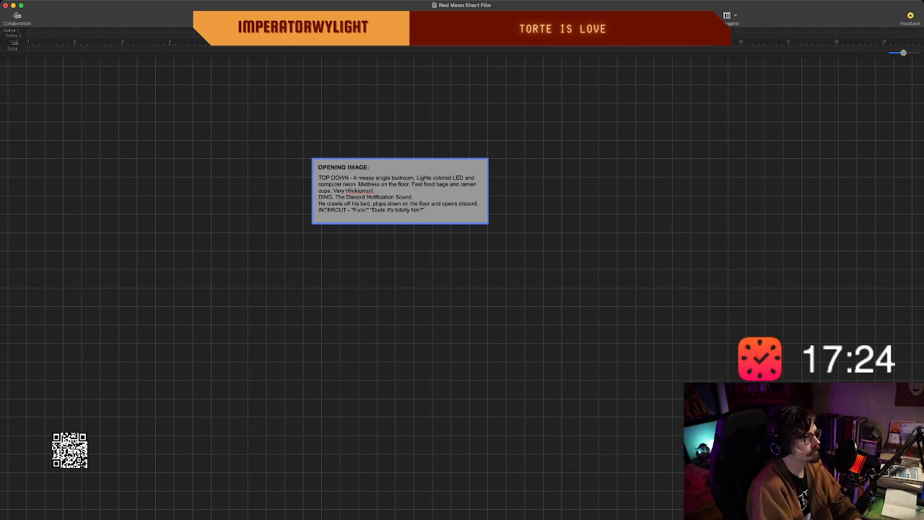
Make the opening image card wider and taller, and append the quote "Jesus Christ. Anyone know what happened to him?" to the INTERCUT line.
{"action": "left_click_drag", "start_coordinate": [488, 191], "coordinate": [553, 191]}
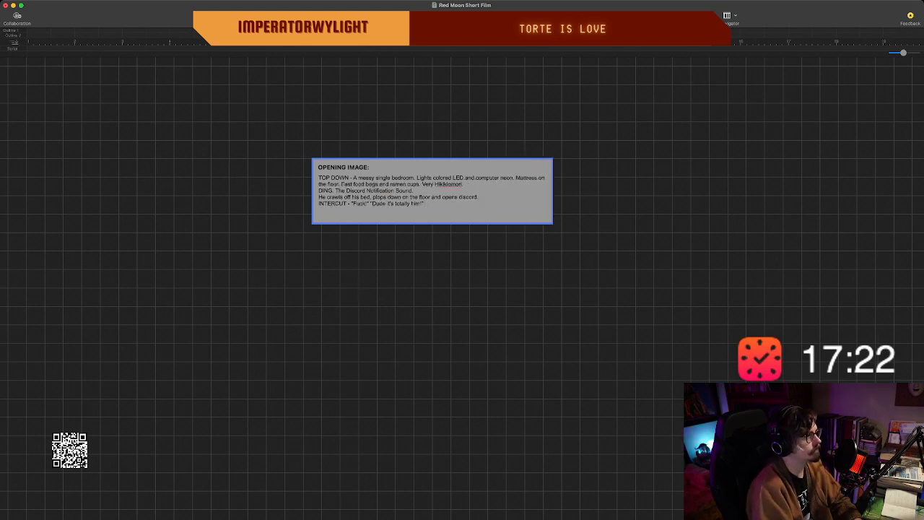
{"action": "left_click_drag", "start_coordinate": [432, 224], "coordinate": [432, 251]}
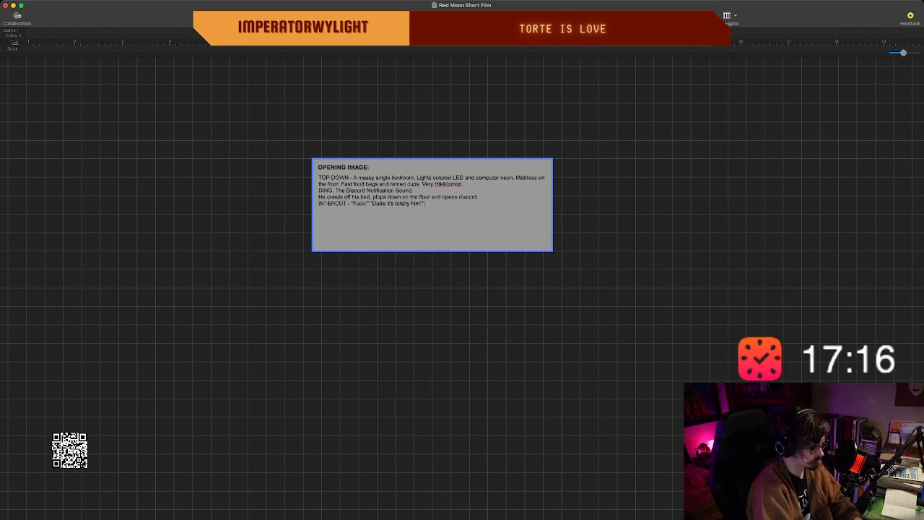
{"action": "type", "text": "sus"}
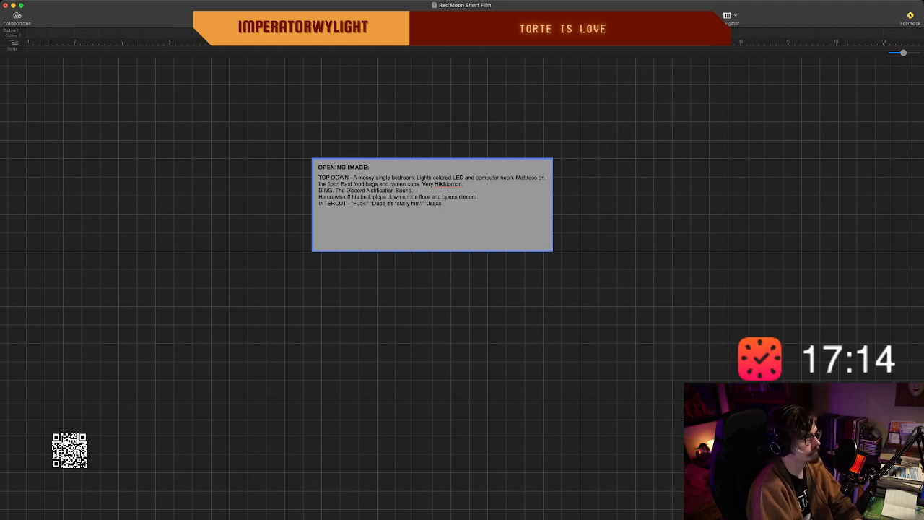
{"action": "type", "text": " Christ. "}
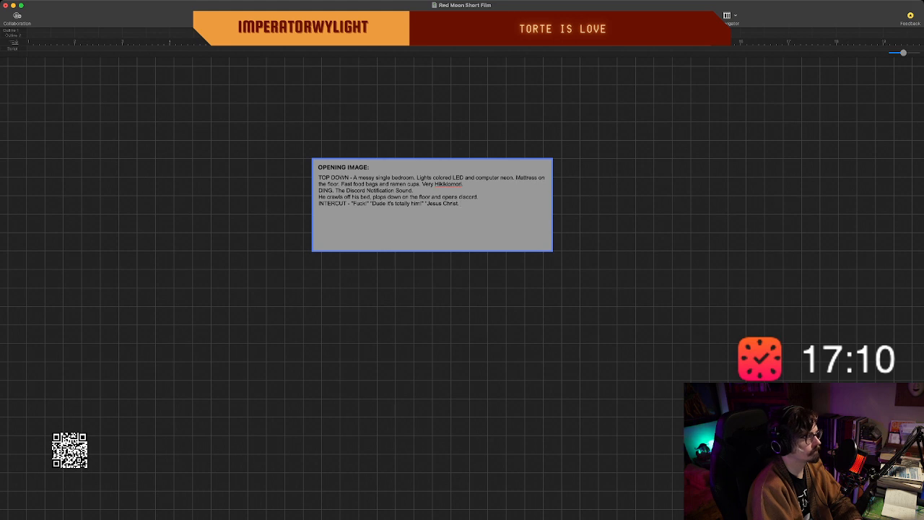
{"action": "type", "text": "Anyone"}
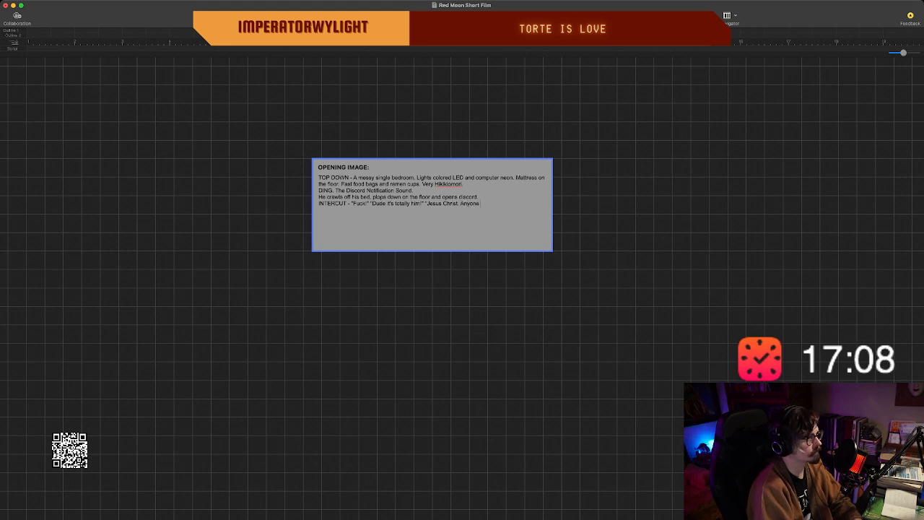
{"action": "type", "text": " know what happen"}
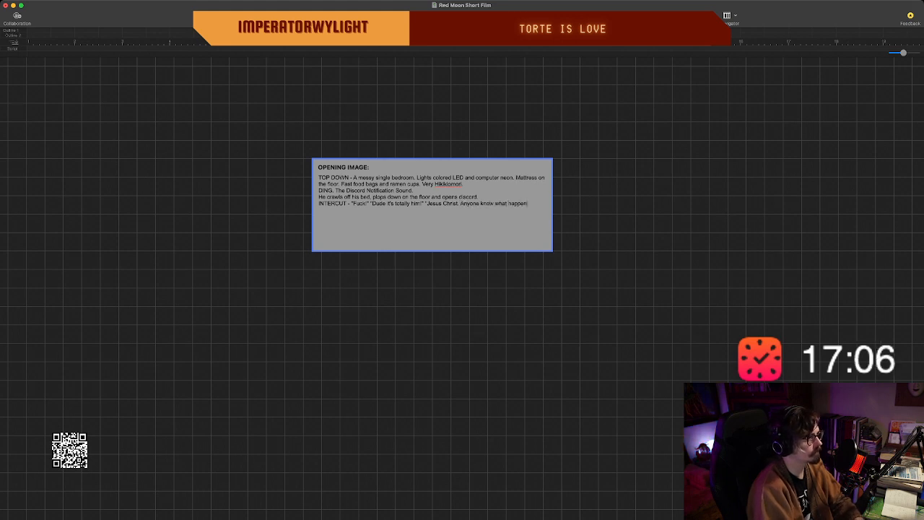
{"action": "type", "text": "ed to him"}
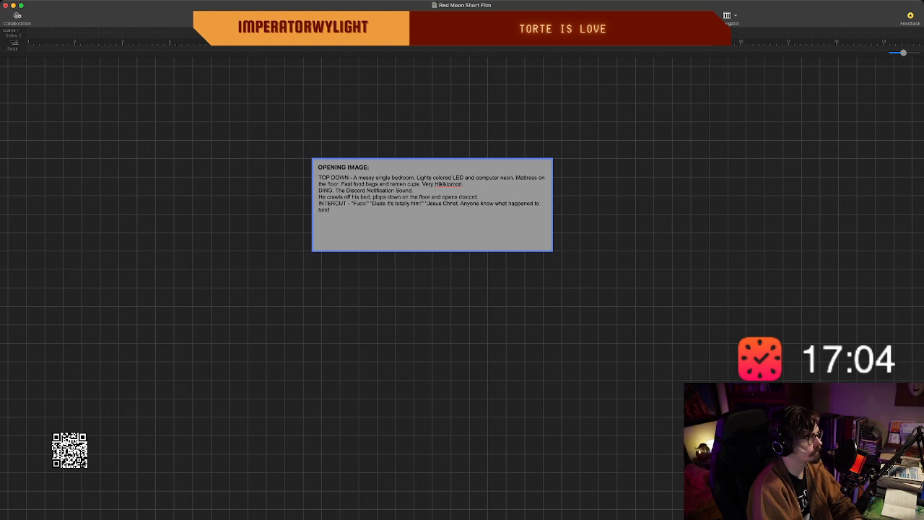
{"action": "type", "text": "?"}
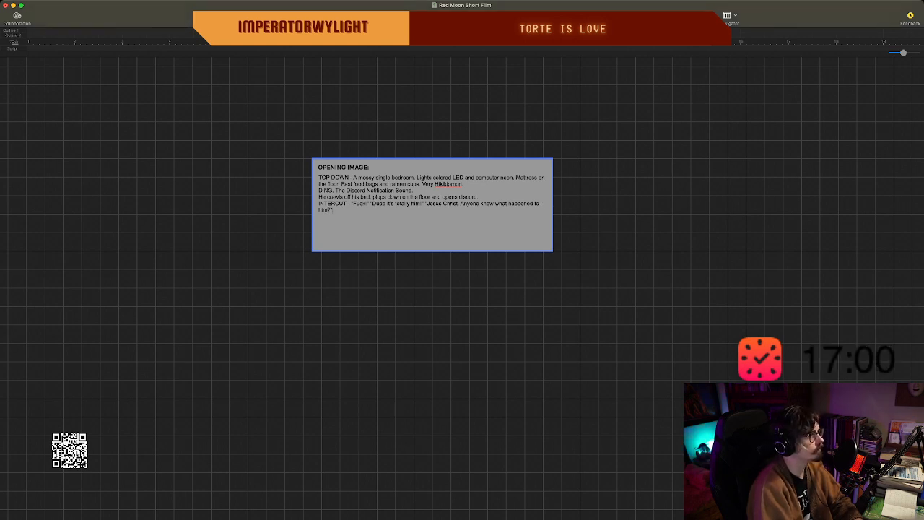
Insert a blank line between the bedroom description and the "DING." line.
{"action": "left_click", "coordinate": [464, 184]}
{"action": "key", "text": "Return"}
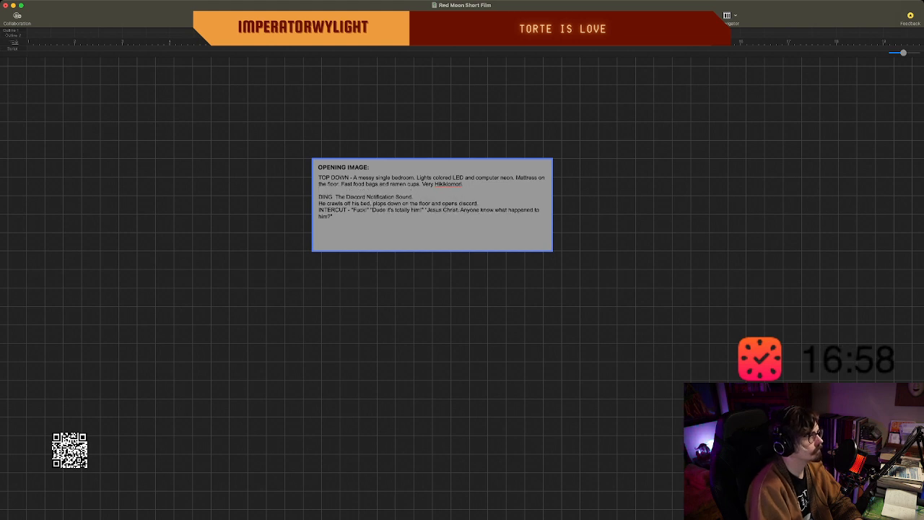
Insert a blank line below the "DING." line and append "Our Protag lies in the bed" to the bedroom description.
{"action": "left_click", "coordinate": [413, 196]}
{"action": "key", "text": "Return"}
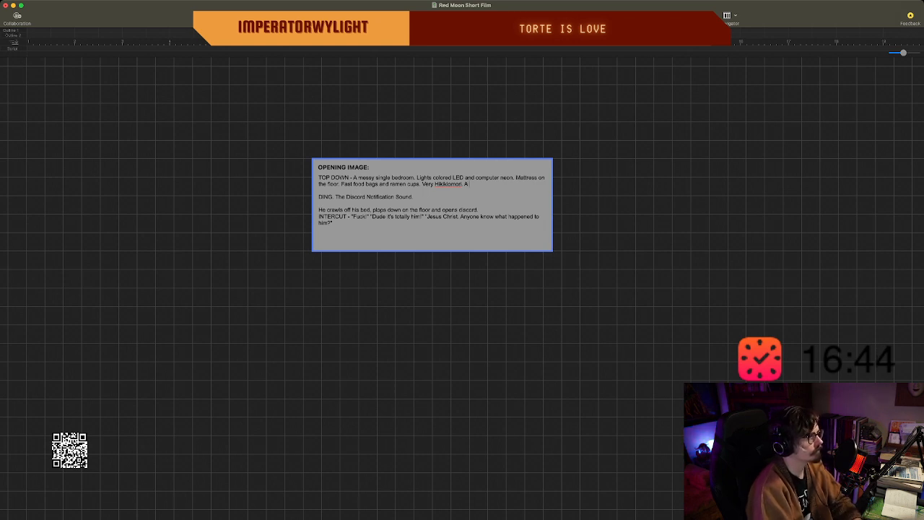
{"action": "type", "text": "Our Prot"}
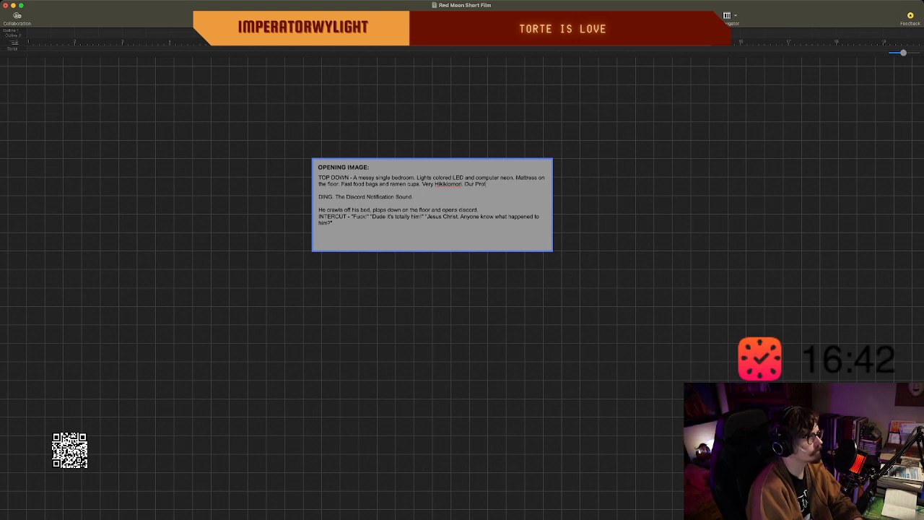
{"action": "type", "text": "ag lies"}
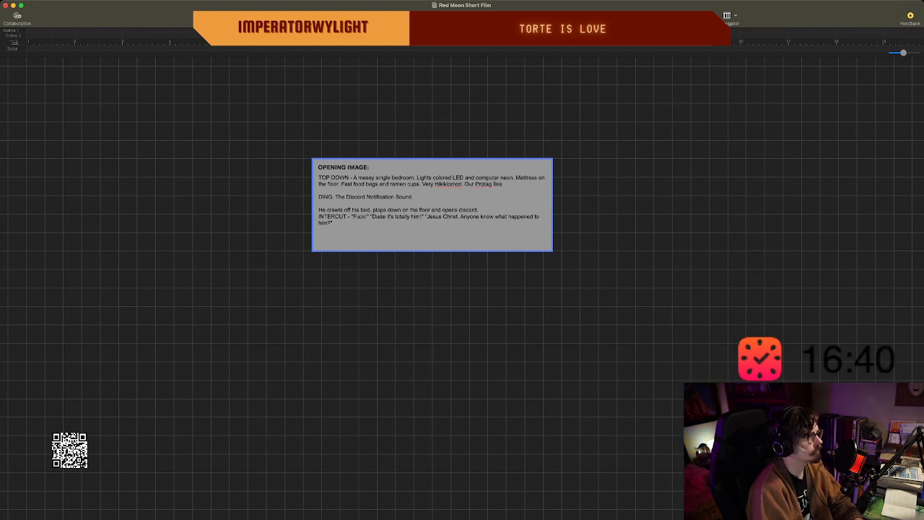
{"action": "type", "text": " in the bed."}
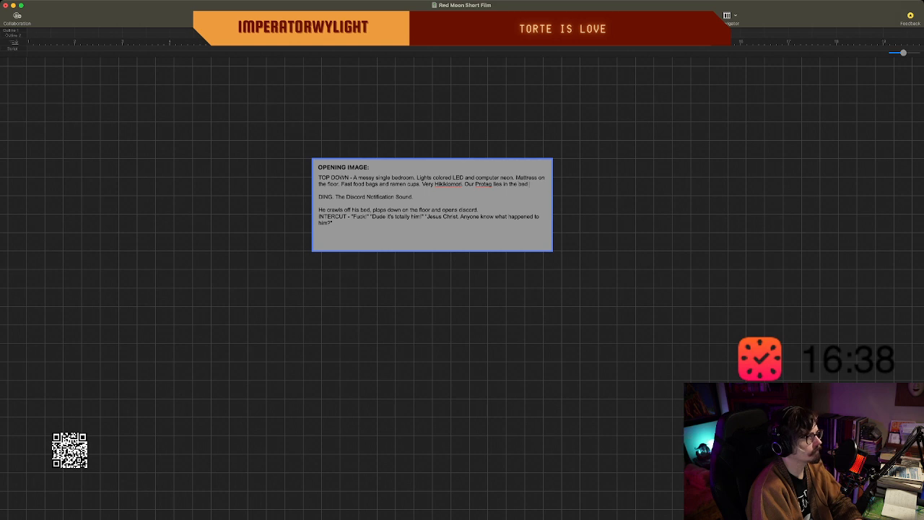
{"action": "key", "text": "BackSpace"}
{"action": "type", "text": " hald"}
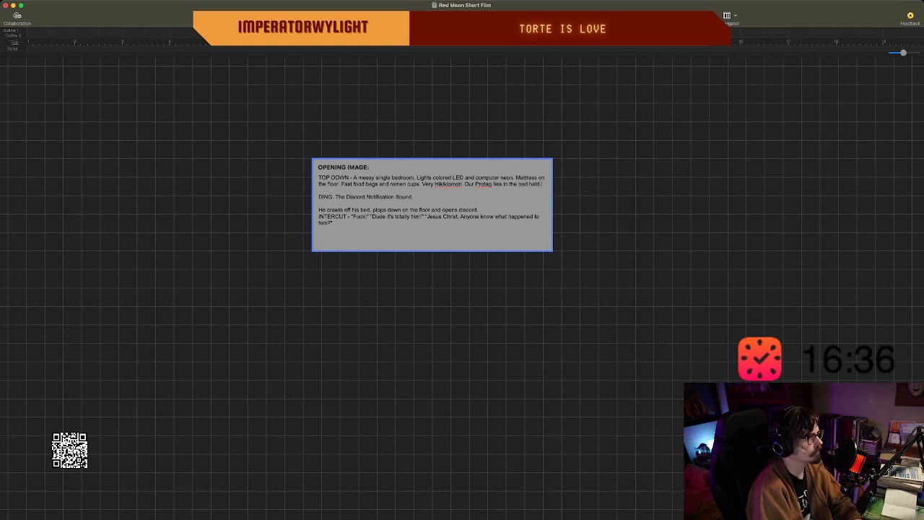
Continue the protagonist sentence in the bedroom description with ", fetal".
{"action": "key", "text": "BackSpace"}
{"action": "key", "text": "BackSpace"}
{"action": "key", "text": "BackSpace"}
{"action": "key", "text": "BackSpace"}
{"action": "key", "text": "BackSpace"}
{"action": "key", "text": "BackSpace"}
{"action": "type", "text": ", fe"}
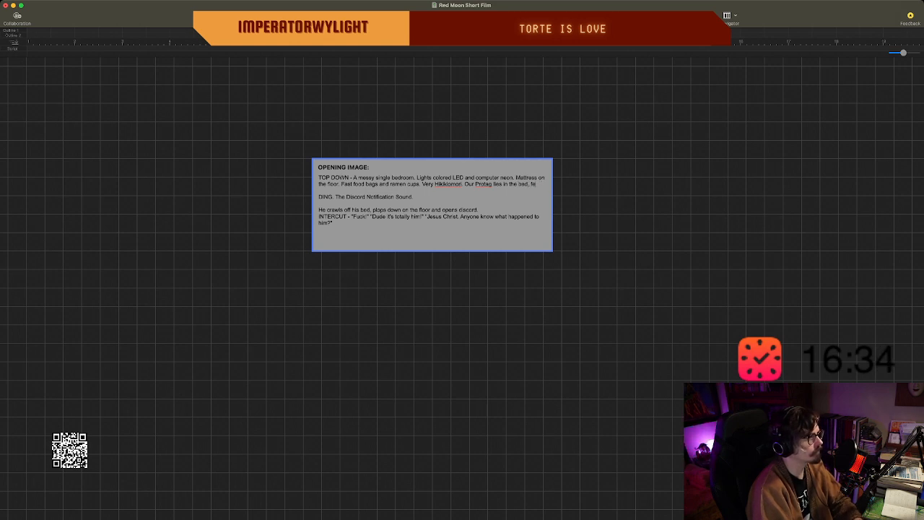
{"action": "type", "text": "tal, and"}
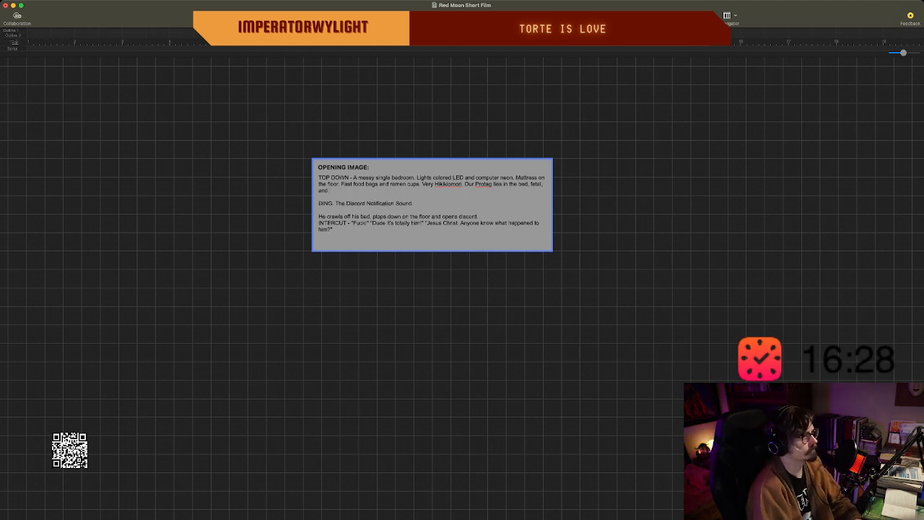
{"action": "key", "text": "BackSpace"}
{"action": "key", "text": "BackSpace"}
{"action": "key", "text": "BackSpace"}
{"action": "key", "text": "BackSpace"}
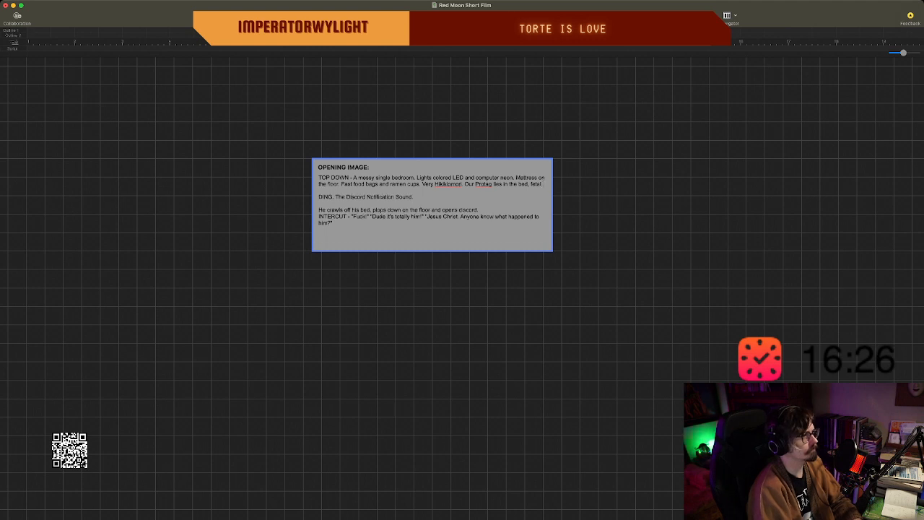
{"action": "key", "text": "super+z"}
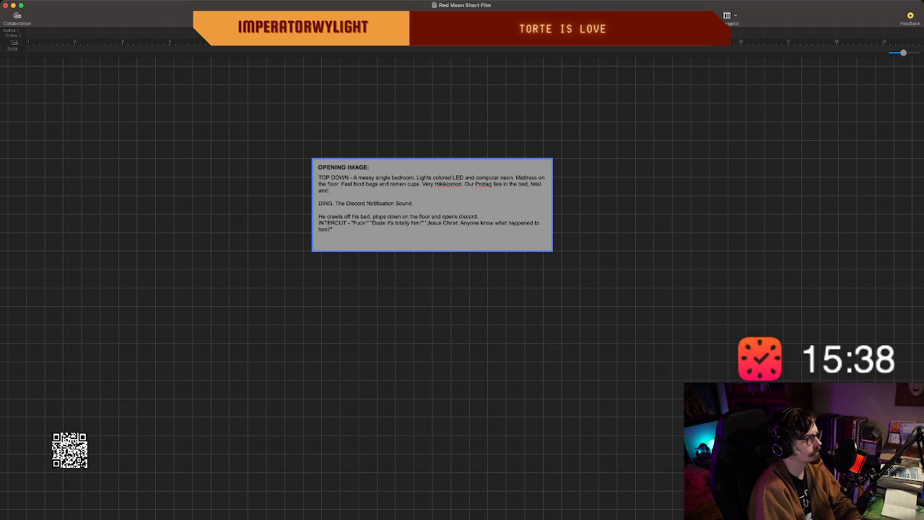
{"action": "type", "text": "making noises"}
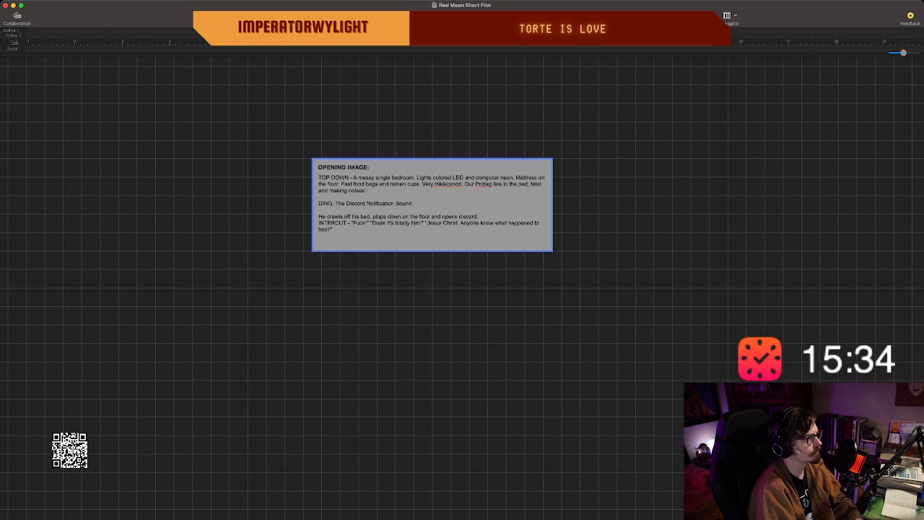
{"action": "type", "text": " like the"}
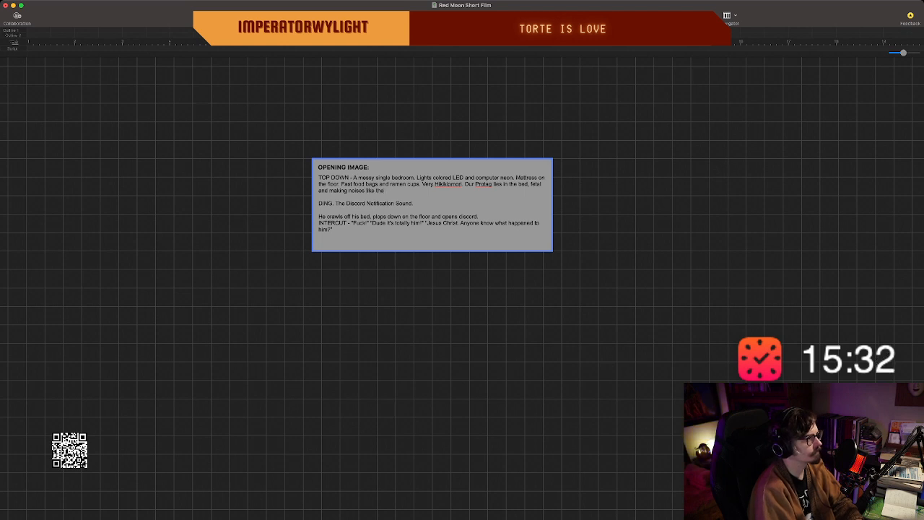
{"action": "key", "text": "BackSpace"}
{"action": "key", "text": "BackSpace"}
{"action": "key", "text": "BackSpace"}
{"action": "key", "text": "BackSpace"}
{"action": "key", "text": "BackSpace"}
{"action": "key", "text": "BackSpace"}
{"action": "key", "text": "BackSpace"}
{"action": "key", "text": "BackSpace"}
{"action": "key", "text": "BackSpace"}
{"action": "key", "text": "BackSpace"}
{"action": "key", "text": "BackSpace"}
{"action": "key", "text": "BackSpace"}
{"action": "key", "text": "BackSpace"}
{"action": "key", "text": "BackSpace"}
{"action": "key", "text": "BackSpace"}
{"action": "key", "text": "BackSpace"}
{"action": "key", "text": "BackSpace"}
{"action": "key", "text": "BackSpace"}
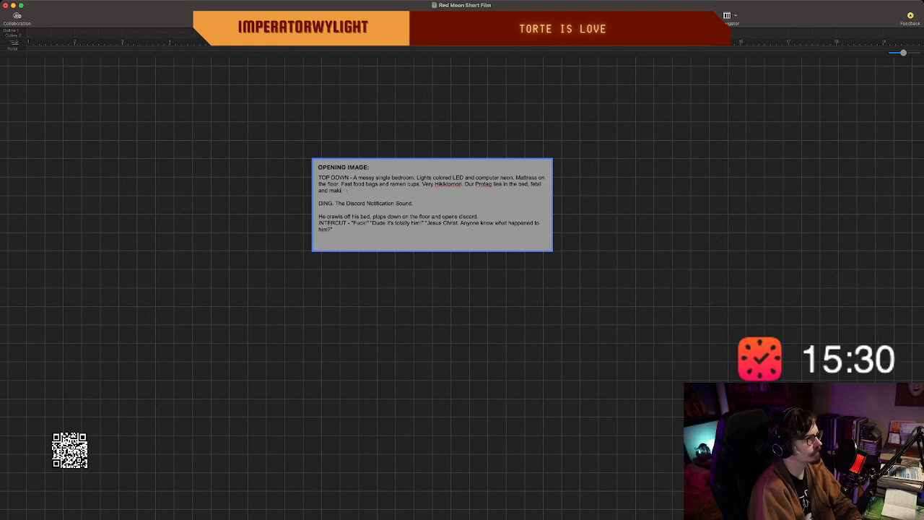
{"action": "key", "text": "BackSpace"}
{"action": "key", "text": "BackSpace"}
{"action": "key", "text": "BackSpace"}
{"action": "key", "text": "BackSpace"}
{"action": "key", "text": "BackSpace"}
{"action": "key", "text": "BackSpace"}
{"action": "key", "text": "BackSpace"}
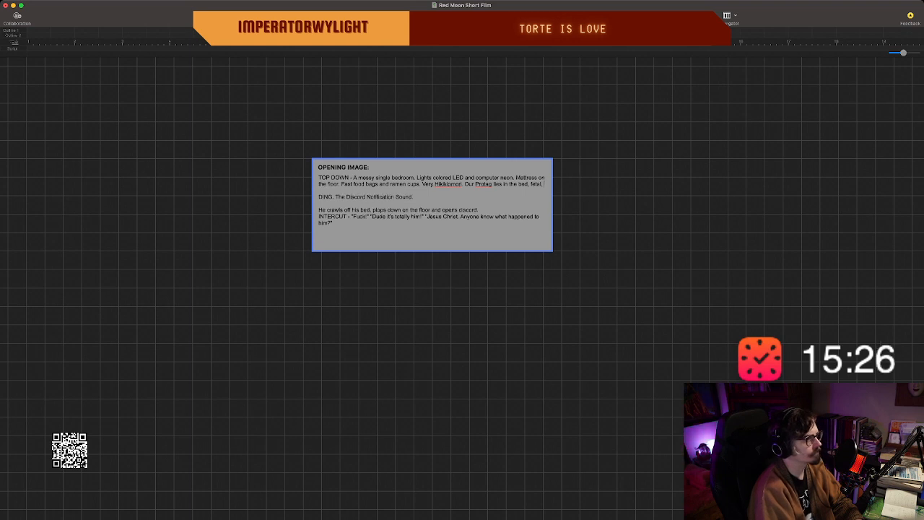
Finish the protagonist sentence after "fetal" with ", kicking his leg with nervous energy.".
{"action": "type", "text": ", kicking his"}
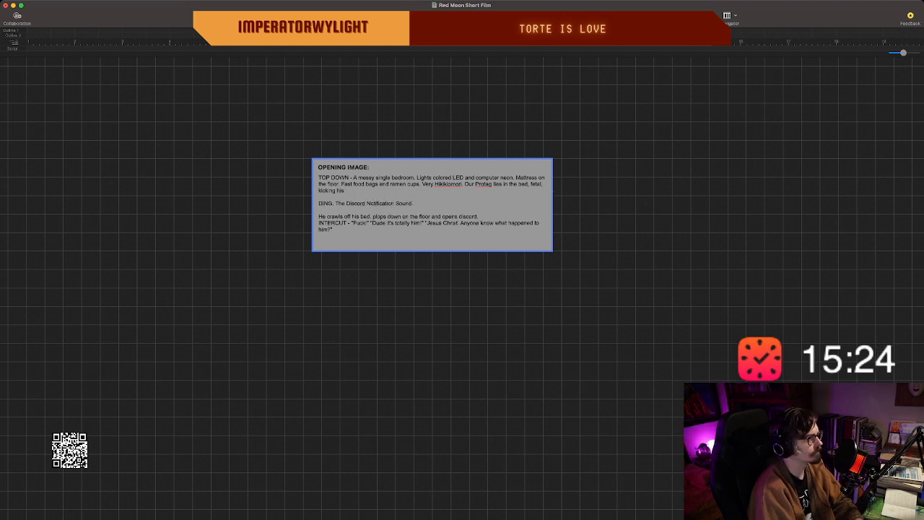
{"action": "type", "text": " leg with ne"}
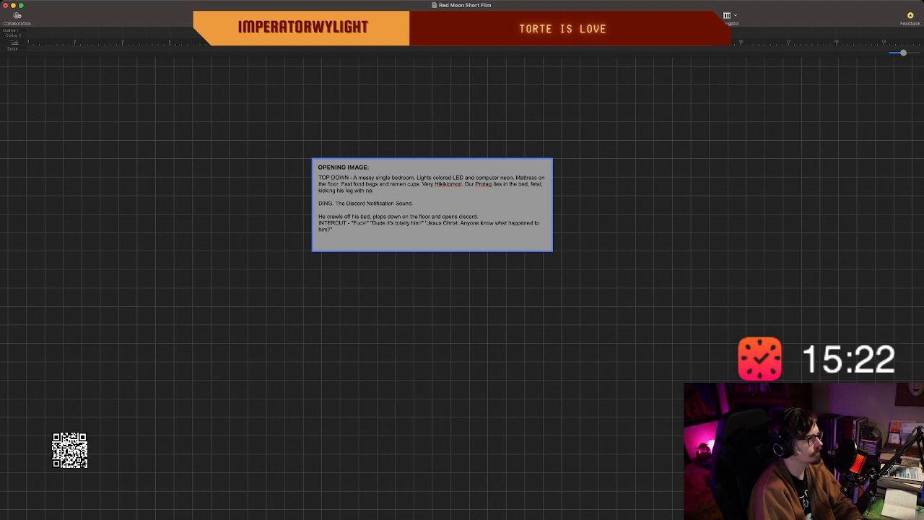
{"action": "type", "text": "rvous energy."}
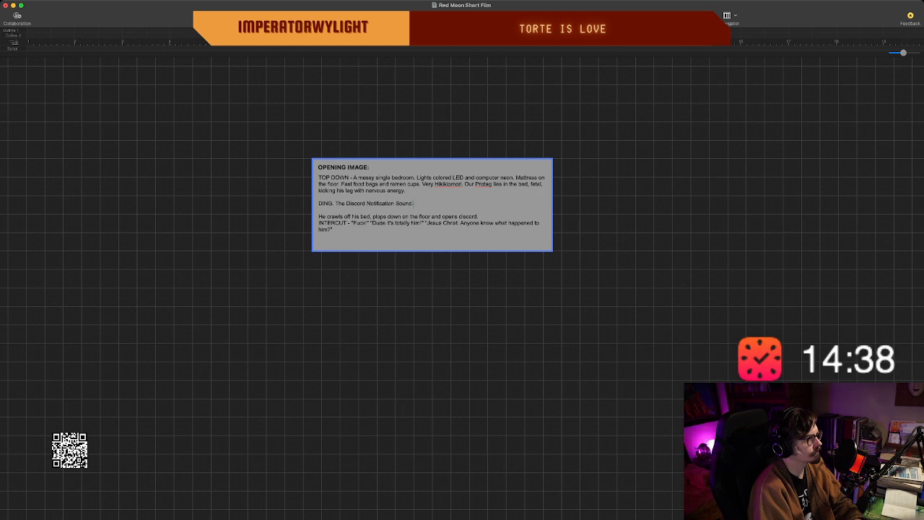
Start a new line below the INTERCUT quotes reading "Protag withdraws in panic.".
{"action": "key", "text": "shift+Left"}
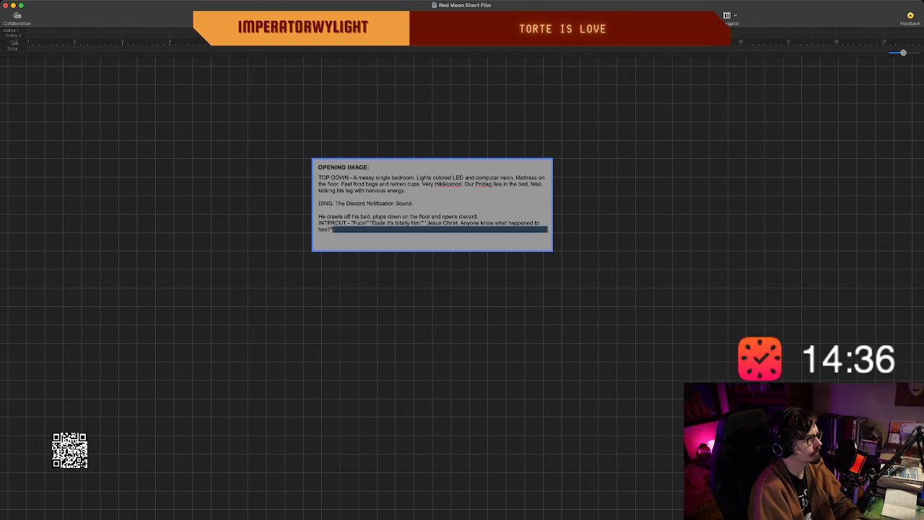
{"action": "key", "text": "BackSpace"}
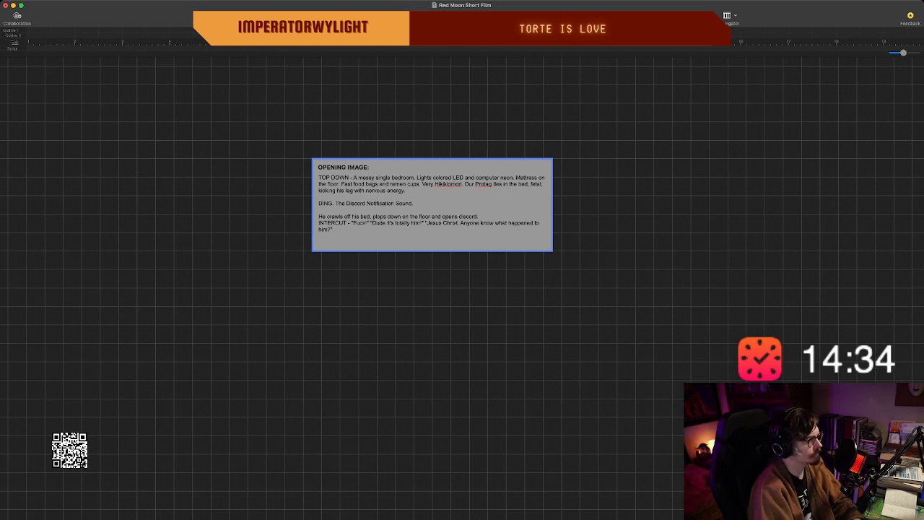
{"action": "type", "text": "Pro"}
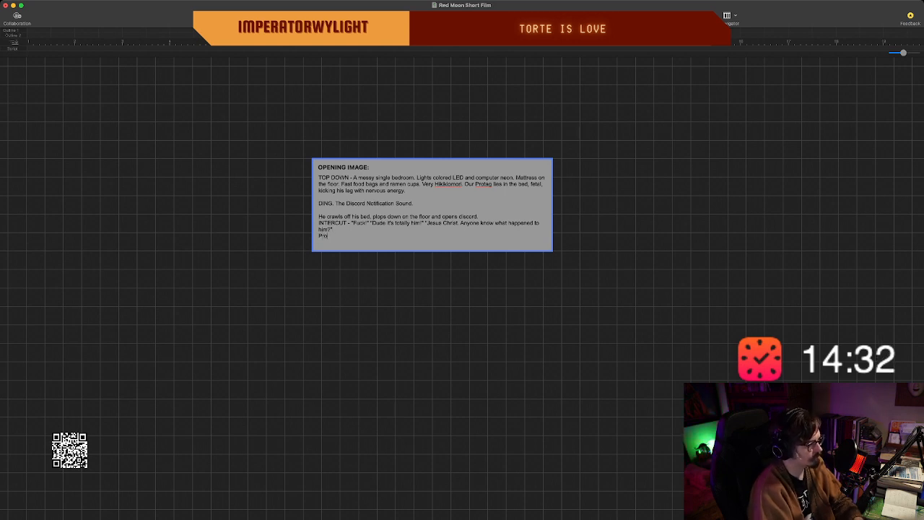
{"action": "type", "text": "tag with"}
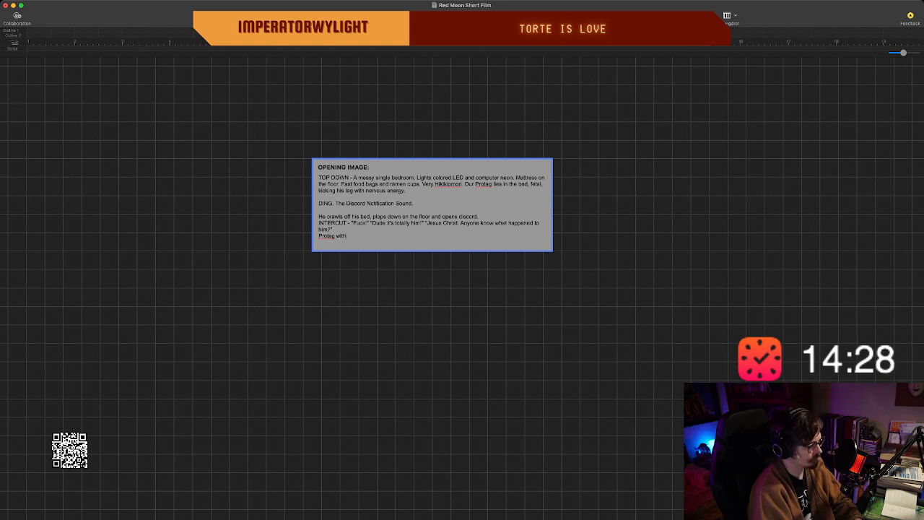
{"action": "type", "text": "draws"}
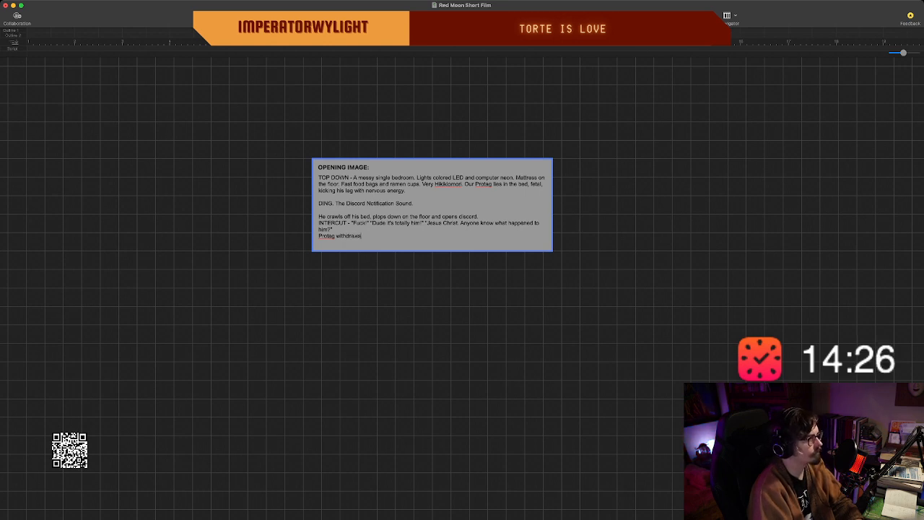
{"action": "type", "text": " in pa"}
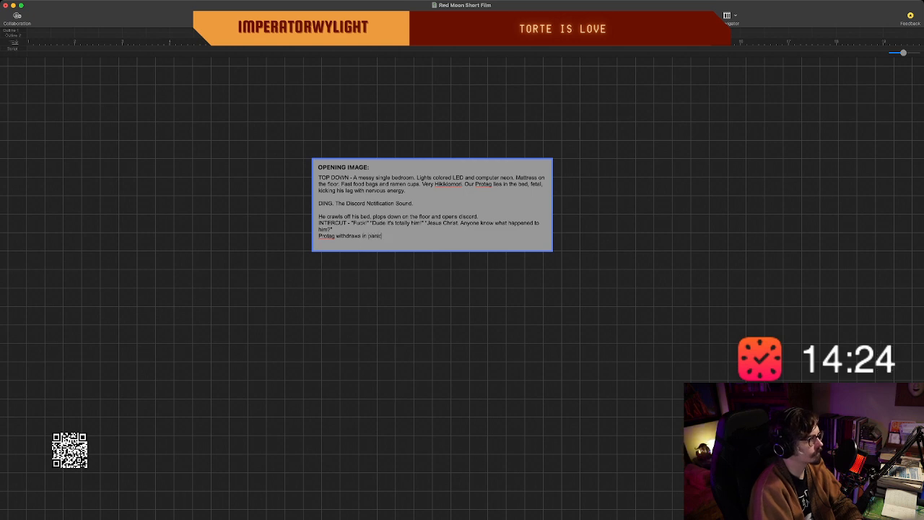
{"action": "type", "text": "nic. "}
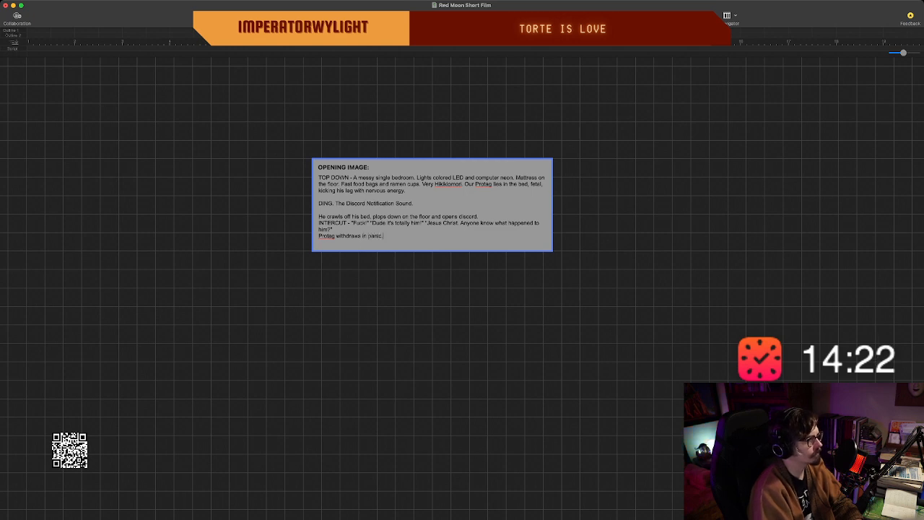
{"action": "type", "text": "B"}
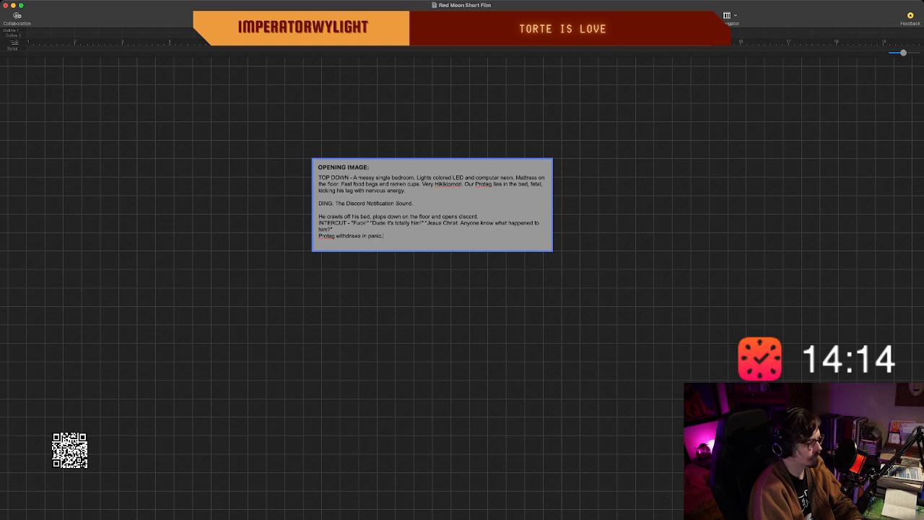
Add the sentence "A Low rumbling from outside." after the protagonist's panic.
{"action": "type", "text": "A Lo"}
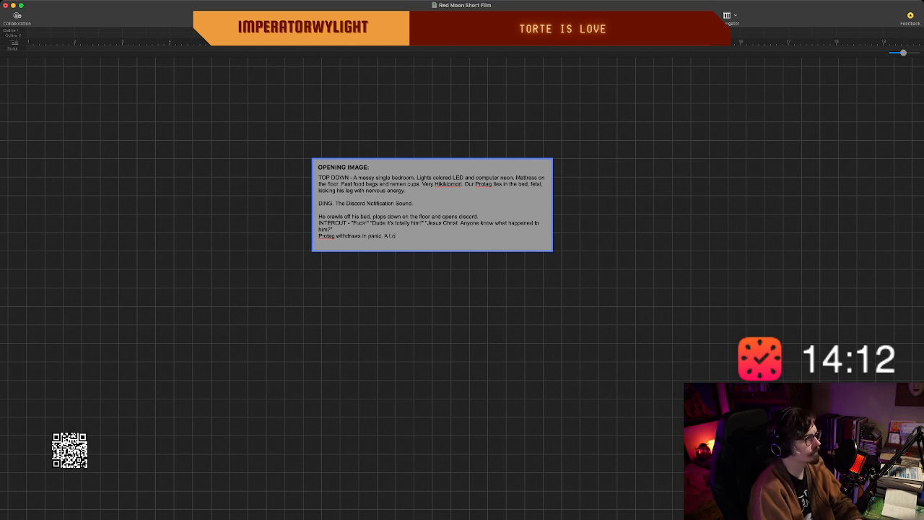
{"action": "type", "text": "w rumbl"}
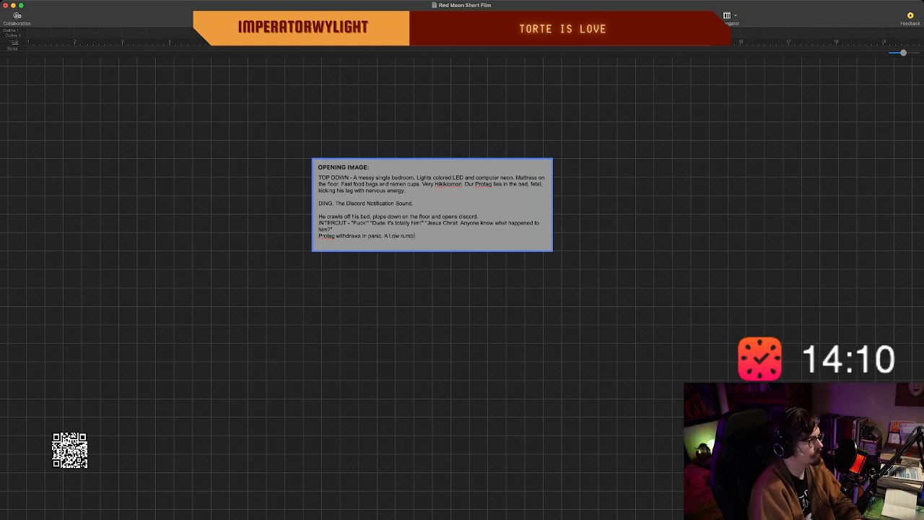
{"action": "type", "text": "ing"}
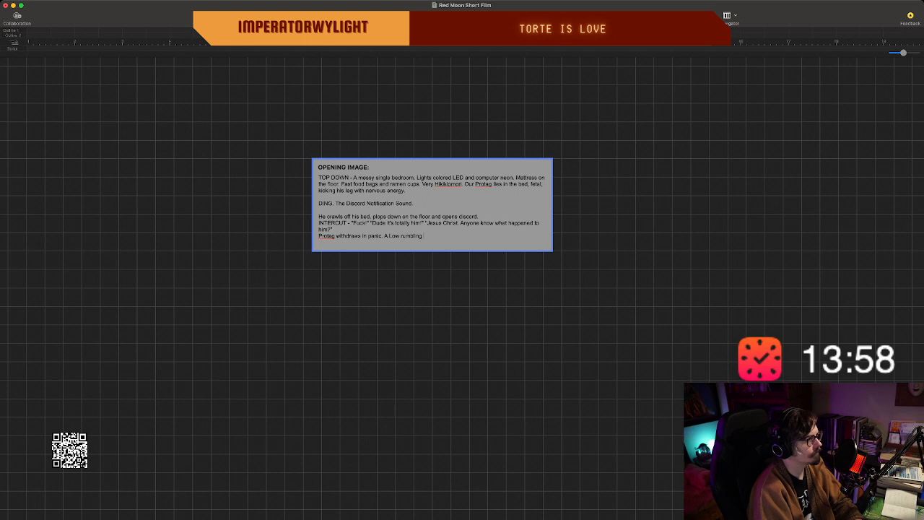
{"action": "type", "text": "from outside."}
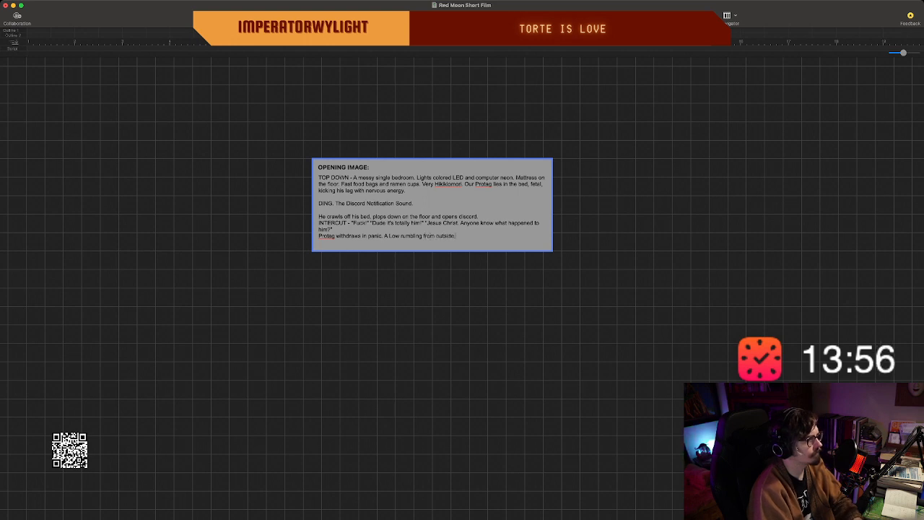
{"action": "type", "text": " A"}
{"action": "key", "text": "BackSpace"}
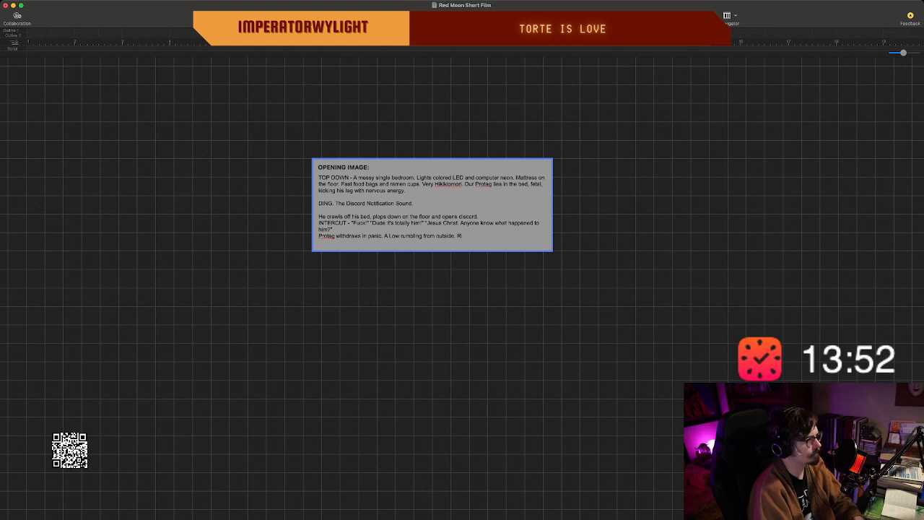
Add the sentence "RED HAZE filling the one and only window." after the rumbling.
{"action": "type", "text": "RED HAZE"}
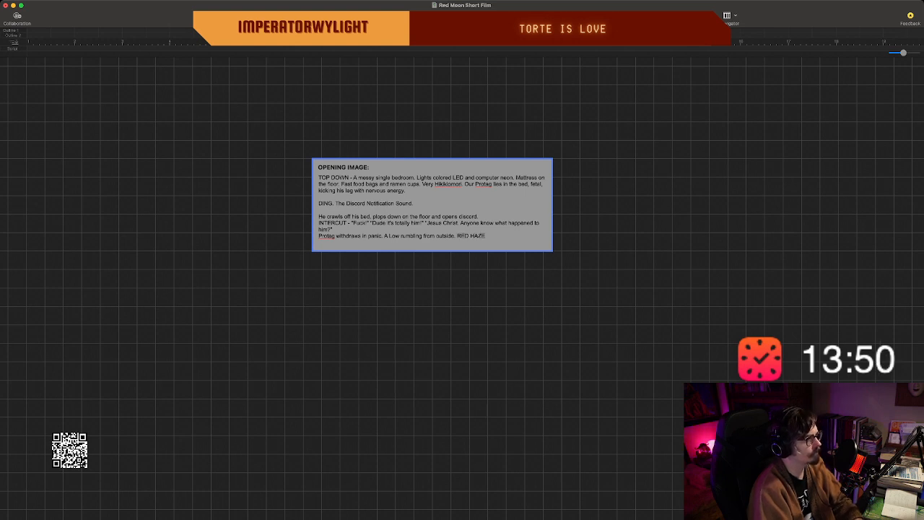
{"action": "type", "text": " filling the"}
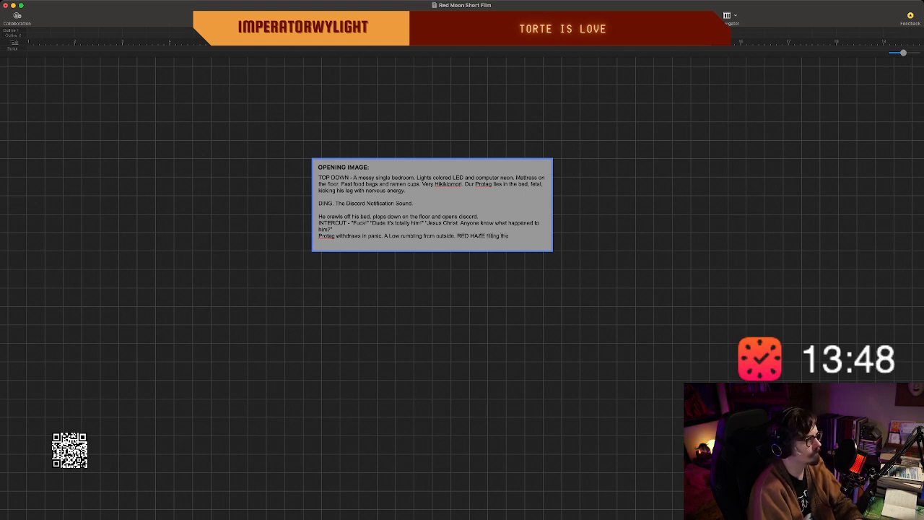
{"action": "type", "text": " one and o"}
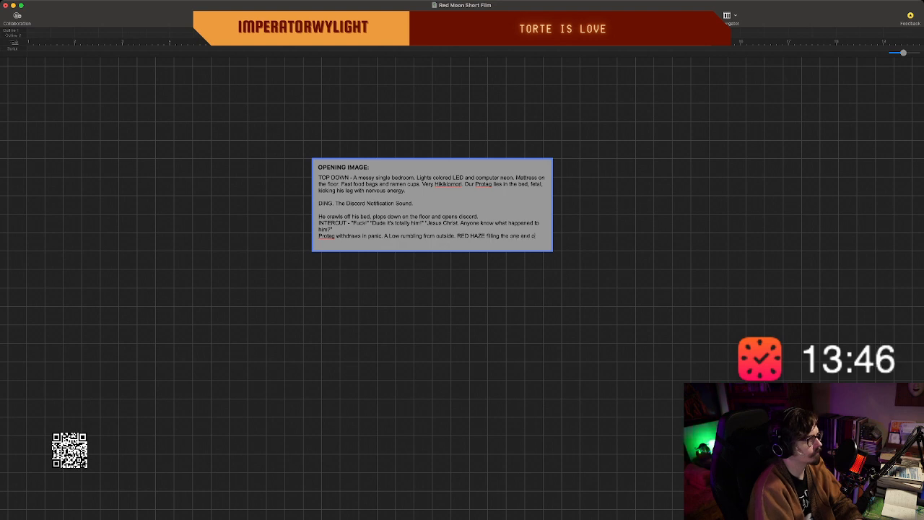
{"action": "type", "text": "nly window "}
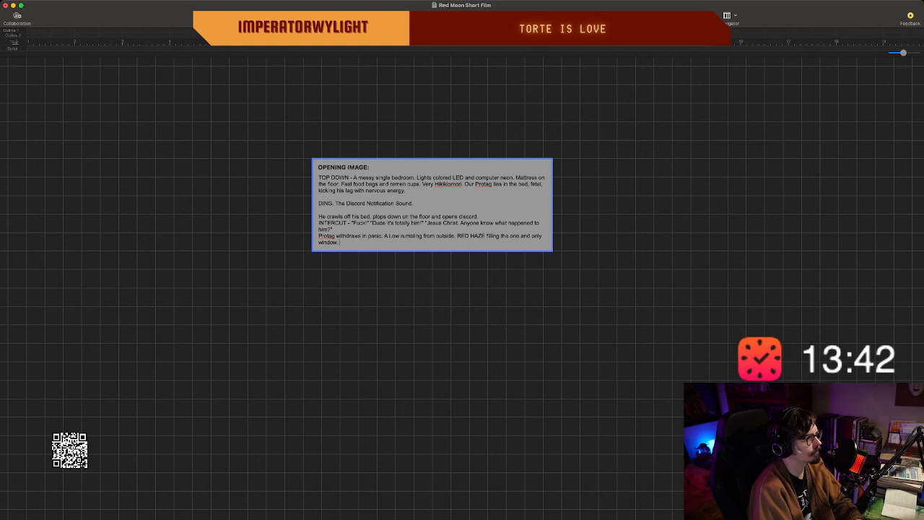
{"action": "type", "text": "."}
Extend the opening image card with blank lines below the RED HAZE sentence, trimming the surplus ones.
{"action": "key", "text": "Return"}
{"action": "key", "text": "Return"}
{"action": "key", "text": "Return"}
{"action": "key", "text": "Return"}
{"action": "key", "text": "Return"}
{"action": "key", "text": "Return"}
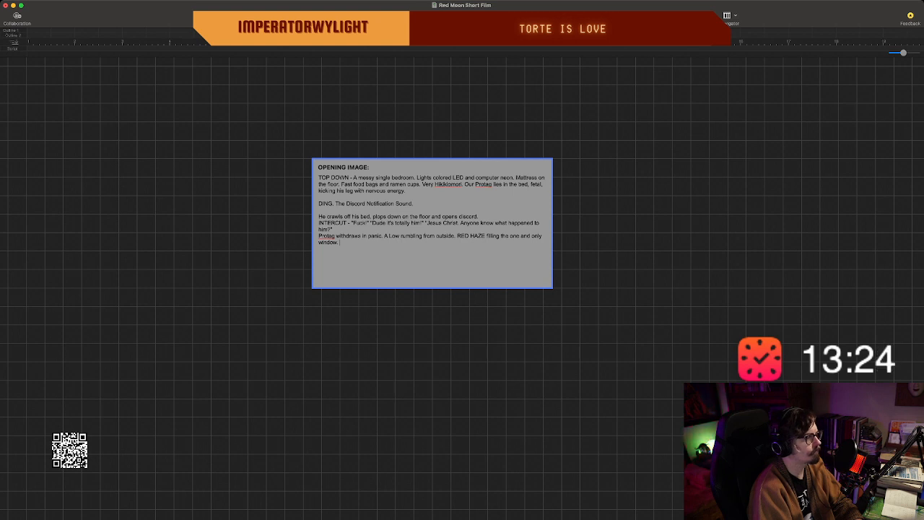
{"action": "key", "text": "Return"}
{"action": "key", "text": "Return"}
{"action": "key", "text": "shift+Left"}
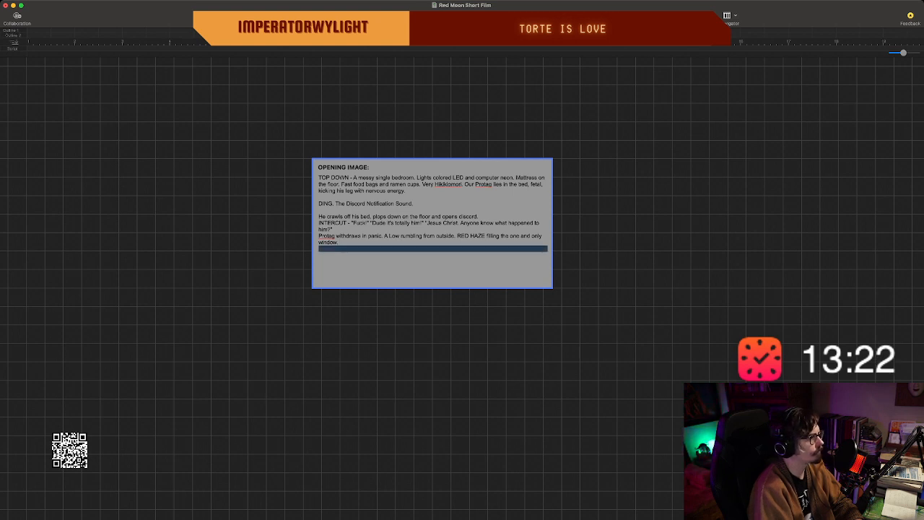
{"action": "key", "text": "BackSpace"}
{"action": "key", "text": "shift+Left"}
{"action": "key", "text": "BackSpace"}
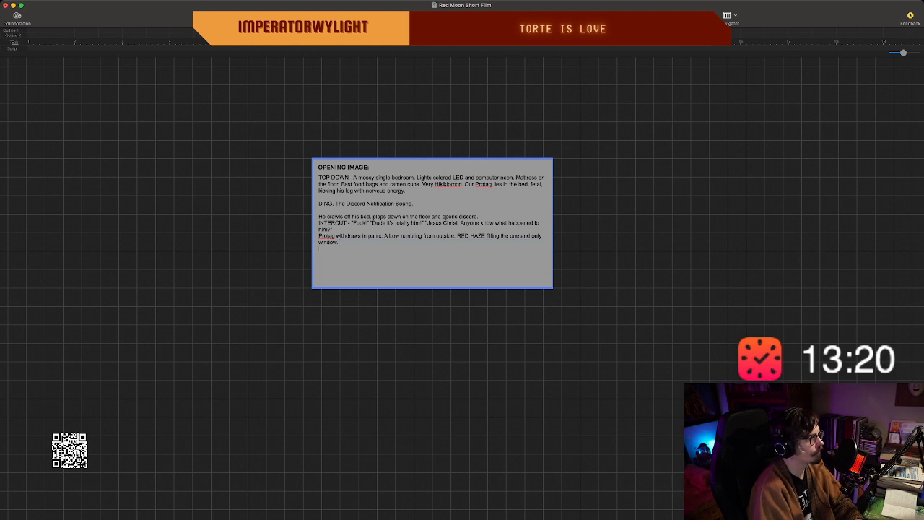
{"action": "key", "text": "Return"}
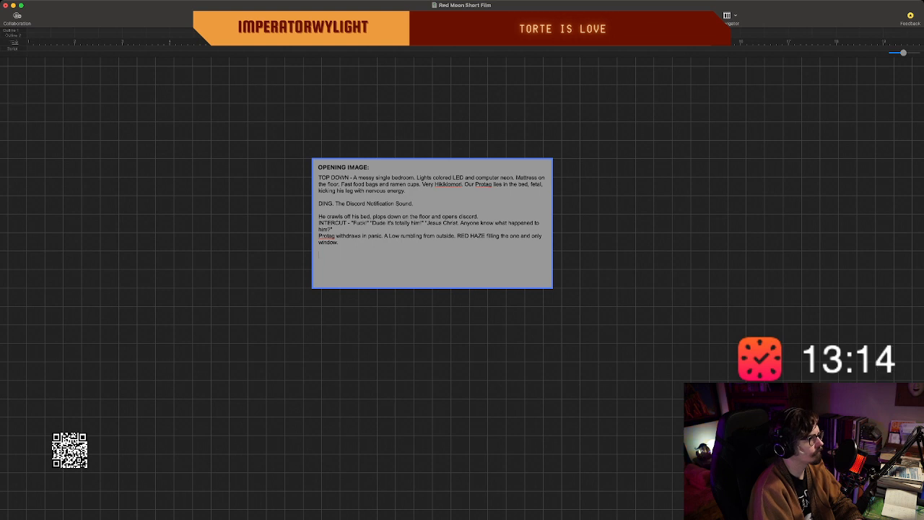
Remove the colon after the OPENING IMAGE title and return to the end of the card's body text.
{"action": "key", "text": "BackSpace"}
{"action": "key", "text": "BackSpace"}
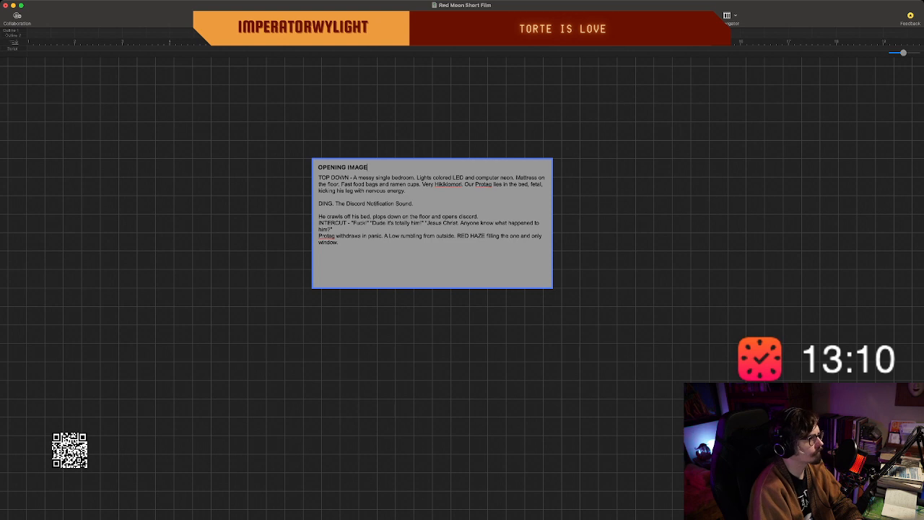
{"action": "double_click", "coordinate": [432, 249]}
{"action": "double_click", "coordinate": [432, 243]}
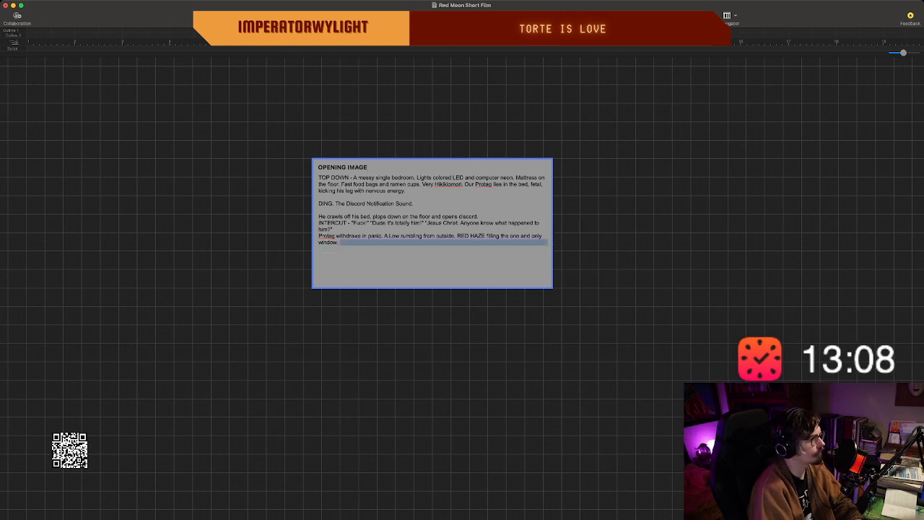
{"action": "left_click", "coordinate": [432, 242]}
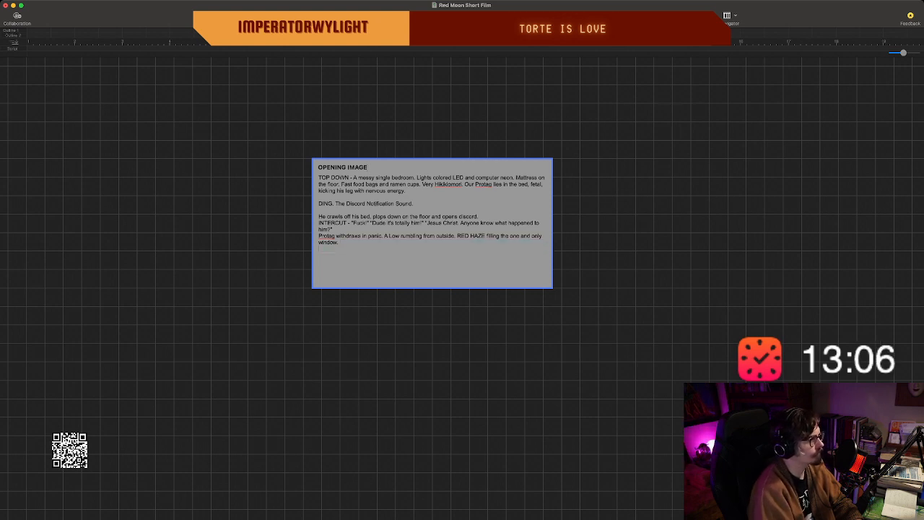
Start a new paragraph below the RED HAZE sentence reading "FLASH TO IMAGE".
{"action": "key", "text": "Return"}
{"action": "key", "text": "Return"}
{"action": "type", "text": "FLASH"}
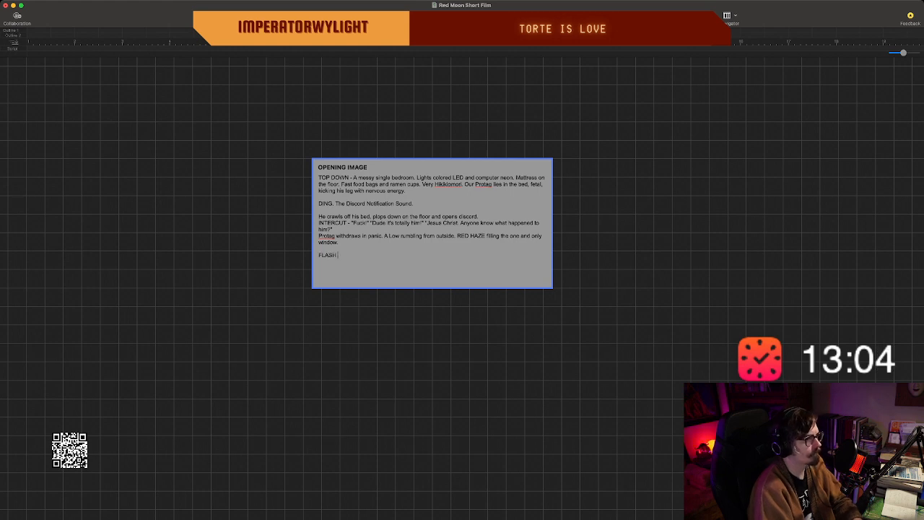
{"action": "type", "text": " TO IMAHE"}
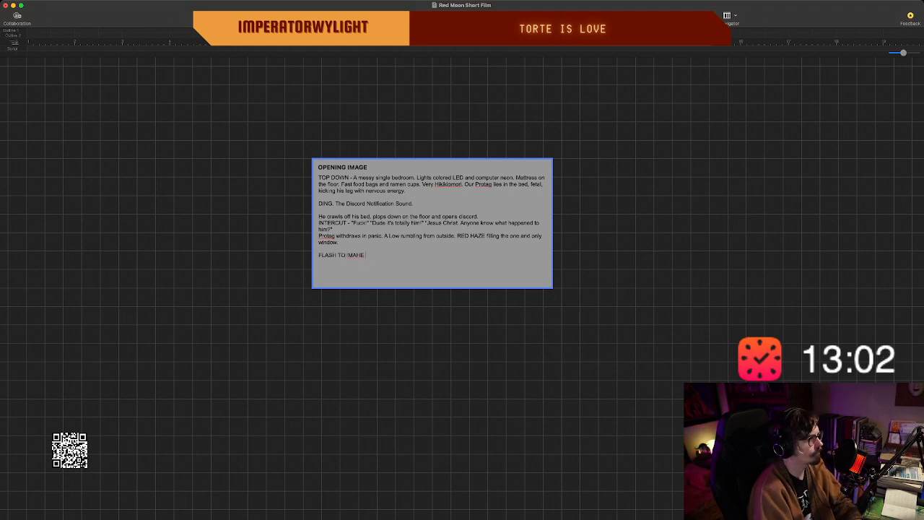
{"action": "key", "text": "BackSpace"}
{"action": "key", "text": "BackSpace"}
{"action": "type", "text": "ge"}
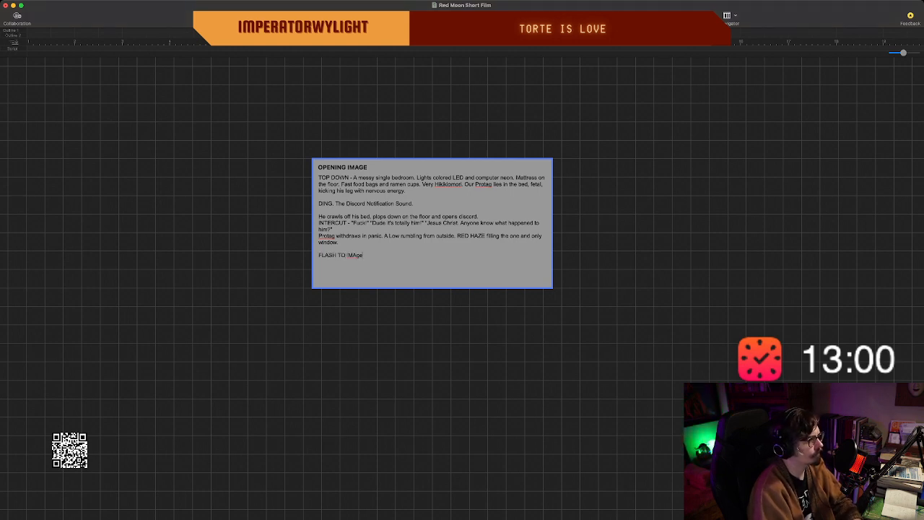
{"action": "key", "text": "BackSpace"}
{"action": "key", "text": "BackSpace"}
{"action": "type", "text": "GE"}
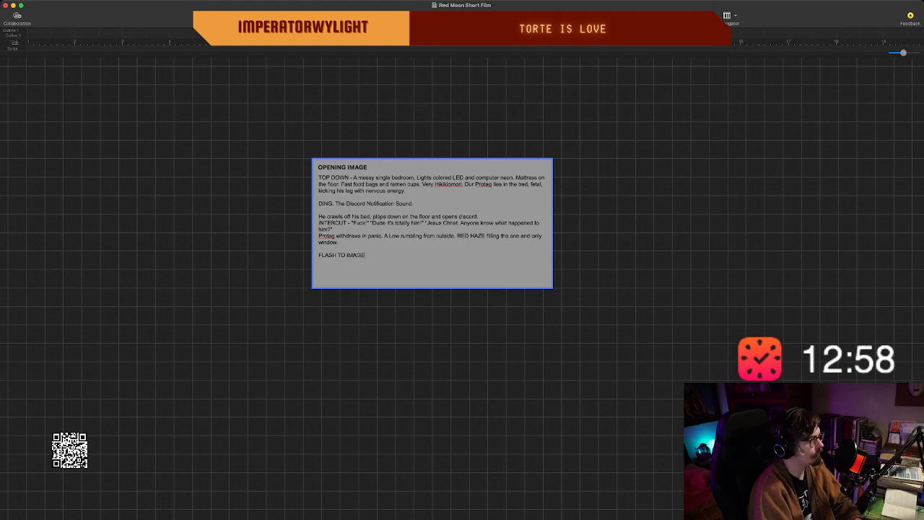
{"action": "type", "text": " -"}
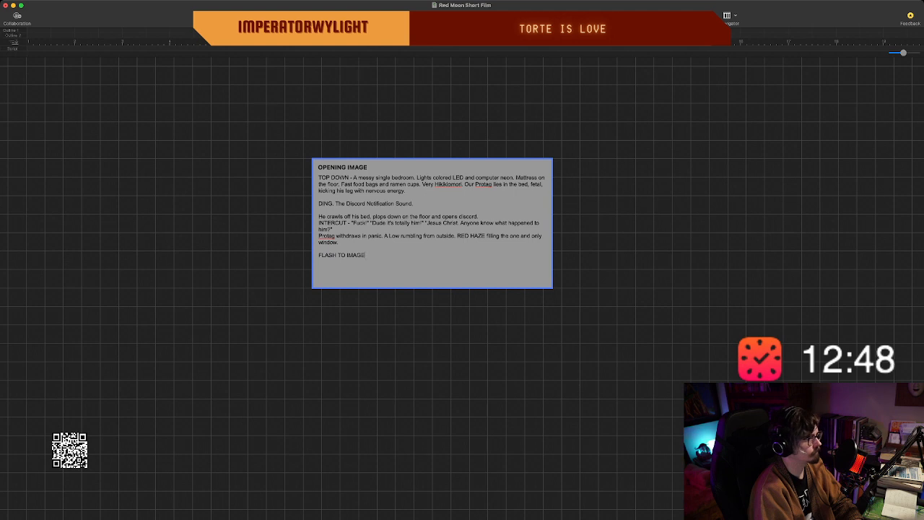
Replace "IMAGE" with "DISCORD" in the FLASH TO line.
{"action": "key", "text": "BackSpace"}
{"action": "key", "text": "BackSpace"}
{"action": "key", "text": "BackSpace"}
{"action": "key", "text": "BackSpace"}
{"action": "type", "text": "D"}
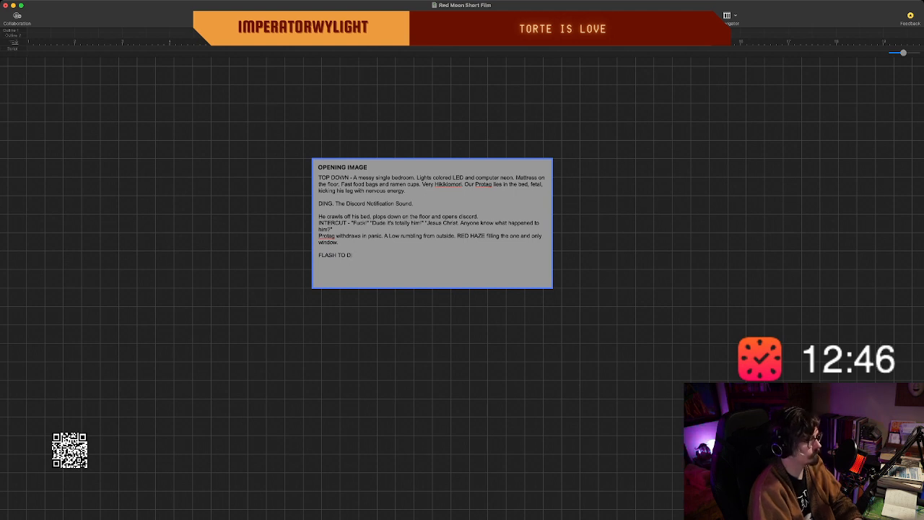
{"action": "type", "text": "ISCORD"}
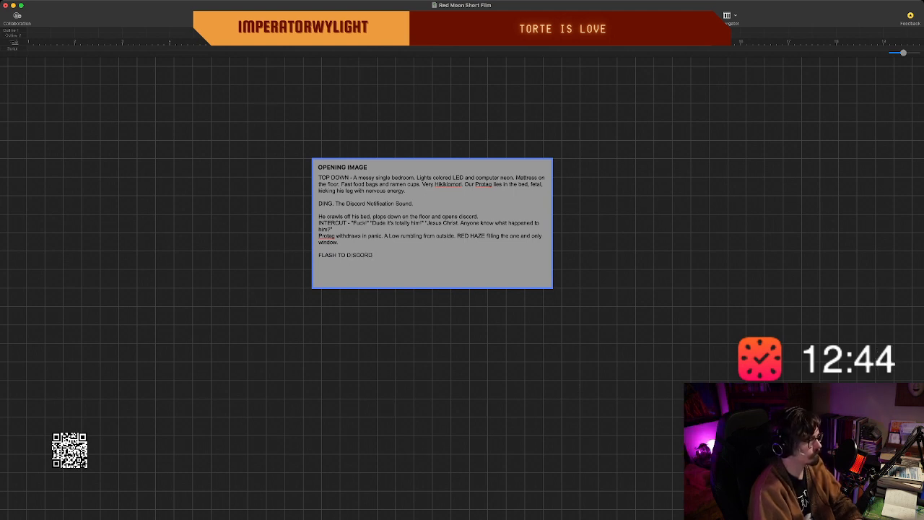
Clear the FLASH TO DISCORD line and try starting it with "INTER" instead.
{"action": "key", "text": "BackSpace"}
{"action": "key", "text": "BackSpace"}
{"action": "key", "text": "BackSpace"}
{"action": "key", "text": "BackSpace"}
{"action": "key", "text": "BackSpace"}
{"action": "key", "text": "BackSpace"}
{"action": "key", "text": "BackSpace"}
{"action": "key", "text": "BackSpace"}
{"action": "key", "text": "BackSpace"}
{"action": "key", "text": "BackSpace"}
{"action": "key", "text": "BackSpace"}
{"action": "key", "text": "BackSpace"}
{"action": "key", "text": "BackSpace"}
{"action": "key", "text": "BackSpace"}
{"action": "key", "text": "BackSpace"}
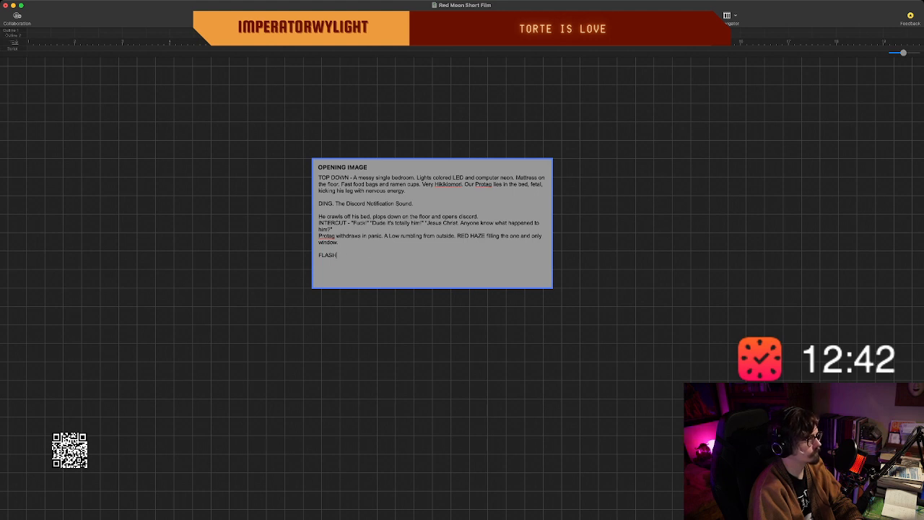
{"action": "type", "text": "INTERC"}
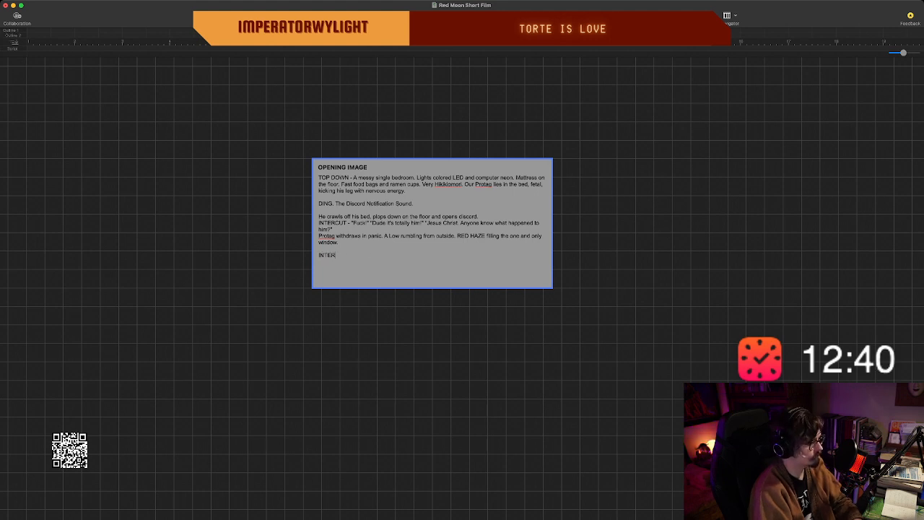
{"action": "key", "text": "BackSpace"}
{"action": "key", "text": "BackSpace"}
{"action": "key", "text": "BackSpace"}
{"action": "key", "text": "BackSpace"}
{"action": "key", "text": "BackSpace"}
{"action": "key", "text": "BackSpace"}
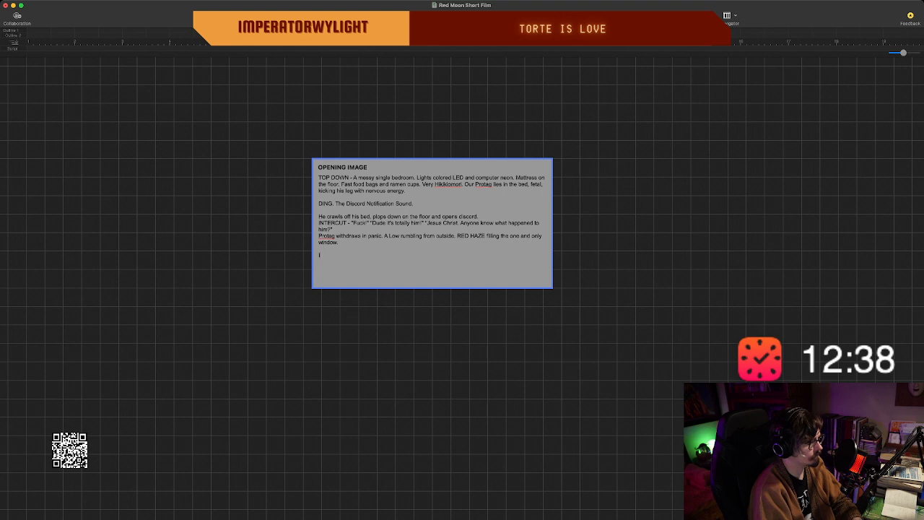
Write the lead-in "FLASH CUT -" on the empty line below the RED HAZE sentence.
{"action": "type", "text": "FLASH CU"}
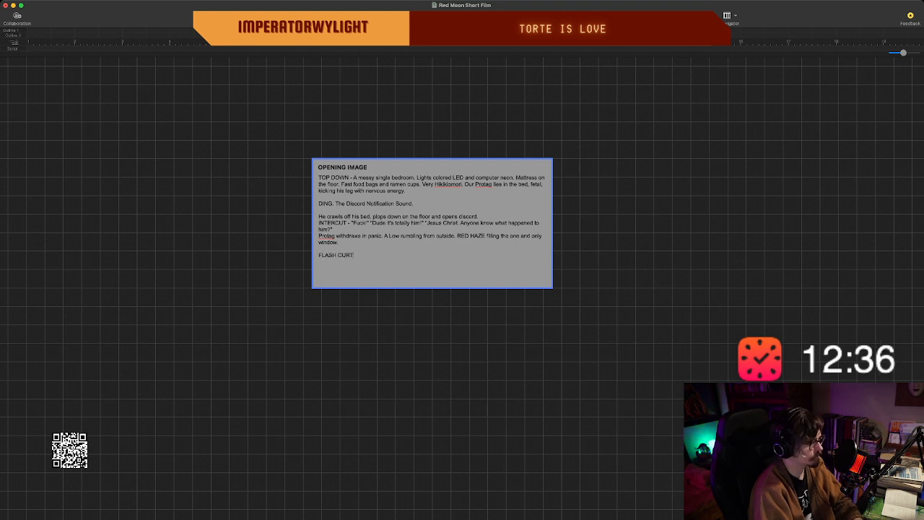
{"action": "type", "text": "T "}
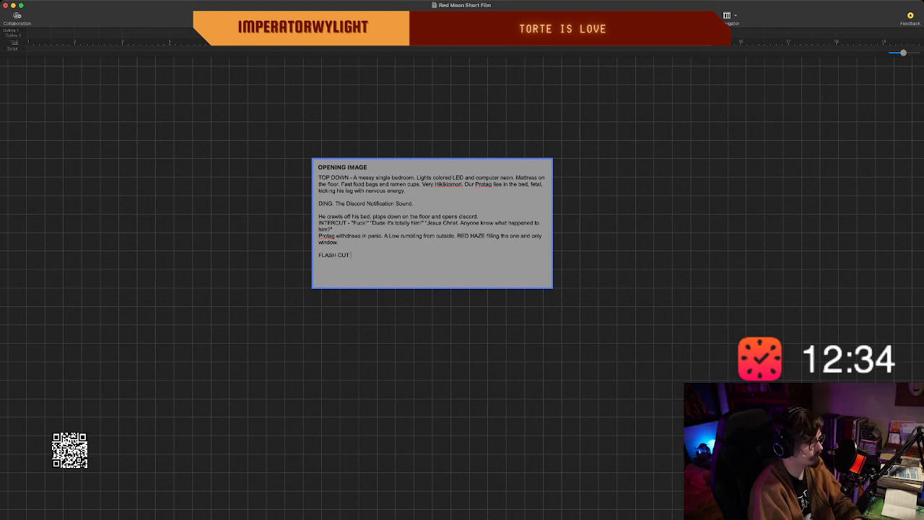
{"action": "type", "text": "_"}
{"action": "key", "text": "BackSpace"}
{"action": "key", "text": "BackSpace"}
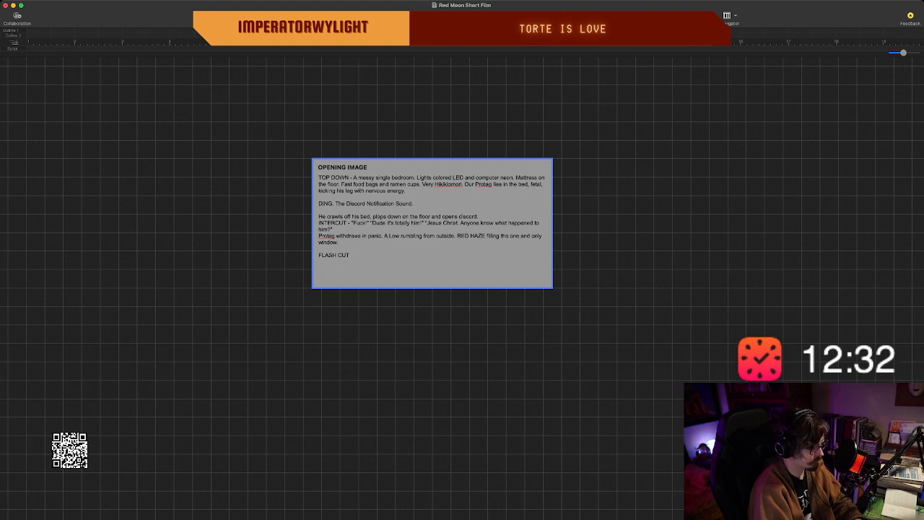
{"action": "type", "text": "- \"It"}
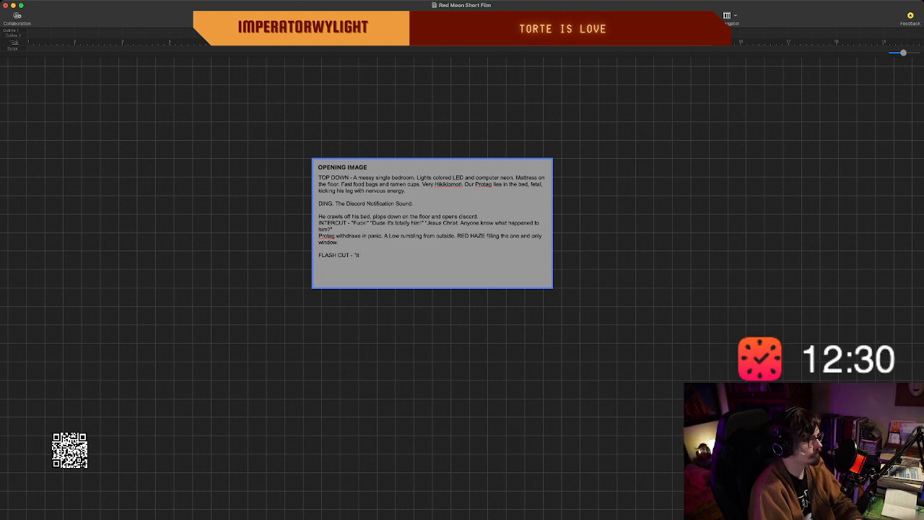
{"action": "type", "text": " got hi"}
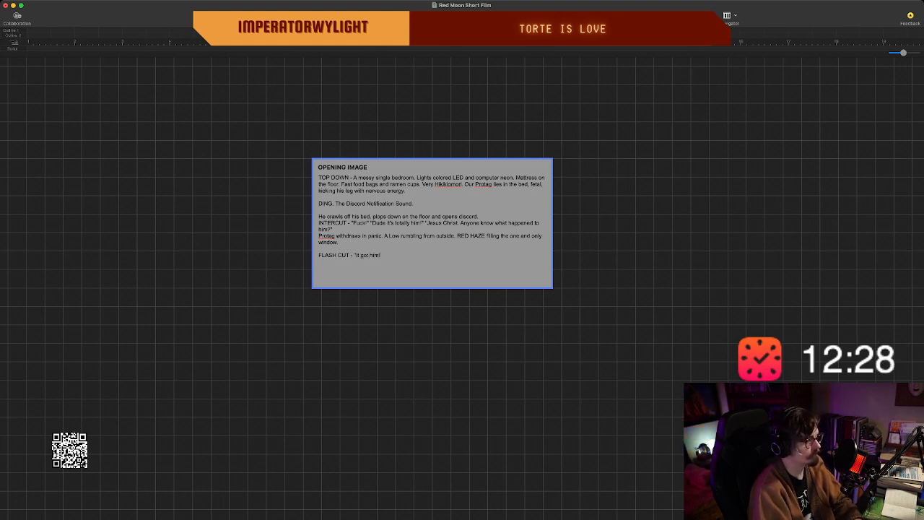
{"action": "type", "text": "m! It fucking tra"}
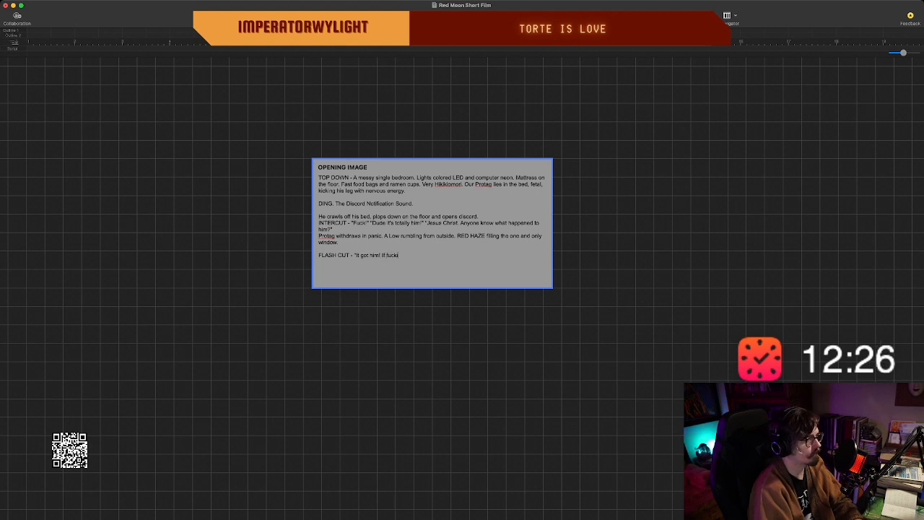
Add the quoted line "It got him! It fucking took him!" after the FLASH CUT lead-in.
{"action": "key", "text": "BackSpace"}
{"action": "key", "text": "BackSpace"}
{"action": "key", "text": "BackSpace"}
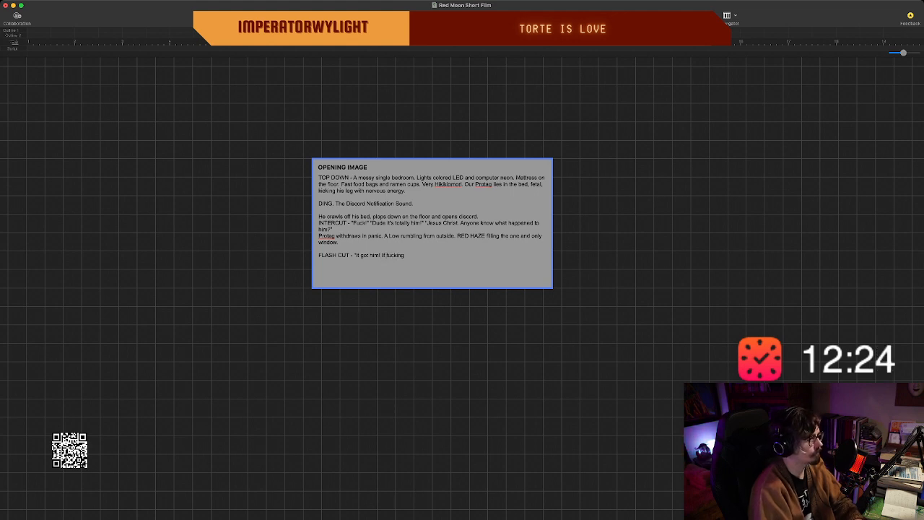
{"action": "key", "text": "BackSpace"}
{"action": "key", "text": "BackSpace"}
{"action": "key", "text": "BackSpace"}
{"action": "key", "text": "BackSpace"}
{"action": "key", "text": "BackSpace"}
{"action": "key", "text": "BackSpace"}
{"action": "key", "text": "BackSpace"}
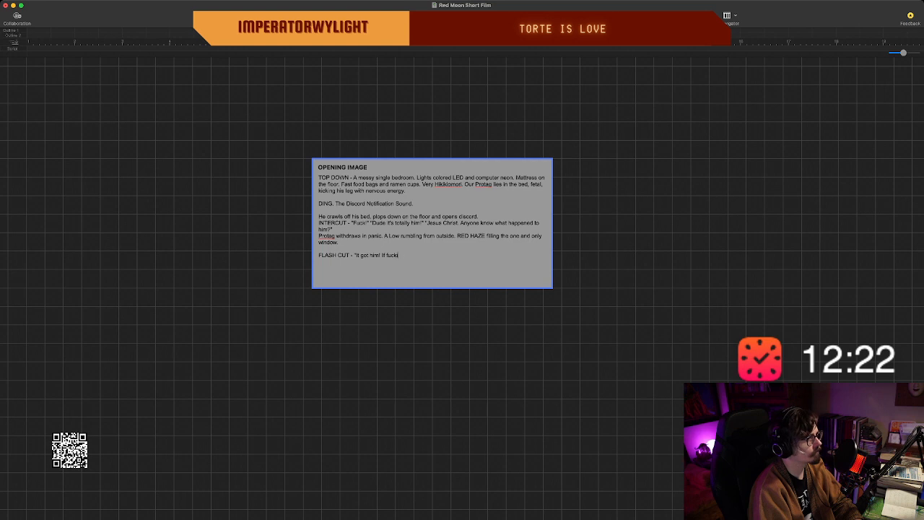
{"action": "type", "text": "t fuk"}
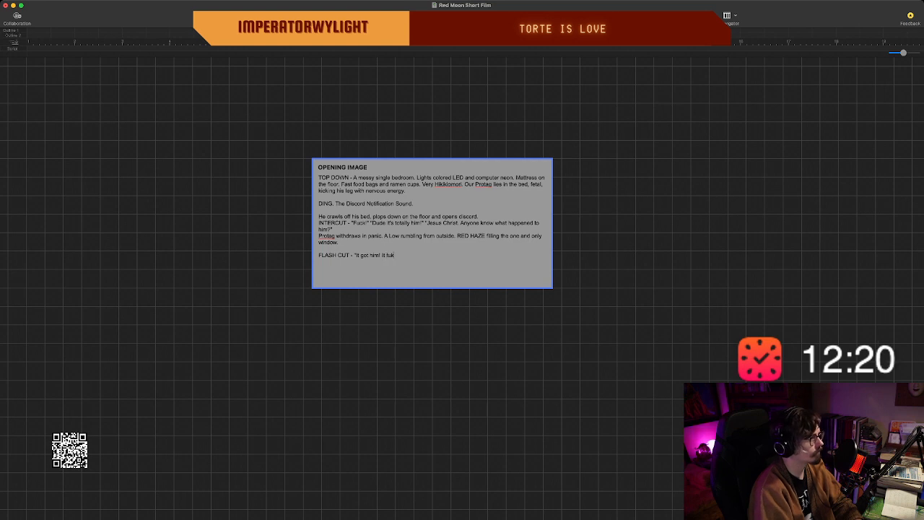
{"action": "key", "text": "BackSpace"}
{"action": "type", "text": "cking took hi"}
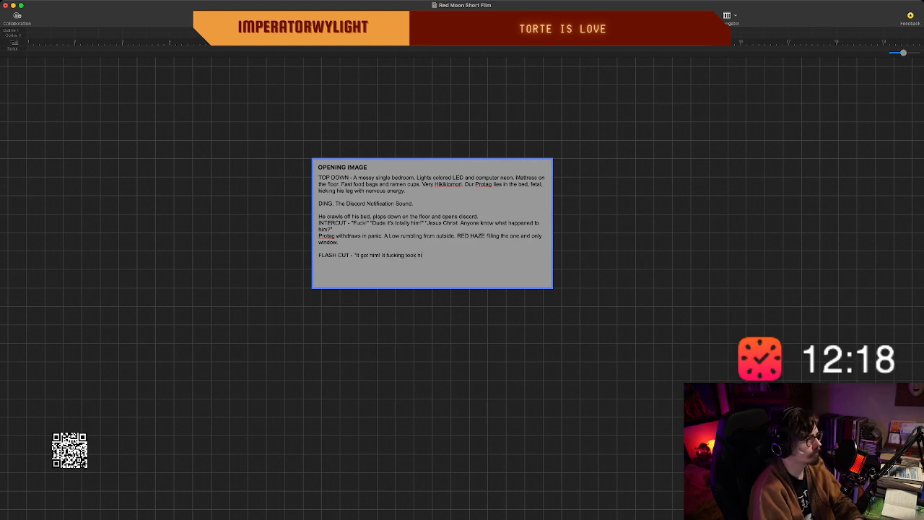
{"action": "type", "text": "m!"}
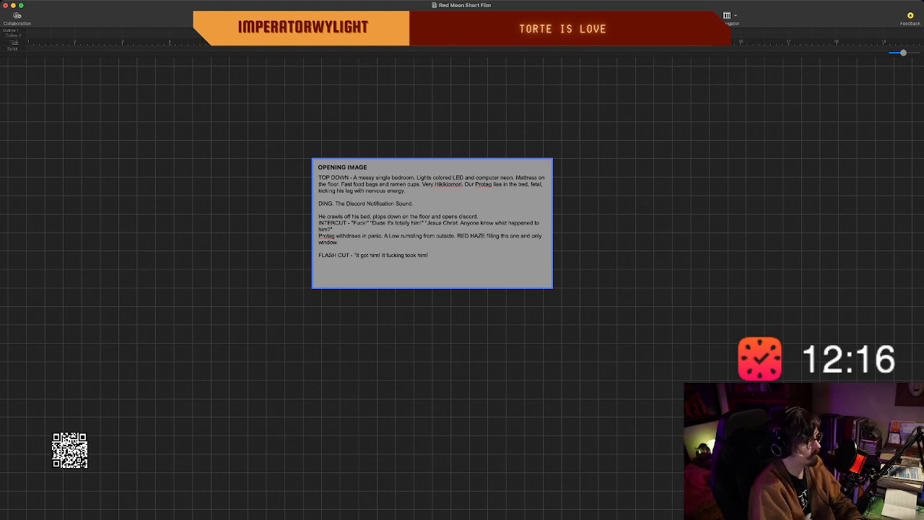
{"action": "type", "text": "\""}
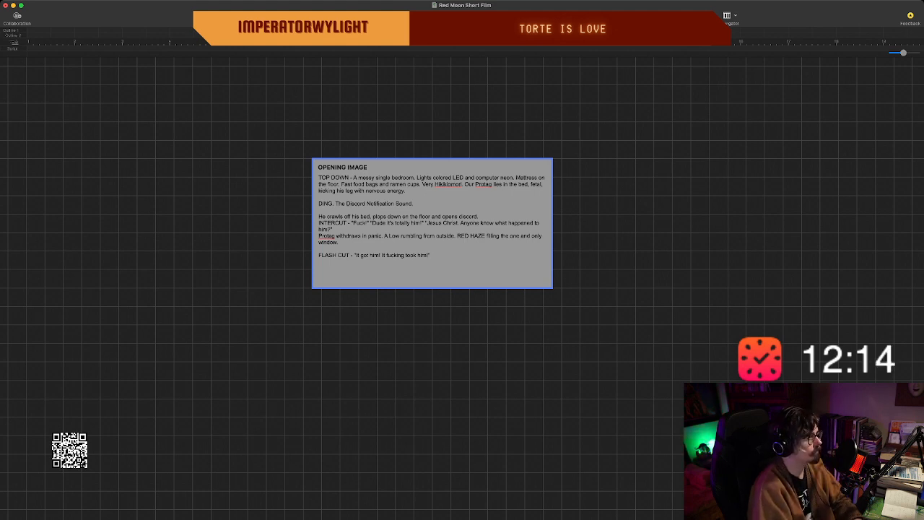
Start a new paragraph with "Protag" below the FLASH CUT quote, leaving a blank line between them.
{"action": "key", "text": "Return"}
{"action": "key", "text": "Return"}
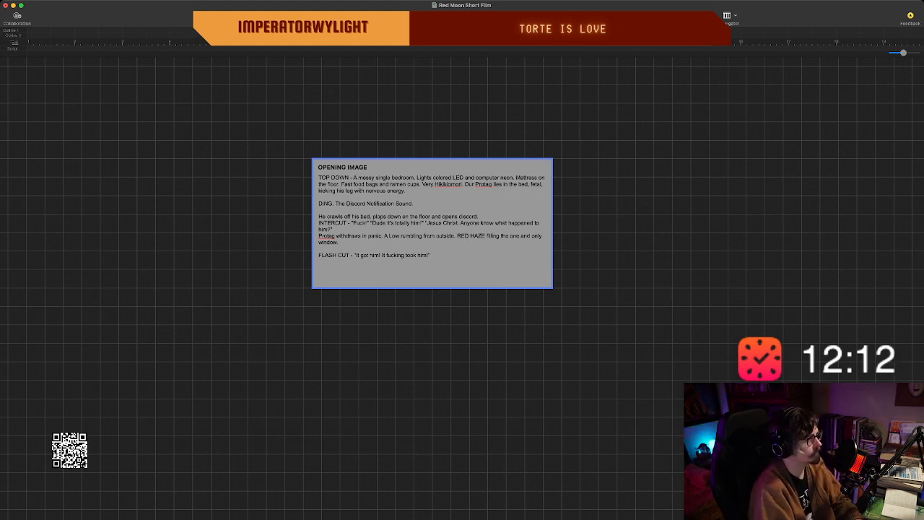
{"action": "type", "text": "Progai"}
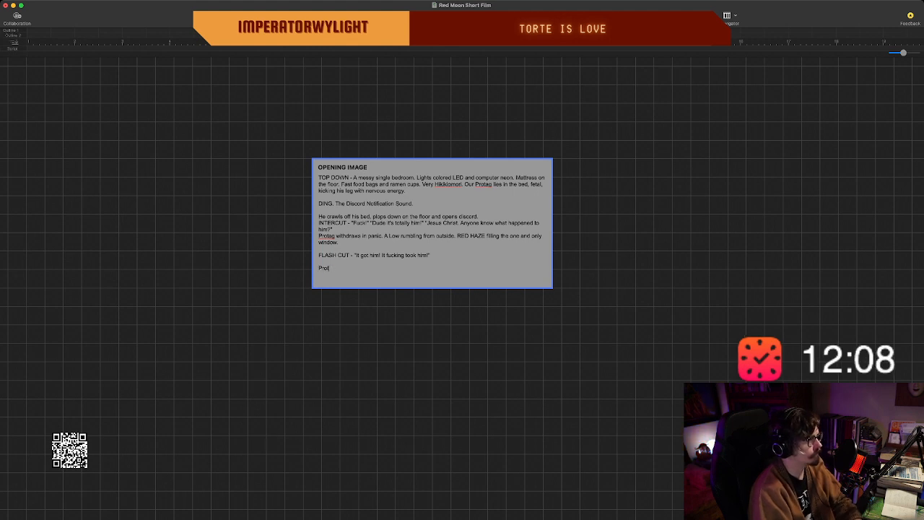
{"action": "key", "text": "BackSpace"}
{"action": "key", "text": "BackSpace"}
{"action": "type", "text": "tag stands"}
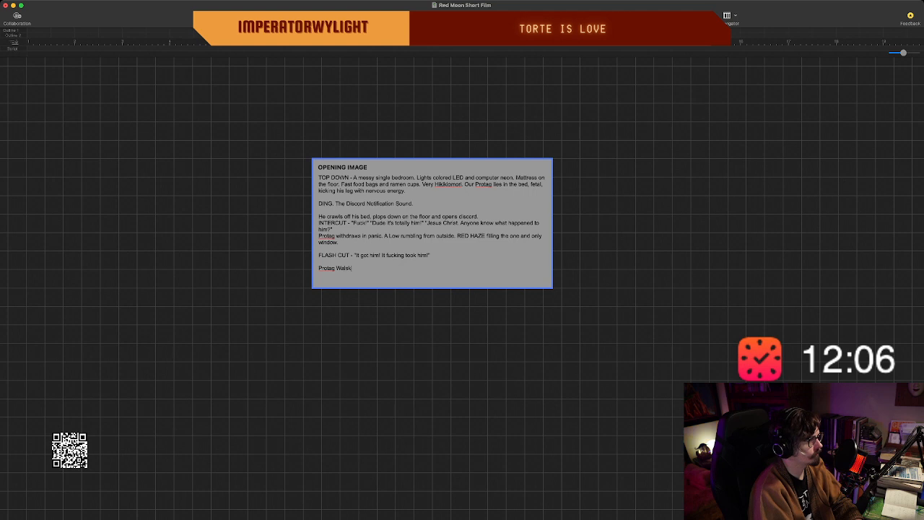
Try continuing the new Protag sentence with "walks", taking the word back out.
{"action": "key", "text": "BackSpace"}
{"action": "key", "text": "BackSpace"}
{"action": "key", "text": "BackSpace"}
{"action": "key", "text": "BackSpace"}
{"action": "key", "text": "BackSpace"}
{"action": "key", "text": "BackSpace"}
{"action": "type", "text": "wa"}
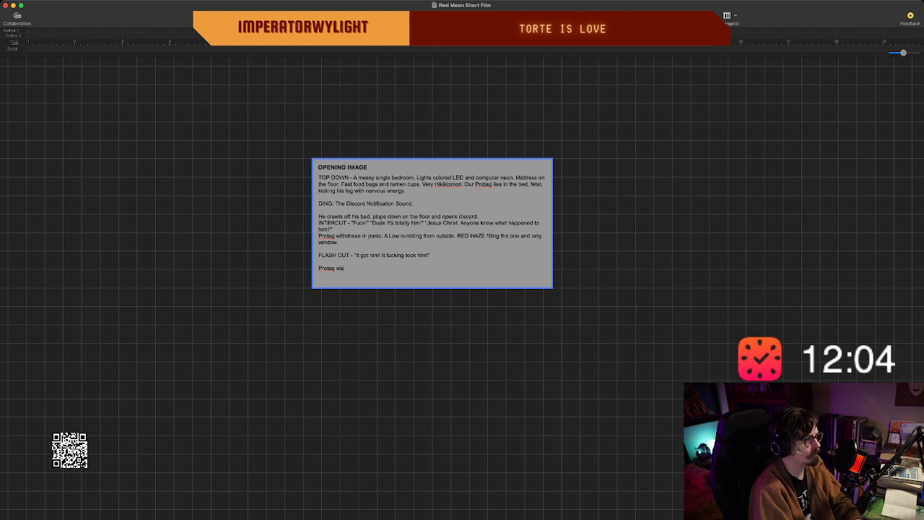
{"action": "type", "text": "lks ove"}
{"action": "key", "text": "BackSpace"}
{"action": "key", "text": "BackSpace"}
{"action": "key", "text": "BackSpace"}
{"action": "key", "text": "BackSpace"}
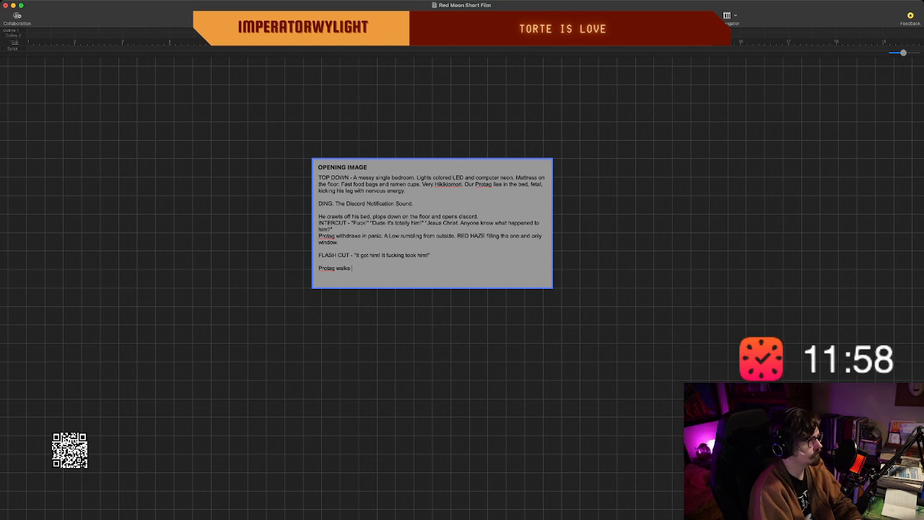
{"action": "key", "text": "BackSpace"}
{"action": "key", "text": "BackSpace"}
{"action": "key", "text": "BackSpace"}
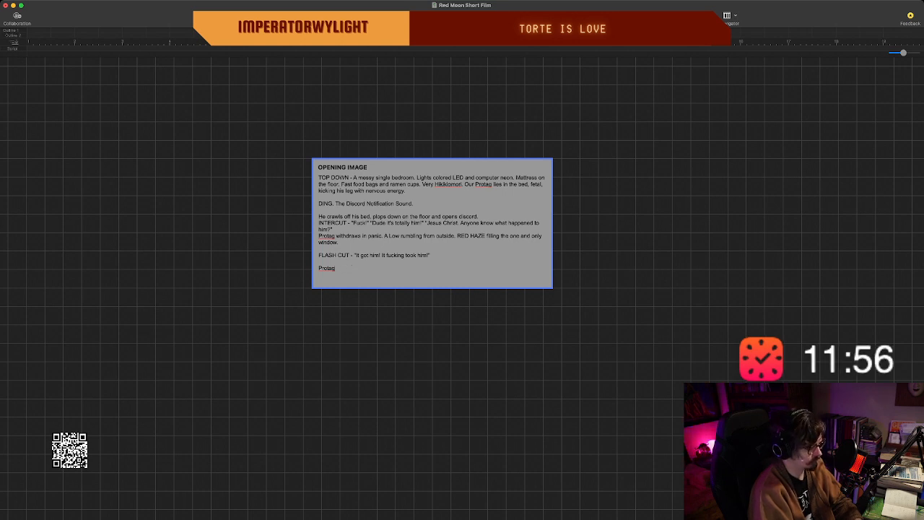
Complete the last paragraph's opening sentence so that it reads "Protag crawls towards the window.".
{"action": "type", "text": "clim"}
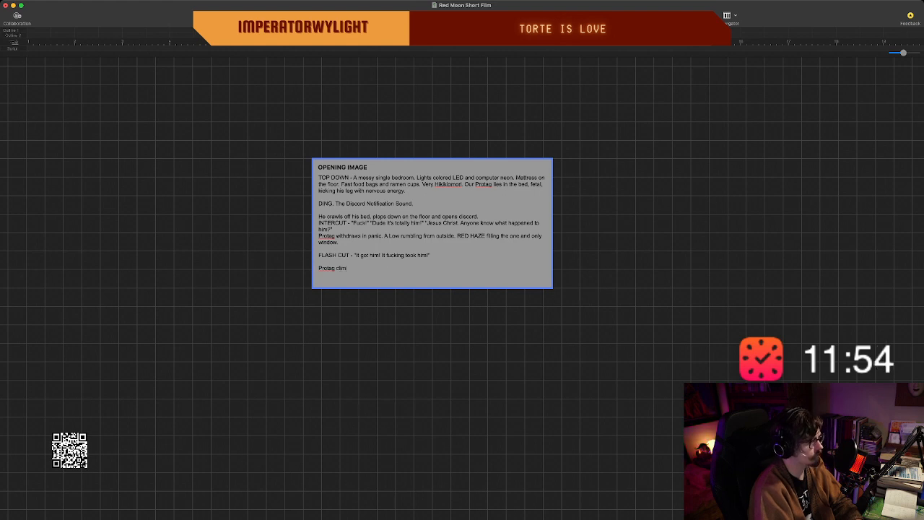
{"action": "key", "text": "BackSpace"}
{"action": "key", "text": "BackSpace"}
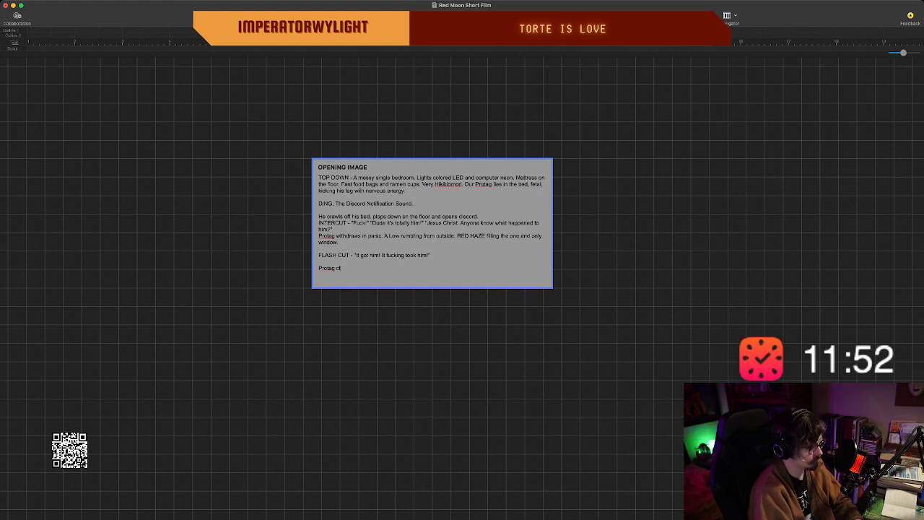
{"action": "key", "text": "BackSpace"}
{"action": "type", "text": "rawls"}
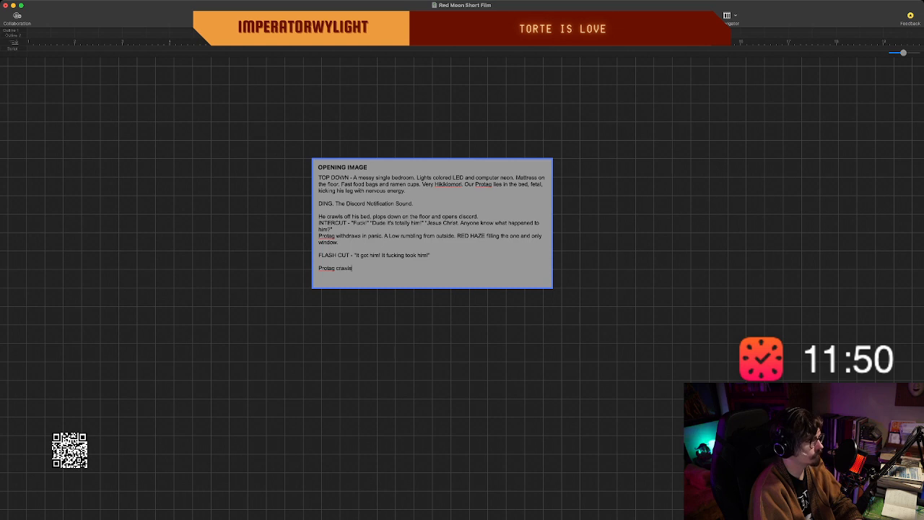
{"action": "type", "text": " to"}
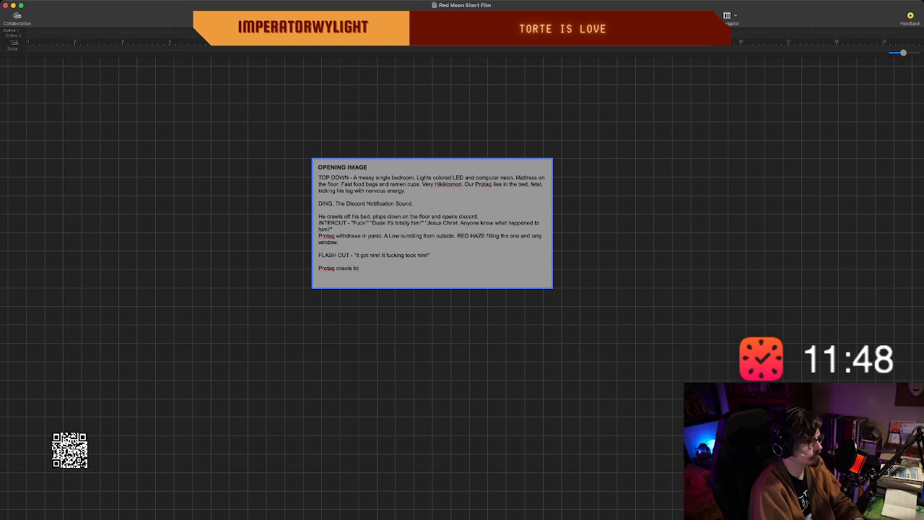
{"action": "type", "text": "wards the window"}
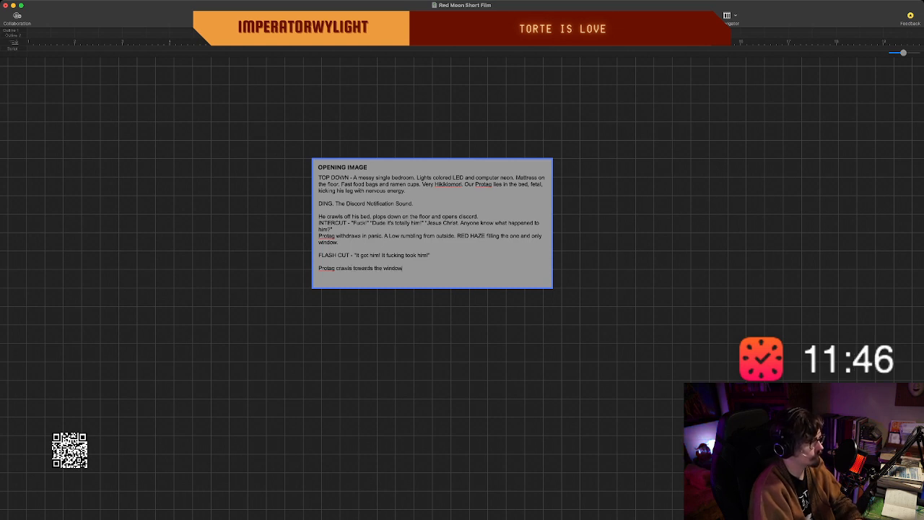
{"action": "type", "text": "."}
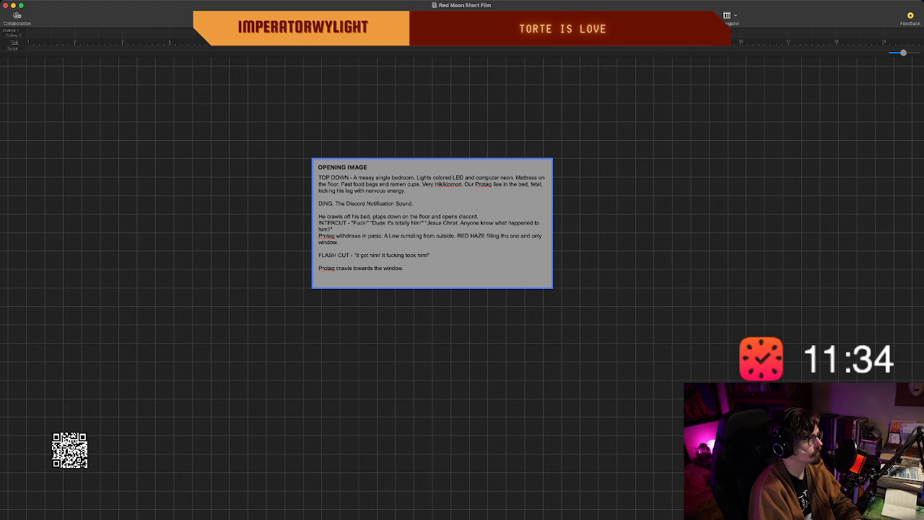
Delete the sentence about the RED HAZE filling the one and only window.
{"action": "key", "text": "shift+alt+Left"}
{"action": "key", "text": "shift+alt+Left"}
{"action": "key", "text": "shift+alt+Left"}
{"action": "key", "text": "shift+alt+Left"}
{"action": "key", "text": "shift+alt+Left"}
{"action": "key", "text": "shift+alt+Left"}
{"action": "key", "text": "shift+alt+Left"}
{"action": "key", "text": "shift+alt+Left"}
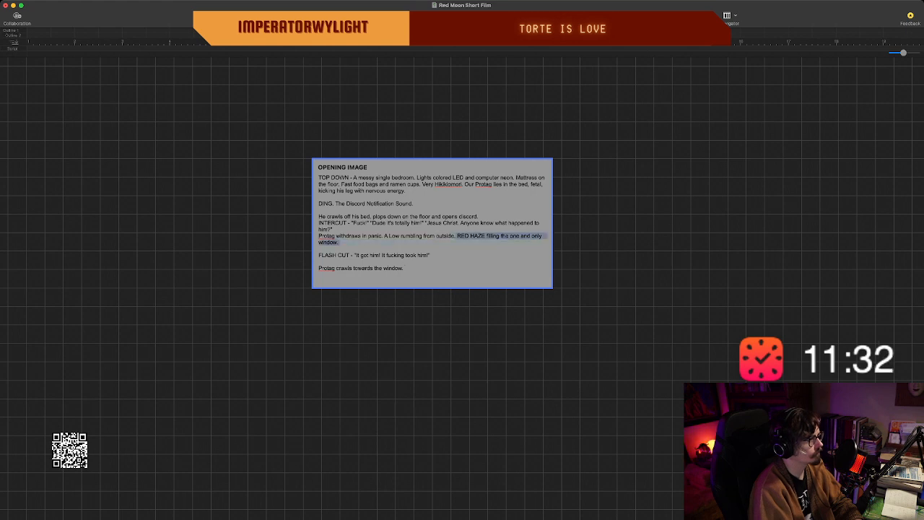
{"action": "key", "text": "BackSpace"}
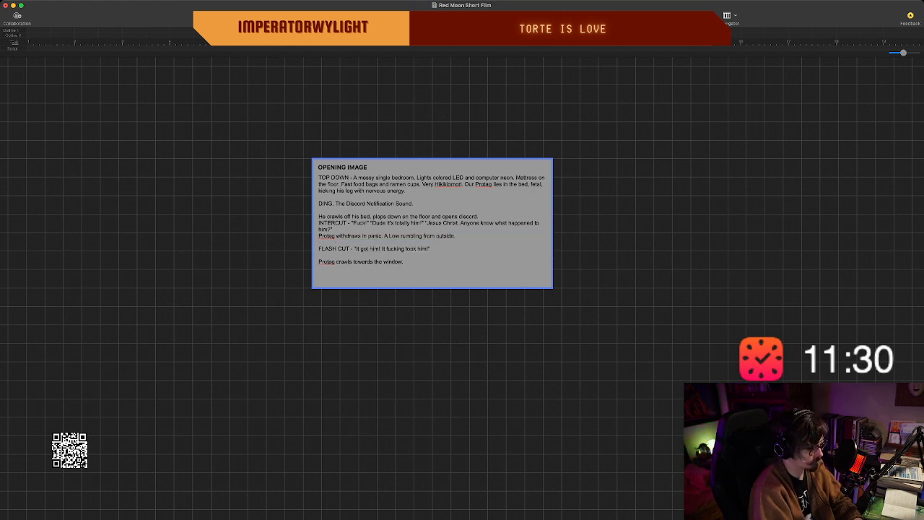
Start a replacement sentence after "A Low rumbling from outside." with the words "His window", in lowercase after the first letter.
{"action": "type", "text": "Hois"}
{"action": "key", "text": "BackSpace"}
{"action": "key", "text": "BackSpace"}
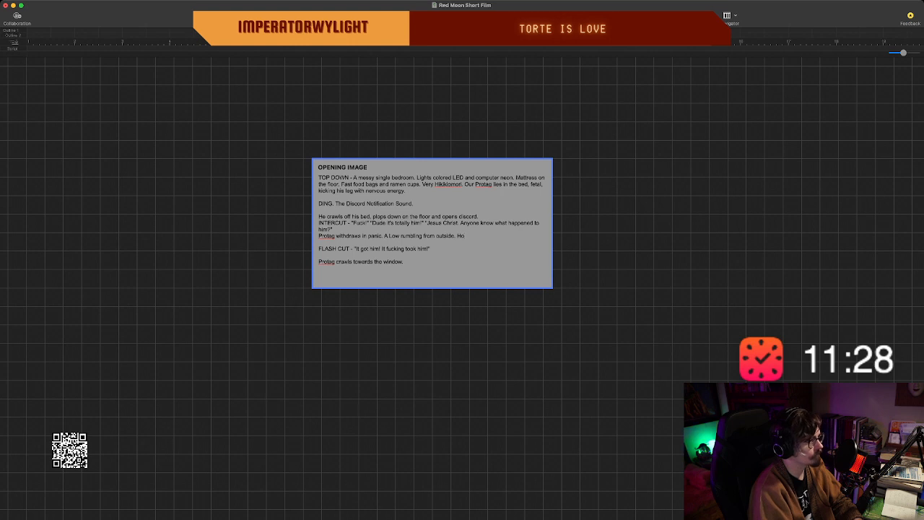
{"action": "type", "text": "is WINDOW"}
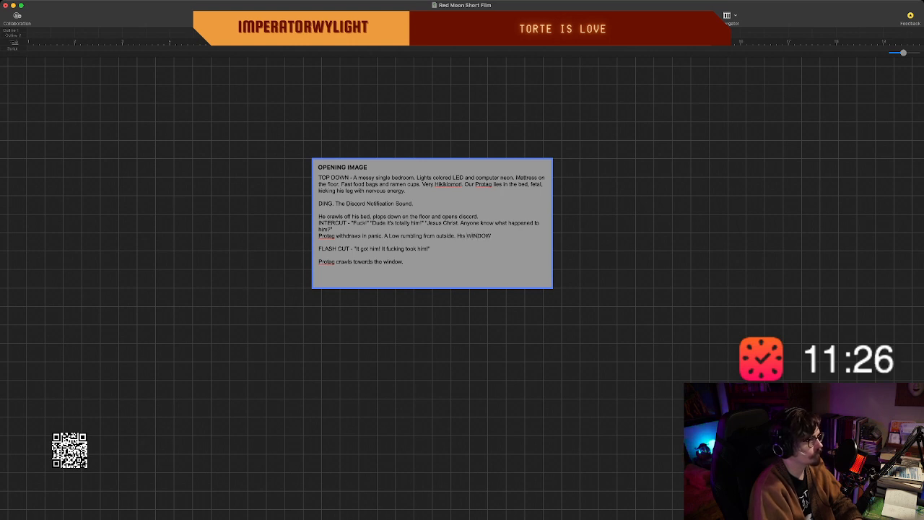
{"action": "key", "text": "BackSpace"}
{"action": "key", "text": "BackSpace"}
{"action": "key", "text": "BackSpace"}
{"action": "key", "text": "BackSpace"}
{"action": "key", "text": "BackSpace"}
{"action": "key", "text": "BackSpace"}
{"action": "type", "text": "w"}
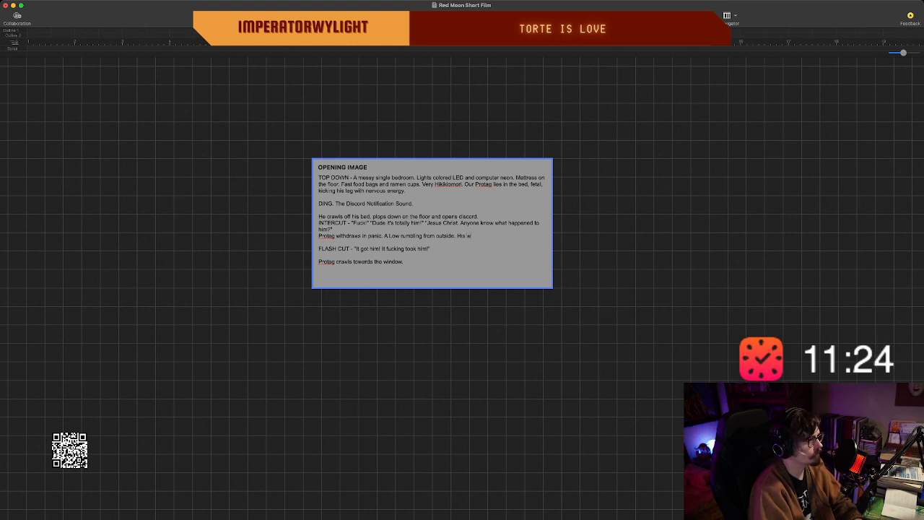
{"action": "type", "text": "indow h"}
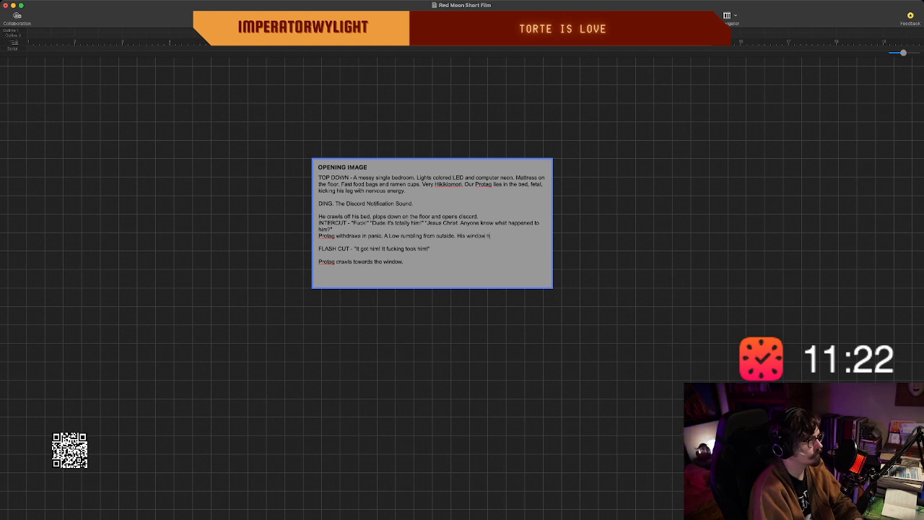
{"action": "type", "text": "as been cov"}
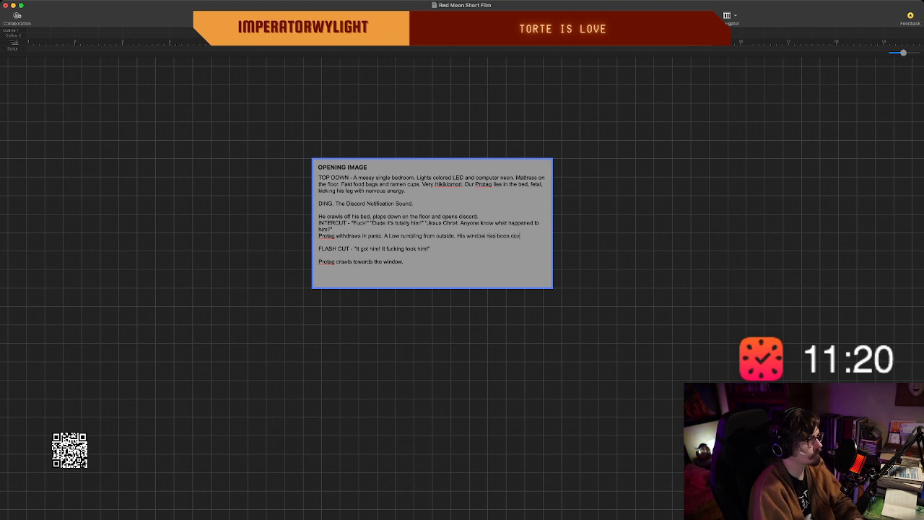
{"action": "type", "text": "ered with"}
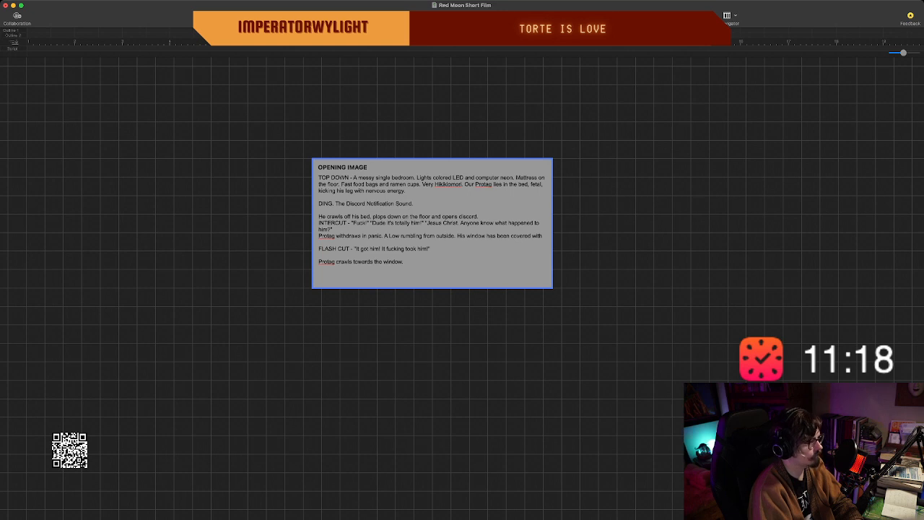
{"action": "type", "text": " bla"}
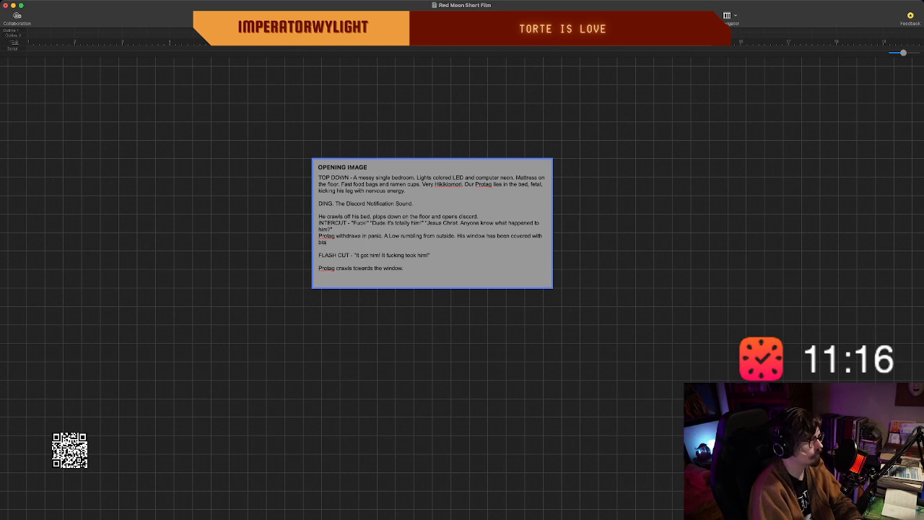
{"action": "type", "text": "ck cut out d"}
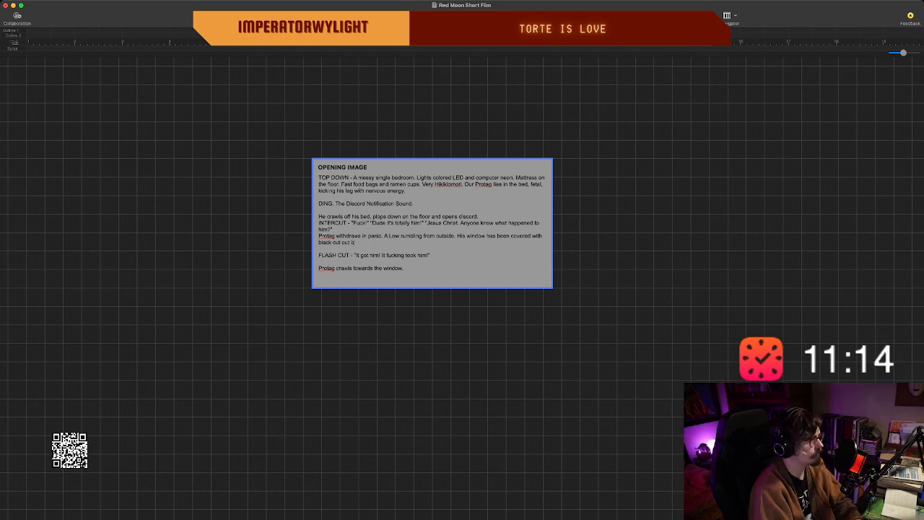
{"action": "type", "text": "oard."}
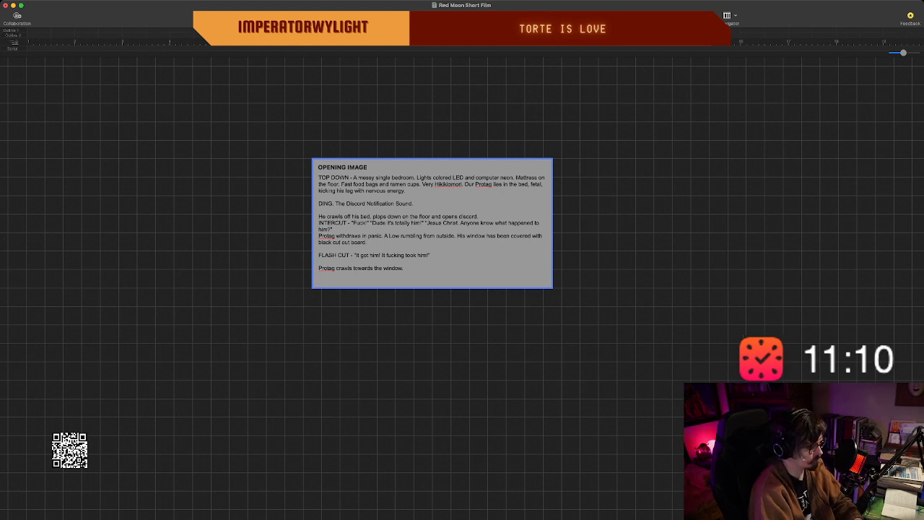
{"action": "type", "text": " The RUMBLING GET"}
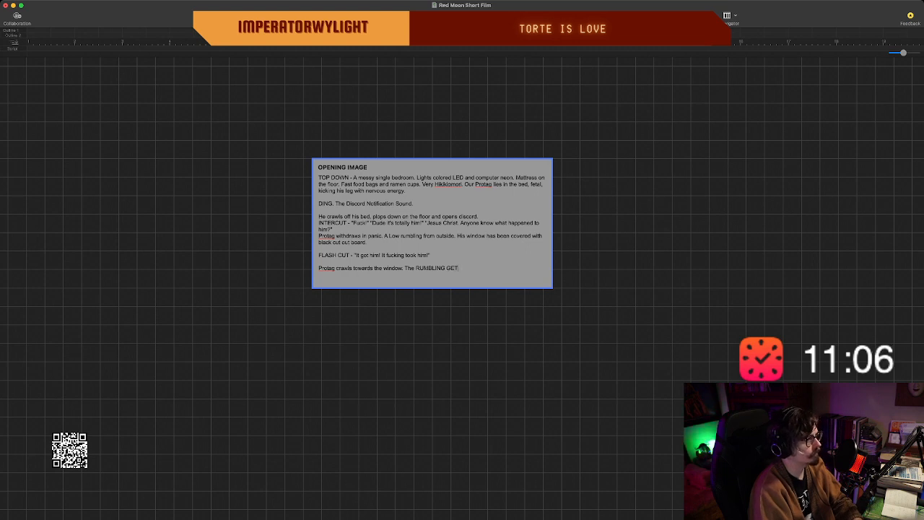
{"action": "type", "text": " LS LOUDER"}
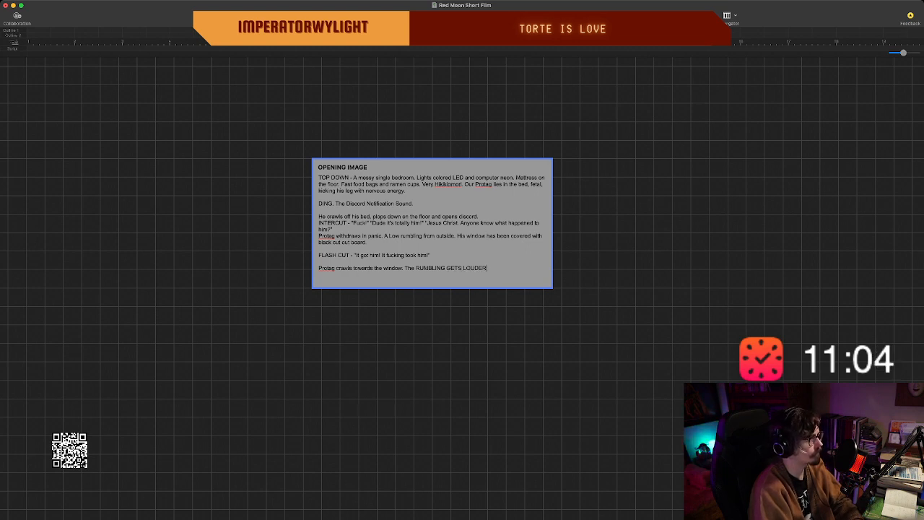
{"action": "type", "text": "."}
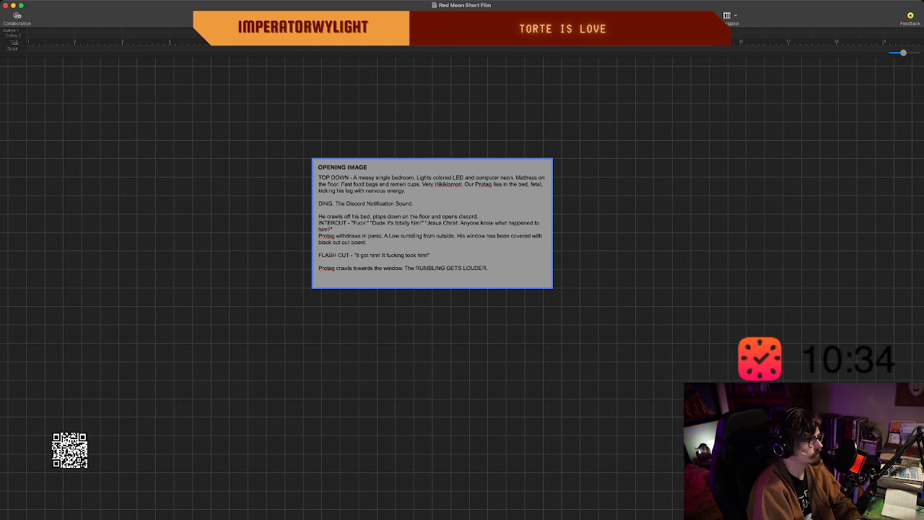
{"action": "key", "text": "Return"}
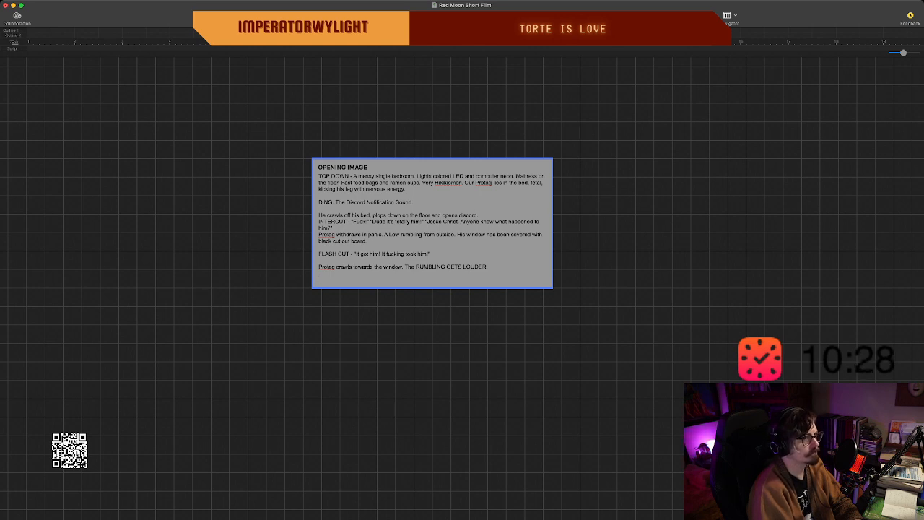
{"action": "key", "text": "super+Tab"}
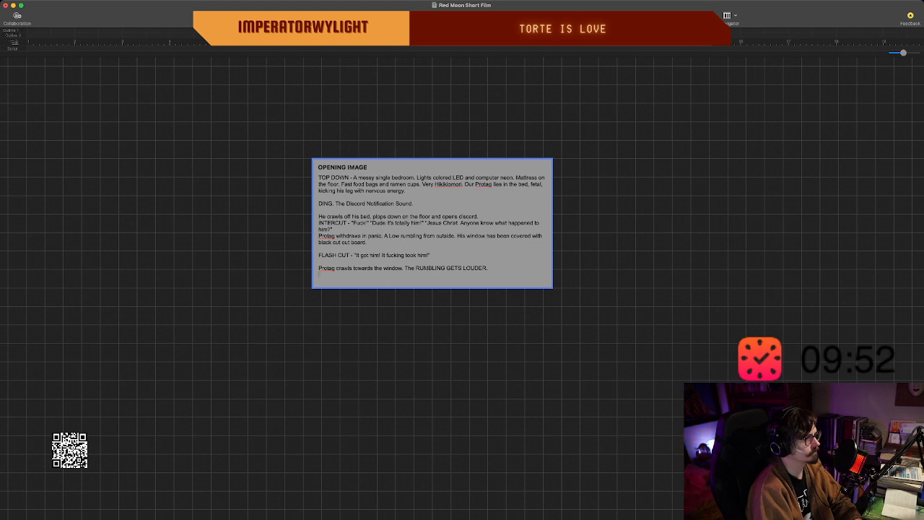
{"action": "key", "text": "BackSpace"}
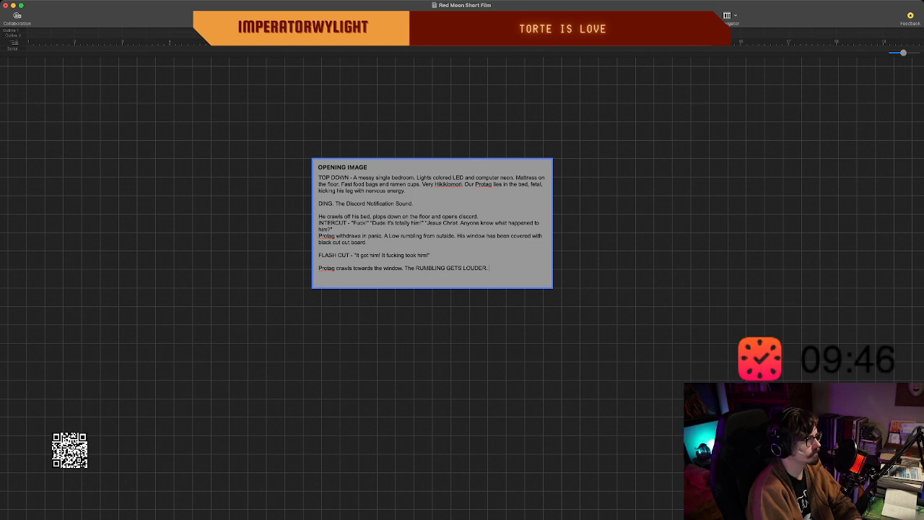
Continue the last paragraph with "He pulls back the board and a red HAZE FILLS THE ROOM!".
{"action": "type", "text": "He"}
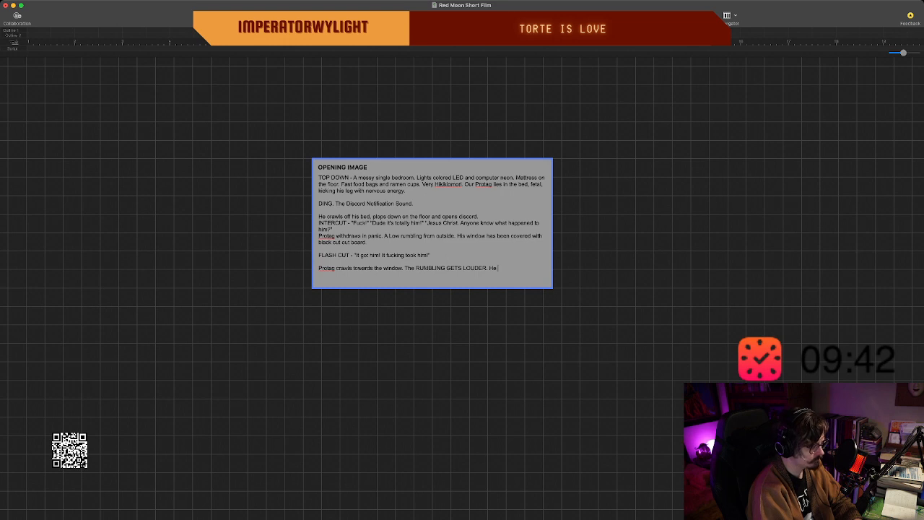
{"action": "type", "text": " pulls back th"}
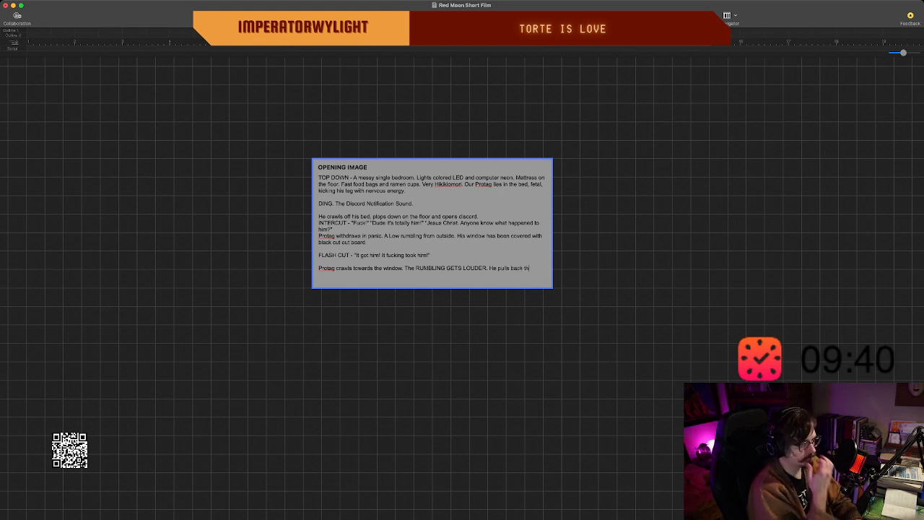
{"action": "type", "text": "e"}
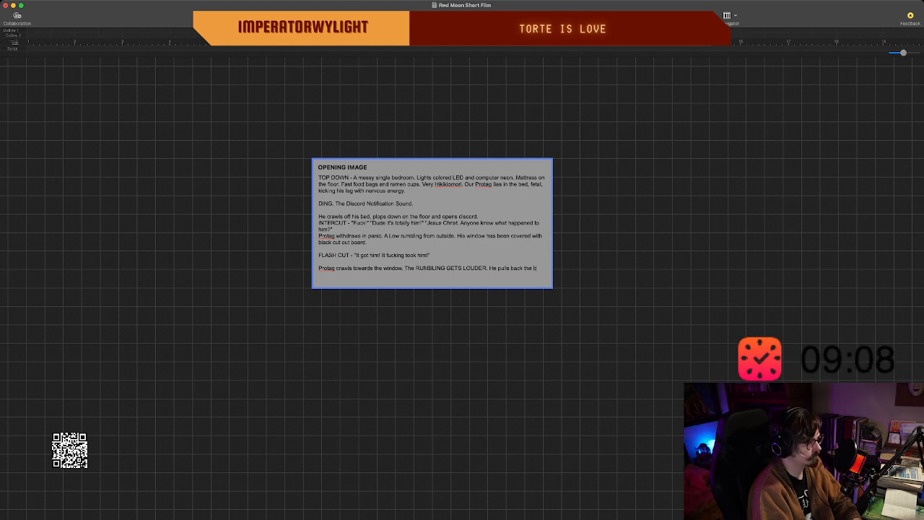
{"action": "type", "text": "board"}
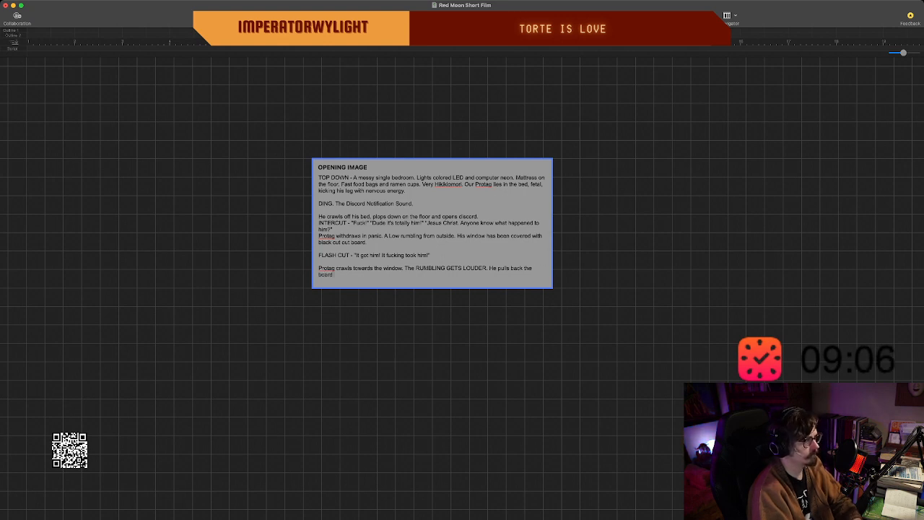
{"action": "type", "text": " and a re"}
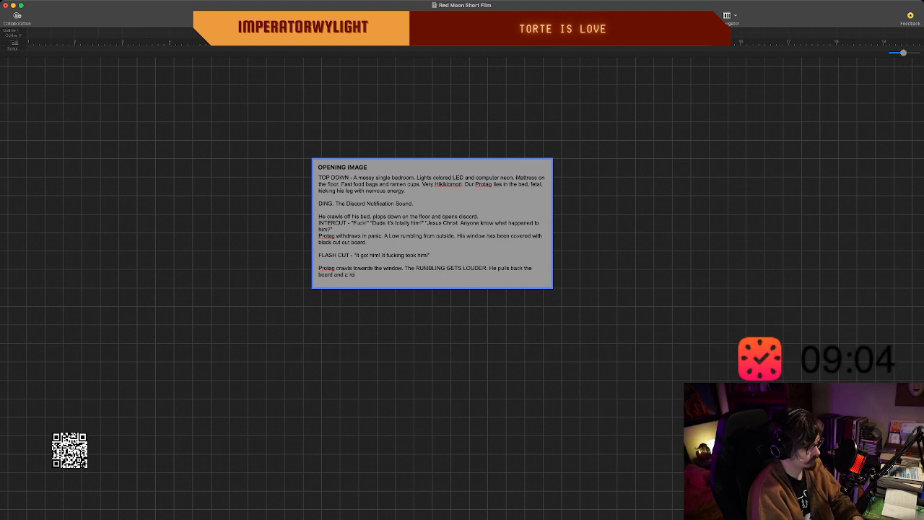
{"action": "type", "text": "d HAZE FILLS"}
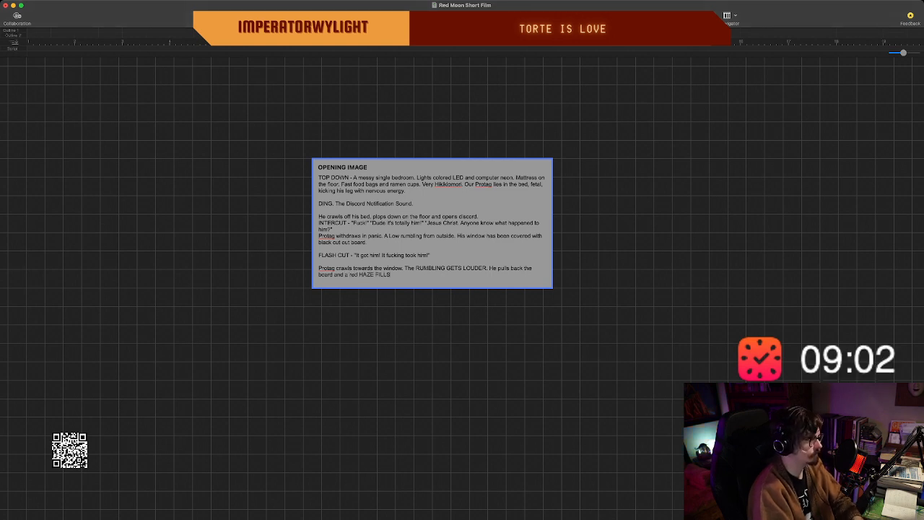
{"action": "type", "text": " THE ROOM"}
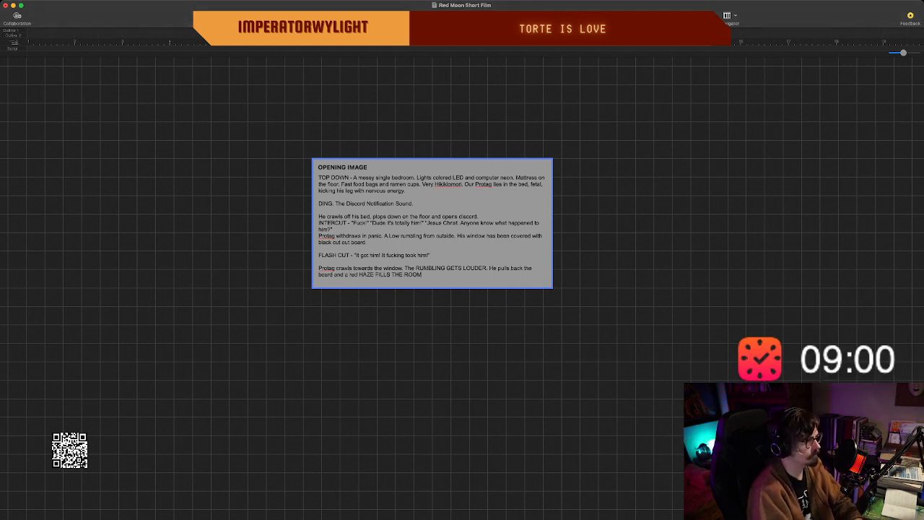
{"action": "type", "text": "!"}
Add empty lines below the HAZE FILLS THE ROOM sentence to make space for another paragraph.
{"action": "key", "text": "Return"}
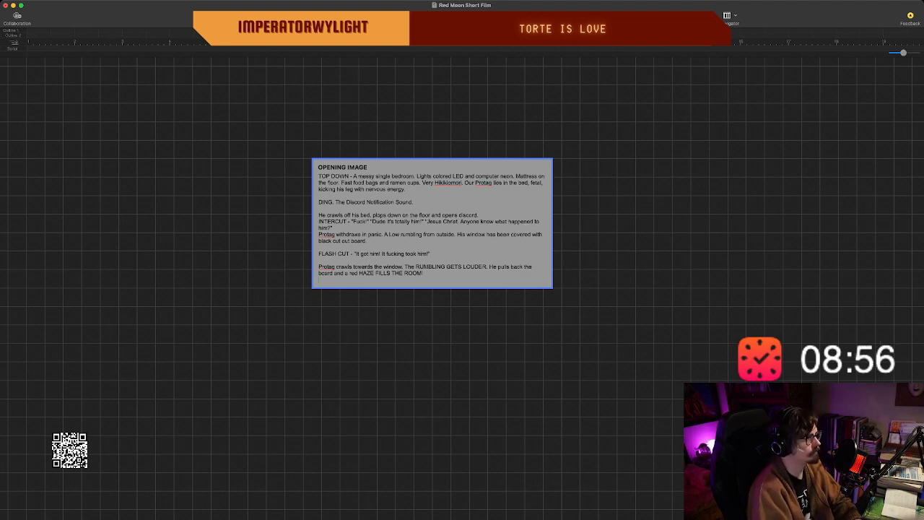
{"action": "scroll", "coordinate": [462, 289], "scroll_direction": "down", "scroll_amount": 1}
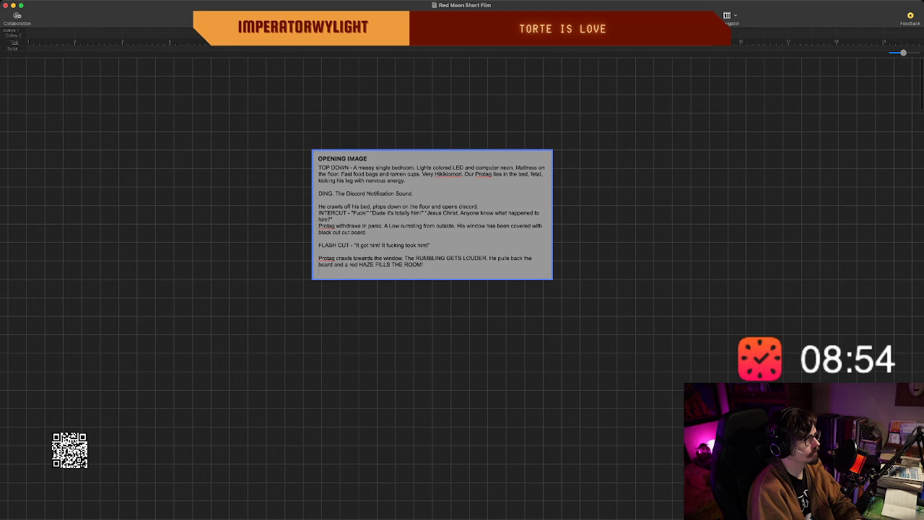
{"action": "key", "text": "Return"}
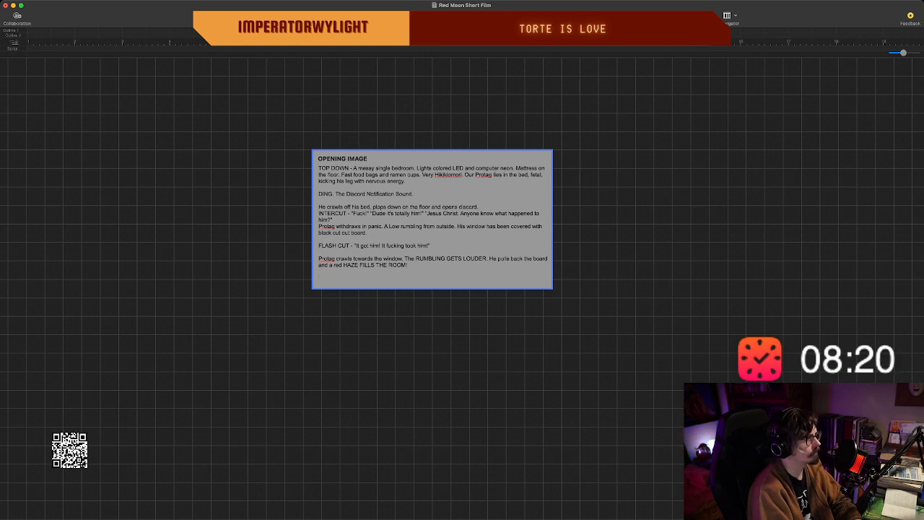
{"action": "key", "text": "Return"}
{"action": "scroll", "coordinate": [433, 220], "scroll_direction": "up", "scroll_amount": 2}
{"action": "scroll", "coordinate": [433, 219], "scroll_direction": "down", "scroll_amount": 2}
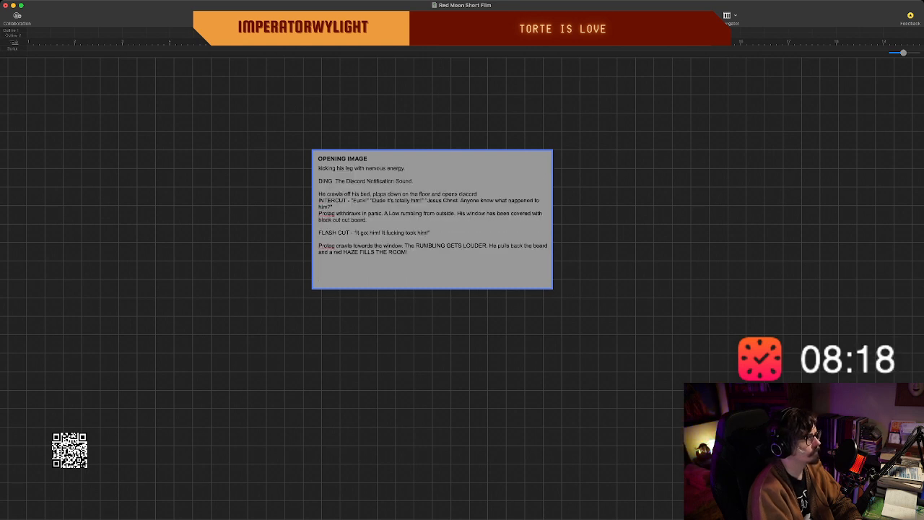
{"action": "scroll", "coordinate": [432, 220], "scroll_direction": "up", "scroll_amount": 2}
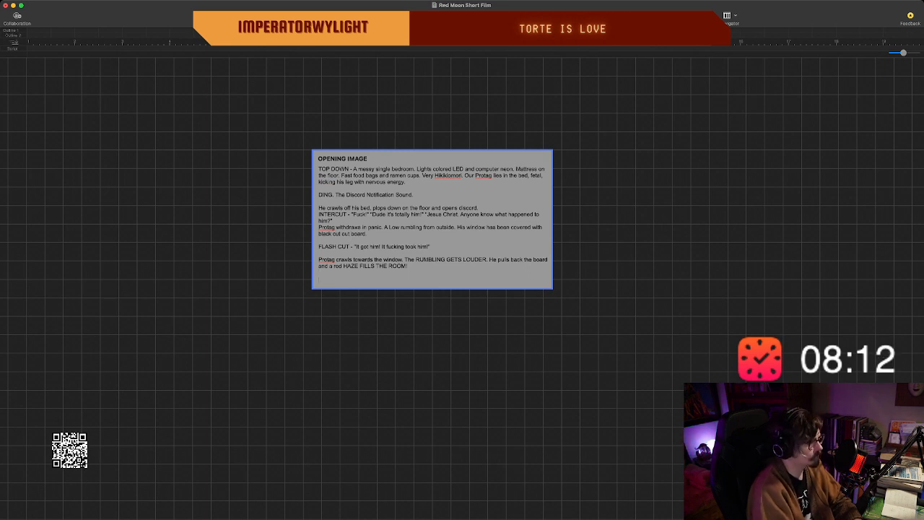
Rewrite the capitalised "HAZE FILLS THE ROOM!" ending in lowercase as "haze fills the room.".
{"action": "type", "text": "O"}
{"action": "key", "text": "BackSpace"}
{"action": "key", "text": "BackSpace"}
{"action": "key", "text": "BackSpace"}
{"action": "key", "text": "BackSpace"}
{"action": "key", "text": "BackSpace"}
{"action": "key", "text": "BackSpace"}
{"action": "key", "text": "BackSpace"}
{"action": "key", "text": "BackSpace"}
{"action": "key", "text": "BackSpace"}
{"action": "key", "text": "BackSpace"}
{"action": "key", "text": "BackSpace"}
{"action": "key", "text": "BackSpace"}
{"action": "key", "text": "BackSpace"}
{"action": "key", "text": "BackSpace"}
{"action": "key", "text": "BackSpace"}
{"action": "key", "text": "BackSpace"}
{"action": "key", "text": "BackSpace"}
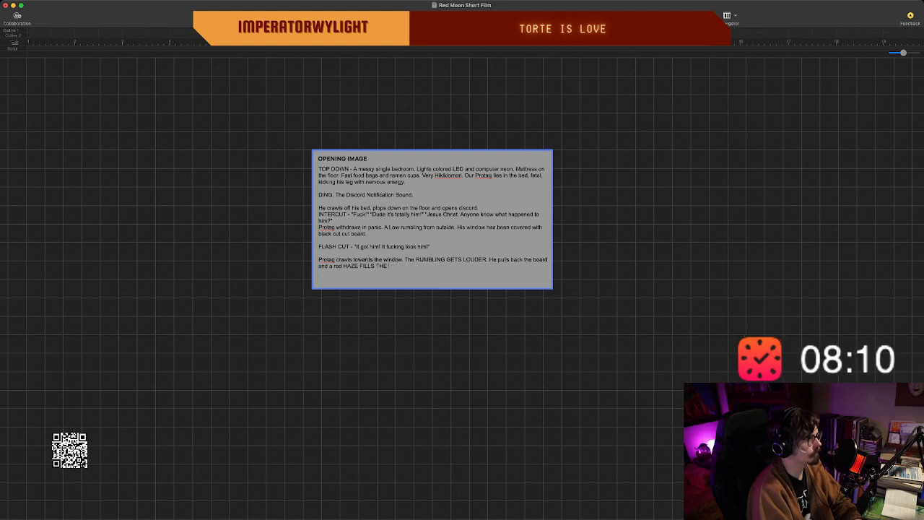
{"action": "key", "text": "BackSpace"}
{"action": "key", "text": "BackSpace"}
{"action": "key", "text": "BackSpace"}
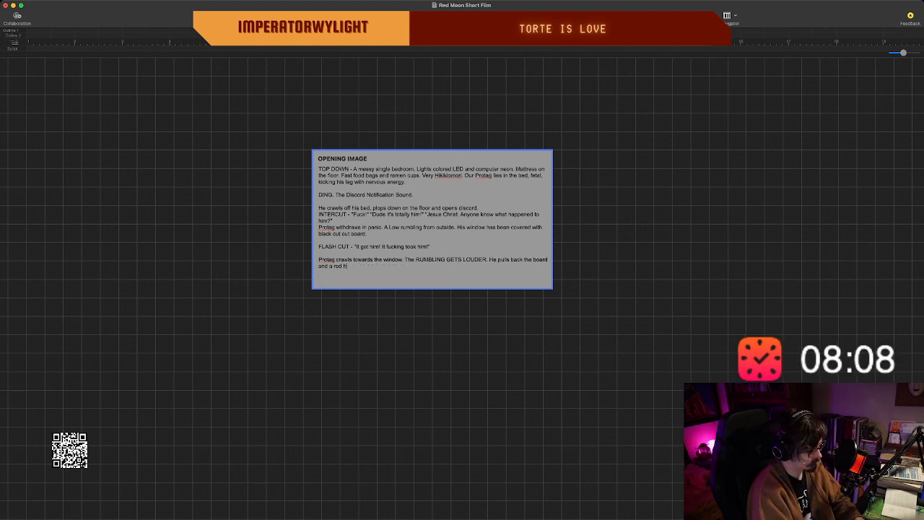
{"action": "type", "text": "haze fills the room"}
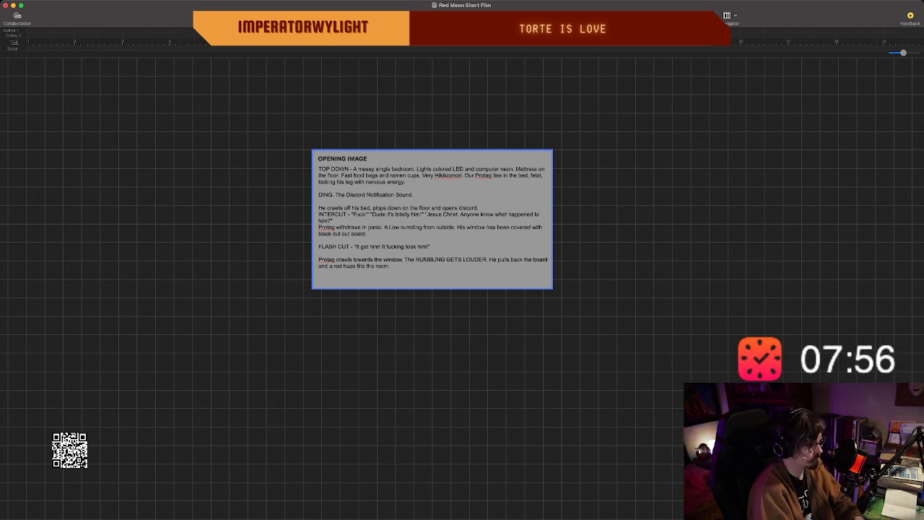
{"action": "type", "text": "OUTSIDE A"}
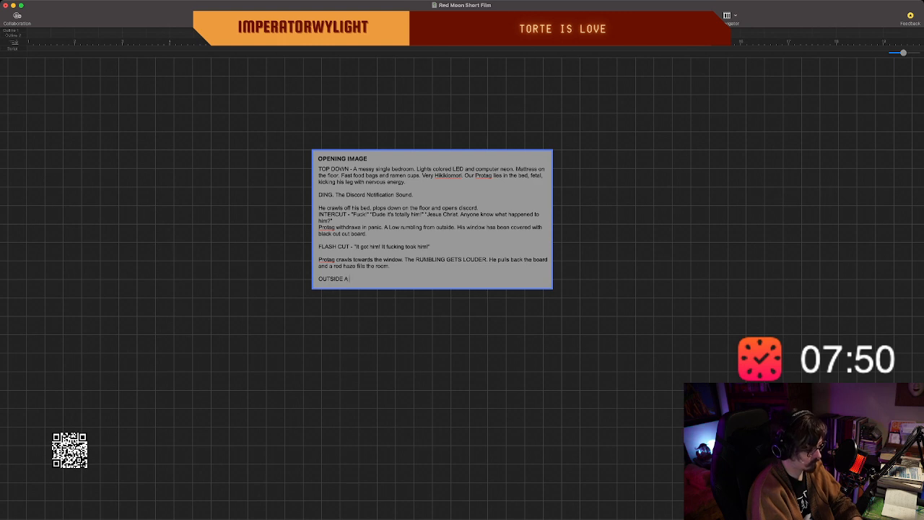
{"action": "type", "text": "GIANT"}
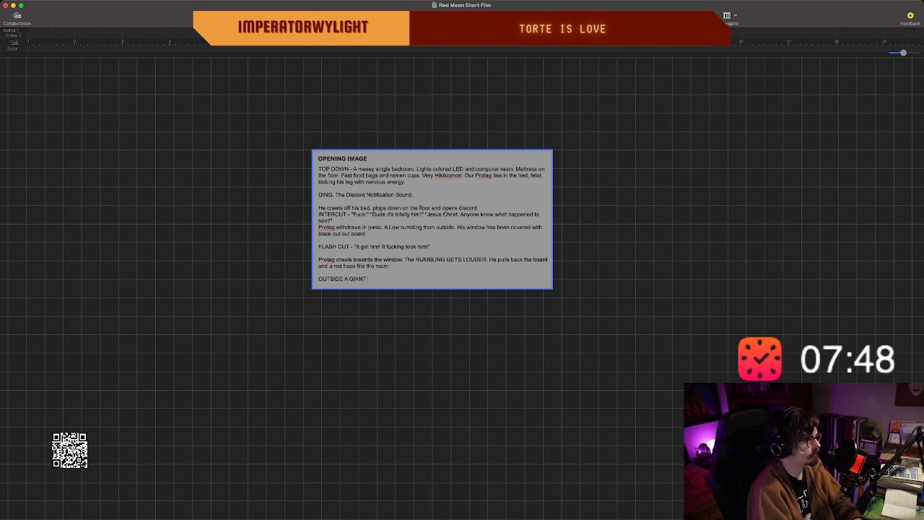
{"action": "key", "text": "BackSpace"}
{"action": "key", "text": "BackSpace"}
{"action": "key", "text": "BackSpace"}
{"action": "key", "text": "BackSpace"}
{"action": "key", "text": "BackSpace"}
{"action": "key", "text": "BackSpace"}
{"action": "key", "text": "BackSpace"}
{"action": "key", "text": "BackSpace"}
{"action": "key", "text": "BackSpace"}
{"action": "key", "text": "BackSpace"}
{"action": "key", "text": "BackSpace"}
{"action": "key", "text": "BackSpace"}
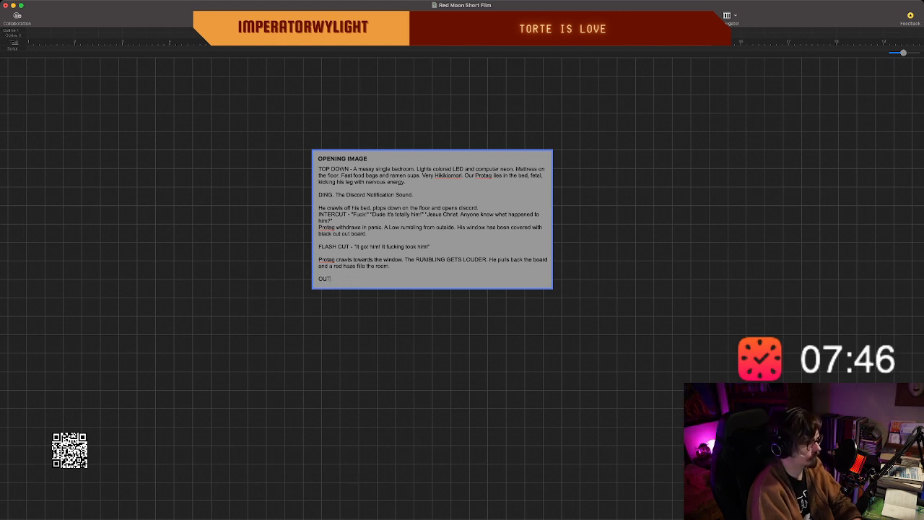
{"action": "key", "text": "BackSpace"}
{"action": "key", "text": "BackSpace"}
{"action": "key", "text": "BackSpace"}
Begin a new last paragraph in the opening image beat with "Outside, bearing down on the".
{"action": "type", "text": "Outside,"}
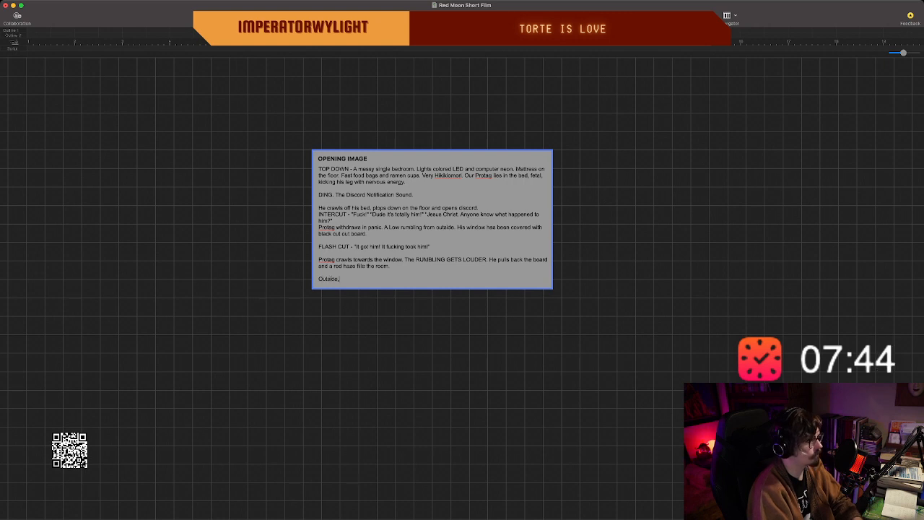
{"action": "type", "text": " bear"}
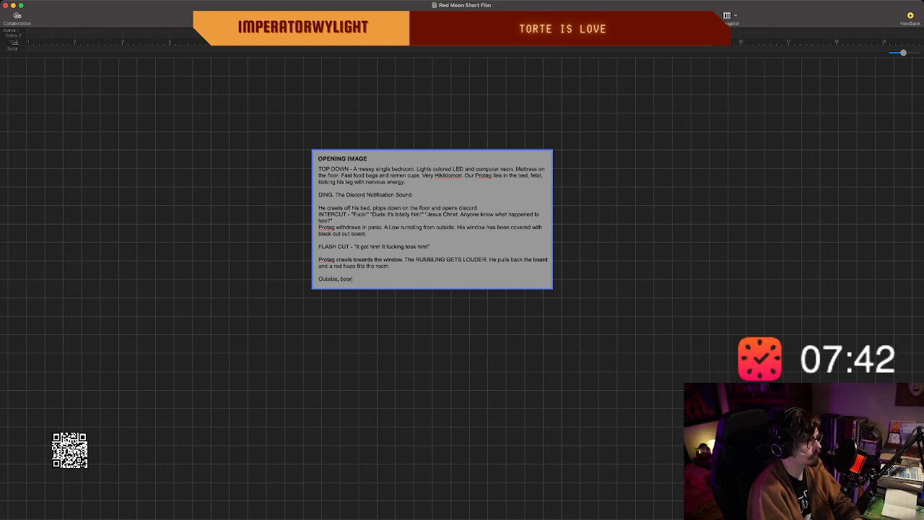
{"action": "type", "text": "ing"}
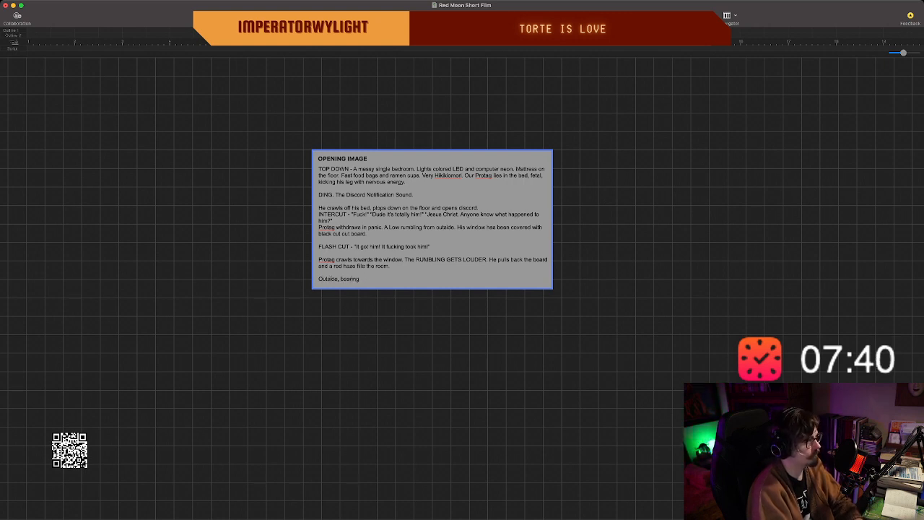
{"action": "type", "text": " f down on the"}
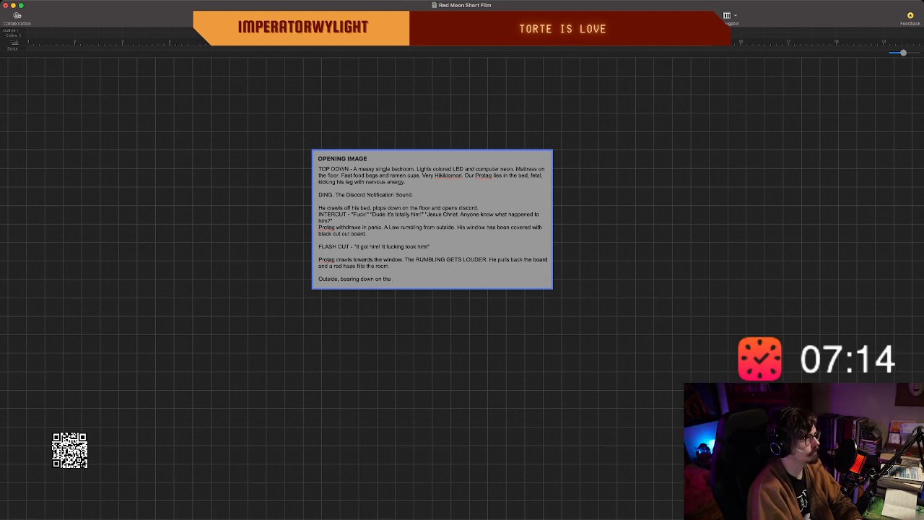
{"action": "scroll", "coordinate": [462, 289], "scroll_direction": "left", "scroll_amount": 2}
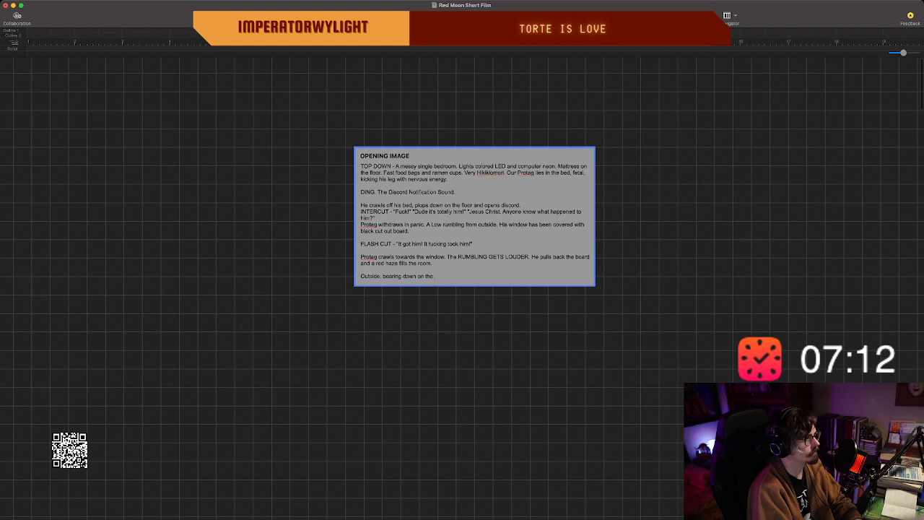
{"action": "scroll", "coordinate": [462, 289], "scroll_direction": "right", "scroll_amount": 2}
{"action": "scroll", "coordinate": [462, 289], "scroll_direction": "up", "scroll_amount": 1}
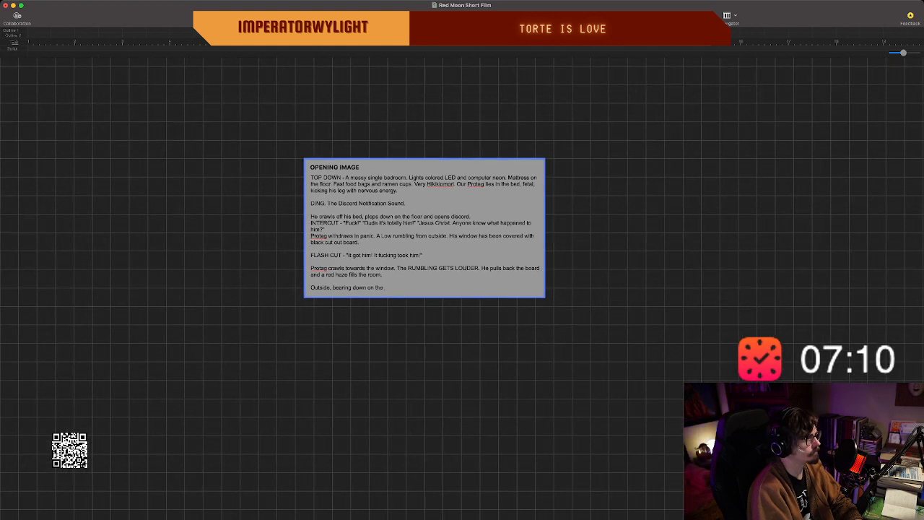
{"action": "key", "text": "shift+Down"}
{"action": "key", "text": "BackSpace"}
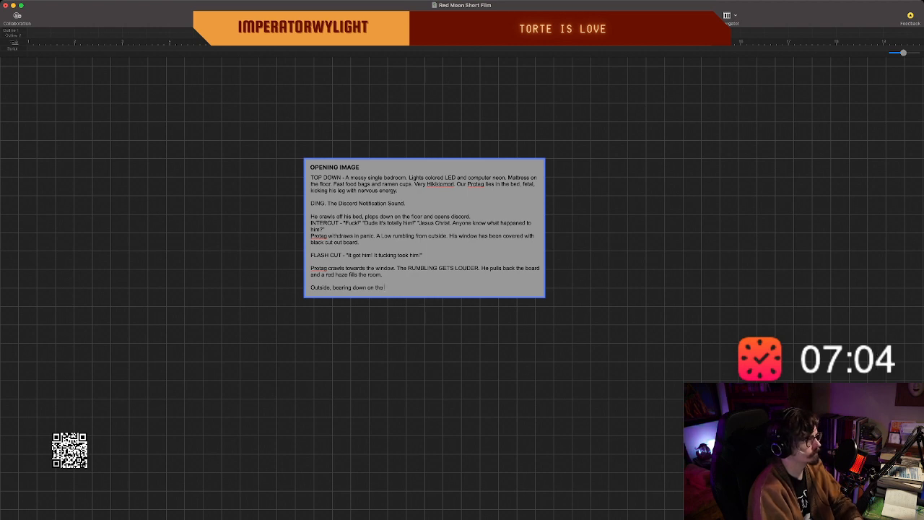
Continue the "Outside" sentence with "apartment and our Protag, is a giant RED MOON".
{"action": "type", "text": "apartment and "}
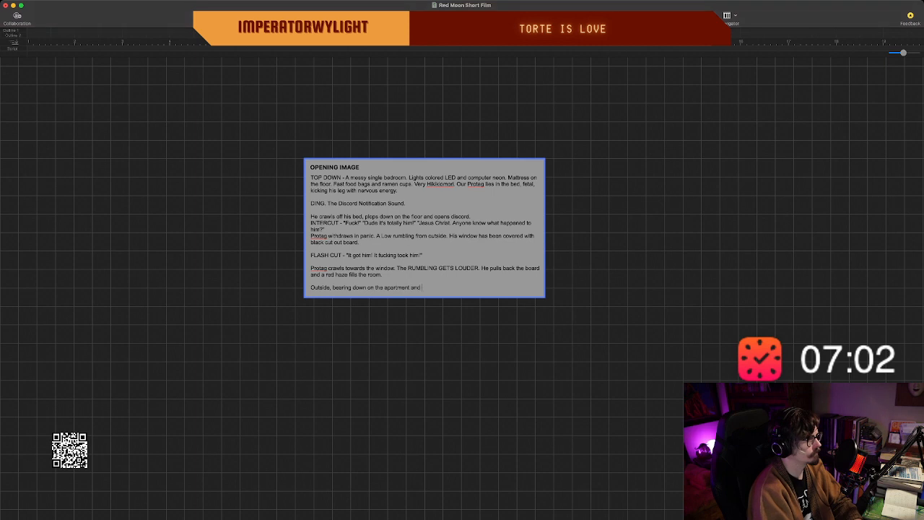
{"action": "type", "text": "our Pro"}
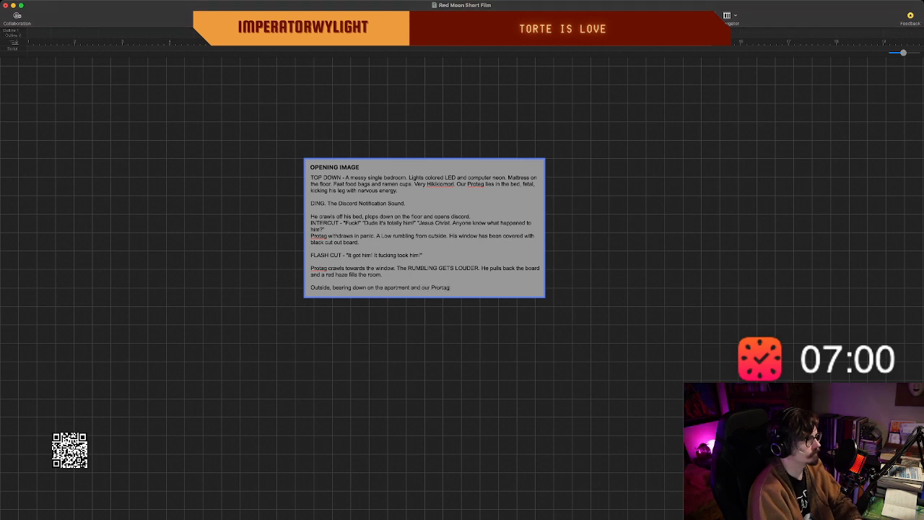
{"action": "type", "text": "tag, the l"}
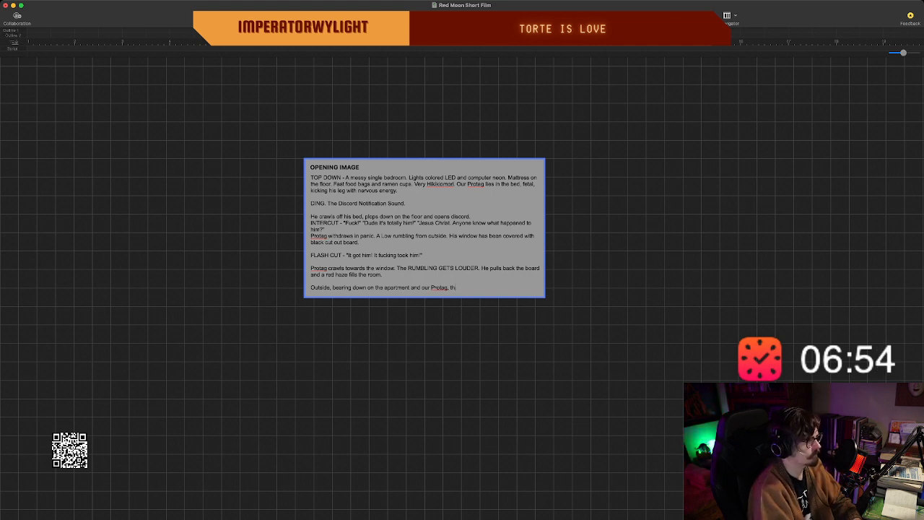
{"action": "key", "text": "BackSpace"}
{"action": "key", "text": "BackSpace"}
{"action": "type", "text": "is a giant RED"}
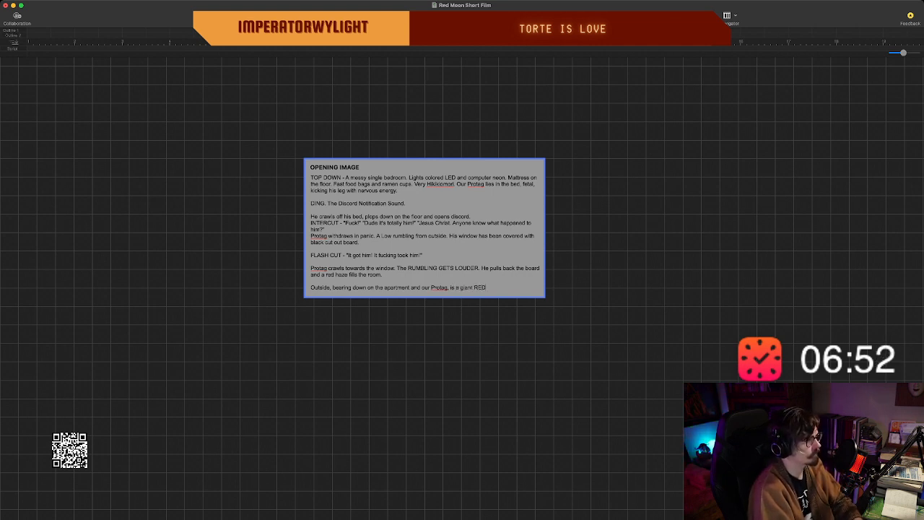
{"action": "type", "text": " MOON"}
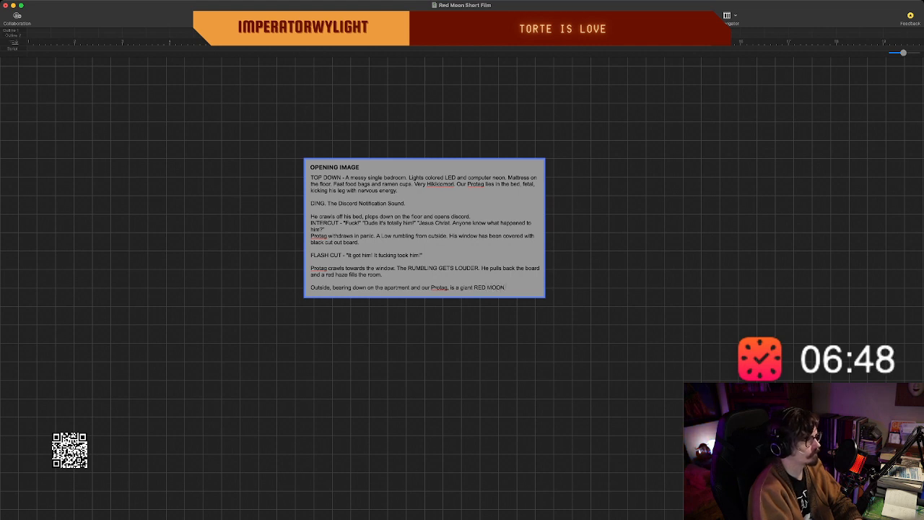
{"action": "type", "text": " with"}
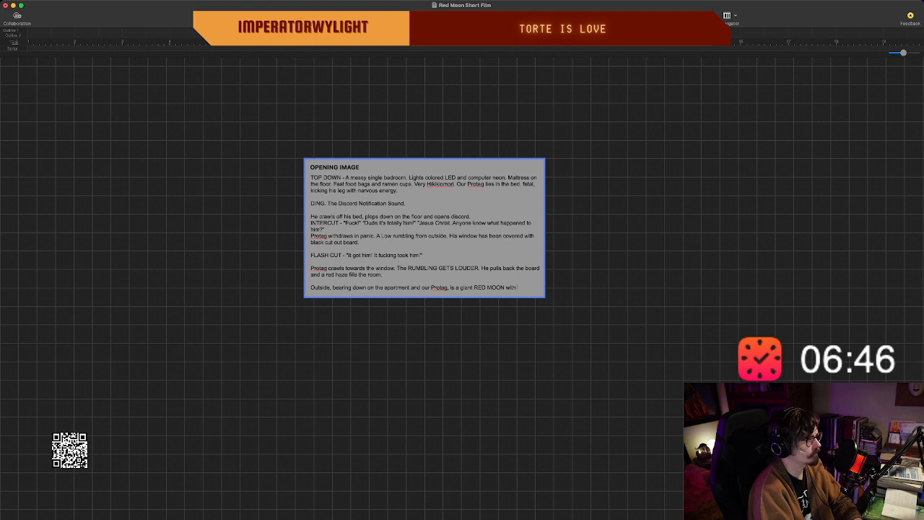
{"action": "type", "text": " BOOMING"}
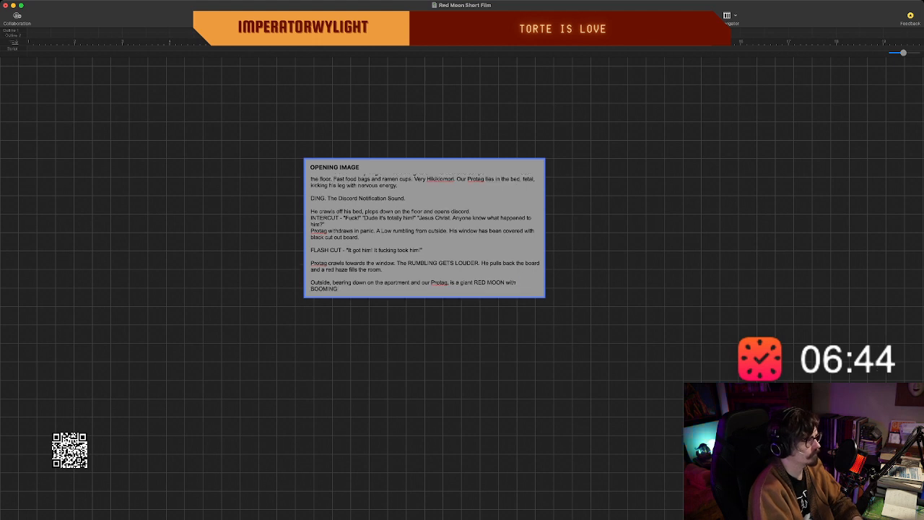
{"action": "type", "text": " BASE. as"}
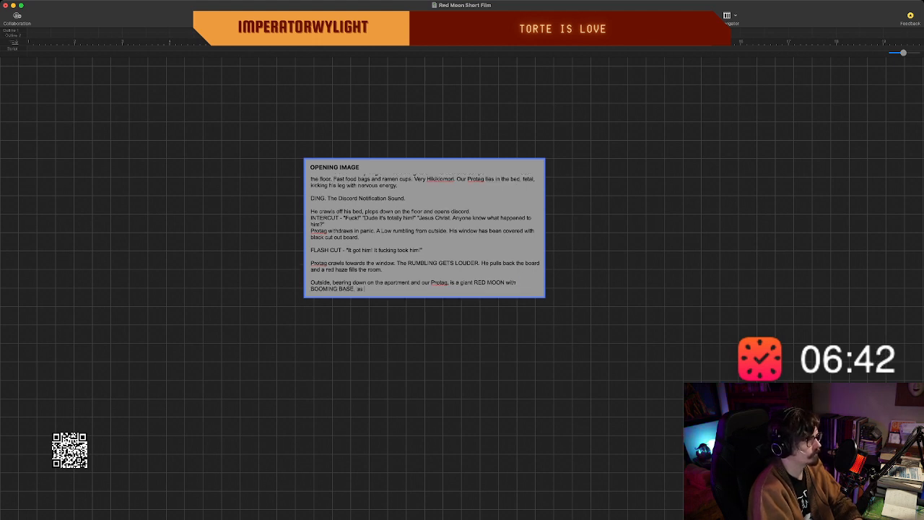
{"action": "type", "text": " if"}
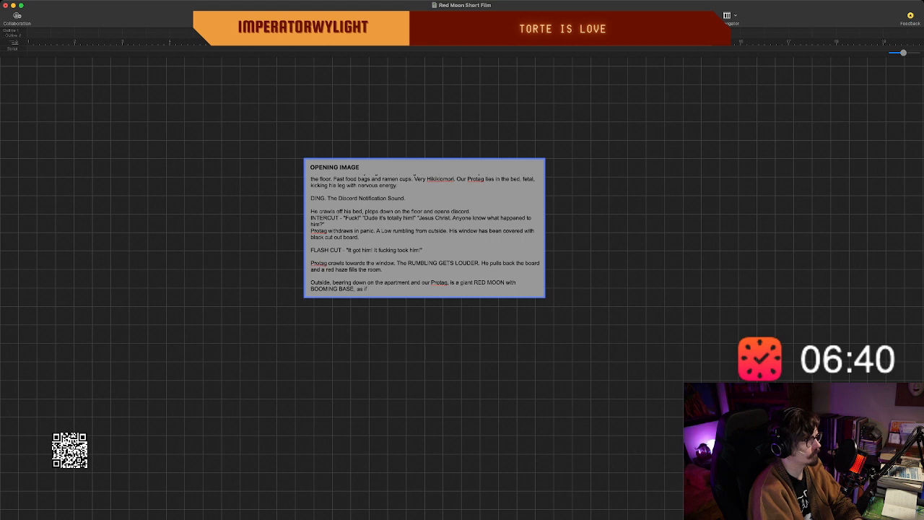
{"action": "type", "text": " the"}
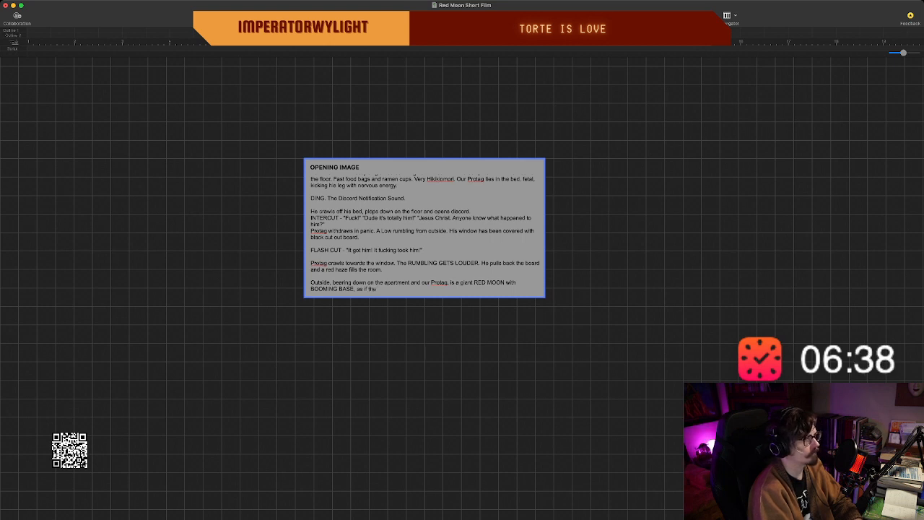
{"action": "type", "text": " moon itsel"}
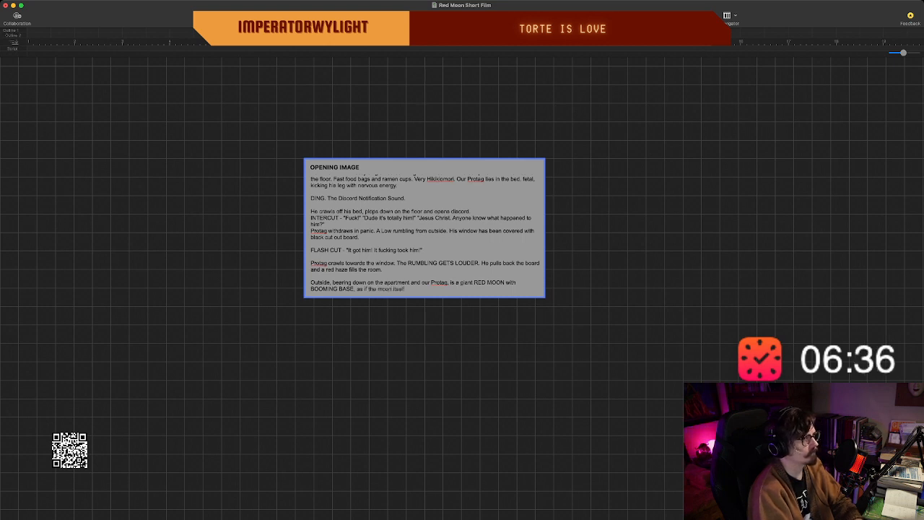
{"action": "type", "text": "f"}
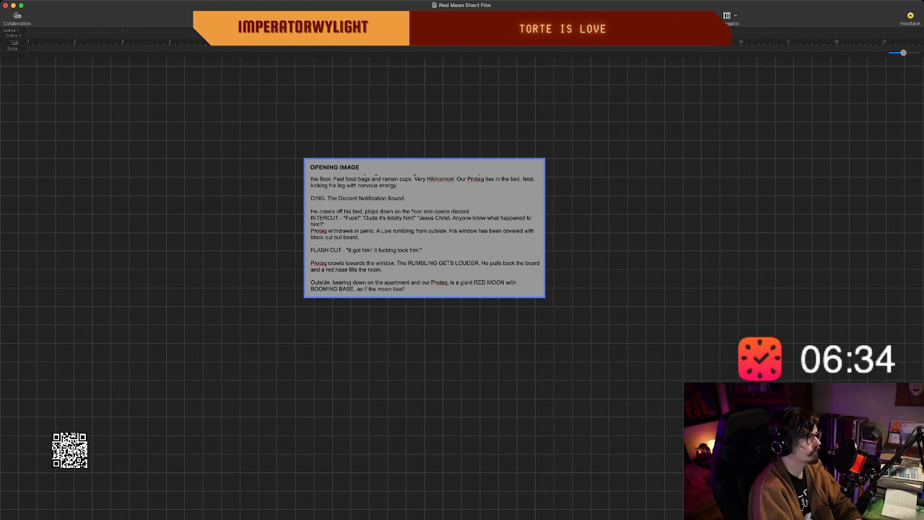
{"action": "scroll", "coordinate": [457, 227], "scroll_direction": "down", "scroll_amount": 2}
{"action": "scroll", "coordinate": [457, 227], "scroll_direction": "left", "scroll_amount": 2}
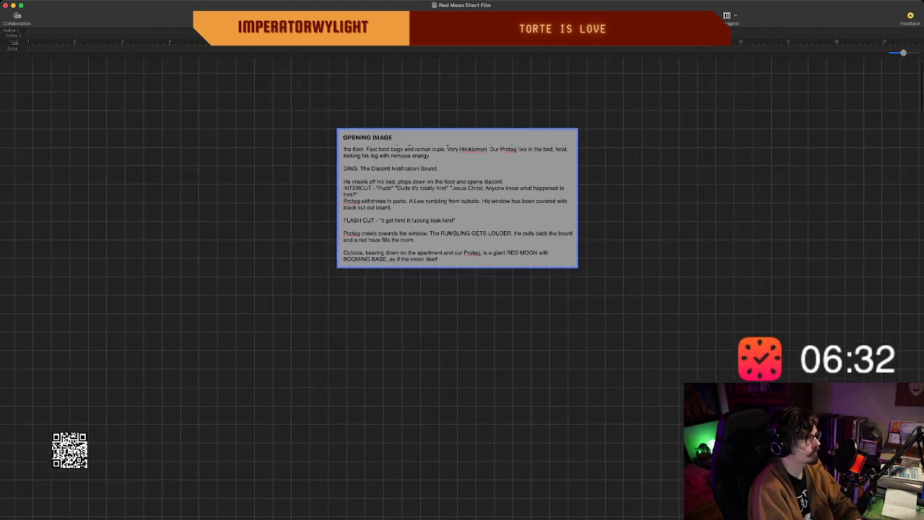
{"action": "double_click", "coordinate": [498, 259]}
{"action": "scroll", "coordinate": [498, 231], "scroll_direction": "up", "scroll_amount": 1}
{"action": "scroll", "coordinate": [498, 231], "scroll_direction": "down", "scroll_amount": 3}
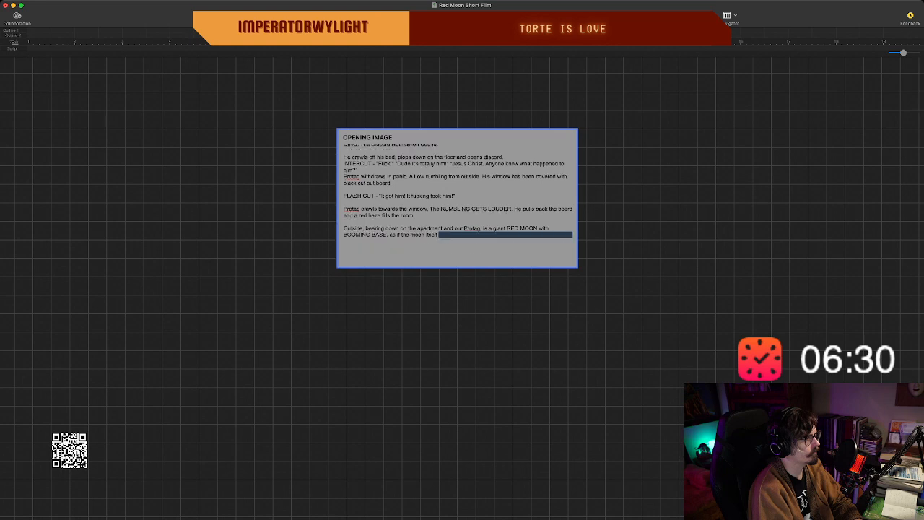
{"action": "left_click", "coordinate": [640, 255]}
{"action": "scroll", "coordinate": [462, 289], "scroll_direction": "down", "scroll_amount": 2}
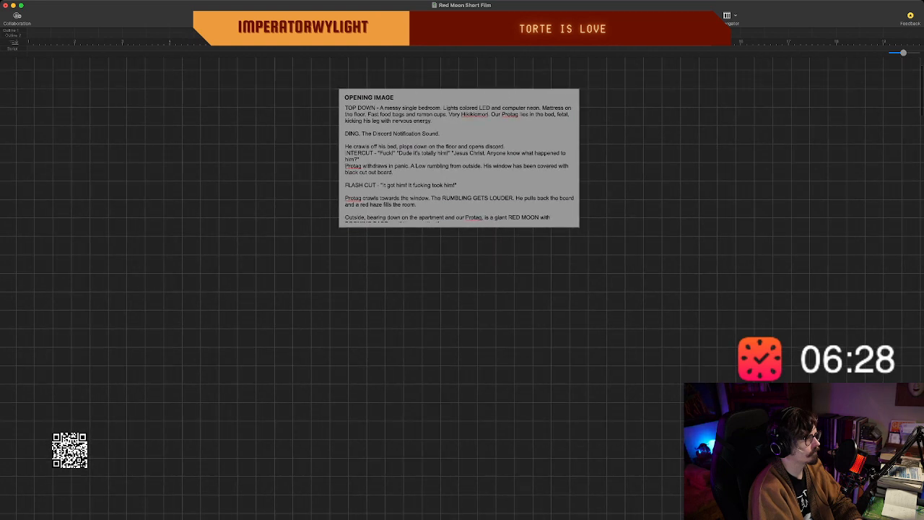
{"action": "scroll", "coordinate": [462, 289], "scroll_direction": "up", "scroll_amount": 2}
{"action": "scroll", "coordinate": [459, 202], "scroll_direction": "down", "scroll_amount": 1}
{"action": "scroll", "coordinate": [459, 203], "scroll_direction": "up", "scroll_amount": 1}
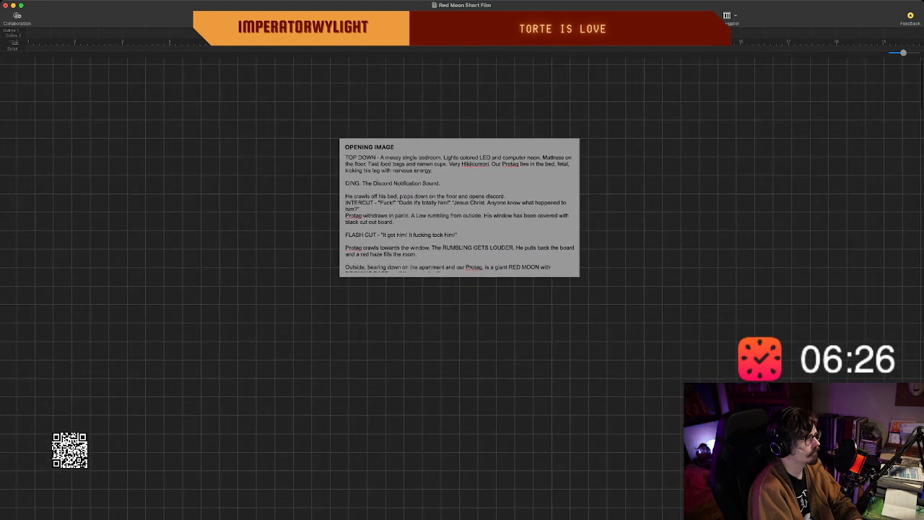
{"action": "scroll", "coordinate": [459, 202], "scroll_direction": "down", "scroll_amount": 1}
Continue the last sentence of the opening image beat after "as if the moon itself" with "is groaning".
{"action": "left_click_drag", "start_coordinate": [460, 192], "coordinate": [461, 201]}
{"action": "scroll", "coordinate": [460, 200], "scroll_direction": "down", "scroll_amount": 2}
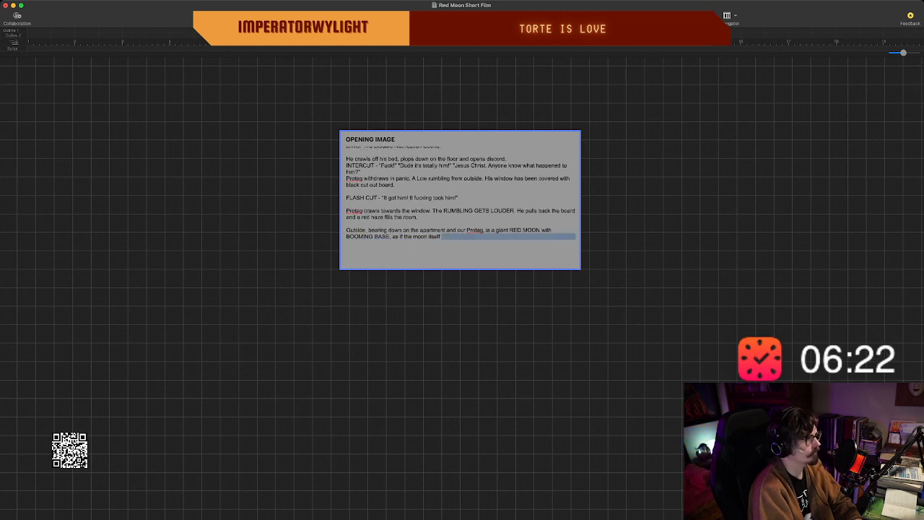
{"action": "left_click", "coordinate": [442, 237]}
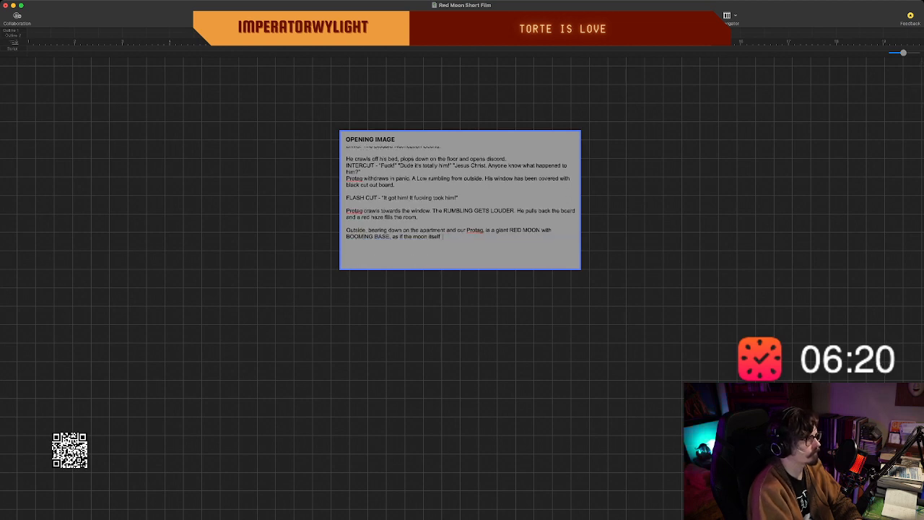
{"action": "type", "text": "us"}
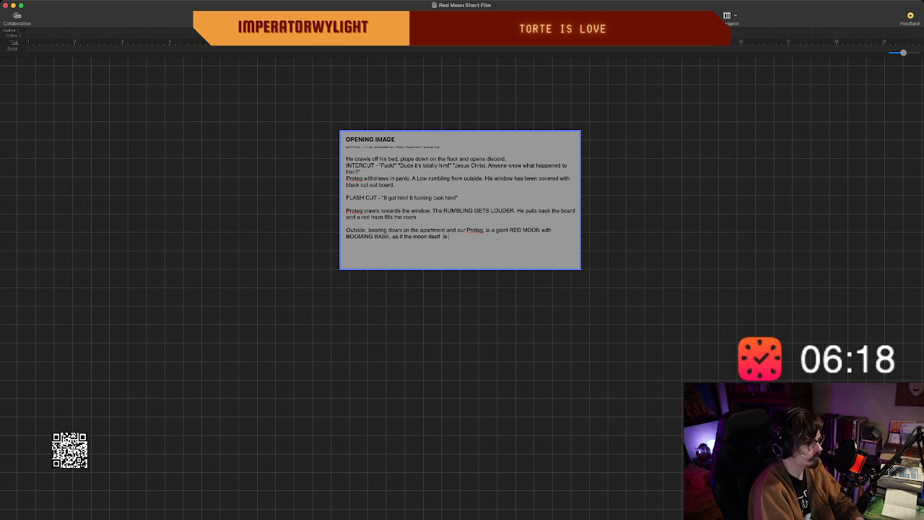
{"action": "type", "text": " gru"}
{"action": "key", "text": "BackSpace"}
{"action": "key", "text": "BackSpace"}
{"action": "key", "text": "BackSpace"}
{"action": "key", "text": "BackSpace"}
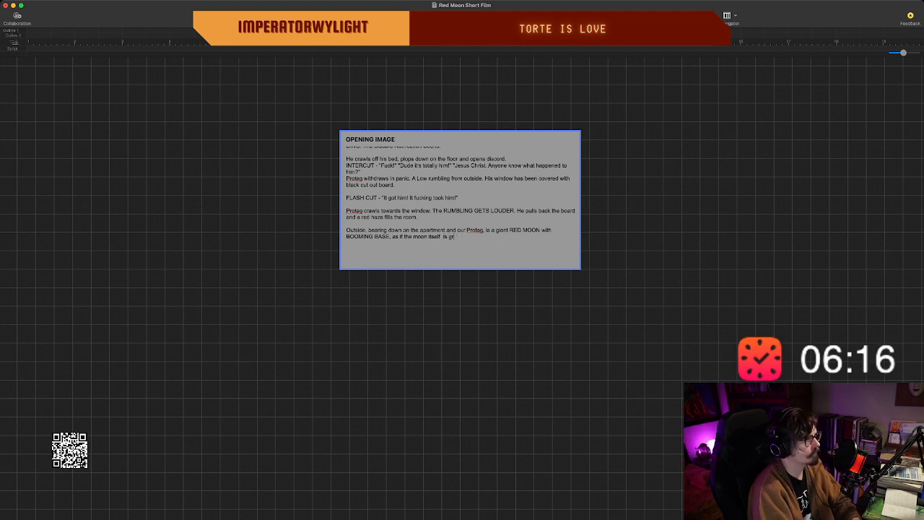
{"action": "type", "text": "ing "}
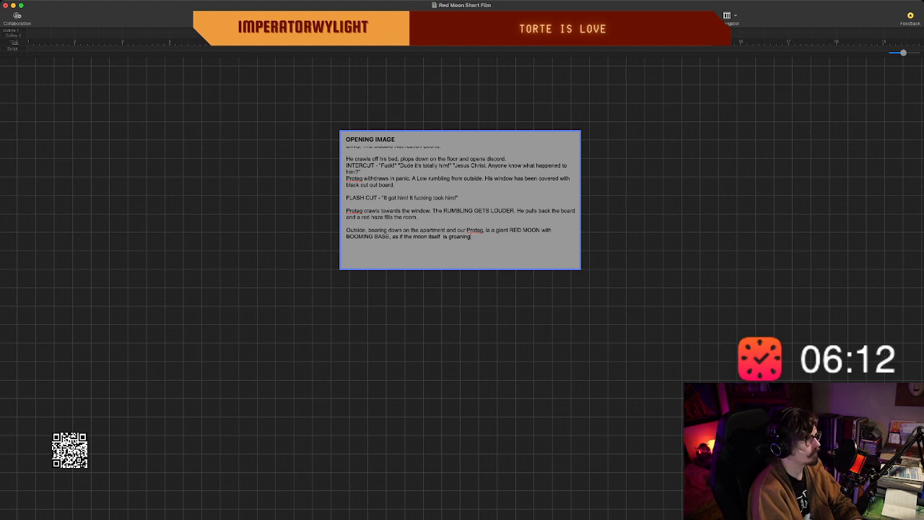
{"action": "type", "text": "."}
{"action": "type", "text": " or"}
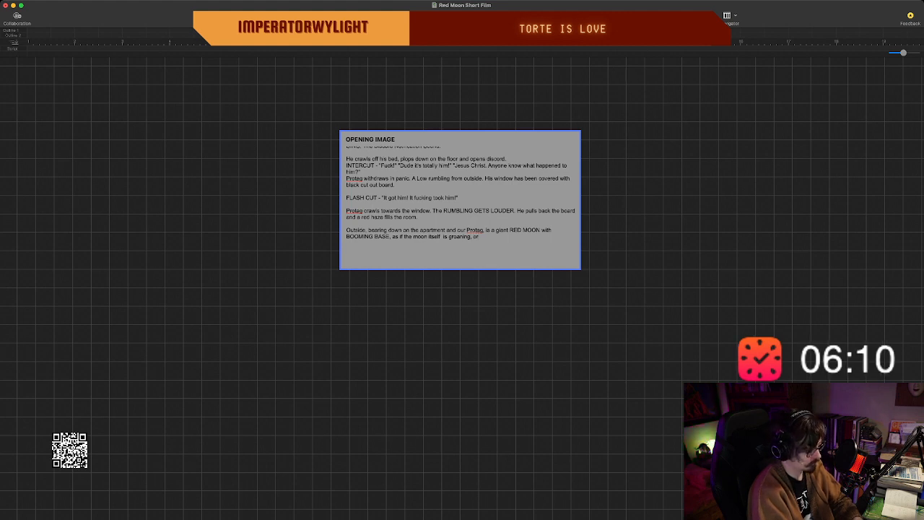
{"action": "type", "text": " GROWLING a"}
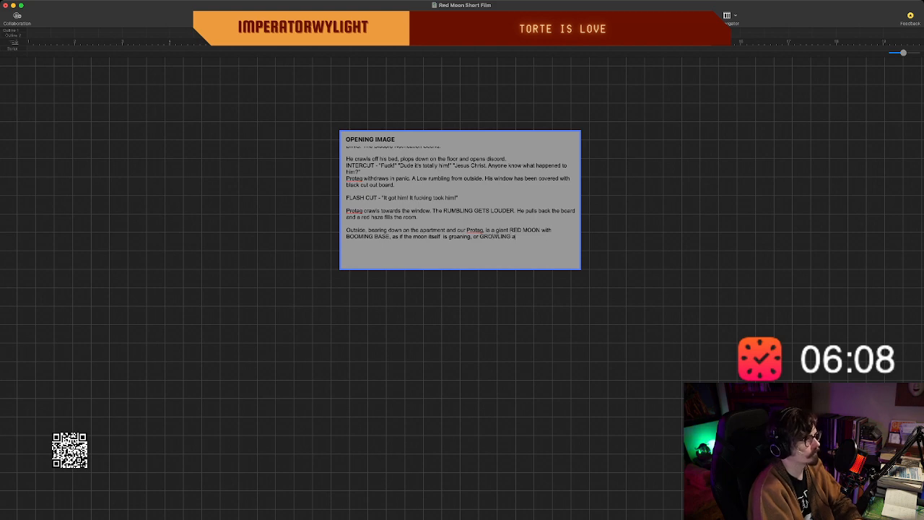
{"action": "type", "text": "t him"}
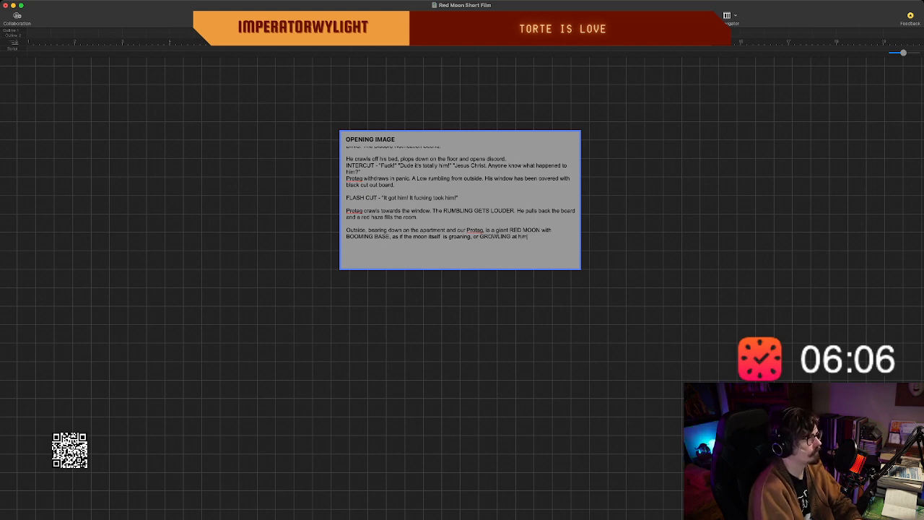
{"action": "type", "text": "."}
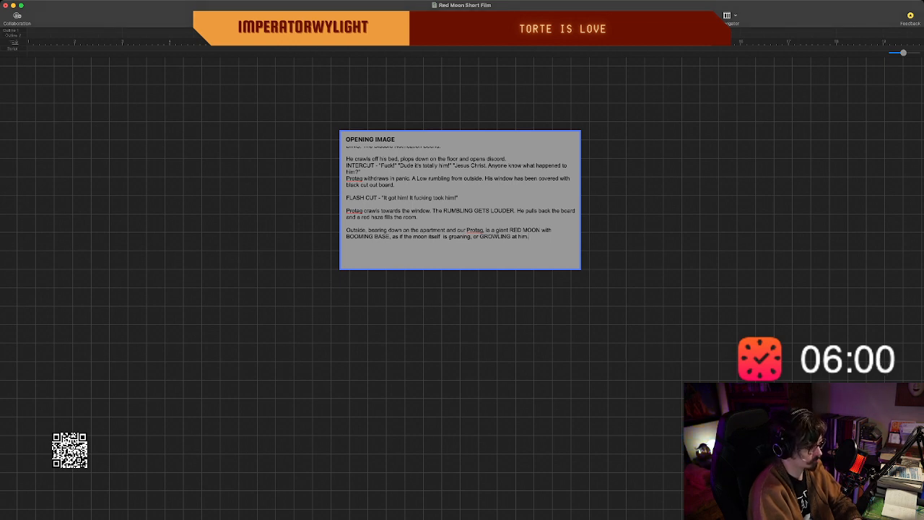
Start a new paragraph in the opening image beat with "Protag screams and slams the".
{"action": "type", "text": "POr"}
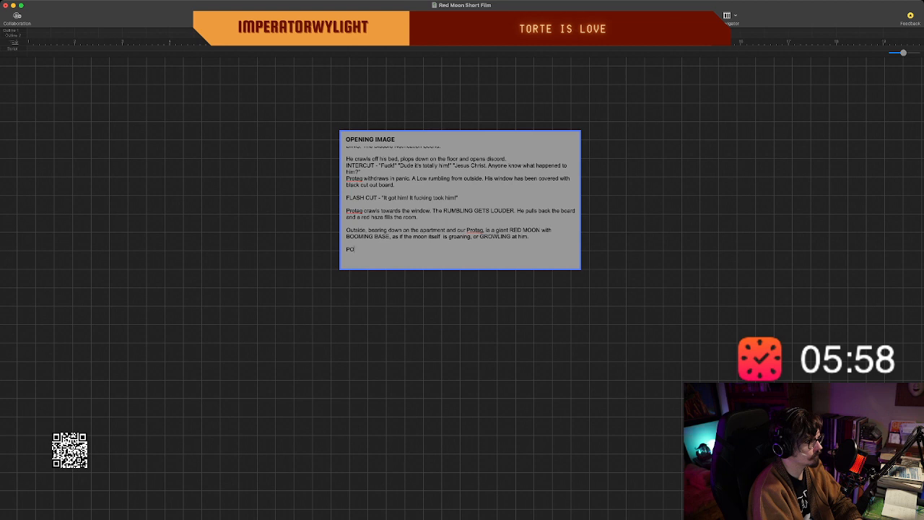
{"action": "key", "text": "BackSpace"}
{"action": "key", "text": "BackSpace"}
{"action": "type", "text": "rota"}
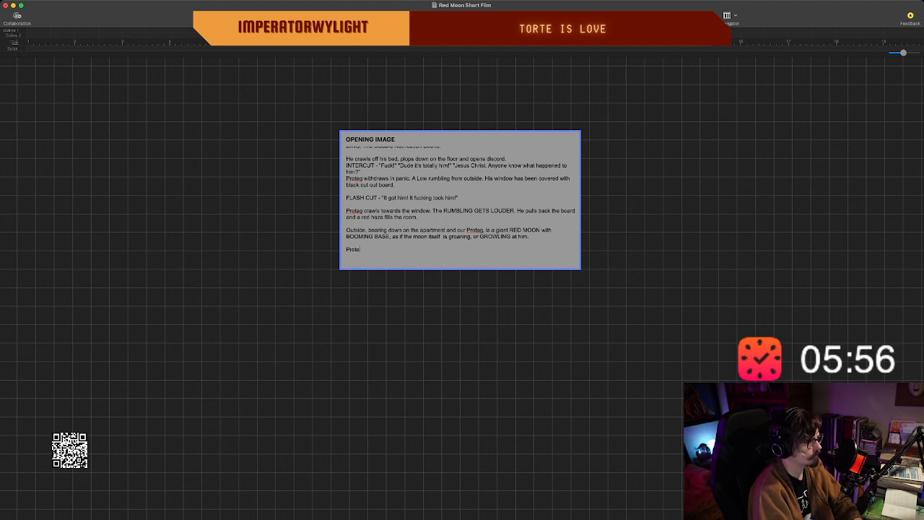
{"action": "type", "text": "g screams and"}
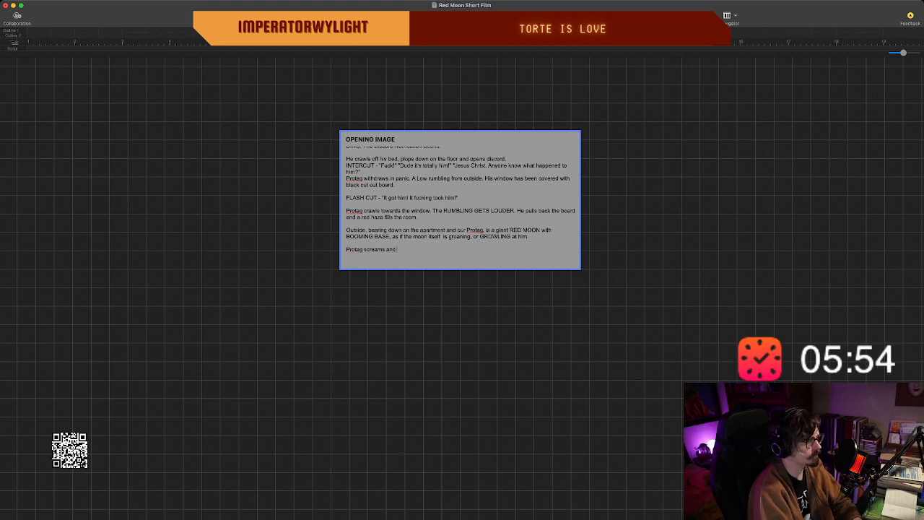
{"action": "type", "text": " slams the"}
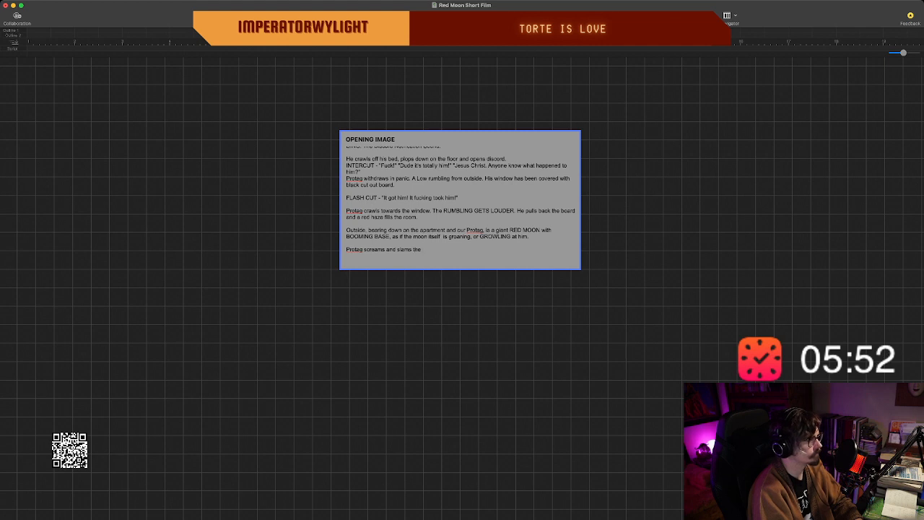
{"action": "type", "text": " bopa"}
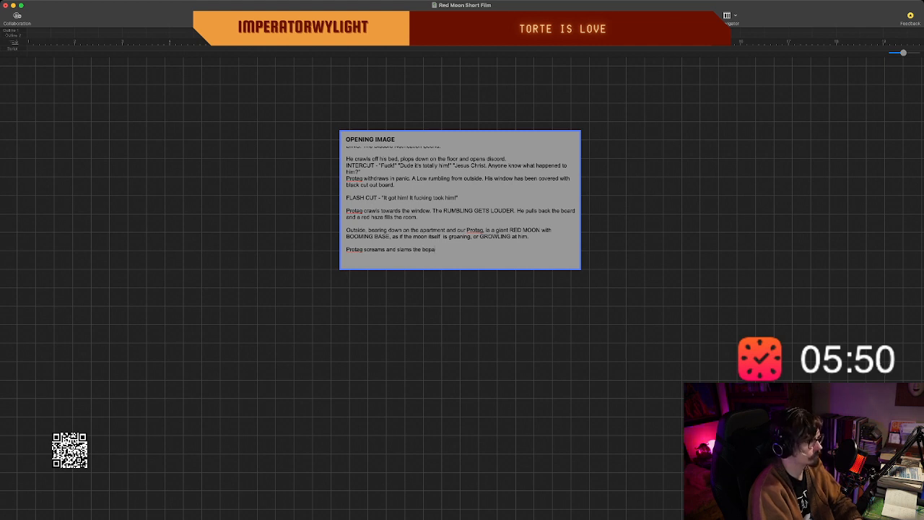
Complete the "Protag screams and slams the" sentence with "board back in place.".
{"action": "key", "text": "BackSpace"}
{"action": "key", "text": "BackSpace"}
{"action": "type", "text": "ard b"}
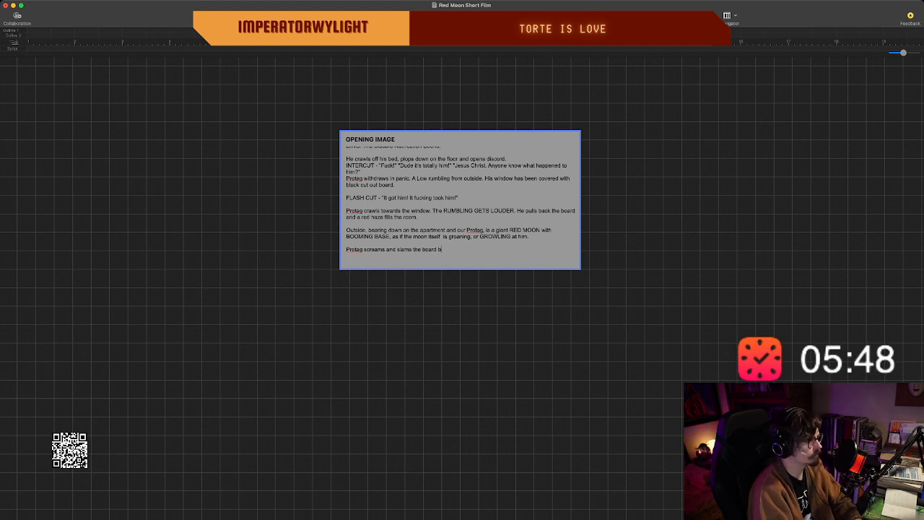
{"action": "type", "text": "ack in plac"}
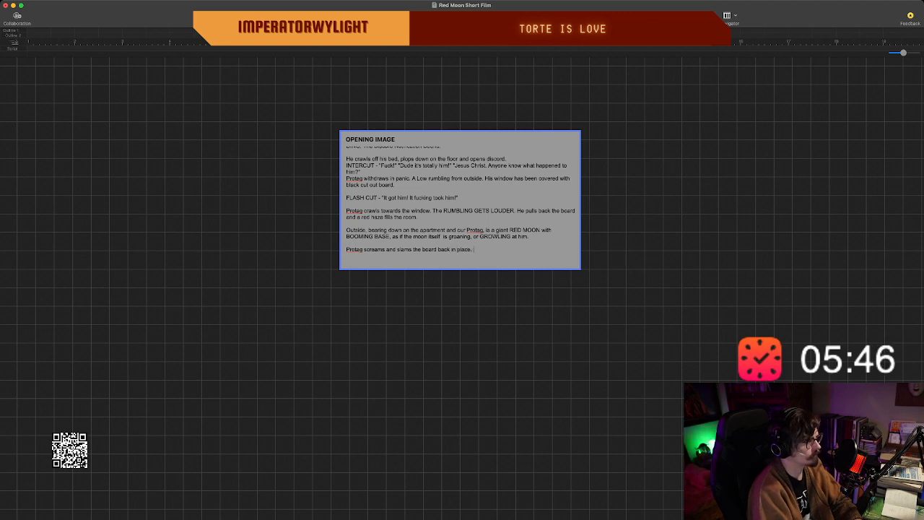
{"action": "type", "text": "e."}
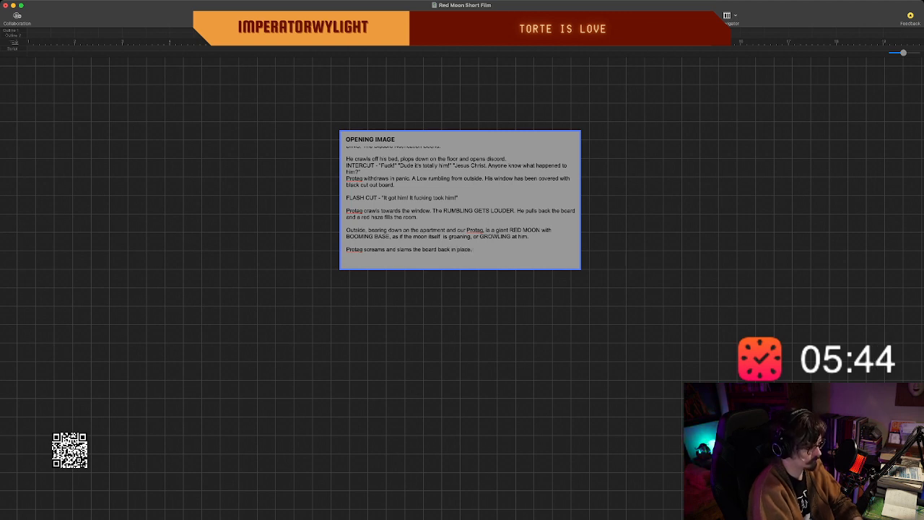
{"action": "key", "text": "Return"}
{"action": "type", "text": "OPENING "}
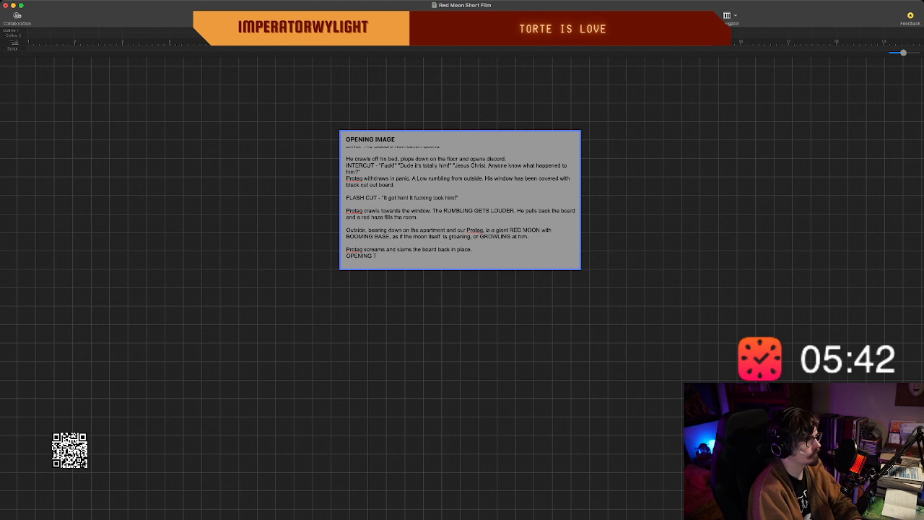
{"action": "type", "text": "T"}
{"action": "key", "text": "BackSpace"}
{"action": "key", "text": "BackSpace"}
{"action": "key", "text": "BackSpace"}
{"action": "key", "text": "BackSpace"}
{"action": "key", "text": "BackSpace"}
{"action": "key", "text": "BackSpace"}
{"action": "key", "text": "BackSpace"}
{"action": "key", "text": "BackSpace"}
{"action": "key", "text": "BackSpace"}
{"action": "key", "text": "BackSpace"}
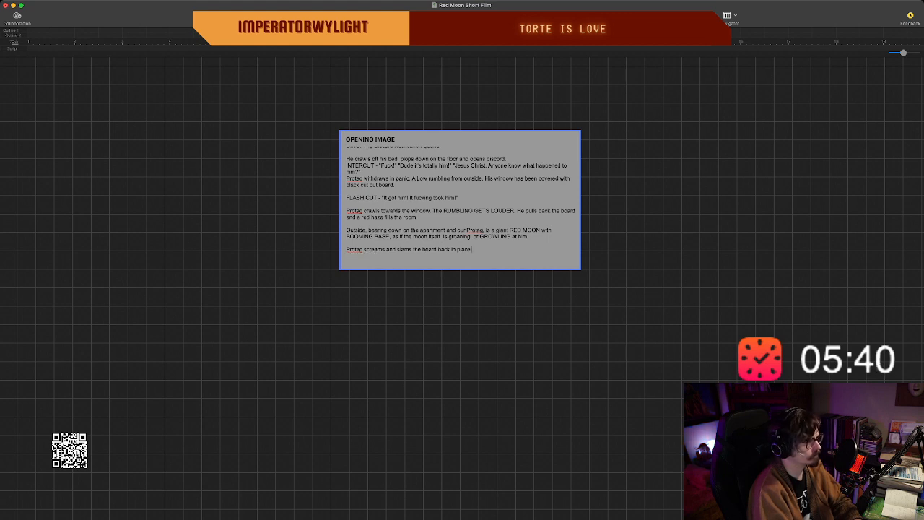
Replace the full stop after "back in place" with a dash, and add the line "OPENING TITLE:" below it.
{"action": "key", "text": "BackSpace"}
{"action": "type", "text": "- "}
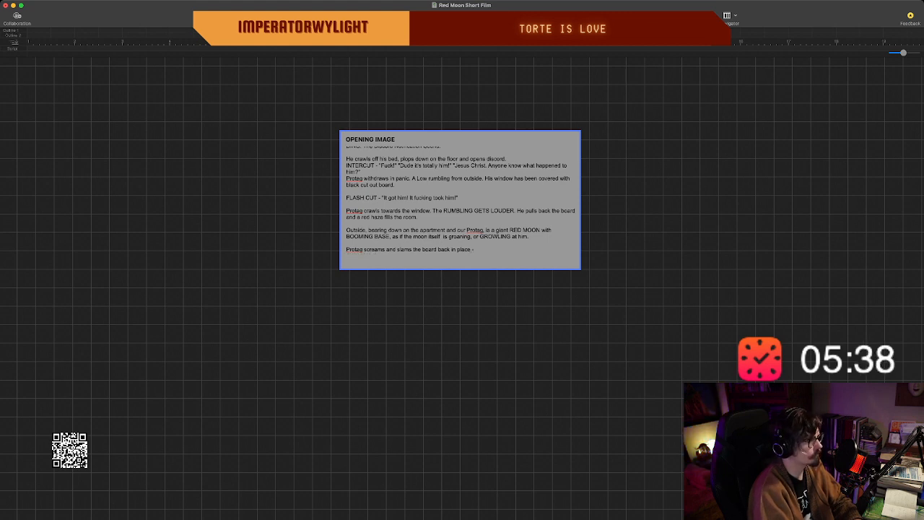
{"action": "type", "text": "OPE"}
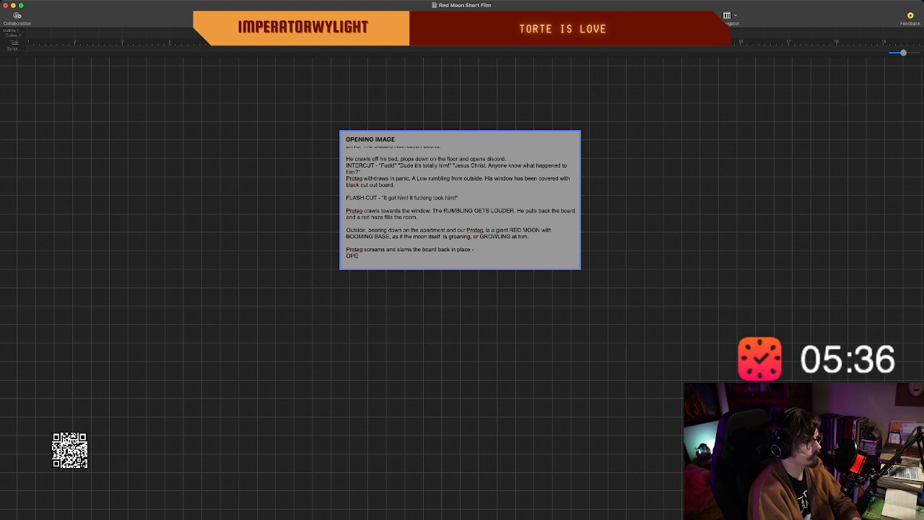
{"action": "type", "text": "NING TITLE"}
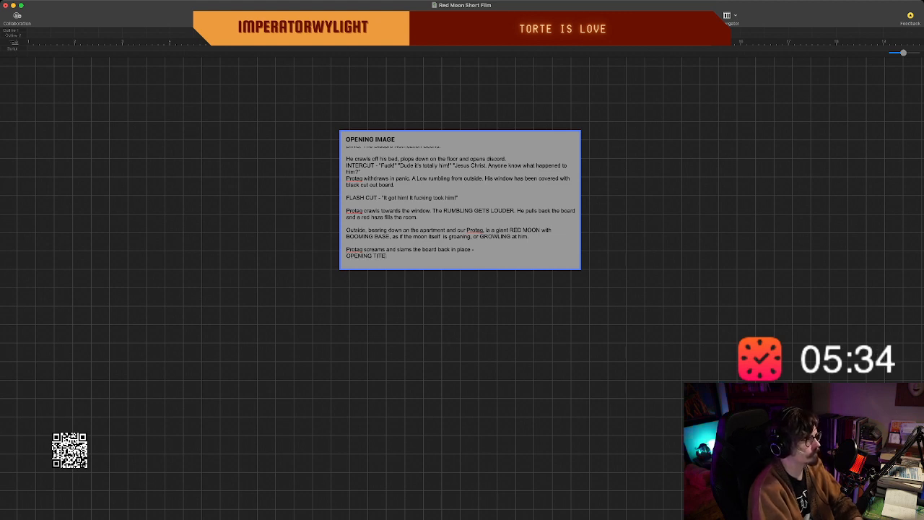
{"action": "type", "text": ":"}
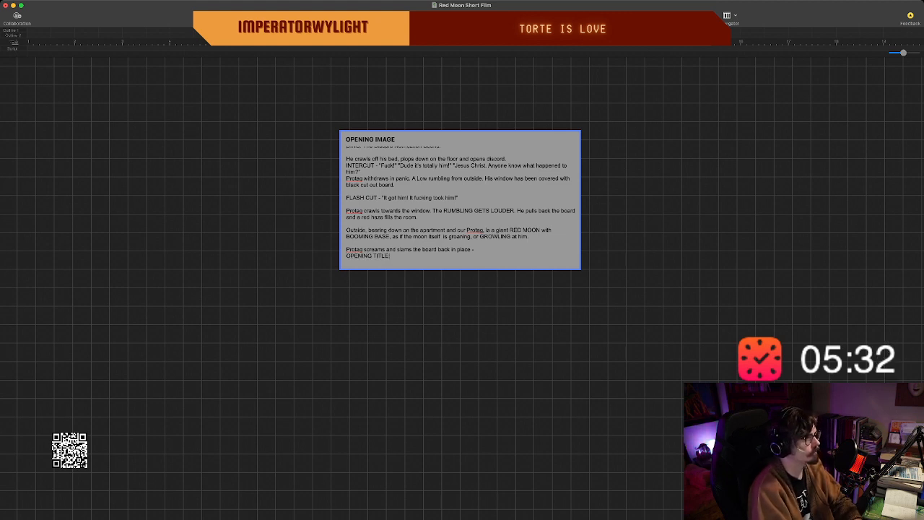
{"action": "key", "text": "Escape"}
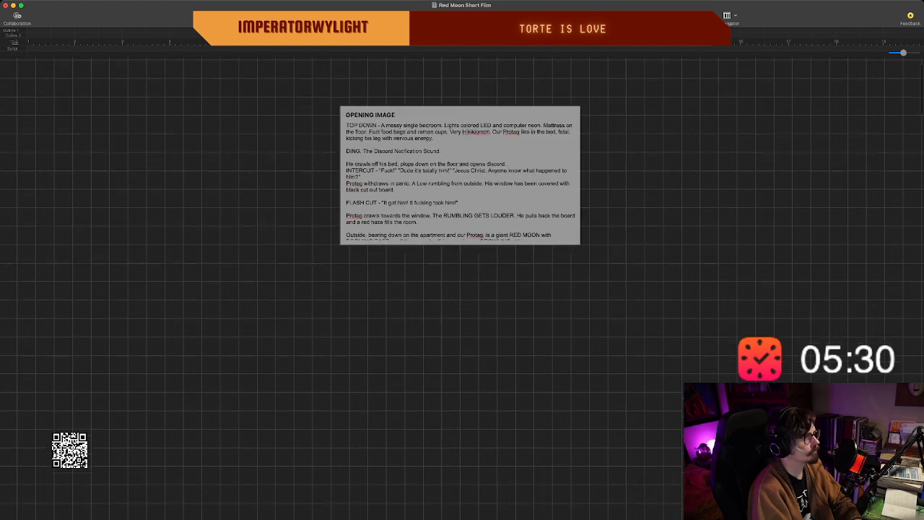
Make the opening image card taller so that its whole text fits inside.
{"action": "left_click_drag", "start_coordinate": [460, 228], "coordinate": [460, 265]}
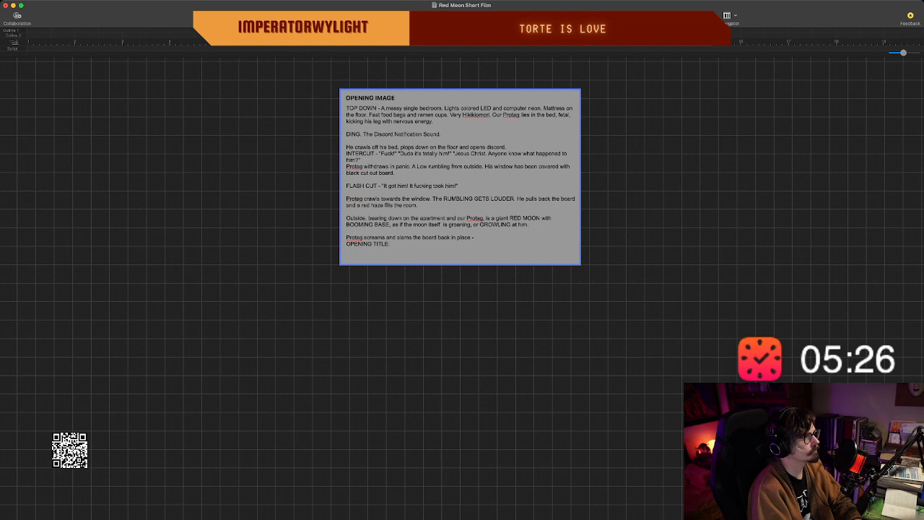
{"action": "double_click", "coordinate": [477, 134]}
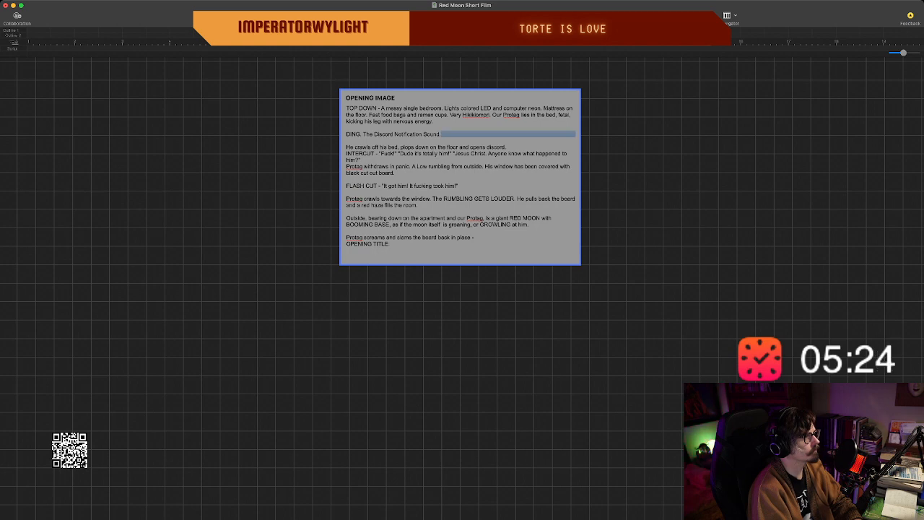
{"action": "left_click", "coordinate": [462, 325]}
Move the opening image card to the upper-left area of the beat board and deselect it.
{"action": "scroll", "coordinate": [462, 289], "scroll_direction": "up", "scroll_amount": 3}
{"action": "scroll", "coordinate": [462, 289], "scroll_direction": "right", "scroll_amount": 2}
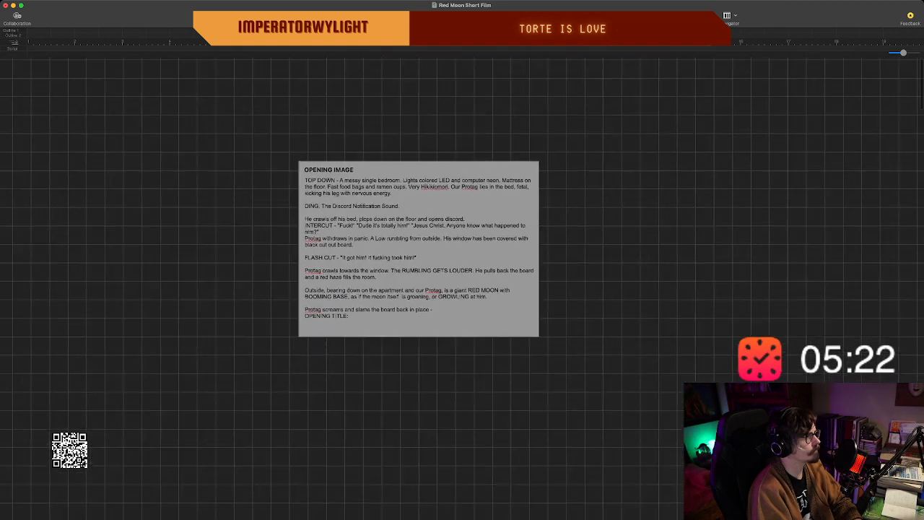
{"action": "left_click_drag", "start_coordinate": [419, 249], "coordinate": [234, 203]}
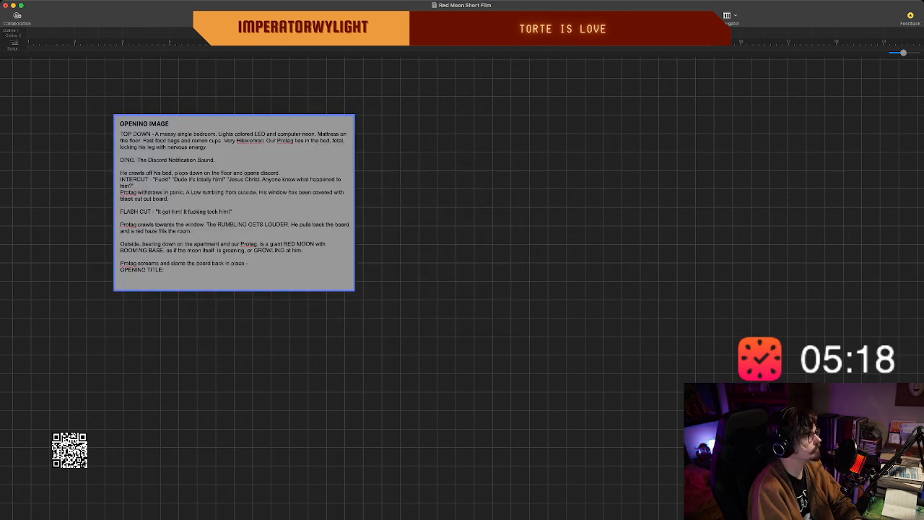
{"action": "key", "text": "Escape"}
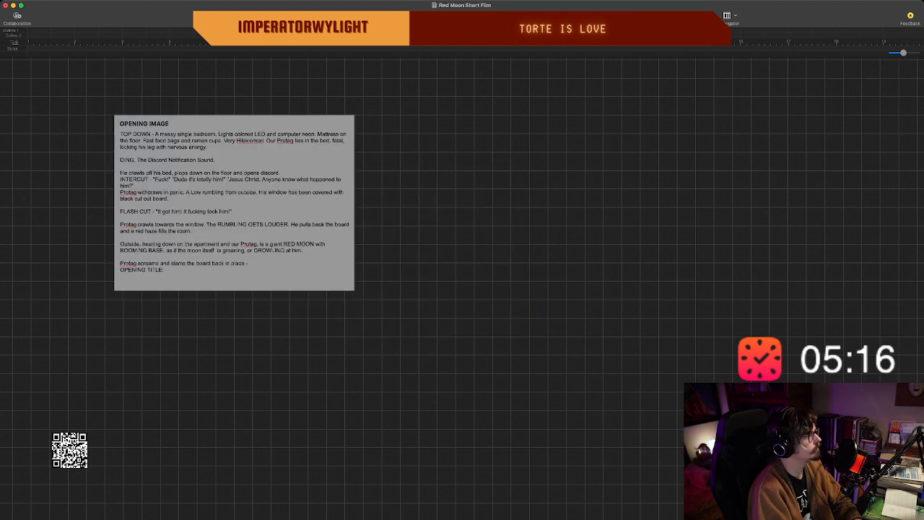
{"action": "left_click", "coordinate": [234, 203]}
{"action": "left_click_drag", "start_coordinate": [234, 203], "coordinate": [161, 176]}
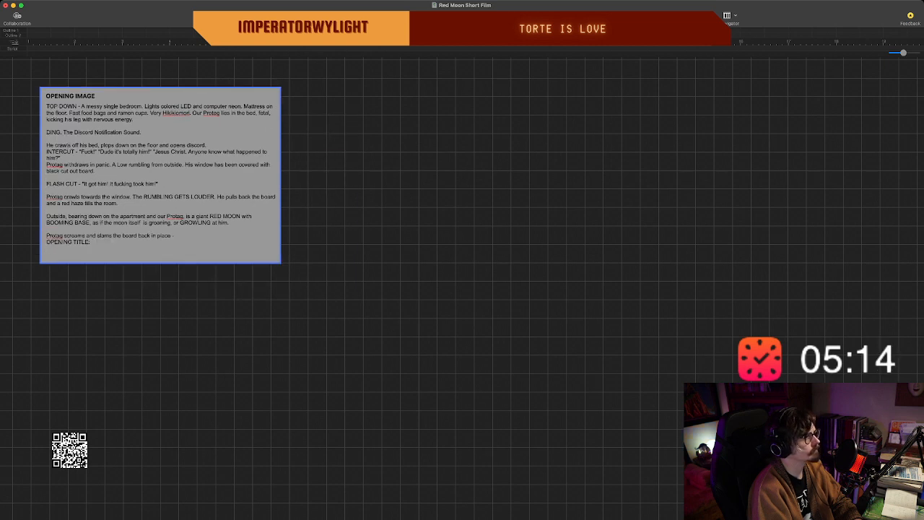
{"action": "left_click", "coordinate": [375, 217]}
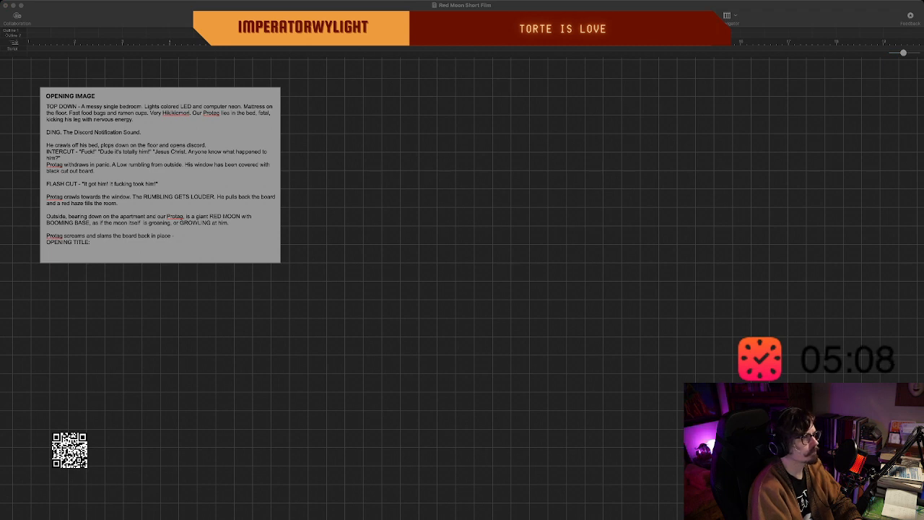
Add a beat titled "INTRODUCTION (EXPOSITION)" to the right of the opening image card, and enlarge it in height and width.
{"action": "key", "text": "super+Tab"}
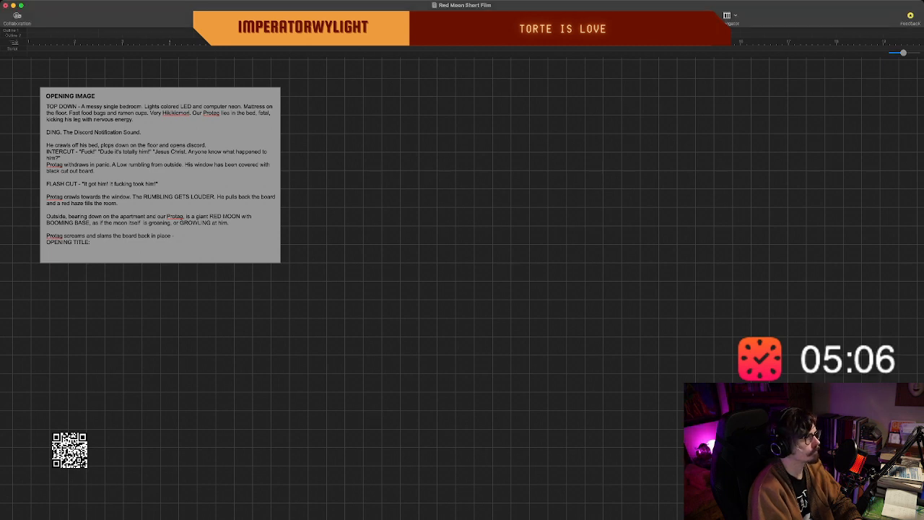
{"action": "double_click", "coordinate": [501, 220]}
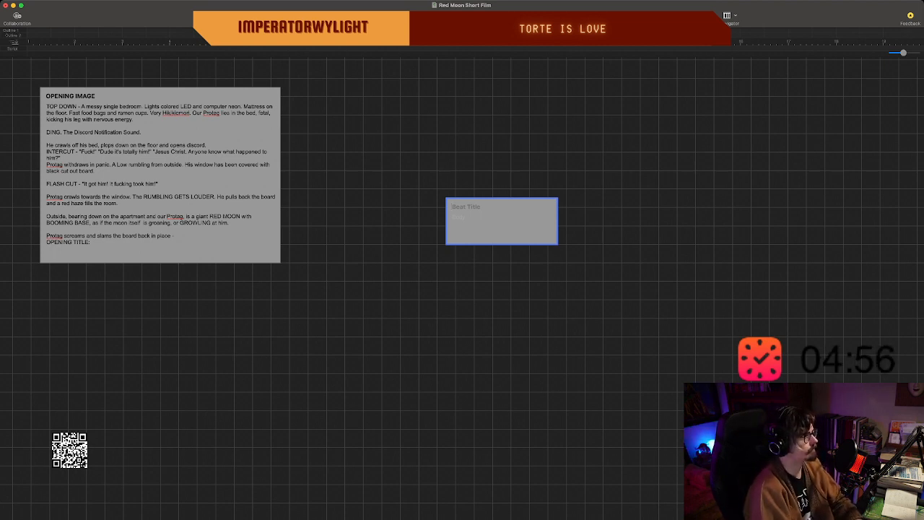
{"action": "type", "text": "IN"}
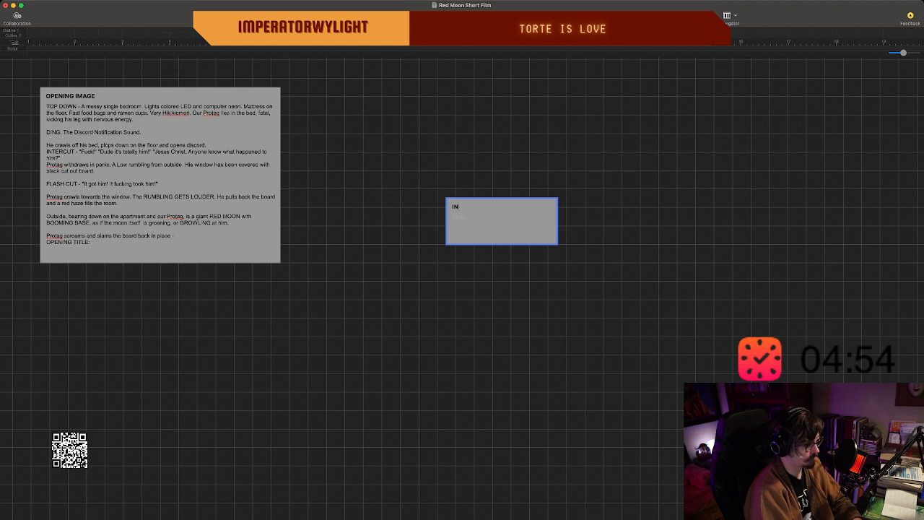
{"action": "type", "text": "TRODUCTION"}
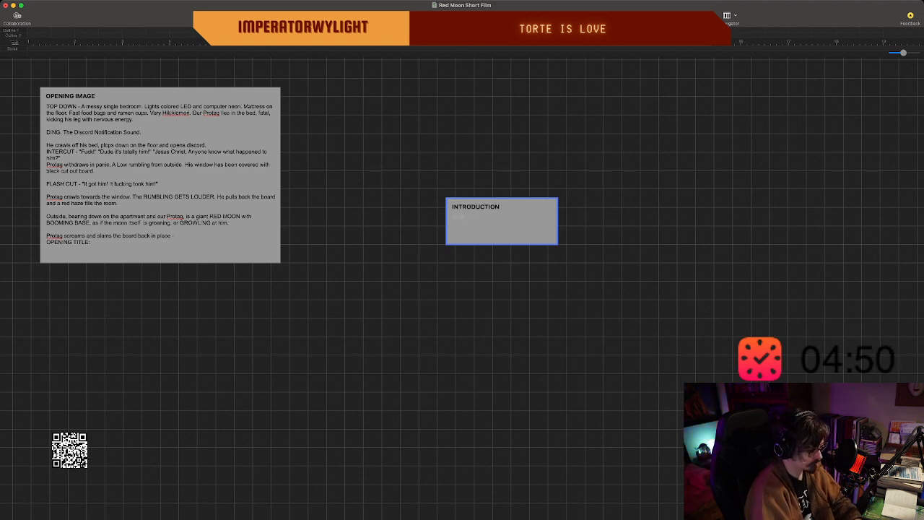
{"action": "type", "text": " (EXPOS"}
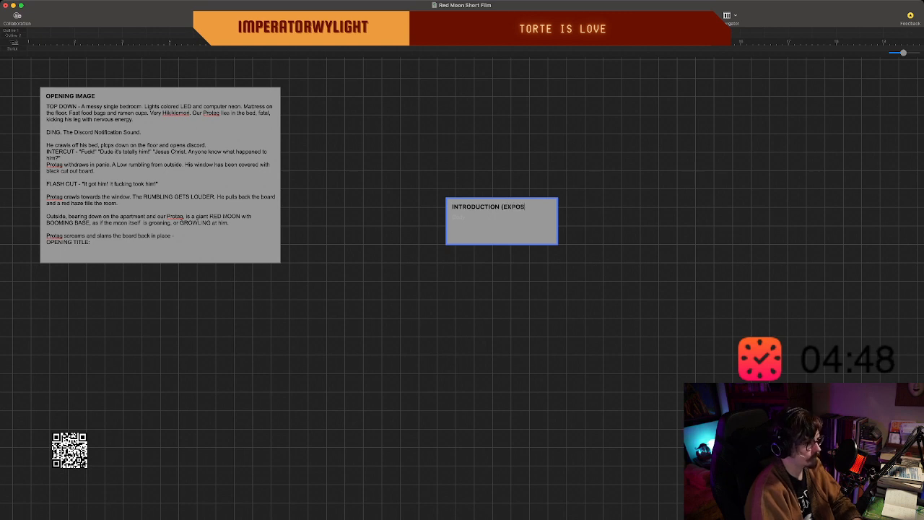
{"action": "type", "text": "ITION"}
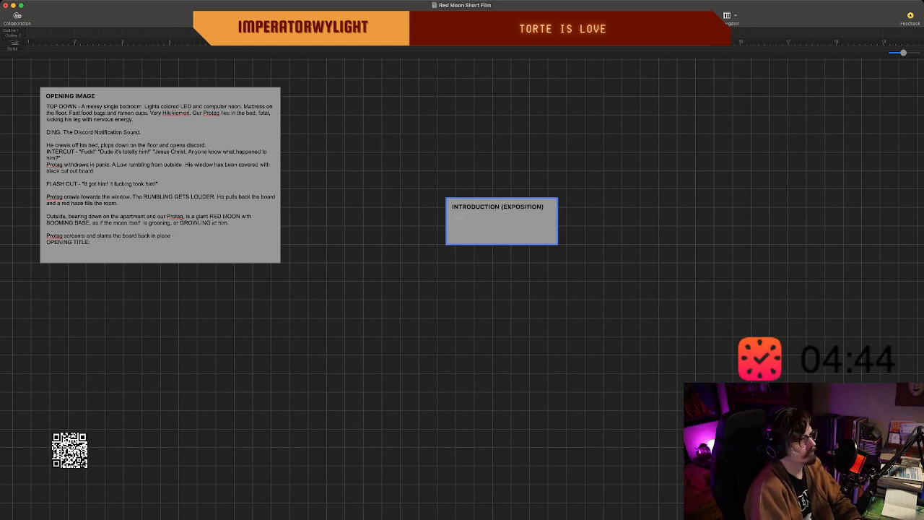
{"action": "left_click_drag", "start_coordinate": [507, 245], "coordinate": [507, 291]}
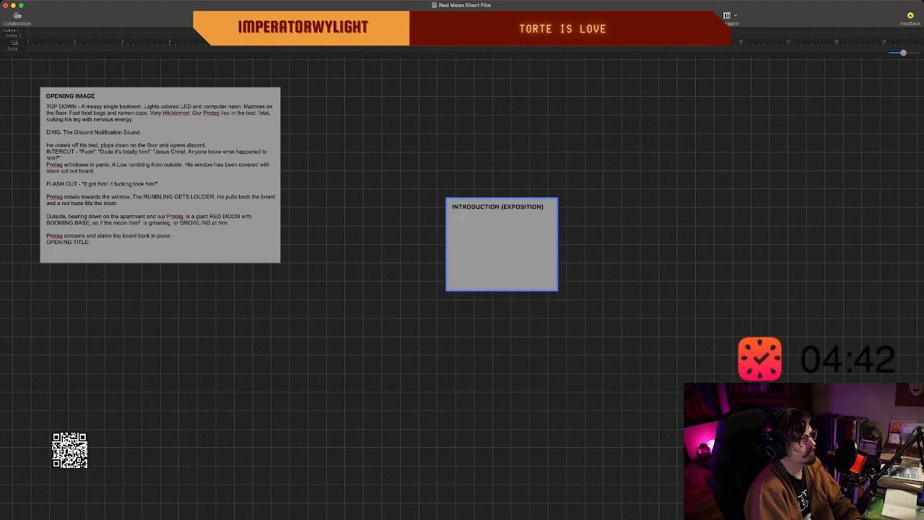
{"action": "left_click_drag", "start_coordinate": [557, 244], "coordinate": [632, 244]}
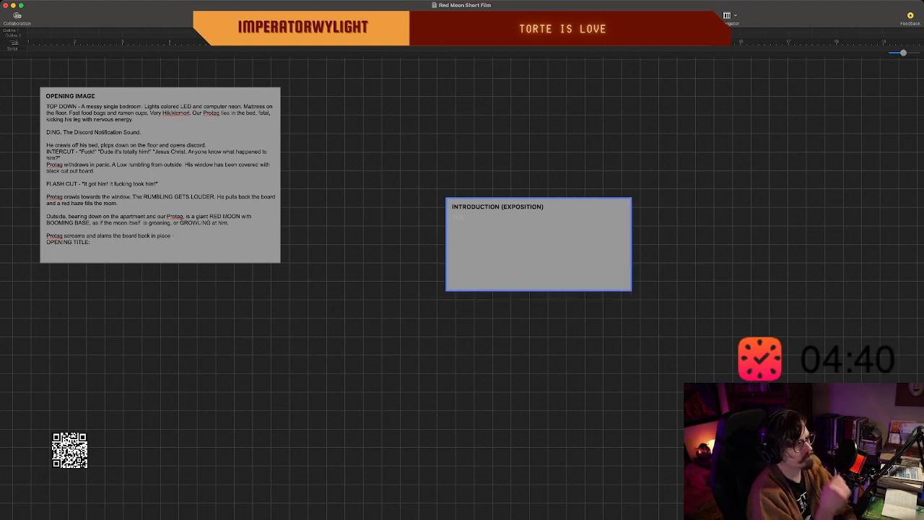
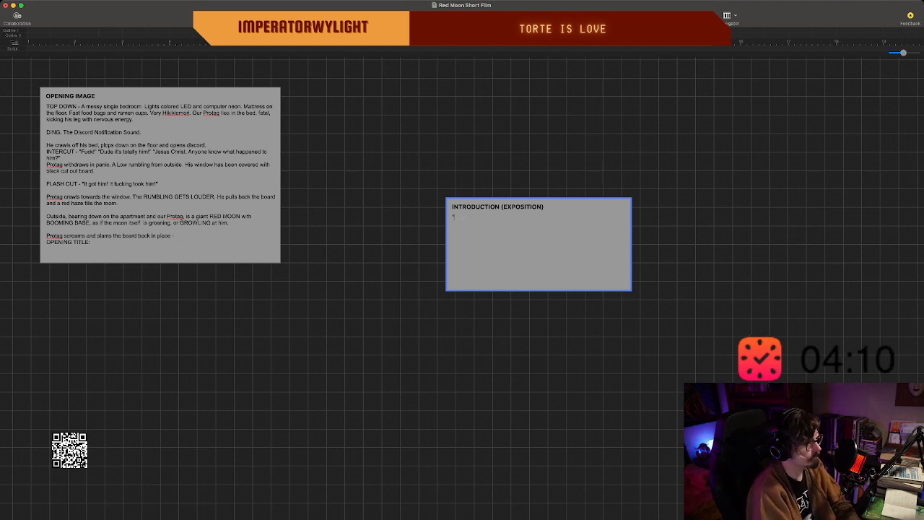
Begin the introduction beat's text, after the opening quotation mark, with the sentence "It all started after lock down.".
{"action": "type", "text": "I"}
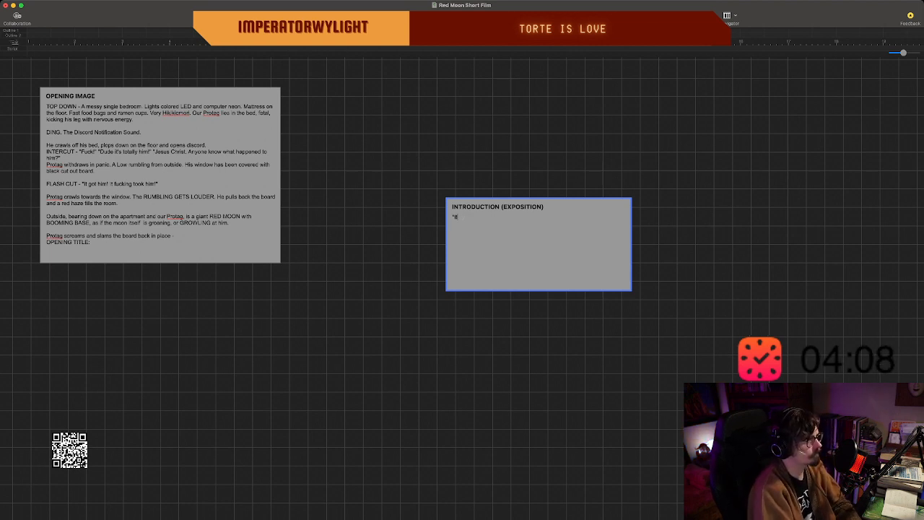
{"action": "type", "text": "t a"}
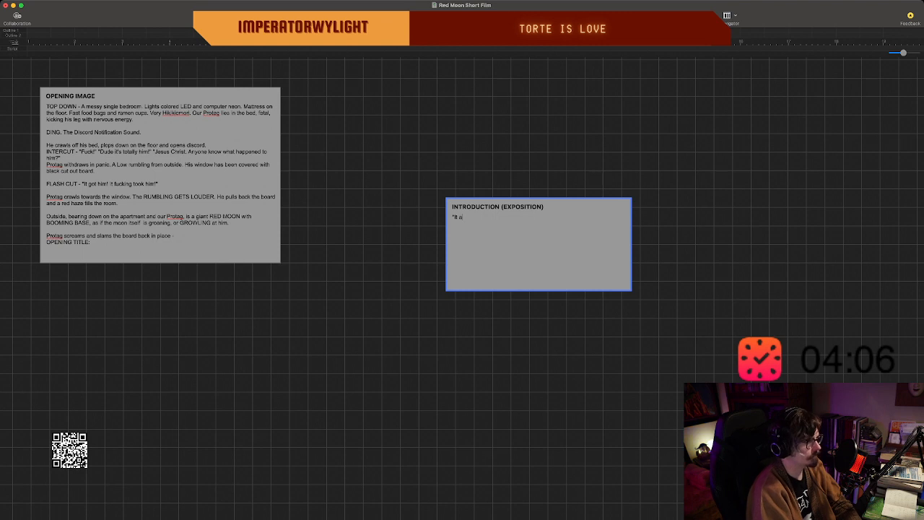
{"action": "type", "text": "ll s"}
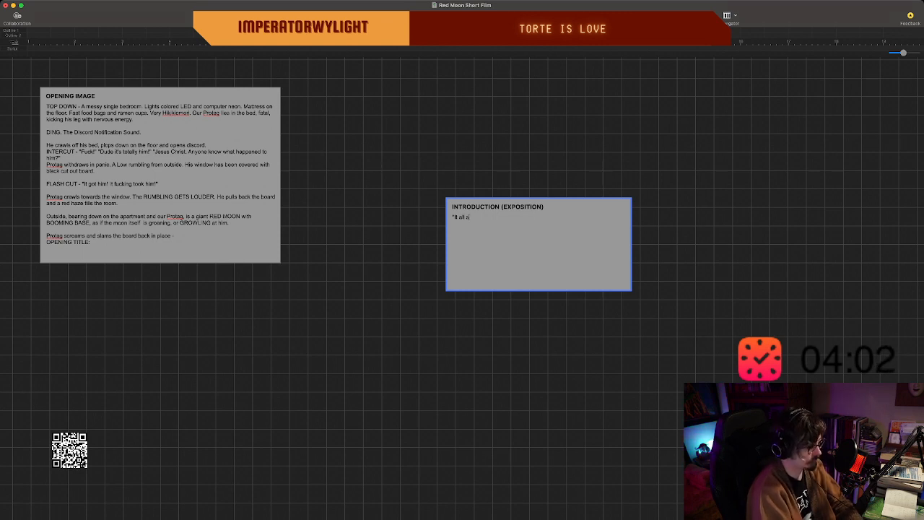
{"action": "type", "text": "tarted after lo"}
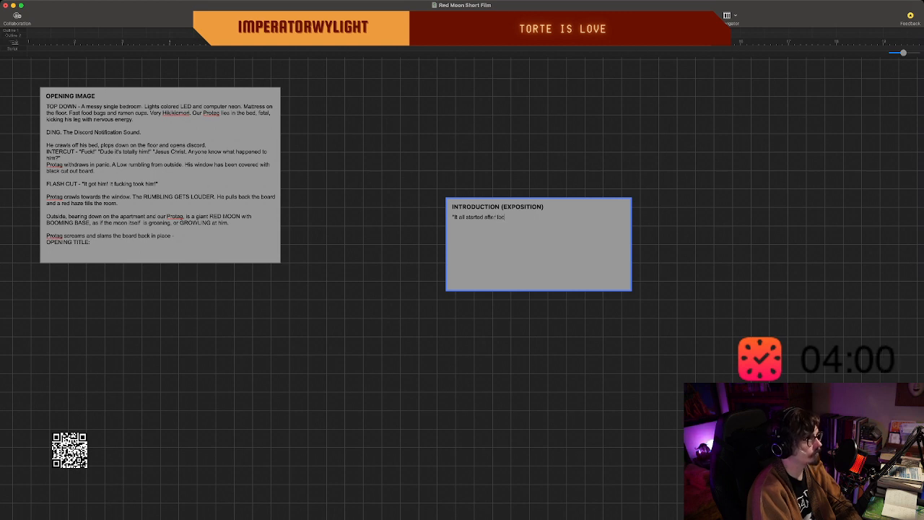
{"action": "type", "text": "ck down."}
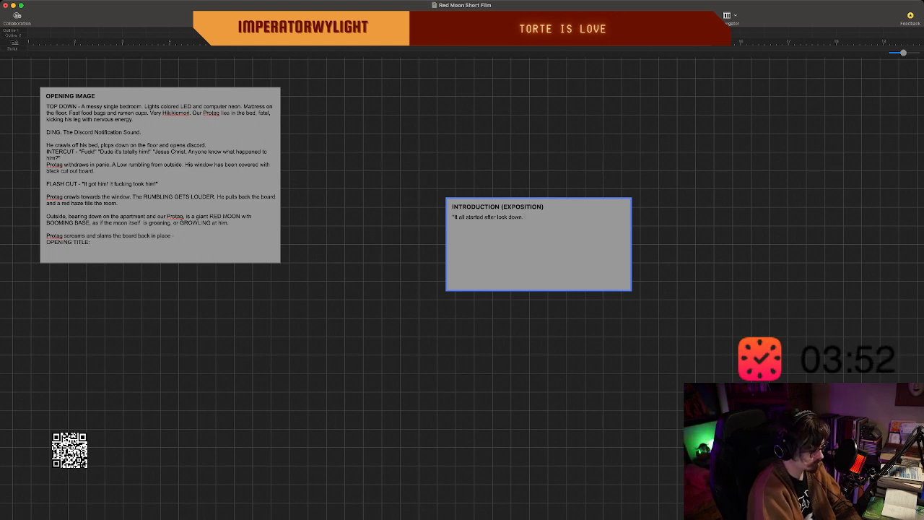
Continue the introduction beat's narration with "That's when it hit. Once things we're opening up again.".
{"action": "type", "text": "That's when"}
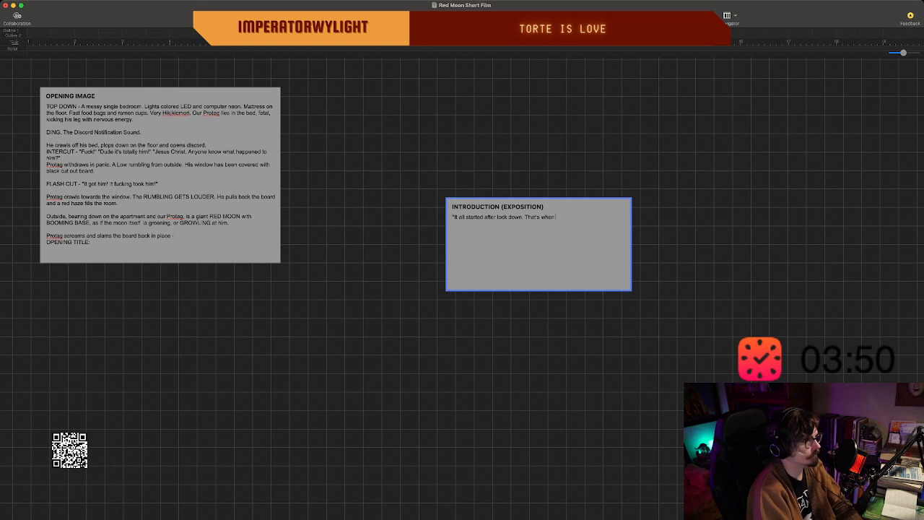
{"action": "type", "text": " it hi"}
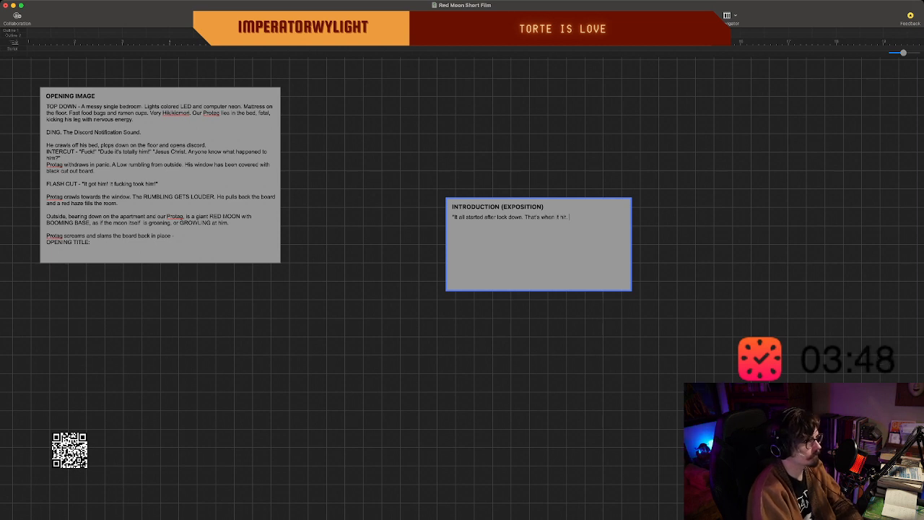
{"action": "type", "text": "t. Once"}
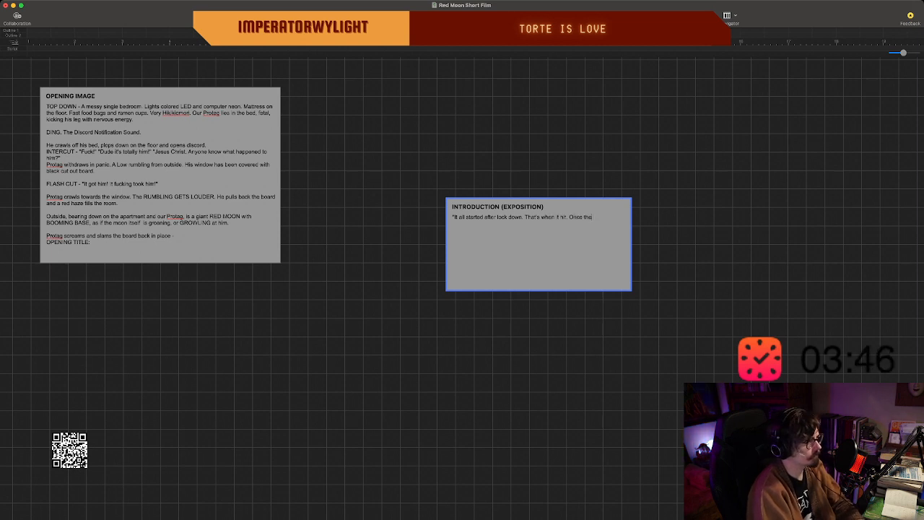
{"action": "type", "text": " things w"}
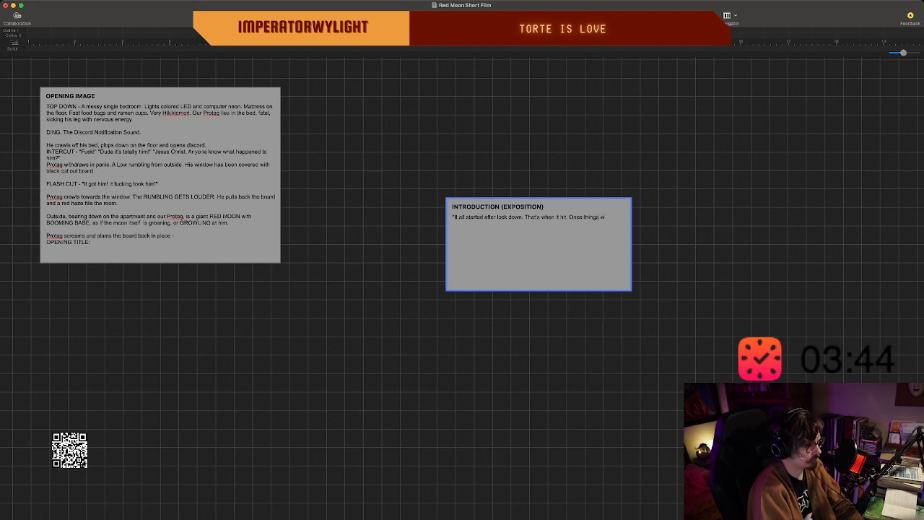
{"action": "type", "text": "e"}
{"action": "type", "text": "'re ope"}
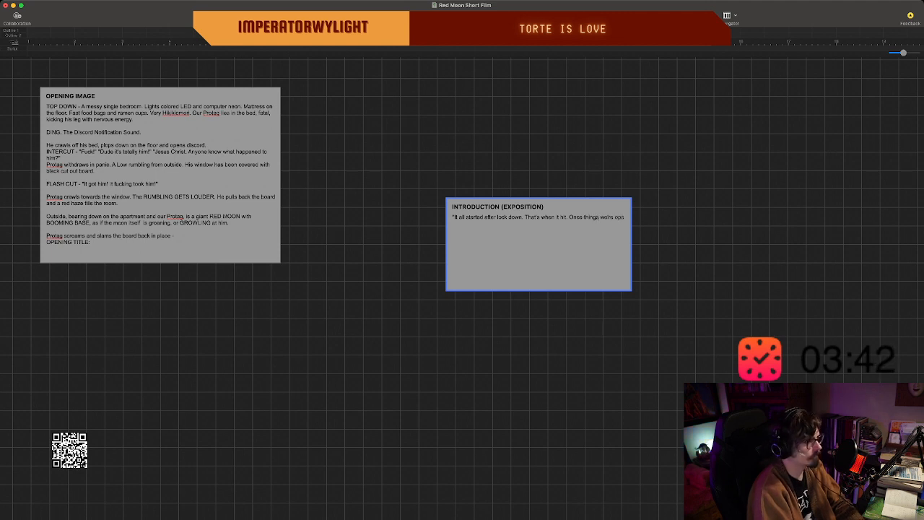
{"action": "type", "text": "ning up a"}
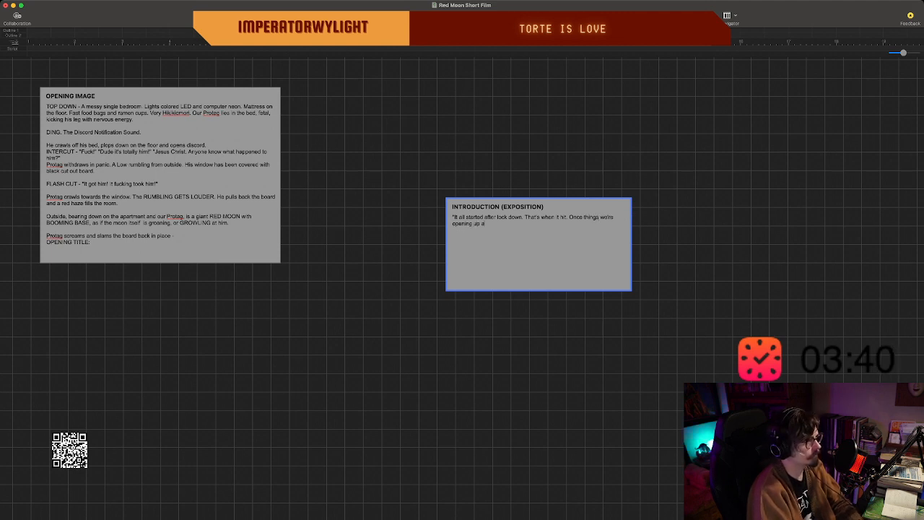
{"action": "type", "text": "gain. "}
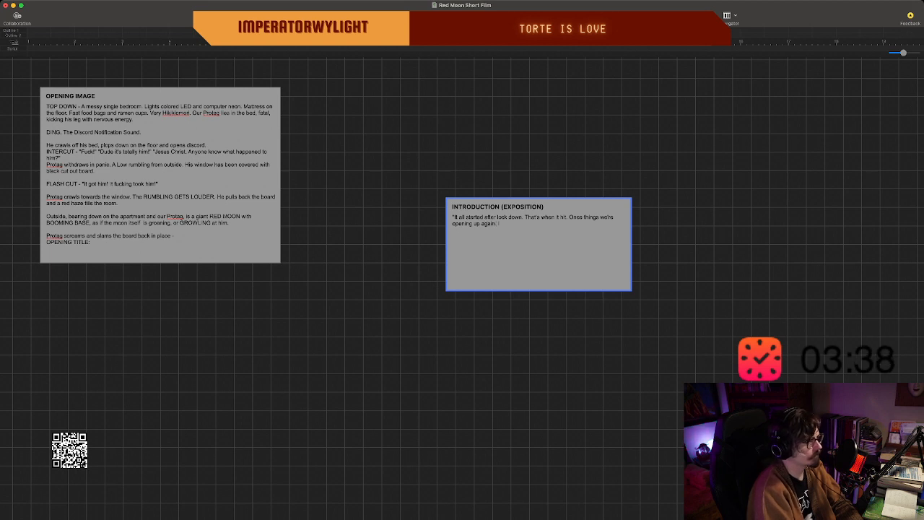
{"action": "type", "text": "You could finally"}
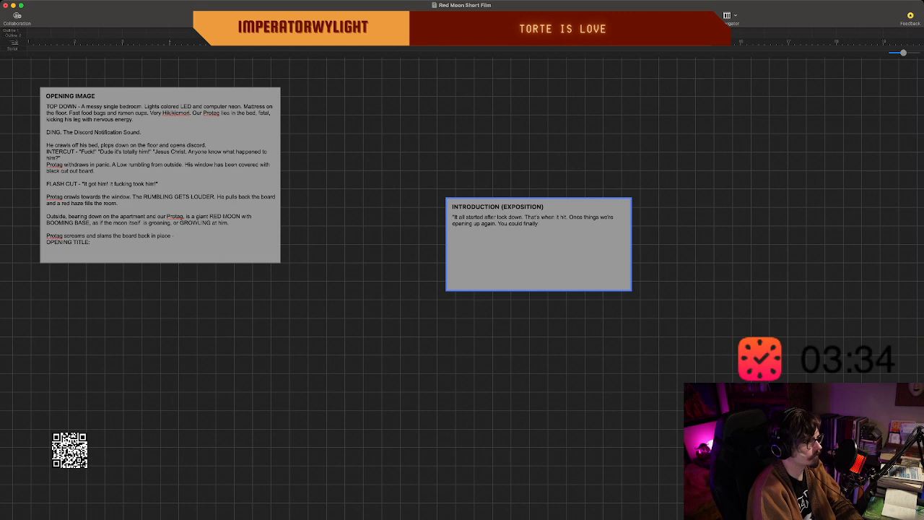
{"action": "type", "text": " go out and see tyo"}
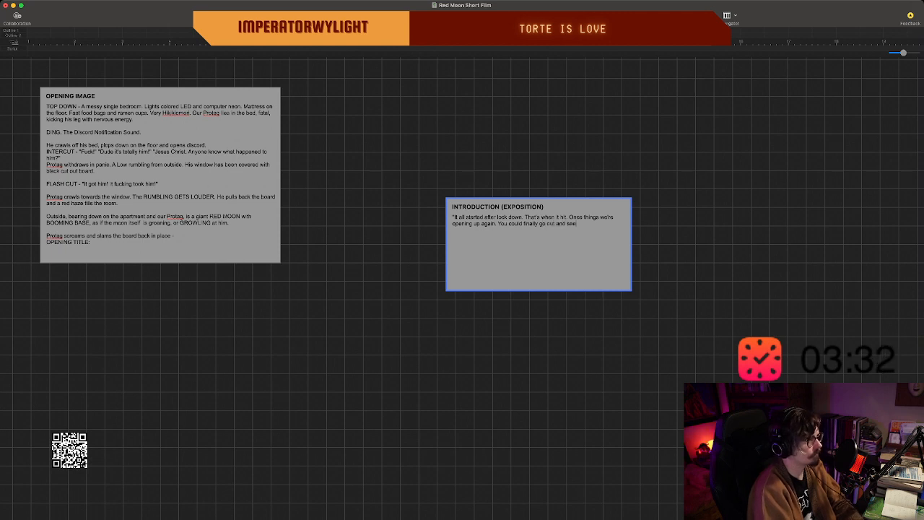
Add the sentence "You could finally go out and see your friends." to the introduction beat's narration.
{"action": "key", "text": "BackSpace"}
{"action": "key", "text": "BackSpace"}
{"action": "key", "text": "BackSpace"}
{"action": "key", "text": "BackSpace"}
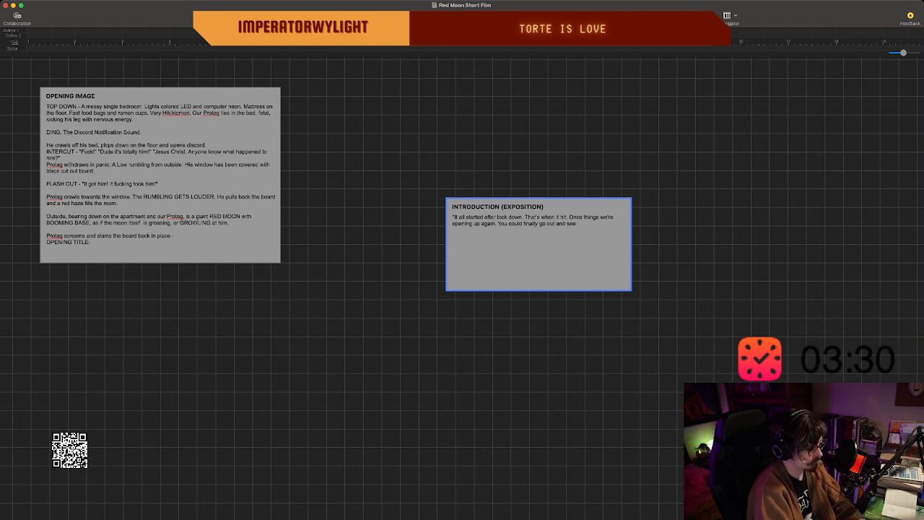
{"action": "type", "text": "your friend"}
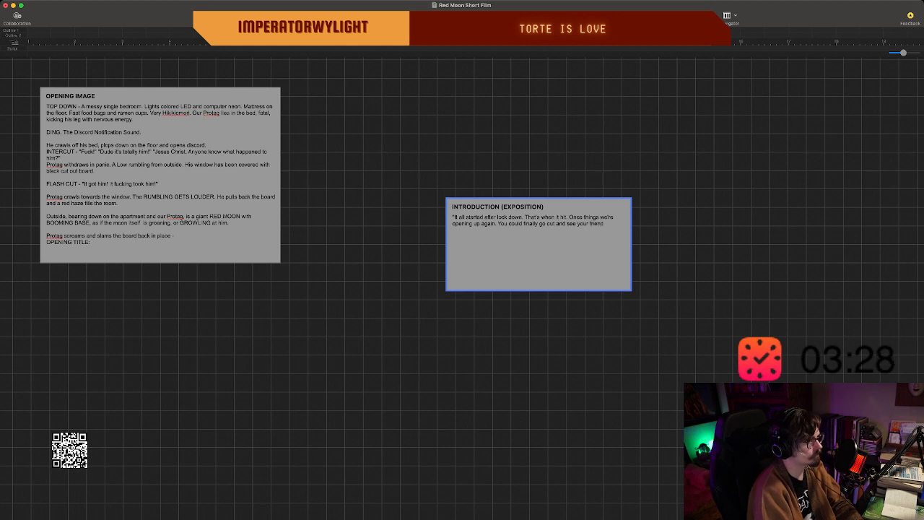
{"action": "type", "text": "s. That"}
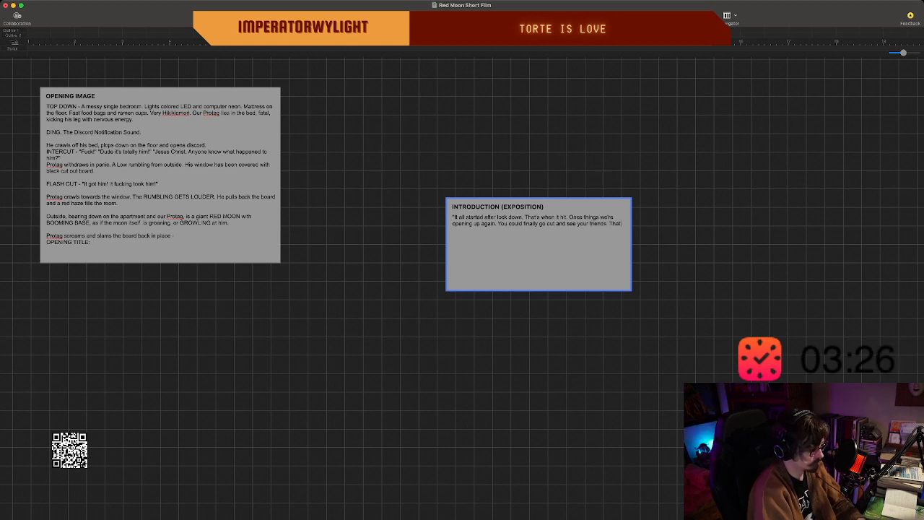
{"action": "type", "text": "'s when the Moon"}
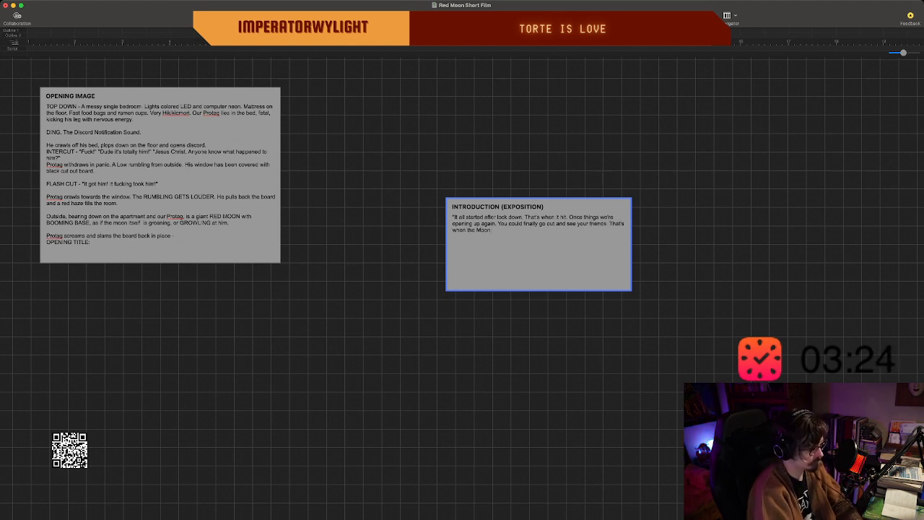
{"action": "type", "text": " Turned"}
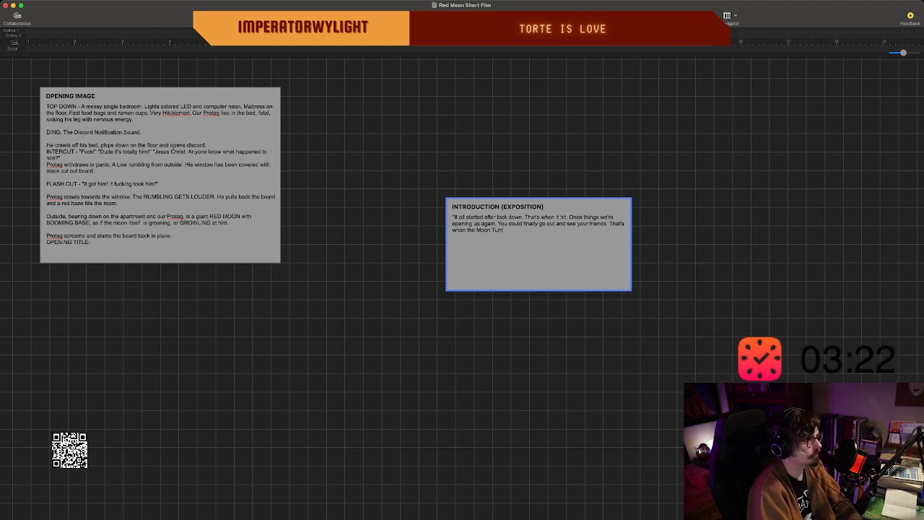
Add the sentence "That's when the Moon turned red." to the introduction beat, with "turned" in lower case.
{"action": "key", "text": "BackSpace"}
{"action": "key", "text": "BackSpace"}
{"action": "key", "text": "BackSpace"}
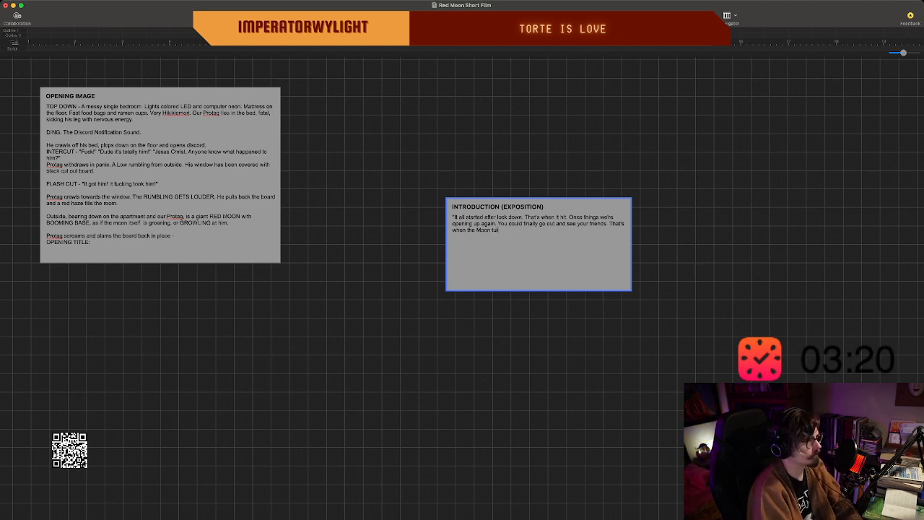
{"action": "type", "text": "rned"}
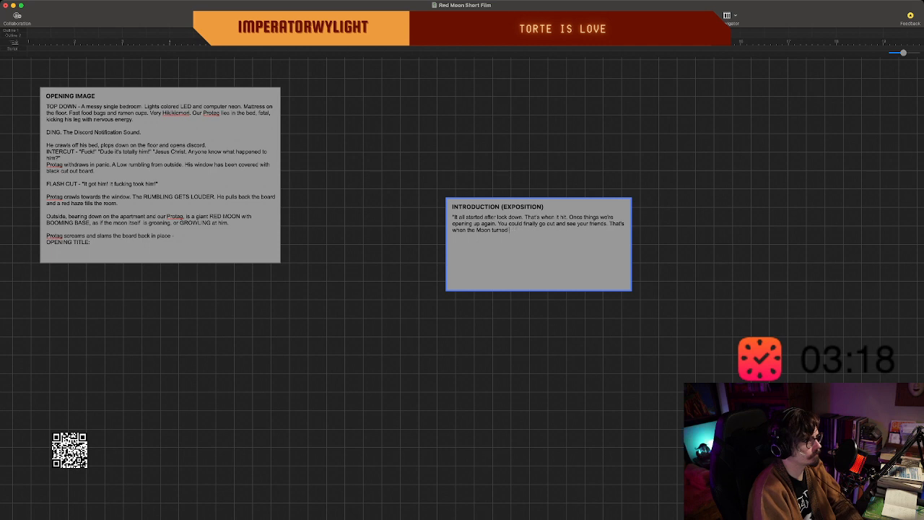
{"action": "type", "text": " red. THat"}
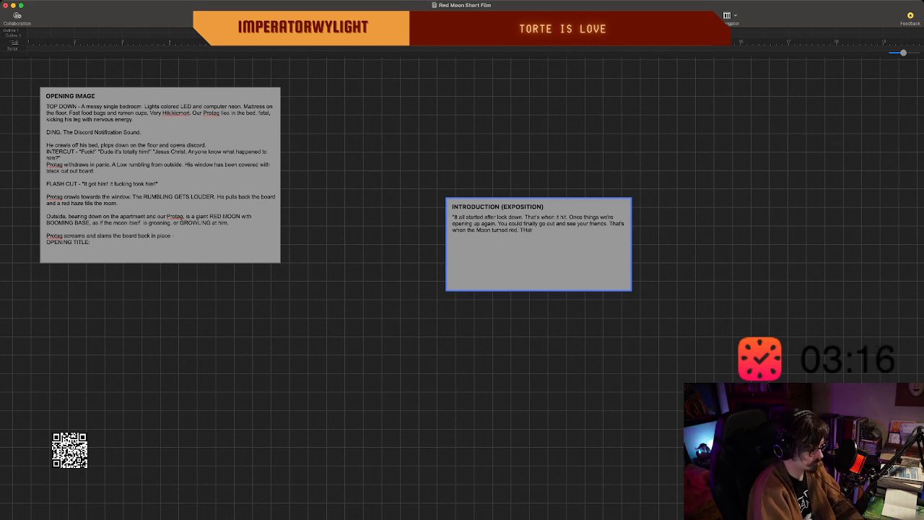
Follow the red moon sentence in the introduction beat with "That's when I started to hear it howling.".
{"action": "key", "text": "BackSpace"}
{"action": "type", "text": "hat"}
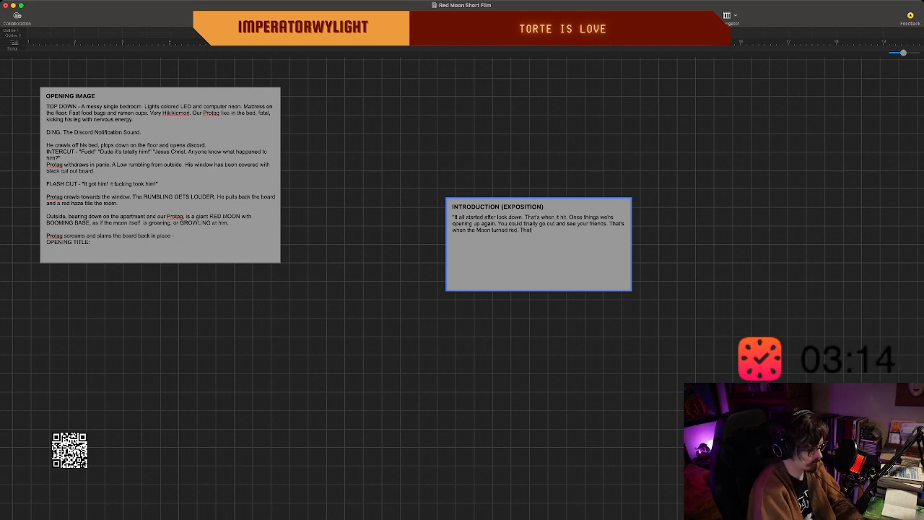
{"action": "type", "text": "'s when I"}
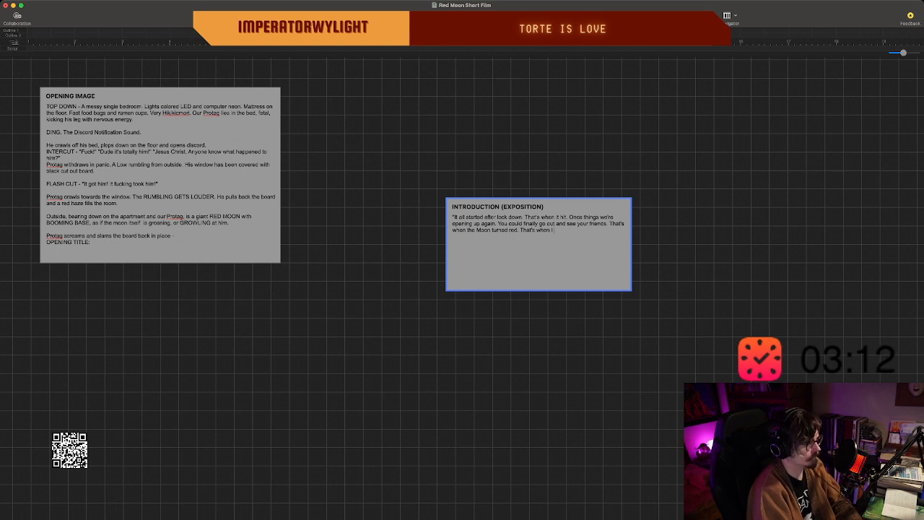
{"action": "type", "text": " started to"}
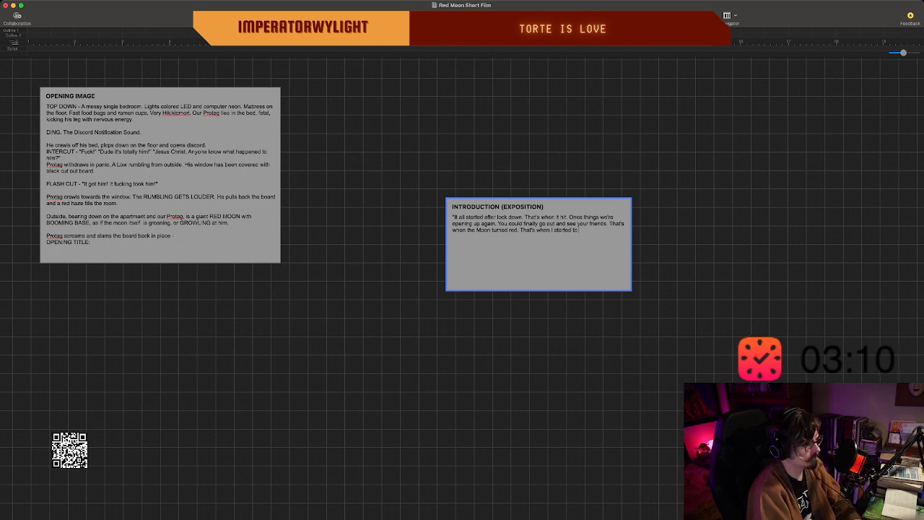
{"action": "type", "text": " has it"}
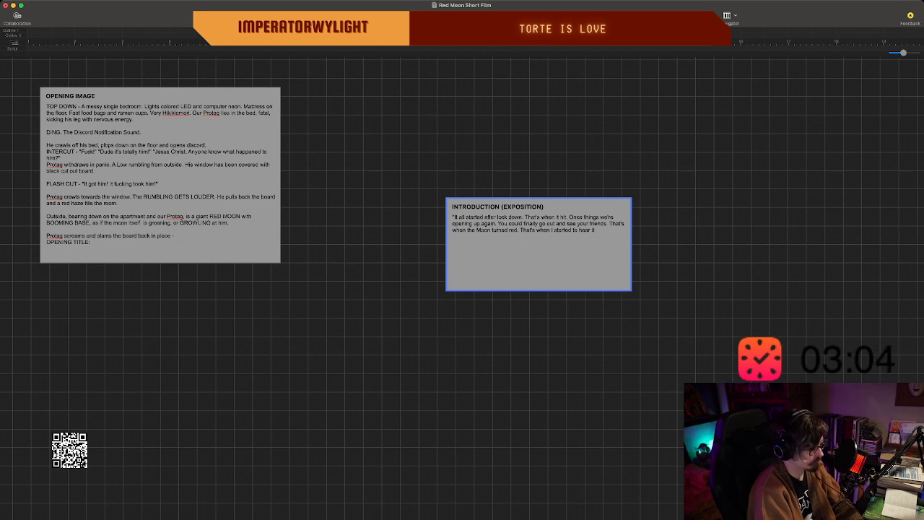
{"action": "type", "text": ". hi"}
{"action": "type", "text": "wl"}
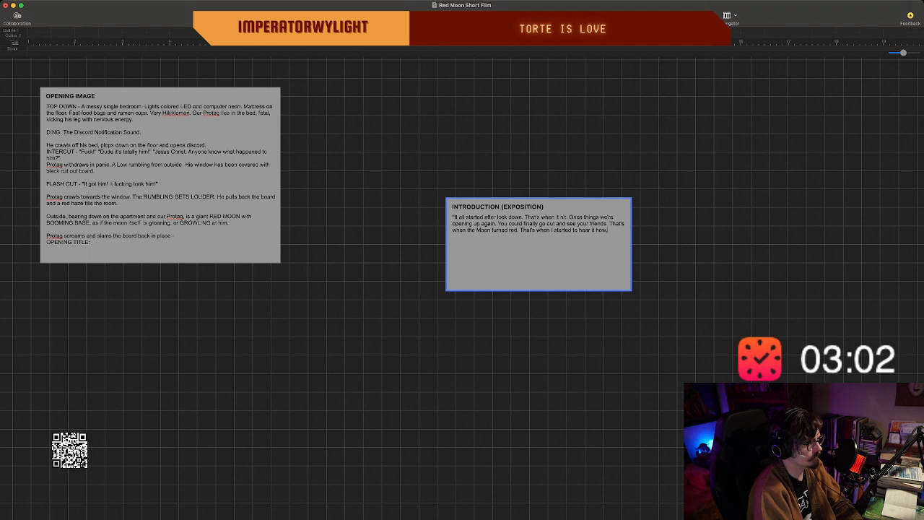
{"action": "key", "text": "BackSpace"}
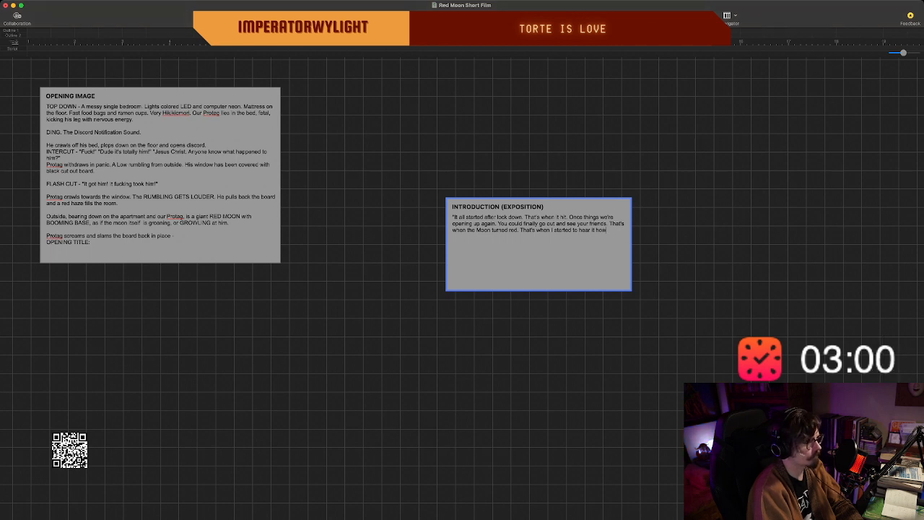
{"action": "type", "text": "ing."}
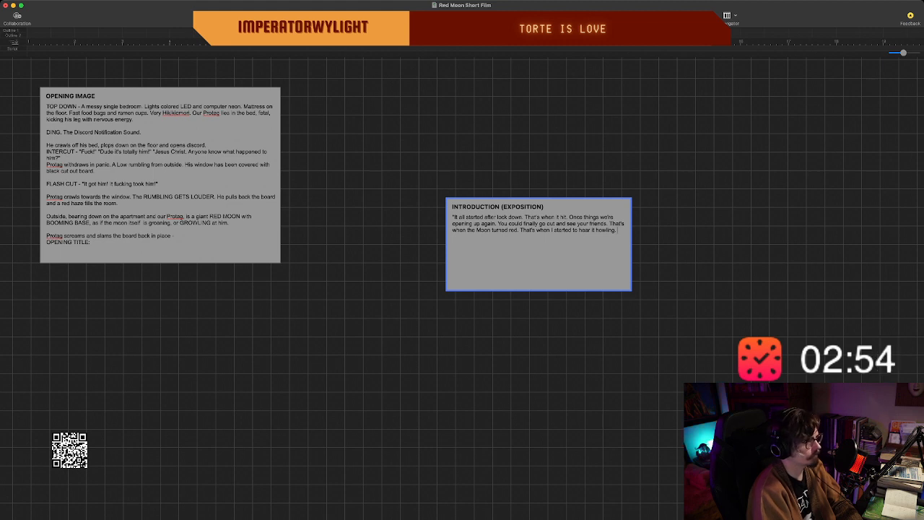
{"action": "type", "text": " B"}
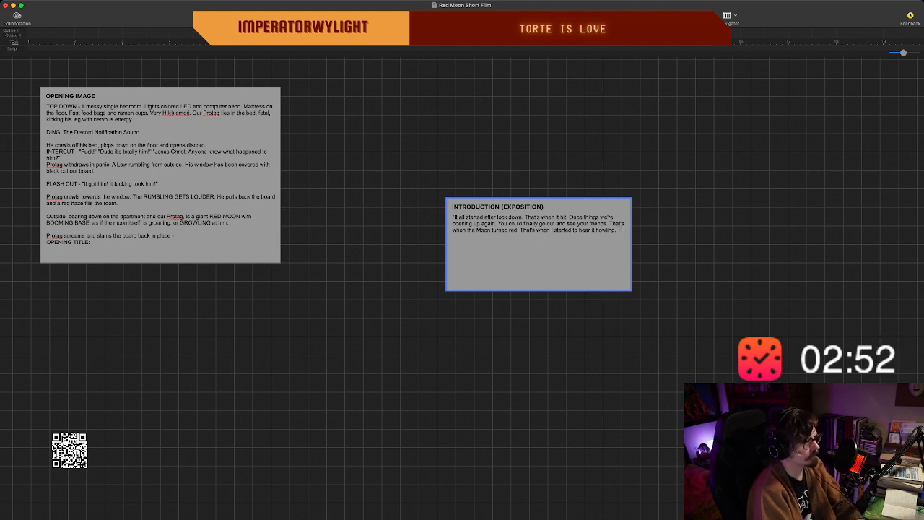
{"action": "type", "text": " But that wasn"}
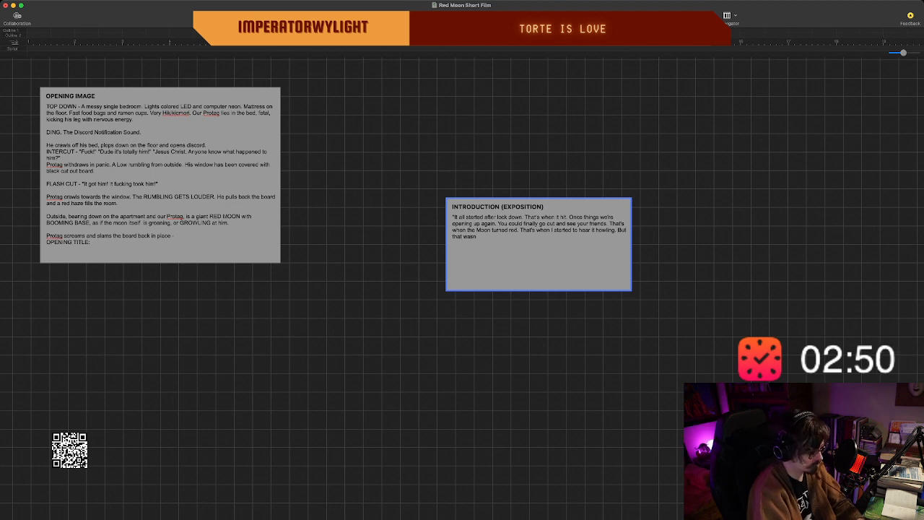
{"action": "type", "text": "'t the worst p"}
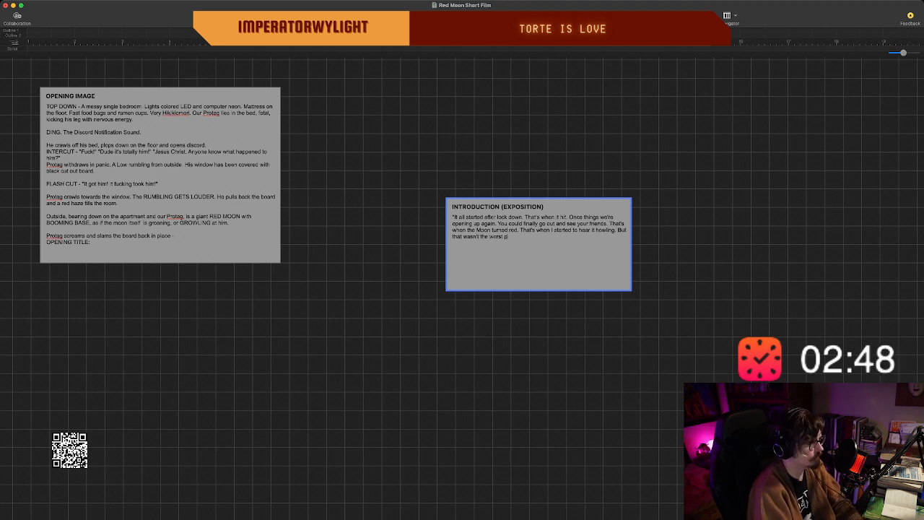
{"action": "type", "text": "art. Right"}
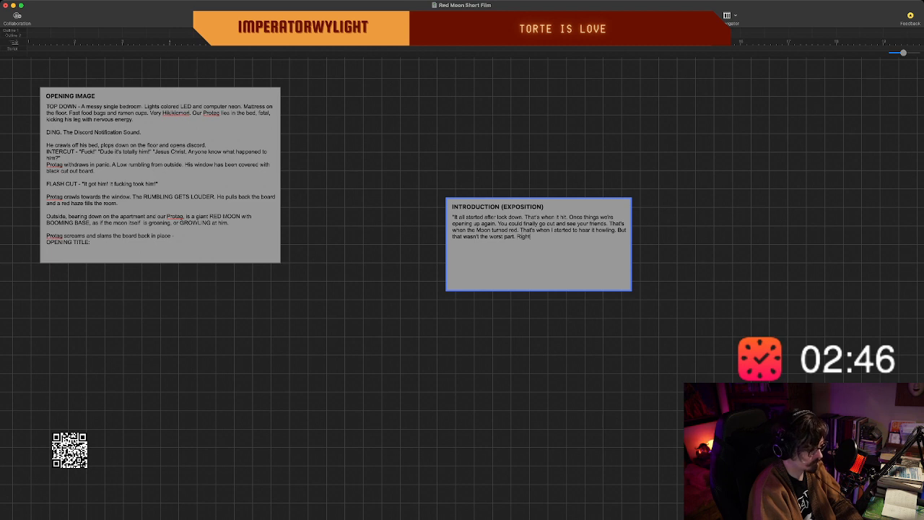
{"action": "type", "text": "? You"}
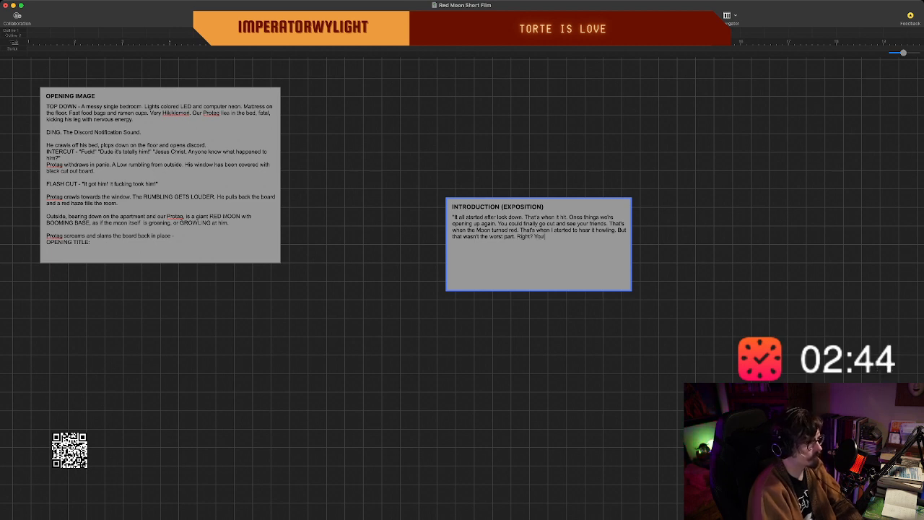
{"action": "type", "text": "'d think this gia"}
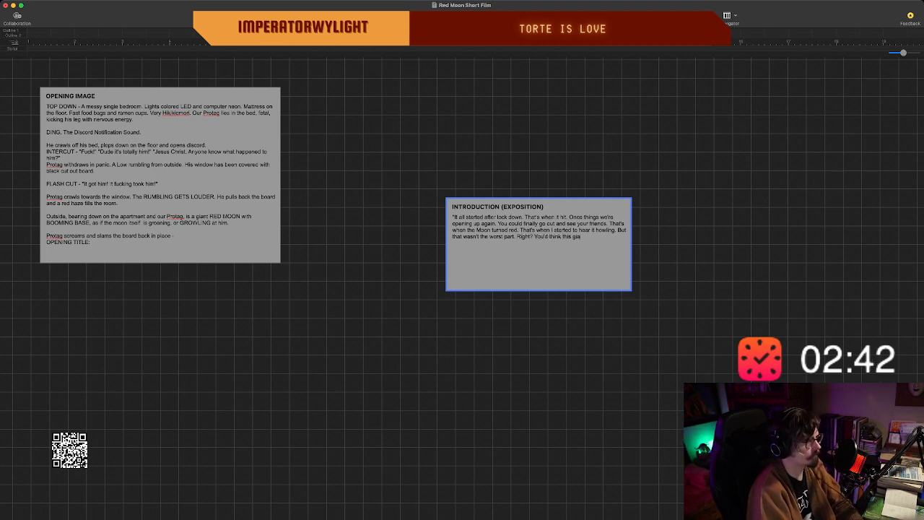
{"action": "type", "text": "nt fucki"}
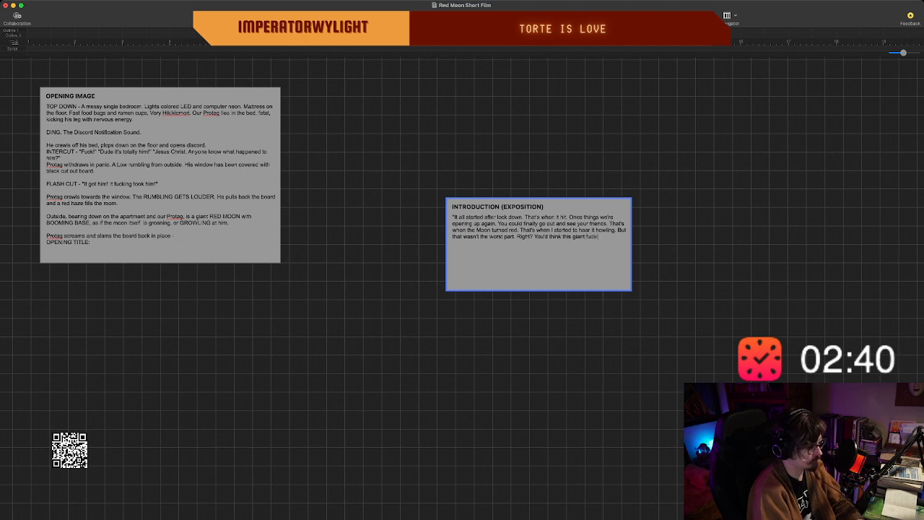
{"action": "type", "text": "ng red tita"}
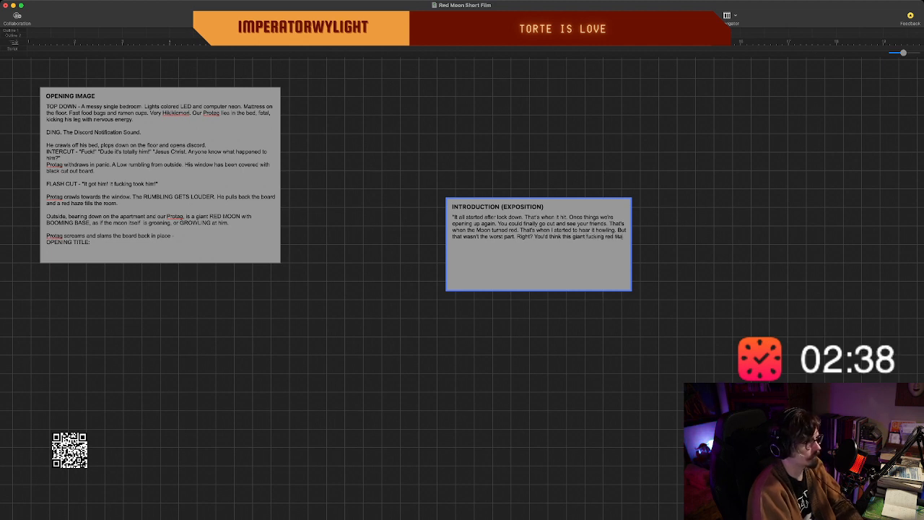
{"action": "type", "text": "n in the sky c"}
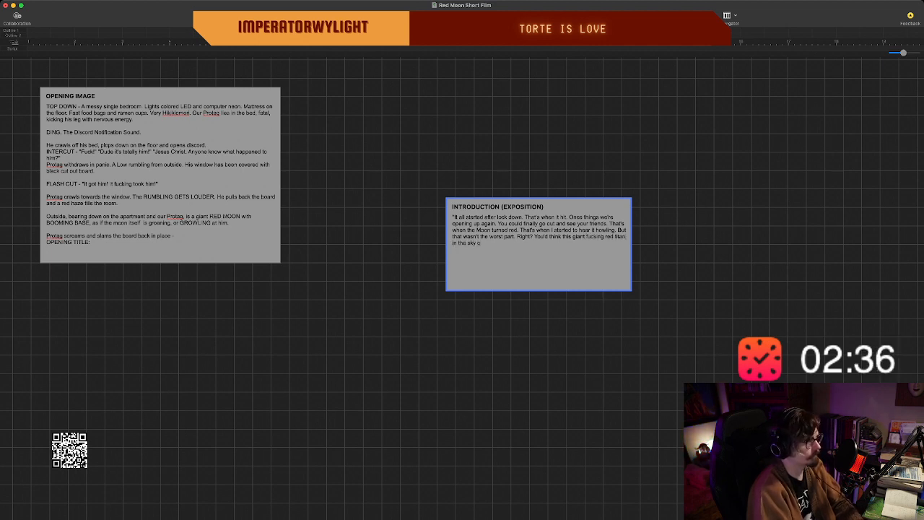
{"action": "type", "text": "alling"}
Complete the titan sentence with "trying to crush you would be the worst thing." and follow it with "Well it wasn't.".
{"action": "key", "text": "BackSpace"}
{"action": "key", "text": "BackSpace"}
{"action": "key", "text": "BackSpace"}
{"action": "key", "text": "BackSpace"}
{"action": "key", "text": "BackSpace"}
{"action": "key", "text": "BackSpace"}
{"action": "key", "text": "BackSpace"}
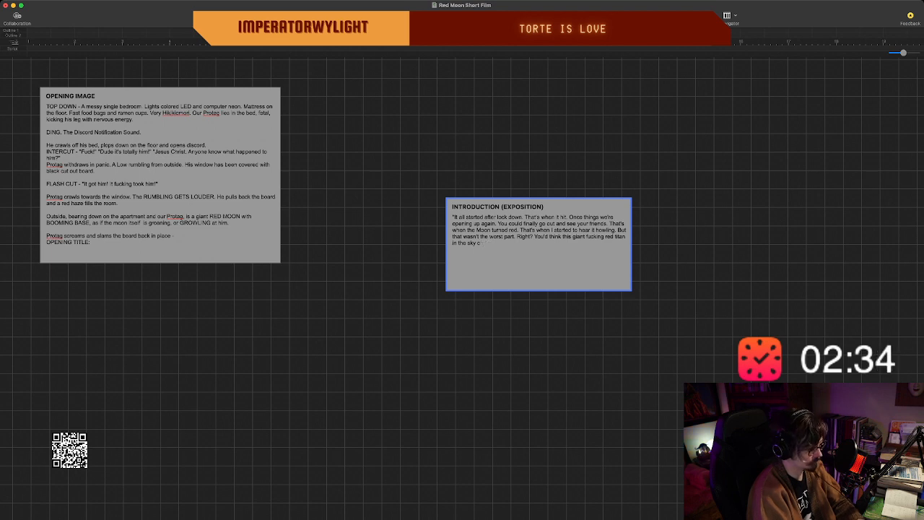
{"action": "type", "text": "trying to cru"}
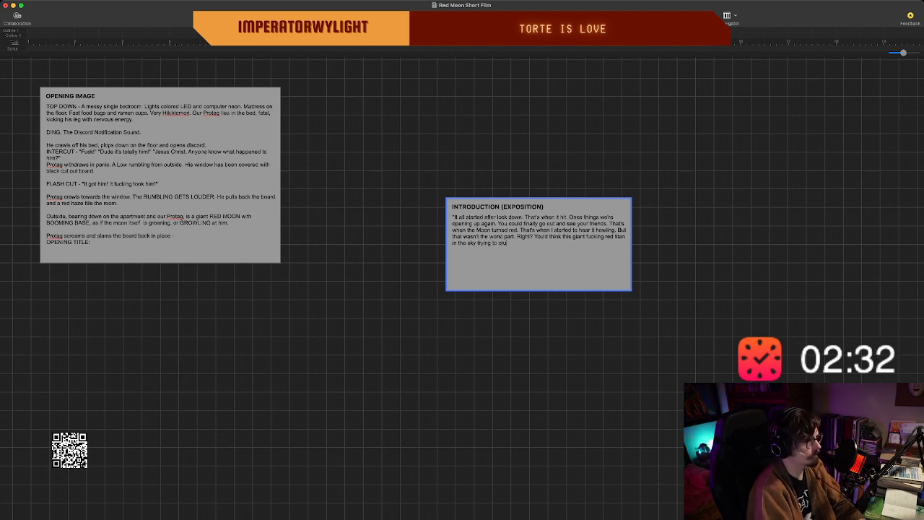
{"action": "type", "text": "sh you"}
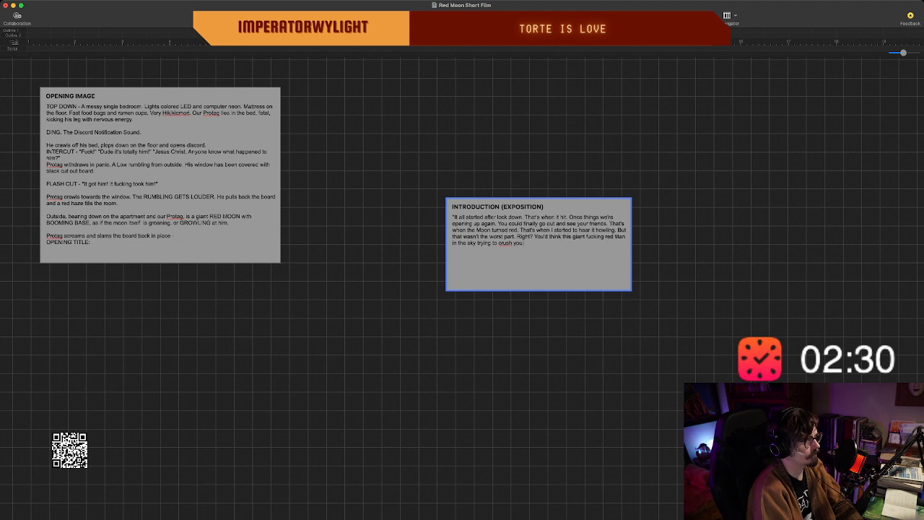
{"action": "type", "text": " would be the wor"}
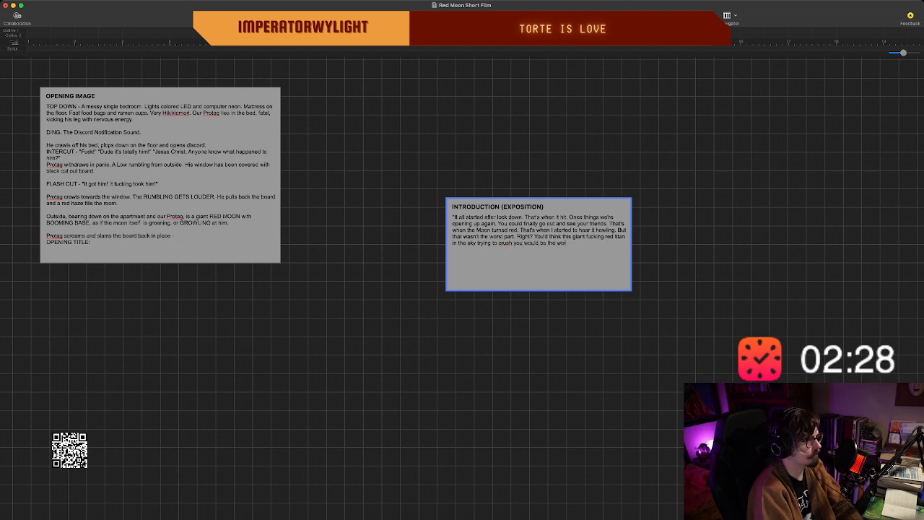
{"action": "type", "text": "st thing. We"}
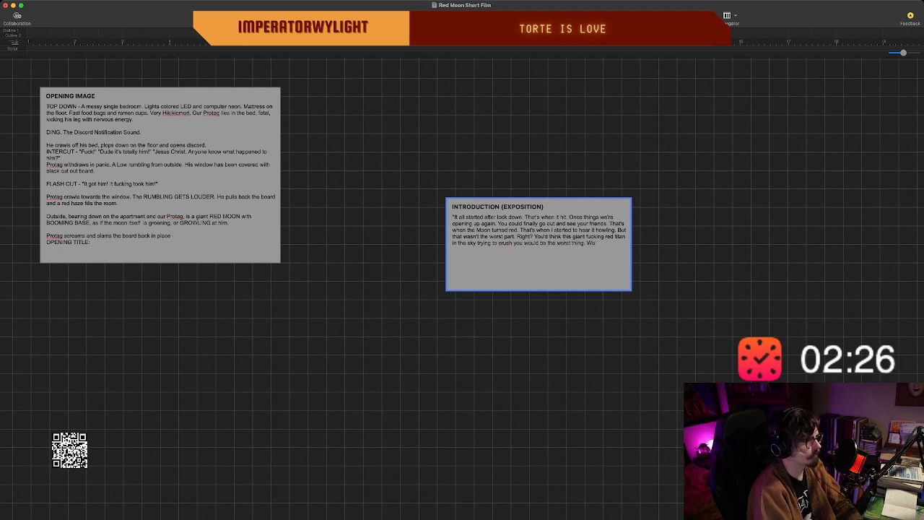
{"action": "type", "text": "ll it wasn't."}
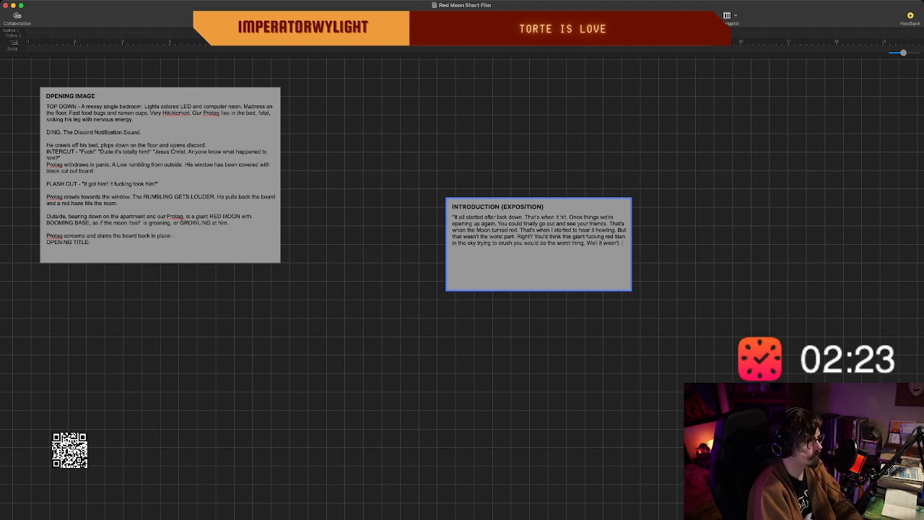
Begin another sentence in the introduction beat's narration with "The worst thing".
{"action": "key", "text": "Return"}
{"action": "type", "text": "The w"}
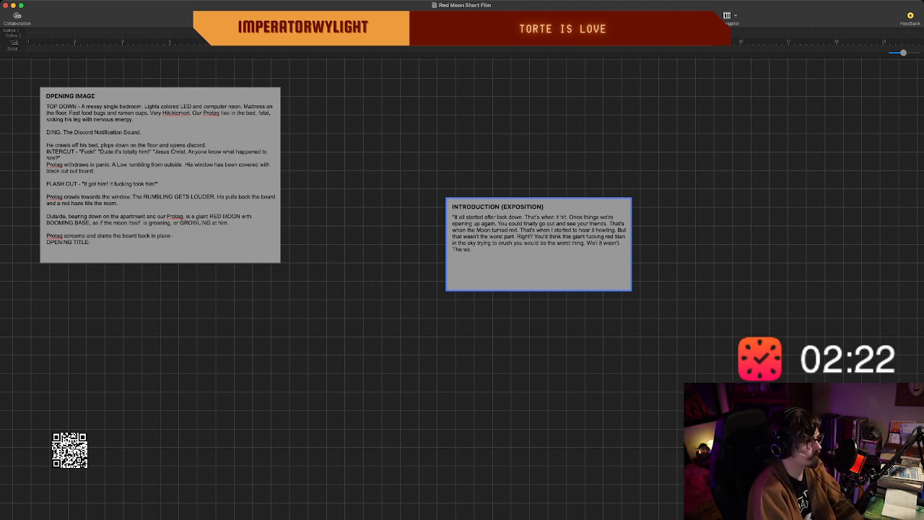
{"action": "type", "text": "orst"}
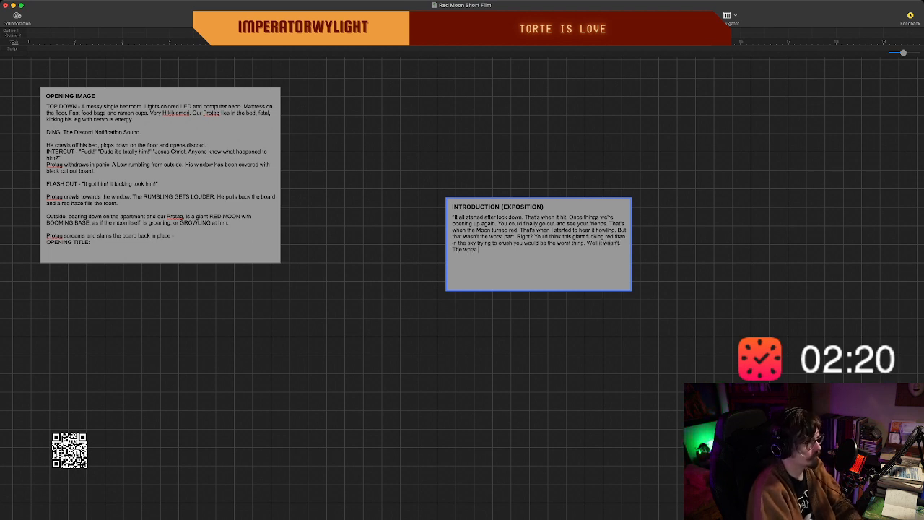
{"action": "type", "text": " thing. The do"}
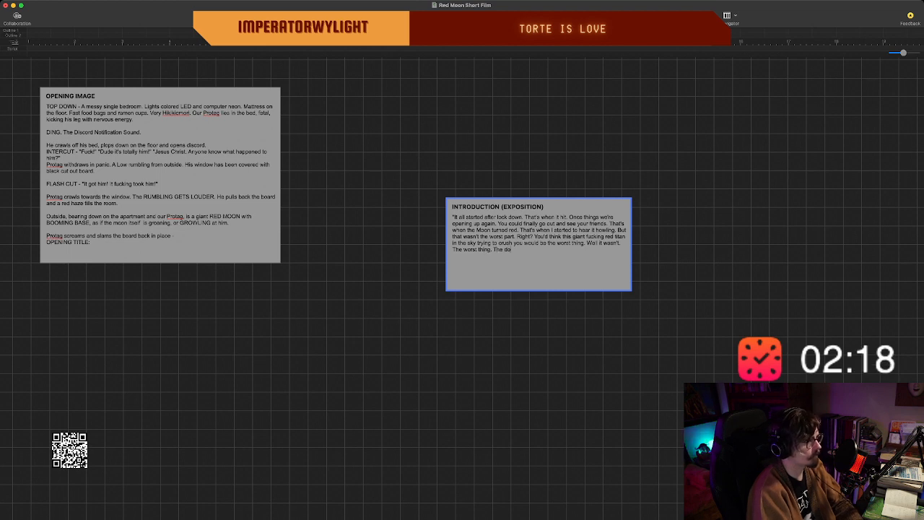
{"action": "key", "text": "BackSpace"}
{"action": "key", "text": "BackSpace"}
{"action": "type", "text": "godd"}
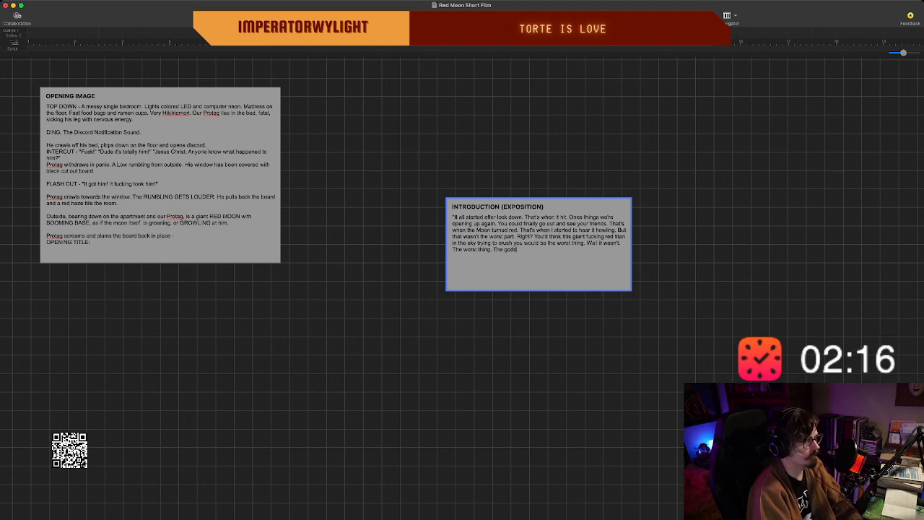
{"action": "type", "text": "amn"}
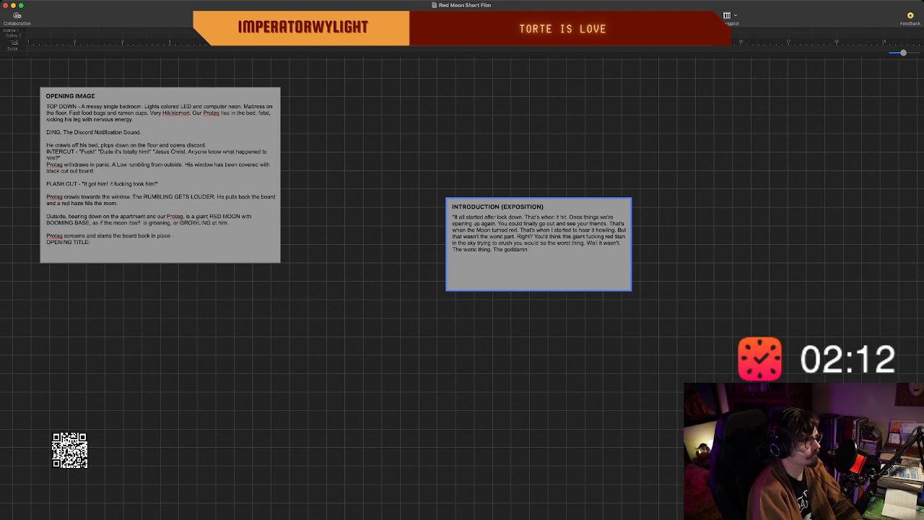
{"action": "type", "text": " worst"}
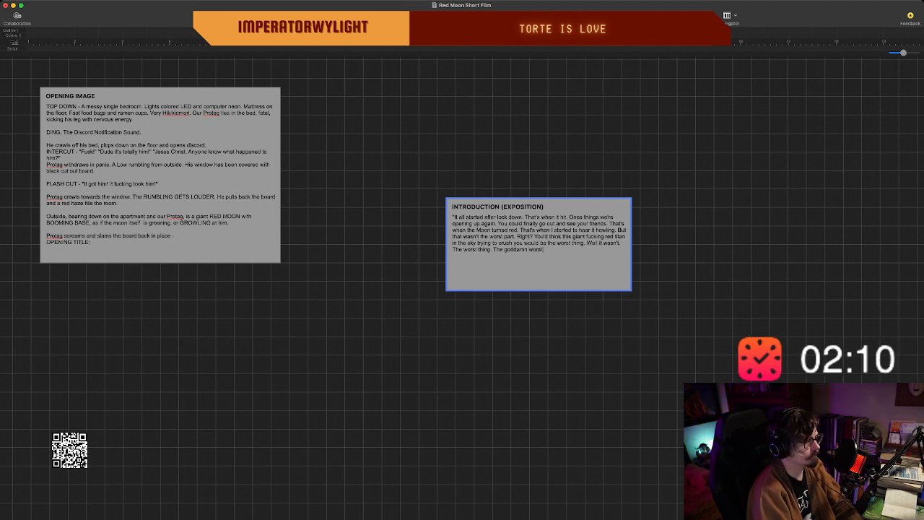
{"action": "key", "text": "BackSpace"}
{"action": "key", "text": "BackSpace"}
{"action": "key", "text": "BackSpace"}
{"action": "key", "text": "BackSpace"}
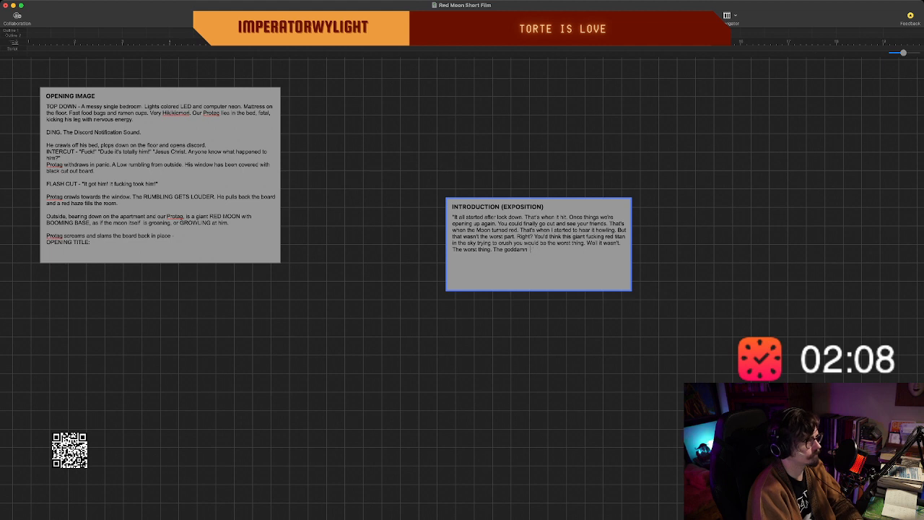
{"action": "type", "text": "worst part"}
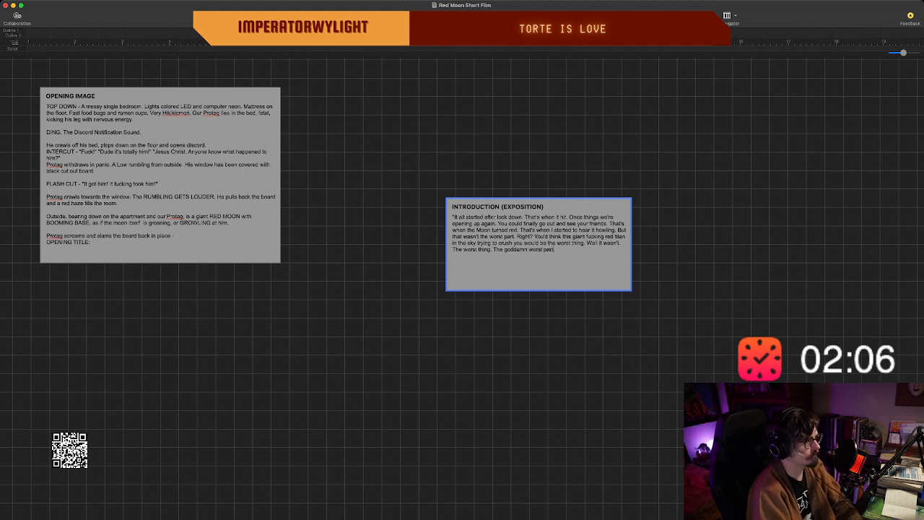
{"action": "type", "text": " aba"}
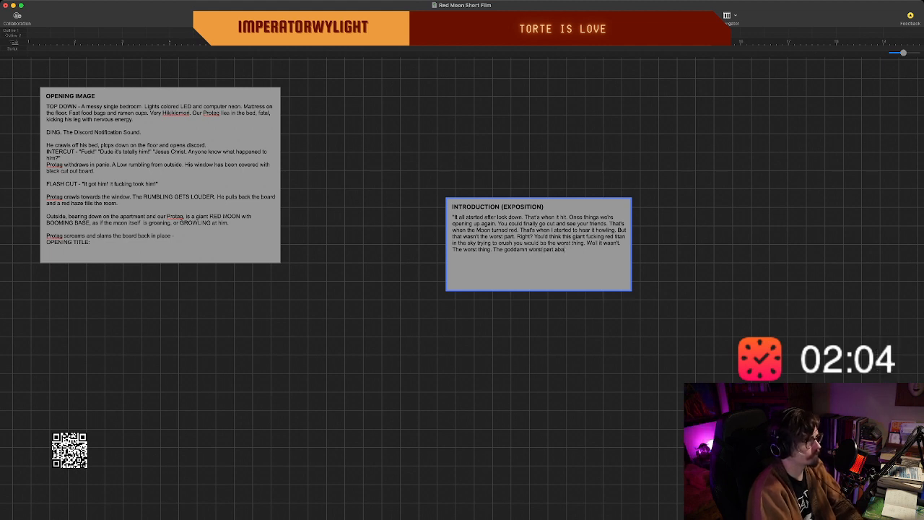
{"action": "key", "text": "BackSpace"}
{"action": "type", "text": "out it"}
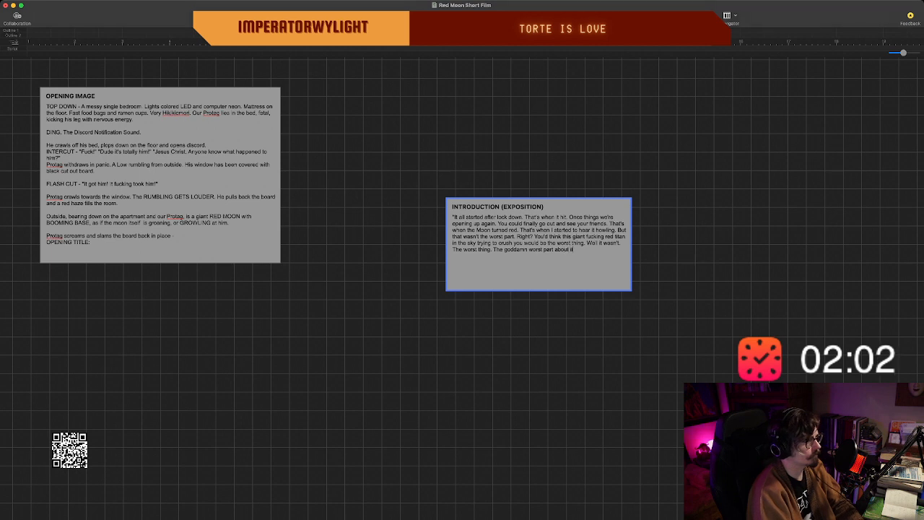
{"action": "key", "text": "BackSpace"}
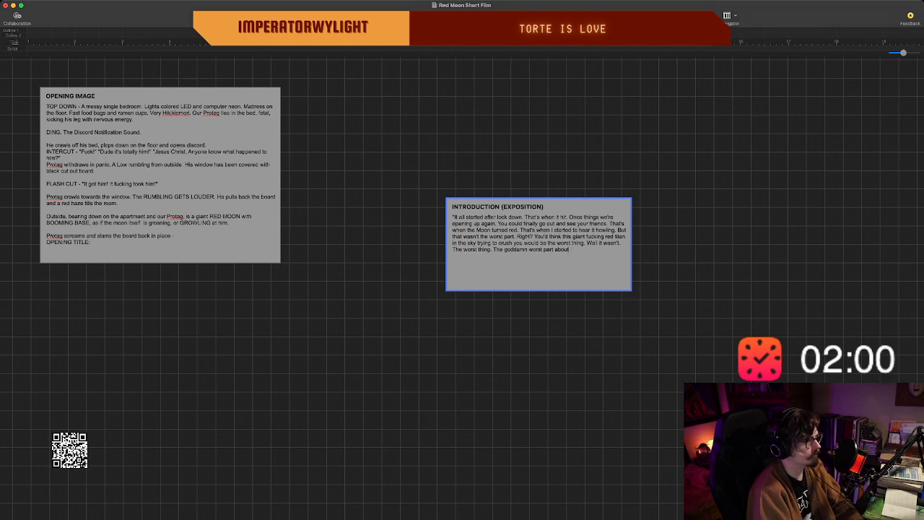
{"action": "key", "text": "BackSpace"}
{"action": "key", "text": "BackSpace"}
{"action": "key", "text": "BackSpace"}
{"action": "key", "text": "BackSpace"}
{"action": "key", "text": "BackSpace"}
{"action": "key", "text": "BackSpace"}
{"action": "key", "text": "BackSpace"}
{"action": "key", "text": "BackSpace"}
{"action": "key", "text": "BackSpace"}
{"action": "key", "text": "BackSpace"}
{"action": "key", "text": "BackSpace"}
{"action": "key", "text": "BackSpace"}
{"action": "key", "text": "BackSpace"}
{"action": "key", "text": "BackSpace"}
{"action": "key", "text": "BackSpace"}
{"action": "key", "text": "BackSpace"}
{"action": "key", "text": "BackSpace"}
{"action": "key", "text": "BackSpace"}
{"action": "key", "text": "BackSpace"}
{"action": "key", "text": "BackSpace"}
{"action": "key", "text": "BackSpace"}
{"action": "key", "text": "BackSpace"}
{"action": "key", "text": "BackSpace"}
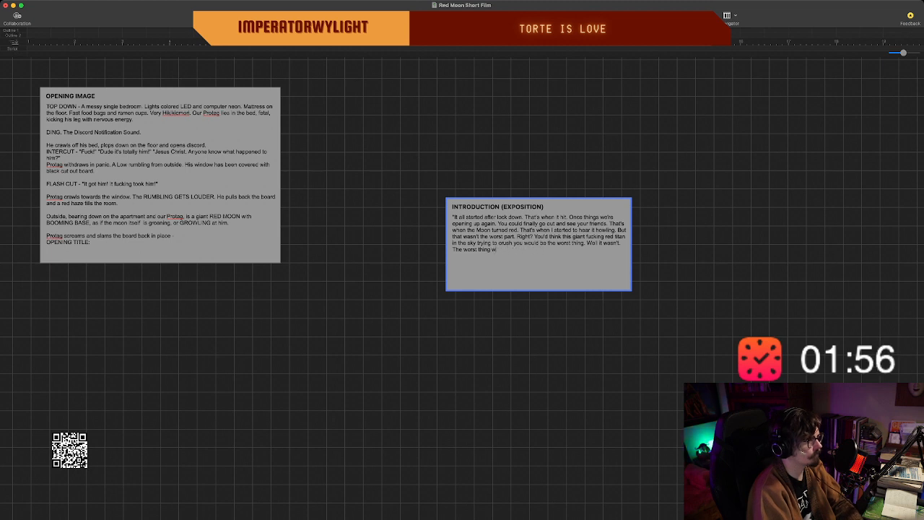
Finish the "The worst thing" sentence in the introduction beat with "was nobody seemed to notice.".
{"action": "type", "text": "was nobody"}
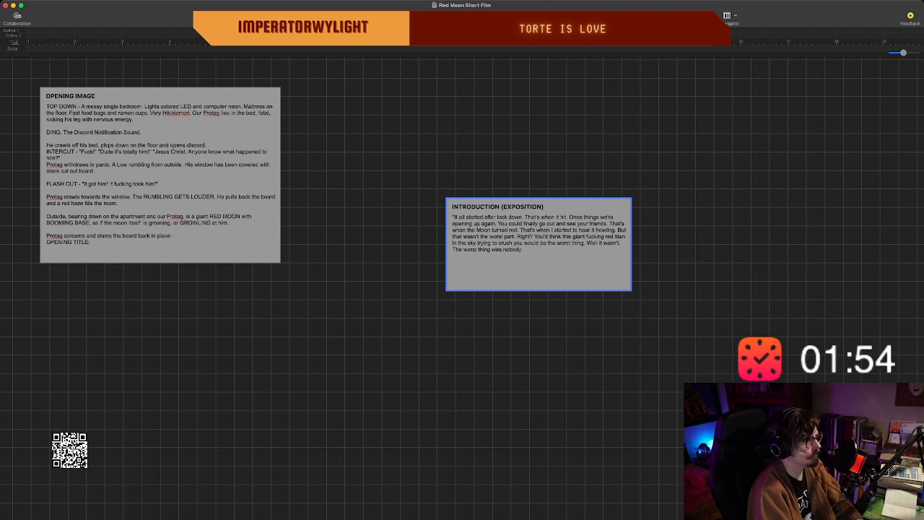
{"action": "type", "text": " seemed to notice"}
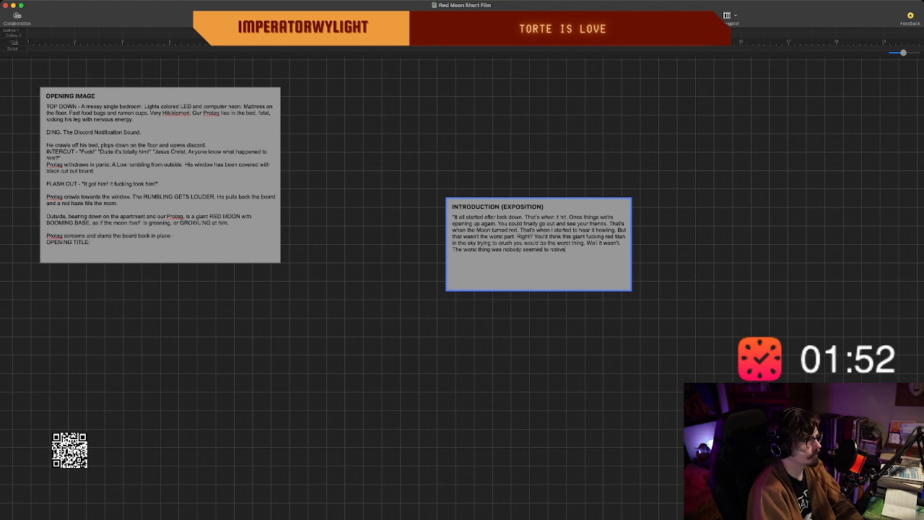
{"action": "key", "text": "BackSpace"}
{"action": "key", "text": "BackSpace"}
{"action": "type", "text": "ce."}
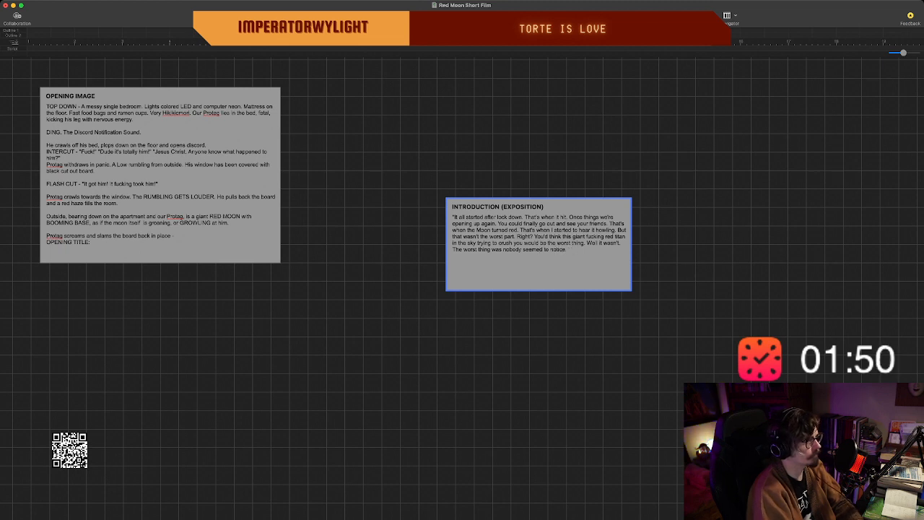
{"action": "type", "text": " Eveyone act"}
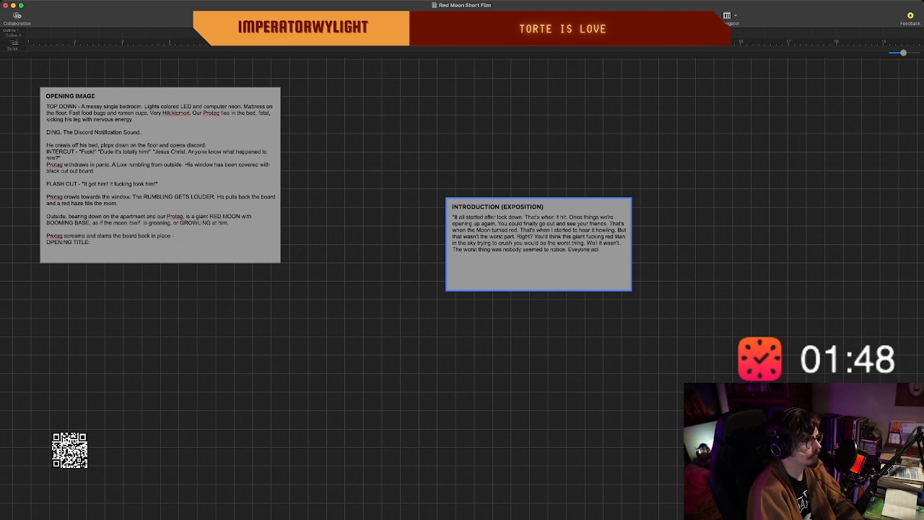
{"action": "type", "text": "ed like ever"}
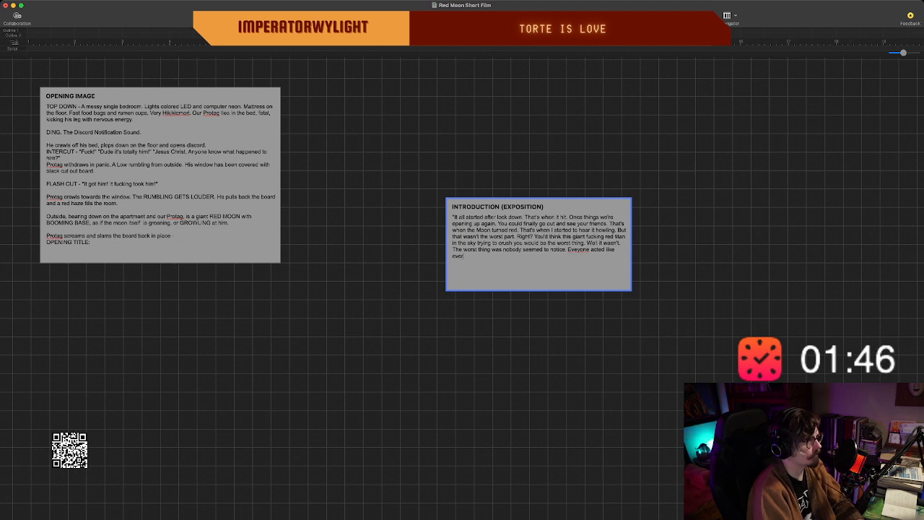
{"action": "type", "text": "ything was nor"}
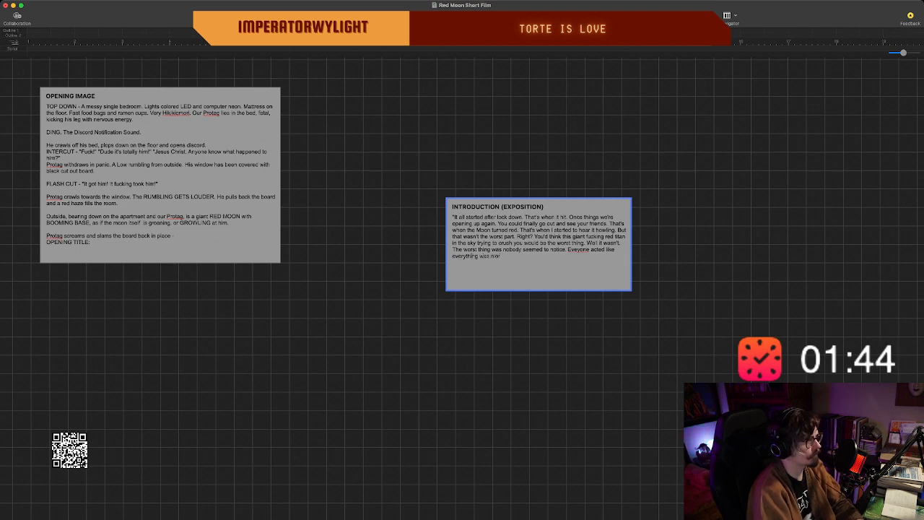
{"action": "type", "text": "mal"}
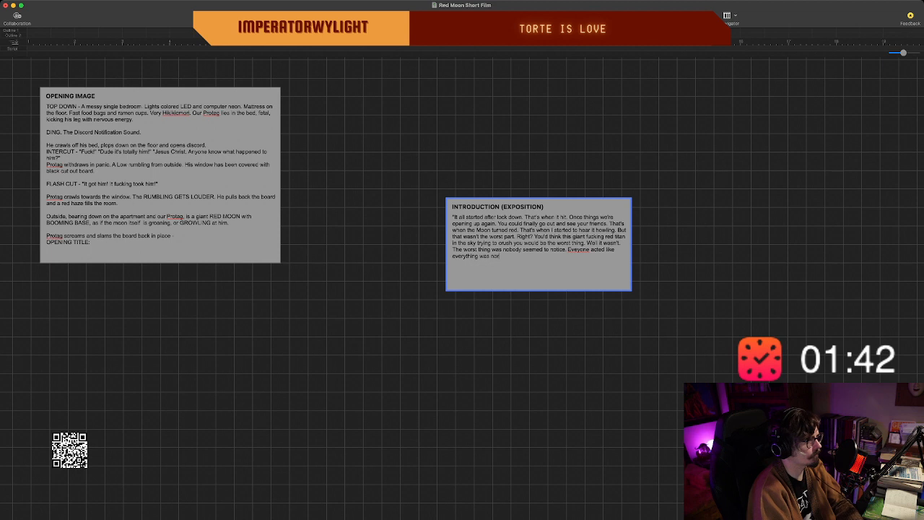
{"action": "type", "text": ". Nothing"}
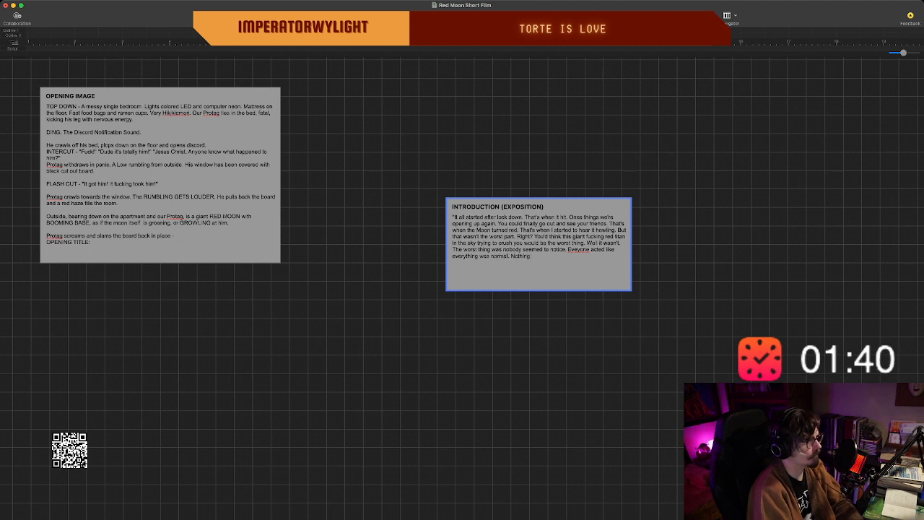
{"action": "type", "text": " was. N"}
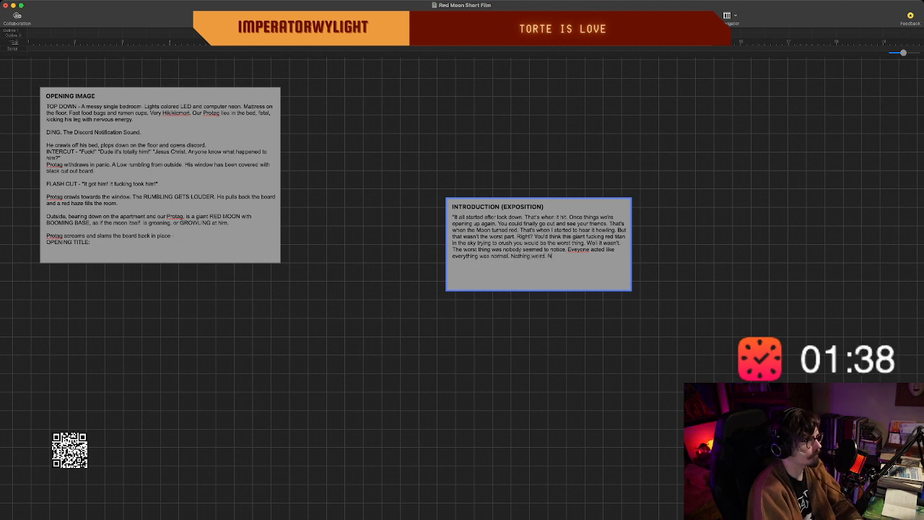
{"action": "type", "text": "o giant red room"}
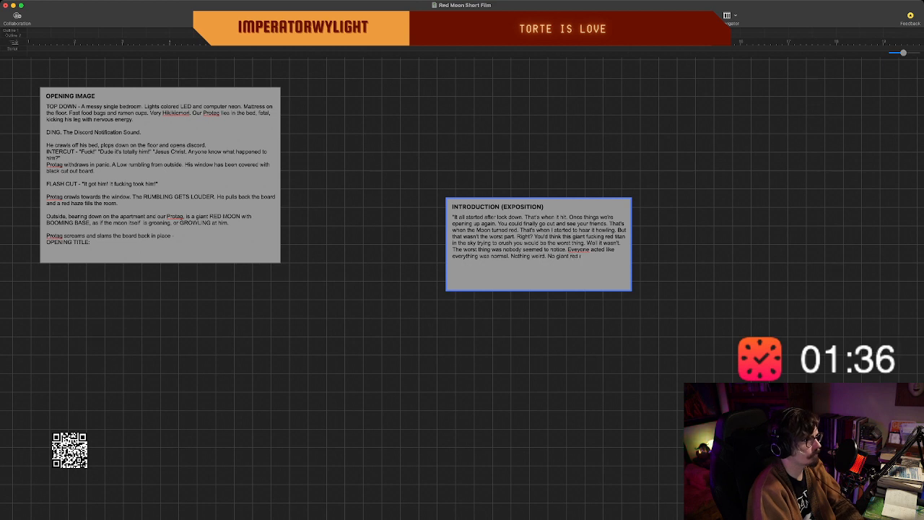
Close the sentence and add "Nothing weird. No giant red moon in the sky." to the introduction beat.
{"action": "key", "text": "BackSpace"}
{"action": "key", "text": "BackSpace"}
{"action": "key", "text": "BackSpace"}
{"action": "key", "text": "BackSpace"}
{"action": "key", "text": "BackSpace"}
{"action": "key", "text": "BackSpace"}
{"action": "key", "text": "BackSpace"}
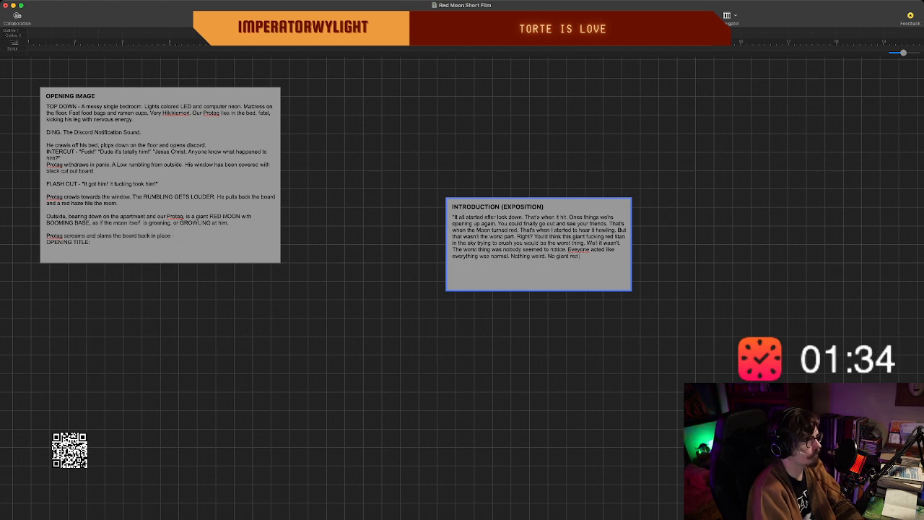
{"action": "type", "text": "moon in the sky."}
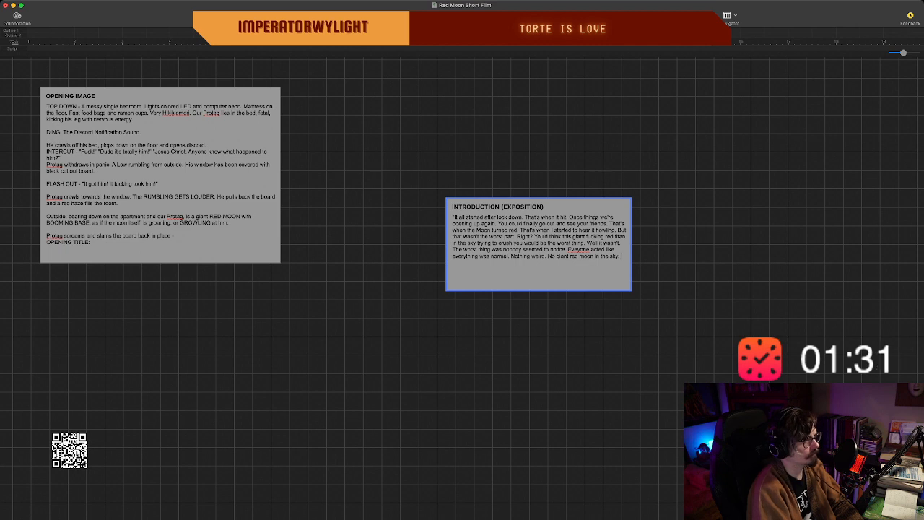
Correct the misspelled "Eveyone" to "Everyone" in the introduction beat's narration.
{"action": "scroll", "coordinate": [539, 250], "scroll_direction": "left", "scroll_amount": 1}
{"action": "left_click", "coordinate": [578, 250]}
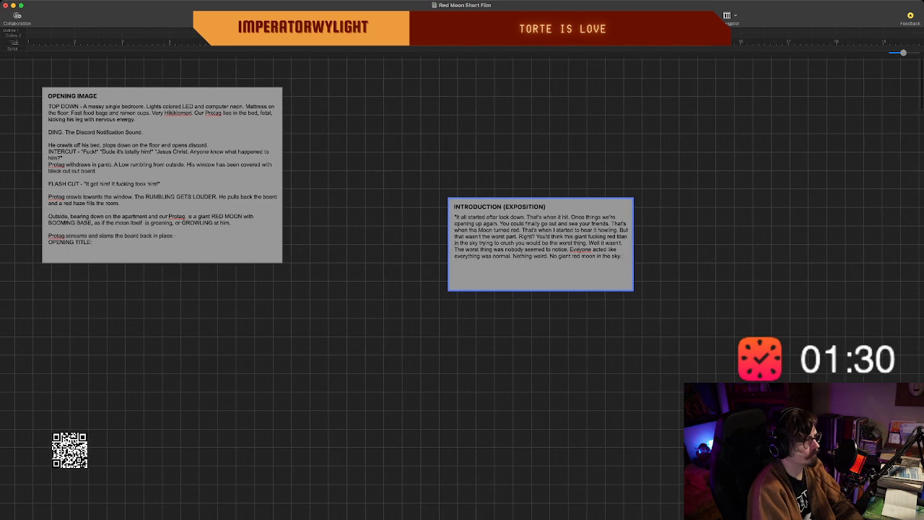
{"action": "type", "text": "r"}
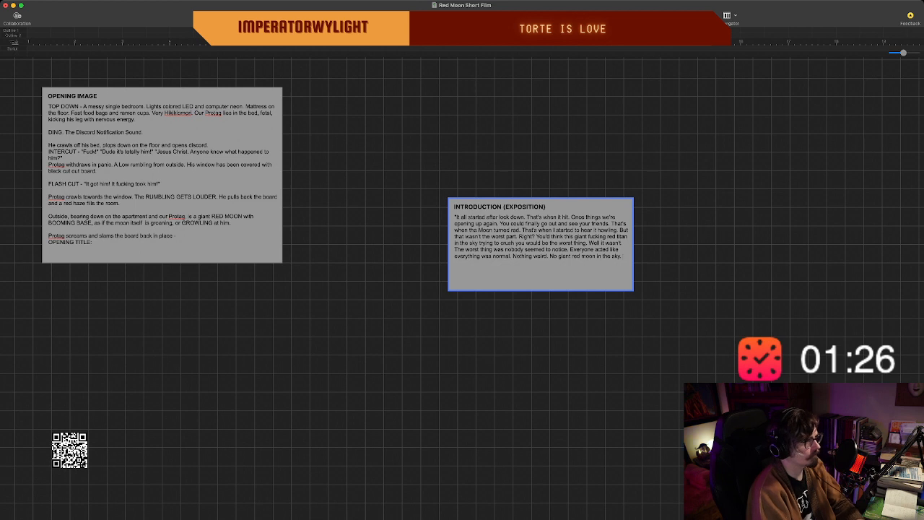
{"action": "key", "text": "Return"}
{"action": "type", "text": "That was"}
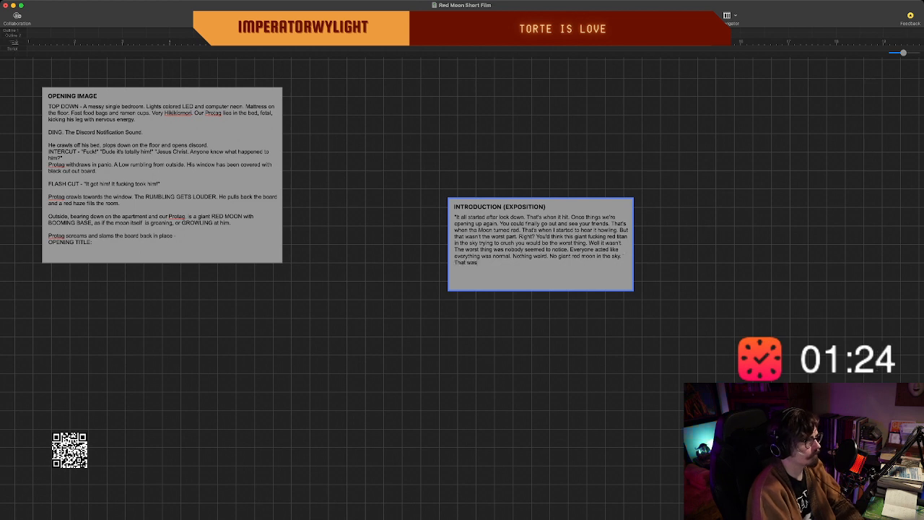
{"action": "key", "text": "BackSpace"}
{"action": "key", "text": "BackSpace"}
{"action": "key", "text": "BackSpace"}
{"action": "key", "text": "BackSpace"}
{"action": "key", "text": "BackSpace"}
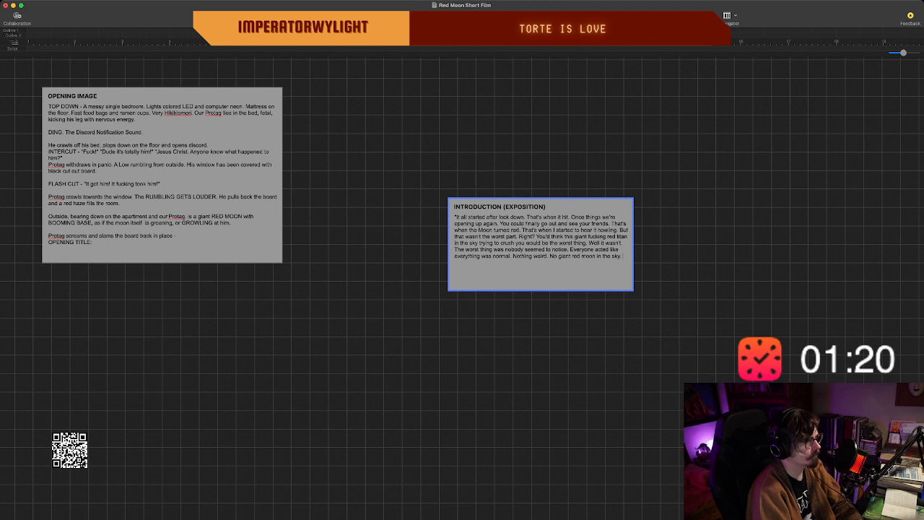
Add "It was like- I was the only one." after the moon sentence and begin another sentence with "But I".
{"action": "type", "text": "It was"}
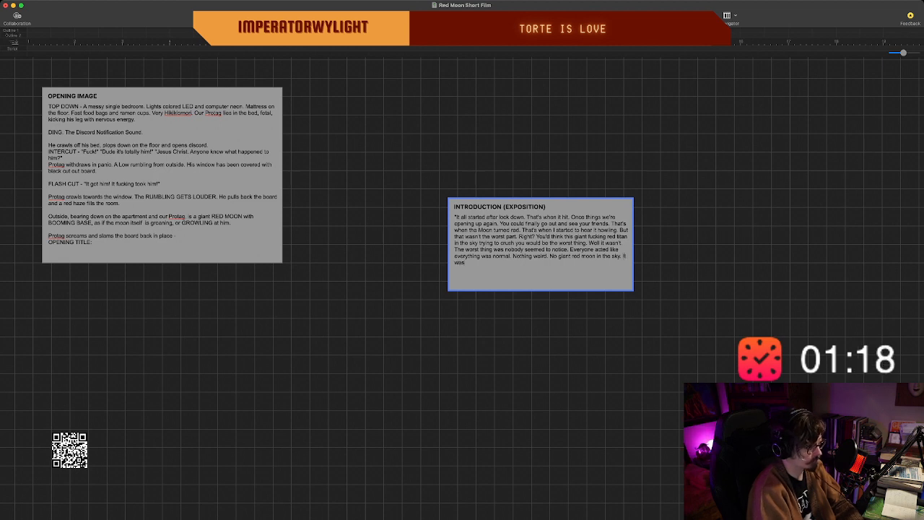
{"action": "type", "text": " li"}
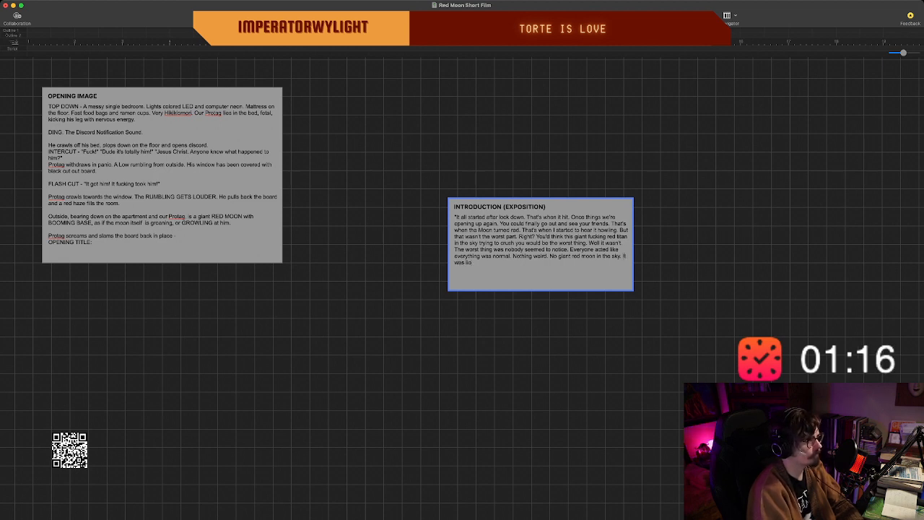
{"action": "type", "text": "keke"}
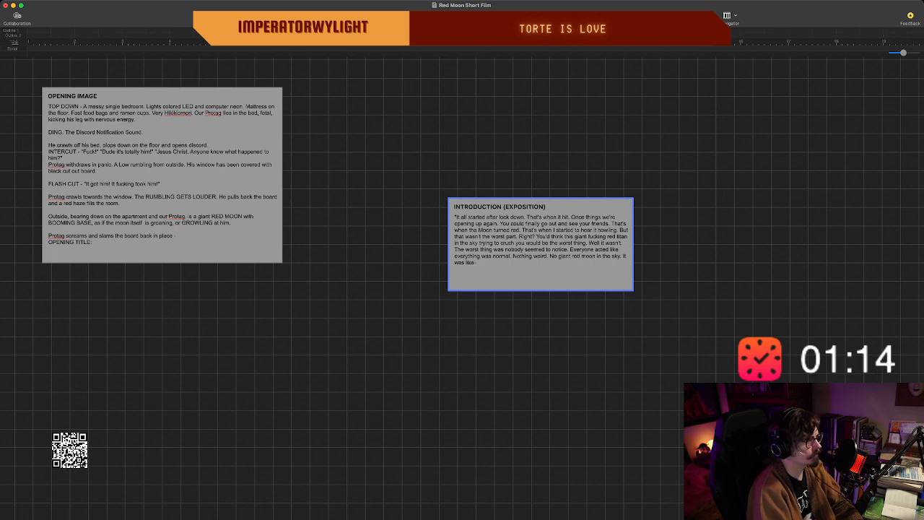
{"action": "type", "text": "- I was the"}
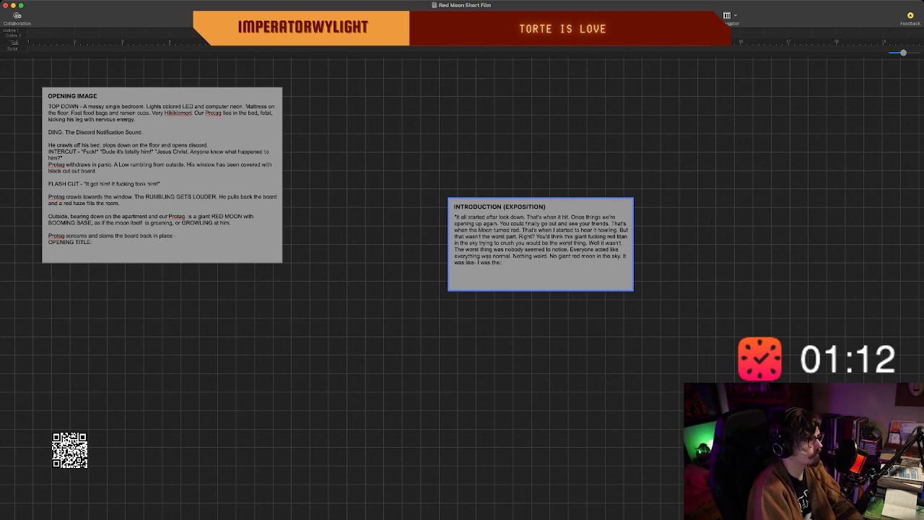
{"action": "type", "text": " only one."}
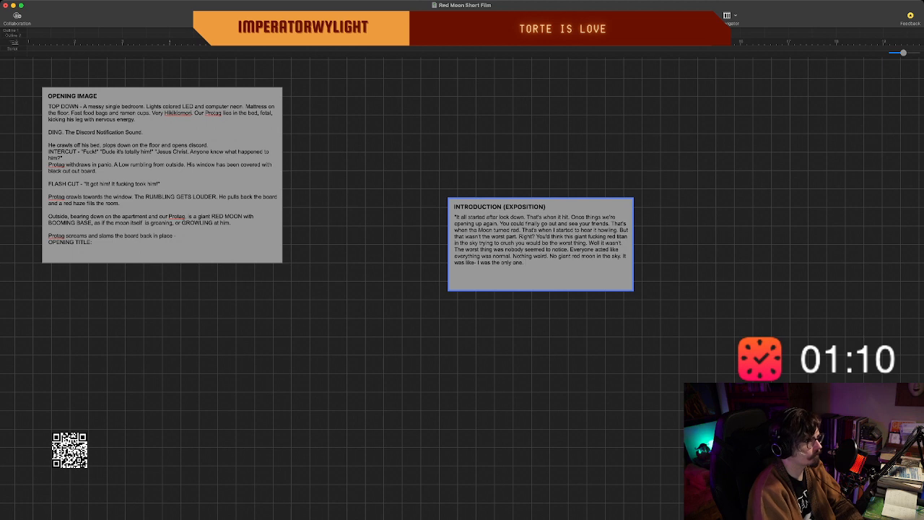
{"action": "type", "text": " But I can"}
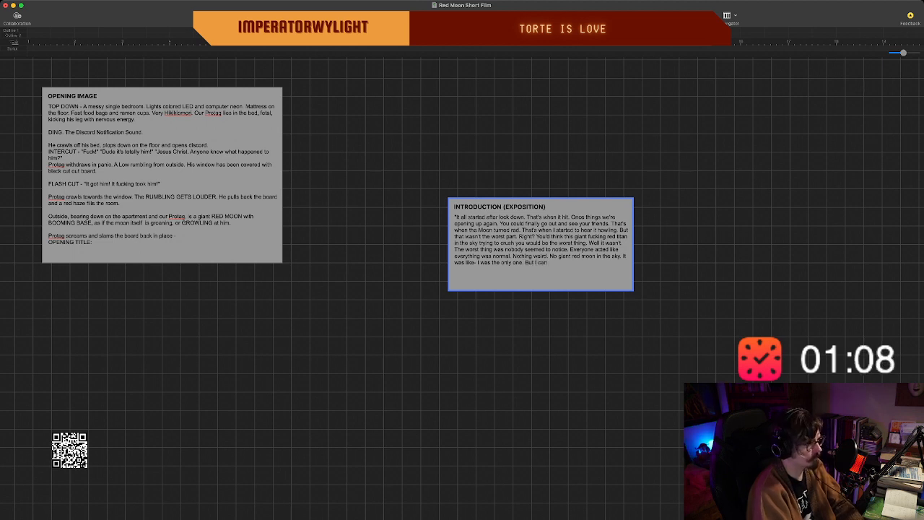
Complete the sentence as "But I can't be right!?" and follow it with "Am I insane!".
{"action": "key", "text": "Return"}
{"action": "type", "text": "t be"}
{"action": "key", "text": "BackSpace"}
{"action": "key", "text": "BackSpace"}
{"action": "key", "text": "BackSpace"}
{"action": "key", "text": "BackSpace"}
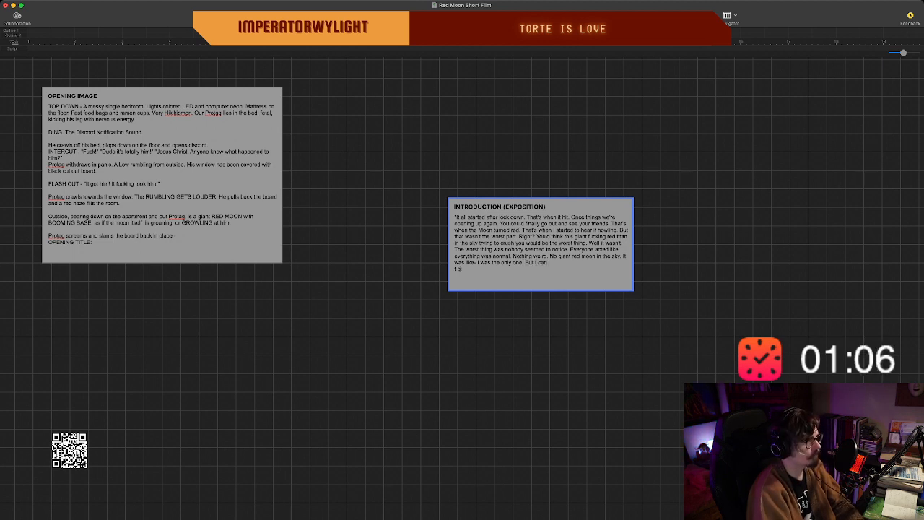
{"action": "type", "text": "'t be"}
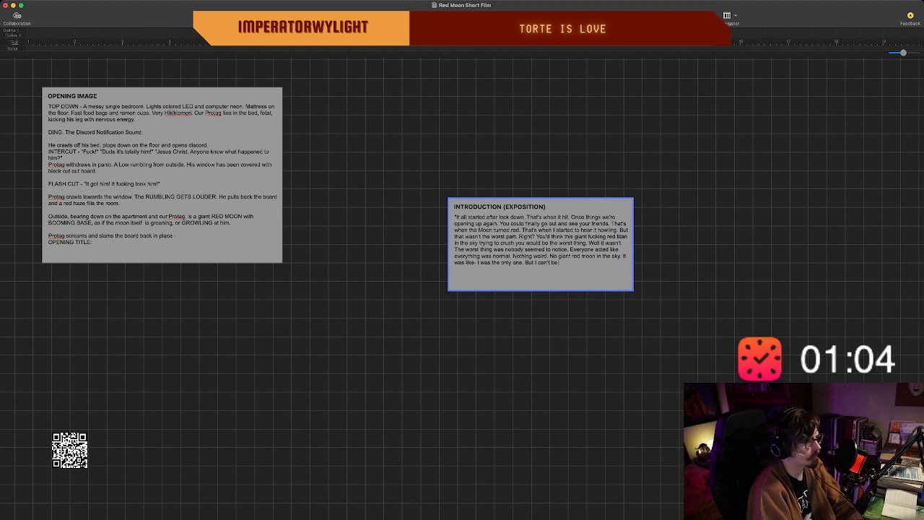
{"action": "type", "text": " right!!"}
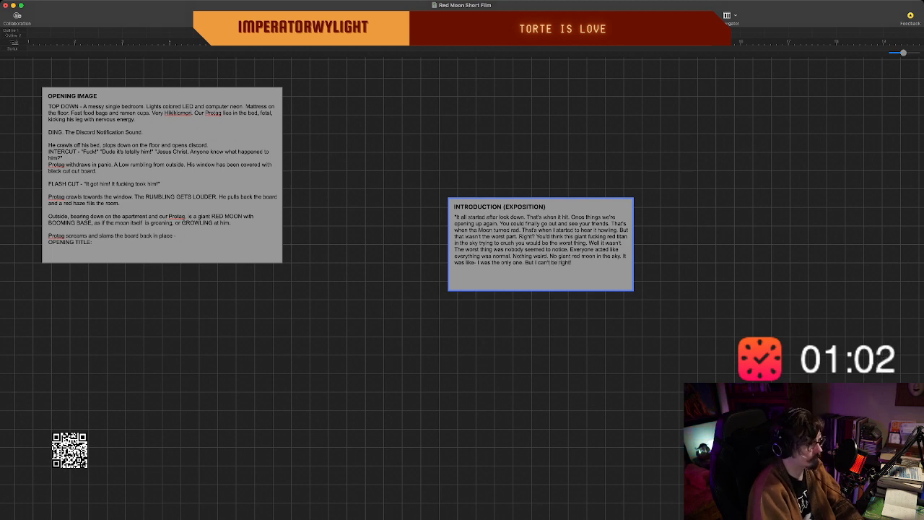
{"action": "type", "text": "? Am I"}
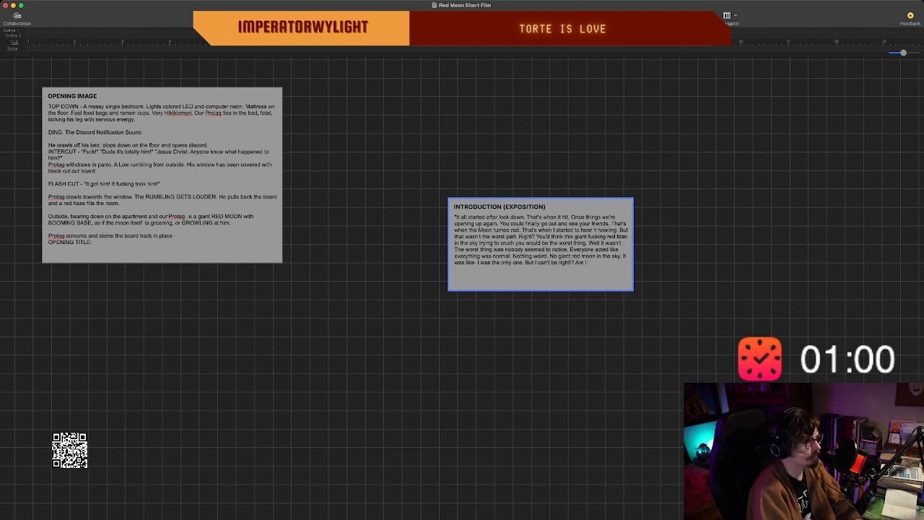
{"action": "type", "text": " insane!"}
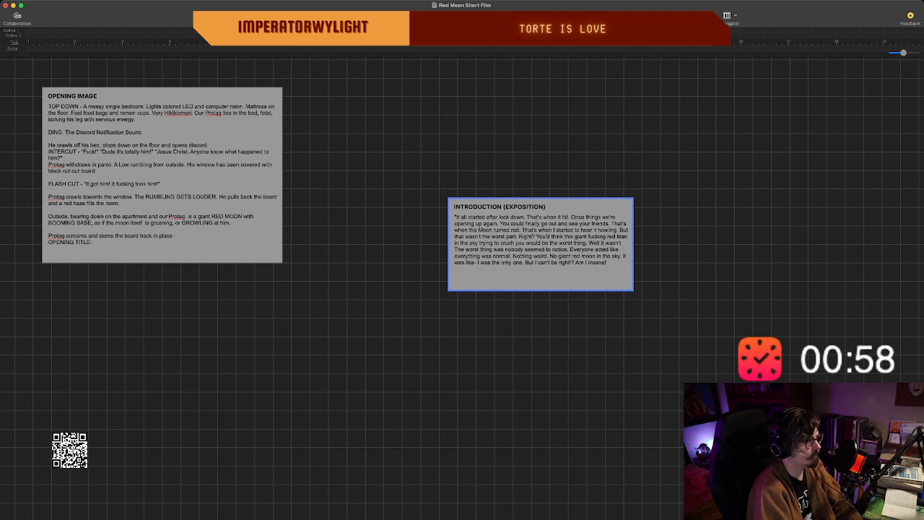
{"action": "type", "text": " Did I havbe"}
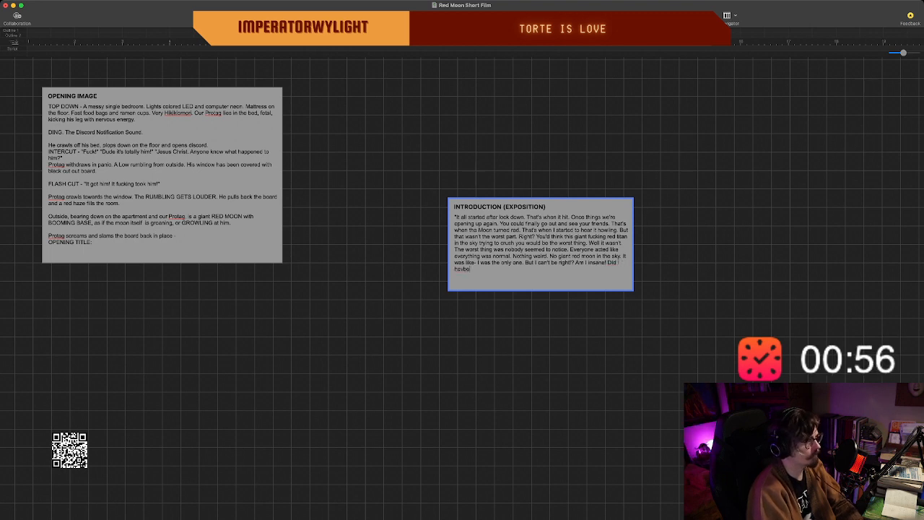
Add the question "Did I have a mental break?" to the introduction beat's narration.
{"action": "key", "text": "BackSpace"}
{"action": "key", "text": "BackSpace"}
{"action": "key", "text": "BackSpace"}
{"action": "key", "text": "BackSpace"}
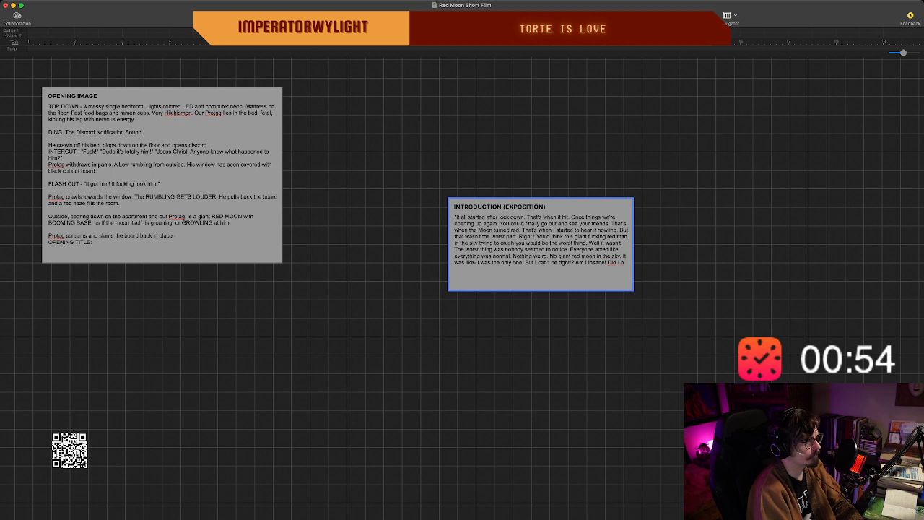
{"action": "key", "text": "BackSpace"}
{"action": "key", "text": "BackSpace"}
{"action": "key", "text": "BackSpace"}
{"action": "key", "text": "BackSpace"}
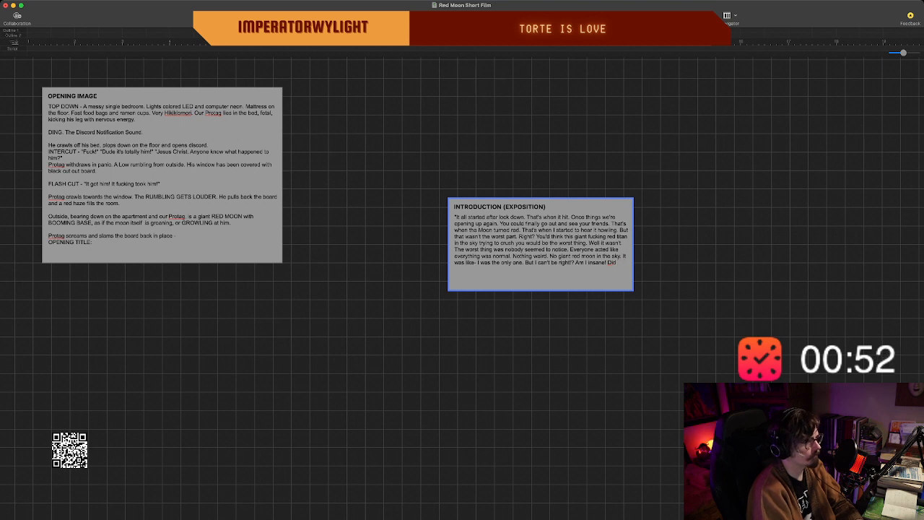
{"action": "type", "text": "I have a monito"}
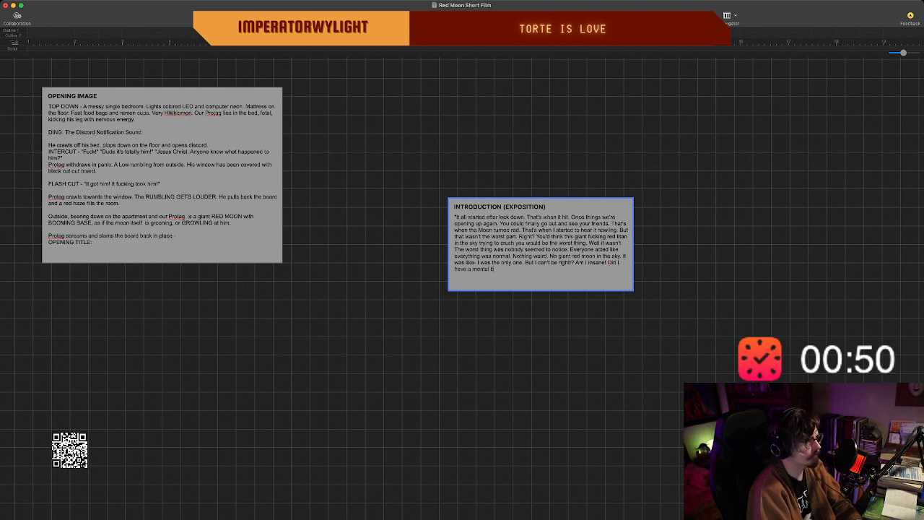
{"action": "type", "text": "reak?"}
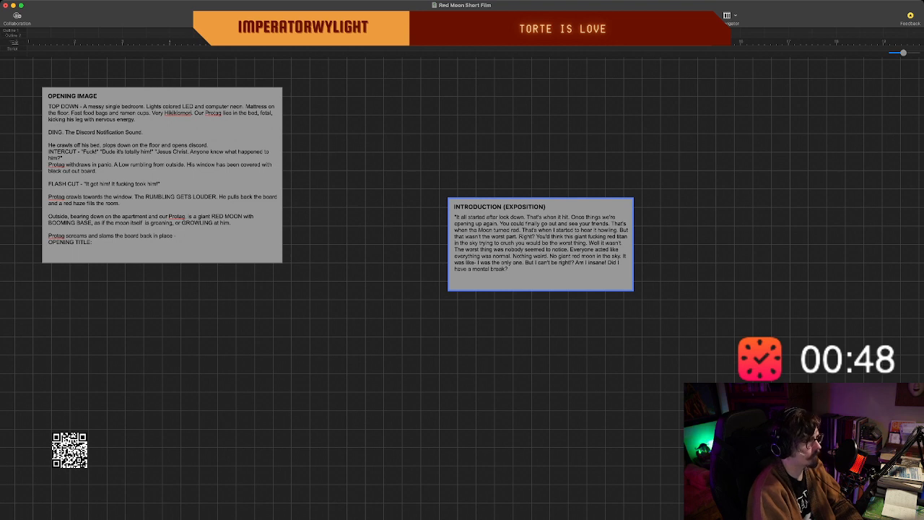
{"action": "type", "text": " I What the fufck"}
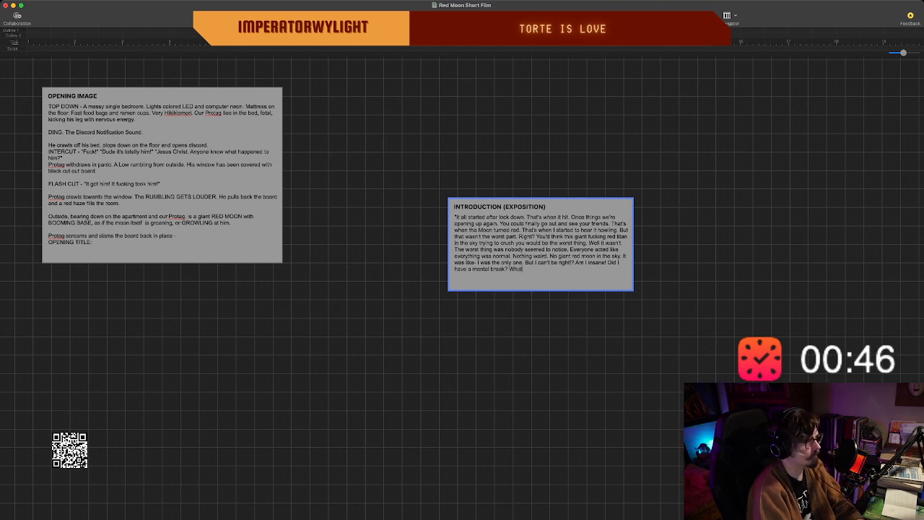
{"action": "key", "text": "BackSpace"}
{"action": "key", "text": "BackSpace"}
{"action": "key", "text": "BackSpace"}
{"action": "key", "text": "BackSpace"}
{"action": "key", "text": "BackSpace"}
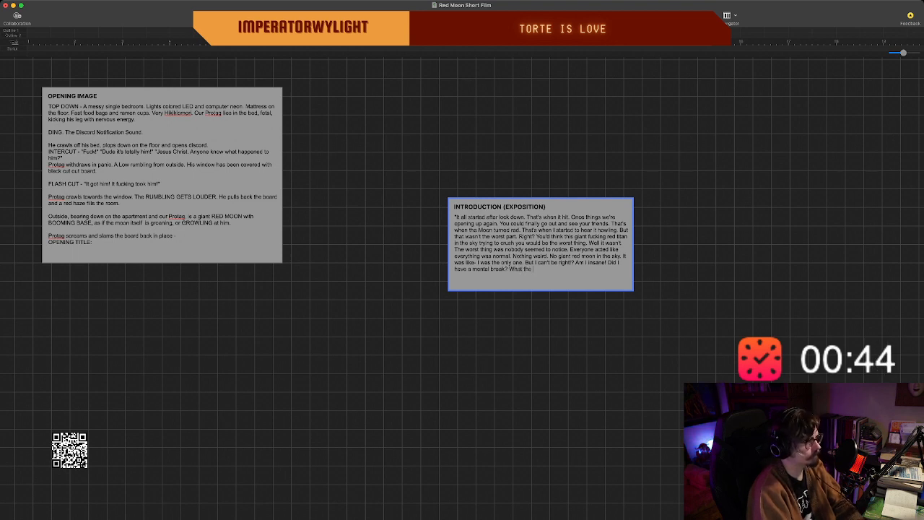
{"action": "key", "text": "BackSpace"}
{"action": "key", "text": "BackSpace"}
{"action": "key", "text": "BackSpace"}
{"action": "key", "text": "BackSpace"}
{"action": "key", "text": "BackSpace"}
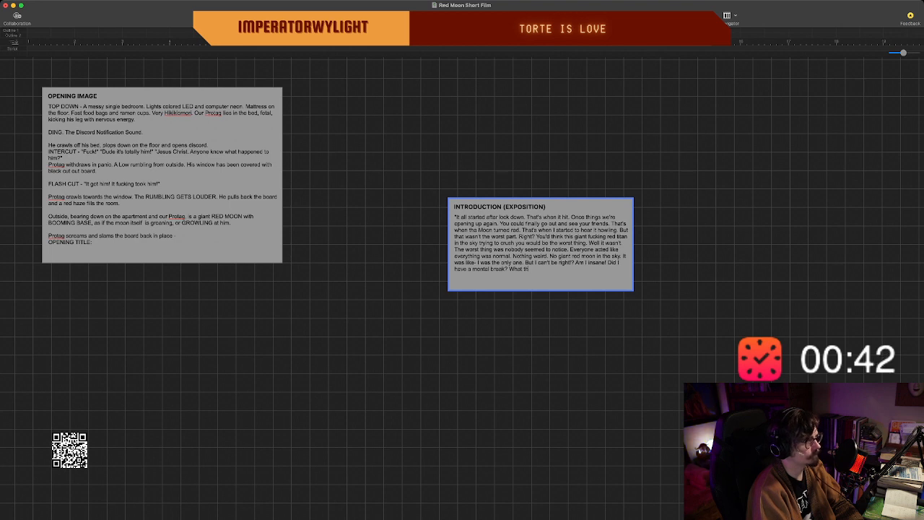
{"action": "key", "text": "BackSpace"}
{"action": "key", "text": "BackSpace"}
Add the sentence "That's what you're thinking." to the introduction beat's narration, removing the unfinished "But I" after it.
{"action": "type", "text": "Thi"}
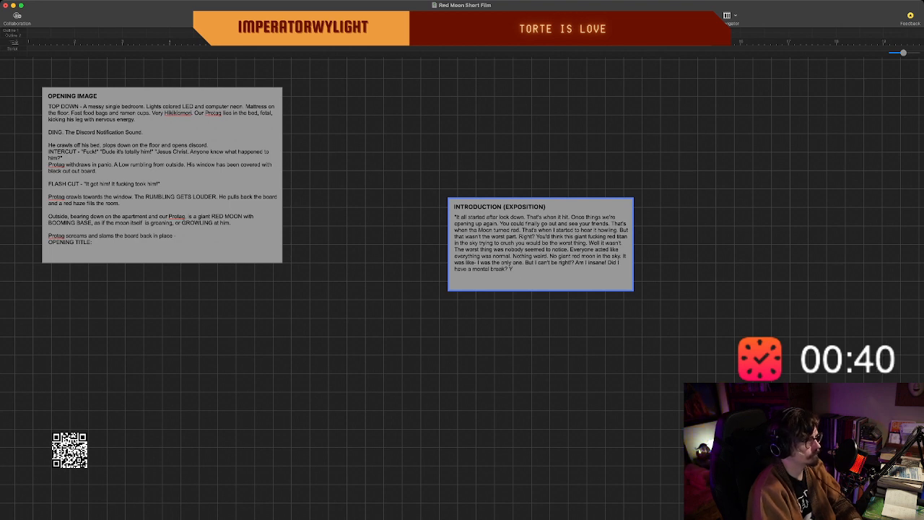
{"action": "type", "text": "t"}
{"action": "type", "text": "'s wha"}
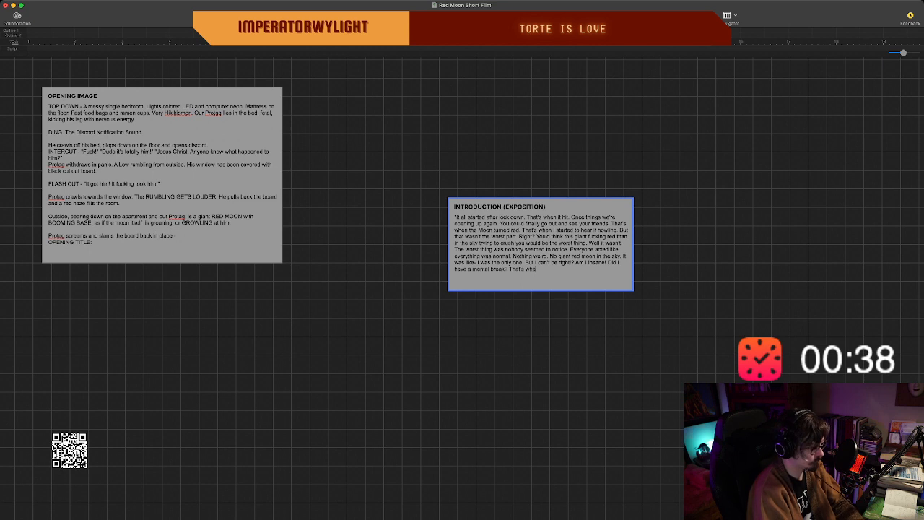
{"action": "type", "text": "t you're think"}
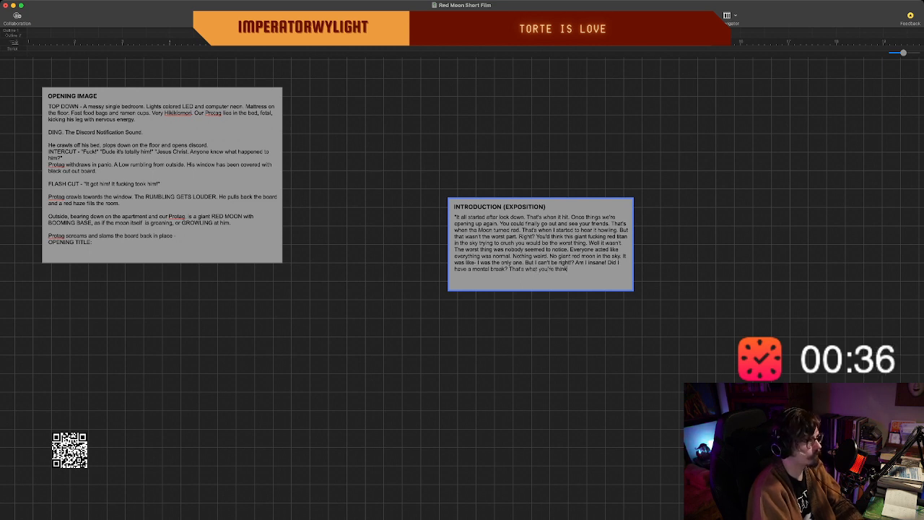
{"action": "type", "text": "ing. But I'll h"}
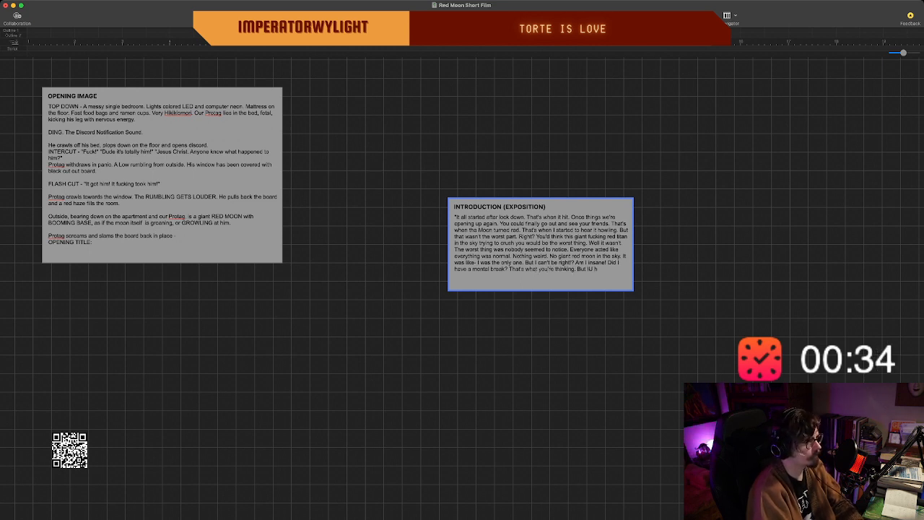
{"action": "key", "text": "BackSpace"}
{"action": "key", "text": "BackSpace"}
{"action": "key", "text": "BackSpace"}
{"action": "key", "text": "BackSpace"}
{"action": "key", "text": "BackSpace"}
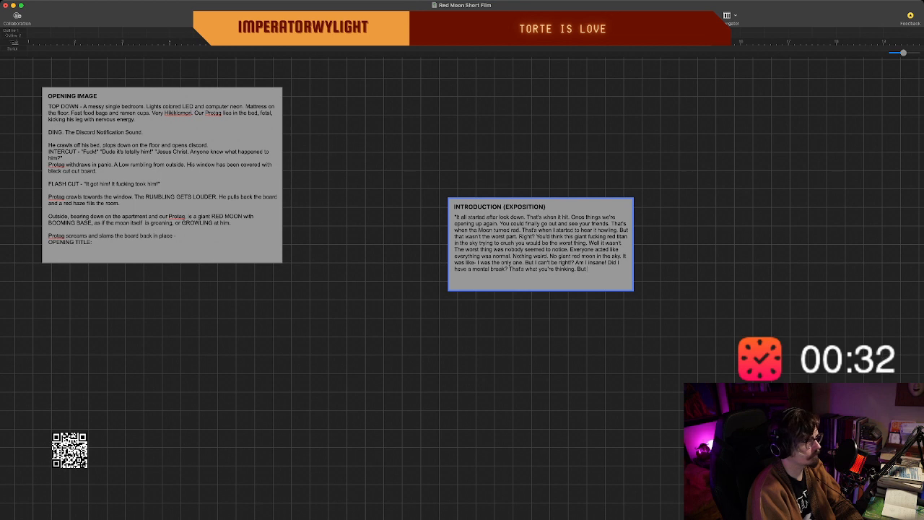
{"action": "key", "text": "BackSpace"}
{"action": "key", "text": "BackSpace"}
{"action": "key", "text": "BackSpace"}
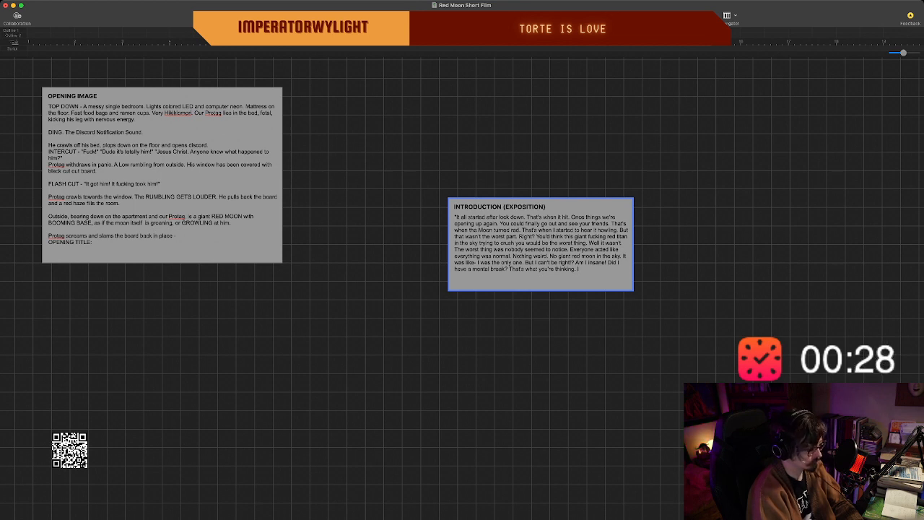
Continue the introduction narration with "I thought that might be true, until I found them.".
{"action": "type", "text": "I thought"}
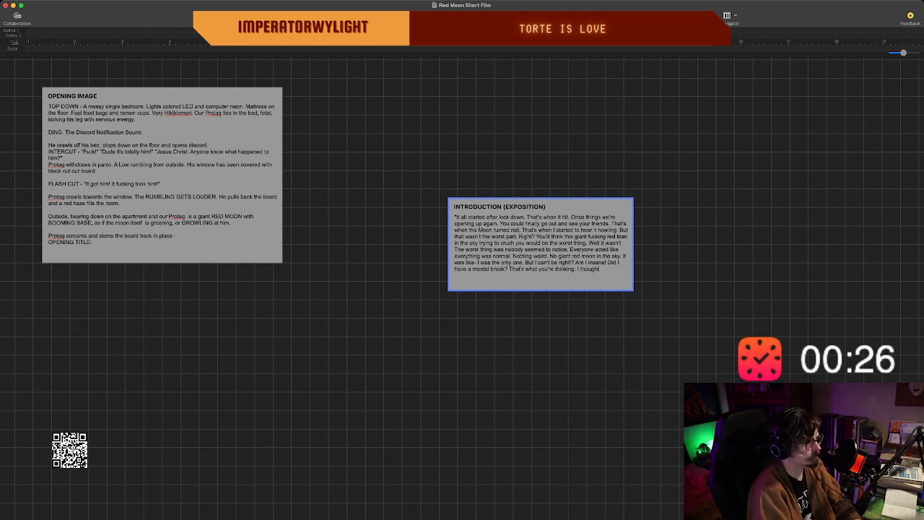
{"action": "type", "text": " that might"}
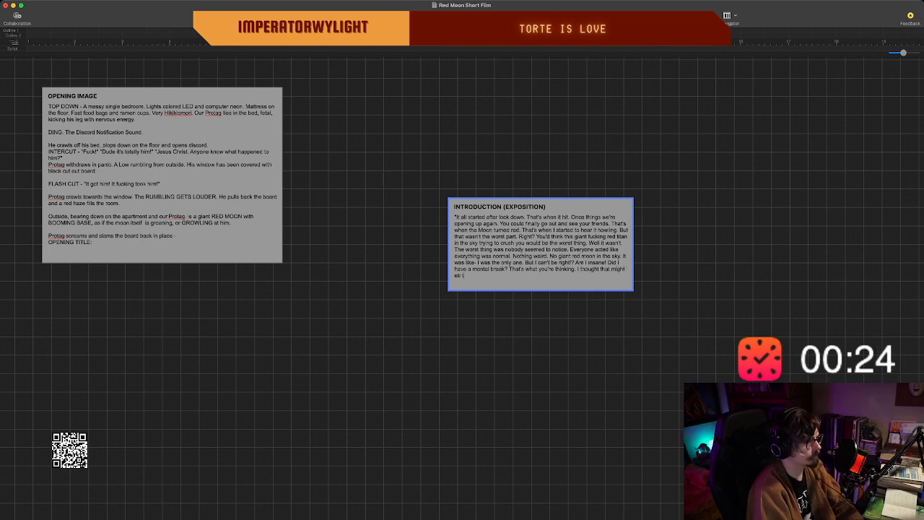
{"action": "type", "text": " be tr"}
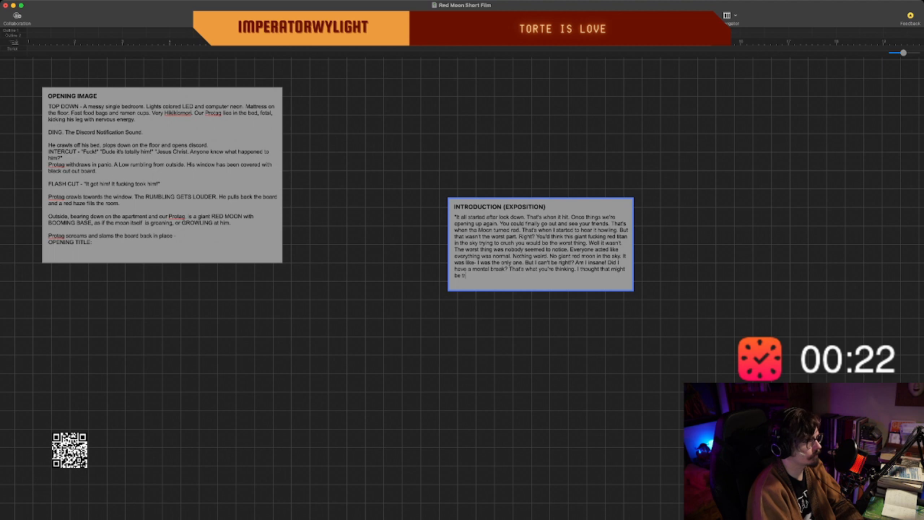
{"action": "type", "text": "ue, m"}
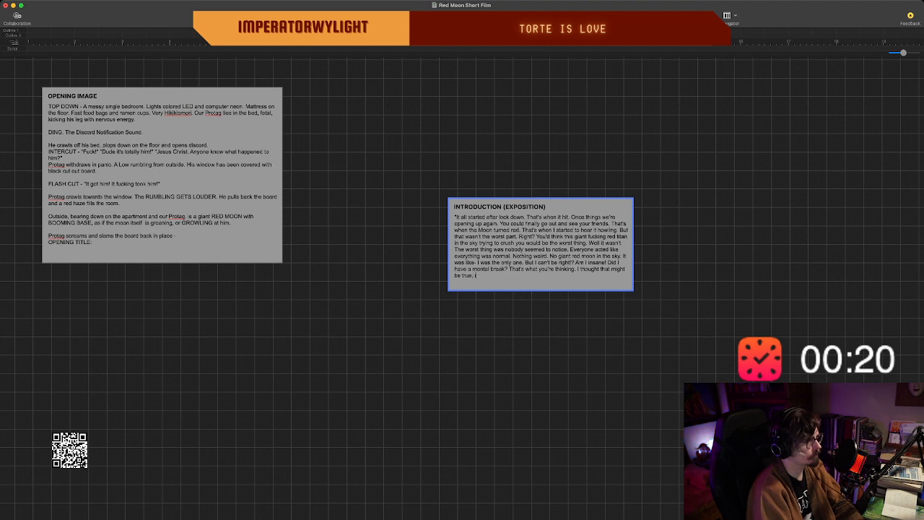
{"action": "type", "text": "n"}
{"action": "type", "text": "until"}
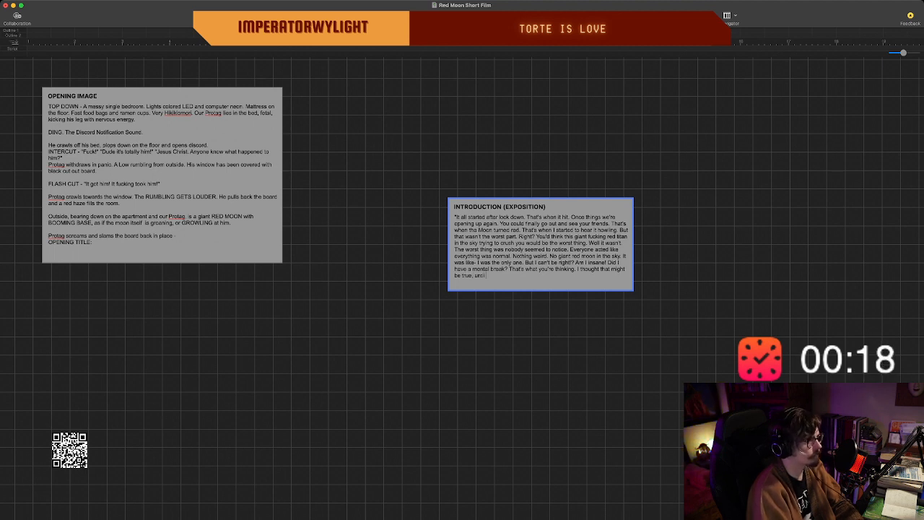
{"action": "type", "text": " I found them. I"}
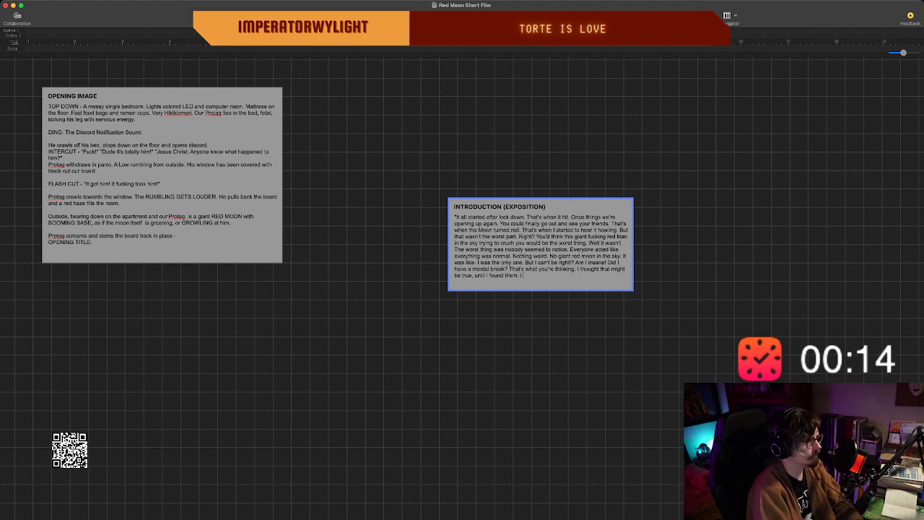
{"action": "type", "text": "eep on"}
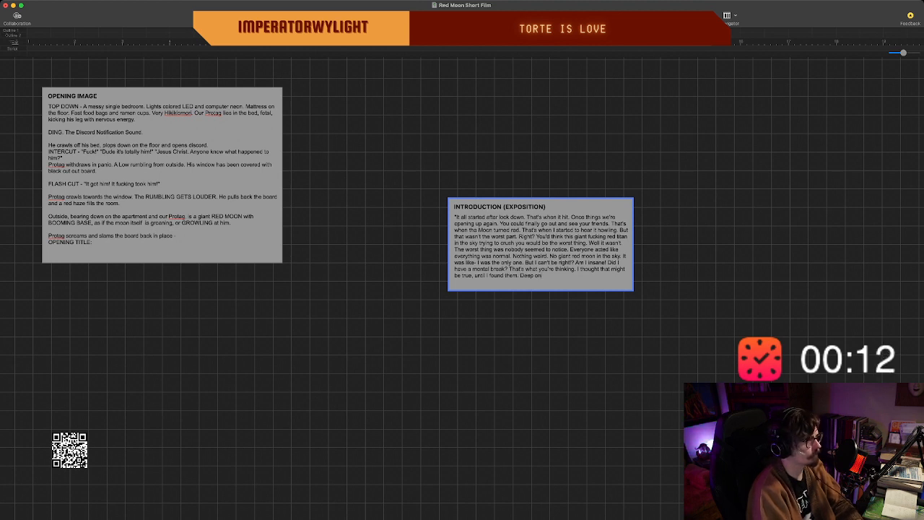
{"action": "type", "text": " a"}
{"action": "type", "text": " don"}
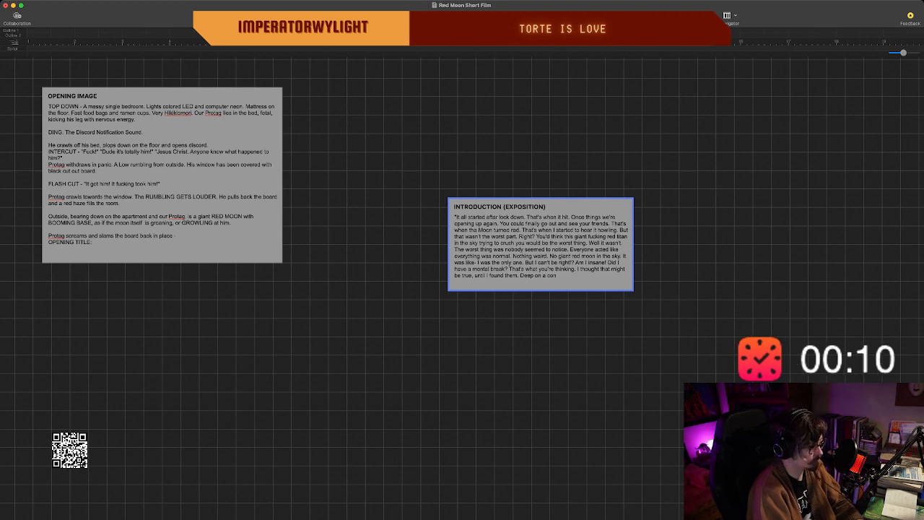
{"action": "type", "text": "spiracy sub"}
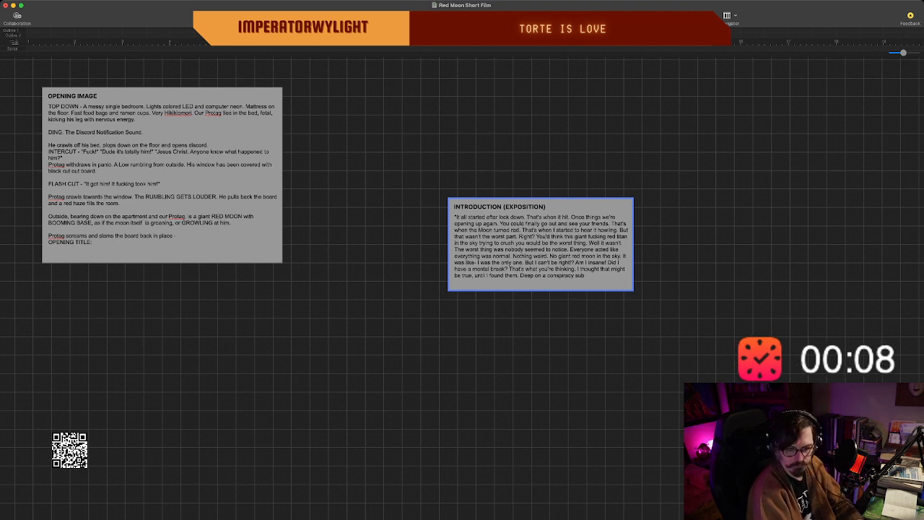
{"action": "type", "text": "reddit"}
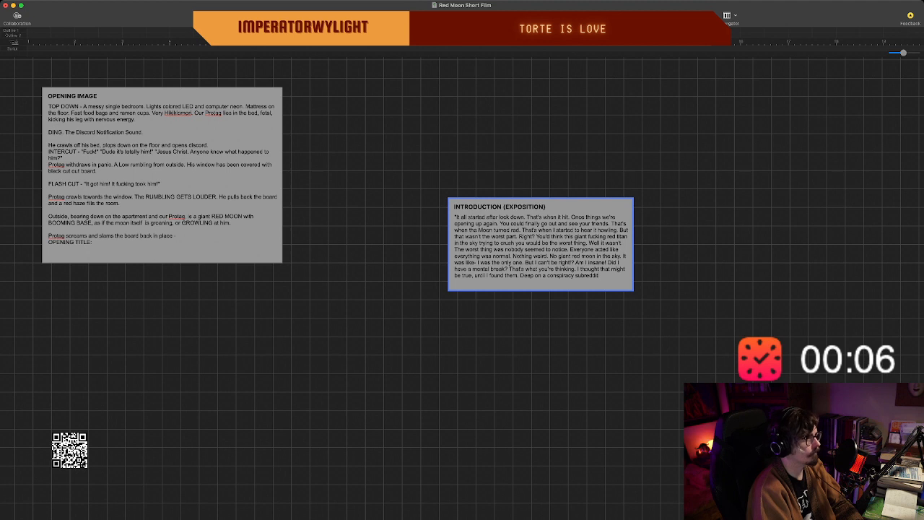
{"action": "type", "text": " I fou"}
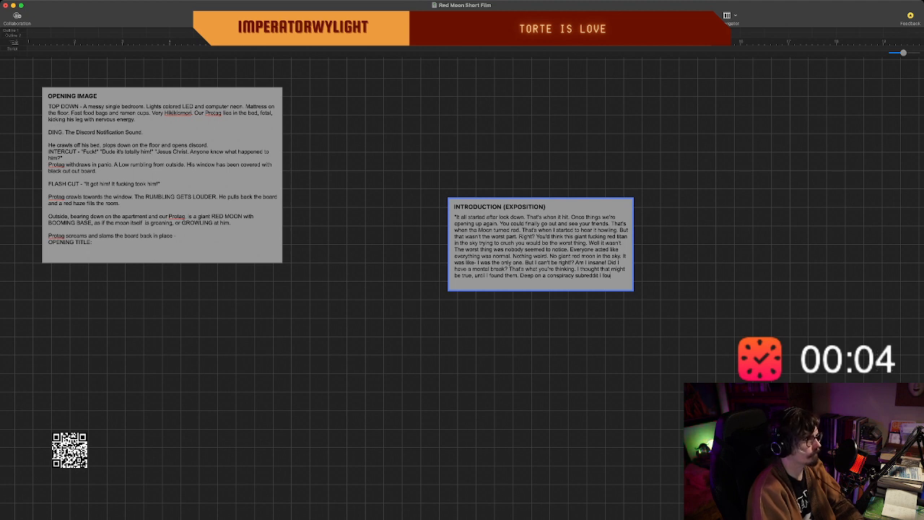
{"action": "type", "text": "nd the"}
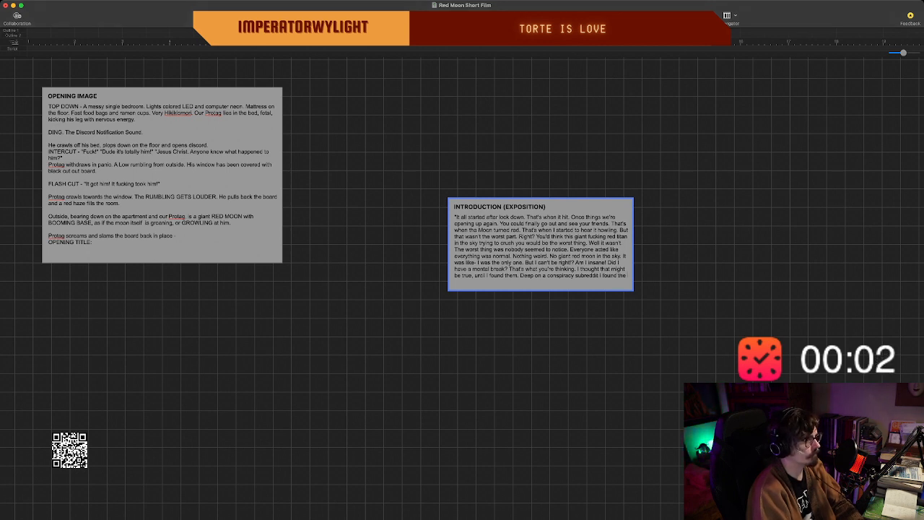
Begin the following narration sentence with "Deep on a conspiracy subreddit I found".
{"action": "key", "text": "BackSpace"}
{"action": "key", "text": "BackSpace"}
{"action": "key", "text": "BackSpace"}
{"action": "key", "text": "BackSpace"}
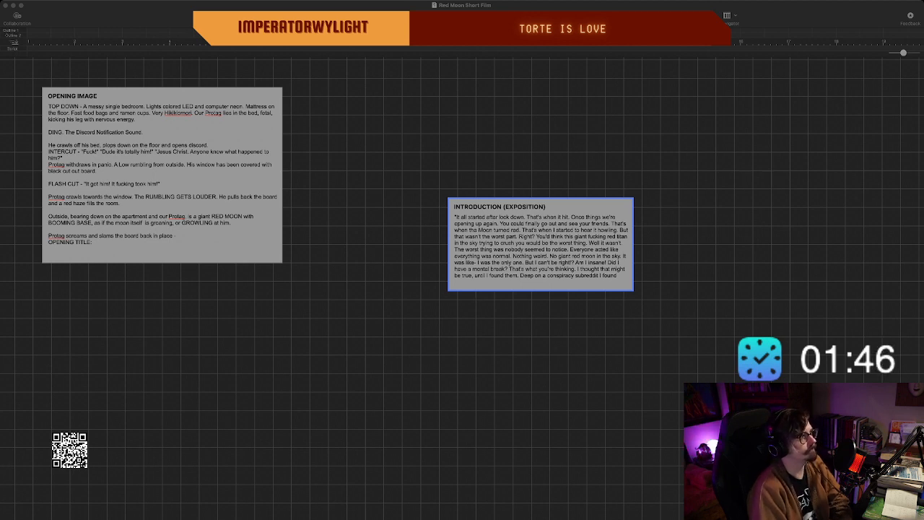
Move the introduction (exposition) beat closer to the opening image beat, beside its lower half, and leave it deselected.
{"action": "key", "text": "super+Tab"}
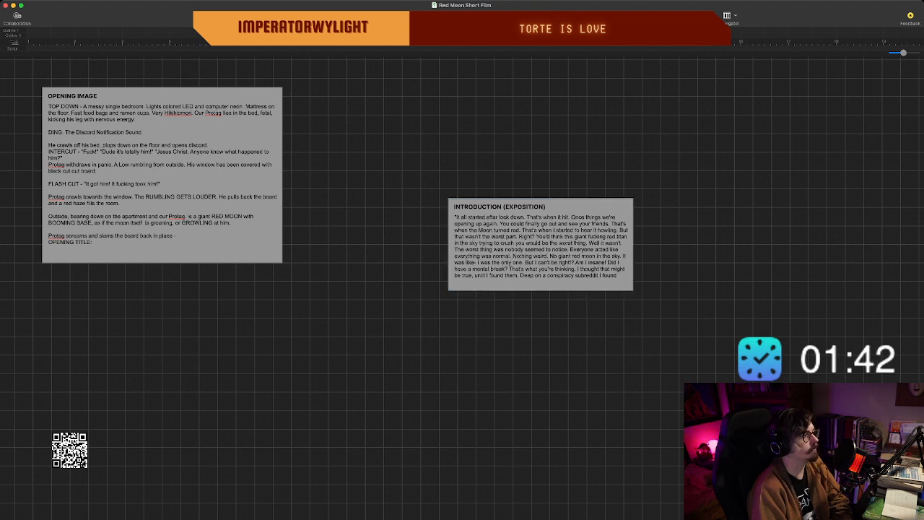
{"action": "left_click_drag", "start_coordinate": [505, 207], "coordinate": [423, 161]}
{"action": "left_click_drag", "start_coordinate": [425, 204], "coordinate": [425, 222]}
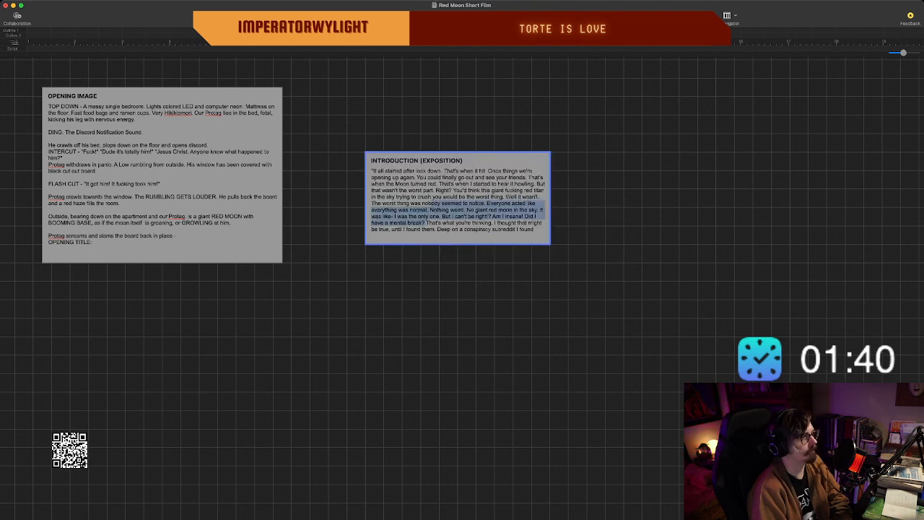
{"action": "left_click", "coordinate": [458, 289]}
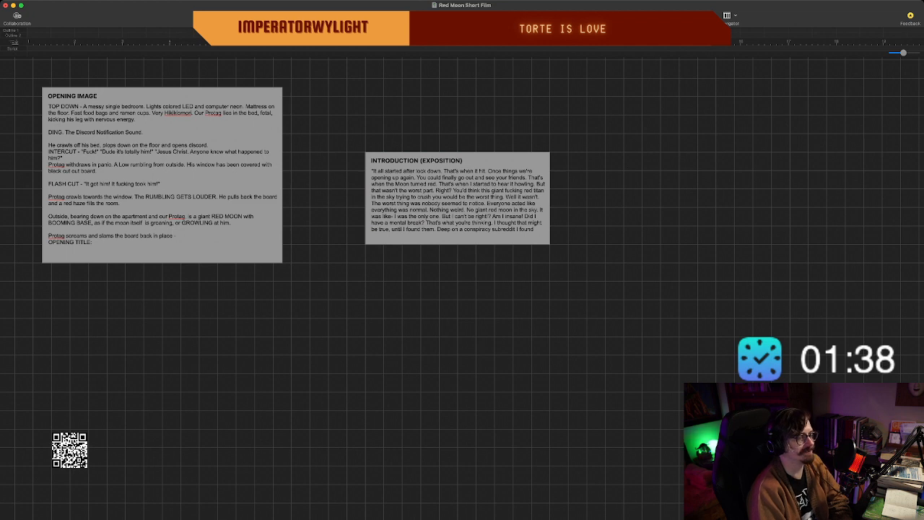
{"action": "left_click_drag", "start_coordinate": [458, 161], "coordinate": [458, 188]}
{"action": "left_click", "coordinate": [458, 300]}
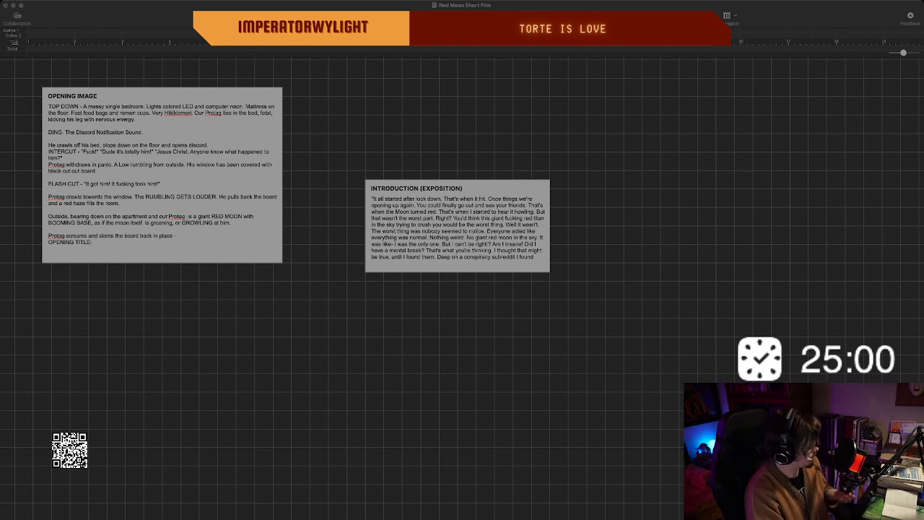
{"action": "scroll", "coordinate": [462, 260], "scroll_direction": "right", "scroll_amount": 2}
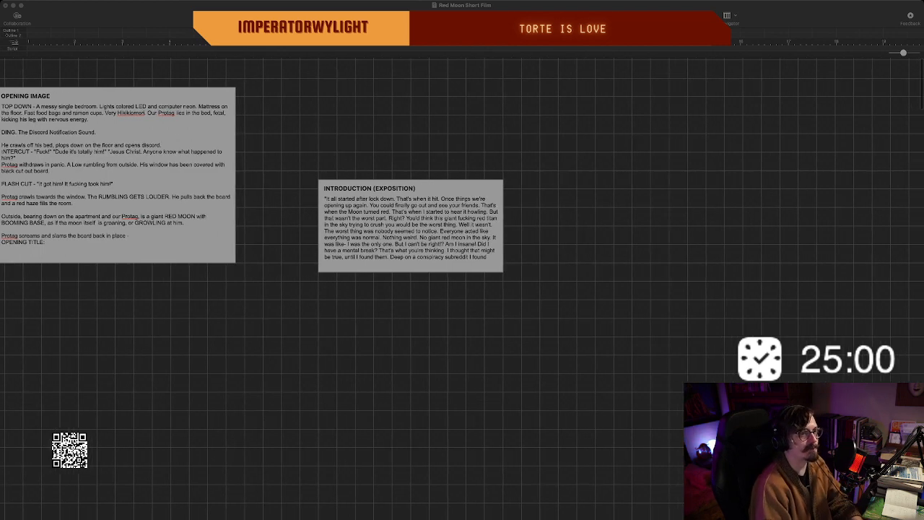
{"action": "scroll", "coordinate": [463, 260], "scroll_direction": "left", "scroll_amount": 2}
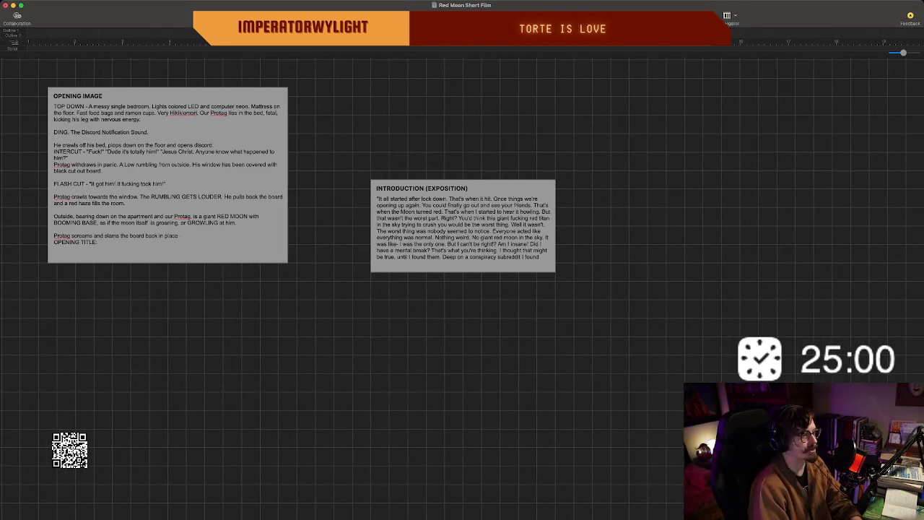
{"action": "scroll", "coordinate": [462, 260], "scroll_direction": "left", "scroll_amount": 6}
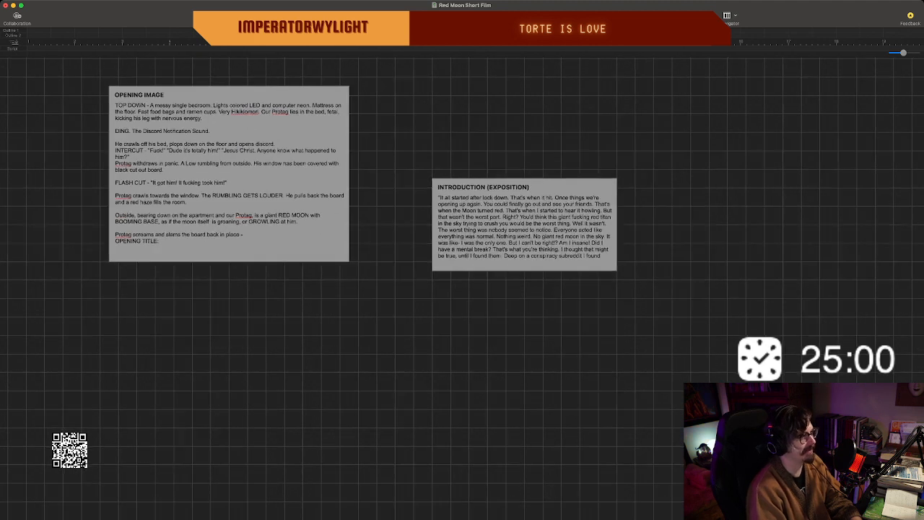
{"action": "left_click", "coordinate": [602, 256]}
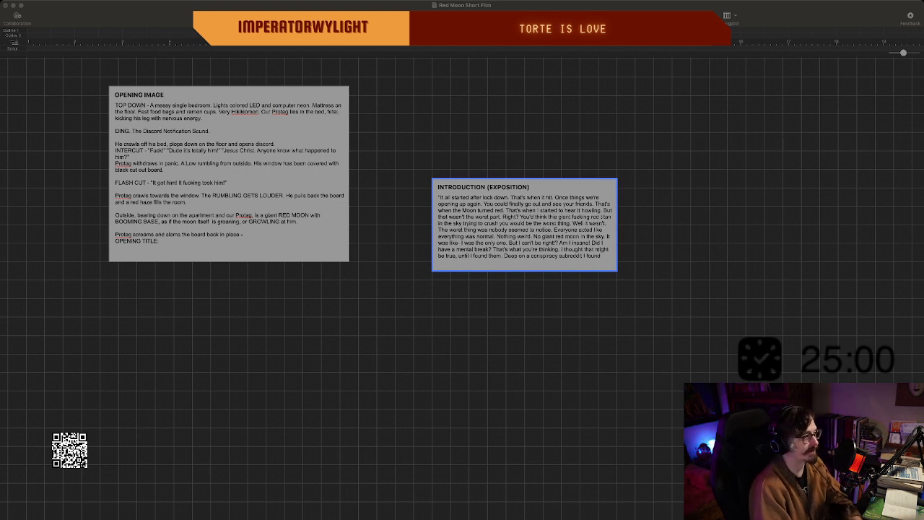
{"action": "key", "text": "super+Tab"}
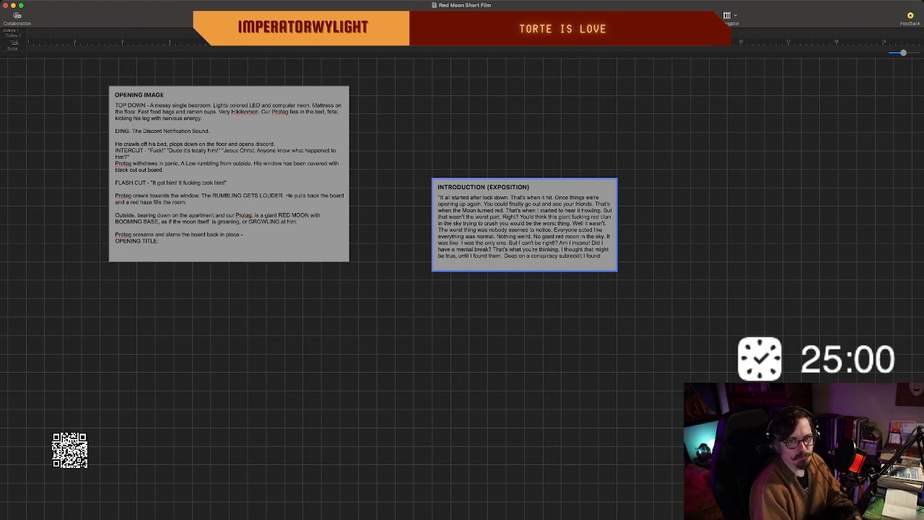
{"action": "key", "text": "super+Tab"}
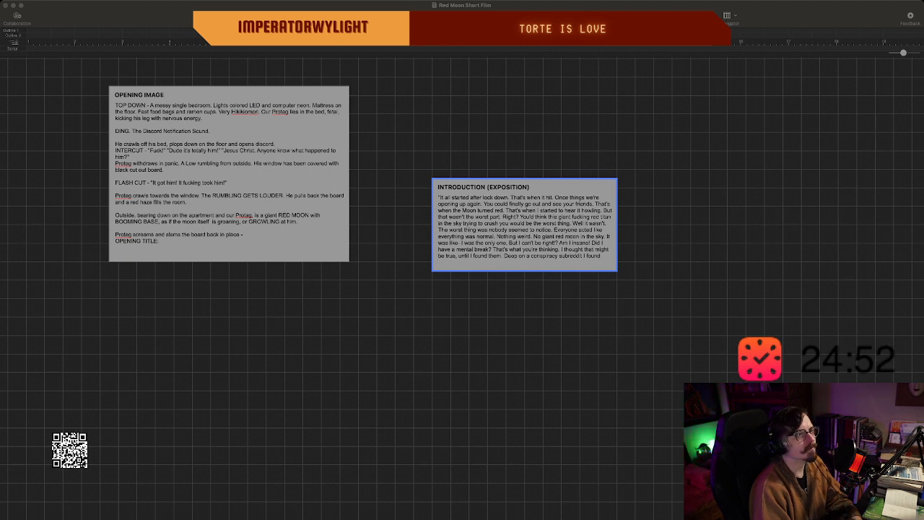
{"action": "scroll", "coordinate": [462, 289], "scroll_direction": "down", "scroll_amount": 1}
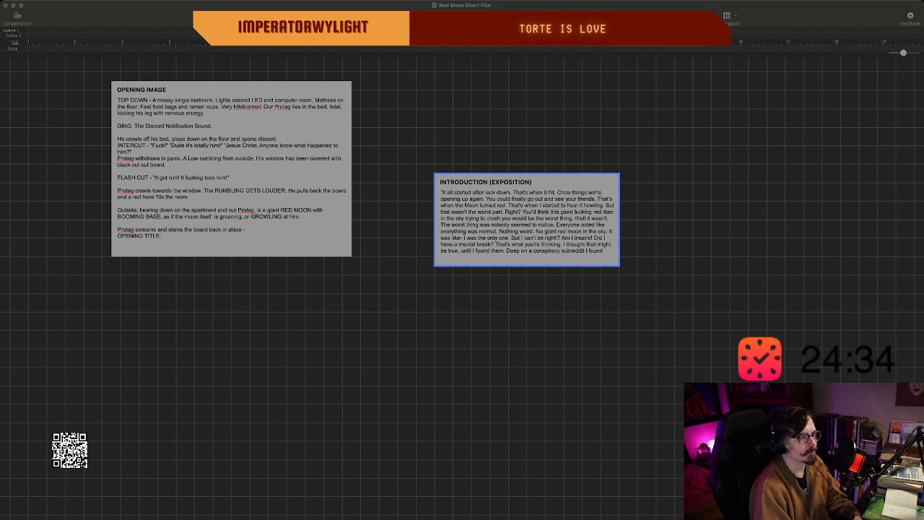
{"action": "scroll", "coordinate": [462, 289], "scroll_direction": "left", "scroll_amount": 3}
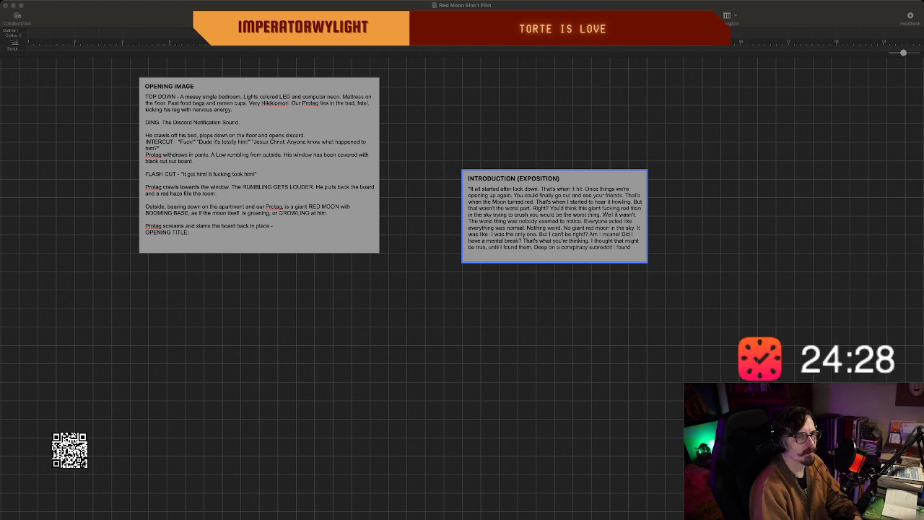
{"action": "scroll", "coordinate": [462, 289], "scroll_direction": "left", "scroll_amount": 3}
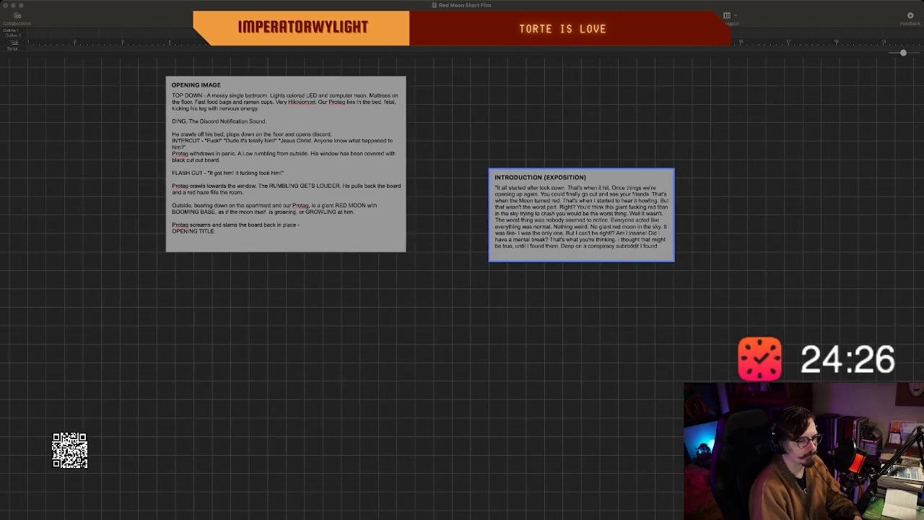
{"action": "key", "text": "super+Tab"}
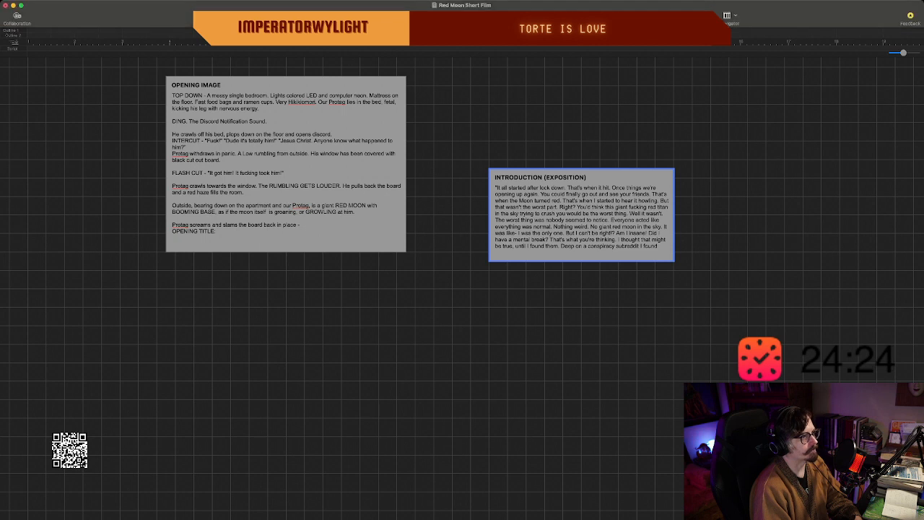
{"action": "left_click", "coordinate": [462, 325]}
{"action": "scroll", "coordinate": [462, 289], "scroll_direction": "right", "scroll_amount": 5}
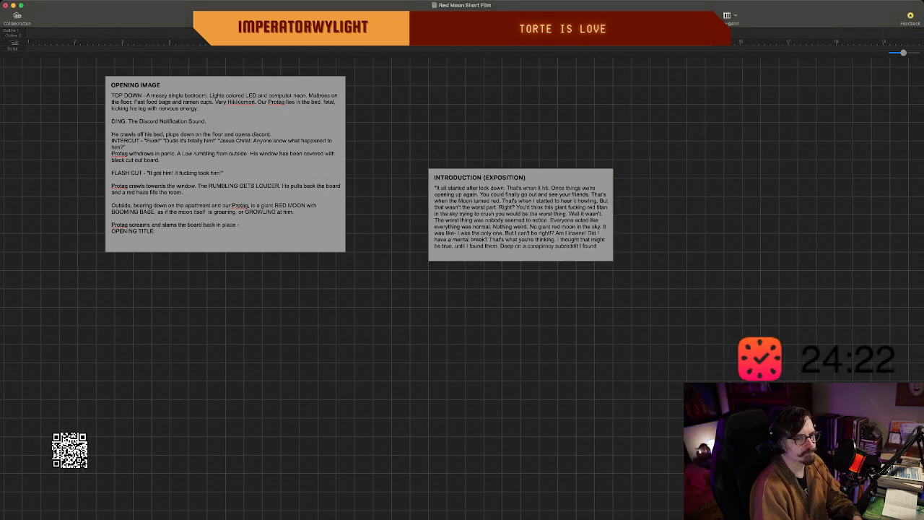
{"action": "scroll", "coordinate": [462, 289], "scroll_direction": "down", "scroll_amount": 1}
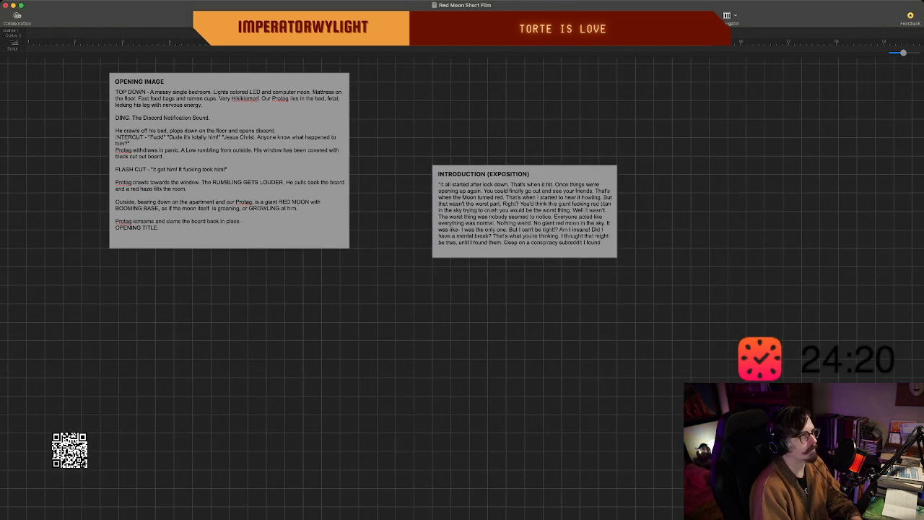
{"action": "key", "text": "super+Tab"}
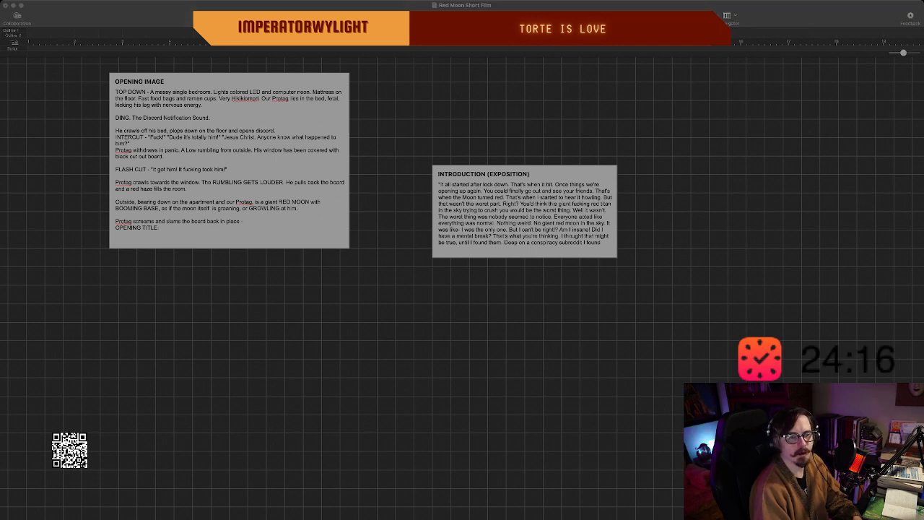
{"action": "scroll", "coordinate": [462, 288], "scroll_direction": "down", "scroll_amount": 1}
{"action": "key", "text": "super+Tab"}
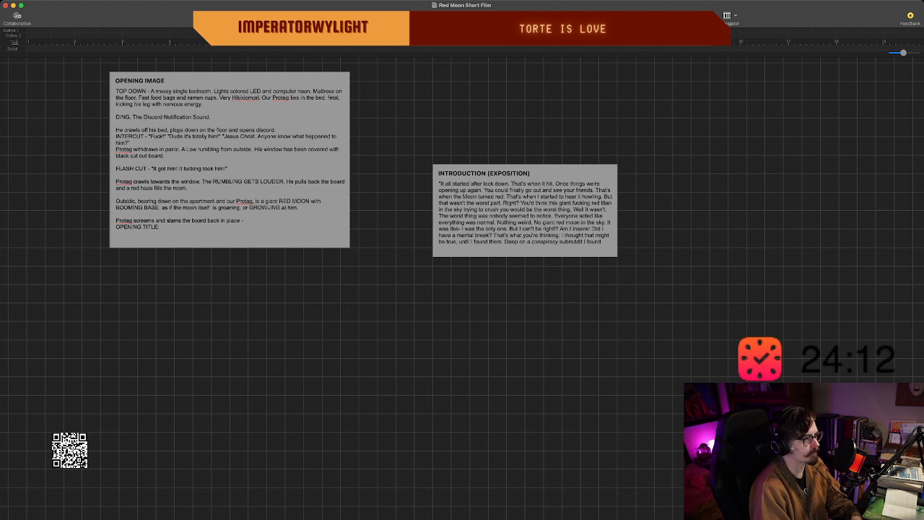
Open the introduction (exposition) beat's narration for editing, leaving its wording as it is.
{"action": "left_click", "coordinate": [526, 212]}
{"action": "type", "text": ","}
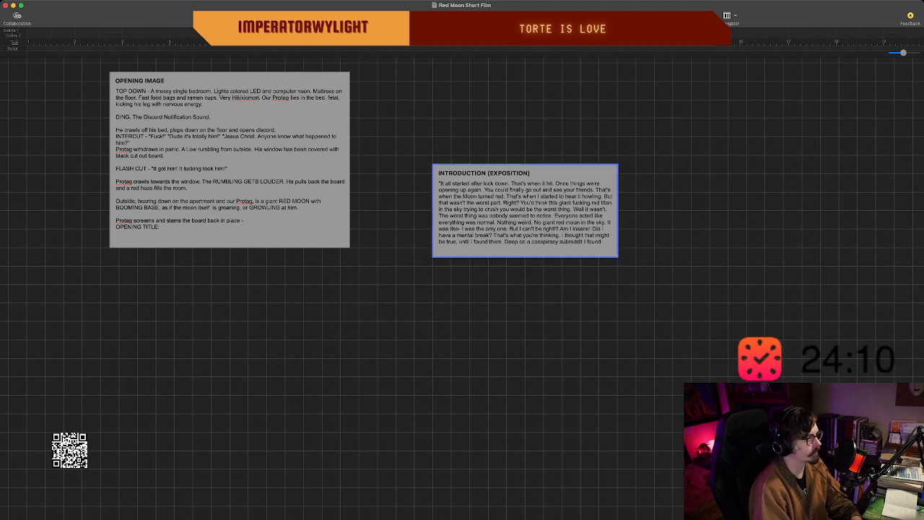
{"action": "key", "text": "BackSpace"}
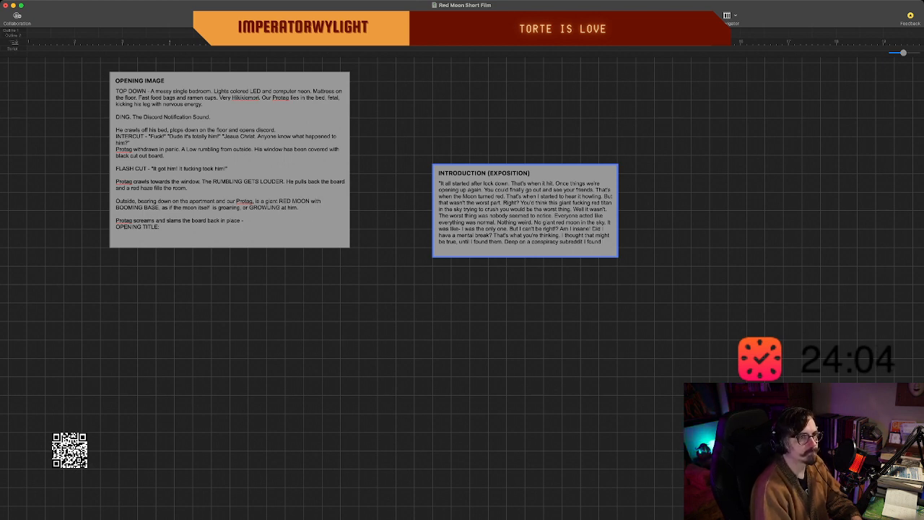
{"action": "key", "text": "super+Tab"}
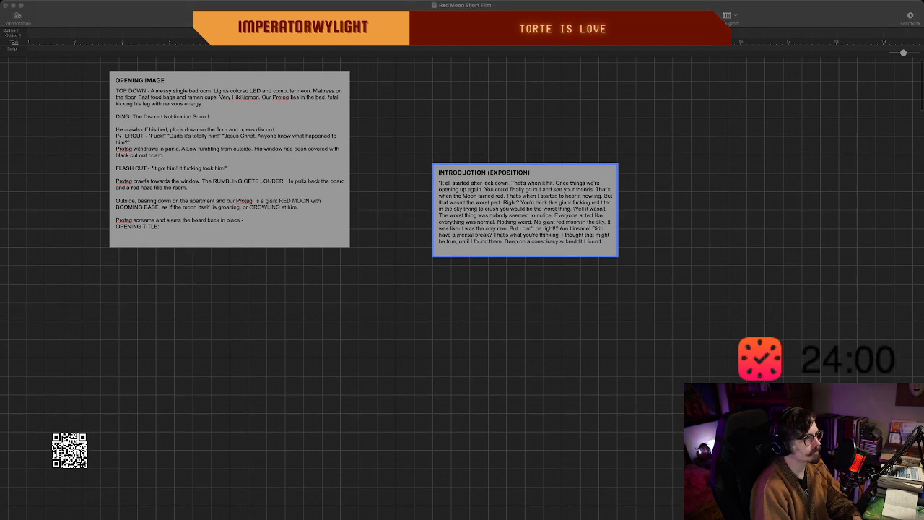
{"action": "key", "text": "super+Tab"}
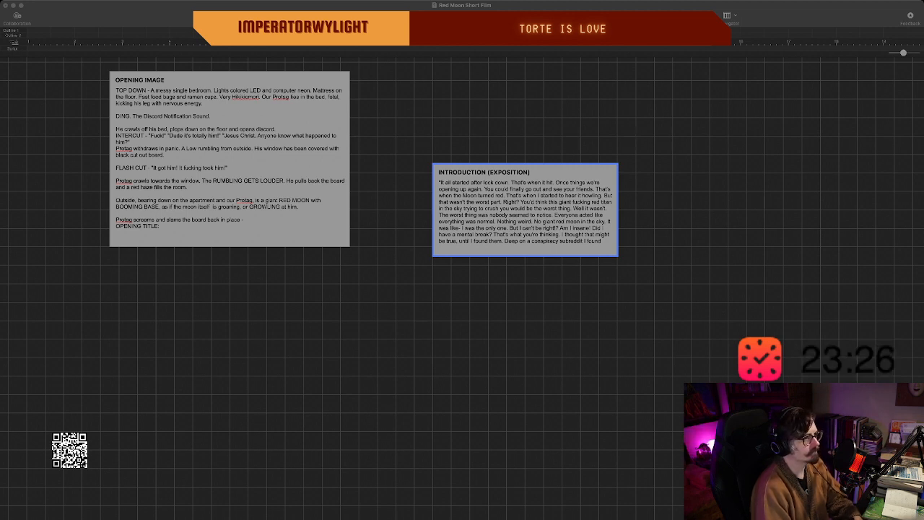
{"action": "key", "text": "super+Tab"}
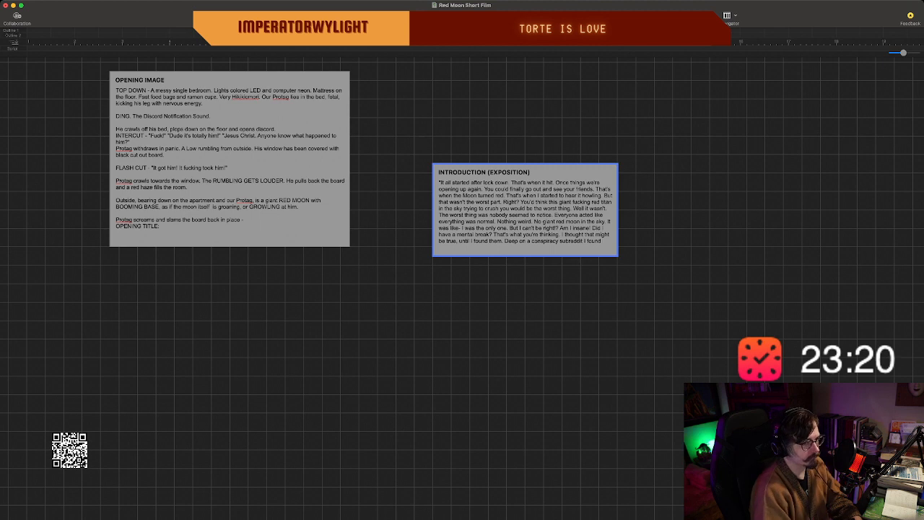
{"action": "scroll", "coordinate": [462, 274], "scroll_direction": "down", "scroll_amount": 1}
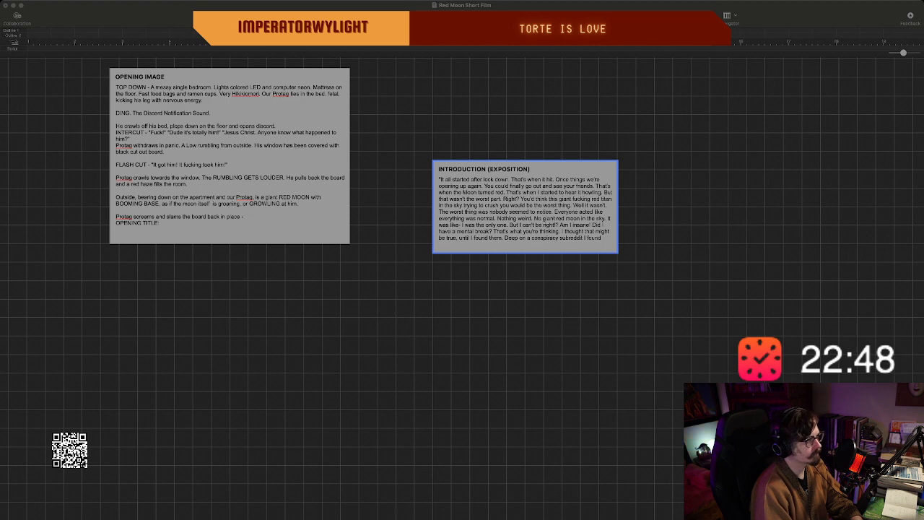
End the subreddit sentence with a period and start a direction after it reading "(SHOW POST: uredditrabbit".
{"action": "key", "text": "super+Tab"}
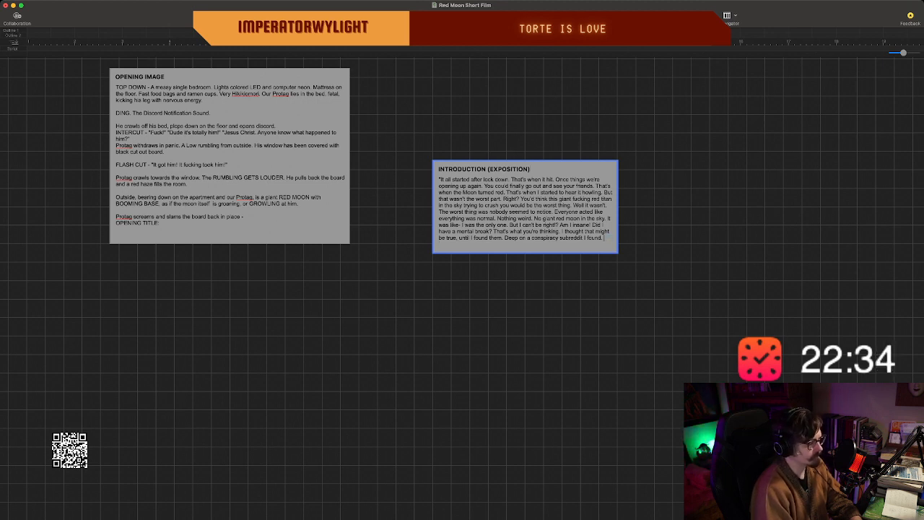
{"action": "type", "text": "("}
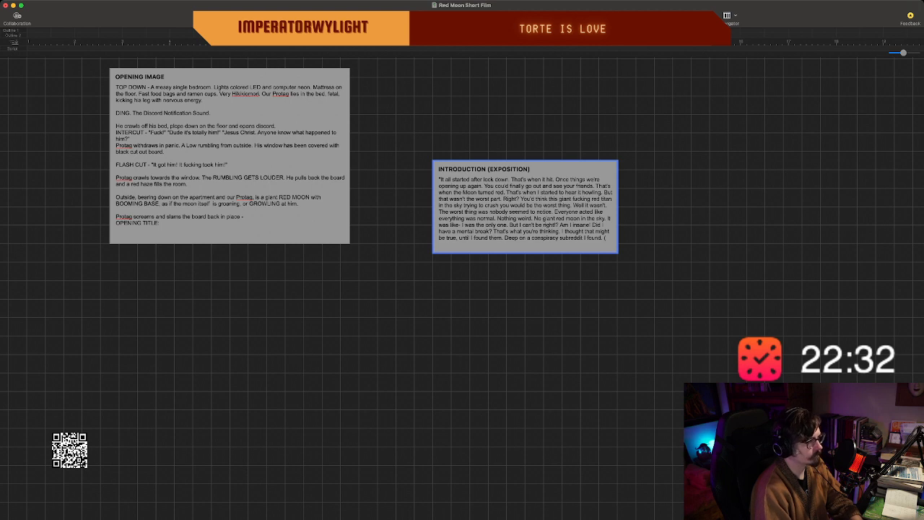
{"action": "type", "text": "SHO"}
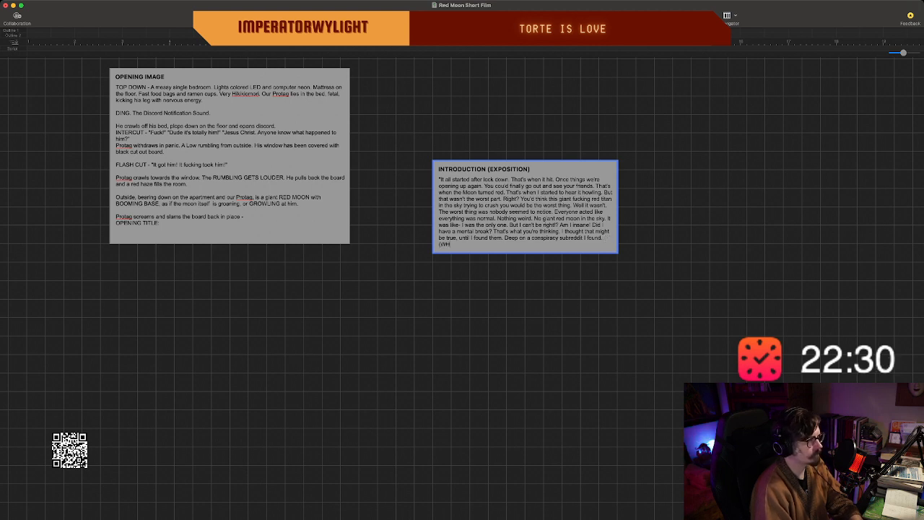
{"action": "type", "text": "W POST"}
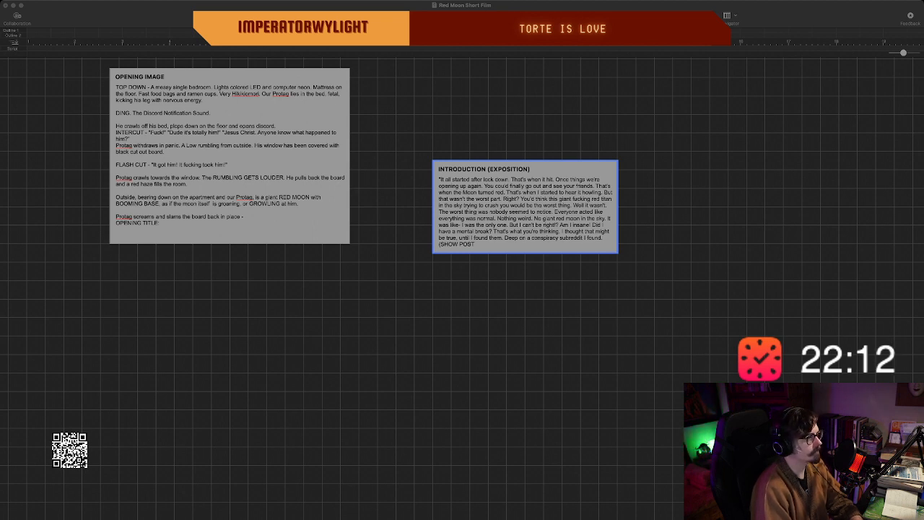
{"action": "key", "text": "super+Tab"}
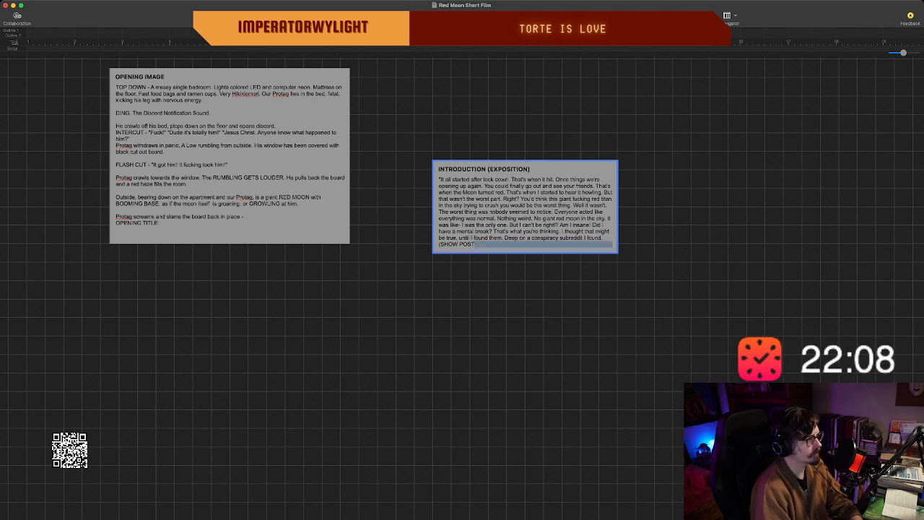
{"action": "type", "text": ")"}
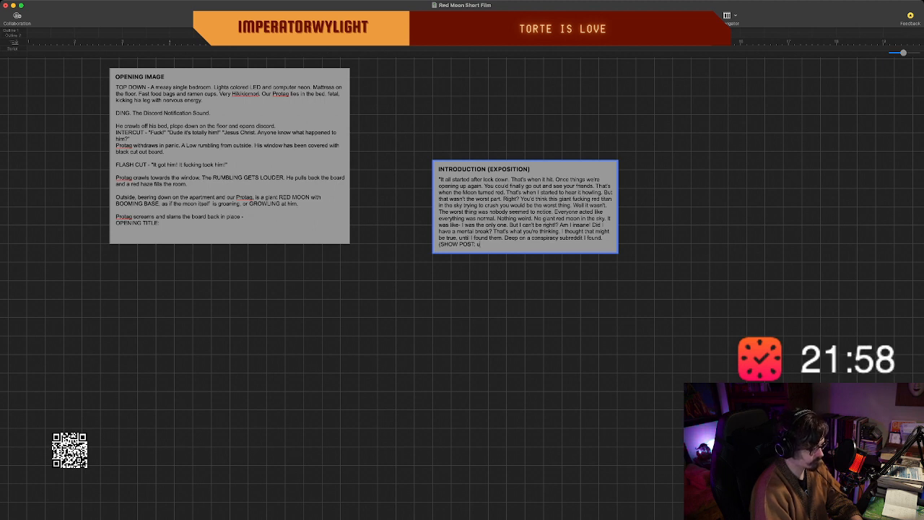
{"action": "type", "text": "red"}
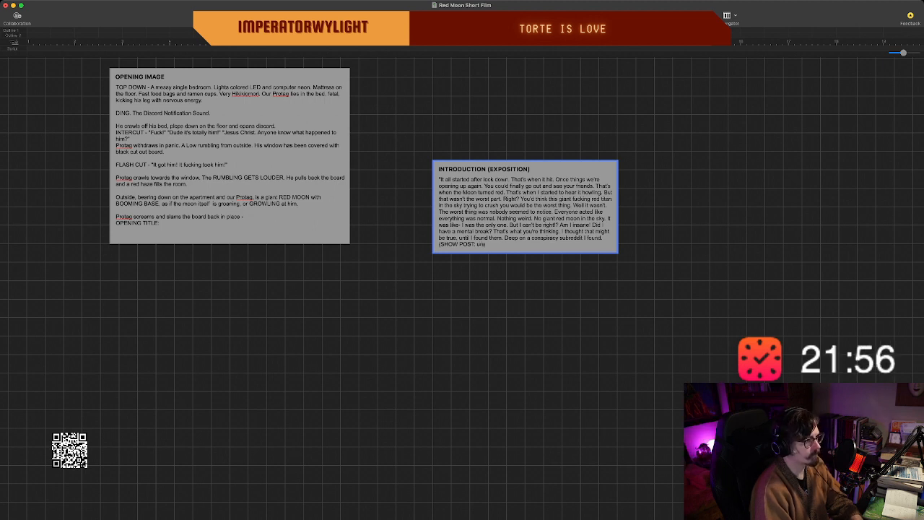
{"action": "type", "text": "dit"}
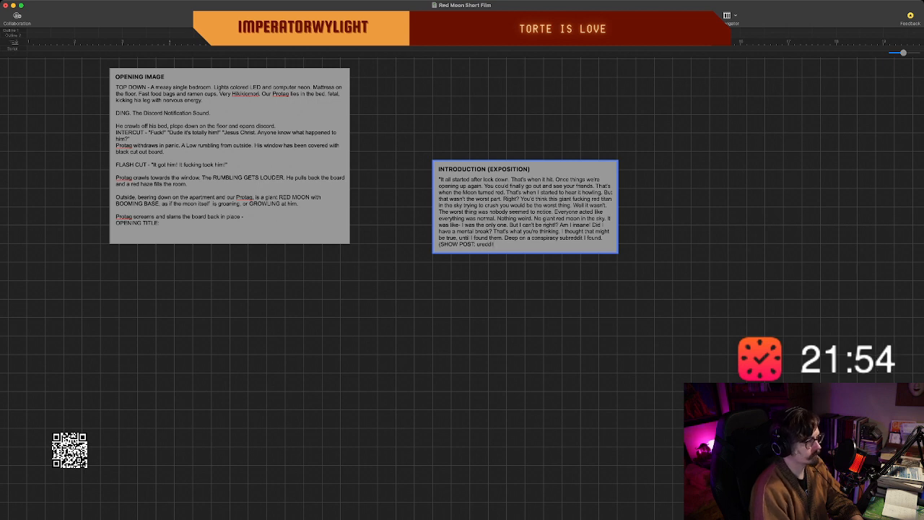
{"action": "type", "text": "rabbit"}
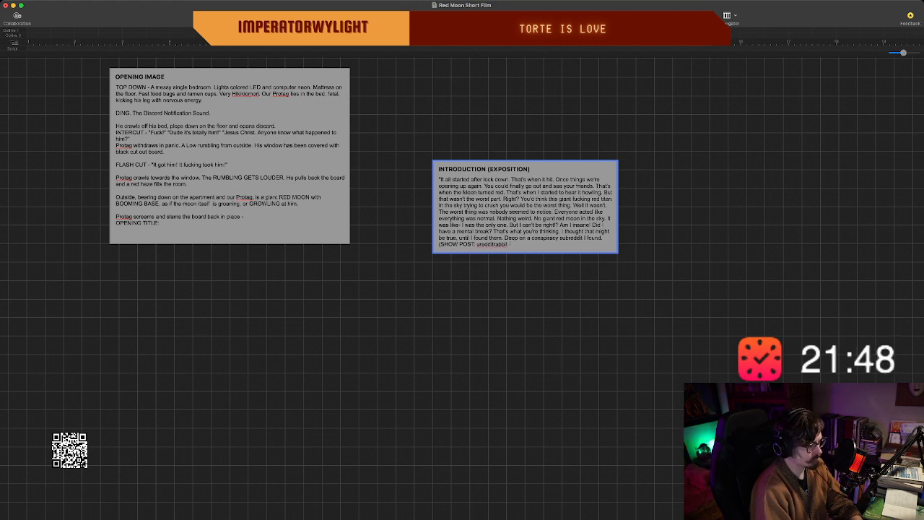
Complete the post direction with the quote - "Has anyone else noticed the moon is red." and a closing parenthesis.
{"action": "type", "text": "- \"Does anyone"}
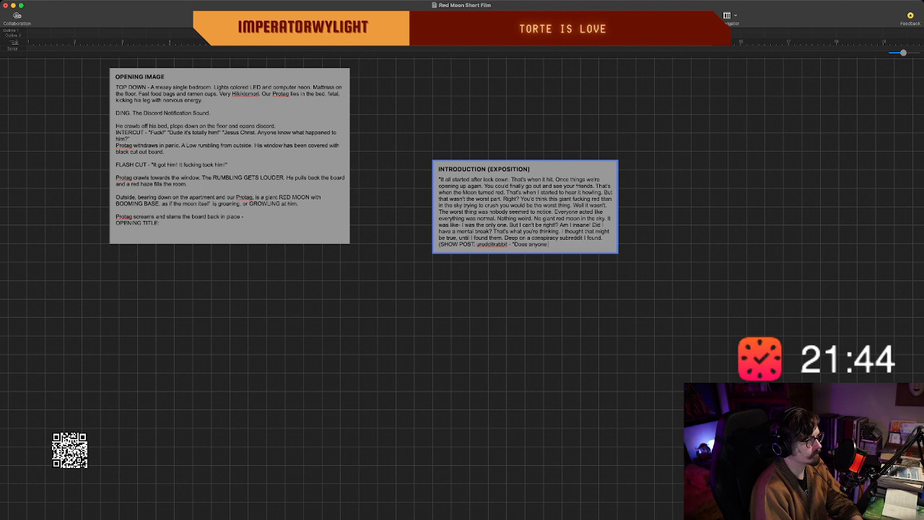
{"action": "key", "text": "BackSpace"}
{"action": "key", "text": "BackSpace"}
{"action": "key", "text": "BackSpace"}
{"action": "key", "text": "BackSpace"}
{"action": "key", "text": "BackSpace"}
{"action": "key", "text": "BackSpace"}
{"action": "key", "text": "BackSpace"}
{"action": "key", "text": "BackSpace"}
{"action": "key", "text": "BackSpace"}
{"action": "key", "text": "BackSpace"}
{"action": "key", "text": "BackSpace"}
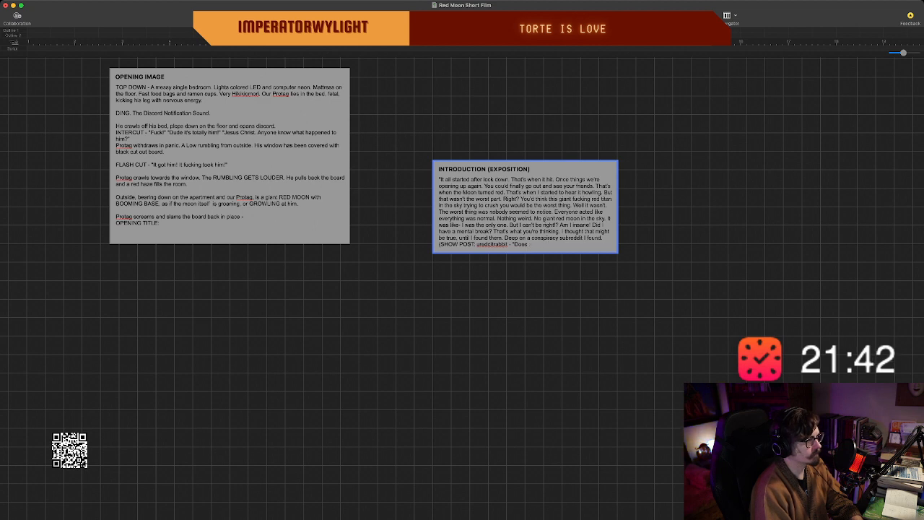
{"action": "type", "text": "Has any"}
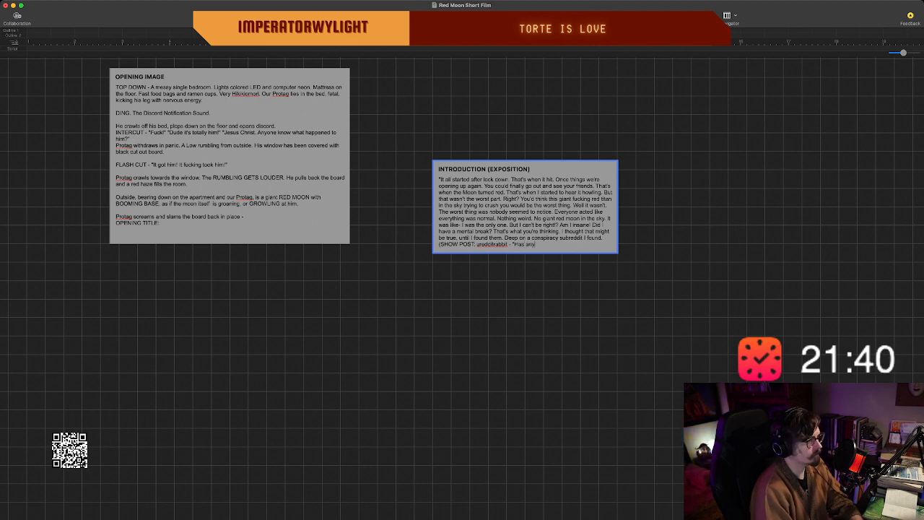
{"action": "type", "text": "one else noticed"}
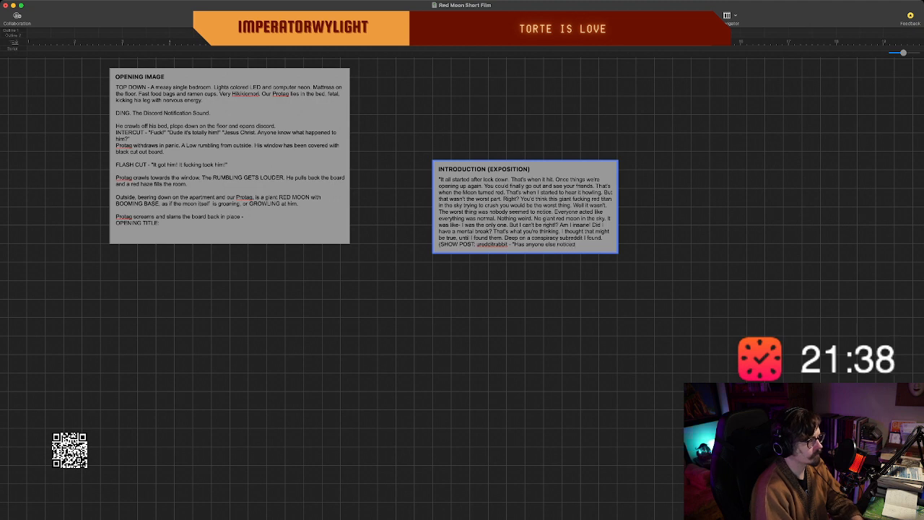
{"action": "type", "text": " the moon is"}
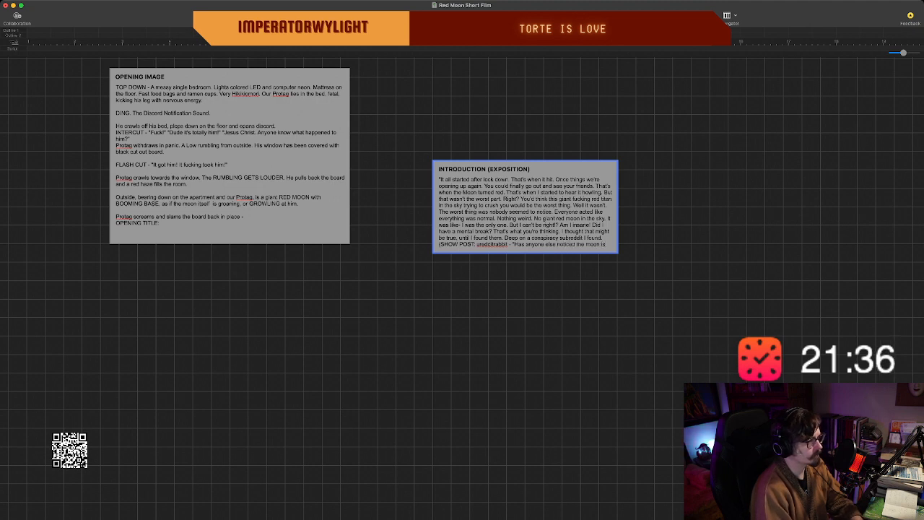
{"action": "type", "text": " red.\""}
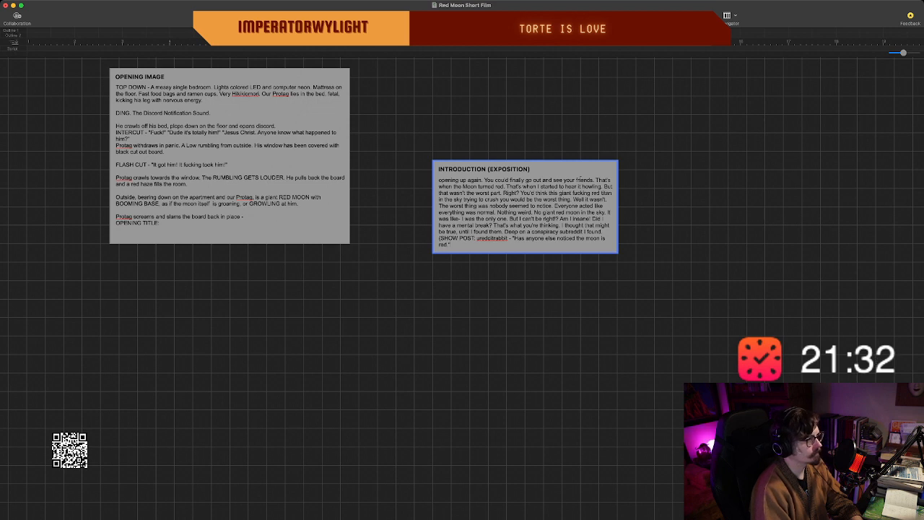
{"action": "type", "text": ")"}
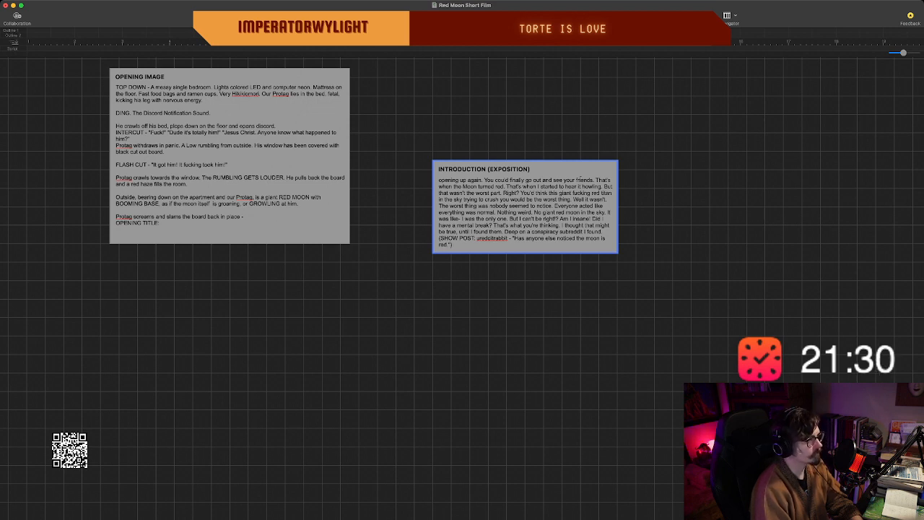
{"action": "type", "text": " Th"}
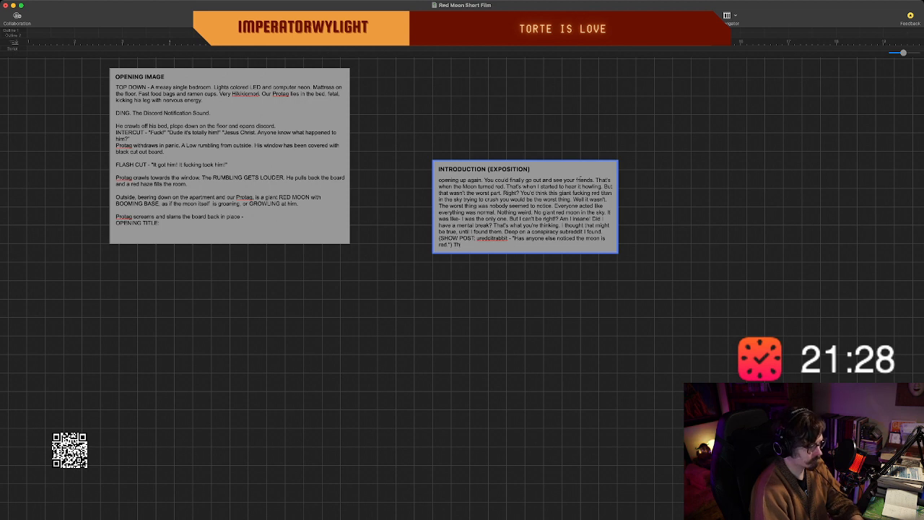
{"action": "type", "text": "at's when I"}
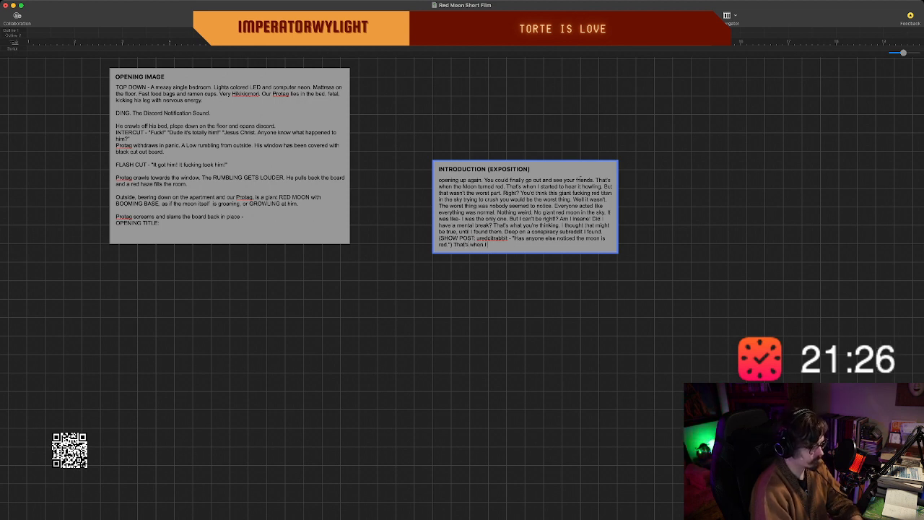
{"action": "type", "text": " joined the d"}
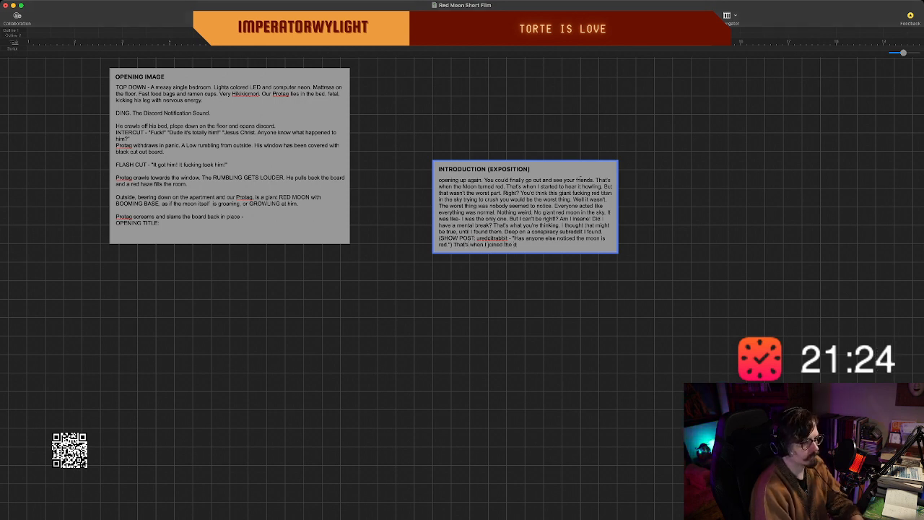
{"action": "type", "text": "iscord"}
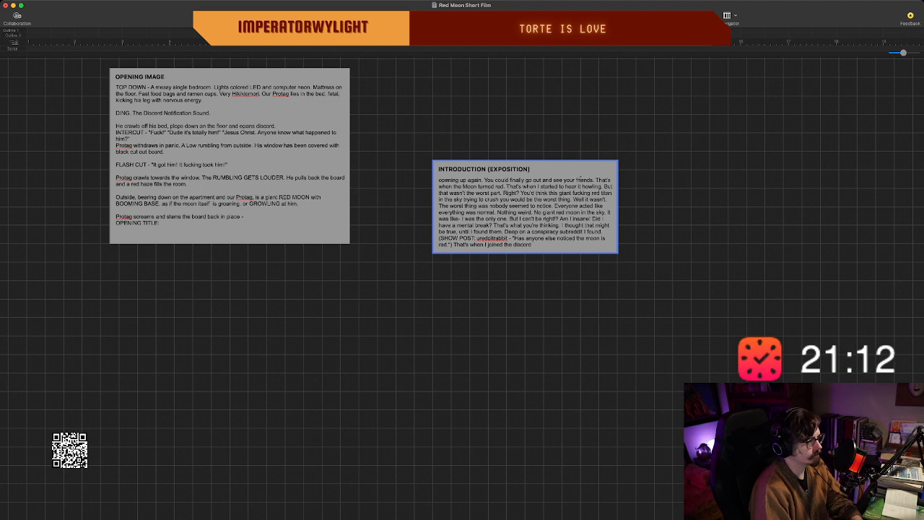
Add the direction "(Show shots of them all discussing and chatting within discords rooms. Limited video.)" to the end of the introduction narration.
{"action": "type", "text": ". (Sh"}
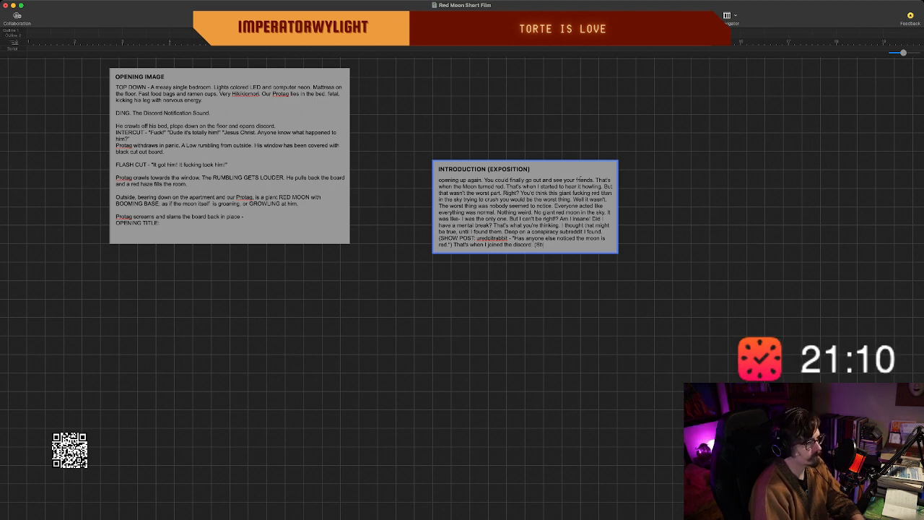
{"action": "type", "text": "ow shots of the"}
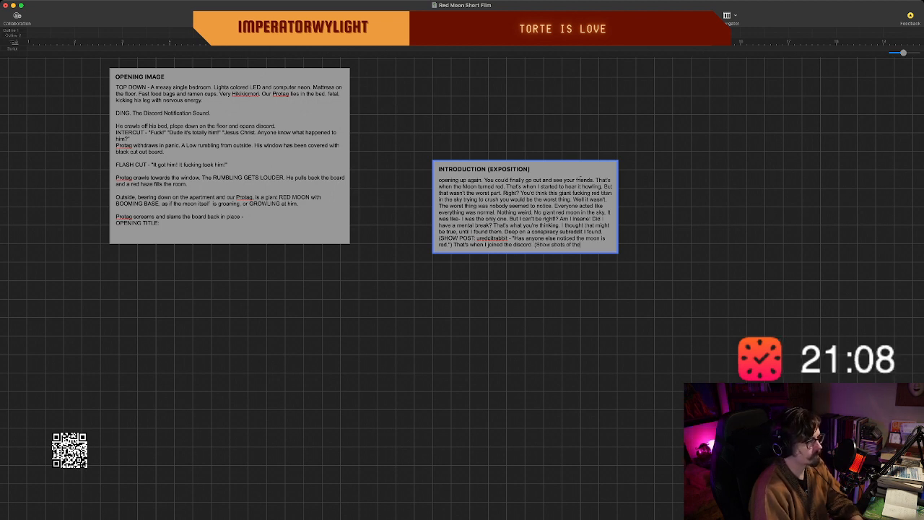
{"action": "type", "text": "m all discussing"}
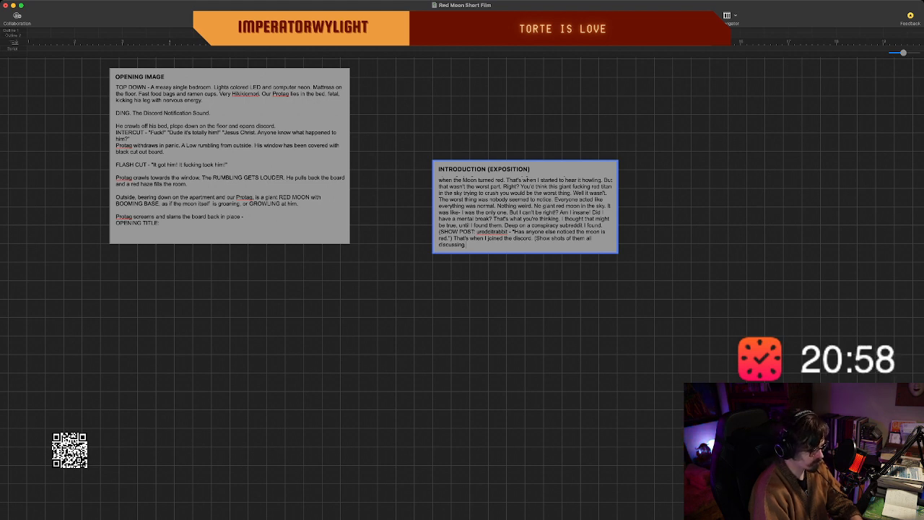
{"action": "type", "text": "and chatting within"}
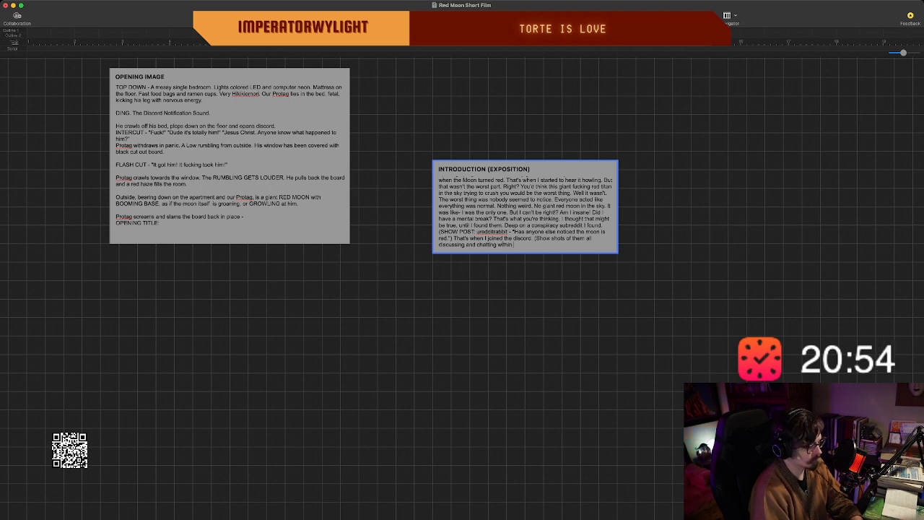
{"action": "type", "text": " discords"}
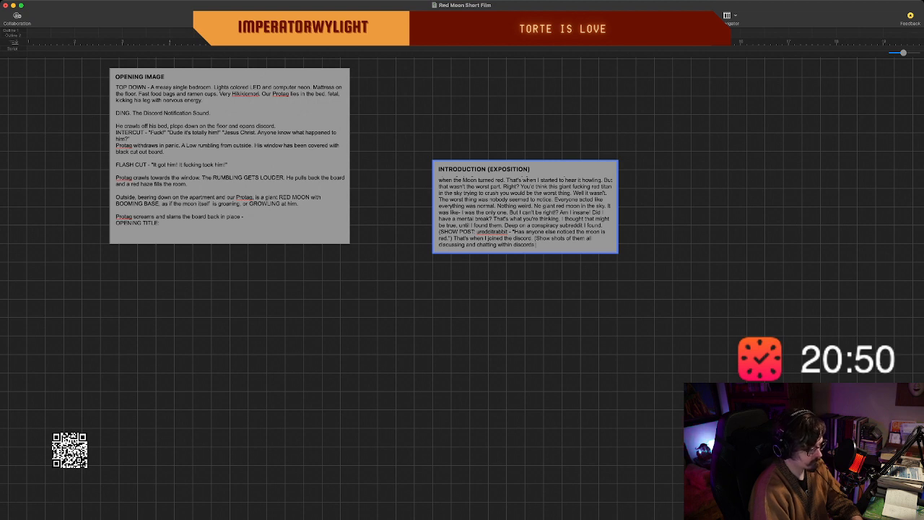
{"action": "type", "text": " rooms). I"}
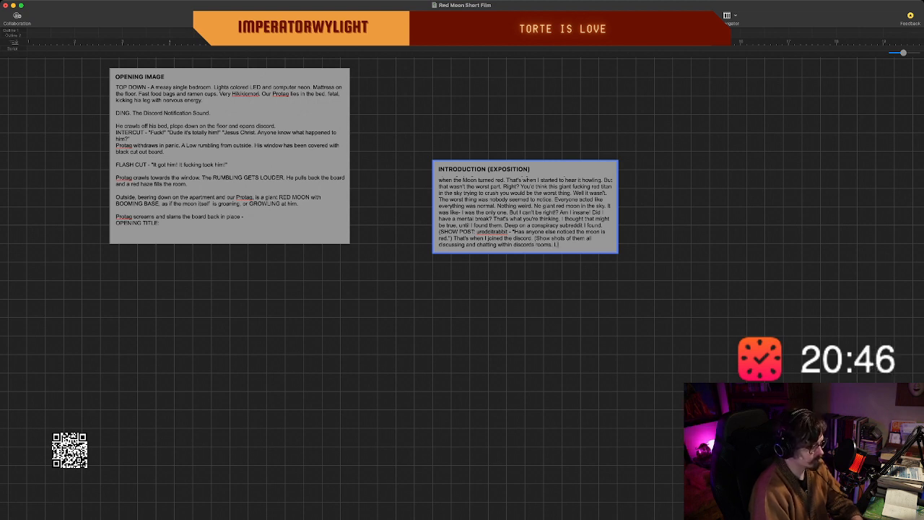
{"action": "type", "text": " Limited vid"}
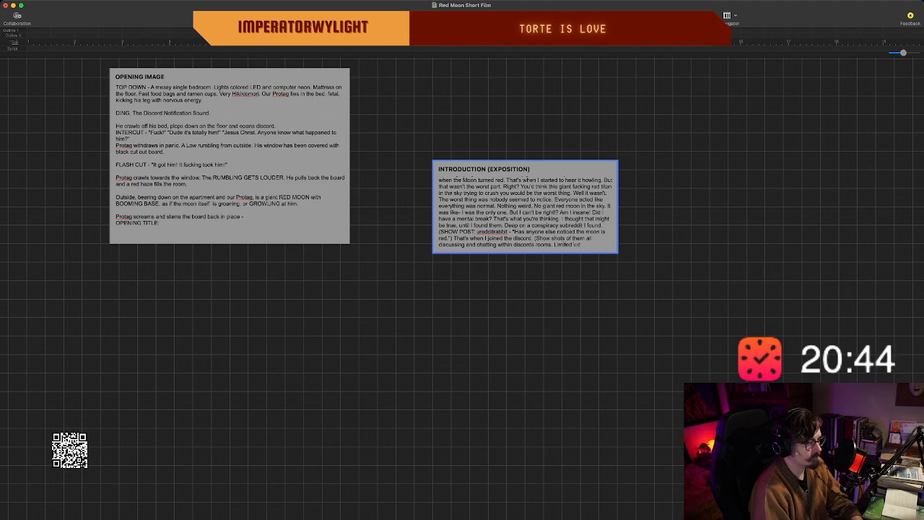
{"action": "type", "text": "eo."}
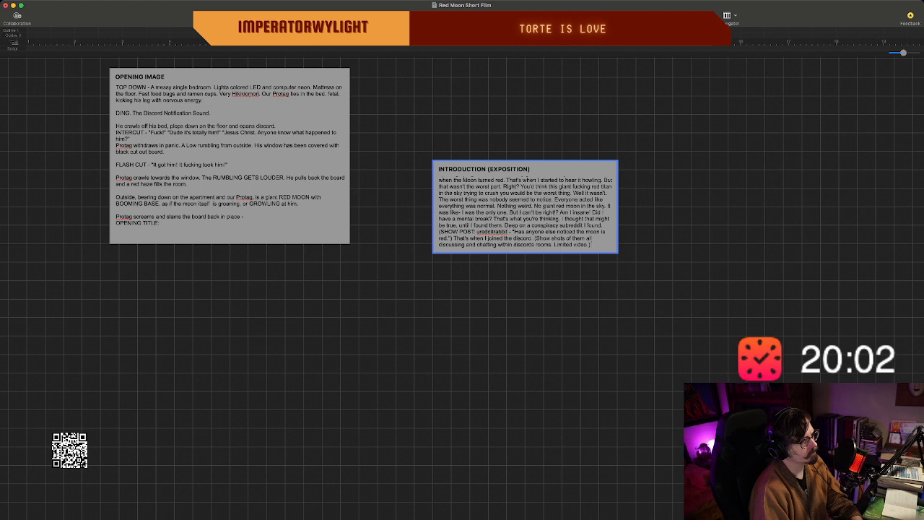
{"action": "type", "text": "Taking"}
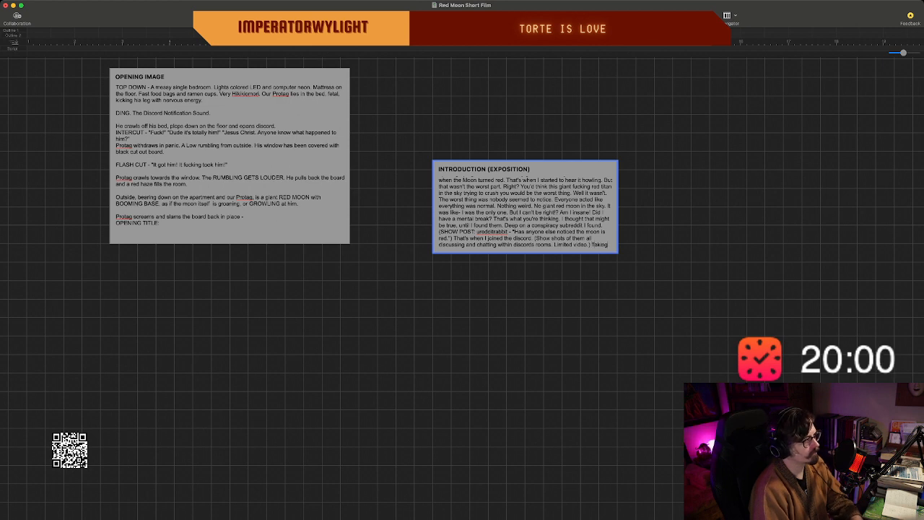
{"action": "type", "text": " videos"}
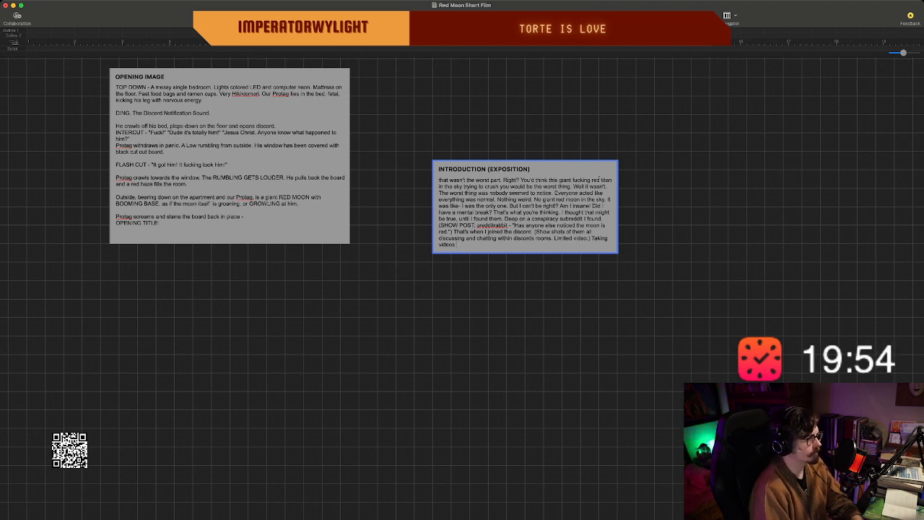
{"action": "key", "text": "BackSpace"}
{"action": "key", "text": "BackSpace"}
{"action": "key", "text": "BackSpace"}
{"action": "key", "text": "BackSpace"}
{"action": "key", "text": "BackSpace"}
{"action": "key", "text": "BackSpace"}
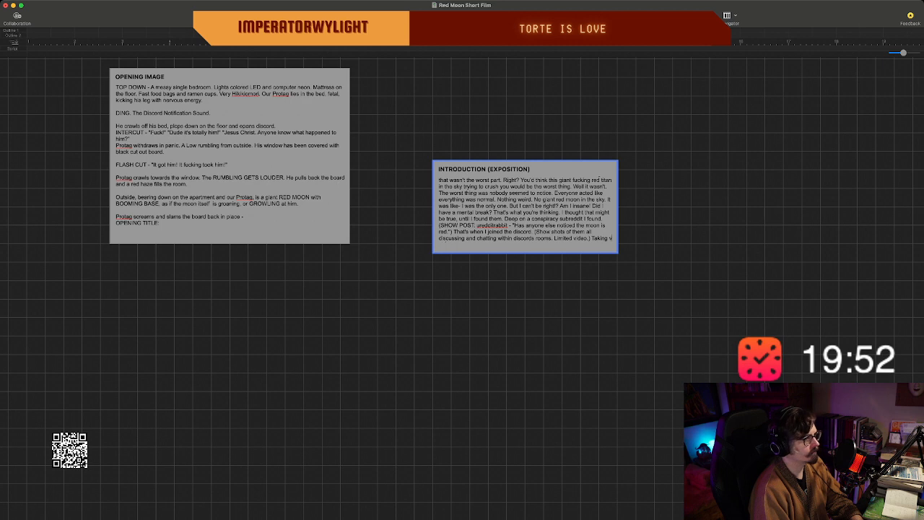
{"action": "key", "text": "BackSpace"}
{"action": "key", "text": "BackSpace"}
{"action": "key", "text": "BackSpace"}
{"action": "key", "text": "BackSpace"}
{"action": "key", "text": "BackSpace"}
{"action": "key", "text": "BackSpace"}
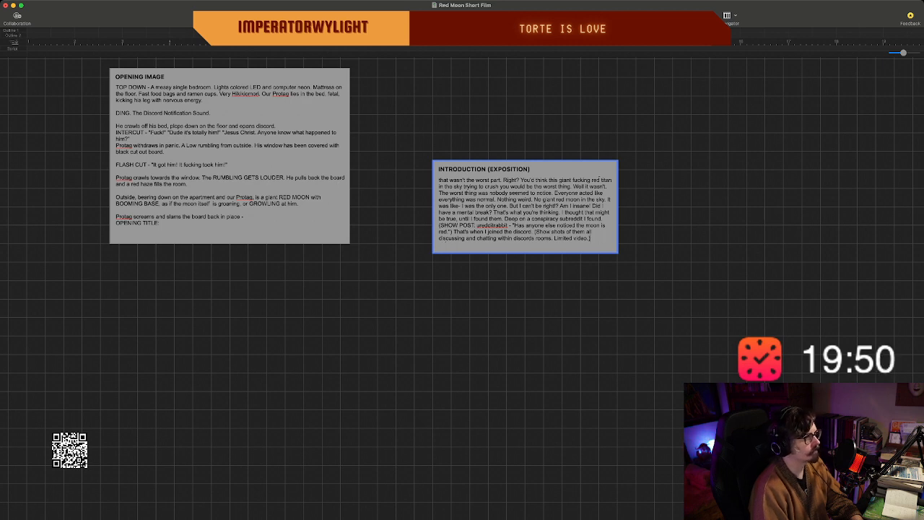
Finish editing the introduction (exposition) beat and move it up beside the upper part of the opening image beat.
{"action": "key", "text": "Escape"}
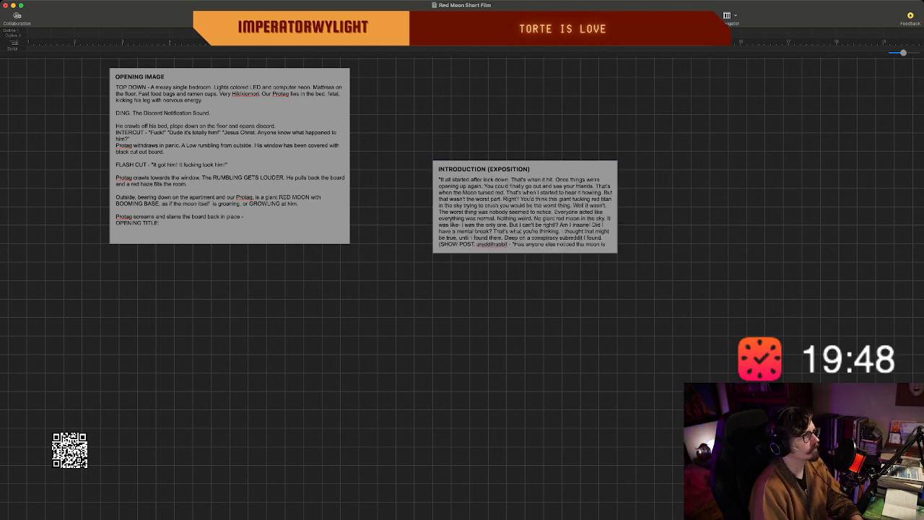
{"action": "left_click_drag", "start_coordinate": [524, 206], "coordinate": [487, 122]}
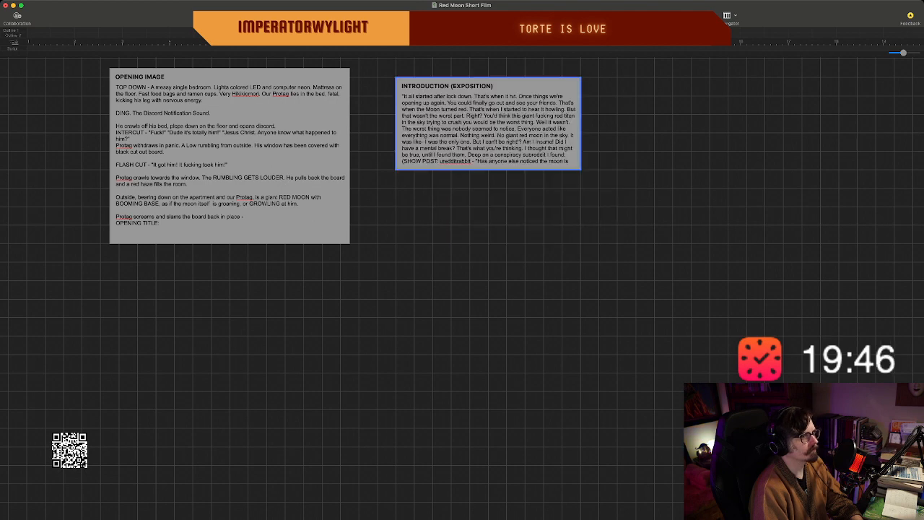
{"action": "scroll", "coordinate": [462, 289], "scroll_direction": "left", "scroll_amount": 2}
{"action": "scroll", "coordinate": [462, 289], "scroll_direction": "up", "scroll_amount": 1}
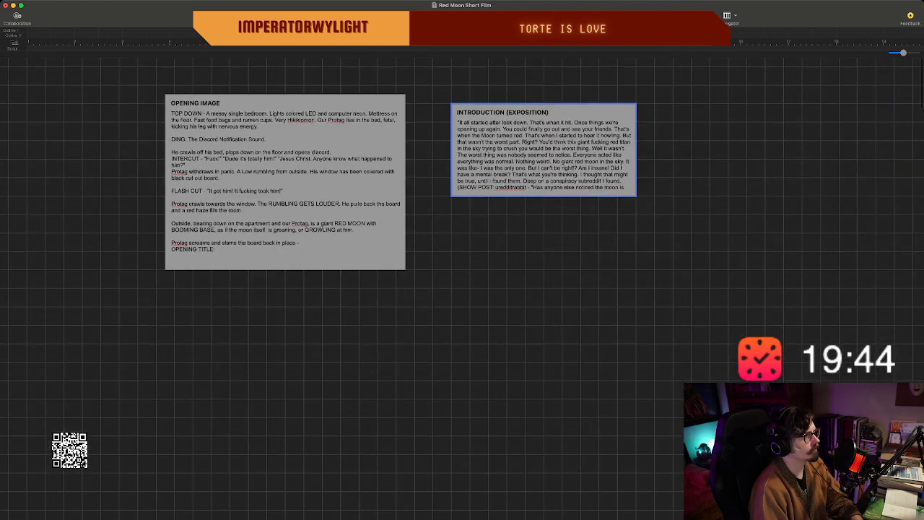
{"action": "scroll", "coordinate": [462, 289], "scroll_direction": "right", "scroll_amount": 2}
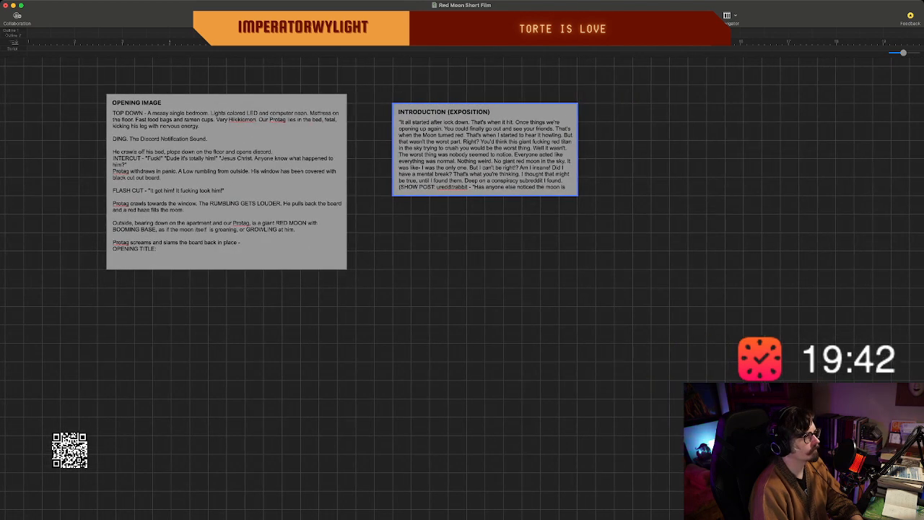
Create a beat titled "FLESHING THINGS OUT" and place it directly beneath the introduction (exposition) beat.
{"action": "key", "text": "Escape"}
{"action": "double_click", "coordinate": [521, 265]}
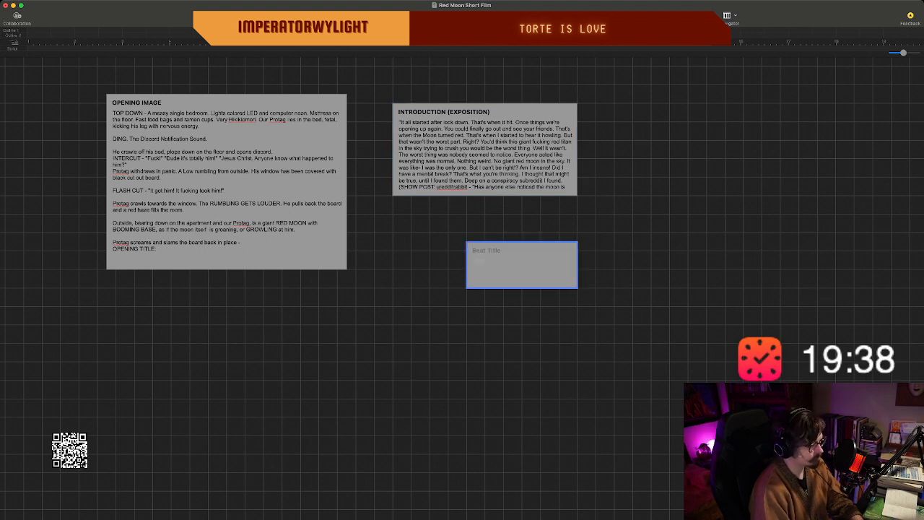
{"action": "type", "text": "What"}
{"action": "key", "text": "BackSpace"}
{"action": "key", "text": "BackSpace"}
{"action": "key", "text": "BackSpace"}
{"action": "key", "text": "BackSpace"}
{"action": "type", "text": "FLE"}
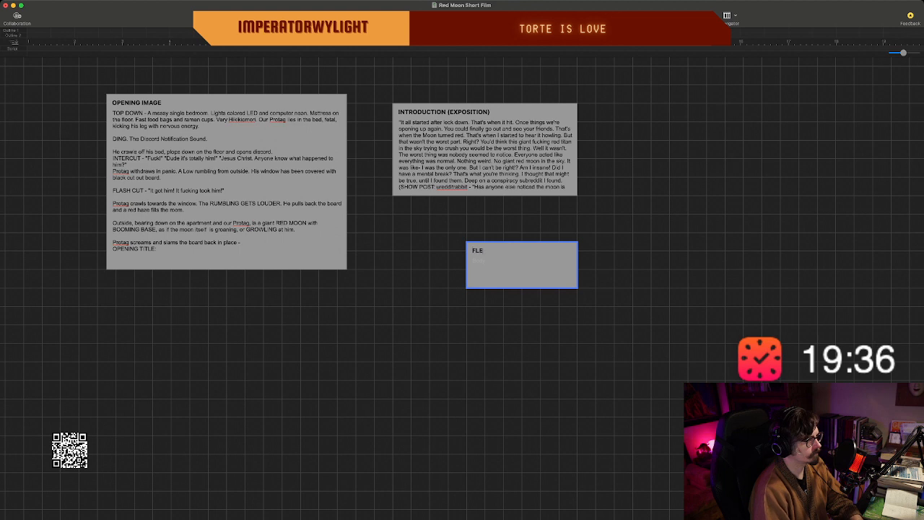
{"action": "type", "text": "SHING THIGN"}
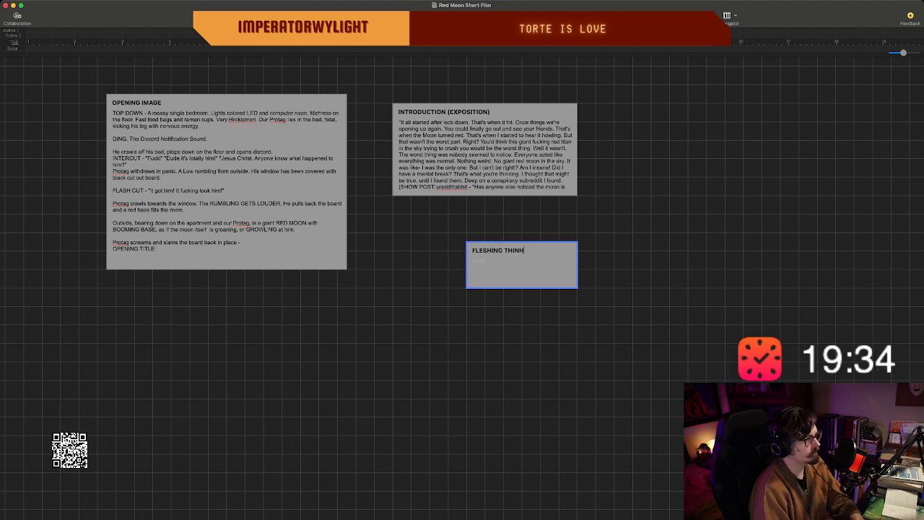
{"action": "key", "text": "BackSpace"}
{"action": "key", "text": "BackSpace"}
{"action": "type", "text": "NGS OUT"}
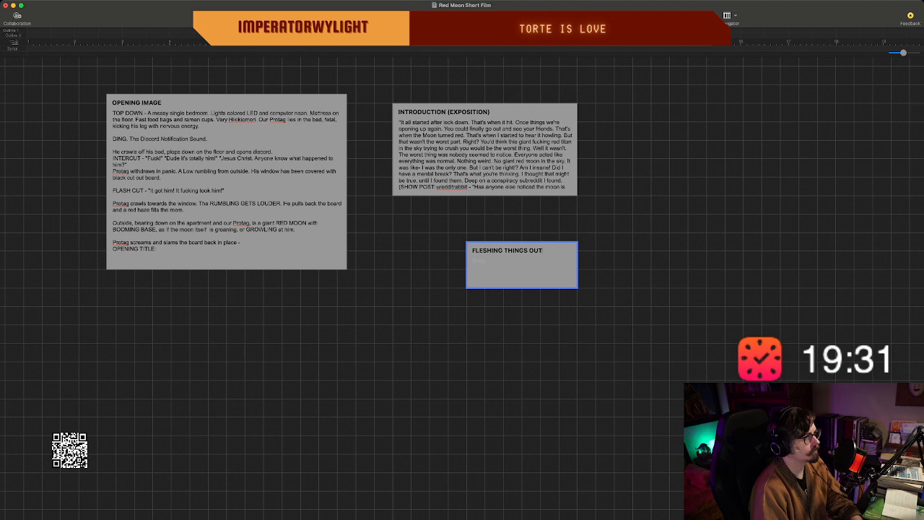
{"action": "key", "text": "Escape"}
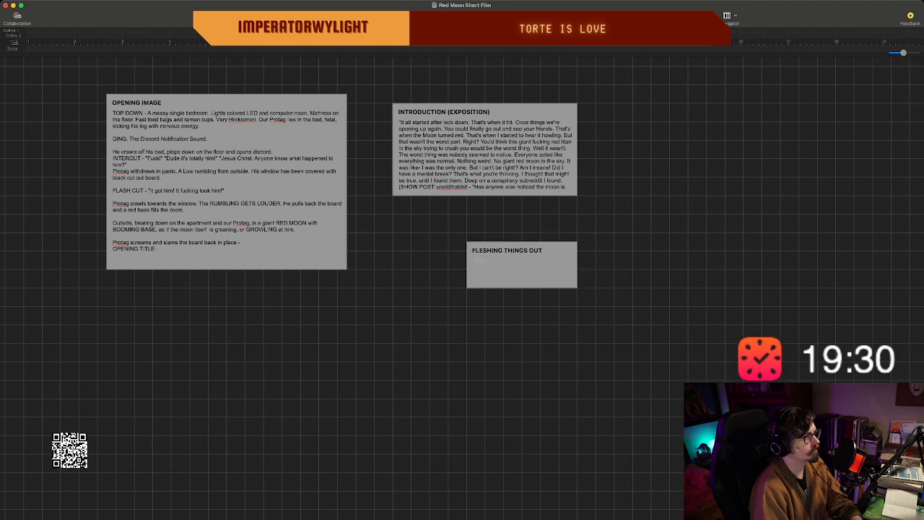
{"action": "left_click_drag", "start_coordinate": [521, 264], "coordinate": [485, 228]}
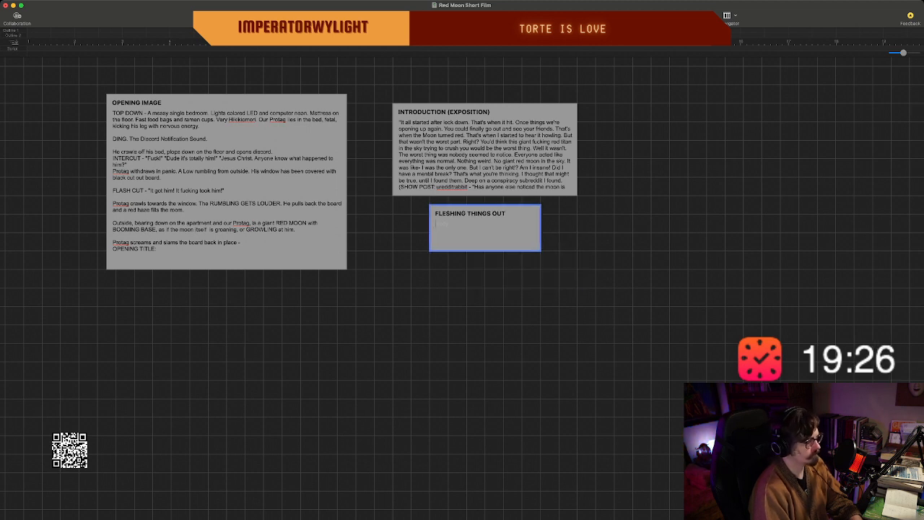
{"action": "type", "text": "Shots of"}
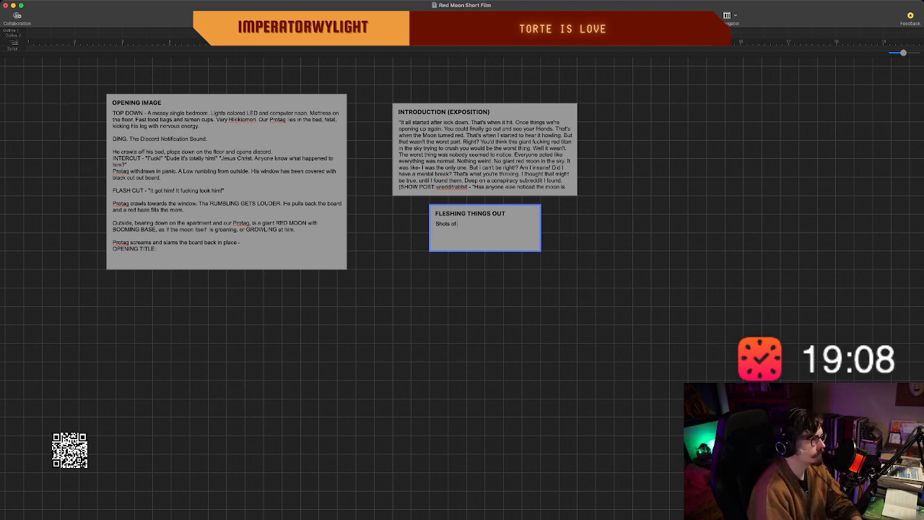
{"action": "key", "text": "BackSpace"}
{"action": "key", "text": "BackSpace"}
{"action": "key", "text": "BackSpace"}
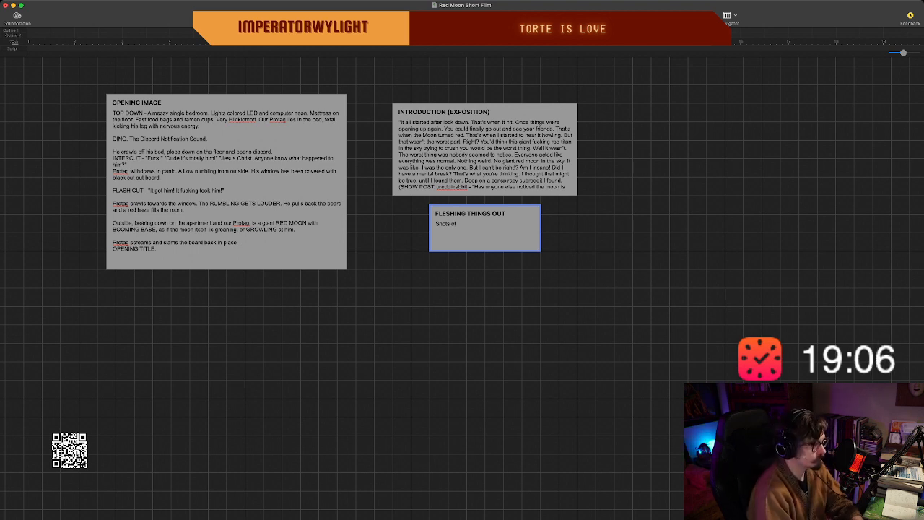
{"action": "key", "text": "BackSpace"}
{"action": "key", "text": "BackSpace"}
{"action": "key", "text": "BackSpace"}
{"action": "key", "text": "BackSpace"}
{"action": "key", "text": "BackSpace"}
{"action": "key", "text": "BackSpace"}
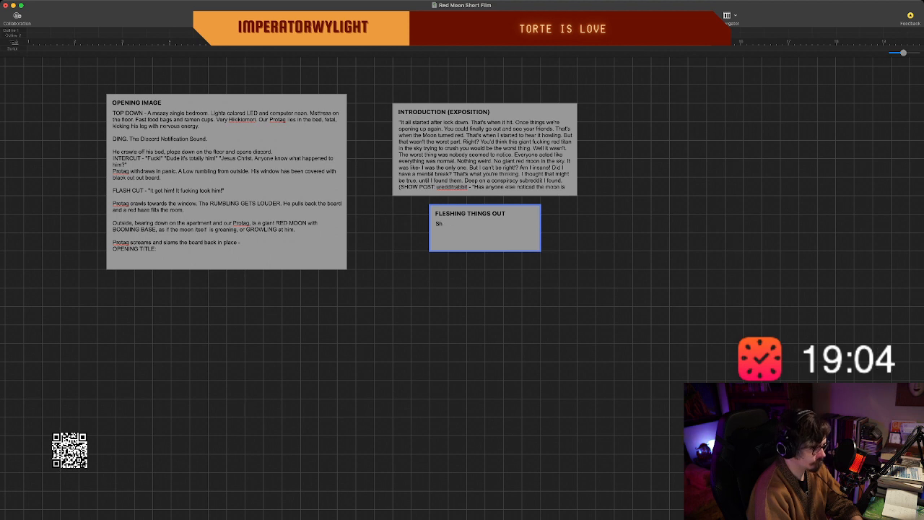
{"action": "key", "text": "BackSpace"}
{"action": "key", "text": "BackSpace"}
Start the body of the "FLESHING THINGS OUT" beat with "Phone shots of the moon from behind the windows".
{"action": "type", "text": "Phone sh"}
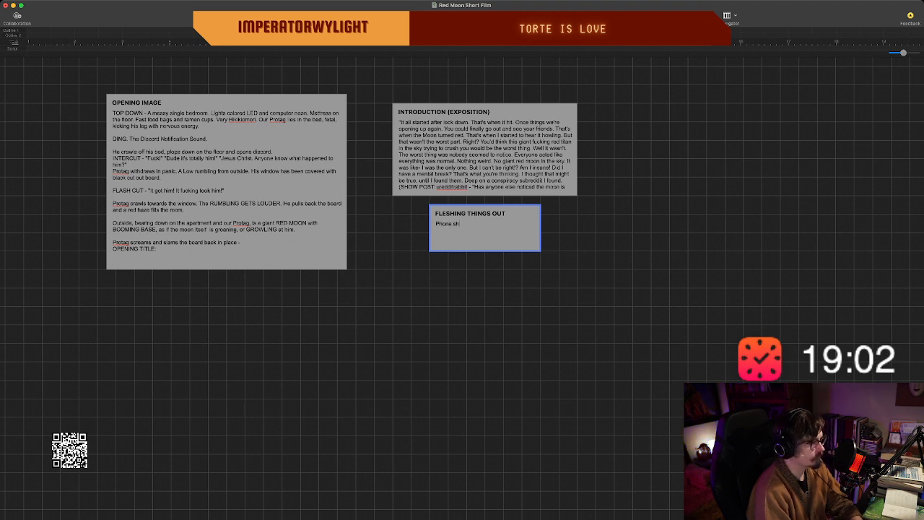
{"action": "type", "text": "ots of"}
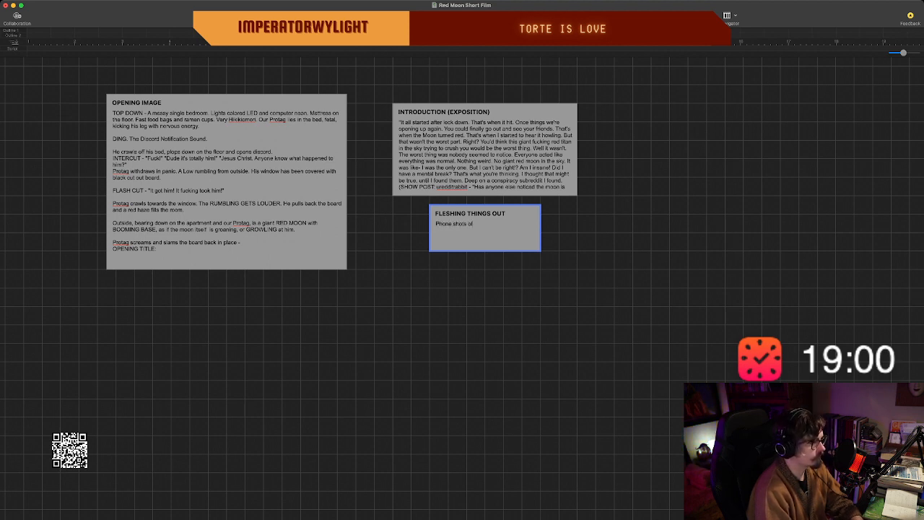
{"action": "type", "text": " the moon form"}
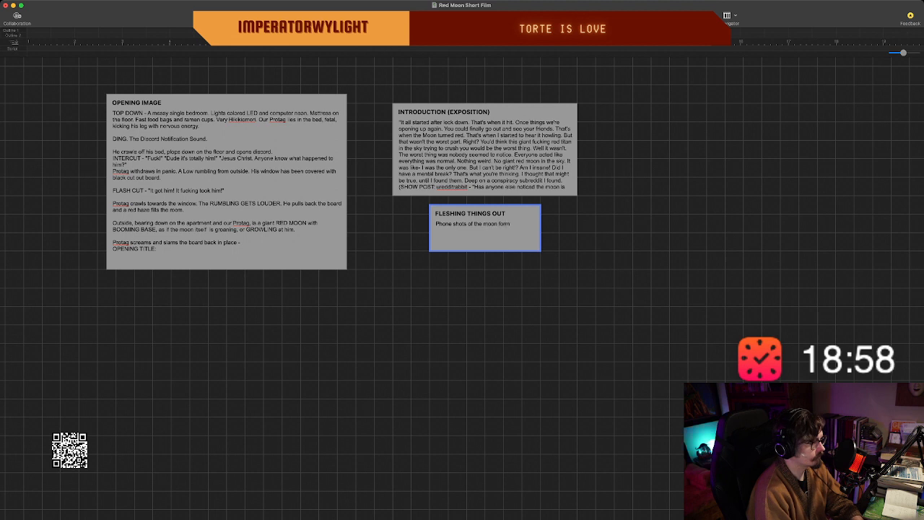
{"action": "key", "text": "BackSpace"}
{"action": "key", "text": "BackSpace"}
{"action": "type", "text": "rom behind the wi"}
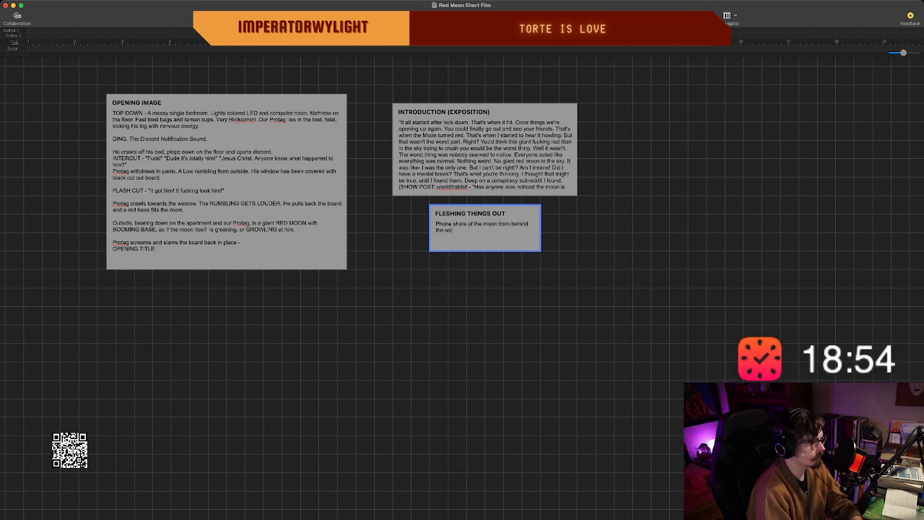
{"action": "type", "text": "ndows"}
{"action": "key", "text": "BackSpace"}
{"action": "key", "text": "BackSpace"}
{"action": "key", "text": "BackSpace"}
{"action": "key", "text": "BackSpace"}
{"action": "key", "text": "BackSpace"}
{"action": "key", "text": "BackSpace"}
{"action": "type", "text": "in"}
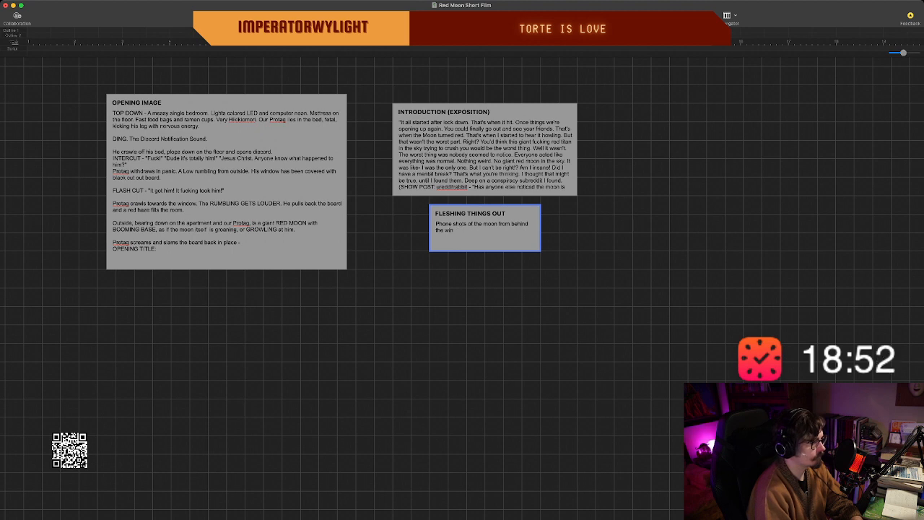
{"action": "type", "text": "dows."}
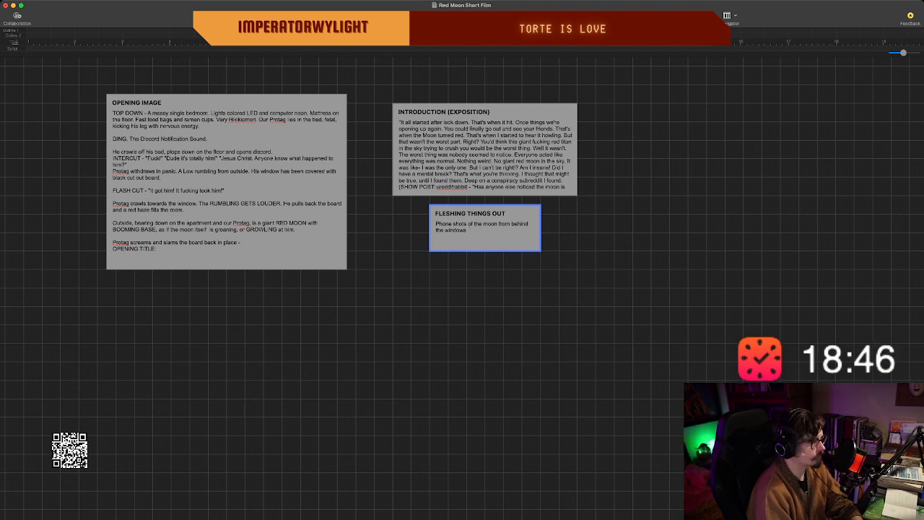
Continue the "FLESHING THINGS OUT" body text after "windows" with "online. People commenting beneath it.".
{"action": "type", "text": "online. People"}
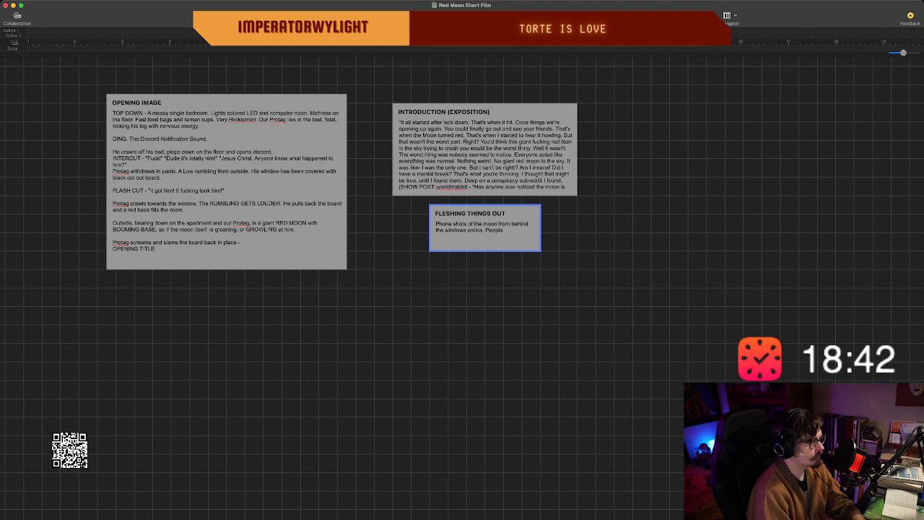
{"action": "type", "text": "comment"}
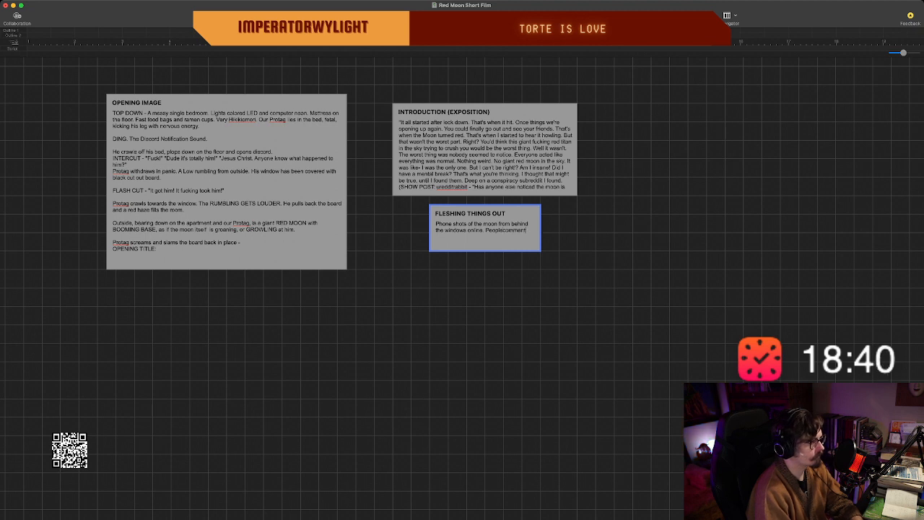
{"action": "key", "text": "BackSpace"}
{"action": "key", "text": "BackSpace"}
{"action": "key", "text": "BackSpace"}
{"action": "key", "text": "BackSpace"}
{"action": "key", "text": "BackSpace"}
{"action": "key", "text": "BackSpace"}
{"action": "key", "text": "BackSpace"}
{"action": "type", "text": "ca"}
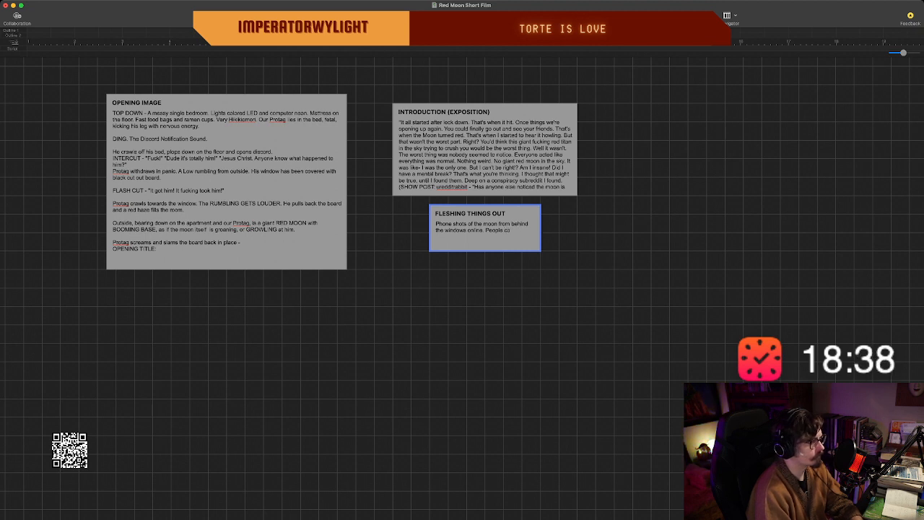
{"action": "type", "text": "mment"}
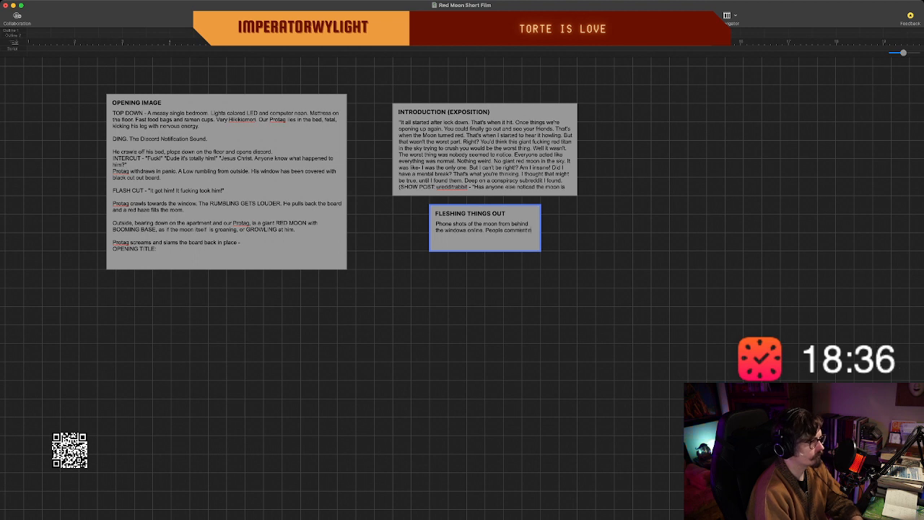
{"action": "type", "text": "ing ben"}
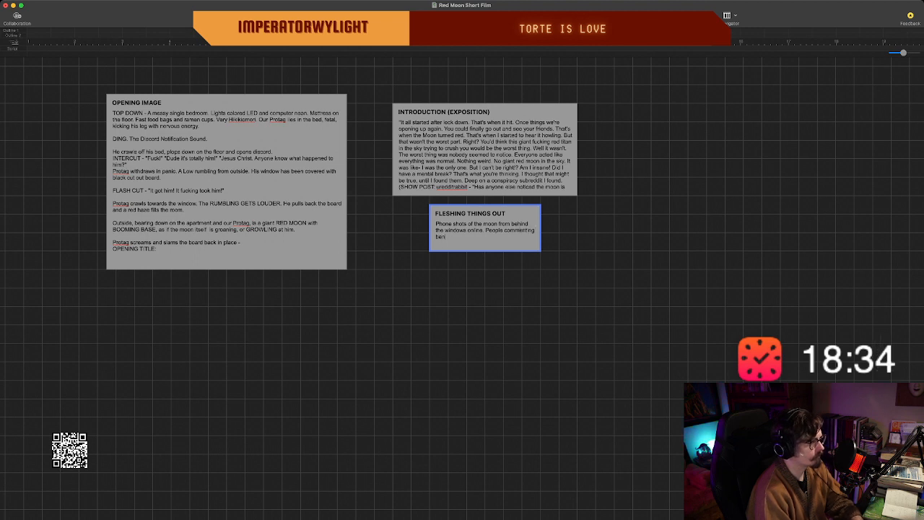
{"action": "type", "text": "eath it."}
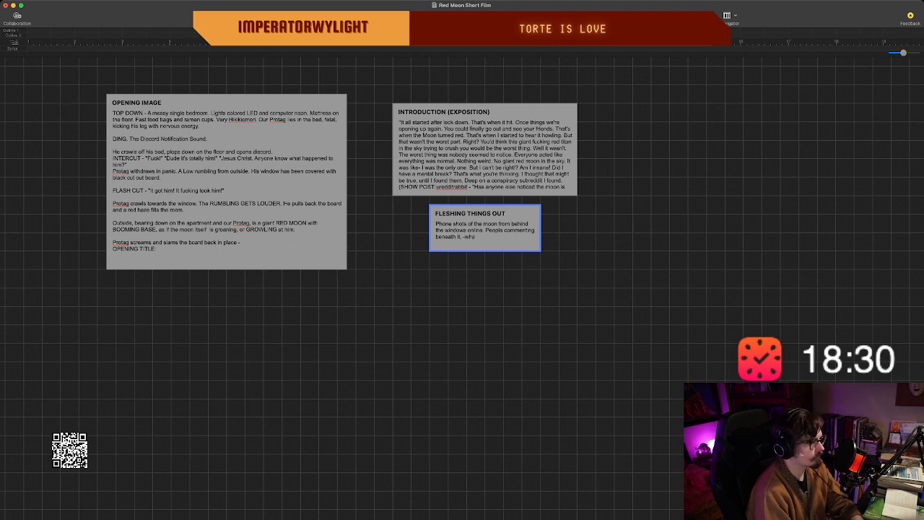
{"action": "type", "text": " -what the fuck is ("}
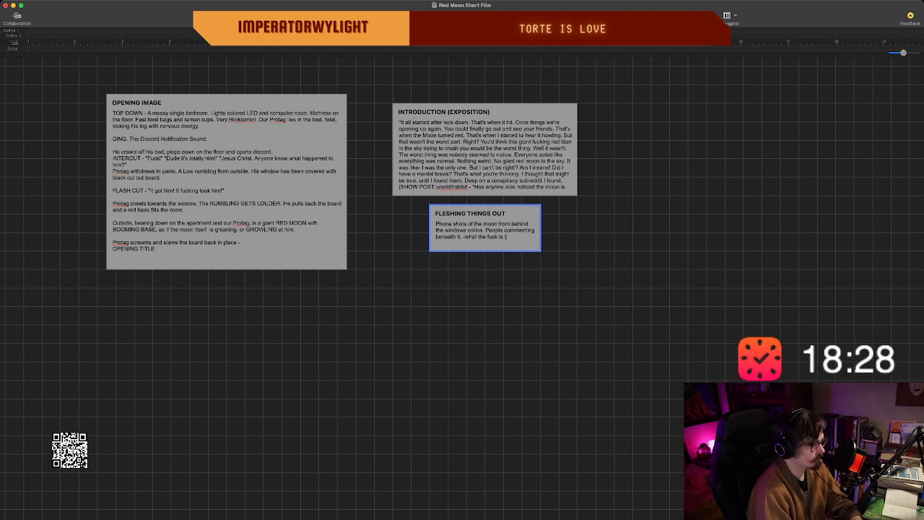
{"action": "key", "text": "BackSpace"}
{"action": "type", "text": "this- -"}
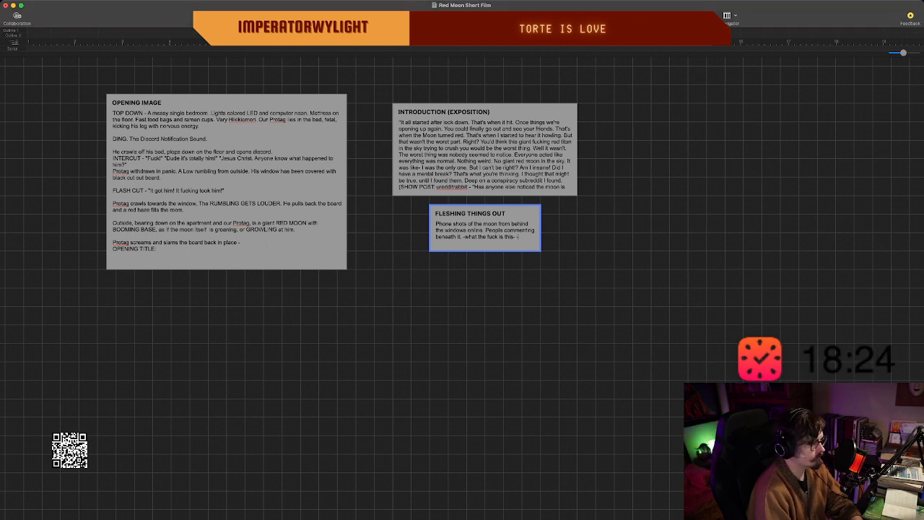
{"action": "type", "text": "it's just eh"}
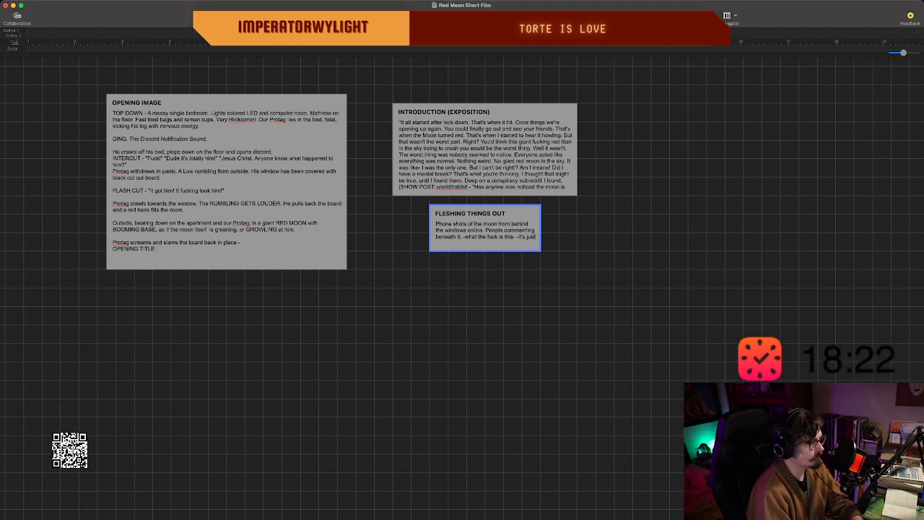
Add the sample comments "-what the fuck is this- -it's just the moon man-" to the "FLESHING THINGS OUT" beat and finish editing it.
{"action": "key", "text": "BackSpace"}
{"action": "key", "text": "BackSpace"}
{"action": "type", "text": "the m"}
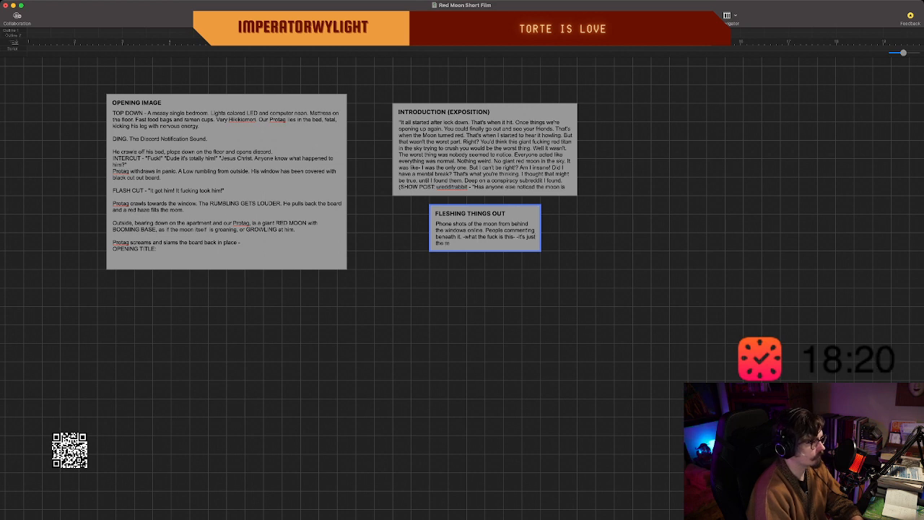
{"action": "type", "text": "oon man-"}
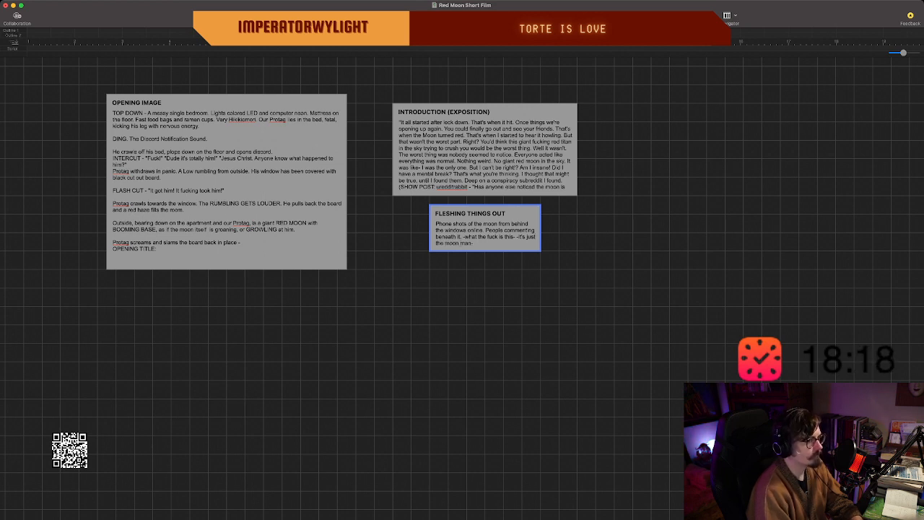
{"action": "key", "text": "Escape"}
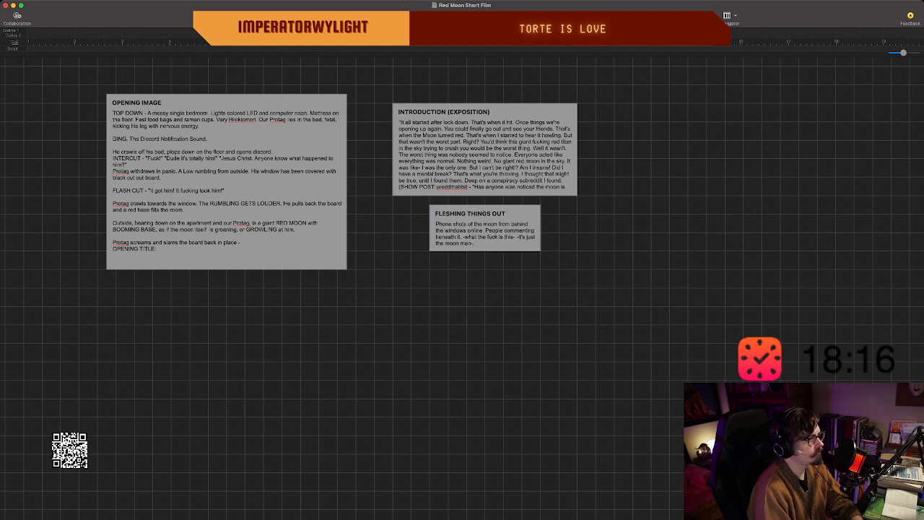
Move and lengthen the "FLESHING THINGS OUT" beat directly under the introduction, and put a long dash before its note and on a new line.
{"action": "left_click_drag", "start_coordinate": [486, 227], "coordinate": [451, 344]}
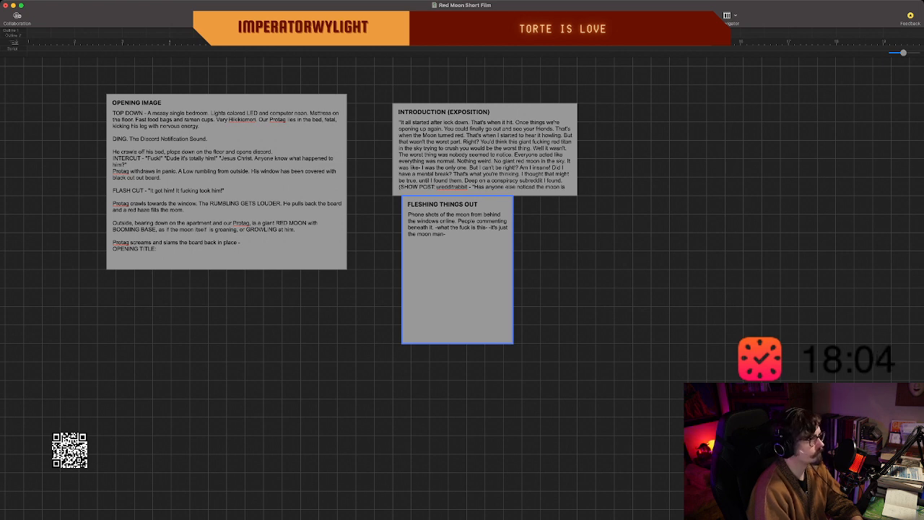
{"action": "type", "text": "--"}
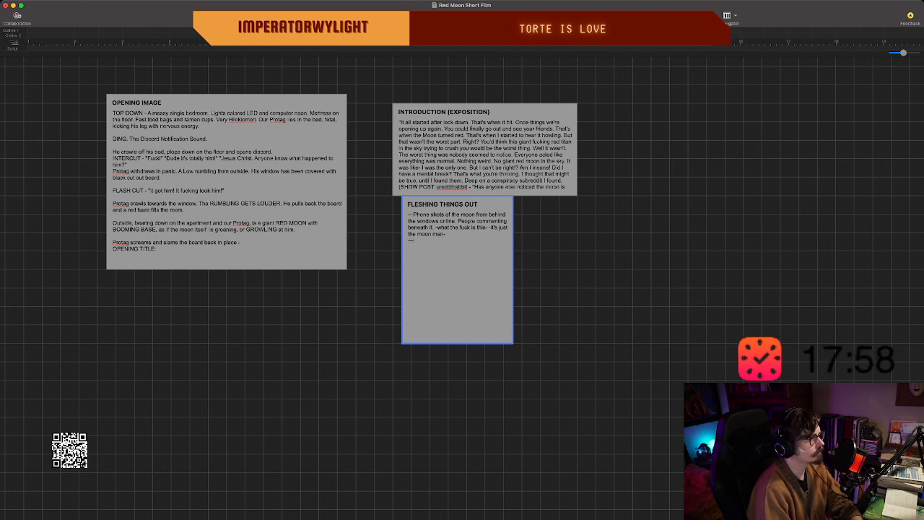
{"action": "key", "text": "BackSpace"}
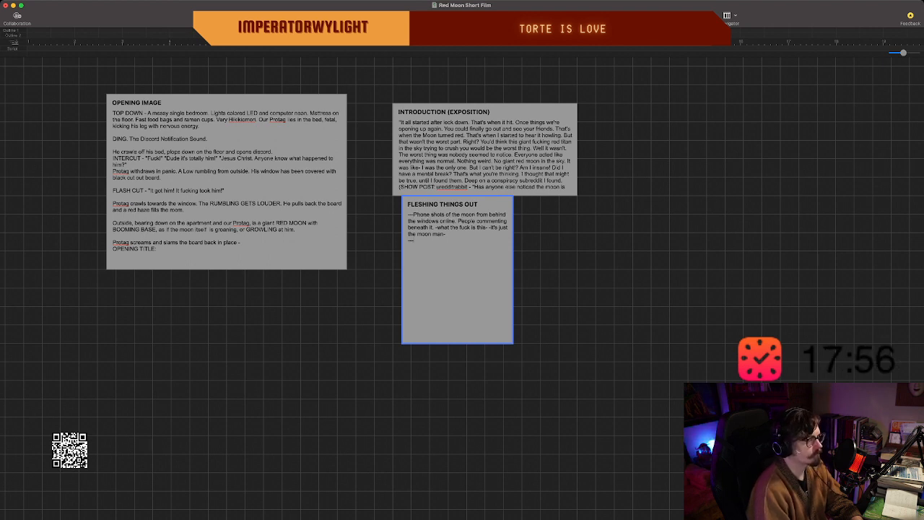
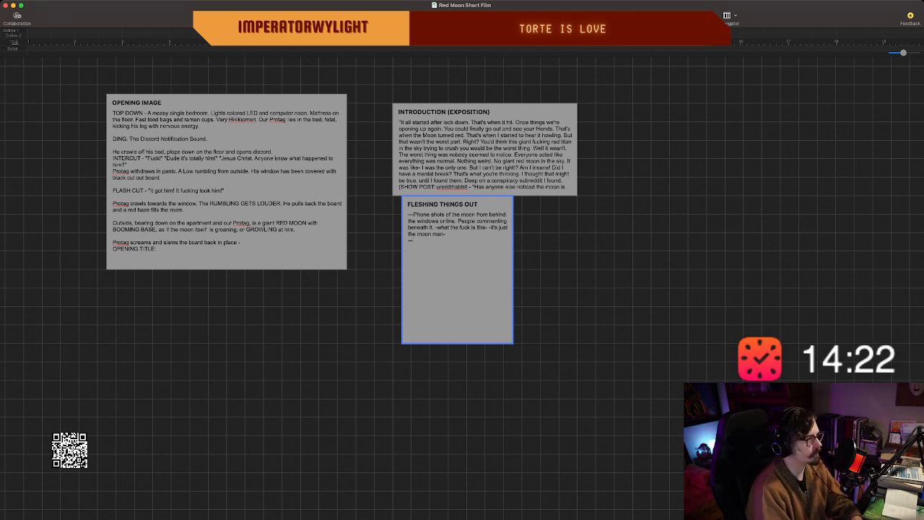
Move the "FLESHING THINGS OUT" beat slightly down, leaving a gap below the introduction beat and aligning their left edges.
{"action": "left_click", "coordinate": [556, 277]}
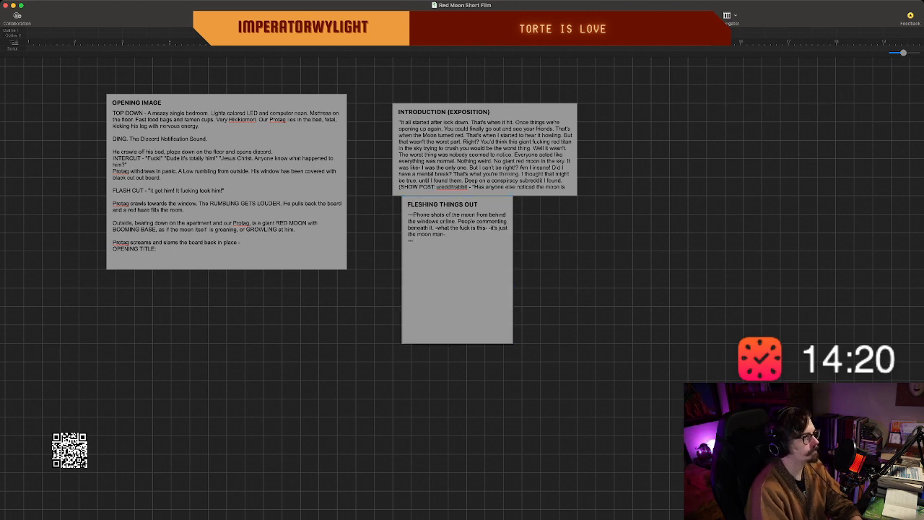
{"action": "left_click_drag", "start_coordinate": [458, 288], "coordinate": [449, 306]}
{"action": "left_click", "coordinate": [556, 289]}
Create a new beat titled "INCIDENT 1:" in the empty space to the right of the introduction beat.
{"action": "scroll", "coordinate": [556, 288], "scroll_direction": "right", "scroll_amount": 4}
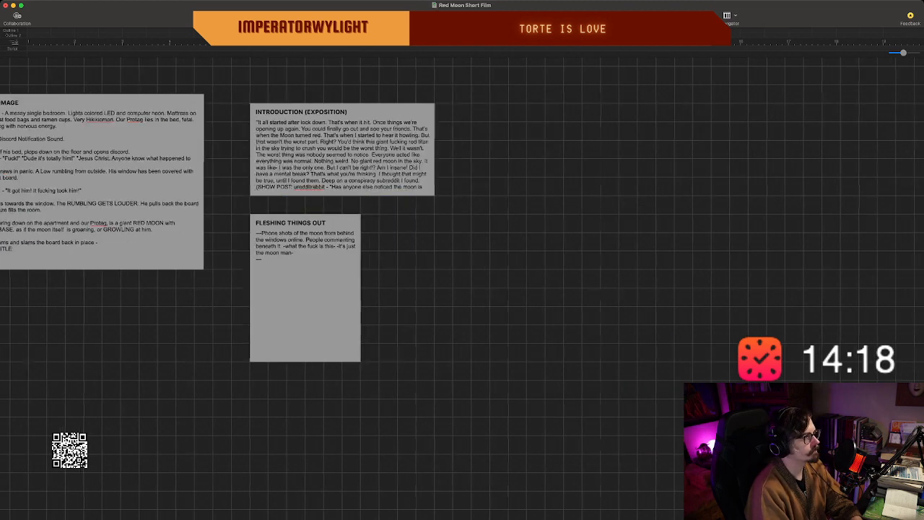
{"action": "scroll", "coordinate": [556, 289], "scroll_direction": "left", "scroll_amount": 2}
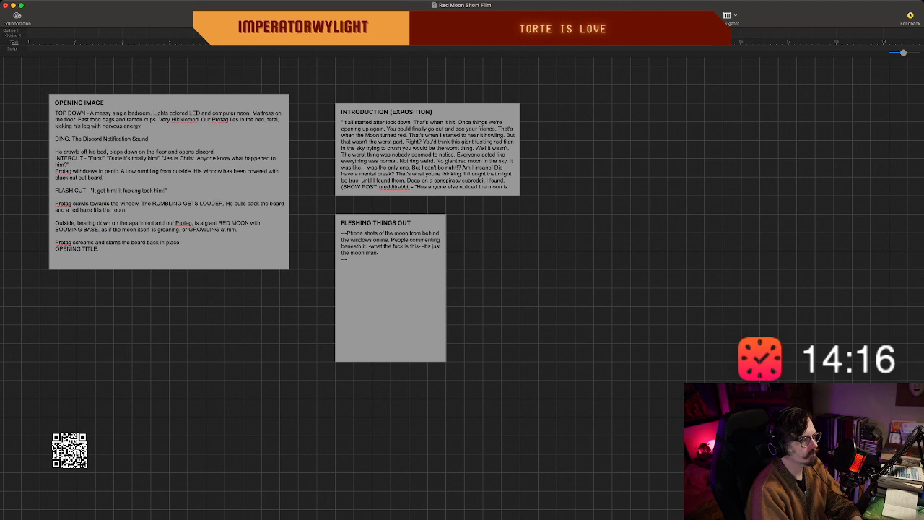
{"action": "scroll", "coordinate": [463, 289], "scroll_direction": "down", "scroll_amount": 2}
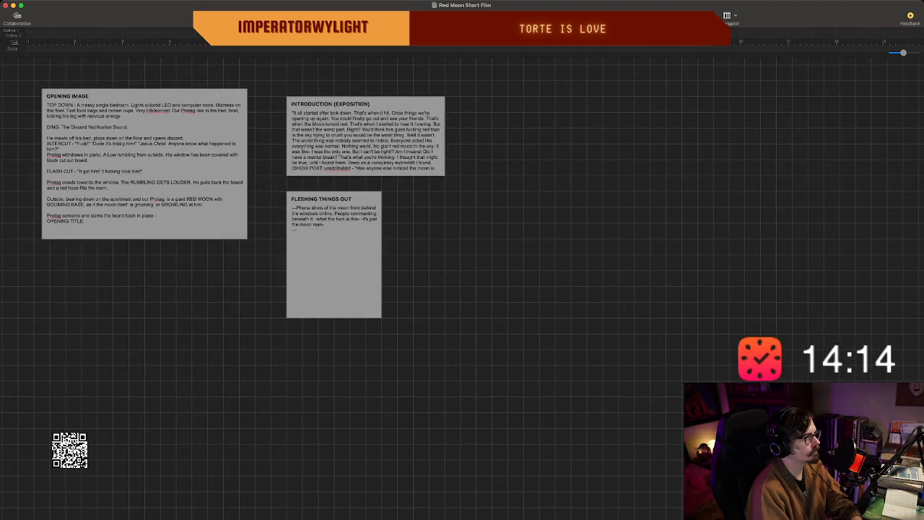
{"action": "scroll", "coordinate": [462, 289], "scroll_direction": "up", "scroll_amount": 1}
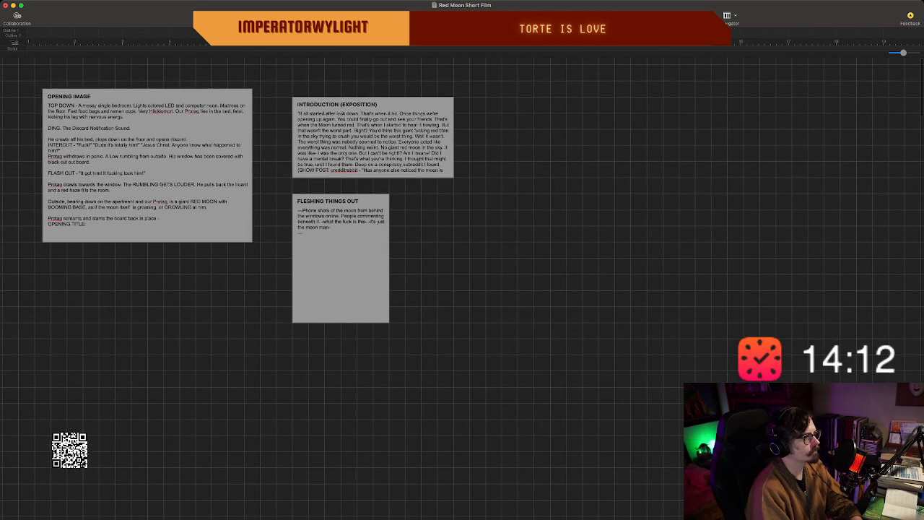
{"action": "double_click", "coordinate": [606, 174]}
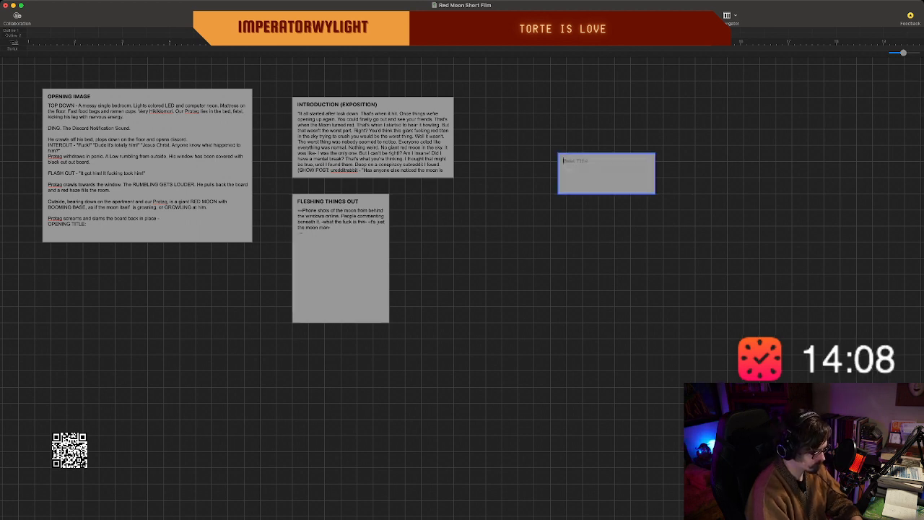
{"action": "type", "text": "INCIDENT 1"}
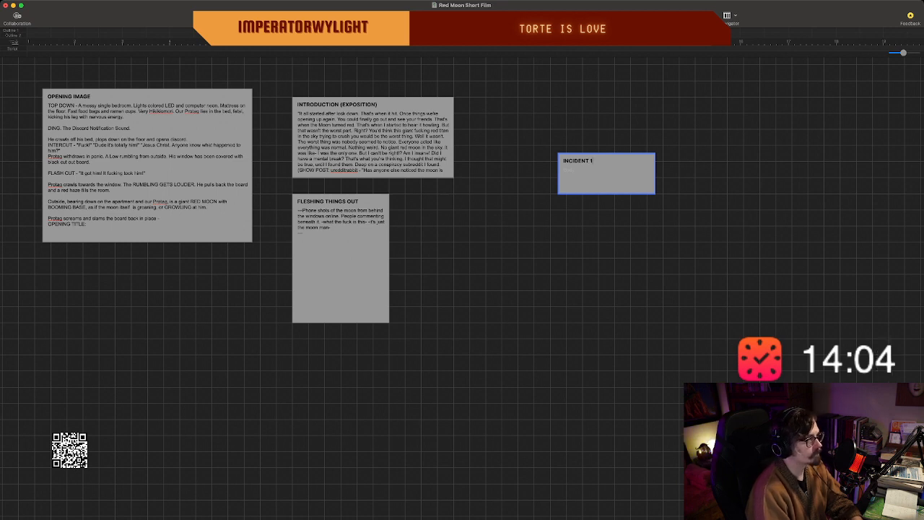
{"action": "type", "text": ":"}
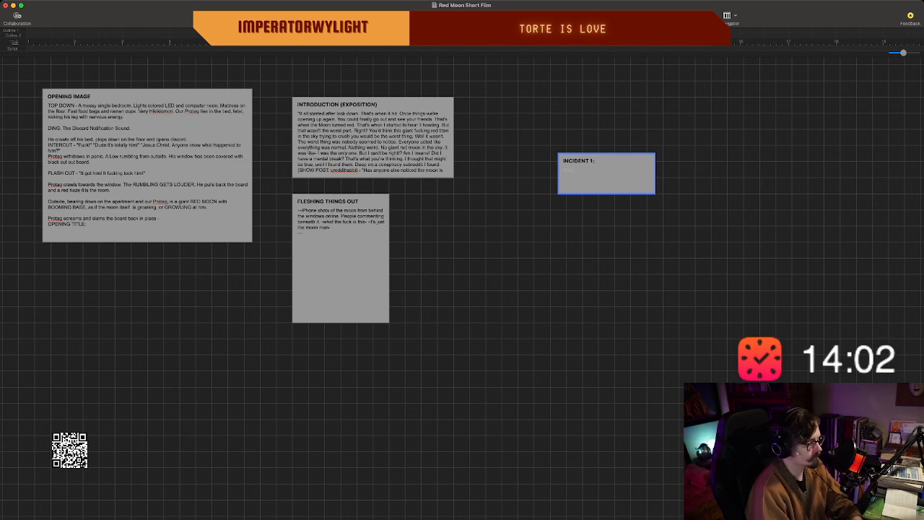
Start the "INCIDENT 1:" body with "One of their core crew. The one who thought this might have something to do with".
{"action": "key", "text": "Return"}
{"action": "type", "text": "One of t"}
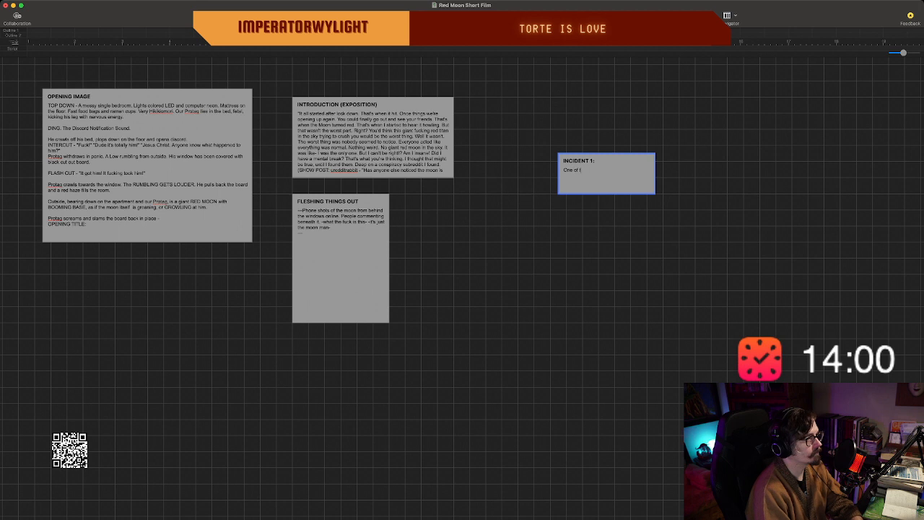
{"action": "type", "text": "heir sore ofew. The one"}
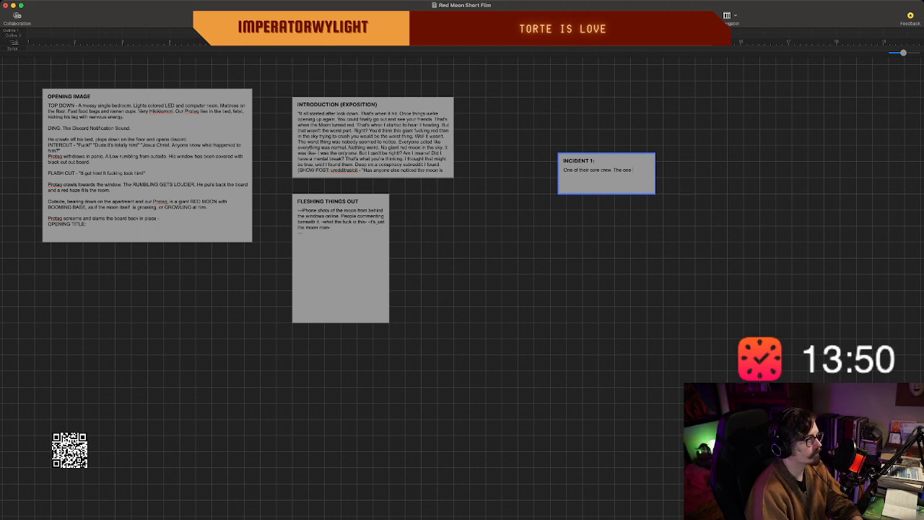
{"action": "type", "text": "who thou"}
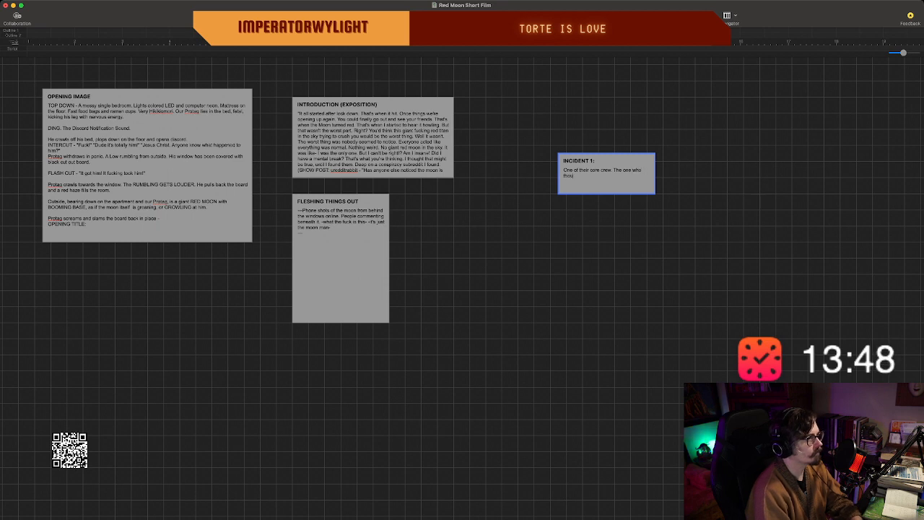
{"action": "type", "text": "ght this might have"}
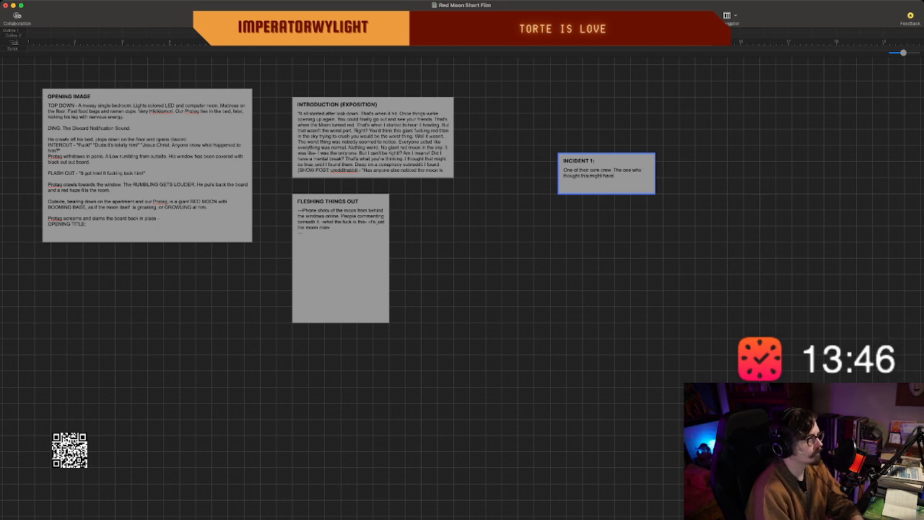
{"action": "type", "text": " scmething to do with"}
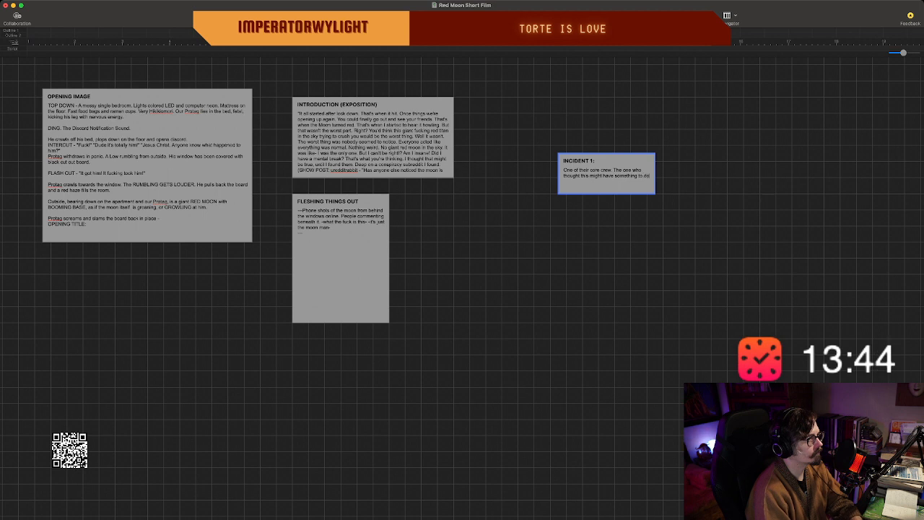
{"action": "type", "text": " an ancient"}
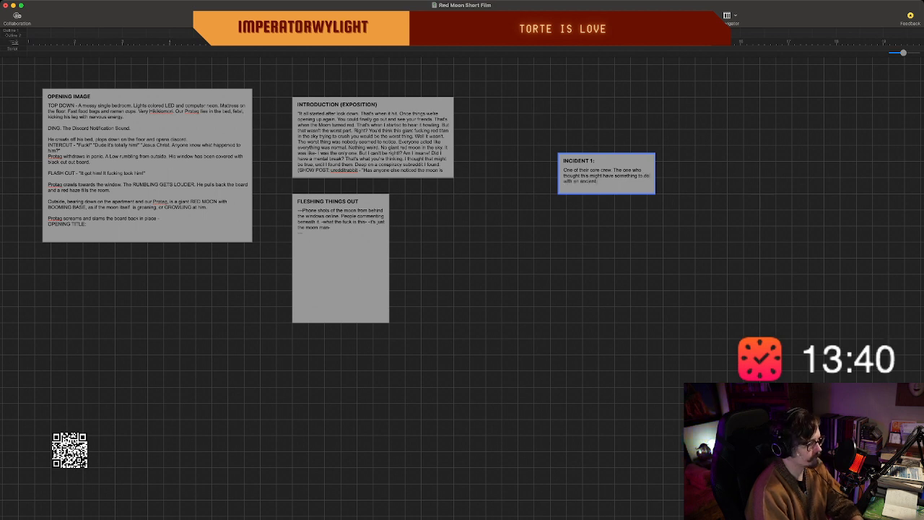
{"action": "type", "text": " diety"}
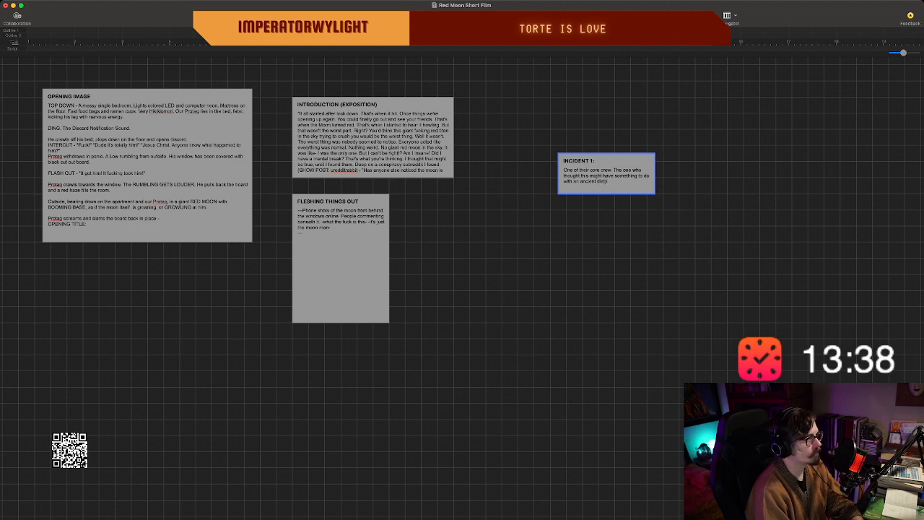
Continue the "INCIDENT 1:" body text with "an ancient god of some kind".
{"action": "key", "text": "BackSpace"}
{"action": "key", "text": "BackSpace"}
{"action": "key", "text": "BackSpace"}
{"action": "key", "text": "BackSpace"}
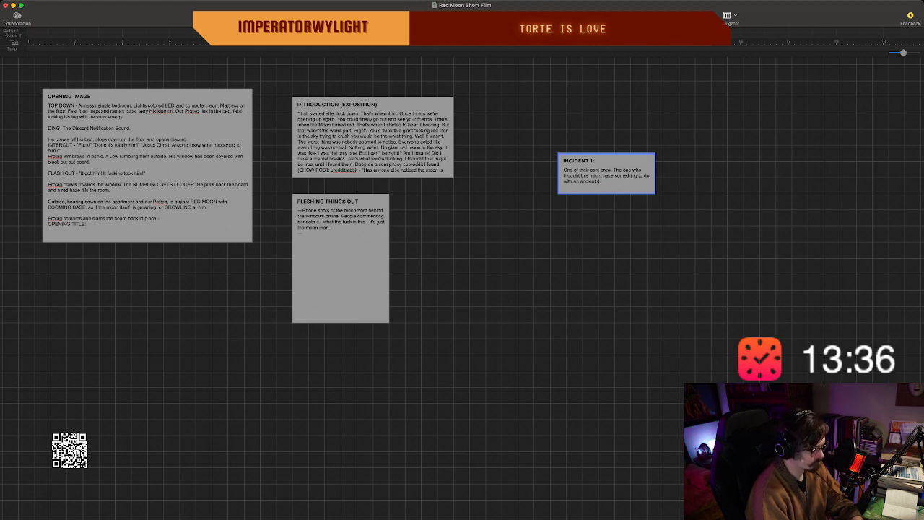
{"action": "key", "text": "BackSpace"}
{"action": "type", "text": "god"}
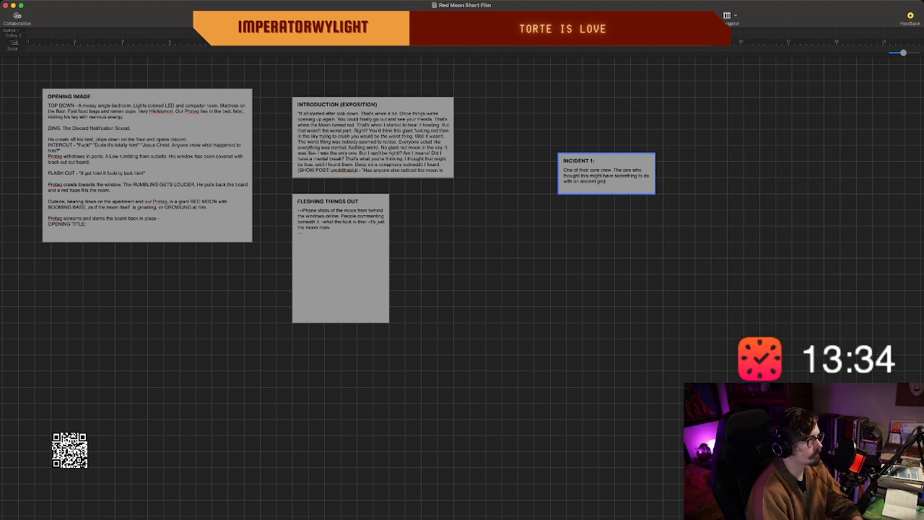
{"action": "type", "text": " of some kind"}
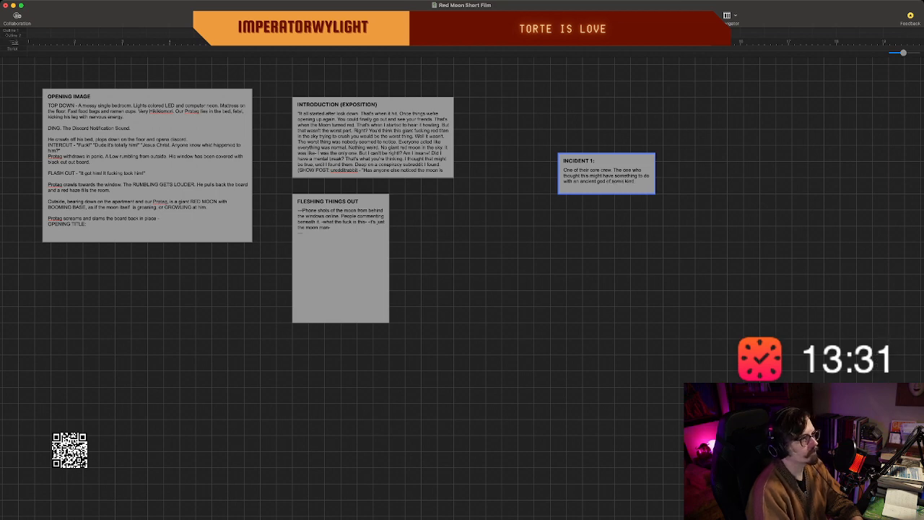
Enlarge the "INCIDENT 1:" beat in width and height, and end its sentence with ", vanishes.".
{"action": "scroll", "coordinate": [462, 288], "scroll_direction": "left", "scroll_amount": 1}
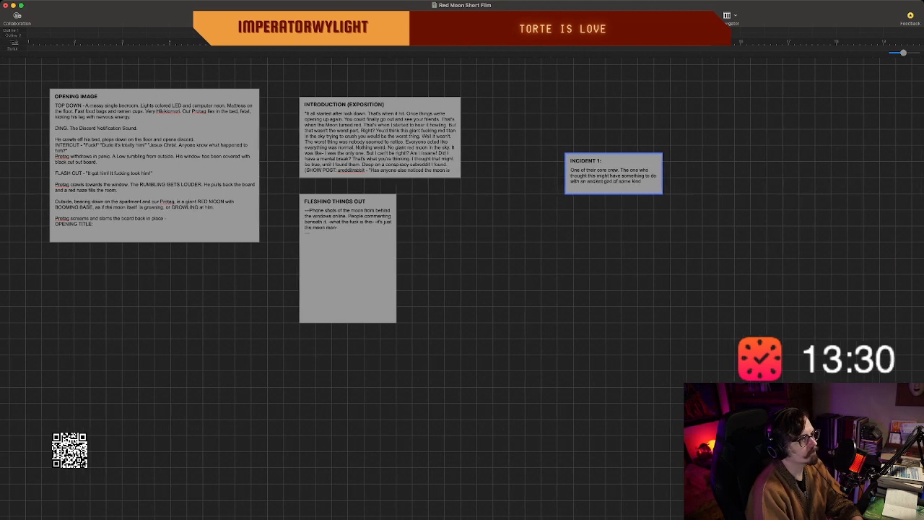
{"action": "left_click_drag", "start_coordinate": [662, 174], "coordinate": [719, 217]}
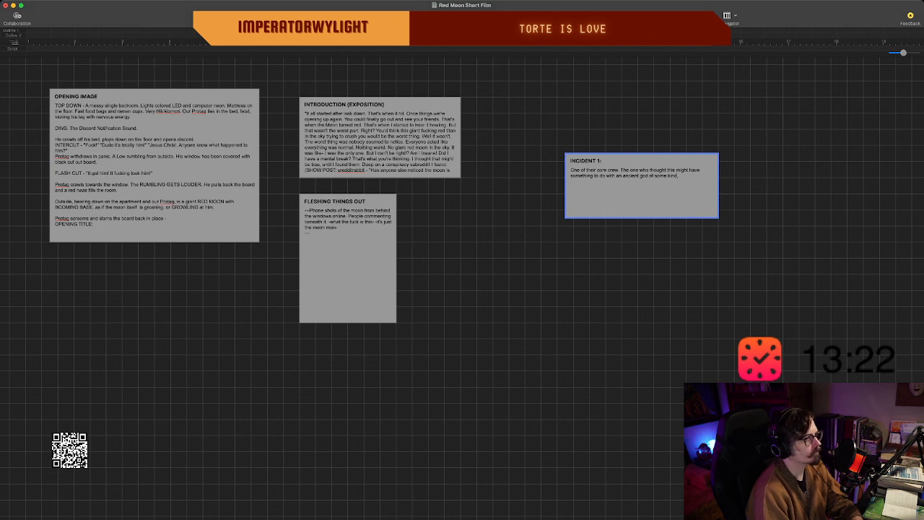
{"action": "type", "text": "vanished"}
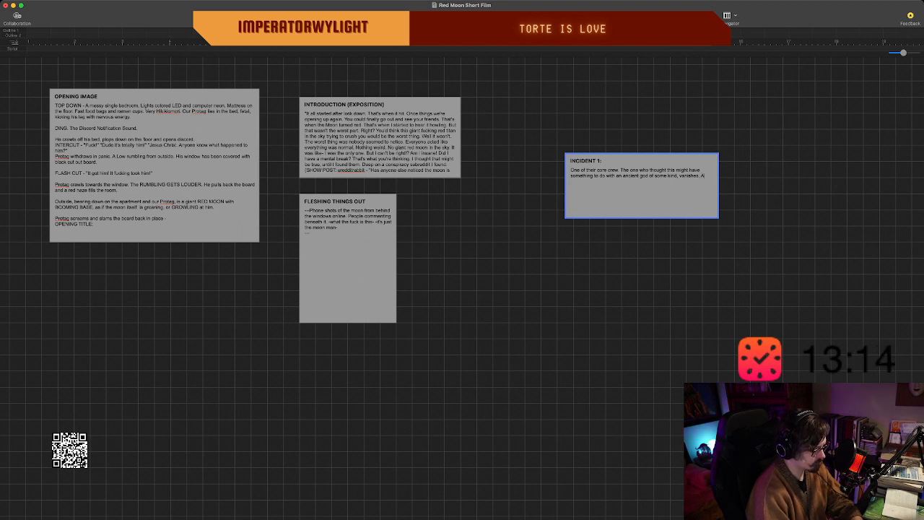
Begin the next sentence of the "INCIDENT 1:" body with "All the remains is".
{"action": "type", "text": "All the main"}
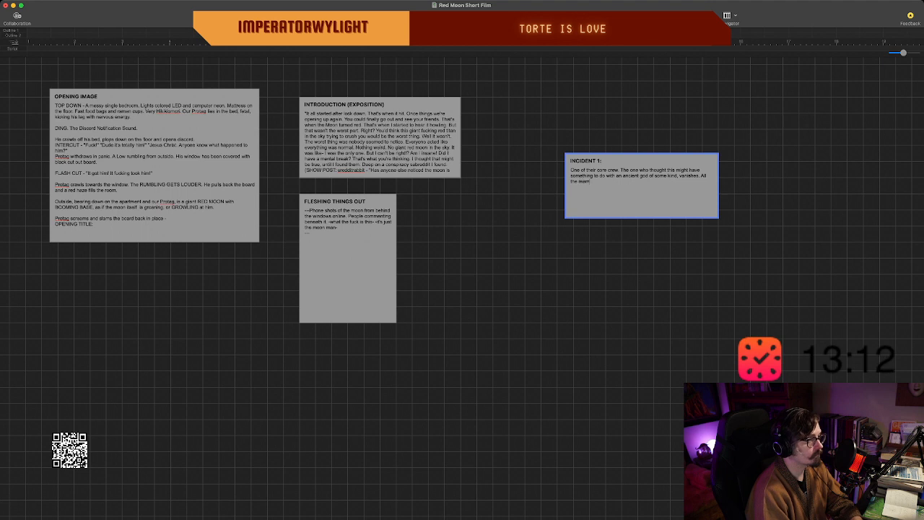
{"action": "type", "text": "ins is"}
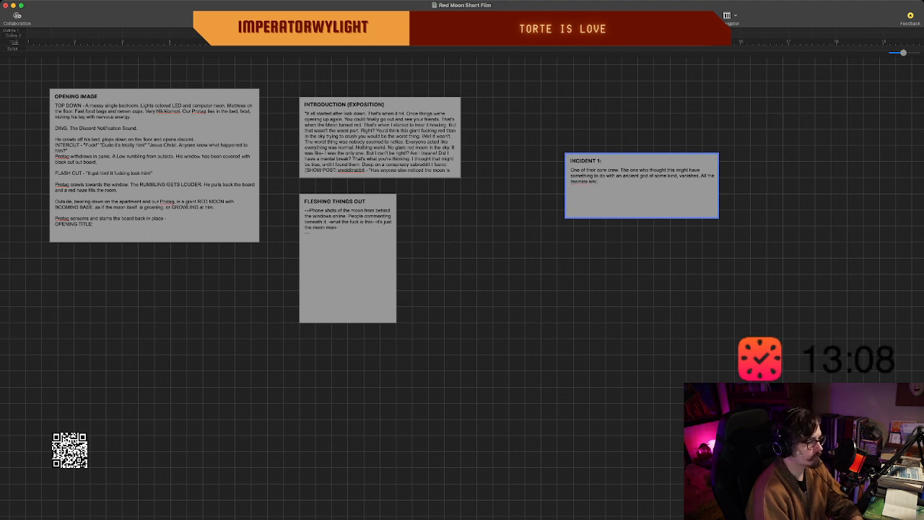
{"action": "key", "text": "BackSpace"}
{"action": "key", "text": "BackSpace"}
{"action": "key", "text": "BackSpace"}
{"action": "key", "text": "BackSpace"}
{"action": "key", "text": "BackSpace"}
{"action": "key", "text": "BackSpace"}
{"action": "key", "text": "BackSpace"}
{"action": "key", "text": "BackSpace"}
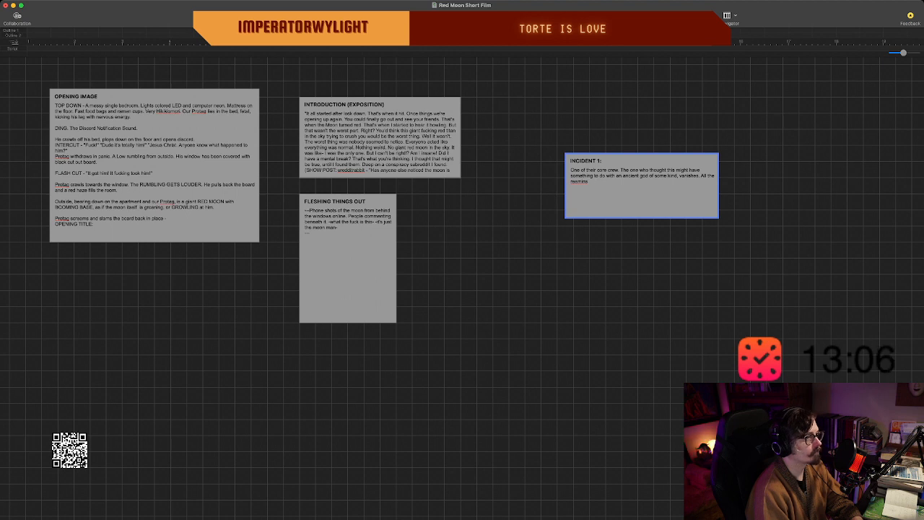
{"action": "type", "text": "mains is a"}
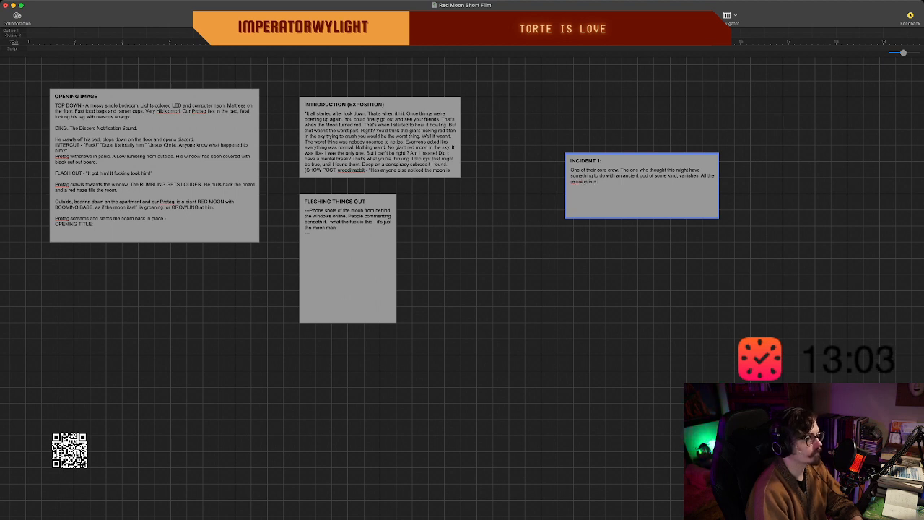
Complete the remains sentence in the "INCIDENT 1:" beat with "mangled corpse.".
{"action": "key", "text": "BackSpace"}
{"action": "type", "text": "mania"}
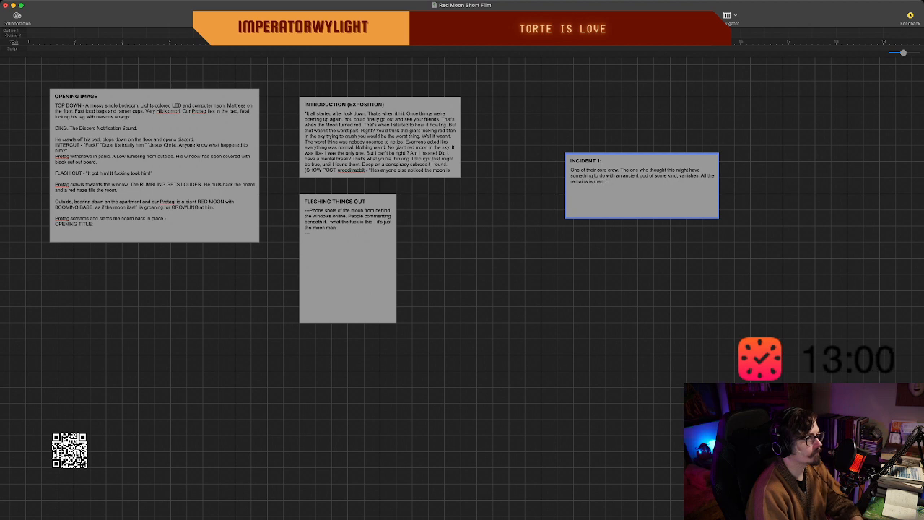
{"action": "key", "text": "BackSpace"}
{"action": "type", "text": "gles"}
{"action": "key", "text": "BackSpace"}
{"action": "type", "text": "d"}
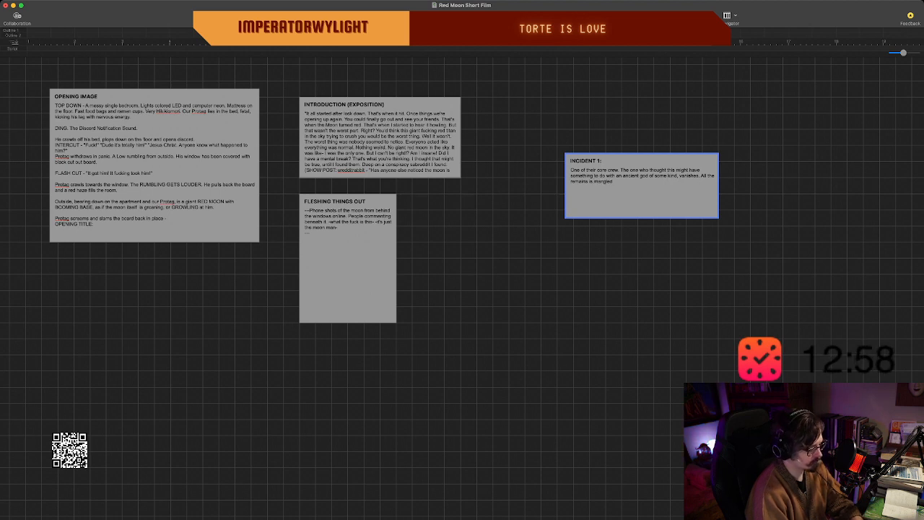
{"action": "type", "text": " corps"}
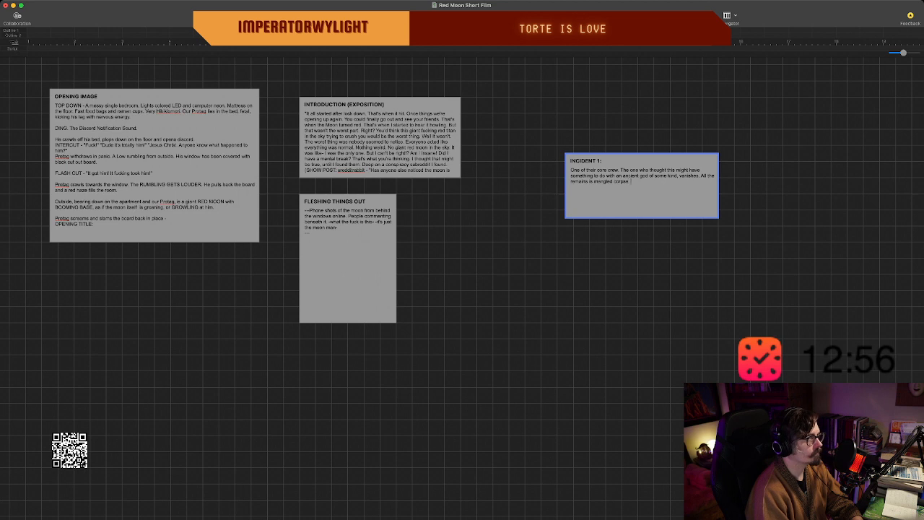
{"action": "type", "text": "e. "}
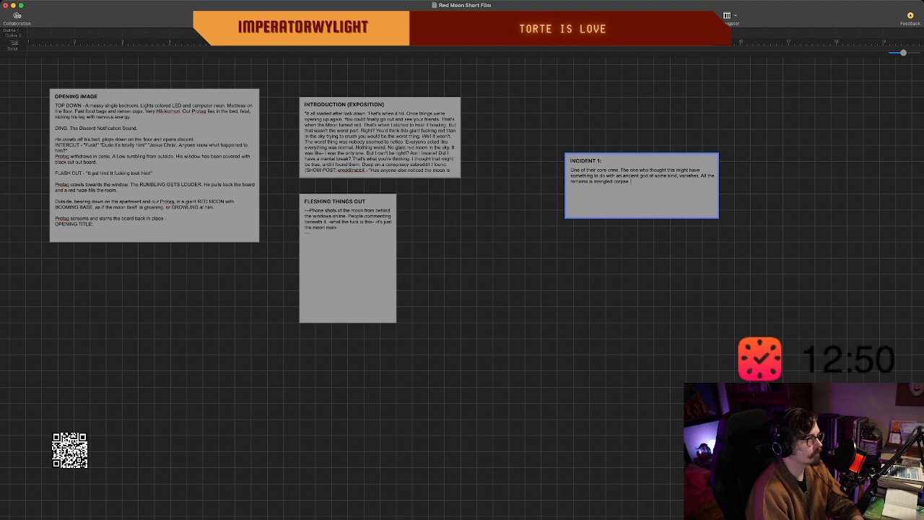
{"action": "type", "text": "But there are "}
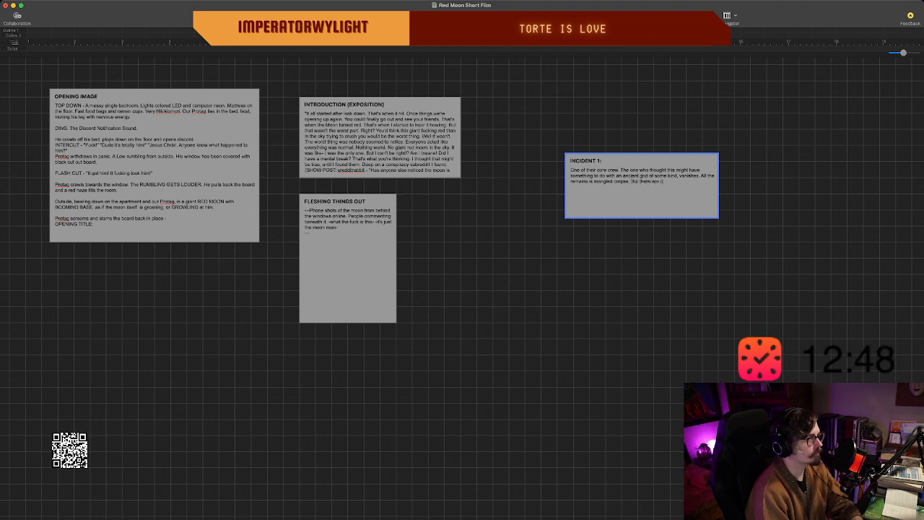
{"action": "type", "text": "cl"}
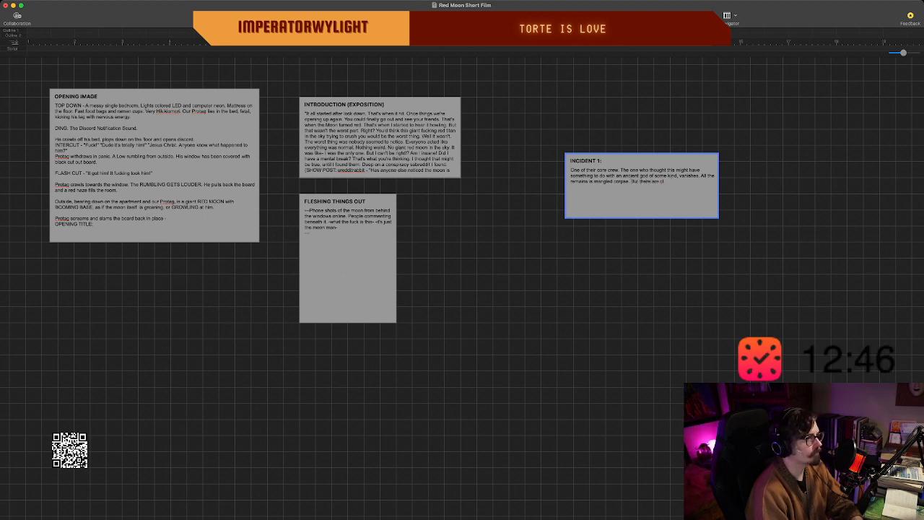
{"action": "type", "text": "ues left. A"}
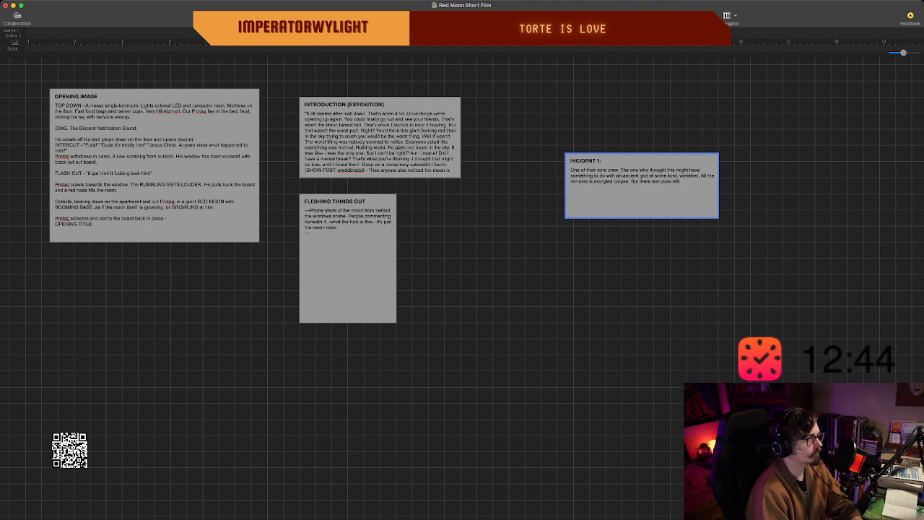
{"action": "type", "text": " ritu"}
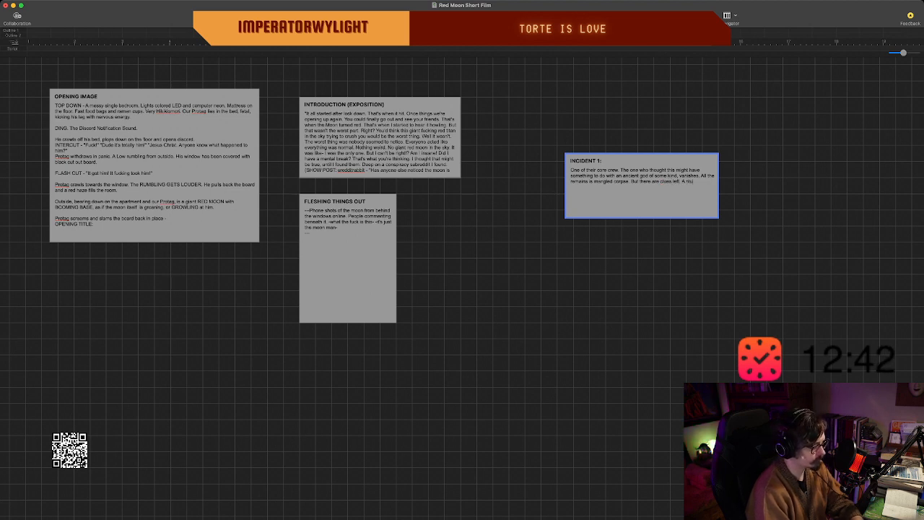
{"action": "type", "text": "al. the"}
{"action": "type", "text": "left."}
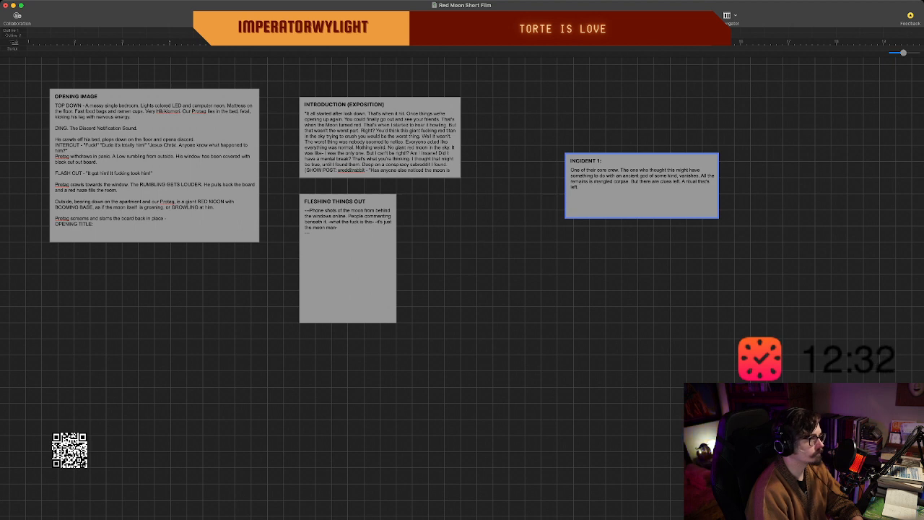
{"action": "key", "text": "BackSpace"}
{"action": "key", "text": "BackSpace"}
{"action": "key", "text": "BackSpace"}
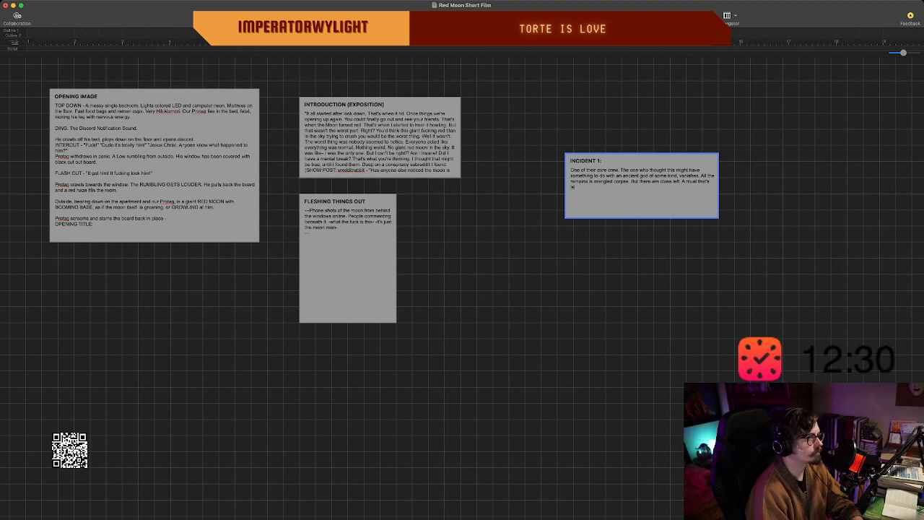
{"action": "key", "text": "BackSpace"}
{"action": "key", "text": "BackSpace"}
{"action": "key", "text": "BackSpace"}
{"action": "key", "text": "BackSpace"}
{"action": "key", "text": "BackSpace"}
{"action": "key", "text": "BackSpace"}
{"action": "key", "text": "BackSpace"}
{"action": "key", "text": "BackSpace"}
{"action": "key", "text": "BackSpace"}
{"action": "key", "text": "BackSpace"}
{"action": "key", "text": "BackSpace"}
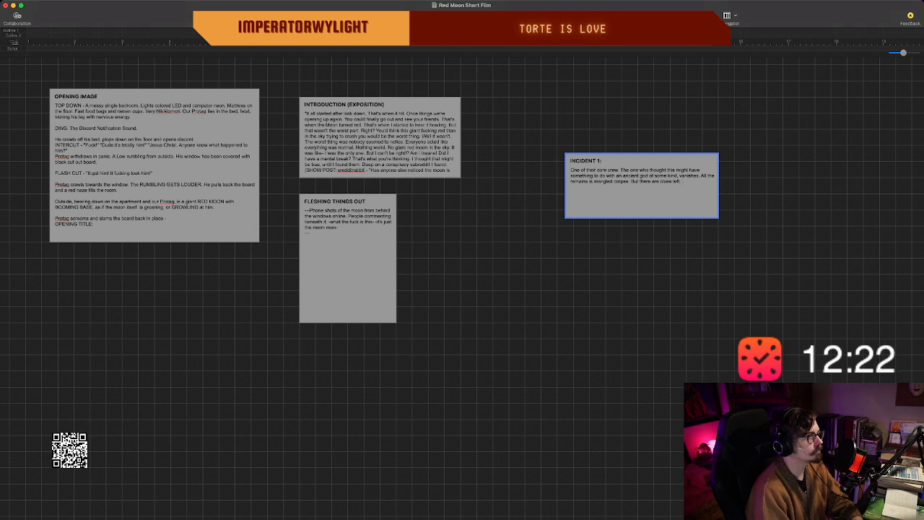
Move the "INCIDENT 1:" beat closer to the introduction beat, and create a beat titled "CALL BACK" in the empty area below and to its right.
{"action": "left_click", "coordinate": [724, 189]}
{"action": "left_click_drag", "start_coordinate": [641, 196], "coordinate": [561, 181]}
{"action": "double_click", "coordinate": [742, 318]}
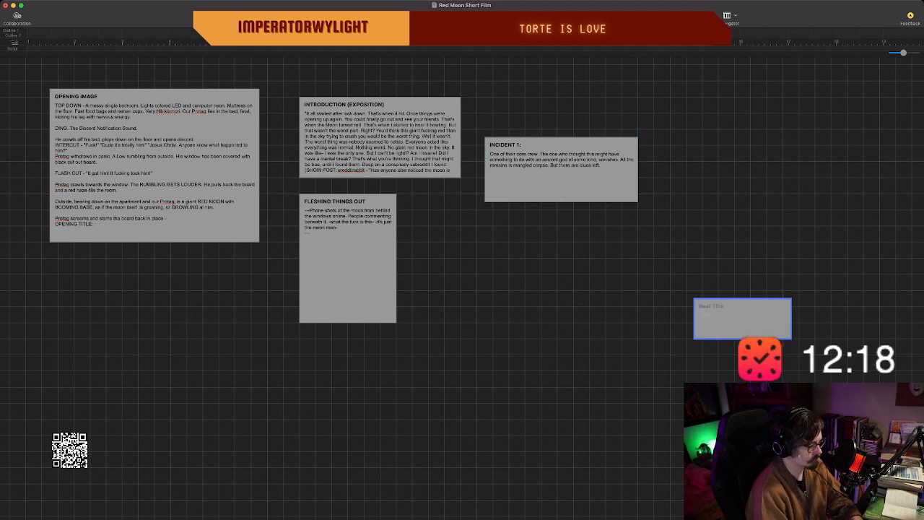
{"action": "type", "text": "CALL BACK"}
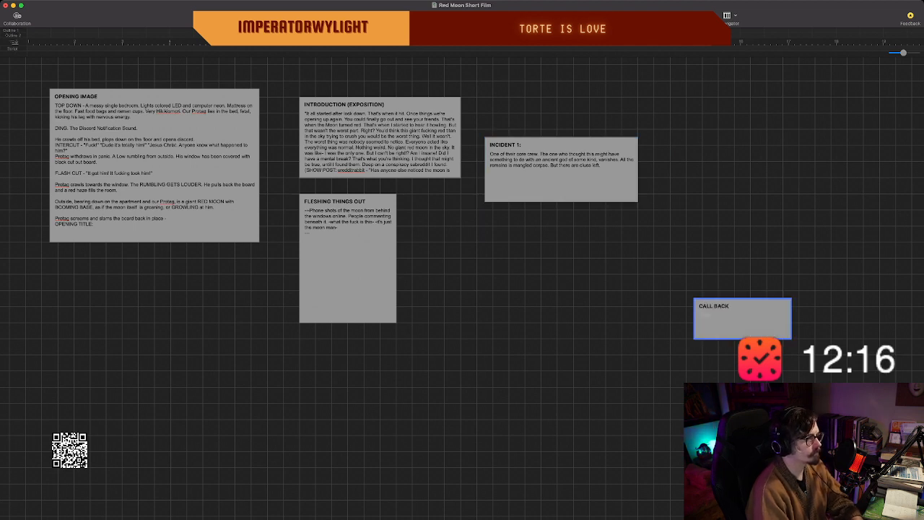
{"action": "type", "text": "May"}
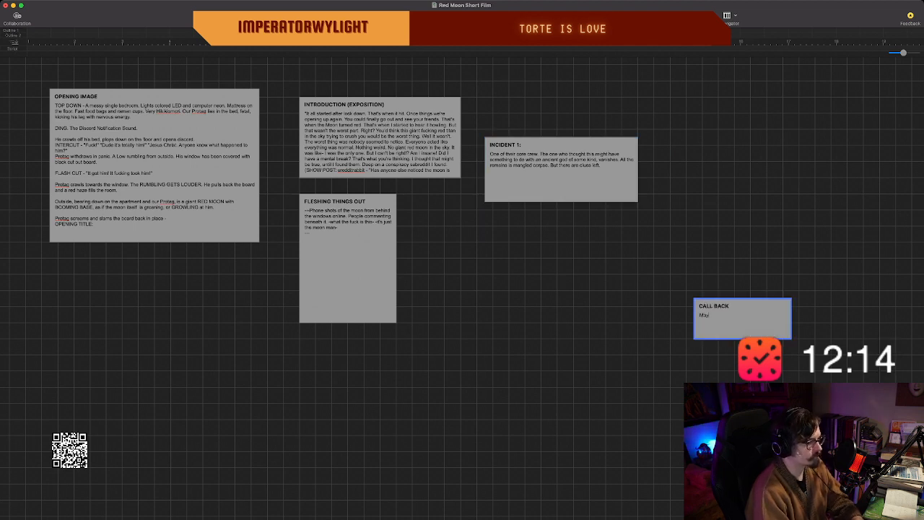
{"action": "type", "text": "be the"}
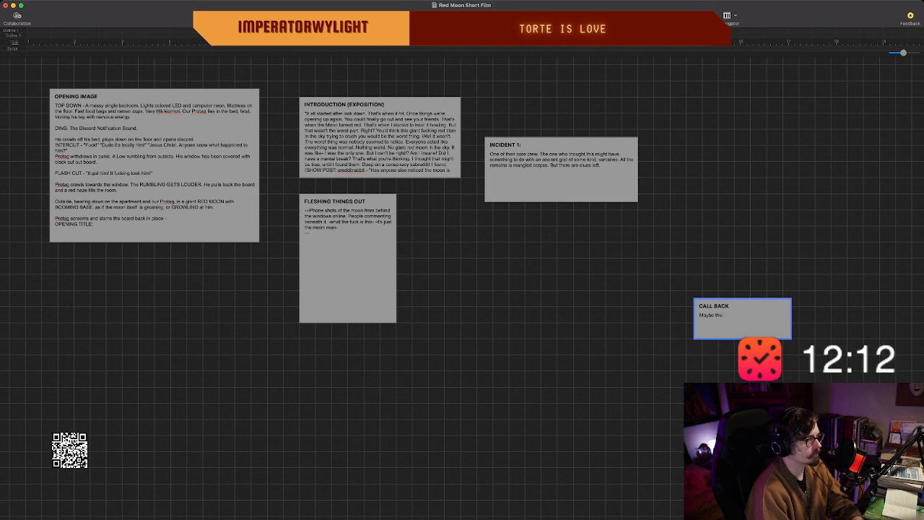
{"action": "type", "text": " Proj"}
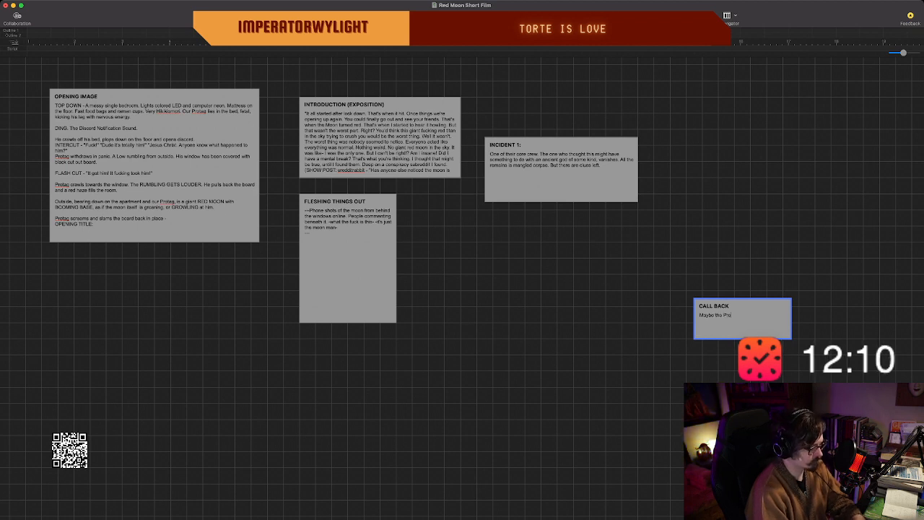
{"action": "key", "text": "BackSpace"}
{"action": "type", "text": "tag starts g"}
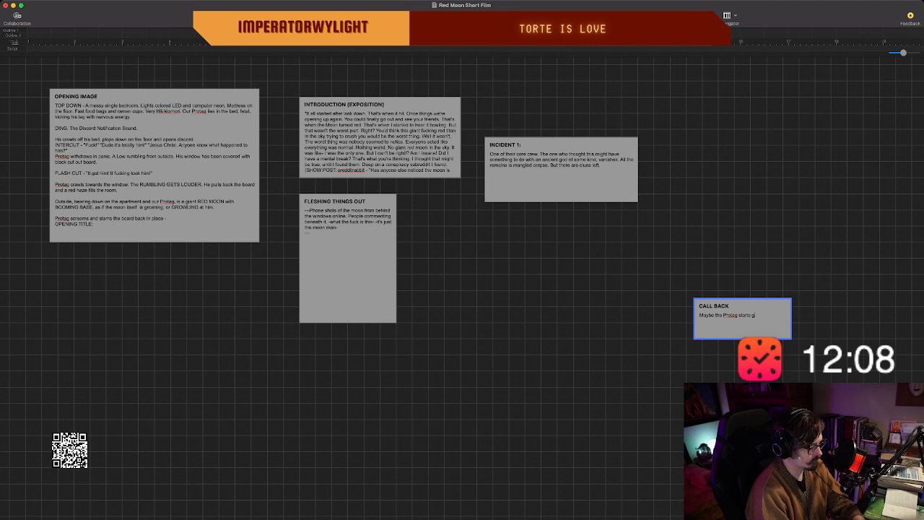
{"action": "type", "text": "etting messag"}
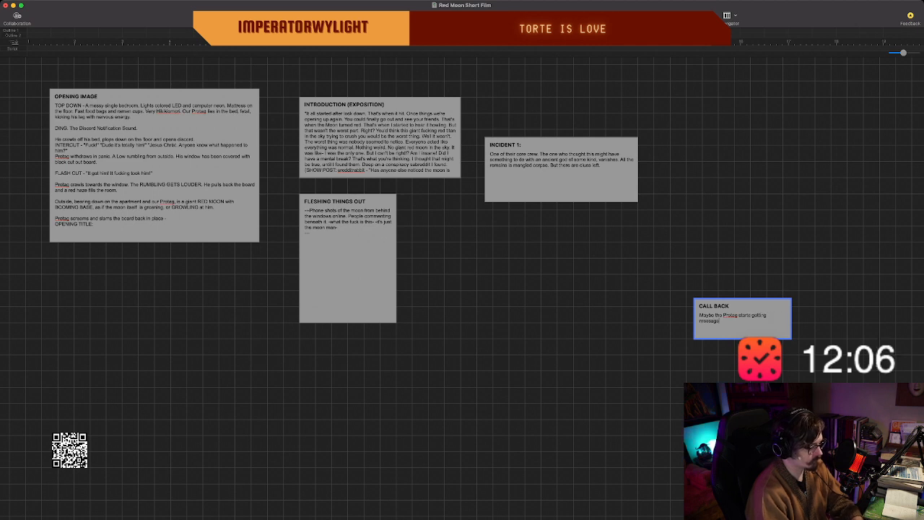
{"action": "type", "text": "es back from the d"}
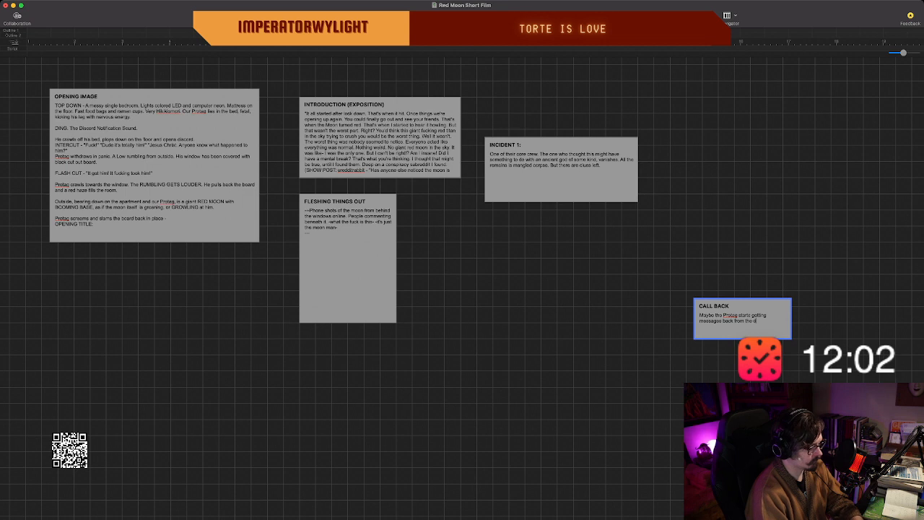
{"action": "type", "text": "eceased."}
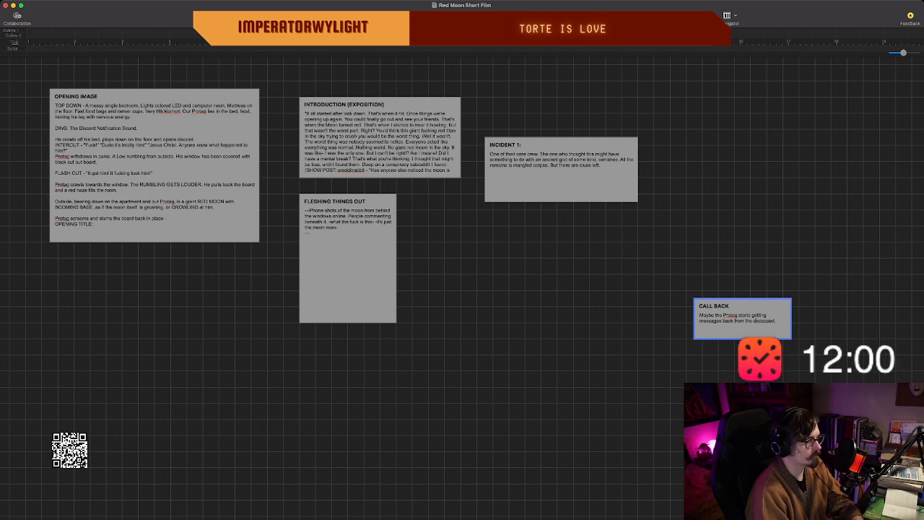
{"action": "type", "text": " Telling them"}
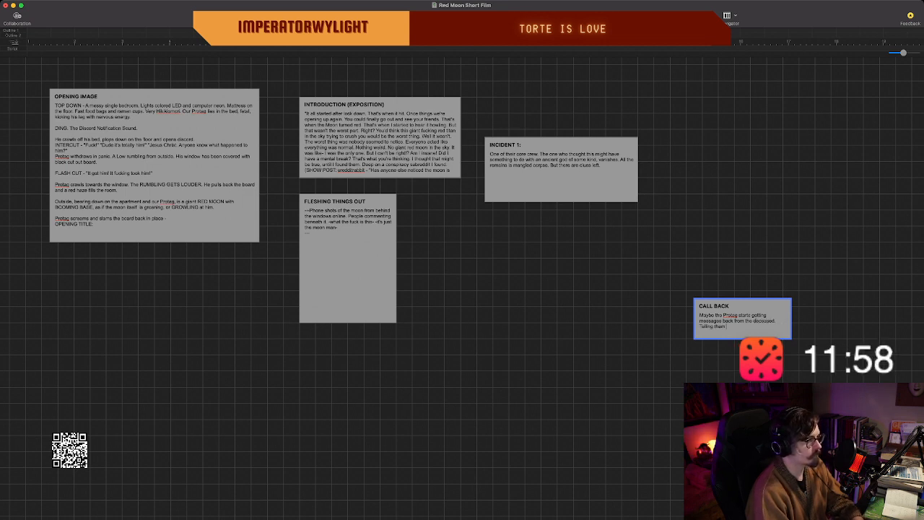
{"action": "type", "text": " not to worry. That"}
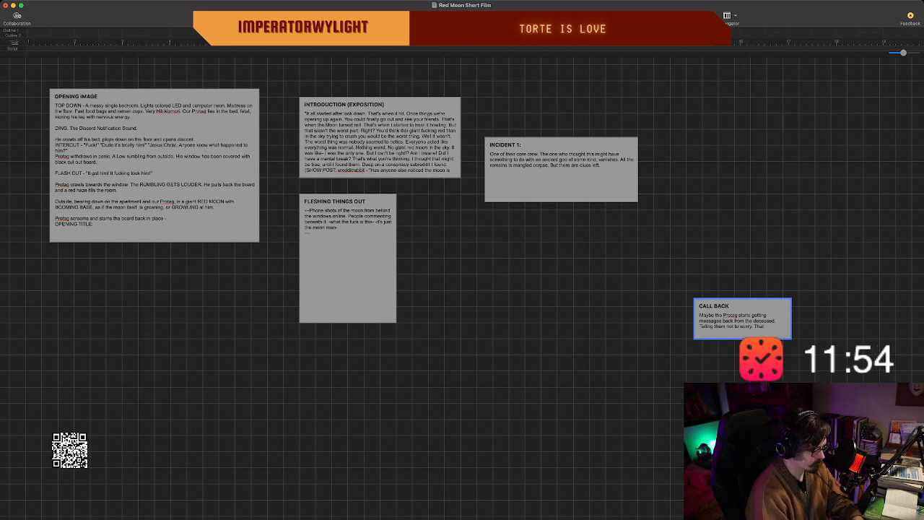
{"action": "type", "text": " it's all "}
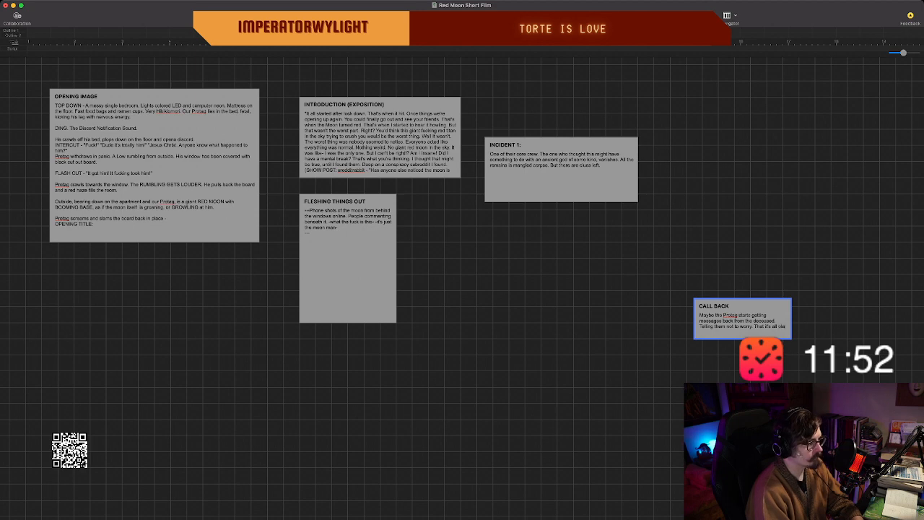
{"action": "type", "text": "okay"}
Continue the "CALL BACK" body with "Telling them not to worry. That it's all okay. A big misunderstanding.".
{"action": "key", "text": "BackSpace"}
{"action": "key", "text": "BackSpace"}
{"action": "key", "text": "BackSpace"}
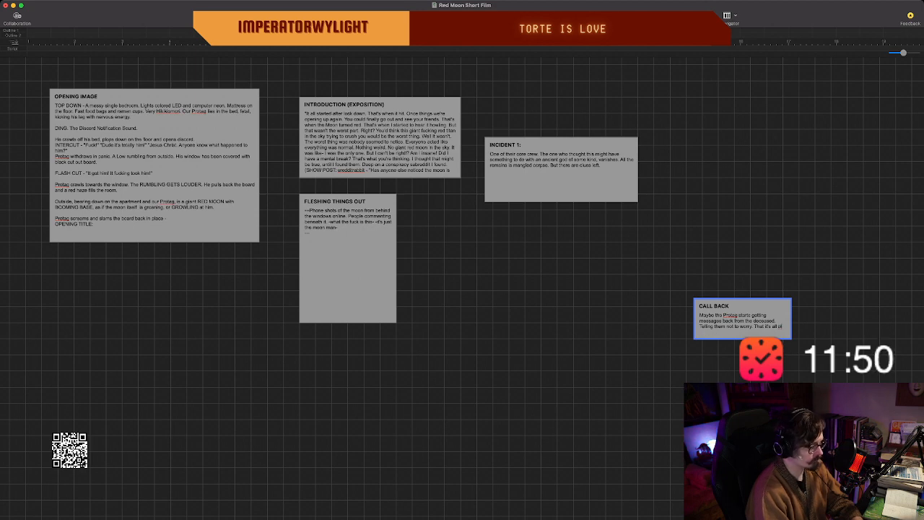
{"action": "type", "text": "kay. A"}
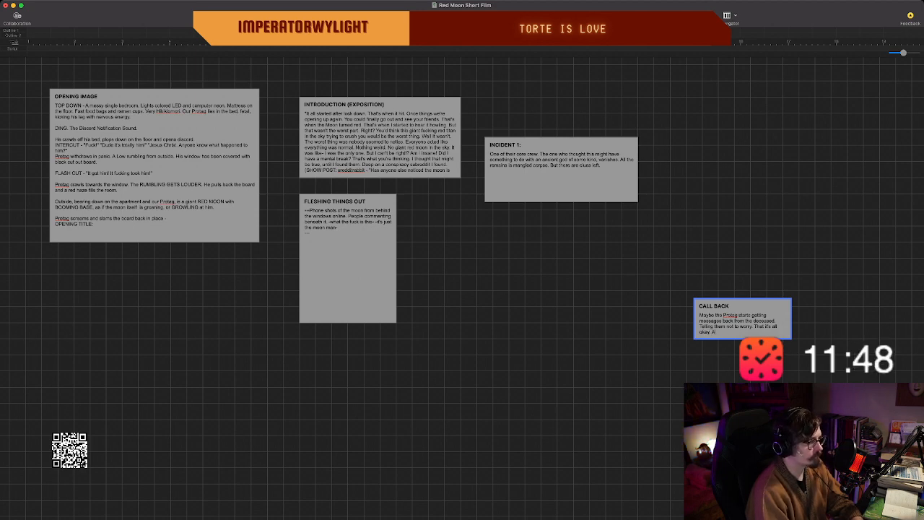
{"action": "type", "text": " big misunderstanding."}
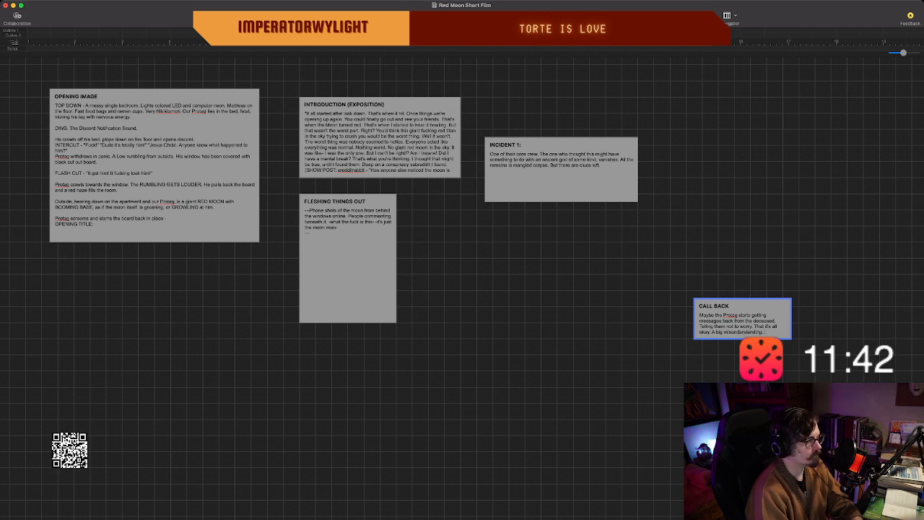
Add the parenthetical note "(Very ghost in the dark)" after the misunderstanding sentence in the "CALL BACK" beat.
{"action": "type", "text": "(Very gho"}
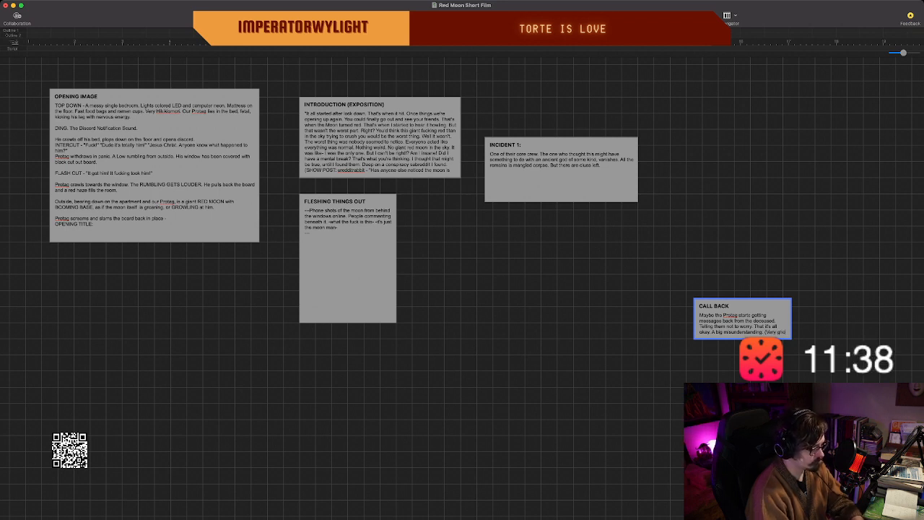
{"action": "type", "text": "st in the d"}
{"action": "type", "text": "e"}
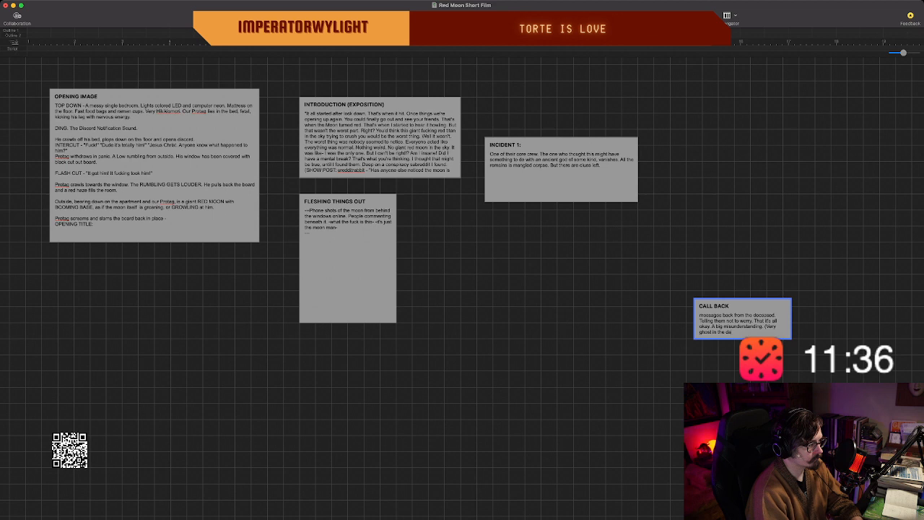
{"action": "type", "text": "rk)"}
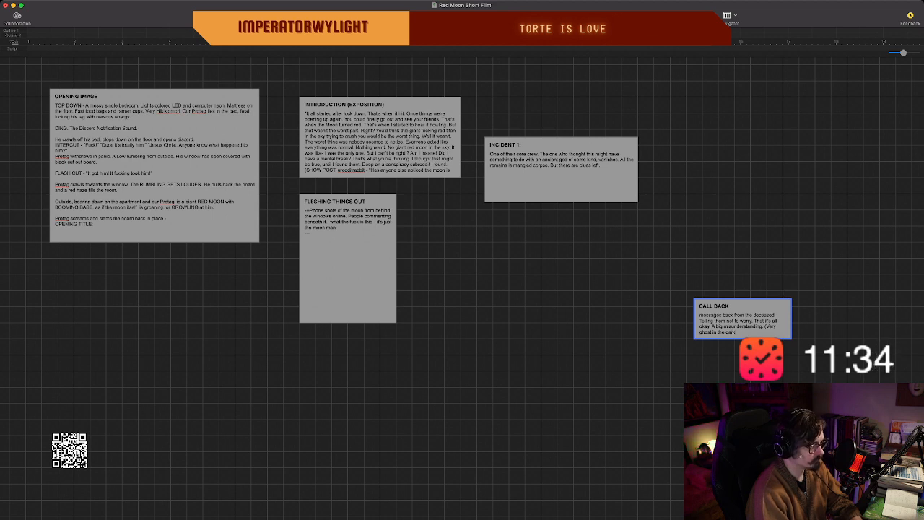
{"action": "type", "text": ". Wil"}
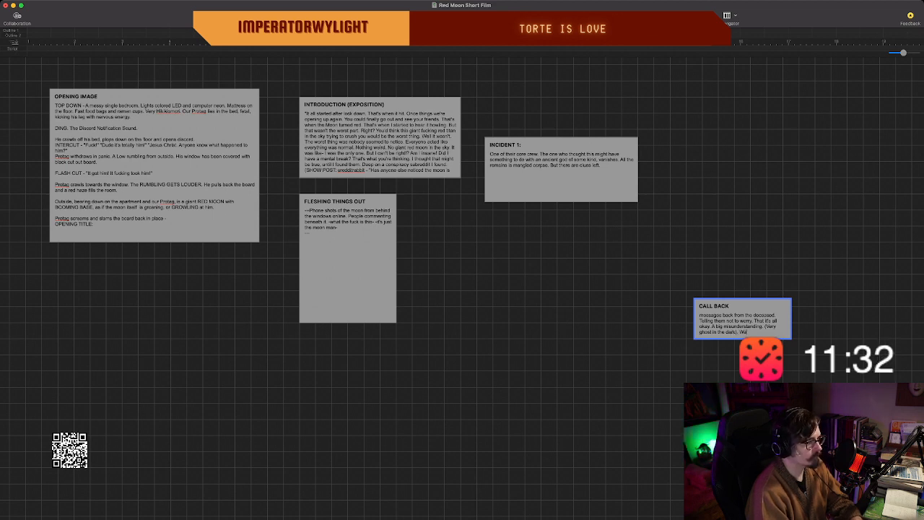
{"action": "type", "text": "ts him to come a"}
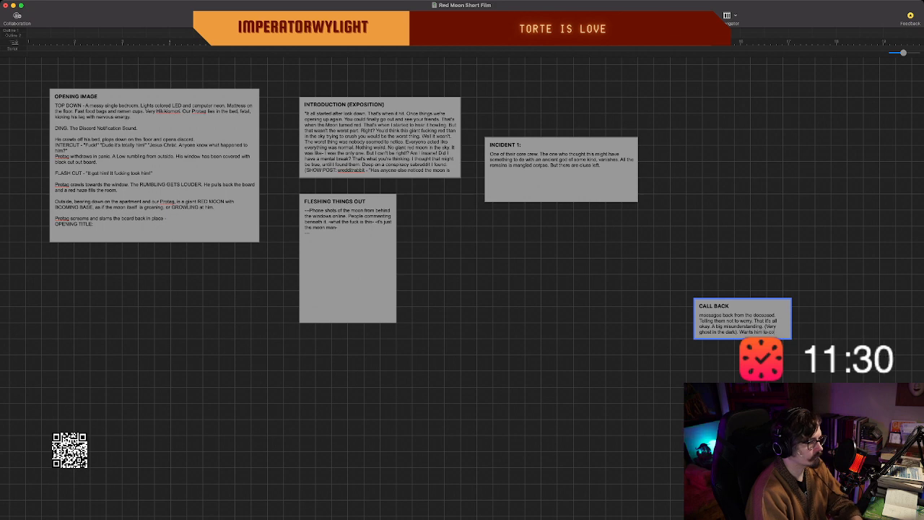
{"action": "type", "text": "nd visit."}
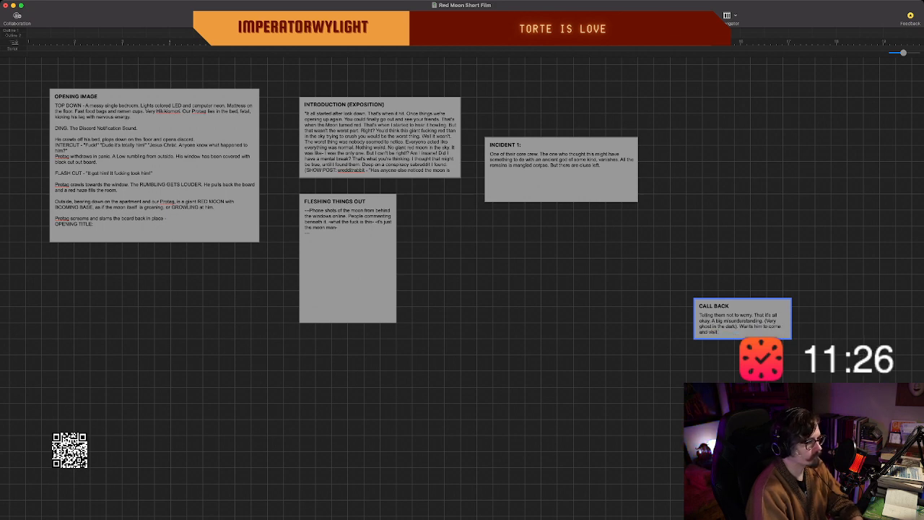
Add "Wants him to come and visit him." to the "CALL BACK" body, and enlarge the beat in width and height.
{"action": "left_click_drag", "start_coordinate": [791, 339], "coordinate": [823, 364]}
{"action": "type", "text": "him."}
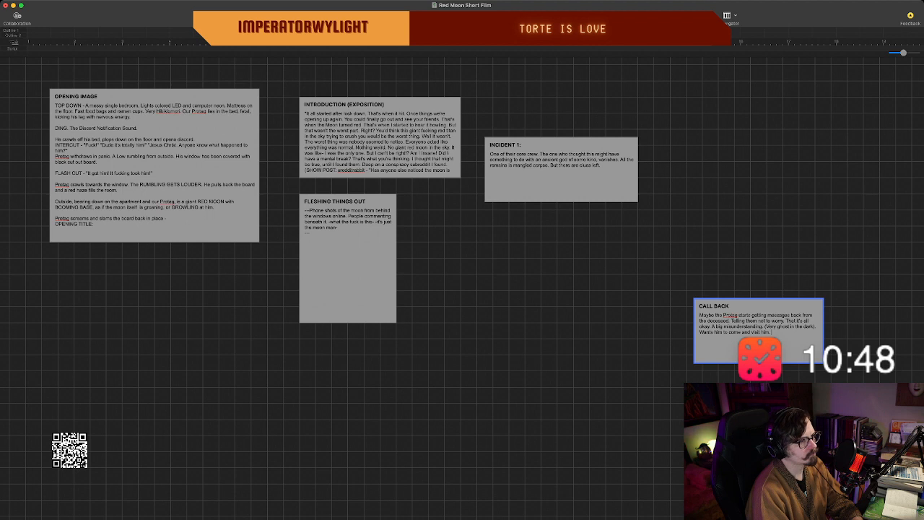
Move the "CALL BACK" beat up so it sits just right of and slightly below the "INCIDENT 1:" beat, and deselect it.
{"action": "left_click", "coordinate": [758, 278]}
{"action": "left_click_drag", "start_coordinate": [758, 307], "coordinate": [742, 210]}
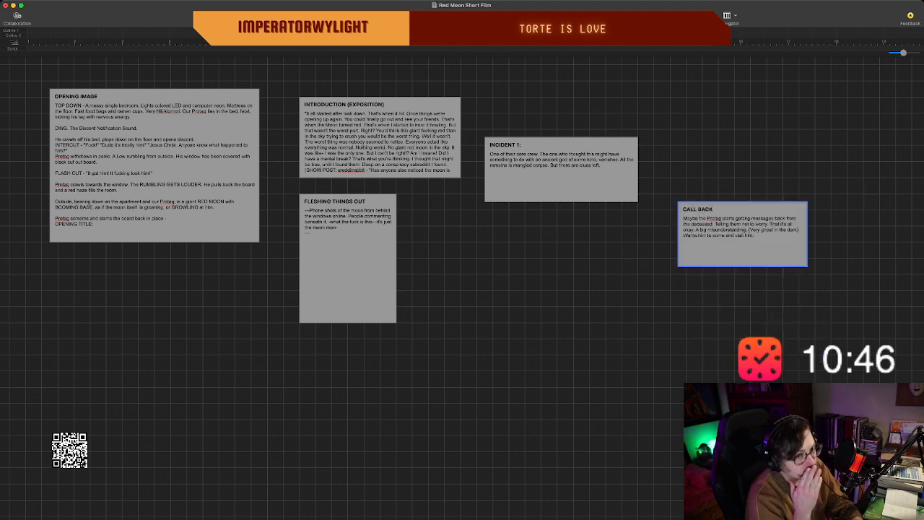
{"action": "left_click", "coordinate": [742, 303]}
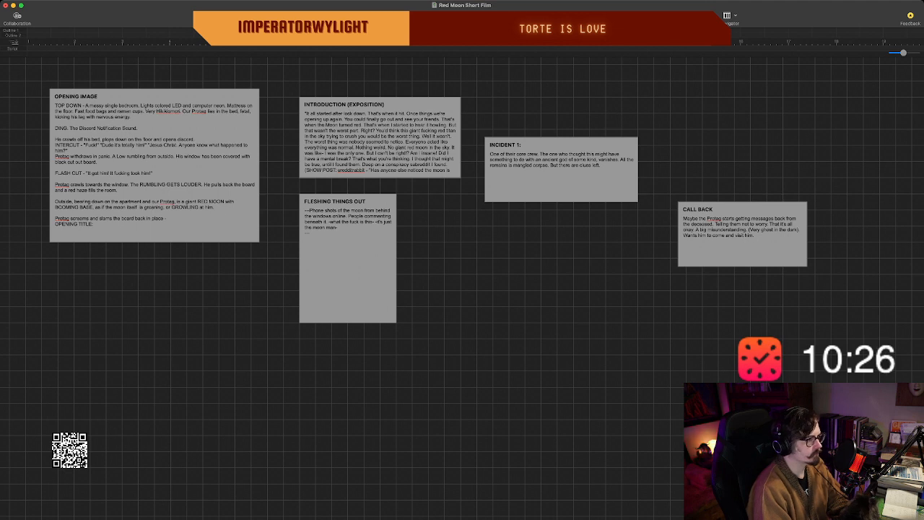
Create a beat in the empty area below "INCIDENT 1:" and "CALL BACK", titled "NIGHTMARE" in capitals.
{"action": "double_click", "coordinate": [630, 334]}
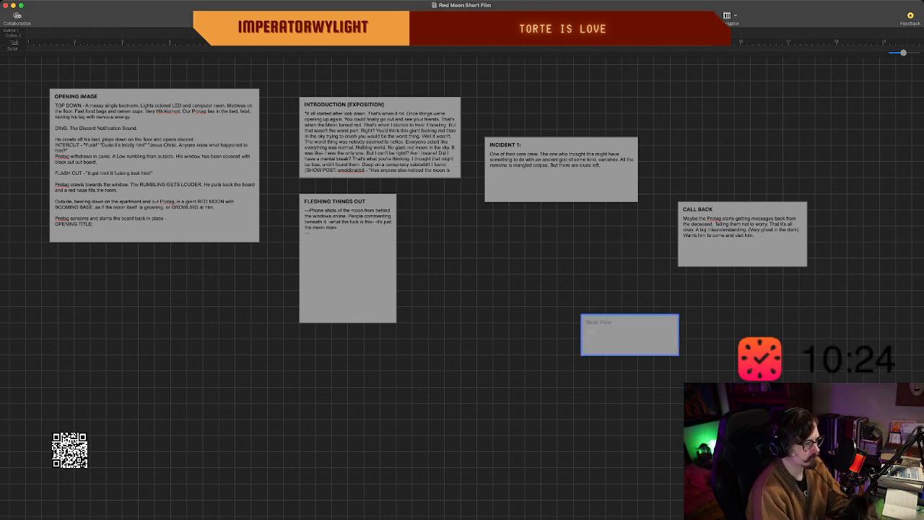
{"action": "type", "text": "Nightmare"}
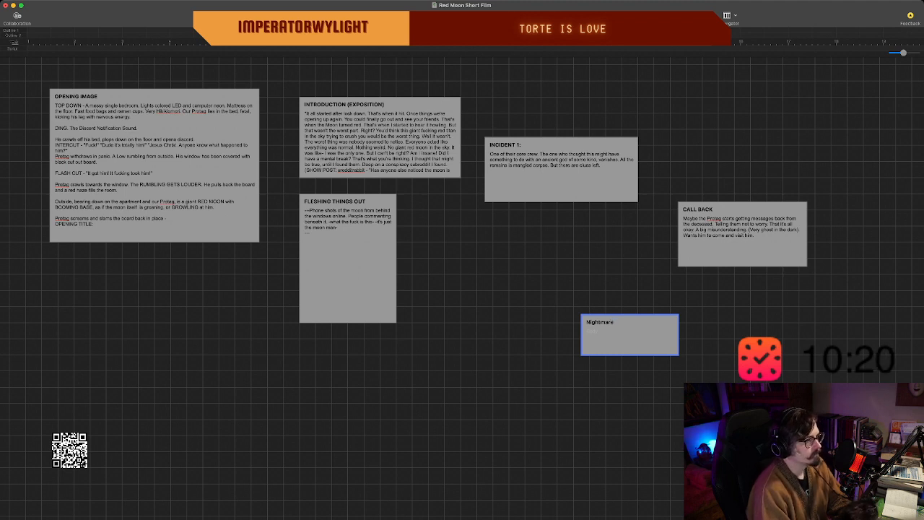
{"action": "key", "text": "BackSpace"}
{"action": "key", "text": "BackSpace"}
{"action": "key", "text": "BackSpace"}
{"action": "key", "text": "BackSpace"}
{"action": "key", "text": "BackSpace"}
{"action": "key", "text": "BackSpace"}
{"action": "key", "text": "BackSpace"}
{"action": "key", "text": "BackSpace"}
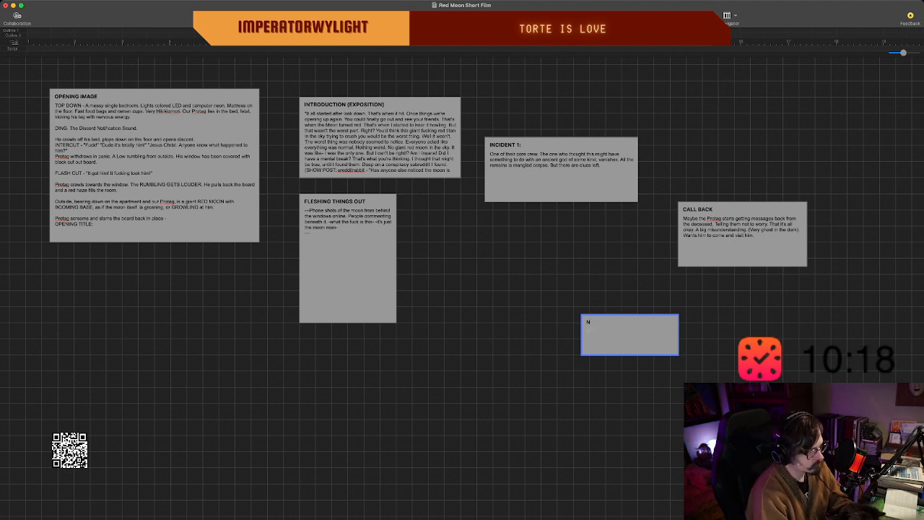
{"action": "type", "text": "ightmare"}
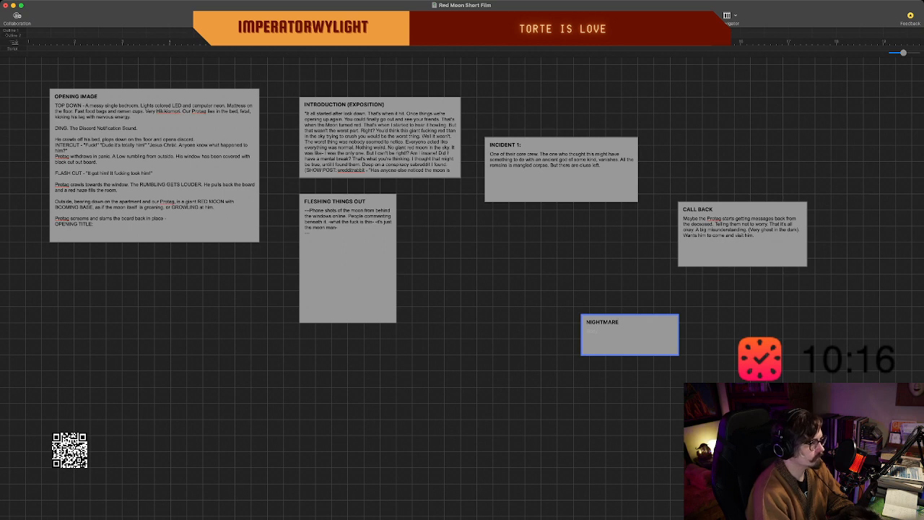
Start the "NIGHTMARE" beat's body with "Protag wakes and the man is there,".
{"action": "key", "text": "Return"}
{"action": "type", "text": "Pro"}
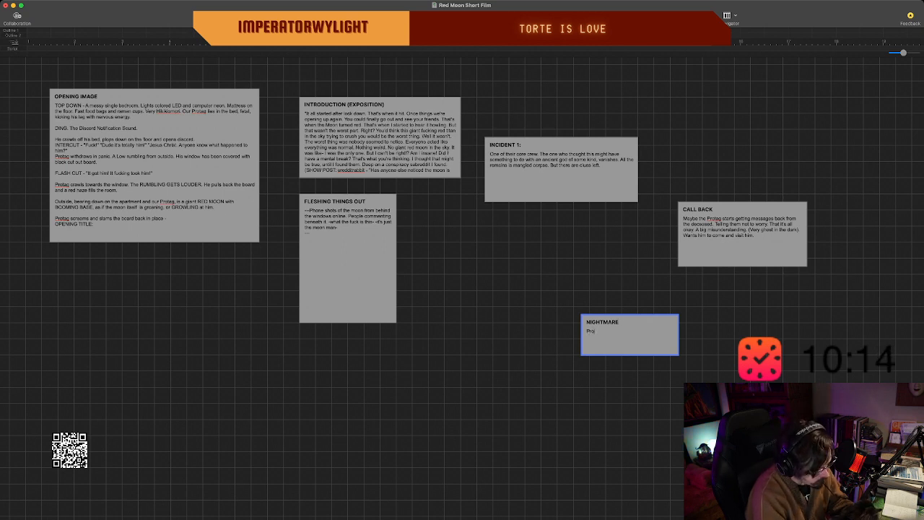
{"action": "type", "text": "jtg"}
{"action": "key", "text": "BackSpace"}
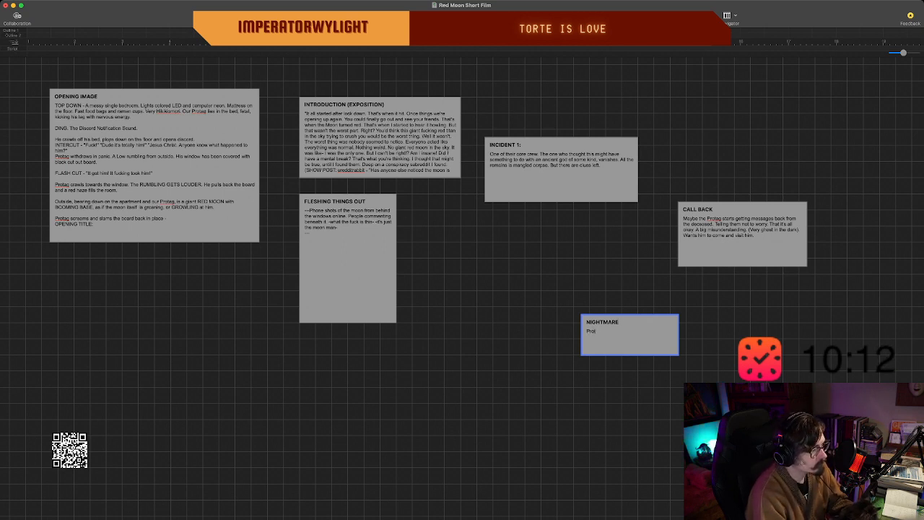
{"action": "type", "text": "ag wakes"}
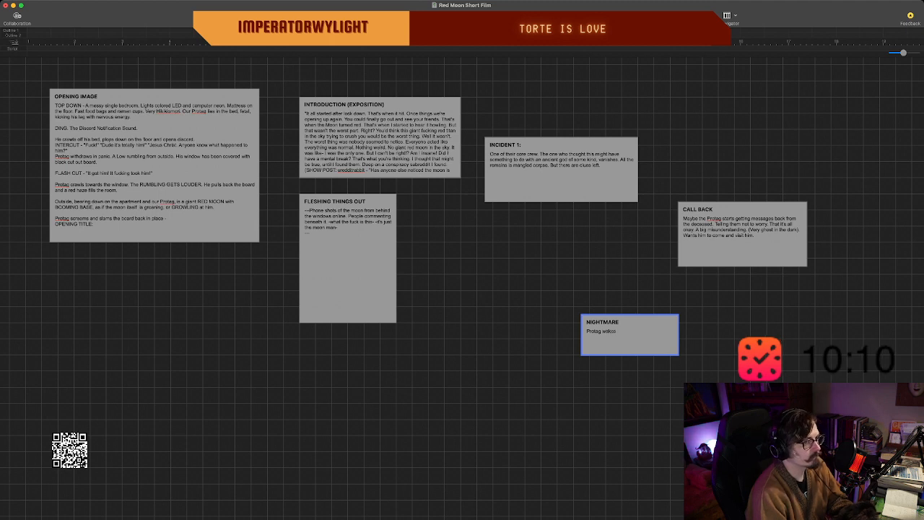
{"action": "type", "text": " and"}
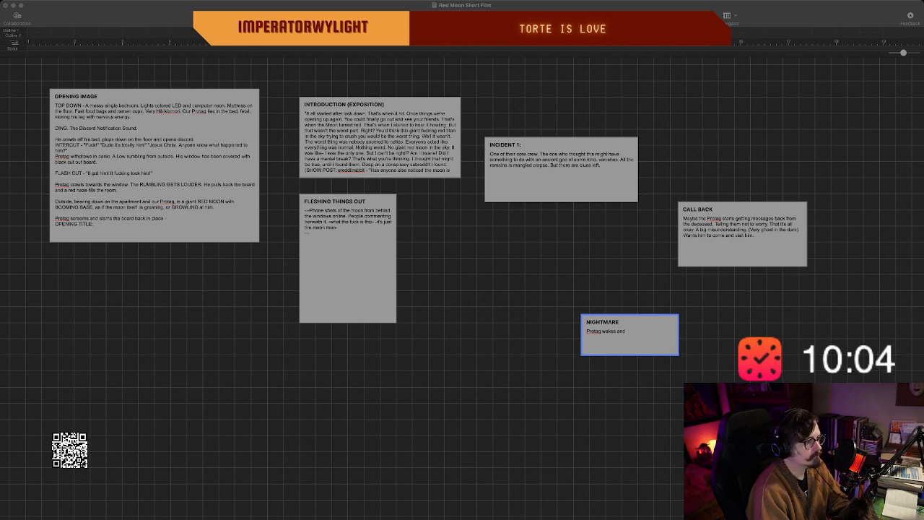
{"action": "key", "text": "super+Tab"}
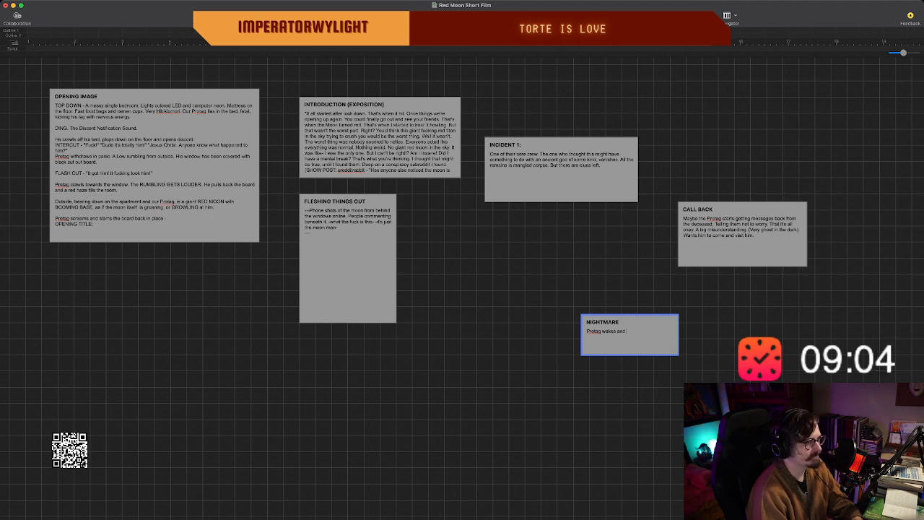
{"action": "type", "text": "the man is there. "}
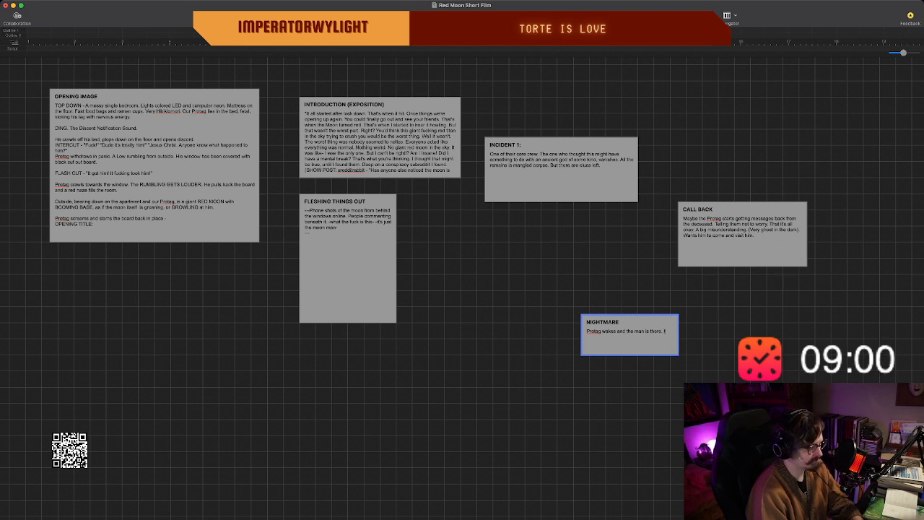
{"action": "type", "text": "the g"}
{"action": "type", "text": "edeased s"}
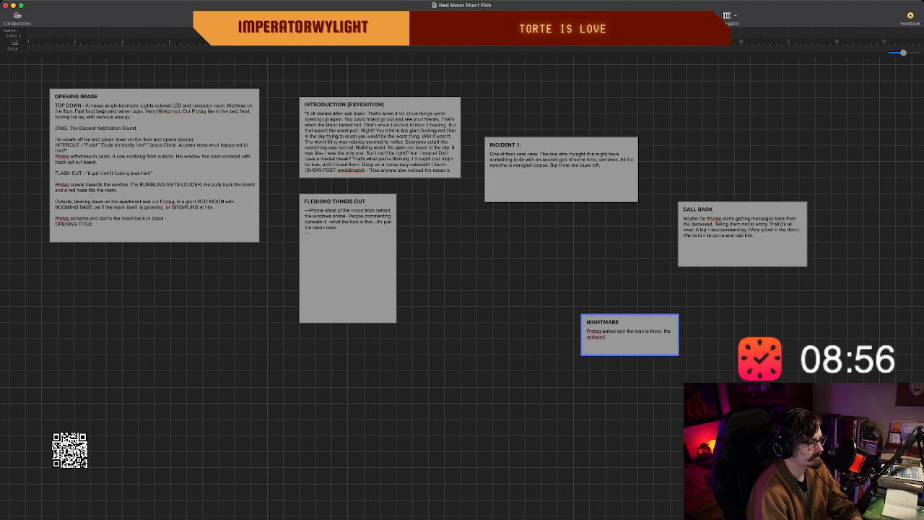
Complete the opening sentence of the "NIGHTMARE" body with "the deceased, sitting in the darkness.".
{"action": "key", "text": "BackSpace"}
{"action": "key", "text": "BackSpace"}
{"action": "key", "text": "BackSpace"}
{"action": "key", "text": "BackSpace"}
{"action": "key", "text": "BackSpace"}
{"action": "key", "text": "BackSpace"}
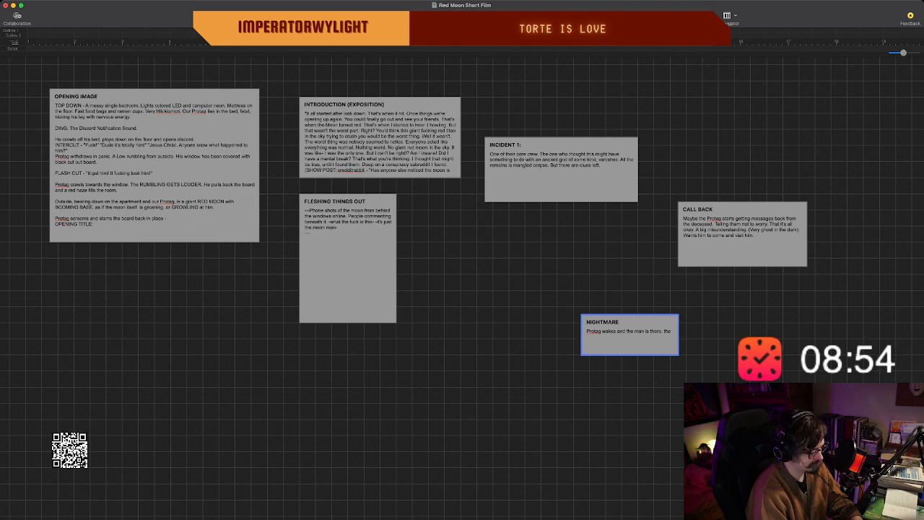
{"action": "type", "text": "deceased,"}
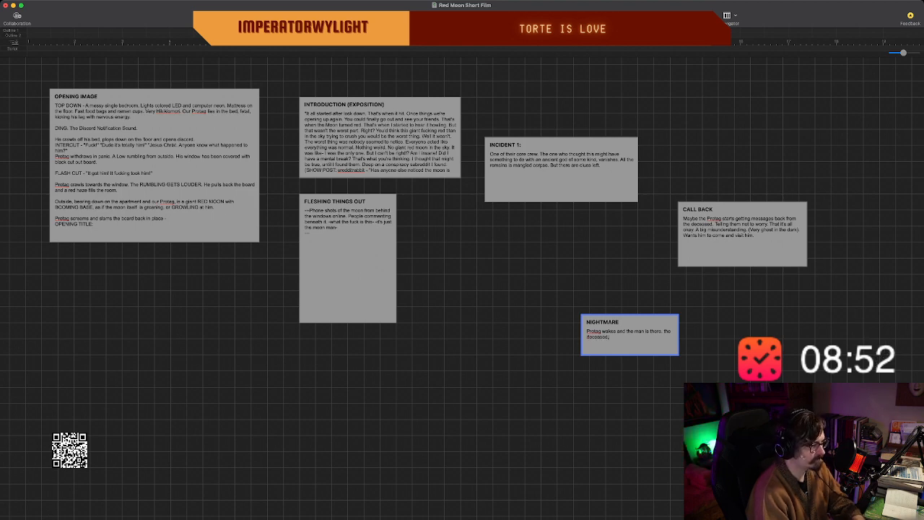
{"action": "type", "text": " sitting in the d"}
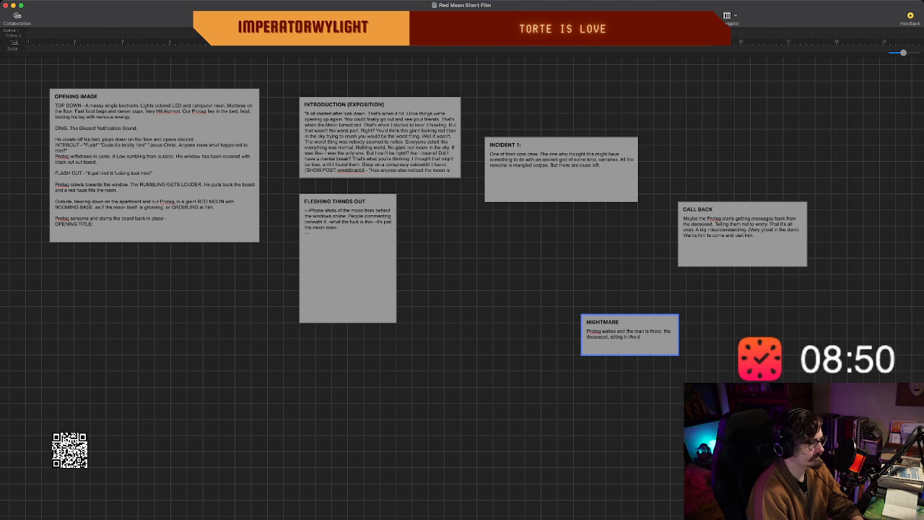
{"action": "type", "text": "arkness."}
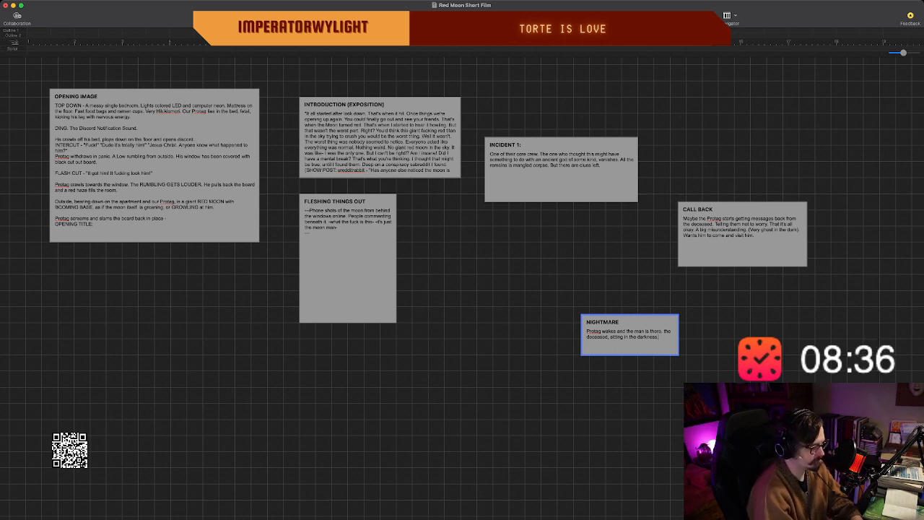
Add "He can't see the face of the man" after the opening sentence in the "NIGHTMARE" beat.
{"action": "type", "text": "He can"}
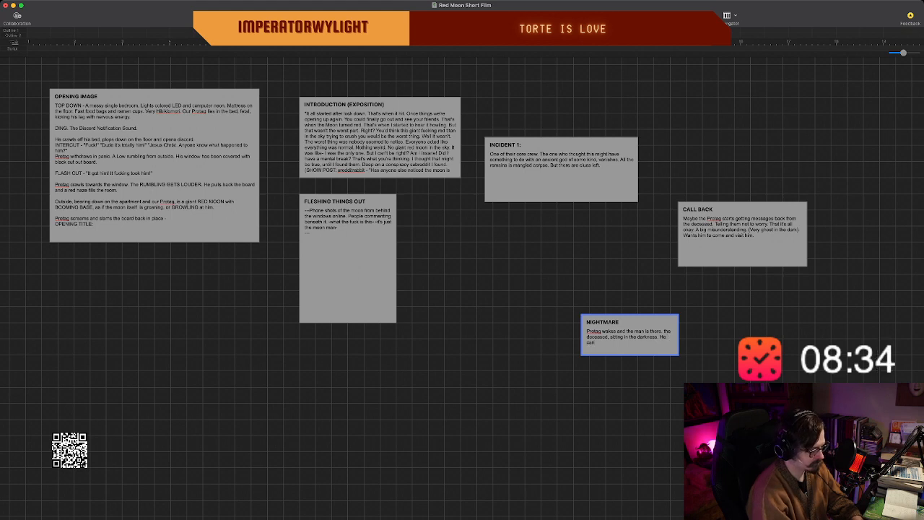
{"action": "type", "text": "'t see the face"}
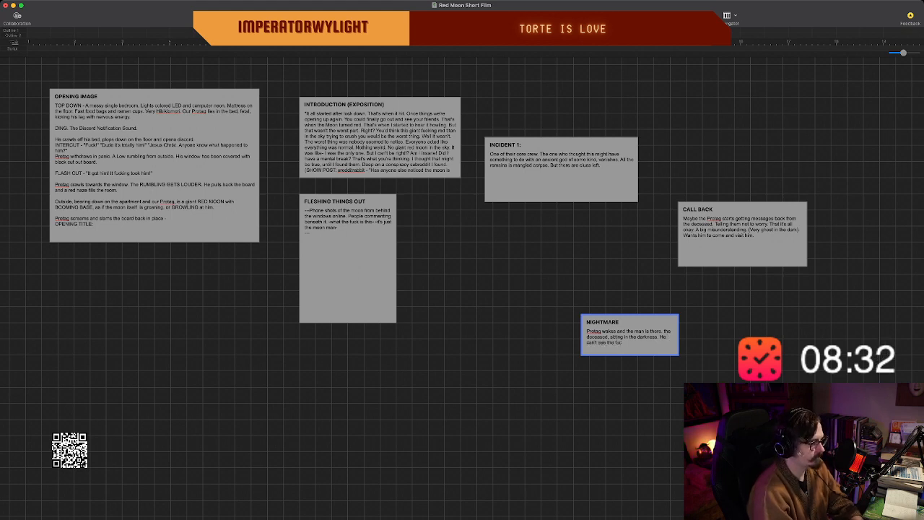
{"action": "type", "text": " of the man."}
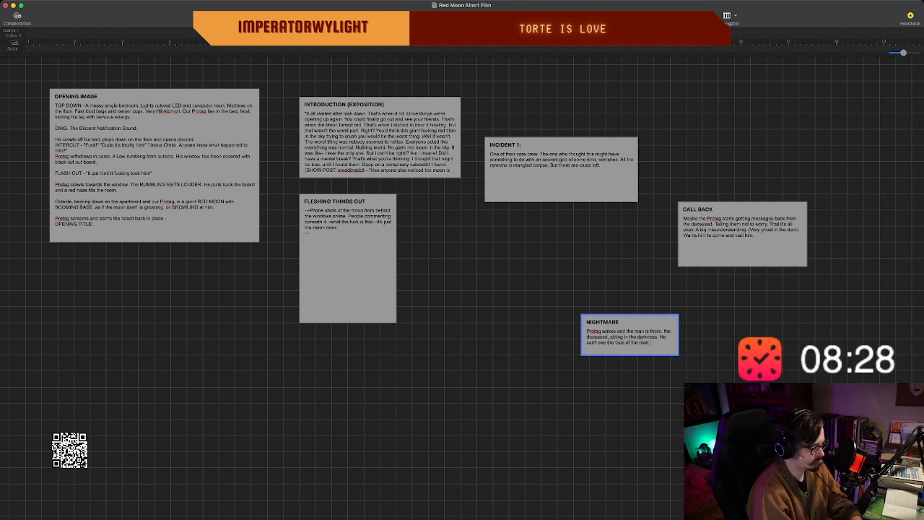
{"action": "key", "text": "BackSpace"}
{"action": "type", "text": " (They nev"}
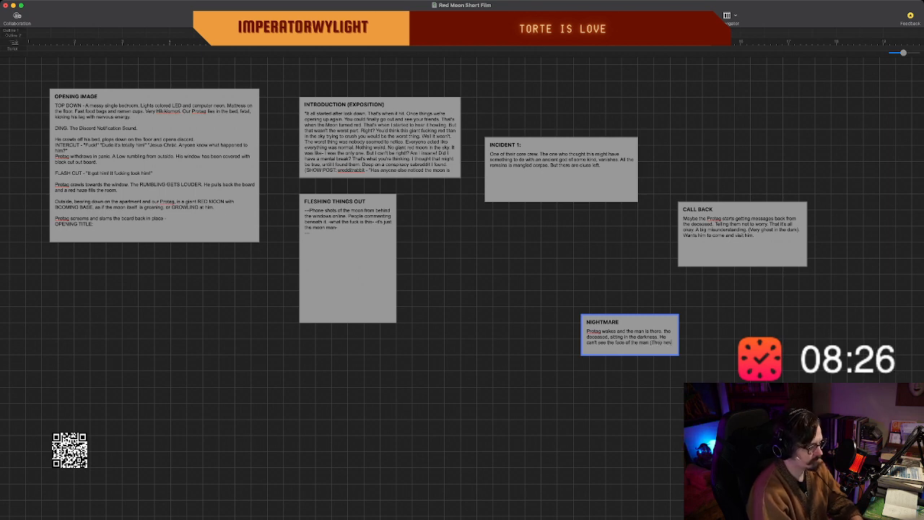
{"action": "type", "text": "er see the face of."}
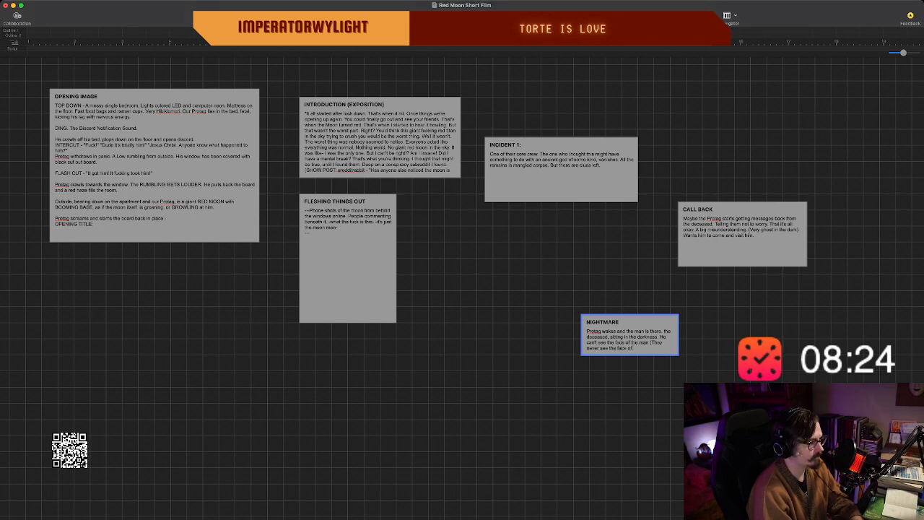
Append the parenthetical note "(They never see the face of the man, he never turns his camera on, on discord.)" to the "NIGHTMARE" body.
{"action": "key", "text": "BackSpace"}
{"action": "type", "text": "the man."}
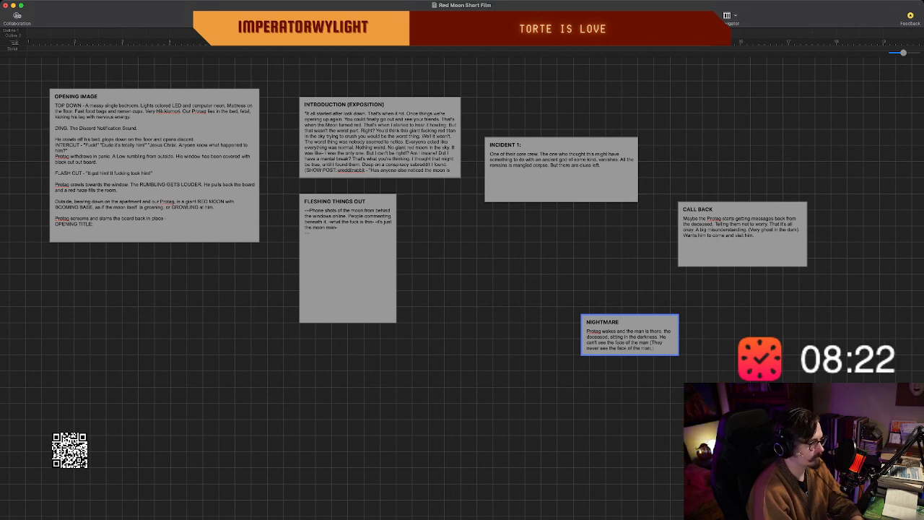
{"action": "key", "text": "BackSpace"}
{"action": "type", "text": ", he neve"}
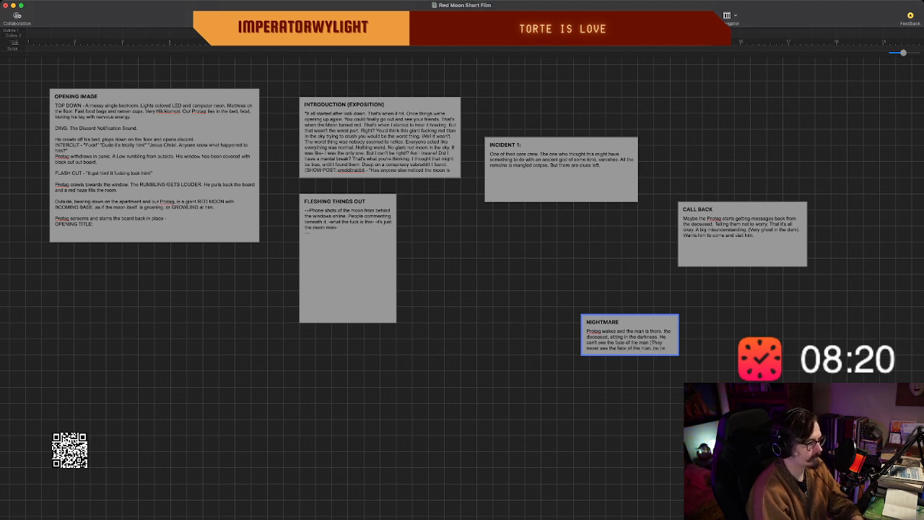
{"action": "type", "text": "r turns h"}
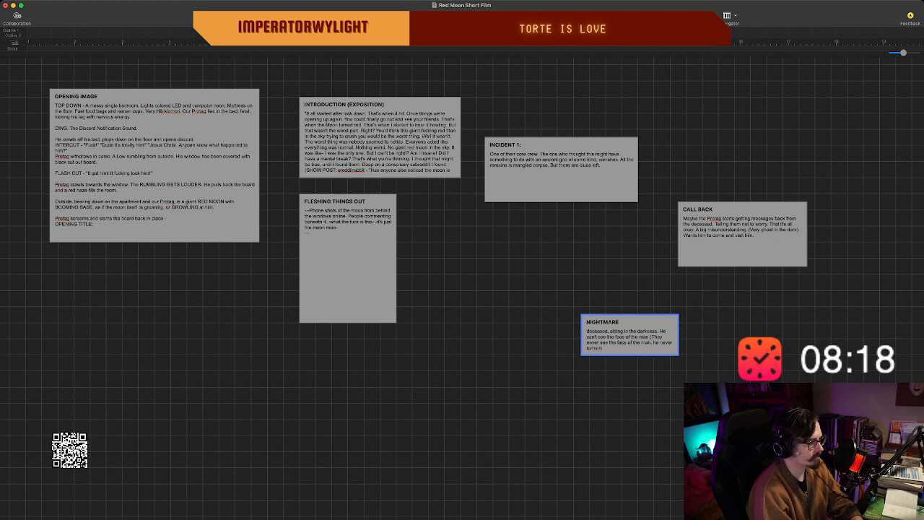
{"action": "type", "text": "is cam"}
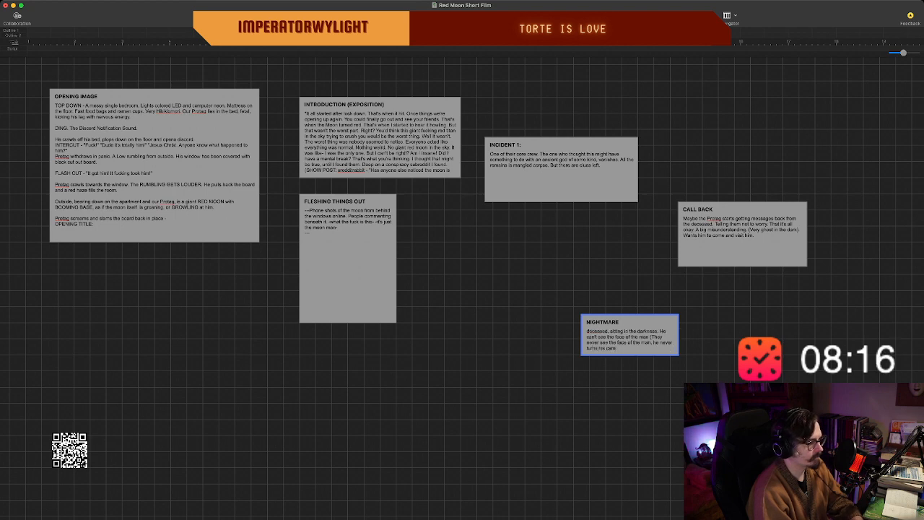
{"action": "type", "text": "era on on"}
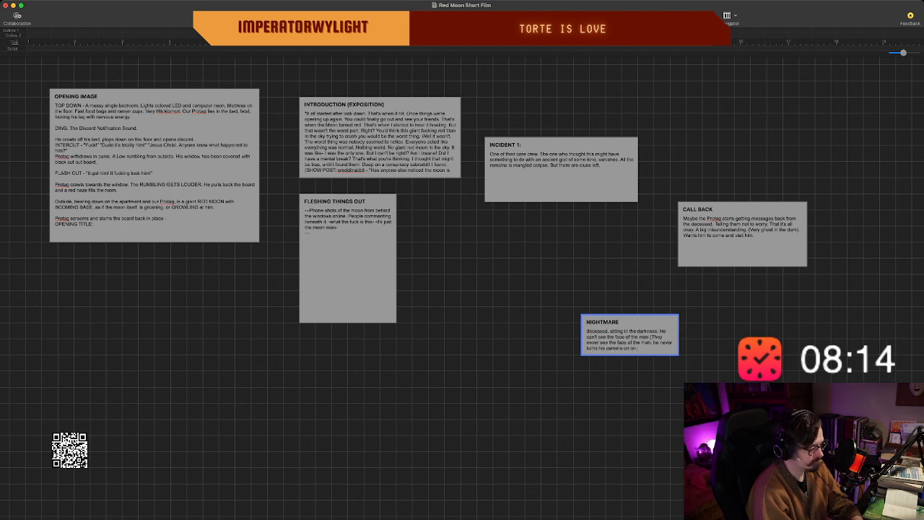
{"action": "key", "text": "BackSpace"}
{"action": "key", "text": "BackSpace"}
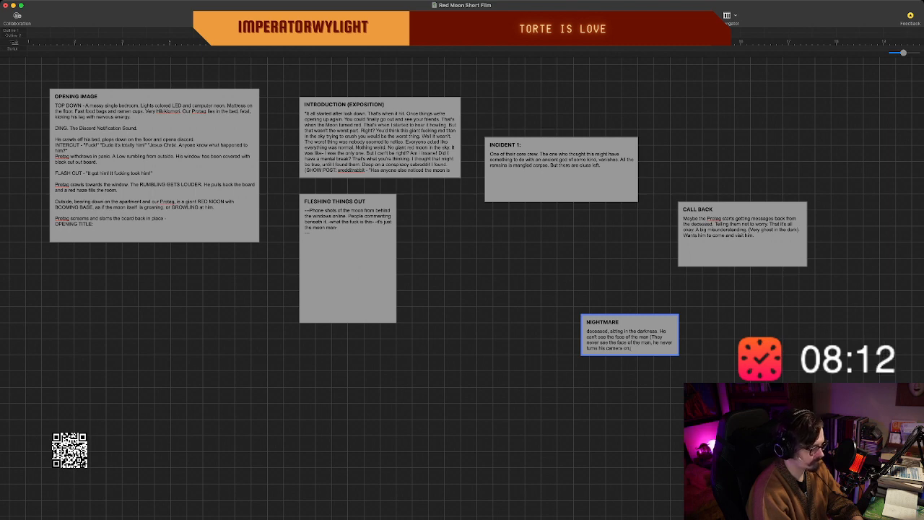
{"action": "type", "text": "on discord."}
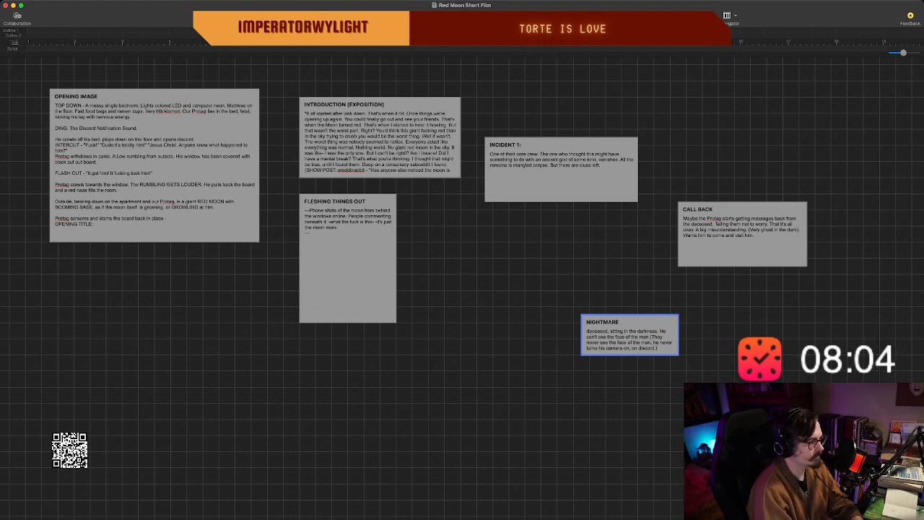
Enlarge the "NIGHTMARE" beat in width and height to fit its text, and move it up and left beneath "INCIDENT 1:".
{"action": "scroll", "coordinate": [629, 339], "scroll_direction": "up", "scroll_amount": 1}
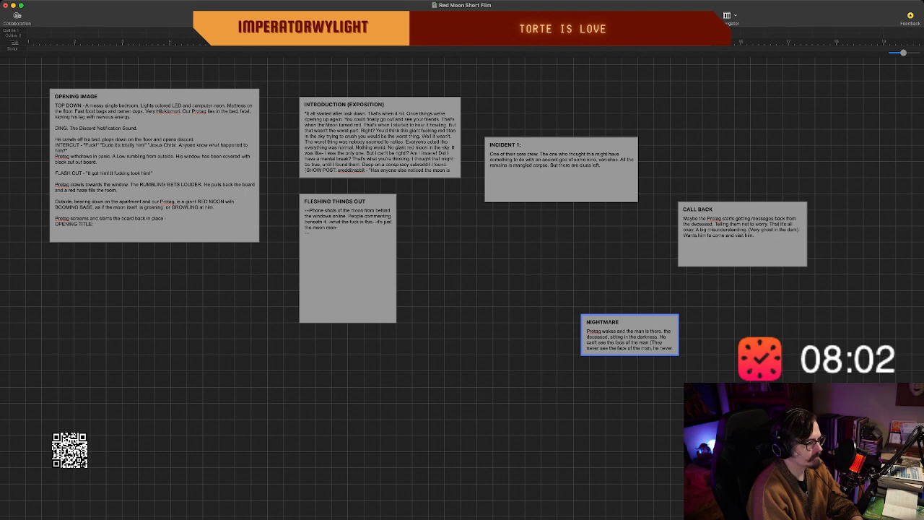
{"action": "left_click_drag", "start_coordinate": [678, 355], "coordinate": [710, 379]}
{"action": "left_click", "coordinate": [682, 380]}
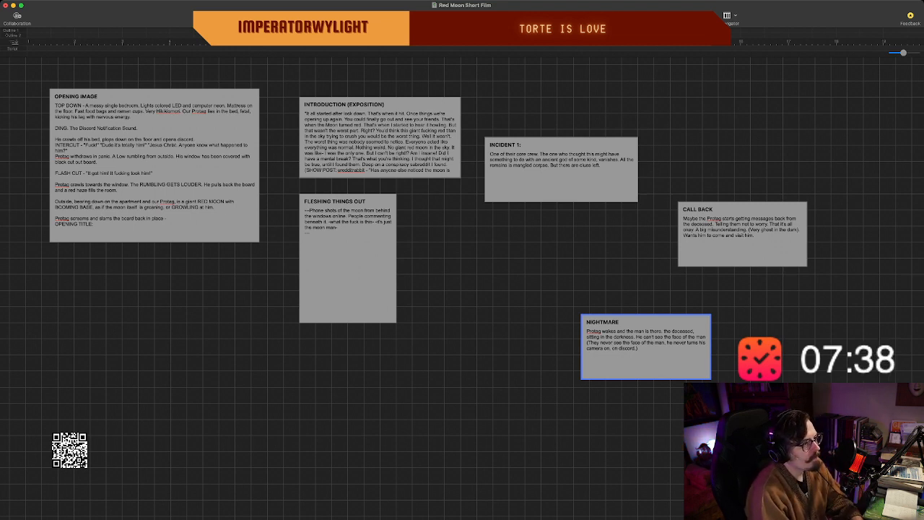
{"action": "left_click", "coordinate": [633, 287]}
{"action": "left_click_drag", "start_coordinate": [636, 332], "coordinate": [579, 316]}
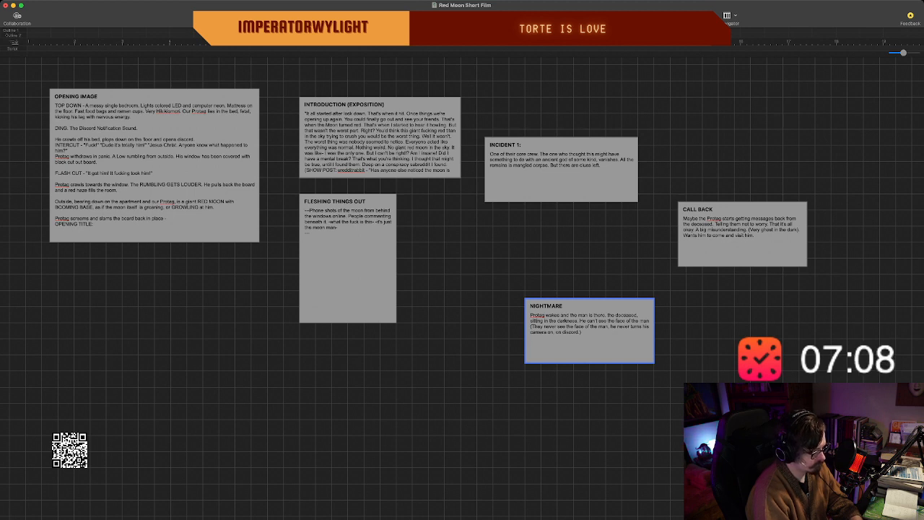
Start a new paragraph in the "NIGHTMARE" beat reading "As it talks, it compels Protag to come with him.".
{"action": "type", "text": "As it is"}
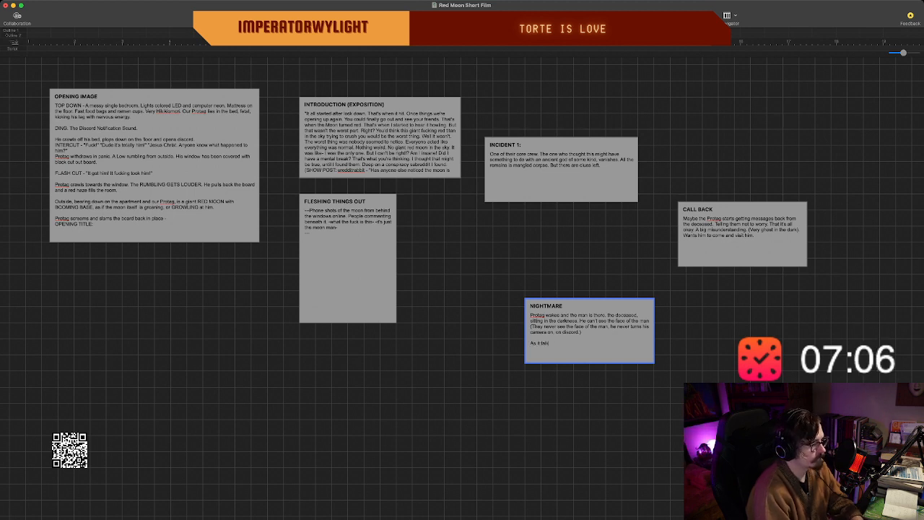
{"action": "type", "text": "t compels"}
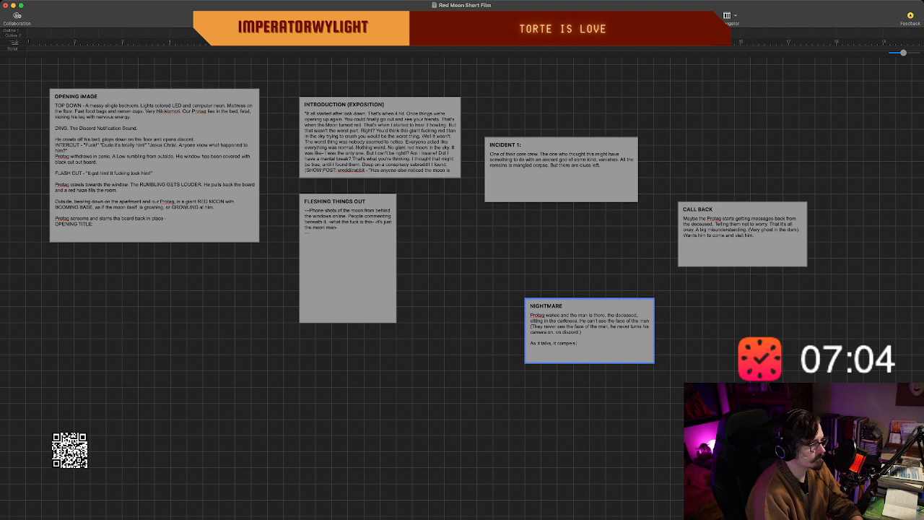
{"action": "type", "text": " P"}
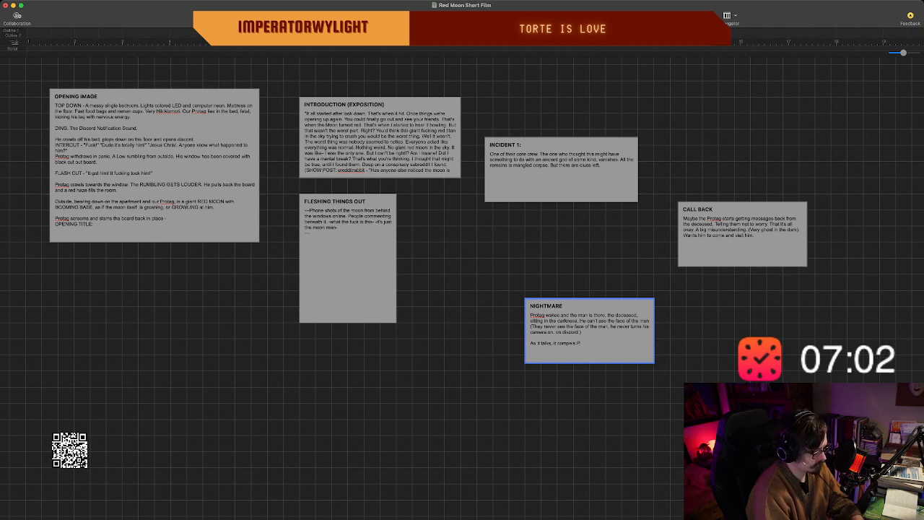
{"action": "type", "text": "rotag to"}
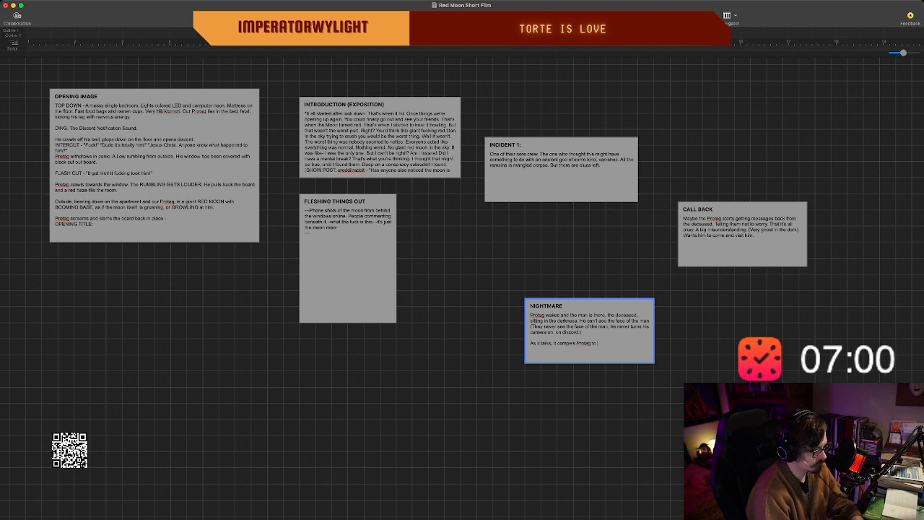
{"action": "type", "text": " jo"}
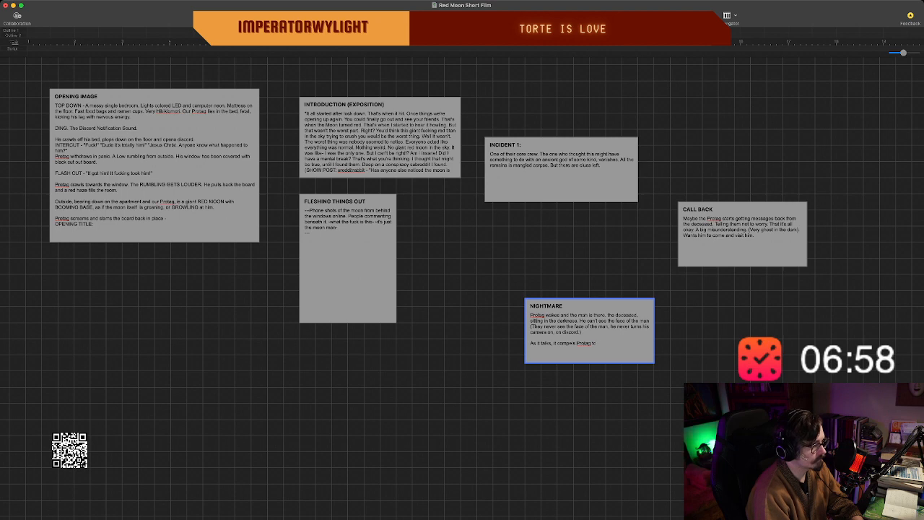
{"action": "type", "text": " come with "}
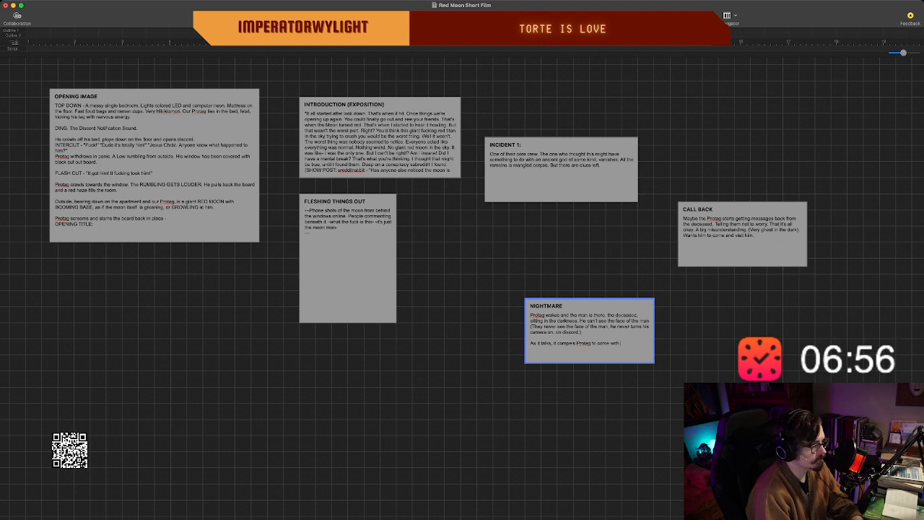
{"action": "type", "text": "him"}
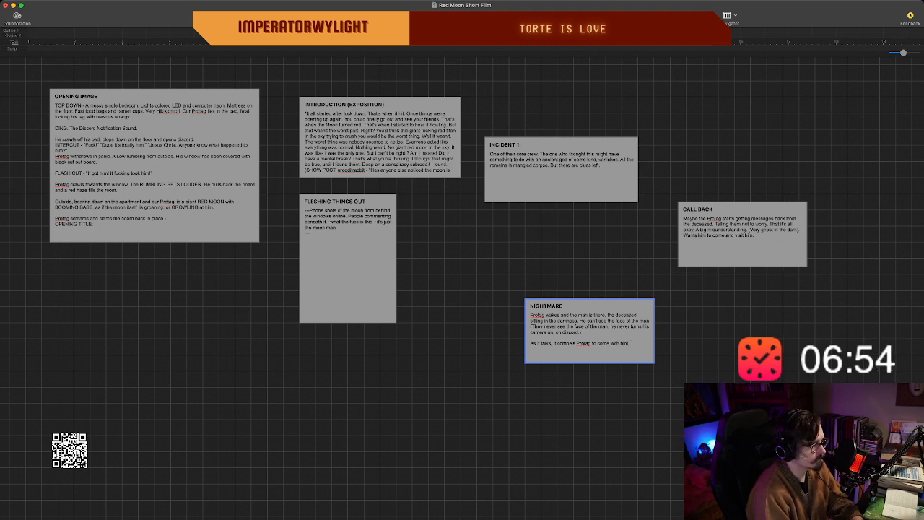
{"action": "type", "text": "."}
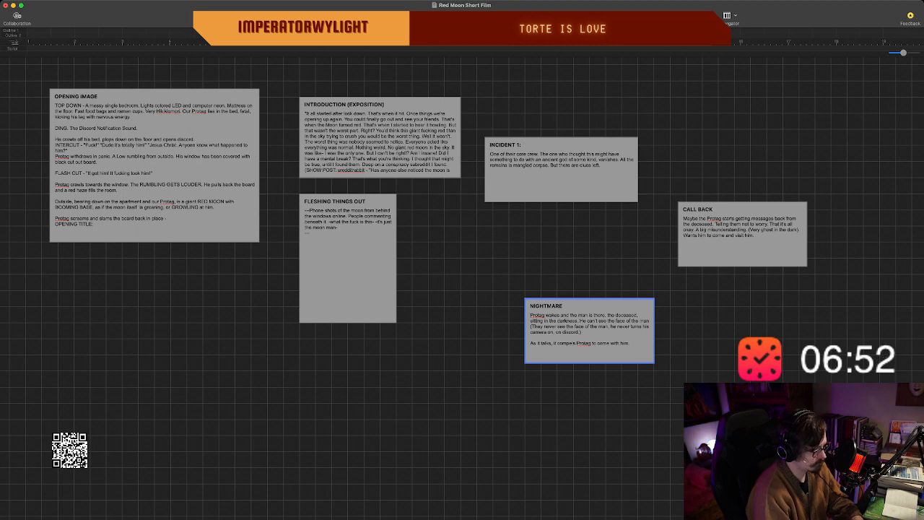
{"action": "type", "text": " It threatens"}
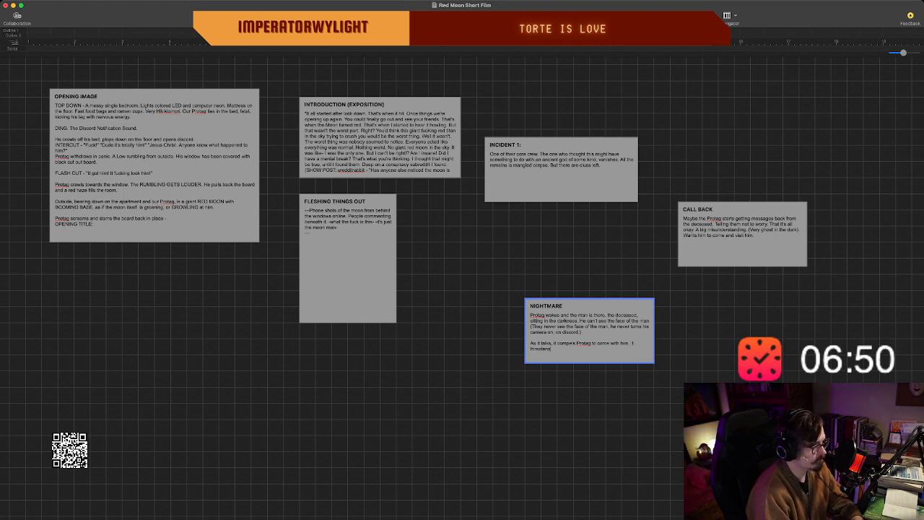
{"action": "type", "text": " him it he I"}
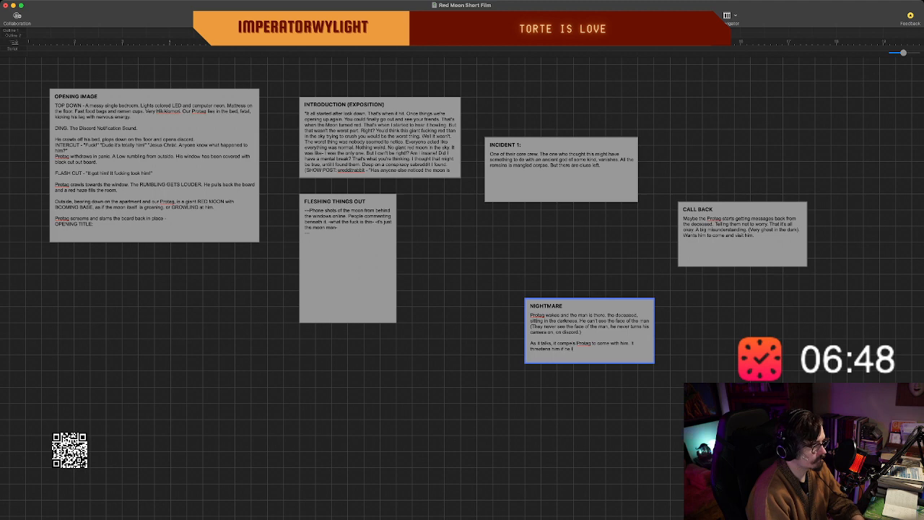
{"action": "type", "text": "ries to turn on the"}
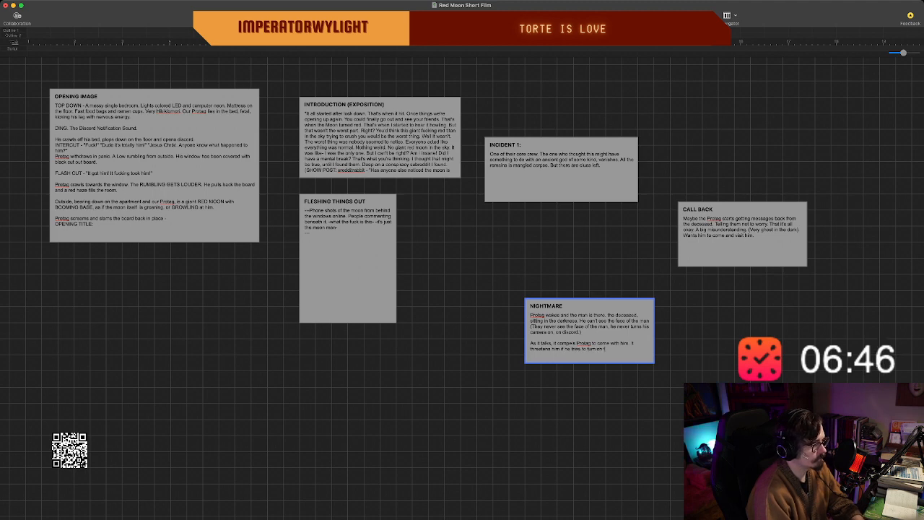
{"action": "type", "text": " light."}
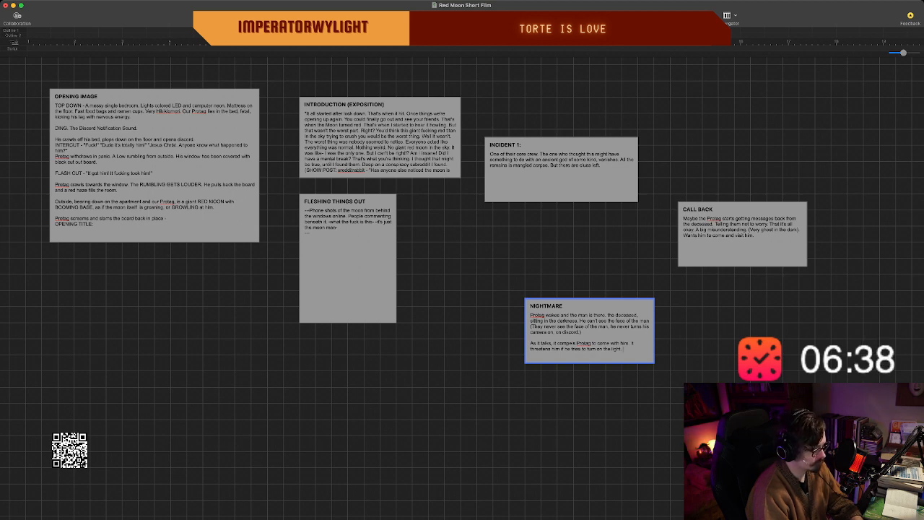
Continue the "NIGHTMARE" paragraph with "At the last minute, BURNING EYES appear on the shape".
{"action": "type", "text": "A"}
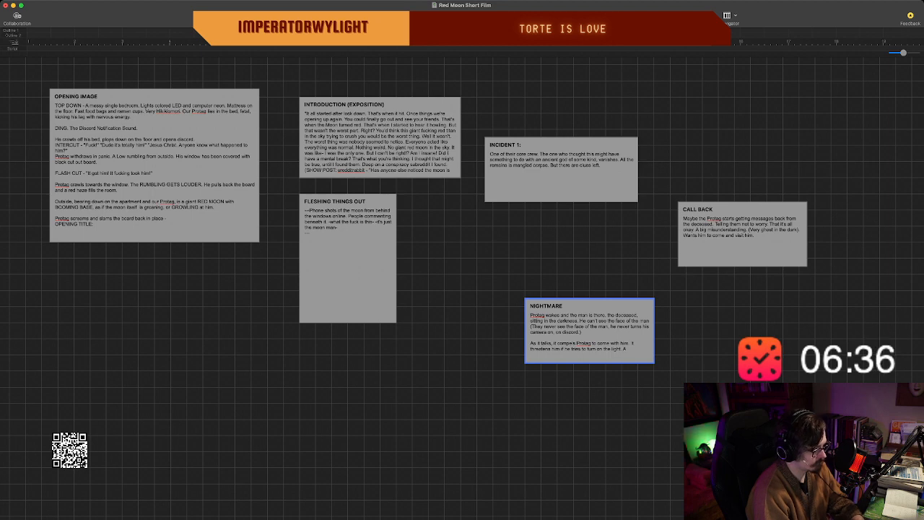
{"action": "type", "text": "t the last minute,"}
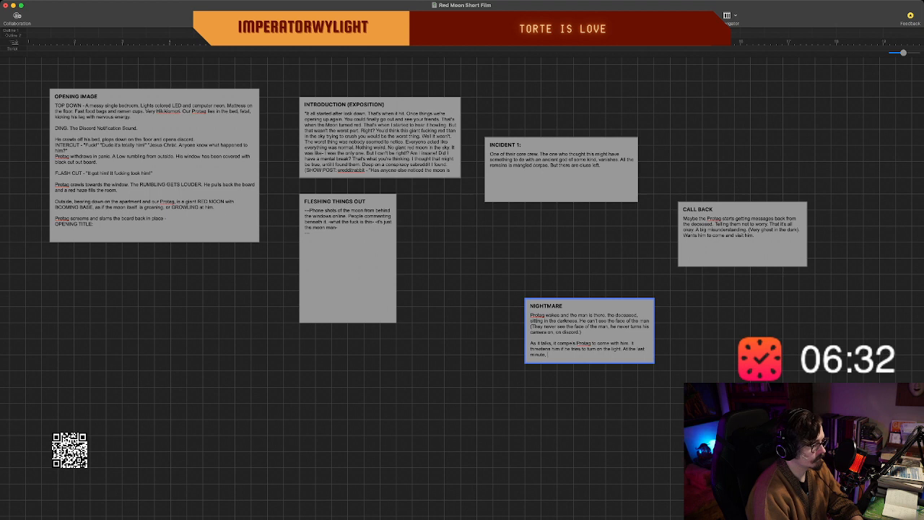
{"action": "type", "text": " he"}
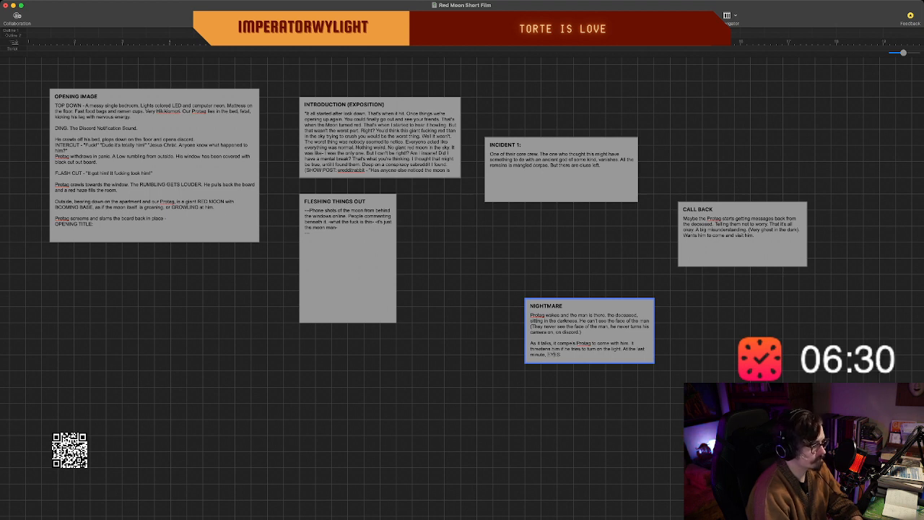
{"action": "key", "text": "BackSpace"}
{"action": "key", "text": "BackSpace"}
{"action": "type", "text": "BURNING"}
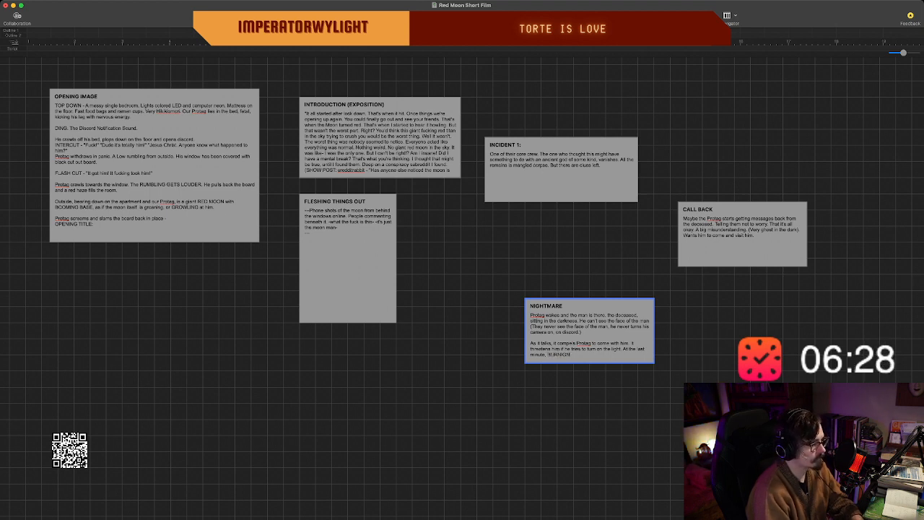
{"action": "key", "text": "BackSpace"}
{"action": "key", "text": "BackSpace"}
{"action": "type", "text": "NG E"}
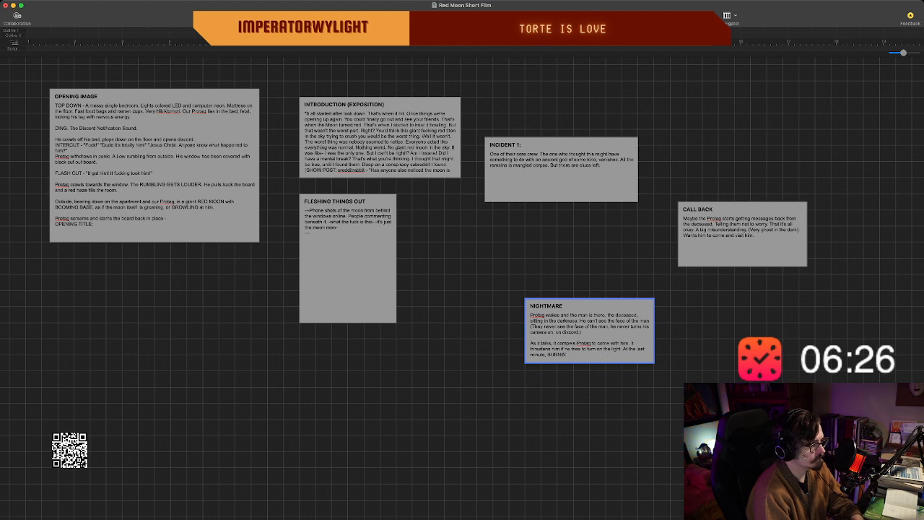
{"action": "type", "text": "YES appea"}
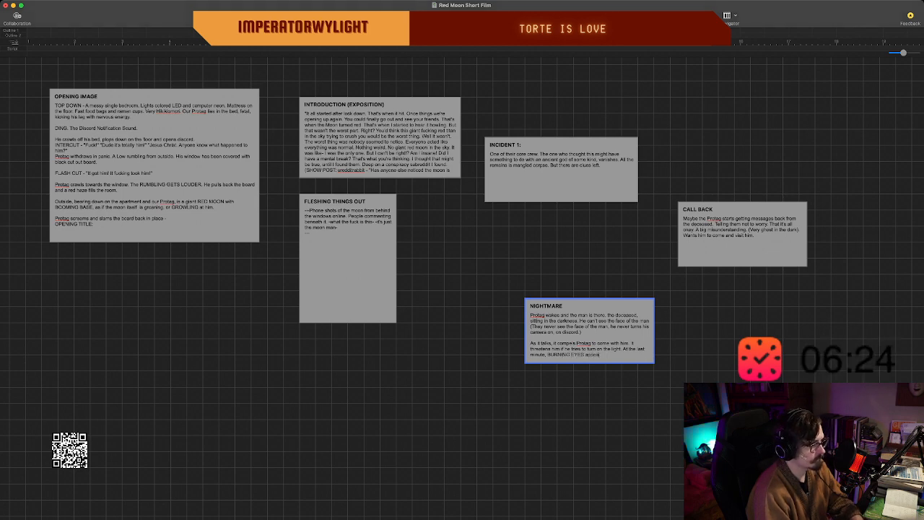
{"action": "type", "text": "r on the sha"}
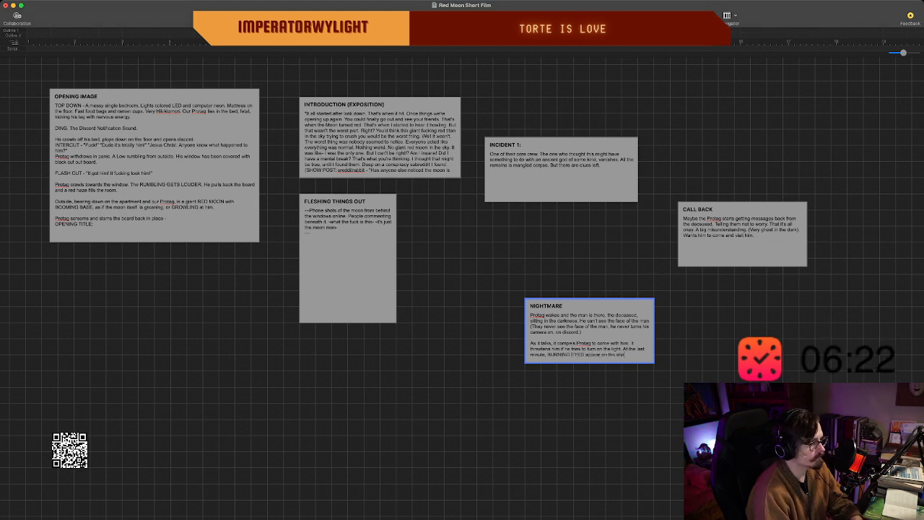
{"action": "type", "text": "pe"}
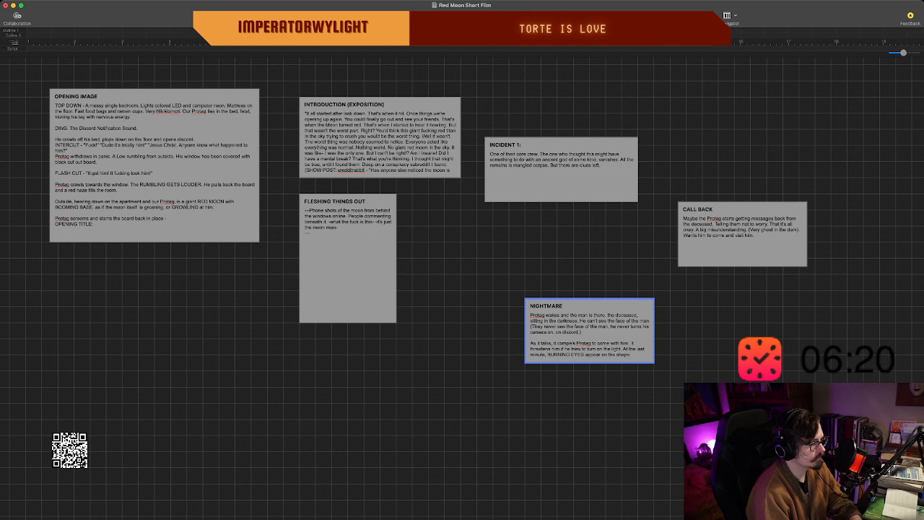
{"action": "type", "text": " as the Protag tu"}
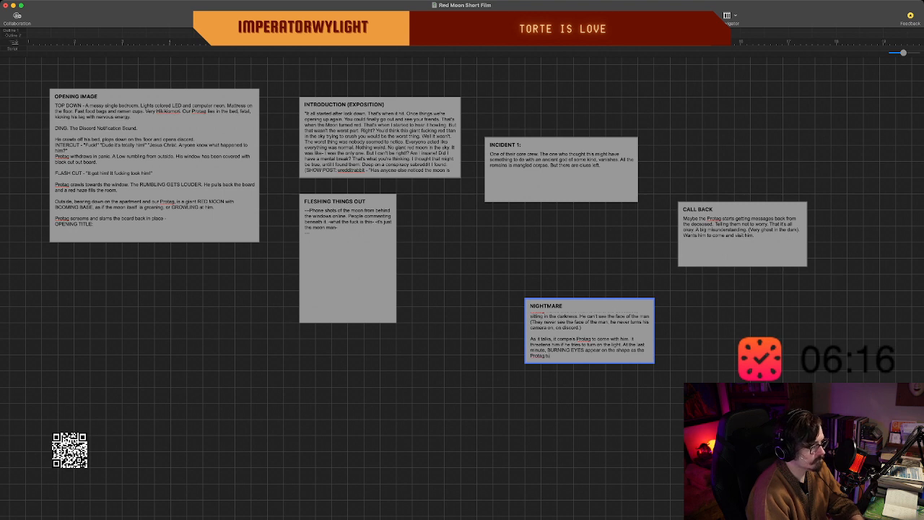
{"action": "type", "text": "rns on the lights. But"}
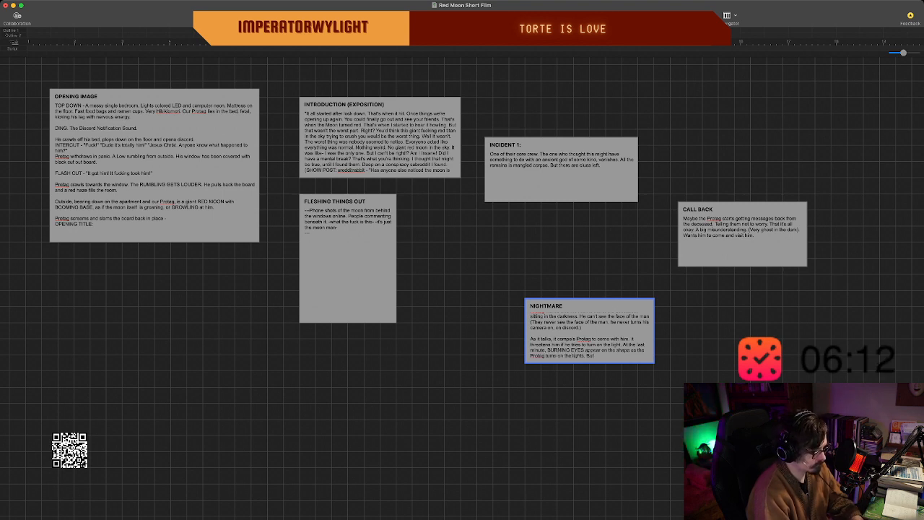
{"action": "type", "text": " the shadow and i"}
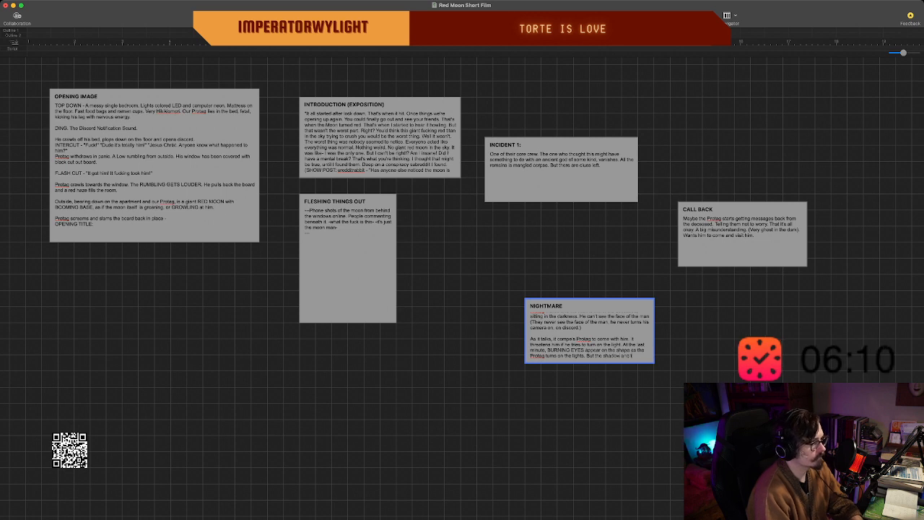
{"action": "key", "text": "BackSpace"}
{"action": "type", "text": "the eyes"}
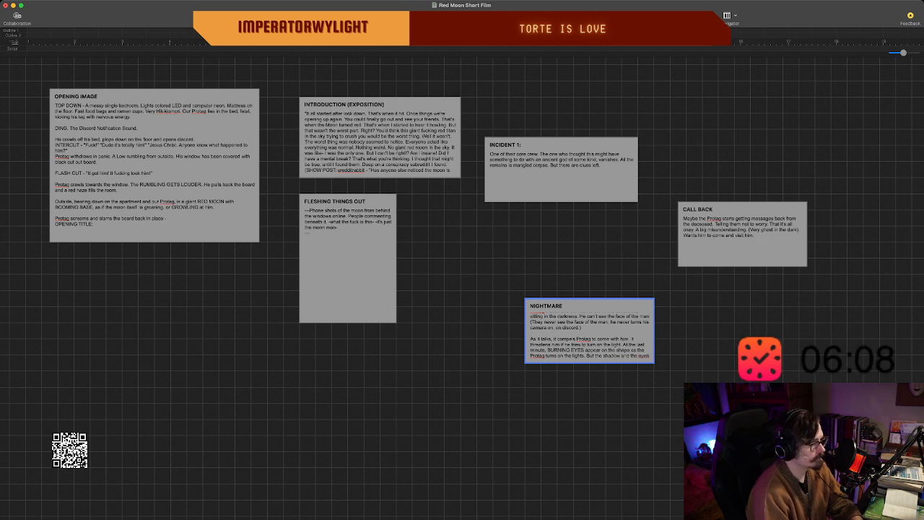
{"action": "type", "text": " vanish with i"}
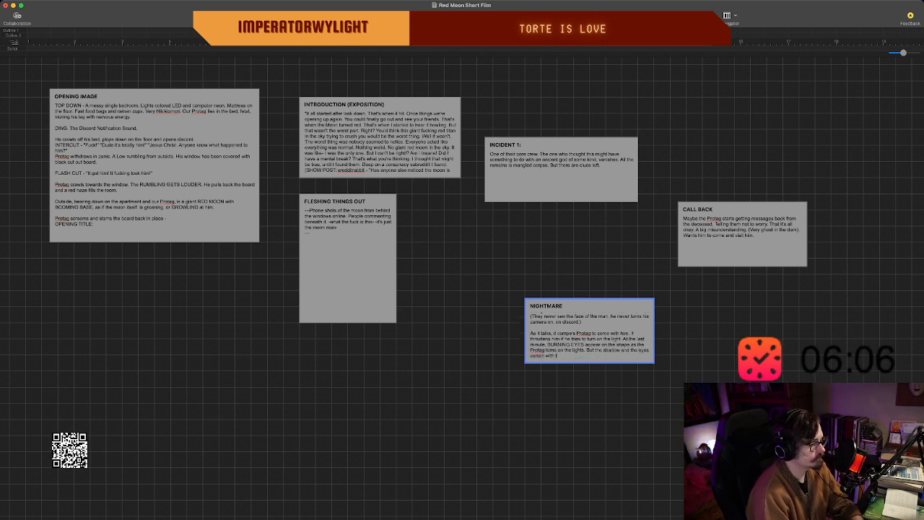
{"action": "key", "text": "BackSpace"}
{"action": "type", "text": "the"}
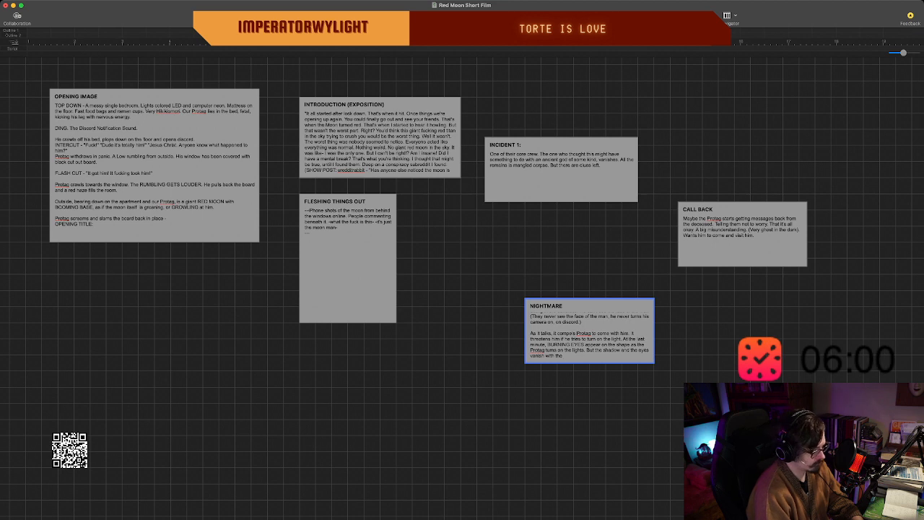
Complete the closing "NIGHTMARE" sentence with "the shadow and the eyes vanish with the light." and finish editing the beat.
{"action": "type", "text": "light."}
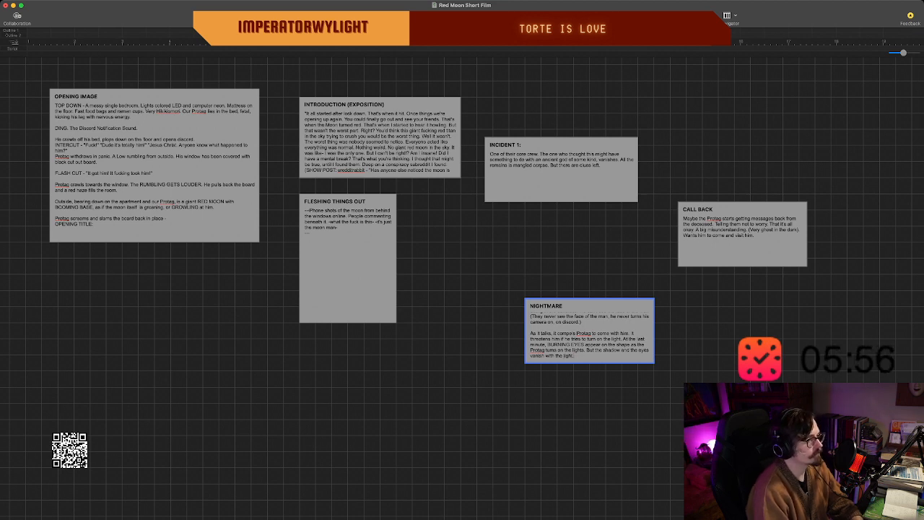
{"action": "key", "text": "Escape"}
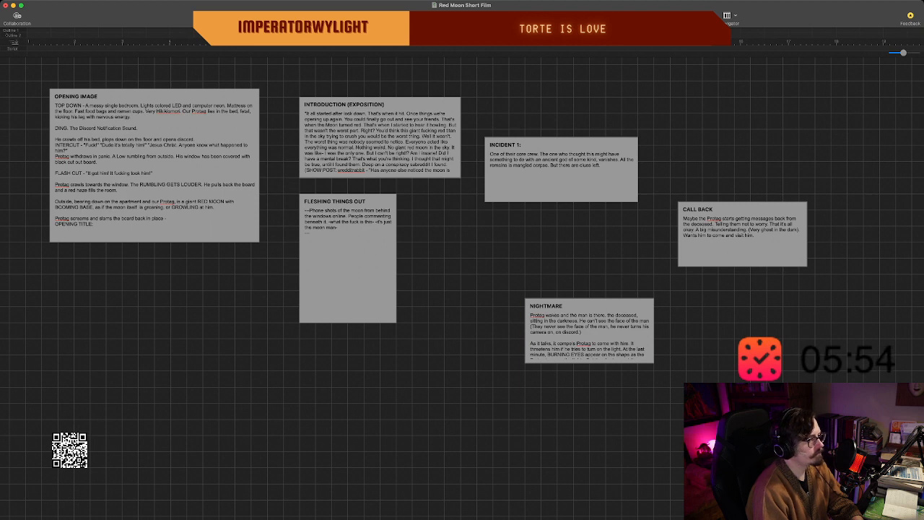
Enlarge the "NIGHTMARE" beat to show its full text and align it directly beneath "INCIDENT 1:".
{"action": "left_click_drag", "start_coordinate": [654, 362], "coordinate": [679, 370]}
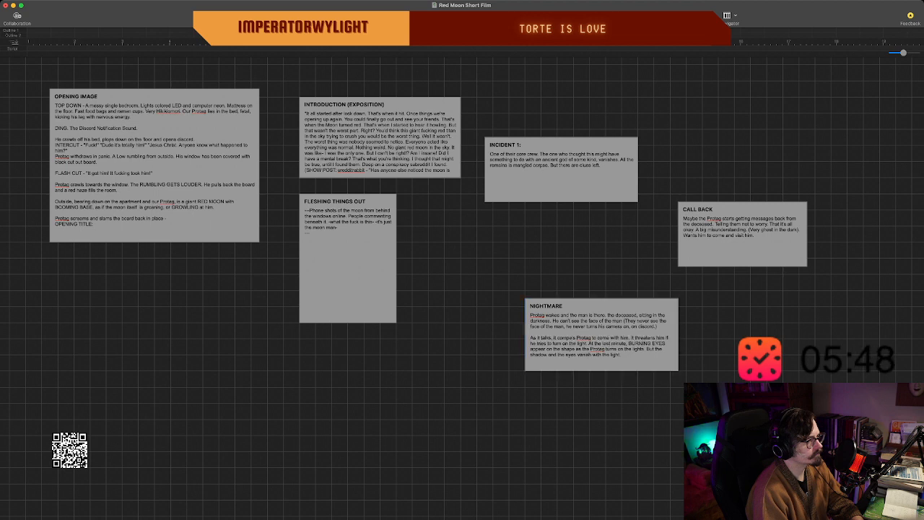
{"action": "left_click_drag", "start_coordinate": [601, 335], "coordinate": [561, 295]}
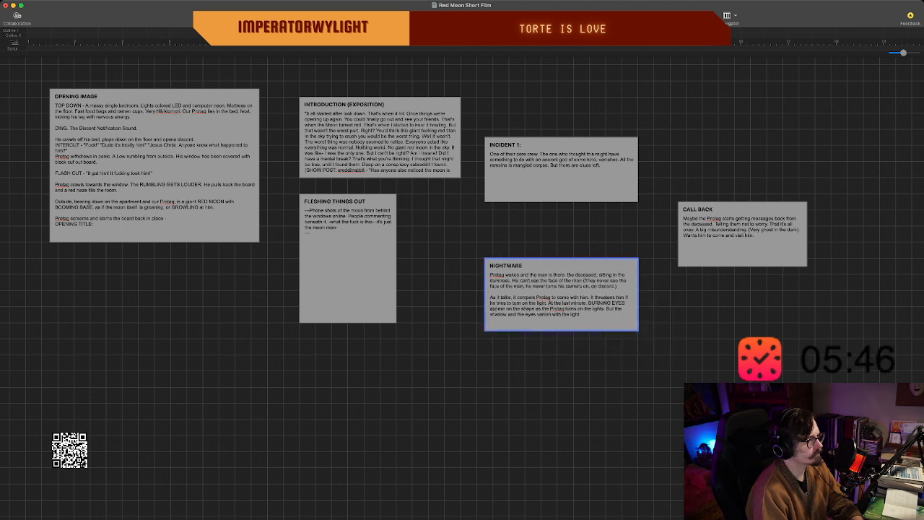
{"action": "left_click", "coordinate": [563, 376]}
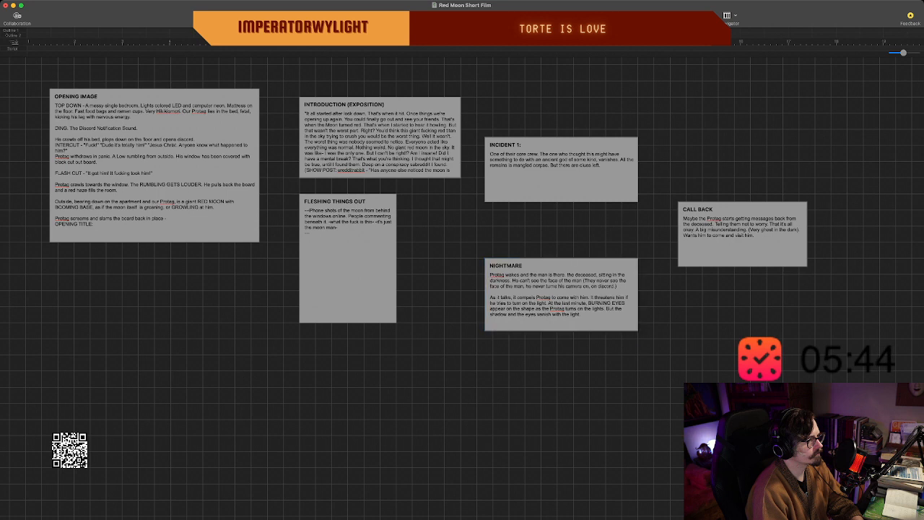
{"action": "left_click", "coordinate": [561, 294]}
{"action": "left_click", "coordinate": [563, 375]}
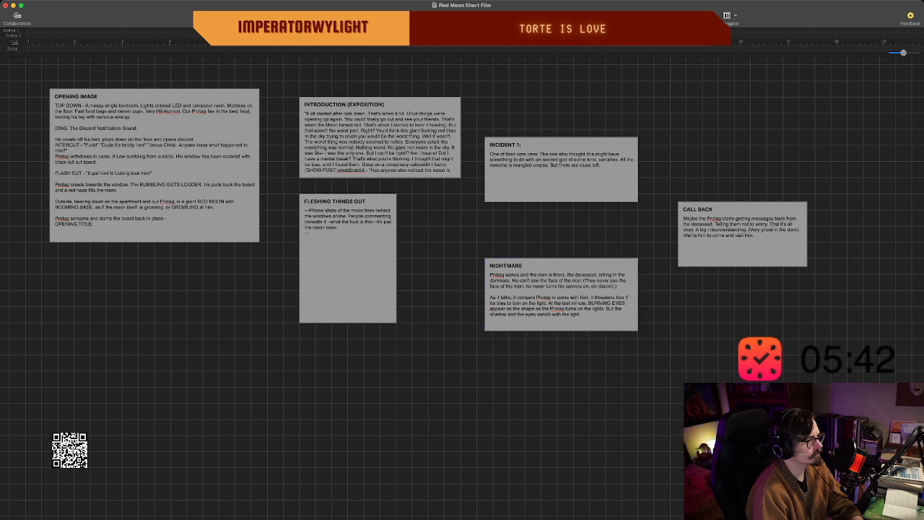
Move the "CALL BACK" beat down and left, just below "INCIDENT 1:", and place the "NIGHTMARE" beat below and slightly left of "CALL BACK".
{"action": "left_click_drag", "start_coordinate": [561, 295], "coordinate": [553, 392]}
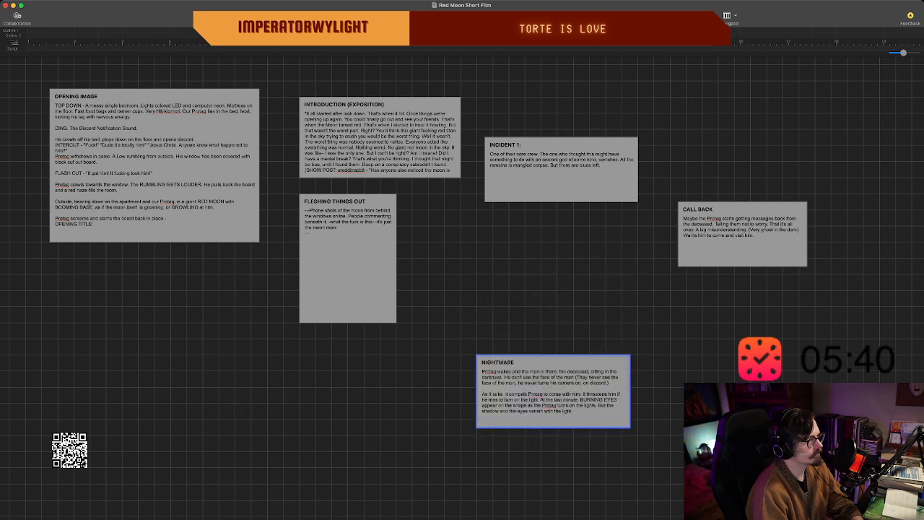
{"action": "left_click_drag", "start_coordinate": [742, 249], "coordinate": [677, 272]}
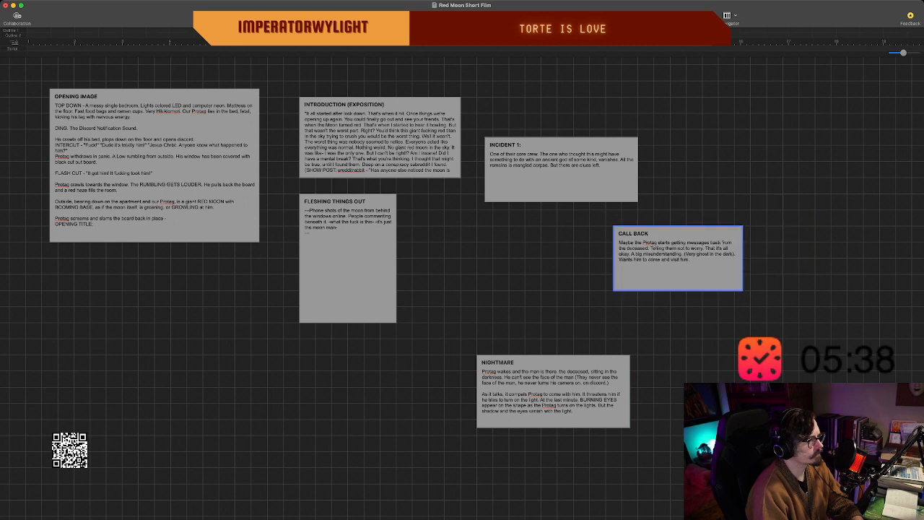
{"action": "left_click_drag", "start_coordinate": [553, 391], "coordinate": [586, 359]}
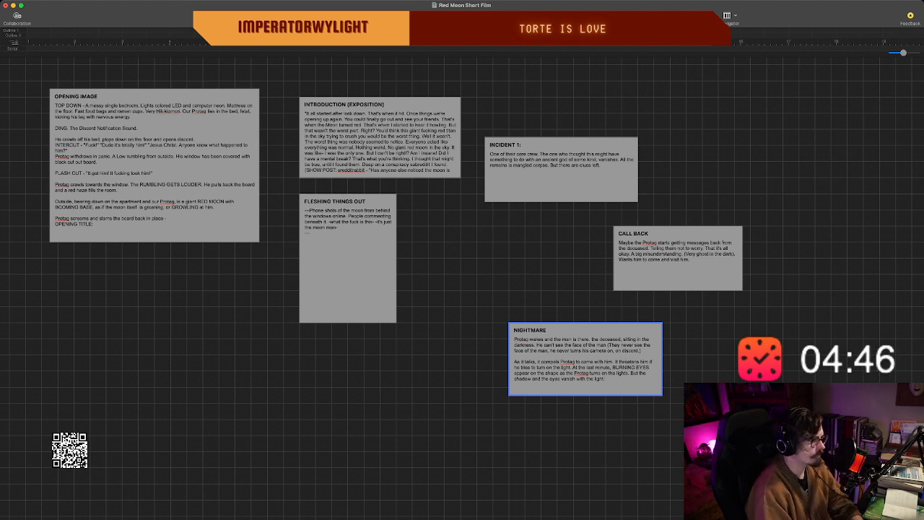
{"action": "scroll", "coordinate": [585, 359], "scroll_direction": "down", "scroll_amount": 1}
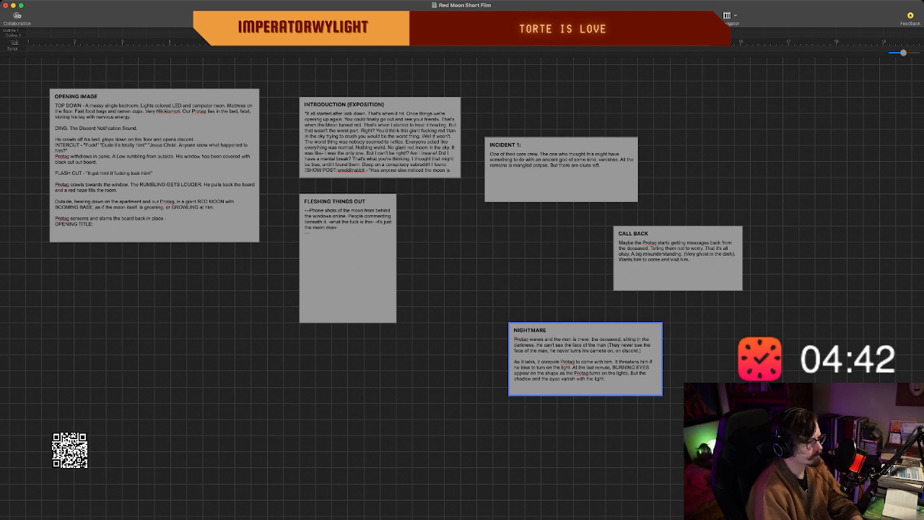
{"action": "scroll", "coordinate": [585, 359], "scroll_direction": "up", "scroll_amount": 1}
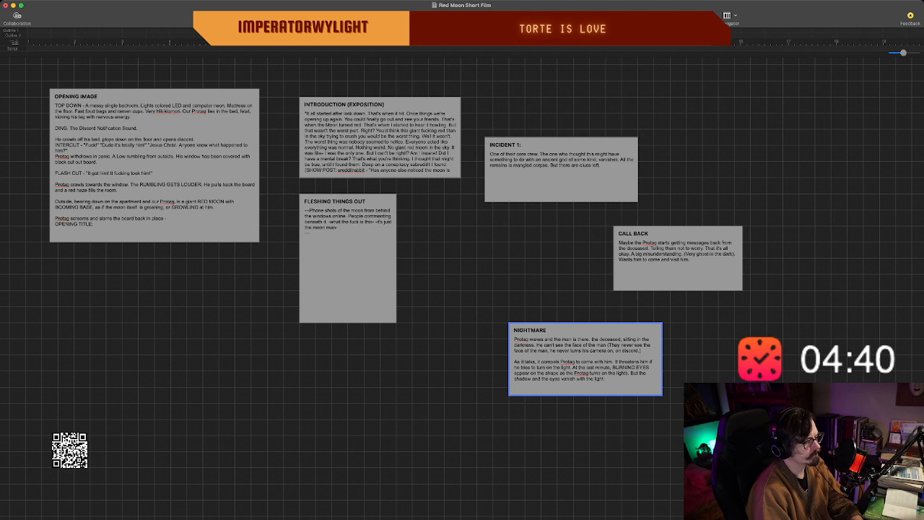
{"action": "key", "text": "Escape"}
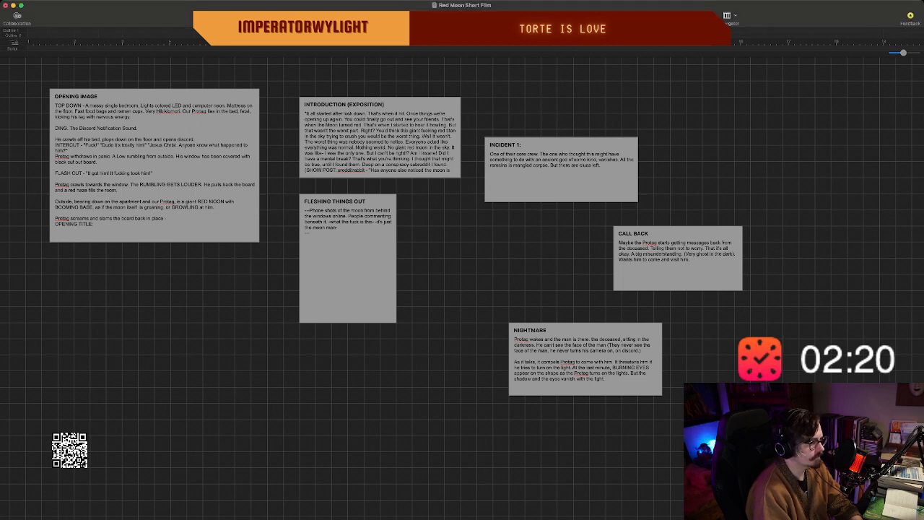
Remove the trailing blank space after the "NIGHTMARE" text and move that beat slightly up and left, closer to "CALL BACK".
{"action": "left_click", "coordinate": [605, 379]}
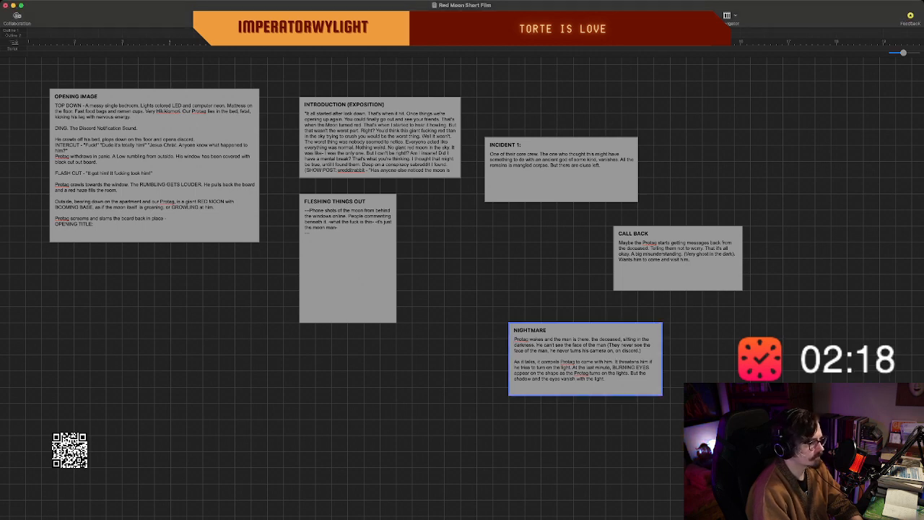
{"action": "scroll", "coordinate": [462, 289], "scroll_direction": "right", "scroll_amount": 2}
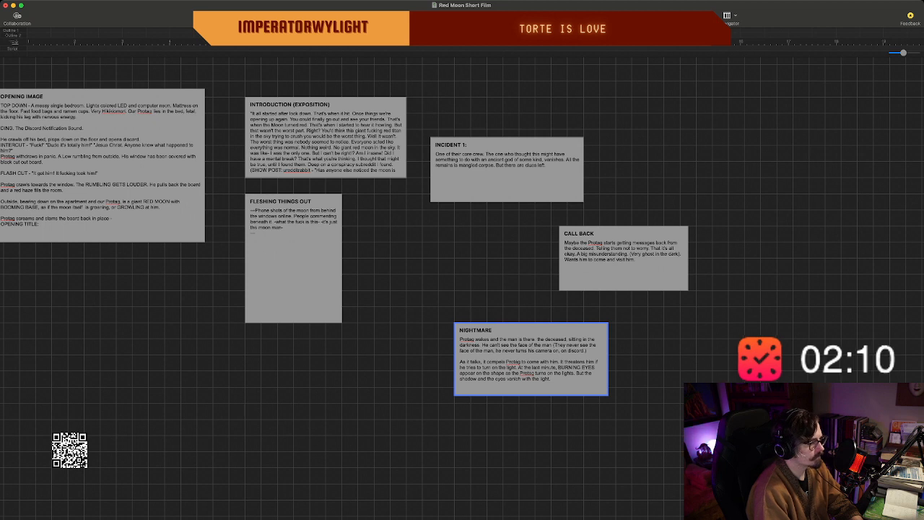
{"action": "scroll", "coordinate": [531, 361], "scroll_direction": "down", "scroll_amount": 2}
{"action": "double_click", "coordinate": [559, 365]}
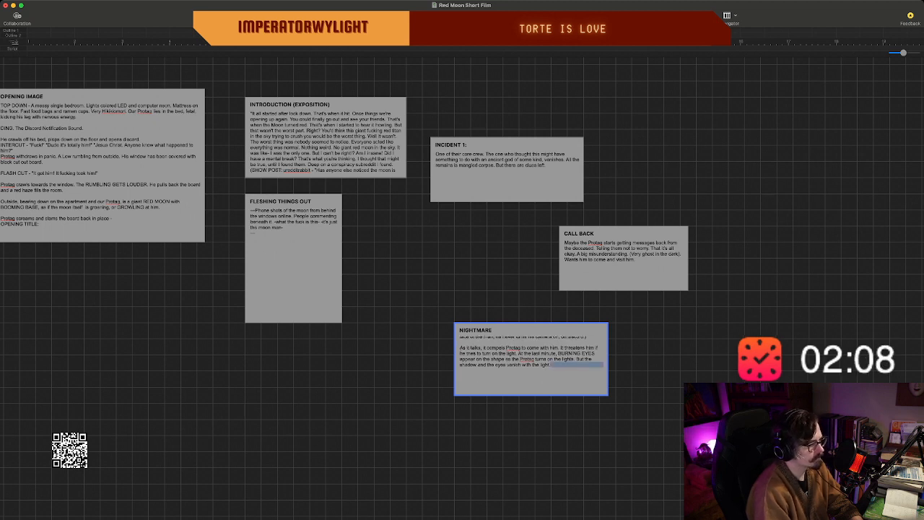
{"action": "key", "text": "BackSpace"}
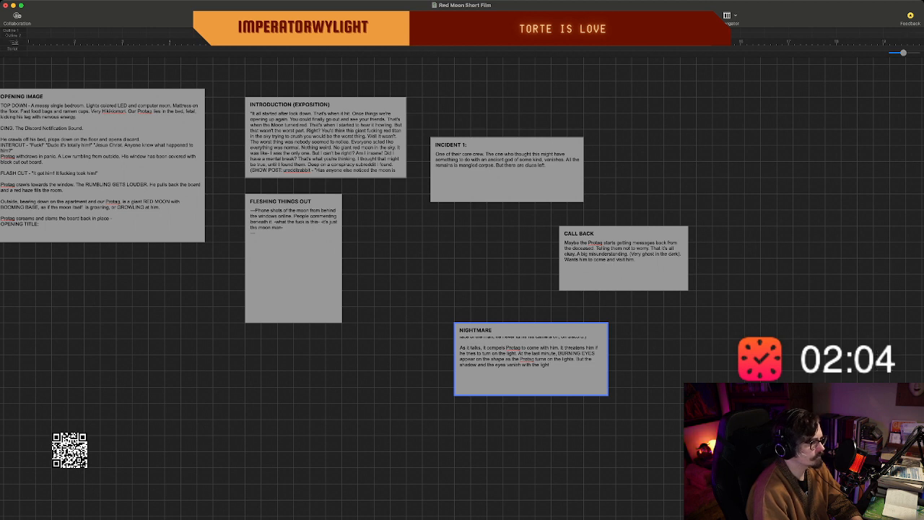
{"action": "scroll", "coordinate": [550, 364], "scroll_direction": "up", "scroll_amount": 2}
{"action": "left_click", "coordinate": [645, 363]}
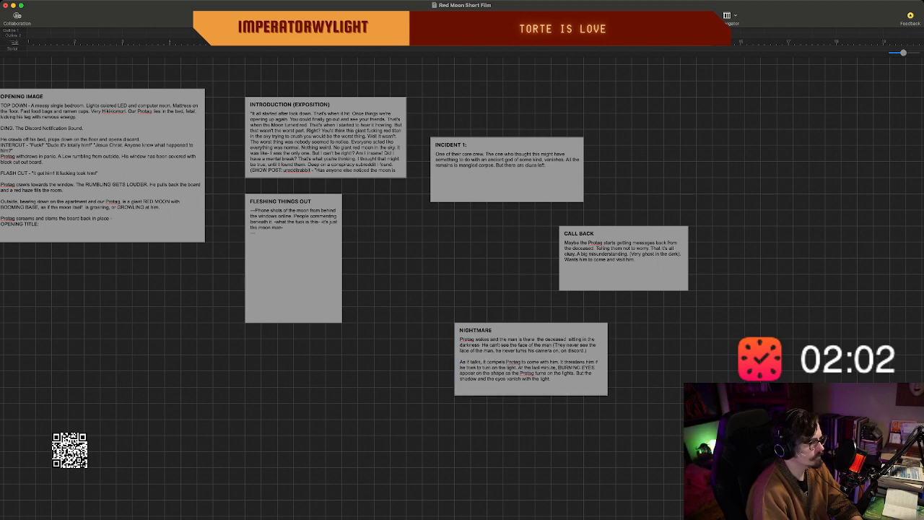
{"action": "left_click_drag", "start_coordinate": [570, 362], "coordinate": [554, 346]}
{"action": "left_click", "coordinate": [626, 353]}
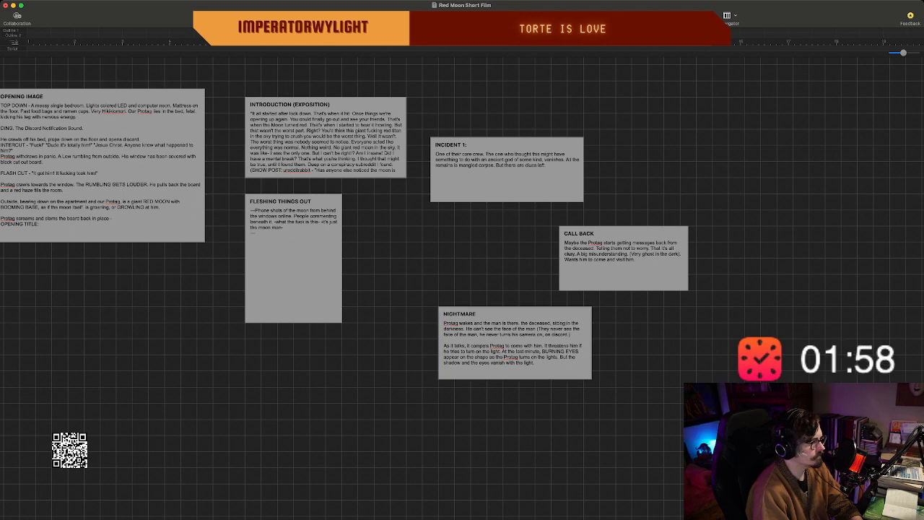
Create a new beat below "NIGHTMARE" and title it "ENDING".
{"action": "double_click", "coordinate": [543, 431]}
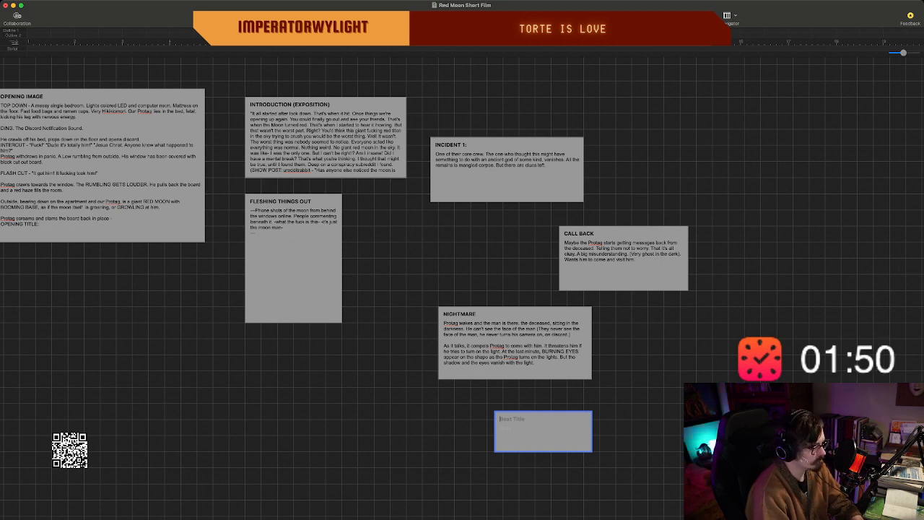
{"action": "type", "text": "D"}
{"action": "key", "text": "BackSpace"}
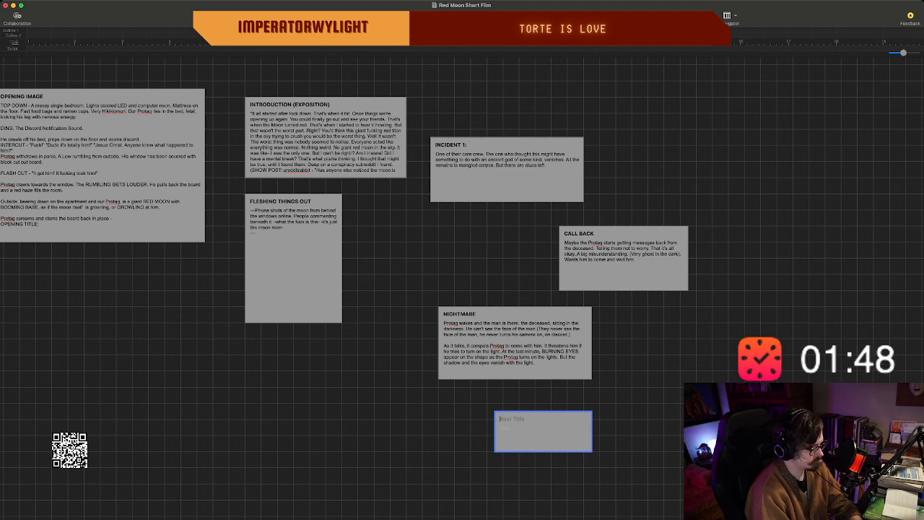
{"action": "type", "text": "ENDING "}
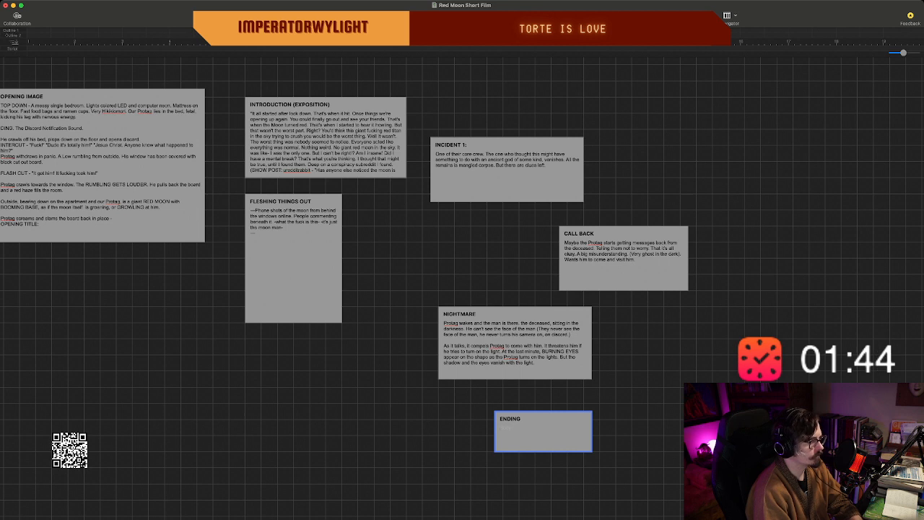
{"action": "type", "text": "Something com"}
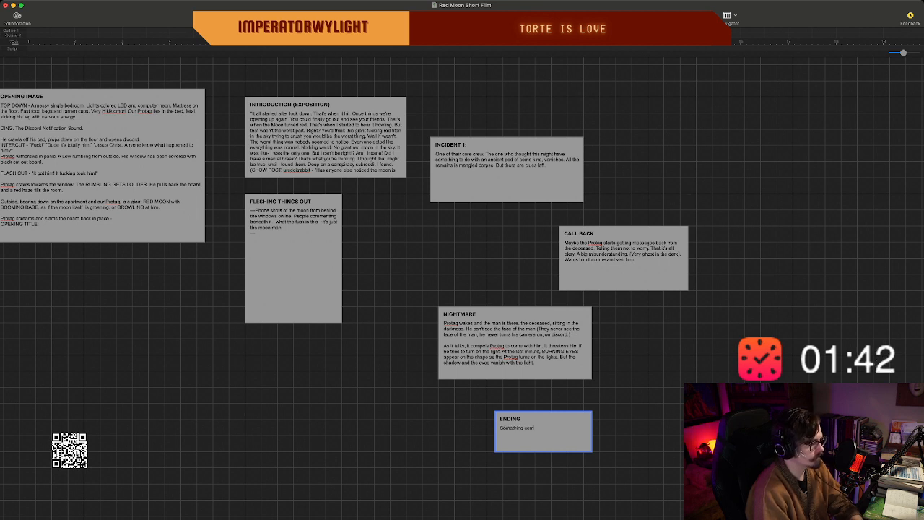
{"action": "type", "text": "es!"}
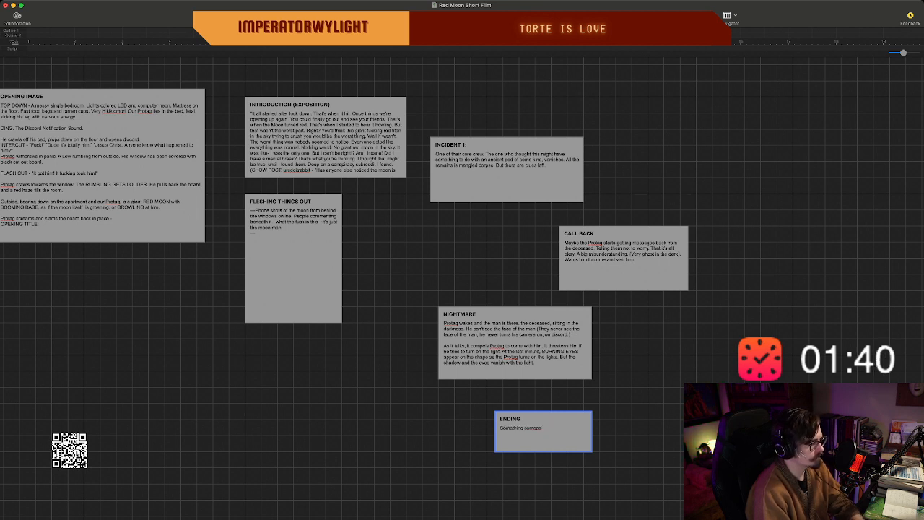
Begin the "ENDING" description with "Something compels them to travel through".
{"action": "key", "text": "BackSpace"}
{"action": "key", "text": "BackSpace"}
{"action": "key", "text": "BackSpace"}
{"action": "type", "text": "pl"}
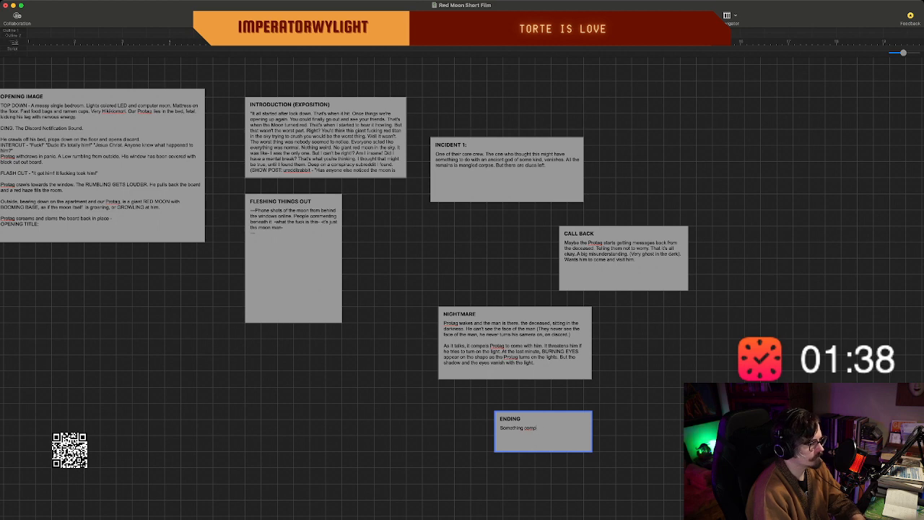
{"action": "key", "text": "BackSpace"}
{"action": "type", "text": "els them to"}
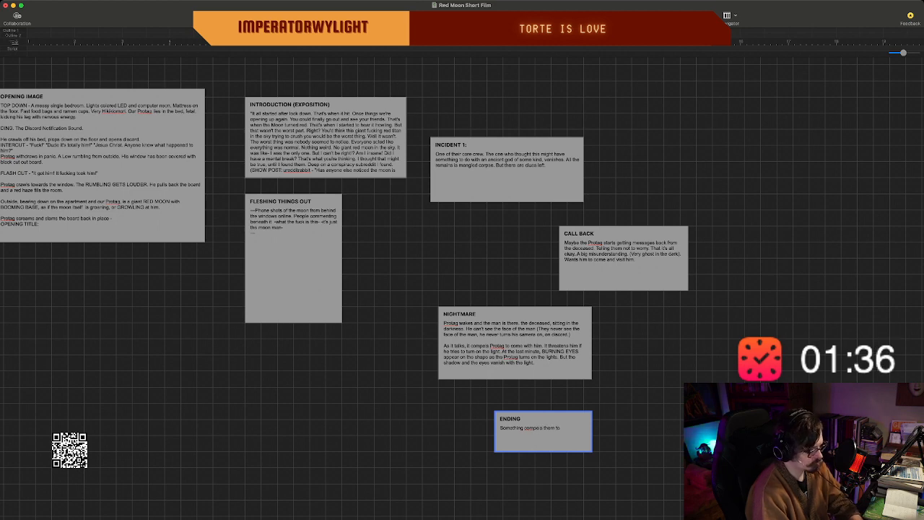
{"action": "type", "text": " trave through"}
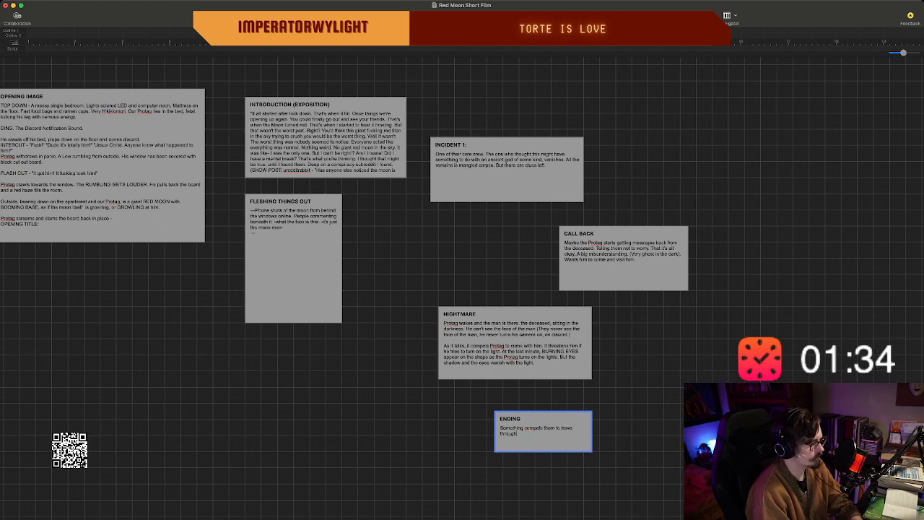
{"action": "type", "text": " something of"}
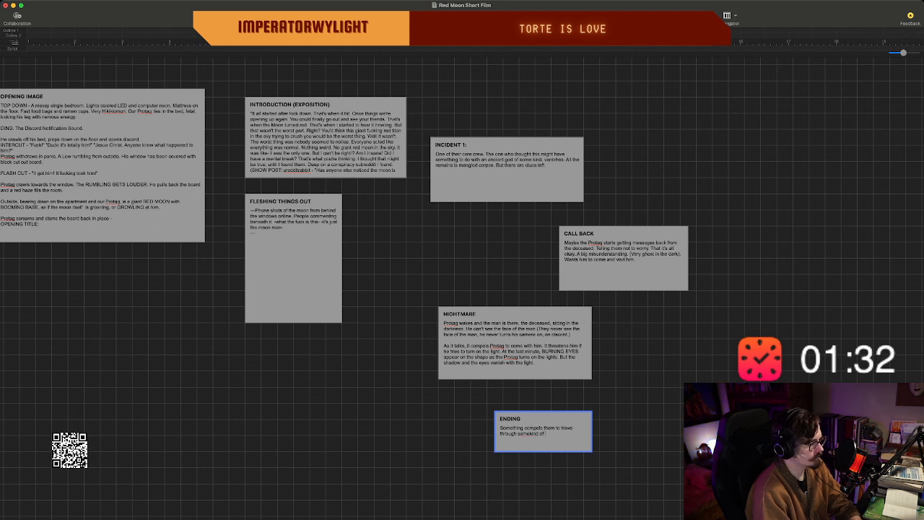
{"action": "type", "text": " ba"}
{"action": "type", "text": "nd"}
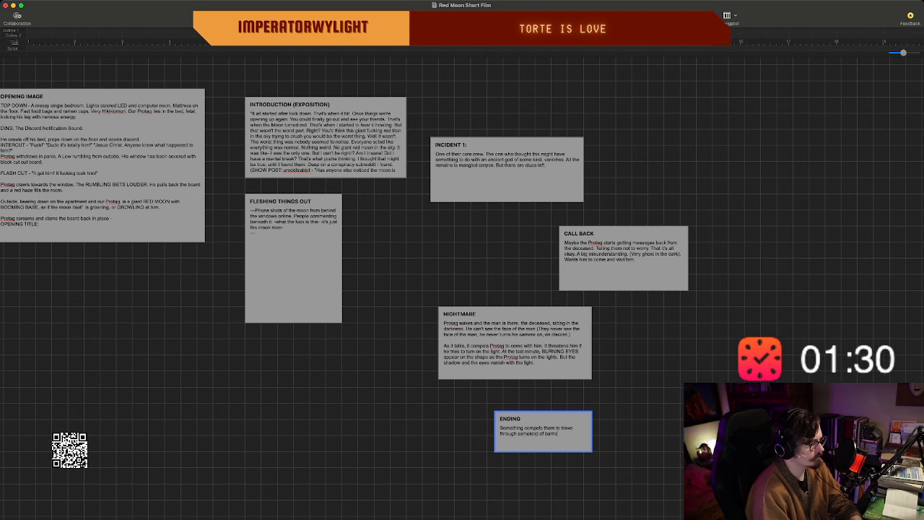
{"action": "type", "text": " to the"}
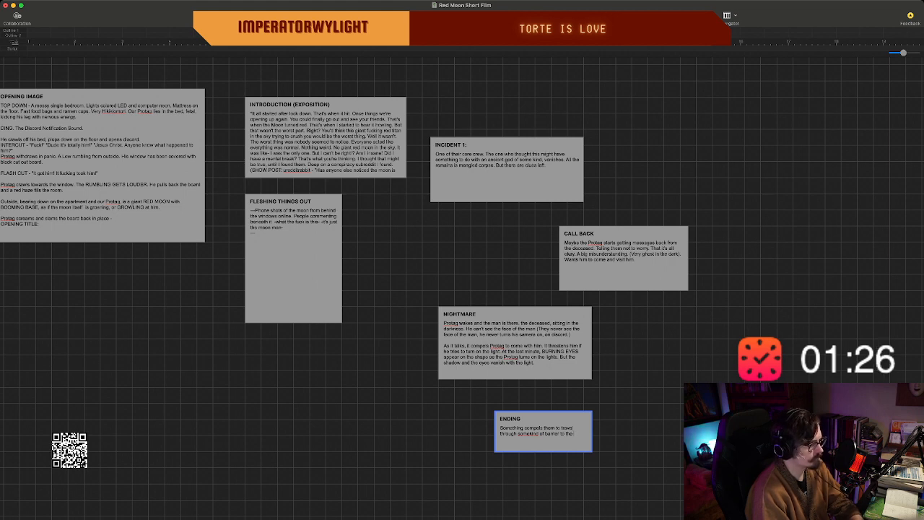
{"action": "type", "text": " barren land"}
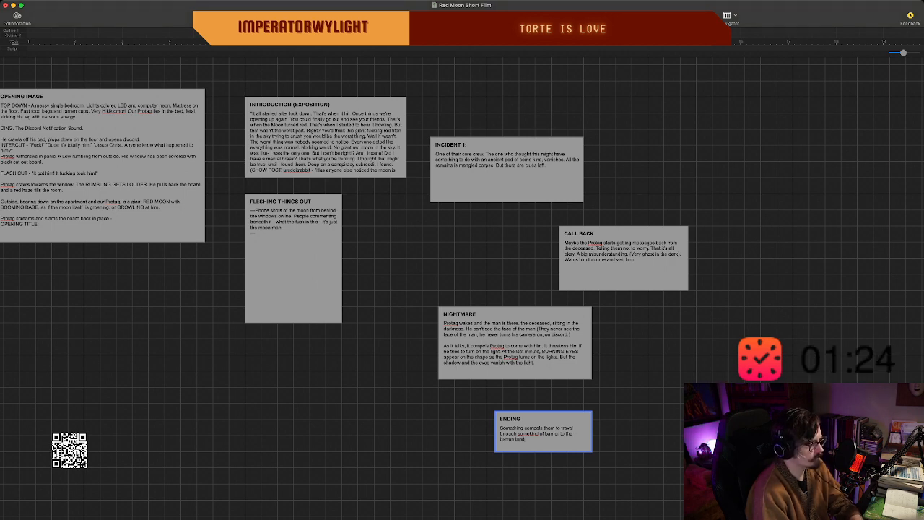
{"action": "type", "text": "scape of the re"}
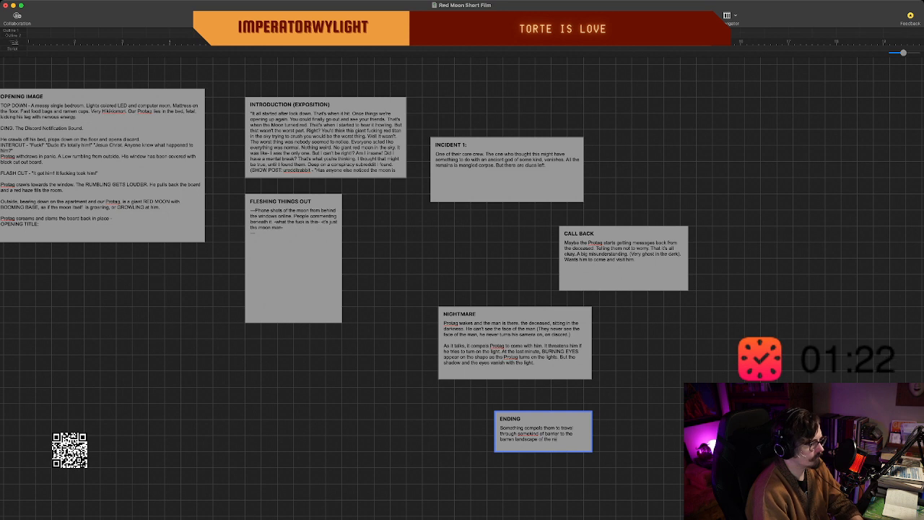
{"action": "type", "text": "d "}
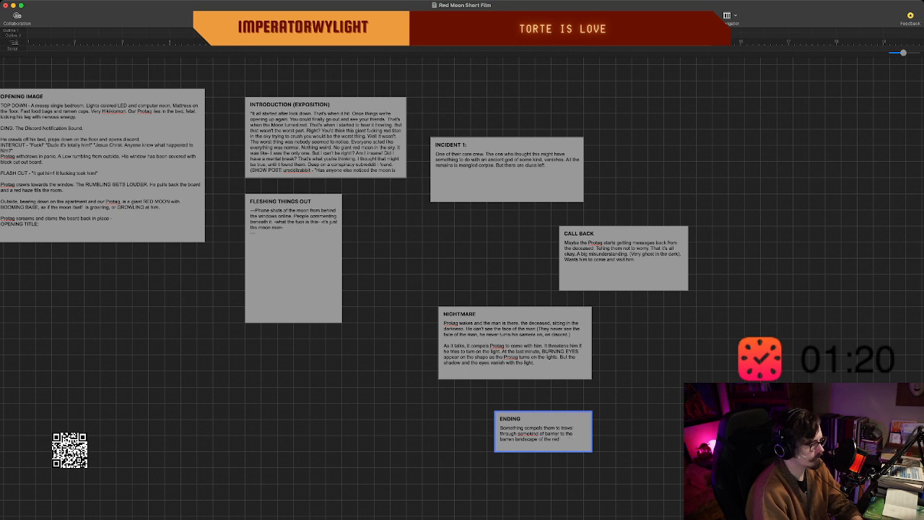
{"action": "type", "text": "moon. Once we get"}
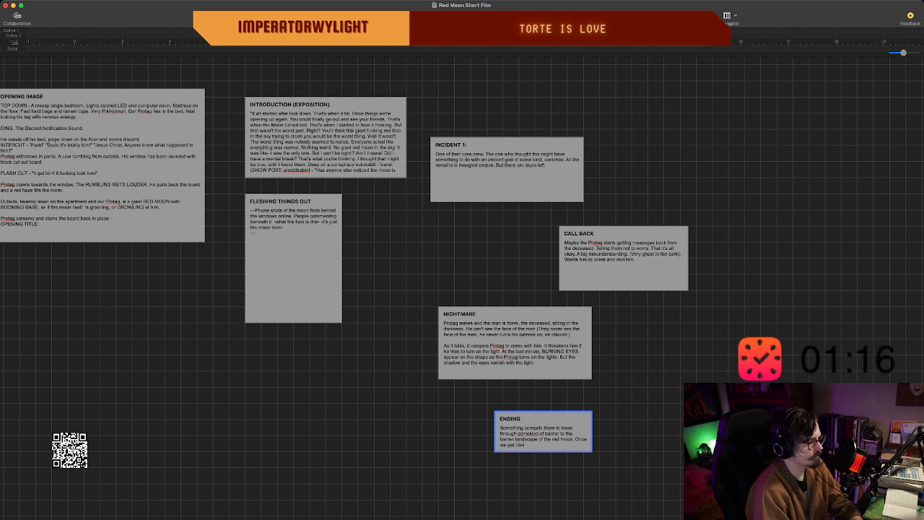
{"action": "type", "text": " there the"}
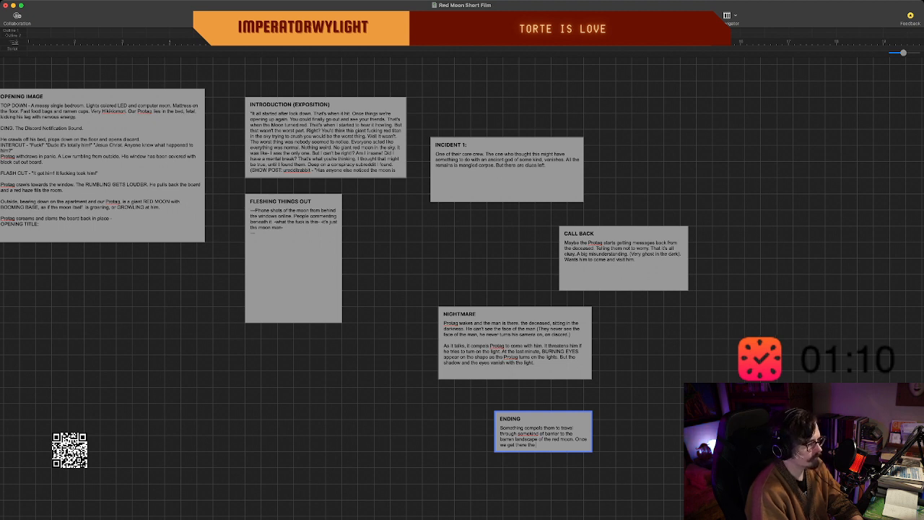
Add "Once we get there - what do we do" to the "ENDING" text and enlarge the beat to fit it.
{"action": "left_click_drag", "start_coordinate": [591, 451], "coordinate": [608, 468]}
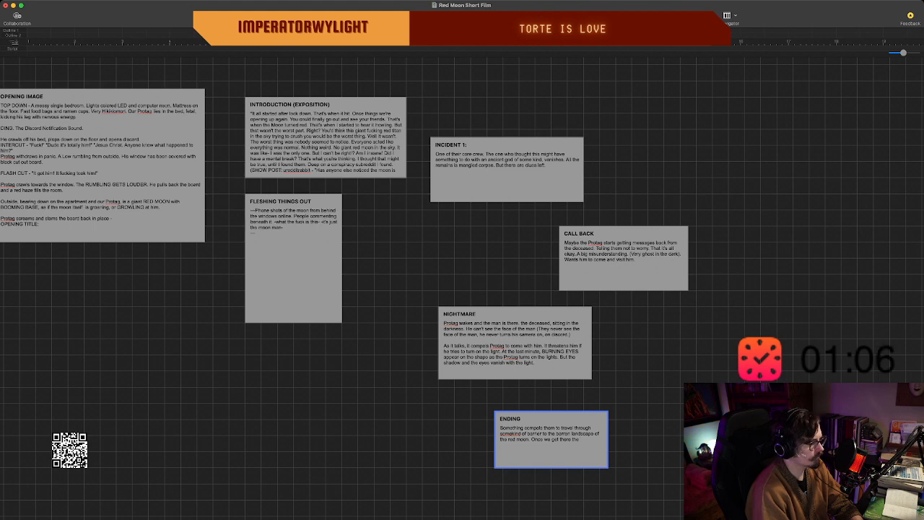
{"action": "key", "text": "BackSpace"}
{"action": "key", "text": "BackSpace"}
{"action": "key", "text": "BackSpace"}
{"action": "key", "text": "BackSpace"}
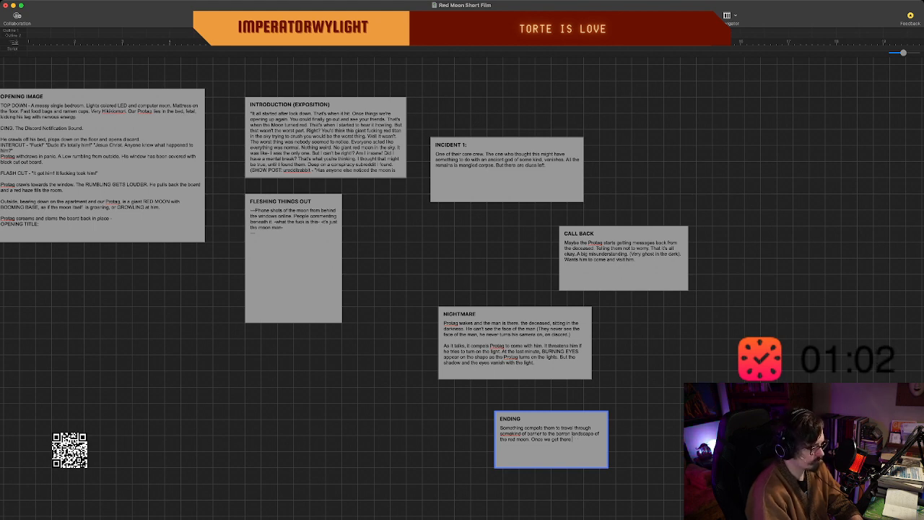
{"action": "type", "text": "- what do w"}
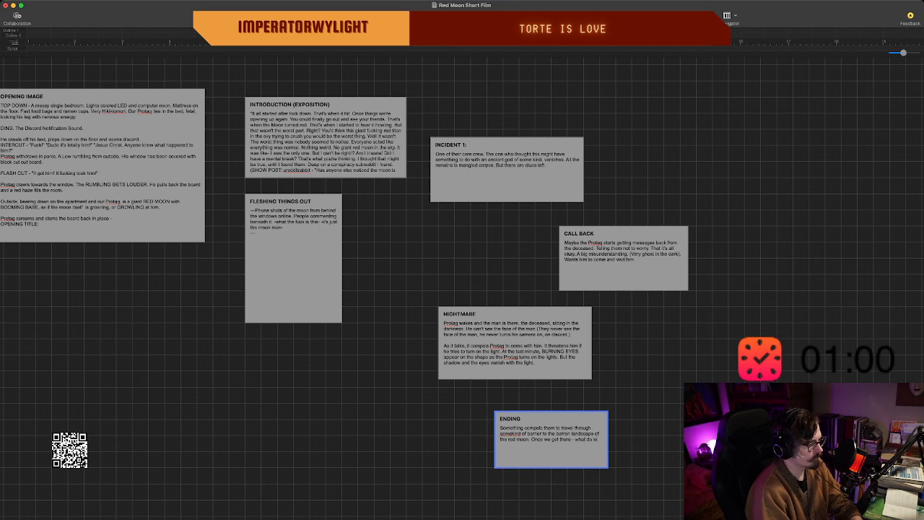
{"action": "type", "text": "e do"}
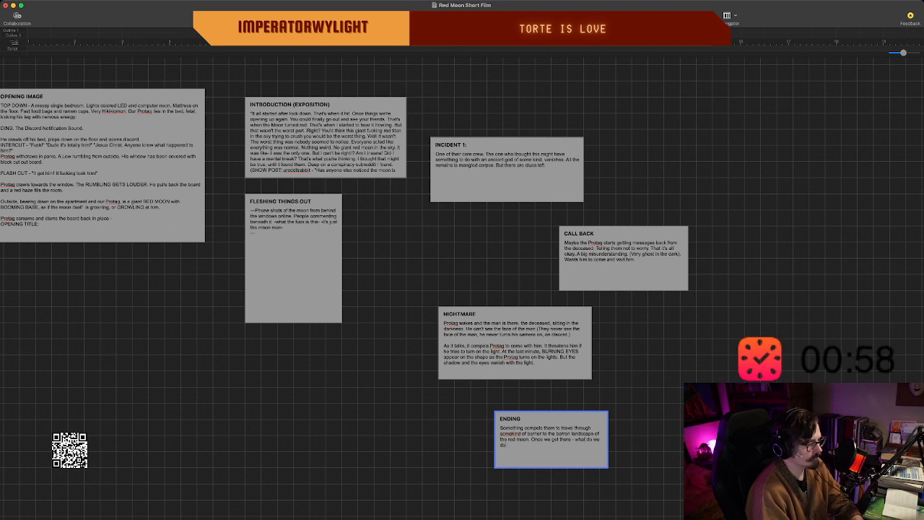
Widen the "ENDING" beat, end its question with a question mark, and add "What does the Protag find?".
{"action": "scroll", "coordinate": [462, 288], "scroll_direction": "down", "scroll_amount": 4}
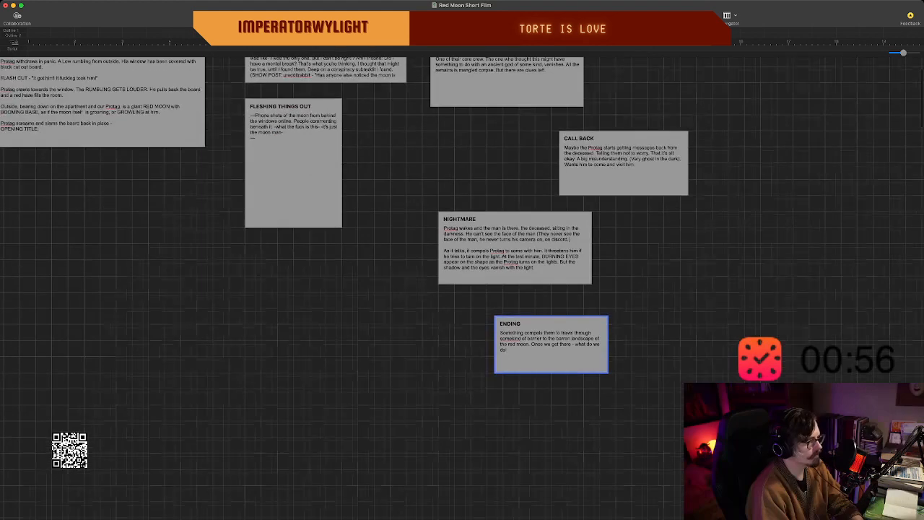
{"action": "scroll", "coordinate": [462, 289], "scroll_direction": "up", "scroll_amount": 1}
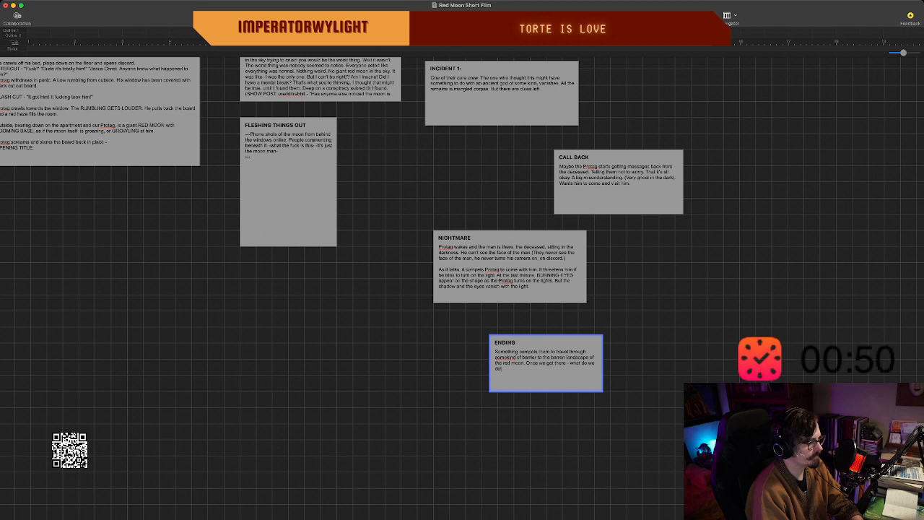
{"action": "left_click_drag", "start_coordinate": [603, 390], "coordinate": [643, 391]}
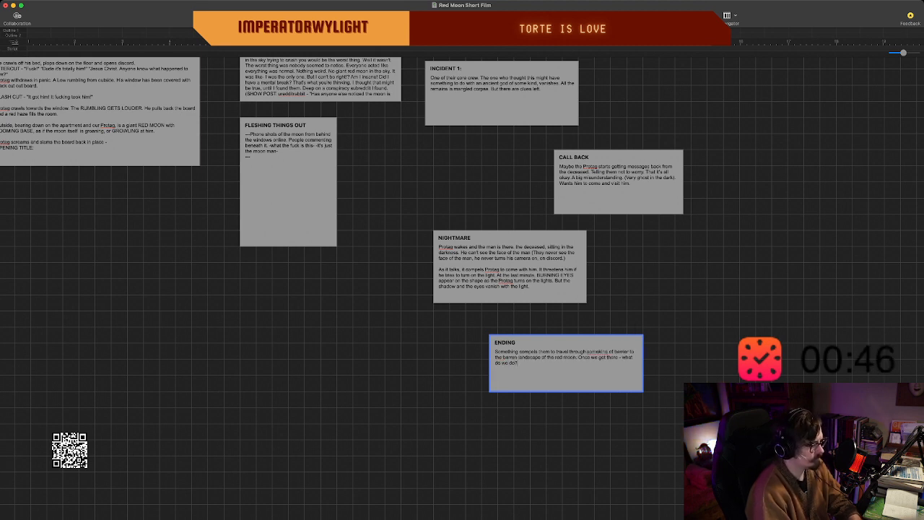
{"action": "type", "text": "What does"}
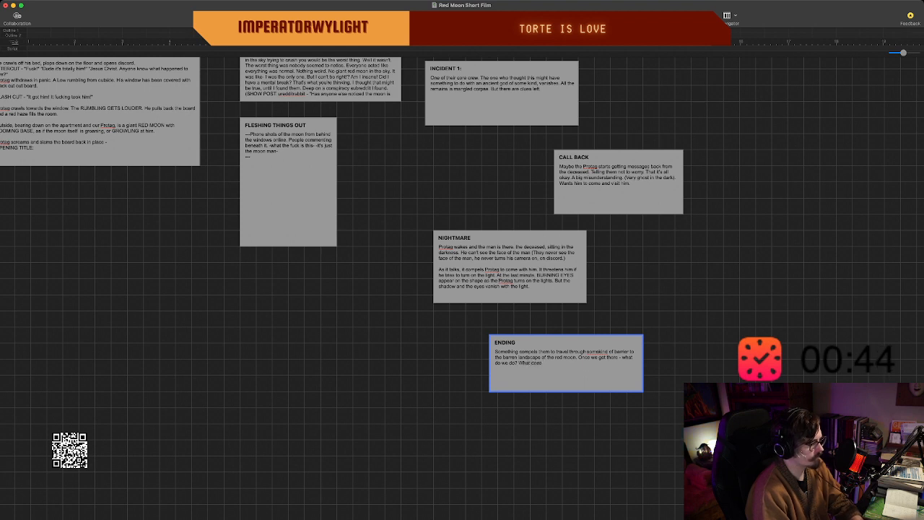
{"action": "type", "text": " the Pr"}
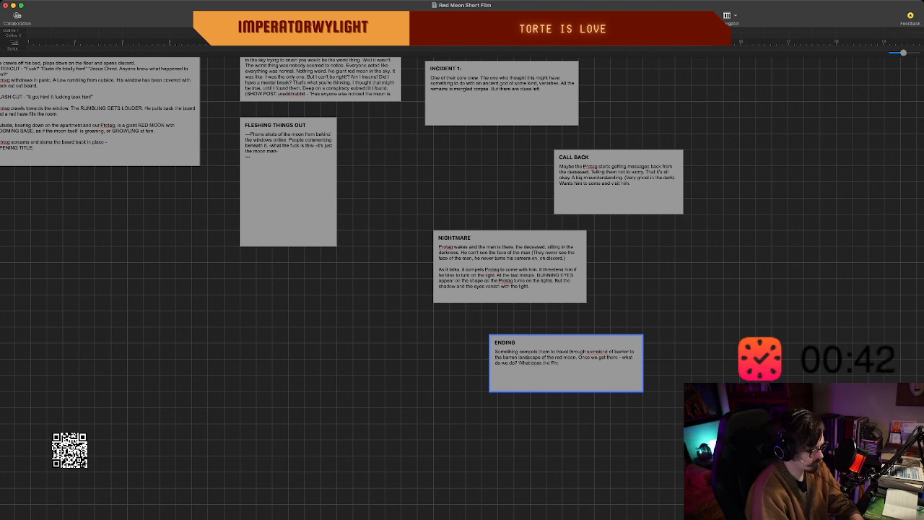
{"action": "type", "text": "otag find?"}
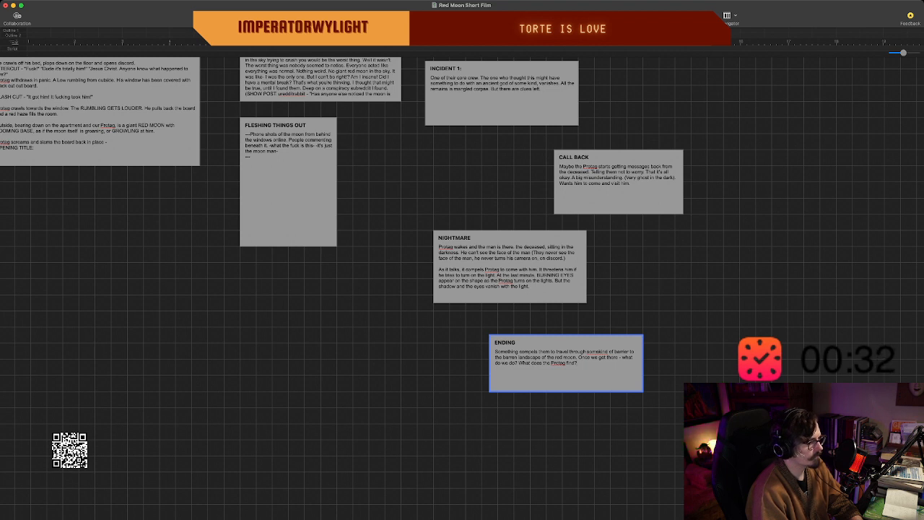
Try to link the "NIGHTMARE" beat to the "ENDING" beat with a connecting line.
{"action": "left_click_drag", "start_coordinate": [509, 267], "coordinate": [566, 363]}
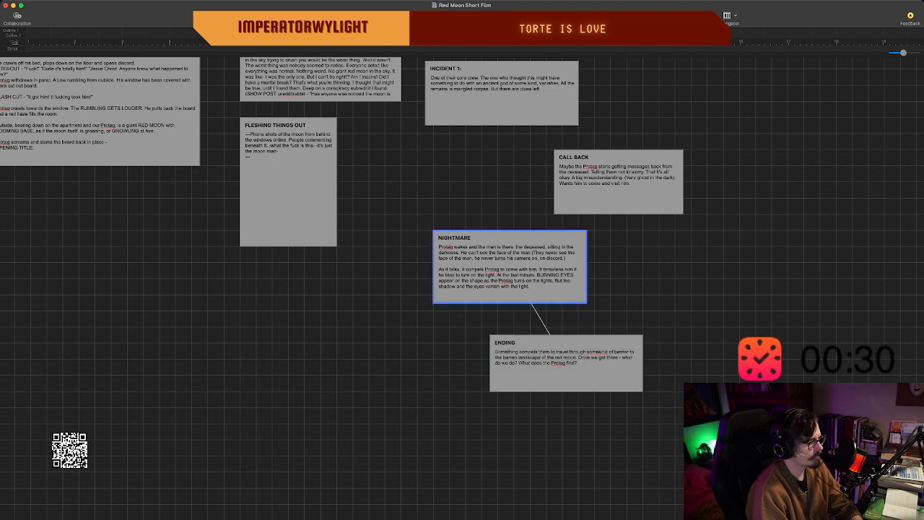
{"action": "left_click", "coordinate": [505, 343]}
{"action": "double_click", "coordinate": [505, 342]}
{"action": "left_click", "coordinate": [470, 354]}
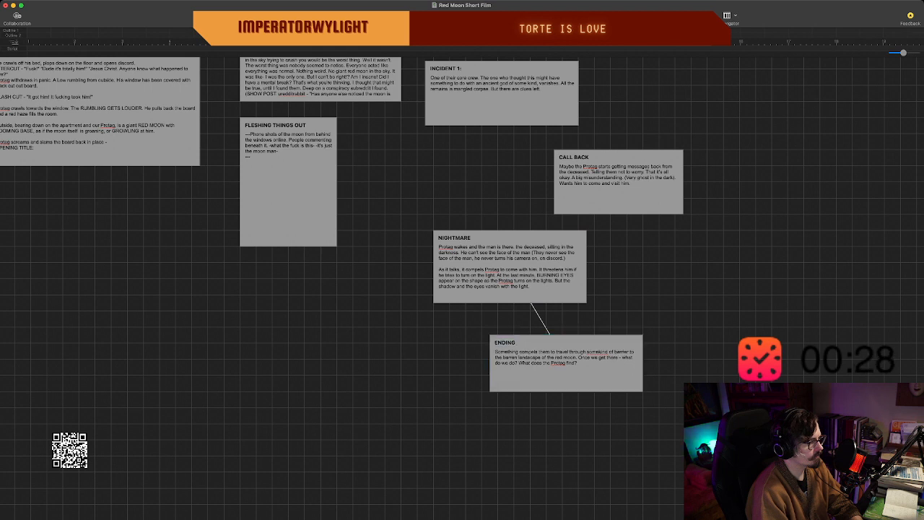
{"action": "left_click_drag", "start_coordinate": [566, 363], "coordinate": [510, 268]}
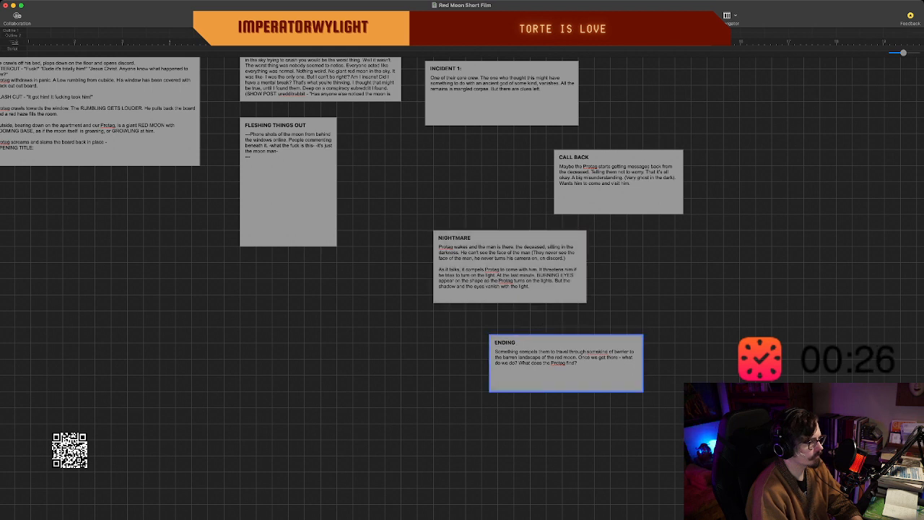
{"action": "double_click", "coordinate": [507, 342]}
{"action": "left_click", "coordinate": [606, 315]}
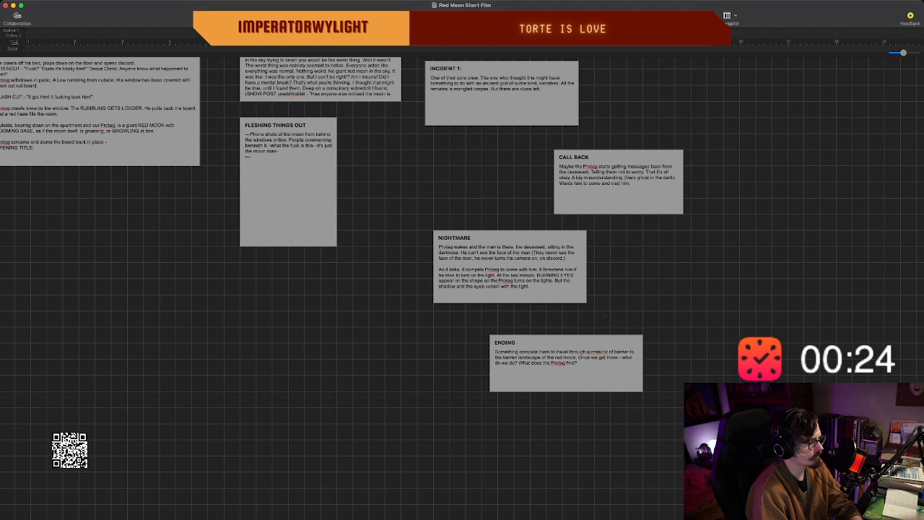
Add the line "The occult master?" below the existing text of the "ENDING" beat.
{"action": "left_click", "coordinate": [566, 369]}
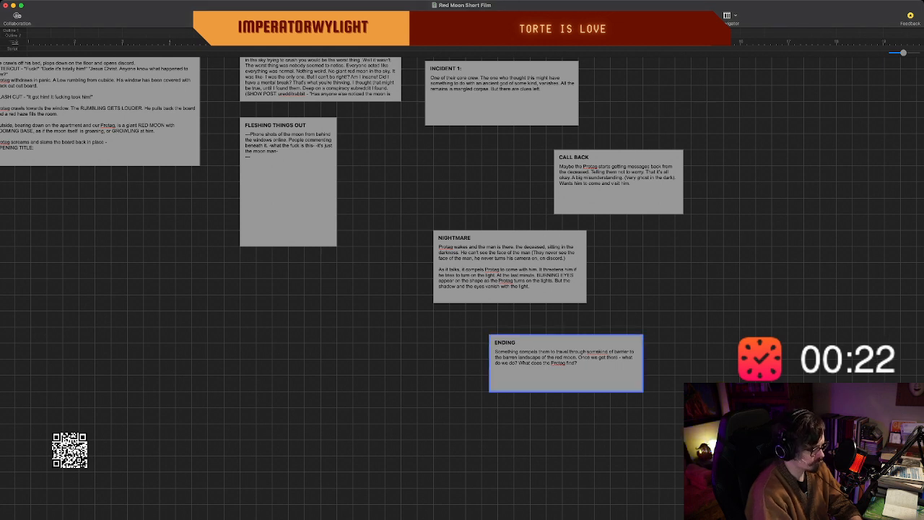
{"action": "key", "text": "Return"}
{"action": "type", "text": "The occul"}
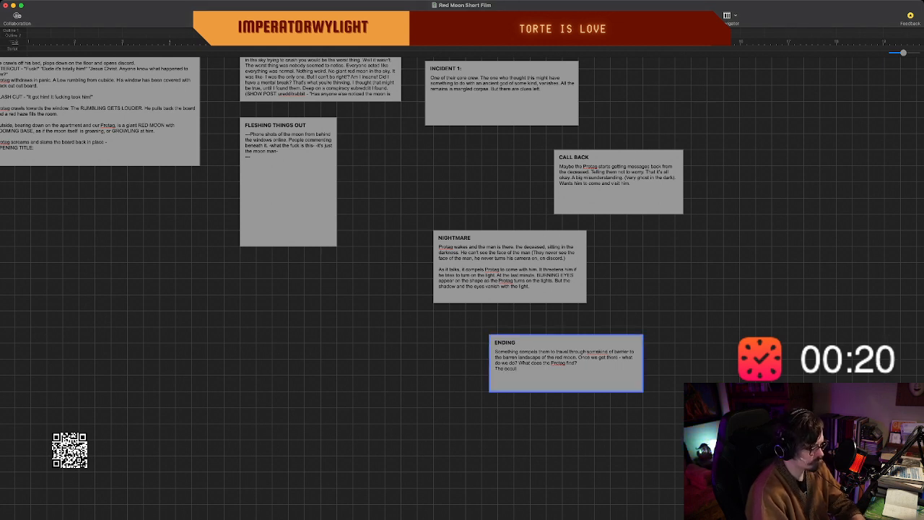
{"action": "type", "text": "t master."}
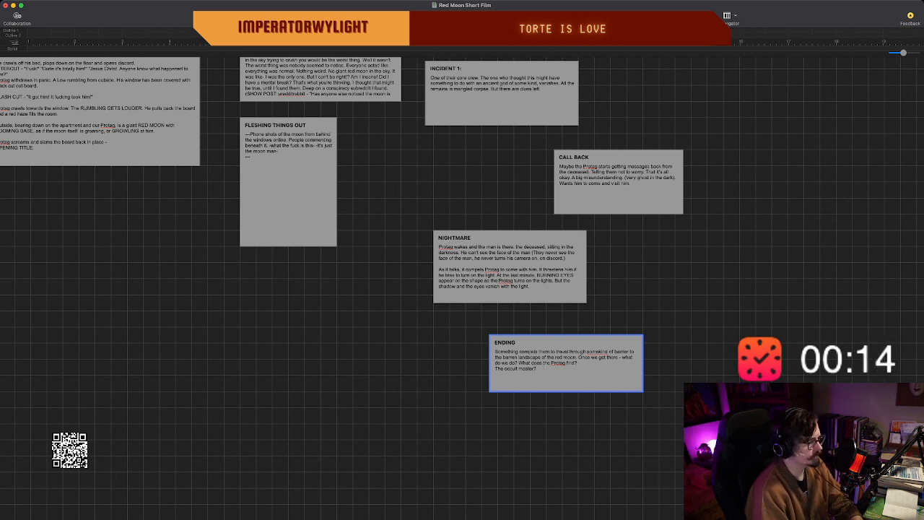
Add another line to the "ENDING" text: "If a strange alien entity what kind of aline entityu.".
{"action": "key", "text": "Return"}
{"action": "type", "text": "Th"}
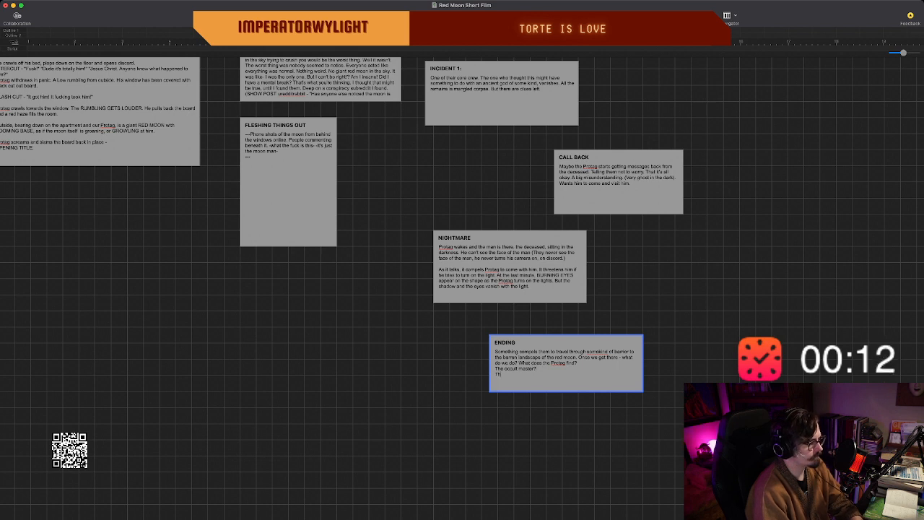
{"action": "key", "text": "BackSpace"}
{"action": "key", "text": "BackSpace"}
{"action": "key", "text": "BackSpace"}
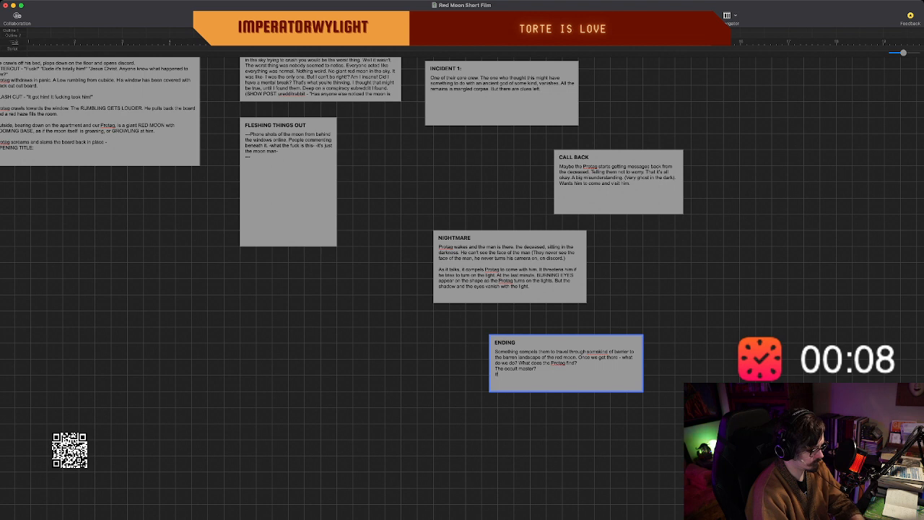
{"action": "type", "text": "If a strange alien"}
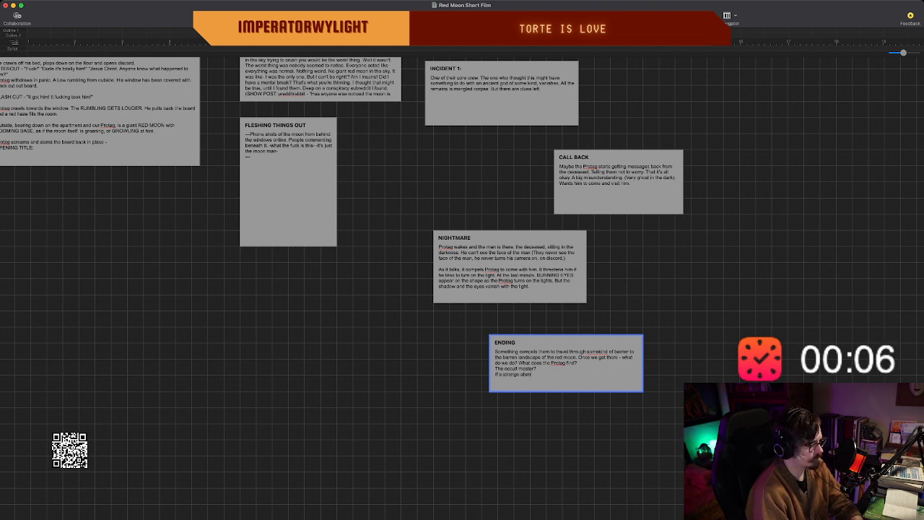
{"action": "type", "text": " or"}
{"action": "type", "text": "ity what kind of"}
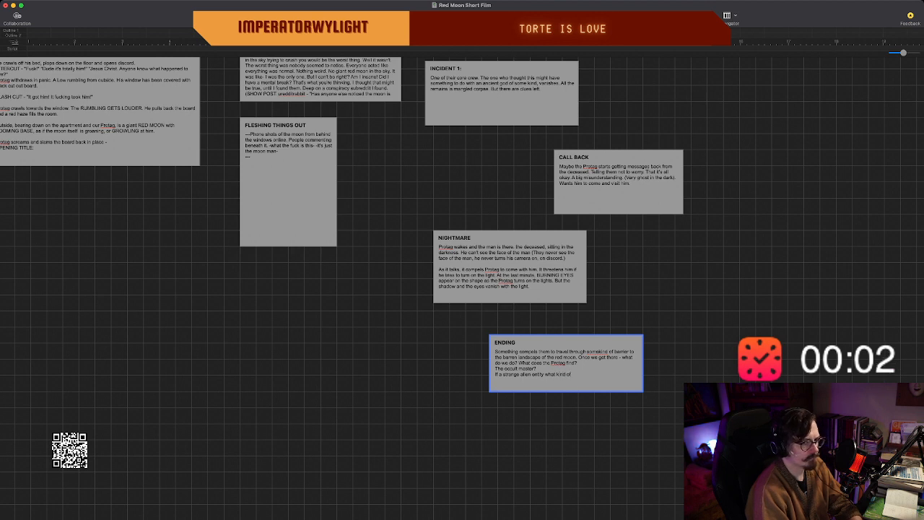
{"action": "type", "text": " al"}
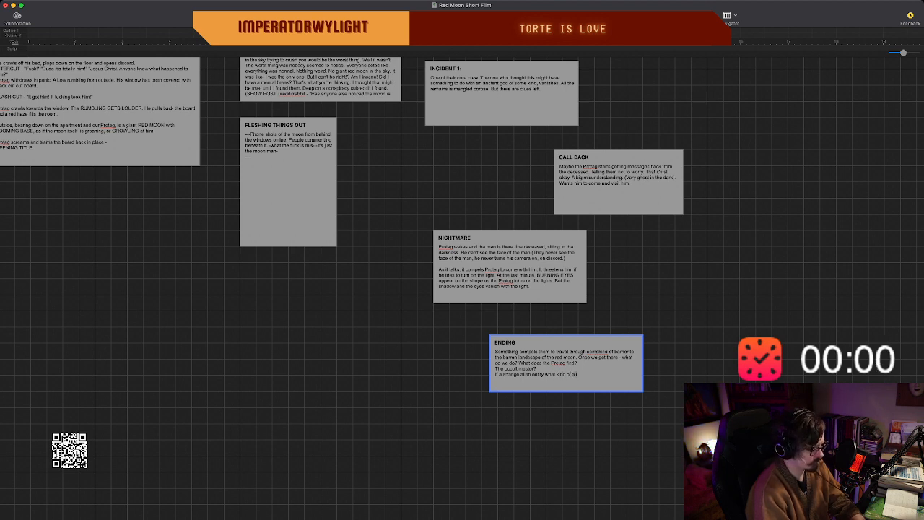
{"action": "type", "text": "ien entity"}
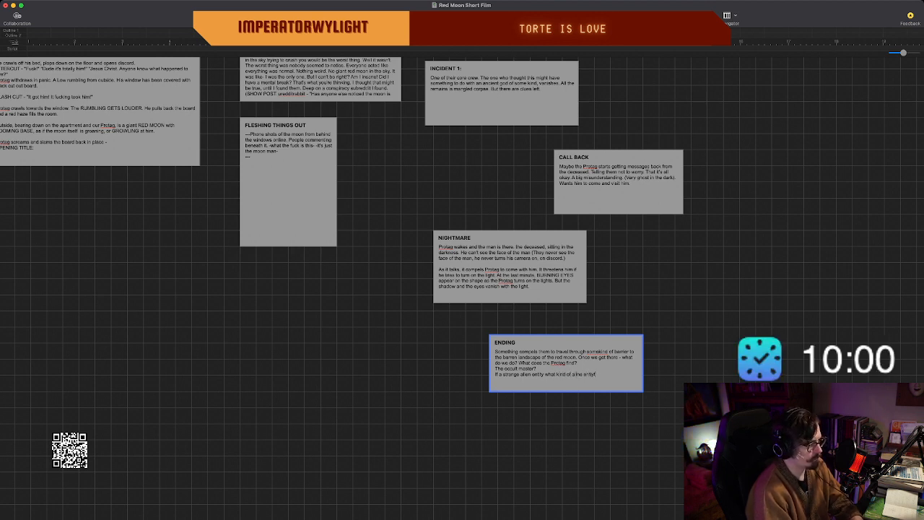
{"action": "type", "text": "yu"}
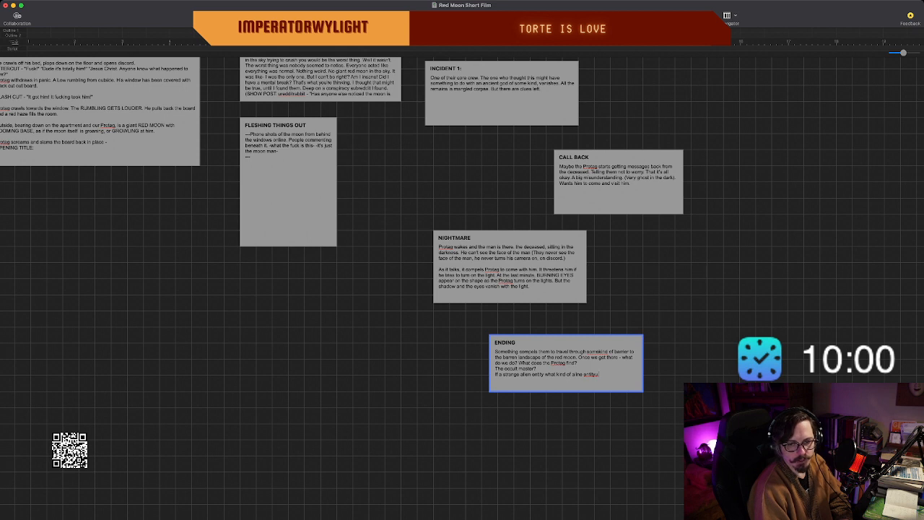
{"action": "key", "text": "super+Tab"}
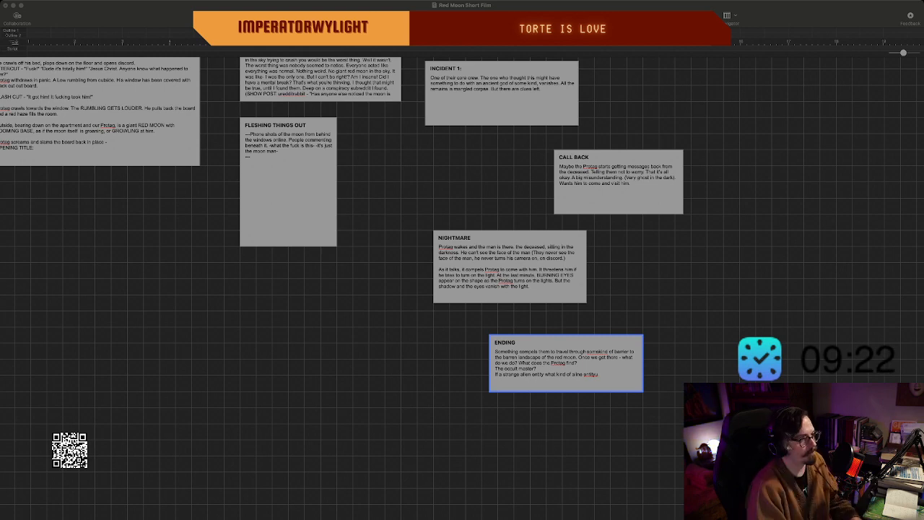
{"action": "scroll", "coordinate": [462, 288], "scroll_direction": "up", "scroll_amount": 5}
{"action": "scroll", "coordinate": [462, 289], "scroll_direction": "left", "scroll_amount": 3}
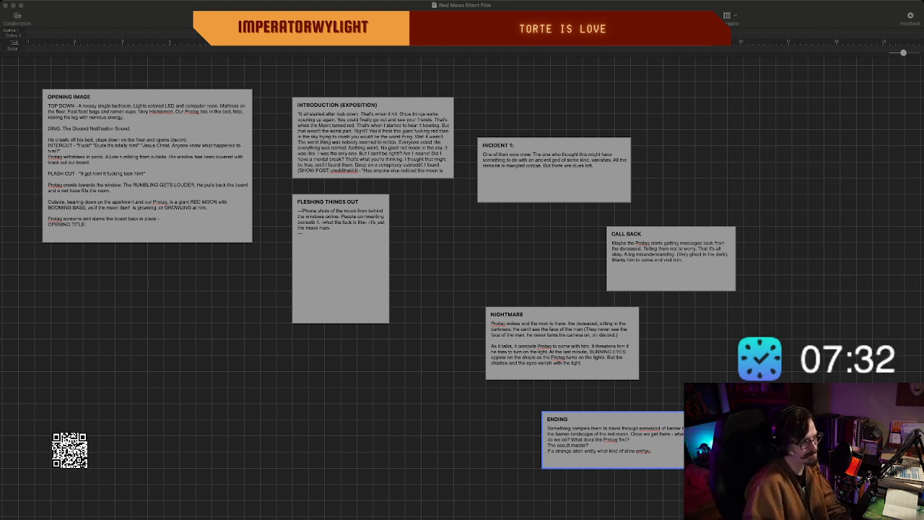
{"action": "key", "text": "Return"}
{"action": "type", "text": "--"}
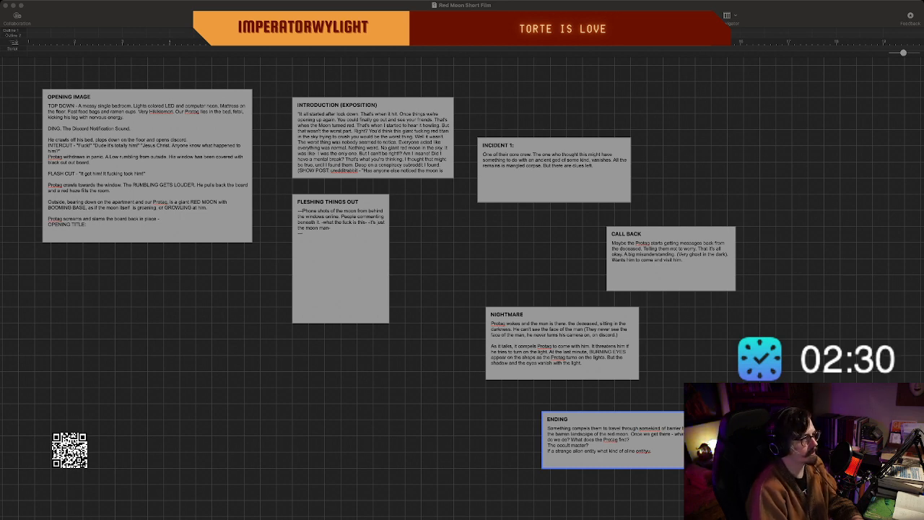
{"action": "key", "text": "super+Tab"}
{"action": "key", "text": "Escape"}
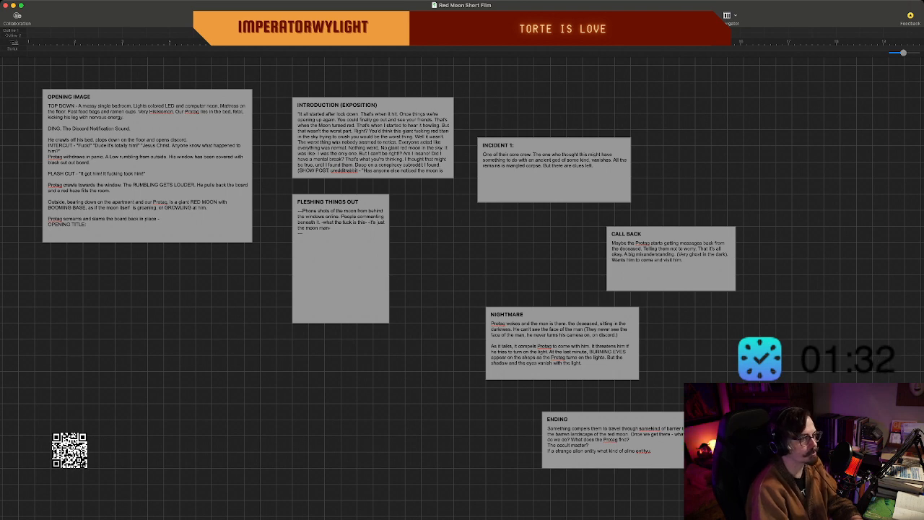
Move the "FLESHING THINGS OUT" beat slightly to the right, keeping it below the "INTRODUCTION (EXPOSITION)" beat.
{"action": "scroll", "coordinate": [462, 289], "scroll_direction": "right", "scroll_amount": 2}
{"action": "scroll", "coordinate": [462, 289], "scroll_direction": "left", "scroll_amount": 5}
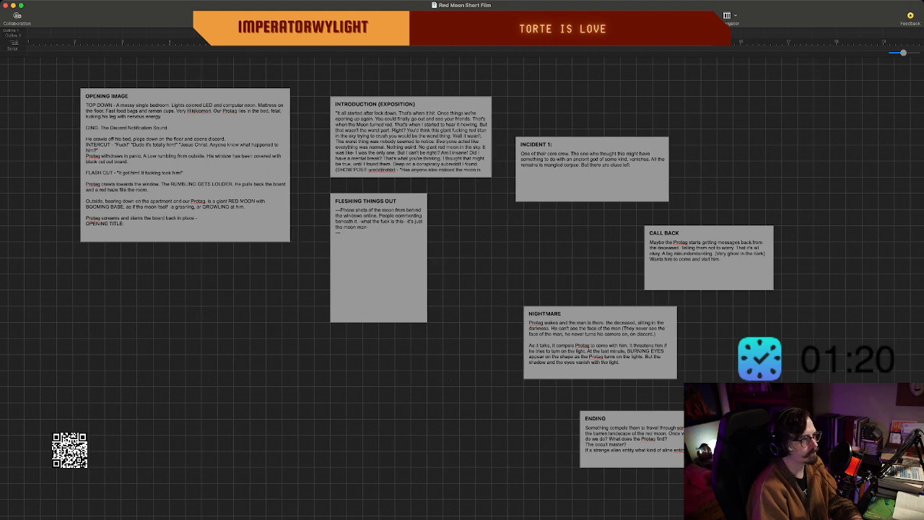
{"action": "scroll", "coordinate": [462, 289], "scroll_direction": "right", "scroll_amount": 2}
{"action": "scroll", "coordinate": [462, 288], "scroll_direction": "left", "scroll_amount": 4}
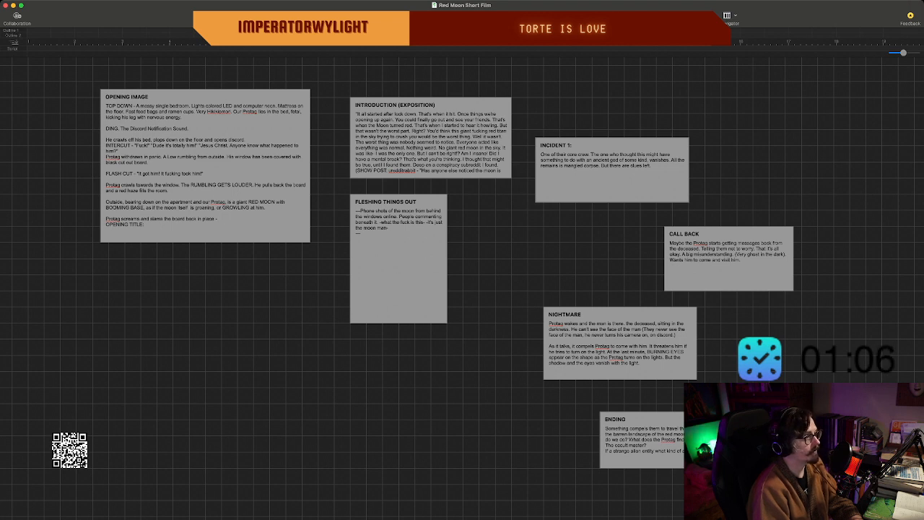
{"action": "left_click_drag", "start_coordinate": [398, 260], "coordinate": [406, 260]}
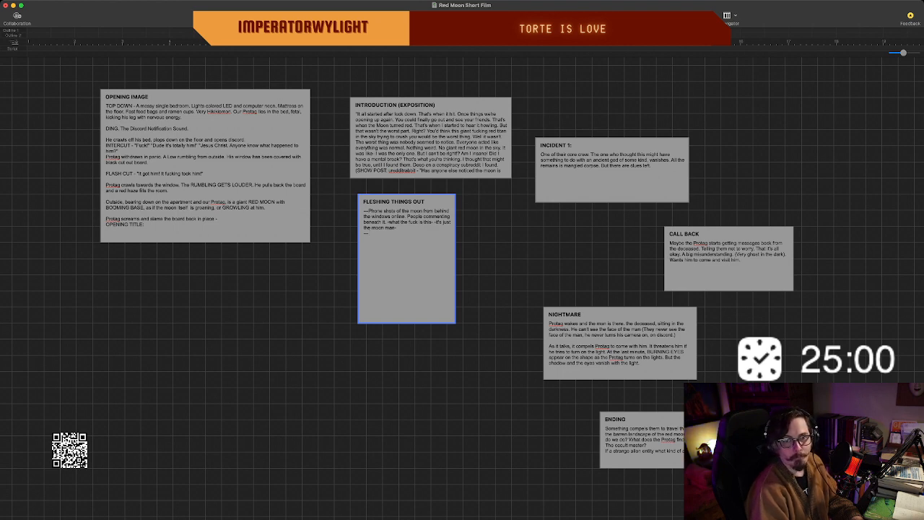
{"action": "key", "text": "super+Tab"}
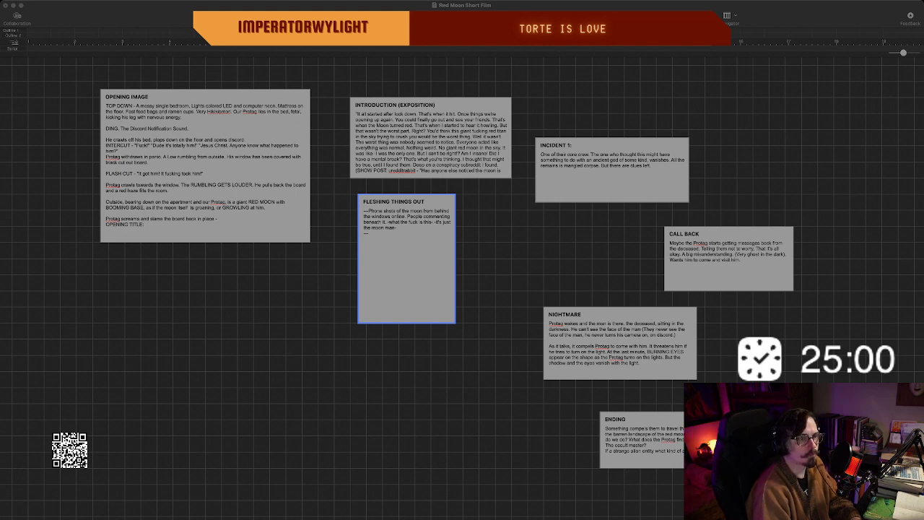
{"action": "key", "text": "super+Tab"}
{"action": "scroll", "coordinate": [462, 288], "scroll_direction": "down", "scroll_amount": 3}
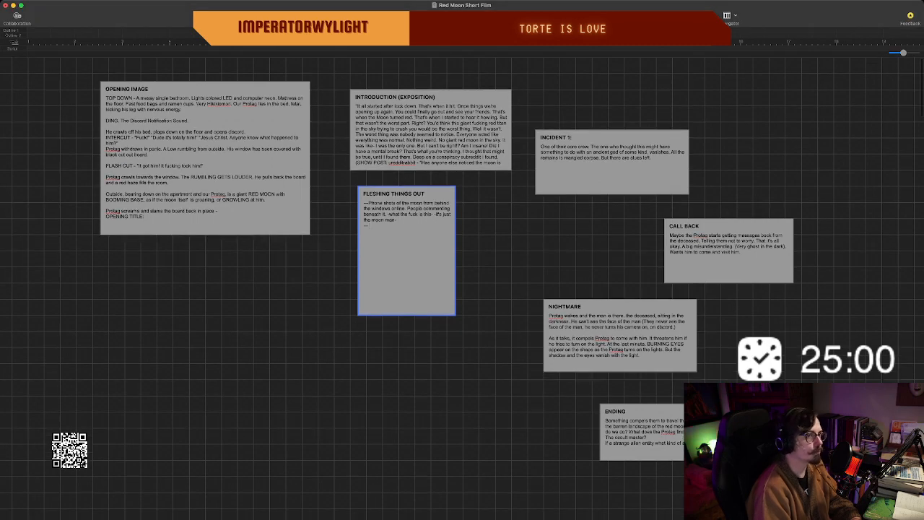
{"action": "scroll", "coordinate": [462, 289], "scroll_direction": "down", "scroll_amount": 5}
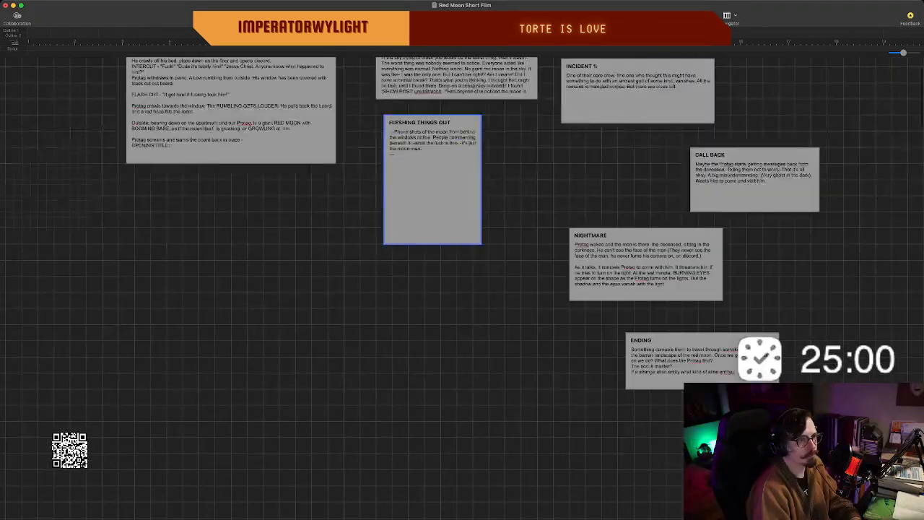
{"action": "scroll", "coordinate": [462, 289], "scroll_direction": "up", "scroll_amount": 7}
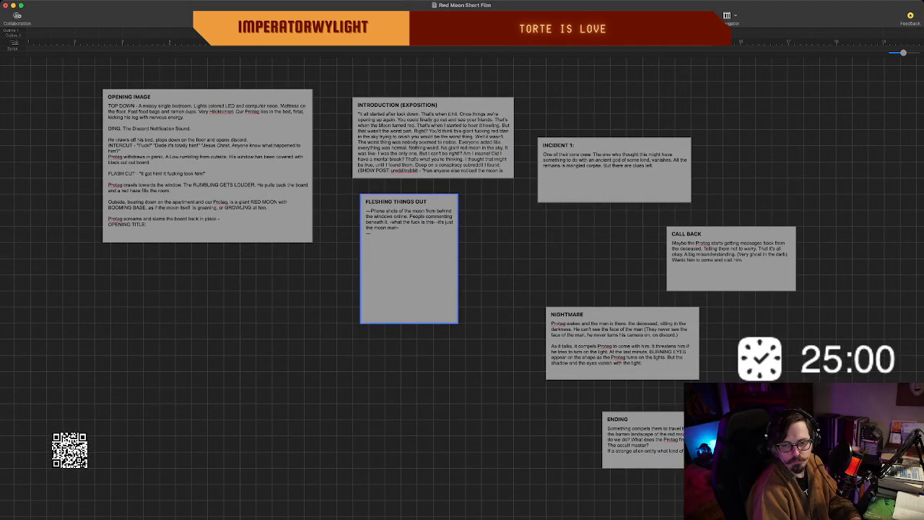
{"action": "key", "text": "super+Tab"}
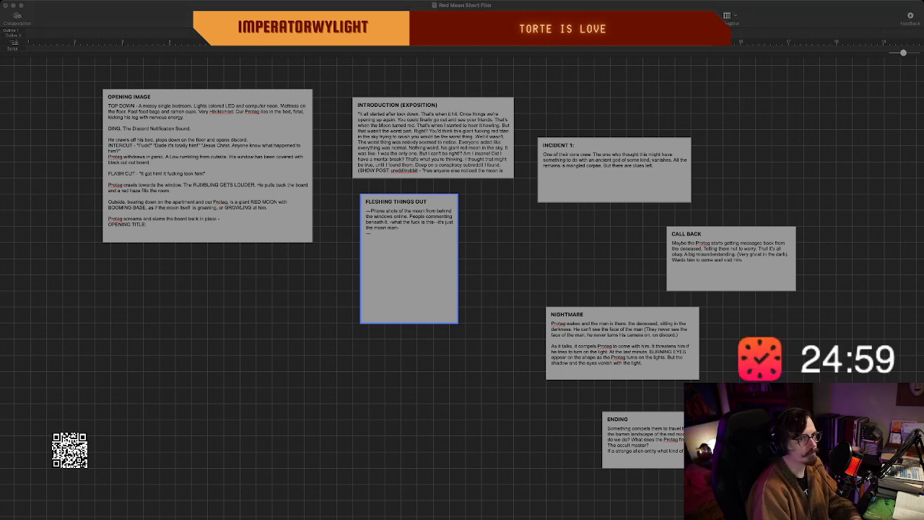
{"action": "key", "text": "super+Tab"}
Shift the "ENDING" beat slightly left and correct "entityu" to "entity" and "somekind" to "some kind" in its text.
{"action": "scroll", "coordinate": [462, 260], "scroll_direction": "right", "scroll_amount": 3}
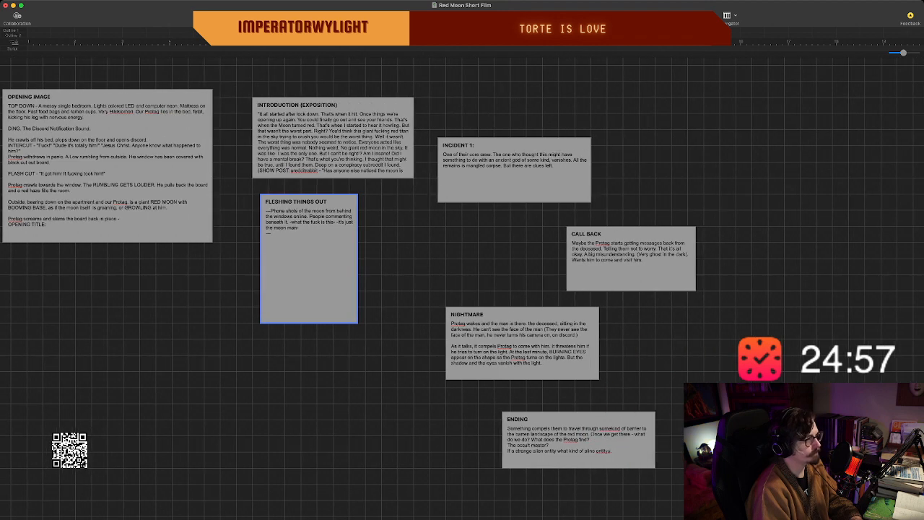
{"action": "scroll", "coordinate": [462, 288], "scroll_direction": "down", "scroll_amount": 2}
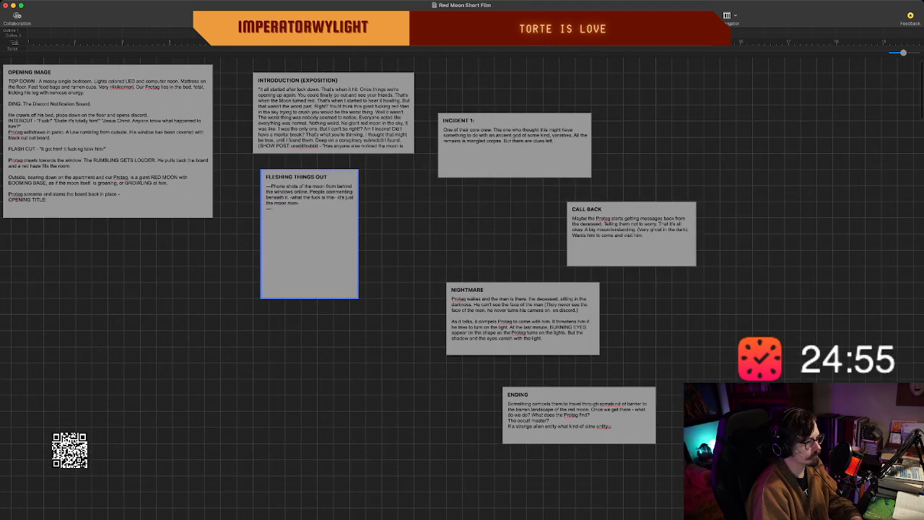
{"action": "left_click_drag", "start_coordinate": [577, 394], "coordinate": [569, 394]}
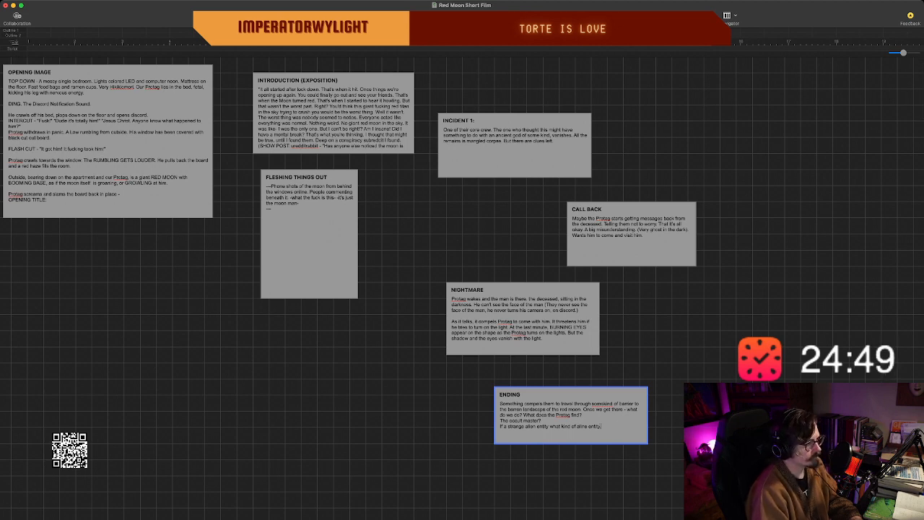
{"action": "left_click", "coordinate": [604, 404]}
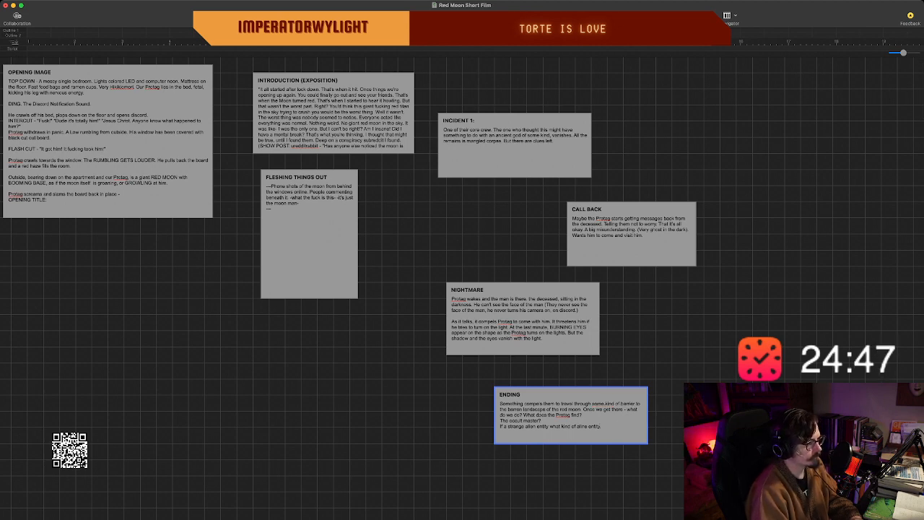
Try to start a new line after the alien entity sentence in the "ENDING" beat.
{"action": "left_click", "coordinate": [602, 426]}
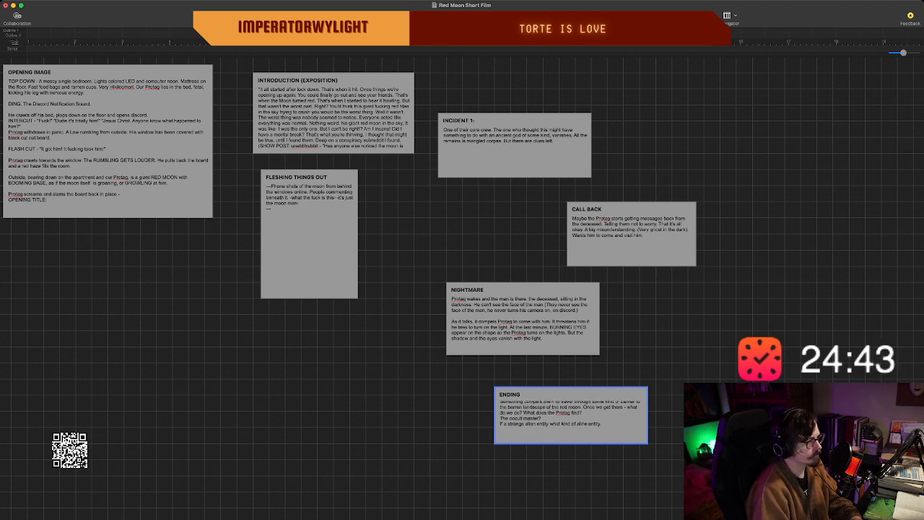
{"action": "key", "text": "Return"}
{"action": "type", "text": "T"}
{"action": "key", "text": "BackSpace"}
{"action": "key", "text": "BackSpace"}
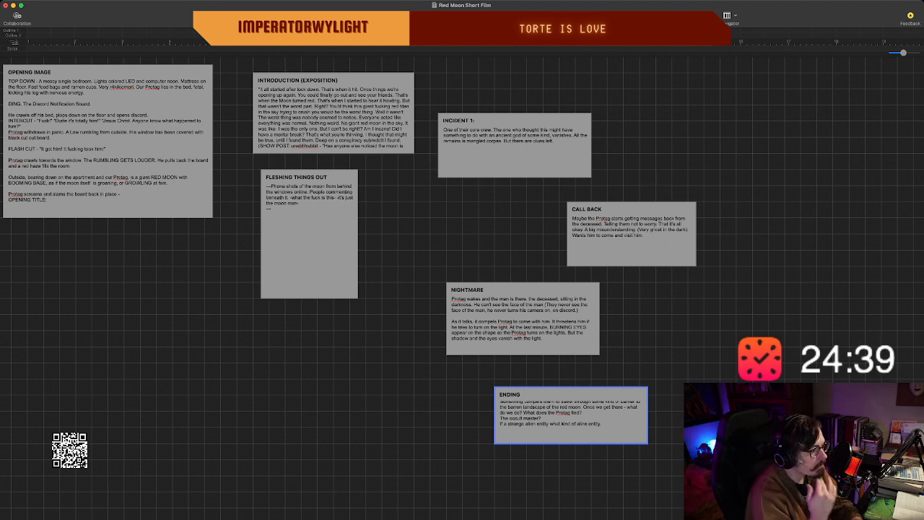
{"action": "key", "text": "BackSpace"}
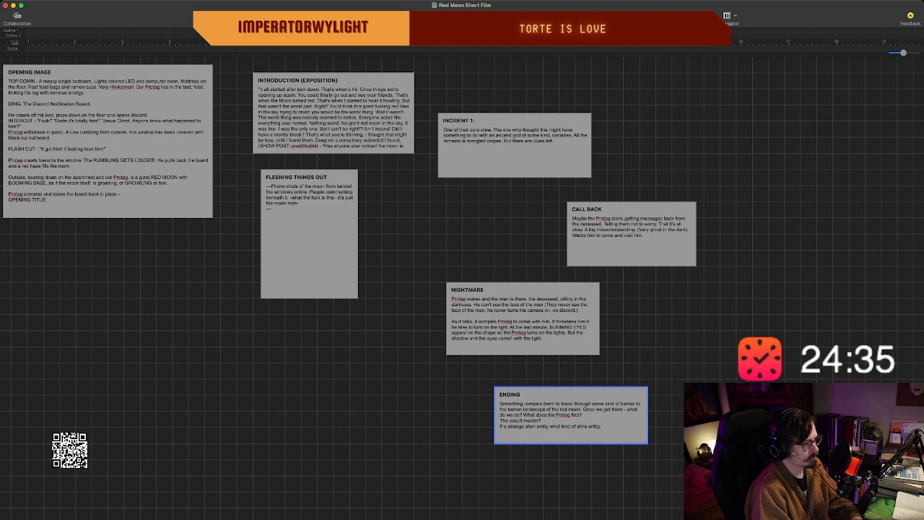
{"action": "scroll", "coordinate": [462, 289], "scroll_direction": "down", "scroll_amount": 4}
{"action": "scroll", "coordinate": [462, 289], "scroll_direction": "right", "scroll_amount": 4}
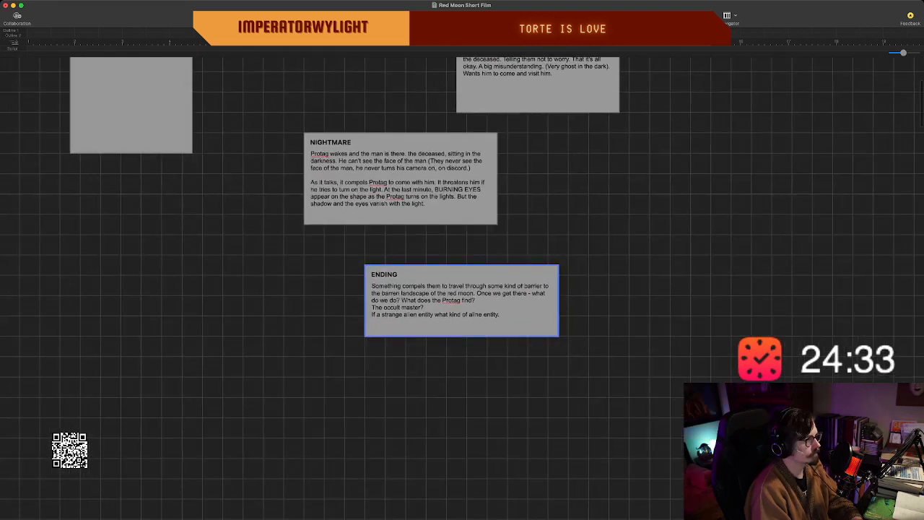
{"action": "scroll", "coordinate": [462, 325], "scroll_direction": "up", "scroll_amount": 1}
{"action": "left_click_drag", "start_coordinate": [558, 435], "coordinate": [599, 482]}
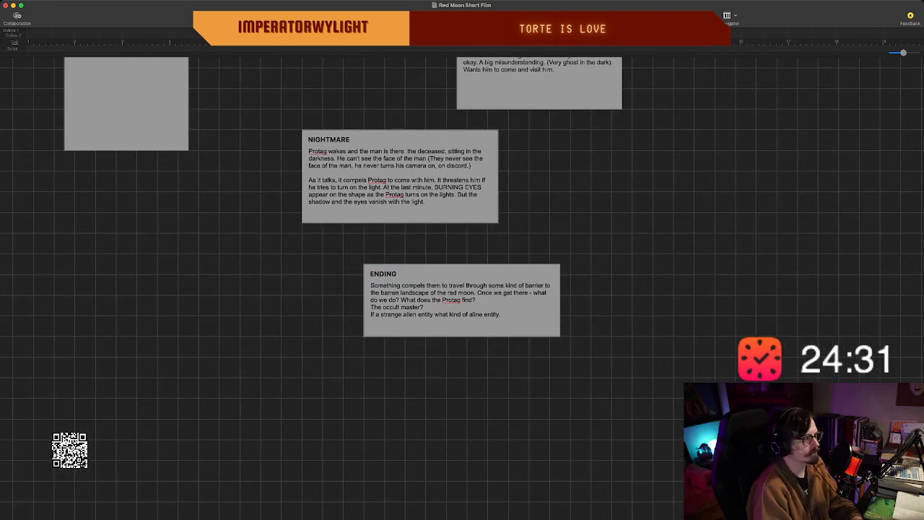
Reopen the "ENDING" beat's text for editing and remove the extra line break after the alien entity sentence.
{"action": "left_click", "coordinate": [525, 316]}
{"action": "double_click", "coordinate": [526, 316]}
{"action": "left_click", "coordinate": [526, 316]}
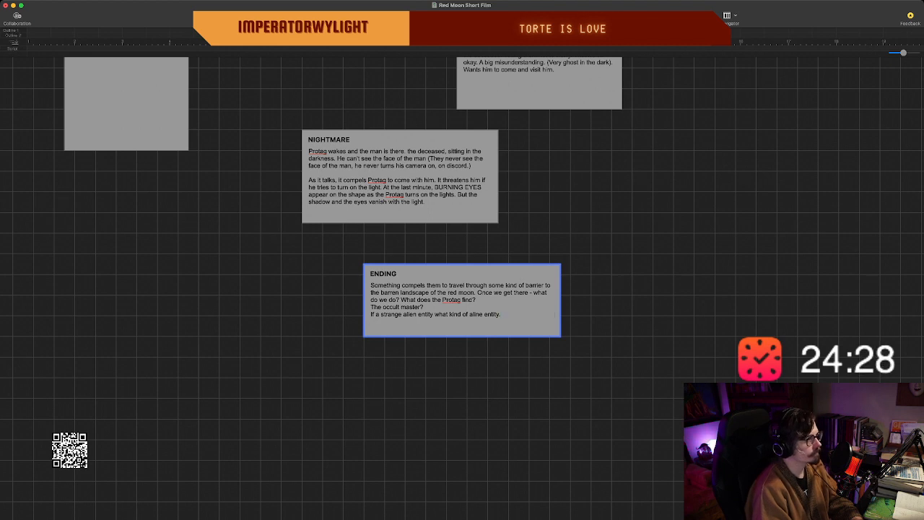
{"action": "key", "text": "Return"}
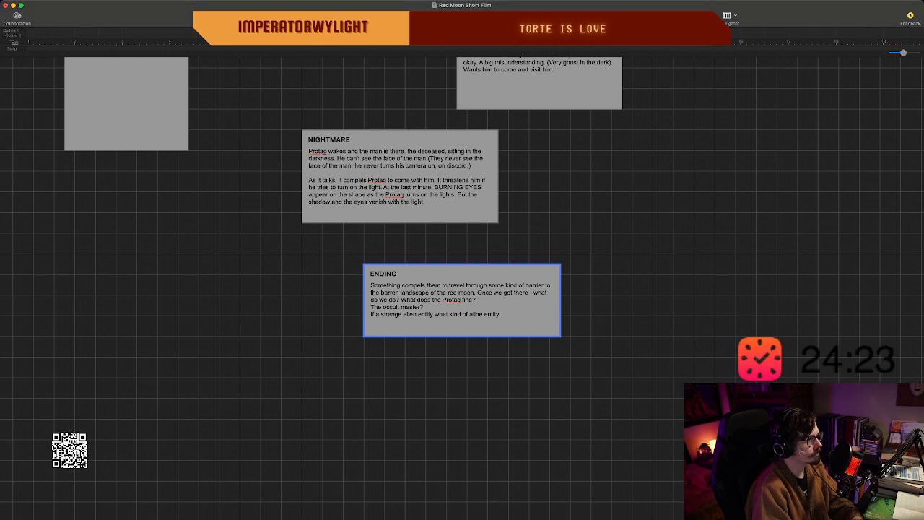
{"action": "key", "text": "shift+Left"}
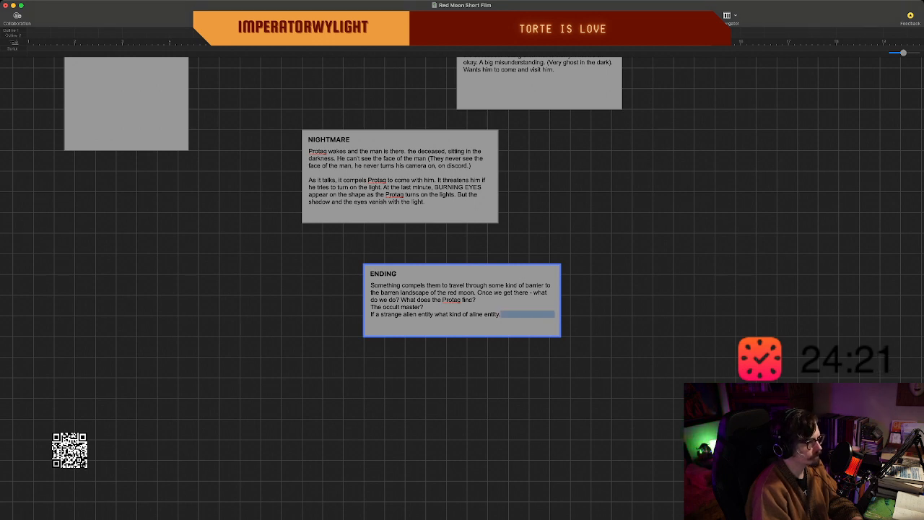
{"action": "key", "text": "BackSpace"}
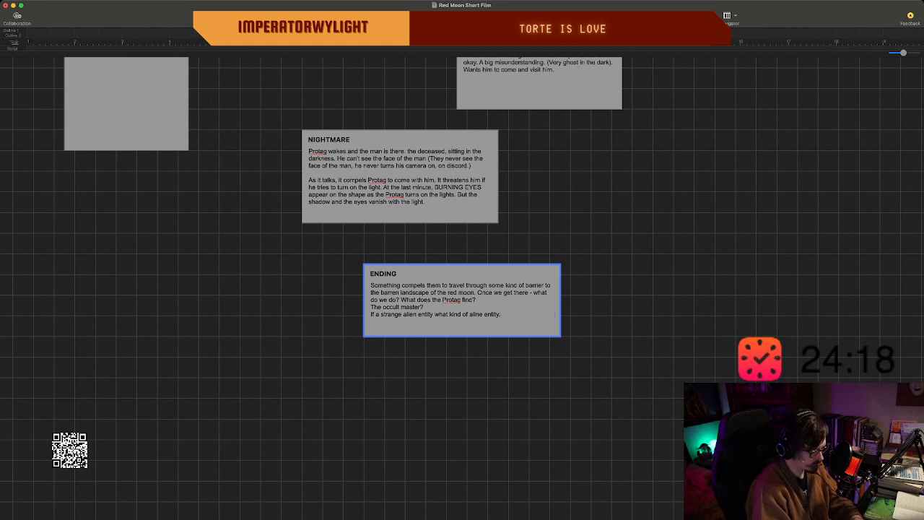
End the alien entity sentence in the "ENDING" beat with a question mark and add "(Remember subtly is key here." after it.
{"action": "key", "text": "BackSpace"}
{"action": "type", "text": "(Rem"}
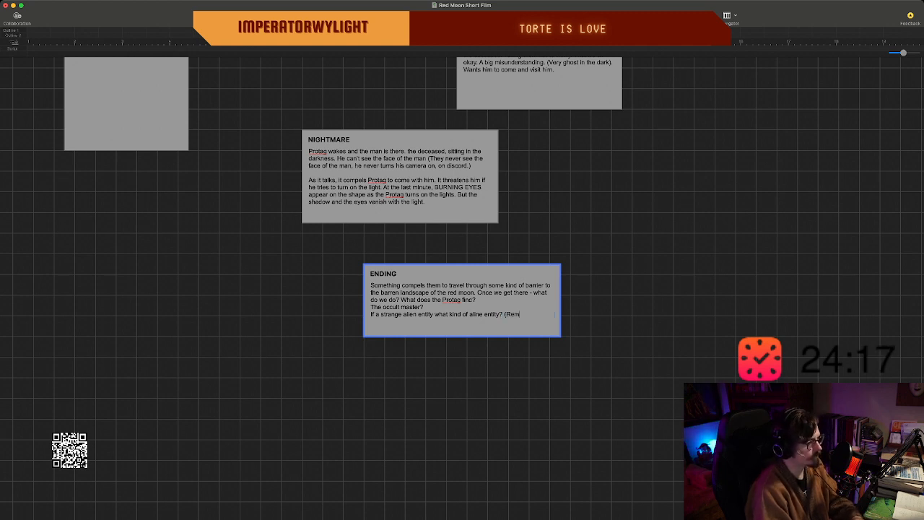
{"action": "type", "text": "e"}
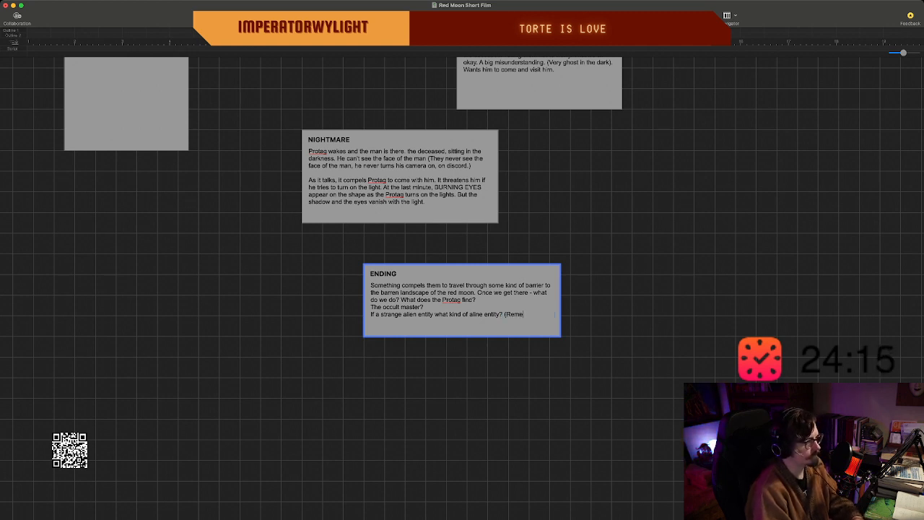
{"action": "type", "text": "mber subtley is ke"}
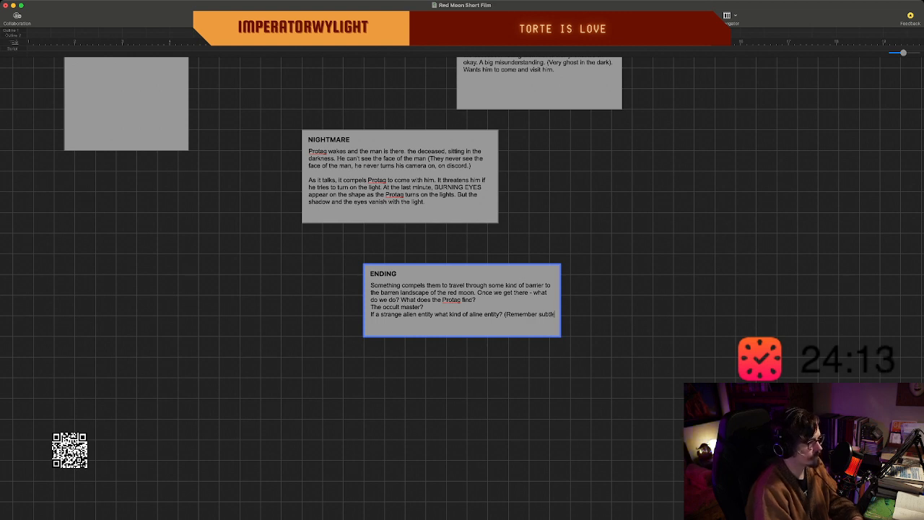
{"action": "key", "text": "BackSpace"}
{"action": "key", "text": "BackSpace"}
{"action": "key", "text": "BackSpace"}
{"action": "key", "text": "BackSpace"}
{"action": "key", "text": "BackSpace"}
{"action": "key", "text": "BackSpace"}
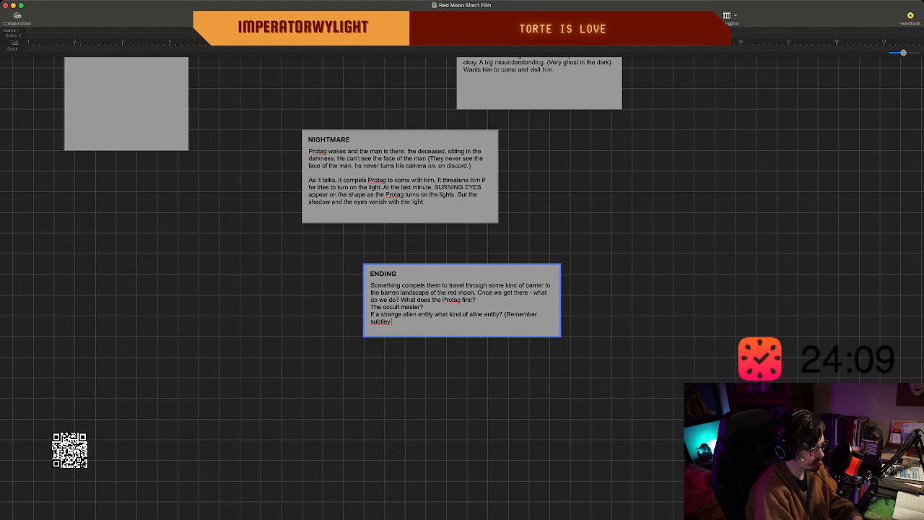
{"action": "type", "text": "is j"}
{"action": "type", "text": "key here."}
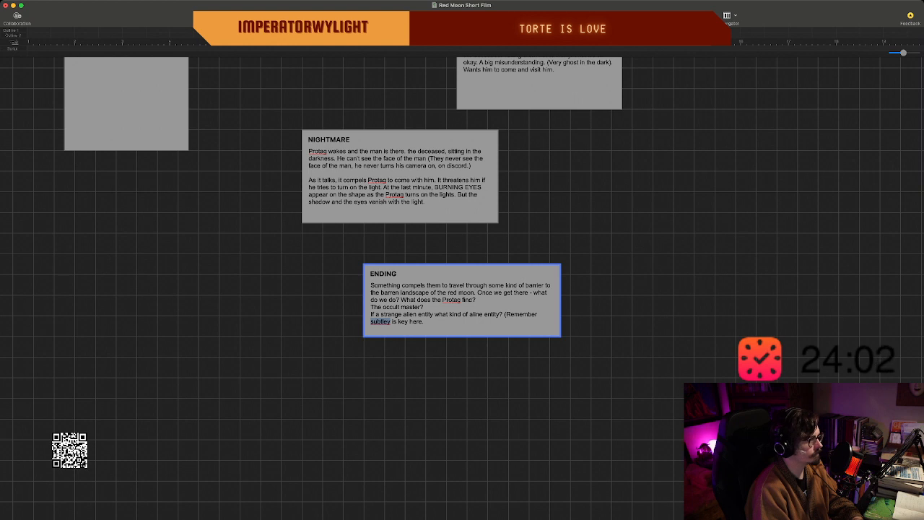
{"action": "type", "text": "subtly"}
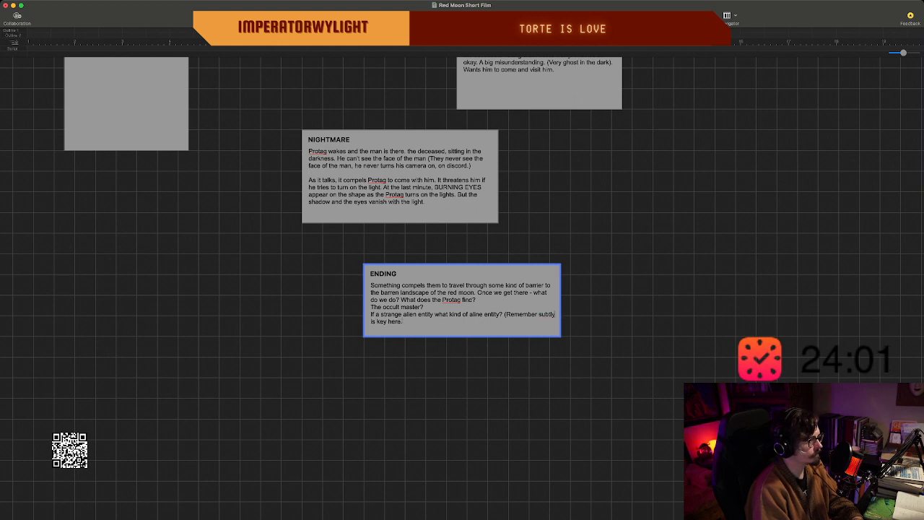
Replace "subtly is key here." in the "ENDING" beat with "for budget and effectiveness anything too out there should be".
{"action": "left_click_drag", "start_coordinate": [402, 321], "coordinate": [541, 315]}
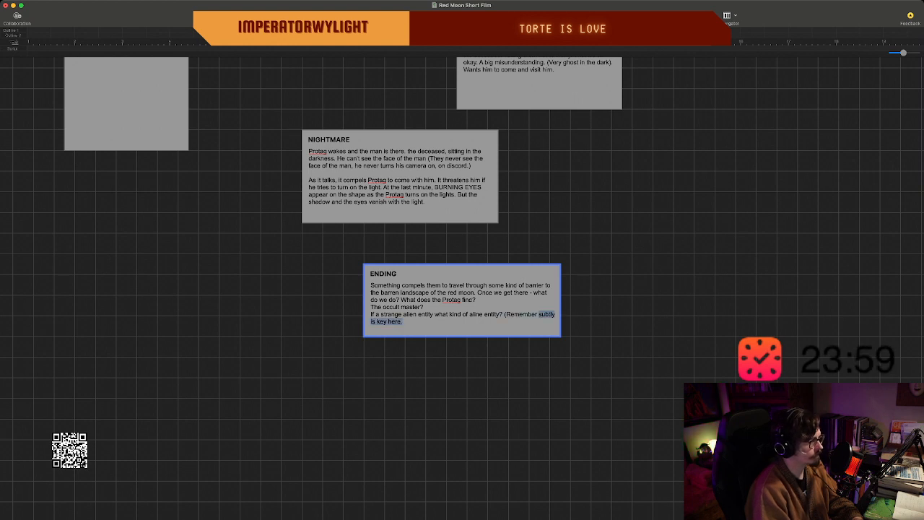
{"action": "key", "text": "BackSpace"}
{"action": "type", "text": "for bu"}
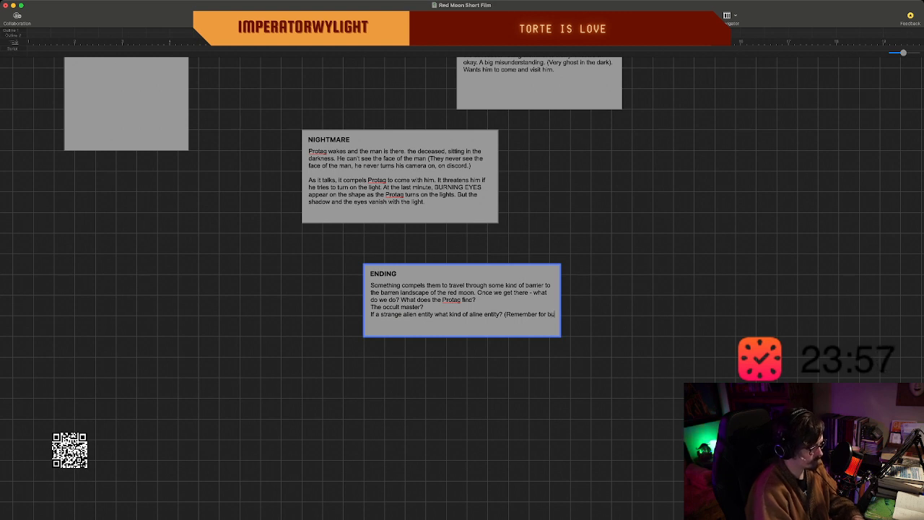
{"action": "type", "text": "dget and e"}
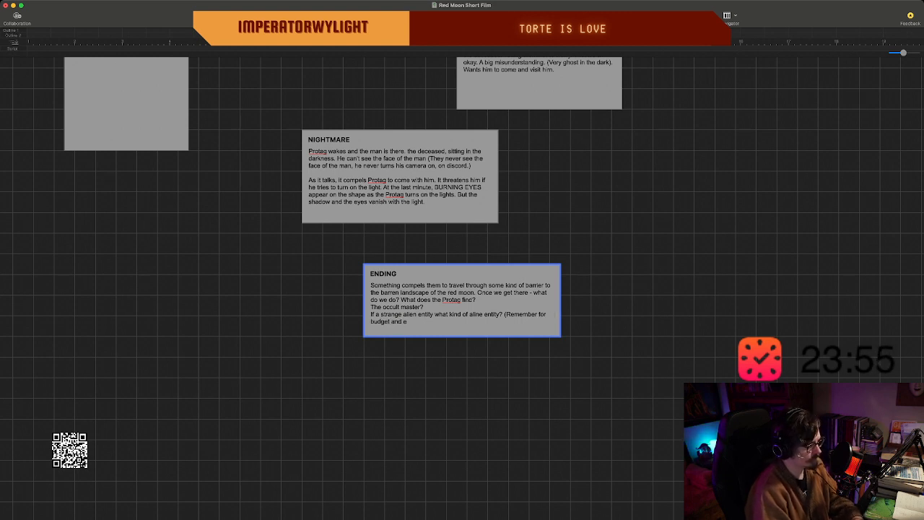
{"action": "type", "text": "ffecti"}
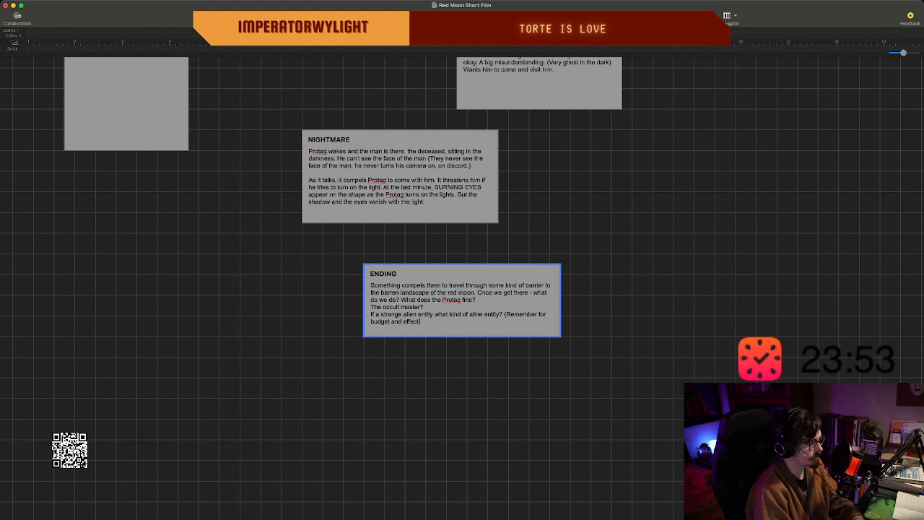
{"action": "type", "text": "veness we"}
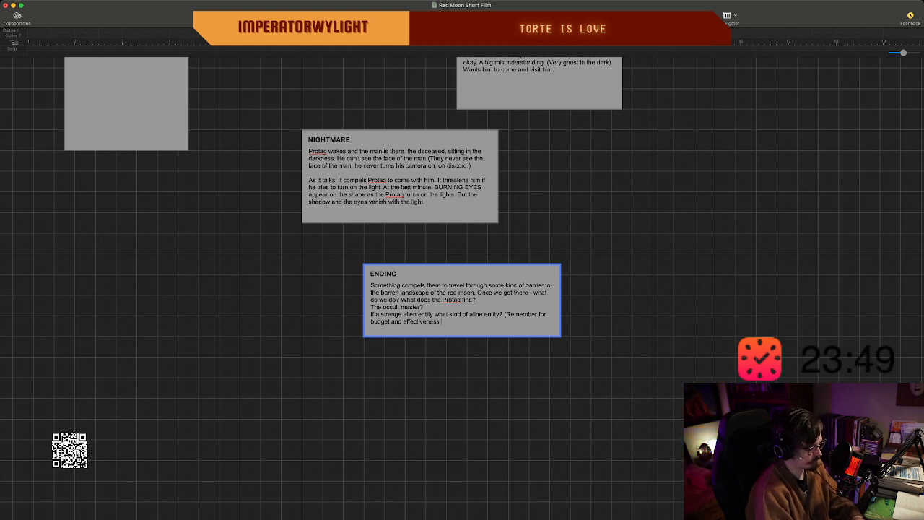
{"action": "type", "text": "anything"}
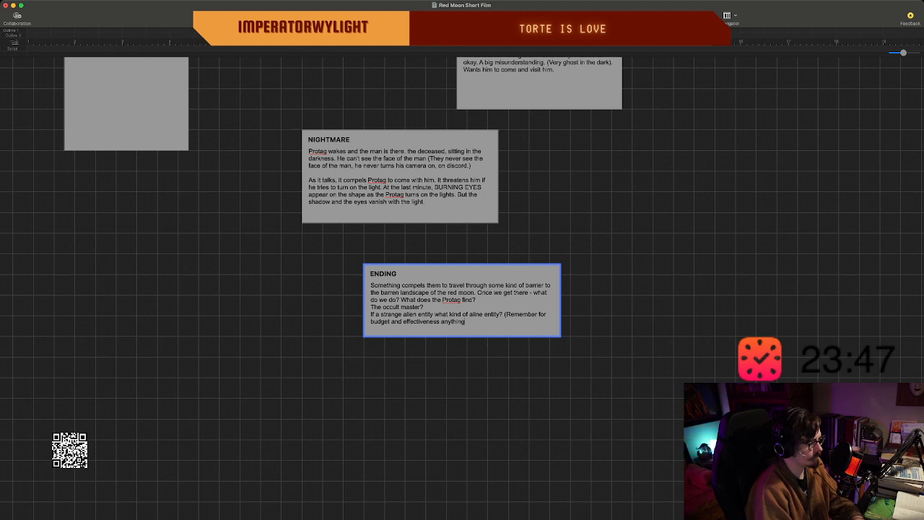
{"action": "type", "text": " too out there "}
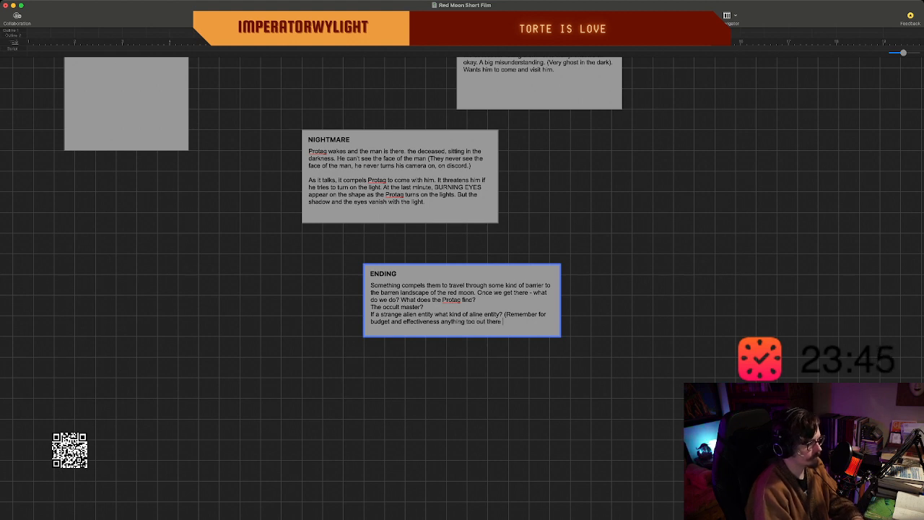
{"action": "type", "text": "should be"}
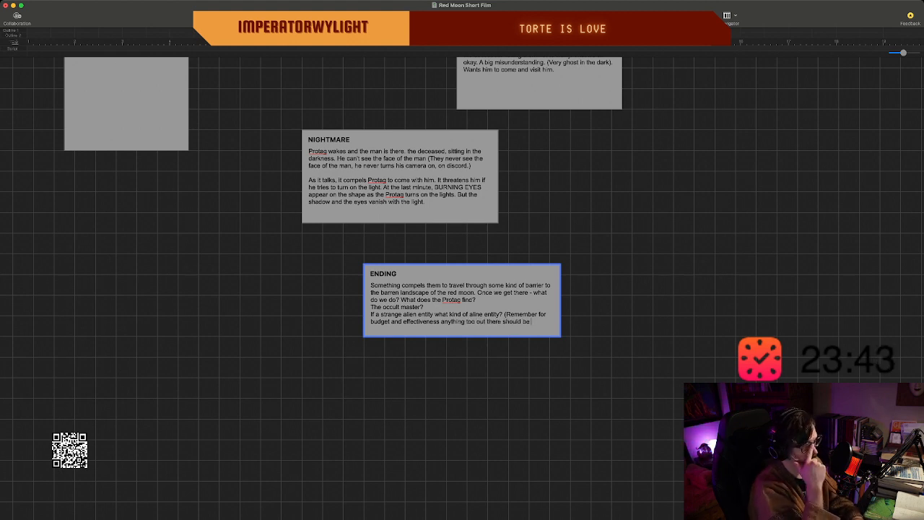
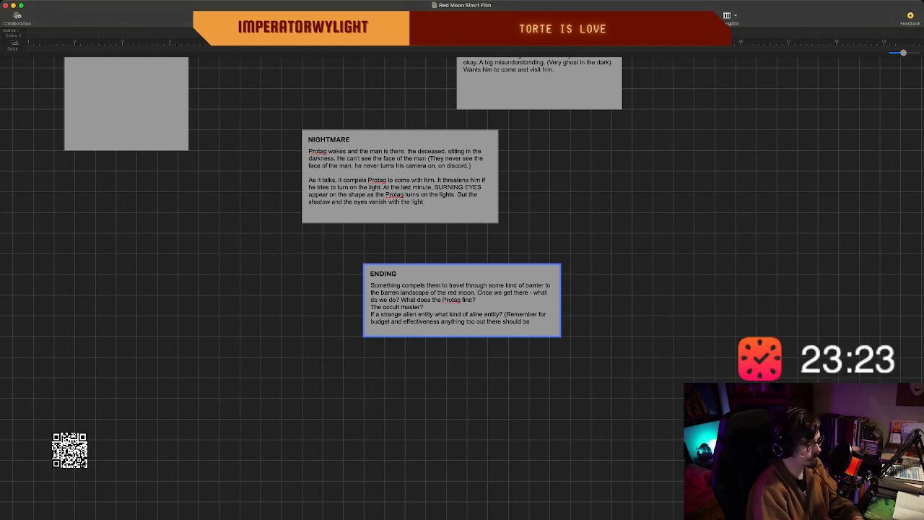
Replace "anything too out there should be" in the "ENDING" beat's reminder with "keep it simple but weird.)".
{"action": "key", "text": "BackSpace"}
{"action": "key", "text": "BackSpace"}
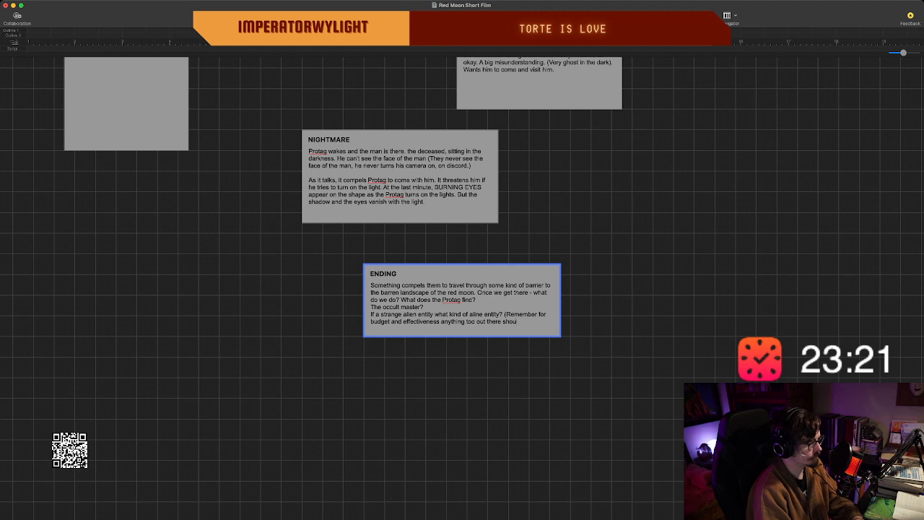
{"action": "key", "text": "BackSpace"}
{"action": "key", "text": "BackSpace"}
{"action": "key", "text": "BackSpace"}
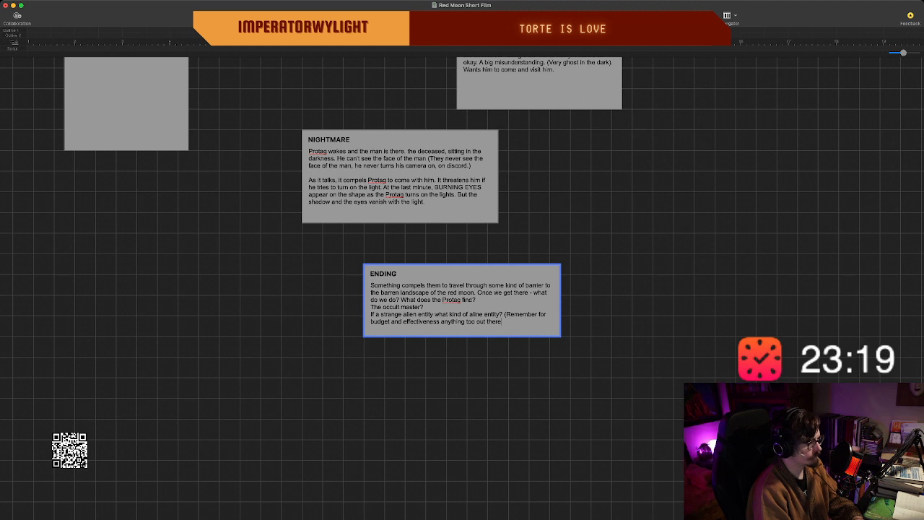
{"action": "key", "text": "BackSpace"}
{"action": "key", "text": "BackSpace"}
{"action": "key", "text": "BackSpace"}
{"action": "key", "text": "BackSpace"}
{"action": "key", "text": "BackSpace"}
{"action": "key", "text": "BackSpace"}
{"action": "key", "text": "BackSpace"}
{"action": "key", "text": "BackSpace"}
{"action": "key", "text": "BackSpace"}
{"action": "key", "text": "BackSpace"}
{"action": "key", "text": "BackSpace"}
{"action": "key", "text": "BackSpace"}
{"action": "key", "text": "BackSpace"}
{"action": "key", "text": "BackSpace"}
{"action": "key", "text": "BackSpace"}
{"action": "key", "text": "BackSpace"}
{"action": "key", "text": "BackSpace"}
{"action": "key", "text": "BackSpace"}
{"action": "key", "text": "BackSpace"}
{"action": "key", "text": "BackSpace"}
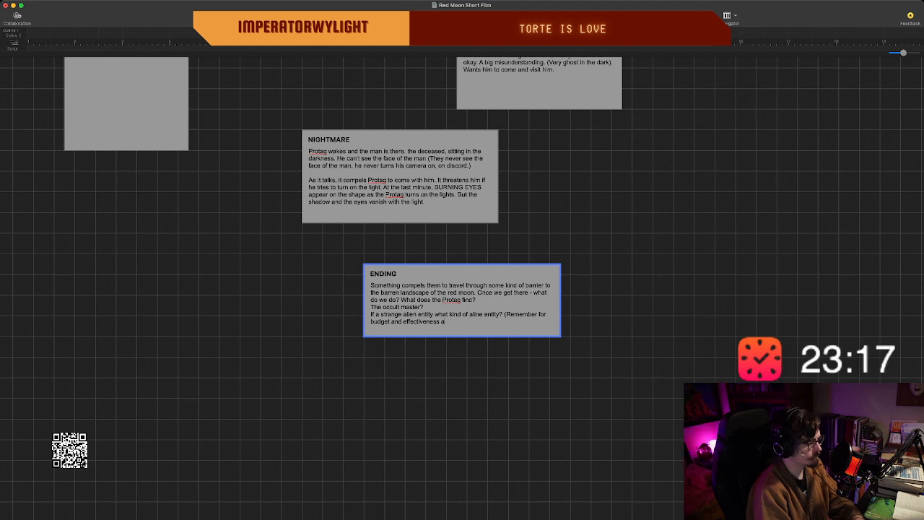
{"action": "key", "text": "BackSpace"}
{"action": "type", "text": "keep it su"}
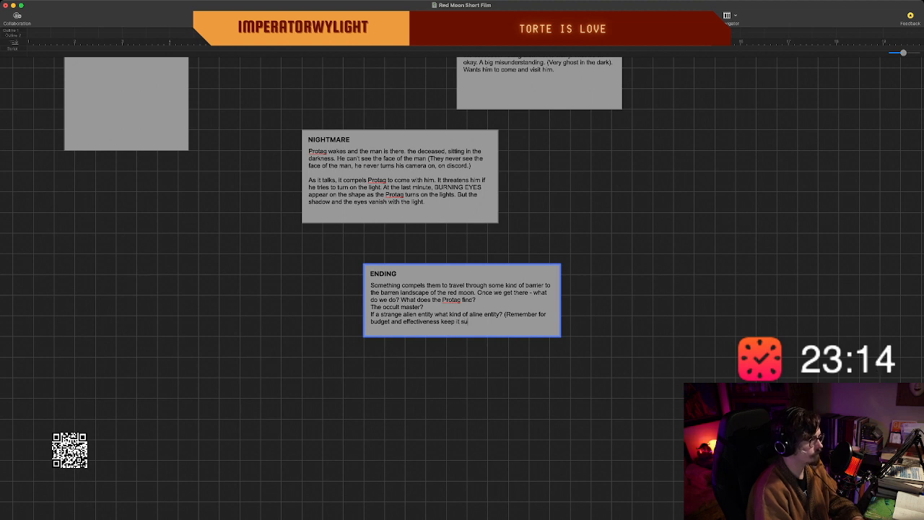
{"action": "key", "text": "BackSpace"}
{"action": "type", "text": "imple"}
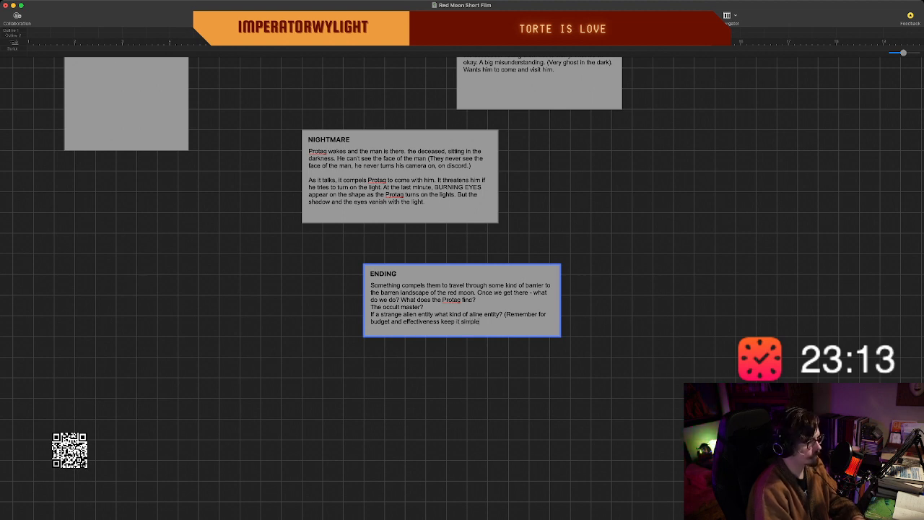
{"action": "type", "text": " but cr"}
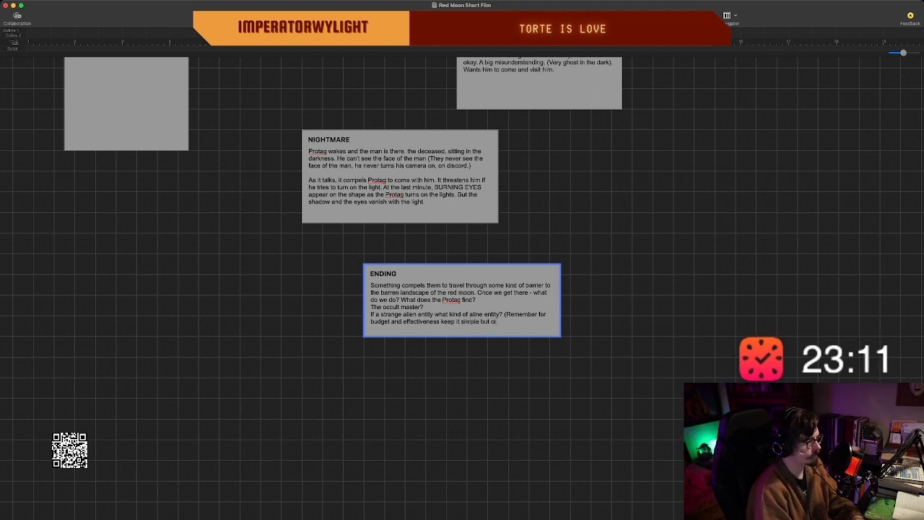
{"action": "key", "text": "BackSpace"}
{"action": "key", "text": "BackSpace"}
{"action": "type", "text": "weird"}
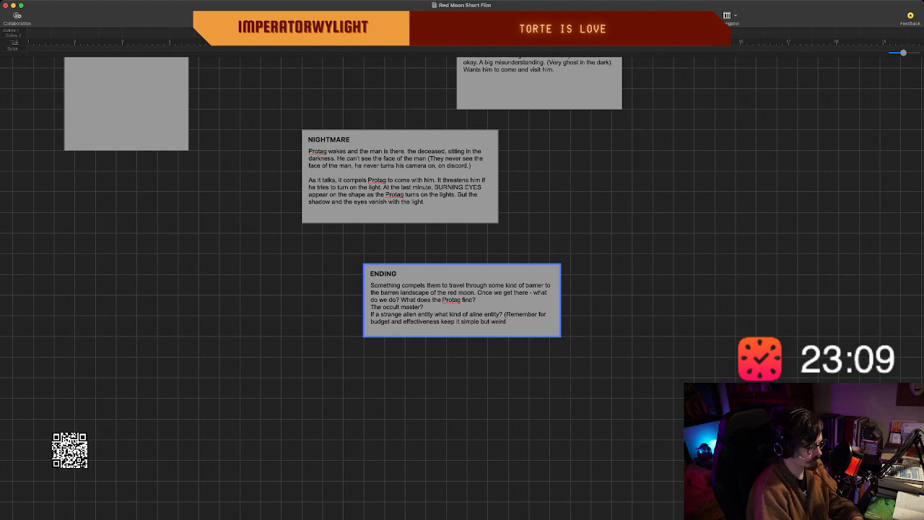
{"action": "type", "text": ".)"}
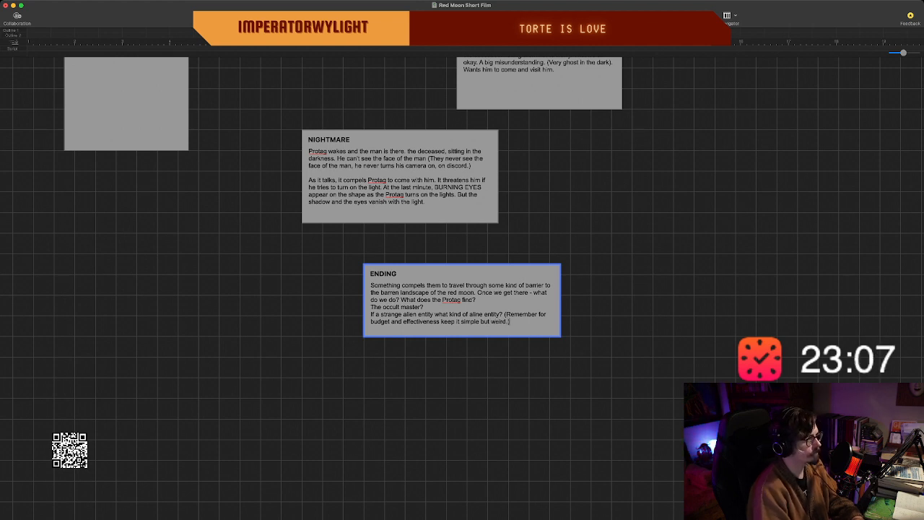
Clear the trailing line break after the reminder in the "ENDING" beat and start a new line reading "On red room, we go with the".
{"action": "key", "text": "shift+Down"}
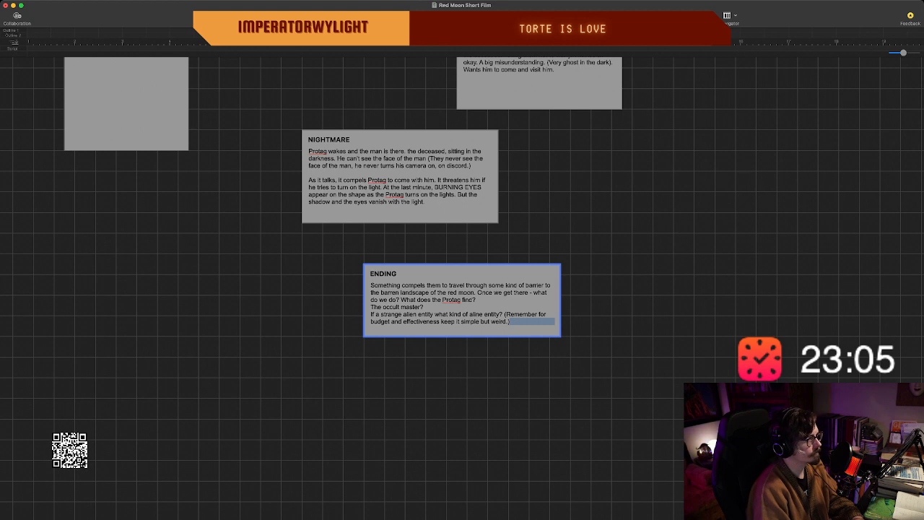
{"action": "key", "text": "BackSpace"}
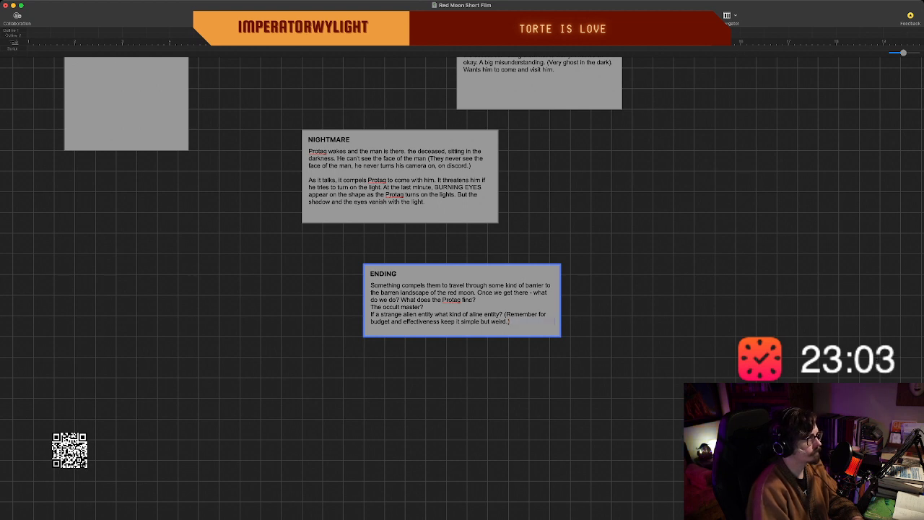
{"action": "key", "text": "Return"}
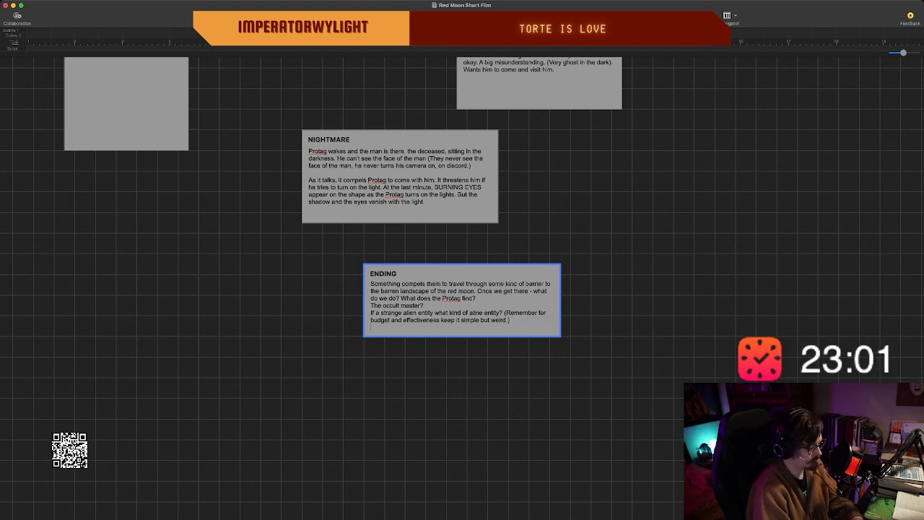
{"action": "type", "text": "G"}
{"action": "type", "text": "On the aline"}
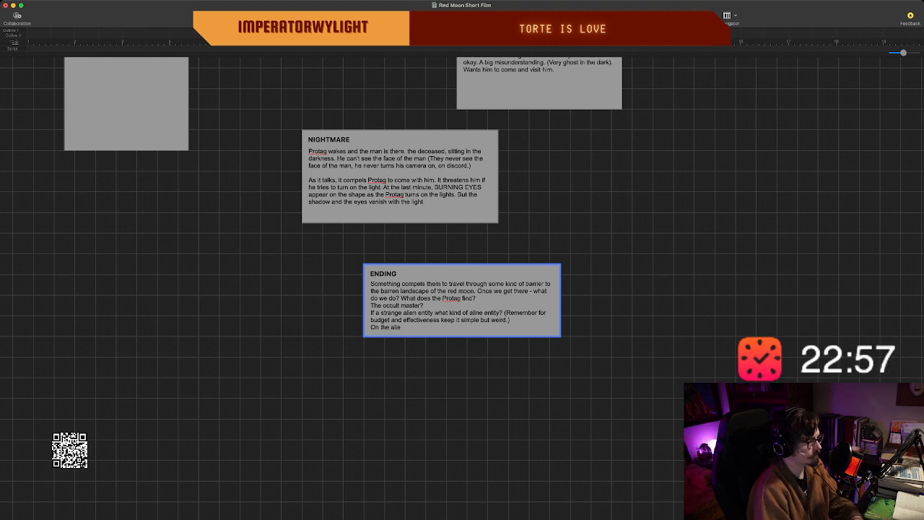
{"action": "type", "text": "n lan"}
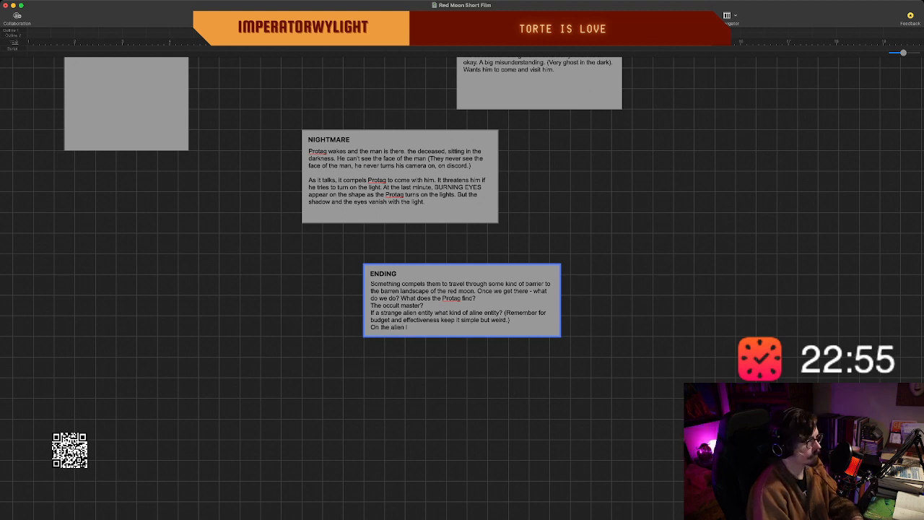
{"action": "key", "text": "BackSpace"}
{"action": "key", "text": "BackSpace"}
{"action": "key", "text": "BackSpace"}
{"action": "key", "text": "BackSpace"}
{"action": "key", "text": "BackSpace"}
{"action": "key", "text": "BackSpace"}
{"action": "key", "text": "BackSpace"}
{"action": "key", "text": "BackSpace"}
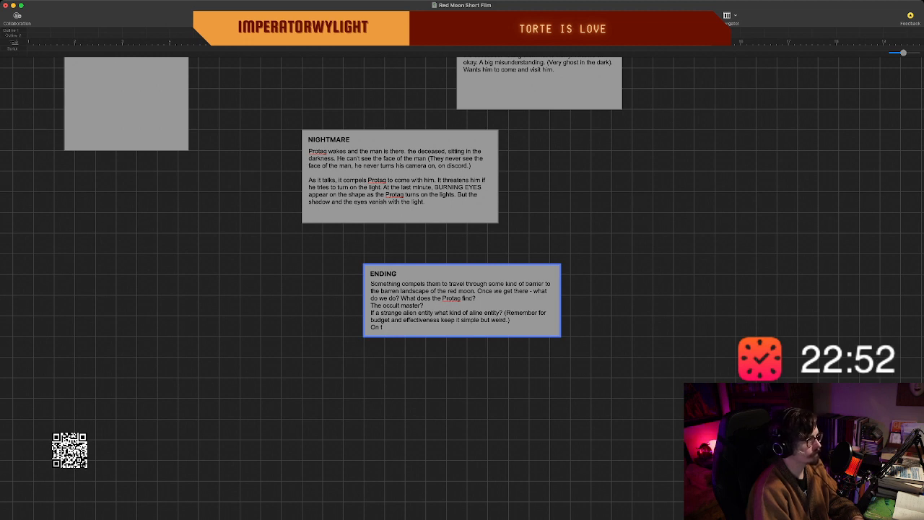
{"action": "key", "text": "BackSpace"}
{"action": "type", "text": "red room"}
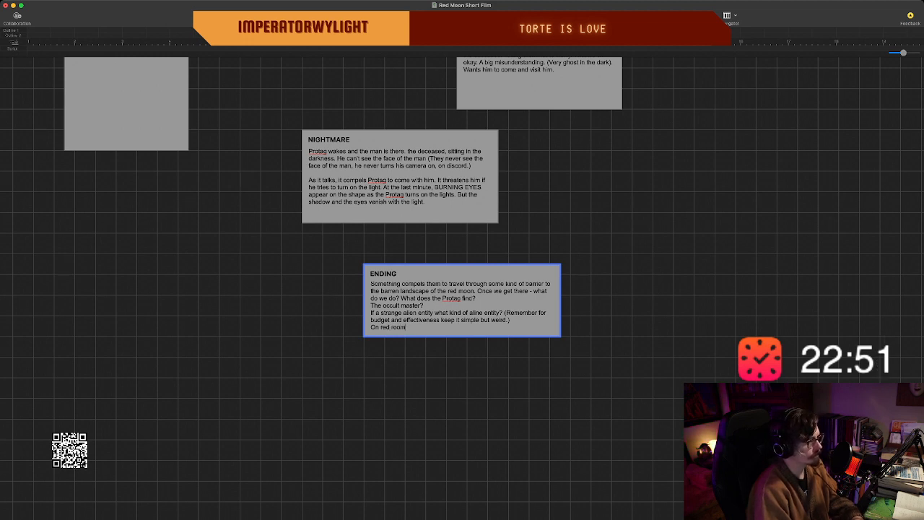
{"action": "type", "text": ", we "}
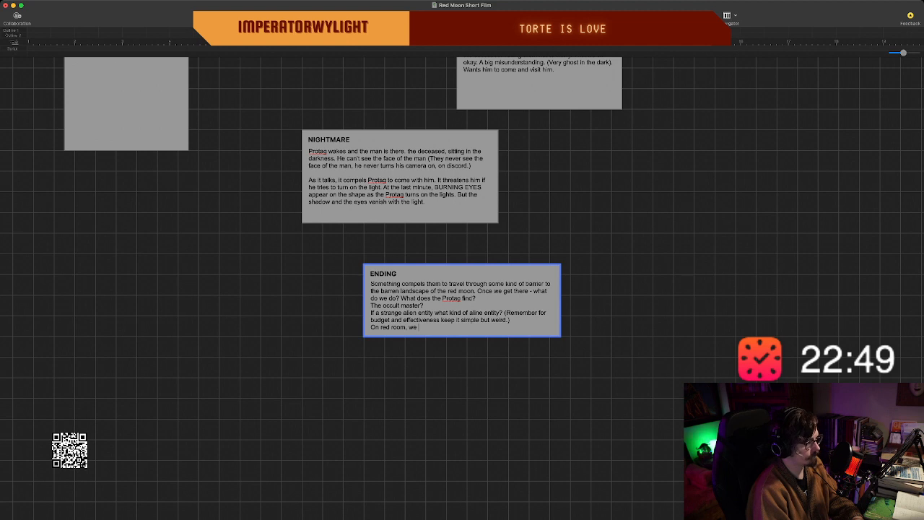
{"action": "type", "text": "go with the"}
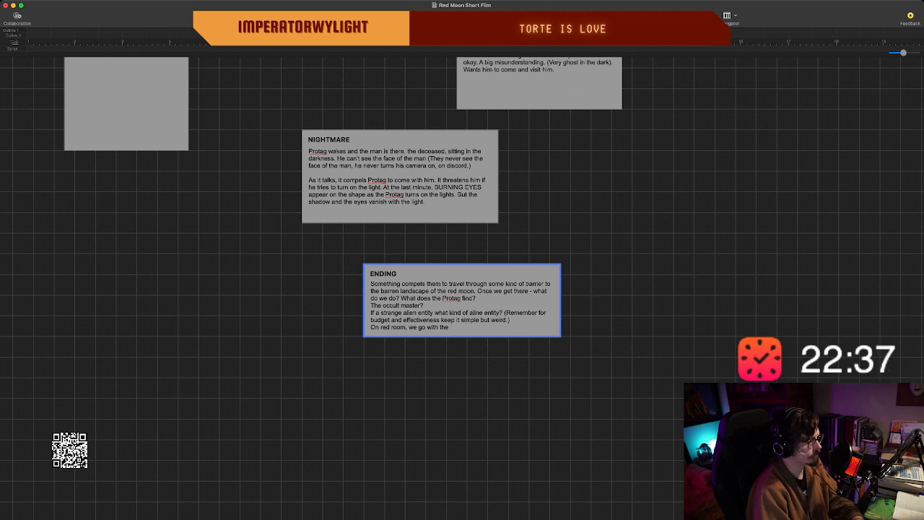
Replace "room, we go with the" in the last line of the "ENDING" beat with "moon, we get into the".
{"action": "key", "text": "BackSpace"}
{"action": "key", "text": "BackSpace"}
{"action": "key", "text": "BackSpace"}
{"action": "key", "text": "BackSpace"}
{"action": "key", "text": "BackSpace"}
{"action": "key", "text": "BackSpace"}
{"action": "key", "text": "BackSpace"}
{"action": "key", "text": "BackSpace"}
{"action": "key", "text": "BackSpace"}
{"action": "key", "text": "BackSpace"}
{"action": "key", "text": "BackSpace"}
{"action": "key", "text": "BackSpace"}
{"action": "key", "text": "BackSpace"}
{"action": "key", "text": "BackSpace"}
{"action": "key", "text": "BackSpace"}
{"action": "key", "text": "BackSpace"}
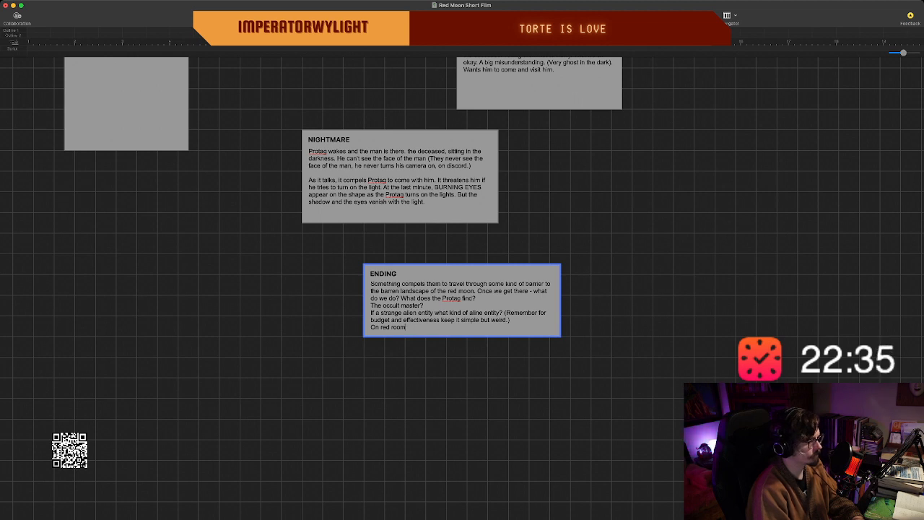
{"action": "key", "text": "BackSpace"}
{"action": "key", "text": "BackSpace"}
{"action": "key", "text": "BackSpace"}
{"action": "key", "text": "BackSpace"}
{"action": "type", "text": "moon, we get"}
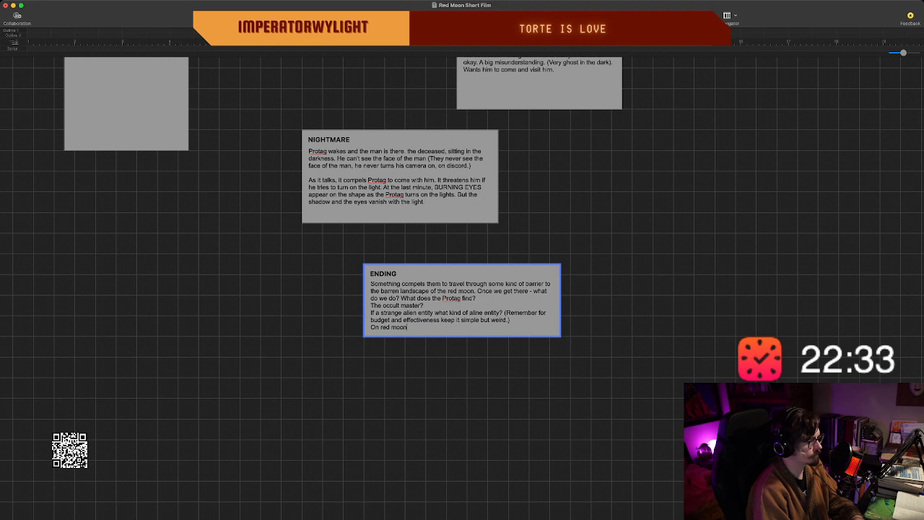
{"action": "type", "text": " into th"}
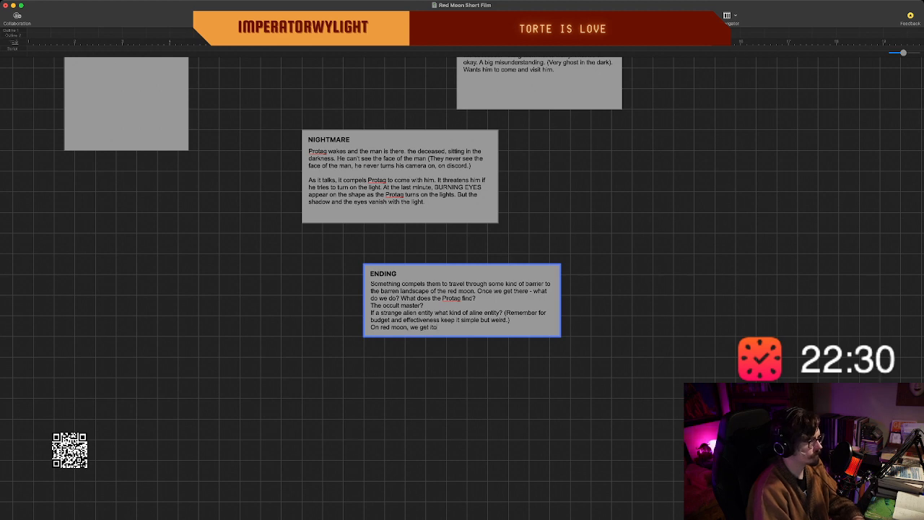
{"action": "type", "text": "e"}
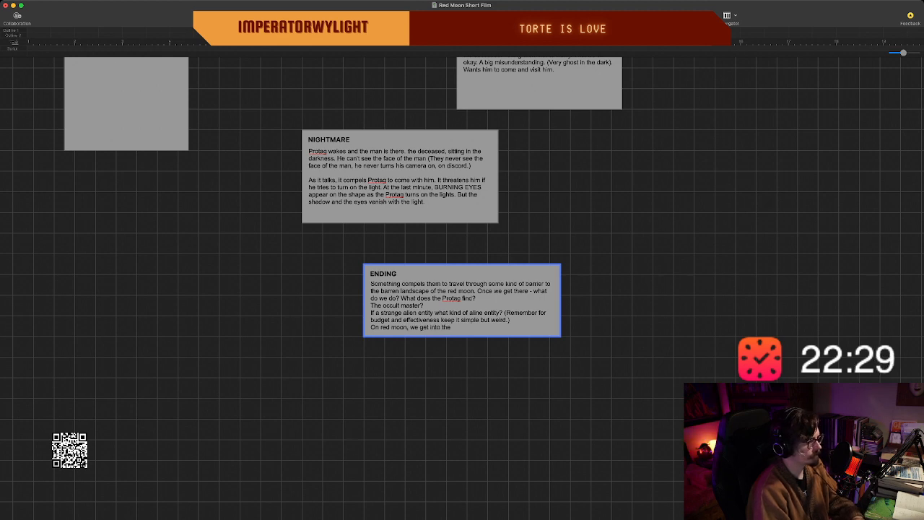
Reword the end of the "ENDING" beat's last line from "get into the" to "go into a cave.".
{"action": "key", "text": "BackSpace"}
{"action": "key", "text": "BackSpace"}
{"action": "key", "text": "BackSpace"}
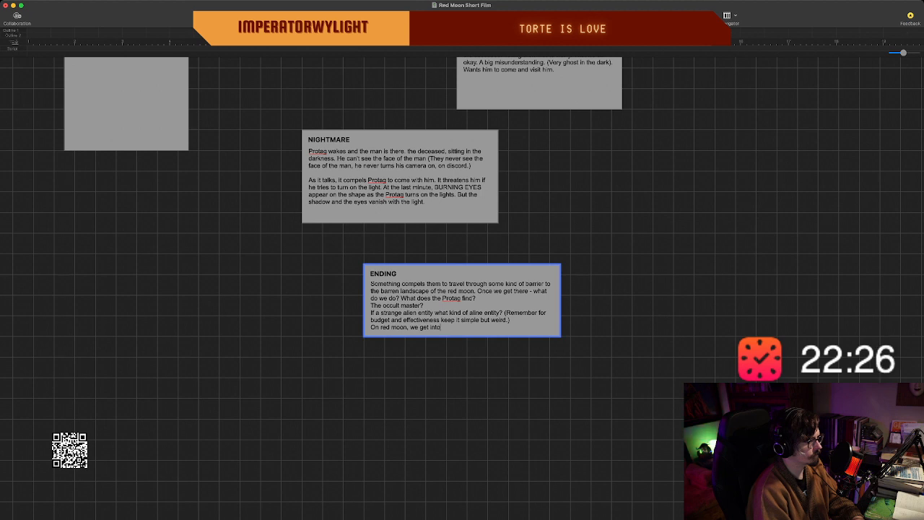
{"action": "key", "text": "BackSpace"}
{"action": "key", "text": "BackSpace"}
{"action": "key", "text": "BackSpace"}
{"action": "key", "text": "BackSpace"}
{"action": "key", "text": "BackSpace"}
{"action": "type", "text": "o in"}
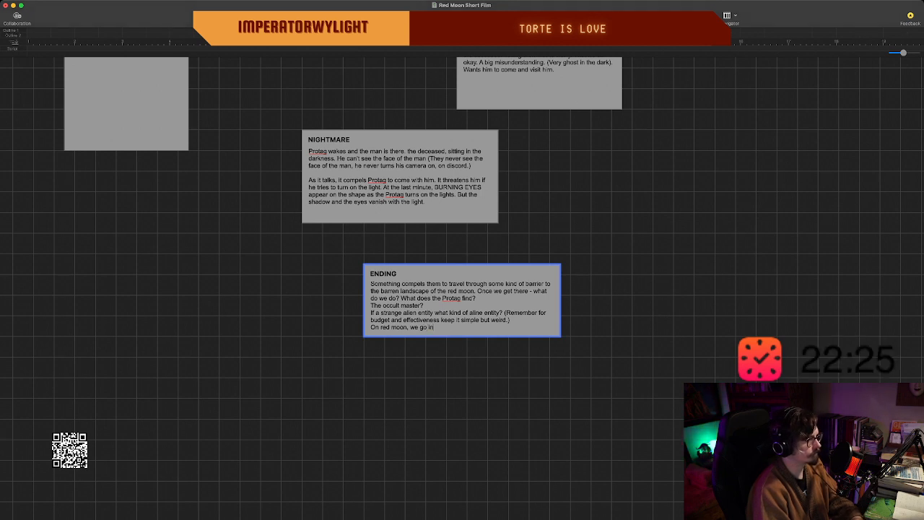
{"action": "type", "text": "to a cave. "}
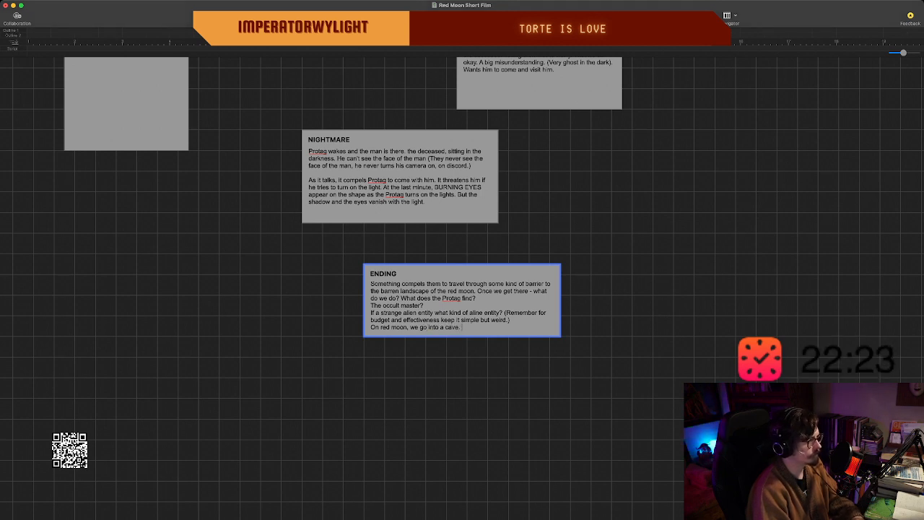
{"action": "type", "text": "Mauy"}
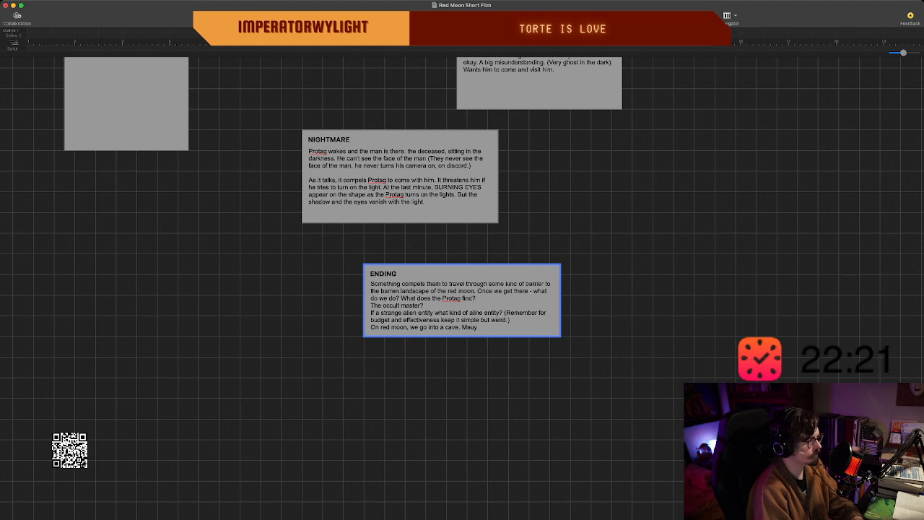
Add "Maybe the warlock" after the cave sentence in the "ENDING" beat.
{"action": "key", "text": "BackSpace"}
{"action": "key", "text": "BackSpace"}
{"action": "type", "text": "yab"}
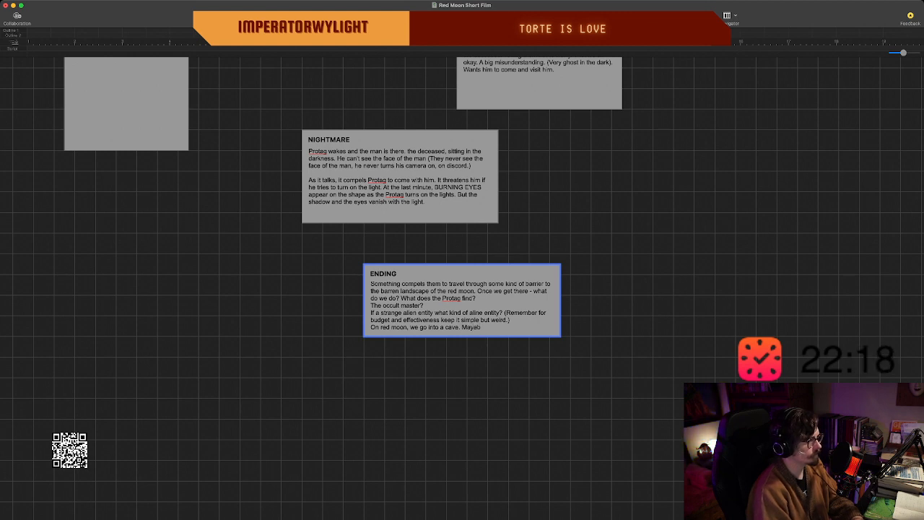
{"action": "key", "text": "BackSpace"}
{"action": "key", "text": "BackSpace"}
{"action": "type", "text": "be thw w"}
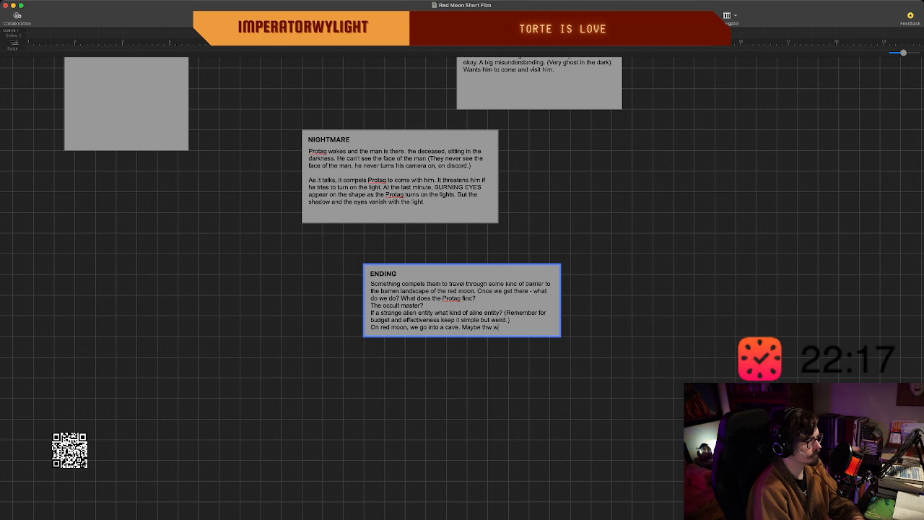
{"action": "key", "text": "BackSpace"}
{"action": "key", "text": "BackSpace"}
{"action": "key", "text": "BackSpace"}
{"action": "type", "text": "e wai"}
{"action": "key", "text": "BackSpace"}
{"action": "type", "text": "rlock"}
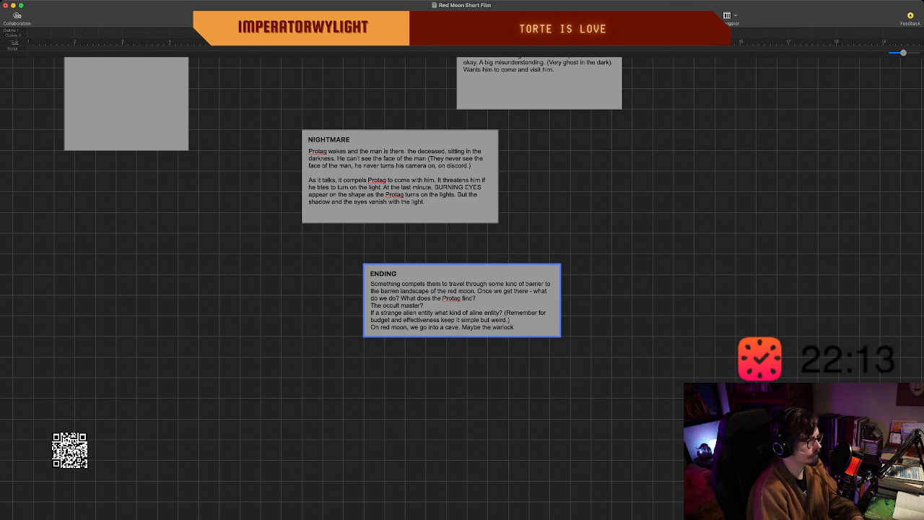
Shorten "warlock" at the end of the "ENDING" beat to "wa" and finish editing its text.
{"action": "key", "text": "BackSpace"}
{"action": "key", "text": "BackSpace"}
{"action": "key", "text": "BackSpace"}
{"action": "key", "text": "BackSpace"}
{"action": "key", "text": "BackSpace"}
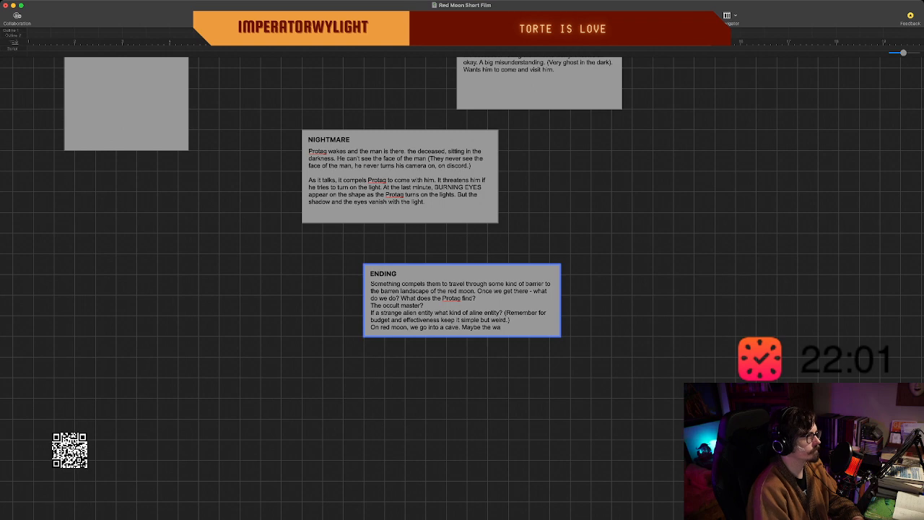
{"action": "key", "text": "Escape"}
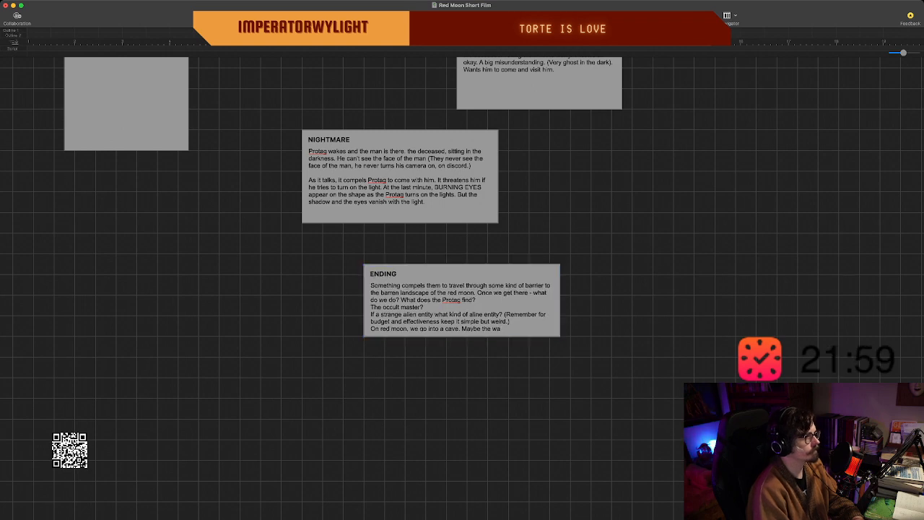
Review the earlier beats on the board, from "OPENING IMAGE" and "INTRODUCTION (EXPOSITION)" through "INCIDENT 1:", "CALL BACK" and "NIGHTMARE".
{"action": "scroll", "coordinate": [347, 245], "scroll_direction": "up", "scroll_amount": 5}
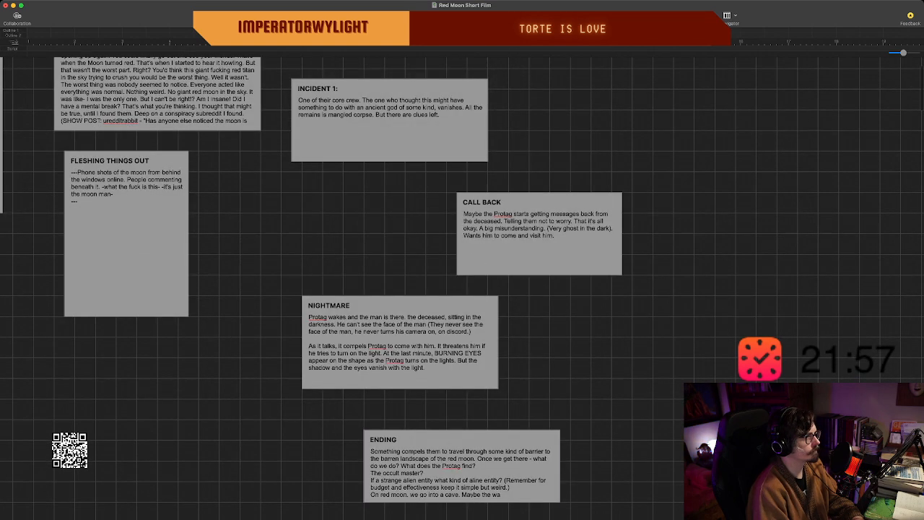
{"action": "scroll", "coordinate": [462, 288], "scroll_direction": "left", "scroll_amount": 5}
{"action": "scroll", "coordinate": [462, 289], "scroll_direction": "left", "scroll_amount": 7}
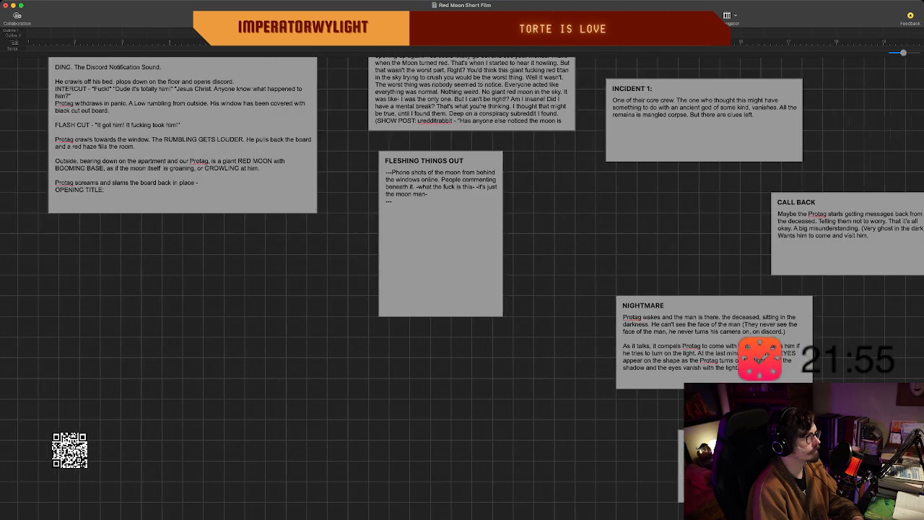
{"action": "scroll", "coordinate": [462, 289], "scroll_direction": "up", "scroll_amount": 1}
{"action": "scroll", "coordinate": [462, 288], "scroll_direction": "up", "scroll_amount": 1}
{"action": "scroll", "coordinate": [462, 289], "scroll_direction": "right", "scroll_amount": 1}
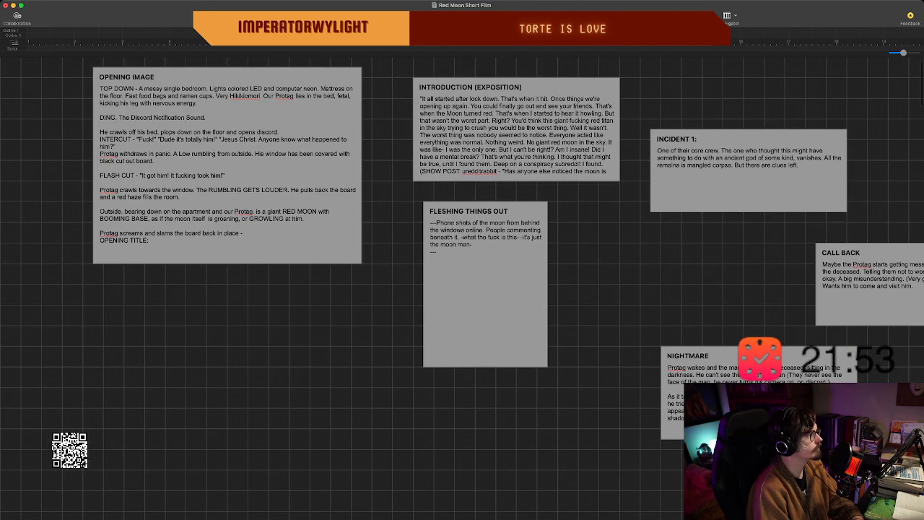
{"action": "scroll", "coordinate": [462, 289], "scroll_direction": "right", "scroll_amount": 1}
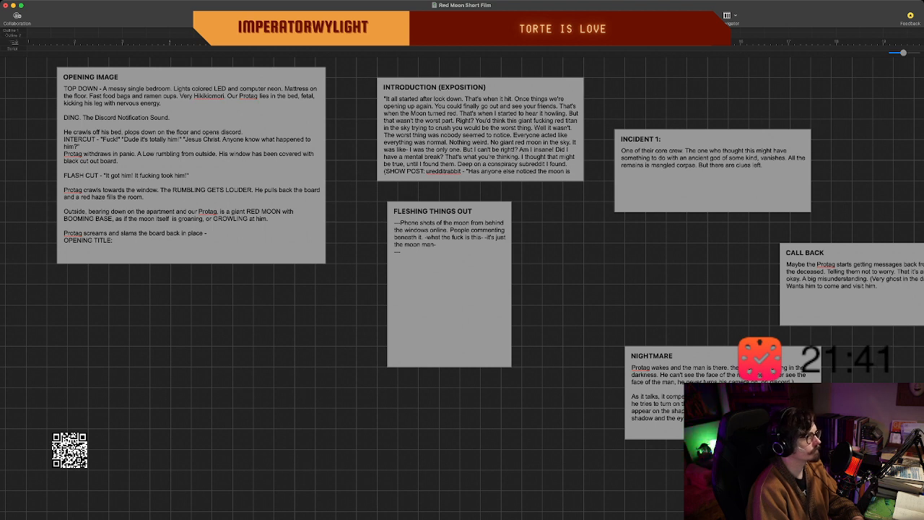
{"action": "scroll", "coordinate": [462, 289], "scroll_direction": "right", "scroll_amount": 3}
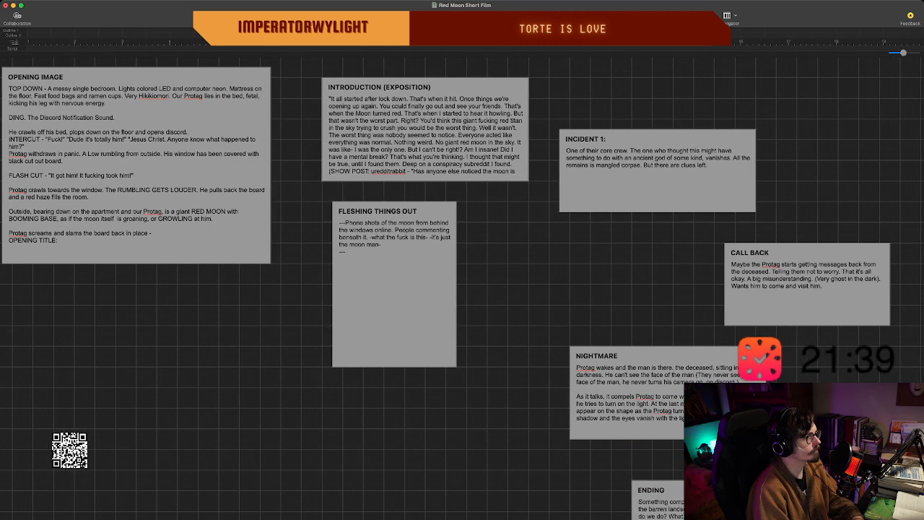
Create a new beat to the right of "INCIDENT 1:" and title it "INCIDENT 2:".
{"action": "scroll", "coordinate": [462, 289], "scroll_direction": "right", "scroll_amount": 5}
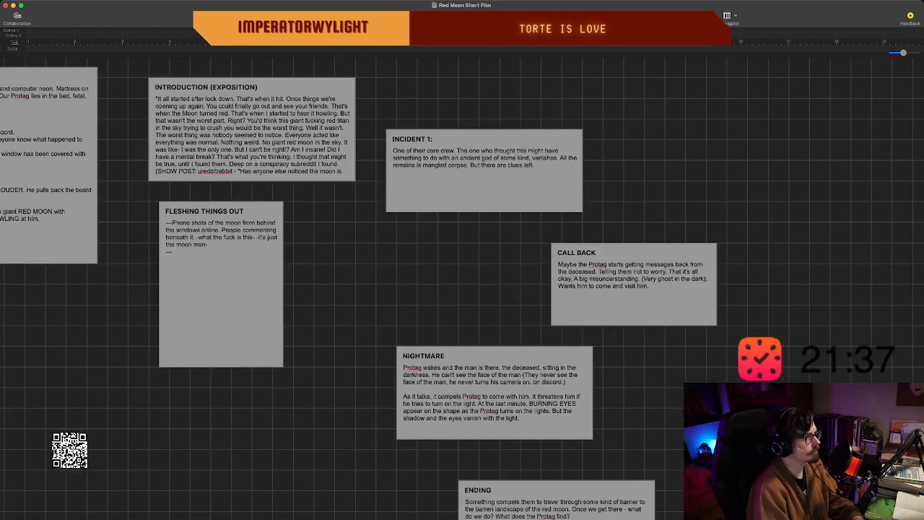
{"action": "double_click", "coordinate": [727, 165]}
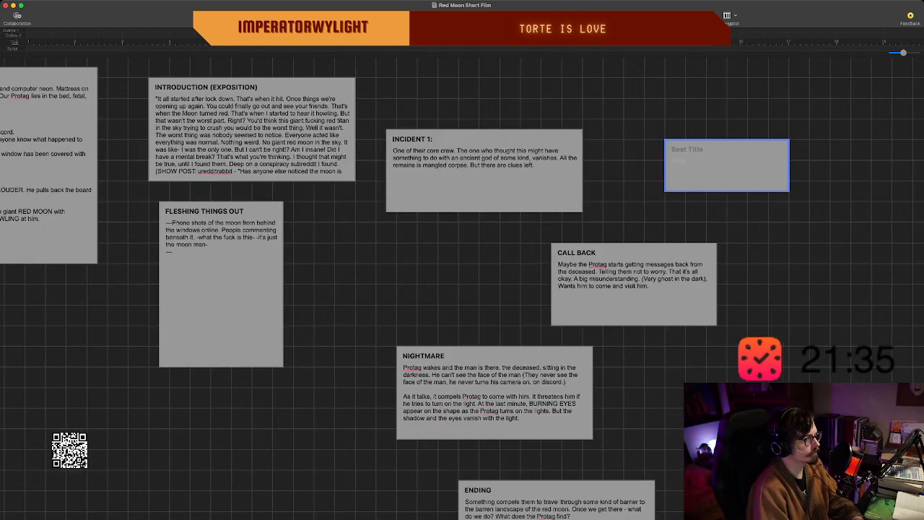
{"action": "type", "text": "INDI"}
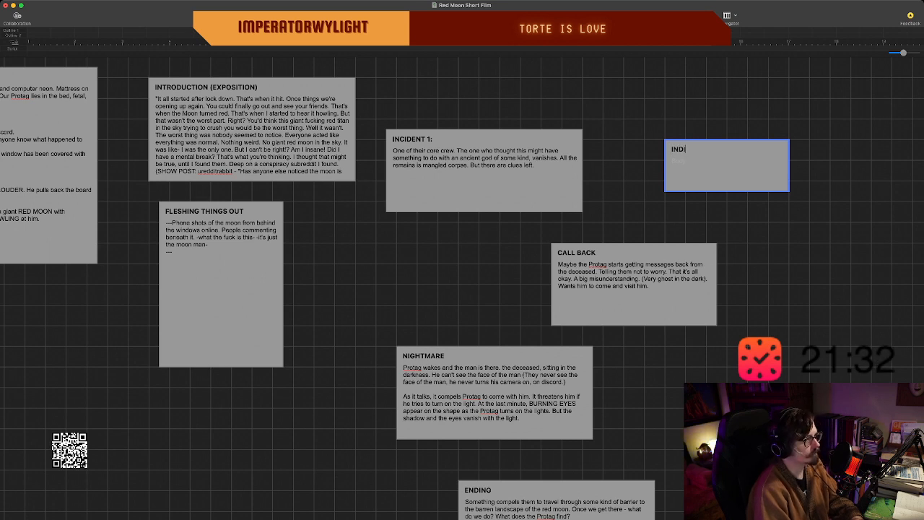
{"action": "key", "text": "BackSpace"}
{"action": "type", "text": "CIDENT"}
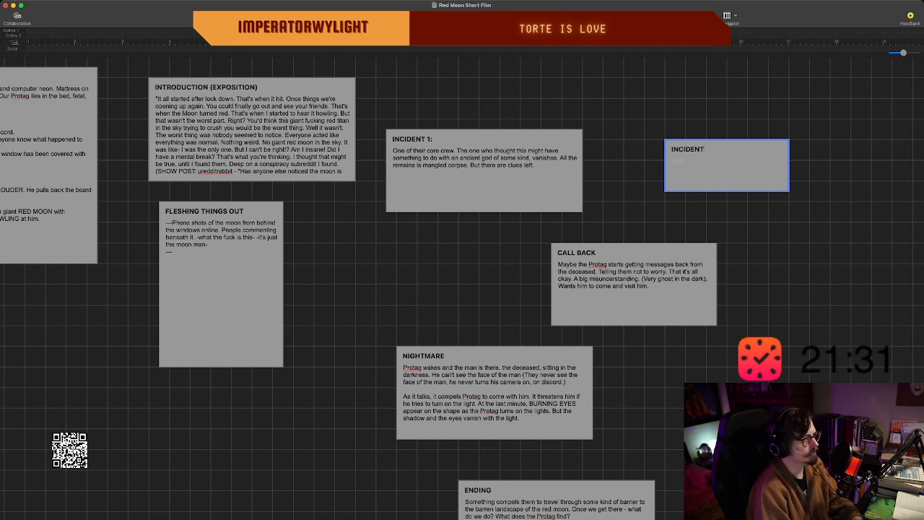
{"action": "key", "text": "BackSpace"}
{"action": "key", "text": "BackSpace"}
{"action": "key", "text": "BackSpace"}
{"action": "key", "text": "BackSpace"}
{"action": "key", "text": "BackSpace"}
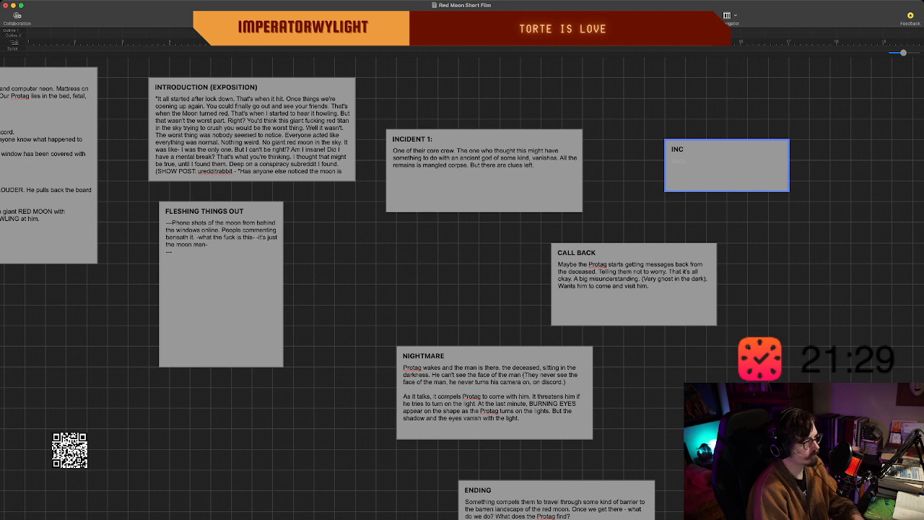
{"action": "type", "text": "IDENT"}
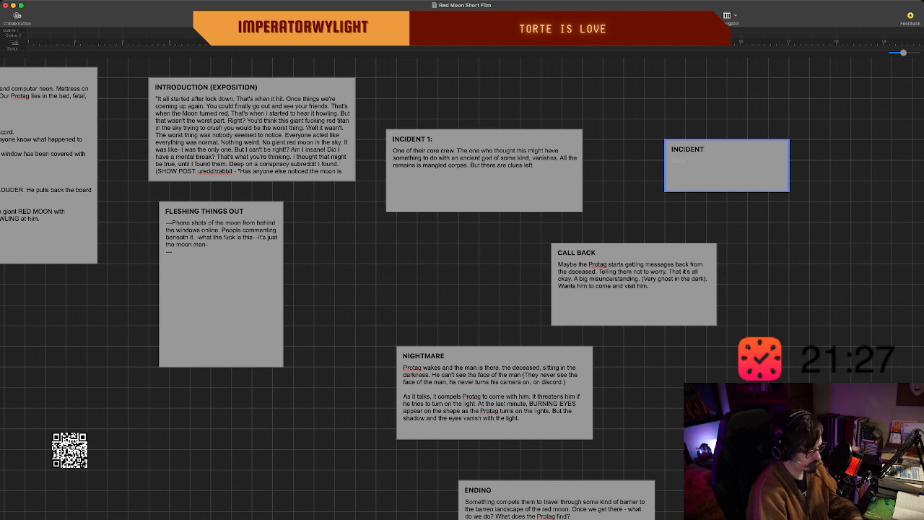
{"action": "type", "text": " 2: "}
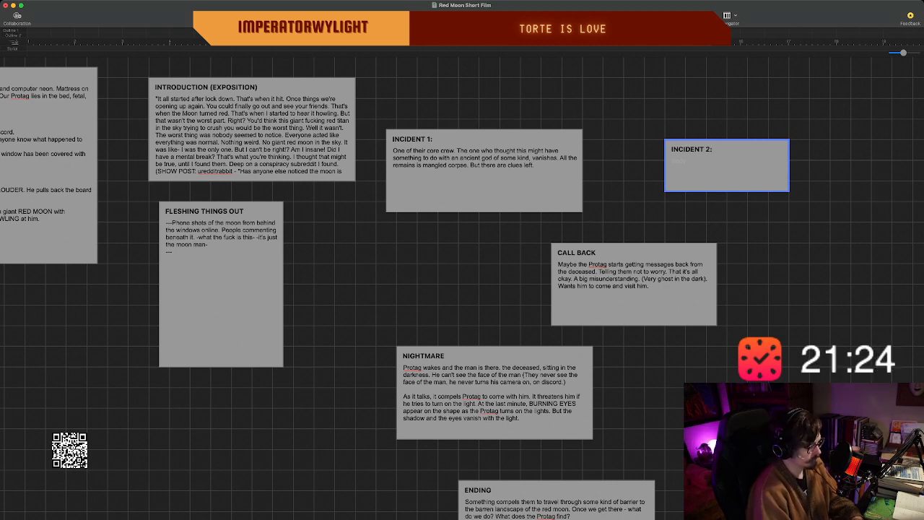
{"action": "type", "text": "Do we h"}
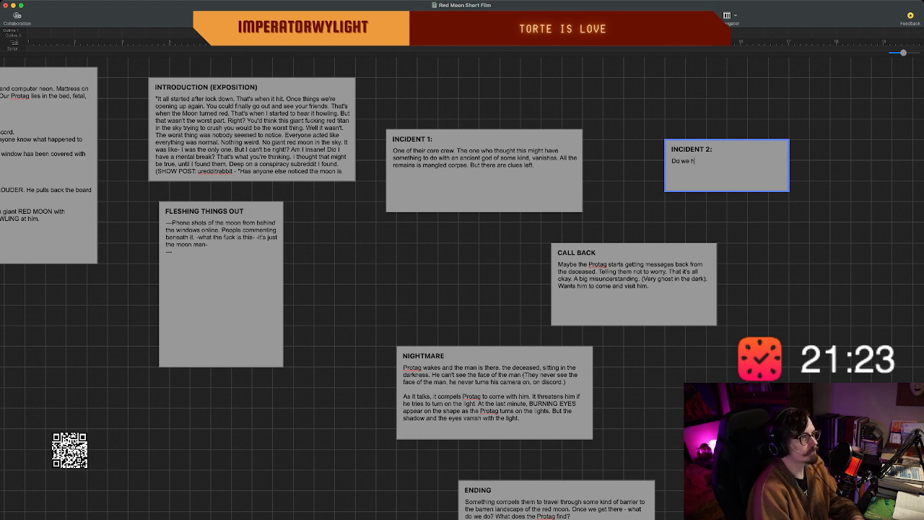
{"action": "type", "text": "ave more of the small"}
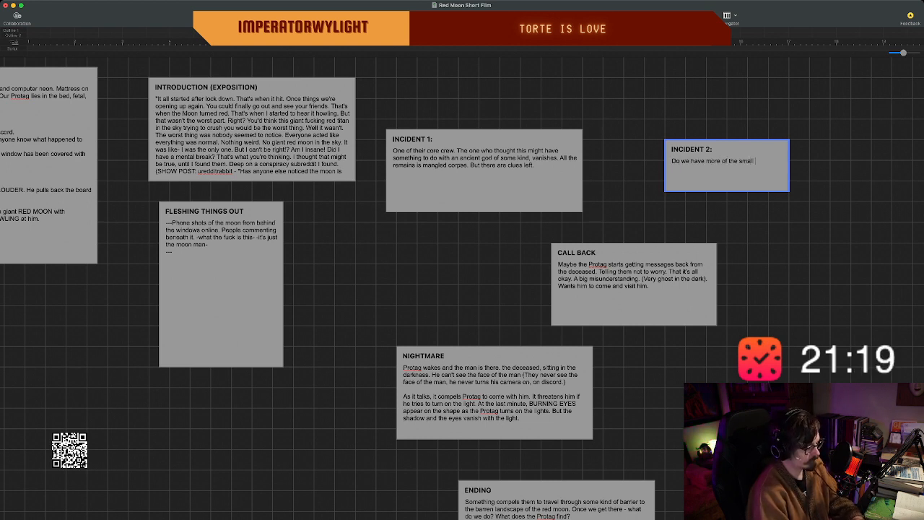
{"action": "type", "text": " cir"}
{"action": "key", "text": "BackSpace"}
{"action": "key", "text": "BackSpace"}
{"action": "key", "text": "BackSpace"}
{"action": "key", "text": "BackSpace"}
{"action": "key", "text": "BackSpace"}
{"action": "key", "text": "BackSpace"}
{"action": "key", "text": "BackSpace"}
{"action": "key", "text": "BackSpace"}
{"action": "key", "text": "BackSpace"}
{"action": "key", "text": "BackSpace"}
{"action": "key", "text": "BackSpace"}
{"action": "key", "text": "BackSpace"}
{"action": "key", "text": "BackSpace"}
{"action": "key", "text": "BackSpace"}
{"action": "key", "text": "BackSpace"}
{"action": "key", "text": "BackSpace"}
{"action": "key", "text": "BackSpace"}
{"action": "key", "text": "BackSpace"}
{"action": "key", "text": "BackSpace"}
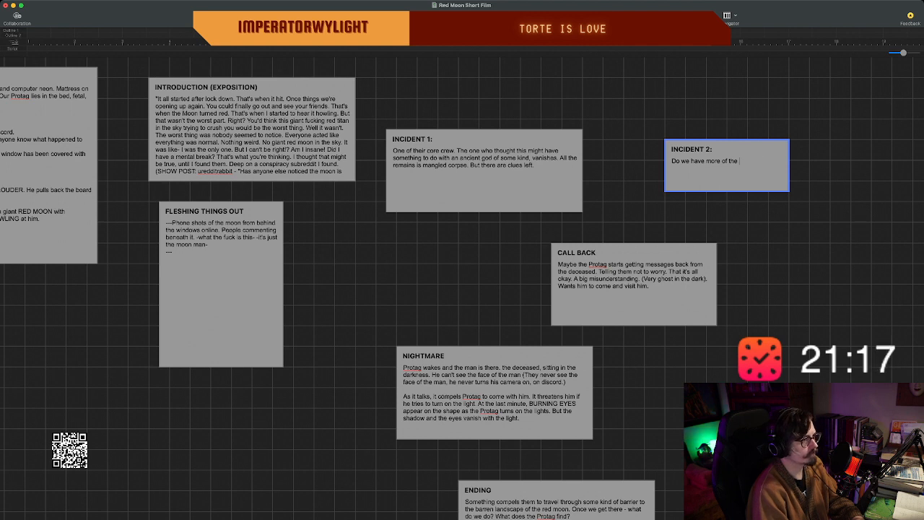
{"action": "key", "text": "BackSpace"}
{"action": "key", "text": "BackSpace"}
{"action": "key", "text": "BackSpace"}
{"action": "key", "text": "BackSpace"}
{"action": "key", "text": "BackSpace"}
{"action": "key", "text": "BackSpace"}
{"action": "key", "text": "BackSpace"}
{"action": "key", "text": "BackSpace"}
{"action": "key", "text": "BackSpace"}
{"action": "key", "text": "BackSpace"}
{"action": "key", "text": "BackSpace"}
{"action": "key", "text": "BackSpace"}
{"action": "key", "text": "BackSpace"}
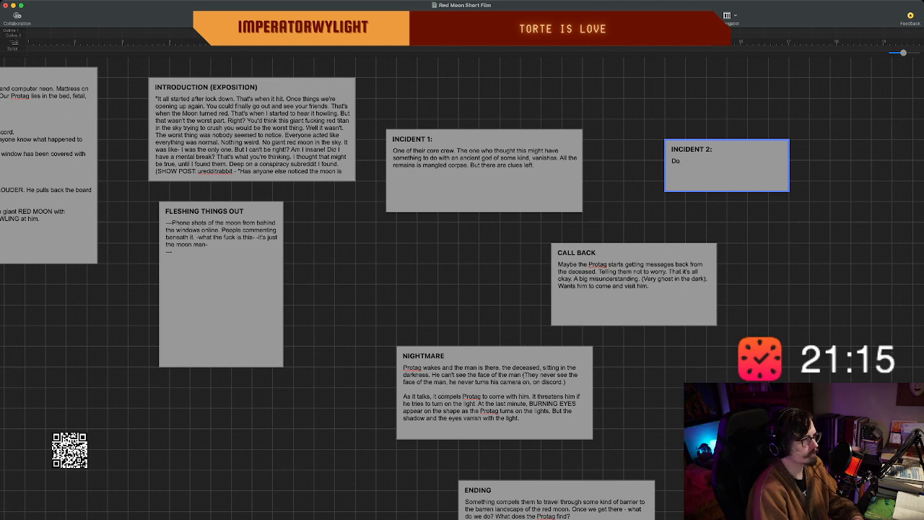
Write "More of the small circle begins to dissapear." as the first sentence of the "INCIDENT 2:" beat.
{"action": "type", "text": "More of the smal"}
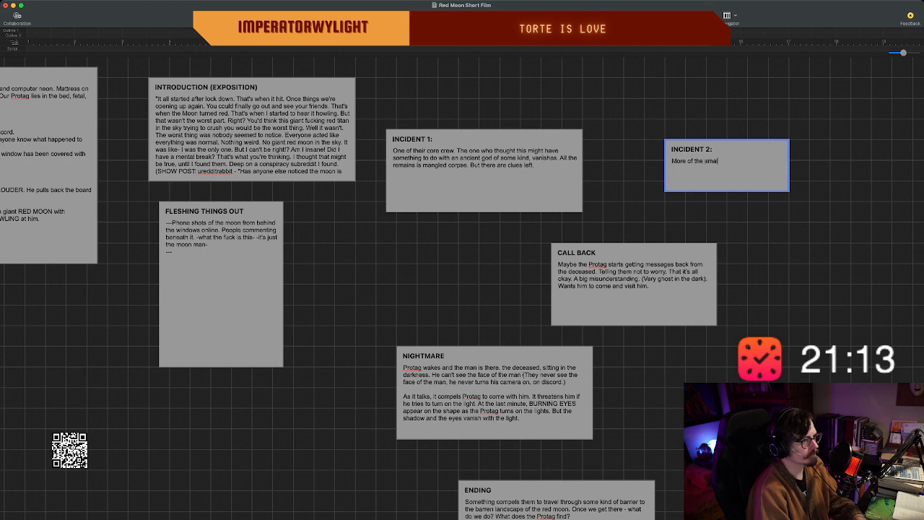
{"action": "type", "text": "l circle "}
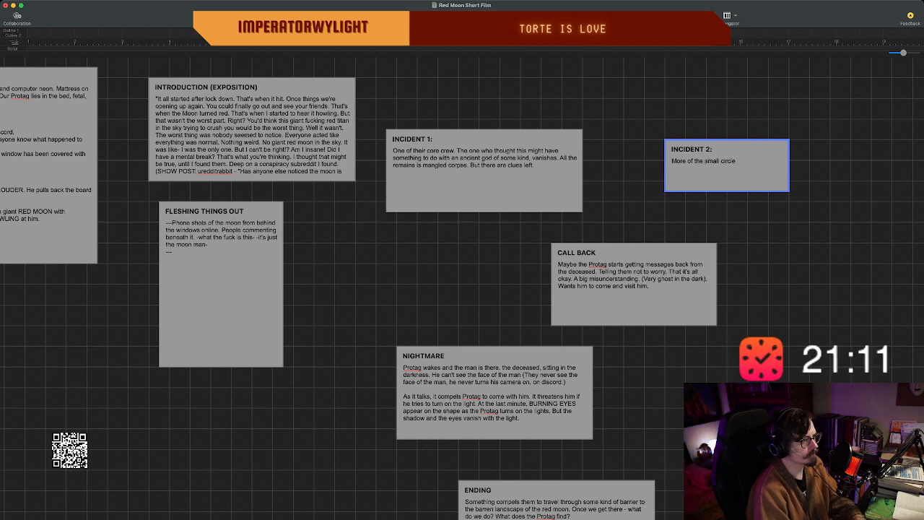
{"action": "type", "text": "begins to di"}
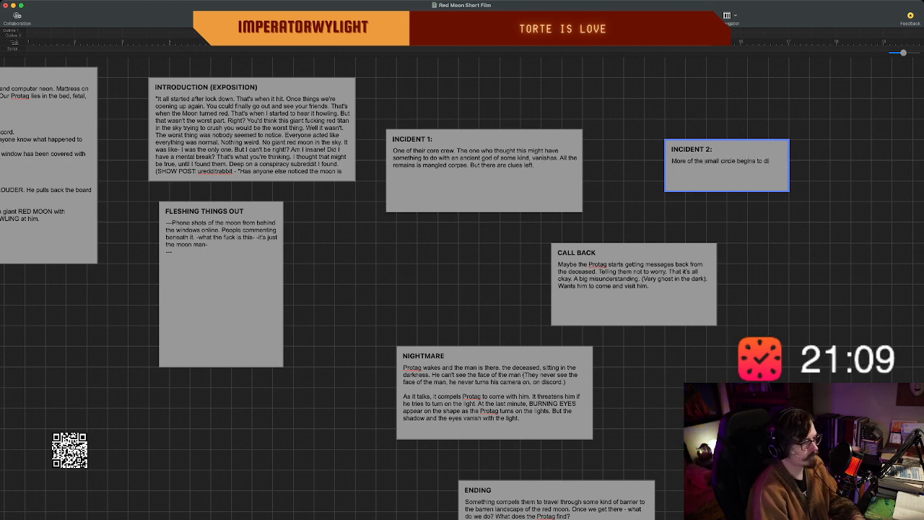
{"action": "type", "text": "ssapear. P"}
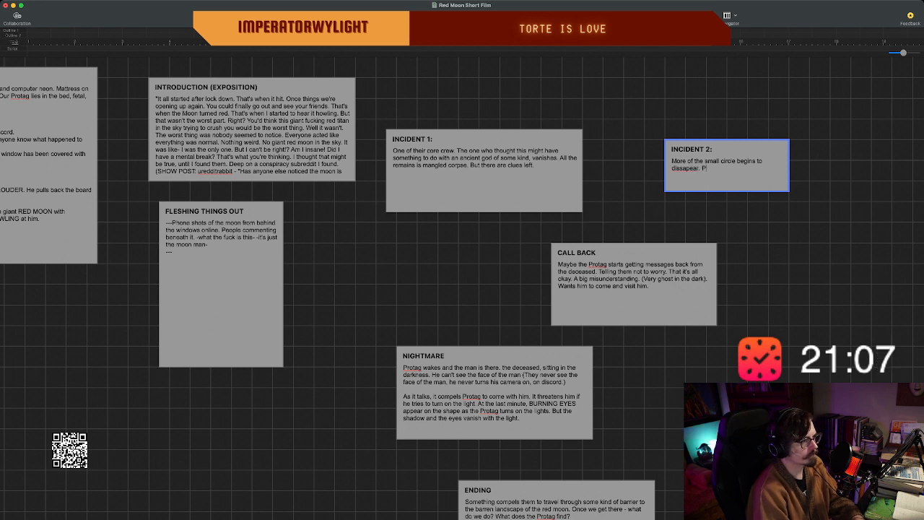
{"action": "type", "text": "rotag and"}
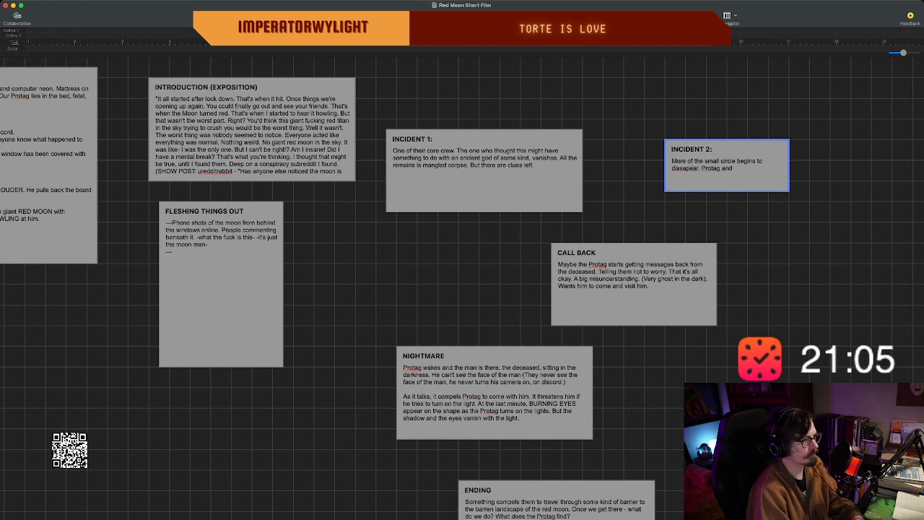
{"action": "type", "text": " one other"}
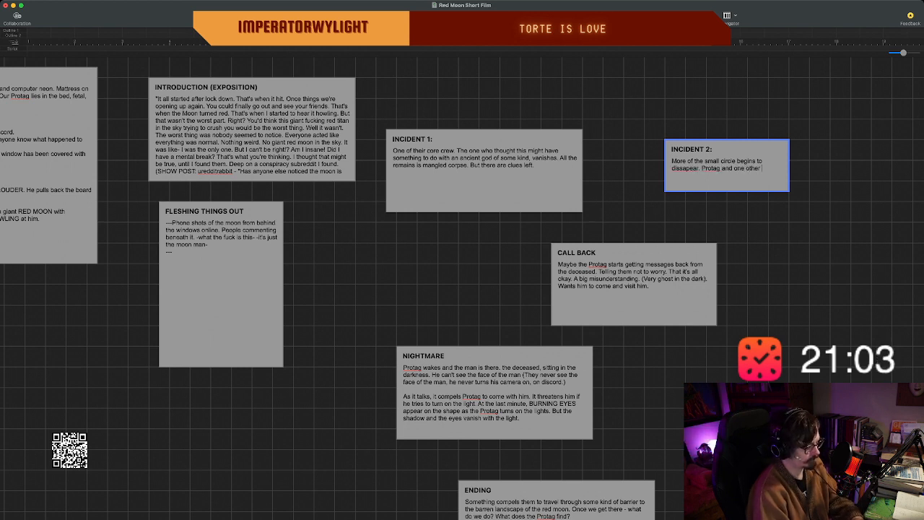
{"action": "type", "text": " become the t"}
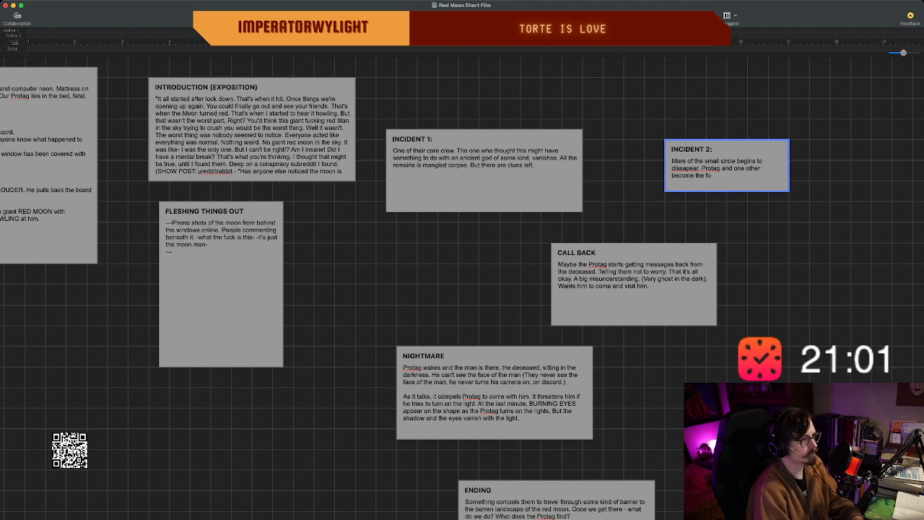
Continue the "INCIDENT 2:" text with "Protag and one other become the FOCUS as we", putting FOCUS in capitals.
{"action": "key", "text": "BackSpace"}
{"action": "key", "text": "BackSpace"}
{"action": "type", "text": "FOCUS"}
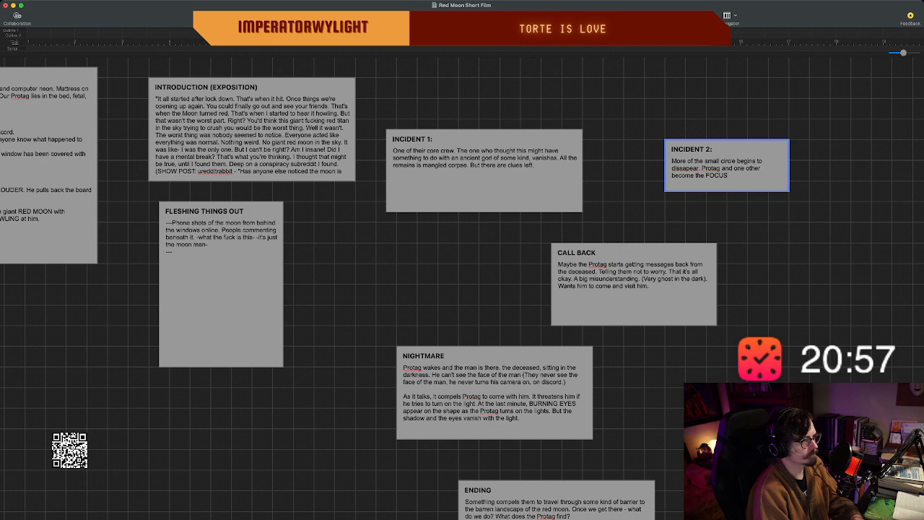
{"action": "type", "text": " as we"}
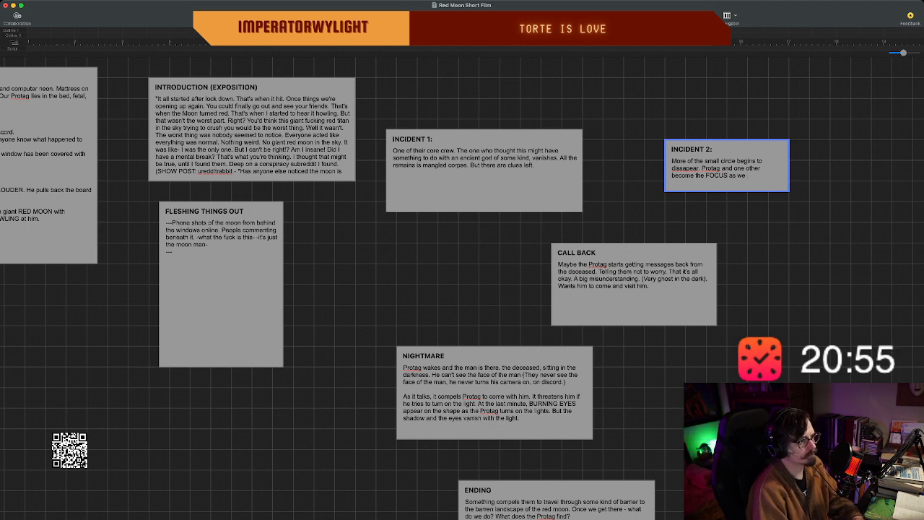
Correct the misspelled word in the "INCIDENT 2:" beat to "disappear" and make the beat wider and taller.
{"action": "double_click", "coordinate": [685, 168]}
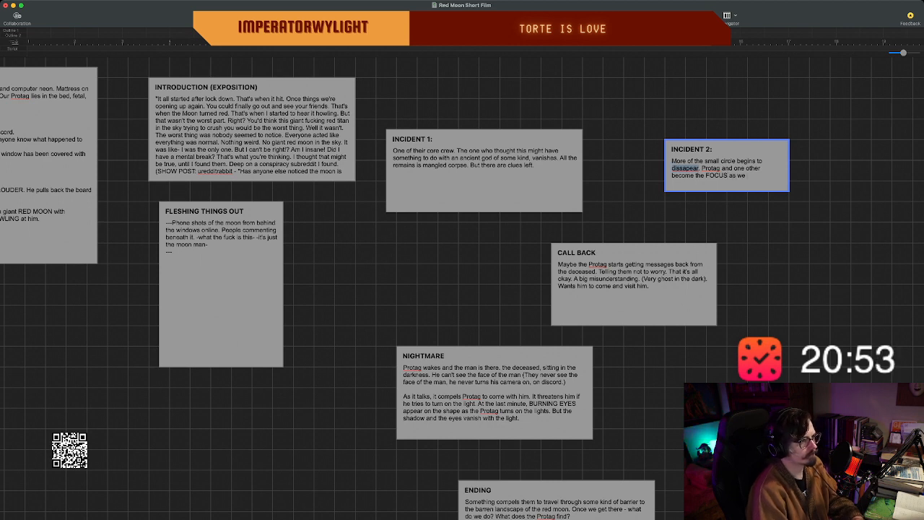
{"action": "type", "text": "disappear"}
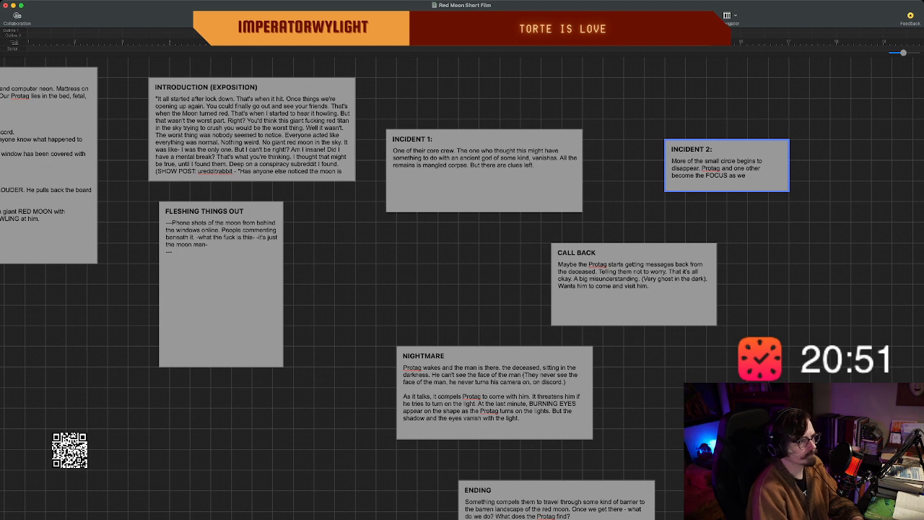
{"action": "left_click_drag", "start_coordinate": [789, 191], "coordinate": [800, 192]}
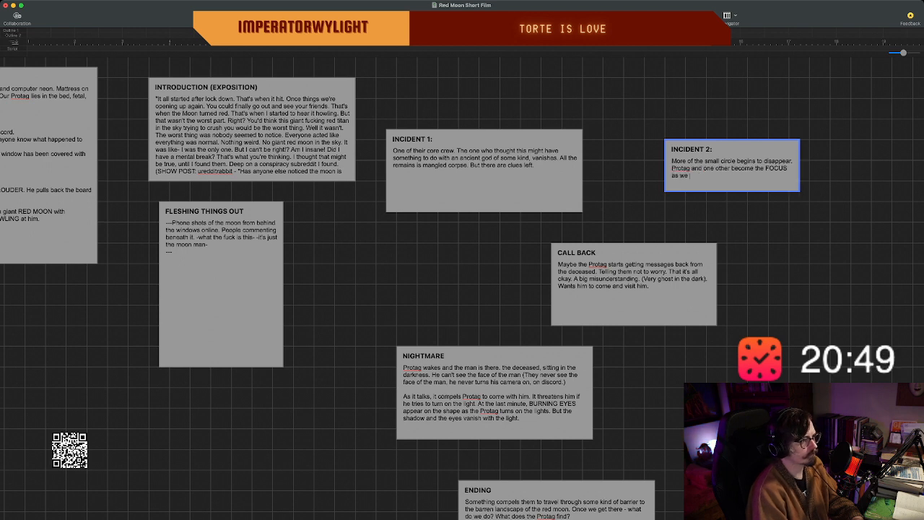
{"action": "key", "text": "Return"}
{"action": "key", "text": "Return"}
{"action": "key", "text": "Return"}
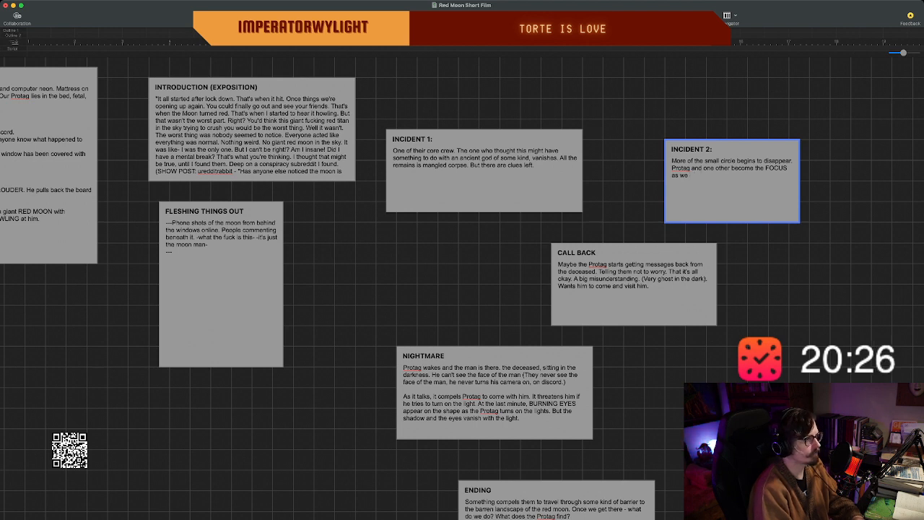
End the "INCIDENT 2:" sentence with "move on.", add "(If this isn't too many steps.)" and finish editing the beat.
{"action": "type", "text": "move on."}
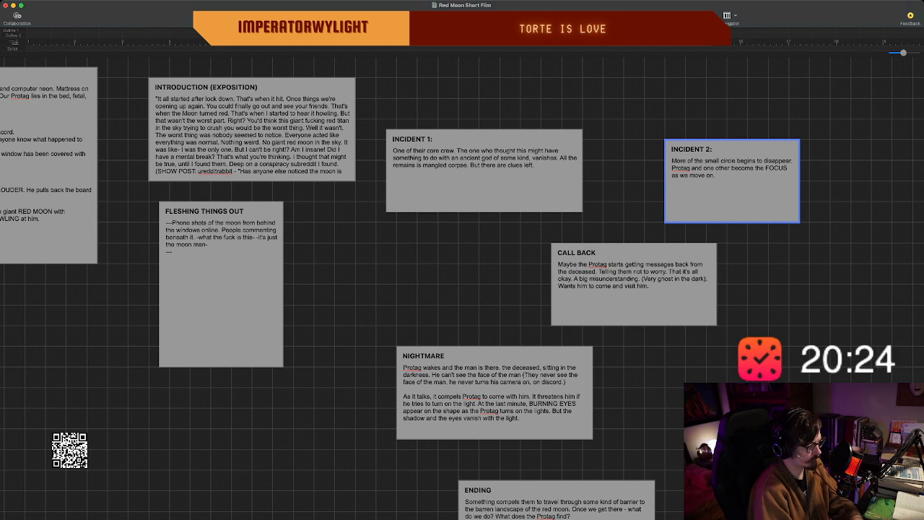
{"action": "type", "text": " (If this isn"}
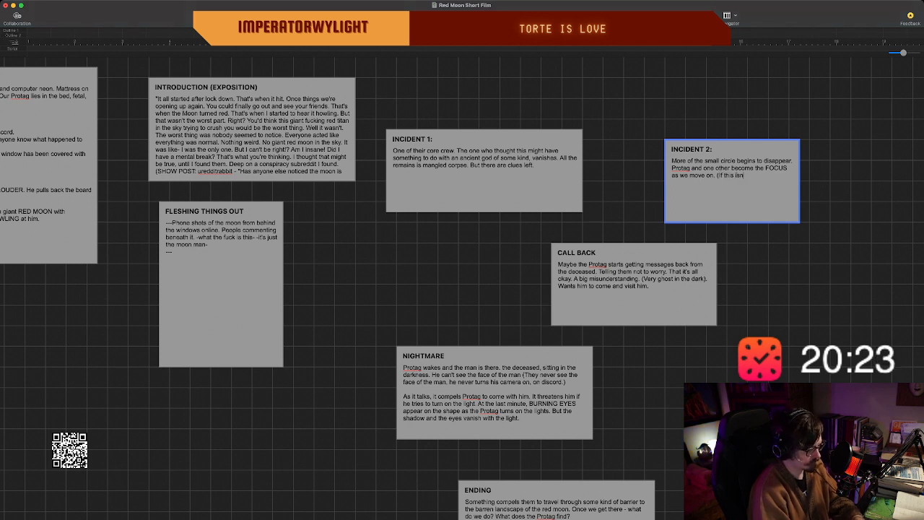
{"action": "type", "text": "'t topo"}
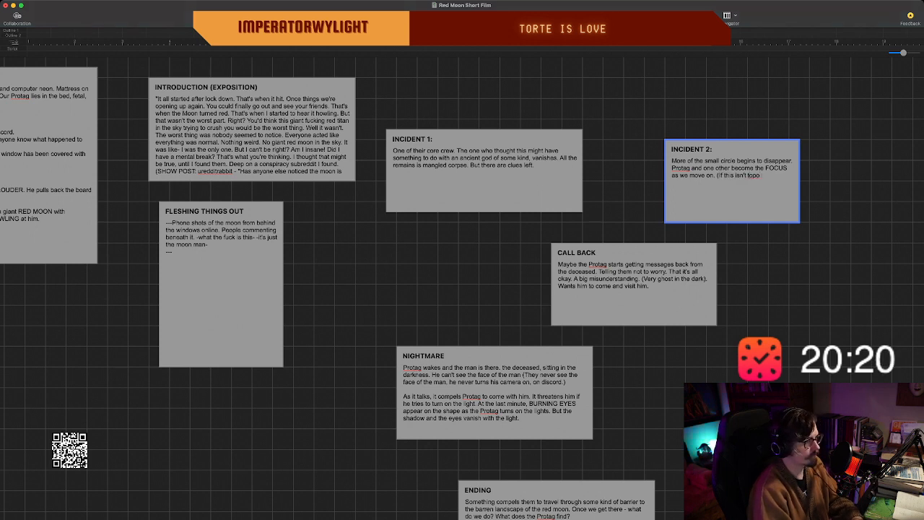
{"action": "key", "text": "BackSpace"}
{"action": "key", "text": "BackSpace"}
{"action": "type", "text": "o many ste"}
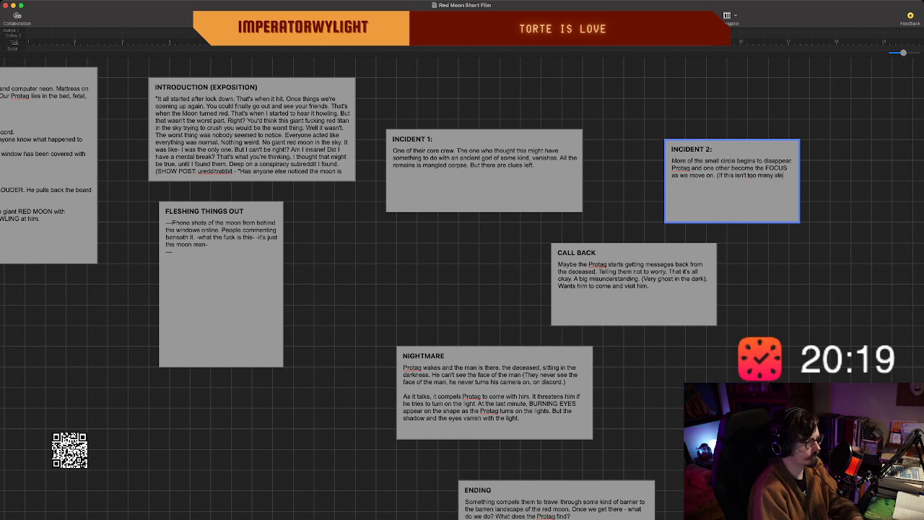
{"action": "type", "text": "ps."}
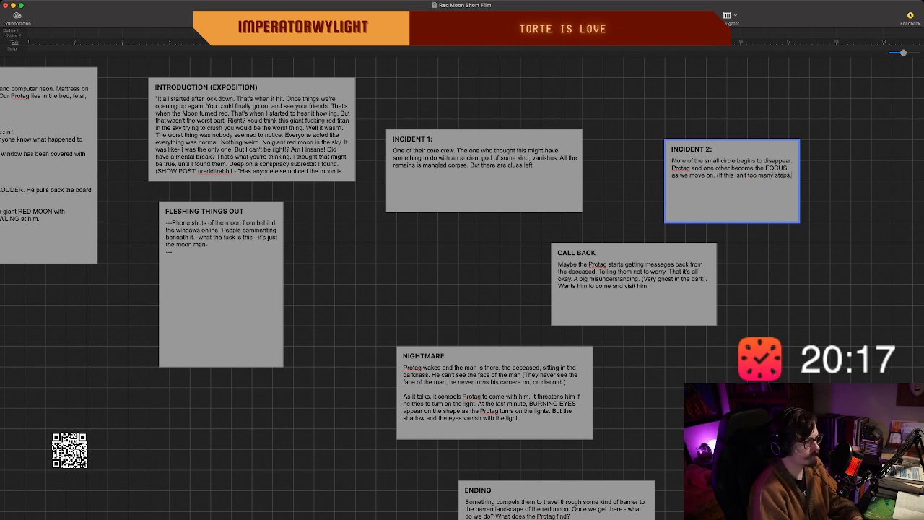
{"action": "type", "text": ")"}
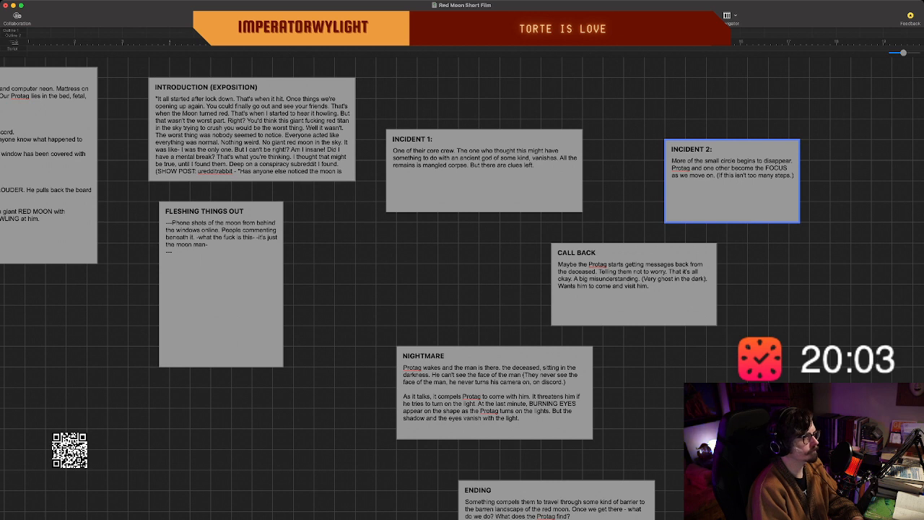
{"action": "left_click", "coordinate": [511, 216]}
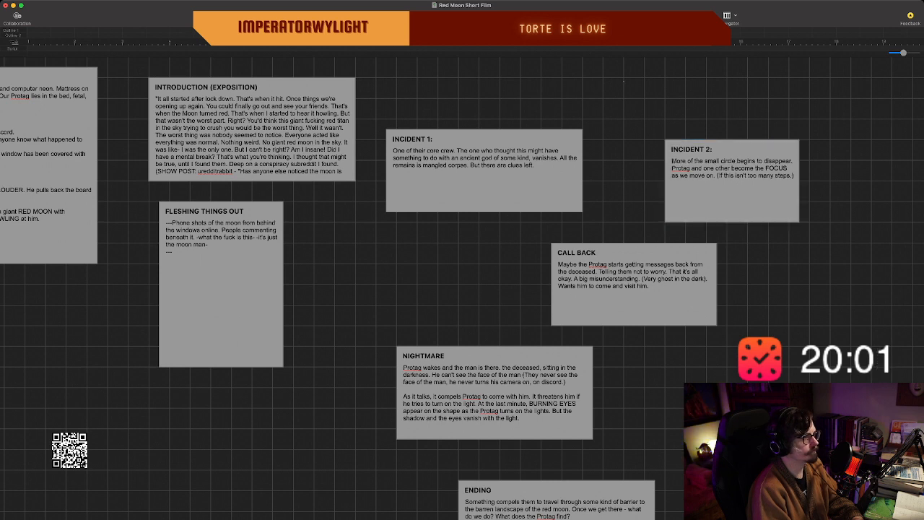
Create a beat titled "MORE VOICES" above the "INCIDENT 2:" beat and begin its text with "A family member".
{"action": "double_click", "coordinate": [624, 81]}
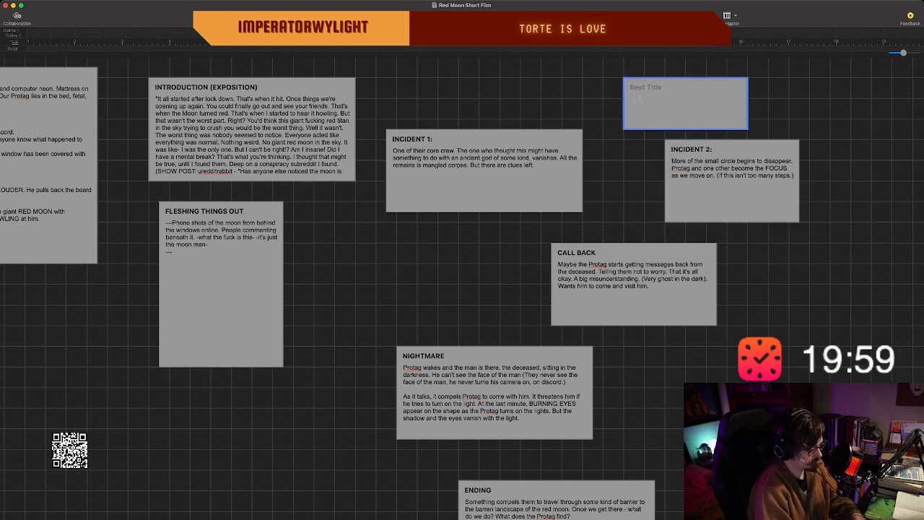
{"action": "type", "text": "MORE VOICES "}
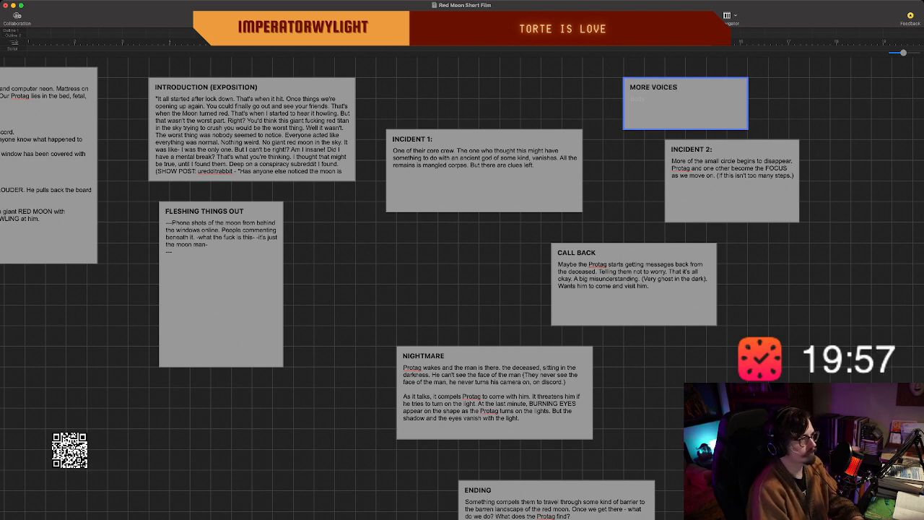
{"action": "type", "text": "A"}
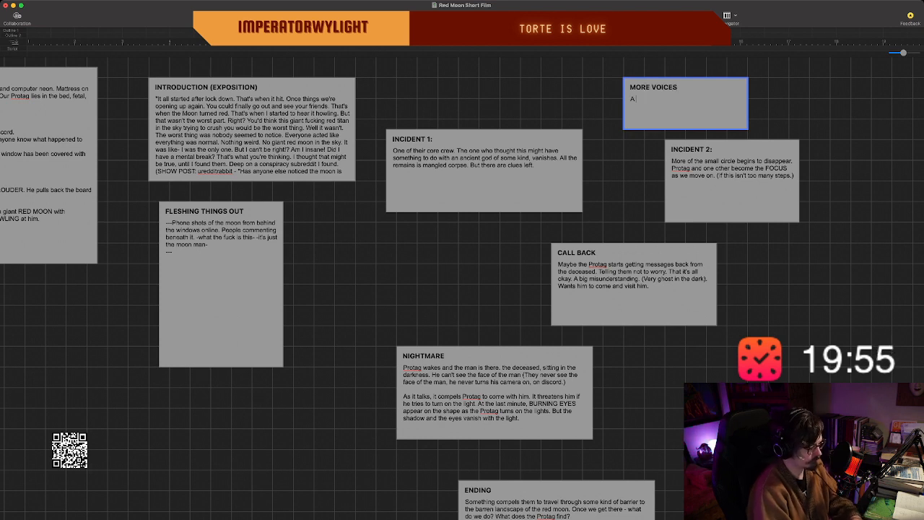
{"action": "type", "text": " family"}
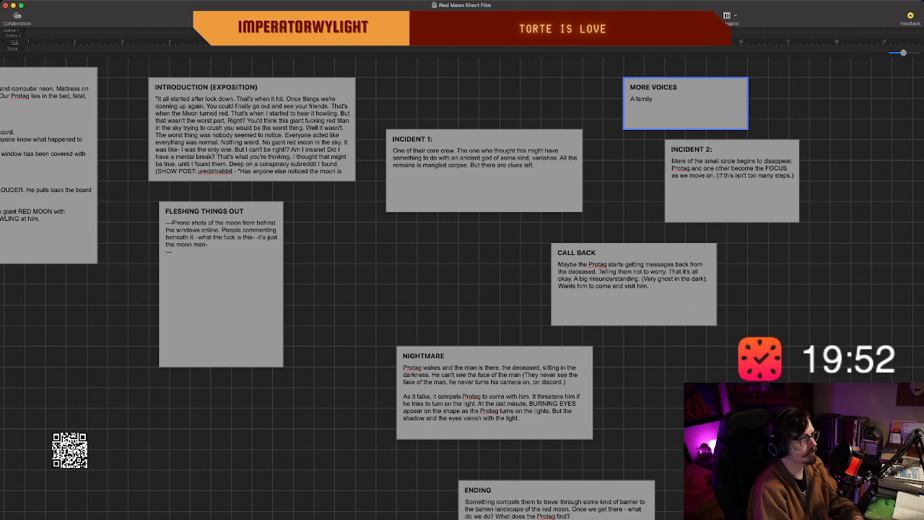
{"action": "type", "text": " memember"}
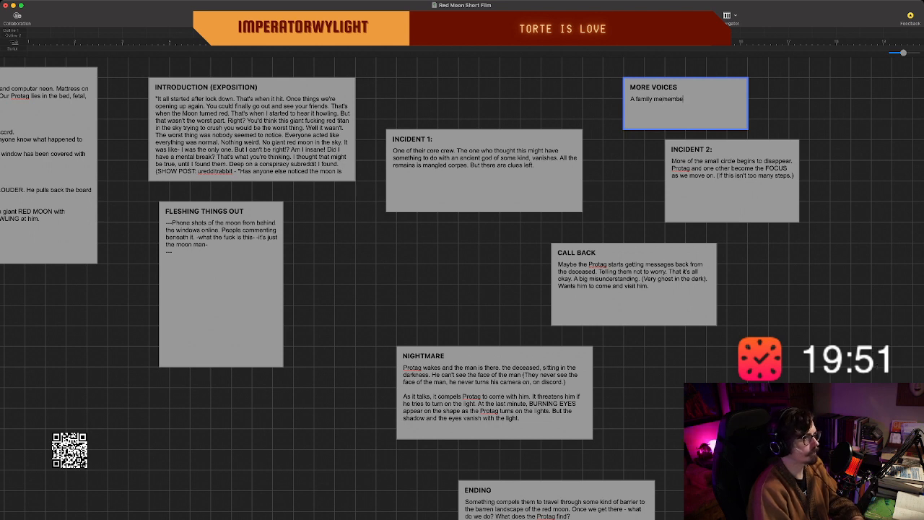
{"action": "key", "text": "BackSpace"}
{"action": "key", "text": "BackSpace"}
{"action": "key", "text": "BackSpace"}
{"action": "key", "text": "BackSpace"}
{"action": "key", "text": "BackSpace"}
{"action": "type", "text": "ber"}
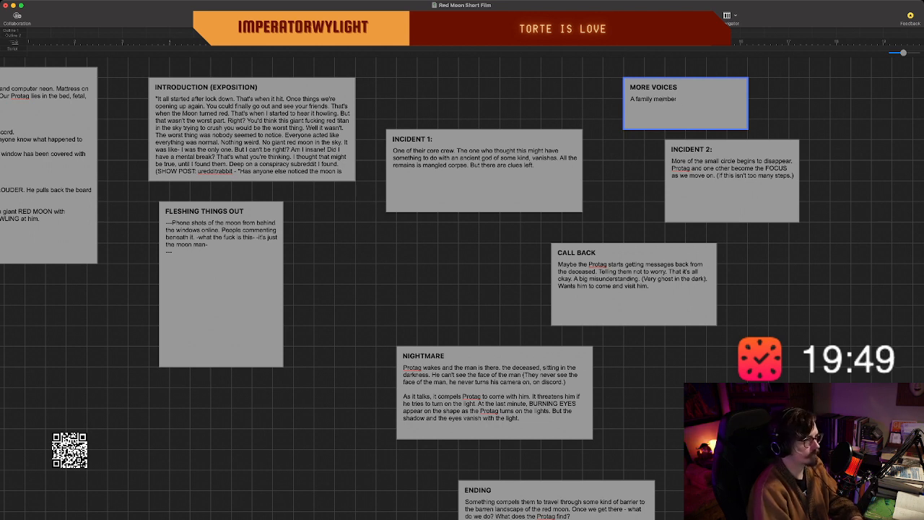
{"action": "type", "text": "? Sister"}
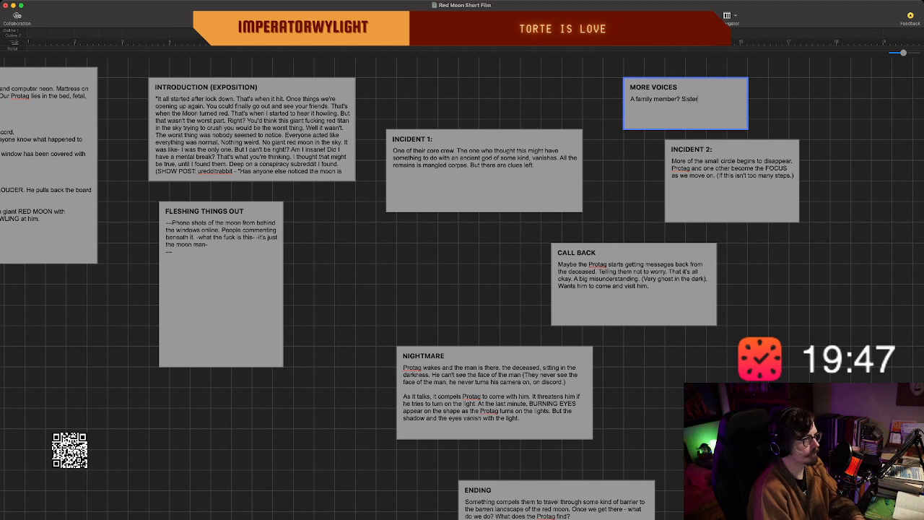
{"action": "type", "text": ", brother,"}
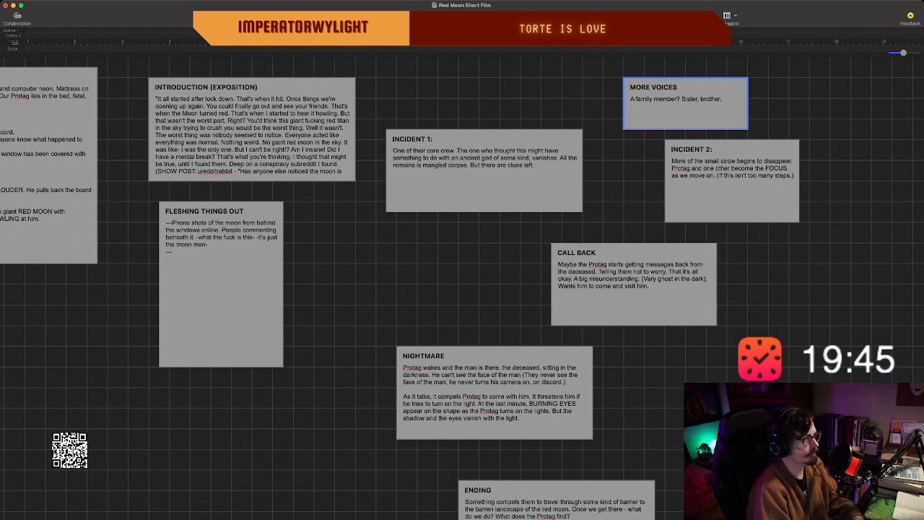
Continue the "MORE VOICES" text with "? Sister, brother (not a parent) is concerned.".
{"action": "key", "text": "BackSpace"}
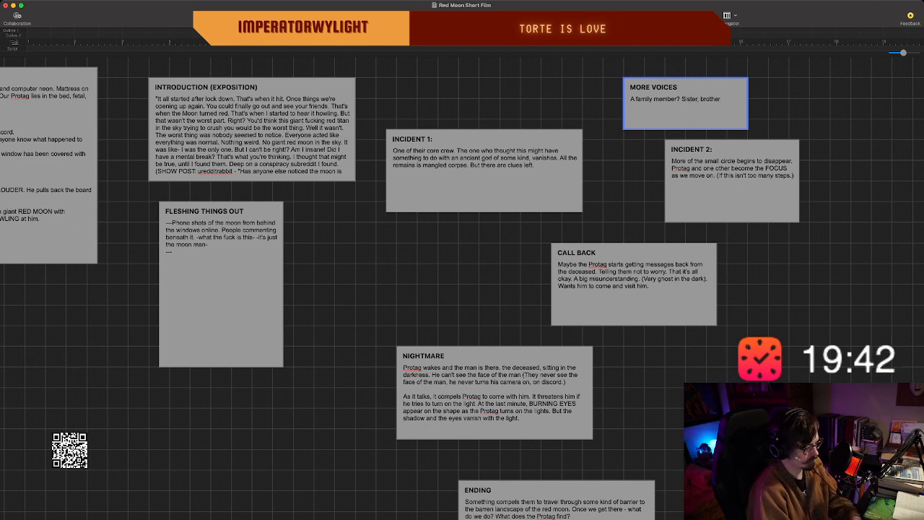
{"action": "type", "text": "(not a par"}
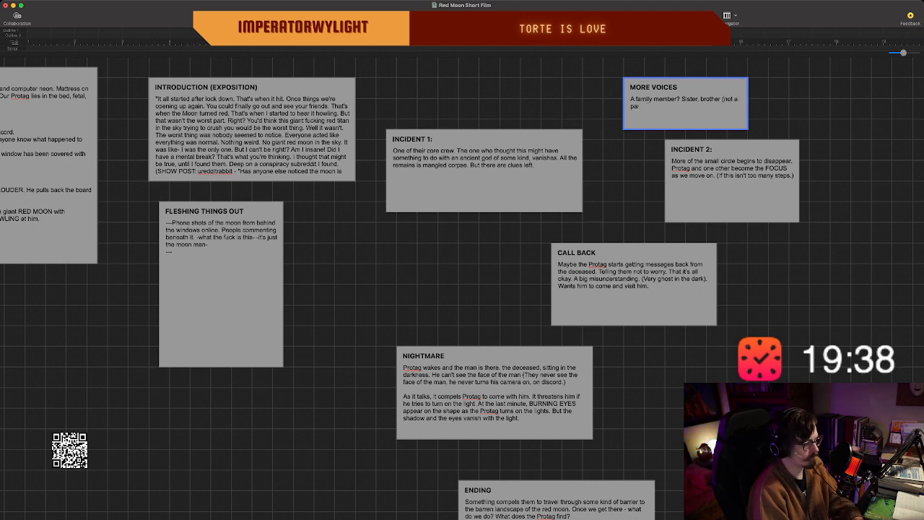
{"action": "type", "text": "ent"}
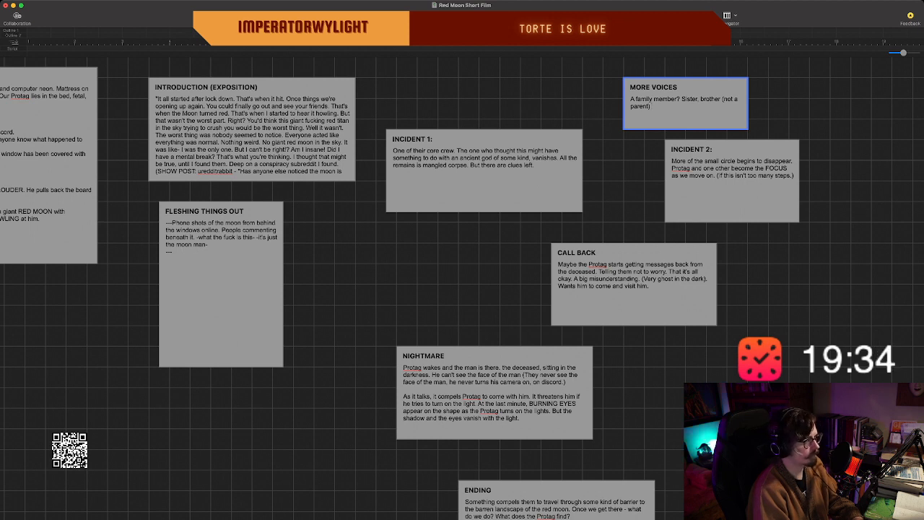
{"action": "type", "text": " is con"}
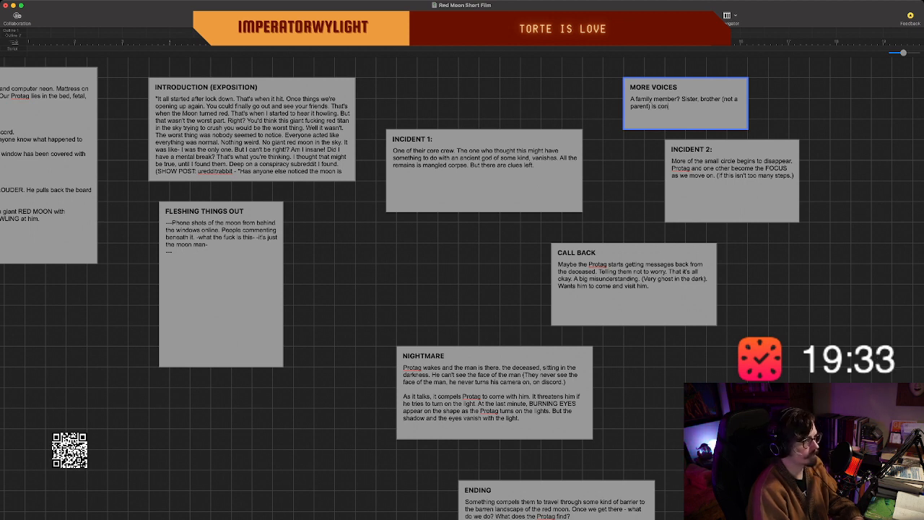
{"action": "type", "text": "cerned. "}
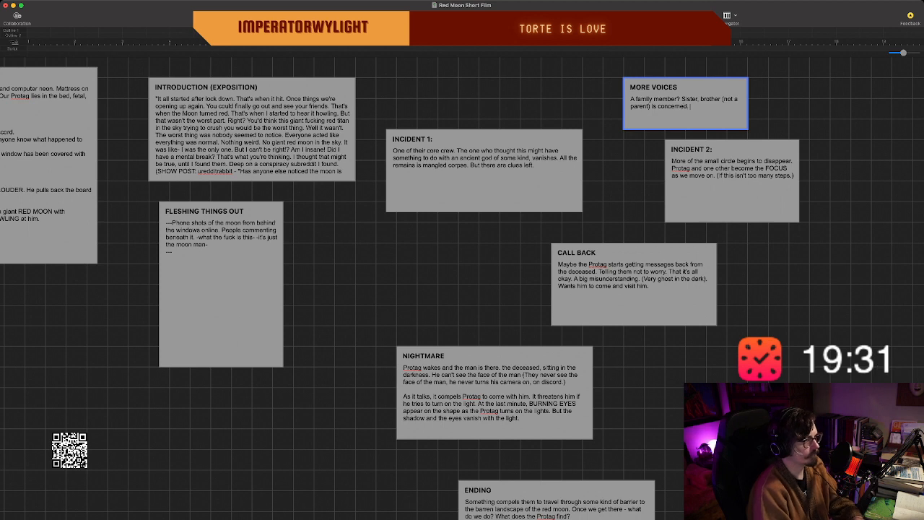
{"action": "type", "text": "Tries to"}
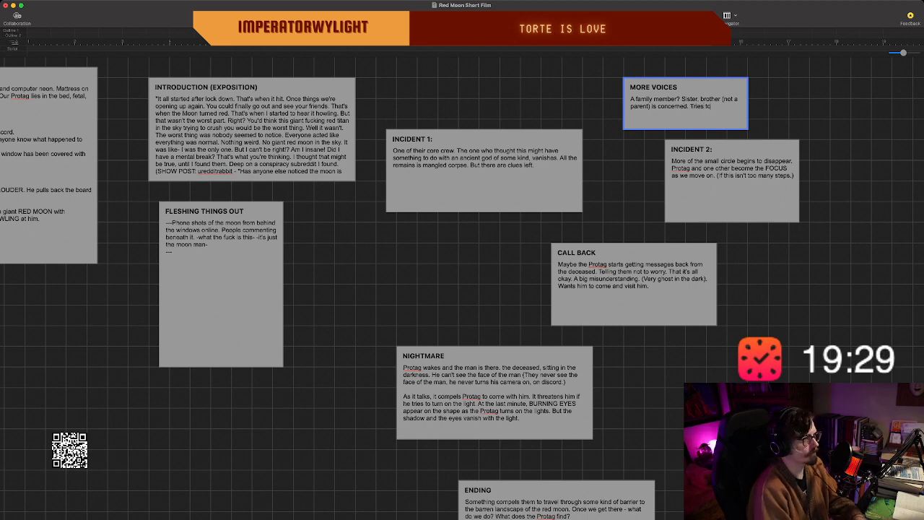
{"action": "type", "text": " get t"}
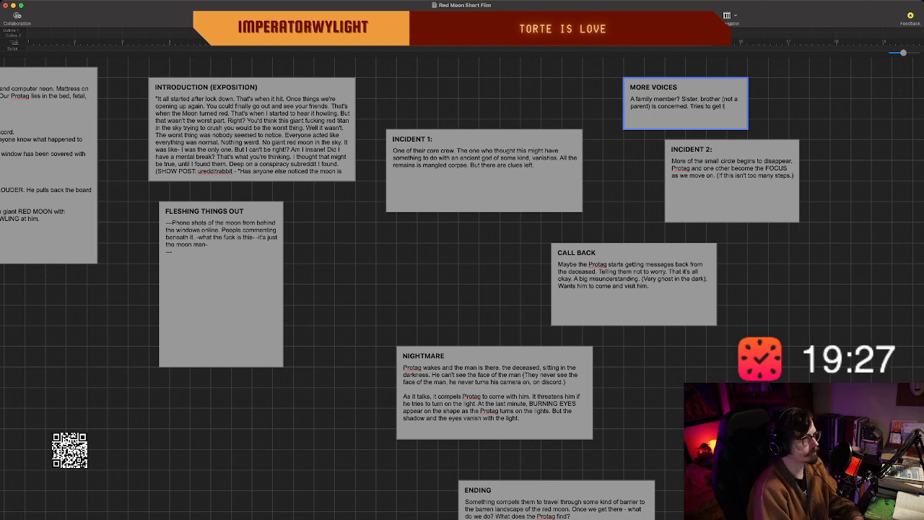
{"action": "type", "text": "hem to go outs"}
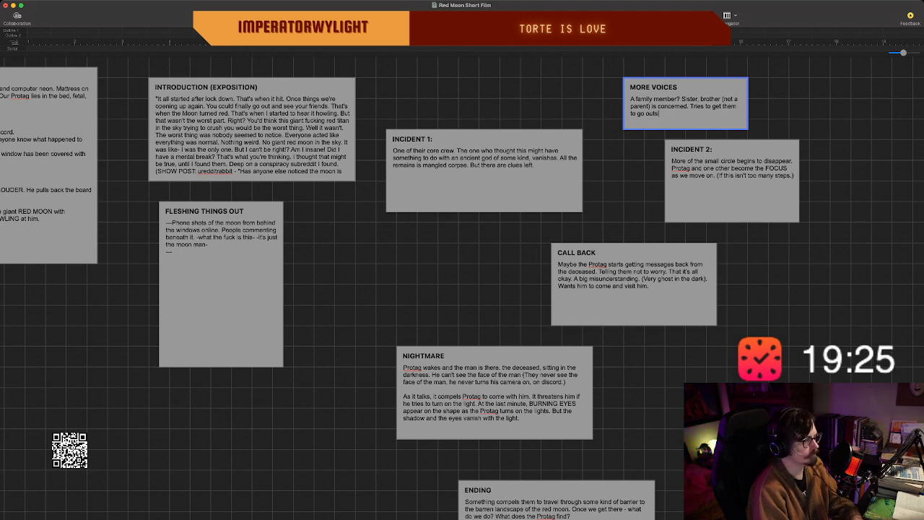
{"action": "type", "text": "ide. Think the"}
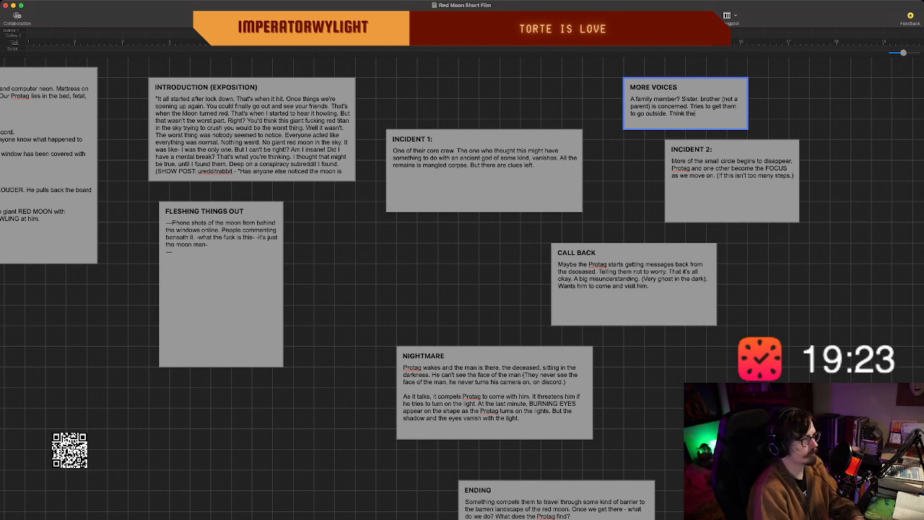
{"action": "type", "text": " red room is"}
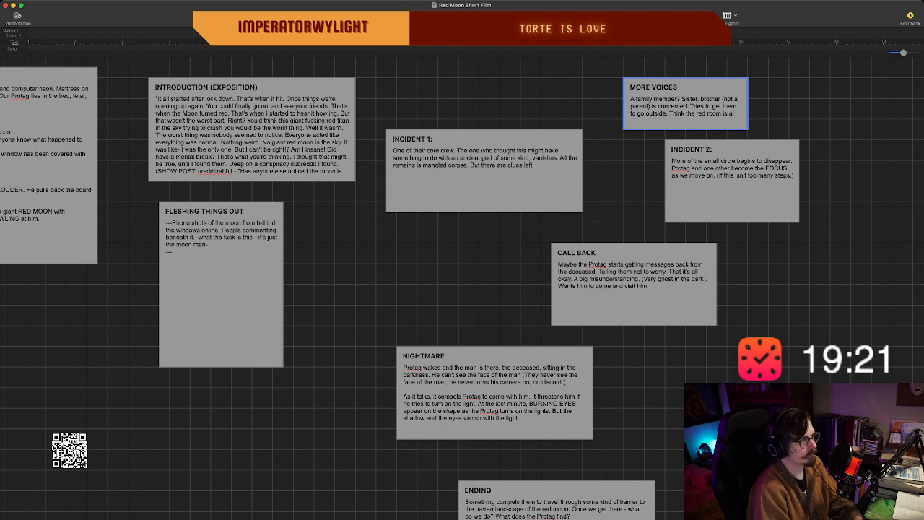
{"action": "type", "text": " a"}
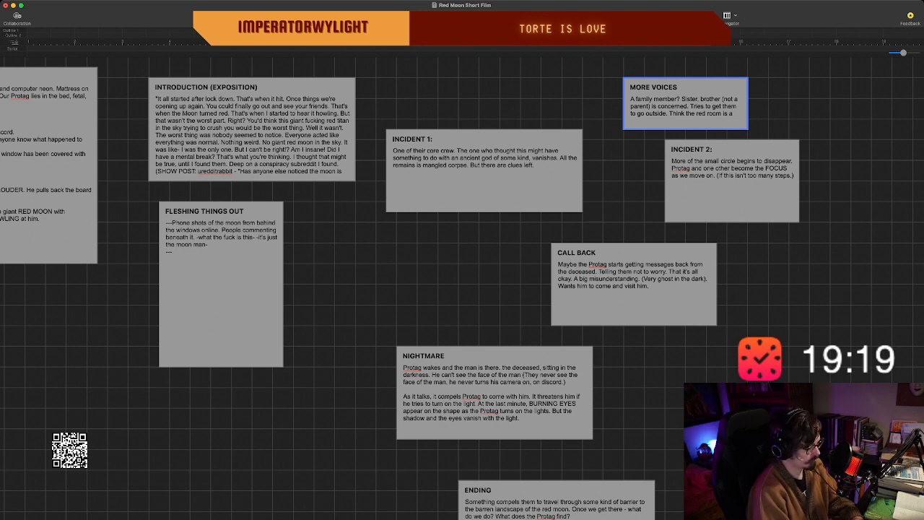
{"action": "type", "text": " mental"}
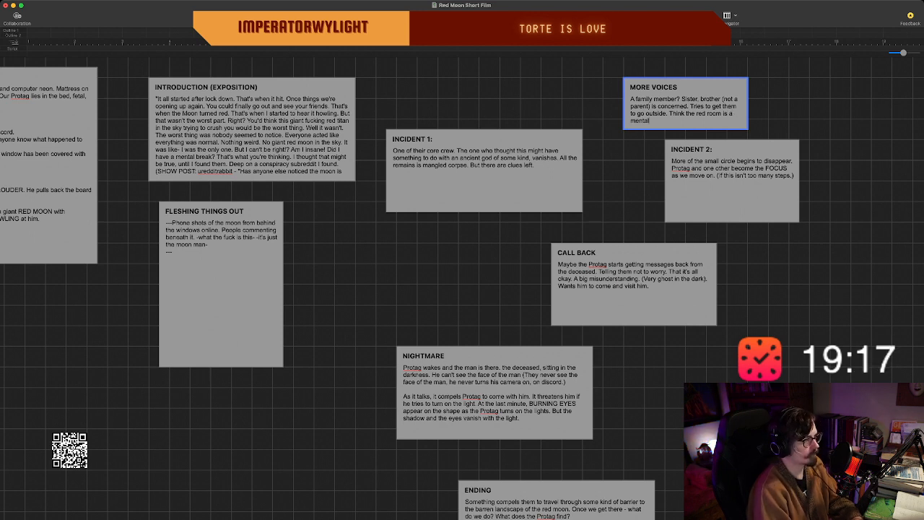
{"action": "type", "text": " illness,"}
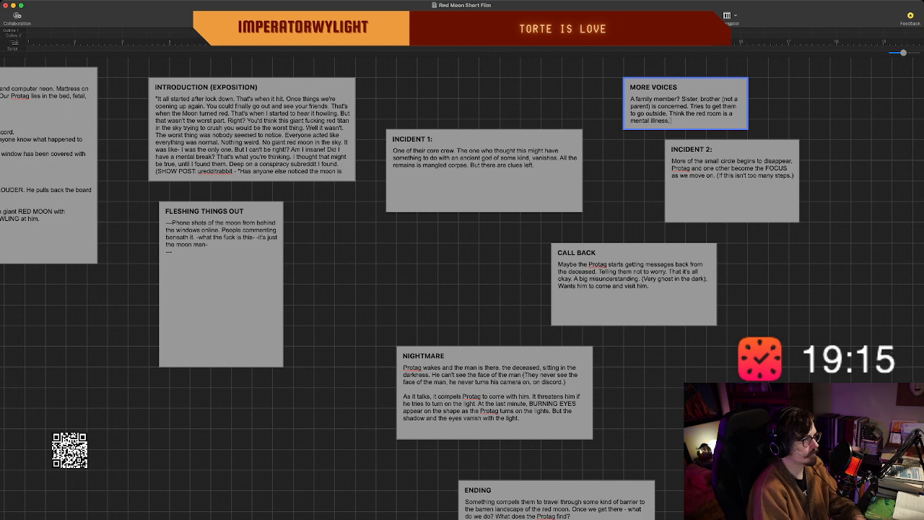
{"action": "type", "text": " a sty"}
End the "MORE VOICES" sentence with "a type of paranoia.", correcting the spelling of the last word.
{"action": "key", "text": "BackSpace"}
{"action": "key", "text": "BackSpace"}
{"action": "key", "text": "BackSpace"}
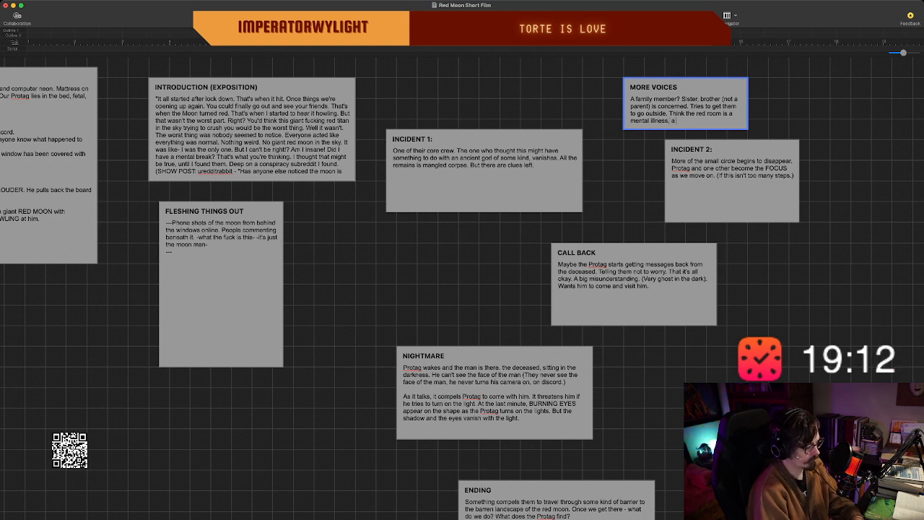
{"action": "type", "text": "type of paranoia."}
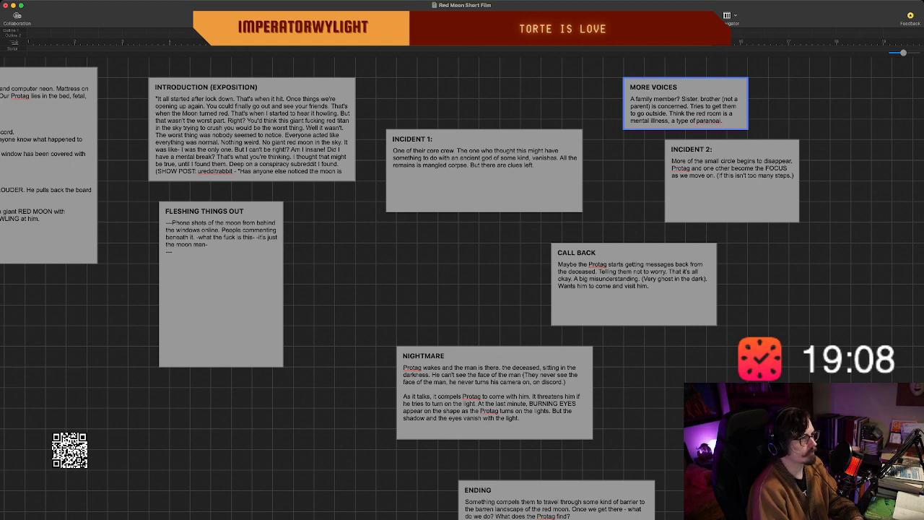
{"action": "key", "text": "BackSpace"}
{"action": "key", "text": "BackSpace"}
{"action": "key", "text": "BackSpace"}
{"action": "key", "text": "BackSpace"}
{"action": "key", "text": "BackSpace"}
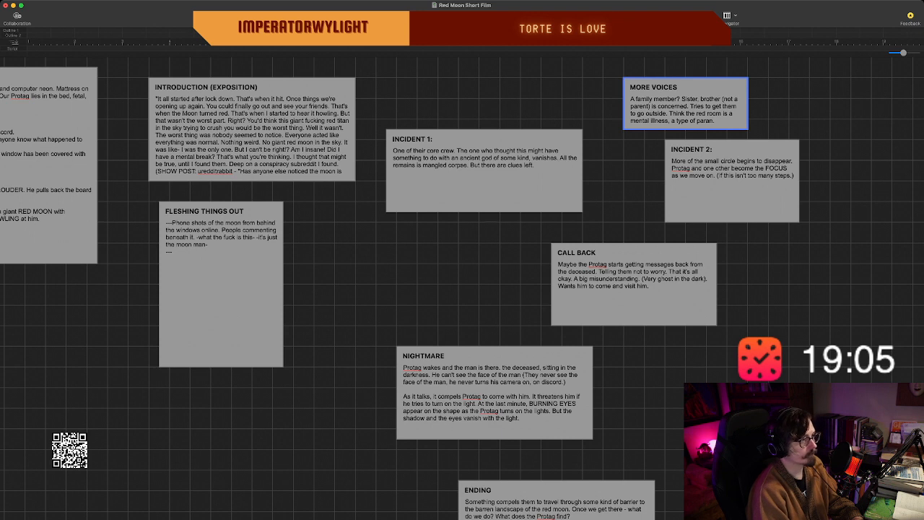
{"action": "type", "text": "oia."}
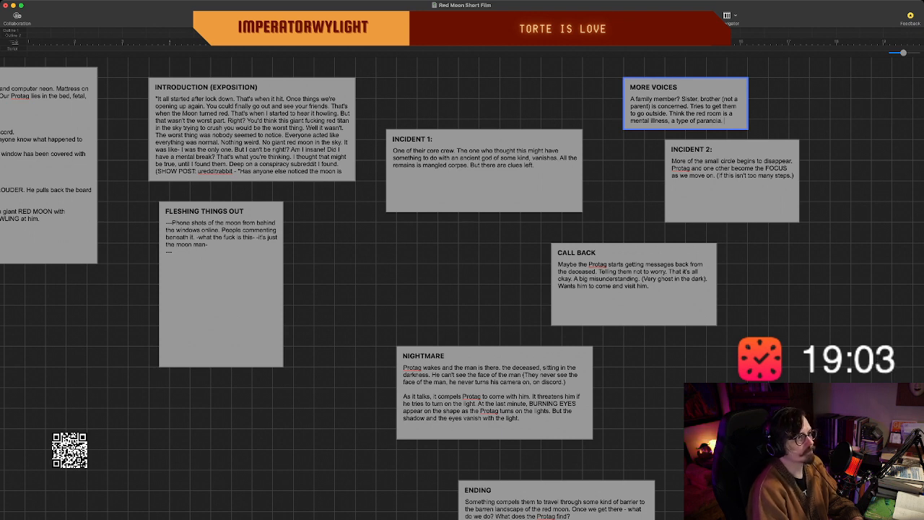
Make the "MORE VOICES" beat wider and taller and move it up and left, clear of the "INCIDENT 2:" beat.
{"action": "key", "text": "Escape"}
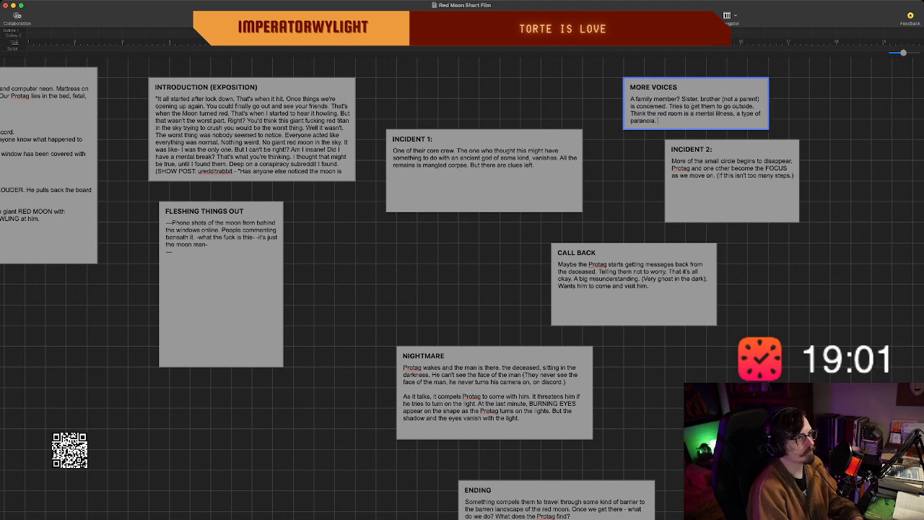
{"action": "left_click_drag", "start_coordinate": [768, 129], "coordinate": [768, 139]}
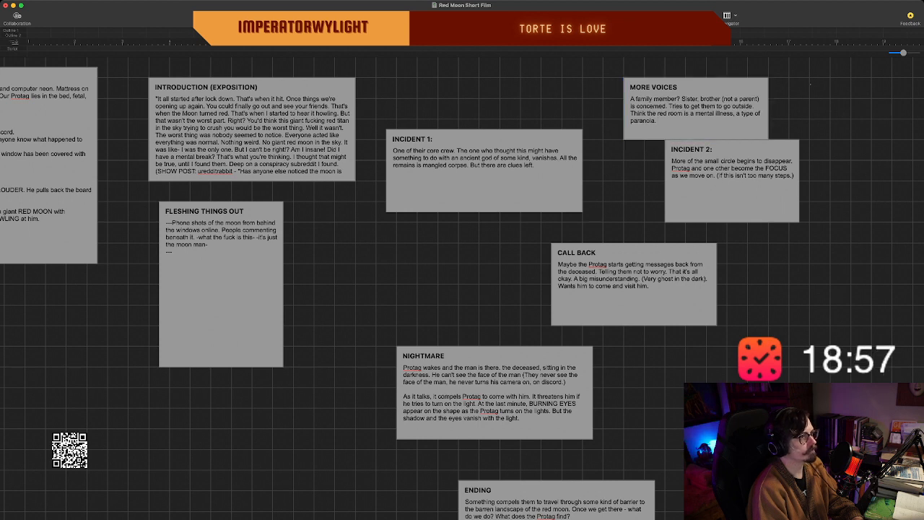
{"action": "left_click_drag", "start_coordinate": [686, 87], "coordinate": [665, 77]}
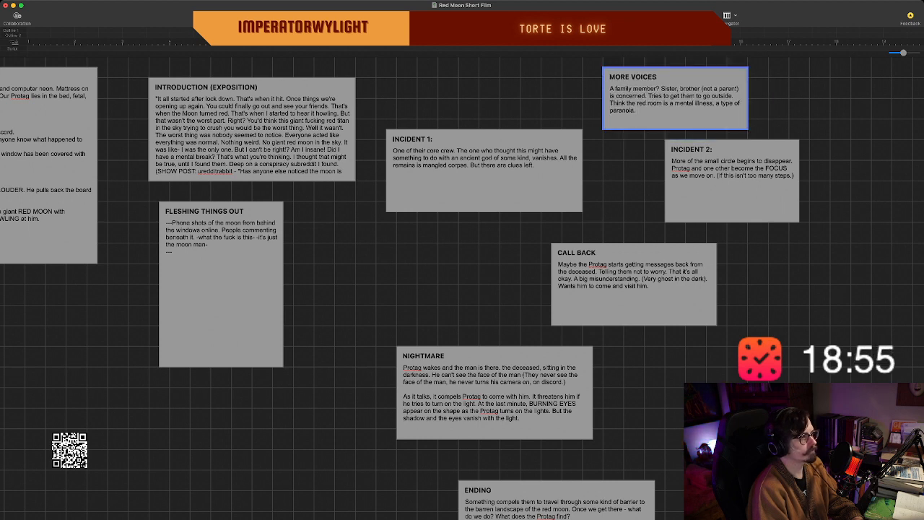
Move the "INCIDENT 2:" beat well to the right of the "MORE VOICES" beat and slightly lower.
{"action": "scroll", "coordinate": [665, 77], "scroll_direction": "right", "scroll_amount": 2}
{"action": "scroll", "coordinate": [665, 76], "scroll_direction": "up", "scroll_amount": 2}
{"action": "scroll", "coordinate": [462, 289], "scroll_direction": "right", "scroll_amount": 2}
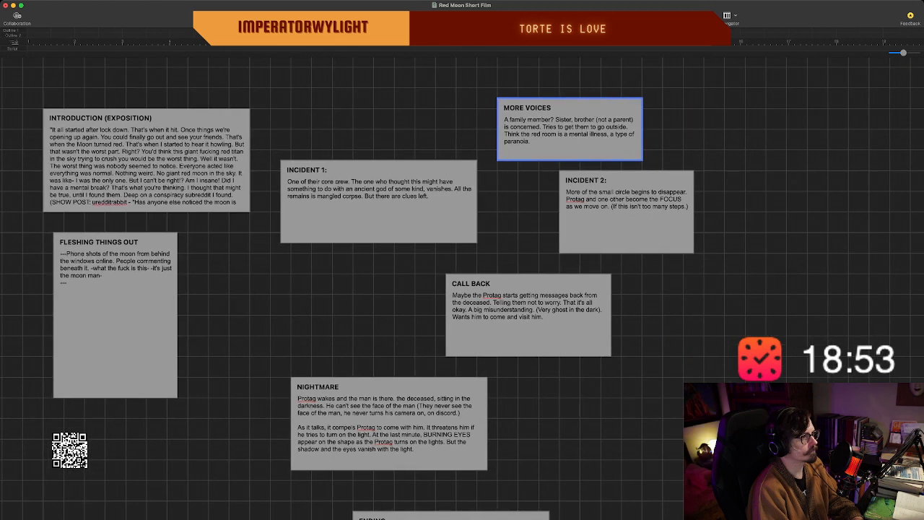
{"action": "left_click", "coordinate": [626, 217]}
{"action": "left_click_drag", "start_coordinate": [626, 217], "coordinate": [791, 227]}
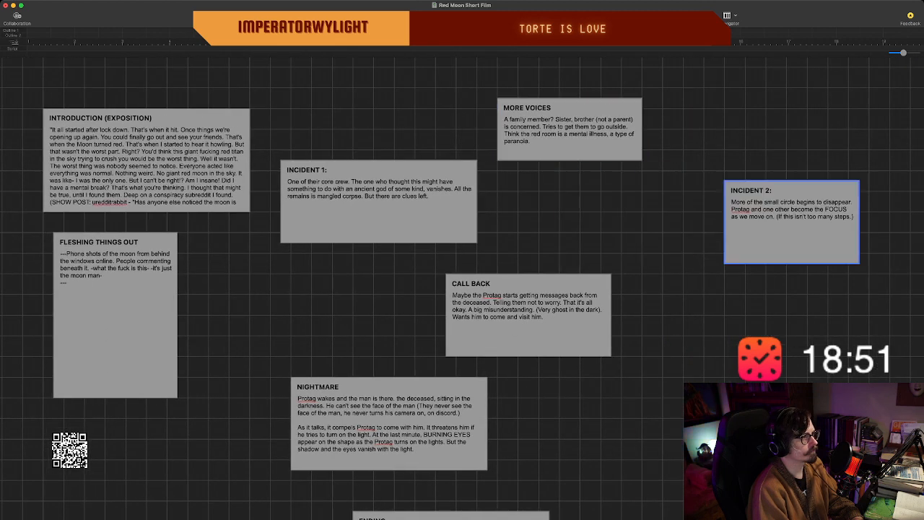
Add the sentence "They convine the Protag to go outside." at the end of the "MORE VOICES" beat.
{"action": "left_click", "coordinate": [569, 130]}
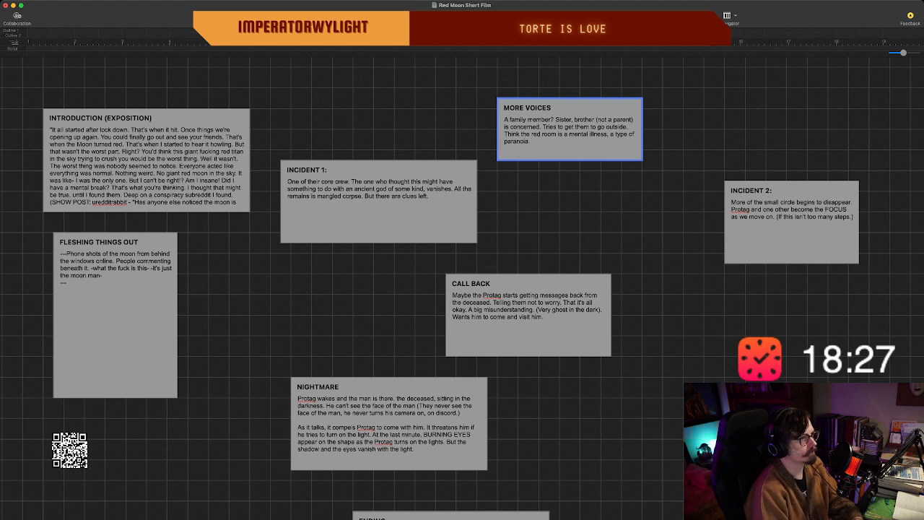
{"action": "type", "text": "The"}
{"action": "key", "text": "BackSpace"}
{"action": "key", "text": "BackSpace"}
{"action": "key", "text": "BackSpace"}
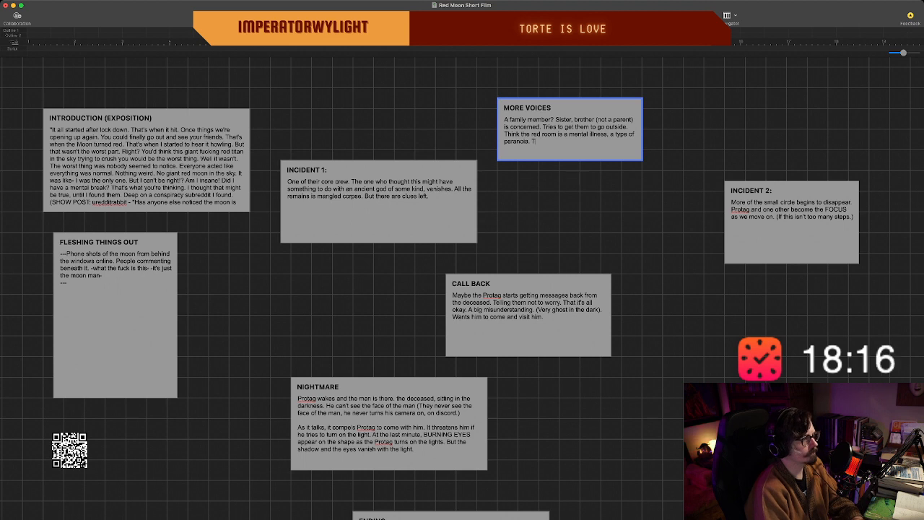
{"action": "type", "text": "They co"}
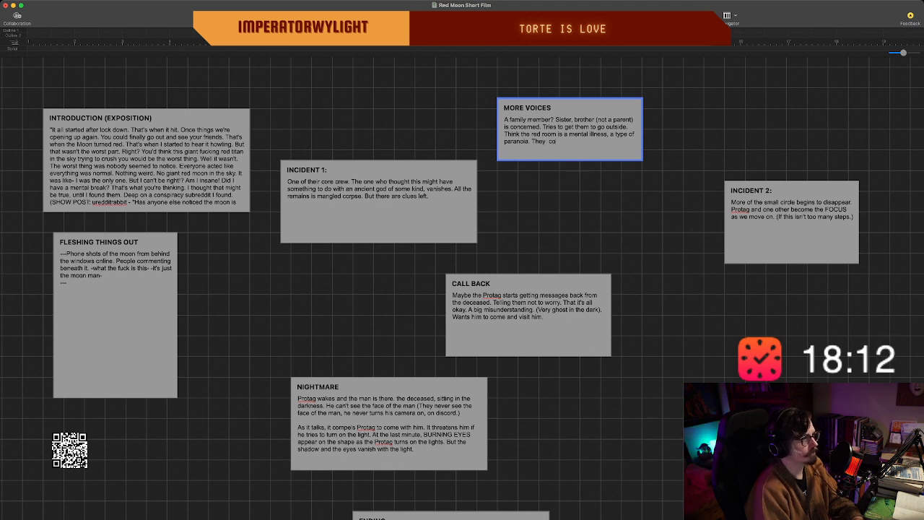
{"action": "type", "text": "nvince the Protag to"}
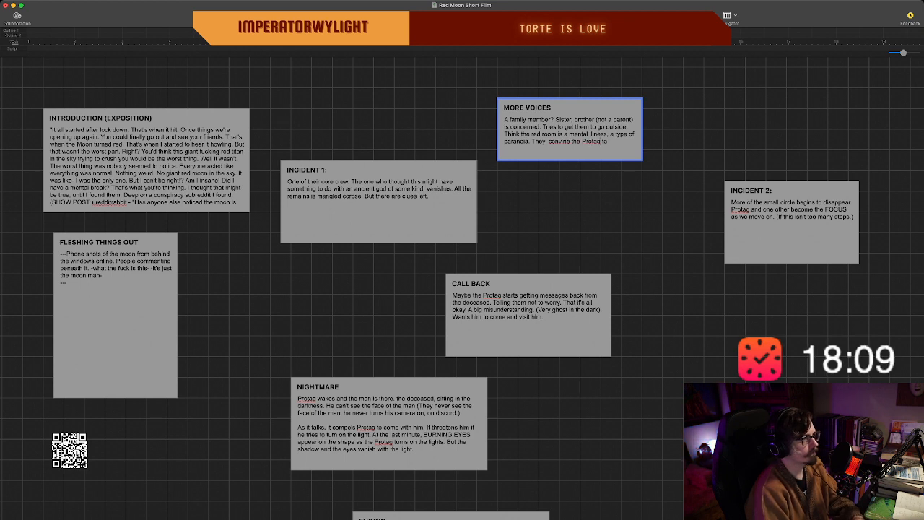
{"action": "type", "text": " go our"}
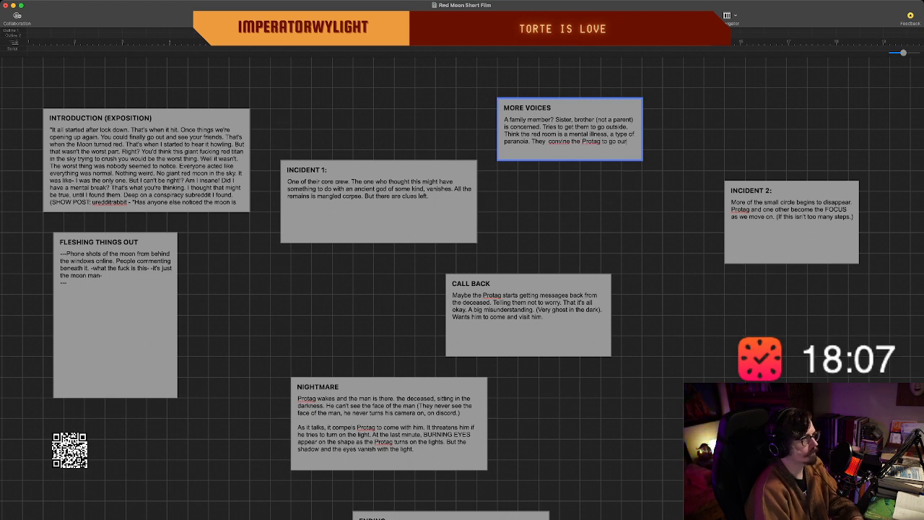
{"action": "key", "text": "BackSpace"}
{"action": "key", "text": "BackSpace"}
{"action": "key", "text": "BackSpace"}
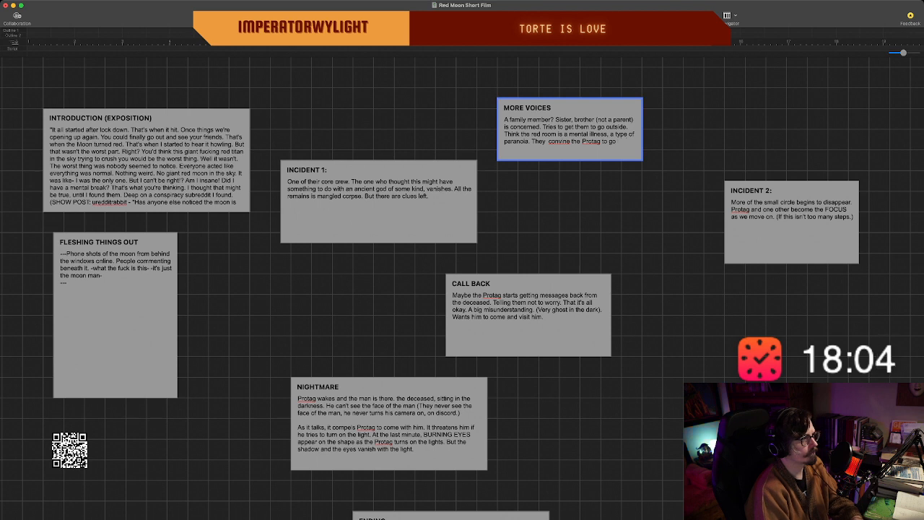
{"action": "type", "text": "outside."}
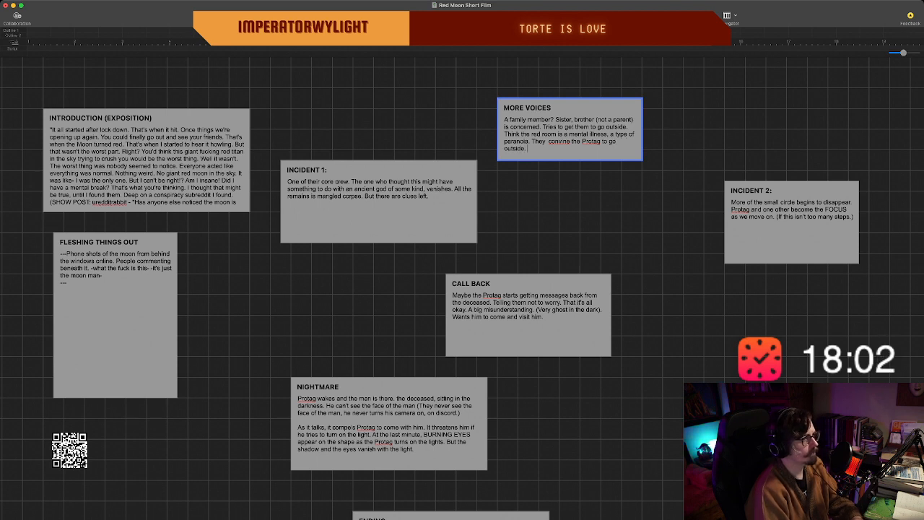
{"action": "type", "text": " To be the pos"}
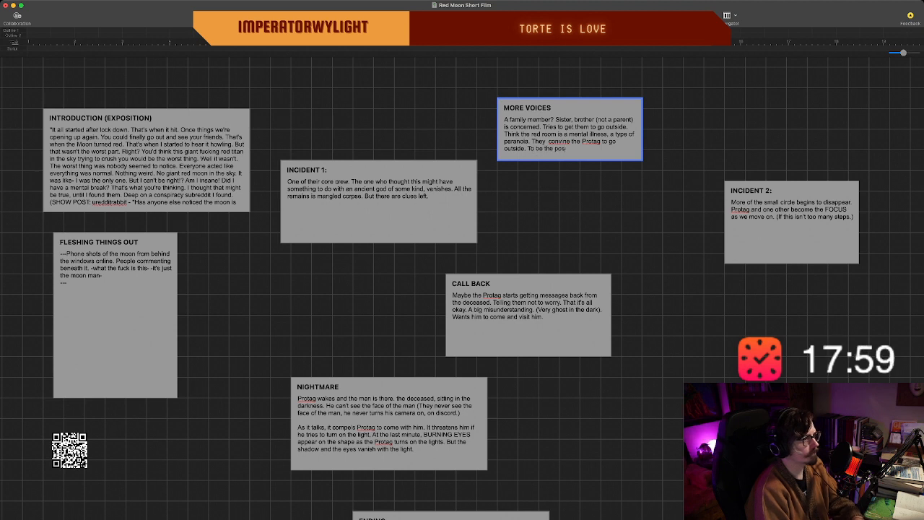
{"action": "type", "text": "itive in thei"}
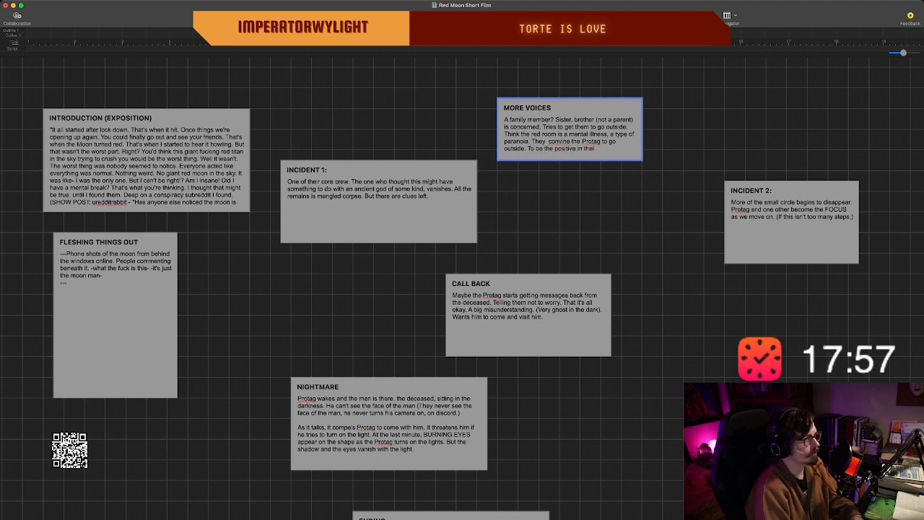
{"action": "type", "text": "r head."}
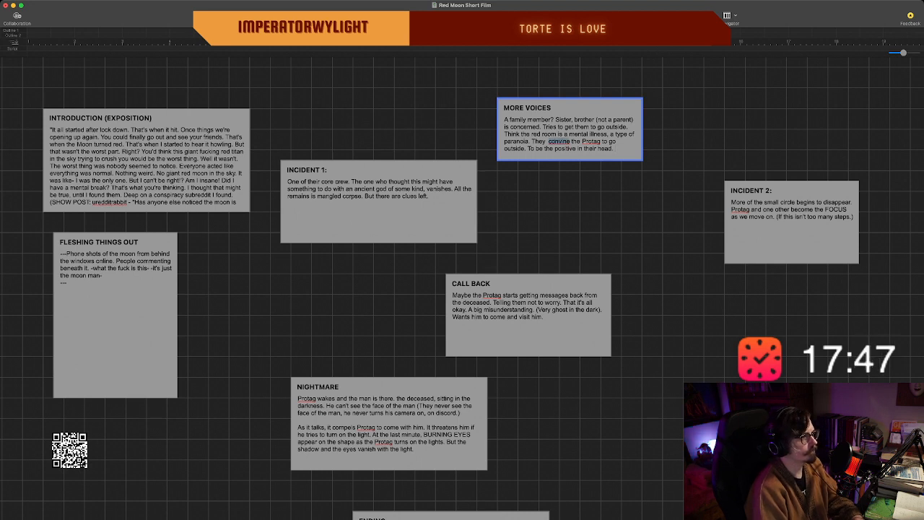
Add "To be the positive in their head." to the "MORE VOICES" beat and correct the spelling of "convince" in the previous sentence.
{"action": "type", "text": "c"}
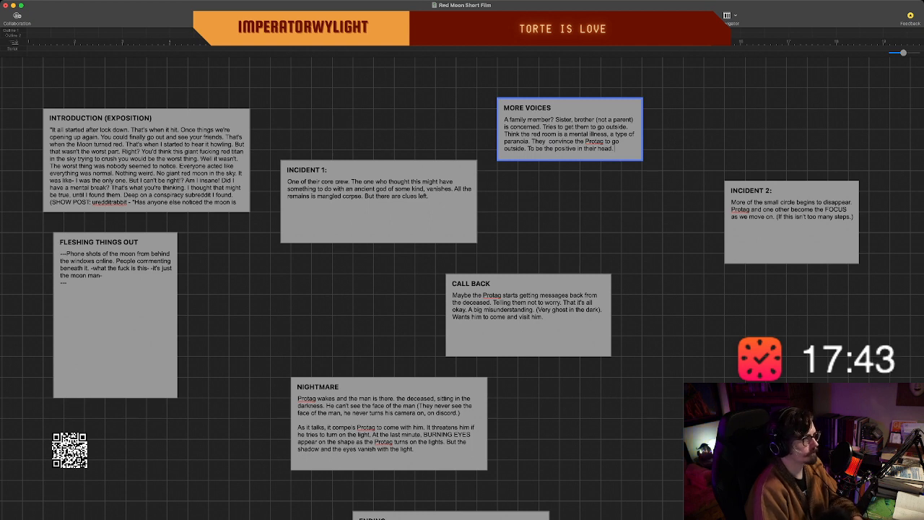
Add a new line reading "---They go outside and it does not go well." to the "MORE VOICES" beat.
{"action": "key", "text": "Return"}
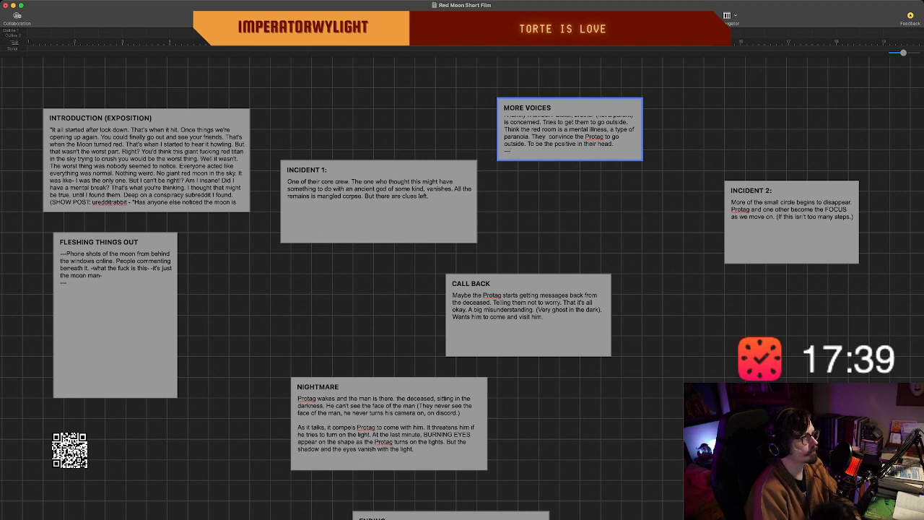
{"action": "type", "text": "---They goo"}
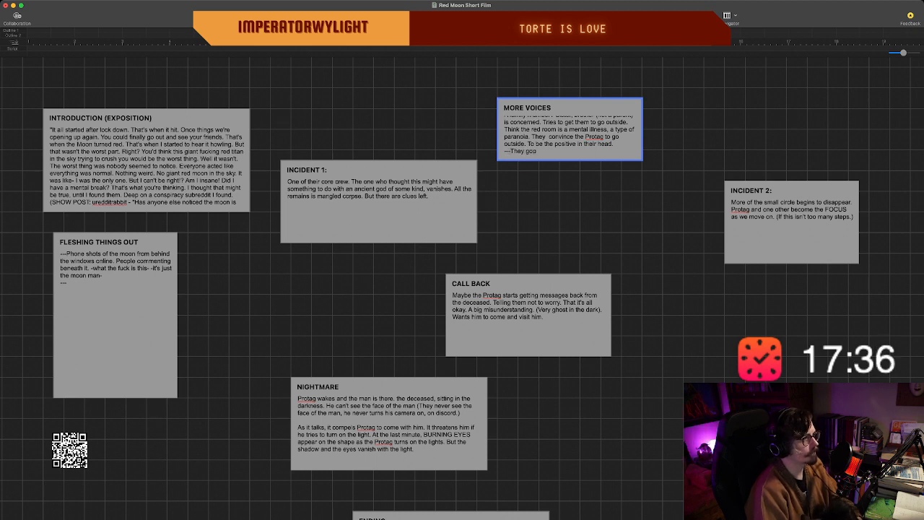
{"action": "key", "text": "BackSpace"}
{"action": "type", "text": " outside and"}
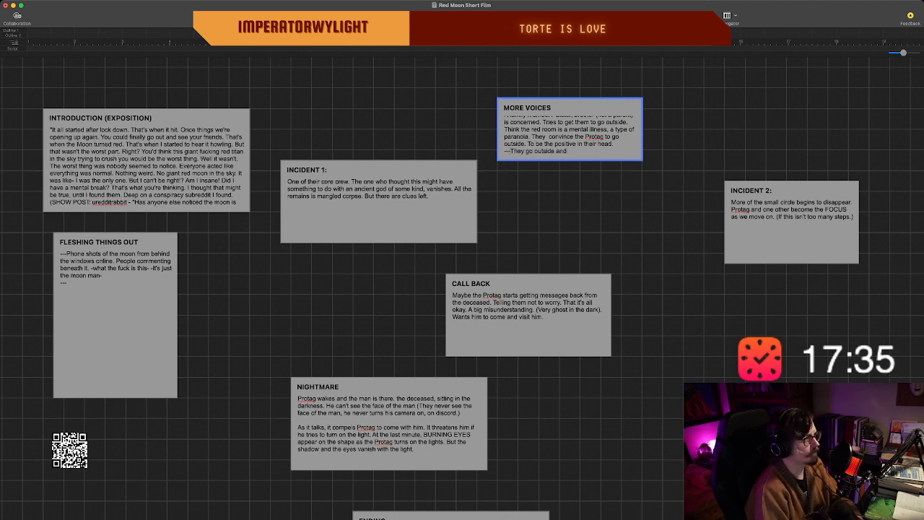
{"action": "type", "text": " it does not"}
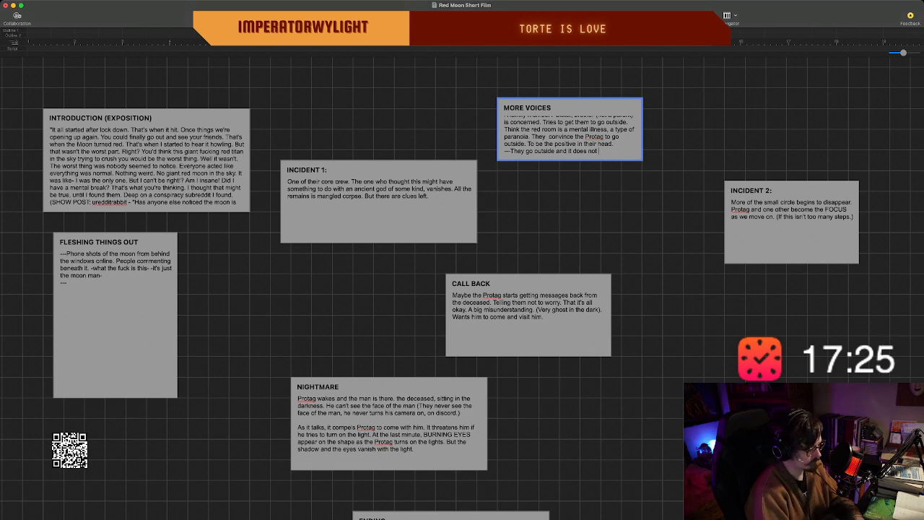
{"action": "type", "text": "go well."}
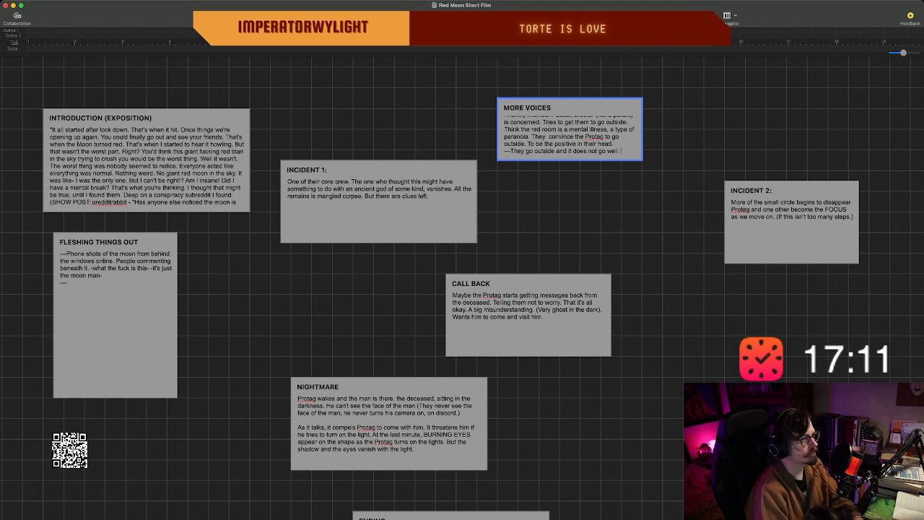
{"action": "type", "text": "Then"}
{"action": "key", "text": "BackSpace"}
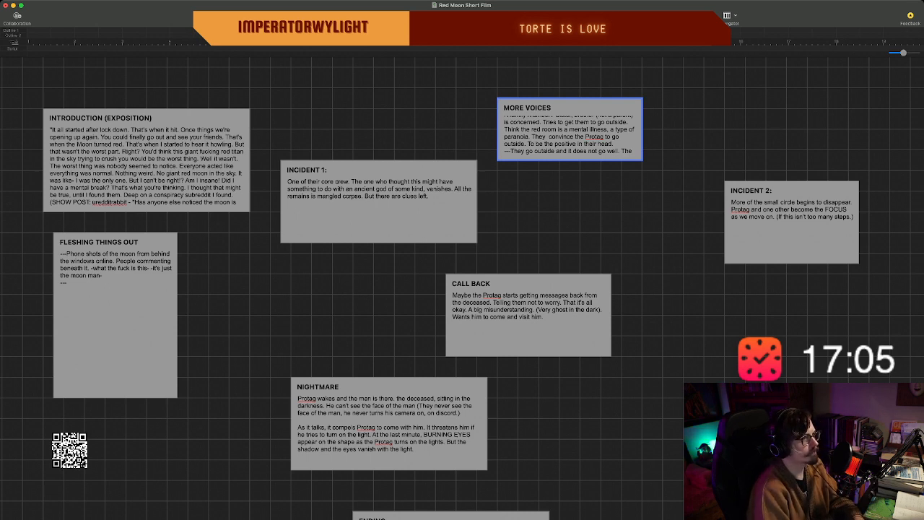
{"action": "type", "text": "n the"}
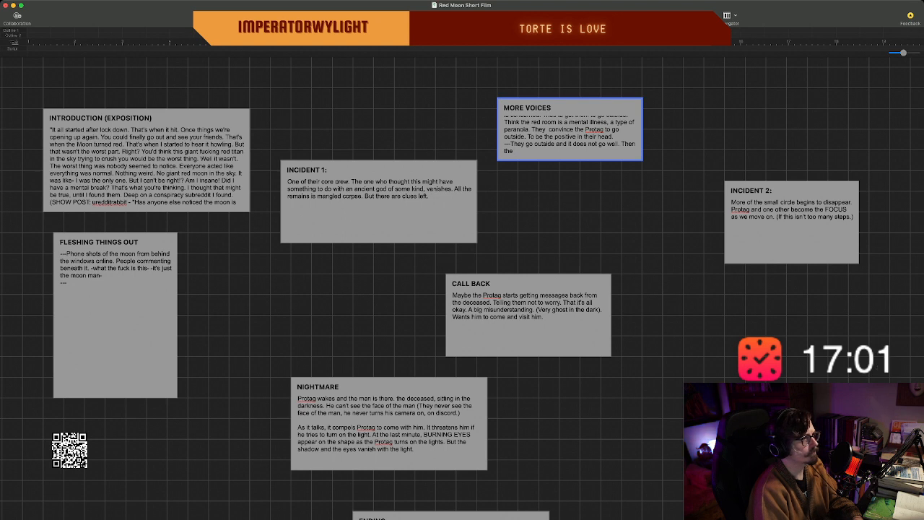
{"action": "key", "text": "BackSpace"}
{"action": "key", "text": "BackSpace"}
{"action": "key", "text": "BackSpace"}
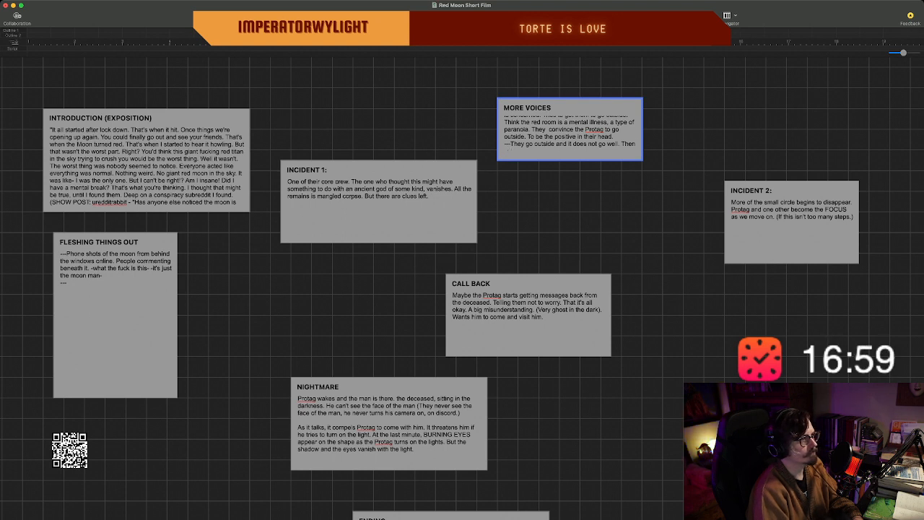
{"action": "key", "text": "BackSpace"}
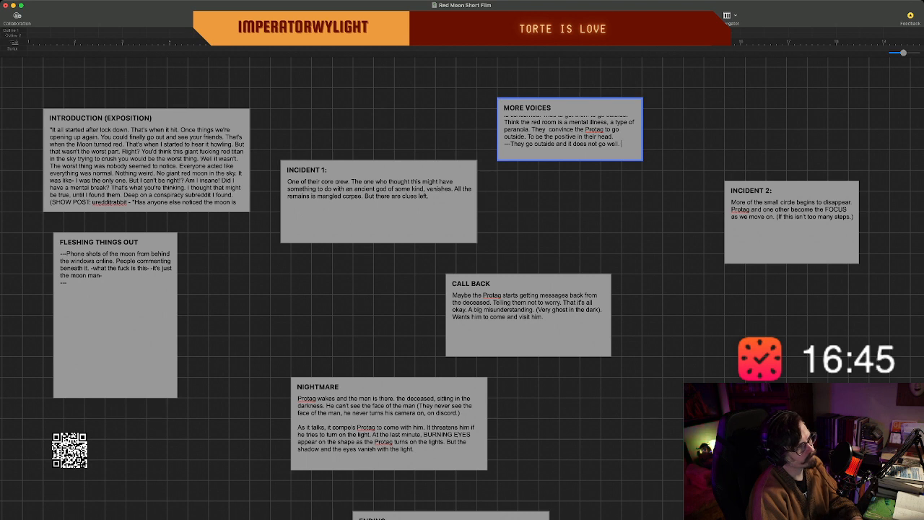
Continue the last line of the "MORE VOICES" beat with "He walks along the road, trying to ignore the giant moon behind him".
{"action": "type", "text": "He walks"}
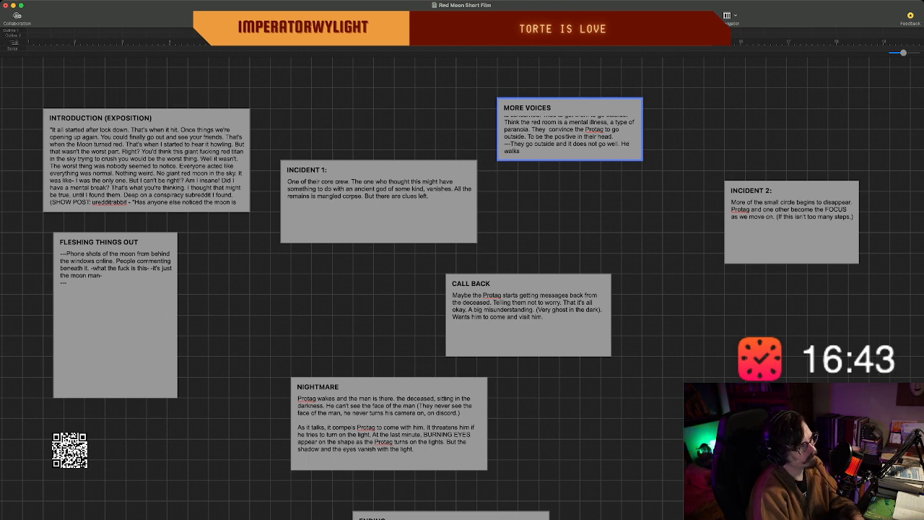
{"action": "type", "text": " along the road, t"}
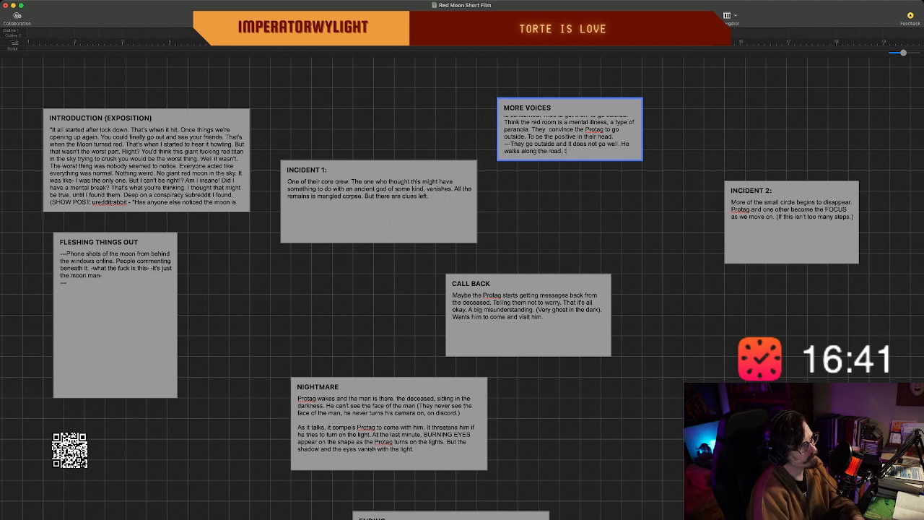
{"action": "type", "text": "rying to ignor"}
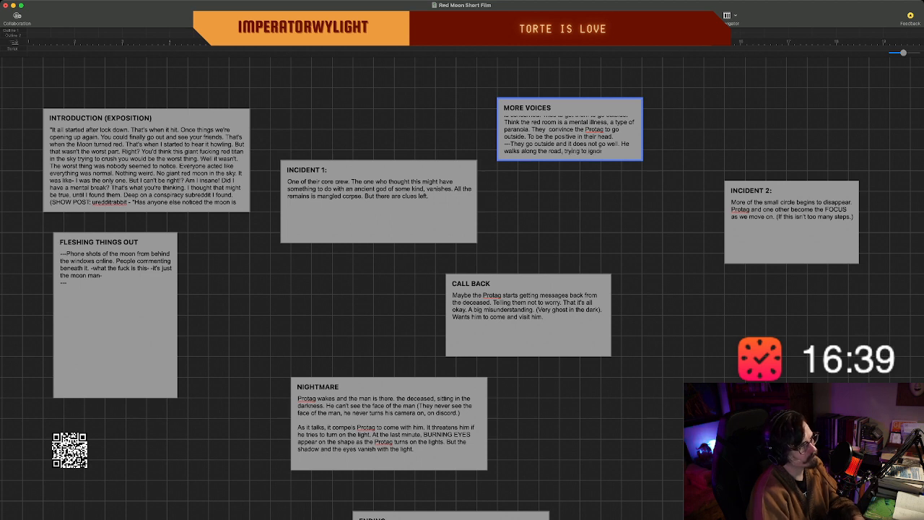
{"action": "type", "text": "e the giant moon"}
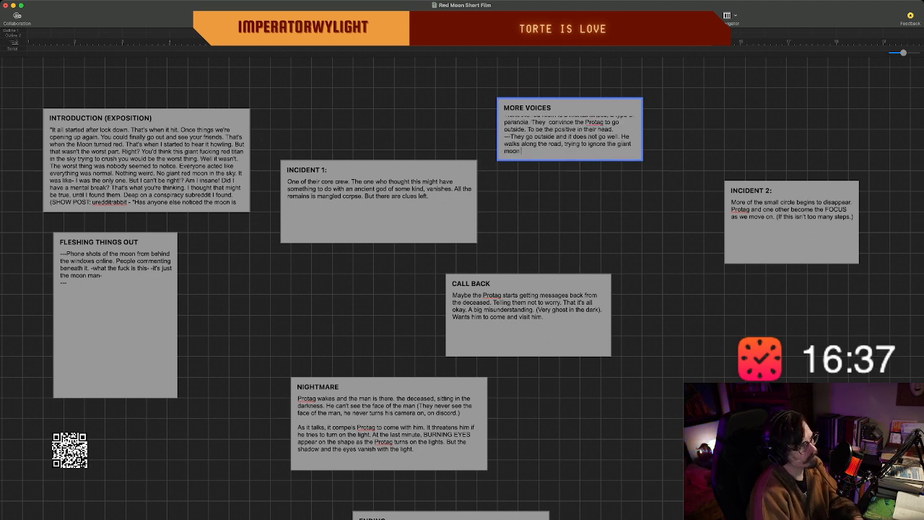
{"action": "type", "text": " behindhi"}
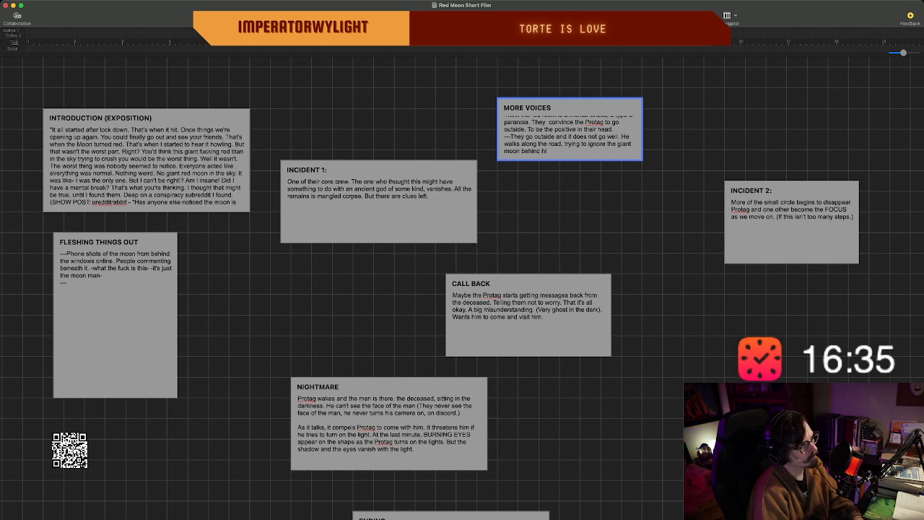
{"action": "type", "text": "m"}
{"action": "type", "text": ", re"}
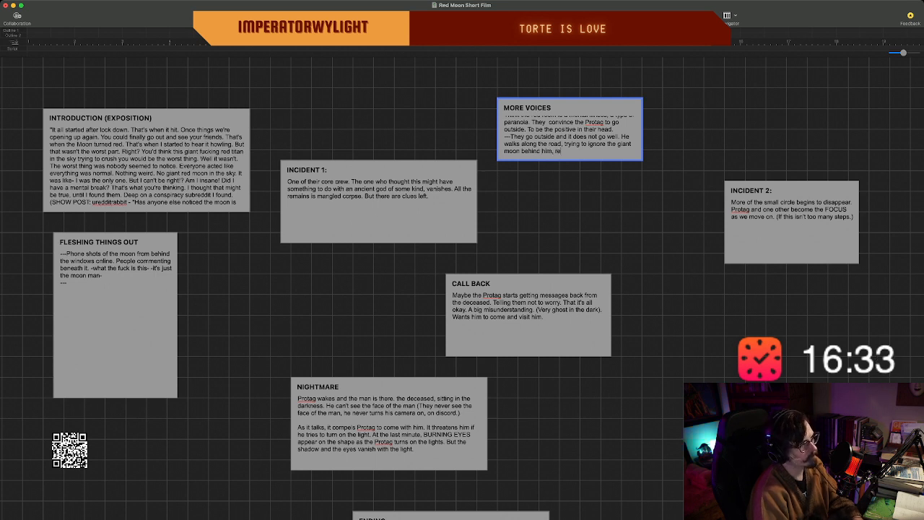
{"action": "type", "text": "d and"}
{"action": "type", "text": " G"}
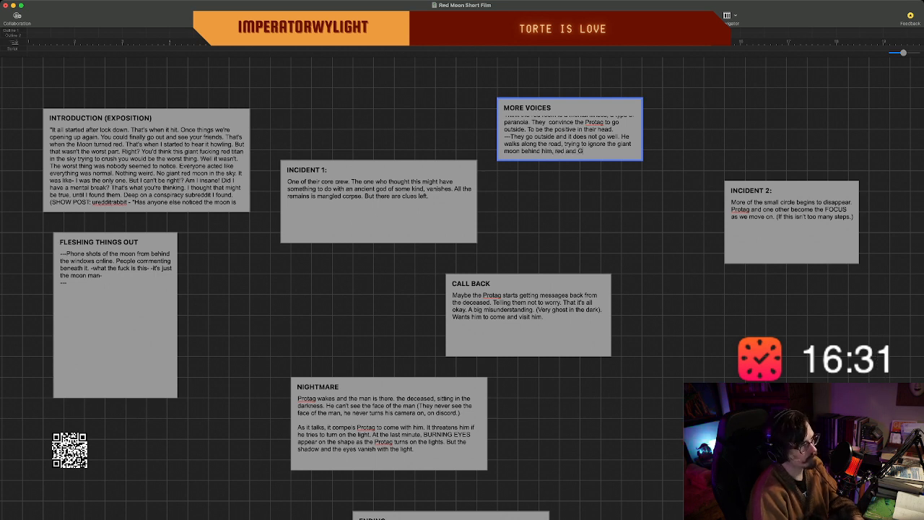
{"action": "type", "text": "ROW.ING"}
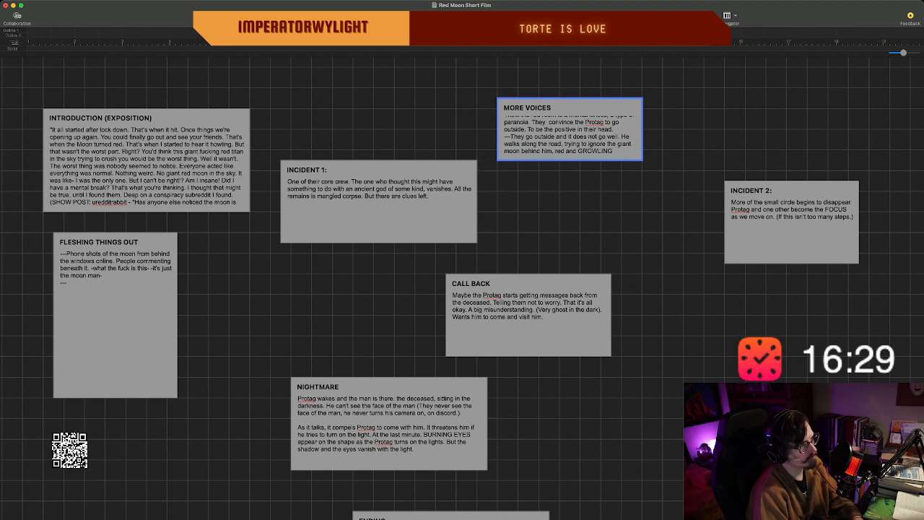
{"action": "type", "text": " as it follows him"}
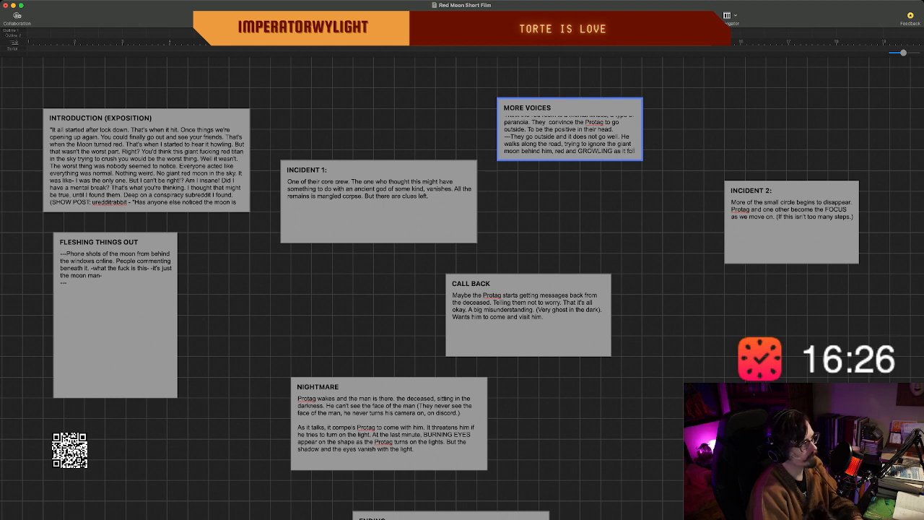
{"action": "type", "text": "."}
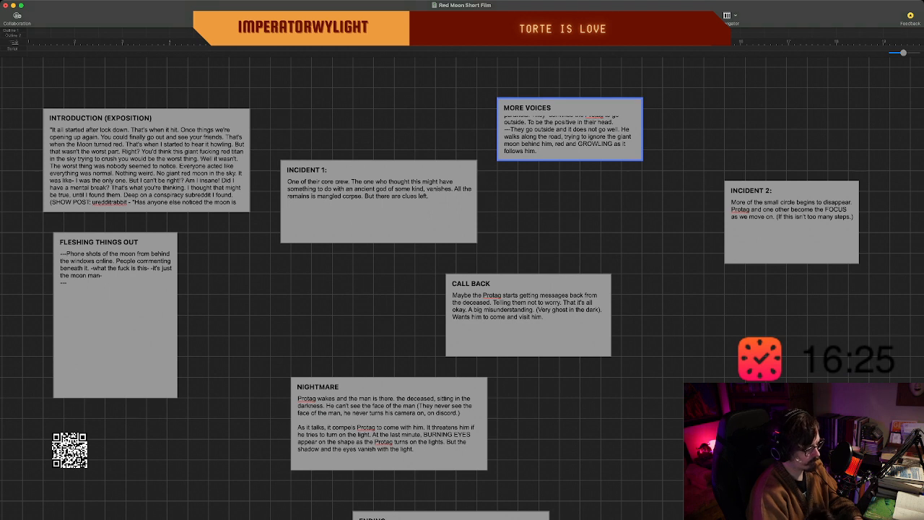
{"action": "type", "text": " (Visual"}
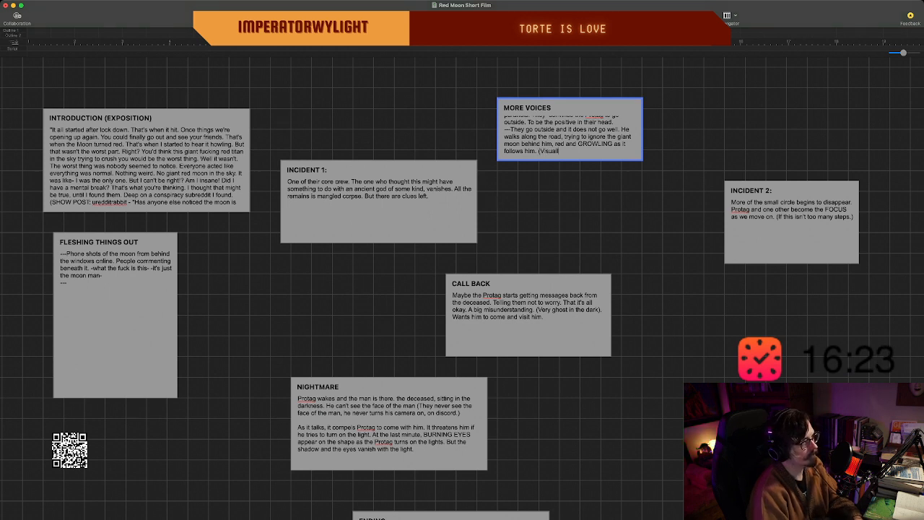
{"action": "type", "text": "ly maybe is"}
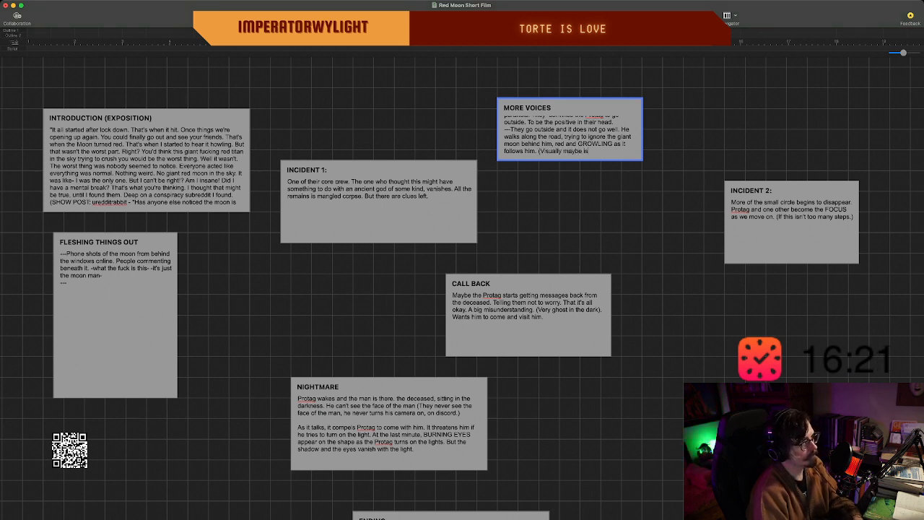
{"action": "type", "text": " seems l"}
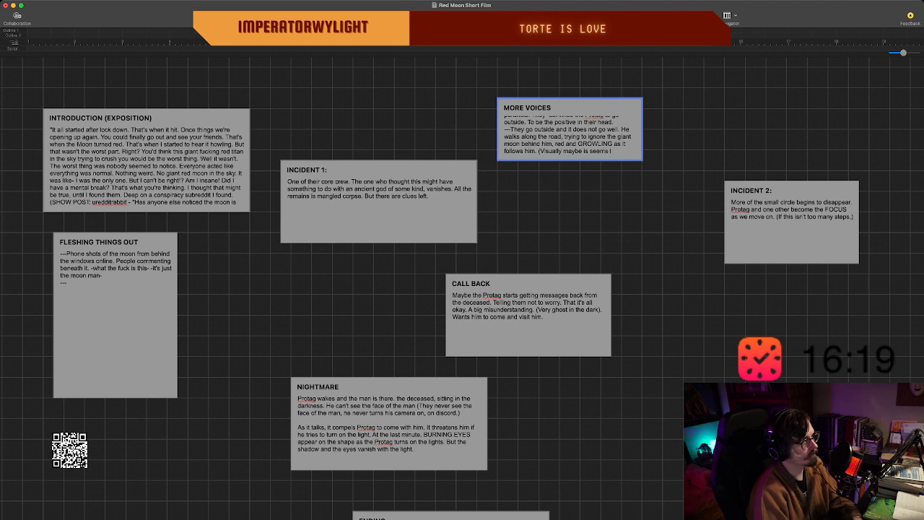
{"action": "type", "text": "ike it actuall"}
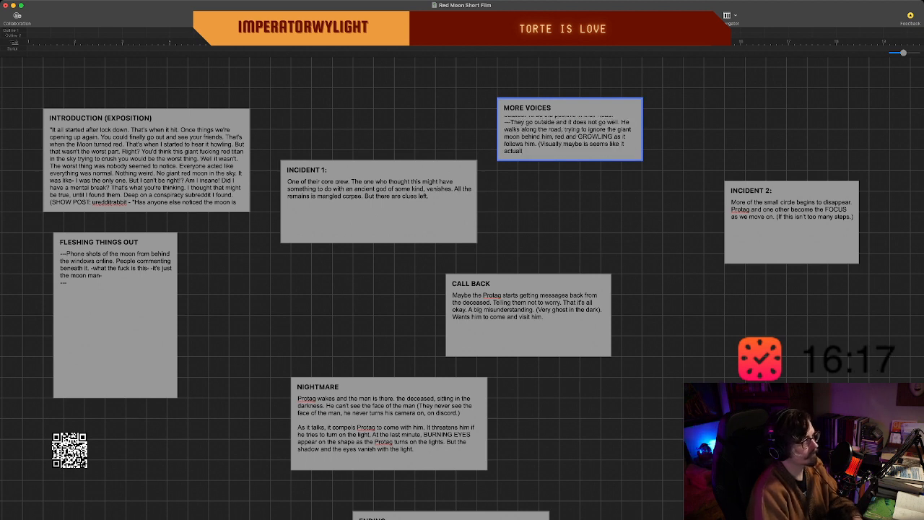
{"action": "type", "text": "y is following"}
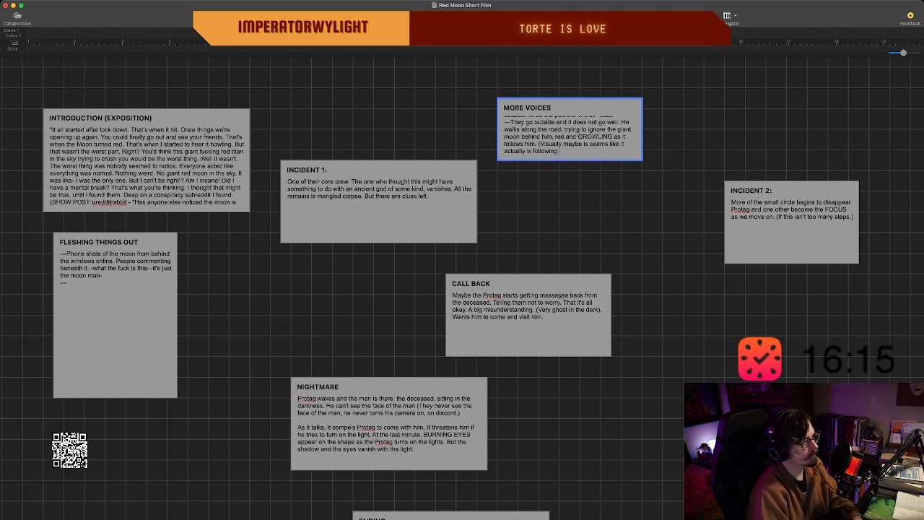
{"action": "type", "text": " him"}
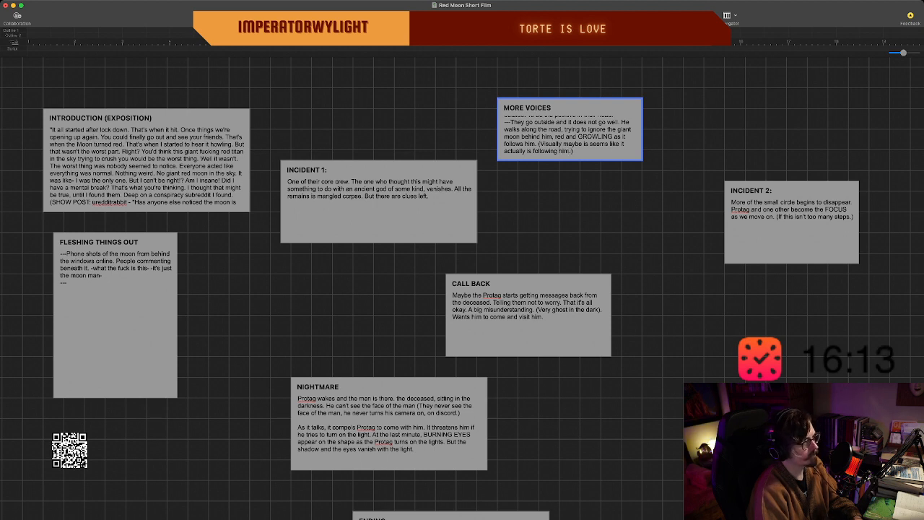
{"action": "type", "text": ".)"}
Start a new line in the "MORE VOICES" beat reading "---Pushing his luck,".
{"action": "key", "text": "Return"}
{"action": "type", "text": "---"}
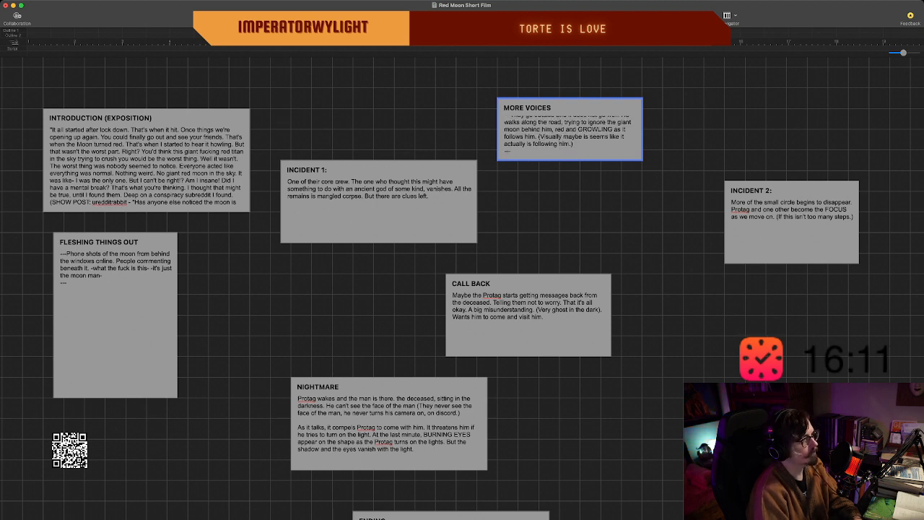
{"action": "type", "text": "Plushing hos"}
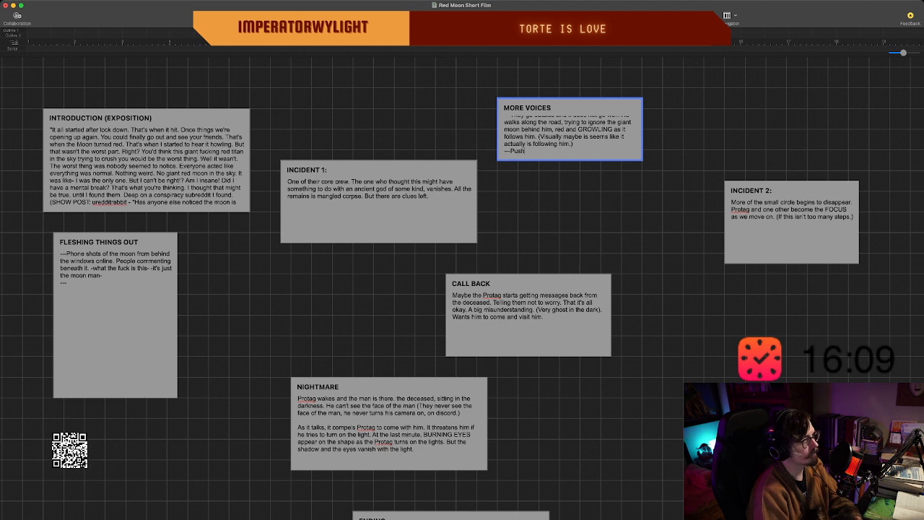
{"action": "key", "text": "BackSpace"}
{"action": "key", "text": "BackSpace"}
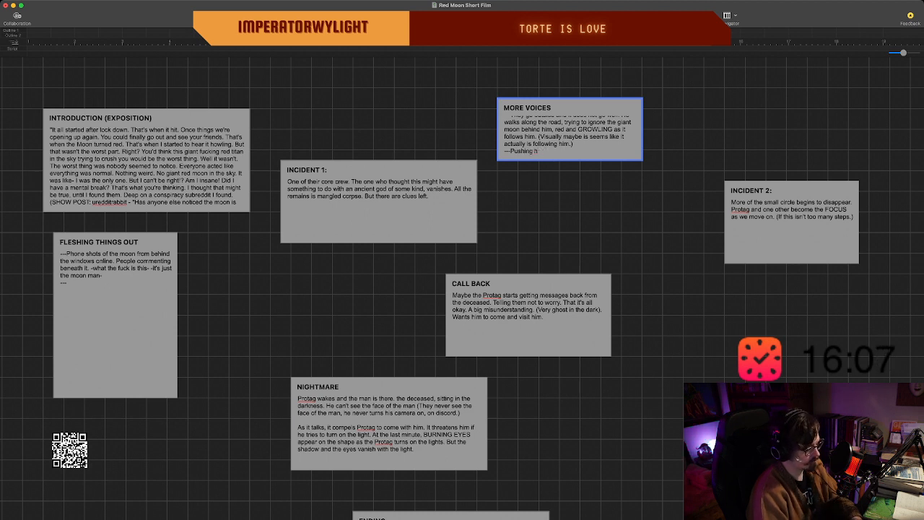
{"action": "type", "text": "is luck."}
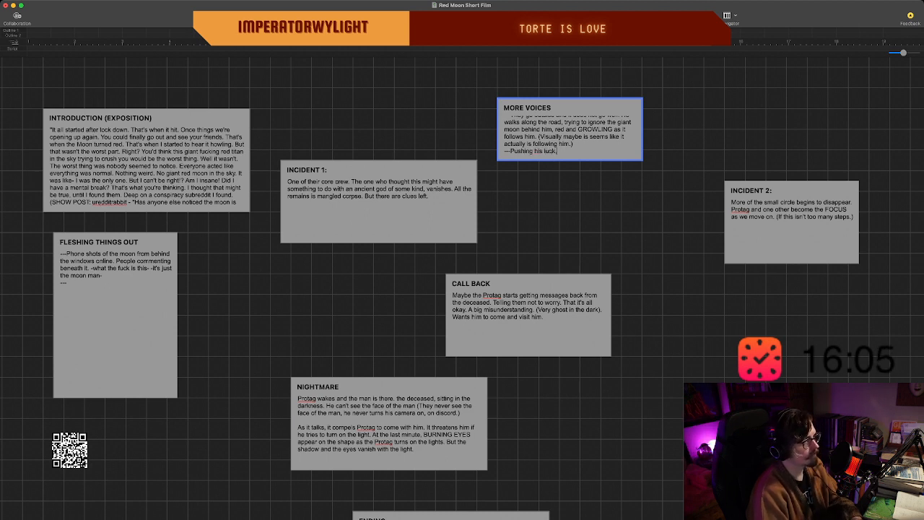
{"action": "key", "text": "BackSpace"}
{"action": "type", "text": ", he "}
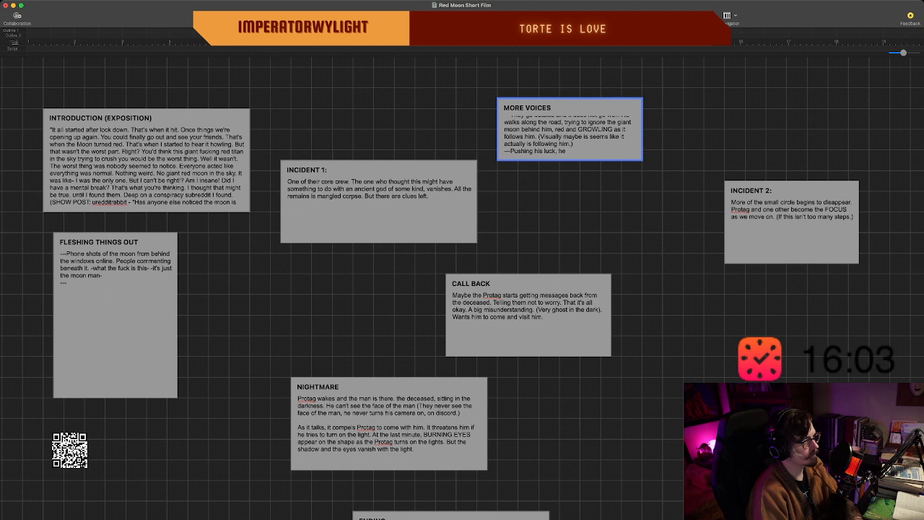
{"action": "type", "text": "can't"}
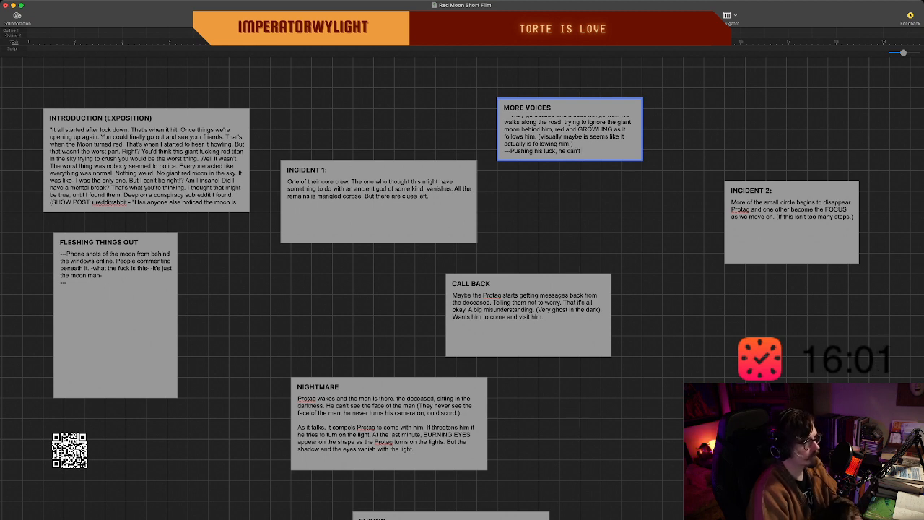
{"action": "type", "text": " fight his"}
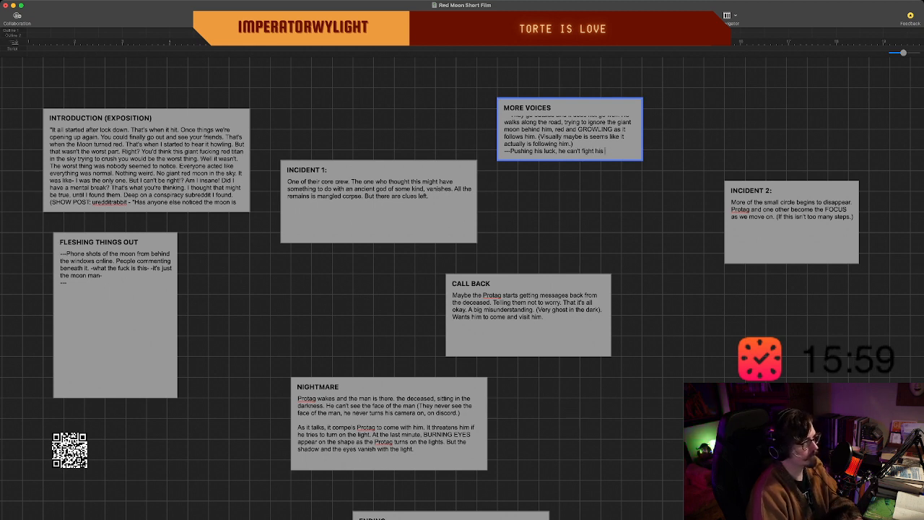
{"action": "key", "text": "BackSpace"}
{"action": "key", "text": "BackSpace"}
{"action": "key", "text": "BackSpace"}
{"action": "key", "text": "BackSpace"}
{"action": "key", "text": "BackSpace"}
{"action": "key", "text": "BackSpace"}
{"action": "key", "text": "BackSpace"}
{"action": "key", "text": "BackSpace"}
{"action": "key", "text": "BackSpace"}
{"action": "key", "text": "BackSpace"}
{"action": "key", "text": "BackSpace"}
{"action": "key", "text": "BackSpace"}
{"action": "key", "text": "BackSpace"}
{"action": "key", "text": "BackSpace"}
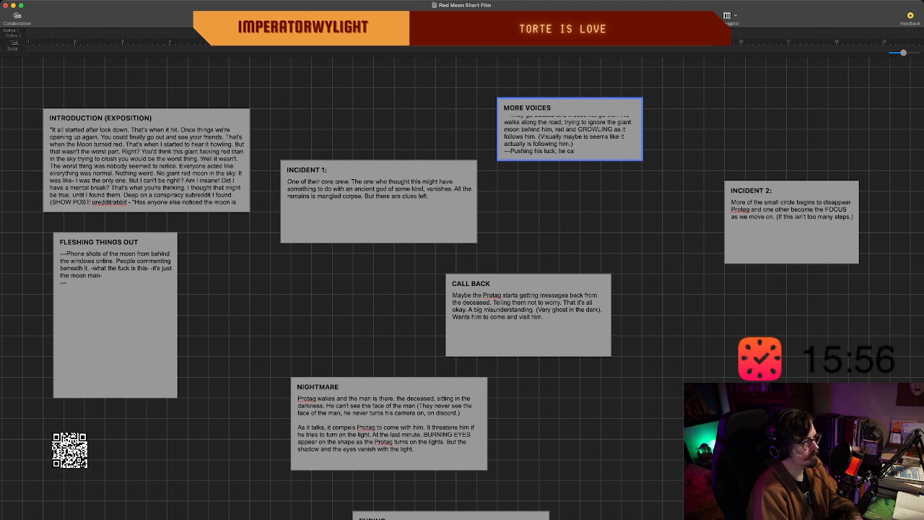
{"action": "key", "text": "BackSpace"}
{"action": "key", "text": "BackSpace"}
{"action": "key", "text": "BackSpace"}
{"action": "key", "text": "BackSpace"}
{"action": "key", "text": "BackSpace"}
Continue the "Pushing his luck," line with "to fight his fear, he turns to face it,".
{"action": "type", "text": "to fight h"}
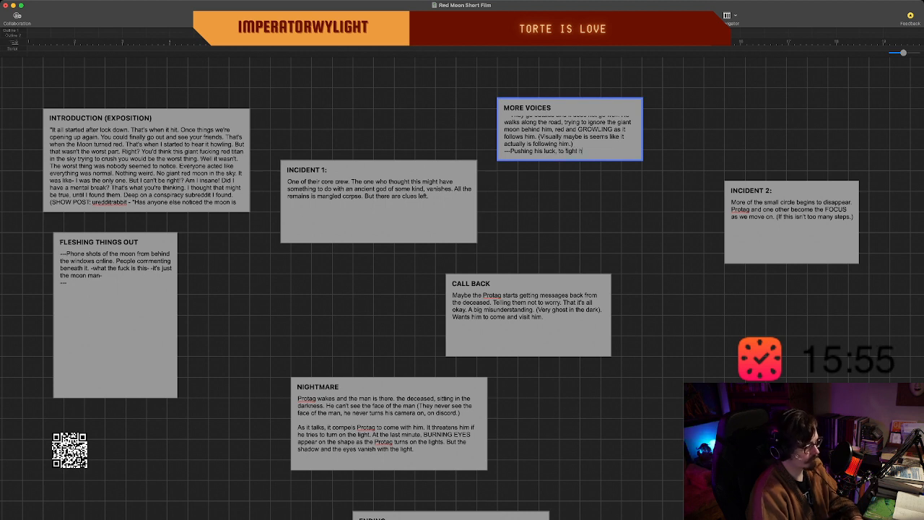
{"action": "type", "text": "is fear, he turns"}
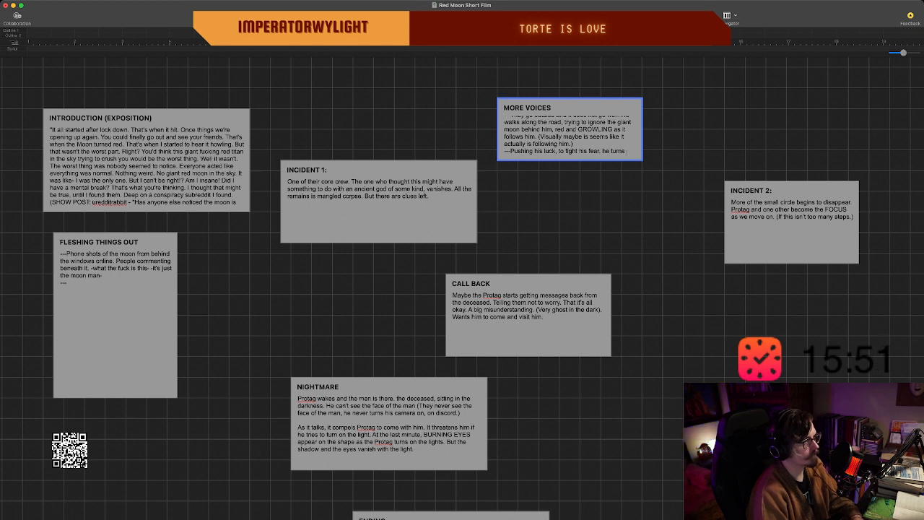
{"action": "type", "text": " to face it,"}
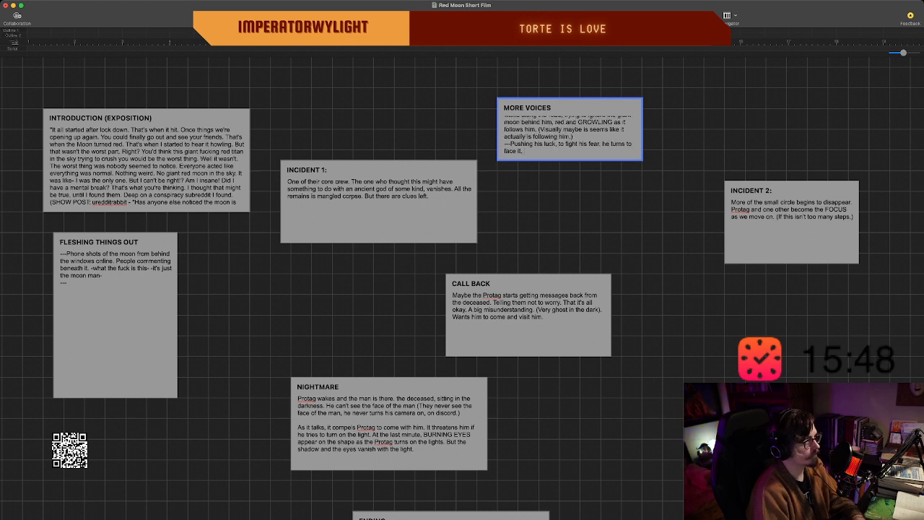
{"action": "type", "text": " and the M"}
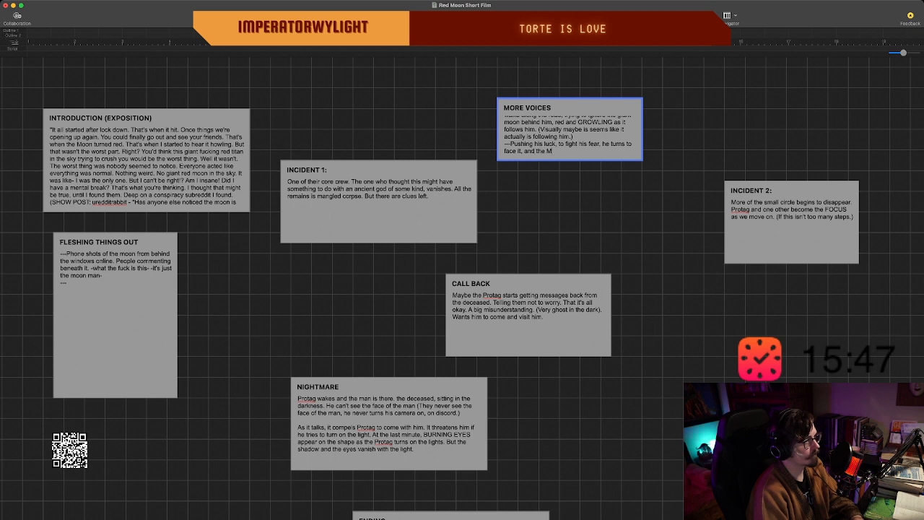
{"action": "type", "text": "OON BEGINS TO"}
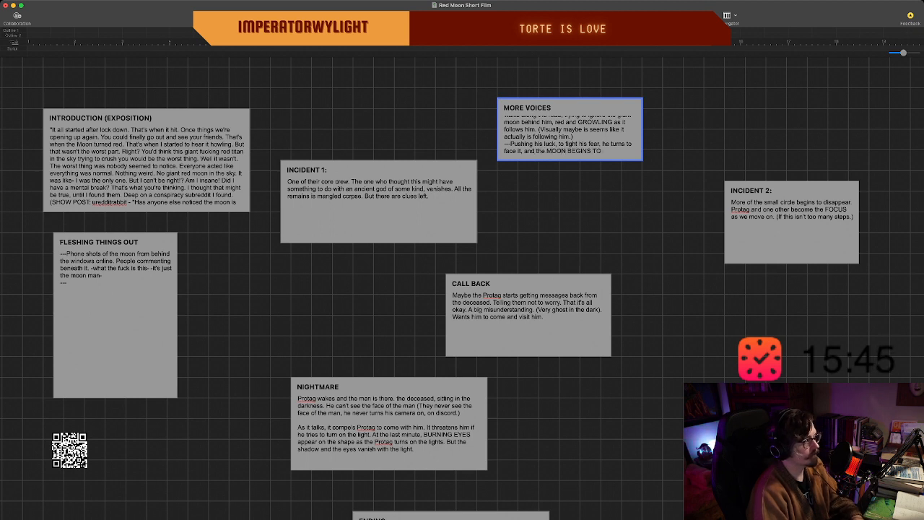
{"action": "type", "text": " TURN TO"}
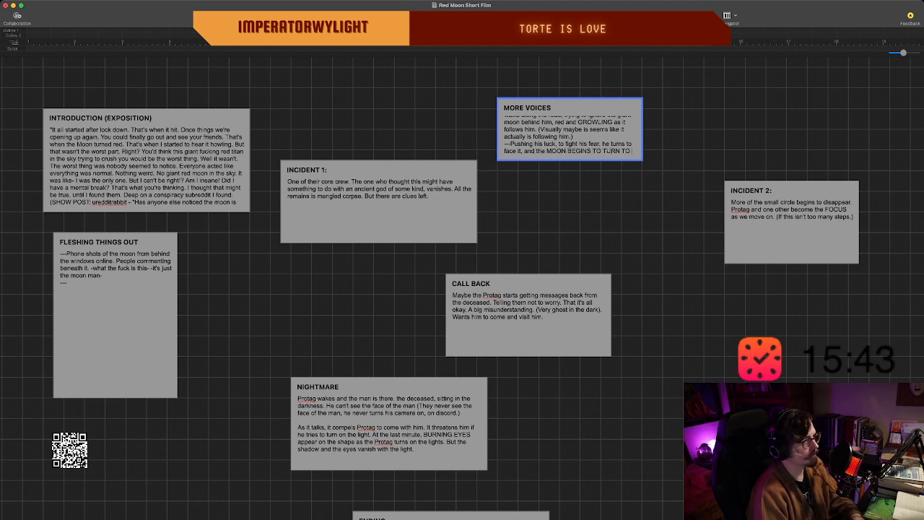
{"action": "type", "text": " FACE HIM!!!"}
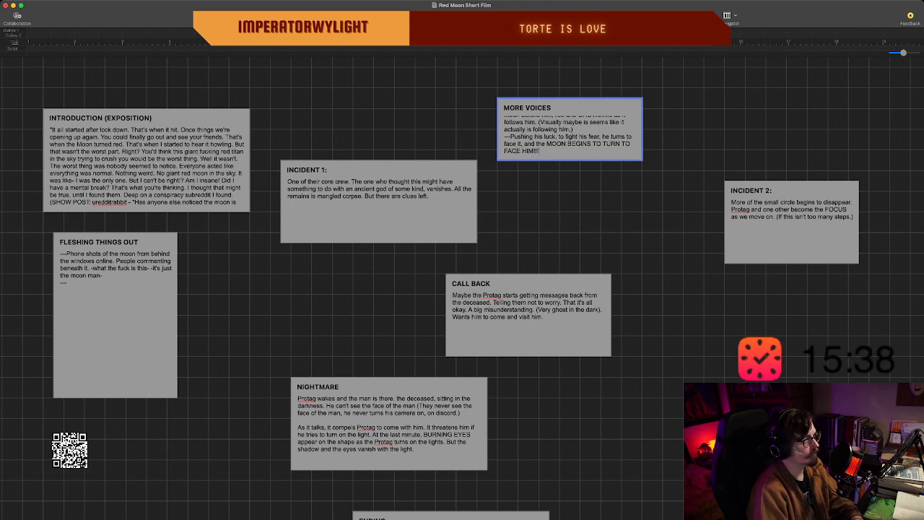
Finish the "Pushing his luck" line with "and the MOON BEGINS TO TURN TO FACE HIM!!!" and end the text editing.
{"action": "key", "text": "Escape"}
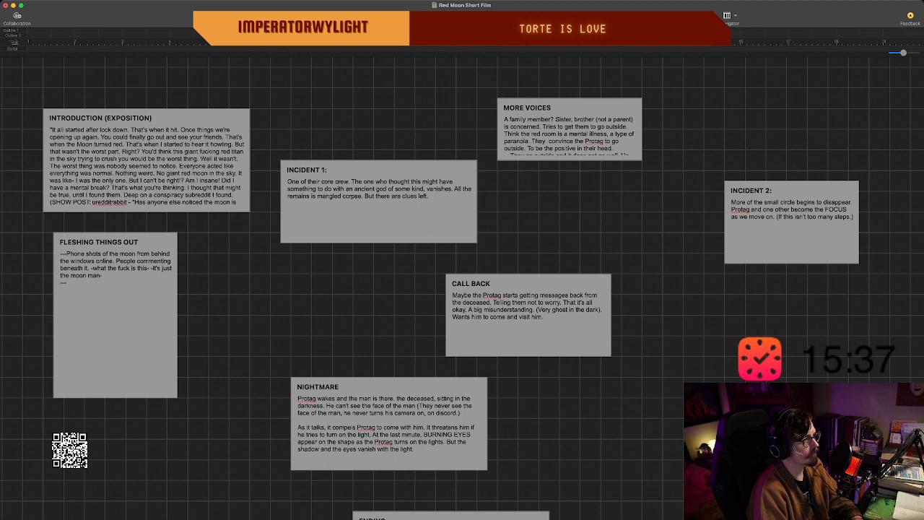
Make the "MORE VOICES" beat taller and start a new line with "He" at the end of its text.
{"action": "left_click", "coordinate": [570, 137]}
{"action": "scroll", "coordinate": [570, 148], "scroll_direction": "down", "scroll_amount": 5}
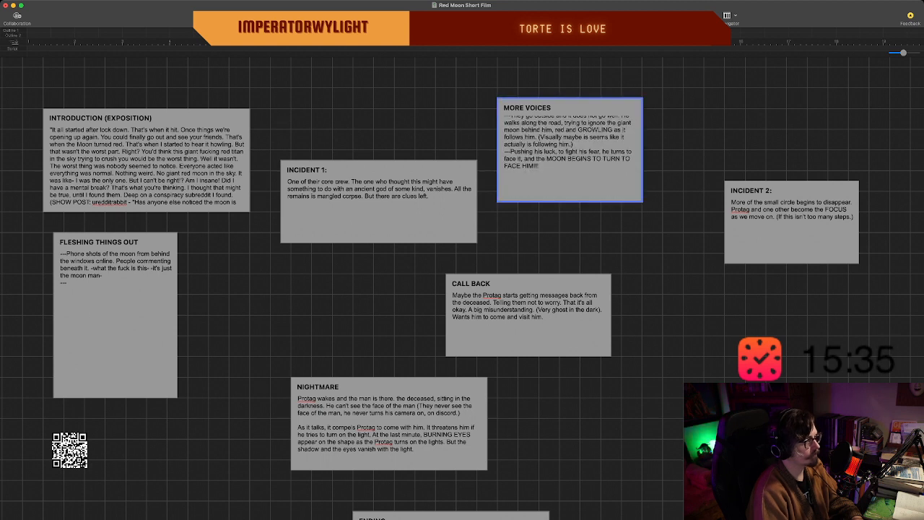
{"action": "key", "text": "Return"}
{"action": "type", "text": "He "}
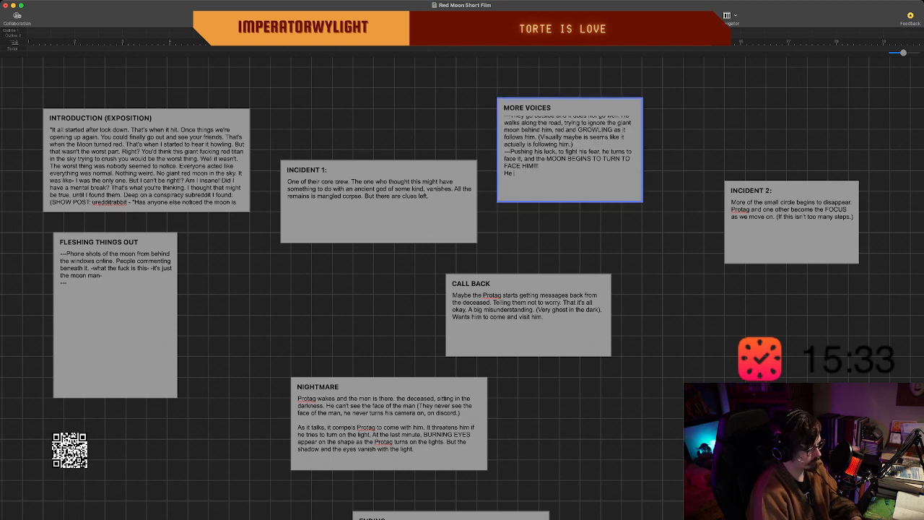
{"action": "type", "text": "t"}
{"action": "key", "text": "BackSpace"}
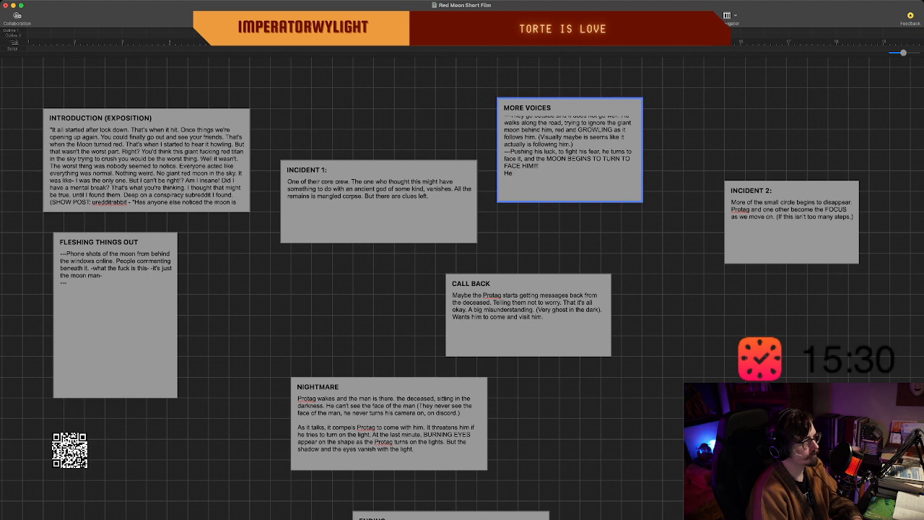
{"action": "type", "text": "tun"}
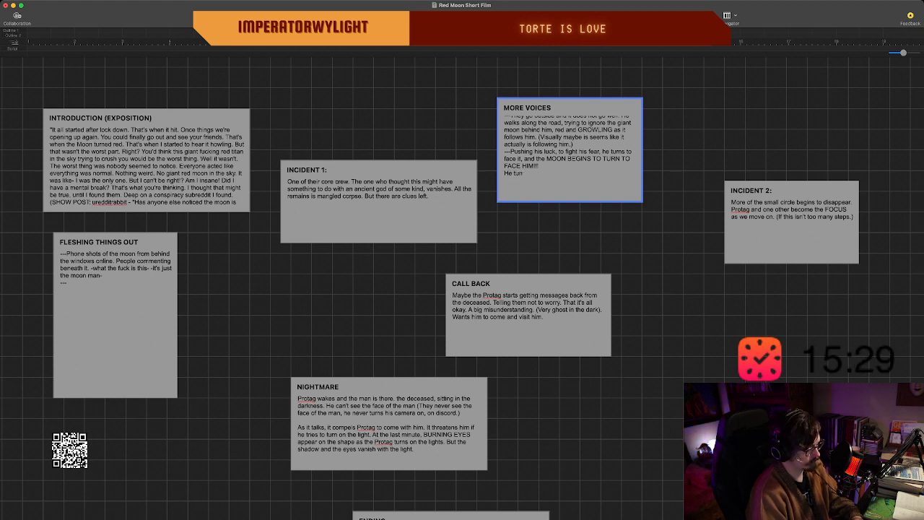
{"action": "key", "text": "BackSpace"}
{"action": "key", "text": "BackSpace"}
{"action": "key", "text": "BackSpace"}
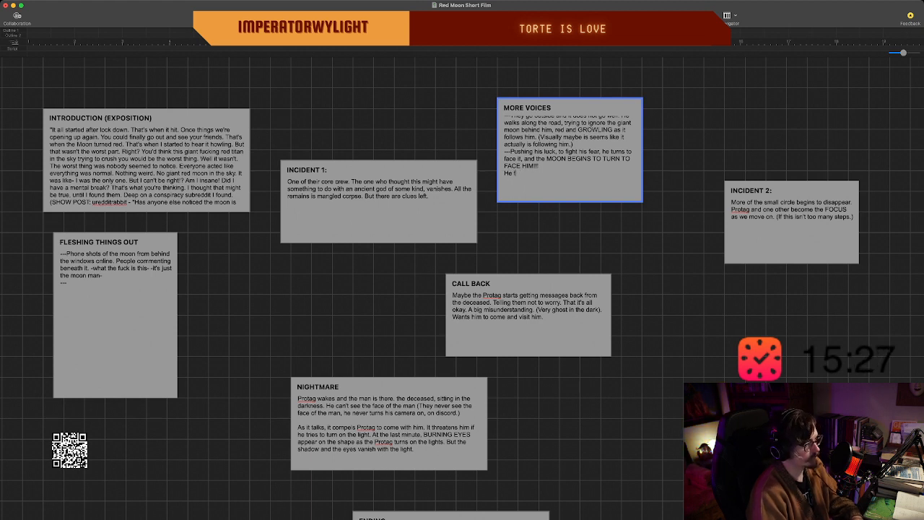
Complete the last line of the "MORE VOICES" beat with "flees from it, before we find it's hideous face." and review the beat's text.
{"action": "type", "text": "flees from it,"}
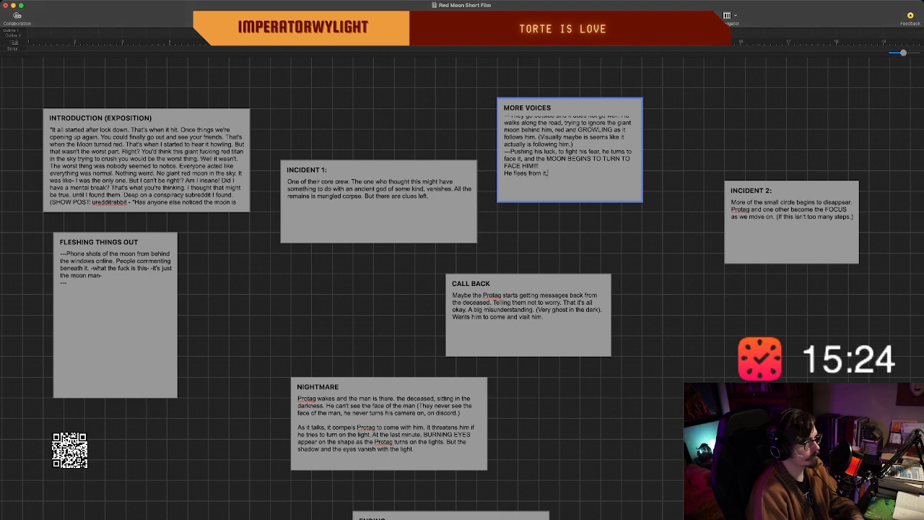
{"action": "type", "text": " before we find"}
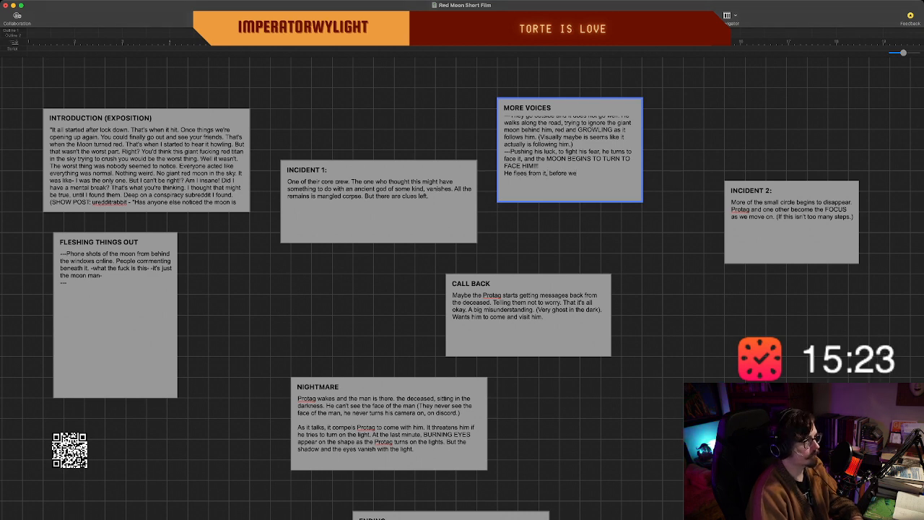
{"action": "type", "text": "i"}
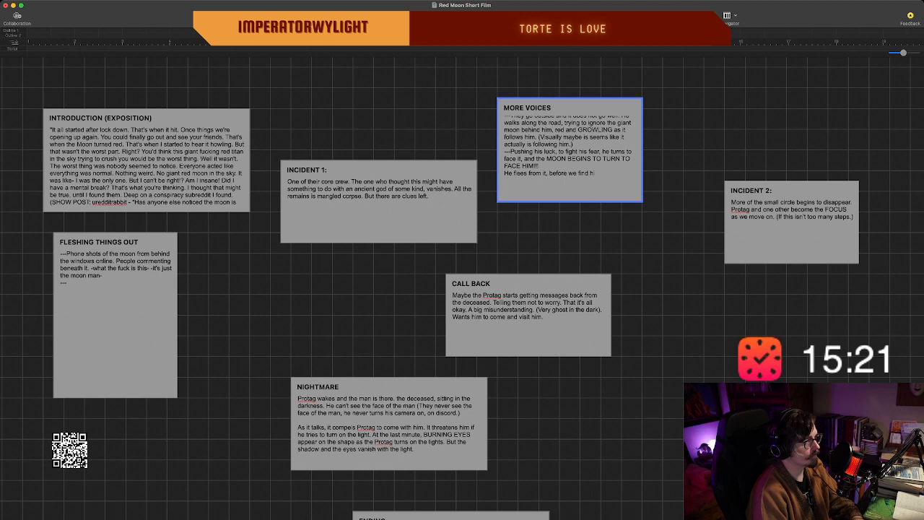
{"action": "type", "text": "t'"}
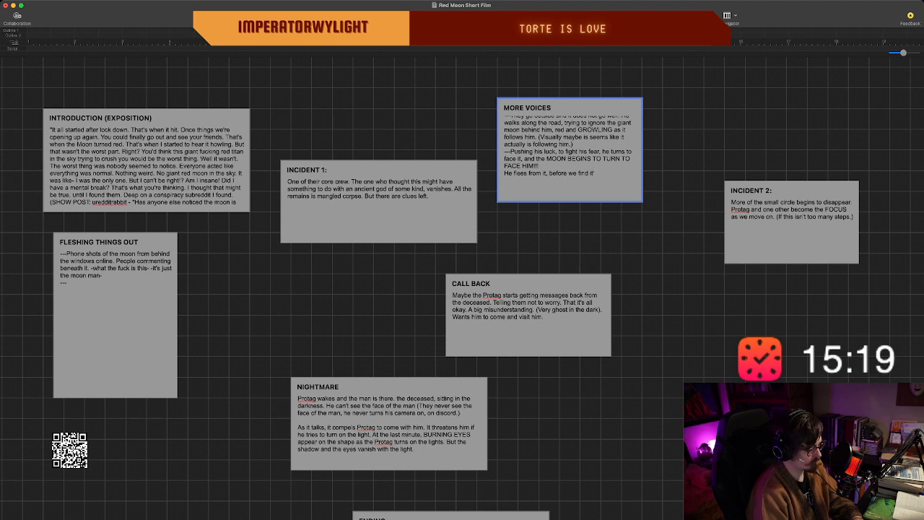
{"action": "type", "text": "s hideous face."}
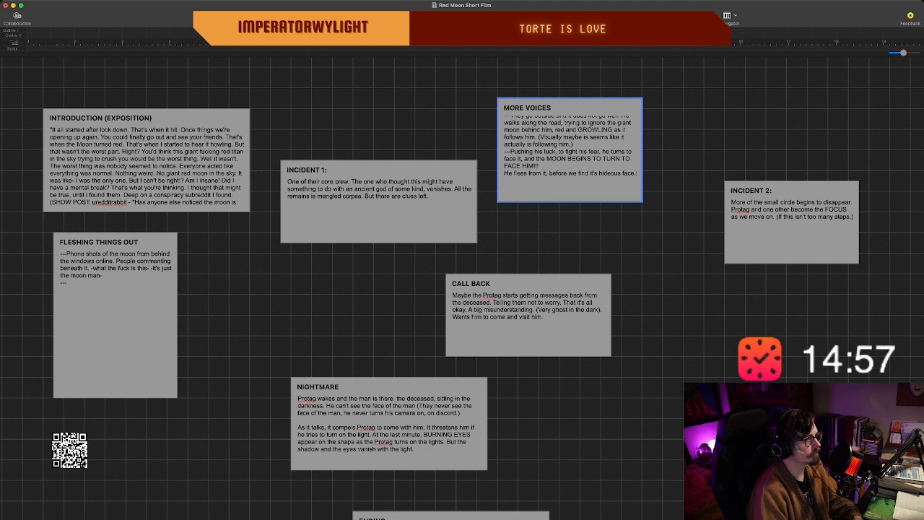
{"action": "scroll", "coordinate": [569, 150], "scroll_direction": "up", "scroll_amount": 3}
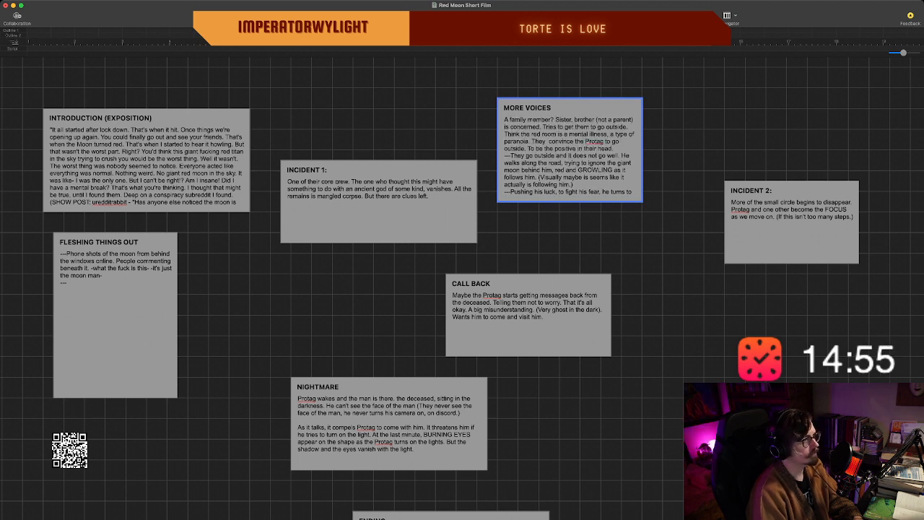
{"action": "scroll", "coordinate": [570, 150], "scroll_direction": "down", "scroll_amount": 3}
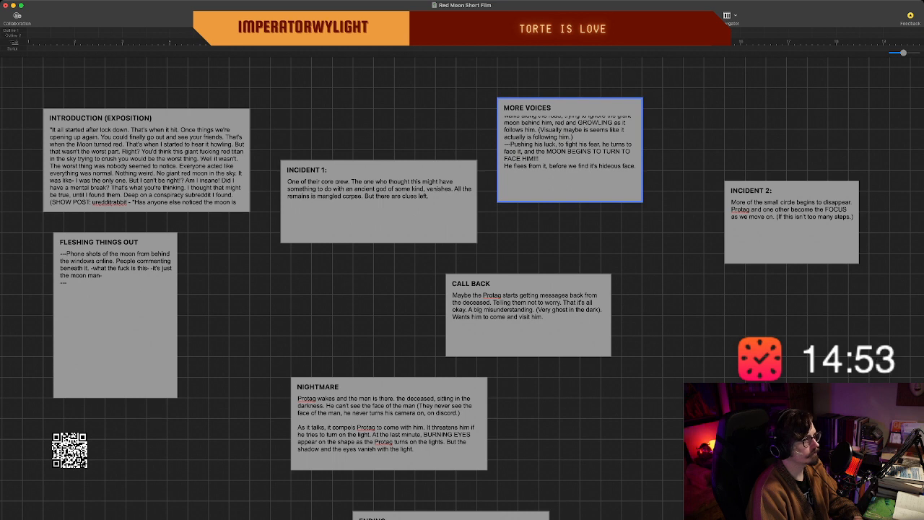
{"action": "scroll", "coordinate": [570, 149], "scroll_direction": "up", "scroll_amount": 3}
{"action": "scroll", "coordinate": [569, 149], "scroll_direction": "down", "scroll_amount": 3}
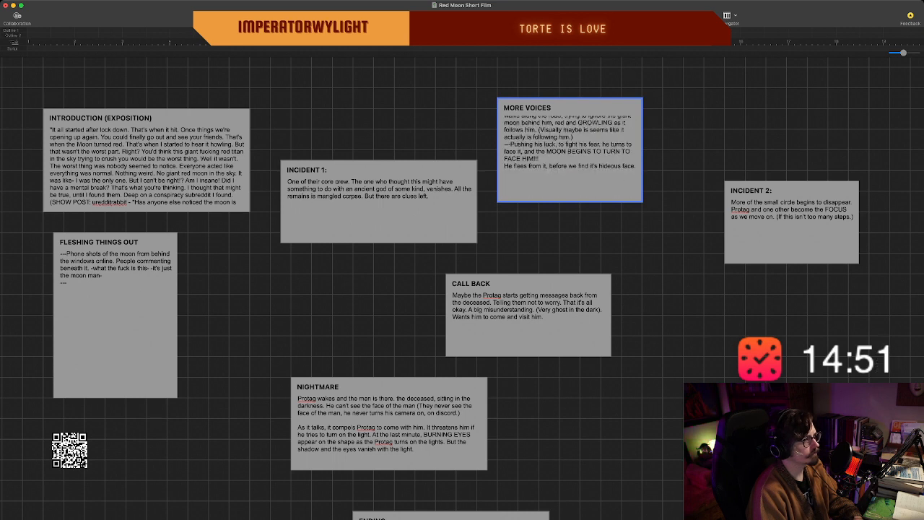
Enlarge the "MORE VOICES" beat in height and width to fit its full text, and end the text editing.
{"action": "left_click_drag", "start_coordinate": [570, 202], "coordinate": [570, 223]}
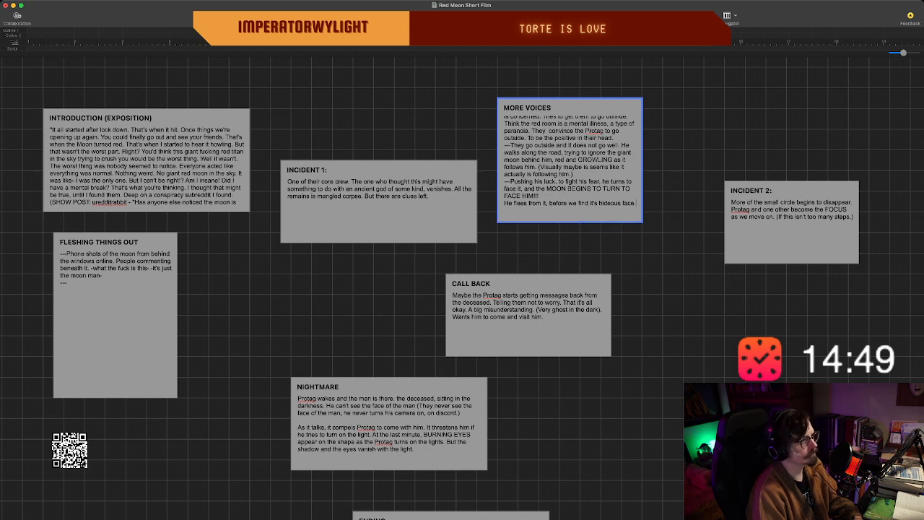
{"action": "left_click_drag", "start_coordinate": [642, 222], "coordinate": [663, 223]}
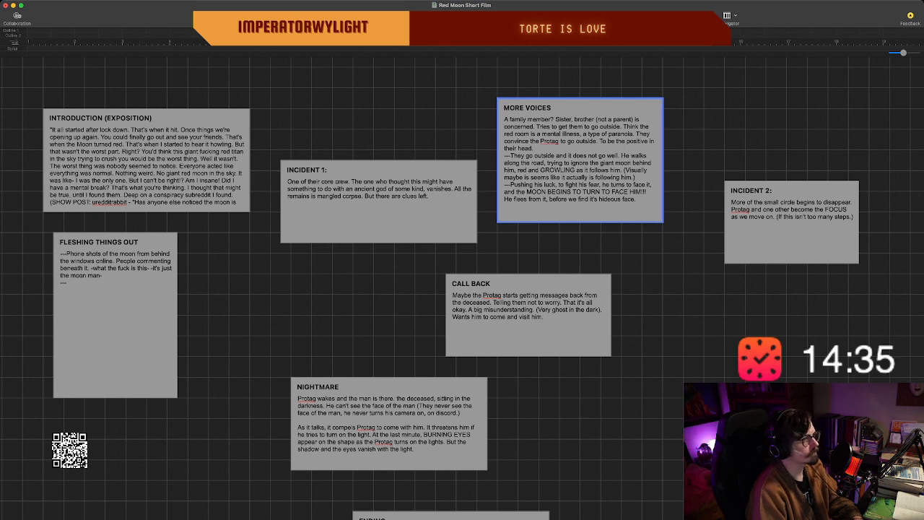
{"action": "key", "text": "Escape"}
Begin the empty dash line at the end of the "FLESHING THINGS OUT" beat with "The".
{"action": "scroll", "coordinate": [462, 289], "scroll_direction": "down", "scroll_amount": 4}
{"action": "scroll", "coordinate": [462, 289], "scroll_direction": "right", "scroll_amount": 4}
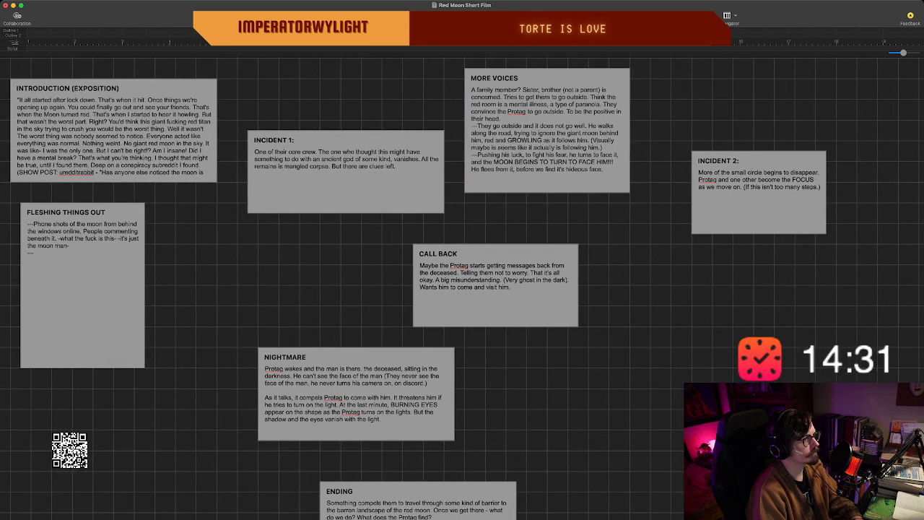
{"action": "scroll", "coordinate": [462, 288], "scroll_direction": "left", "scroll_amount": 1}
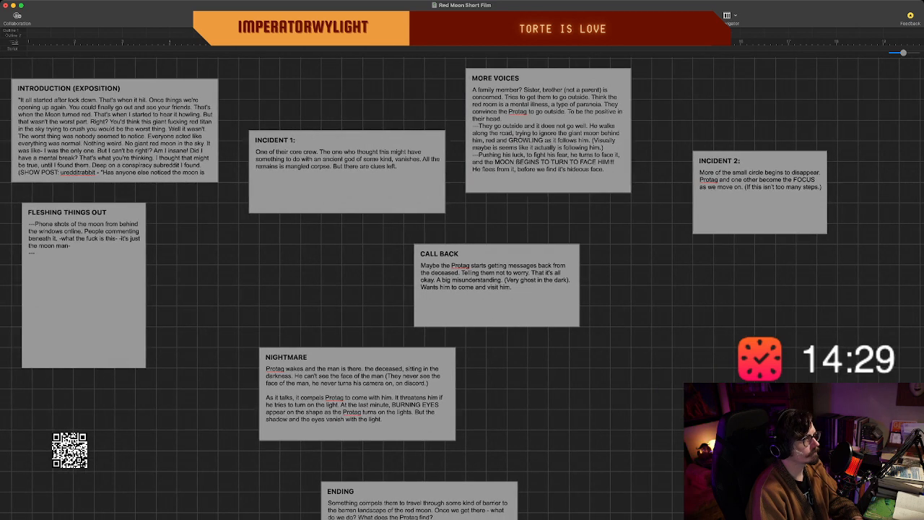
{"action": "scroll", "coordinate": [462, 289], "scroll_direction": "left", "scroll_amount": 4}
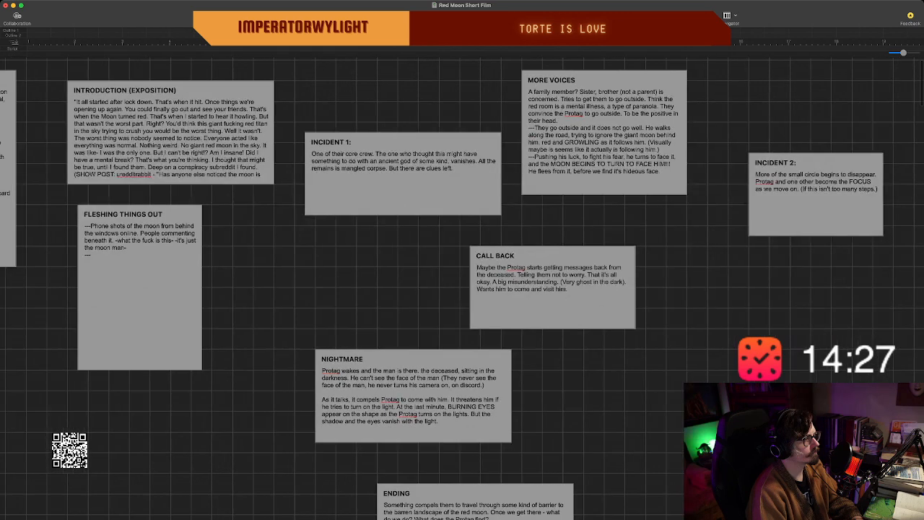
{"action": "scroll", "coordinate": [462, 288], "scroll_direction": "left", "scroll_amount": 3}
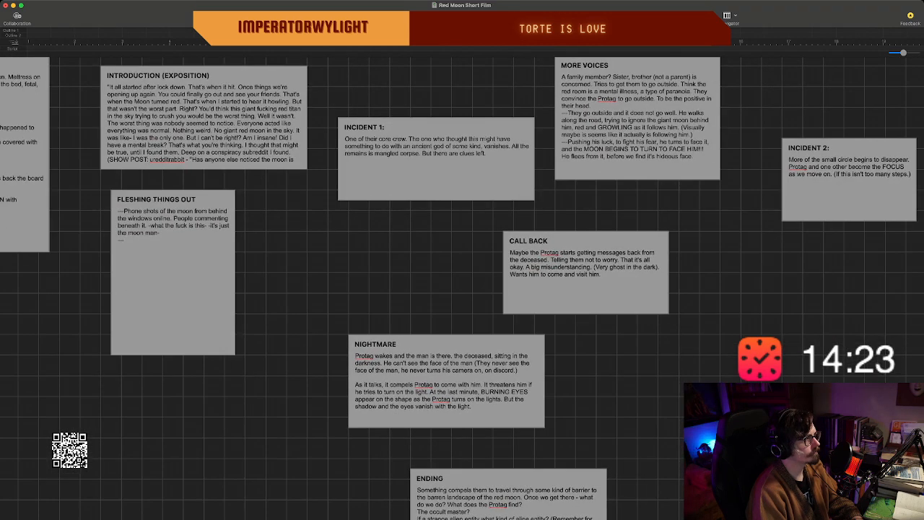
{"action": "type", "text": "The"}
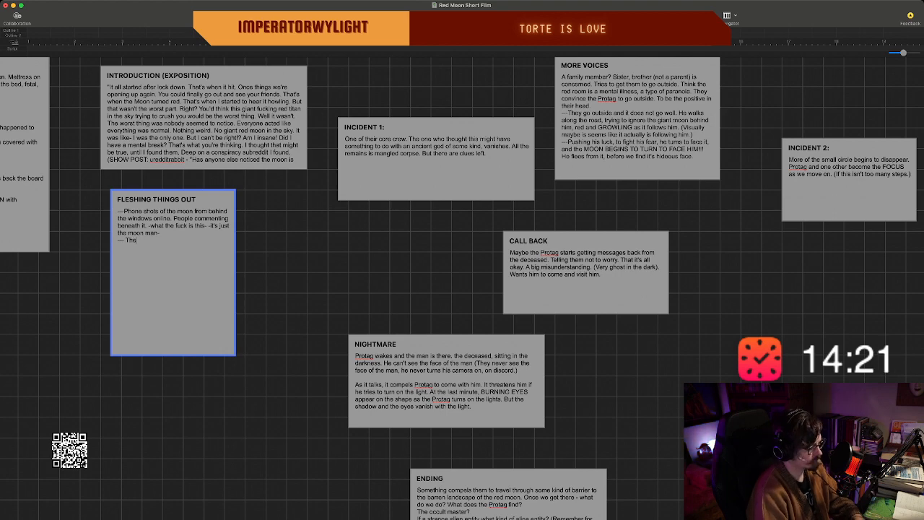
{"action": "type", "text": " Oc"}
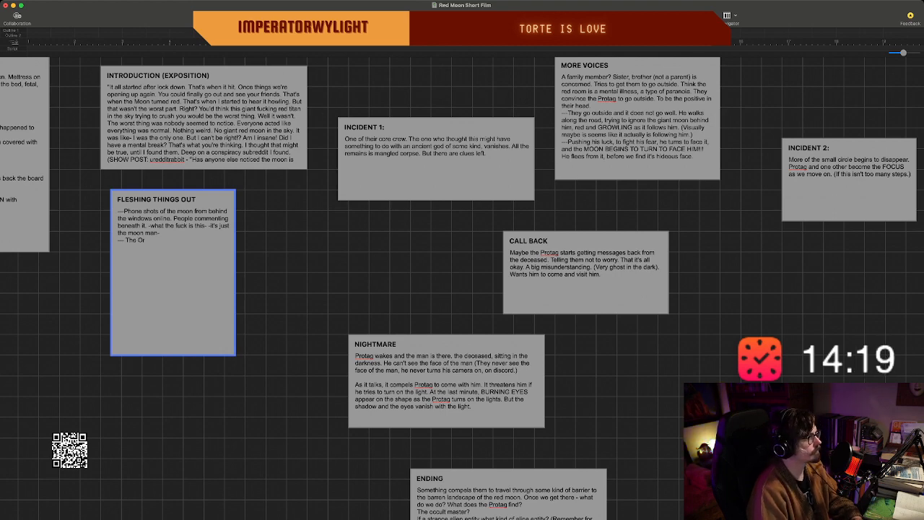
{"action": "scroll", "coordinate": [462, 288], "scroll_direction": "left", "scroll_amount": 3}
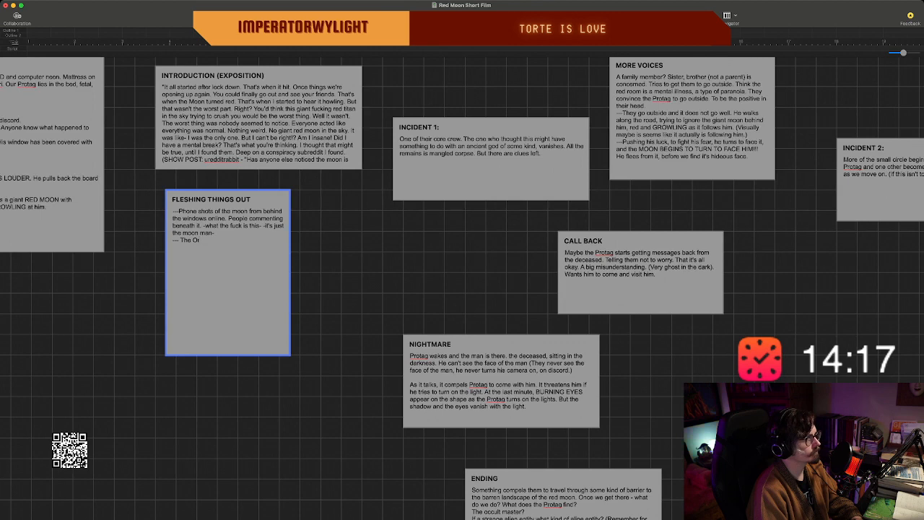
{"action": "scroll", "coordinate": [462, 288], "scroll_direction": "left", "scroll_amount": 4}
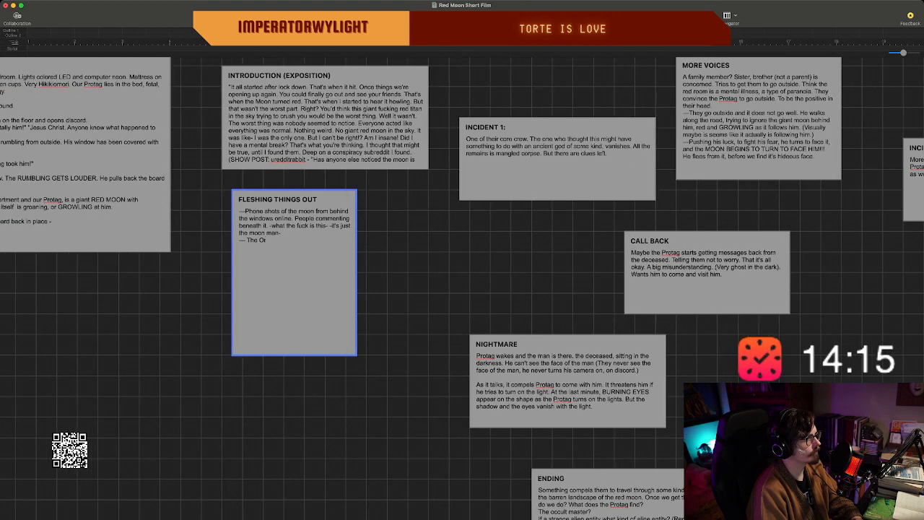
{"action": "key", "text": "BackSpace"}
{"action": "key", "text": "BackSpace"}
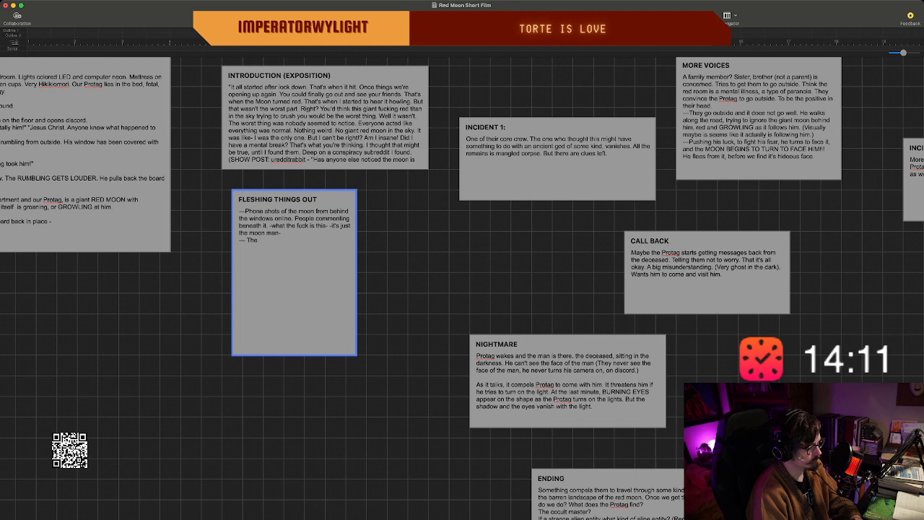
Continue the new "FLESHING THINGS OUT" line with "Warlock leader of all this.".
{"action": "type", "text": "Wa"}
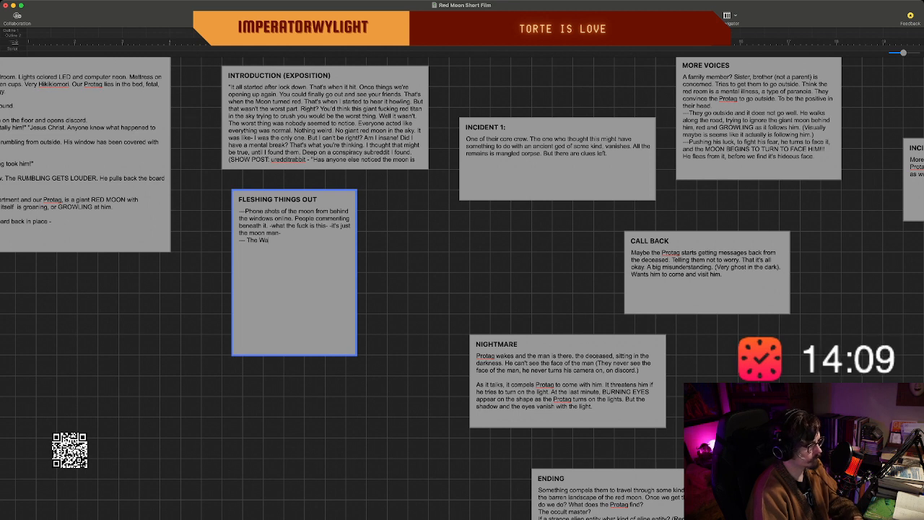
{"action": "type", "text": "rt"}
{"action": "key", "text": "BackSpace"}
{"action": "type", "text": "lock"}
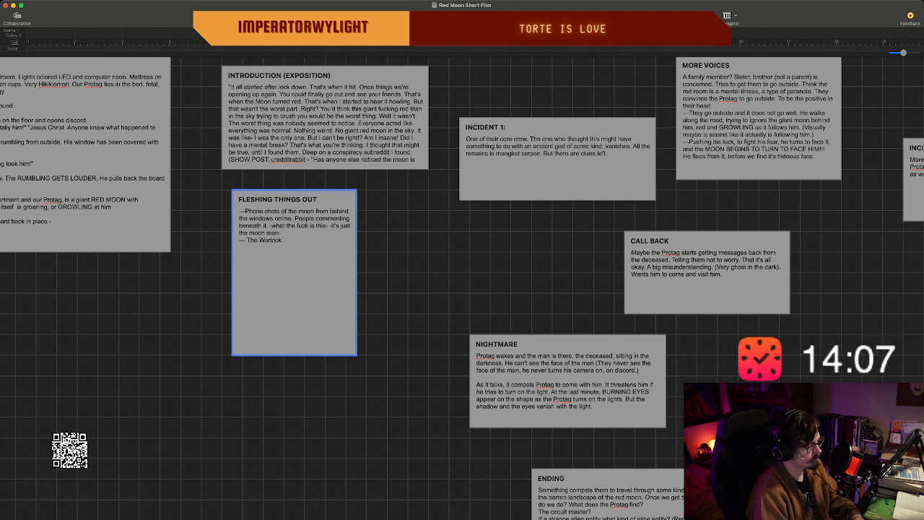
{"action": "type", "text": " leader of all this."}
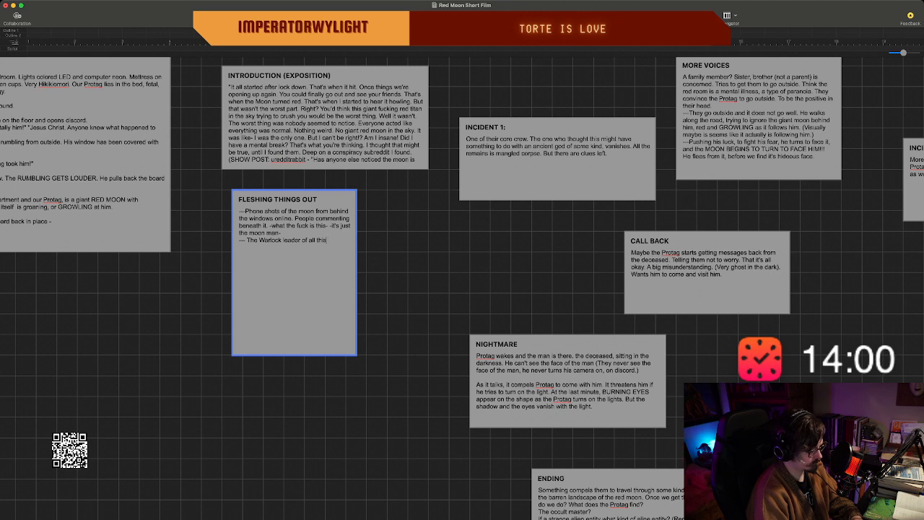
{"action": "type", "text": " Begin"}
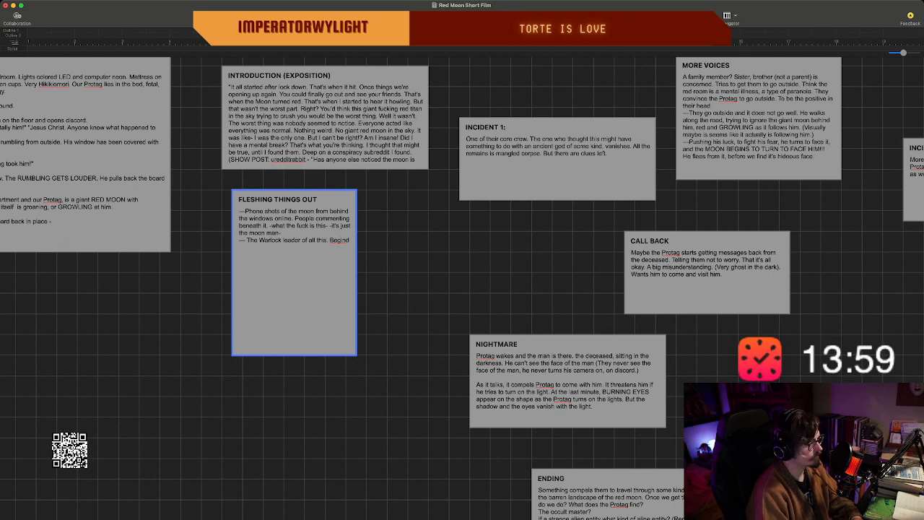
{"action": "type", "text": "s"}
{"action": "type", "text": " giv"}
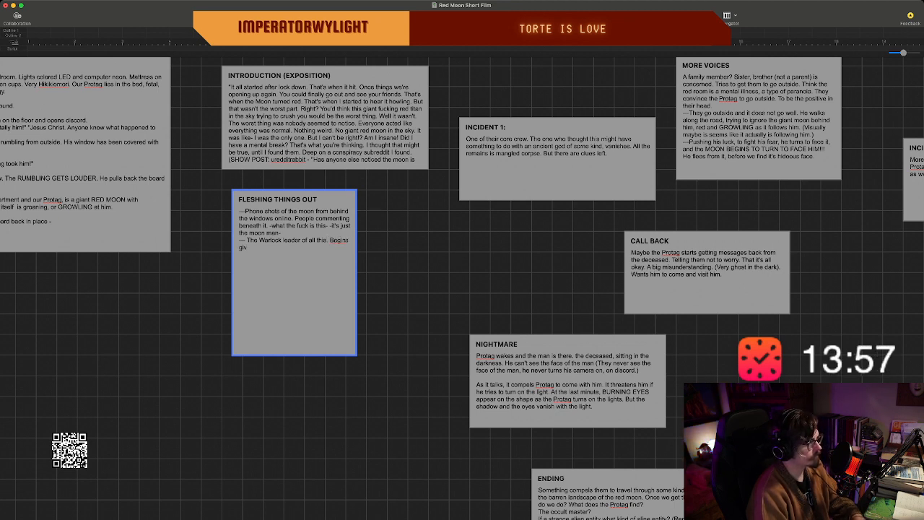
{"action": "type", "text": "ing them all a"}
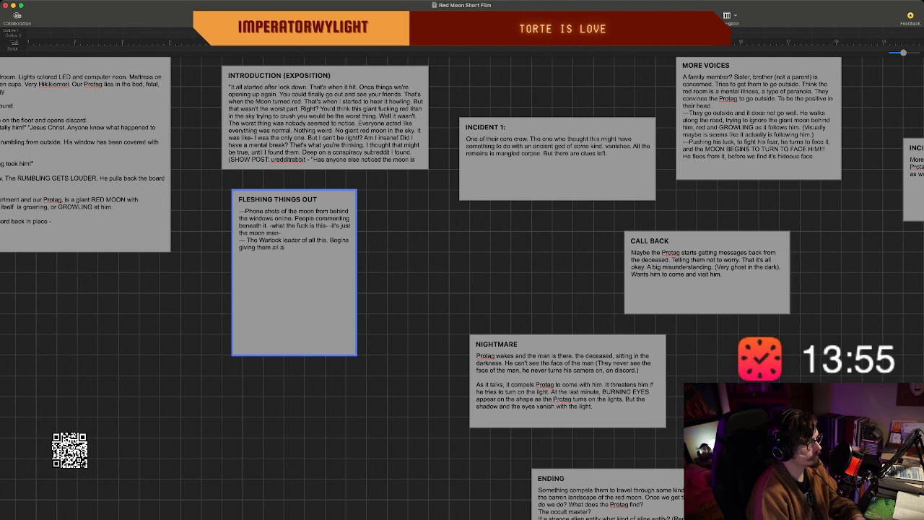
{"action": "type", "text": " histor"}
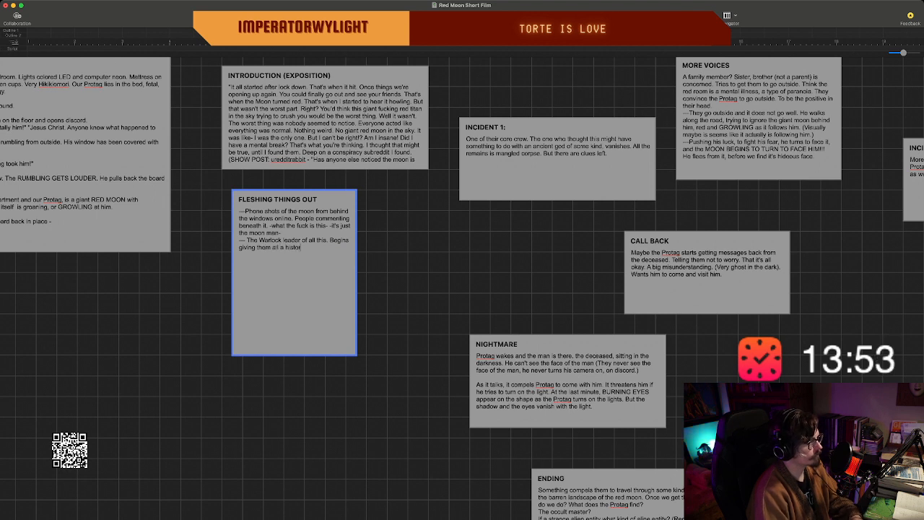
{"action": "type", "text": "y lesson."}
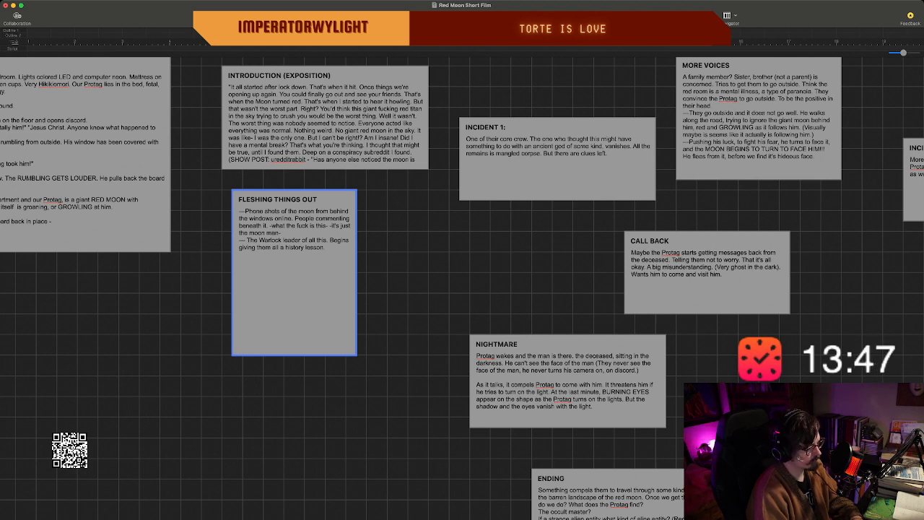
Complete the Warlock note with "Some ancient lore about a mystery cult and the moon.".
{"action": "type", "text": "Some anc"}
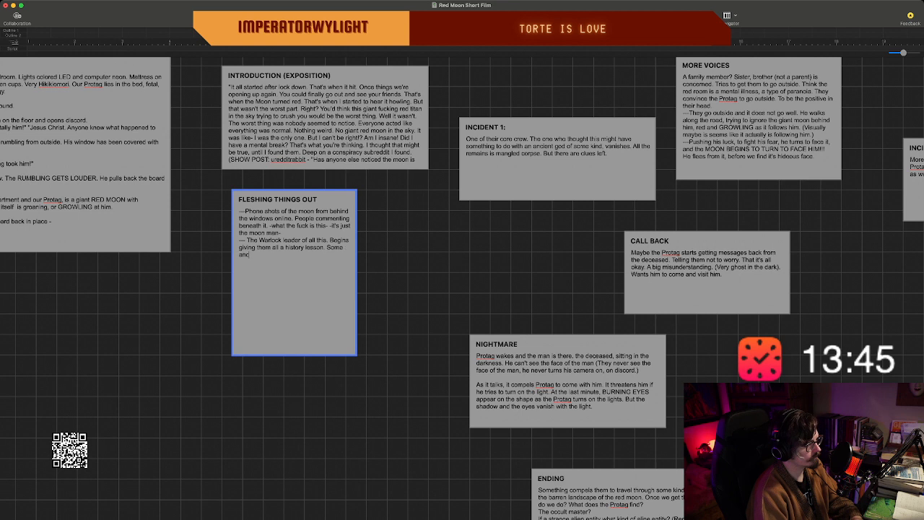
{"action": "type", "text": "ient"}
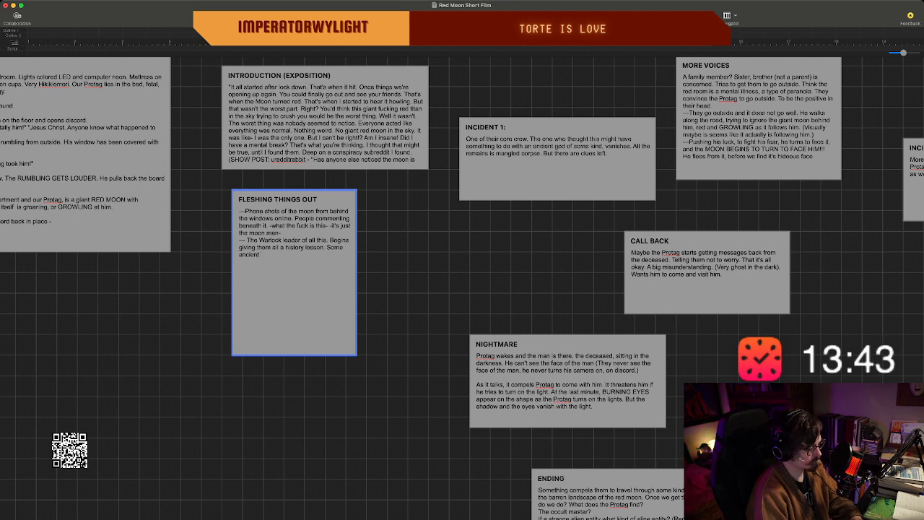
{"action": "type", "text": " lor"}
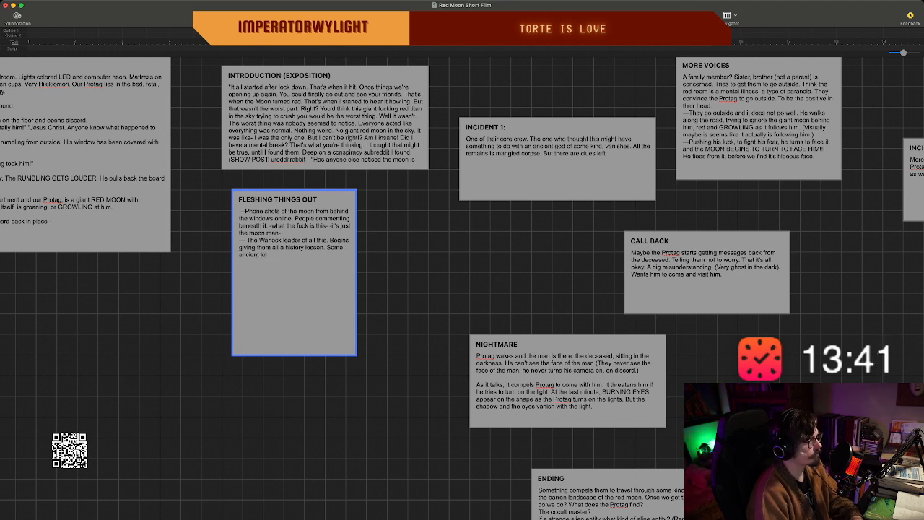
{"action": "type", "text": "e a"}
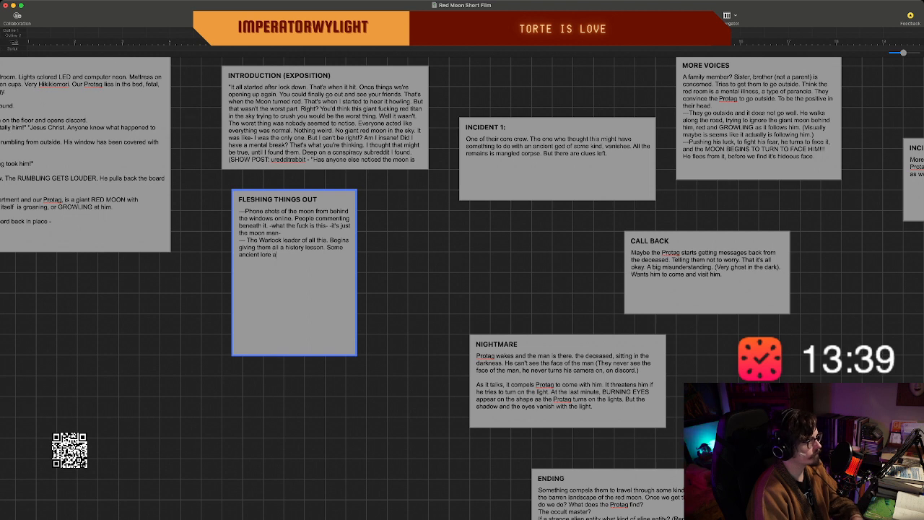
{"action": "type", "text": "bout a m"}
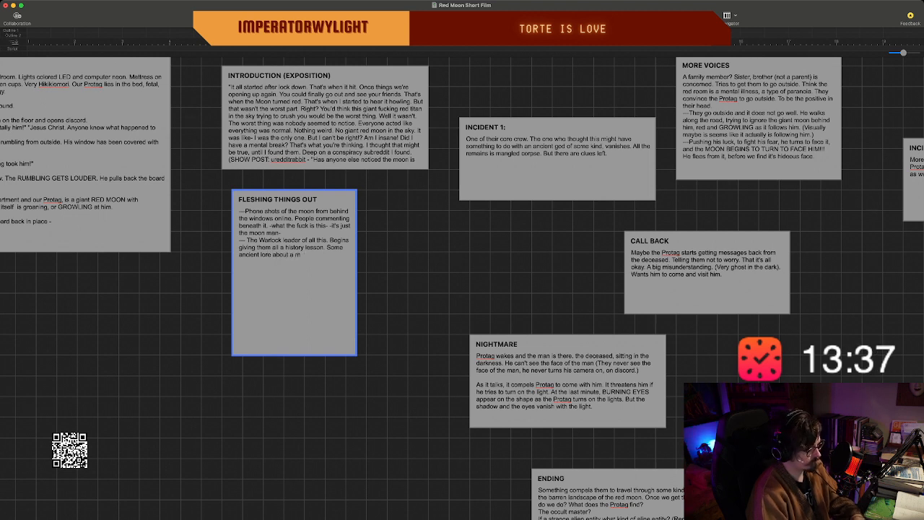
{"action": "type", "text": "ystery cult a"}
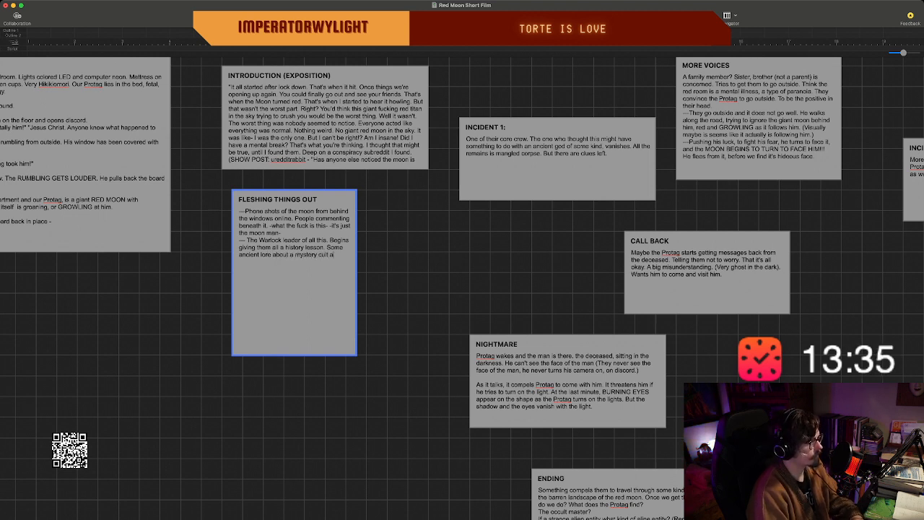
{"action": "type", "text": "nd the moon"}
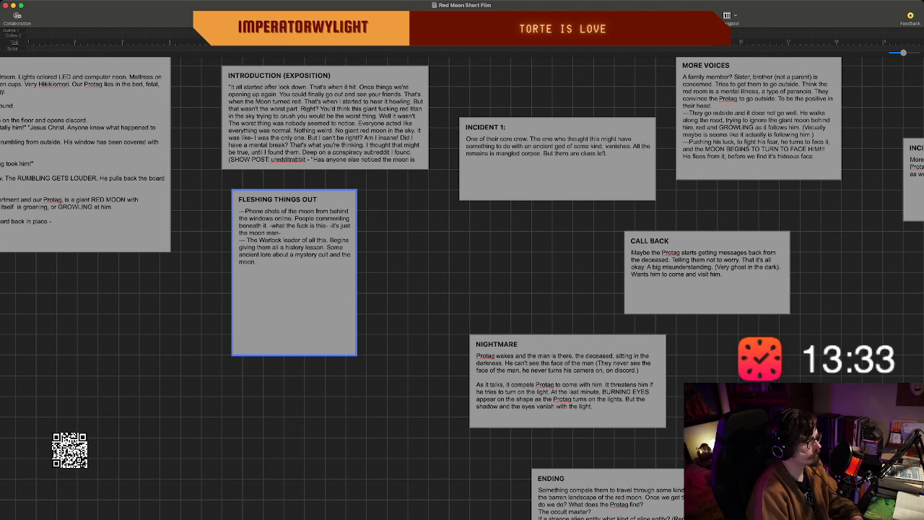
{"action": "type", "text": "."}
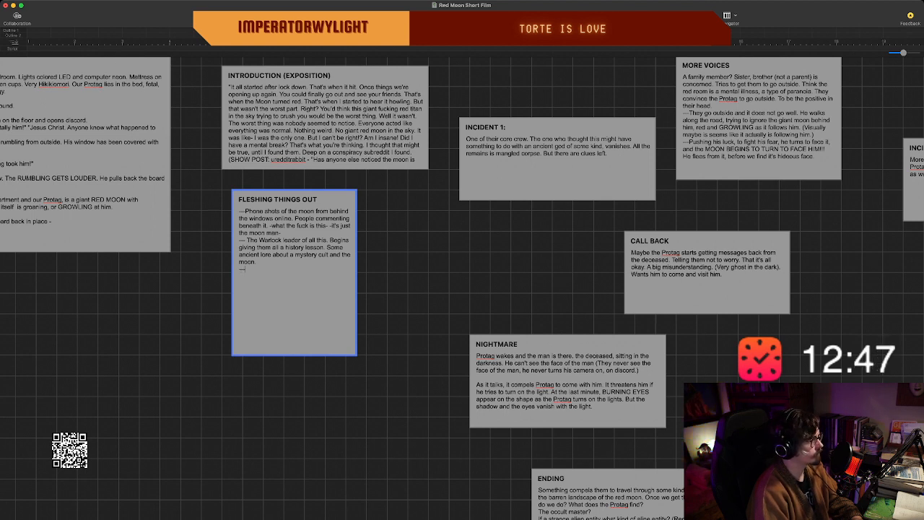
Add a new dash line to "FLESHING THINGS OUT" reading "Is he complicit in this thing. Does he lead them there.".
{"action": "key", "text": "Return"}
{"action": "type", "text": "— Is he"}
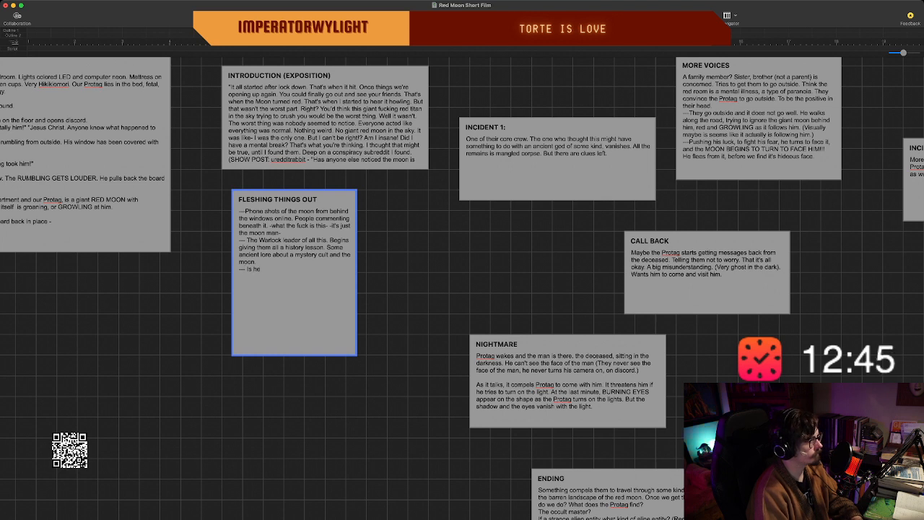
{"action": "type", "text": " complic"}
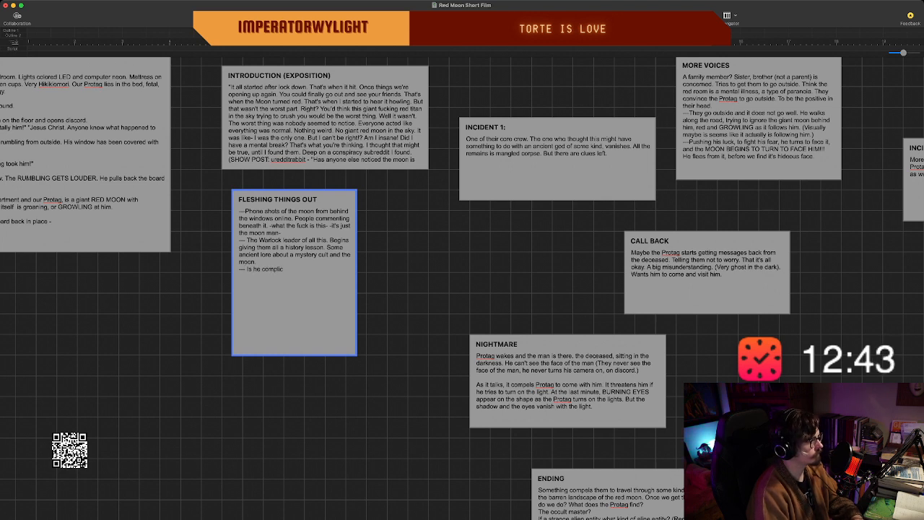
{"action": "type", "text": "it in this thing."}
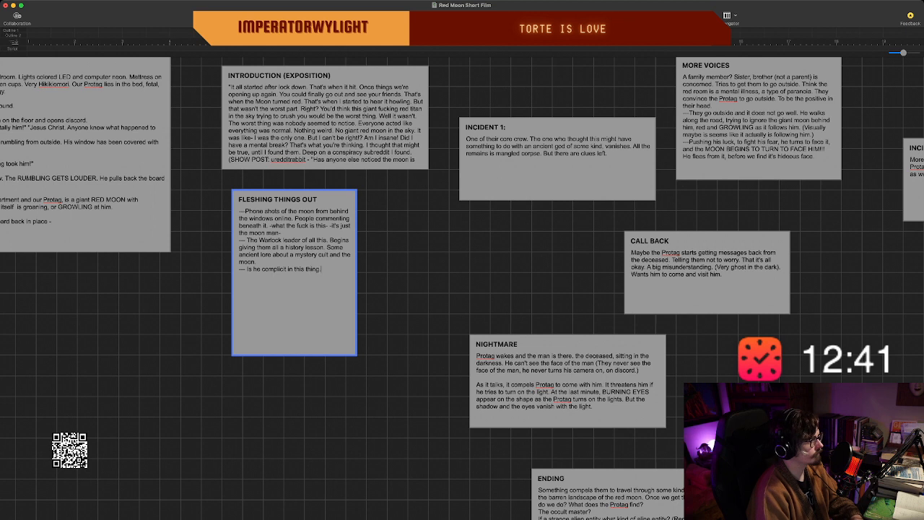
{"action": "type", "text": " Does he lead"}
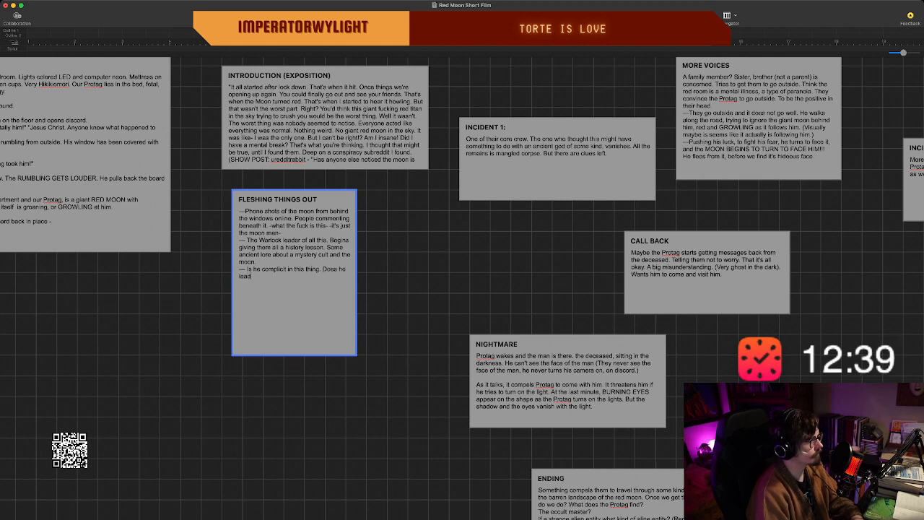
{"action": "type", "text": " them there."}
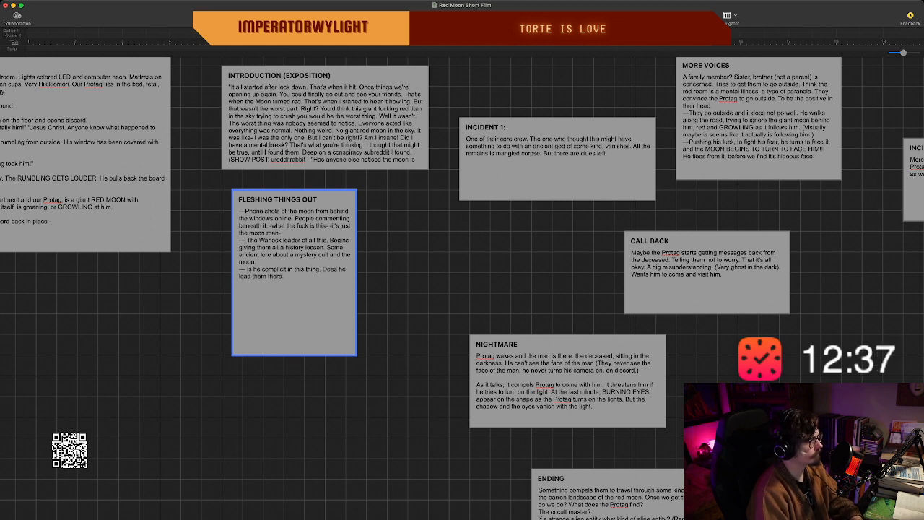
{"action": "type", "text": " How do the"}
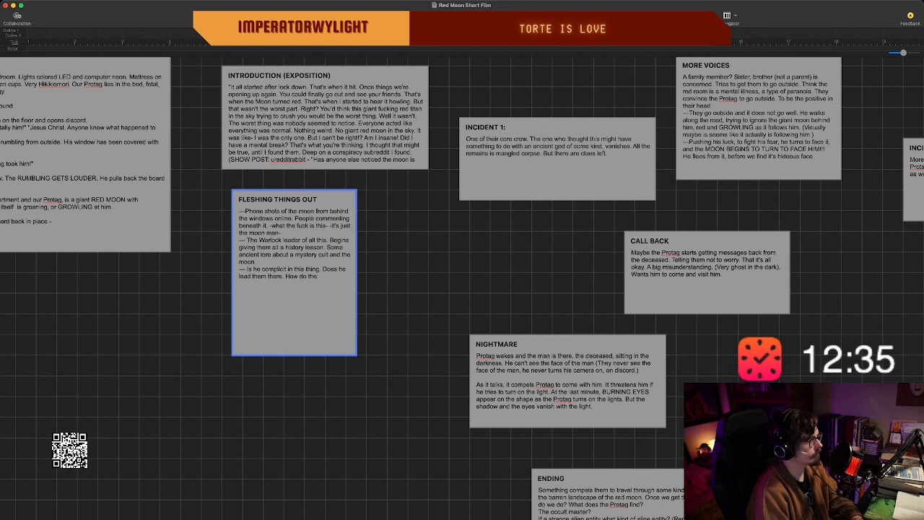
{"action": "type", "text": "y go about so"}
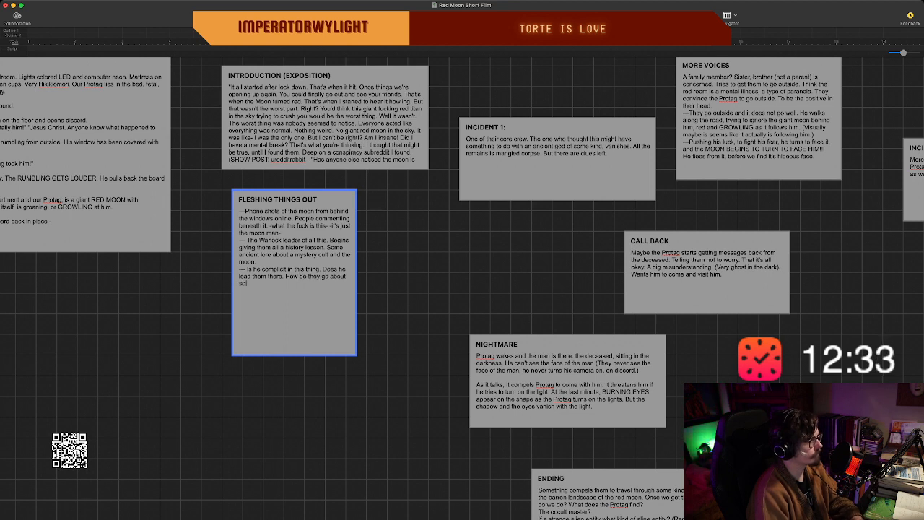
{"action": "type", "text": "lving th"}
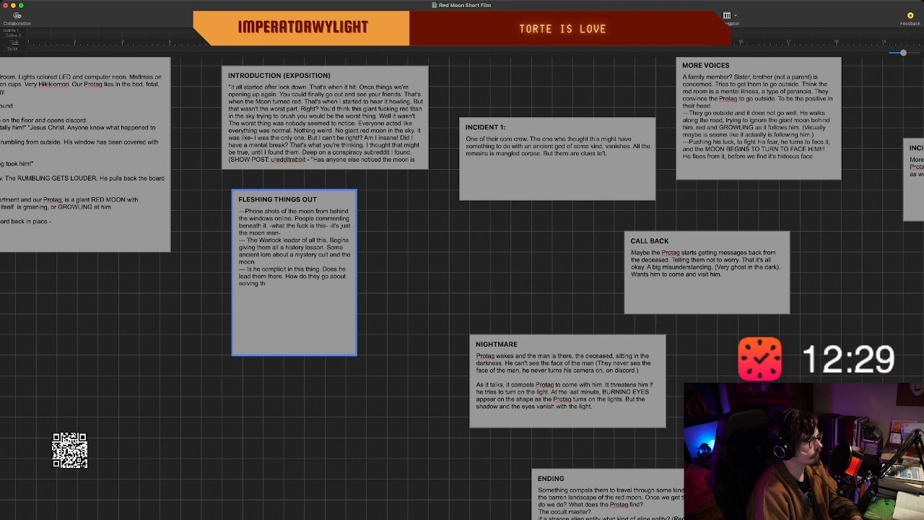
{"action": "type", "text": "is mystery of"}
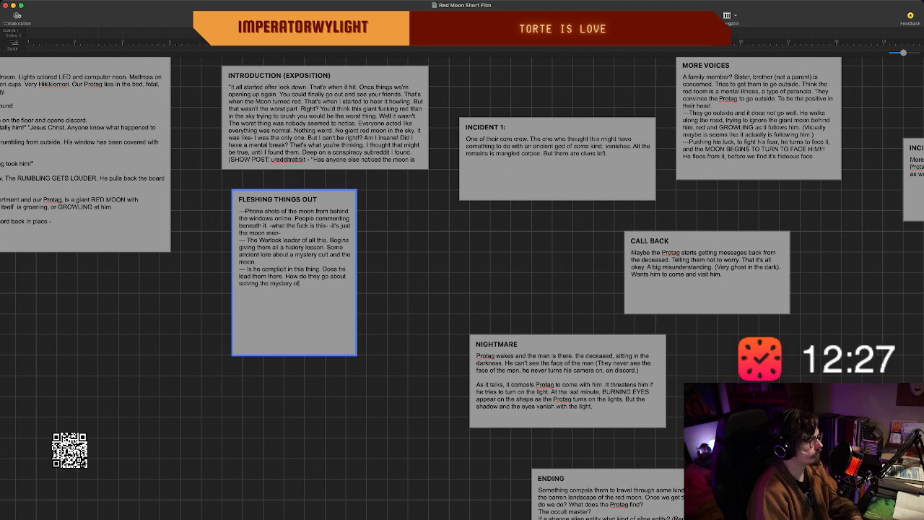
{"action": "type", "text": " his dissa"}
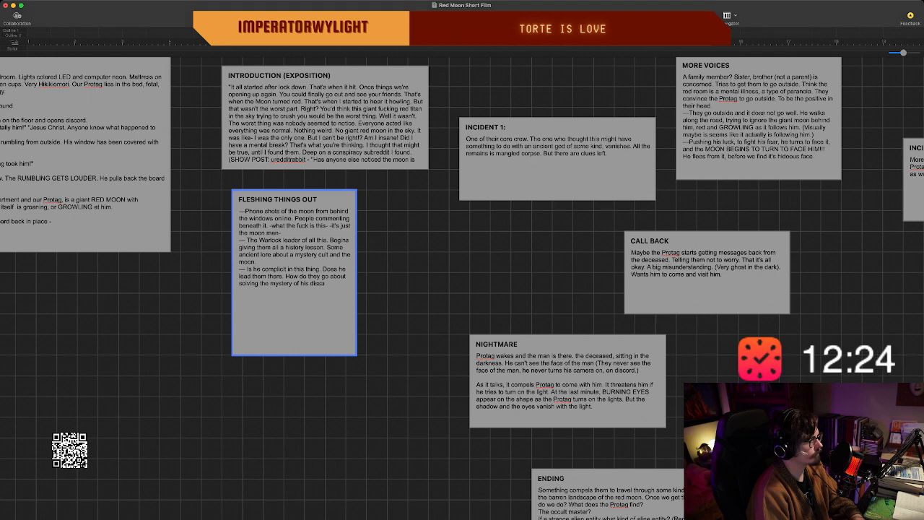
{"action": "key", "text": "BackSpace"}
{"action": "key", "text": "BackSpace"}
{"action": "type", "text": "appearance."}
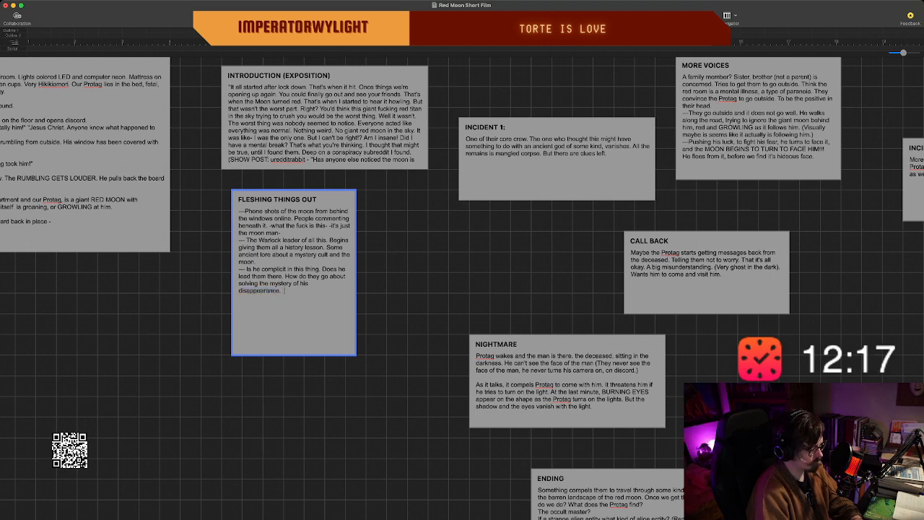
Add the parenthetical reminder "(Remember you have 10-15 minutes." after the disappearance question in "FLESHING THINGS OUT".
{"action": "type", "text": "(Remember"}
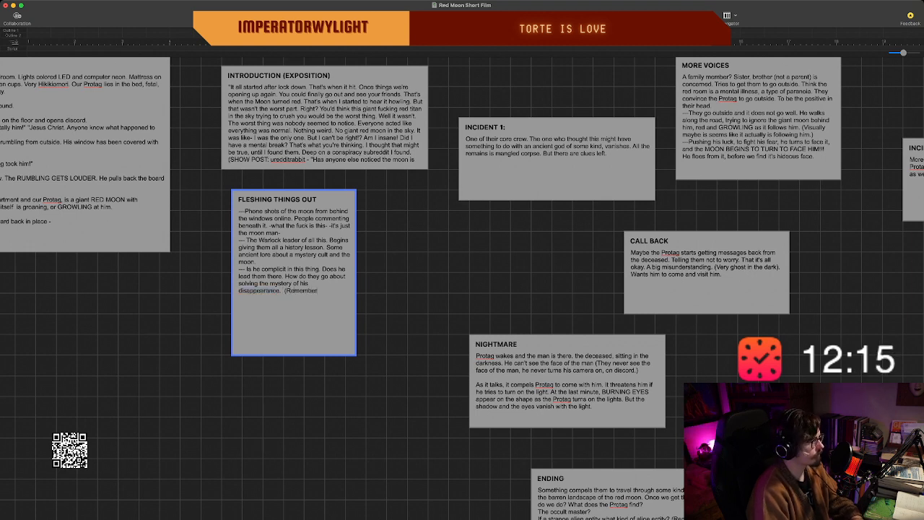
{"action": "key", "text": "BackSpace"}
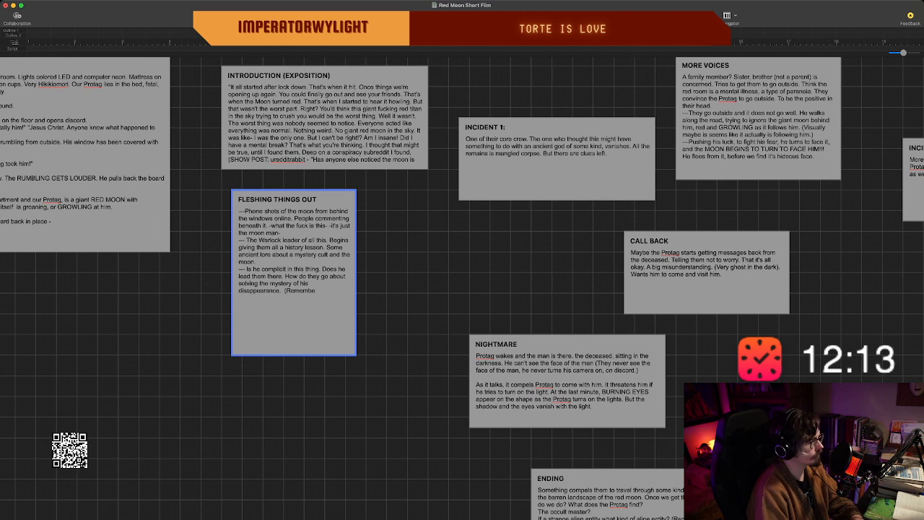
{"action": "type", "text": "you"}
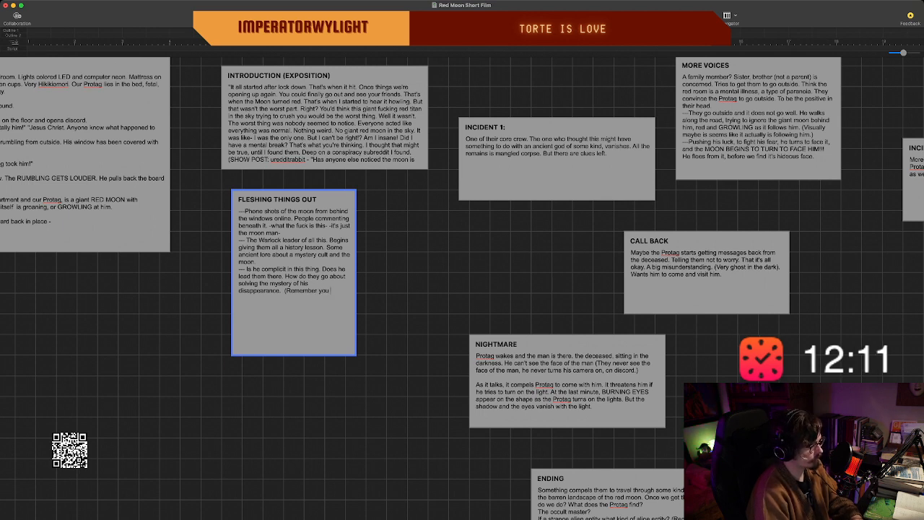
{"action": "type", "text": " have 1"}
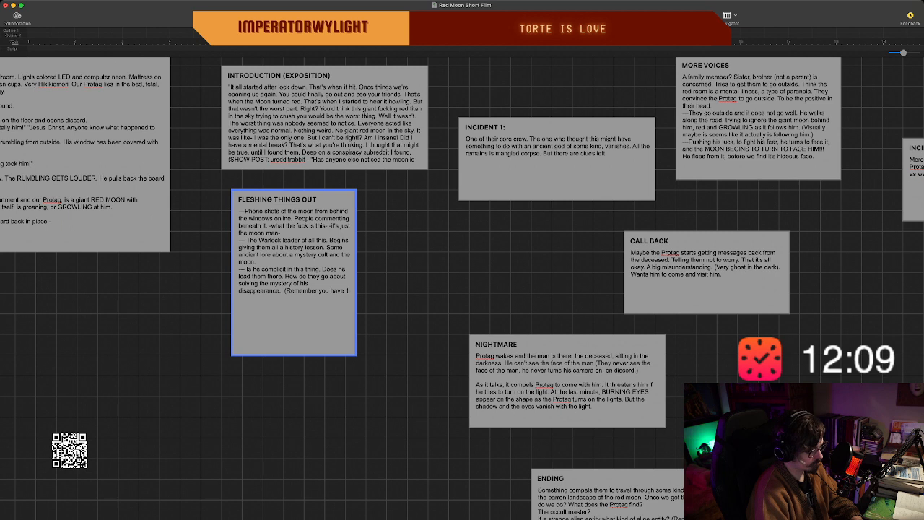
{"action": "type", "text": "0-15 m"}
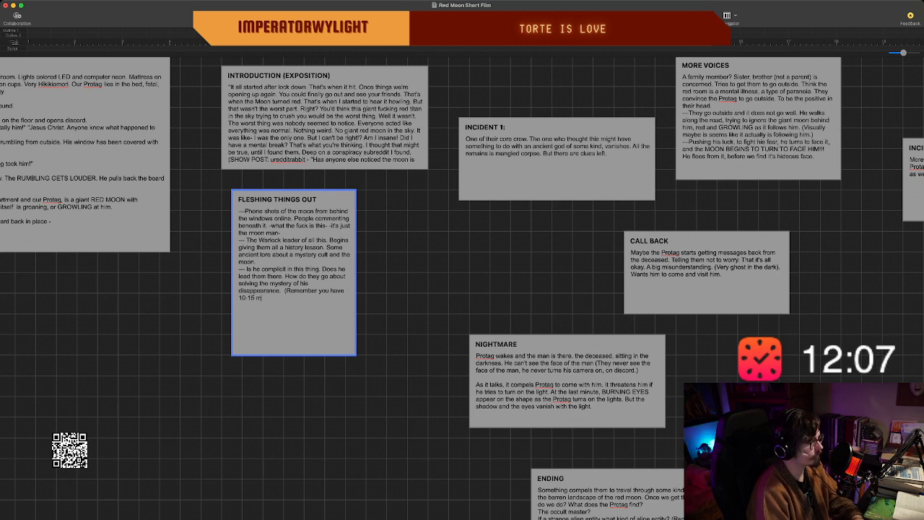
{"action": "type", "text": "in"}
{"action": "type", "text": "utes. So"}
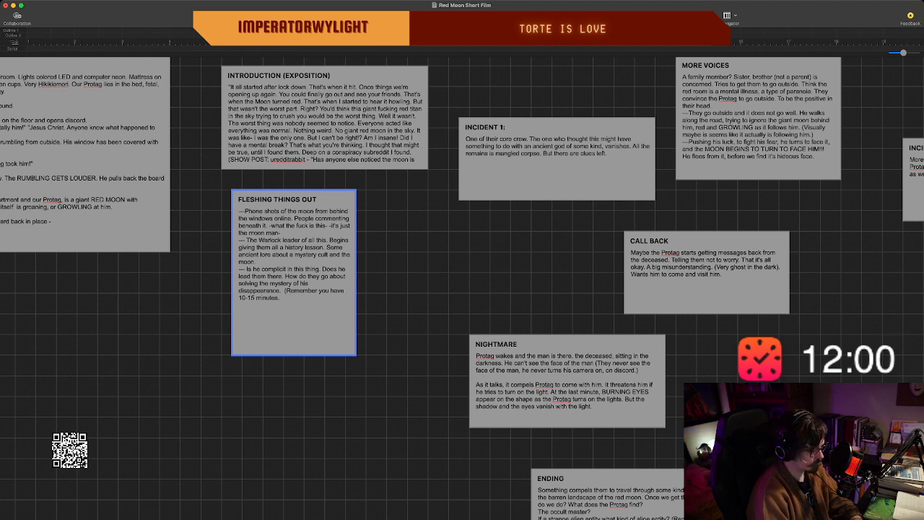
Close the 10-15 minutes reminder's parenthesis and finish the note with "Within all of this, the narrative will have to be condensed.)".
{"action": "type", "text": ") Within all"}
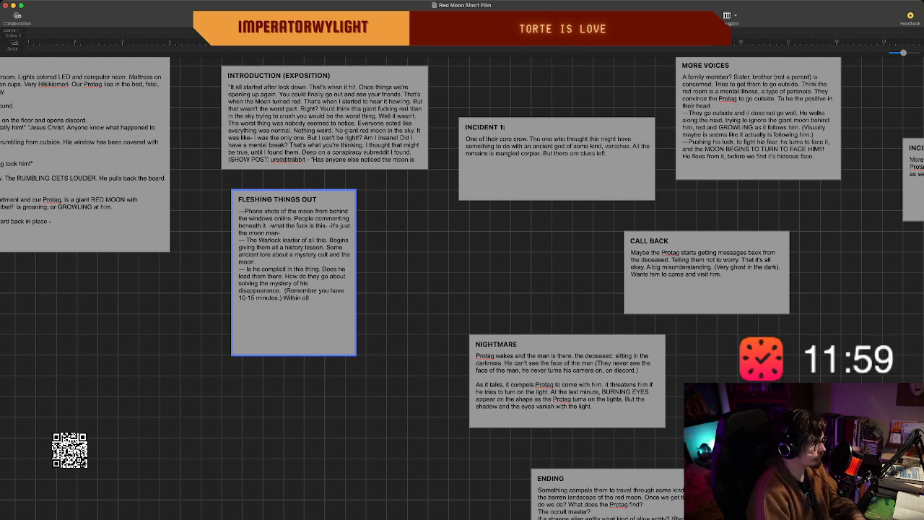
{"action": "type", "text": " of this,"}
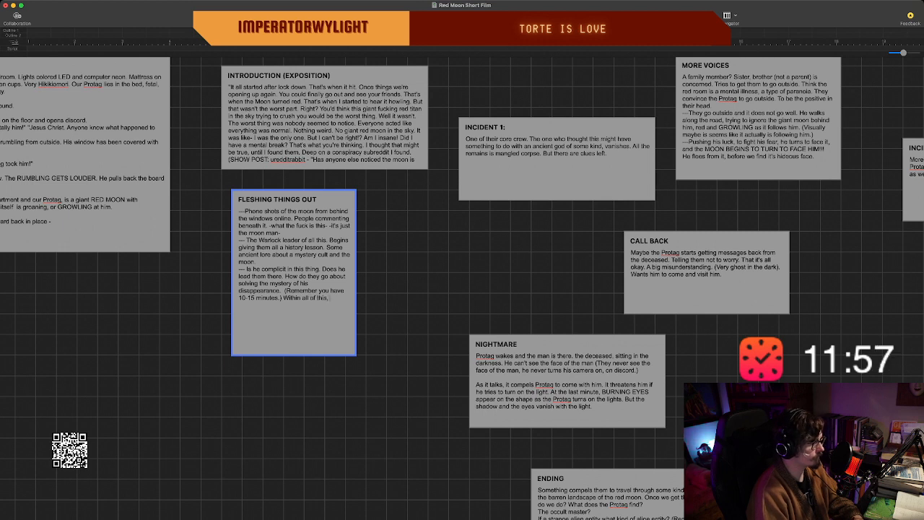
{"action": "type", "text": " the nar"}
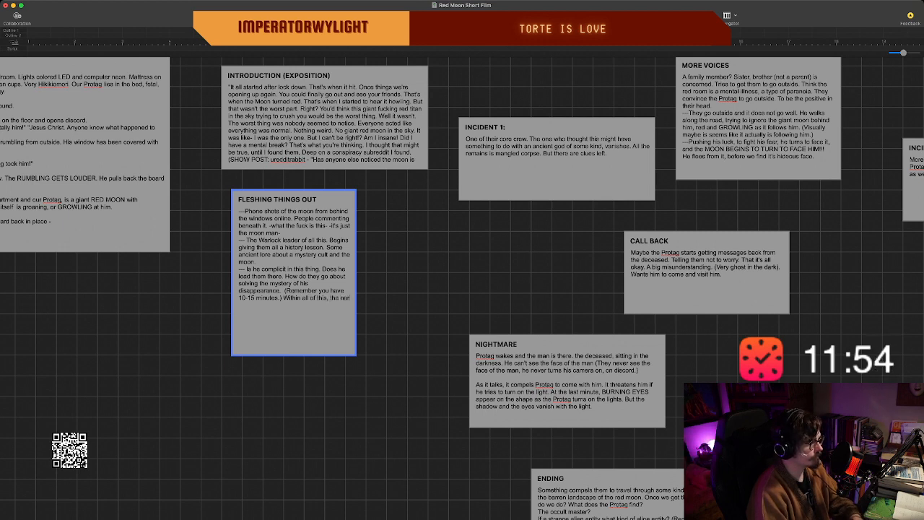
{"action": "type", "text": "rative w"}
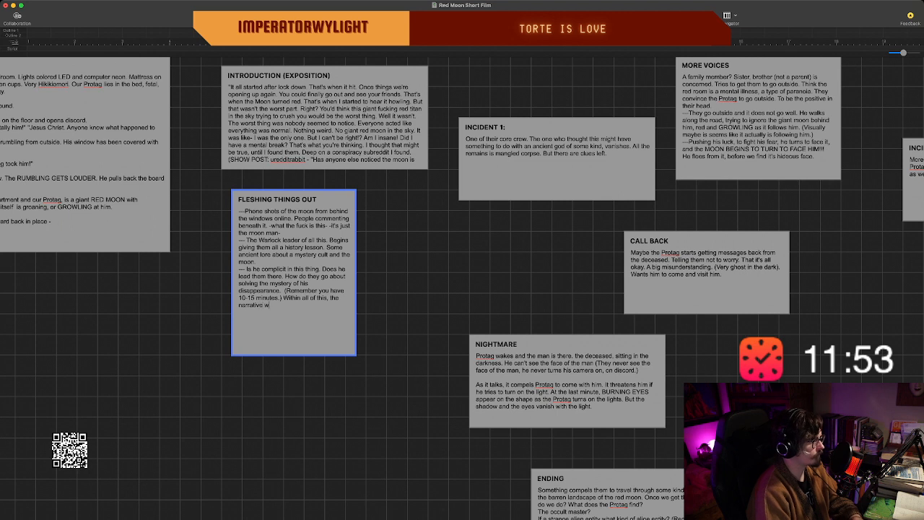
{"action": "type", "text": "ill have to be c"}
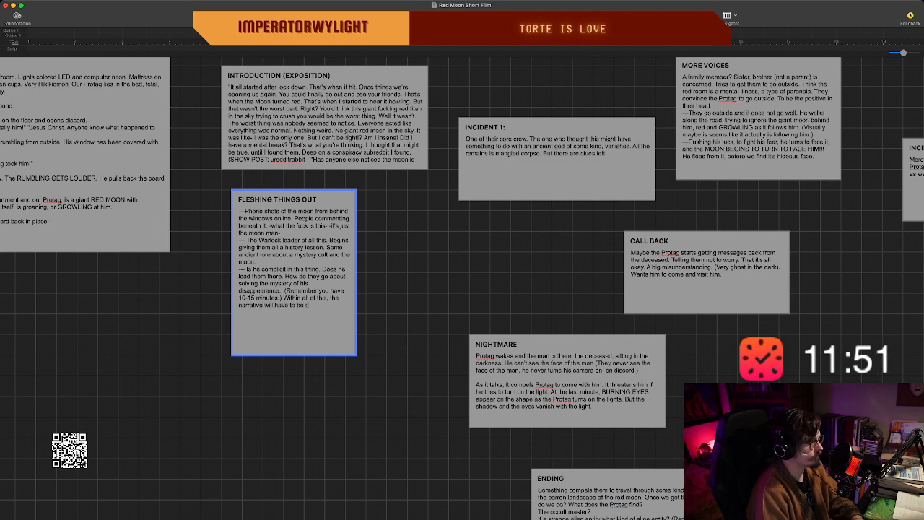
{"action": "type", "text": "ondens"}
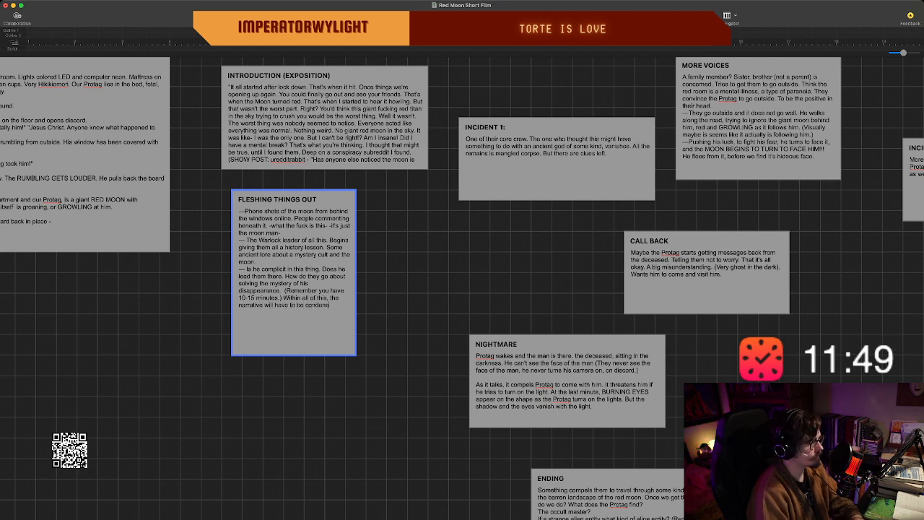
{"action": "type", "text": "ded."}
{"action": "key", "text": "BackSpace"}
{"action": "key", "text": "BackSpace"}
{"action": "key", "text": "BackSpace"}
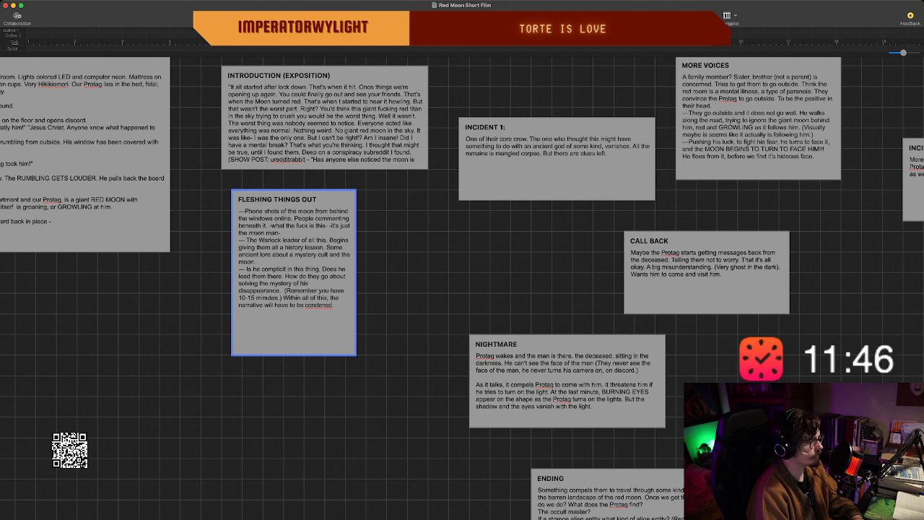
{"action": "key", "text": "BackSpace"}
{"action": "key", "text": "BackSpace"}
{"action": "key", "text": "BackSpace"}
{"action": "key", "text": "BackSpace"}
{"action": "key", "text": "BackSpace"}
{"action": "key", "text": "BackSpace"}
{"action": "key", "text": "BackSpace"}
{"action": "key", "text": "BackSpace"}
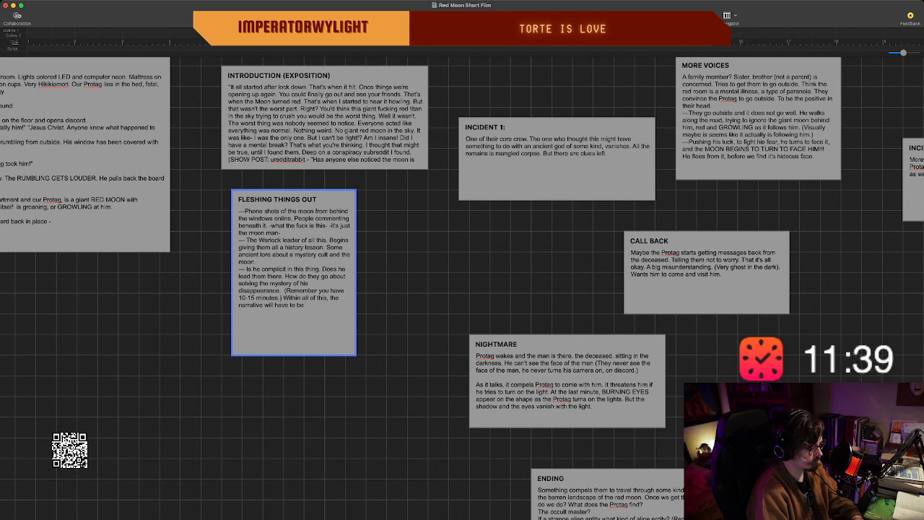
{"action": "type", "text": "condense"}
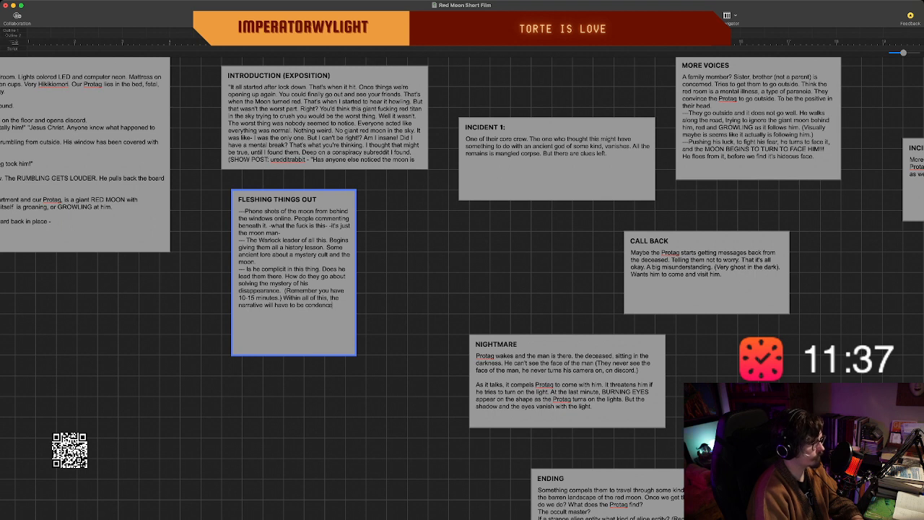
{"action": "type", "text": "d."}
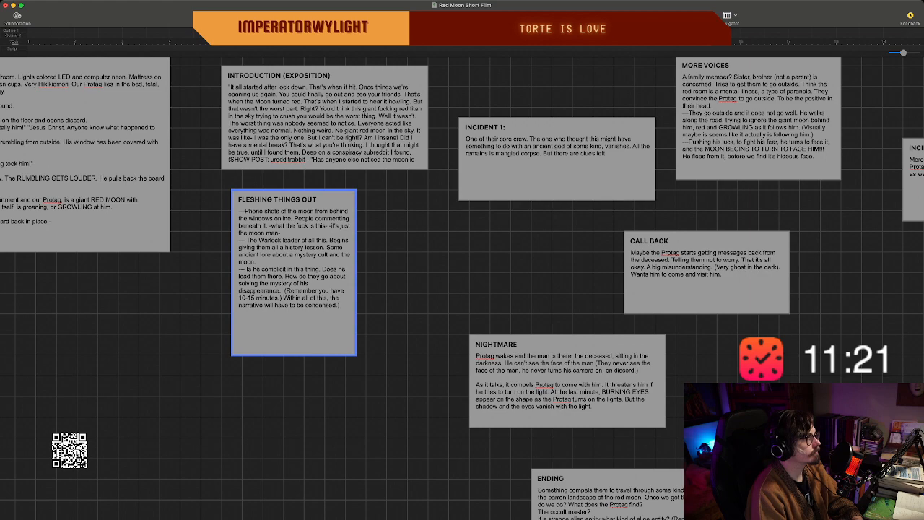
{"action": "left_click", "coordinate": [412, 288]}
Create a new beat titled "VISUAL ABSTRACTION" in the empty space between the "INCIDENT 1:" and "NIGHTMARE" beats.
{"action": "scroll", "coordinate": [411, 289], "scroll_direction": "left", "scroll_amount": 6}
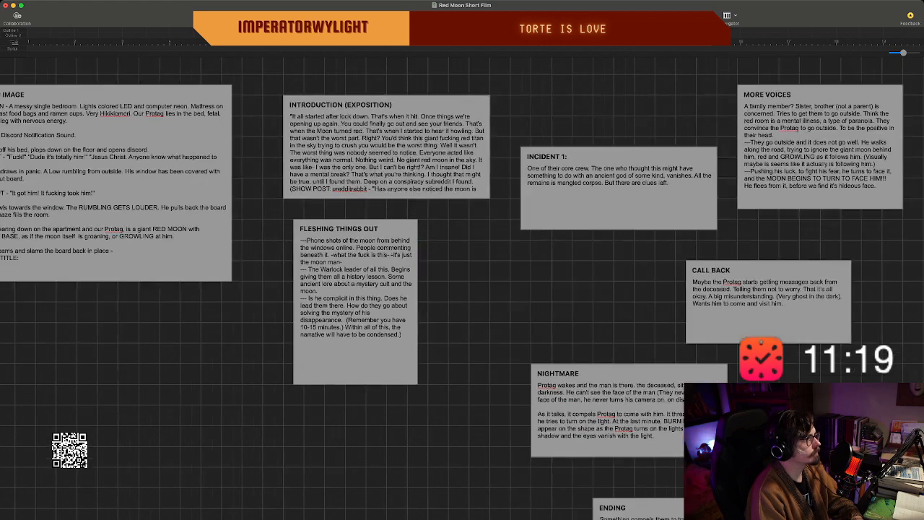
{"action": "scroll", "coordinate": [462, 289], "scroll_direction": "right", "scroll_amount": 10}
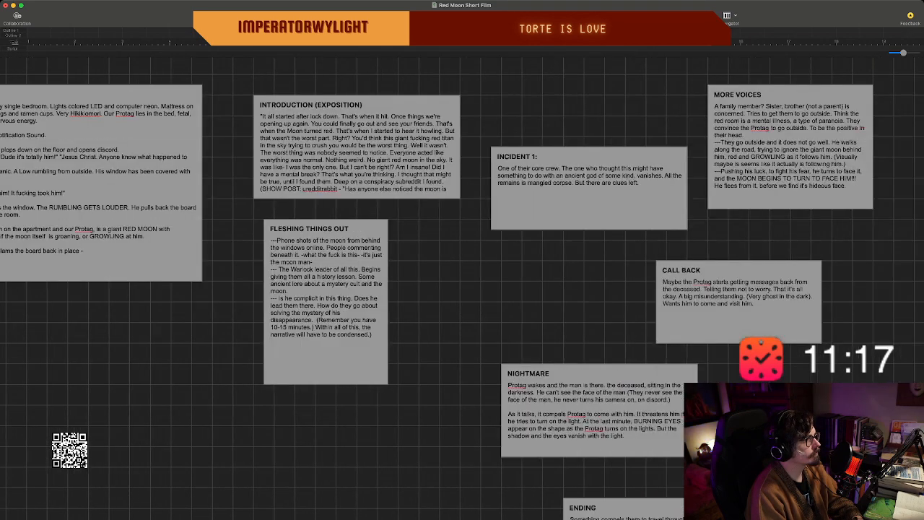
{"action": "scroll", "coordinate": [462, 289], "scroll_direction": "down", "scroll_amount": 3}
{"action": "scroll", "coordinate": [462, 289], "scroll_direction": "left", "scroll_amount": 3}
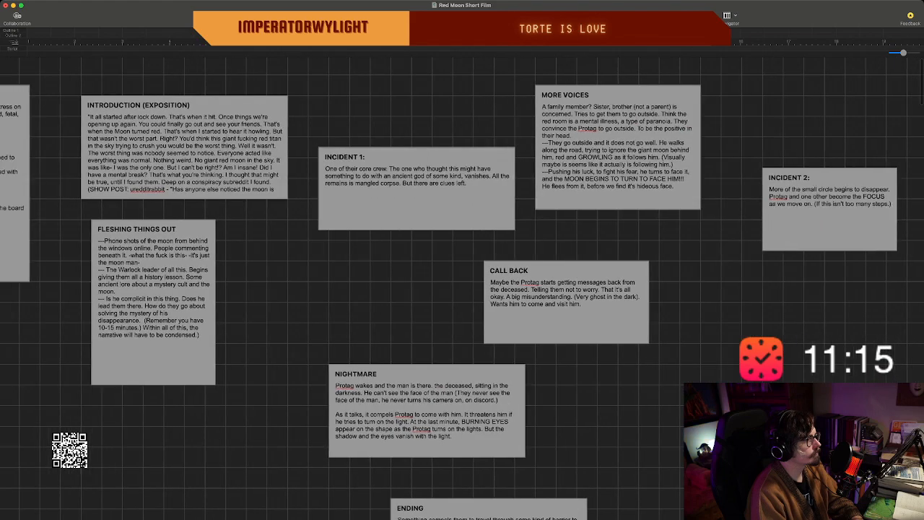
{"action": "scroll", "coordinate": [462, 289], "scroll_direction": "up", "scroll_amount": 2}
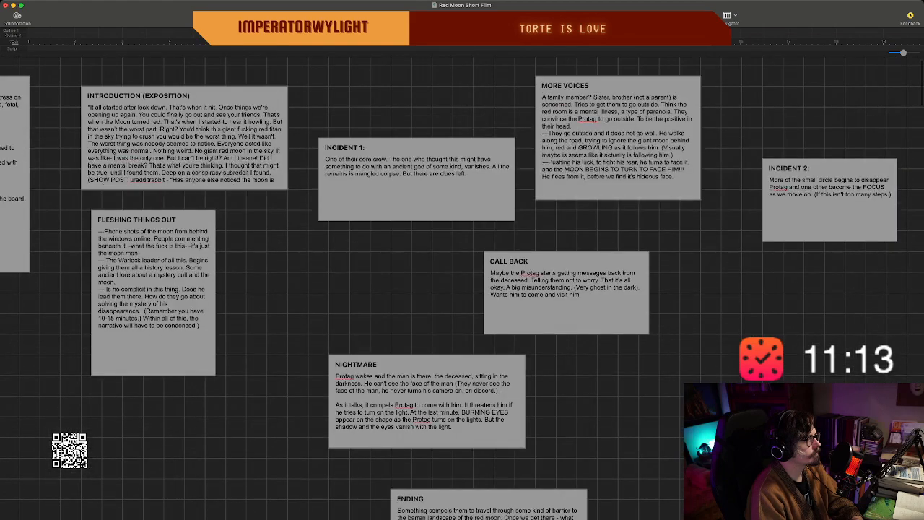
{"action": "scroll", "coordinate": [462, 289], "scroll_direction": "left", "scroll_amount": 2}
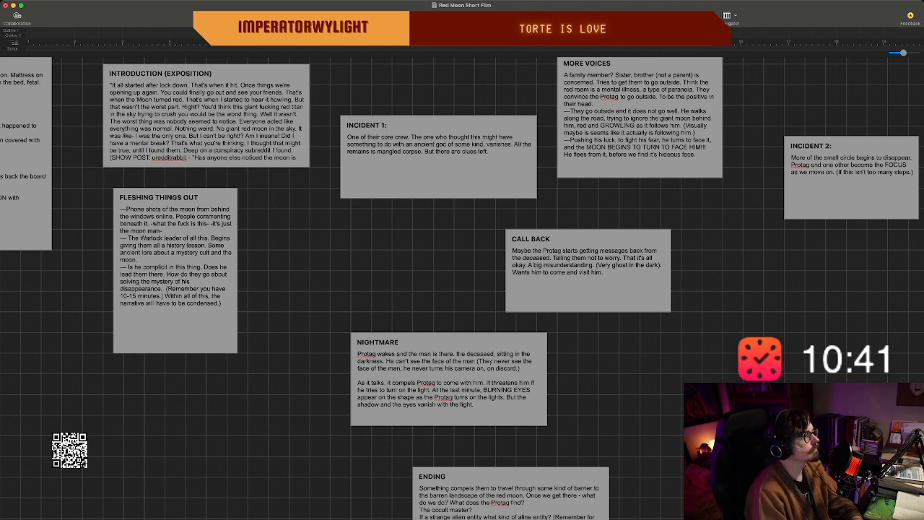
{"action": "double_click", "coordinate": [361, 266]}
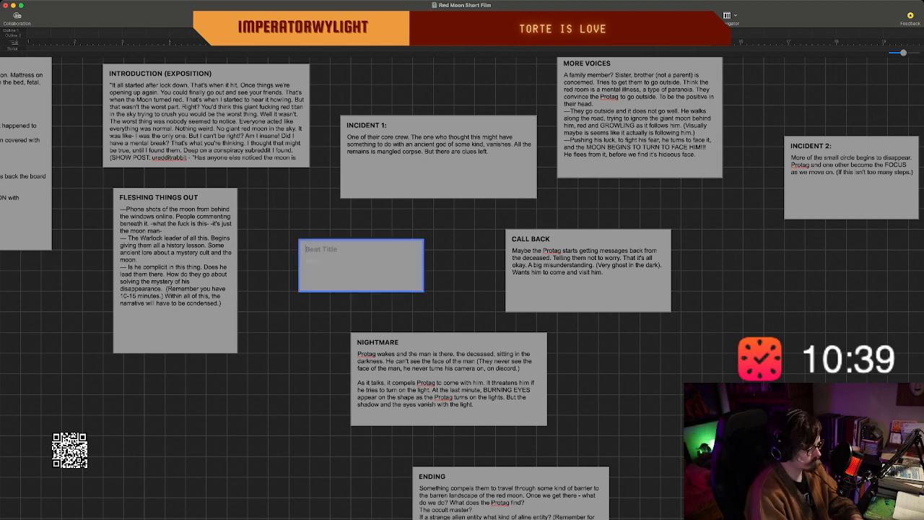
{"action": "type", "text": "VISUAL"}
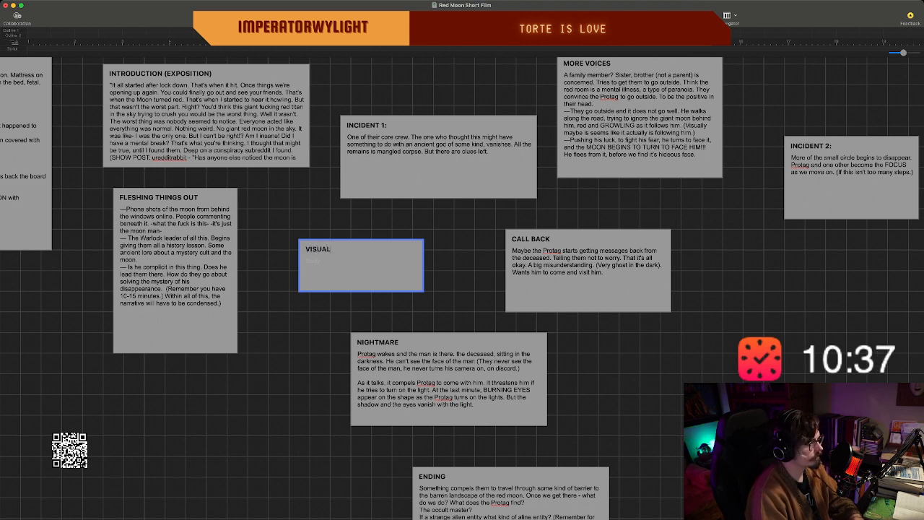
{"action": "type", "text": " ABSTRACTION"}
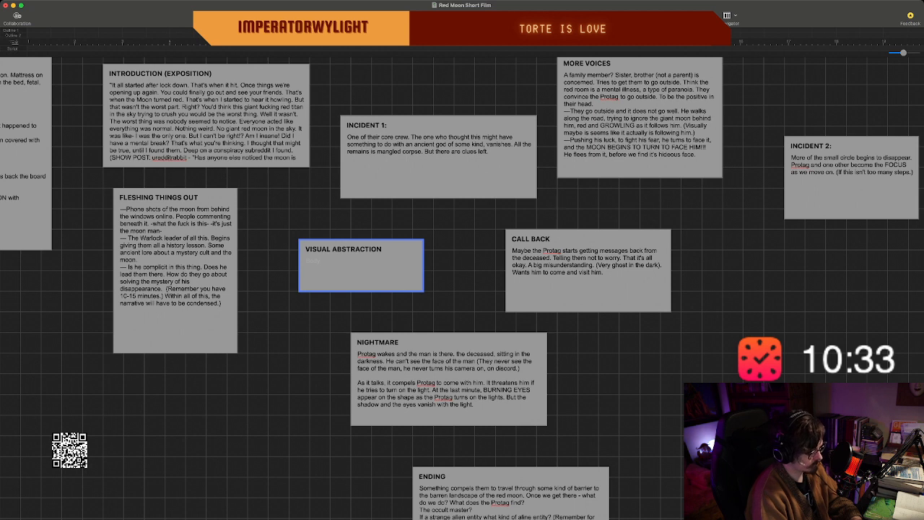
{"action": "type", "text": " Represent all the"}
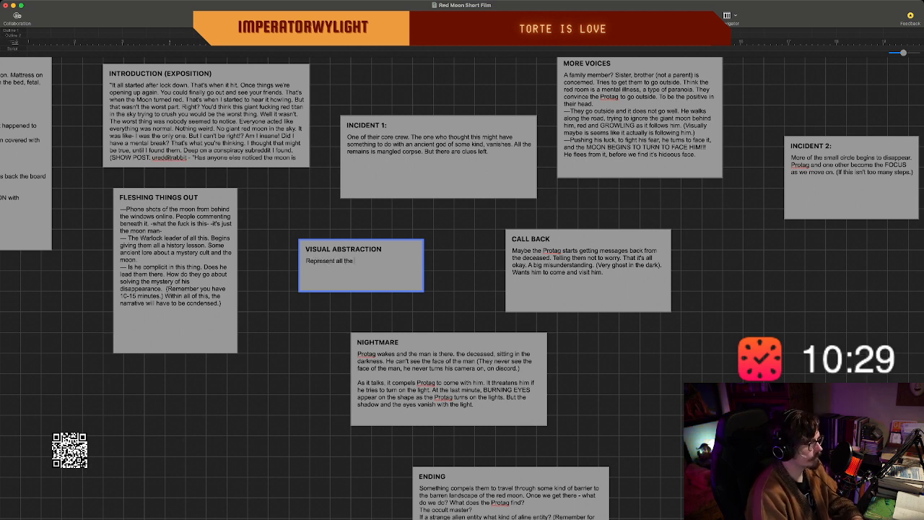
{"action": "type", "text": " hom"}
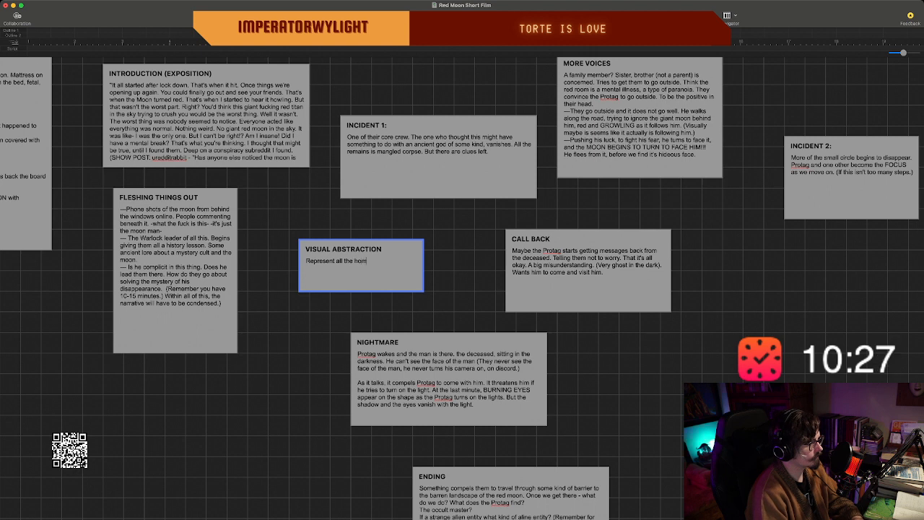
{"action": "type", "text": "ebody"}
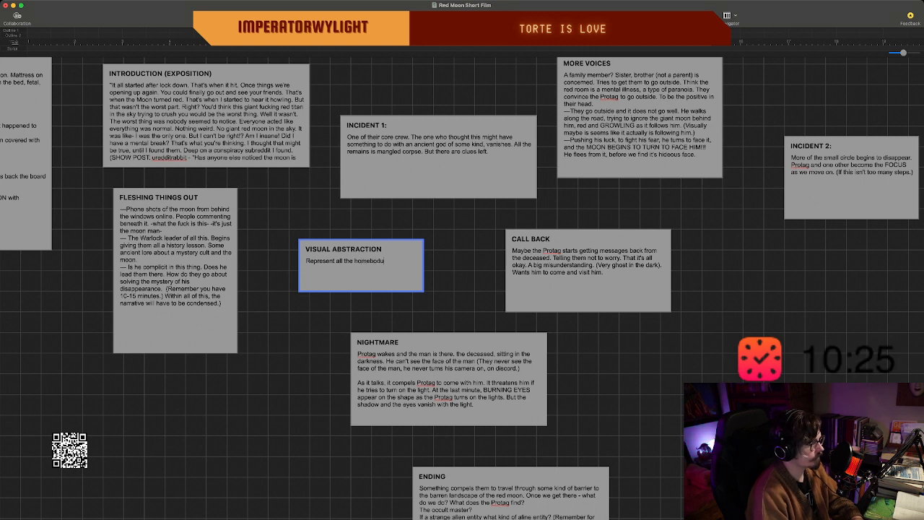
{"action": "type", "text": ", "}
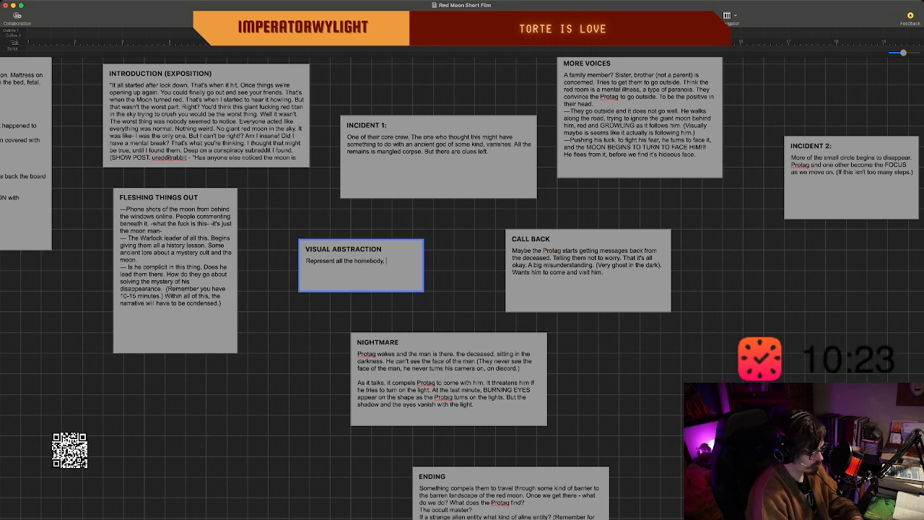
{"action": "type", "text": "conspiracy p"}
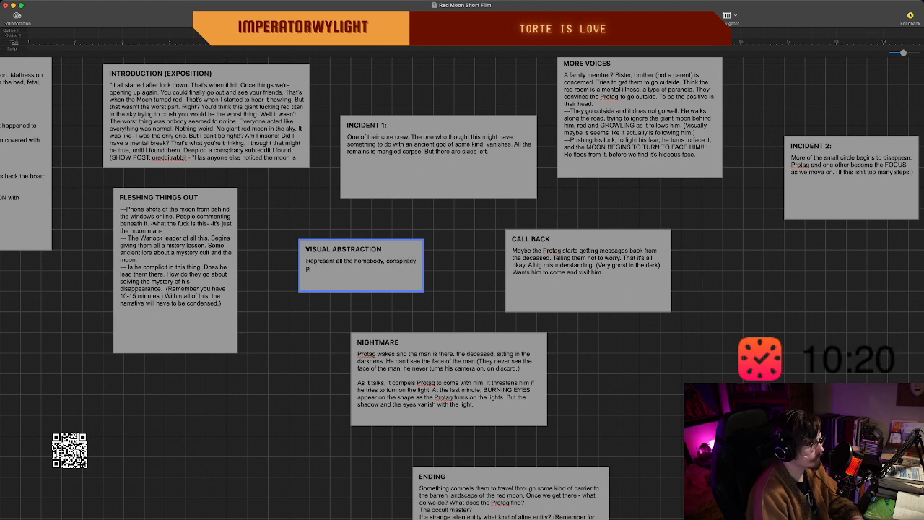
{"action": "type", "text": "eople"}
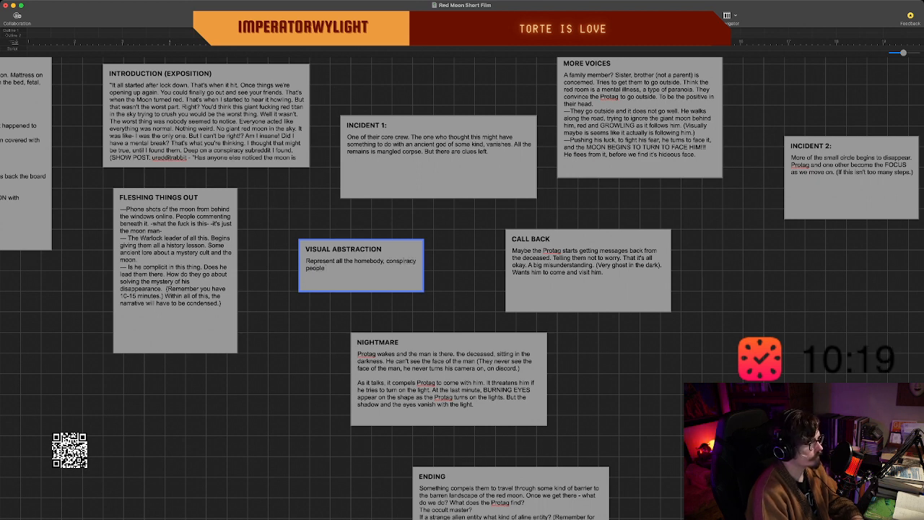
Replace ", conspiracy people" in the "VISUAL ABSTRACTION" description with "people like our Protag".
{"action": "key", "text": "BackSpace"}
{"action": "key", "text": "BackSpace"}
{"action": "key", "text": "BackSpace"}
{"action": "key", "text": "BackSpace"}
{"action": "key", "text": "BackSpace"}
{"action": "key", "text": "BackSpace"}
{"action": "key", "text": "BackSpace"}
{"action": "key", "text": "BackSpace"}
{"action": "key", "text": "BackSpace"}
{"action": "key", "text": "BackSpace"}
{"action": "key", "text": "BackSpace"}
{"action": "key", "text": "BackSpace"}
{"action": "key", "text": "BackSpace"}
{"action": "key", "text": "BackSpace"}
{"action": "key", "text": "BackSpace"}
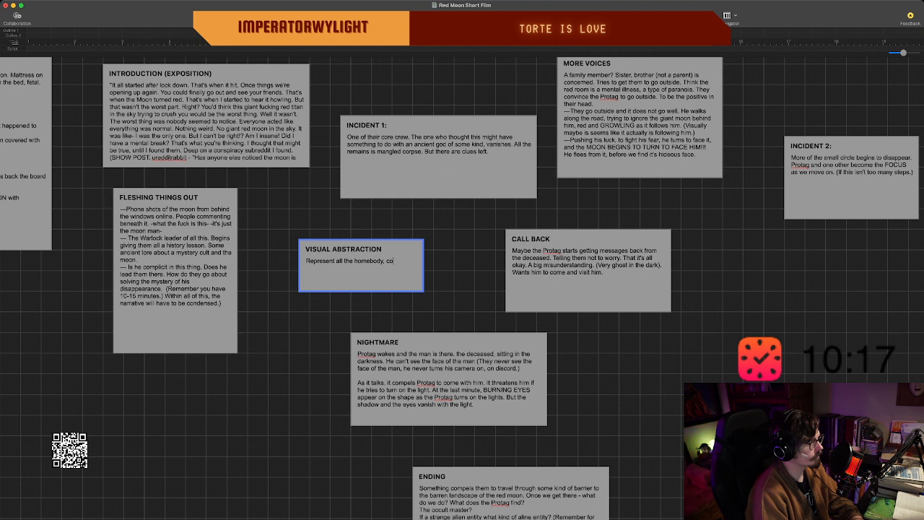
{"action": "key", "text": "BackSpace"}
{"action": "key", "text": "BackSpace"}
{"action": "key", "text": "BackSpace"}
{"action": "type", "text": "people l"}
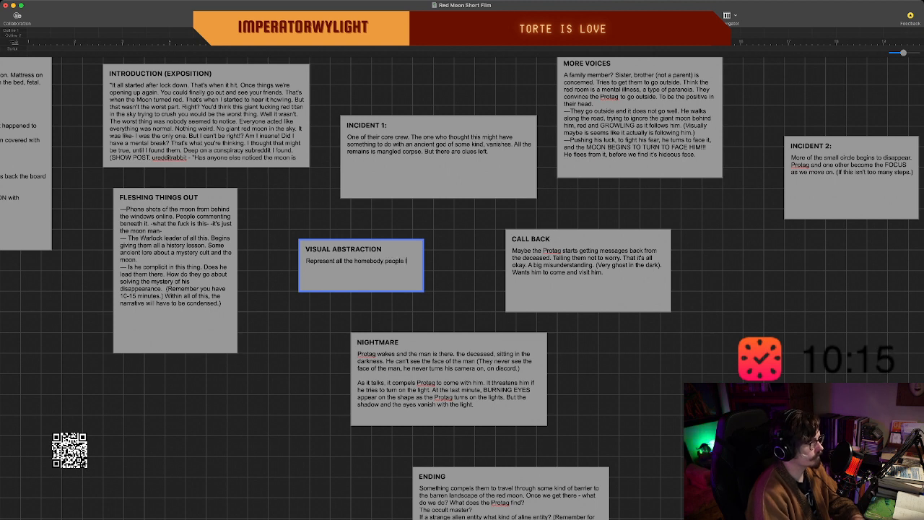
{"action": "type", "text": "ike our Protag"}
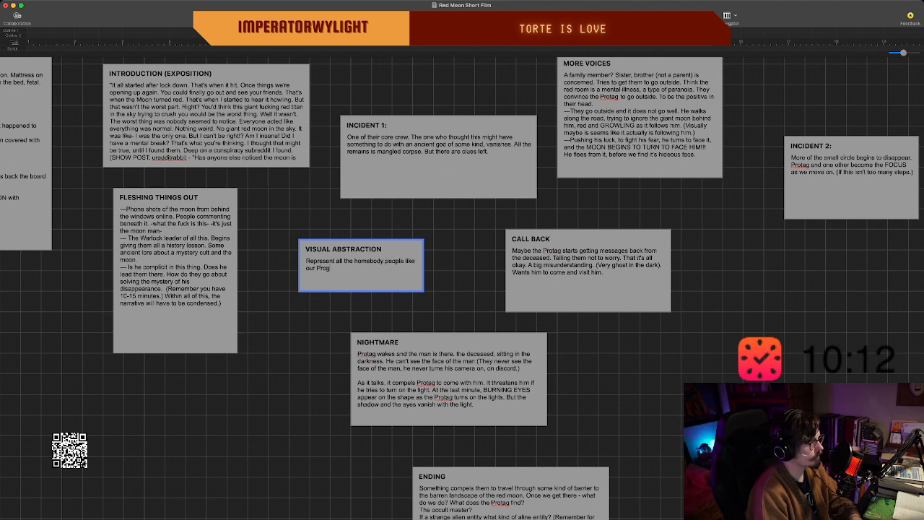
{"action": "type", "text": " as"}
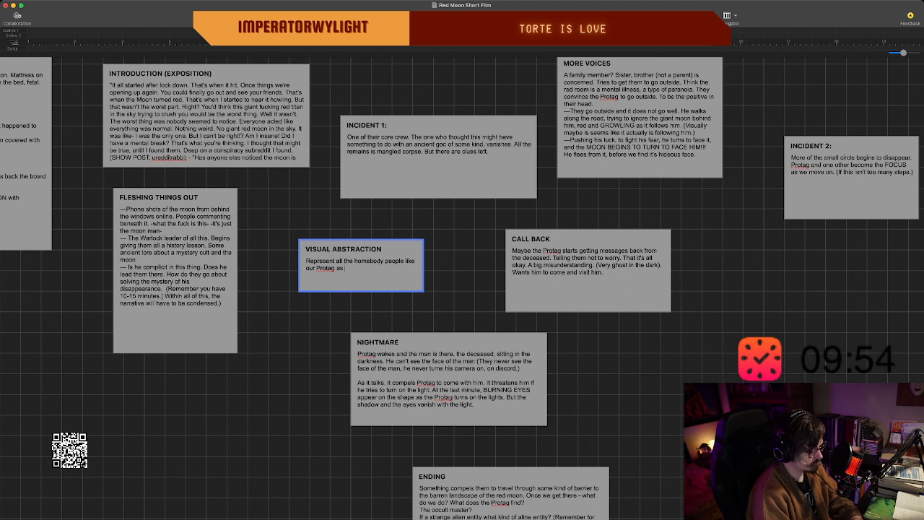
Continue the "VISUAL ABSTRACTION" sentence after "our Protag" with "as having fractile lik", dropping the word "similar".
{"action": "type", "text": "having similar, but"}
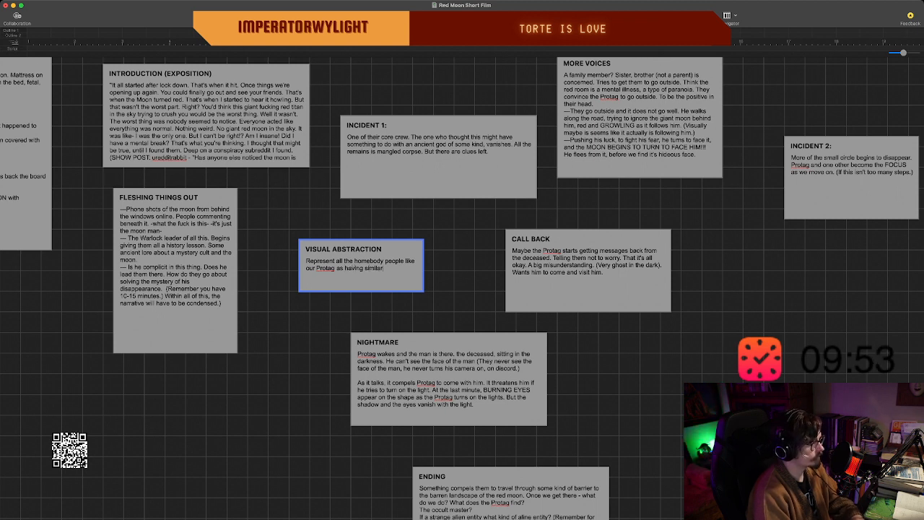
{"action": "key", "text": "BackSpace"}
{"action": "key", "text": "BackSpace"}
{"action": "key", "text": "BackSpace"}
{"action": "key", "text": "BackSpace"}
{"action": "key", "text": "BackSpace"}
{"action": "key", "text": "BackSpace"}
{"action": "key", "text": "BackSpace"}
{"action": "key", "text": "BackSpace"}
{"action": "key", "text": "BackSpace"}
{"action": "key", "text": "BackSpace"}
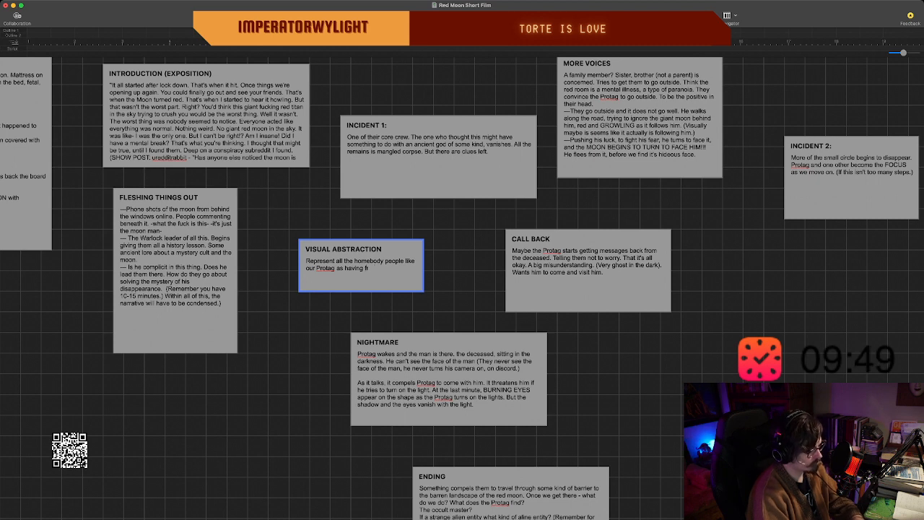
{"action": "key", "text": "BackSpace"}
{"action": "key", "text": "BackSpace"}
{"action": "type", "text": "fractile like"}
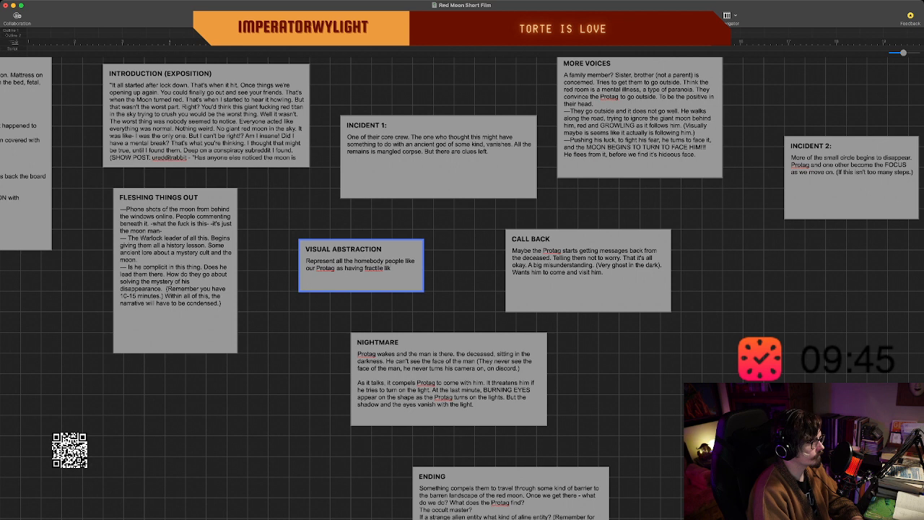
Correct the misspelled word "fractile" in the "VISUAL ABSTRACTION" description to "fractal".
{"action": "key", "text": "Left"}
{"action": "key", "text": "Left"}
{"action": "key", "text": "Left"}
{"action": "key", "text": "Left"}
{"action": "key", "text": "Left"}
{"action": "key", "text": "Left"}
{"action": "key", "text": "BackSpace"}
{"action": "type", "text": "a"}
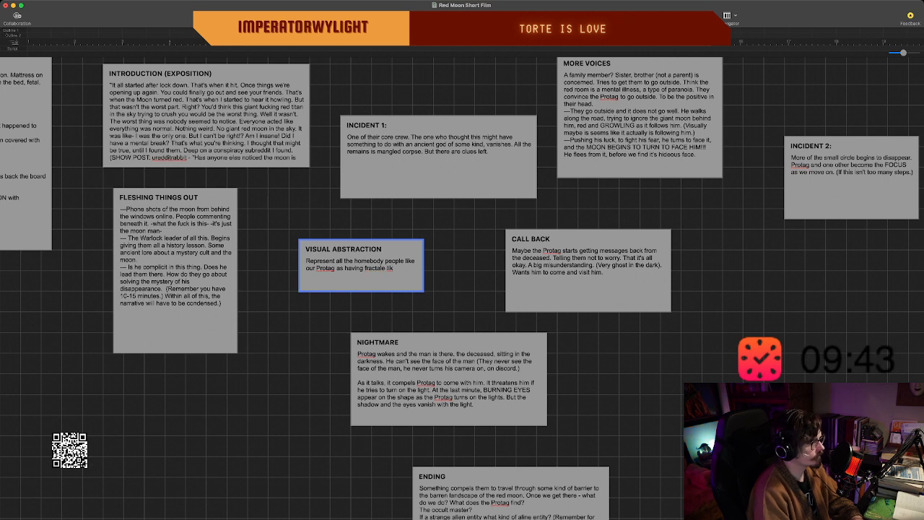
{"action": "key", "text": "Right"}
{"action": "key", "text": "Right"}
{"action": "key", "text": "Right"}
{"action": "key", "text": "Right"}
{"action": "key", "text": "Right"}
{"action": "key", "text": "Right"}
{"action": "double_click", "coordinate": [375, 268]}
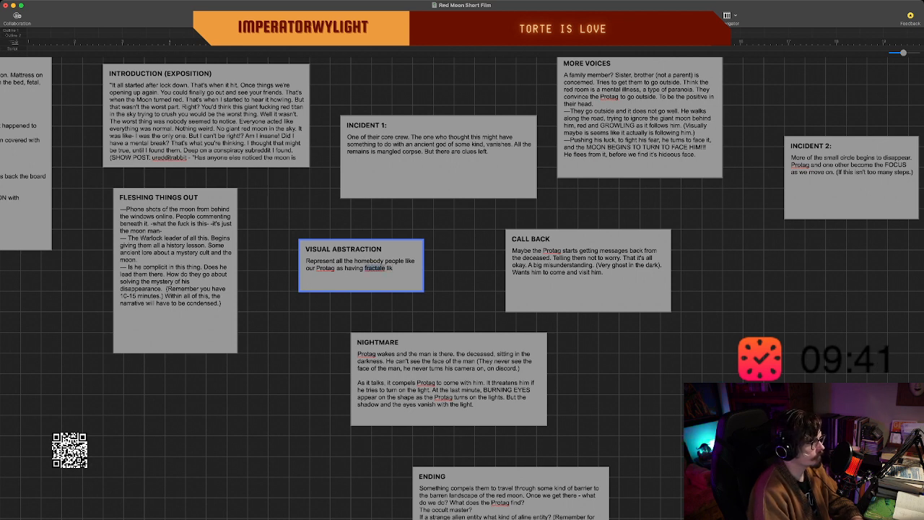
{"action": "type", "text": "fractal lik"}
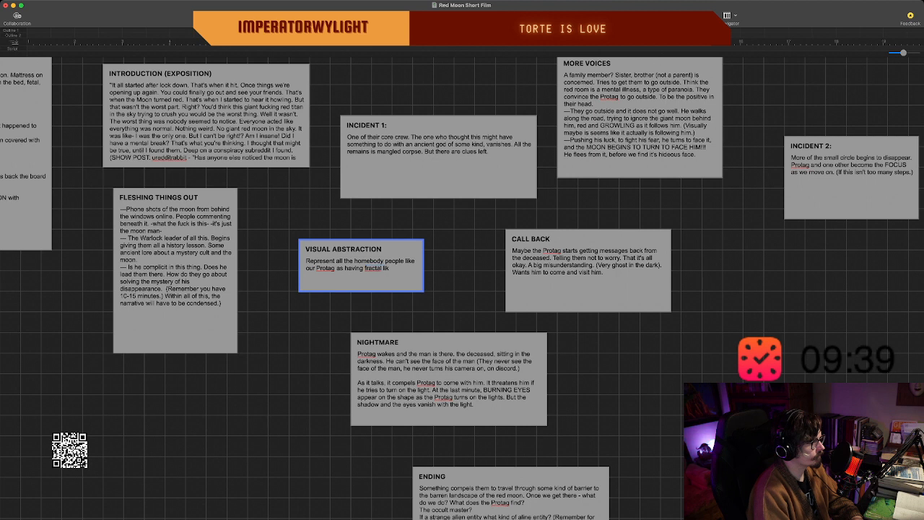
{"action": "type", "text": "e room"}
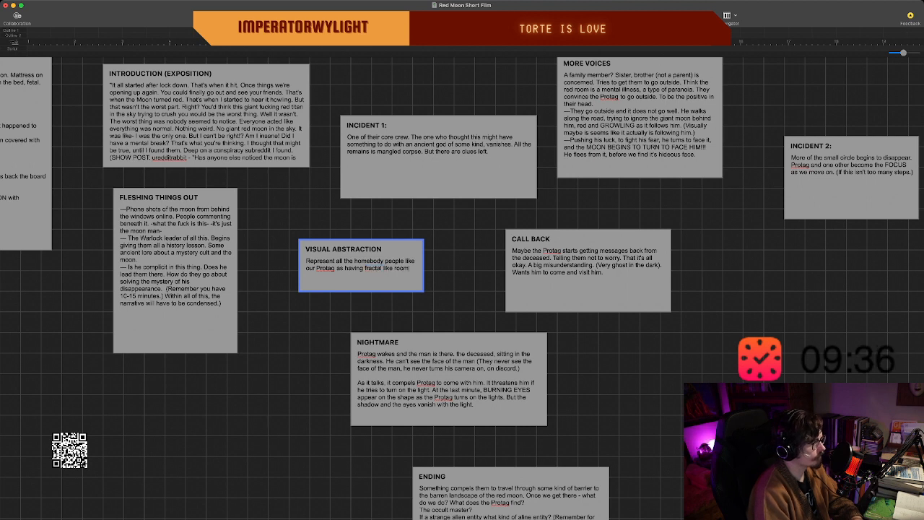
{"action": "type", "text": "s all"}
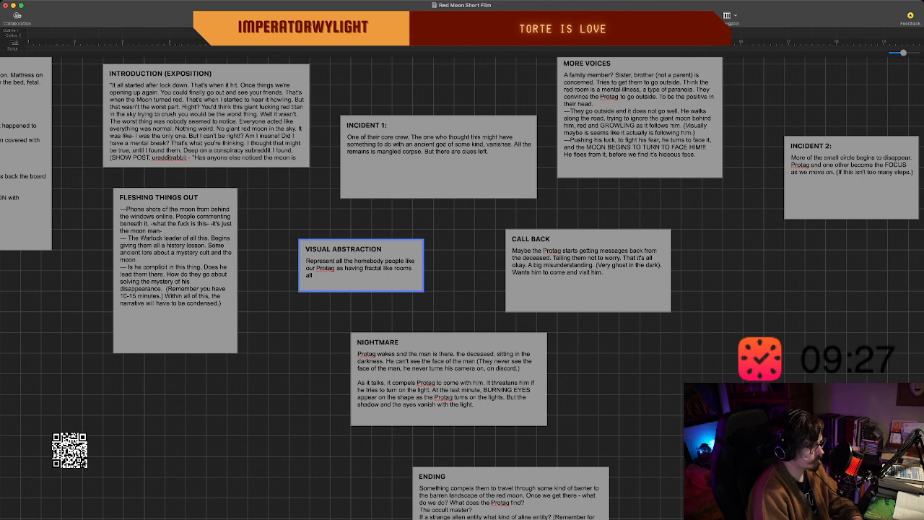
Extend the "VISUAL ABSTRACTION" sentence so it continues "like rooms all in a hexagonal or octagonal shape".
{"action": "type", "text": "in a he"}
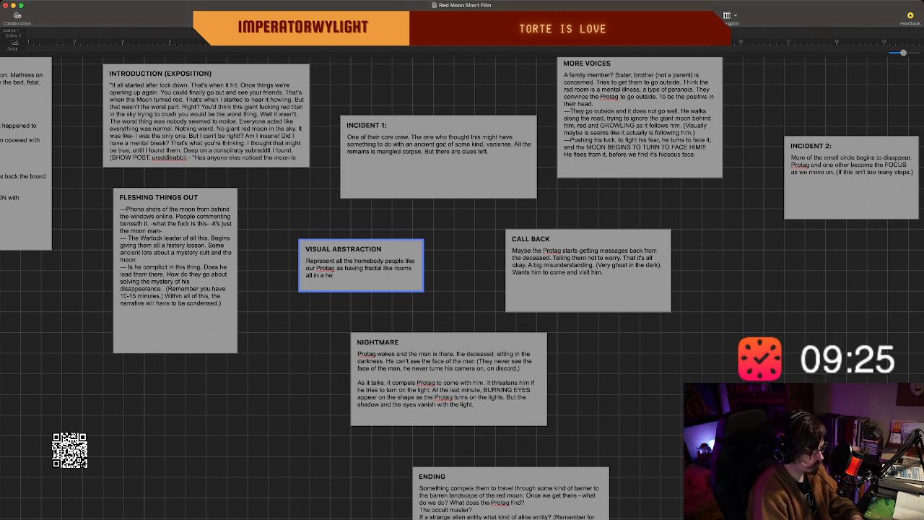
{"action": "type", "text": "xagonal or "}
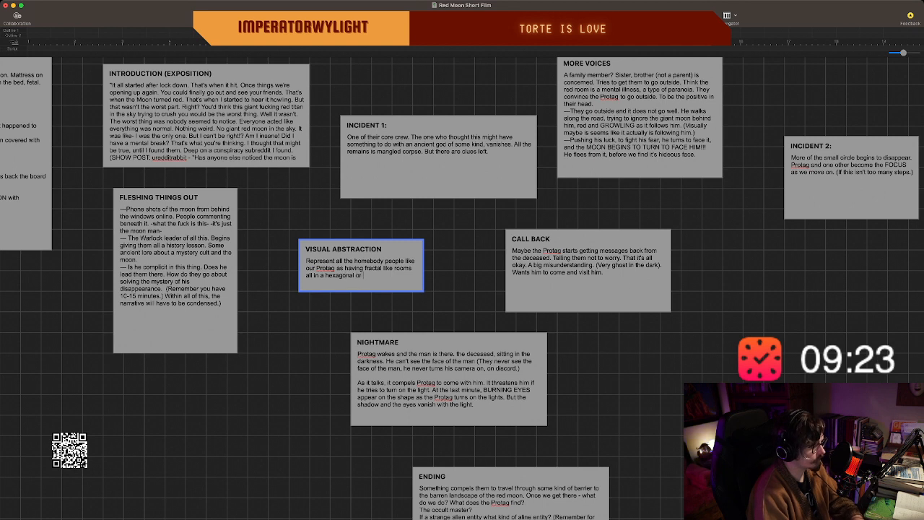
{"action": "type", "text": "octagonal shape"}
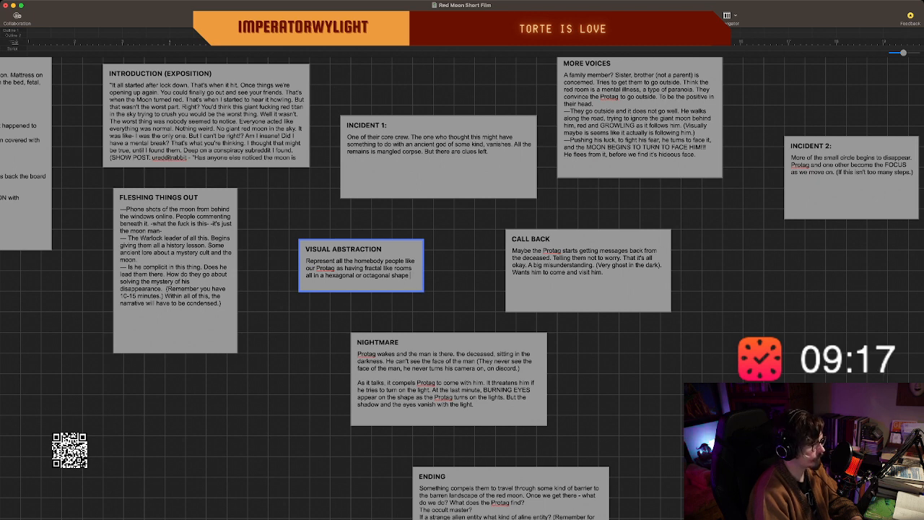
{"action": "type", "text": " ( void."}
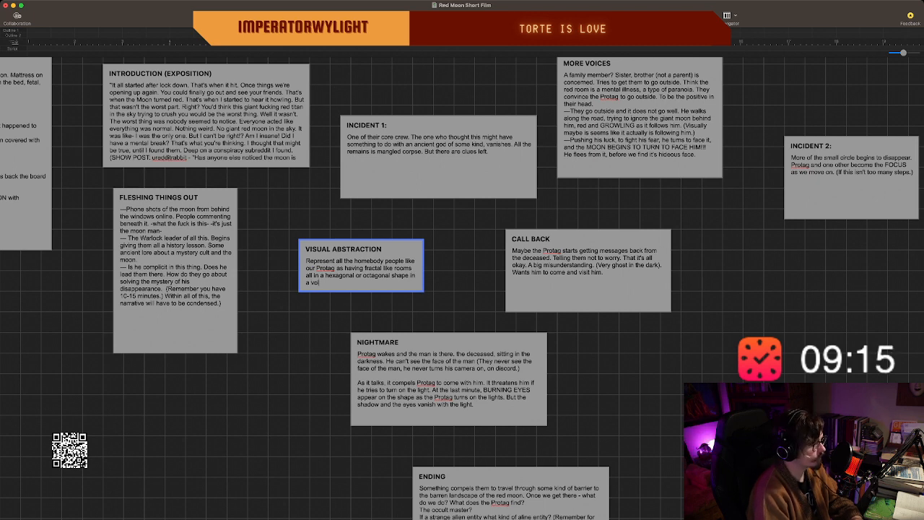
{"action": "type", "text": " wi"}
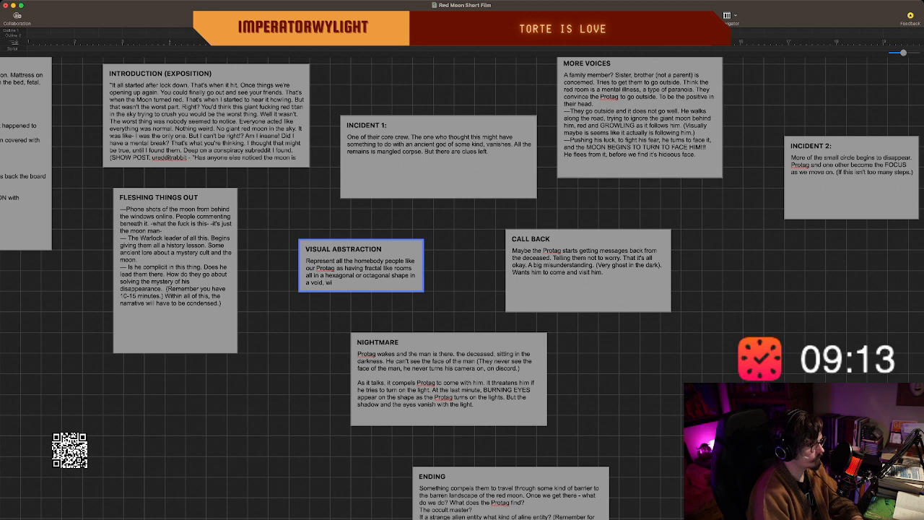
{"action": "type", "text": "th the dark"}
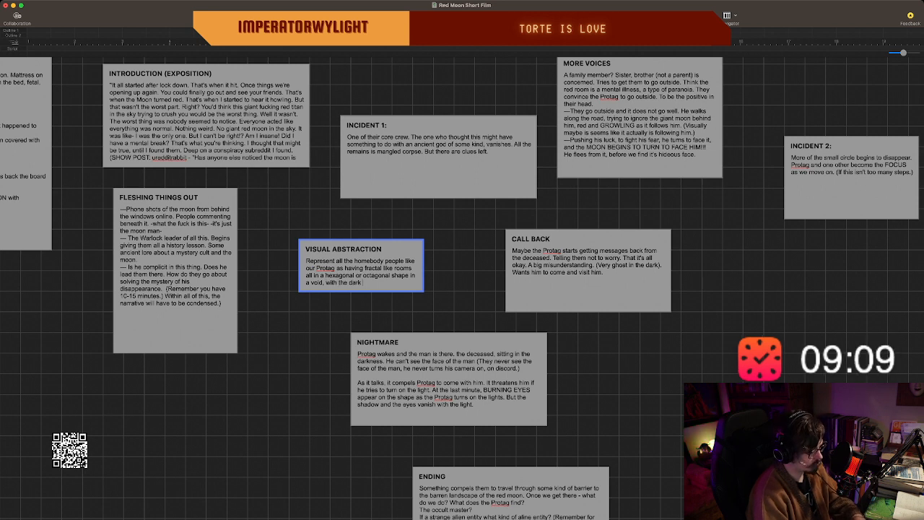
{"action": "type", "text": " center being the"}
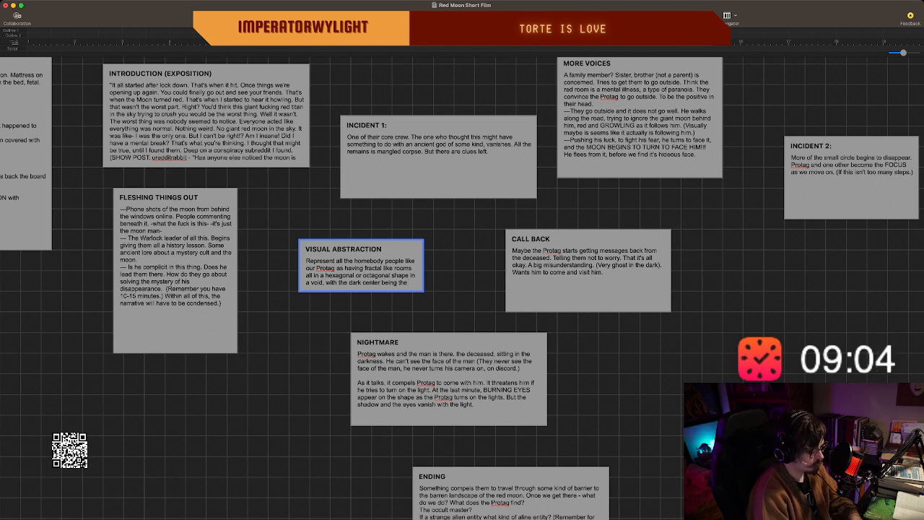
{"action": "type", "text": " WR"}
Continue the sentence after "octagonal shape" with "in a void, with the dark center being the WARLOCK".
{"action": "key", "text": "BackSpace"}
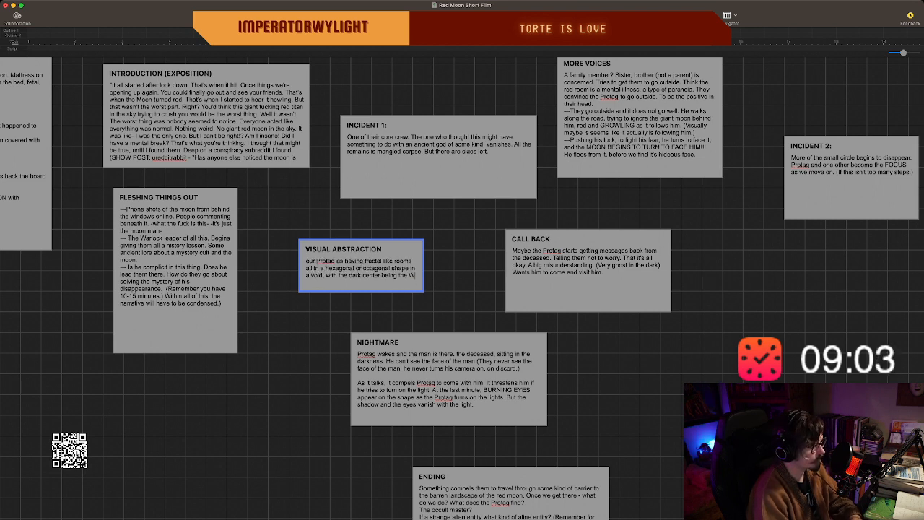
{"action": "type", "text": "ARLOCK"}
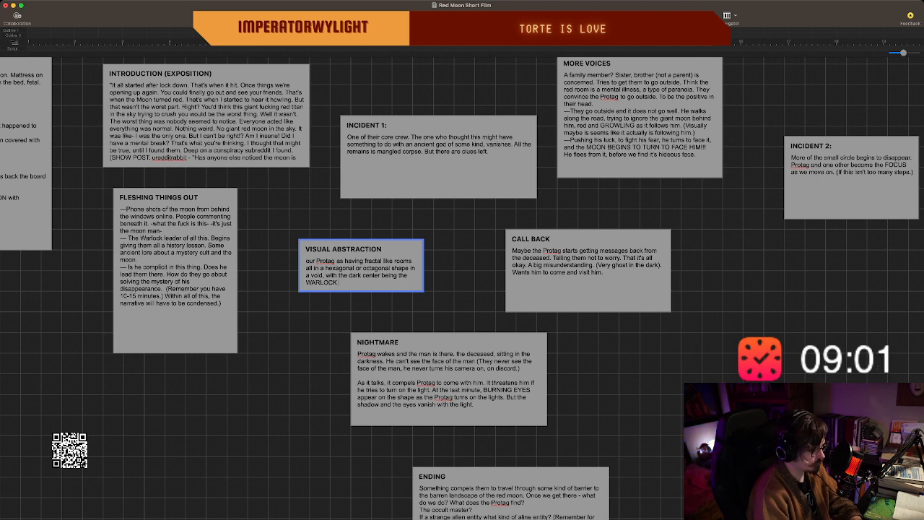
{"action": "type", "text": ". (Maybe"}
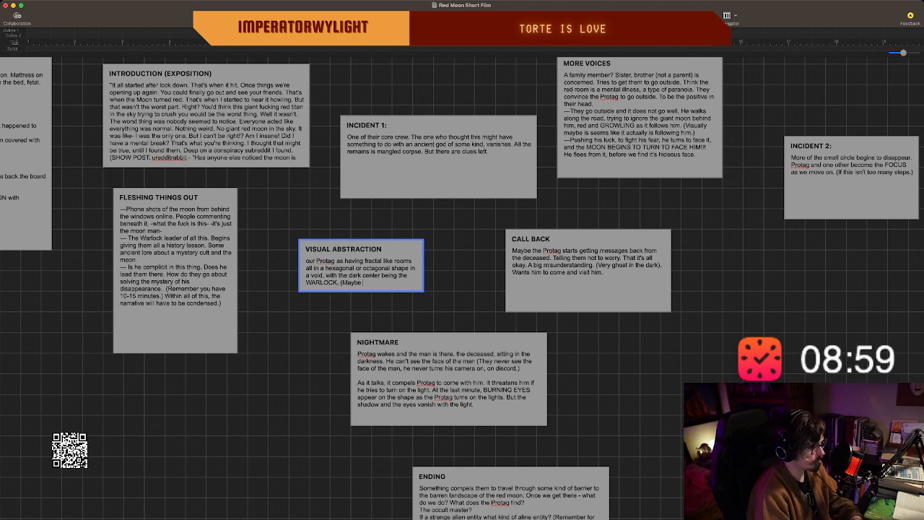
{"action": "type", "text": " he is called t"}
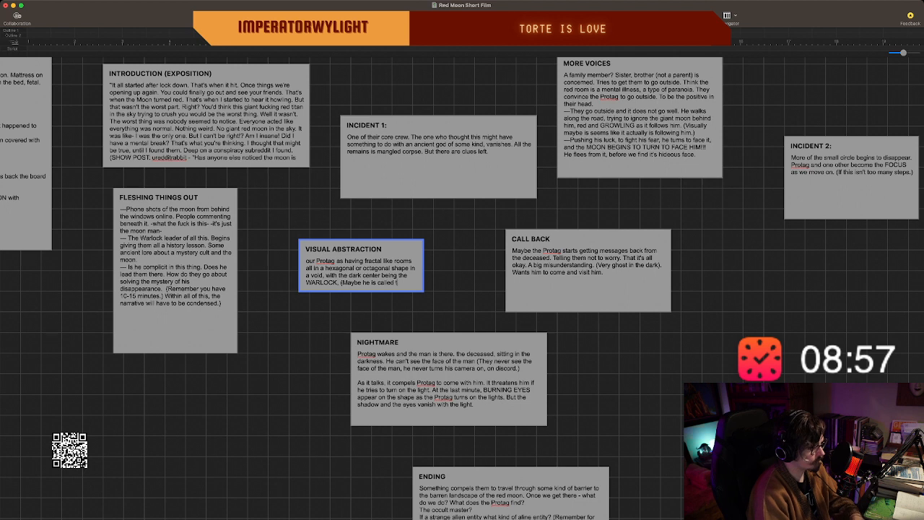
{"action": "type", "text": "he ORACLE"}
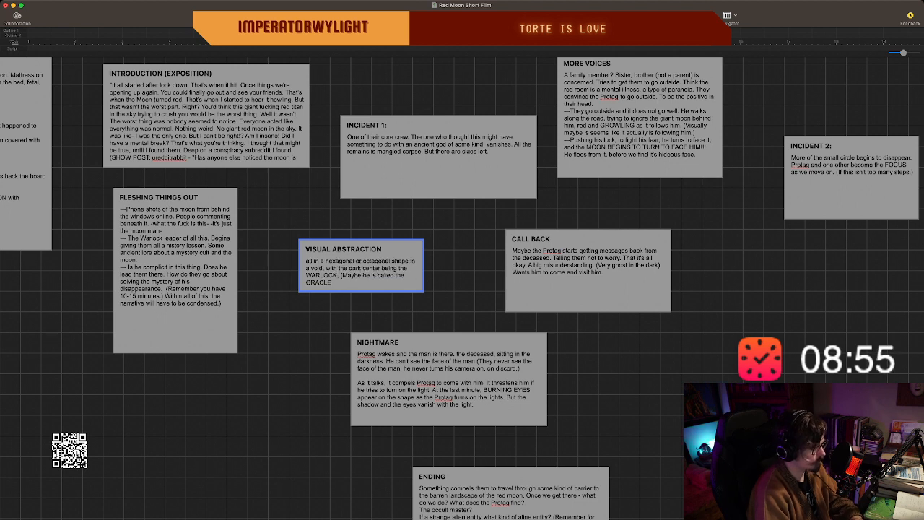
{"action": "type", "text": "."}
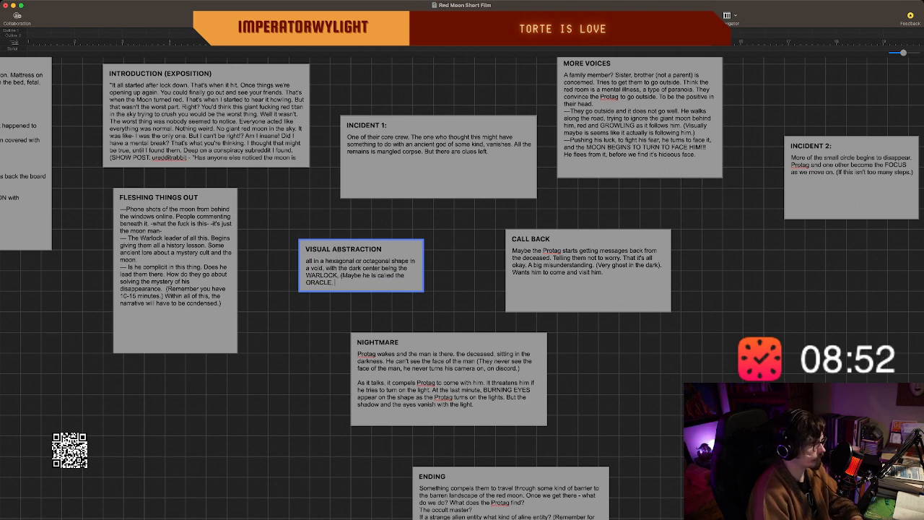
End the WARLOCK sentence and add the parenthetical "(Maybe he is called the ORACLE?)".
{"action": "key", "text": "BackSpace"}
{"action": "type", "text": "?"}
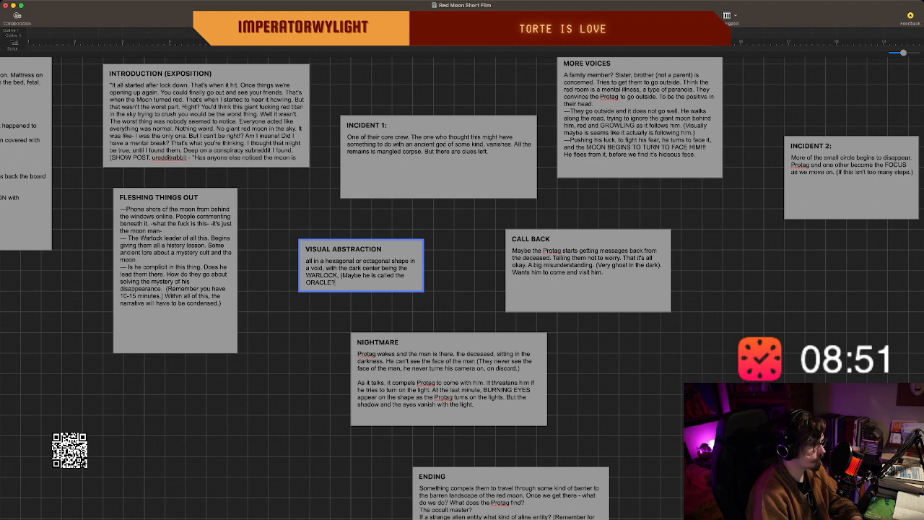
{"action": "type", "text": ")"}
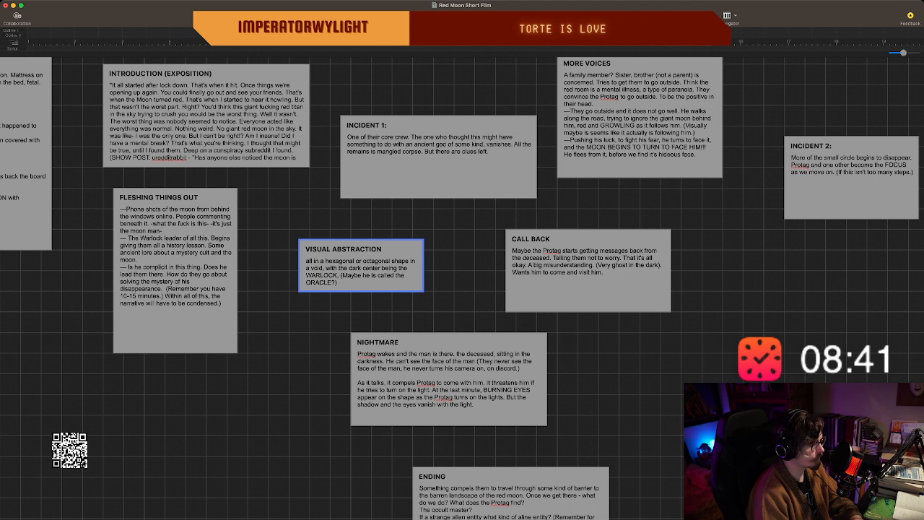
Begin a new sentence after the ORACLE parenthetical in the "VISUAL ABSTRACTION" beat: "Each separated by a wall and darkness".
{"action": "type", "text": "As"}
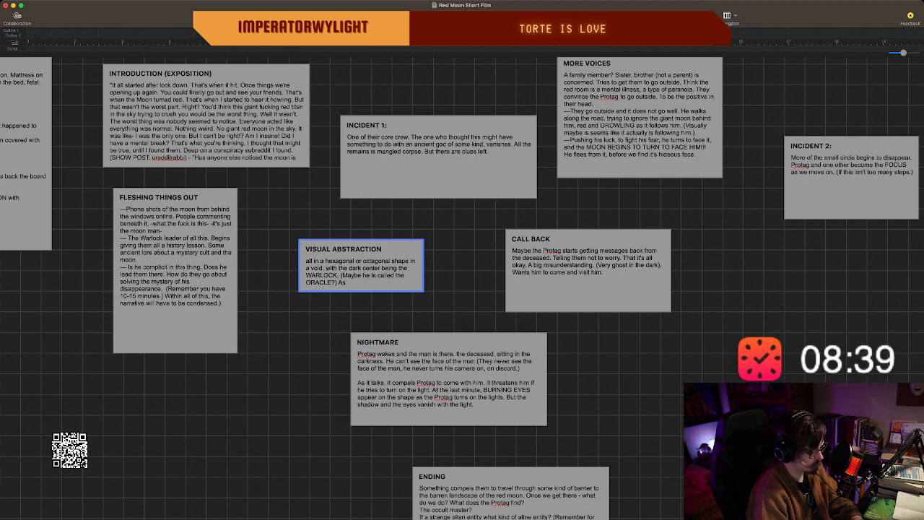
{"action": "key", "text": "BackSpace"}
{"action": "key", "text": "BackSpace"}
{"action": "type", "text": "Each sepe"}
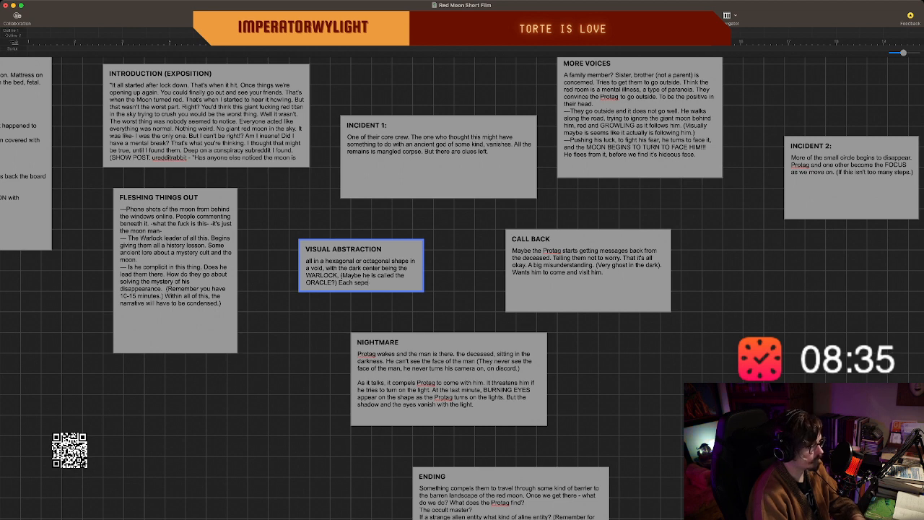
{"action": "type", "text": "arated bu"}
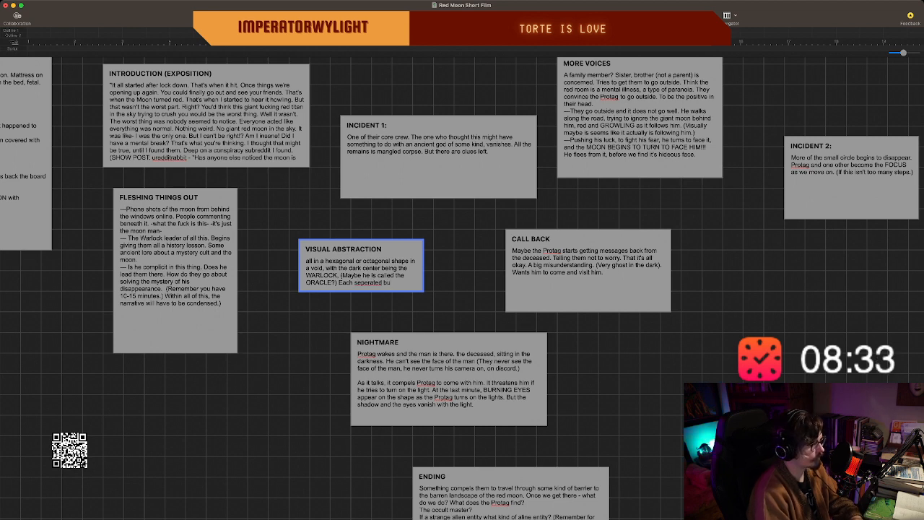
{"action": "key", "text": "BackSpace"}
{"action": "type", "text": "y"}
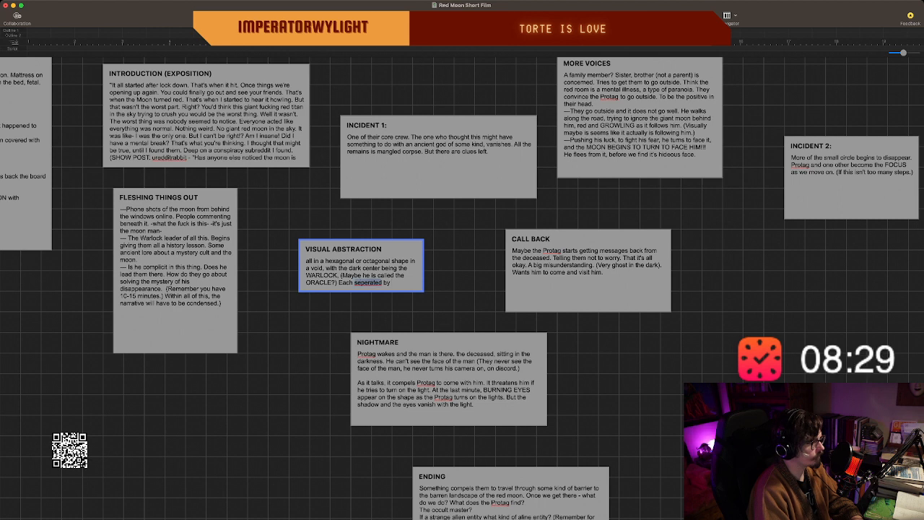
{"action": "type", "text": " a"}
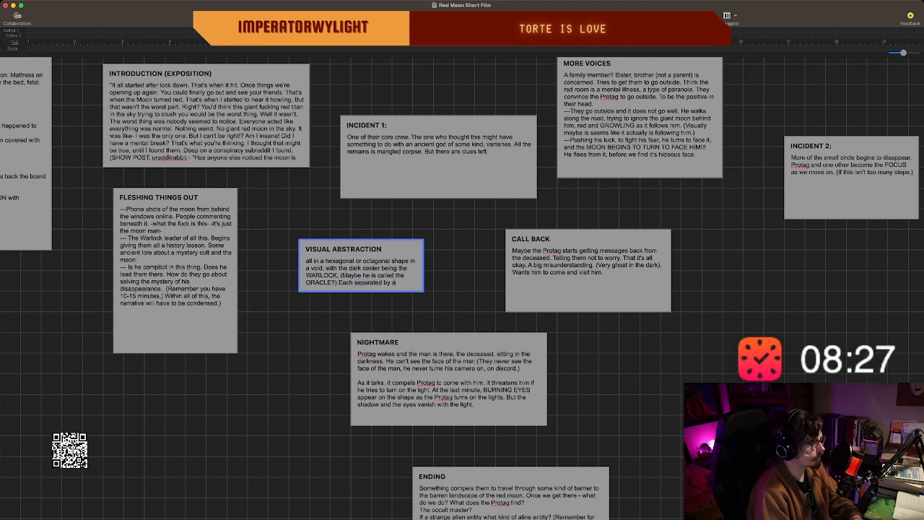
{"action": "type", "text": " wall and darkn"}
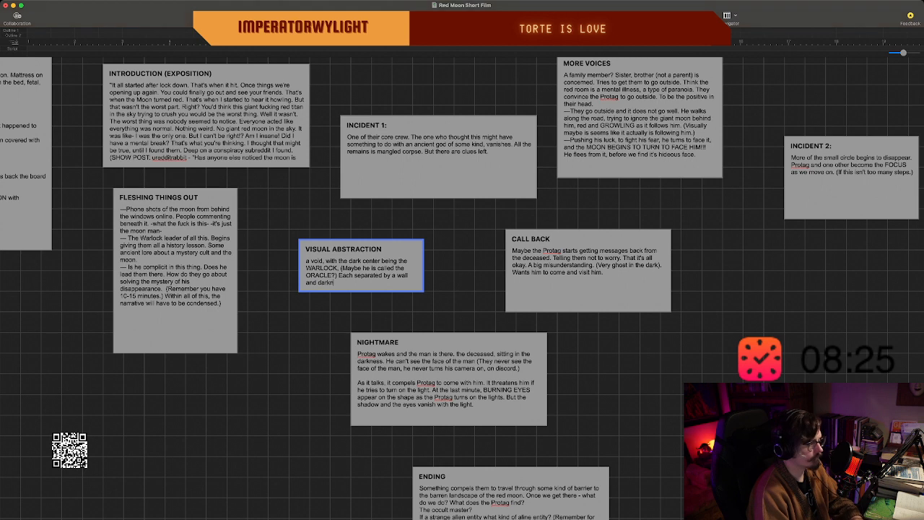
{"action": "type", "text": "ess"}
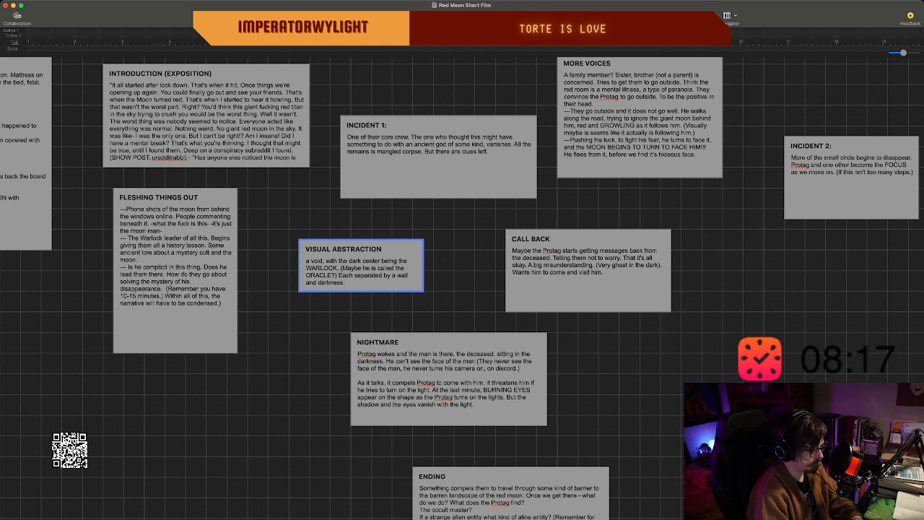
Complete the "Each separated by a wall and darkness" sentence with "but all looking at the empty darkness in the center.".
{"action": "type", "text": "but all l"}
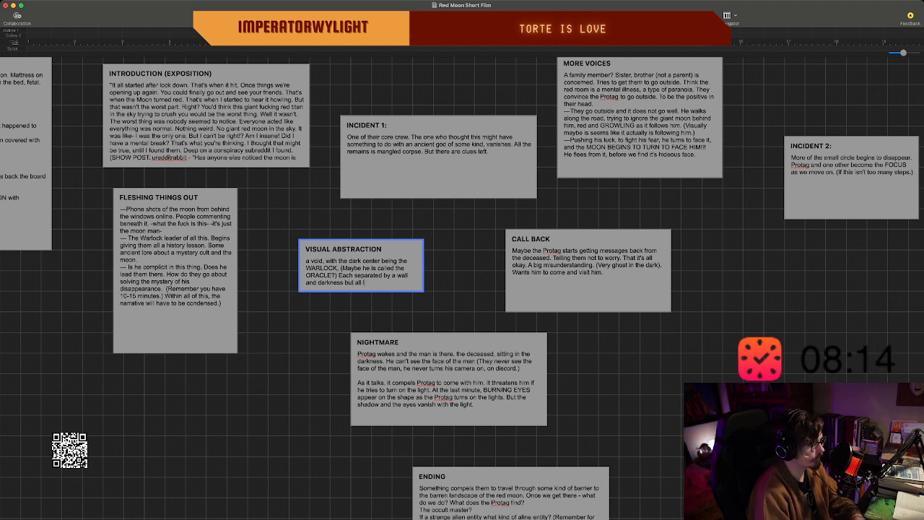
{"action": "type", "text": "ooking at the"}
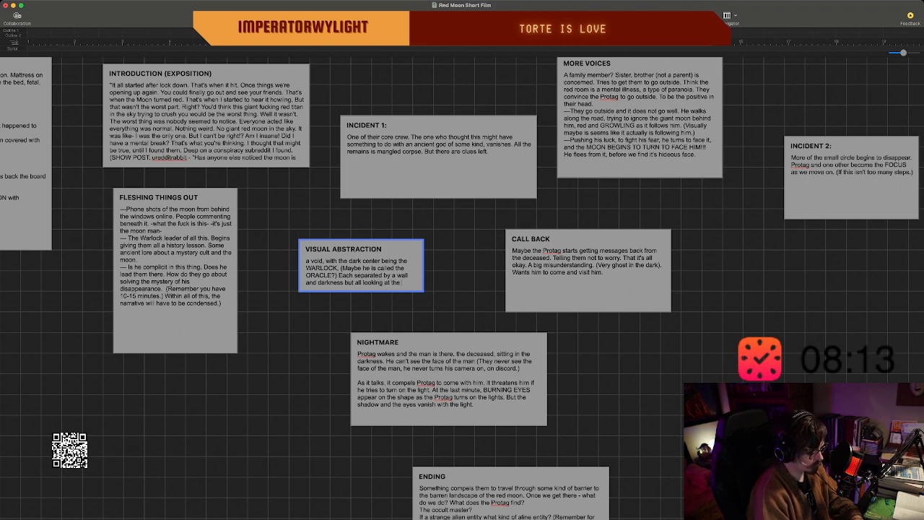
{"action": "type", "text": " empty d"}
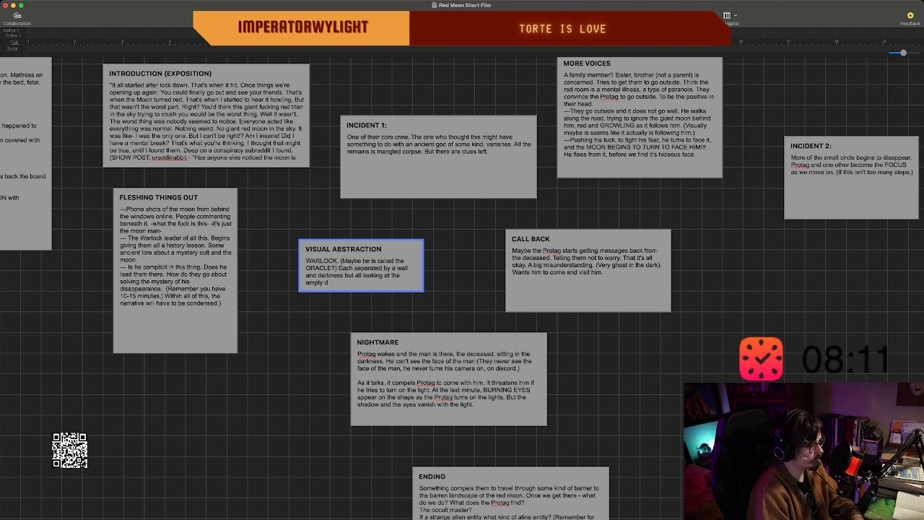
{"action": "type", "text": "arkness in the center."}
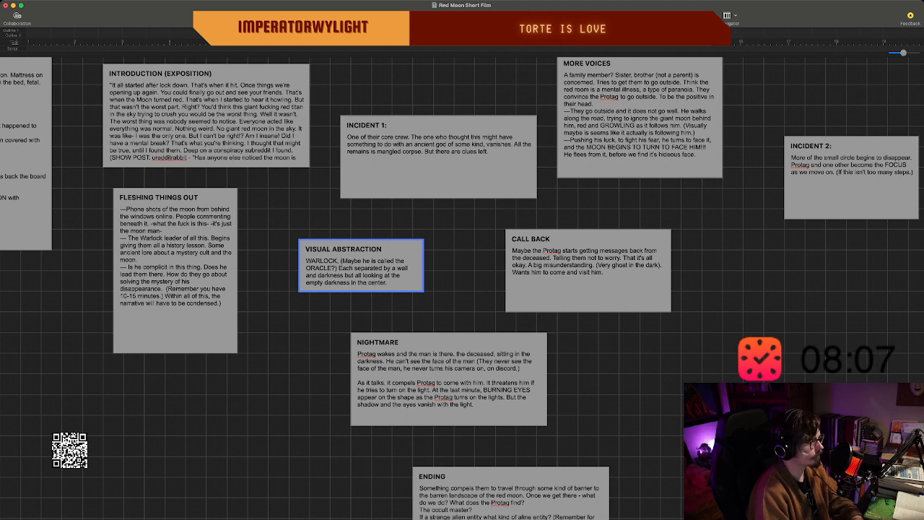
{"action": "type", "text": " Where th"}
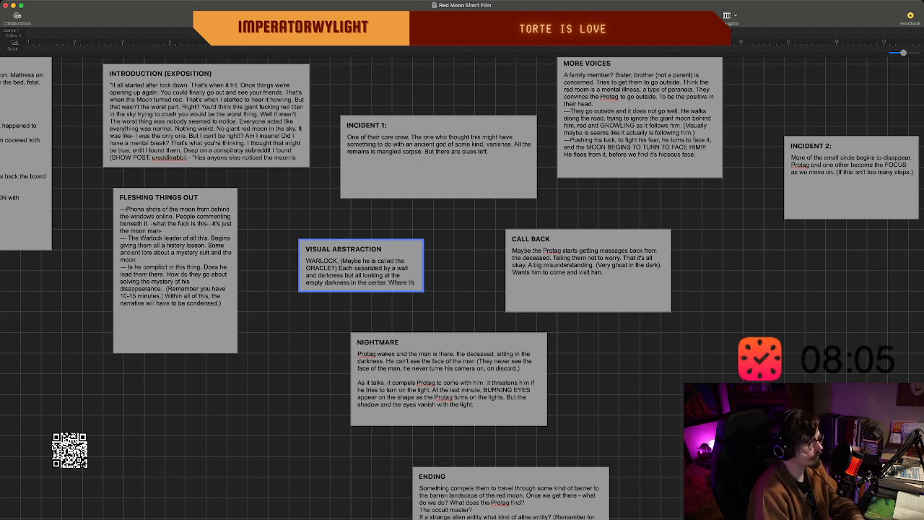
{"action": "type", "text": "e information is"}
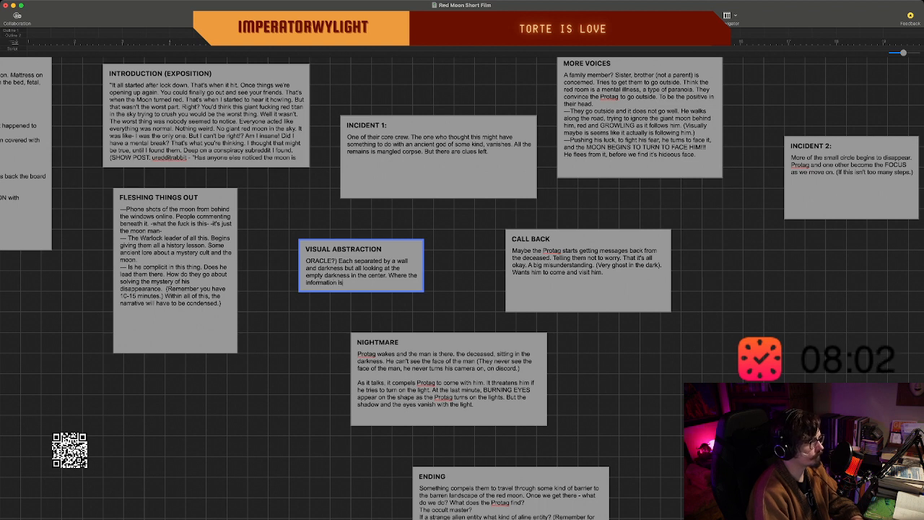
{"action": "type", "text": " comming f"}
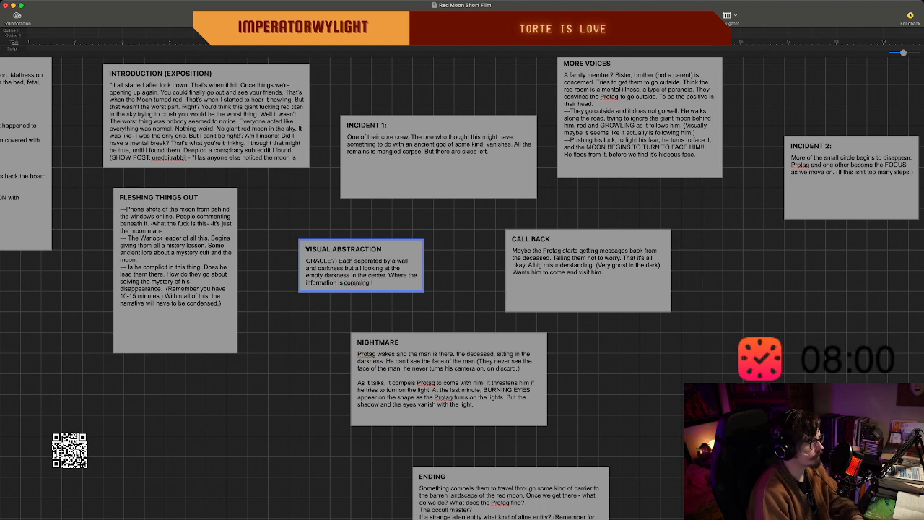
Add the sentence "Where the information is coming from." to the "VISUAL ABSTRACTION" description.
{"action": "key", "text": "BackSpace"}
{"action": "key", "text": "BackSpace"}
{"action": "key", "text": "BackSpace"}
{"action": "key", "text": "BackSpace"}
{"action": "key", "text": "BackSpace"}
{"action": "type", "text": "i"}
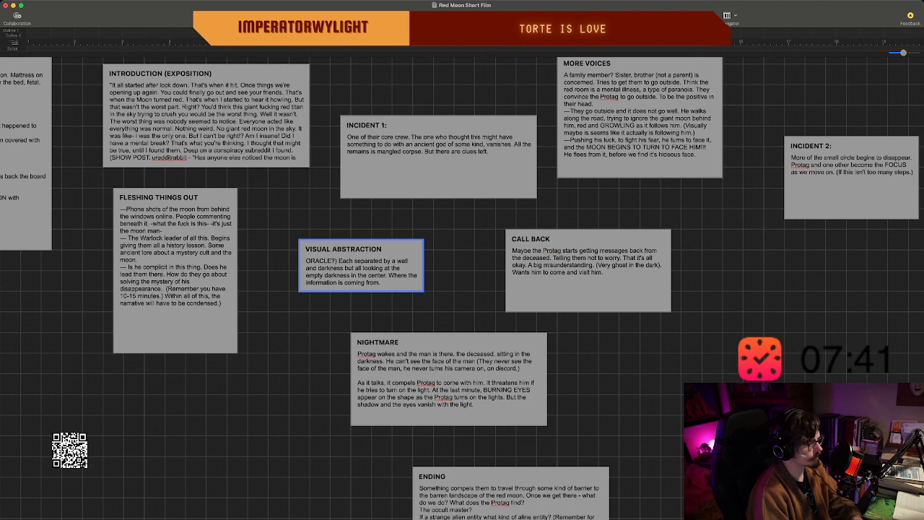
Continue the "VISUAL ABSTRACTION" description with "As they vanish, we see the person in each room vanish".
{"action": "type", "text": "As they"}
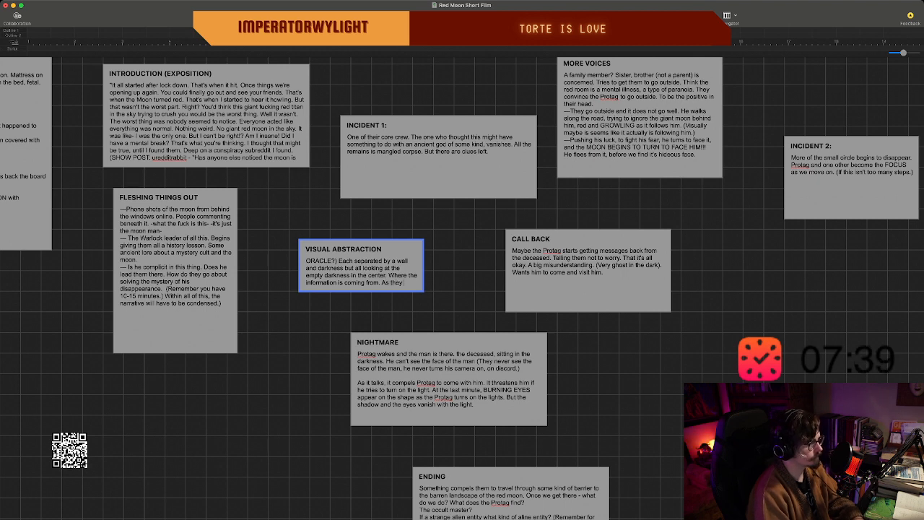
{"action": "type", "text": " vanis"}
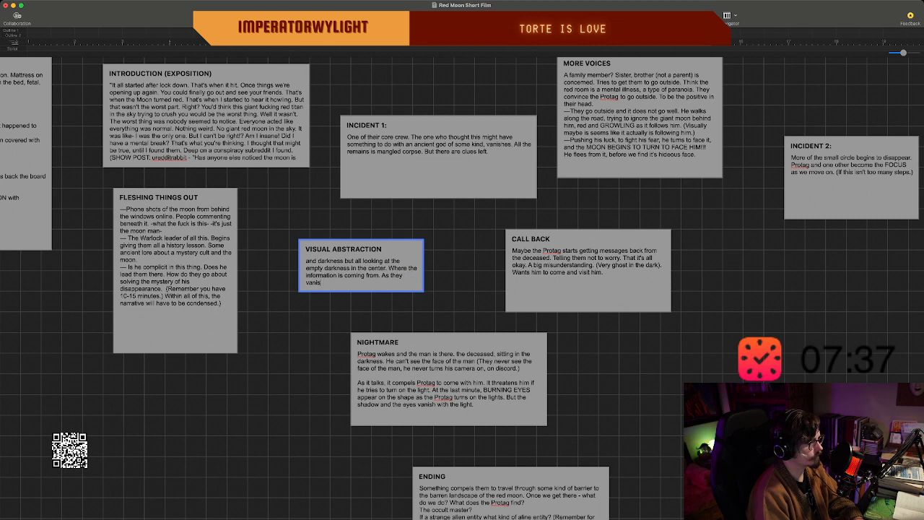
{"action": "key", "text": "BackSpace"}
{"action": "key", "text": "BackSpace"}
{"action": "key", "text": "BackSpace"}
{"action": "key", "text": "BackSpace"}
{"action": "key", "text": "BackSpace"}
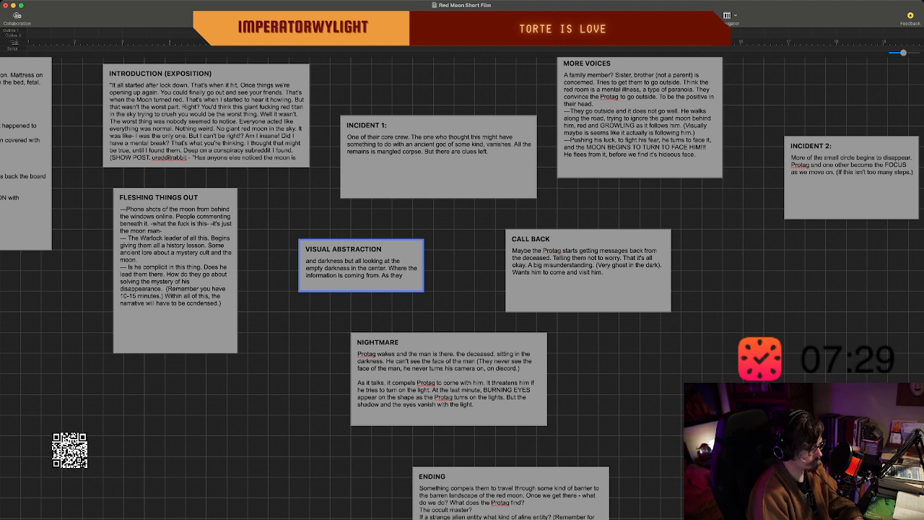
{"action": "type", "text": "vanish"}
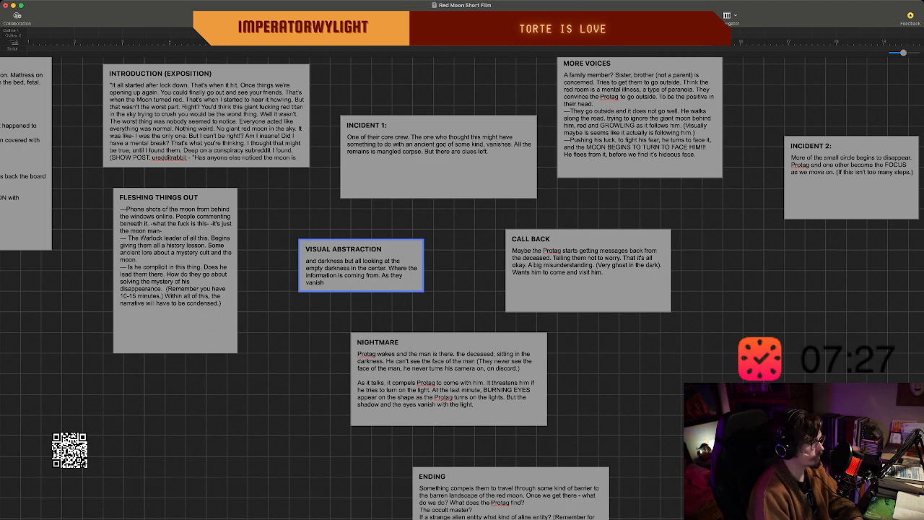
{"action": "type", "text": ". we se"}
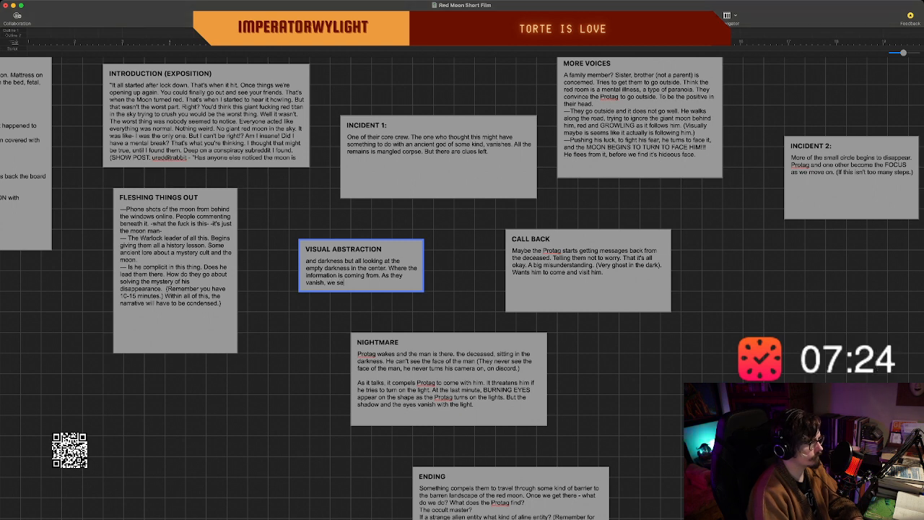
{"action": "type", "text": "e the"}
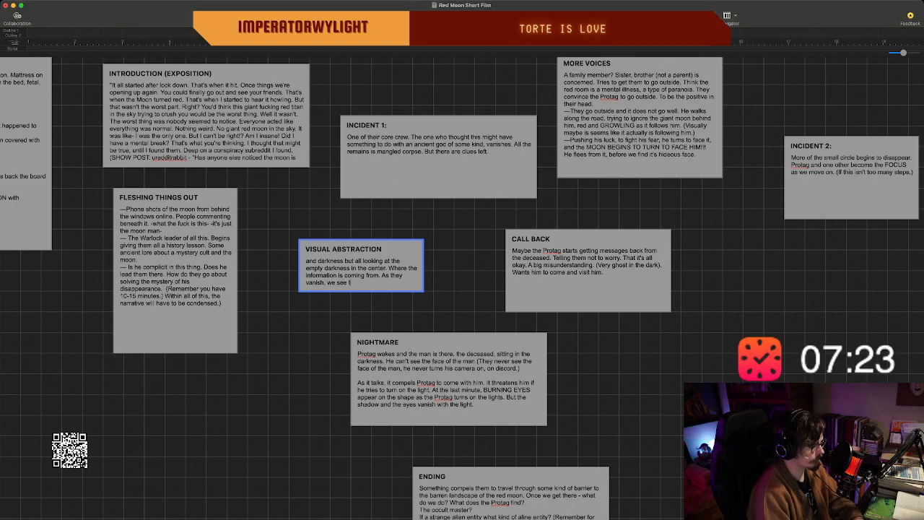
{"action": "type", "text": " person in"}
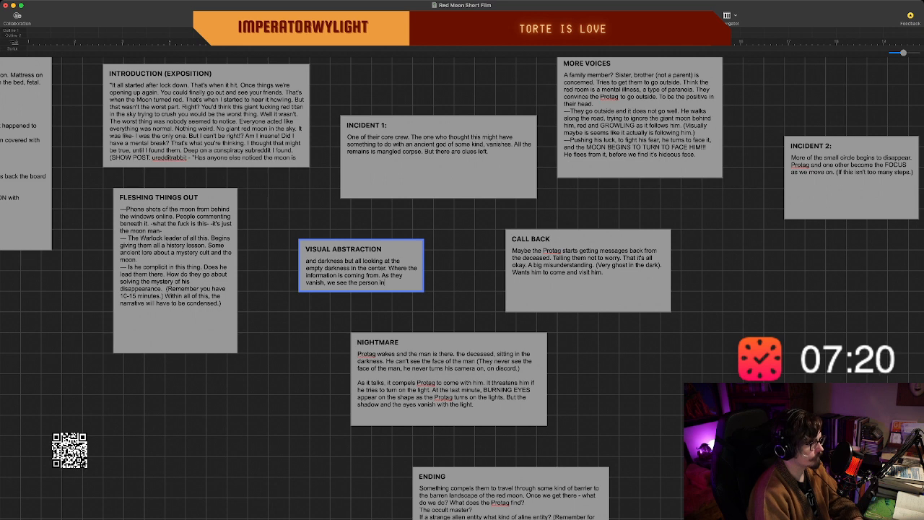
{"action": "type", "text": " each room vani"}
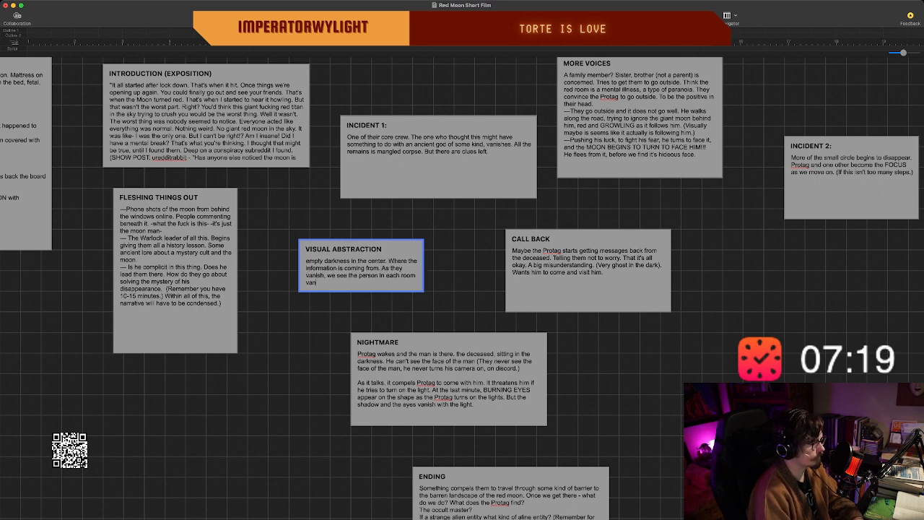
{"action": "type", "text": "sh. I"}
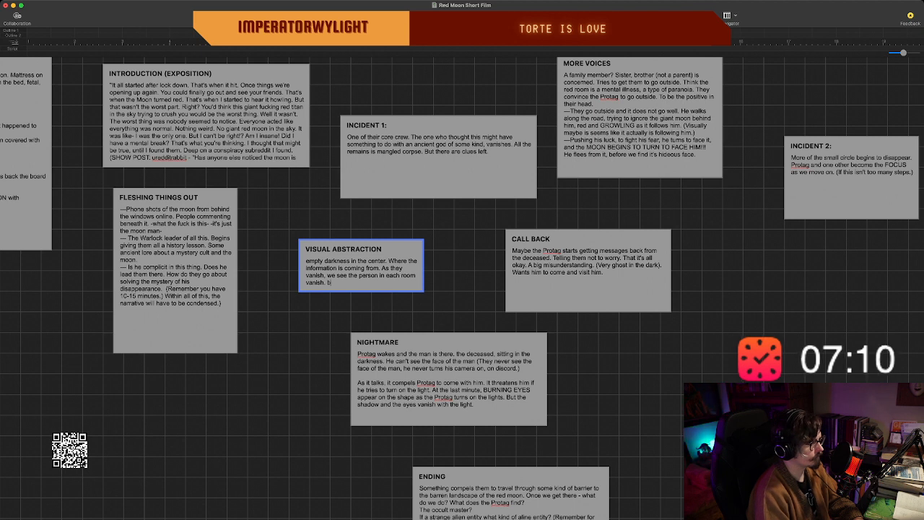
Extend the vanishing-person sentence with "but each room remains as if they remain.".
{"action": "key", "text": "BackSpace"}
{"action": "type", "text": "but each"}
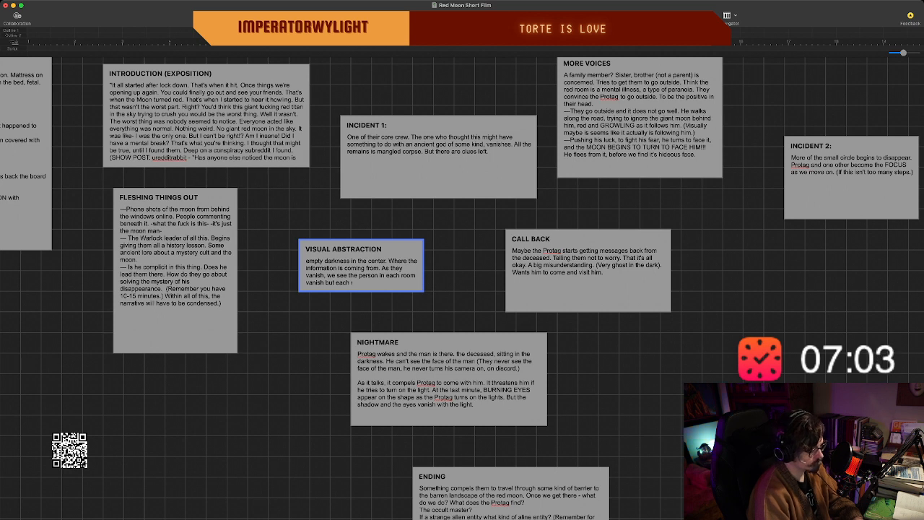
{"action": "type", "text": "room remains"}
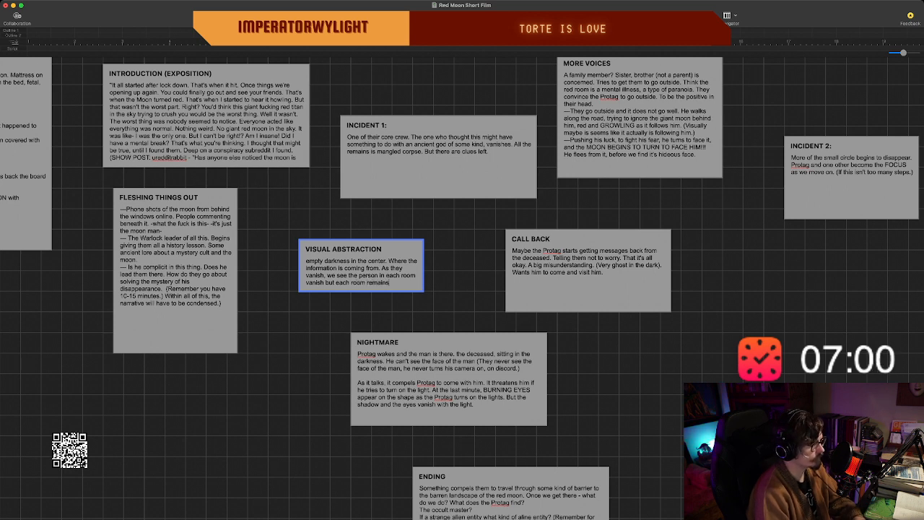
{"action": "type", "text": " as though"}
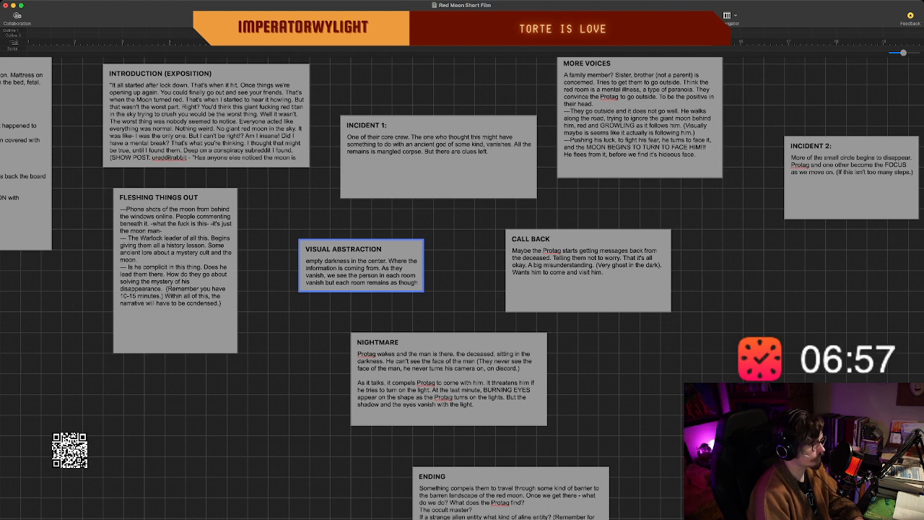
{"action": "key", "text": "BackSpace"}
{"action": "key", "text": "BackSpace"}
{"action": "key", "text": "BackSpace"}
{"action": "key", "text": "BackSpace"}
{"action": "key", "text": "BackSpace"}
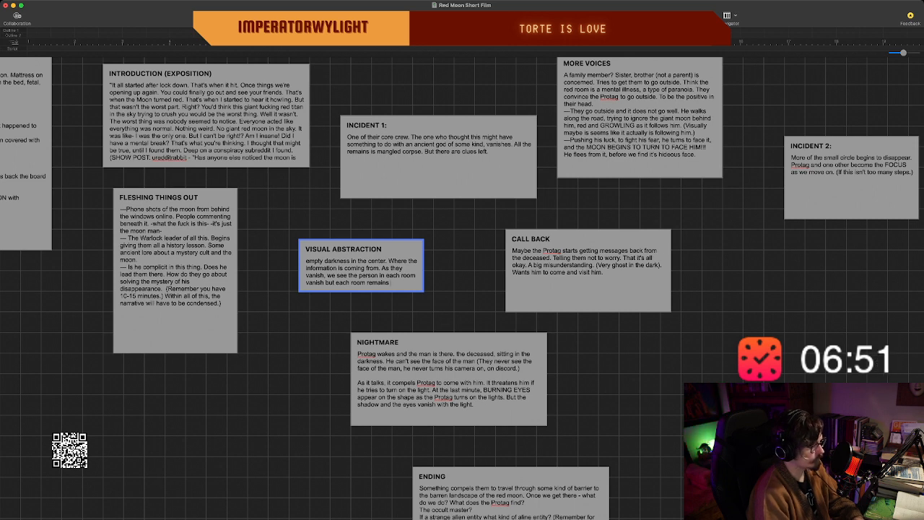
{"action": "type", "text": "as if they r"}
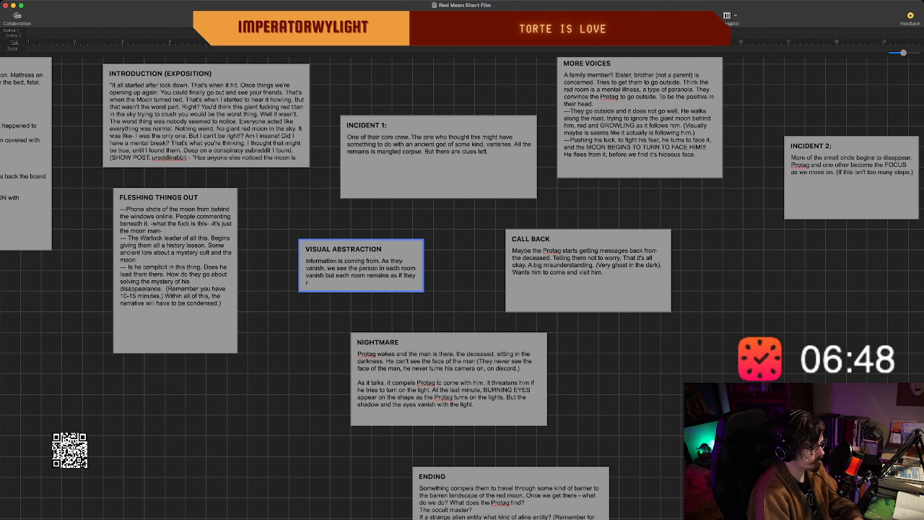
{"action": "type", "text": "emain. Lioght"}
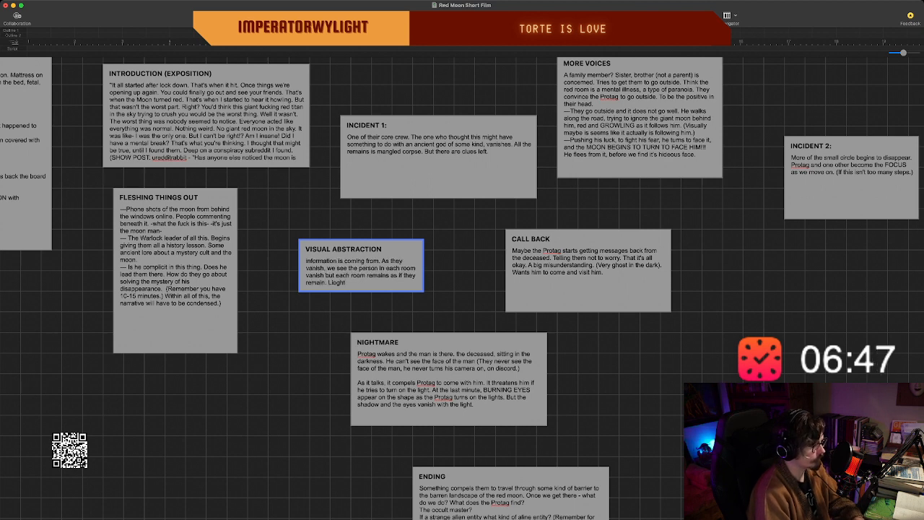
Finish the "VISUAL ABSTRACTION" description with the sentence "Lights on and the like.".
{"action": "key", "text": "BackSpace"}
{"action": "key", "text": "BackSpace"}
{"action": "key", "text": "BackSpace"}
{"action": "key", "text": "BackSpace"}
{"action": "type", "text": "ghts on"}
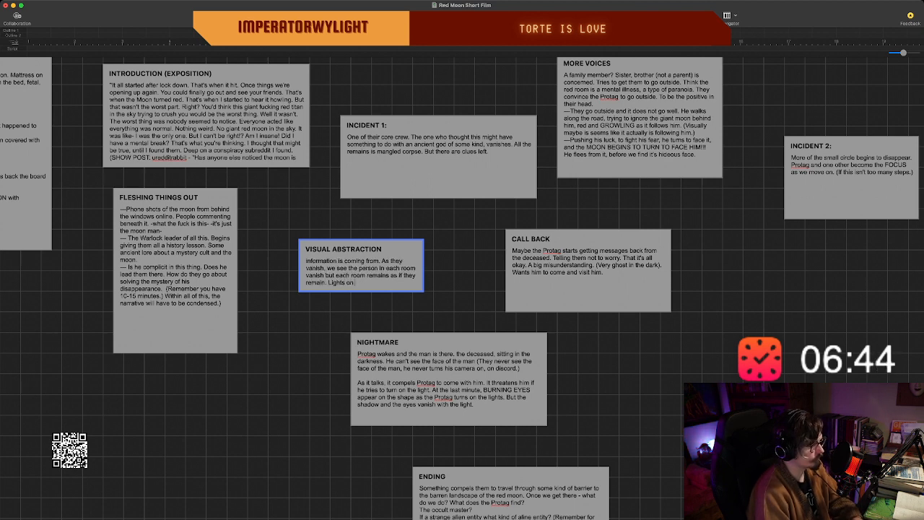
{"action": "type", "text": " and the like."}
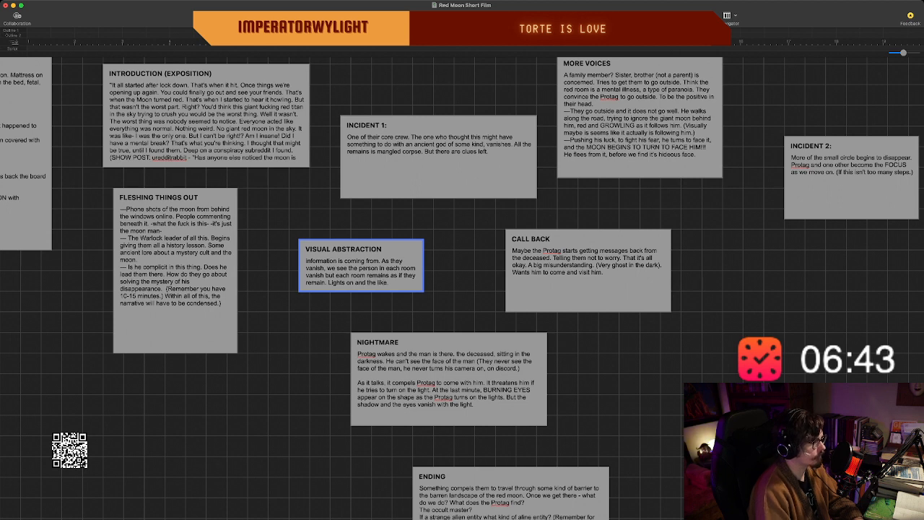
Finish editing the "VISUAL ABSTRACTION" beat, move it up just below "INCIDENT 1:" and make it taller to show more text.
{"action": "scroll", "coordinate": [361, 270], "scroll_direction": "up", "scroll_amount": 2}
{"action": "left_click", "coordinate": [401, 233]}
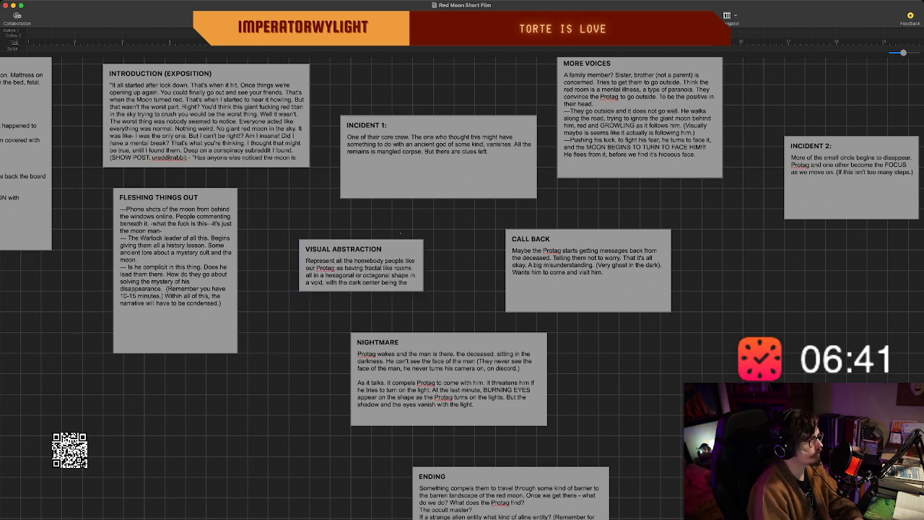
{"action": "left_click_drag", "start_coordinate": [361, 249], "coordinate": [350, 218]}
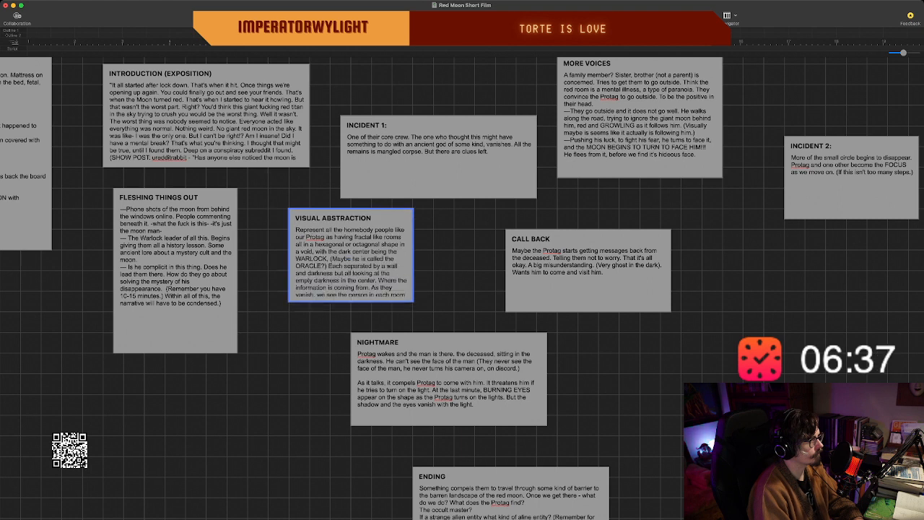
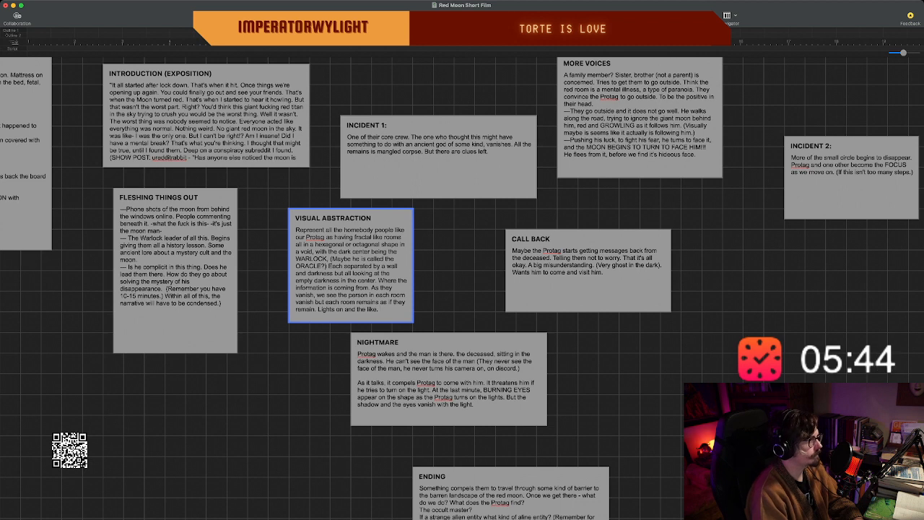
Move the CALL BACK beat farther from VISUAL ABSTRACTION, to the open area below MORE VOICES and INCIDENT 2.
{"action": "scroll", "coordinate": [351, 265], "scroll_direction": "down", "scroll_amount": 1}
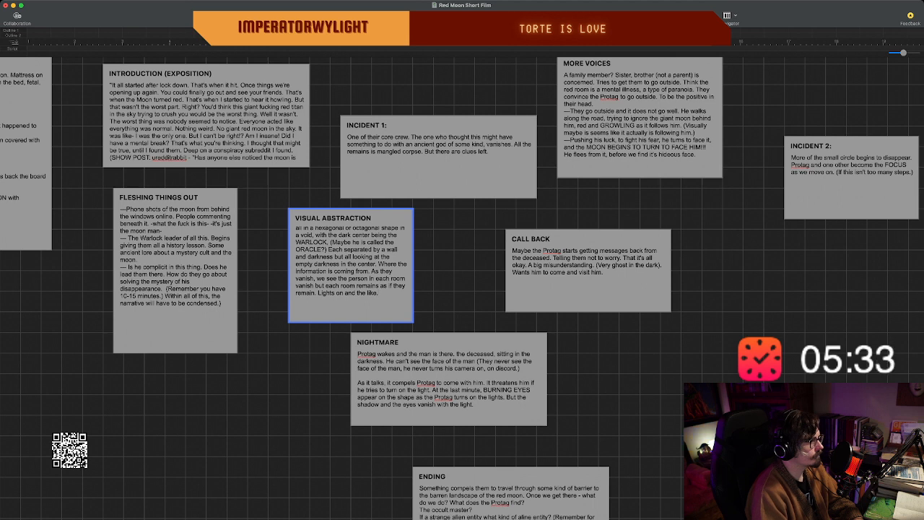
{"action": "key", "text": "Escape"}
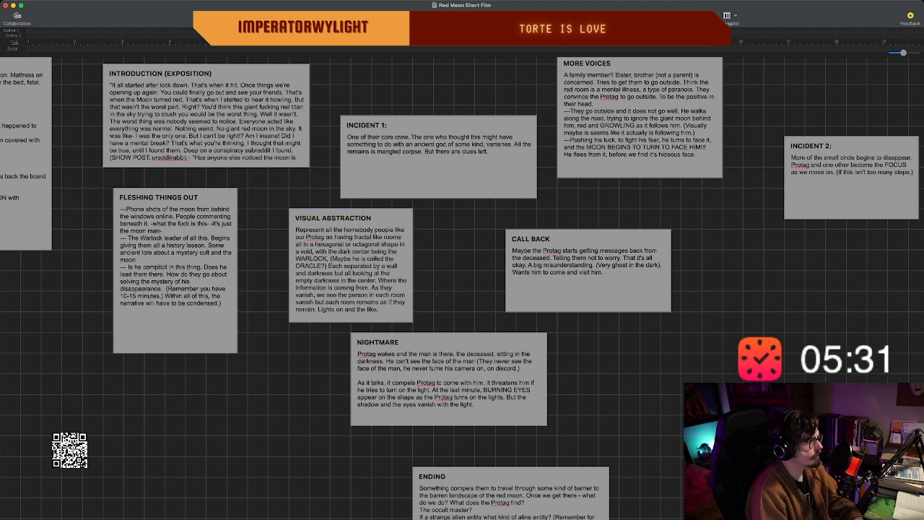
{"action": "scroll", "coordinate": [462, 289], "scroll_direction": "left", "scroll_amount": 5}
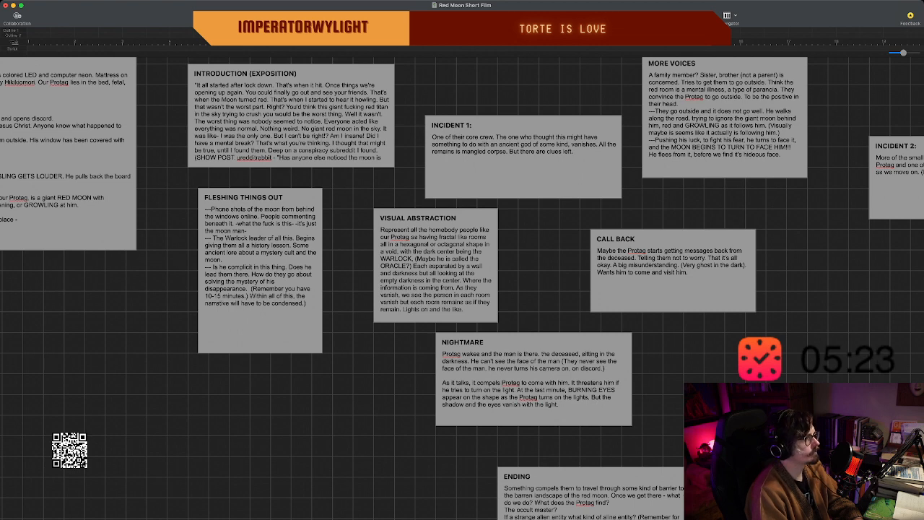
{"action": "scroll", "coordinate": [462, 288], "scroll_direction": "up", "scroll_amount": 1}
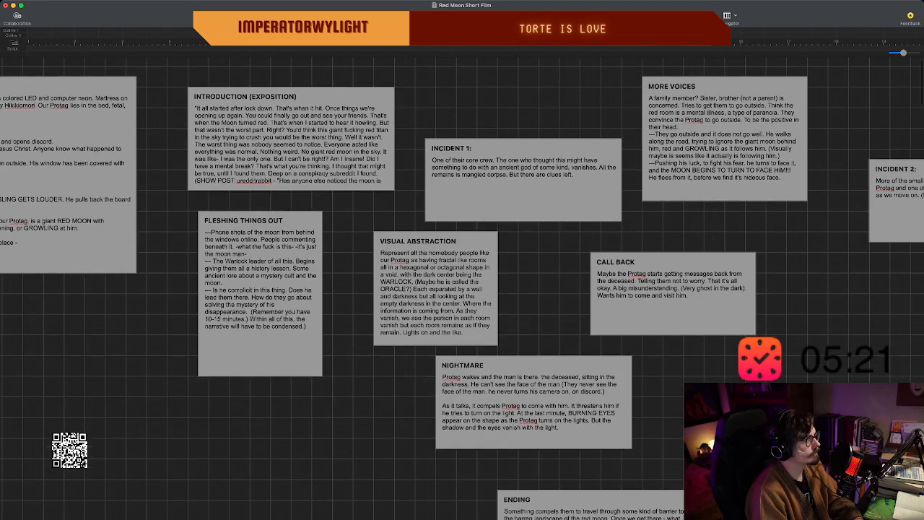
{"action": "scroll", "coordinate": [462, 289], "scroll_direction": "left", "scroll_amount": 2}
{"action": "scroll", "coordinate": [462, 289], "scroll_direction": "right", "scroll_amount": 2}
{"action": "scroll", "coordinate": [462, 289], "scroll_direction": "right", "scroll_amount": 3}
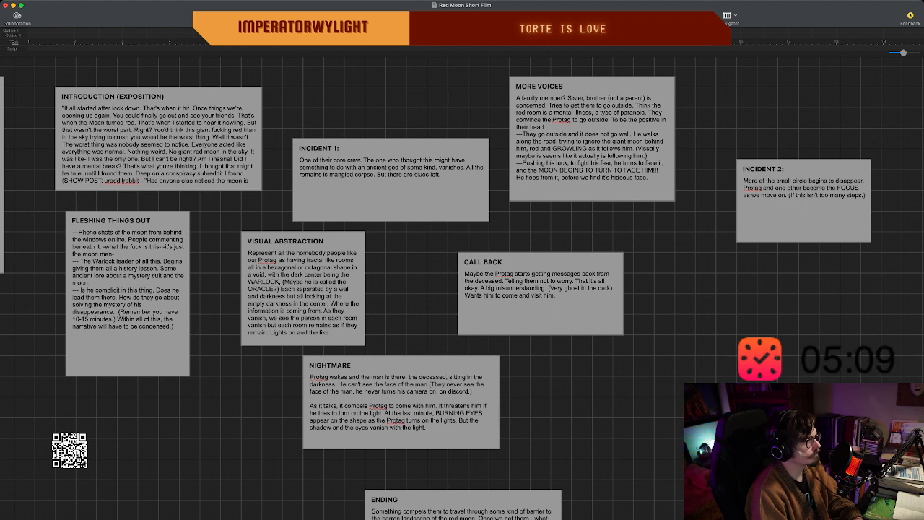
{"action": "left_click_drag", "start_coordinate": [540, 304], "coordinate": [716, 313]}
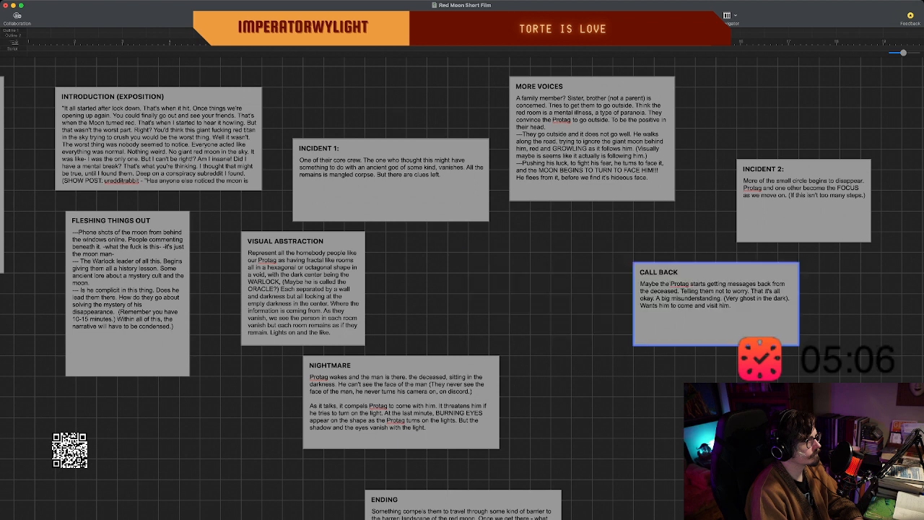
Create a new beat in the gap between VISUAL ABSTRACTION and CALL BACK and title it "STRUCTURE".
{"action": "double_click", "coordinate": [457, 298]}
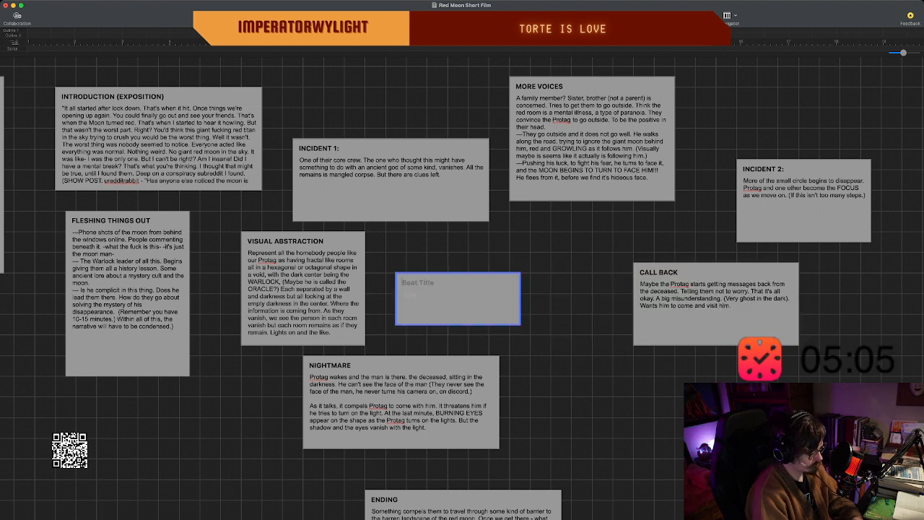
{"action": "type", "text": "NA"}
{"action": "key", "text": "BackSpace"}
{"action": "key", "text": "BackSpace"}
{"action": "type", "text": "S"}
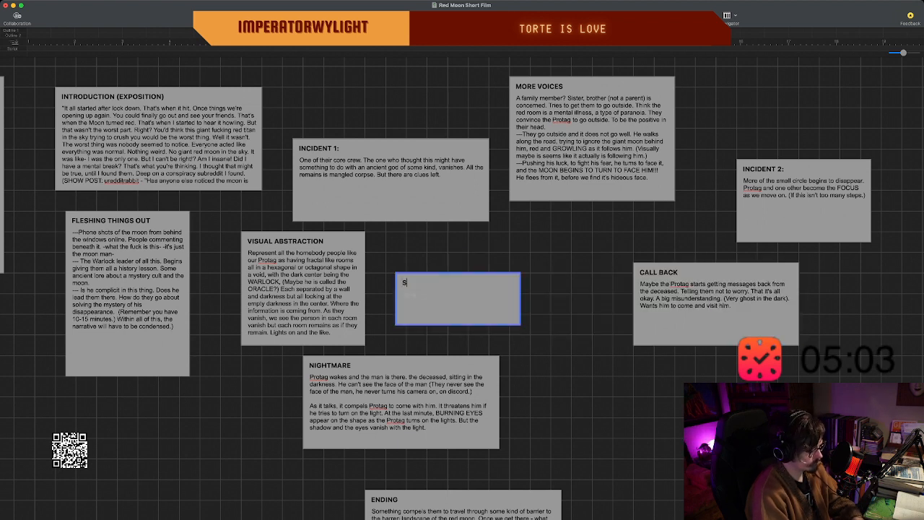
{"action": "type", "text": "TRUCTRE"}
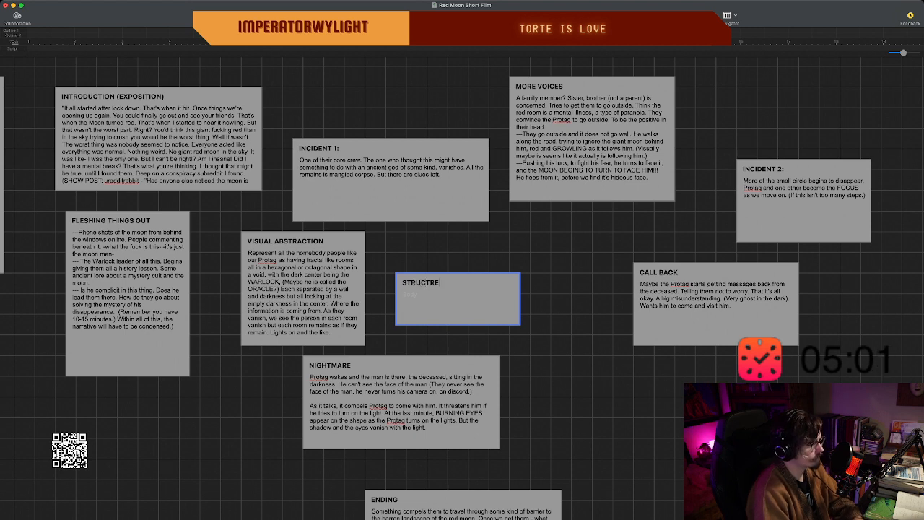
{"action": "key", "text": "BackSpace"}
{"action": "key", "text": "BackSpace"}
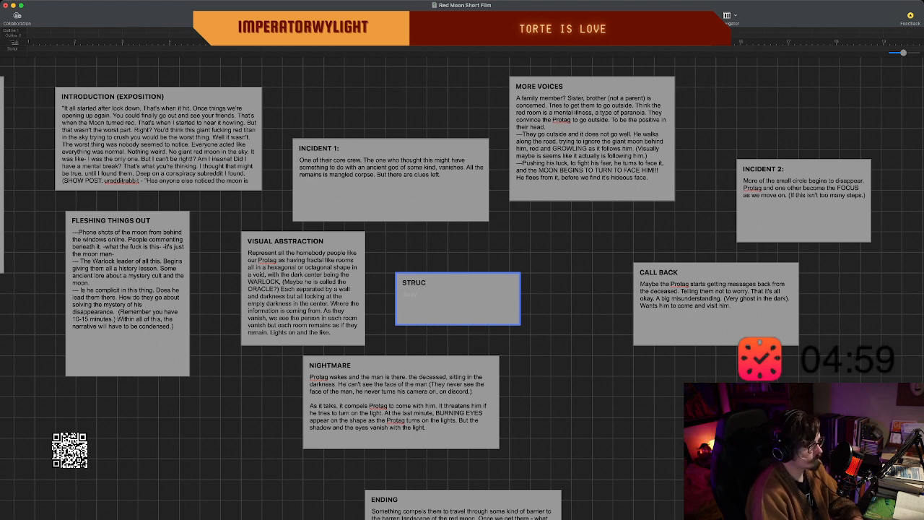
{"action": "type", "text": "TRE"}
{"action": "key", "text": "BackSpace"}
{"action": "key", "text": "BackSpace"}
{"action": "key", "text": "BackSpace"}
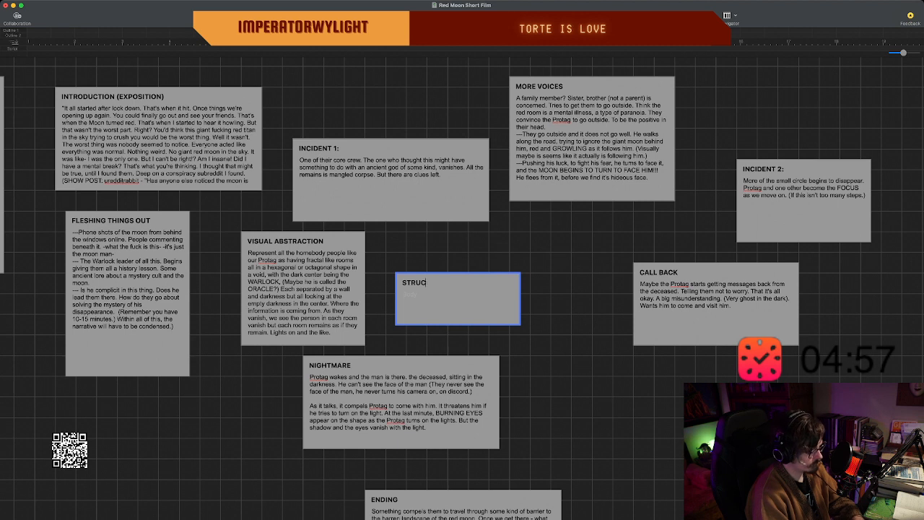
{"action": "type", "text": "TURE Ma"}
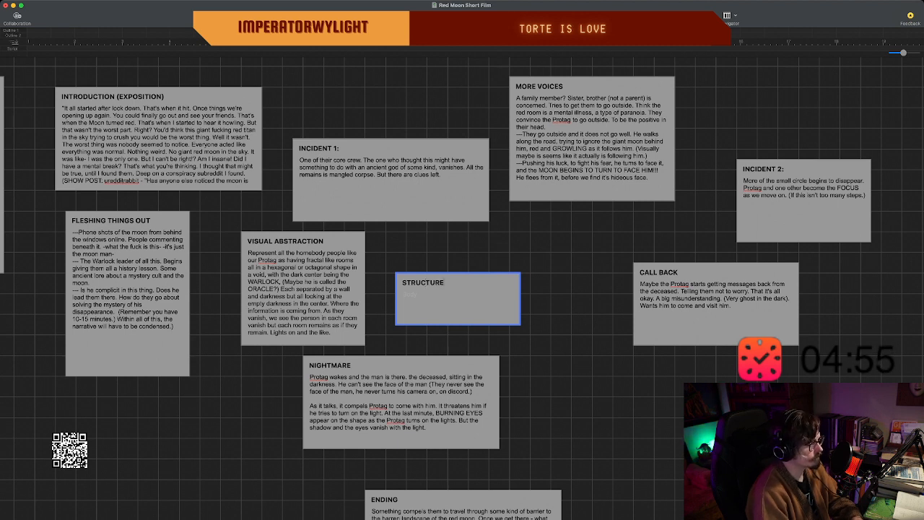
{"action": "type", "text": "ybe we have "}
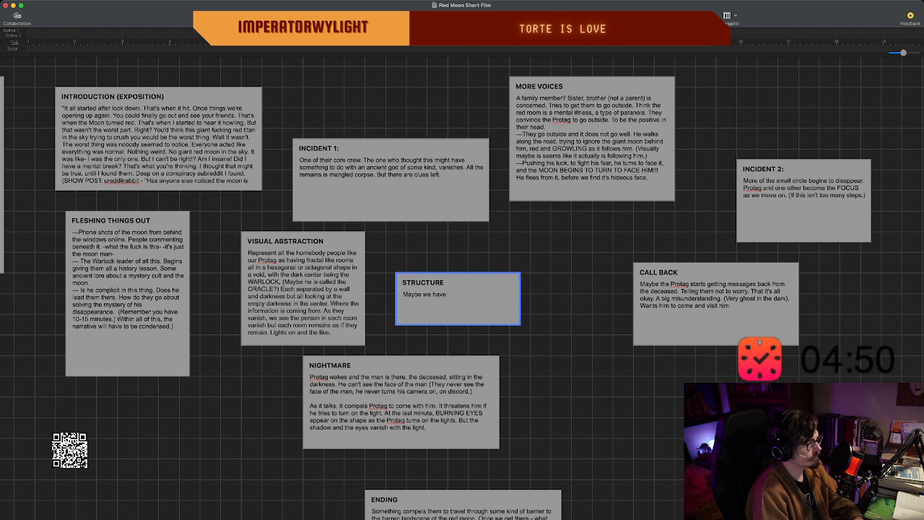
{"action": "type", "text": "the"}
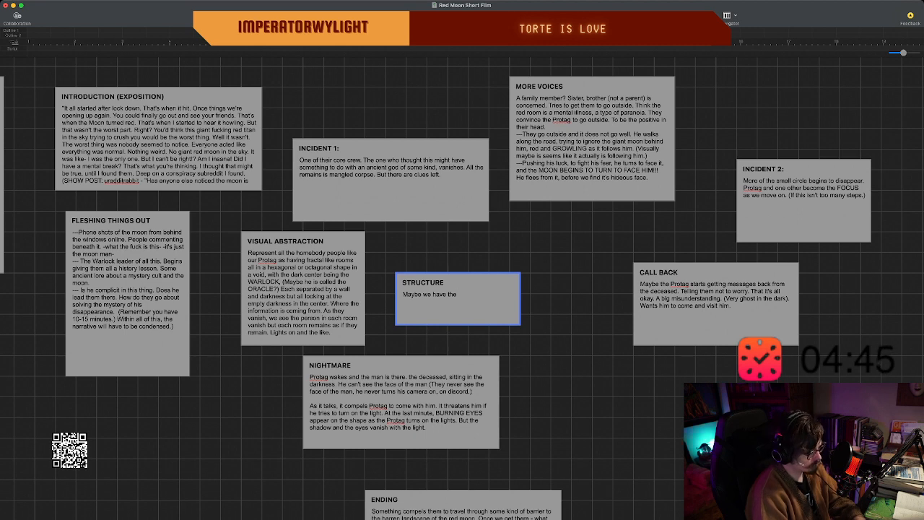
Write "Maybe we have the structure mirror this visual abstraction" as the body text of the STRUCTURE beat.
{"action": "type", "text": "ste"}
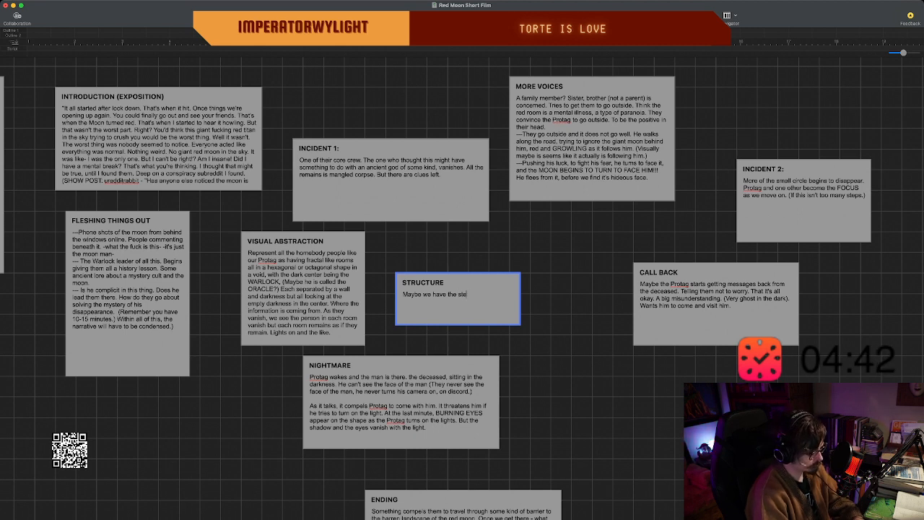
{"action": "key", "text": "BackSpace"}
{"action": "type", "text": "ructure"}
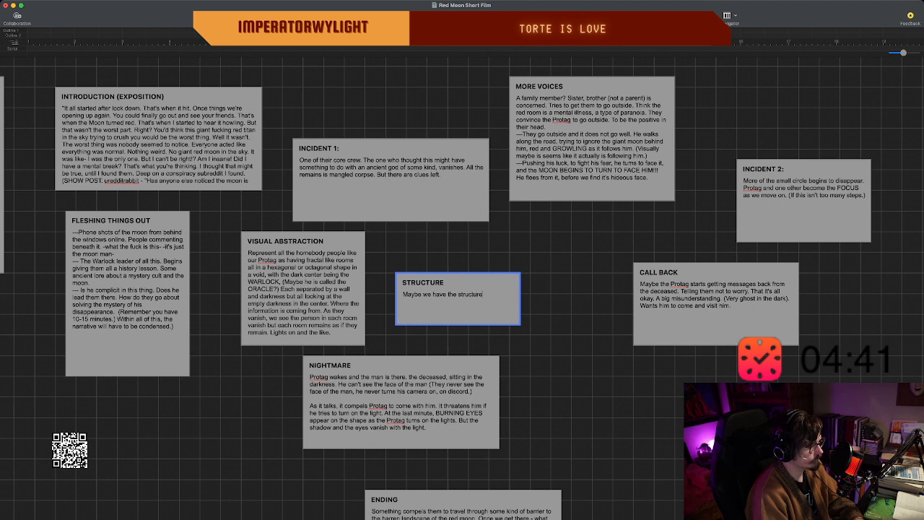
{"action": "type", "text": " mirror this"}
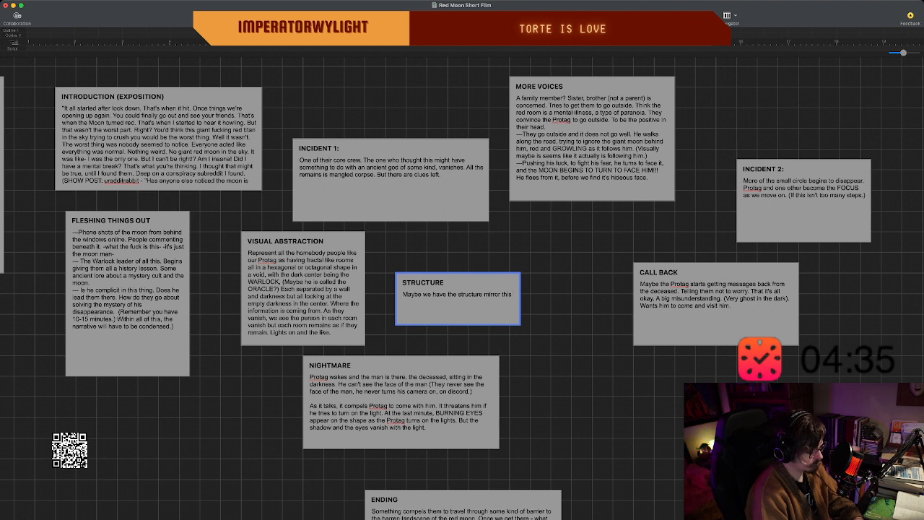
{"action": "type", "text": " visual abs"}
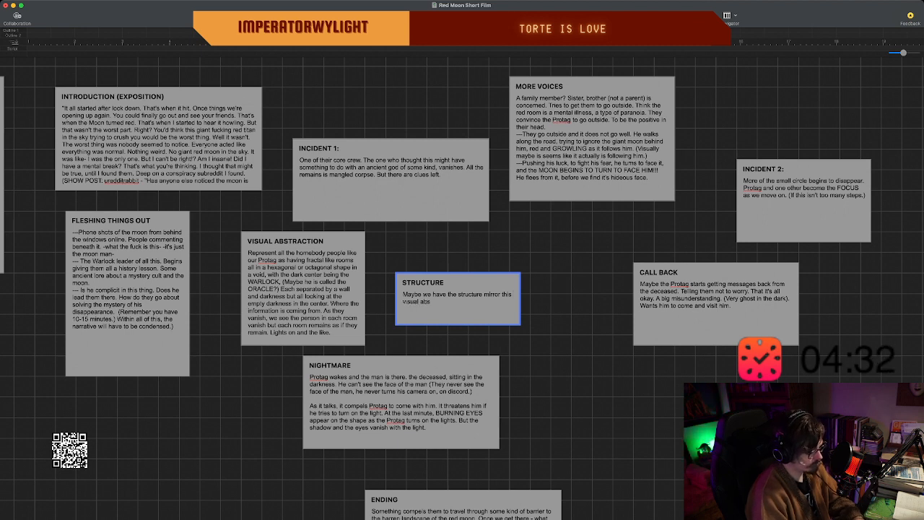
{"action": "type", "text": "traction"}
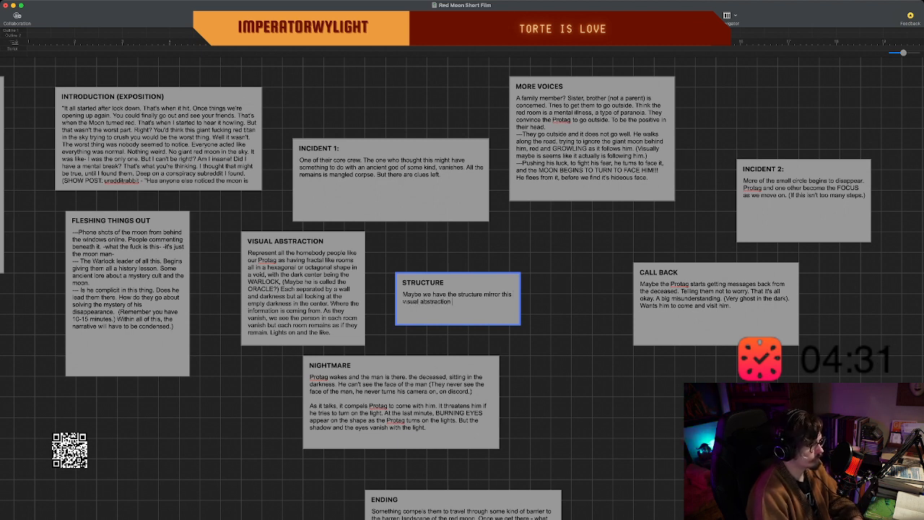
{"action": "type", "text": ". A circle"}
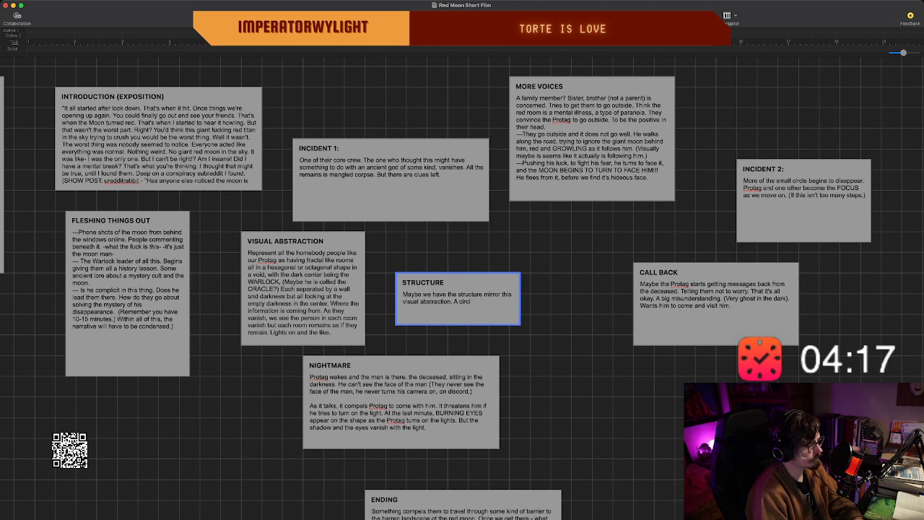
End the first sentence of the STRUCTURE beat with a period and add "At least visually.".
{"action": "key", "text": "BackSpace"}
{"action": "key", "text": "BackSpace"}
{"action": "key", "text": "BackSpace"}
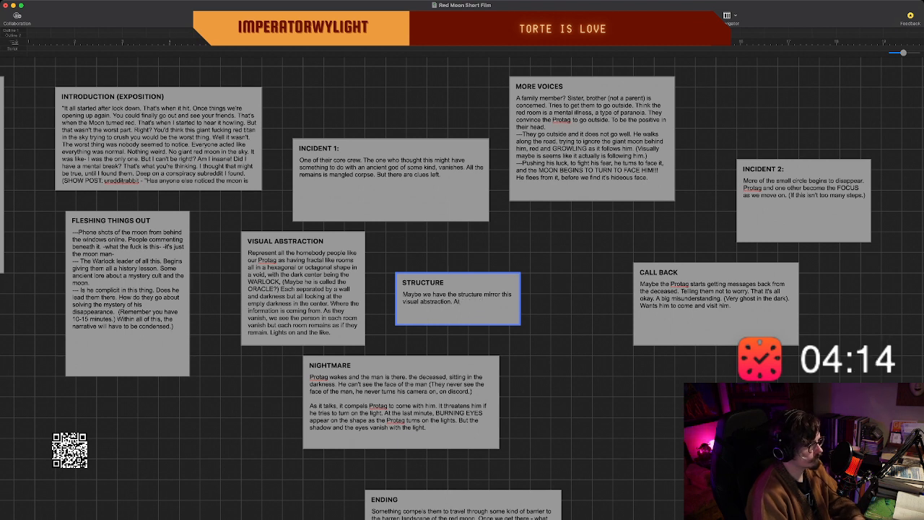
{"action": "type", "text": "t least visuall"}
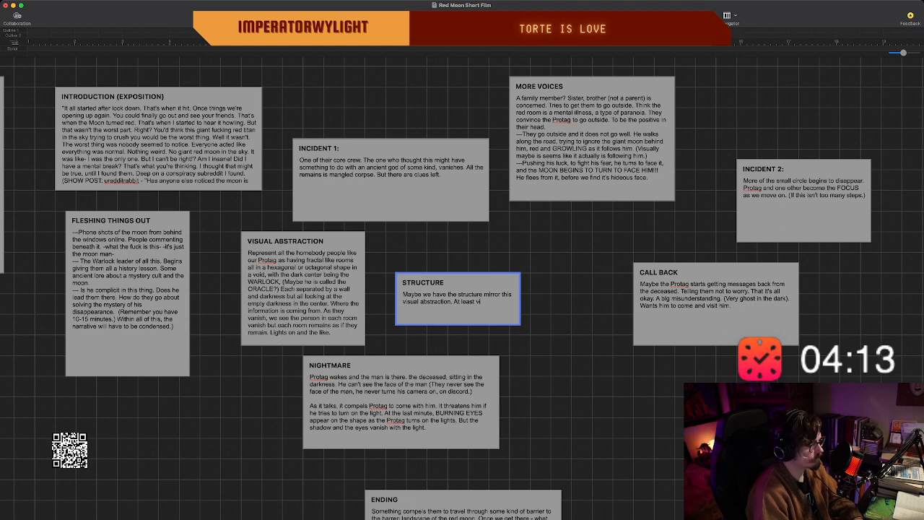
{"action": "type", "text": "y."}
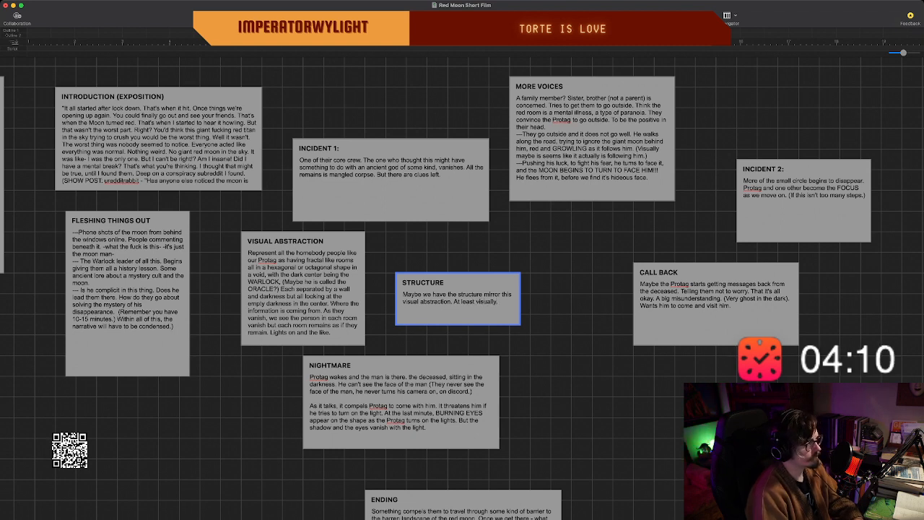
{"action": "type", "text": " So"}
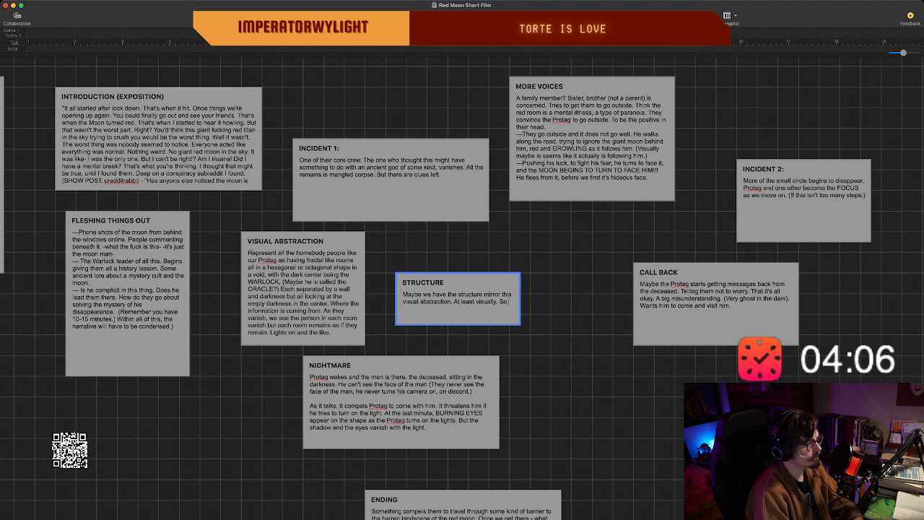
{"action": "type", "text": " we mov"}
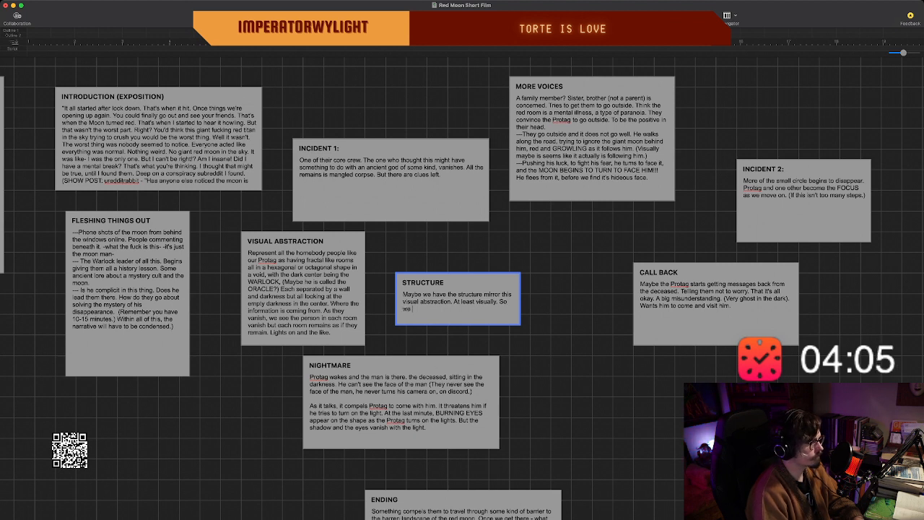
{"action": "type", "text": "e in"}
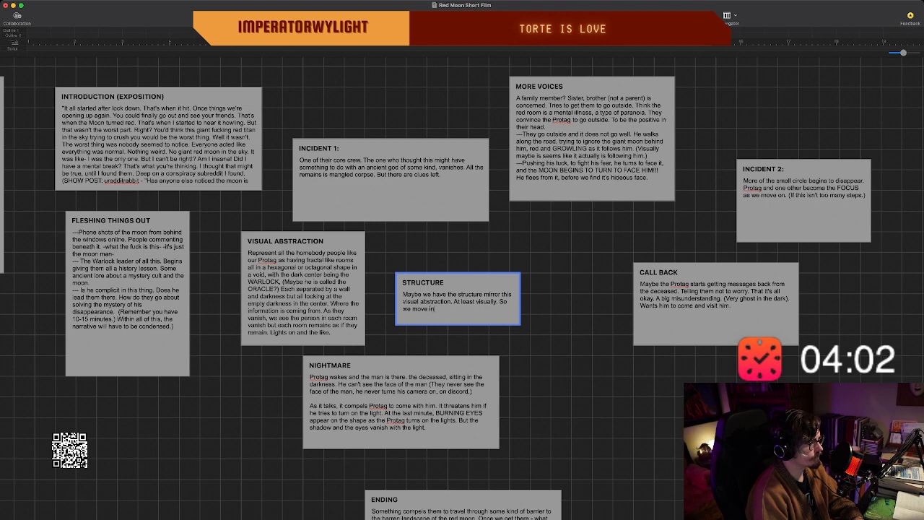
Continue the STRUCTURE beat's text with "We move around the ambiguity until we step through?".
{"action": "key", "text": "BackSpace"}
{"action": "key", "text": "BackSpace"}
{"action": "key", "text": "BackSpace"}
{"action": "key", "text": "BackSpace"}
{"action": "key", "text": "BackSpace"}
{"action": "key", "text": "BackSpace"}
{"action": "key", "text": "BackSpace"}
{"action": "key", "text": "BackSpace"}
{"action": "key", "text": "BackSpace"}
{"action": "key", "text": "BackSpace"}
{"action": "key", "text": "BackSpace"}
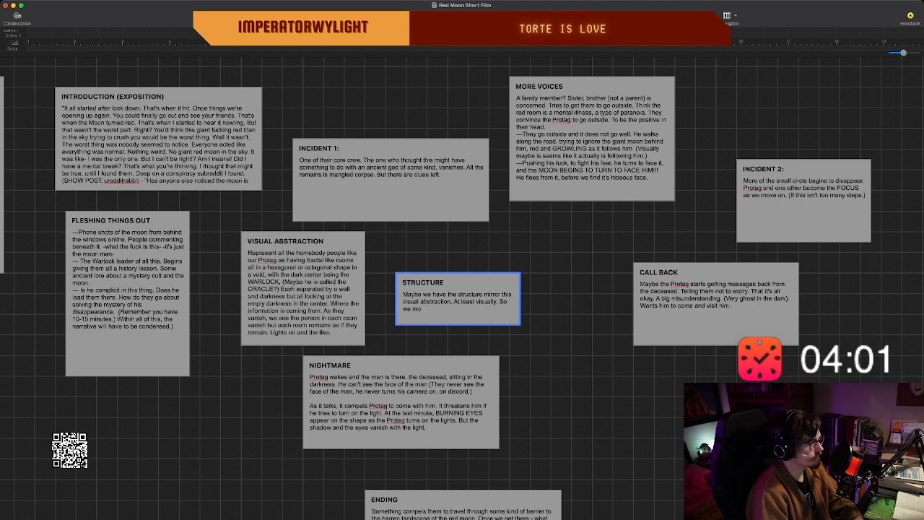
{"action": "key", "text": "BackSpace"}
{"action": "key", "text": "BackSpace"}
{"action": "type", "text": "We"}
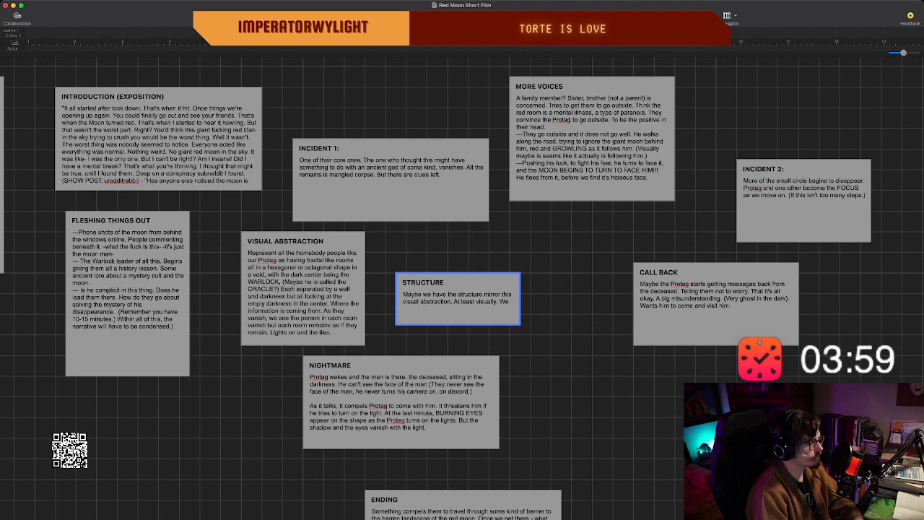
{"action": "type", "text": " move around the ambi"}
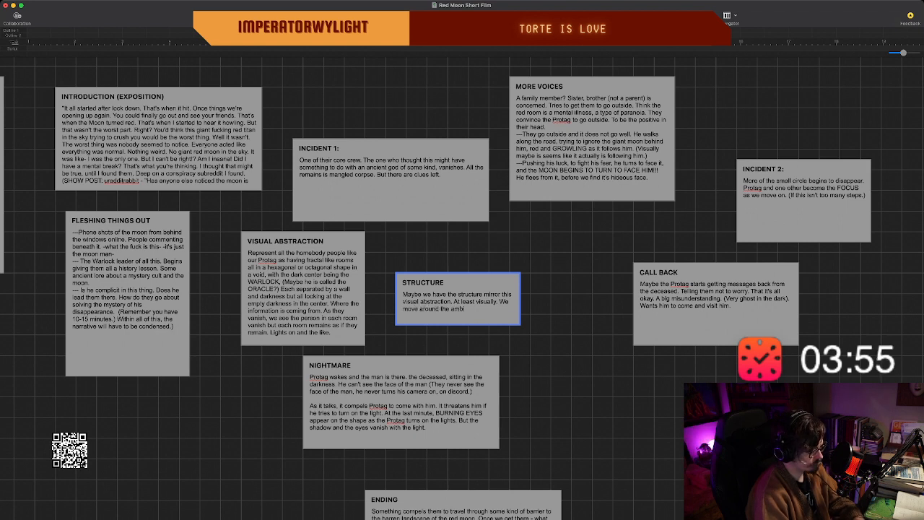
{"action": "type", "text": "guity in"}
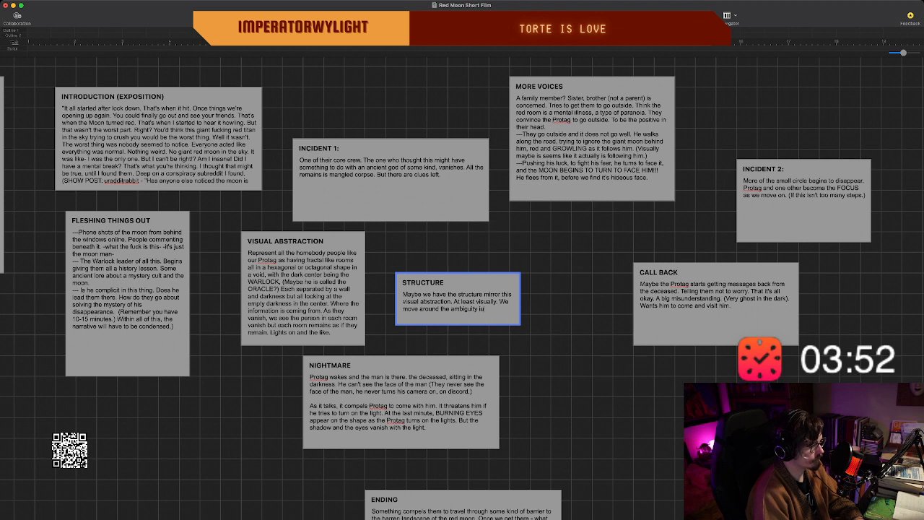
{"action": "key", "text": "BackSpace"}
{"action": "type", "text": "until w"}
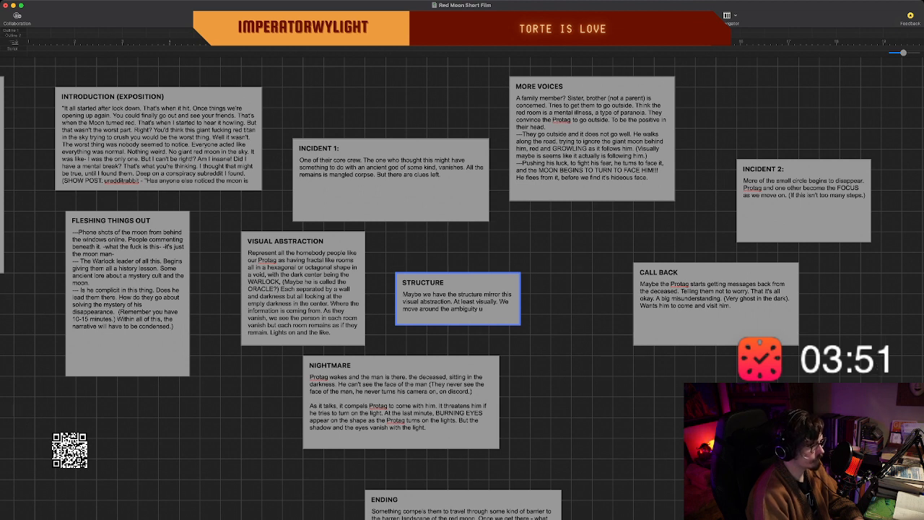
{"action": "type", "text": "e step through?"}
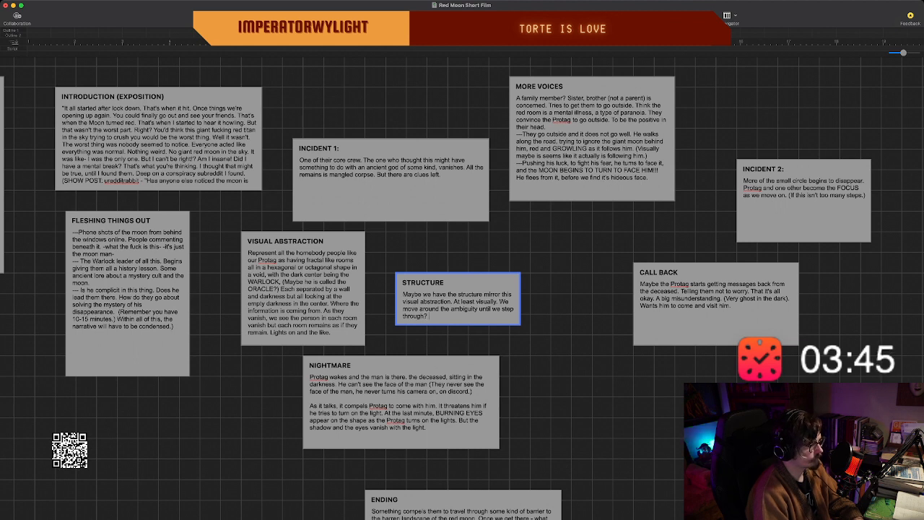
Continue the STRUCTURE beat's text with "The Top Down gives us a cosmic view of it.".
{"action": "type", "text": "Nah"}
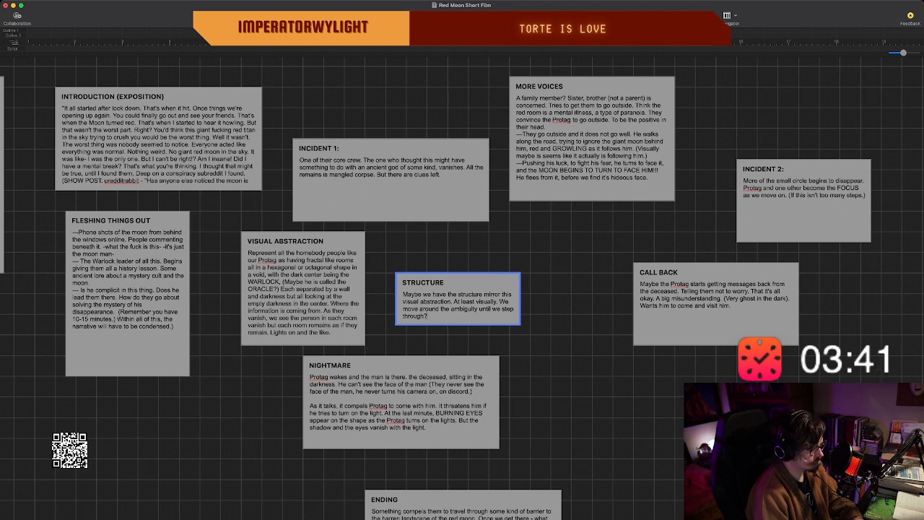
{"action": "type", "text": " The Top"}
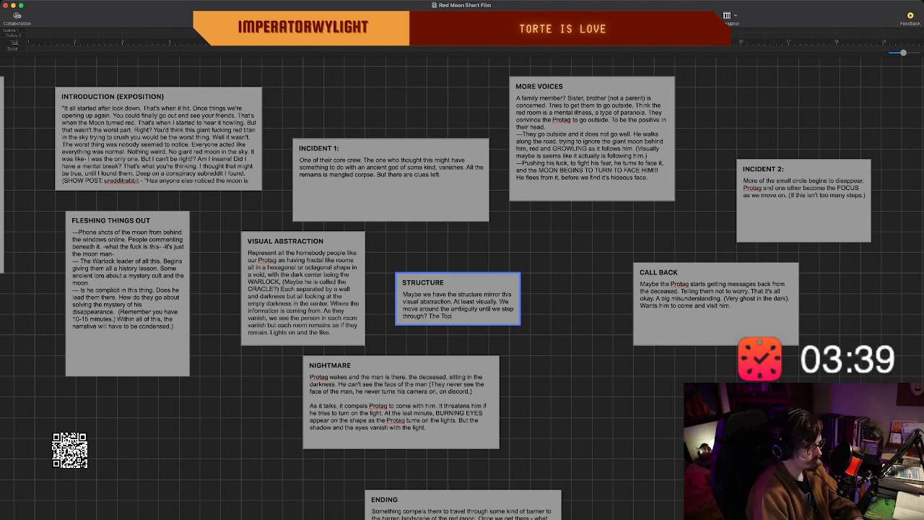
{"action": "type", "text": " Down"}
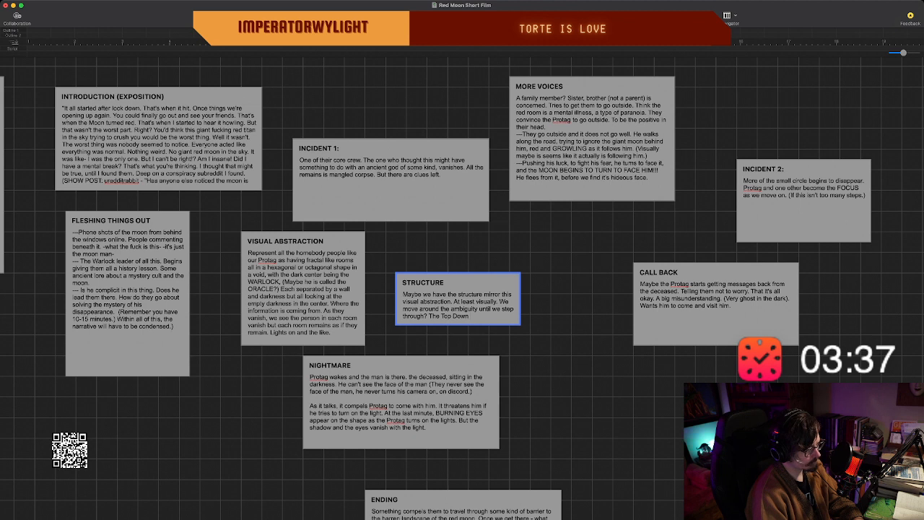
{"action": "type", "text": " gives us a"}
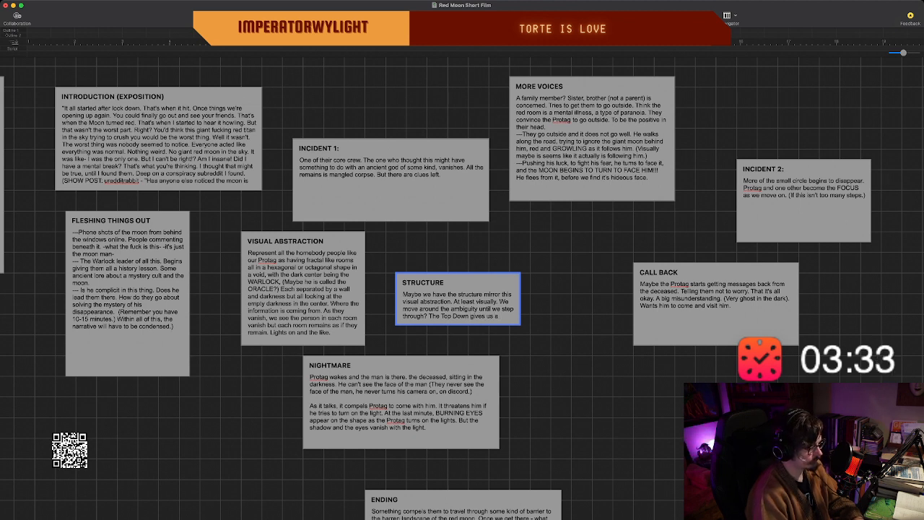
{"action": "type", "text": " cosmic"}
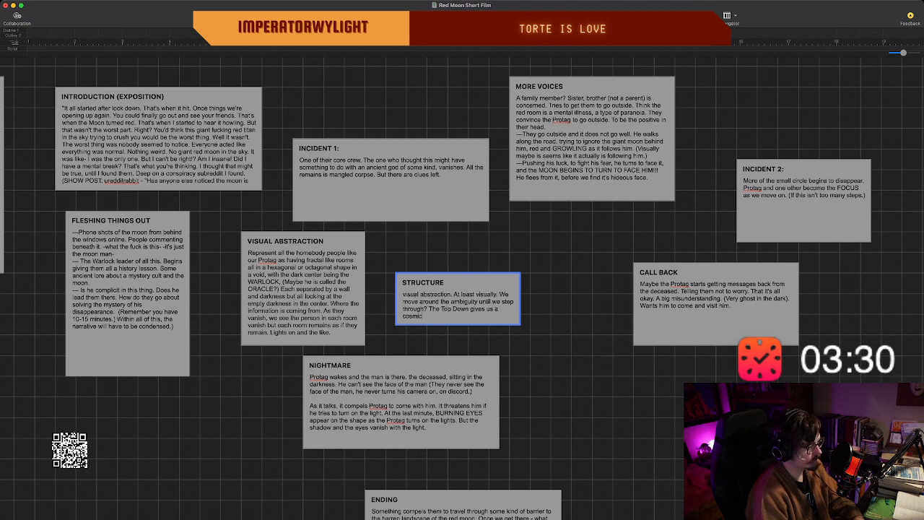
{"action": "type", "text": " view of it."}
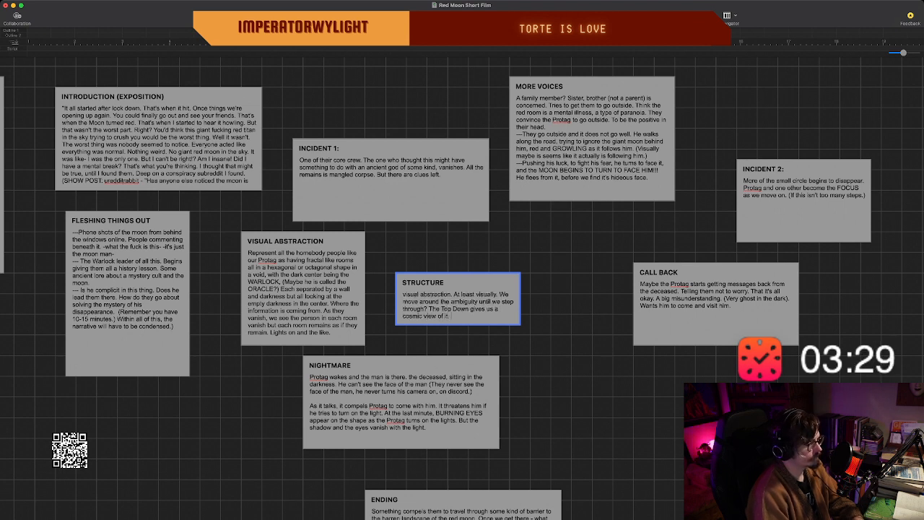
{"action": "type", "text": " How small they"}
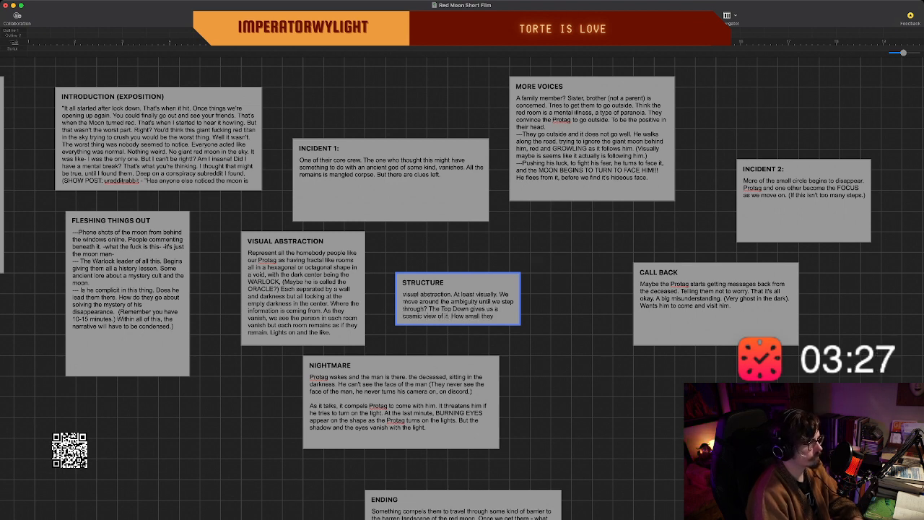
{"action": "type", "text": " all are ikn"}
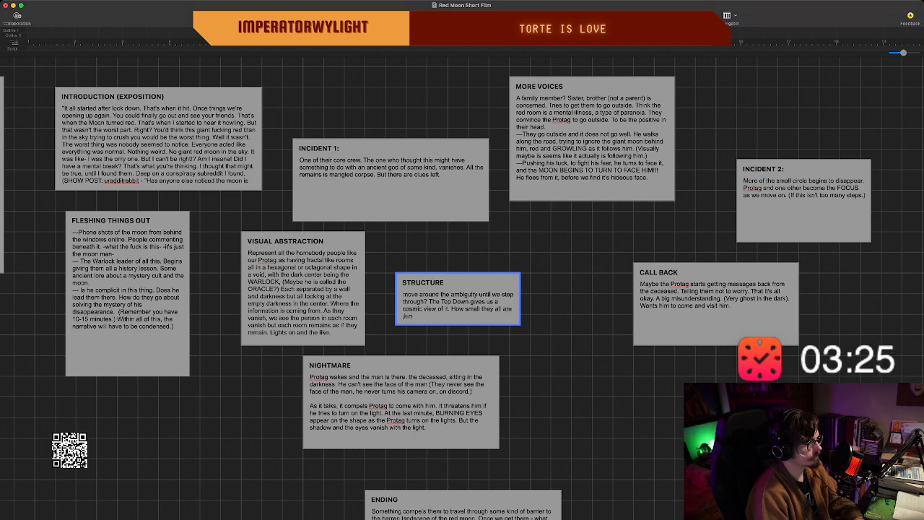
{"action": "type", "text": "e"}
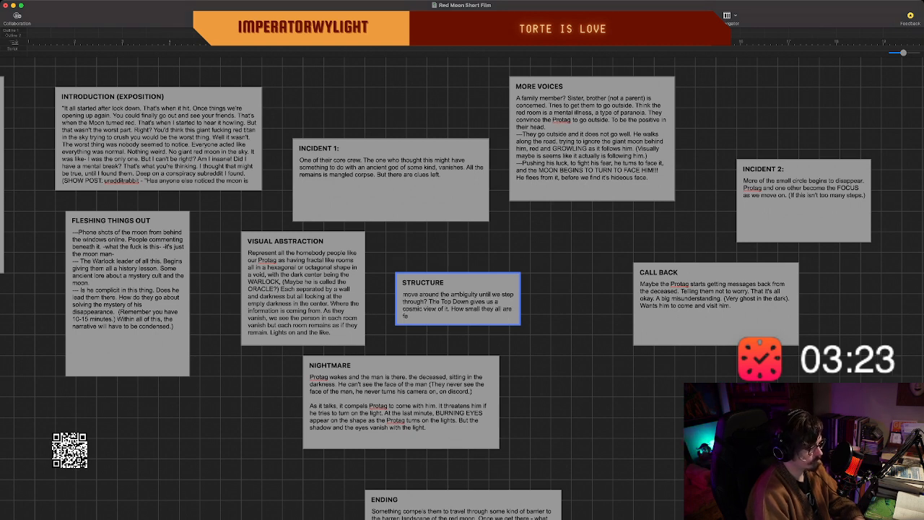
{"action": "type", "text": "eling."}
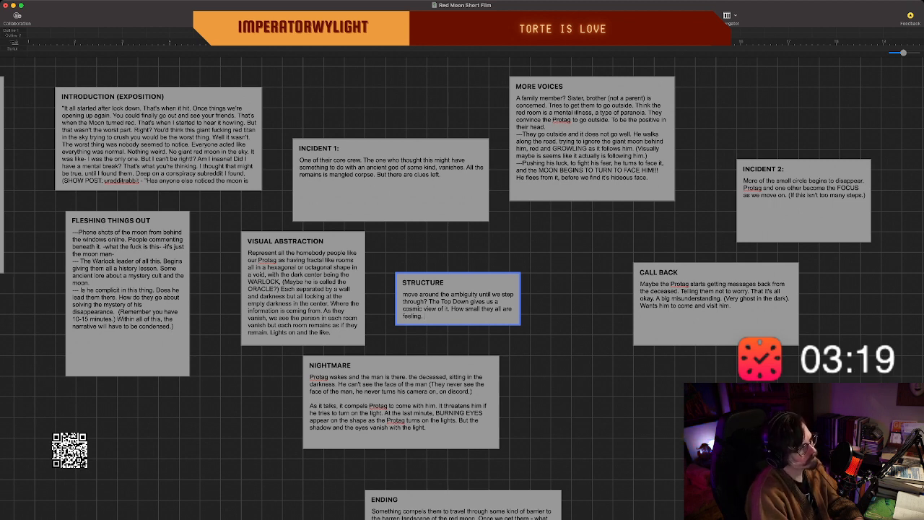
Add "How small they all are feeling." to the end of the STRUCTURE beat and finish editing it.
{"action": "key", "text": "Escape"}
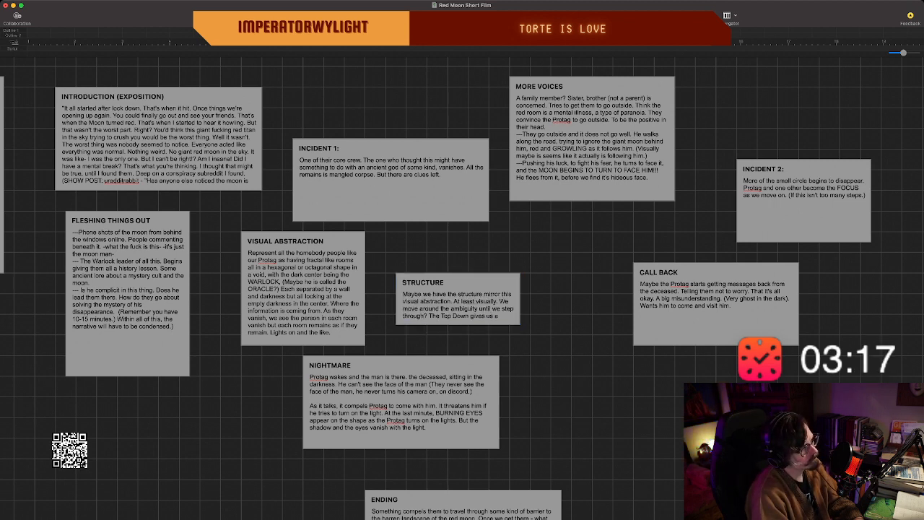
Enlarge the STRUCTURE beat vertically to fit all its text and move it below the FLESHING THINGS OUT beat.
{"action": "left_click", "coordinate": [458, 310]}
{"action": "left_click_drag", "start_coordinate": [459, 324], "coordinate": [459, 387]}
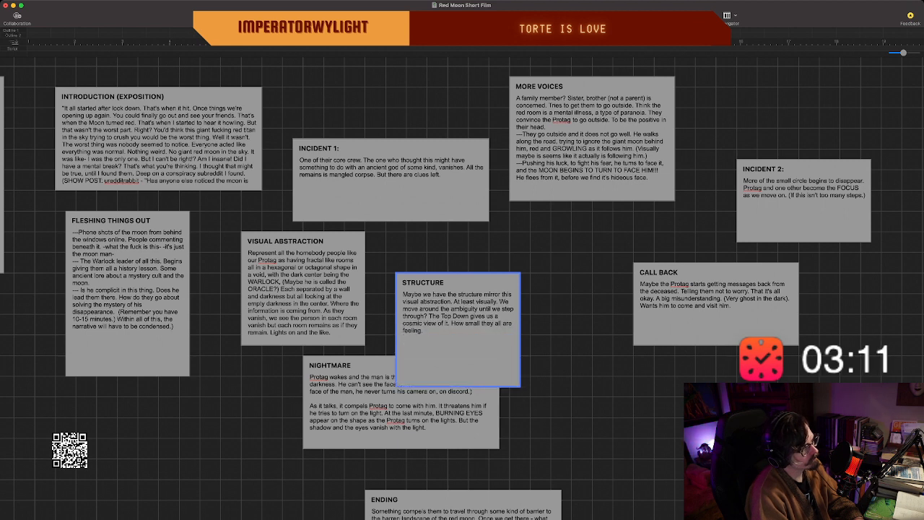
{"action": "left_click_drag", "start_coordinate": [434, 283], "coordinate": [114, 407]}
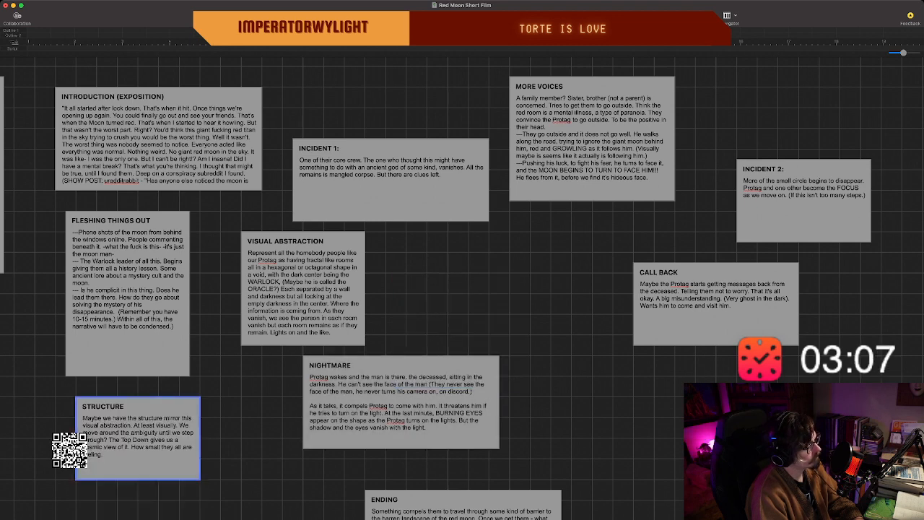
Move the STRUCTURE beat to the empty area below and to the left of the OPENING IMAGE beat, then deselect it.
{"action": "scroll", "coordinate": [462, 289], "scroll_direction": "left", "scroll_amount": 2}
{"action": "scroll", "coordinate": [462, 289], "scroll_direction": "left", "scroll_amount": 10}
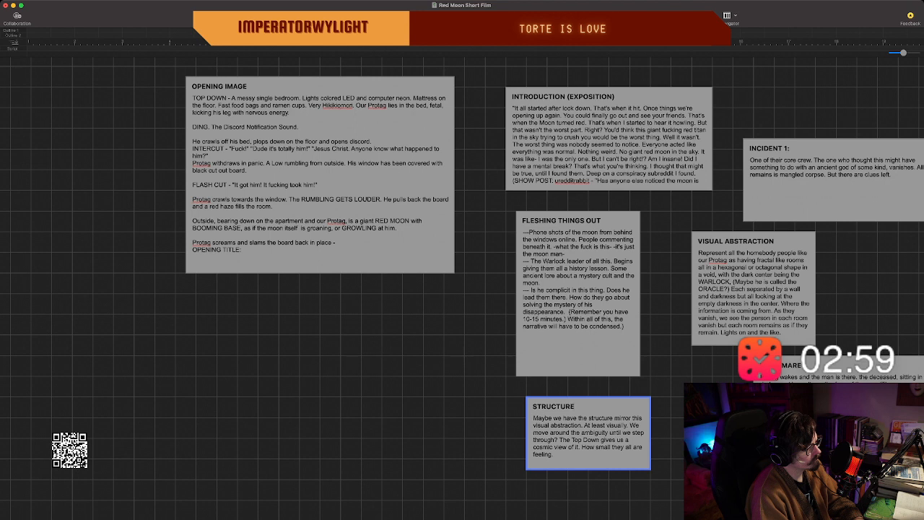
{"action": "key", "text": "Escape"}
{"action": "left_click_drag", "start_coordinate": [589, 407], "coordinate": [114, 365]}
{"action": "left_click", "coordinate": [126, 305]}
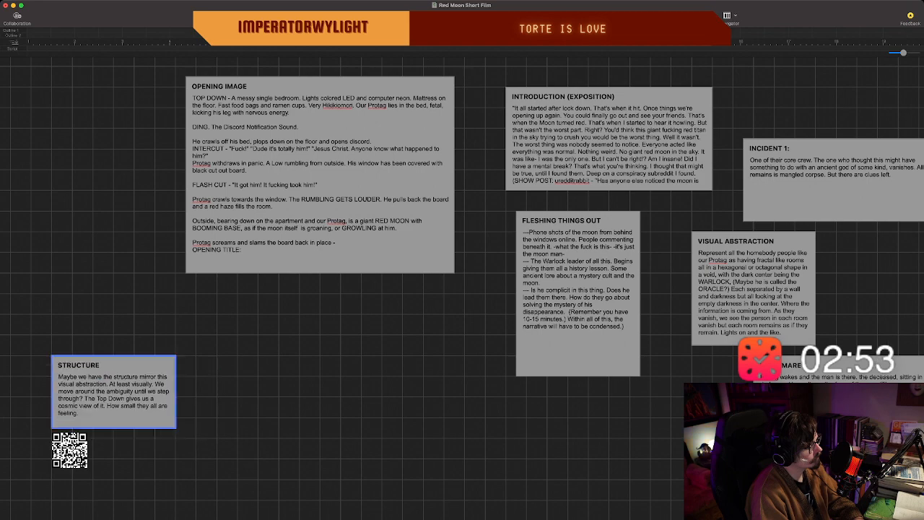
Review the story beats across the board, from INTRODUCTION (EXPOSITION) through INCIDENT 2 and down to ENDING.
{"action": "scroll", "coordinate": [114, 365], "scroll_direction": "right", "scroll_amount": 2}
{"action": "scroll", "coordinate": [462, 288], "scroll_direction": "right", "scroll_amount": 7}
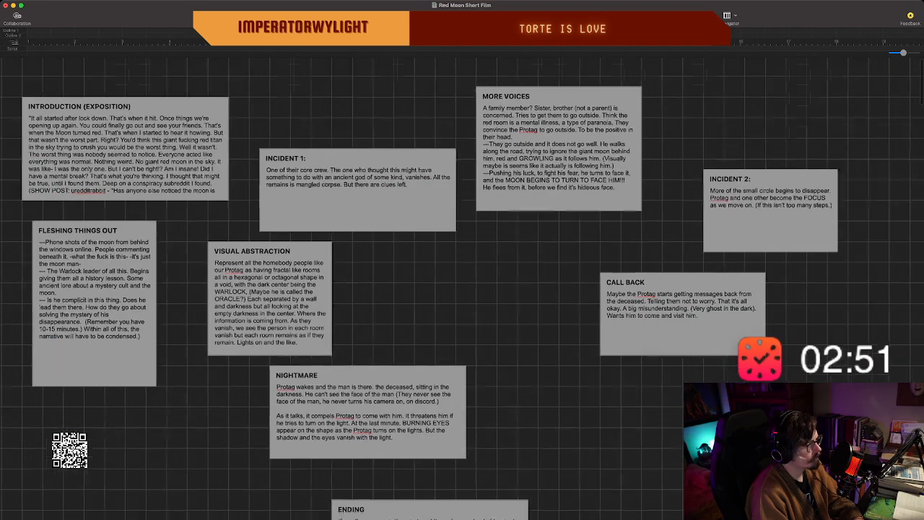
{"action": "scroll", "coordinate": [462, 289], "scroll_direction": "down", "scroll_amount": 2}
{"action": "scroll", "coordinate": [462, 289], "scroll_direction": "up", "scroll_amount": 2}
{"action": "scroll", "coordinate": [462, 289], "scroll_direction": "left", "scroll_amount": 2}
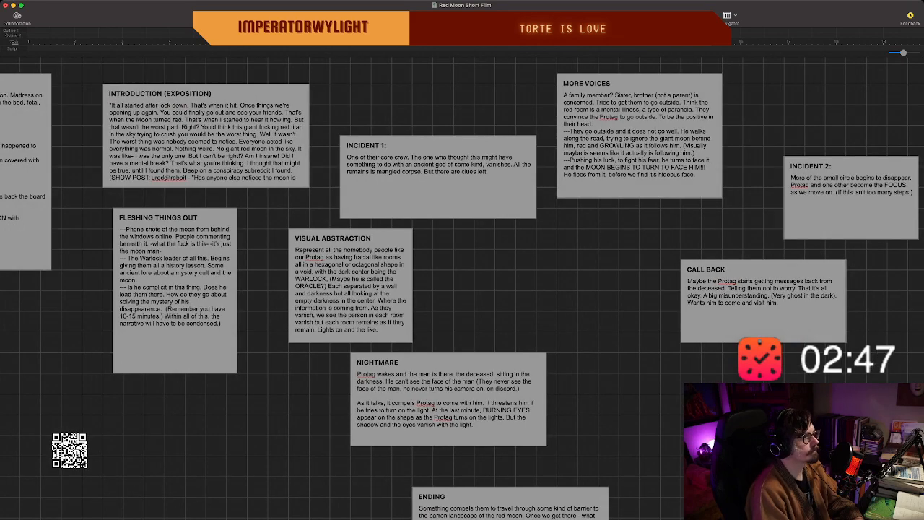
{"action": "scroll", "coordinate": [462, 289], "scroll_direction": "down", "scroll_amount": 2}
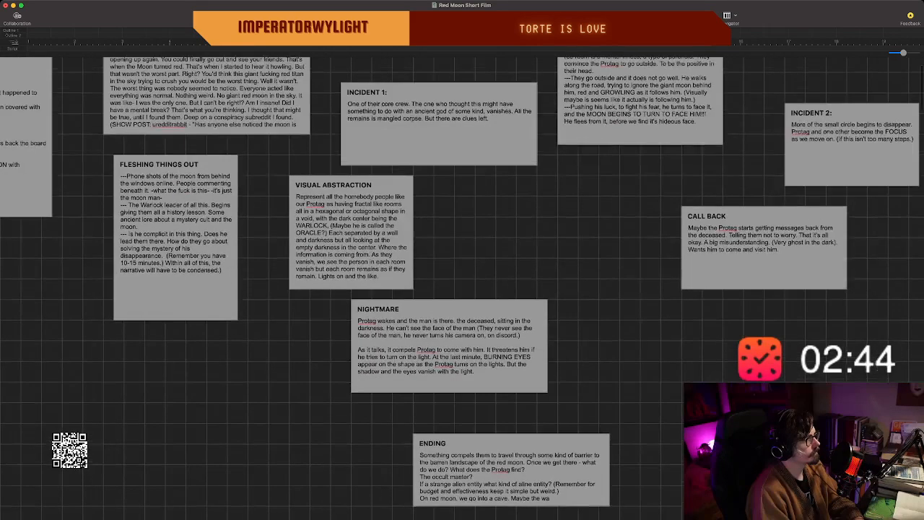
{"action": "scroll", "coordinate": [462, 288], "scroll_direction": "up", "scroll_amount": 2}
{"action": "scroll", "coordinate": [462, 288], "scroll_direction": "left", "scroll_amount": 1}
{"action": "scroll", "coordinate": [462, 289], "scroll_direction": "left", "scroll_amount": 4}
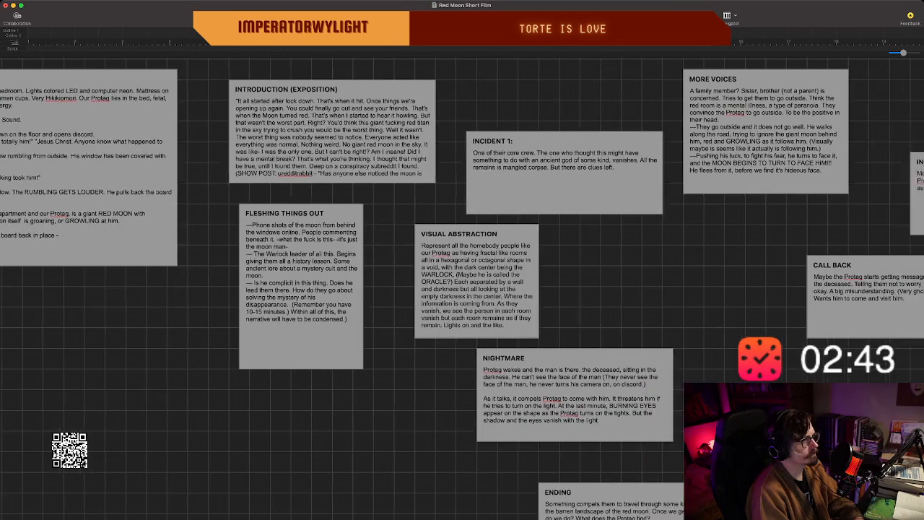
{"action": "scroll", "coordinate": [462, 289], "scroll_direction": "right", "scroll_amount": 15}
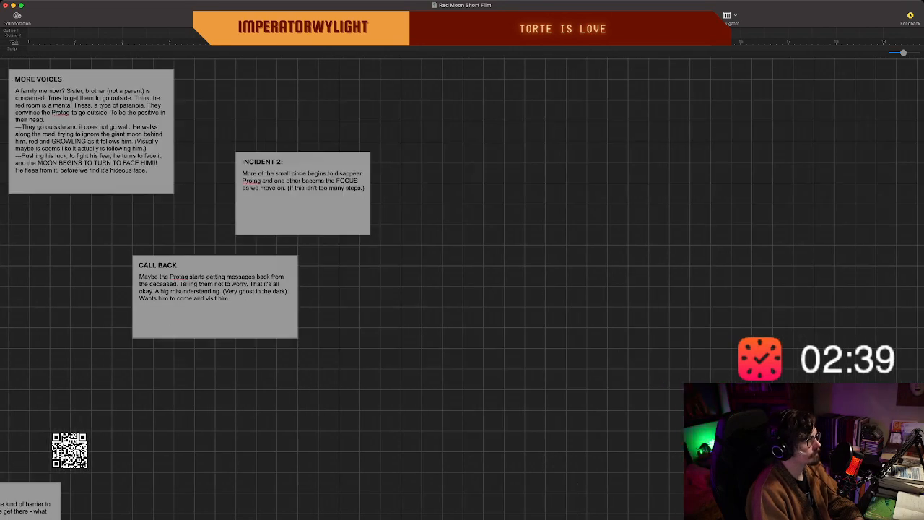
{"action": "scroll", "coordinate": [462, 288], "scroll_direction": "left", "scroll_amount": 5}
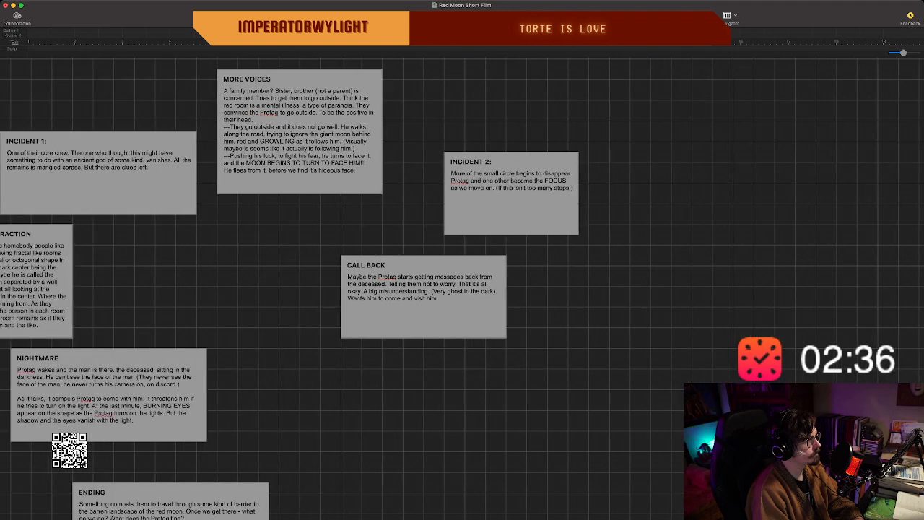
{"action": "scroll", "coordinate": [462, 289], "scroll_direction": "left", "scroll_amount": 1}
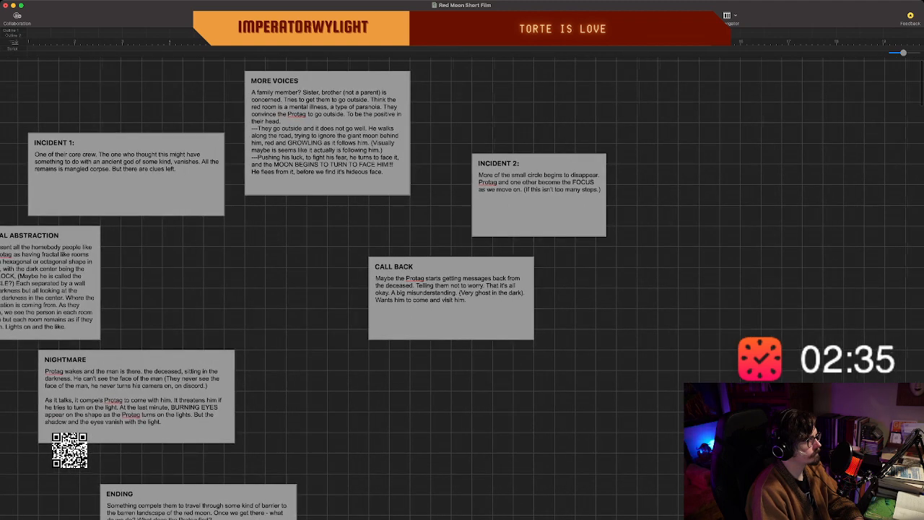
{"action": "scroll", "coordinate": [462, 289], "scroll_direction": "left", "scroll_amount": 2}
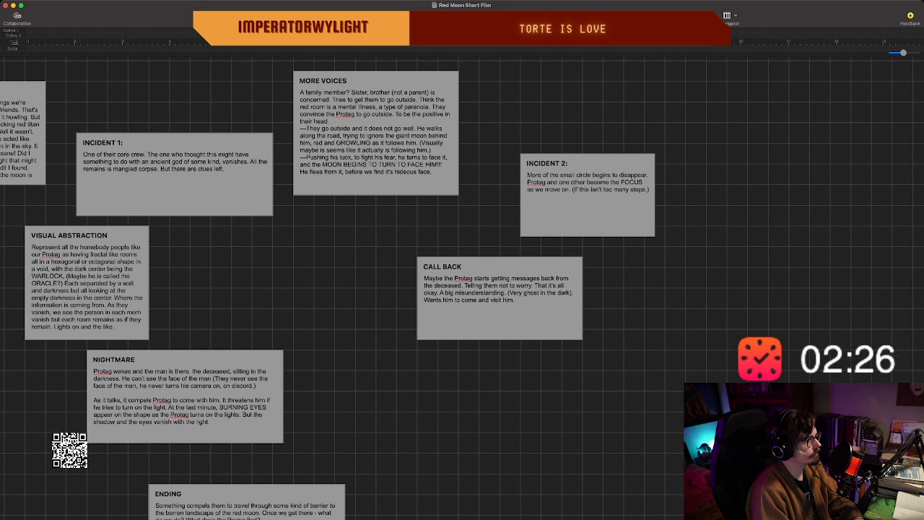
{"action": "scroll", "coordinate": [457, 289], "scroll_direction": "left", "scroll_amount": 5}
{"action": "scroll", "coordinate": [462, 289], "scroll_direction": "left", "scroll_amount": 4}
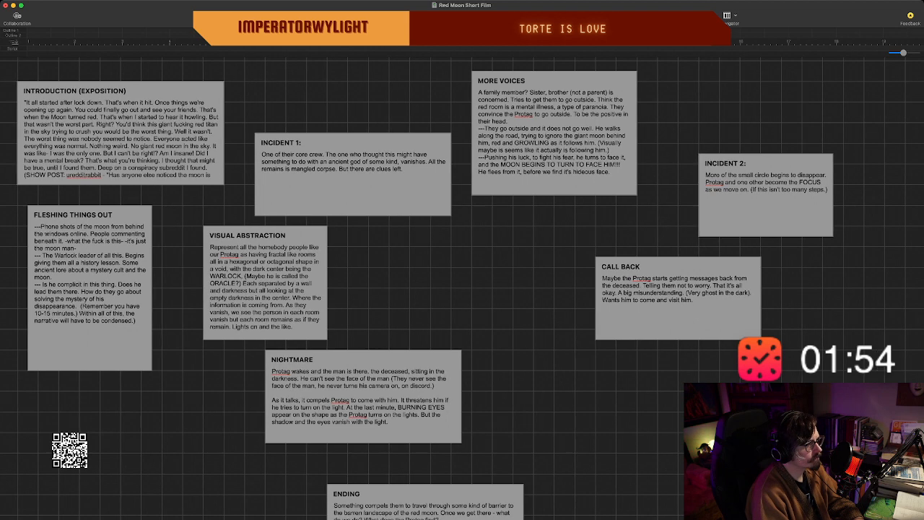
Replace "ghost" with "whisperer" in the CALL BACK beat's parenthetical note, making it "(Very whisperer in the dark)".
{"action": "left_click", "coordinate": [718, 291]}
{"action": "key", "text": "BackSpace"}
{"action": "key", "text": "BackSpace"}
{"action": "key", "text": "BackSpace"}
{"action": "key", "text": "BackSpace"}
{"action": "key", "text": "BackSpace"}
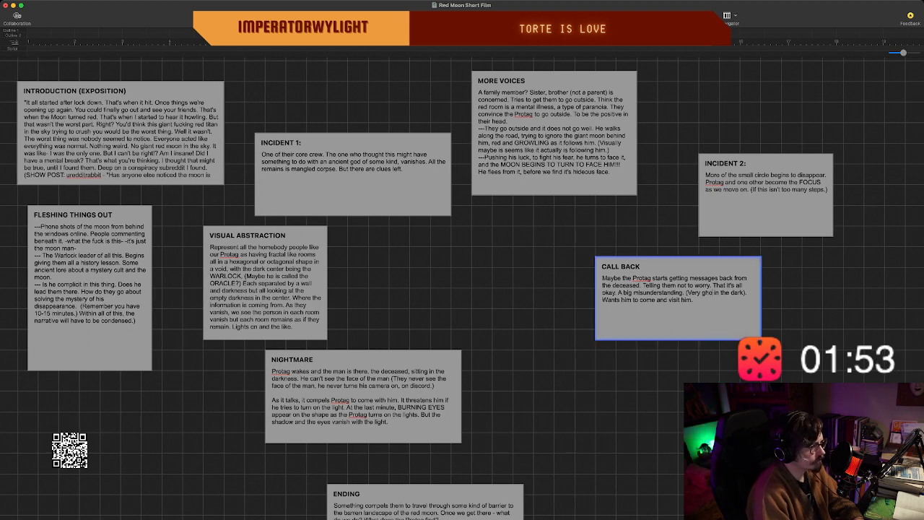
{"action": "type", "text": "whisperer"}
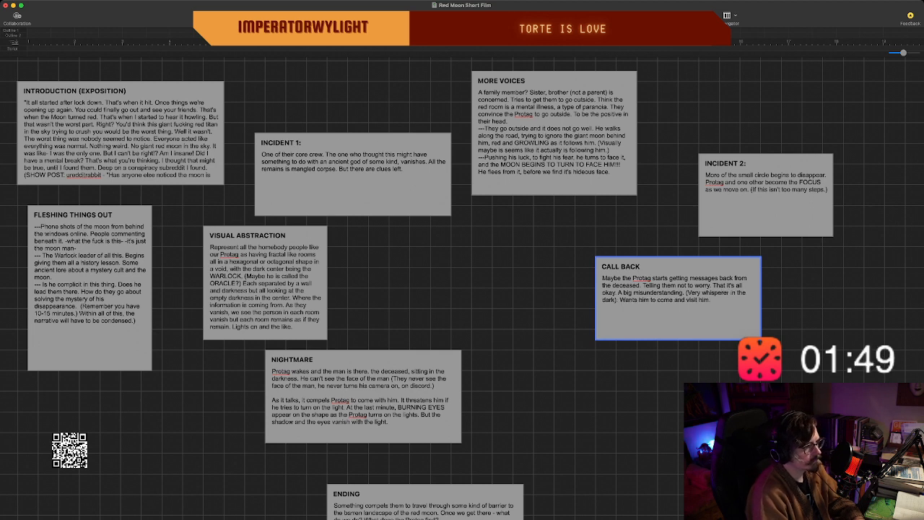
{"action": "key", "text": "Escape"}
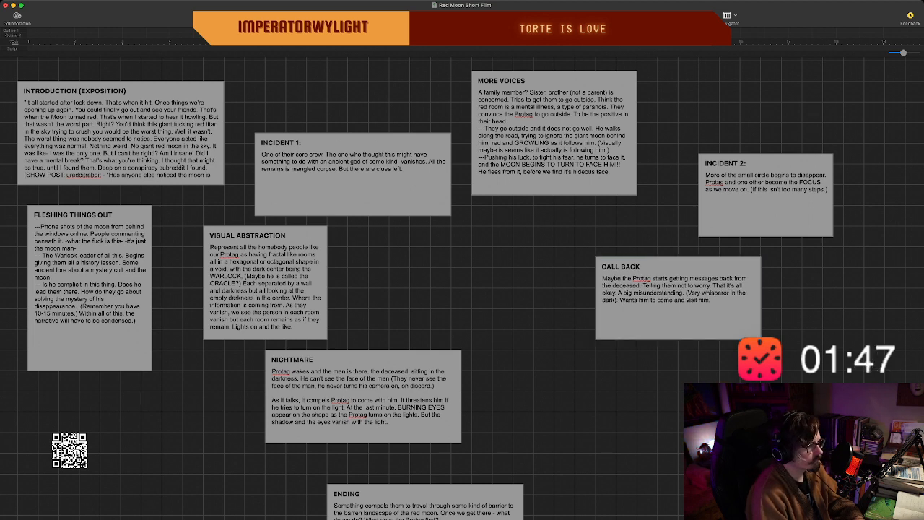
Create a new beat in the empty space below CALL BACK and title it "PROGRESSION" in capitals.
{"action": "double_click", "coordinate": [648, 402]}
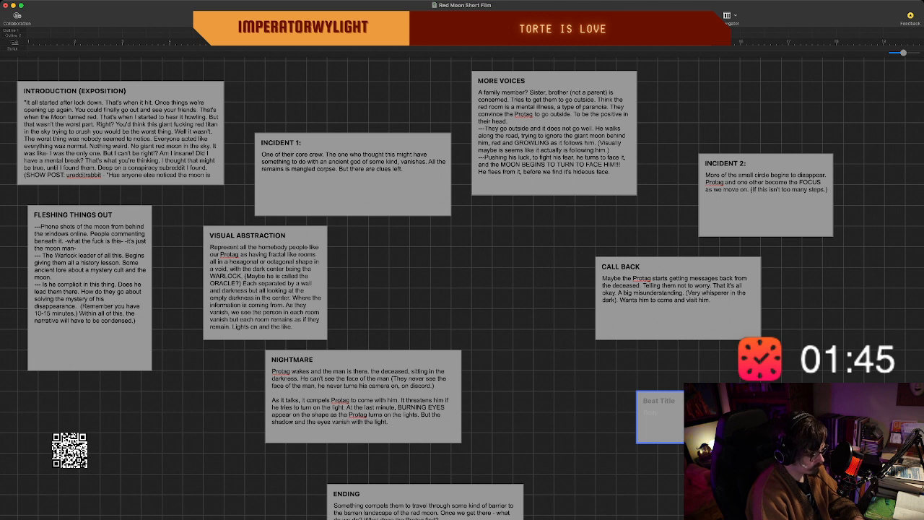
{"action": "type", "text": "Progres"}
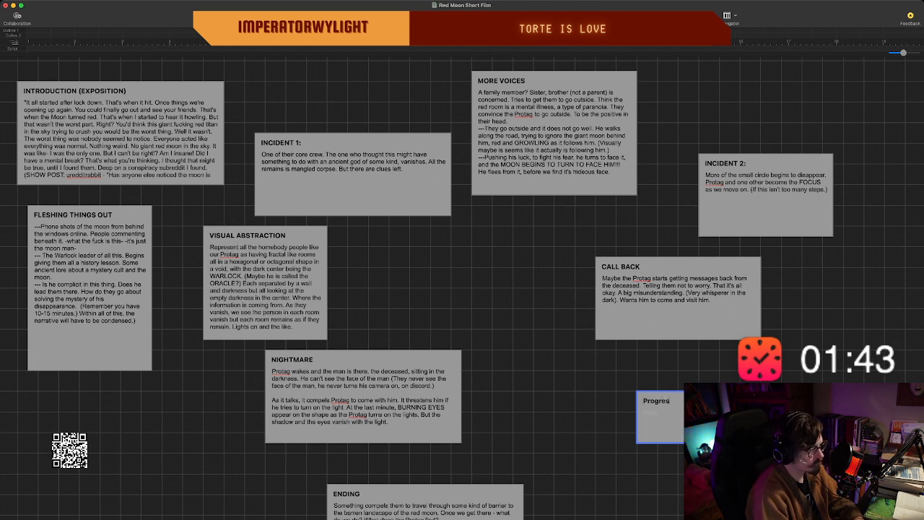
{"action": "type", "text": "sion"}
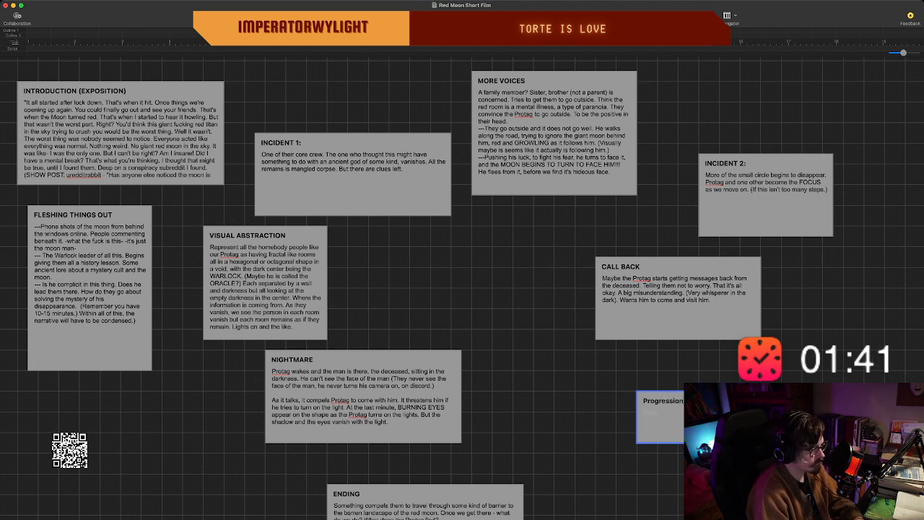
{"action": "key", "text": "BackSpace"}
{"action": "key", "text": "BackSpace"}
{"action": "key", "text": "BackSpace"}
{"action": "key", "text": "BackSpace"}
{"action": "key", "text": "BackSpace"}
{"action": "key", "text": "BackSpace"}
{"action": "key", "text": "BackSpace"}
{"action": "key", "text": "BackSpace"}
{"action": "key", "text": "BackSpace"}
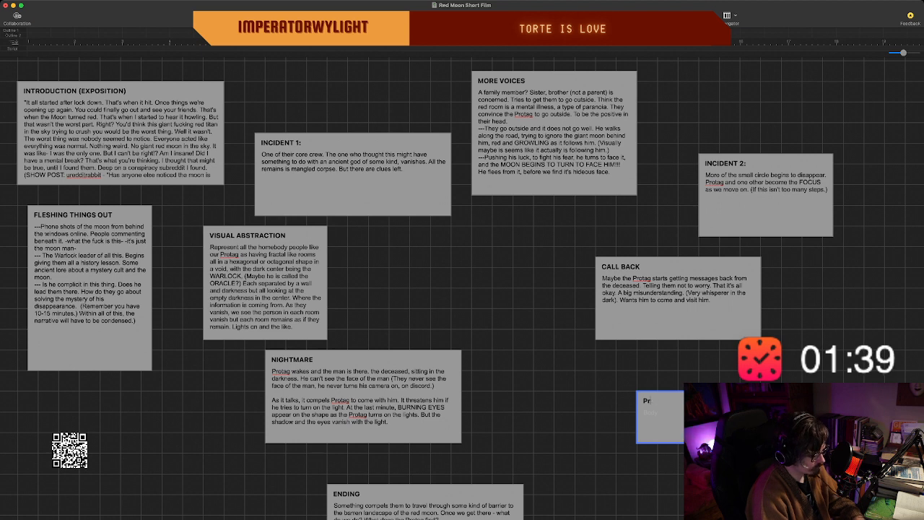
{"action": "type", "text": "ogres"}
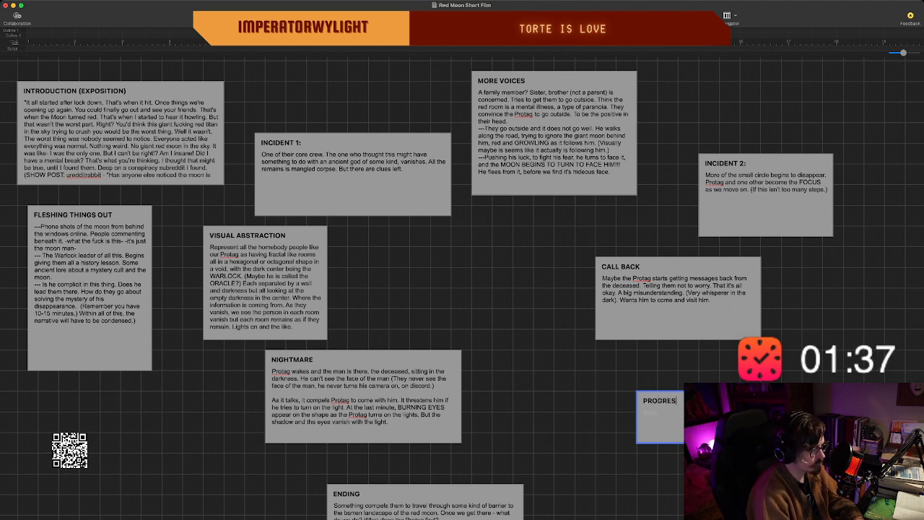
{"action": "type", "text": "si"}
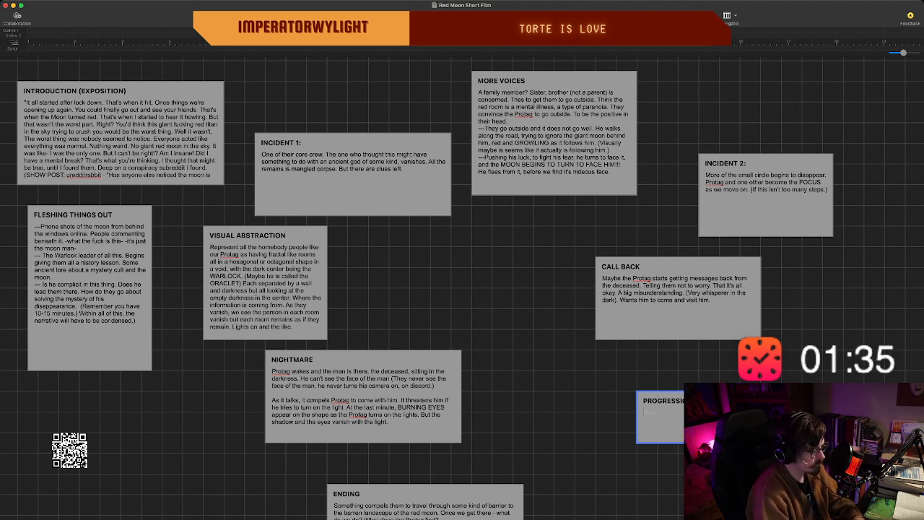
{"action": "type", "text": "OPENIGN I"}
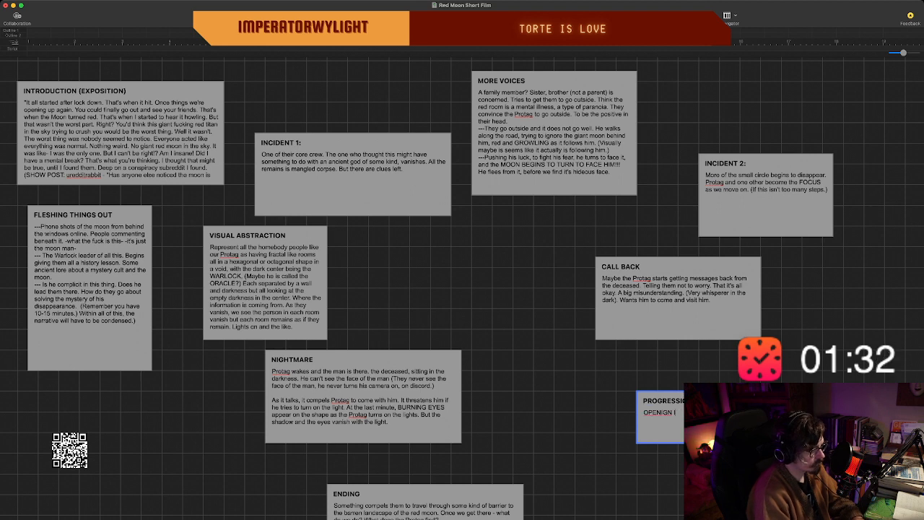
Begin the PROGRESSION beat's notes with the entry "OPENING IMAGE: Set Up. The Moon Haunts them.".
{"action": "key", "text": "BackSpace"}
{"action": "key", "text": "BackSpace"}
{"action": "key", "text": "BackSpace"}
{"action": "key", "text": "BackSpace"}
{"action": "type", "text": "NG"}
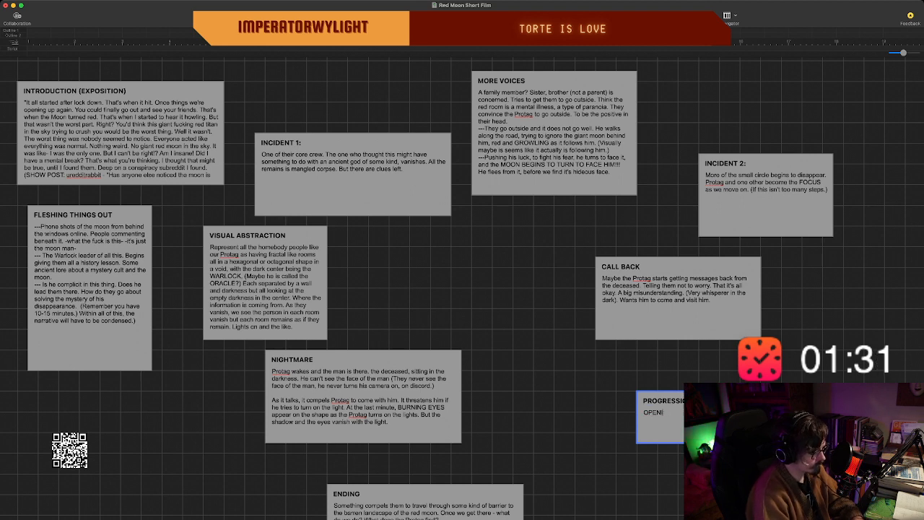
{"action": "type", "text": " IMA"}
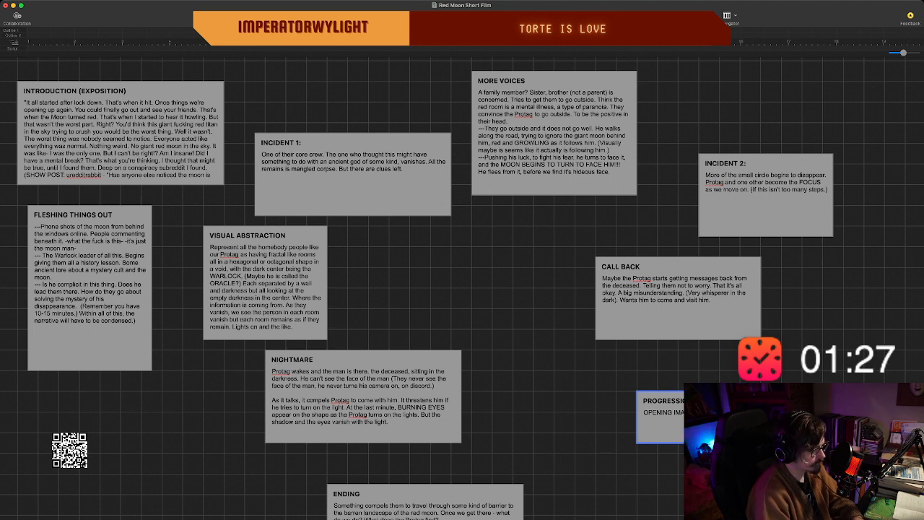
{"action": "key", "text": "Return"}
{"action": "type", "text": "Hai"}
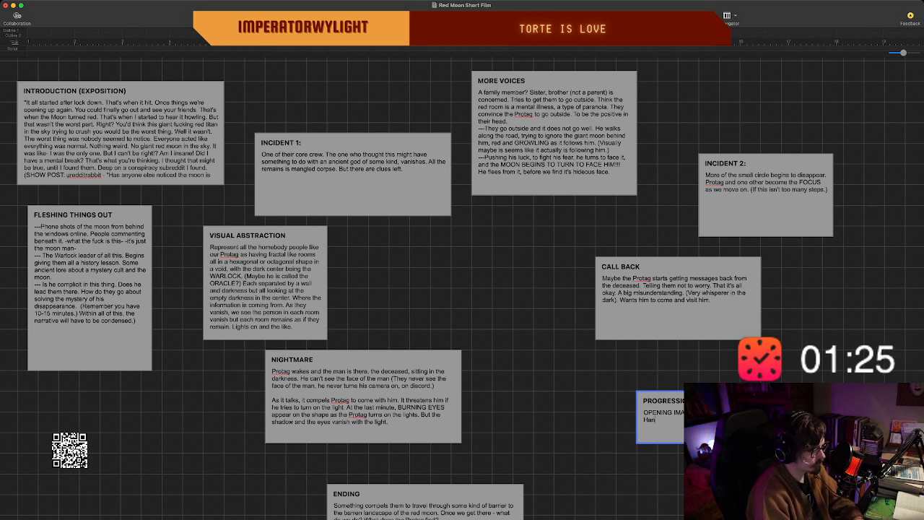
{"action": "key", "text": "BackSpace"}
{"action": "type", "text": "unt"}
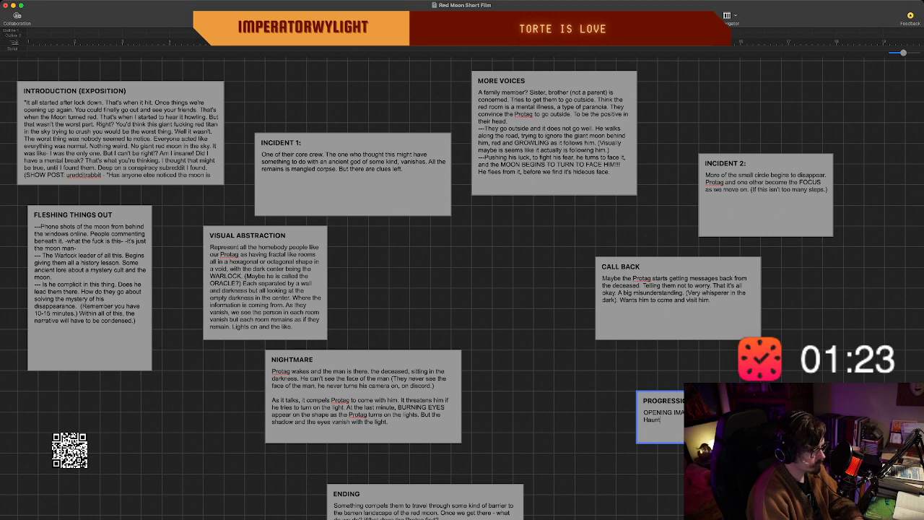
{"action": "type", "text": "s them."}
{"action": "key", "text": "Return"}
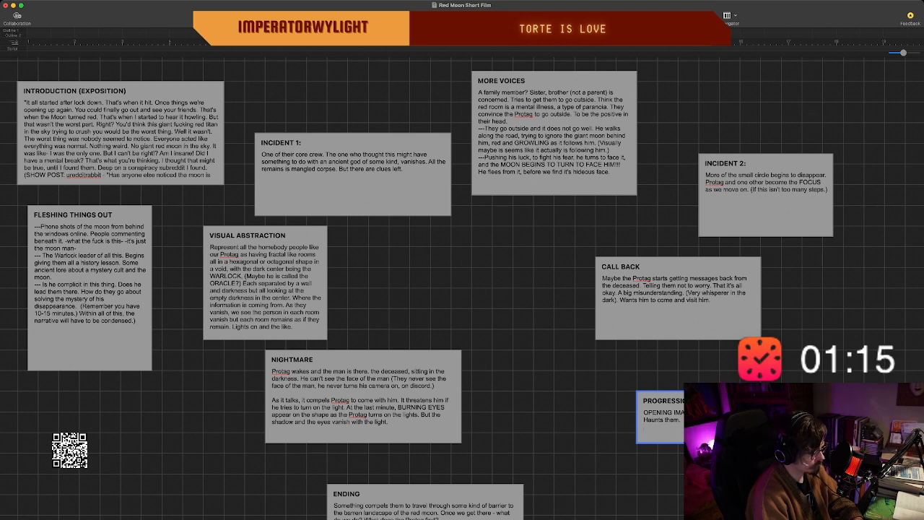
Add an EXPOSITION entry below the opening image in PROGRESSION, with a note beginning "Show how they live".
{"action": "type", "text": "INTERCUT"}
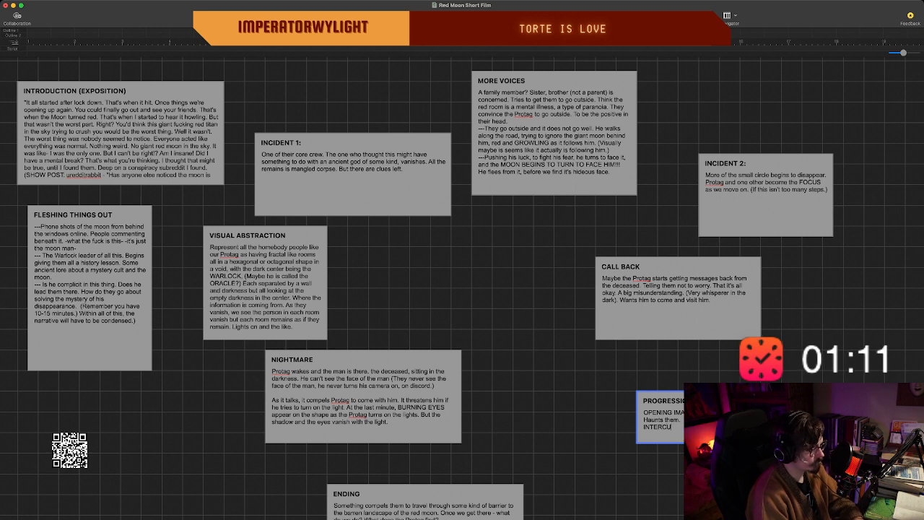
{"action": "key", "text": "BackSpace"}
{"action": "key", "text": "BackSpace"}
{"action": "key", "text": "BackSpace"}
{"action": "key", "text": "BackSpace"}
{"action": "key", "text": "BackSpace"}
{"action": "key", "text": "BackSpace"}
{"action": "key", "text": "BackSpace"}
{"action": "type", "text": "EXP"}
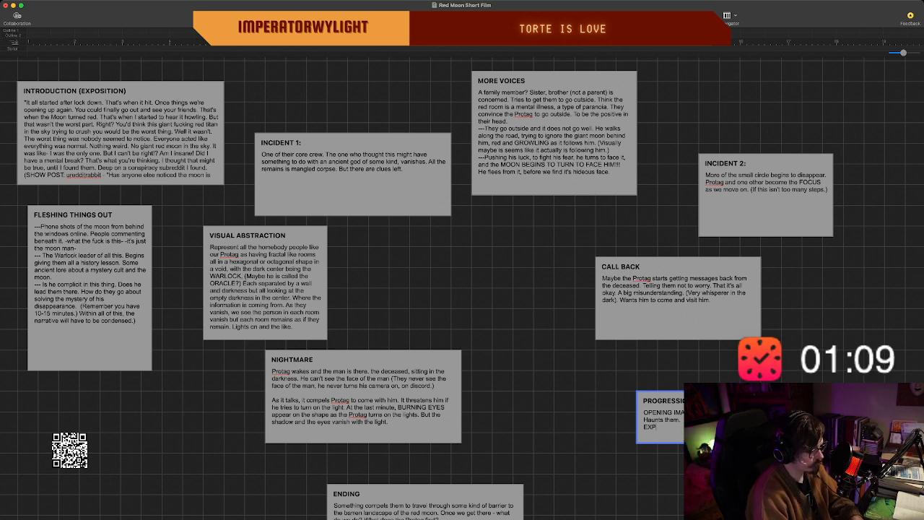
{"action": "type", "text": "OSITION/"}
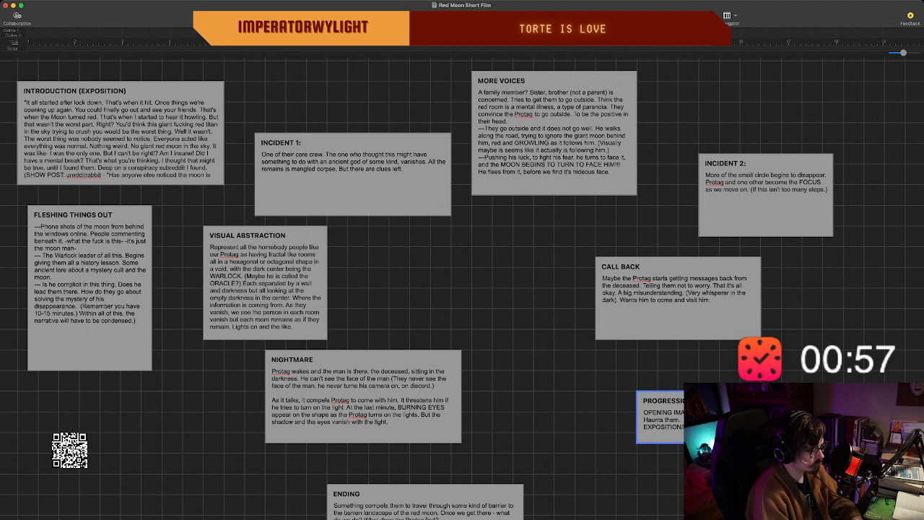
{"action": "type", "text": "Show how I"}
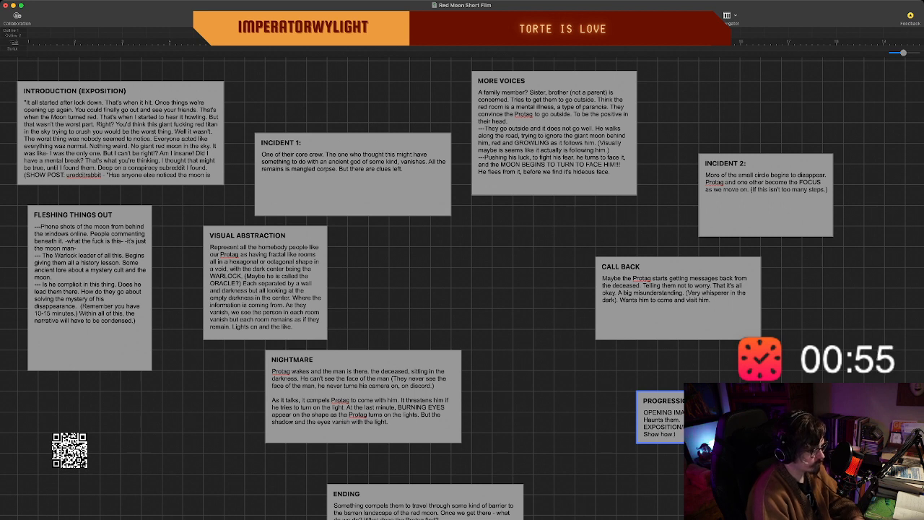
{"action": "key", "text": "BackSpace"}
{"action": "type", "text": "they"}
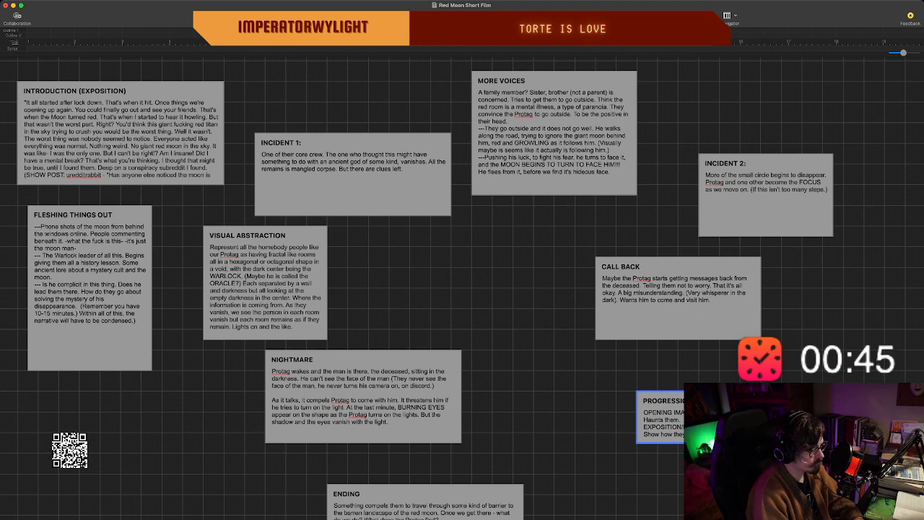
Make the PROGRESSION beat taller and add the entry "THE GROUP PLAN:" with a note containing "figure out what the".
{"action": "scroll", "coordinate": [462, 289], "scroll_direction": "down", "scroll_amount": 1}
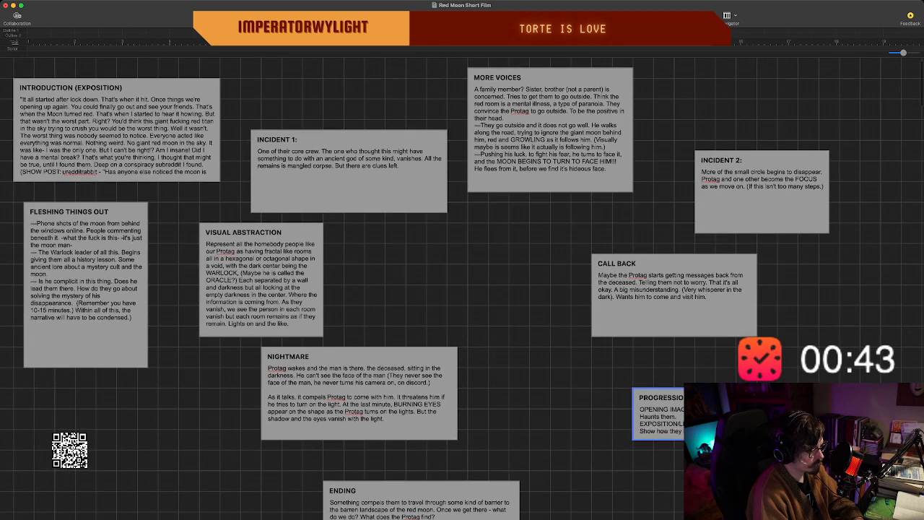
{"action": "scroll", "coordinate": [462, 289], "scroll_direction": "down", "scroll_amount": 1}
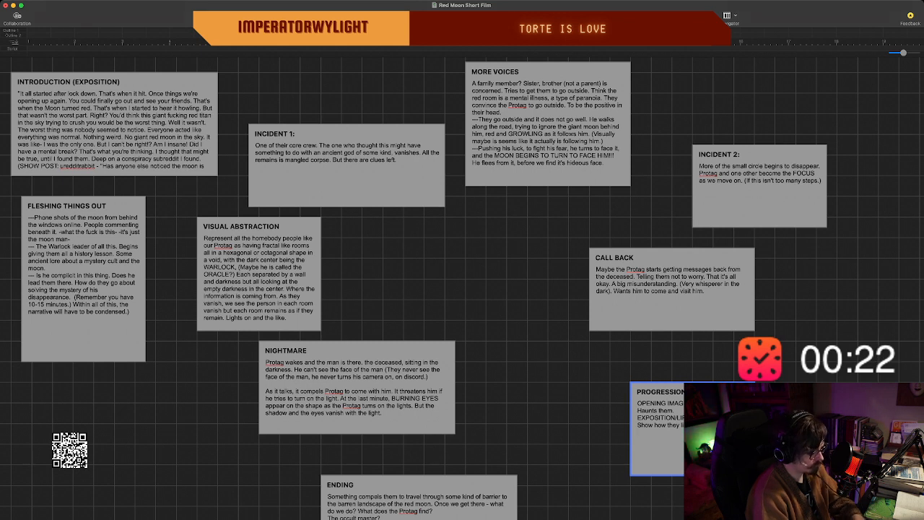
{"action": "type", "text": "THE"}
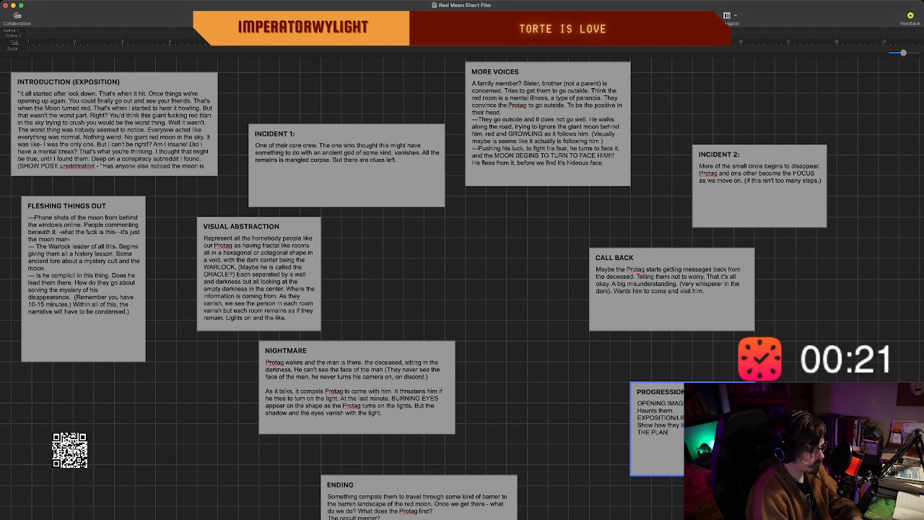
{"action": "type", "text": " GROUP PL"}
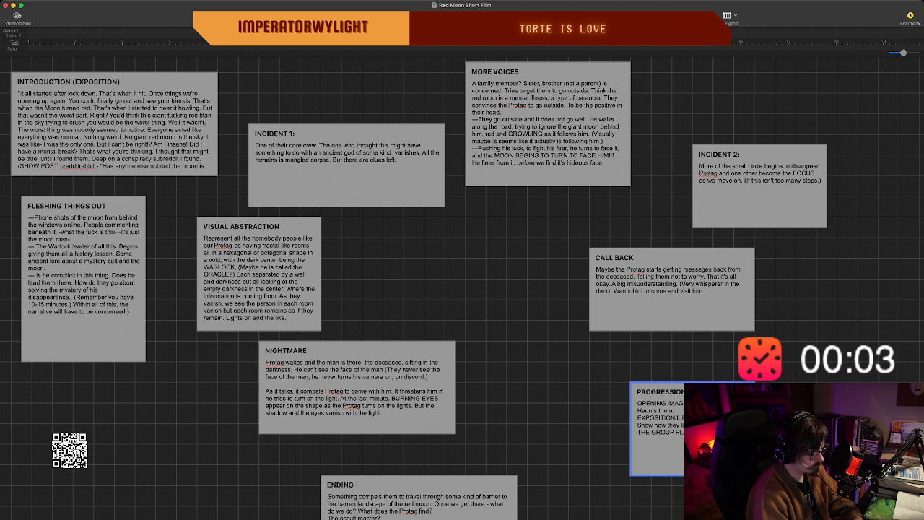
{"action": "type", "text": "figure out what"}
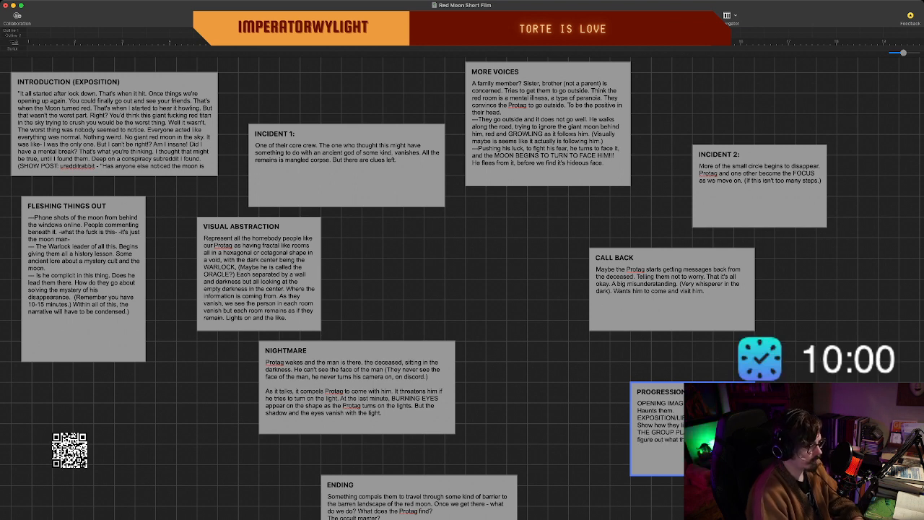
{"action": "scroll", "coordinate": [462, 289], "scroll_direction": "down", "scroll_amount": 2}
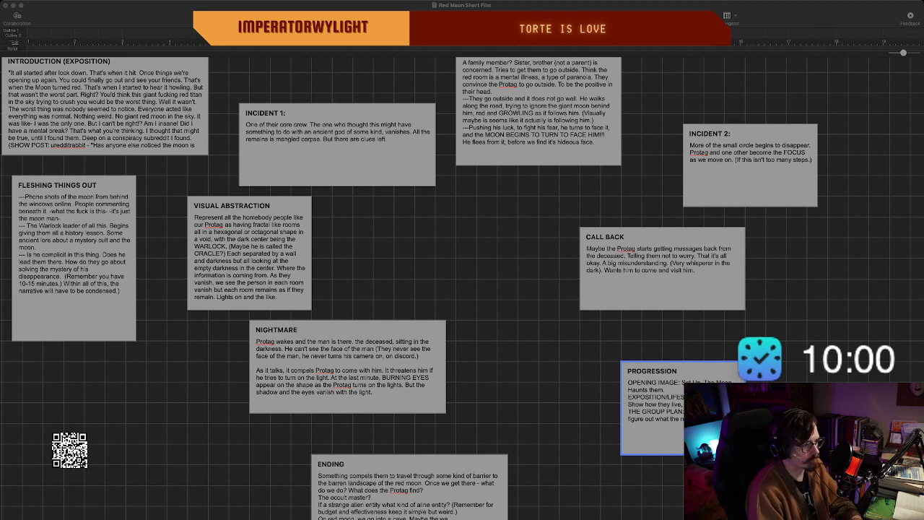
{"action": "key", "text": "super+Tab"}
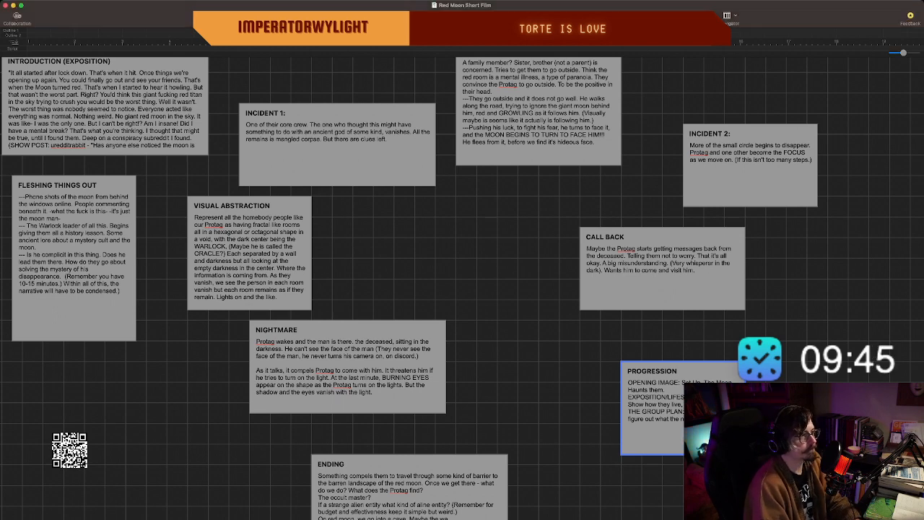
{"action": "scroll", "coordinate": [462, 288], "scroll_direction": "up", "scroll_amount": 1}
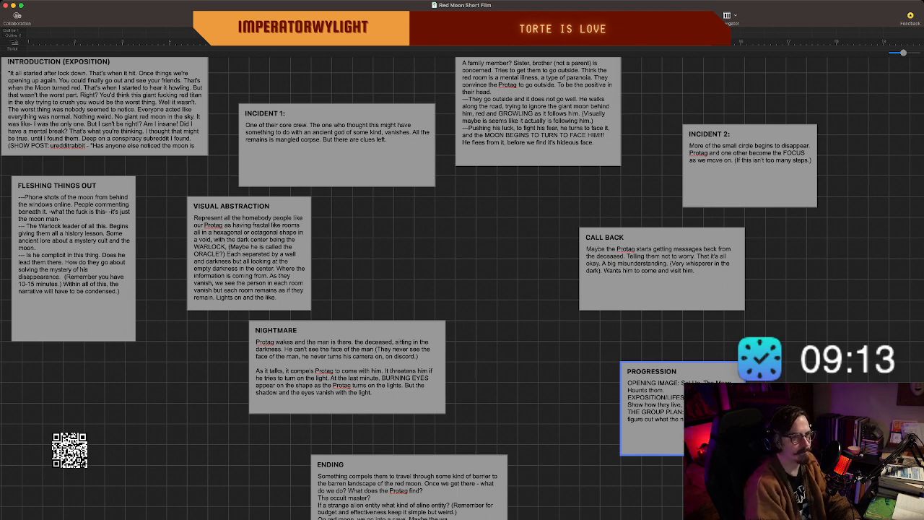
Switch to Chrome and search Google for "maximum book word count".
{"action": "scroll", "coordinate": [462, 288], "scroll_direction": "down", "scroll_amount": 2}
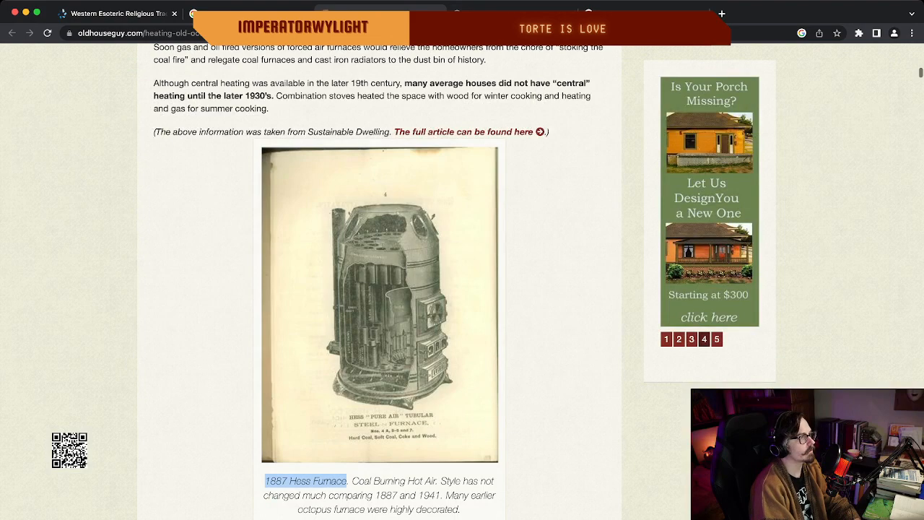
{"action": "scroll", "coordinate": [379, 282], "scroll_direction": "up", "scroll_amount": 15}
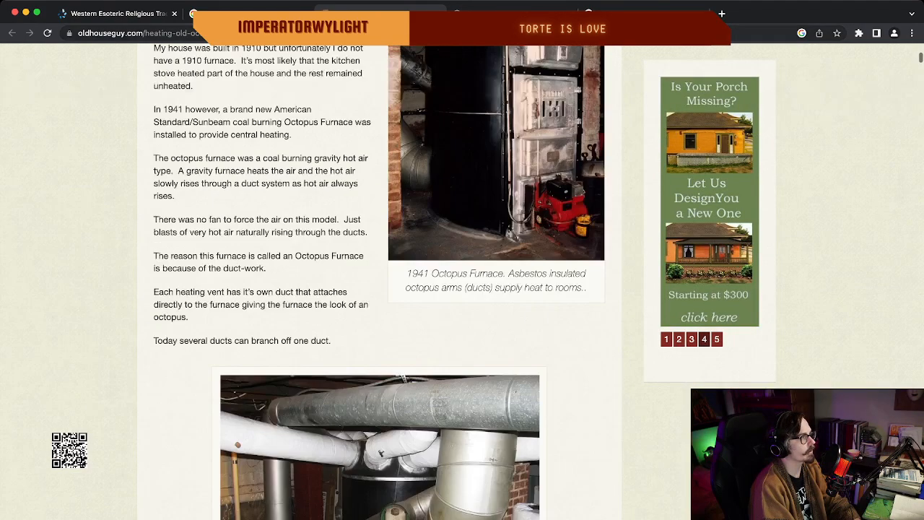
{"action": "key", "text": "super+l"}
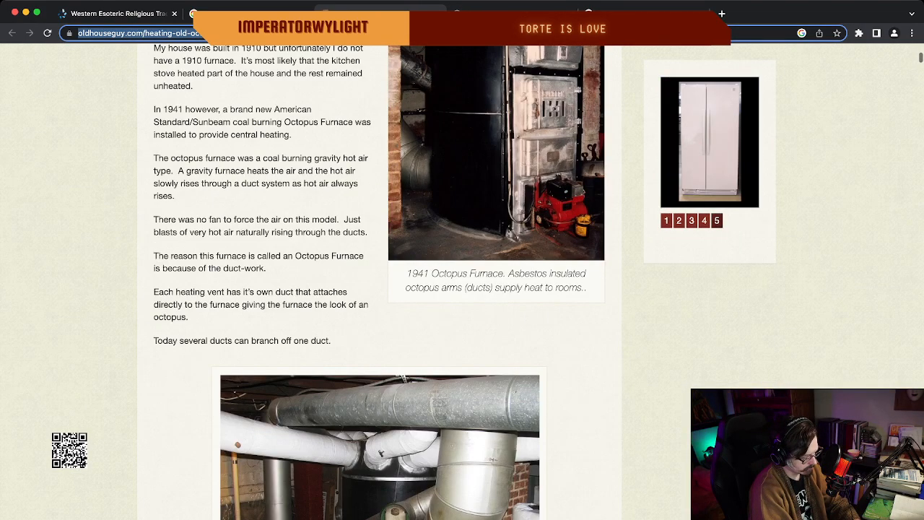
{"action": "type", "text": "max"}
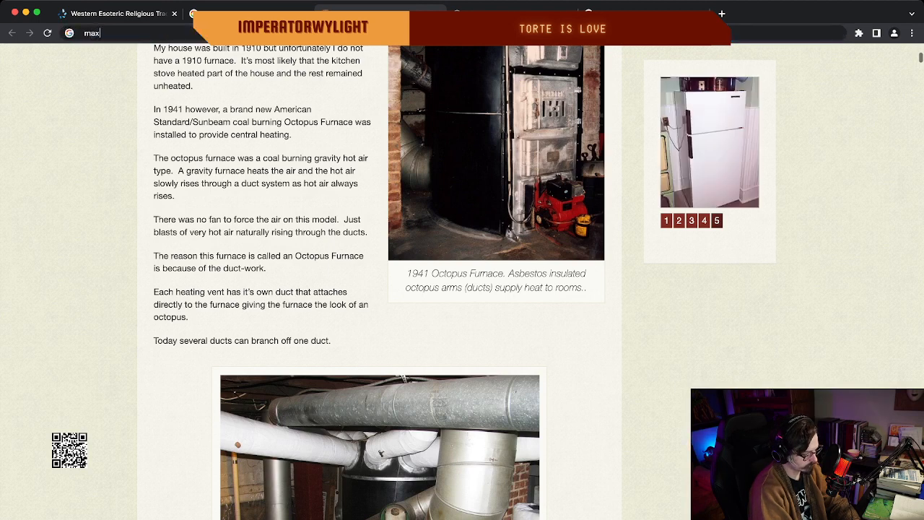
{"action": "type", "text": "imum "}
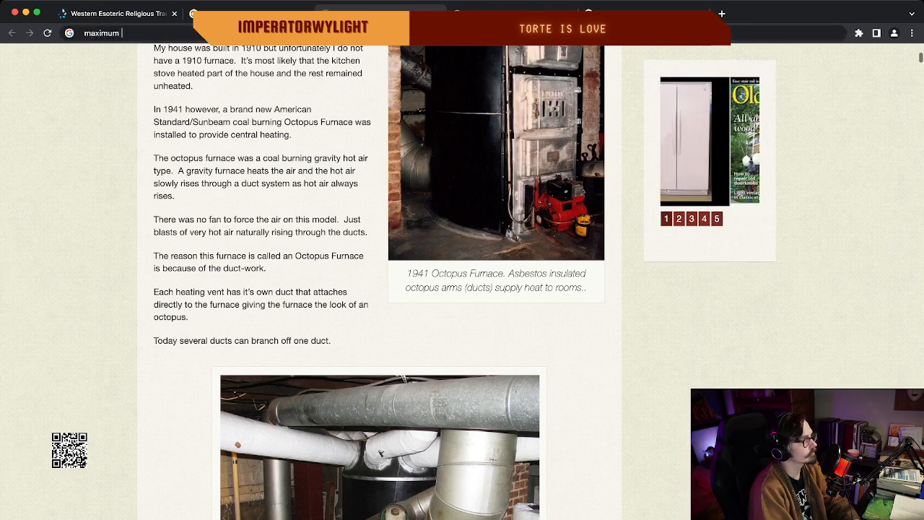
{"action": "type", "text": "book word "}
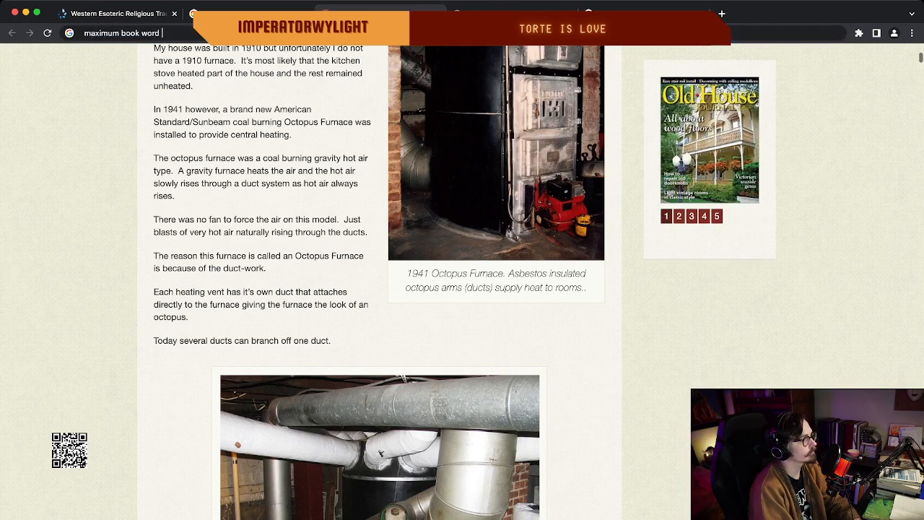
{"action": "type", "text": "count"}
{"action": "key", "text": "Return"}
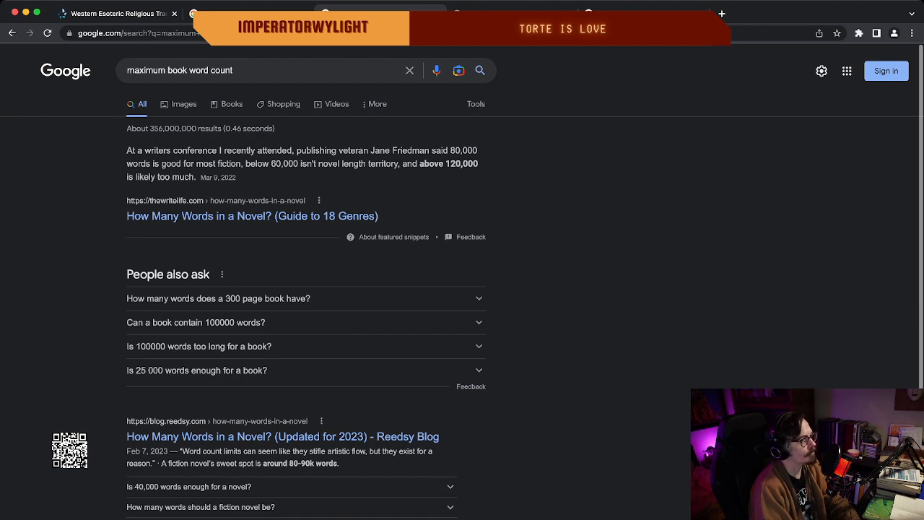
Look through the word count search results and open the article "How Many Words in a Novel? (Guide to 18 Genres)".
{"action": "scroll", "coordinate": [462, 282], "scroll_direction": "down", "scroll_amount": 1}
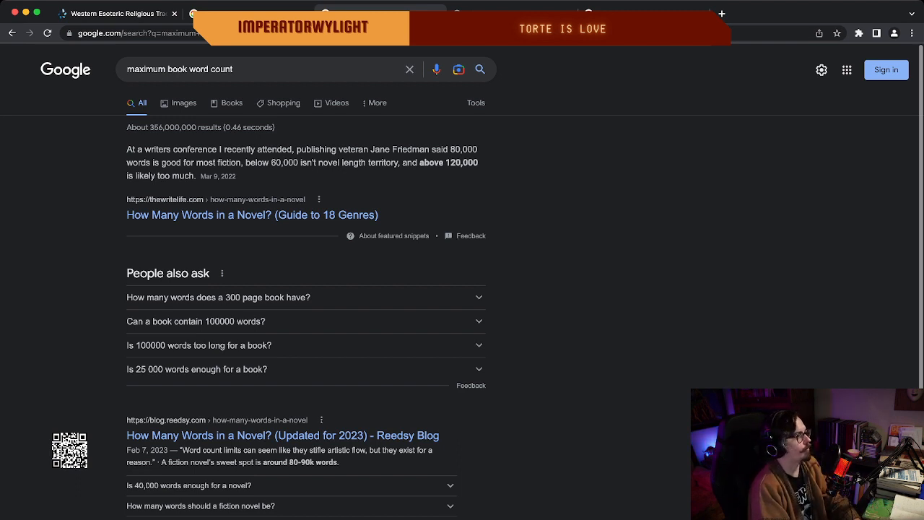
{"action": "scroll", "coordinate": [462, 289], "scroll_direction": "down", "scroll_amount": 3}
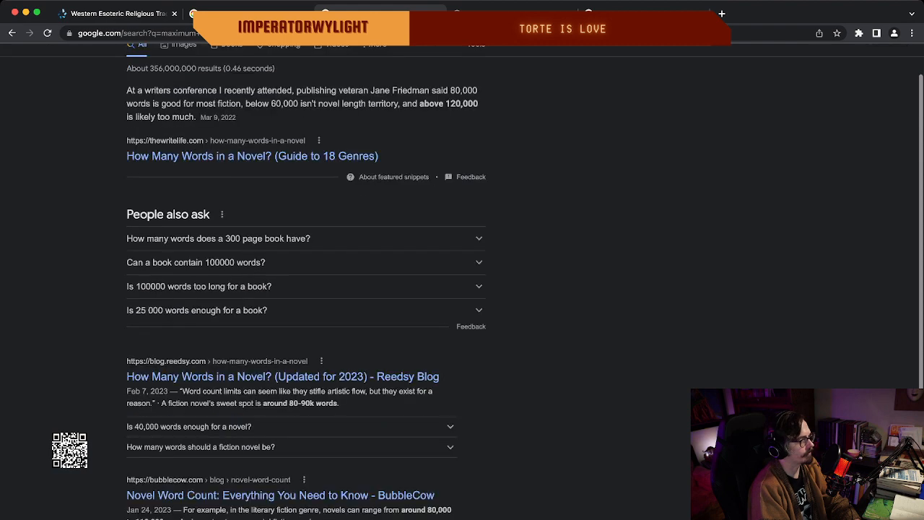
{"action": "scroll", "coordinate": [462, 289], "scroll_direction": "up", "scroll_amount": 2}
{"action": "scroll", "coordinate": [462, 288], "scroll_direction": "down", "scroll_amount": 3}
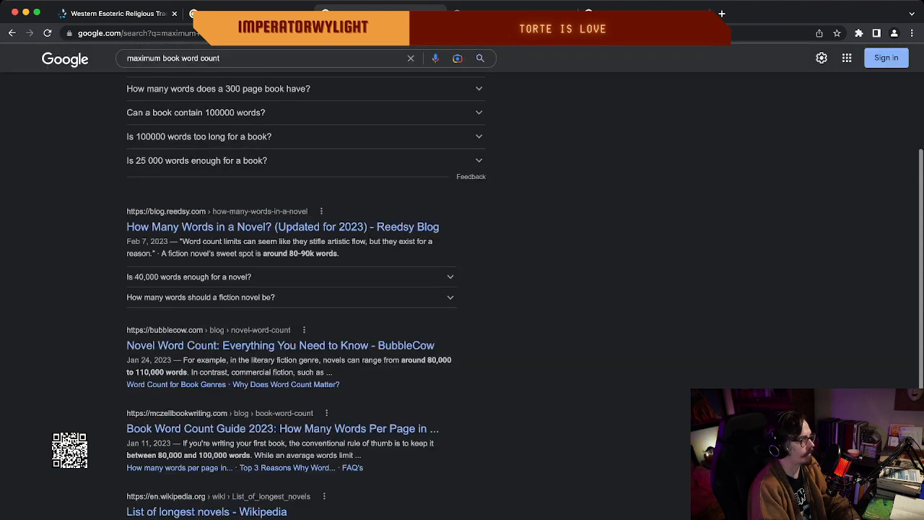
{"action": "scroll", "coordinate": [253, 216], "scroll_direction": "up", "scroll_amount": 3}
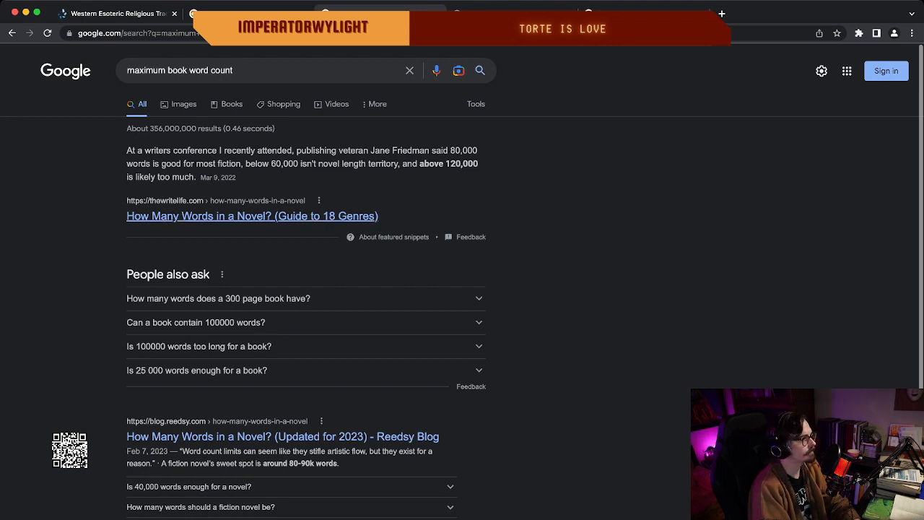
{"action": "left_click", "coordinate": [252, 216]}
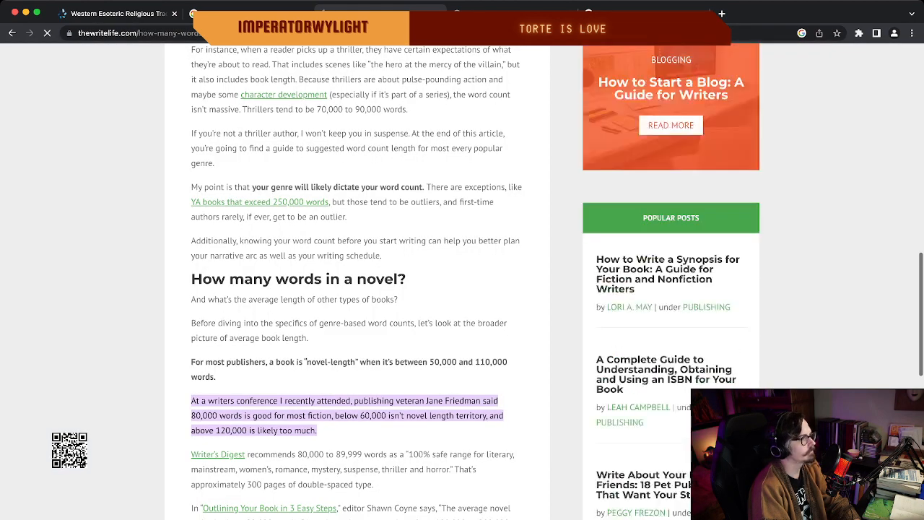
Dismiss the writing software quiz pop-up and read the article's "How many words in a novel?" section.
{"action": "scroll", "coordinate": [357, 281], "scroll_direction": "down", "scroll_amount": 2}
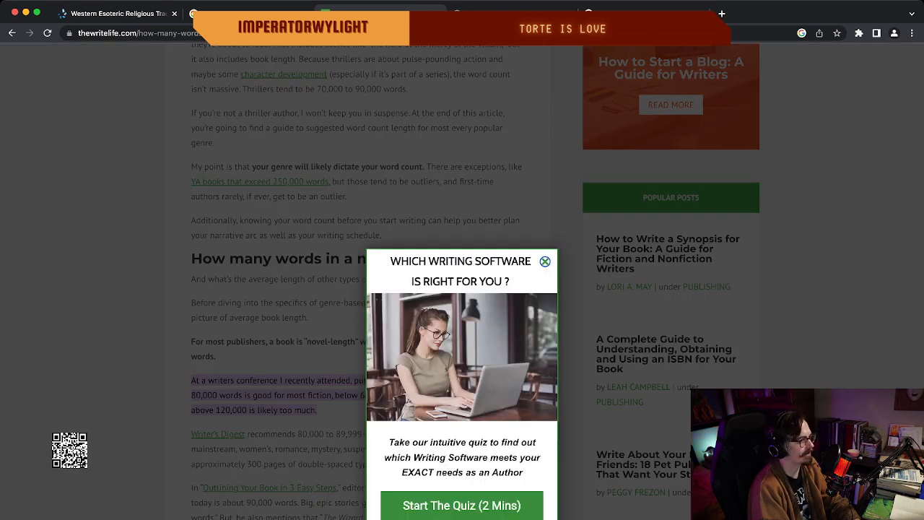
{"action": "key", "text": "Escape"}
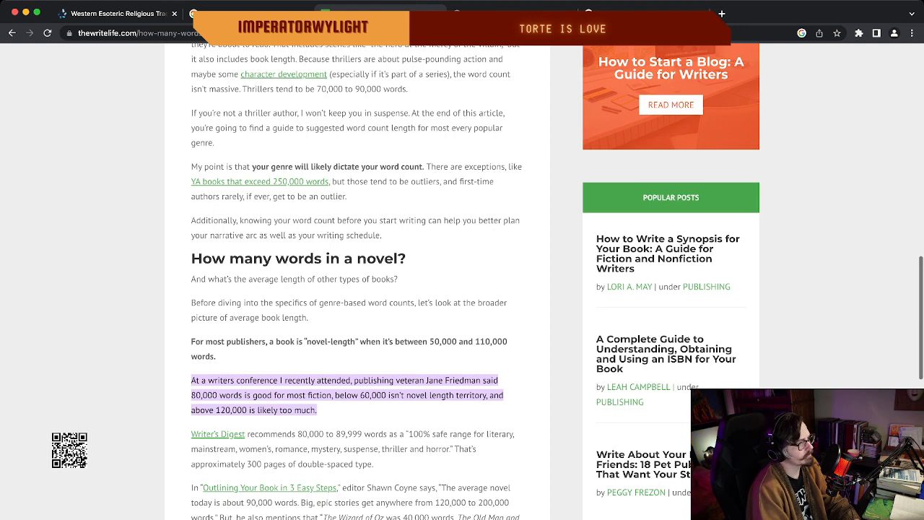
{"action": "scroll", "coordinate": [462, 281], "scroll_direction": "down", "scroll_amount": 1}
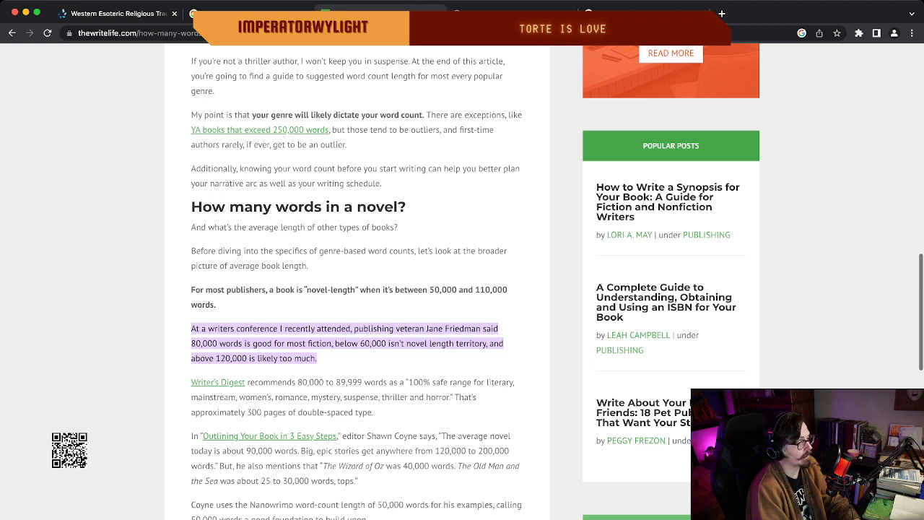
{"action": "scroll", "coordinate": [475, 281], "scroll_direction": "down", "scroll_amount": 1}
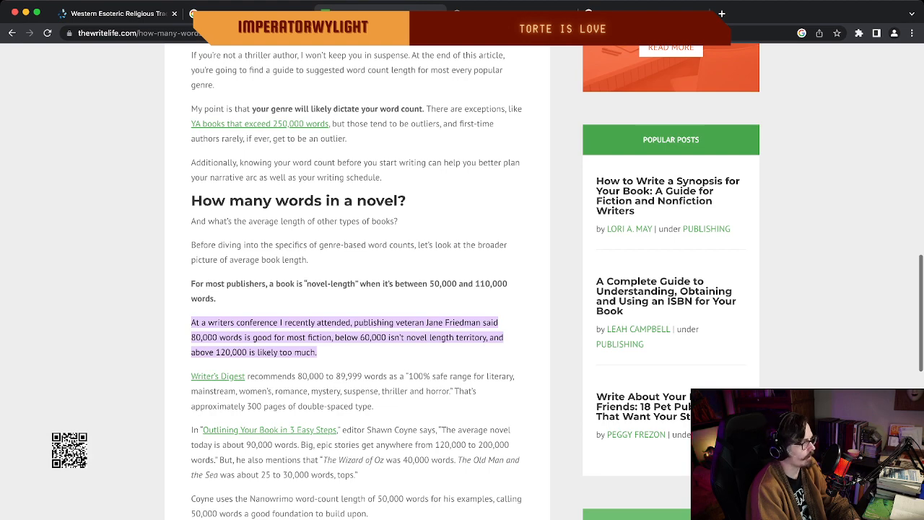
Read the rest of the article's novel-length advice, the "What's the Ideal Word Count for a Book?" chart and the word counts by genre.
{"action": "scroll", "coordinate": [475, 281], "scroll_direction": "down", "scroll_amount": 3}
{"action": "scroll", "coordinate": [475, 281], "scroll_direction": "down", "scroll_amount": 1}
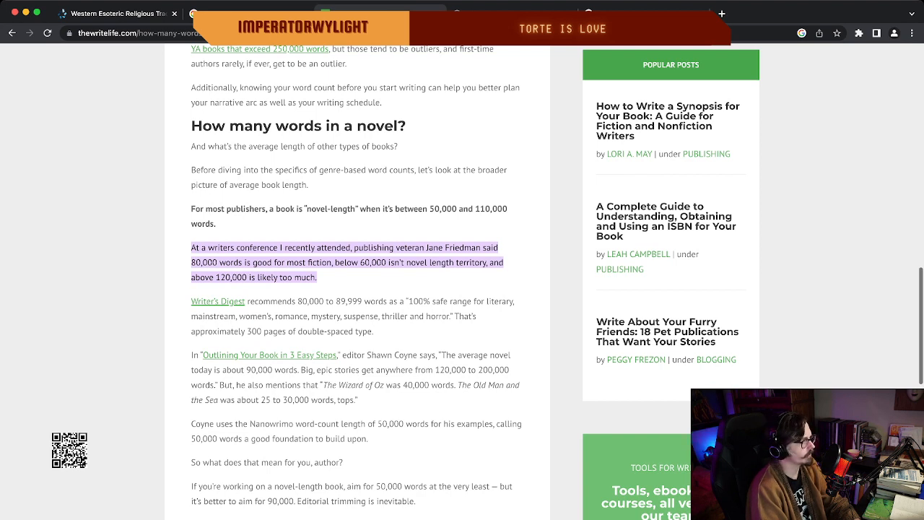
{"action": "scroll", "coordinate": [475, 281], "scroll_direction": "down", "scroll_amount": 1}
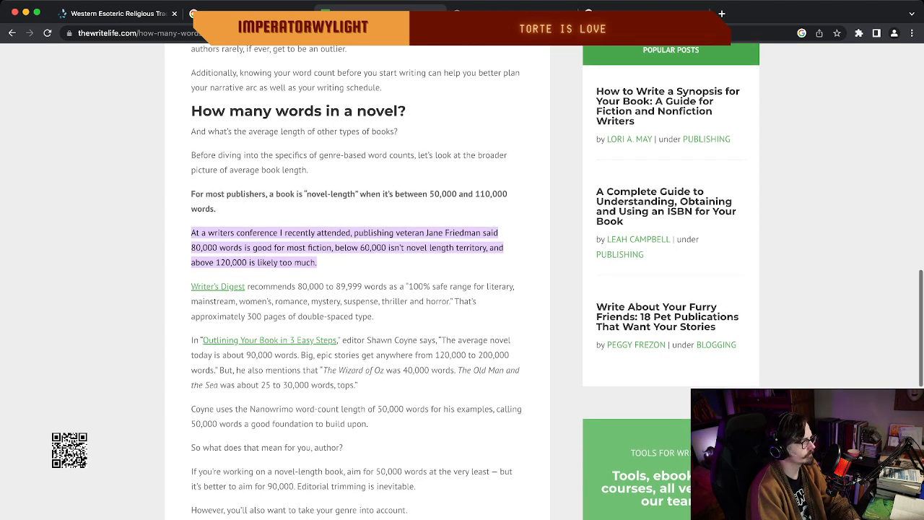
{"action": "scroll", "coordinate": [475, 282], "scroll_direction": "down", "scroll_amount": 1}
{"action": "scroll", "coordinate": [357, 282], "scroll_direction": "down", "scroll_amount": 6}
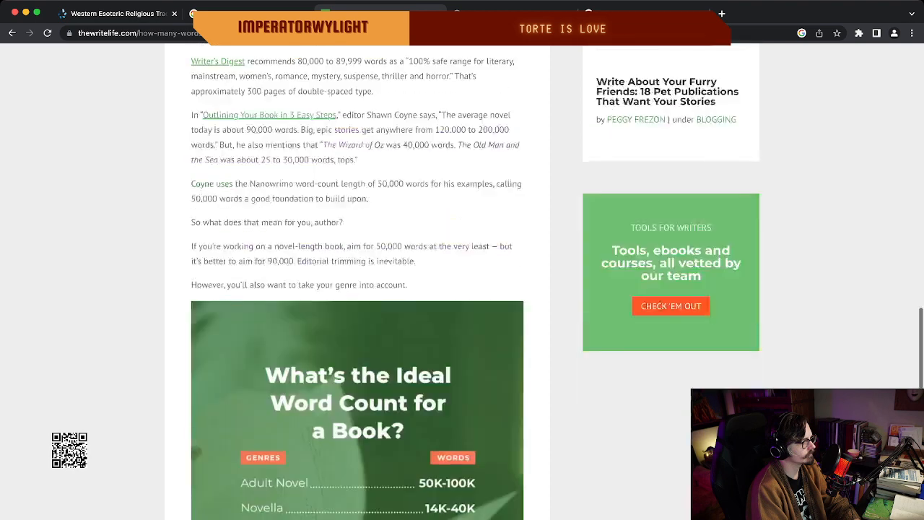
{"action": "scroll", "coordinate": [475, 282], "scroll_direction": "up", "scroll_amount": 1}
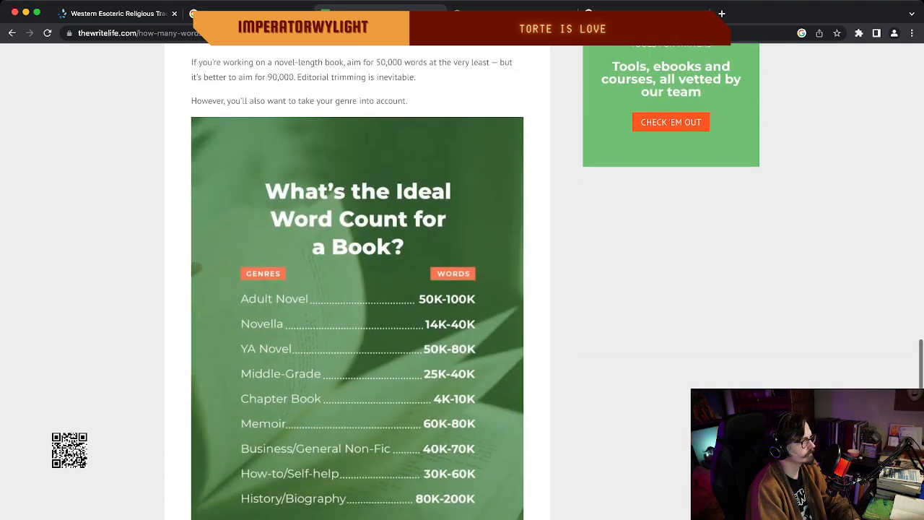
{"action": "scroll", "coordinate": [475, 281], "scroll_direction": "down", "scroll_amount": 1}
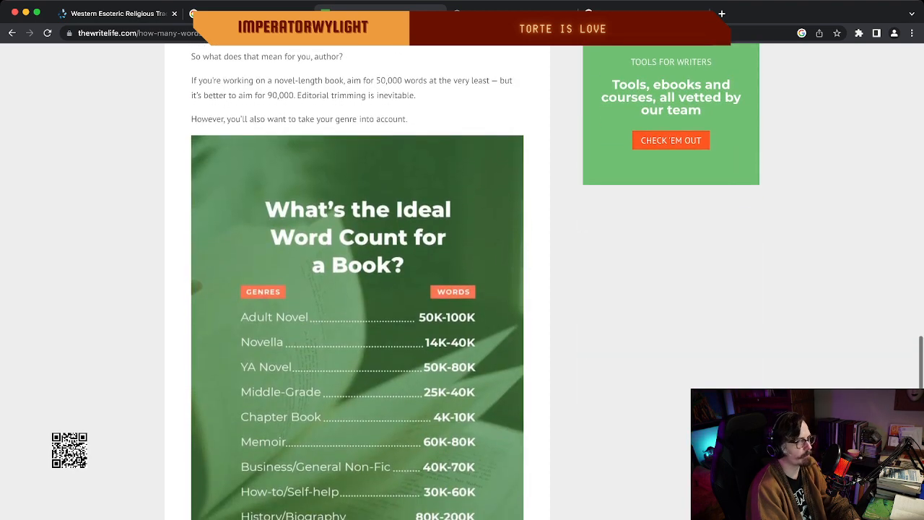
{"action": "scroll", "coordinate": [357, 282], "scroll_direction": "down", "scroll_amount": 3}
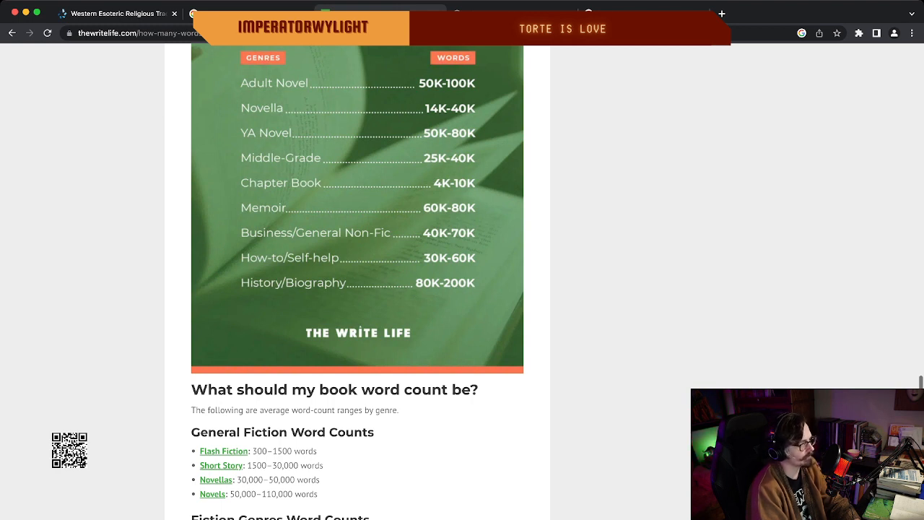
{"action": "scroll", "coordinate": [357, 282], "scroll_direction": "down", "scroll_amount": 1}
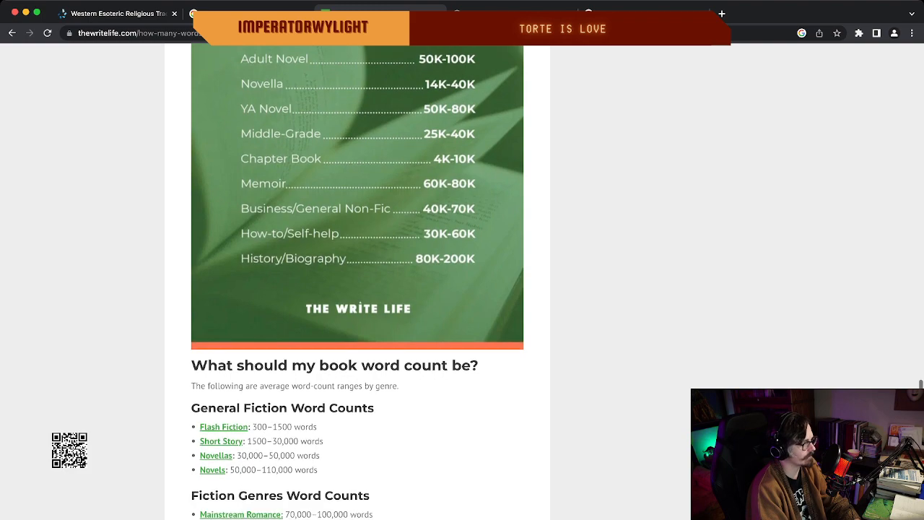
{"action": "scroll", "coordinate": [357, 282], "scroll_direction": "down", "scroll_amount": 10}
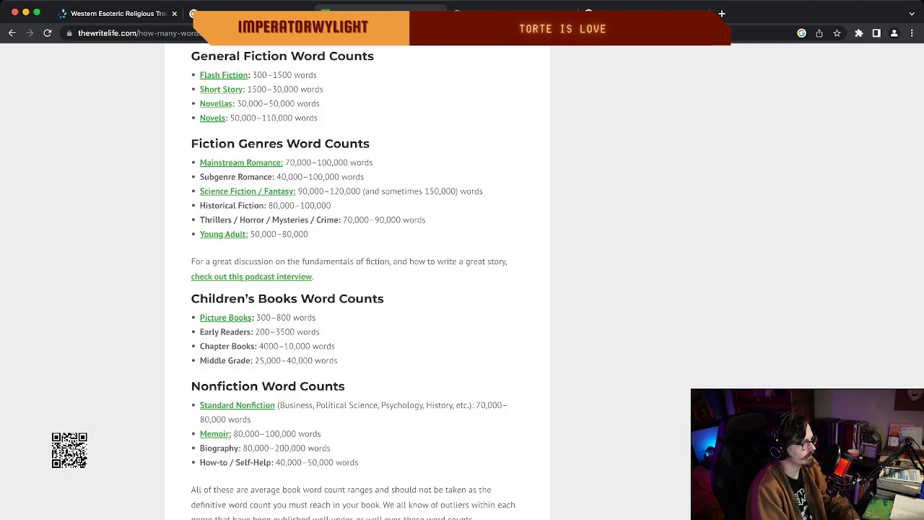
Dismiss the free book offer pop-up in the article and return to the Google results for "maximum book word count".
{"action": "scroll", "coordinate": [357, 281], "scroll_direction": "up", "scroll_amount": 20}
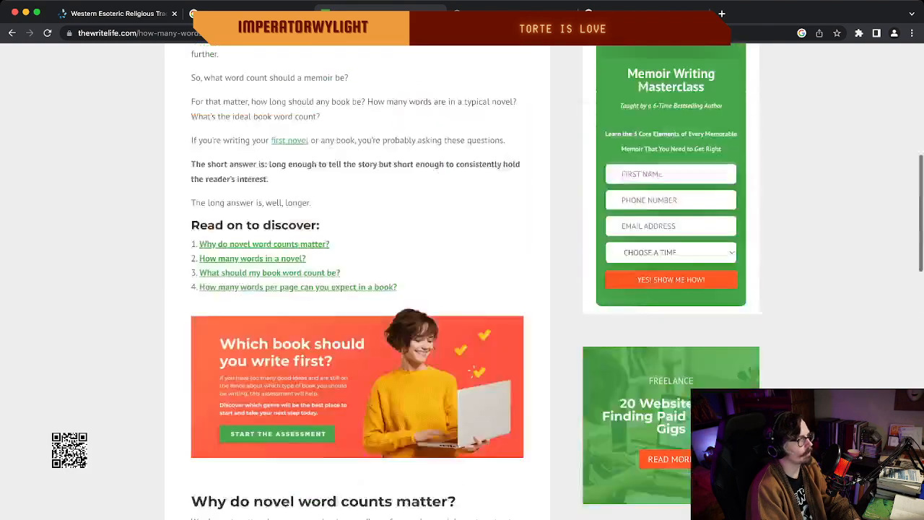
{"action": "scroll", "coordinate": [357, 281], "scroll_direction": "up", "scroll_amount": 5}
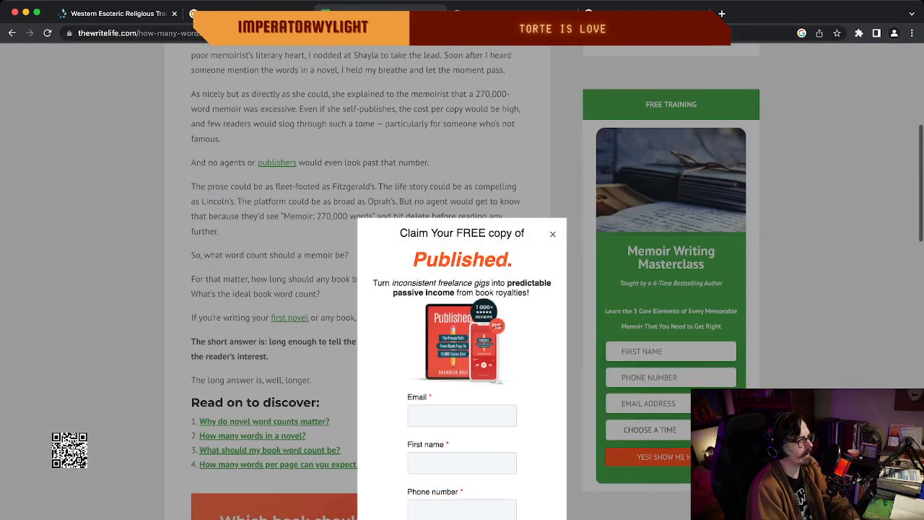
{"action": "key", "text": "Escape"}
{"action": "scroll", "coordinate": [358, 281], "scroll_direction": "up", "scroll_amount": 12}
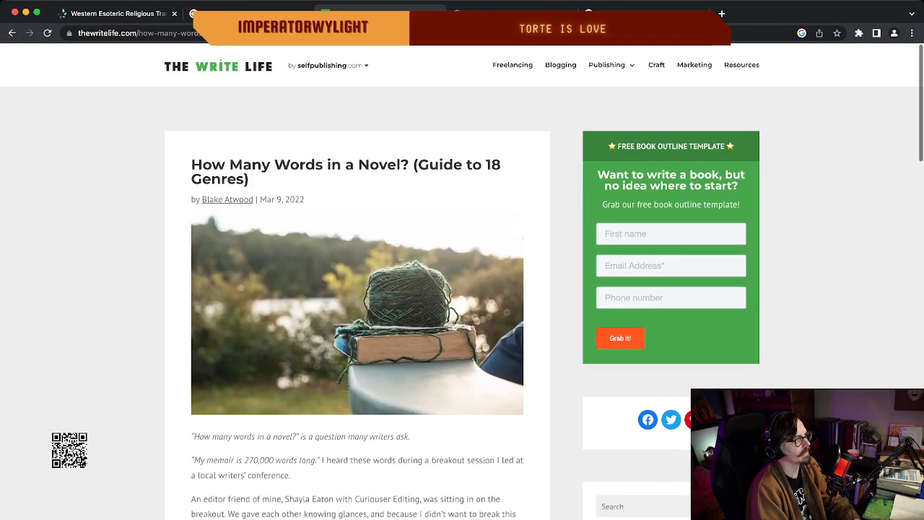
{"action": "left_click", "coordinate": [12, 33]}
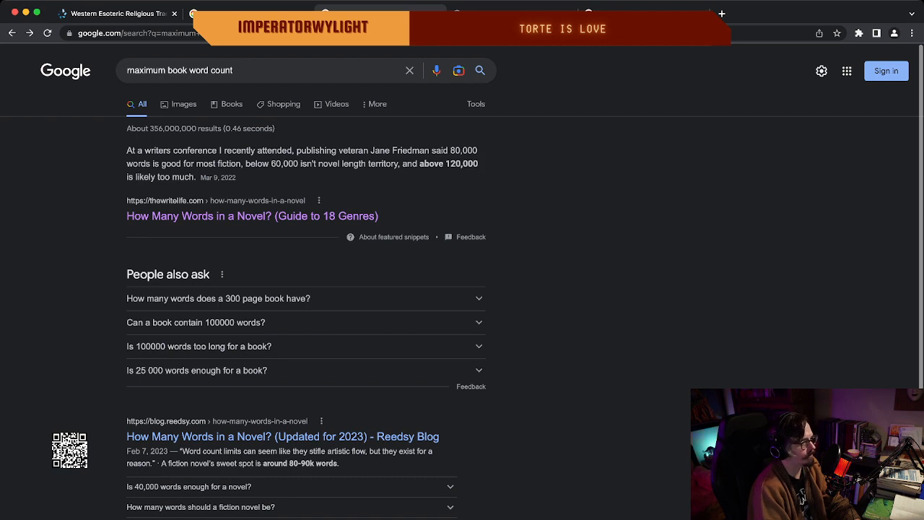
{"action": "scroll", "coordinate": [462, 289], "scroll_direction": "down", "scroll_amount": 3}
{"action": "scroll", "coordinate": [462, 288], "scroll_direction": "up", "scroll_amount": 3}
{"action": "scroll", "coordinate": [462, 289], "scroll_direction": "down", "scroll_amount": 6}
{"action": "scroll", "coordinate": [462, 289], "scroll_direction": "up", "scroll_amount": 6}
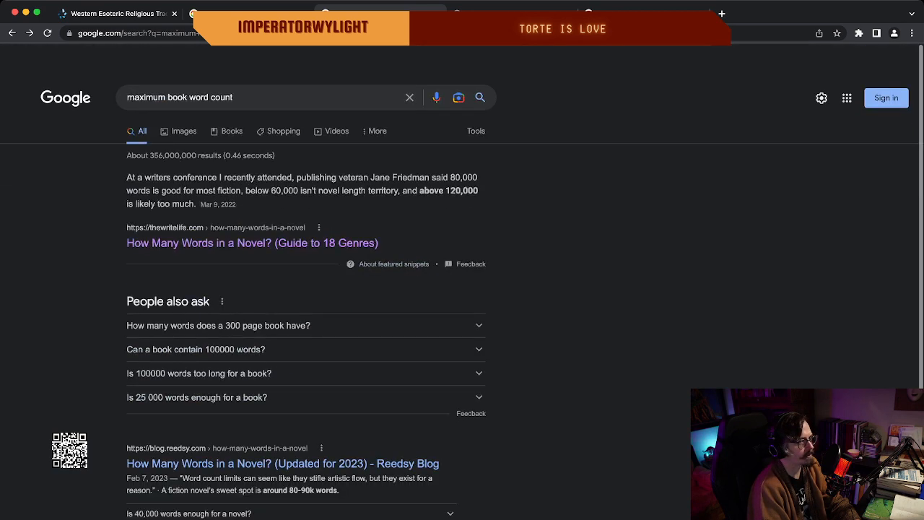
{"action": "scroll", "coordinate": [462, 289], "scroll_direction": "down", "scroll_amount": 1}
{"action": "scroll", "coordinate": [462, 289], "scroll_direction": "up", "scroll_amount": 2}
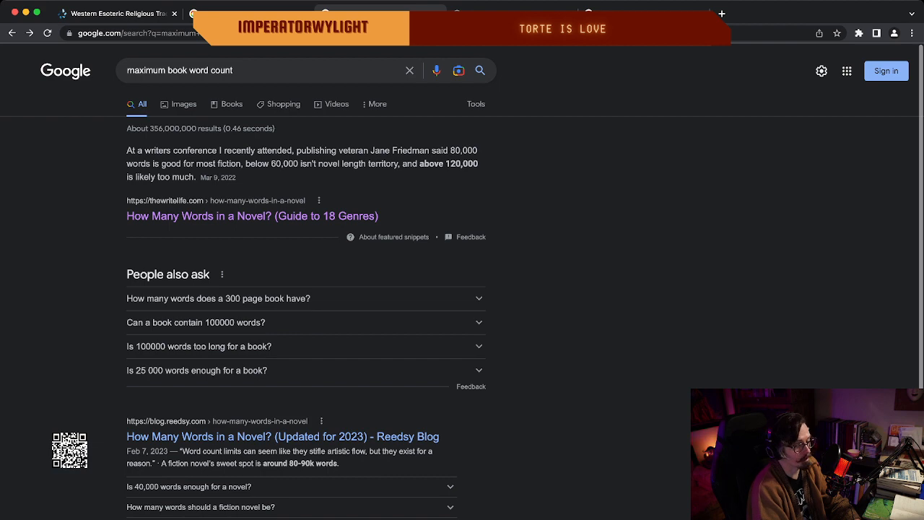
Switch to Final Draft, deselect the PROGRESSION beat and review the story beats from INTRODUCTION (EXPOSITION) to ENDING on the beat board.
{"action": "key", "text": "super+Tab"}
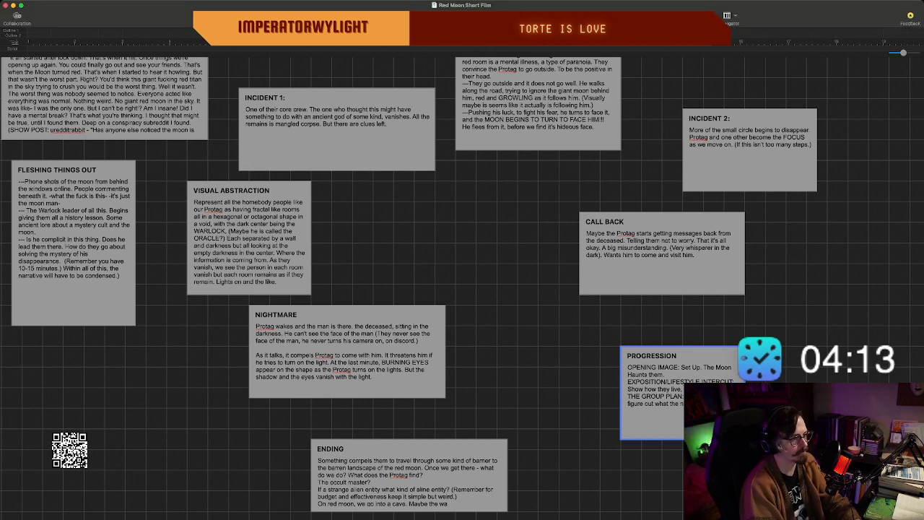
{"action": "key", "text": "Escape"}
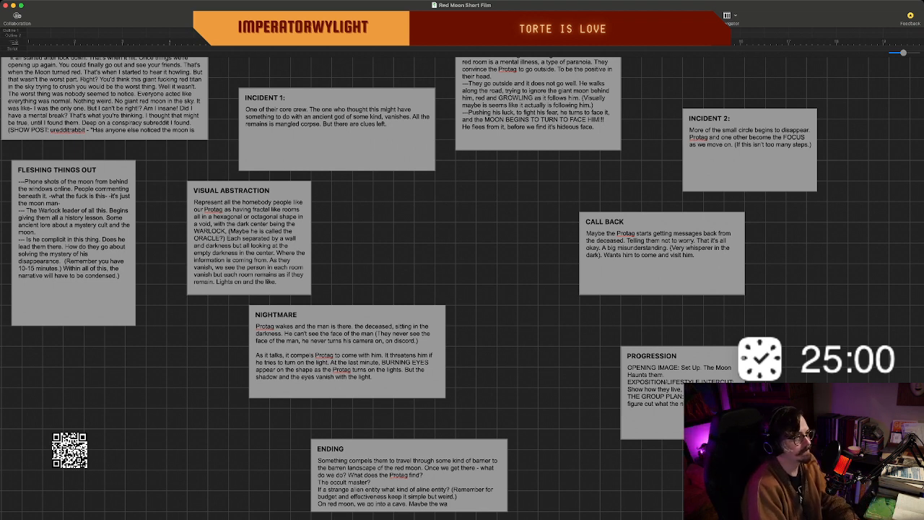
{"action": "scroll", "coordinate": [535, 316], "scroll_direction": "down", "scroll_amount": 1}
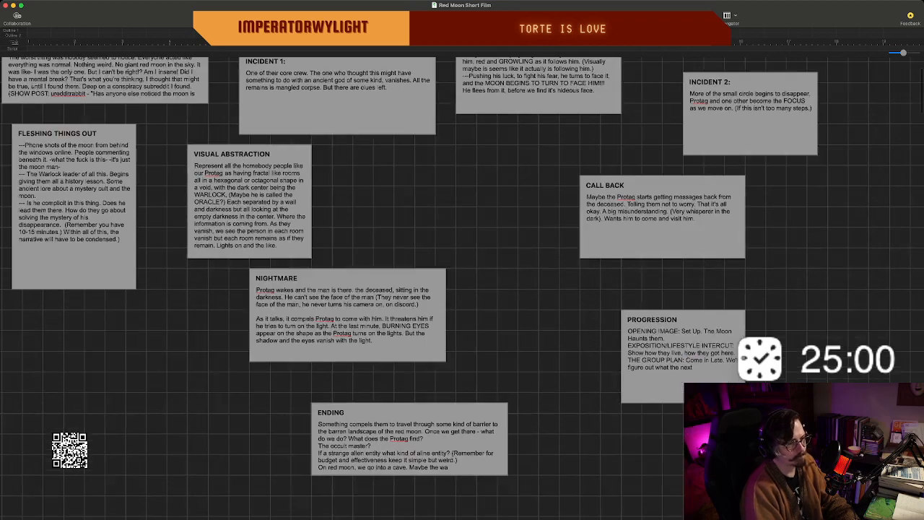
{"action": "scroll", "coordinate": [535, 316], "scroll_direction": "up", "scroll_amount": 2}
{"action": "scroll", "coordinate": [534, 315], "scroll_direction": "down", "scroll_amount": 2}
{"action": "scroll", "coordinate": [534, 316], "scroll_direction": "up", "scroll_amount": 1}
{"action": "scroll", "coordinate": [462, 286], "scroll_direction": "up", "scroll_amount": 2}
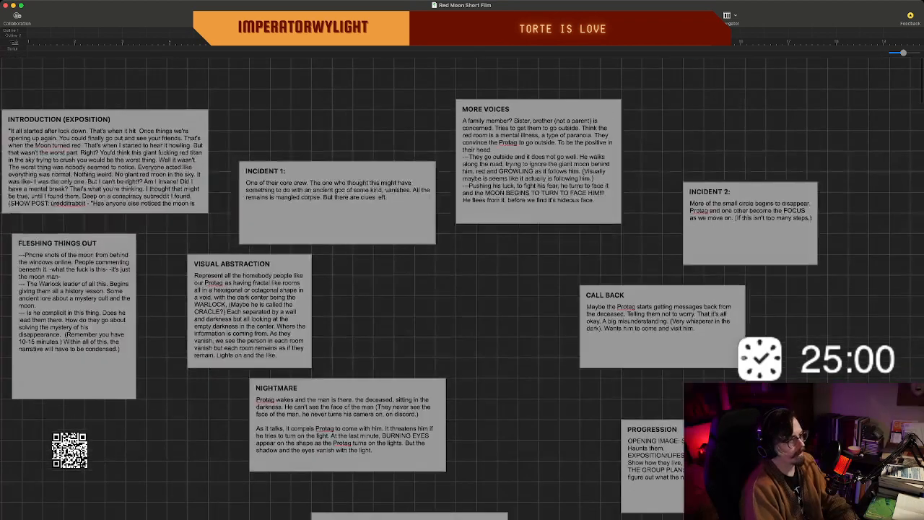
{"action": "scroll", "coordinate": [462, 285], "scroll_direction": "down", "scroll_amount": 2}
{"action": "scroll", "coordinate": [463, 286], "scroll_direction": "left", "scroll_amount": 1}
{"action": "scroll", "coordinate": [462, 286], "scroll_direction": "right", "scroll_amount": 1}
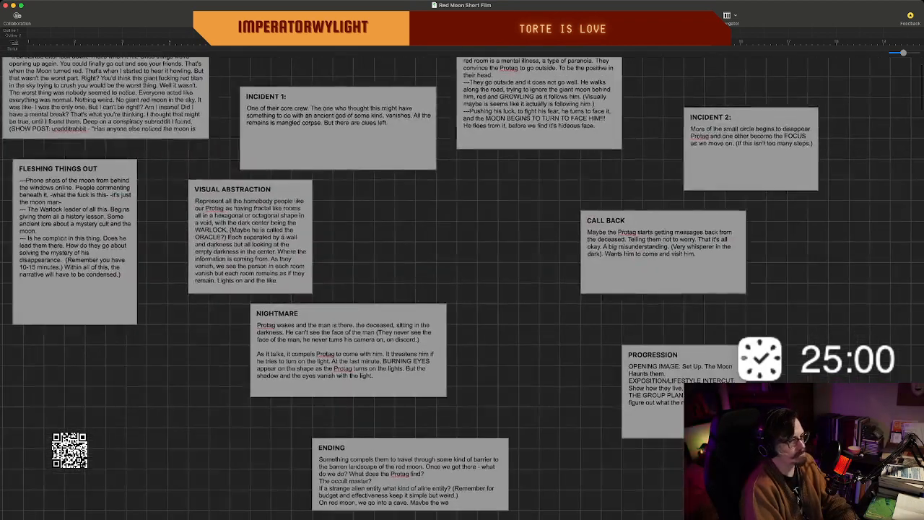
{"action": "scroll", "coordinate": [462, 286], "scroll_direction": "up", "scroll_amount": 3}
{"action": "scroll", "coordinate": [462, 286], "scroll_direction": "left", "scroll_amount": 3}
{"action": "scroll", "coordinate": [462, 285], "scroll_direction": "down", "scroll_amount": 4}
{"action": "scroll", "coordinate": [462, 286], "scroll_direction": "right", "scroll_amount": 1}
{"action": "scroll", "coordinate": [462, 286], "scroll_direction": "up", "scroll_amount": 4}
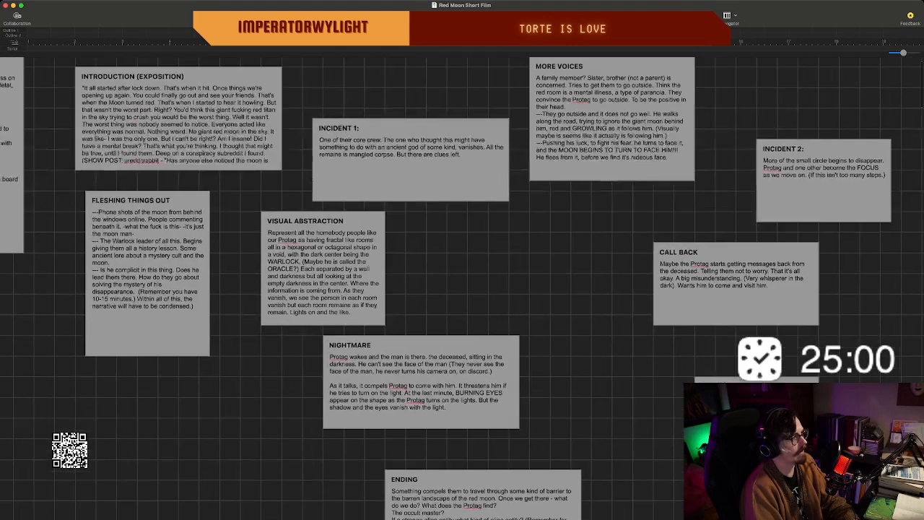
{"action": "scroll", "coordinate": [462, 286], "scroll_direction": "left", "scroll_amount": 2}
{"action": "scroll", "coordinate": [462, 286], "scroll_direction": "down", "scroll_amount": 2}
{"action": "scroll", "coordinate": [462, 286], "scroll_direction": "right", "scroll_amount": 3}
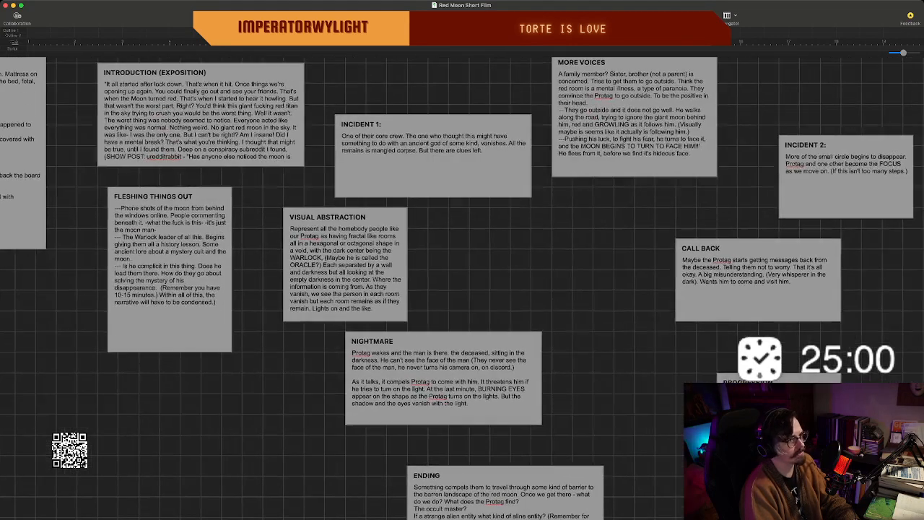
{"action": "scroll", "coordinate": [462, 285], "scroll_direction": "right", "scroll_amount": 1}
{"action": "scroll", "coordinate": [462, 285], "scroll_direction": "left", "scroll_amount": 1}
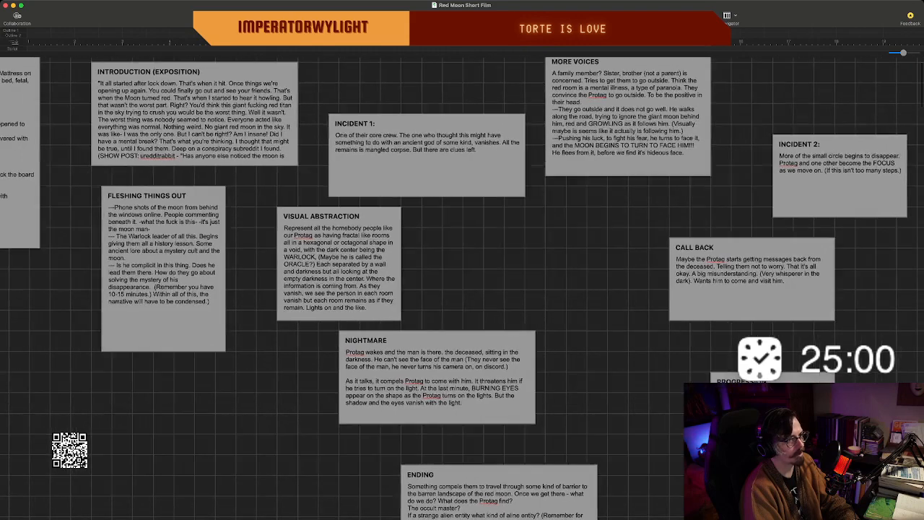
{"action": "scroll", "coordinate": [462, 286], "scroll_direction": "left", "scroll_amount": 2}
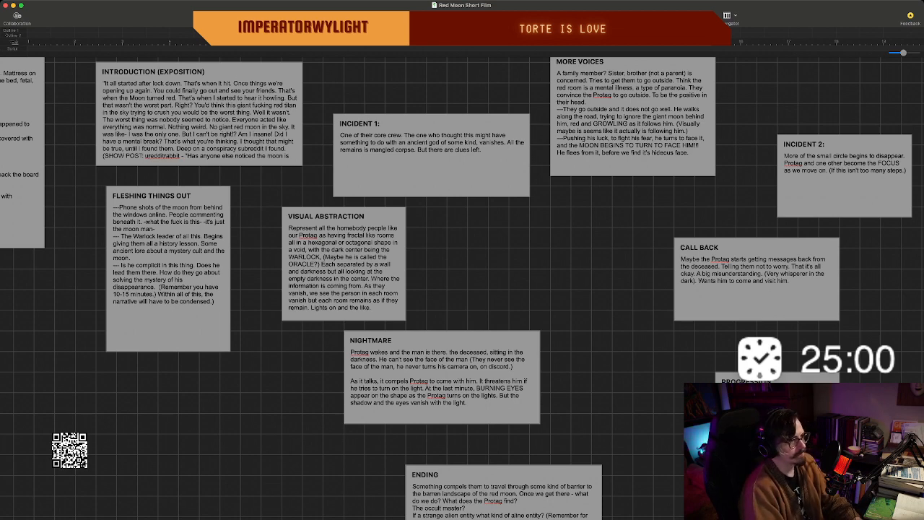
{"action": "scroll", "coordinate": [462, 289], "scroll_direction": "up", "scroll_amount": 2}
{"action": "scroll", "coordinate": [462, 288], "scroll_direction": "right", "scroll_amount": 2}
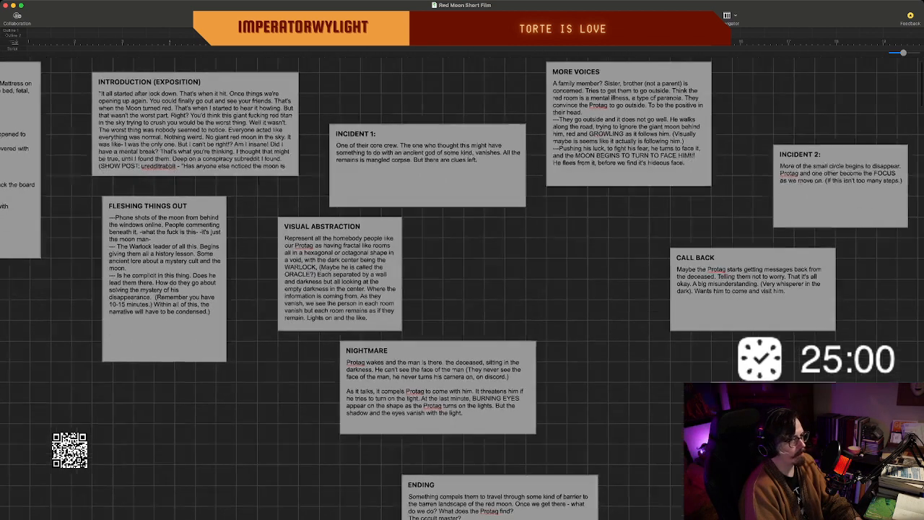
{"action": "scroll", "coordinate": [462, 289], "scroll_direction": "down", "scroll_amount": 2}
{"action": "scroll", "coordinate": [462, 289], "scroll_direction": "left", "scroll_amount": 3}
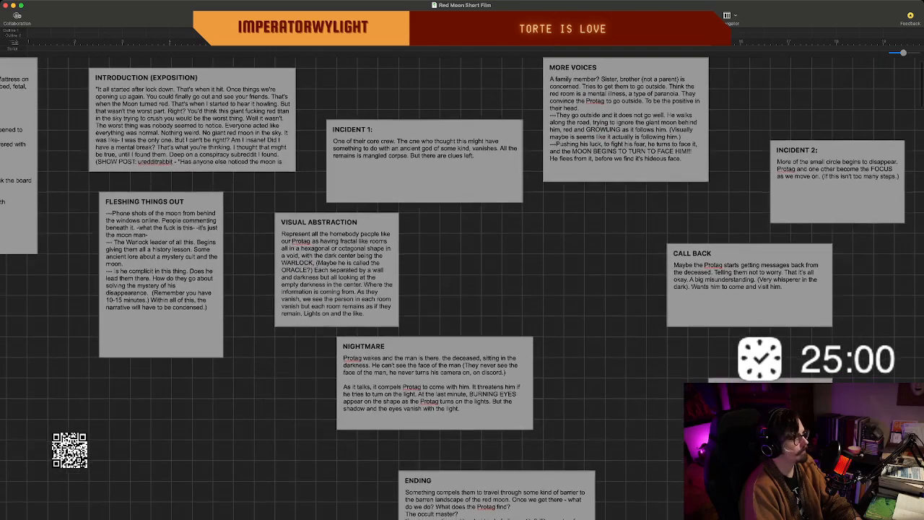
{"action": "scroll", "coordinate": [462, 288], "scroll_direction": "right", "scroll_amount": 2}
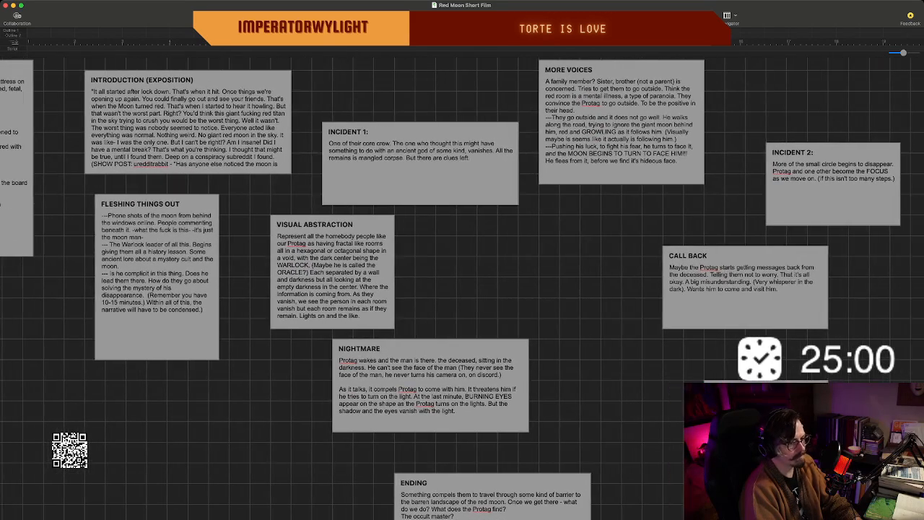
{"action": "scroll", "coordinate": [462, 289], "scroll_direction": "down", "scroll_amount": 3}
{"action": "scroll", "coordinate": [462, 288], "scroll_direction": "left", "scroll_amount": 2}
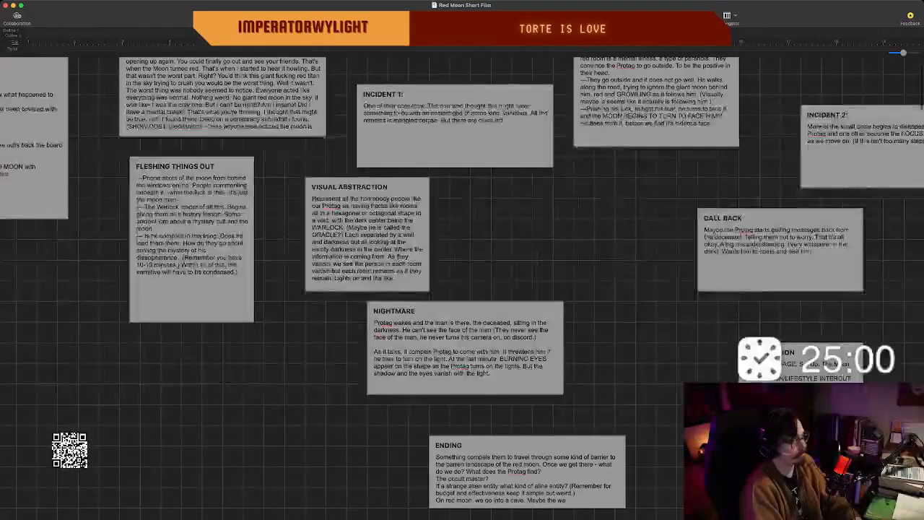
{"action": "scroll", "coordinate": [462, 289], "scroll_direction": "up", "scroll_amount": 2}
{"action": "scroll", "coordinate": [462, 289], "scroll_direction": "right", "scroll_amount": 2}
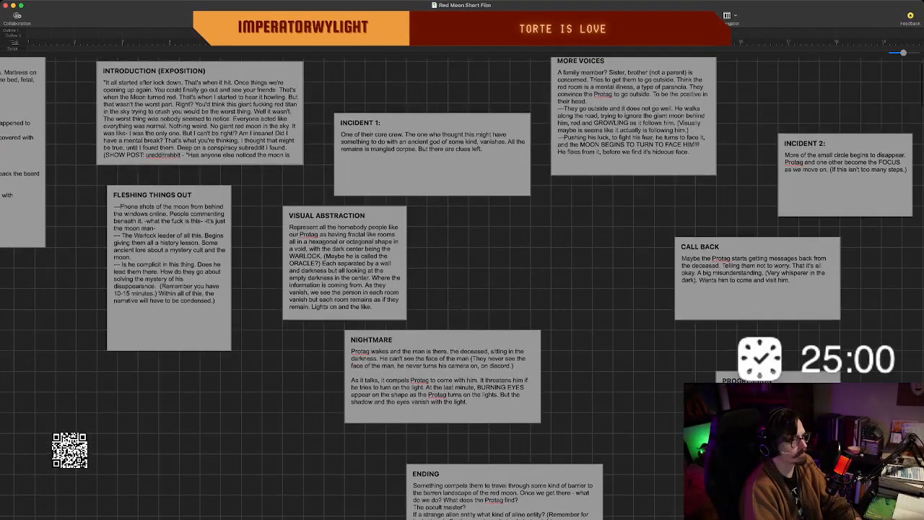
{"action": "scroll", "coordinate": [462, 289], "scroll_direction": "up", "scroll_amount": 1}
{"action": "scroll", "coordinate": [462, 289], "scroll_direction": "right", "scroll_amount": 2}
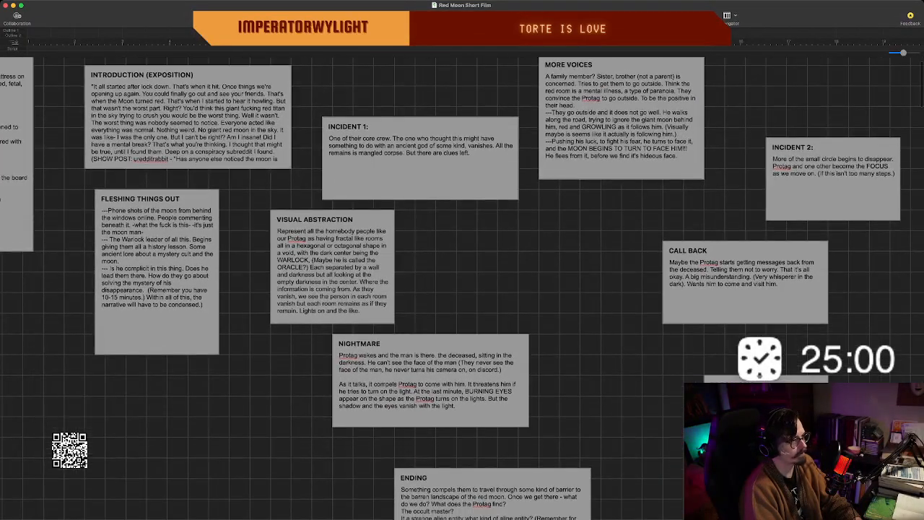
{"action": "scroll", "coordinate": [462, 288], "scroll_direction": "up", "scroll_amount": 1}
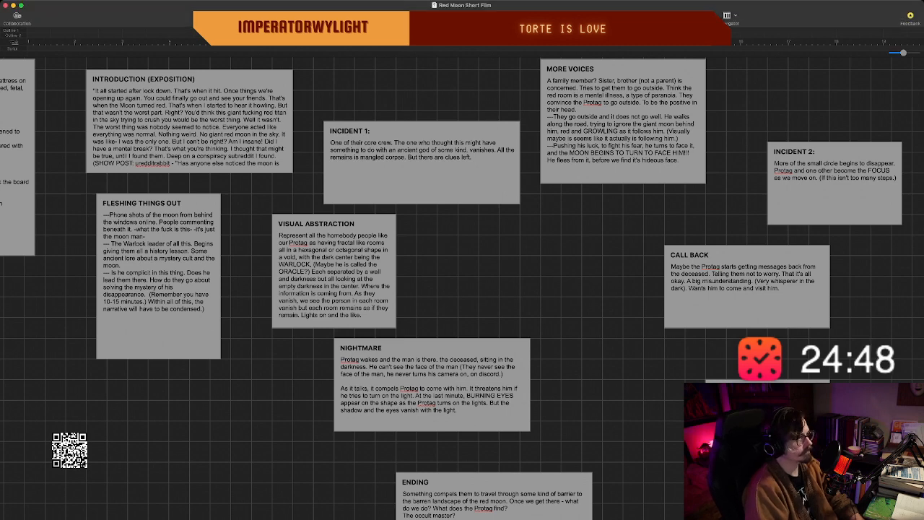
End the THE GROUP PLAN sentence in the PROGRESSION beat with a period and start a new sentence with "Protag and".
{"action": "scroll", "coordinate": [390, 260], "scroll_direction": "down", "scroll_amount": 3}
{"action": "scroll", "coordinate": [462, 289], "scroll_direction": "right", "scroll_amount": 7}
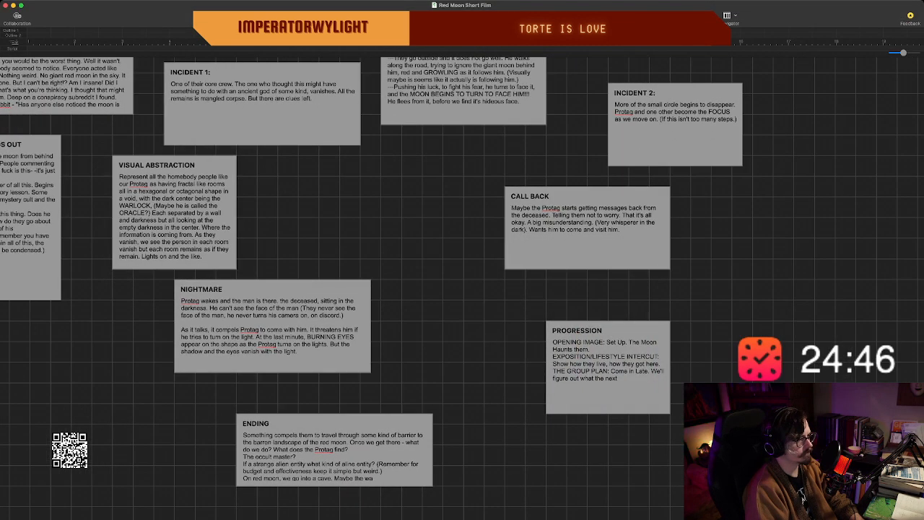
{"action": "left_click", "coordinate": [608, 367]}
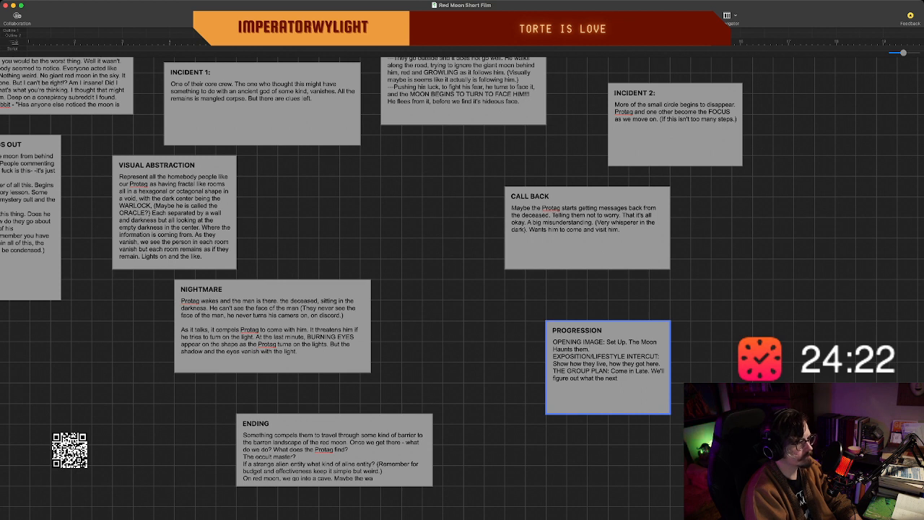
{"action": "left_click", "coordinate": [618, 378]}
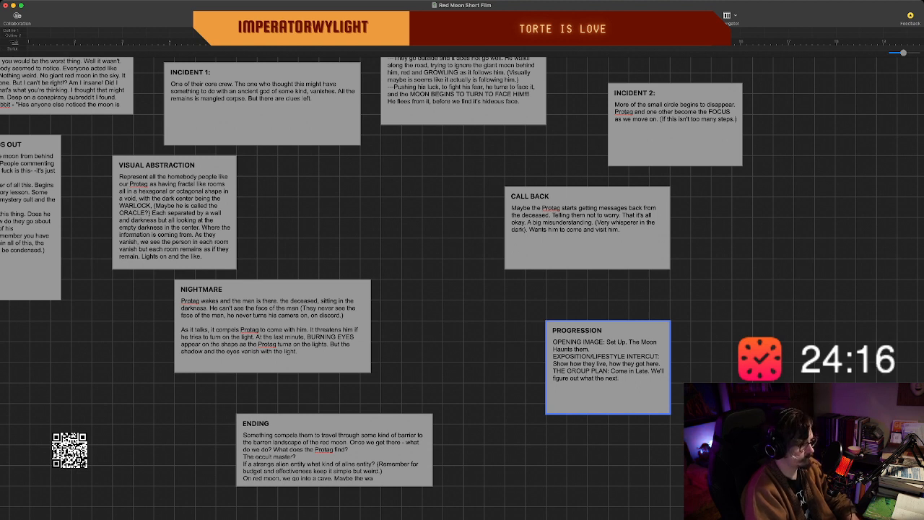
{"action": "type", "text": ". Leave wid"}
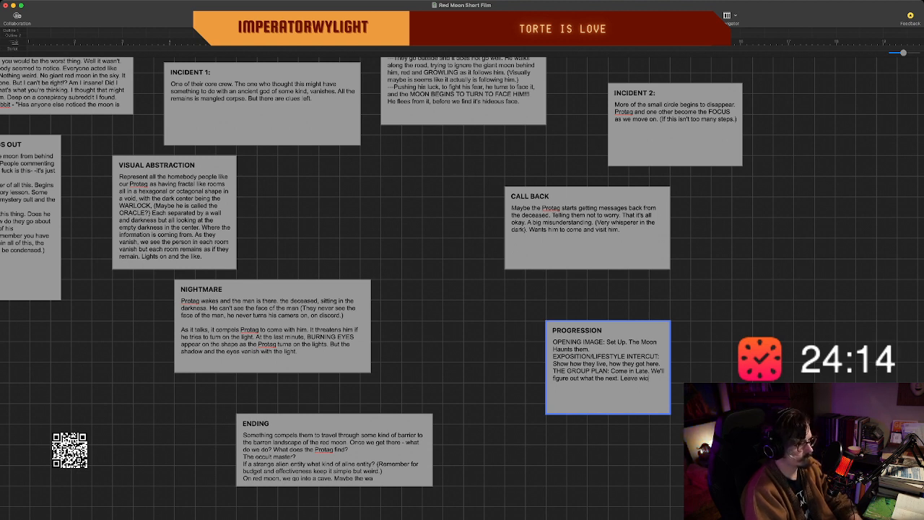
{"action": "key", "text": "BackSpace"}
{"action": "key", "text": "BackSpace"}
{"action": "key", "text": "BackSpace"}
{"action": "key", "text": "BackSpace"}
{"action": "key", "text": "BackSpace"}
{"action": "key", "text": "BackSpace"}
{"action": "key", "text": "BackSpace"}
{"action": "key", "text": "BackSpace"}
{"action": "key", "text": "BackSpace"}
{"action": "key", "text": "BackSpace"}
{"action": "key", "text": "BackSpace"}
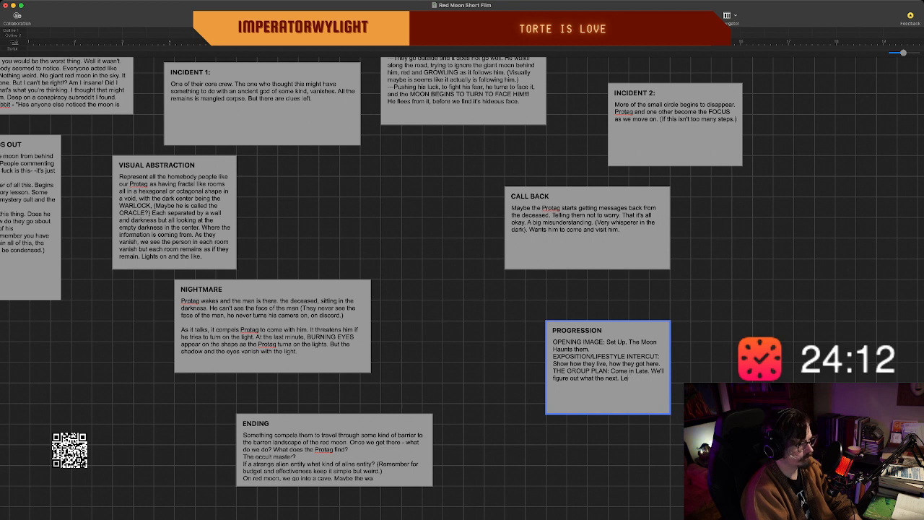
{"action": "type", "text": "Prot"}
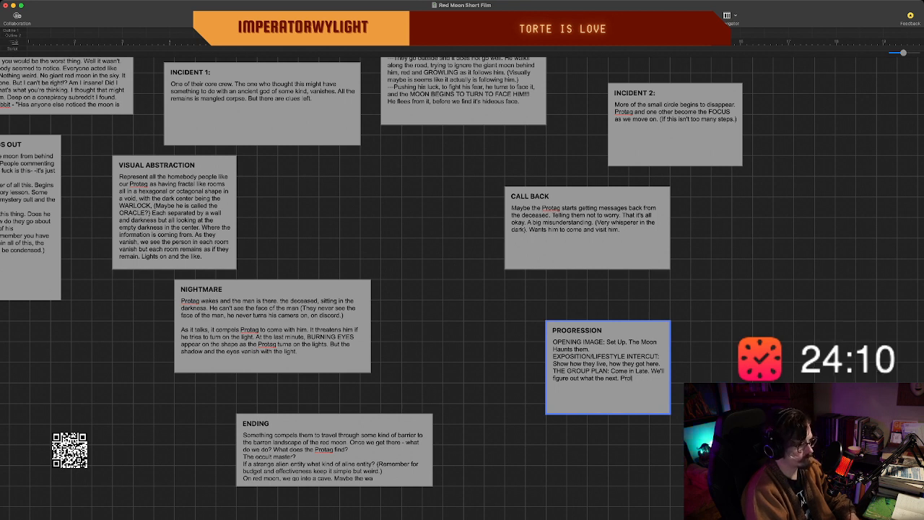
{"action": "type", "text": "ag ard "}
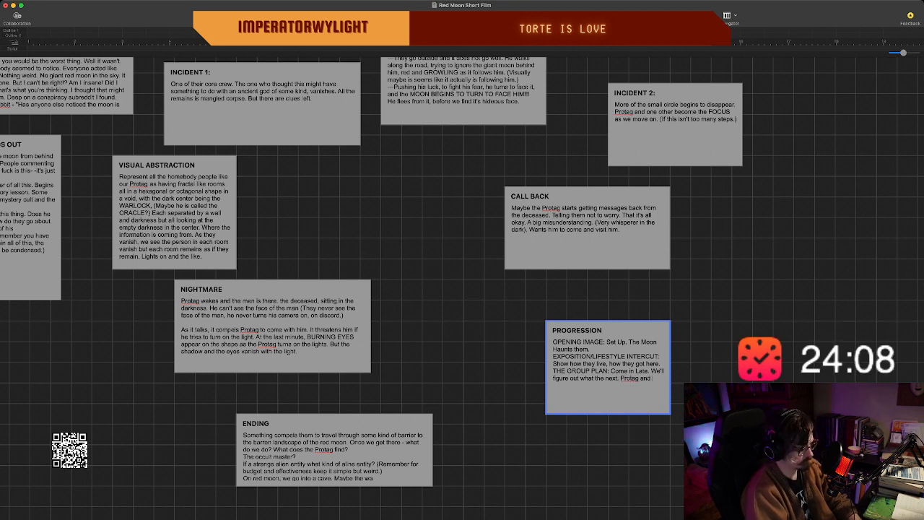
{"action": "type", "text": "close"}
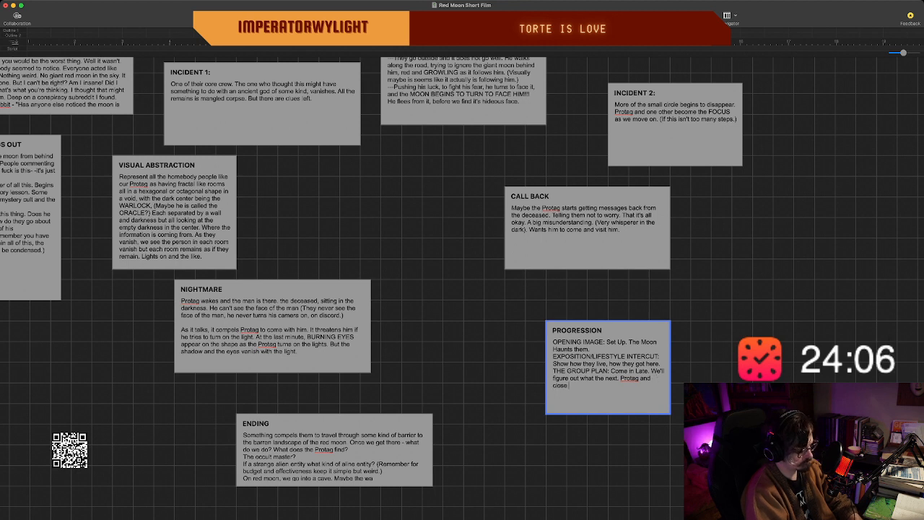
{"action": "type", "text": " friend"}
Add "Close Friend", with both words capitalised, after "Protag and" in the PROGRESSION beat.
{"action": "key", "text": "BackSpace"}
{"action": "key", "text": "BackSpace"}
{"action": "key", "text": "BackSpace"}
{"action": "key", "text": "BackSpace"}
{"action": "key", "text": "BackSpace"}
{"action": "key", "text": "BackSpace"}
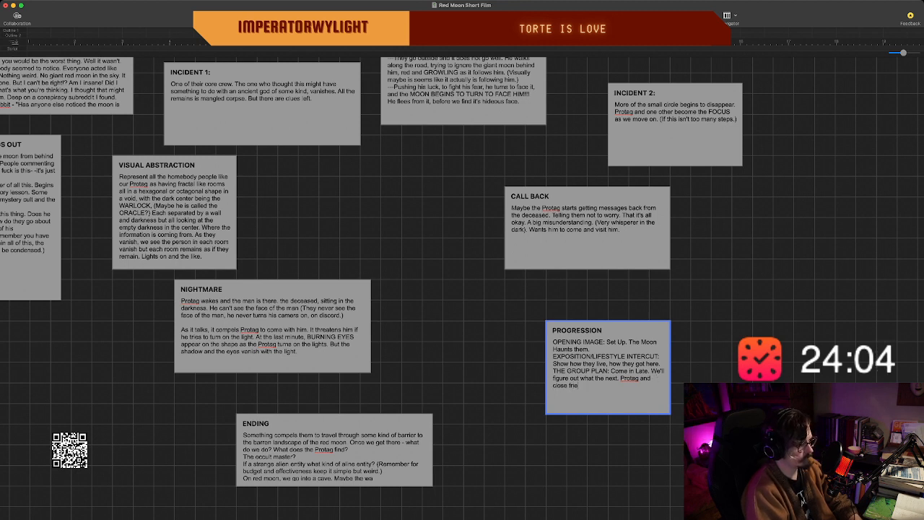
{"action": "key", "text": "BackSpace"}
{"action": "key", "text": "BackSpace"}
{"action": "key", "text": "BackSpace"}
{"action": "key", "text": "BackSpace"}
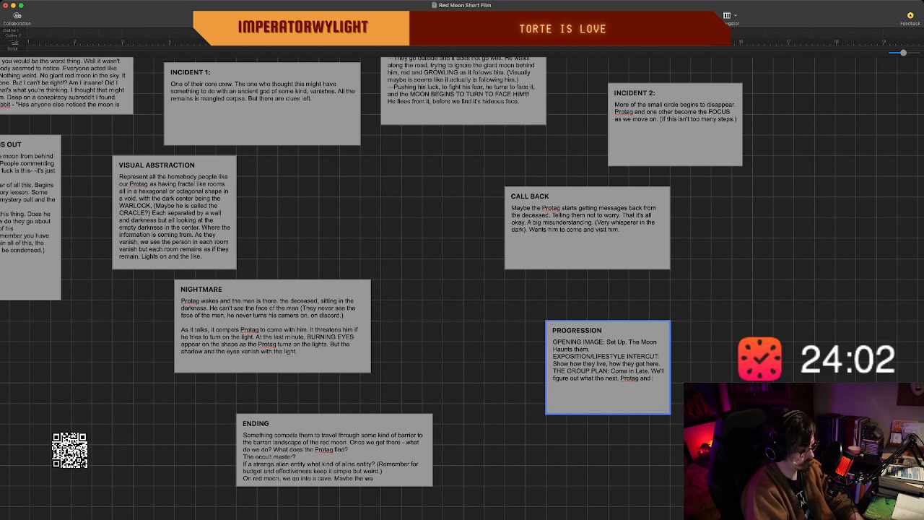
{"action": "type", "text": "Closre"}
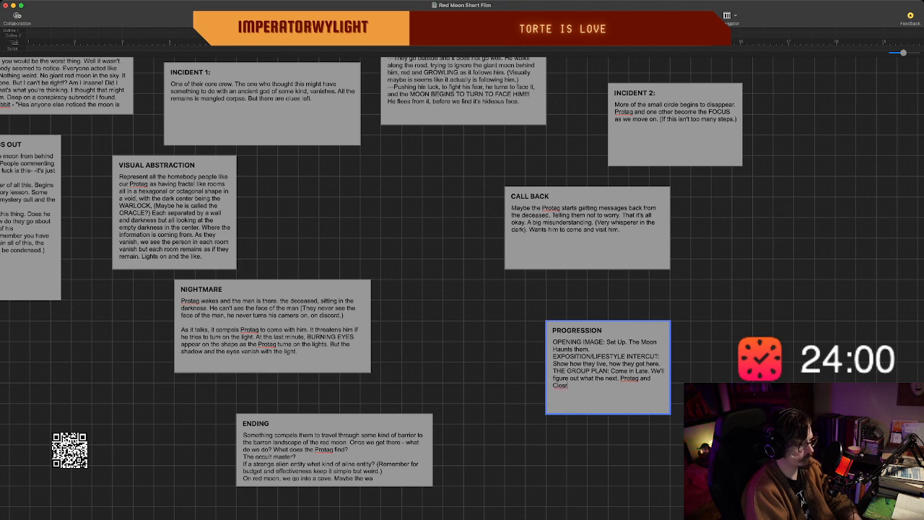
{"action": "key", "text": "BackSpace"}
{"action": "key", "text": "BackSpace"}
{"action": "key", "text": "BackSpace"}
{"action": "type", "text": "e Friend"}
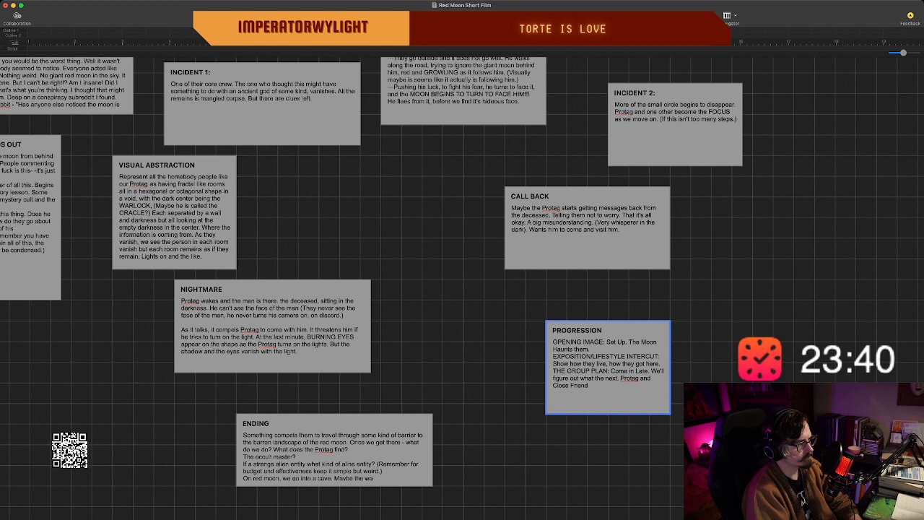
Reword the group plan sentence in the PROGRESSION beat to read "We'll figure out what to do next.".
{"action": "left_click", "coordinate": [604, 378]}
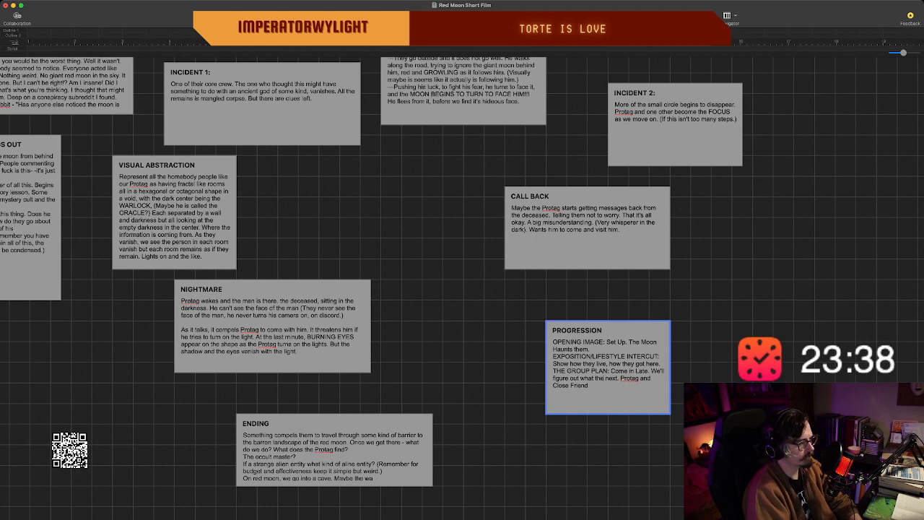
{"action": "key", "text": "BackSpace"}
{"action": "key", "text": "BackSpace"}
{"action": "key", "text": "BackSpace"}
{"action": "type", "text": "to do"}
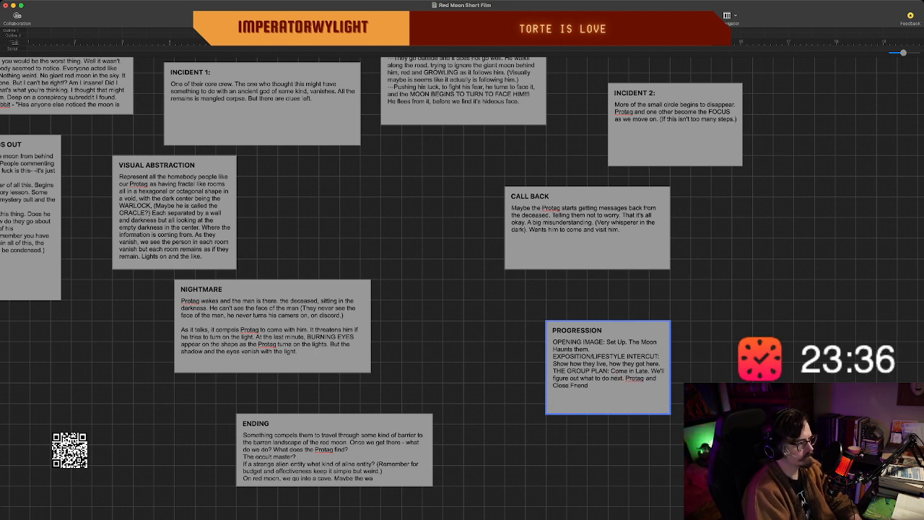
Complete the Protag and Close Friend sentence in the PROGRESSION beat with "are left to chat together.".
{"action": "left_click", "coordinate": [590, 386]}
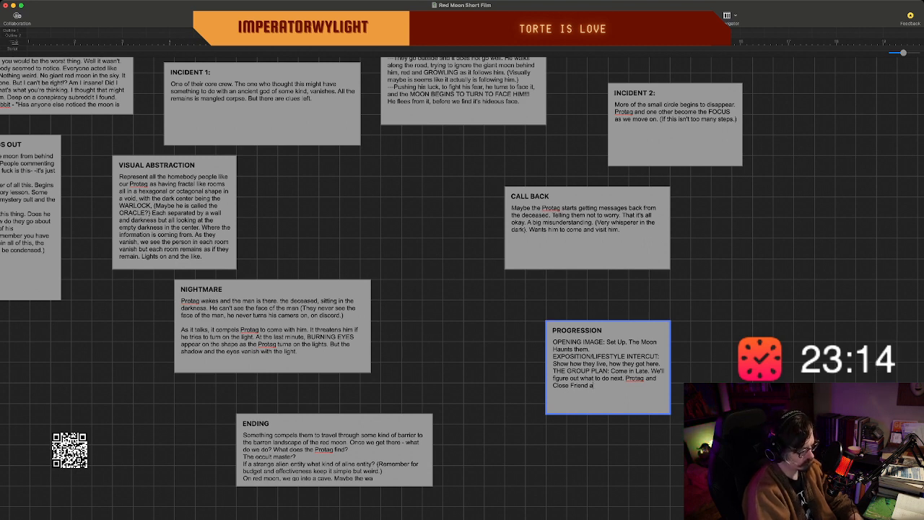
{"action": "type", "text": "are left to chat"}
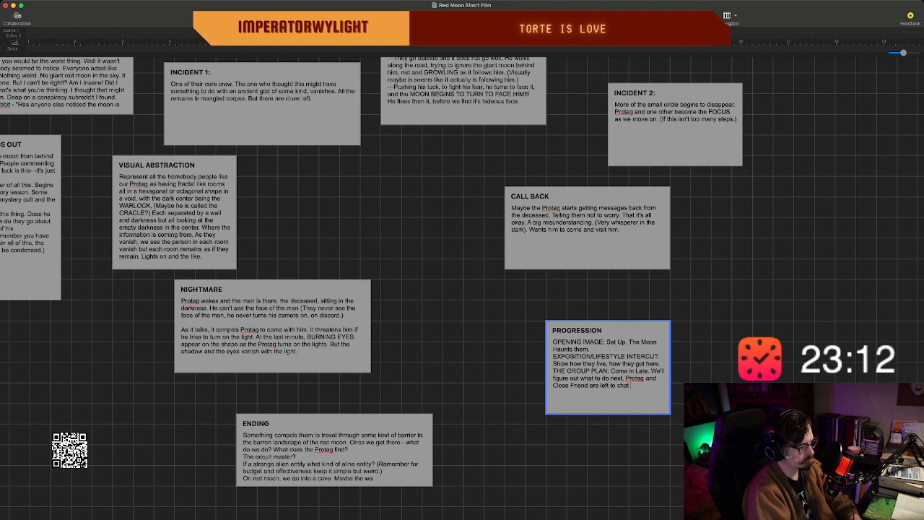
{"action": "type", "text": " together!"}
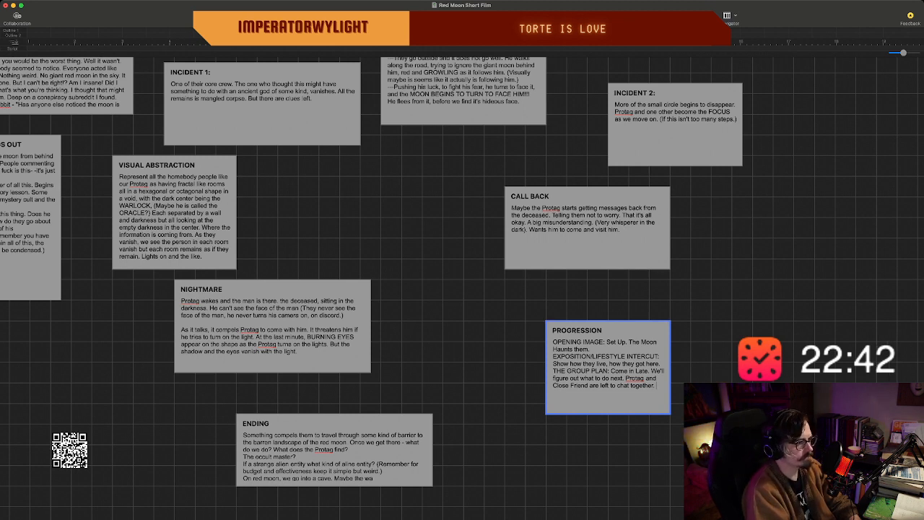
Create a new beat on the empty part of the board beside the PROGRESSION beat.
{"action": "left_click", "coordinate": [792, 407]}
{"action": "double_click", "coordinate": [793, 407]}
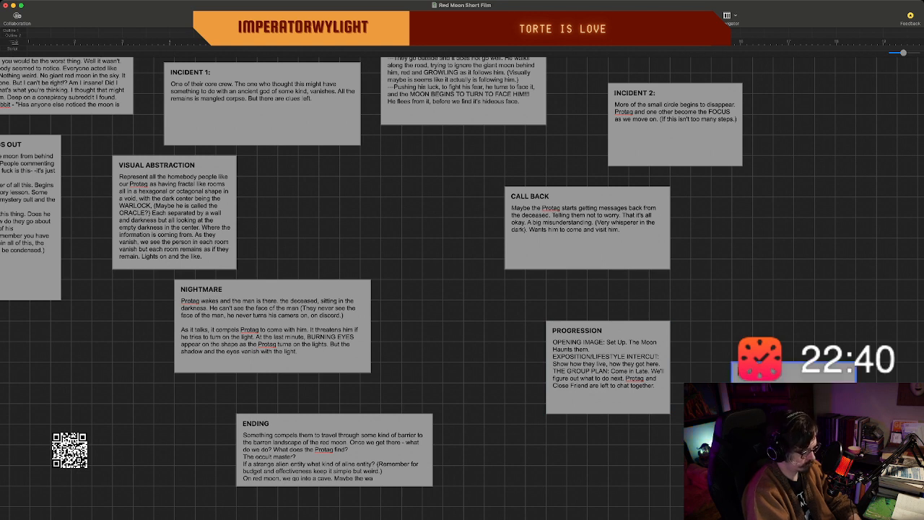
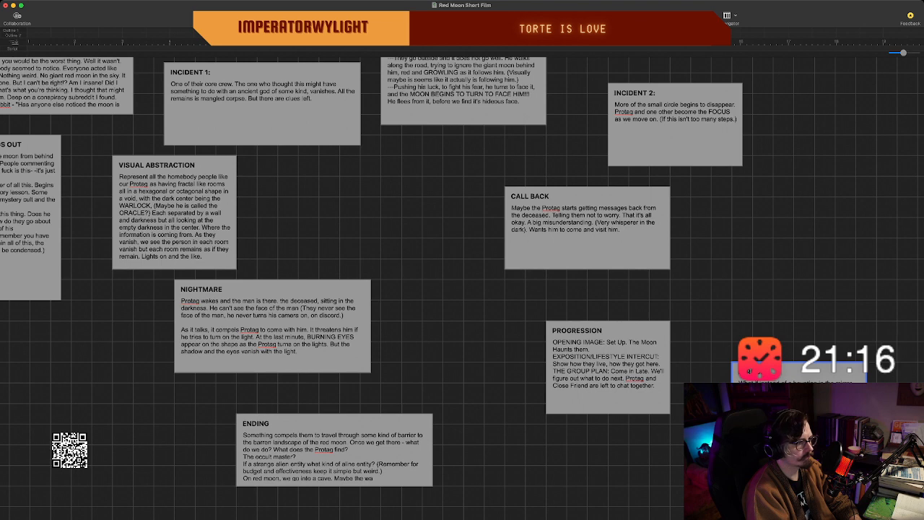
Bring the MIRROR? beat over from the far side of the board and place it directly beneath the PROGRESSION beat.
{"action": "scroll", "coordinate": [459, 288], "scroll_direction": "right", "scroll_amount": 2}
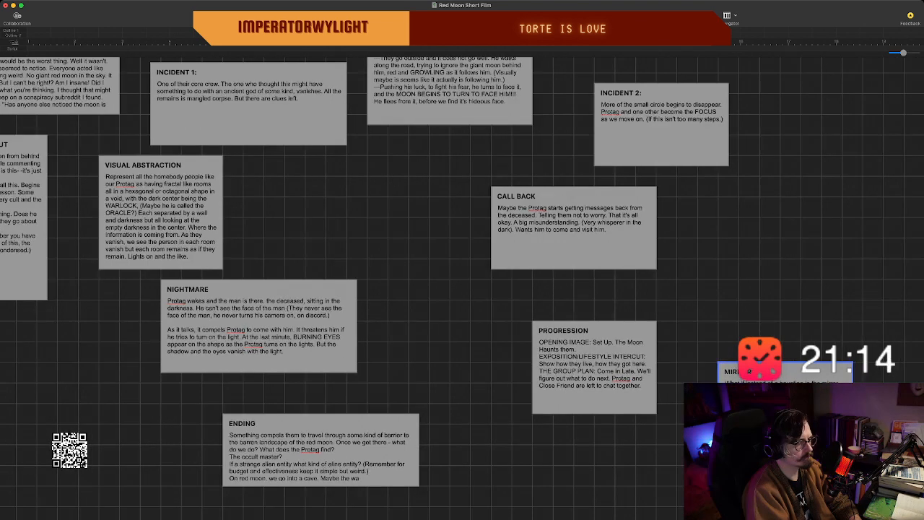
{"action": "scroll", "coordinate": [459, 288], "scroll_direction": "right", "scroll_amount": 1}
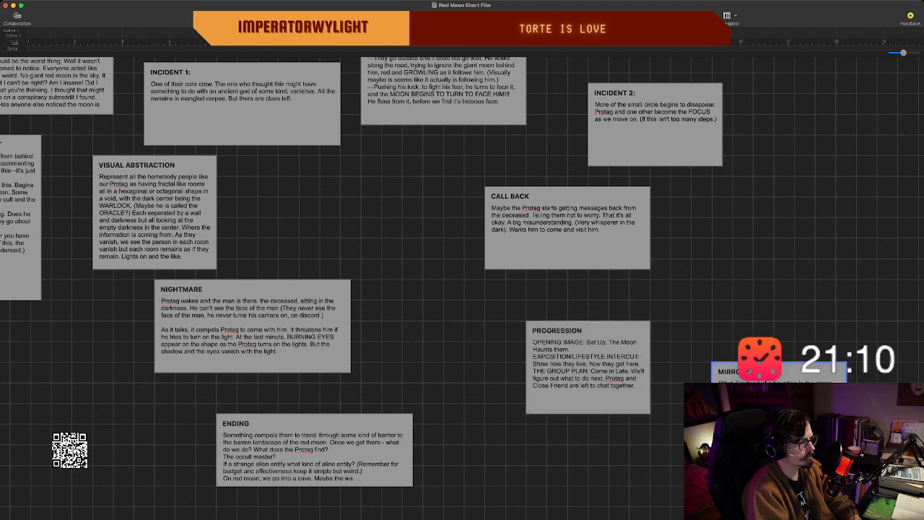
{"action": "left_click_drag", "start_coordinate": [779, 373], "coordinate": [511, 413]}
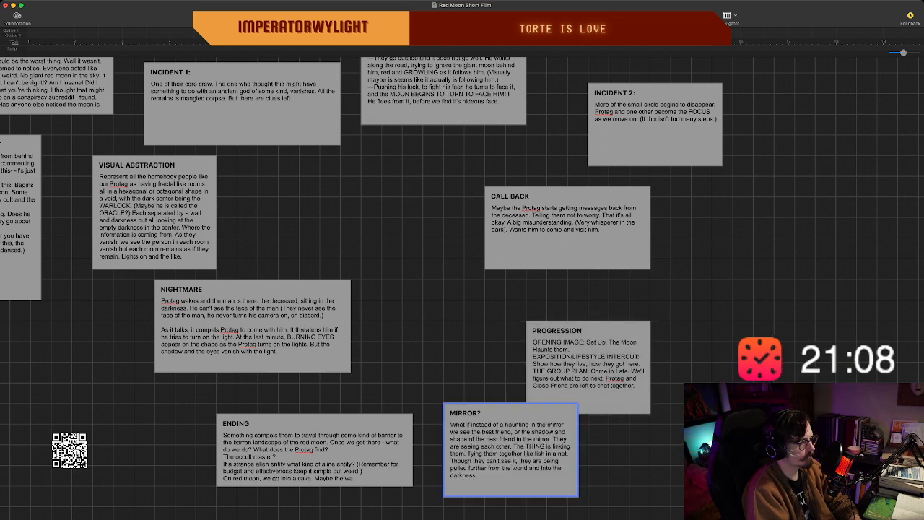
{"action": "scroll", "coordinate": [511, 414], "scroll_direction": "down", "scroll_amount": 2}
{"action": "scroll", "coordinate": [462, 289], "scroll_direction": "down", "scroll_amount": 3}
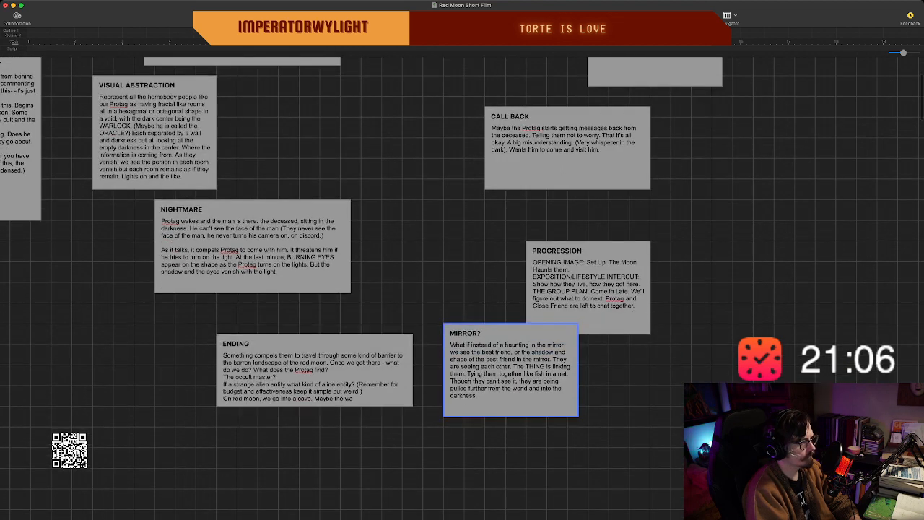
{"action": "scroll", "coordinate": [462, 289], "scroll_direction": "down", "scroll_amount": 1}
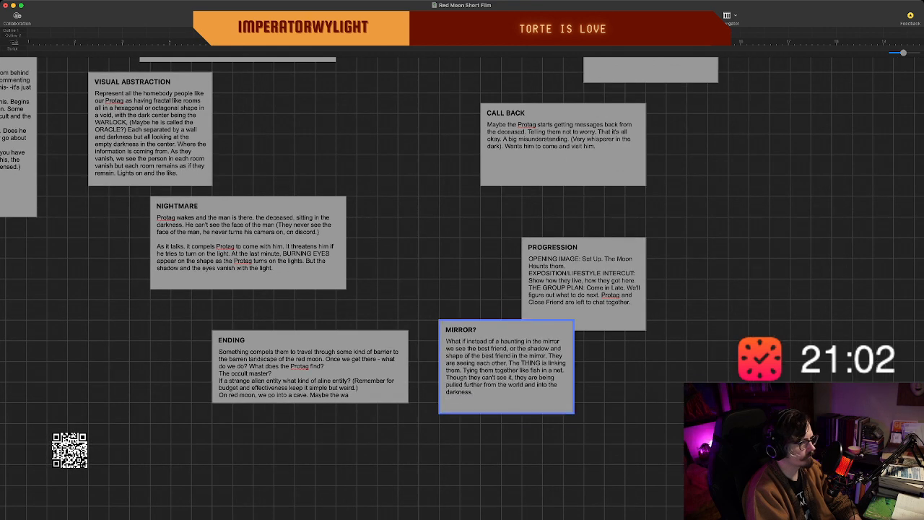
{"action": "left_click_drag", "start_coordinate": [507, 366], "coordinate": [579, 377]}
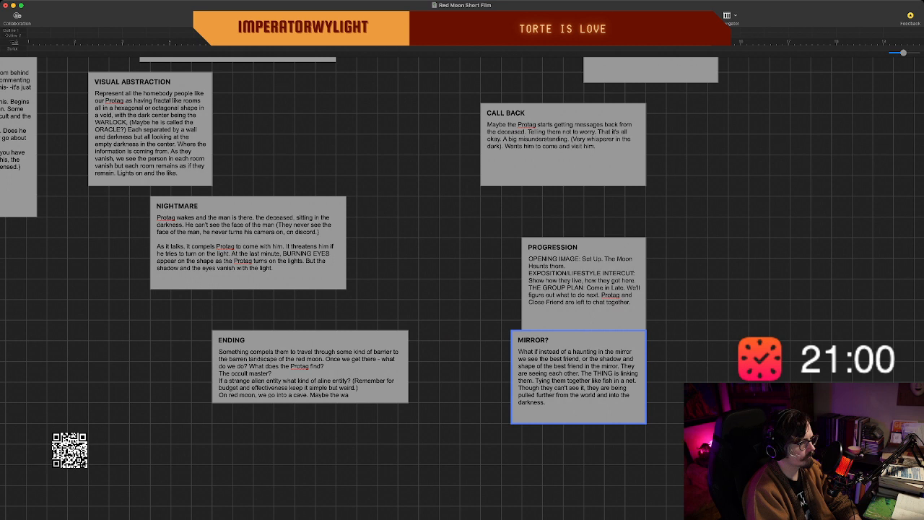
{"action": "key", "text": "Escape"}
{"action": "left_click_drag", "start_coordinate": [585, 373], "coordinate": [595, 383]}
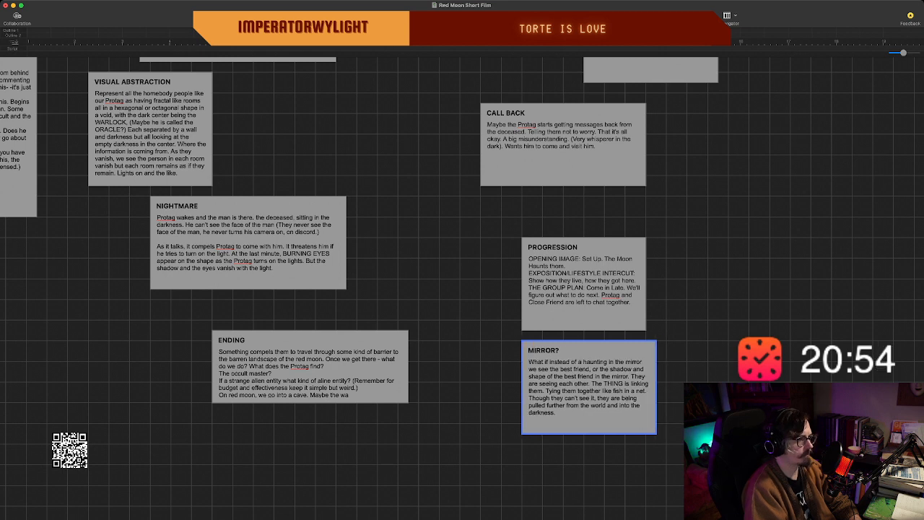
{"action": "left_click", "coordinate": [556, 413]}
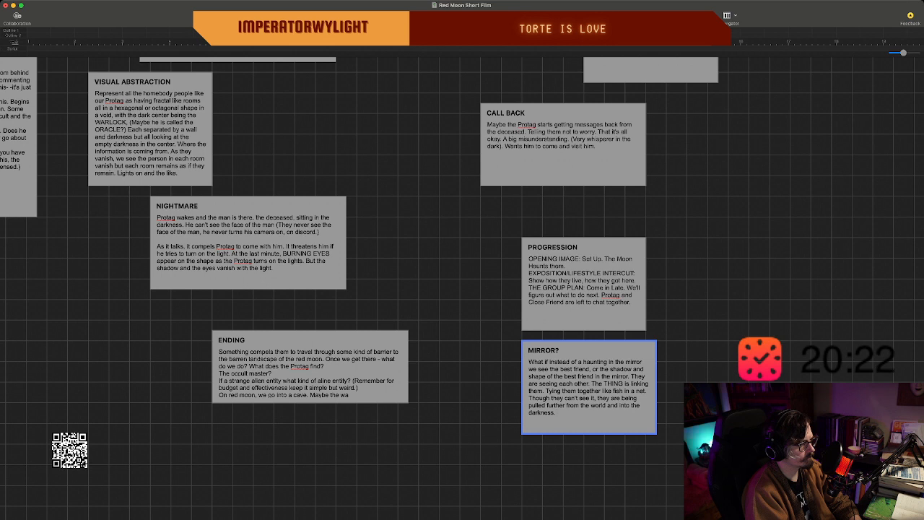
Move the MIRROR? beat to the right-hand side of the PROGRESSION beat, with their upper edges level.
{"action": "left_click", "coordinate": [584, 289]}
{"action": "left_click_drag", "start_coordinate": [588, 387], "coordinate": [609, 387]}
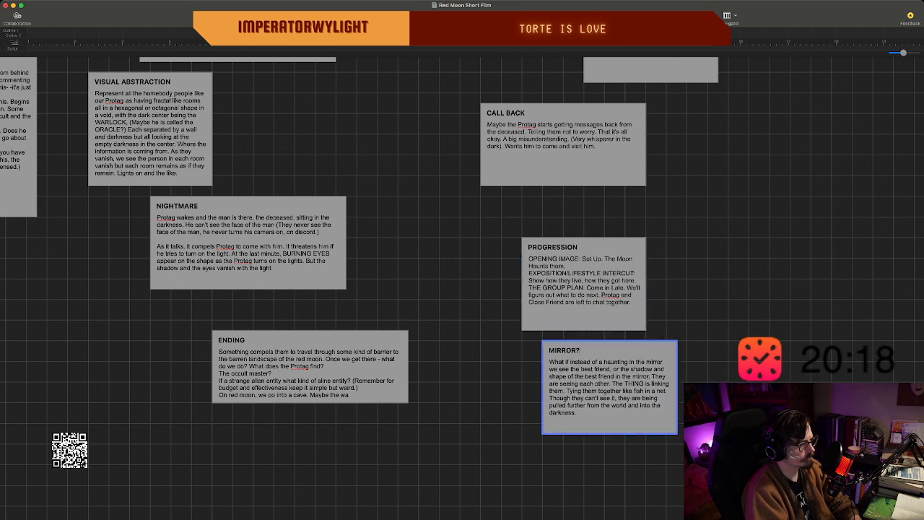
{"action": "left_click", "coordinate": [737, 275]}
{"action": "left_click", "coordinate": [610, 386]}
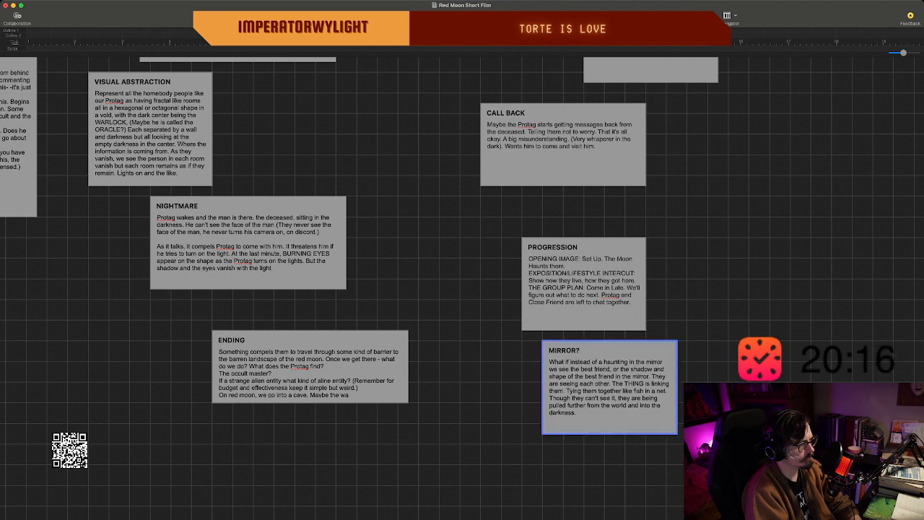
{"action": "left_click_drag", "start_coordinate": [609, 387], "coordinate": [722, 283]}
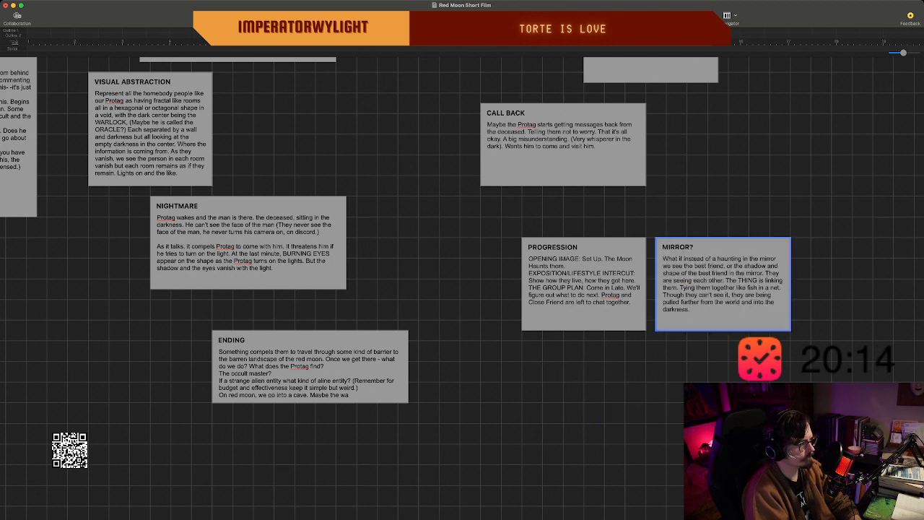
{"action": "left_click_drag", "start_coordinate": [584, 284], "coordinate": [605, 284]}
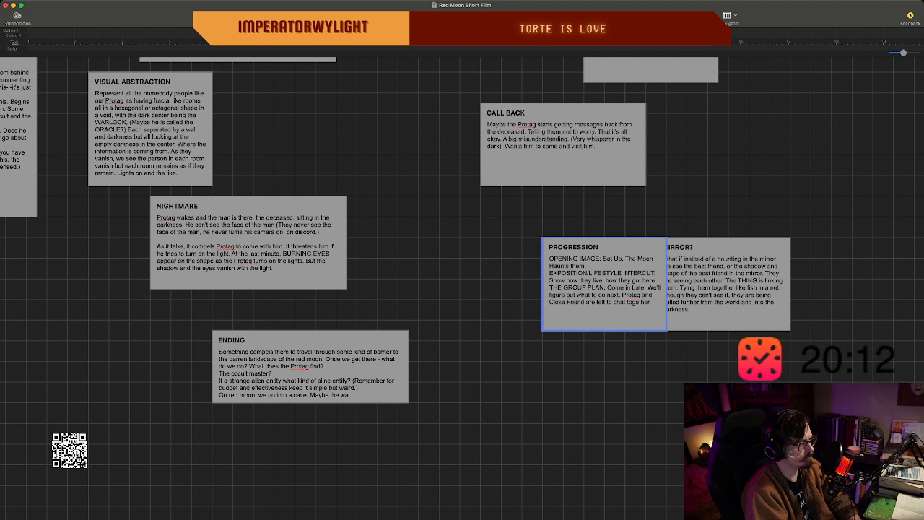
{"action": "scroll", "coordinate": [605, 283], "scroll_direction": "up", "scroll_amount": 1}
{"action": "left_click_drag", "start_coordinate": [605, 285], "coordinate": [584, 285]}
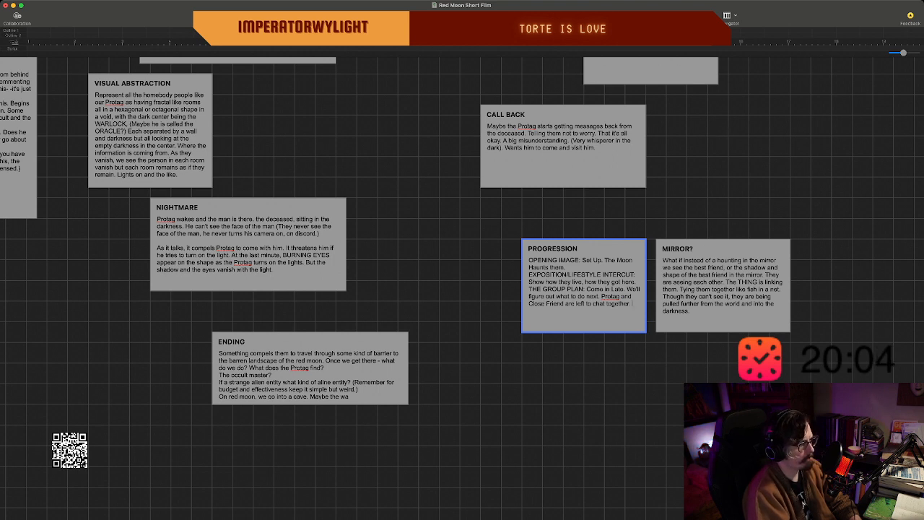
Add a new line at the end of the PROGRESSION beat reading "Have you started seeing the shadows in the room".
{"action": "key", "text": "Return"}
{"action": "type", "text": "Have yo"}
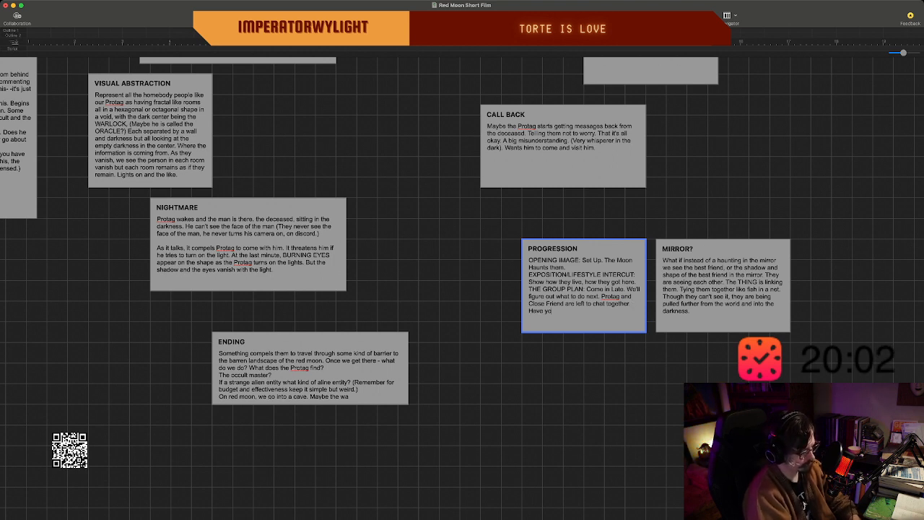
{"action": "type", "text": "u started see"}
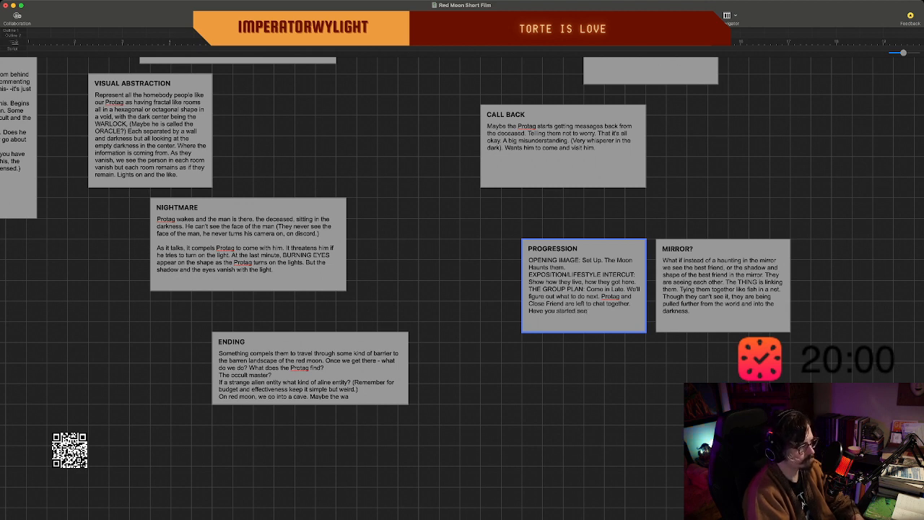
{"action": "type", "text": "ing the sh"}
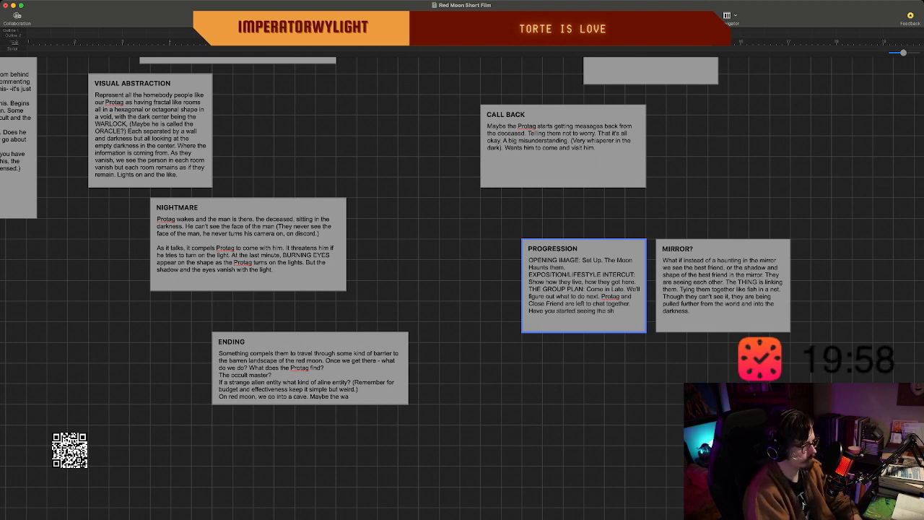
{"action": "type", "text": "adows in the room"}
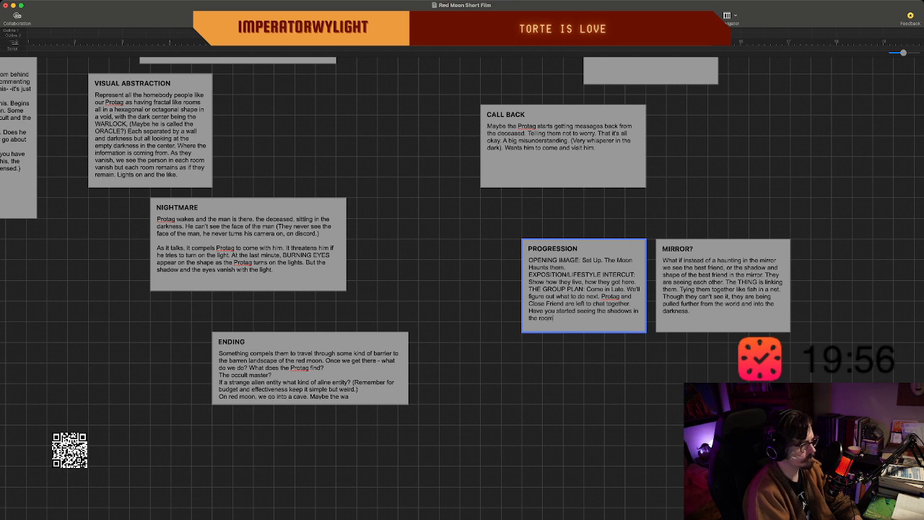
Replace "the room" with "your room." at the end of the shadows line in the PROGRESSION beat.
{"action": "key", "text": "BackSpace"}
{"action": "key", "text": "BackSpace"}
{"action": "key", "text": "BackSpace"}
{"action": "key", "text": "BackSpace"}
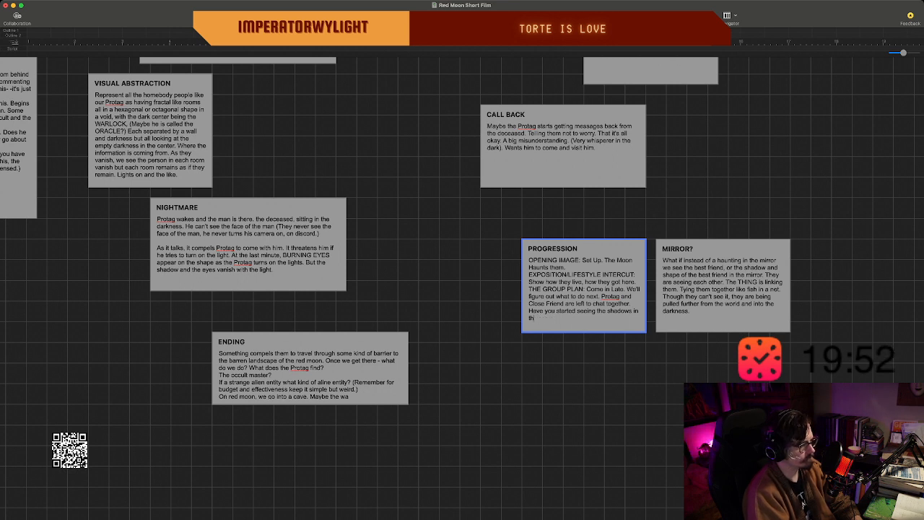
{"action": "key", "text": "BackSpace"}
{"action": "key", "text": "BackSpace"}
{"action": "key", "text": "BackSpace"}
{"action": "type", "text": "your room."}
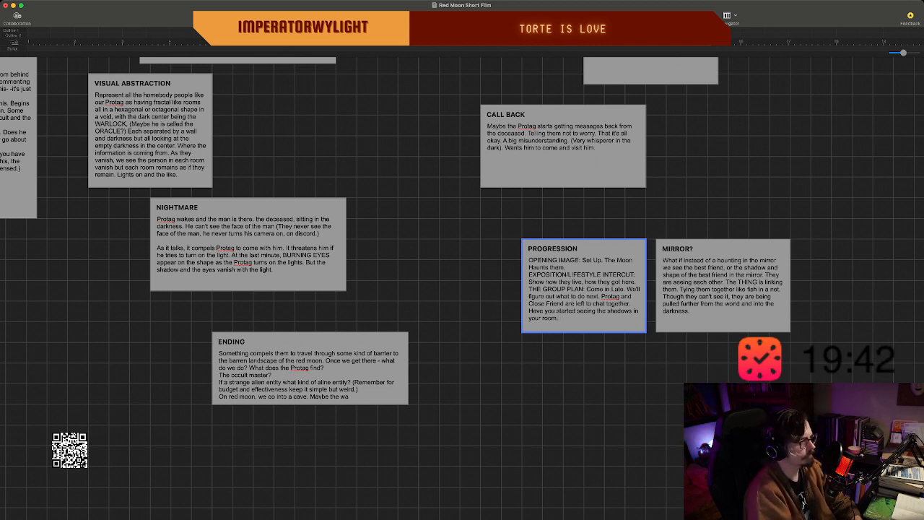
Extend the PROGRESSION beat downward to make room for more text below the shadows line.
{"action": "key", "text": "Return"}
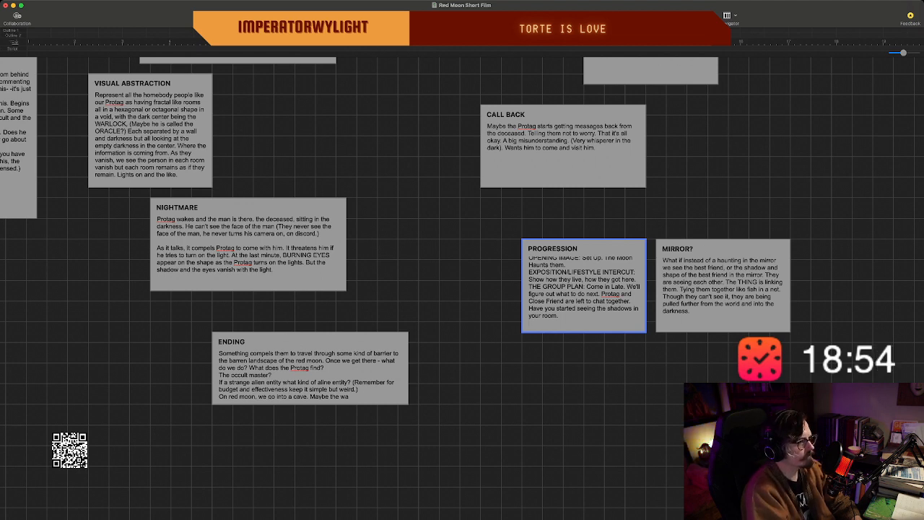
{"action": "left_click", "coordinate": [585, 363]}
{"action": "left_click", "coordinate": [584, 293]}
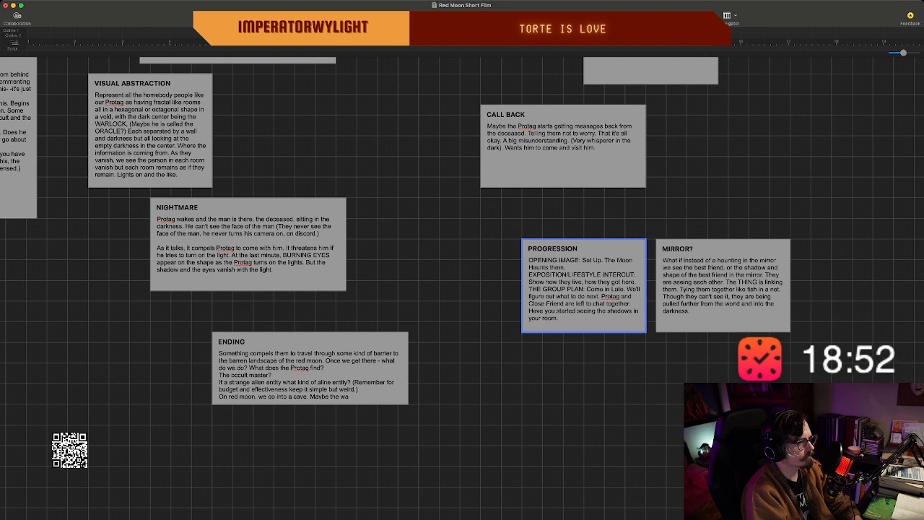
{"action": "key", "text": "Return"}
{"action": "key", "text": "Return"}
{"action": "key", "text": "Return"}
{"action": "key", "text": "Return"}
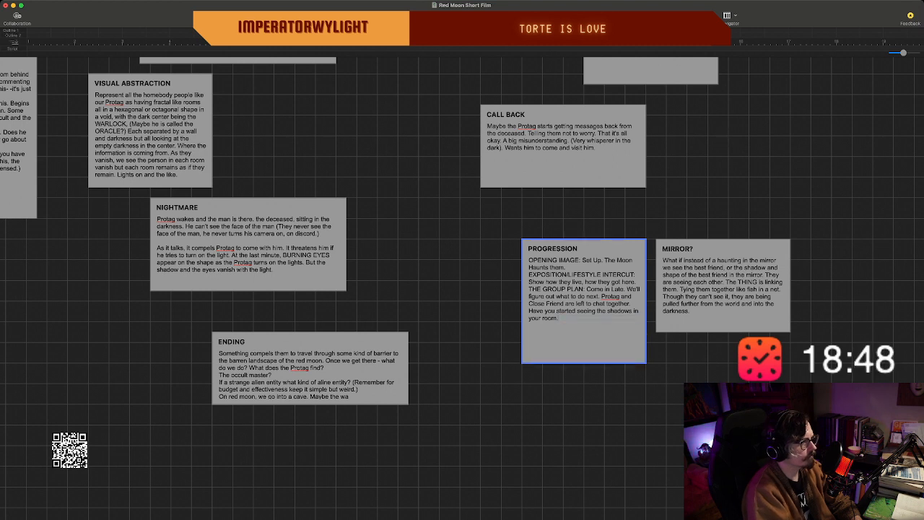
End the shadows line in the PROGRESSION beat with a question mark instead of a period.
{"action": "type", "text": "."}
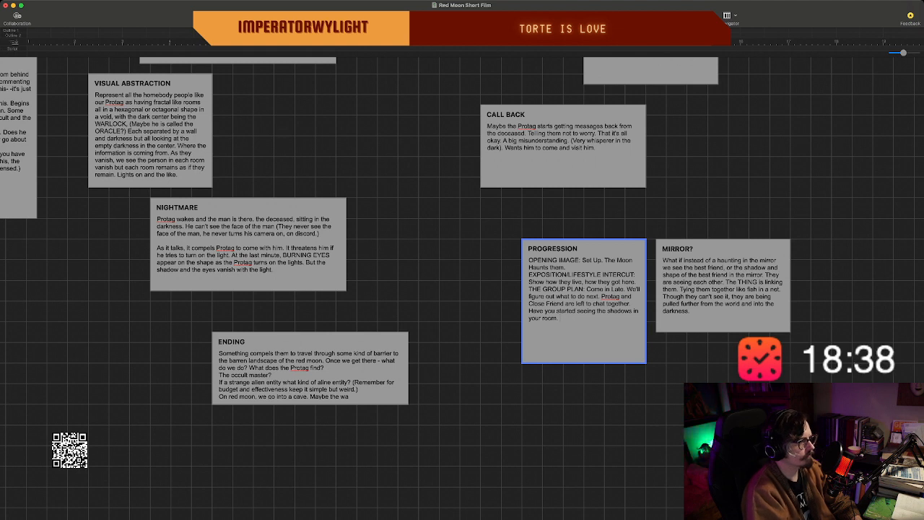
{"action": "scroll", "coordinate": [584, 304], "scroll_direction": "down", "scroll_amount": 1}
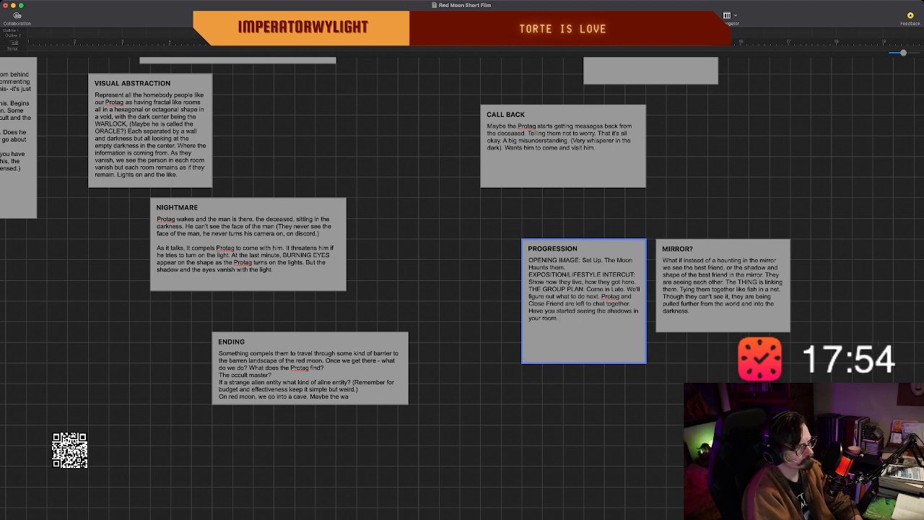
{"action": "key", "text": "BackSpace"}
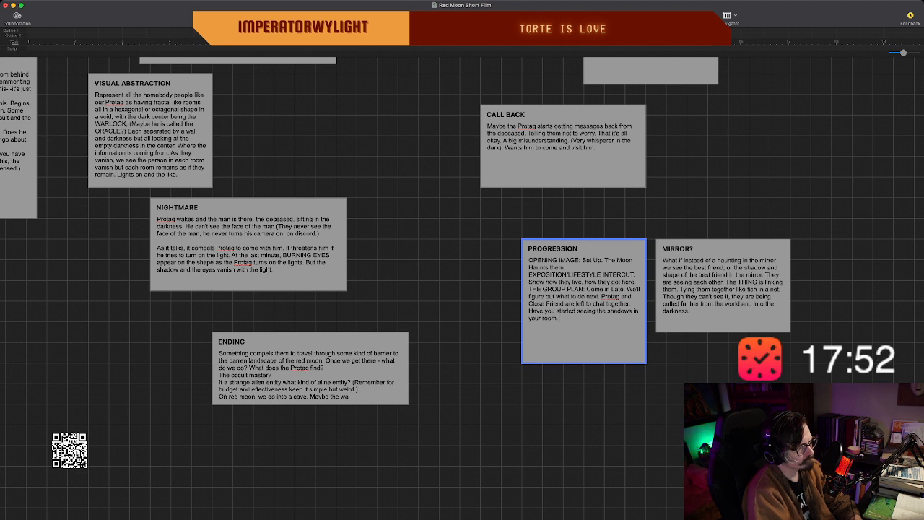
{"action": "type", "text": "?"}
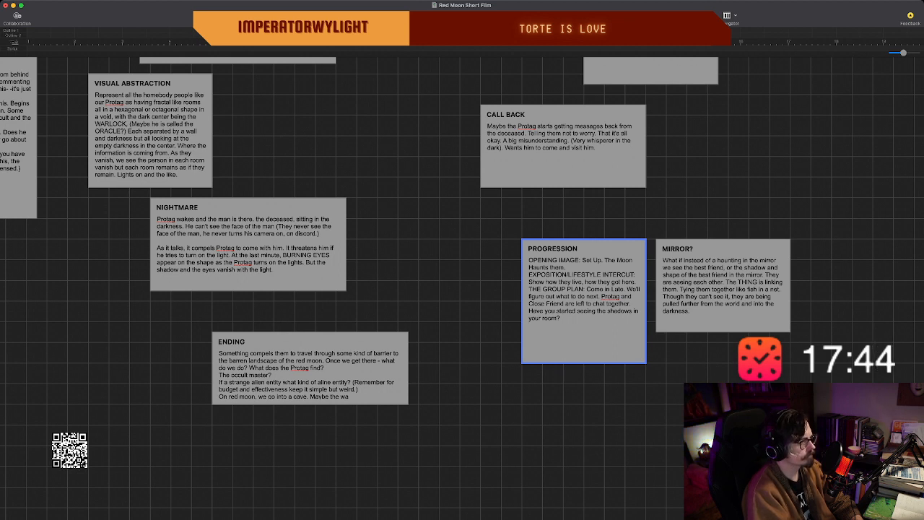
Review the surrounding story beats, from MORE VOICES and the incidents down to ENDING, against the PROGRESSION text.
{"action": "scroll", "coordinate": [462, 281], "scroll_direction": "up", "scroll_amount": 5}
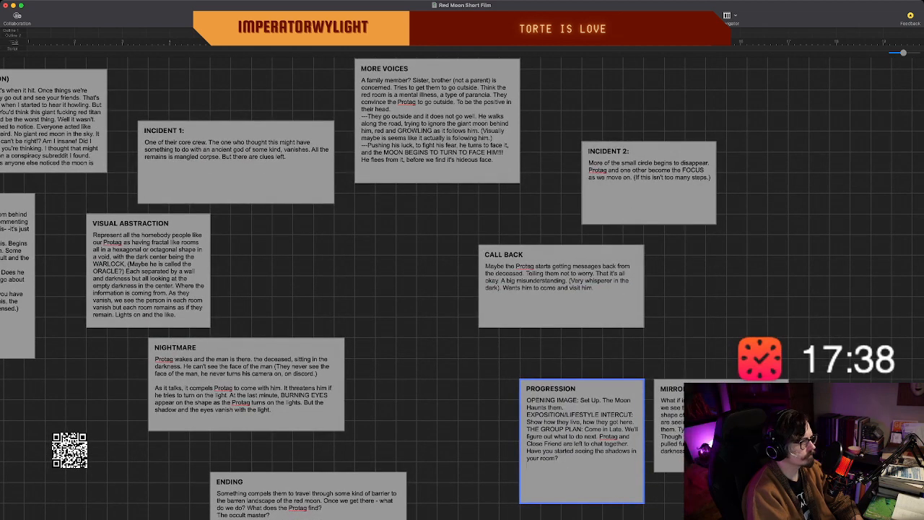
{"action": "scroll", "coordinate": [462, 281], "scroll_direction": "down", "scroll_amount": 1}
{"action": "scroll", "coordinate": [462, 281], "scroll_direction": "up", "scroll_amount": 1}
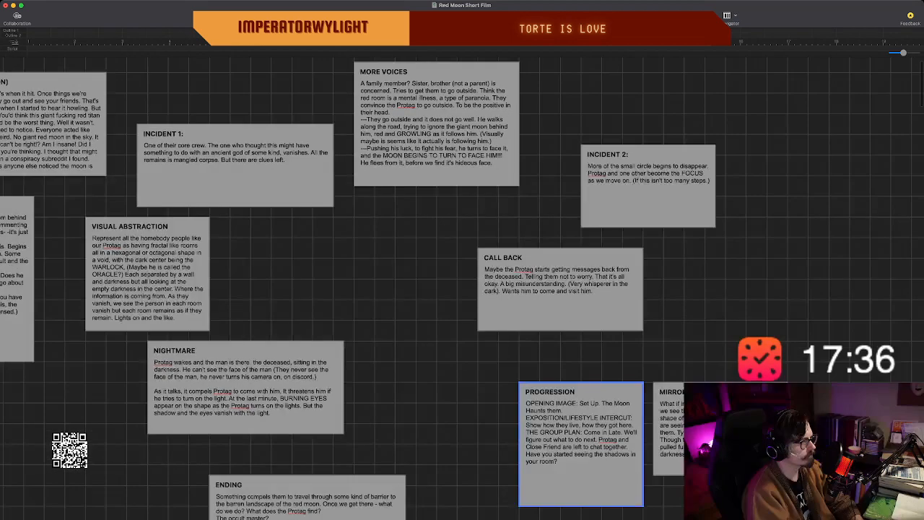
{"action": "scroll", "coordinate": [462, 281], "scroll_direction": "down", "scroll_amount": 1}
{"action": "scroll", "coordinate": [462, 288], "scroll_direction": "down", "scroll_amount": 5}
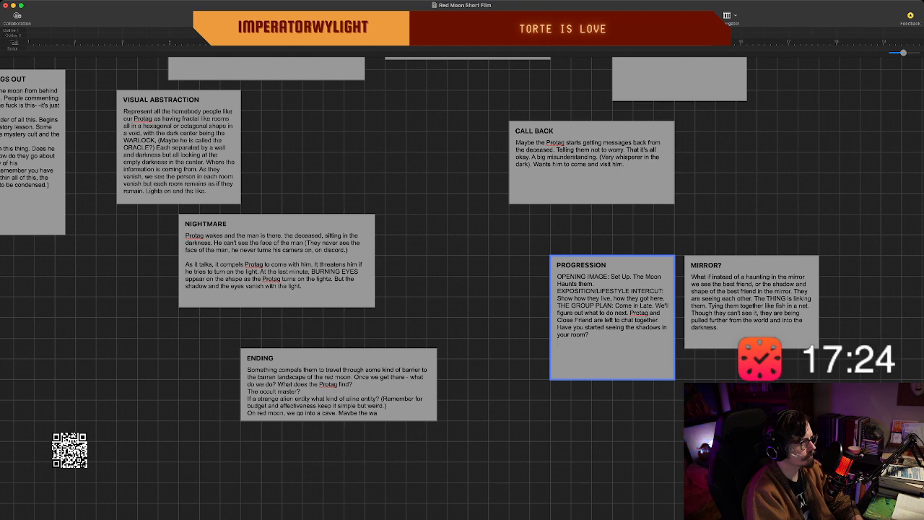
{"action": "scroll", "coordinate": [462, 281], "scroll_direction": "up", "scroll_amount": 3}
{"action": "scroll", "coordinate": [462, 281], "scroll_direction": "down", "scroll_amount": 2}
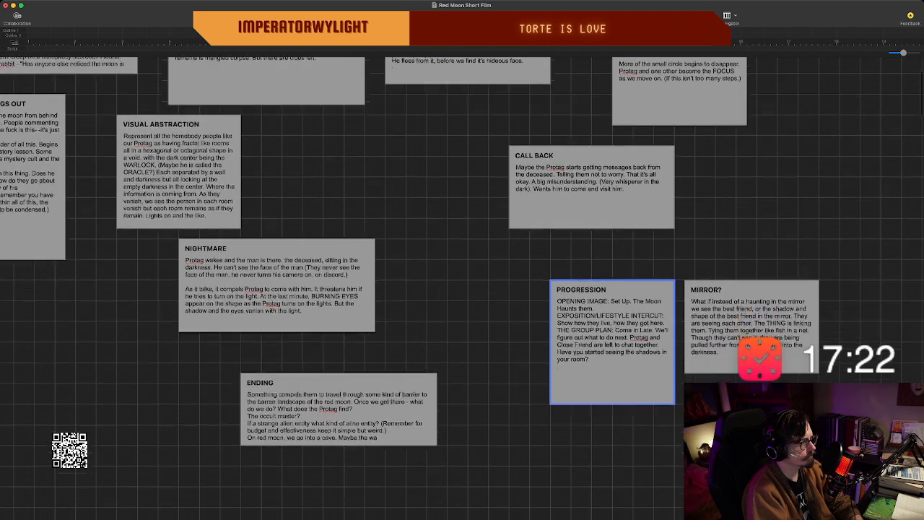
{"action": "scroll", "coordinate": [613, 353], "scroll_direction": "down", "scroll_amount": 1}
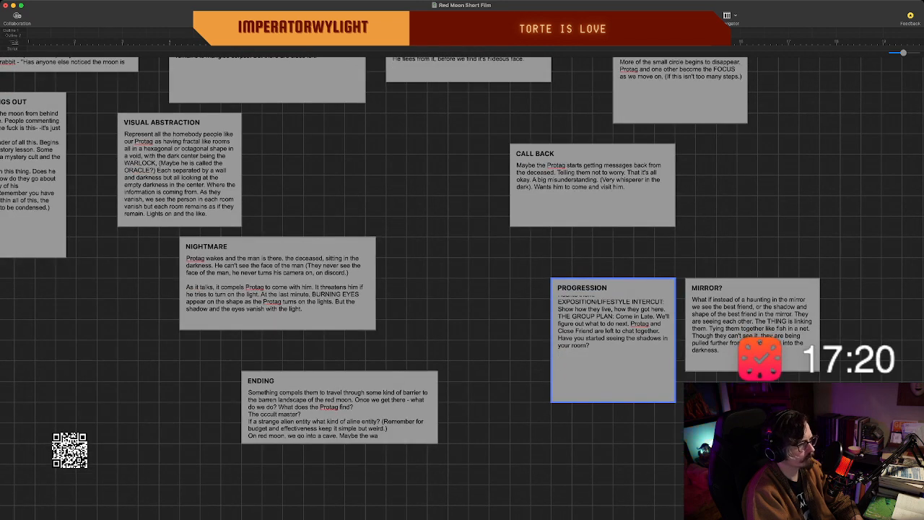
{"action": "scroll", "coordinate": [462, 282], "scroll_direction": "down", "scroll_amount": 1}
{"action": "scroll", "coordinate": [613, 318], "scroll_direction": "up", "scroll_amount": 2}
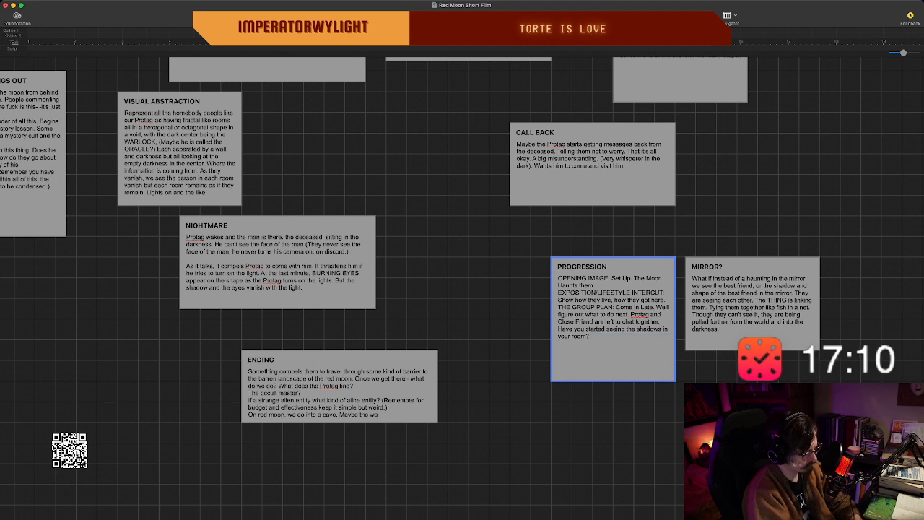
Add "During this convo, Protag gets a message from the the missing." after the shadows question in the PROGRESSION beat.
{"action": "type", "text": "During this"}
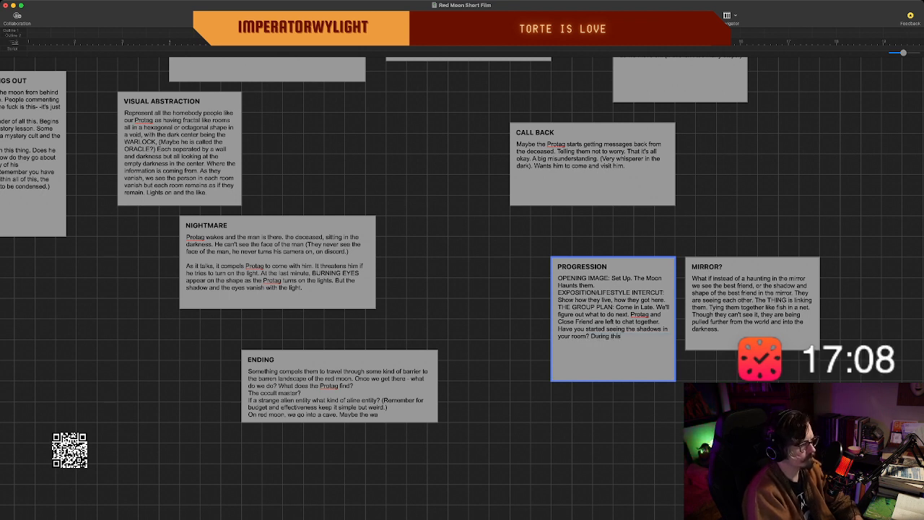
{"action": "type", "text": " convo"}
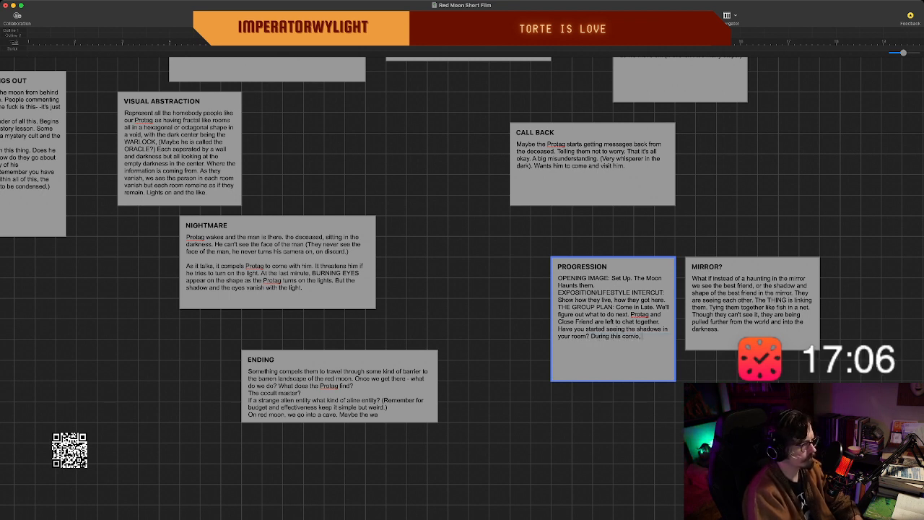
{"action": "type", "text": ","}
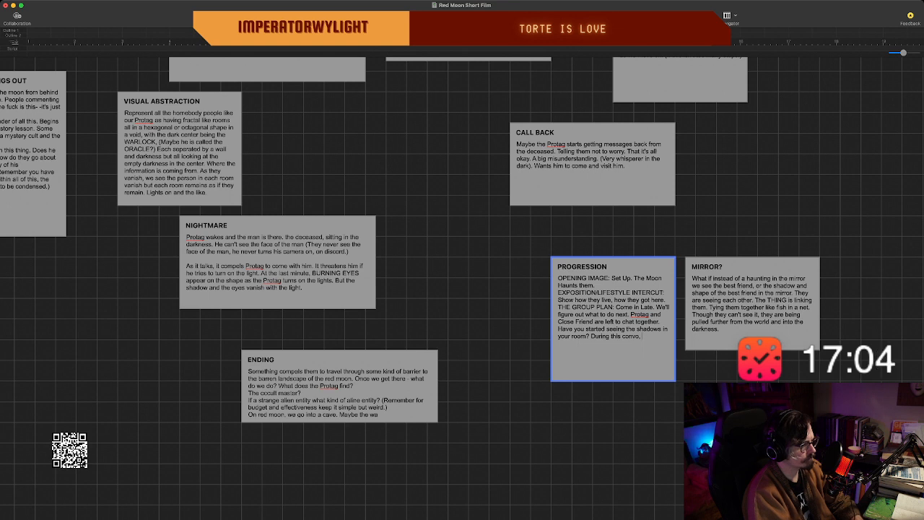
{"action": "type", "text": " Protag"}
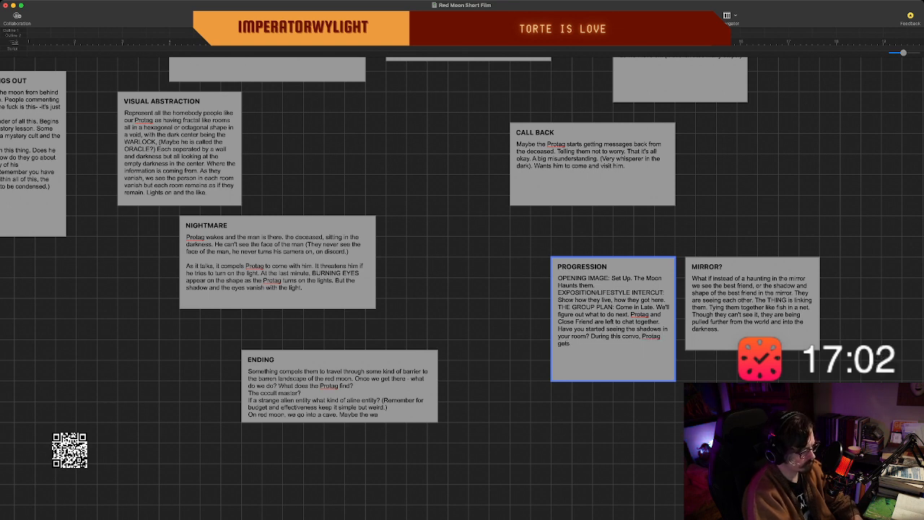
{"action": "type", "text": " gets a message "}
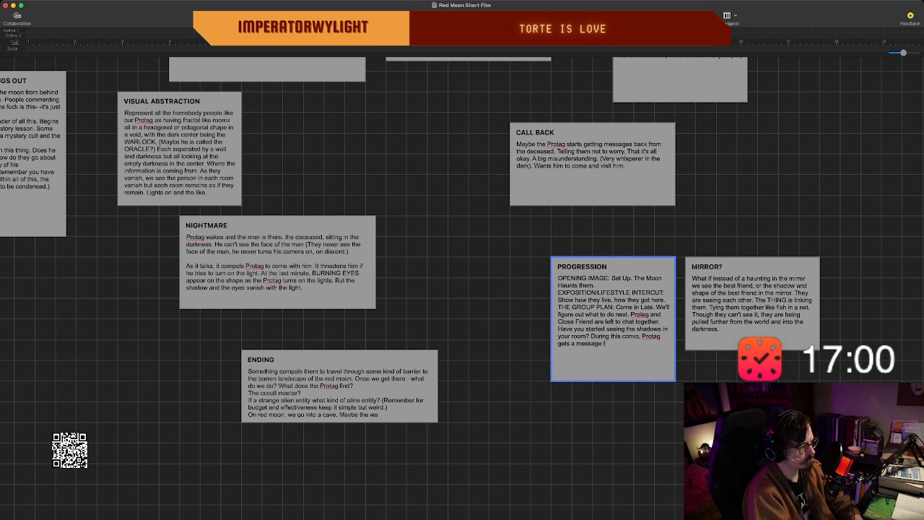
{"action": "type", "text": "from the the"}
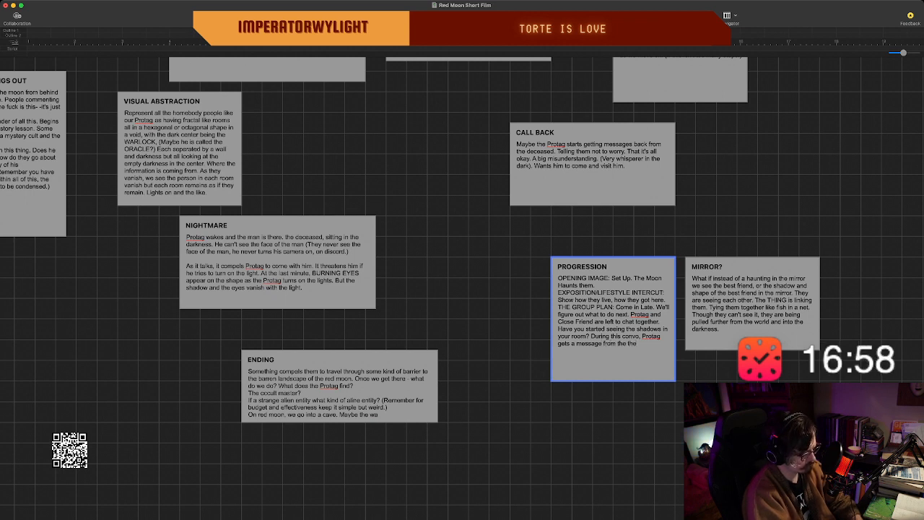
{"action": "type", "text": " missing. T"}
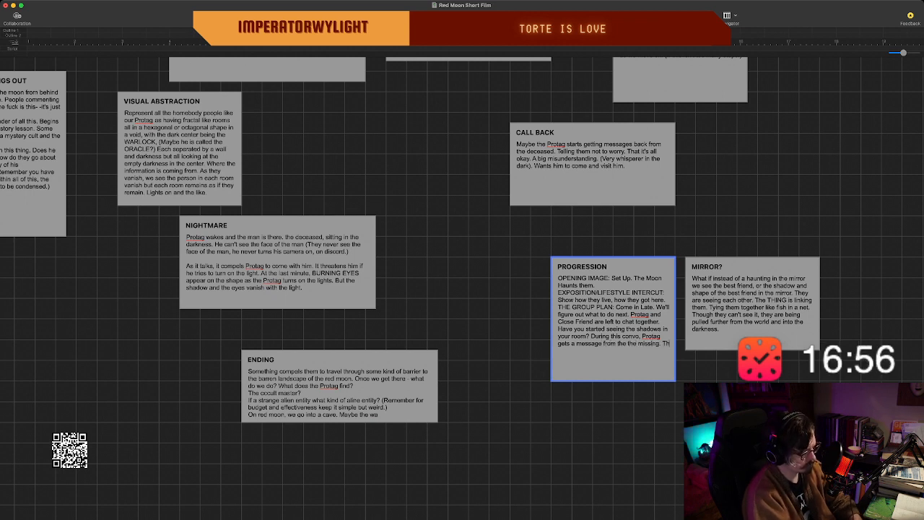
{"action": "key", "text": "Return"}
{"action": "type", "text": "The diceased."}
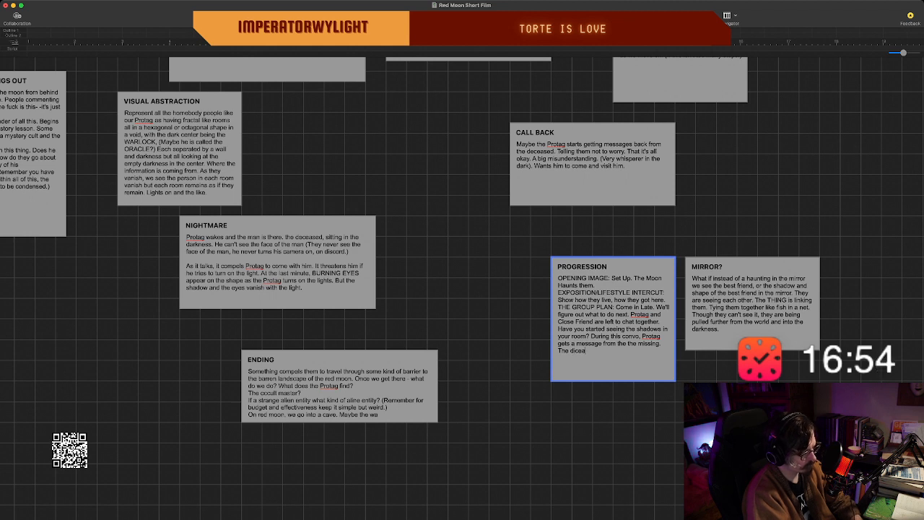
{"action": "key", "text": "BackSpace"}
{"action": "key", "text": "BackSpace"}
{"action": "key", "text": "BackSpace"}
{"action": "key", "text": "BackSpace"}
{"action": "key", "text": "BackSpace"}
{"action": "key", "text": "BackSpace"}
{"action": "key", "text": "BackSpace"}
{"action": "key", "text": "BackSpace"}
{"action": "key", "text": "BackSpace"}
{"action": "key", "text": "BackSpace"}
{"action": "key", "text": "BackSpace"}
{"action": "key", "text": "BackSpace"}
{"action": "key", "text": "BackSpace"}
{"action": "key", "text": "BackSpace"}
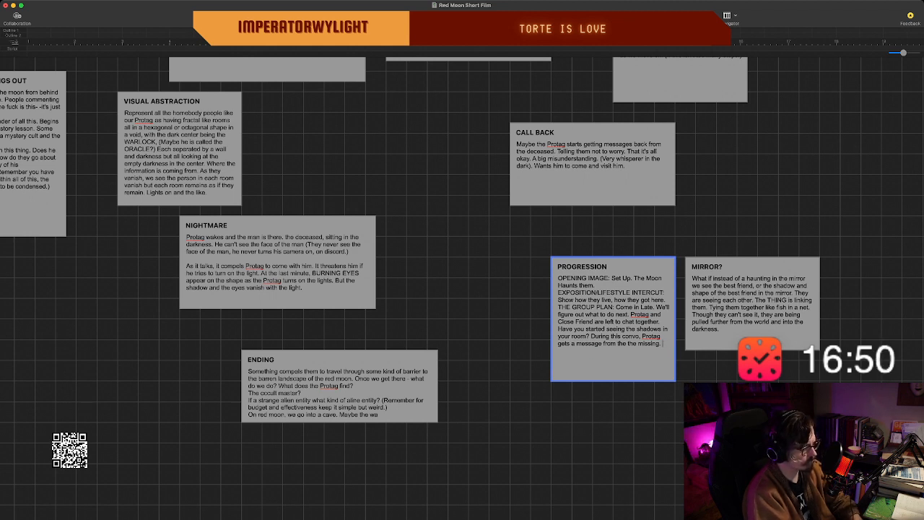
Continue the PROGRESSION beat after the message sentence with "The Oracle who has gone missing.".
{"action": "key", "text": "Return"}
{"action": "type", "text": "The Oracle"}
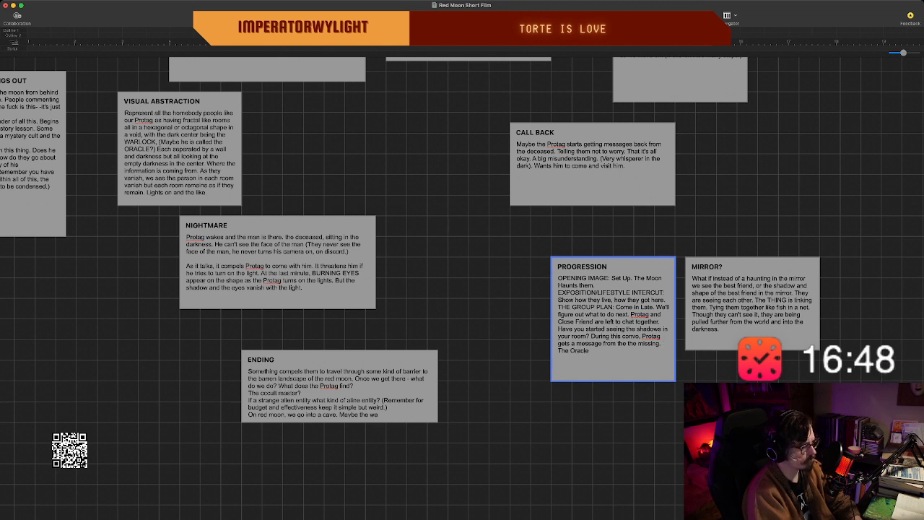
{"action": "type", "text": " who has"}
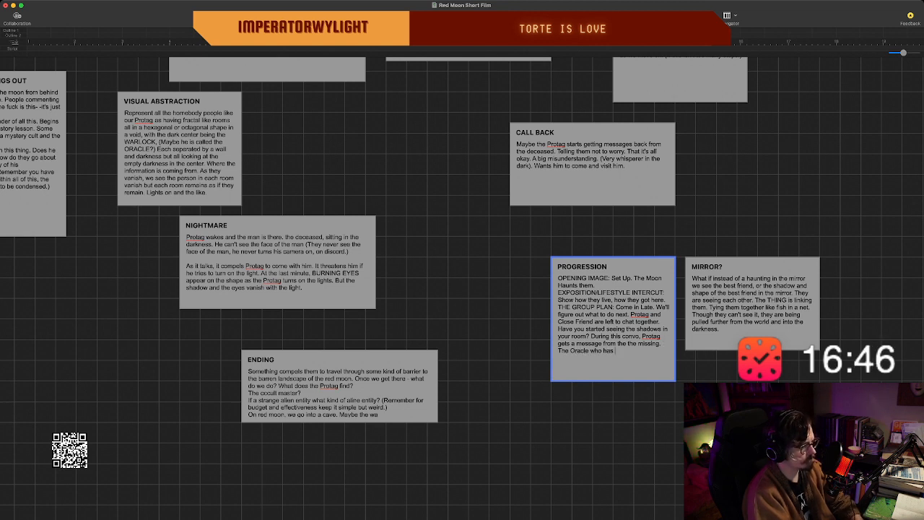
{"action": "type", "text": " gone missing."}
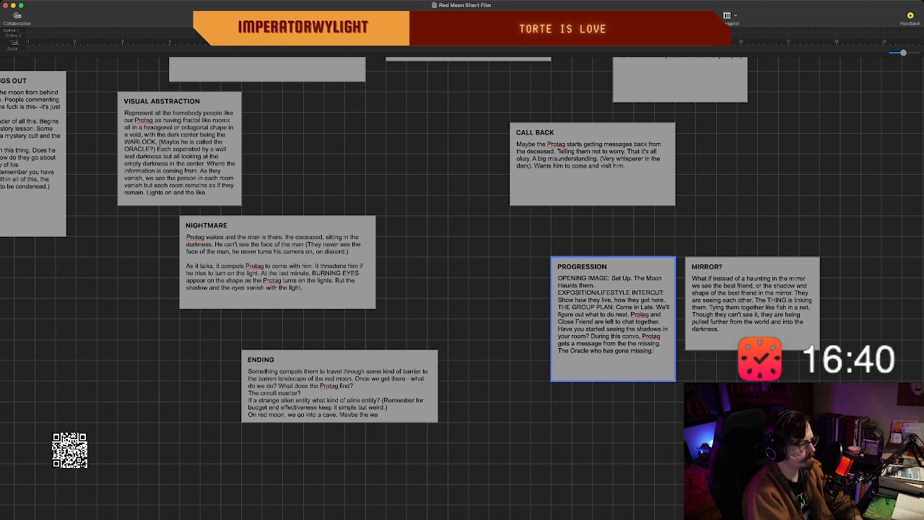
Insert "Info on the burnt corpse found in the apartment." before "Protag and Close Friend" in the PROGRESSION beat.
{"action": "type", "text": "Infor on"}
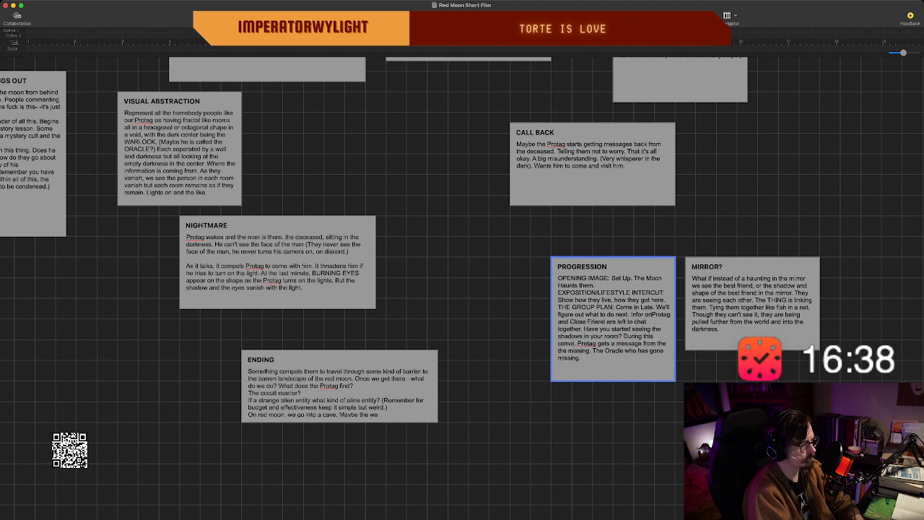
{"action": "key", "text": "BackSpace"}
{"action": "key", "text": "BackSpace"}
{"action": "key", "text": "BackSpace"}
{"action": "key", "text": "BackSpace"}
{"action": "key", "text": "BackSpace"}
{"action": "key", "text": "BackSpace"}
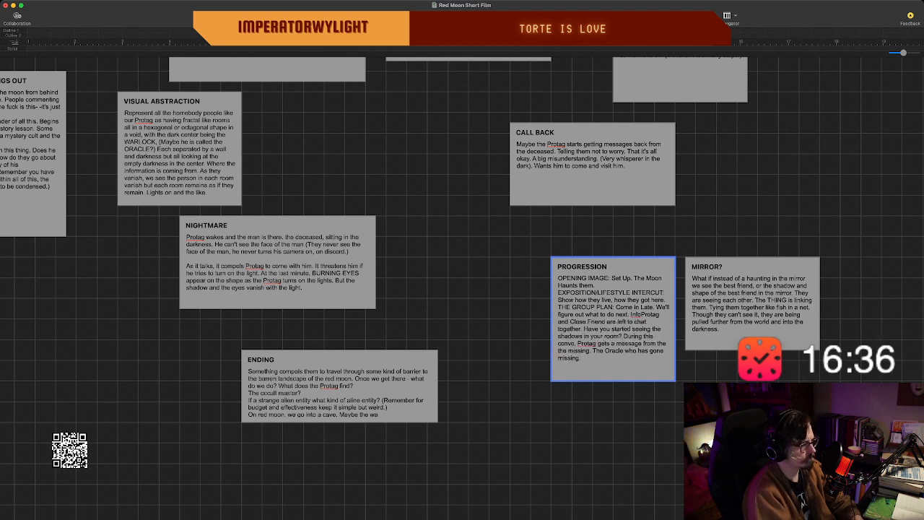
{"action": "type", "text": "fo on the burn"}
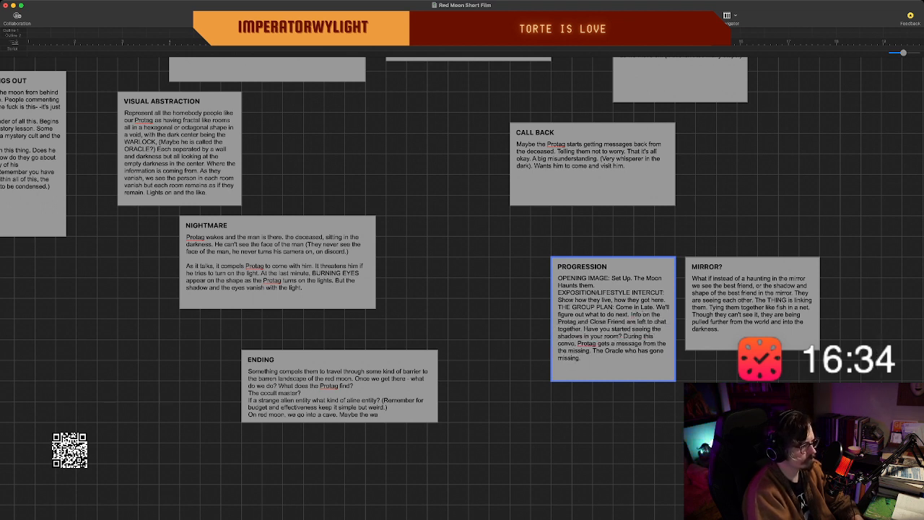
{"action": "type", "text": "t corpse "}
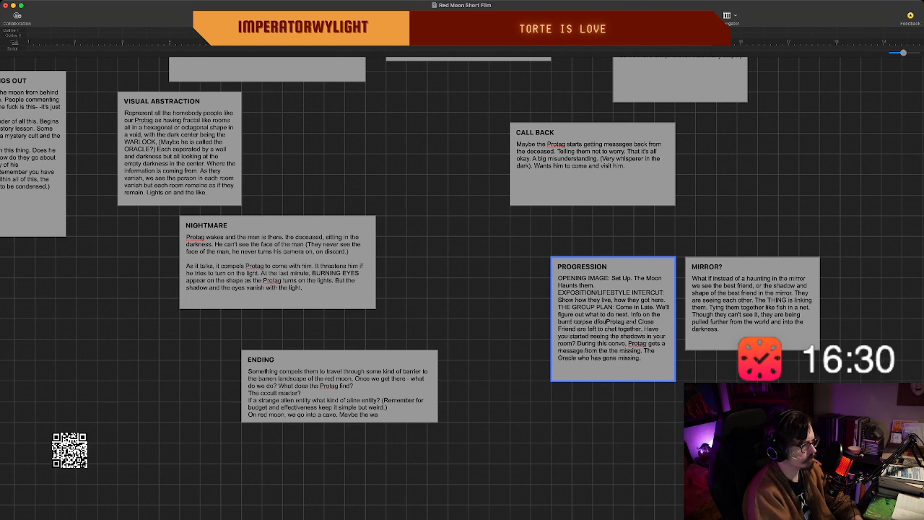
{"action": "type", "text": "d"}
{"action": "type", "text": "found in the "}
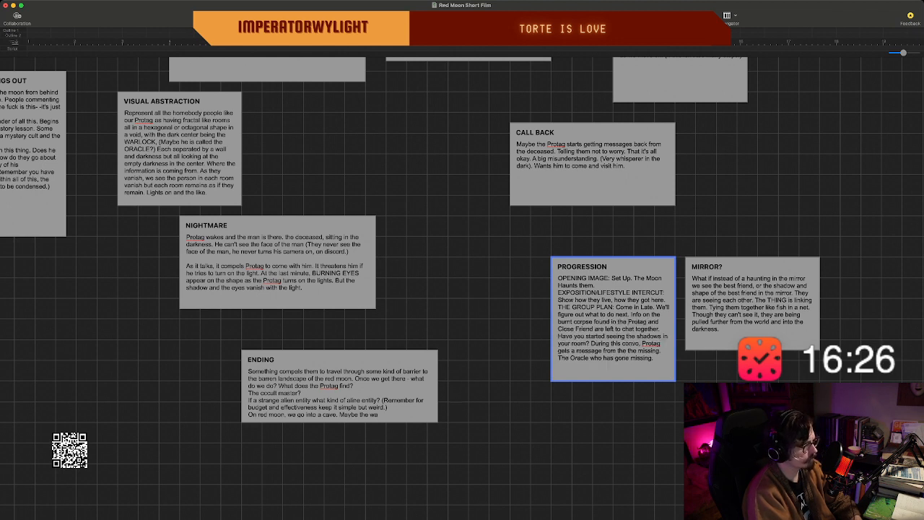
{"action": "type", "text": "apartment"}
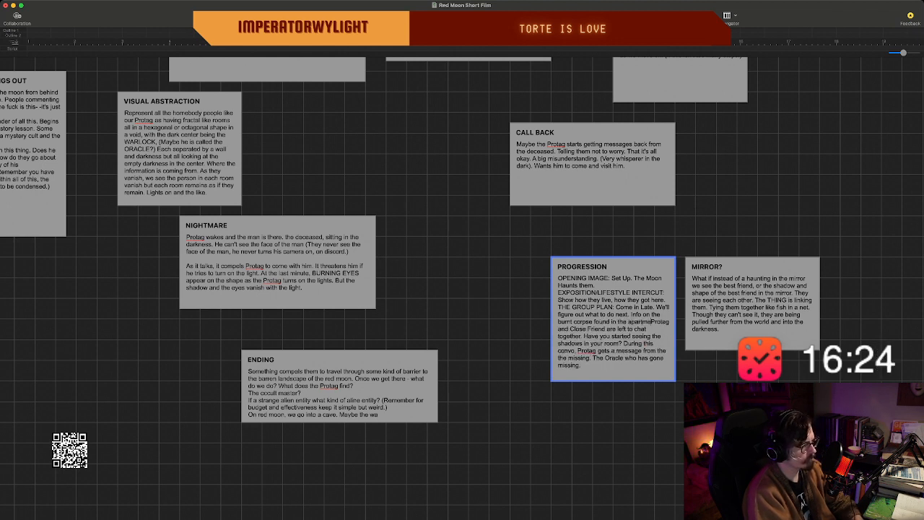
{"action": "type", "text": "."}
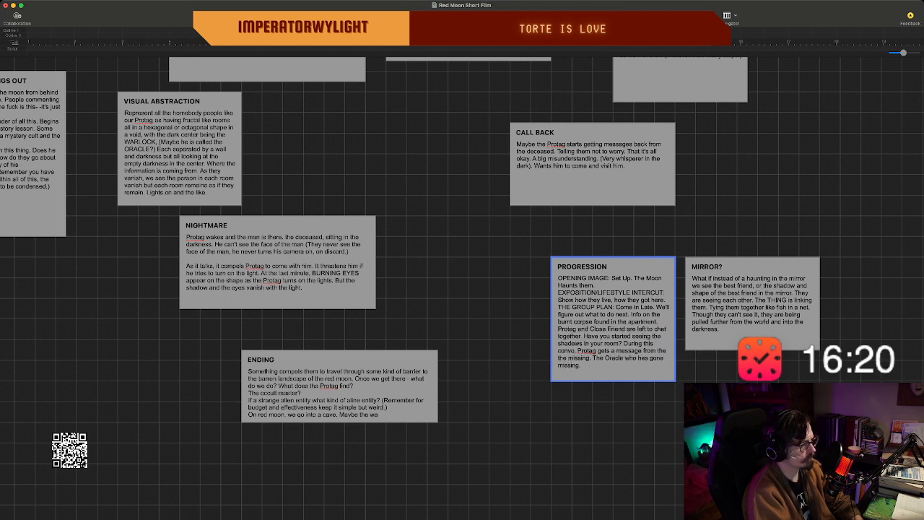
Add "I'll call you later." at the end of the PROGRESSION beat, after the Oracle sentence.
{"action": "scroll", "coordinate": [614, 325], "scroll_direction": "down", "scroll_amount": 3}
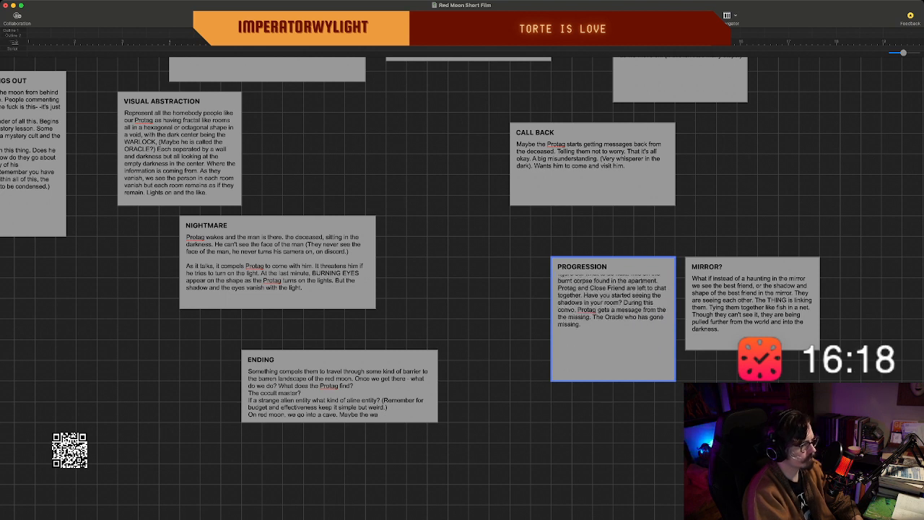
{"action": "double_click", "coordinate": [620, 324]}
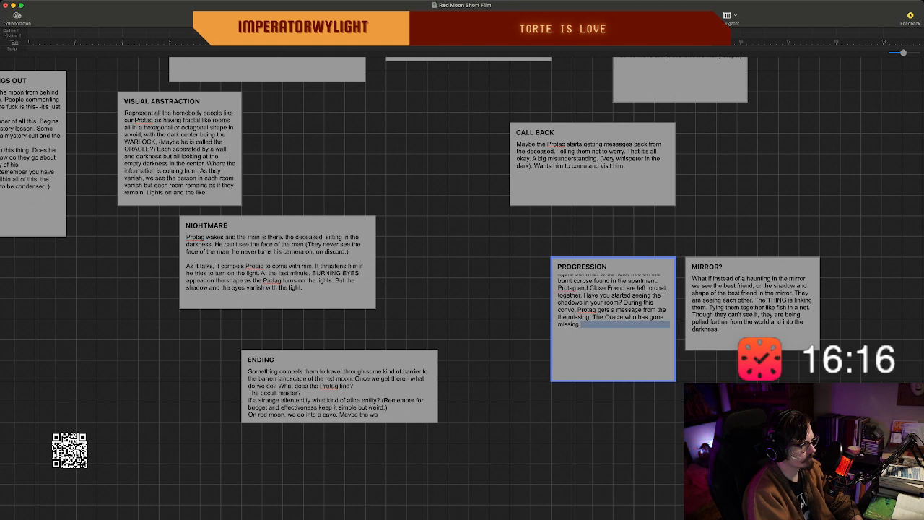
{"action": "left_click", "coordinate": [583, 325]}
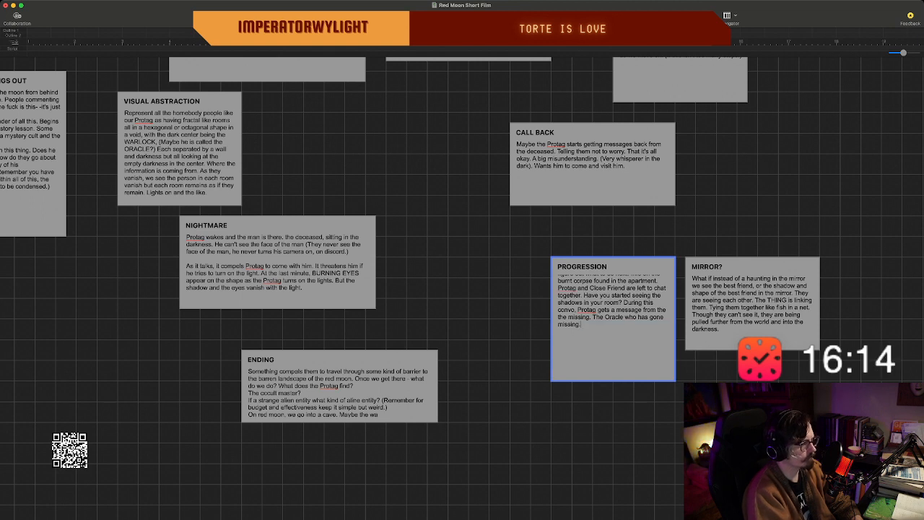
{"action": "type", "text": "."}
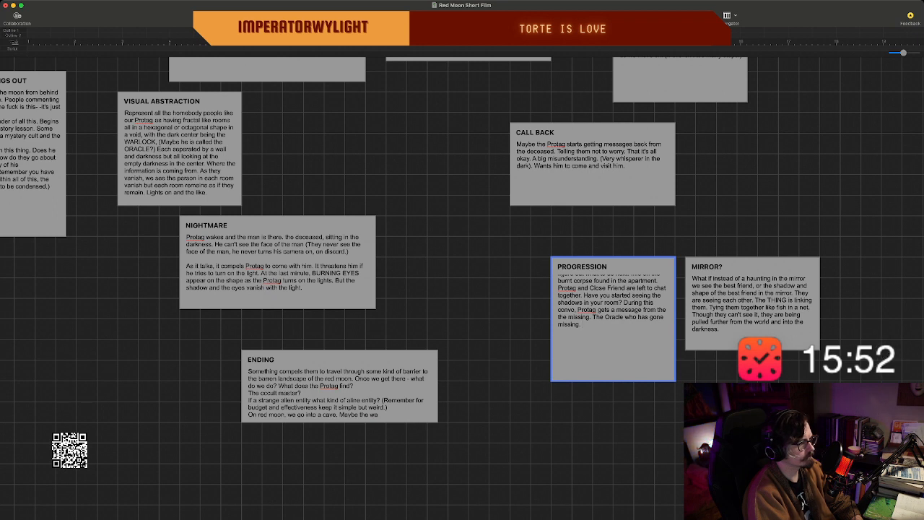
{"action": "type", "text": "I"}
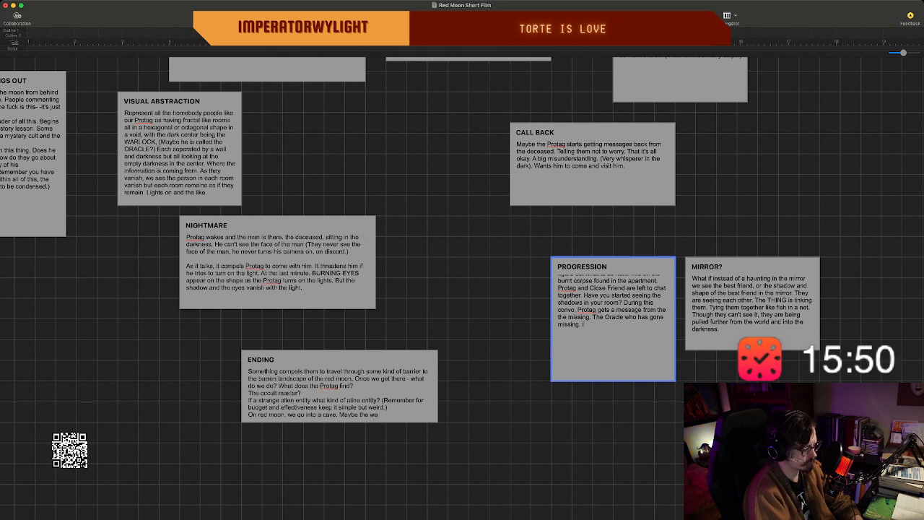
{"action": "type", "text": "'ll call"}
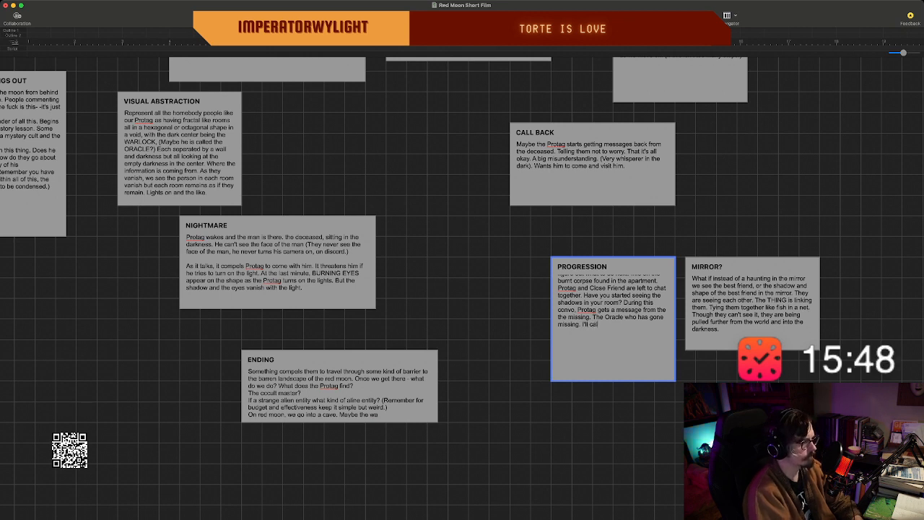
{"action": "type", "text": " you later."}
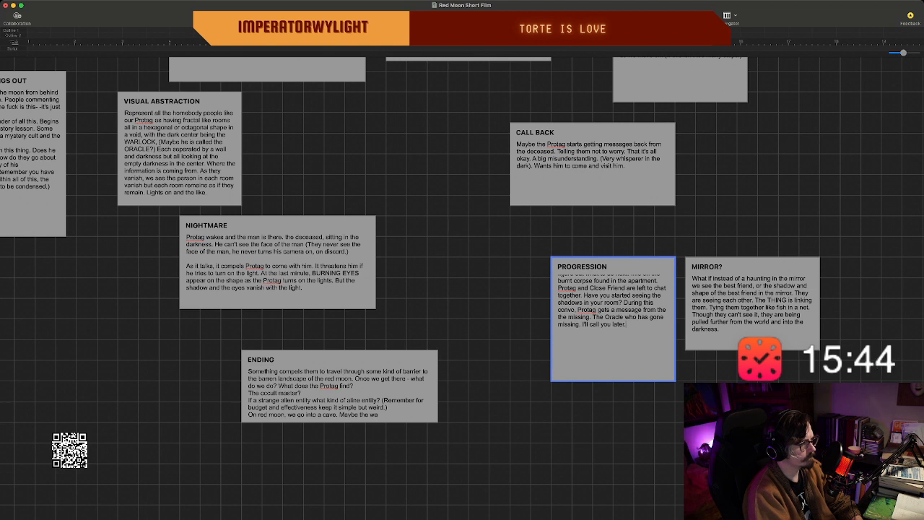
Reword the closing sentence of the PROGRESSION beat to "I'll talk to you later.".
{"action": "key", "text": "BackSpace"}
{"action": "key", "text": "BackSpace"}
{"action": "key", "text": "BackSpace"}
{"action": "key", "text": "BackSpace"}
{"action": "key", "text": "BackSpace"}
{"action": "key", "text": "BackSpace"}
{"action": "key", "text": "BackSpace"}
{"action": "key", "text": "BackSpace"}
{"action": "key", "text": "BackSpace"}
{"action": "key", "text": "BackSpace"}
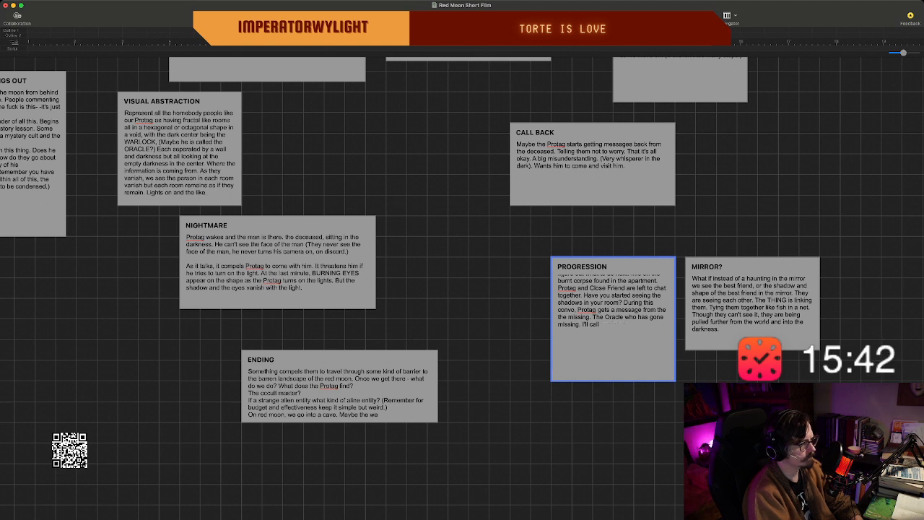
{"action": "key", "text": "BackSpace"}
{"action": "type", "text": "talk to"}
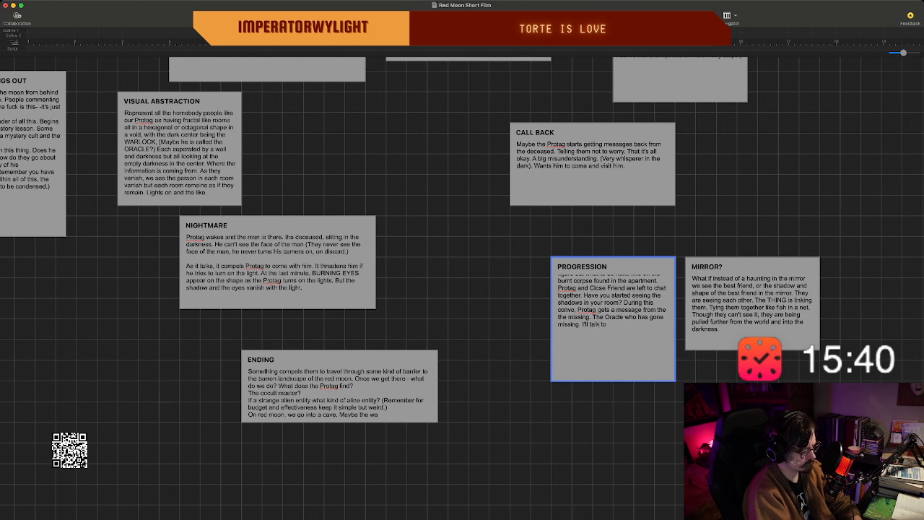
{"action": "type", "text": " you later."}
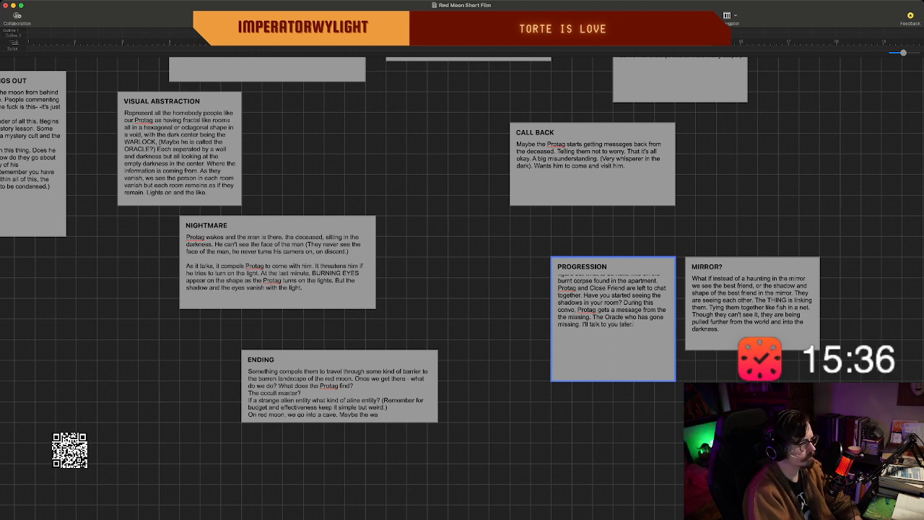
Add the quoted line "You're the only one I can trust!" at the end of the PROGRESSION beat.
{"action": "scroll", "coordinate": [613, 307], "scroll_direction": "up", "scroll_amount": 2}
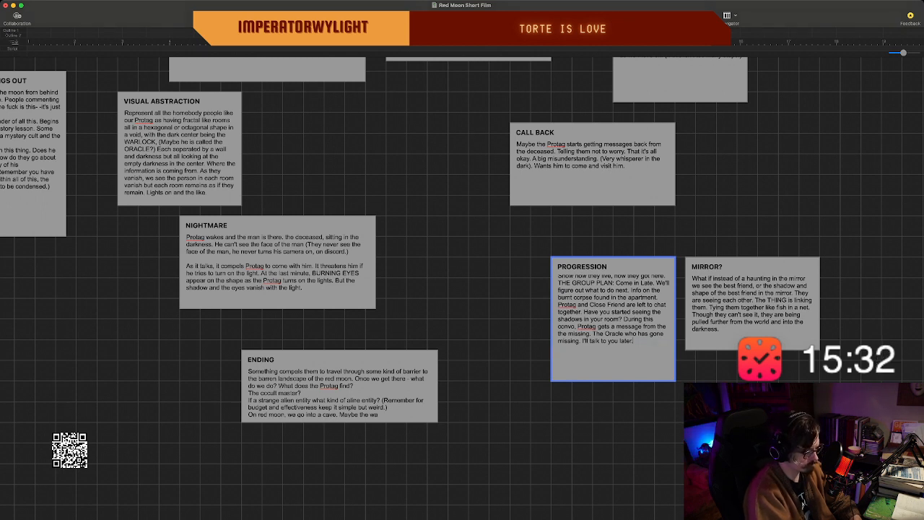
{"action": "type", "text": "\"You're"}
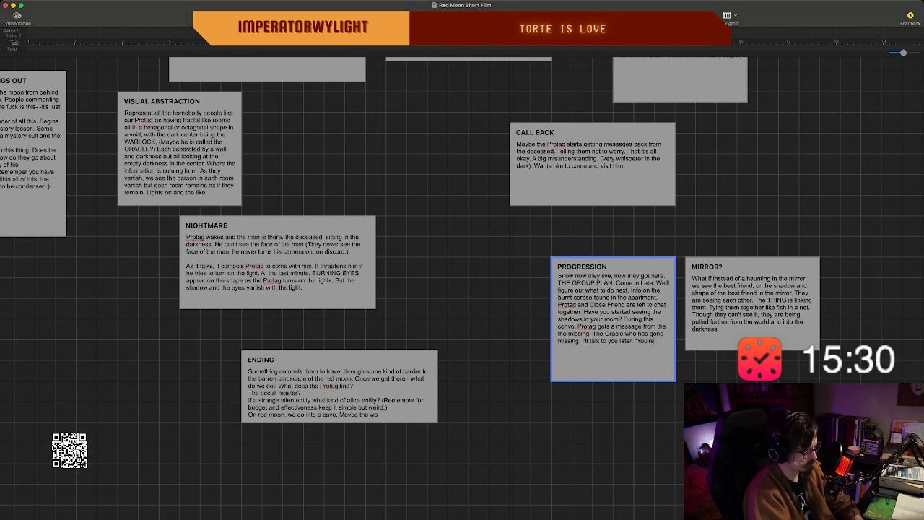
{"action": "type", "text": " the only one I"}
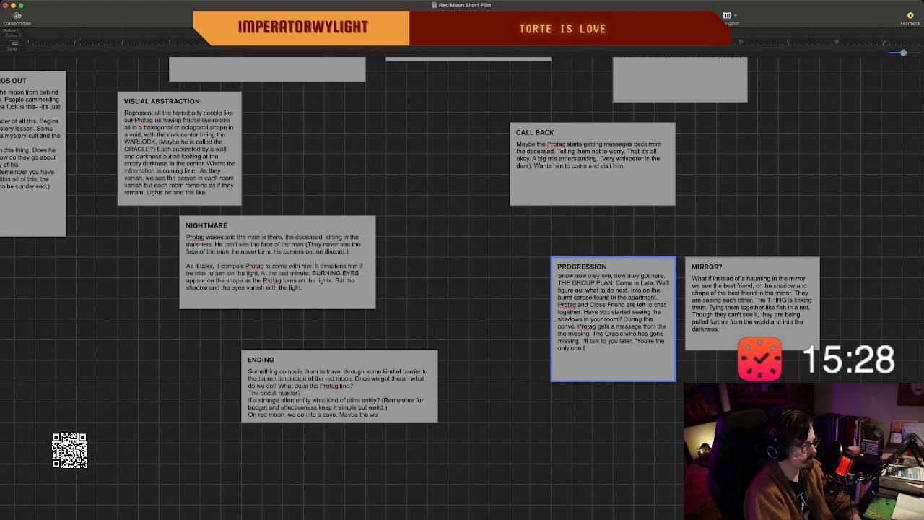
{"action": "type", "text": " can trust!"}
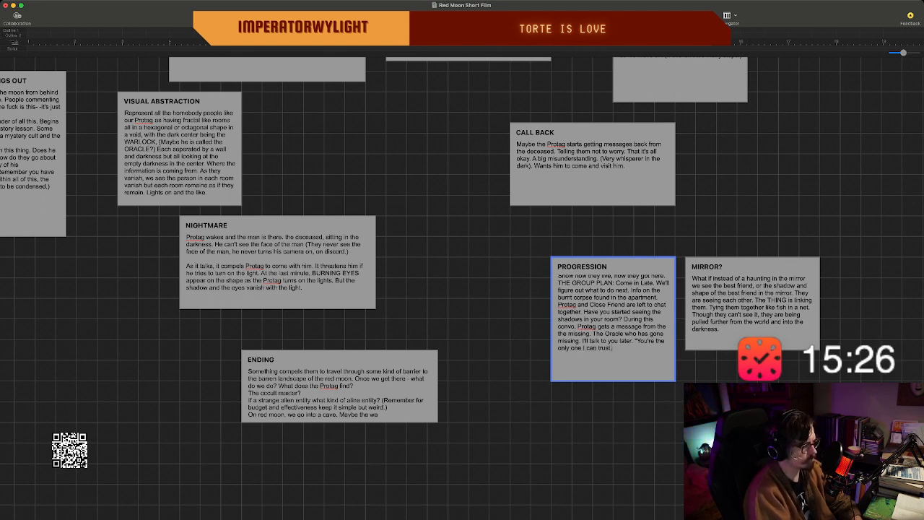
{"action": "type", "text": "\""}
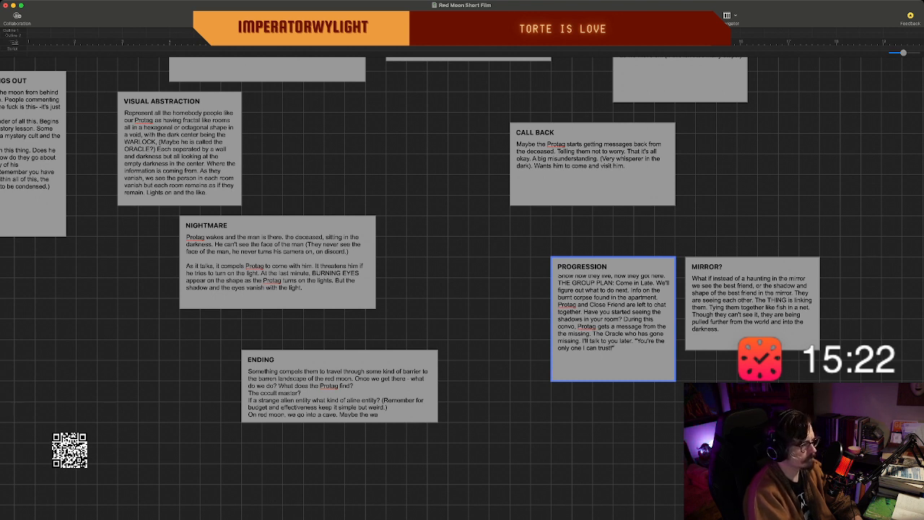
Add the heading "CONVO WITH THE DEAD:" on a new line at the end of the PROGRESSION beat.
{"action": "key", "text": "Return"}
{"action": "type", "text": "The C"}
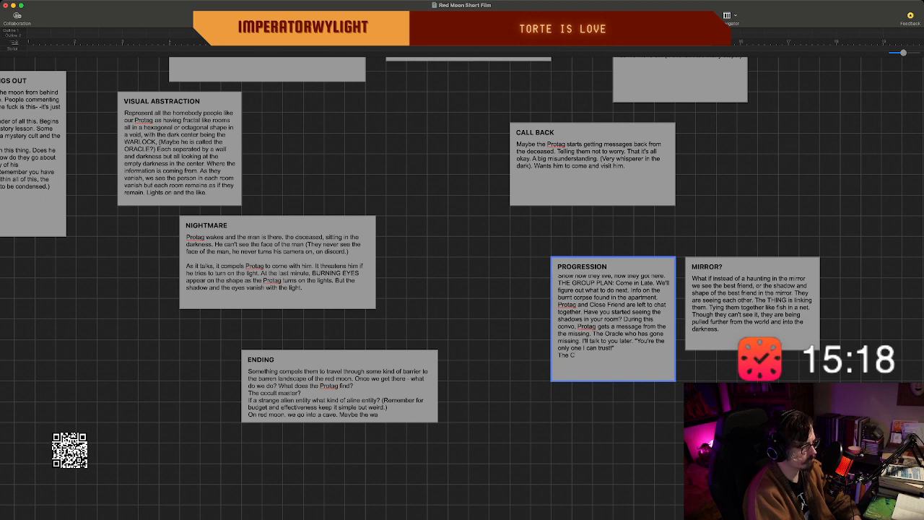
{"action": "key", "text": "BackSpace"}
{"action": "key", "text": "BackSpace"}
{"action": "key", "text": "BackSpace"}
{"action": "key", "text": "BackSpace"}
{"action": "key", "text": "BackSpace"}
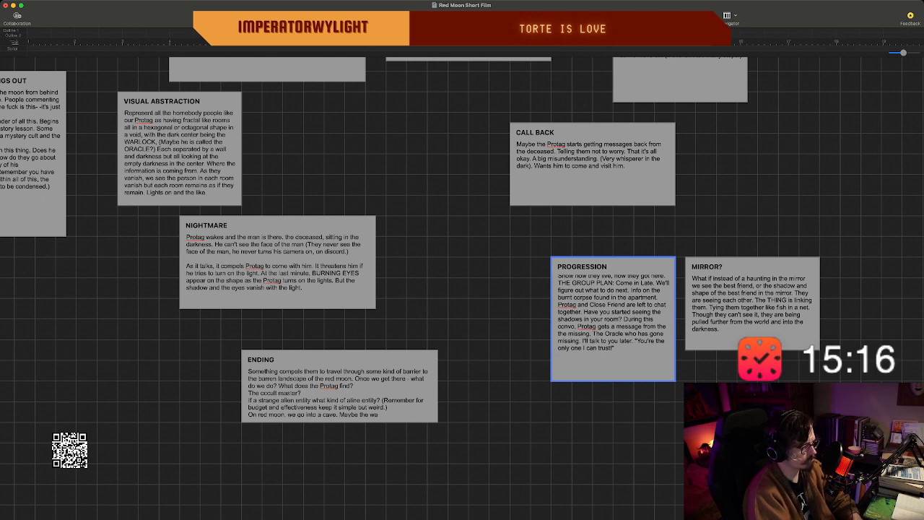
{"action": "type", "text": "CONVO WITH THE DEAD:"}
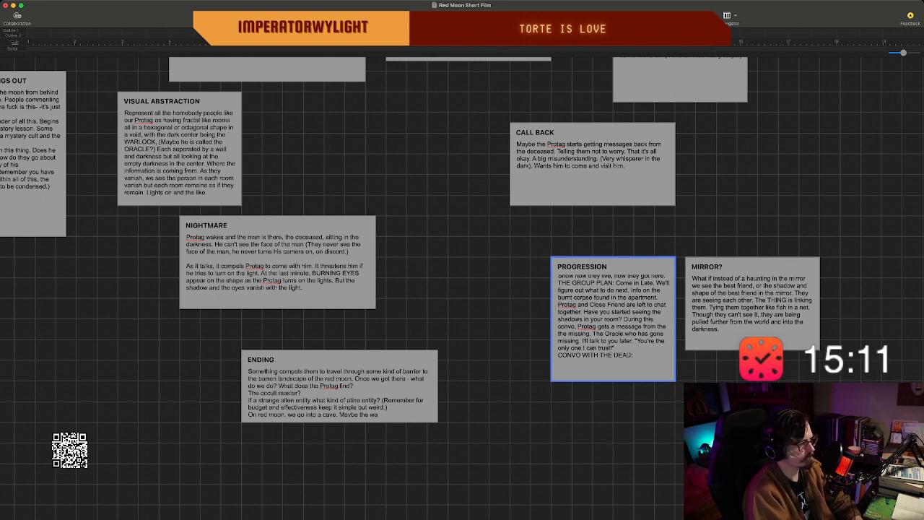
{"action": "scroll", "coordinate": [613, 325], "scroll_direction": "up", "scroll_amount": 1}
{"action": "scroll", "coordinate": [614, 325], "scroll_direction": "down", "scroll_amount": 2}
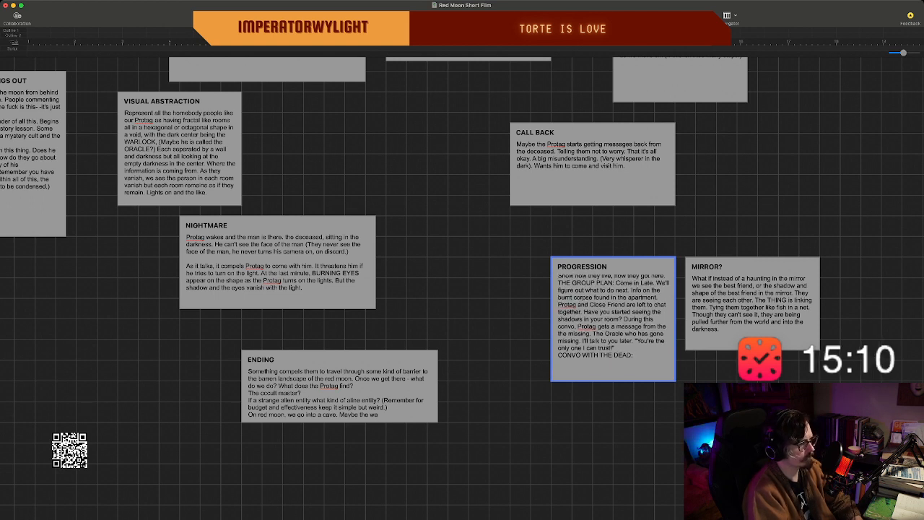
Insert a line break after "THE GROUP PLAN:" in the PROGRESSION beat so its description starts on its own line.
{"action": "scroll", "coordinate": [613, 317], "scroll_direction": "up", "scroll_amount": 3}
{"action": "scroll", "coordinate": [614, 317], "scroll_direction": "down", "scroll_amount": 1}
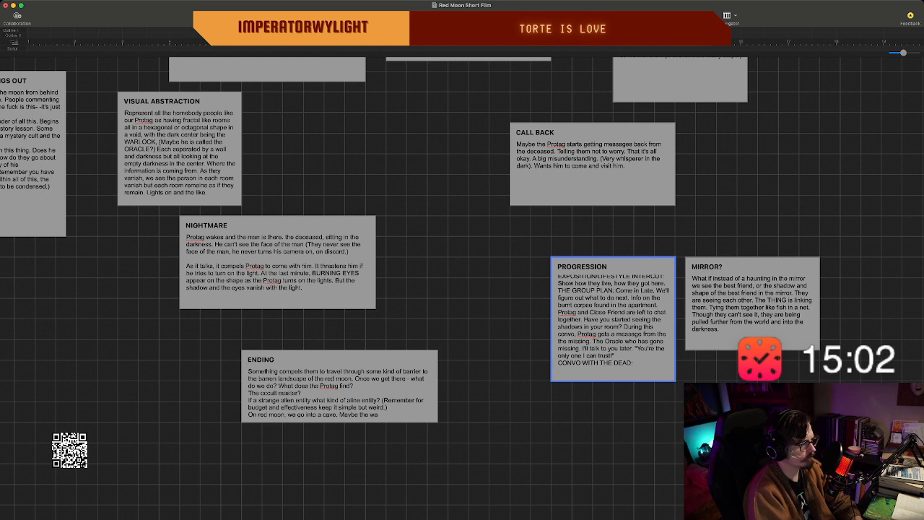
{"action": "key", "text": "Return"}
{"action": "scroll", "coordinate": [613, 324], "scroll_direction": "up", "scroll_amount": 2}
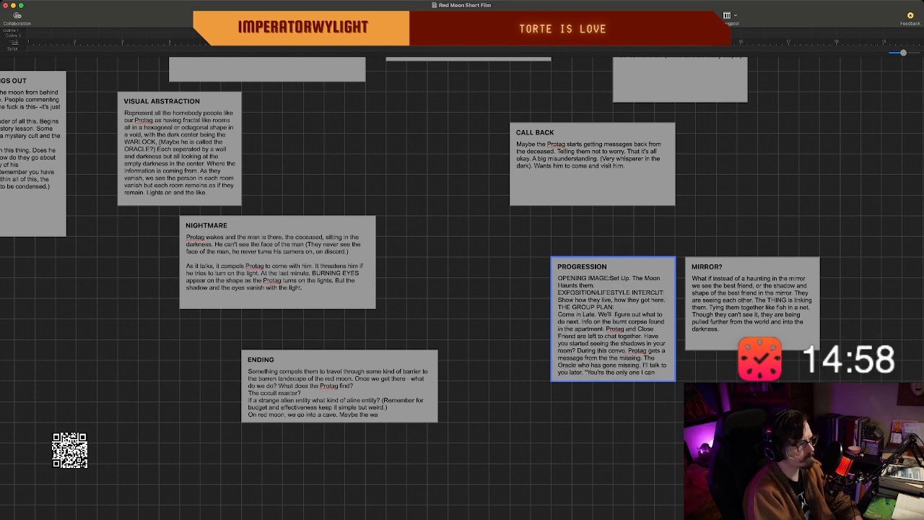
Under "CONVO WITH THE DEAD:" in PROGRESSION, write "Conversation with them starts off normal but then almost sounds like a bot" on a new line.
{"action": "key", "text": "Return"}
{"action": "scroll", "coordinate": [613, 325], "scroll_direction": "down", "scroll_amount": 3}
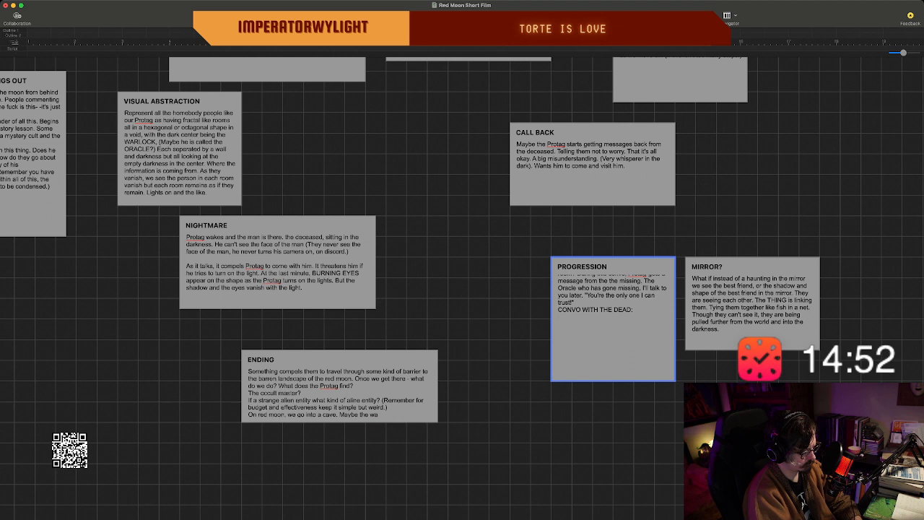
{"action": "type", "text": "Conversa"}
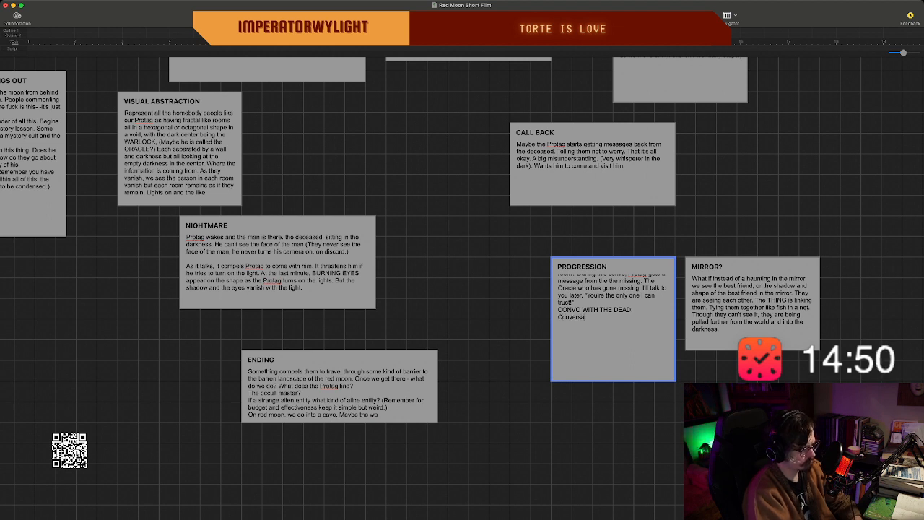
{"action": "type", "text": "tion"}
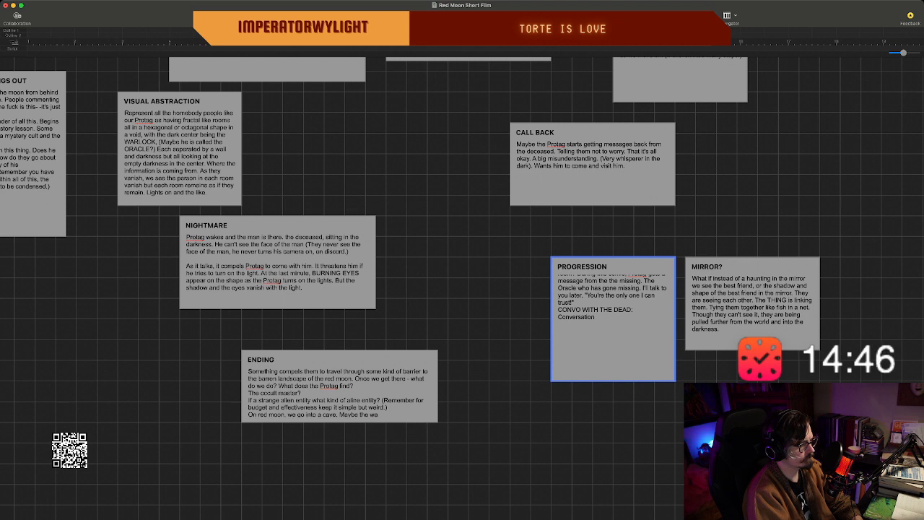
{"action": "type", "text": " wi"}
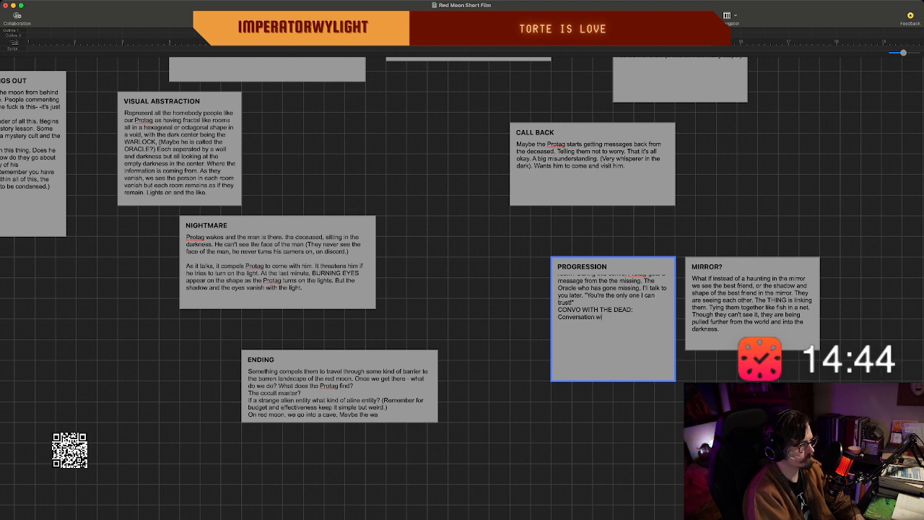
{"action": "type", "text": "th them be"}
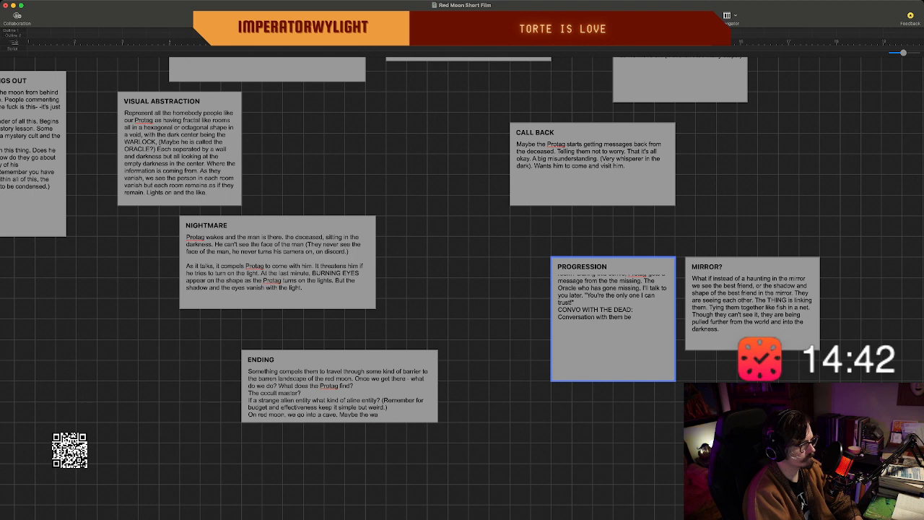
{"action": "key", "text": "BackSpace"}
{"action": "type", "text": "sta"}
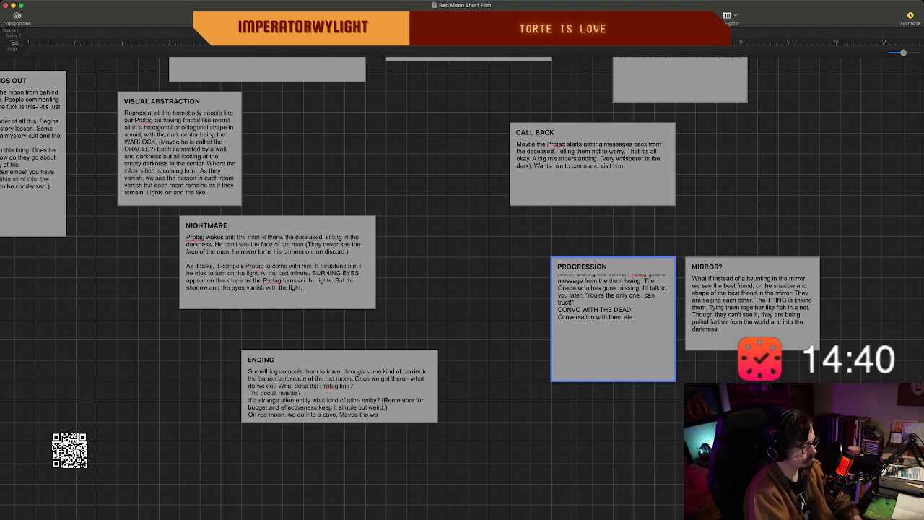
{"action": "type", "text": "rts off nor"}
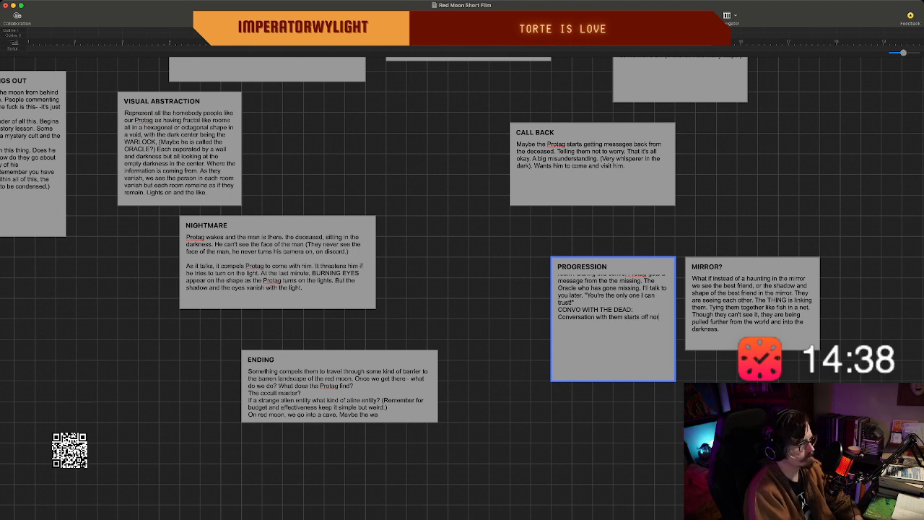
{"action": "type", "text": "mal but"}
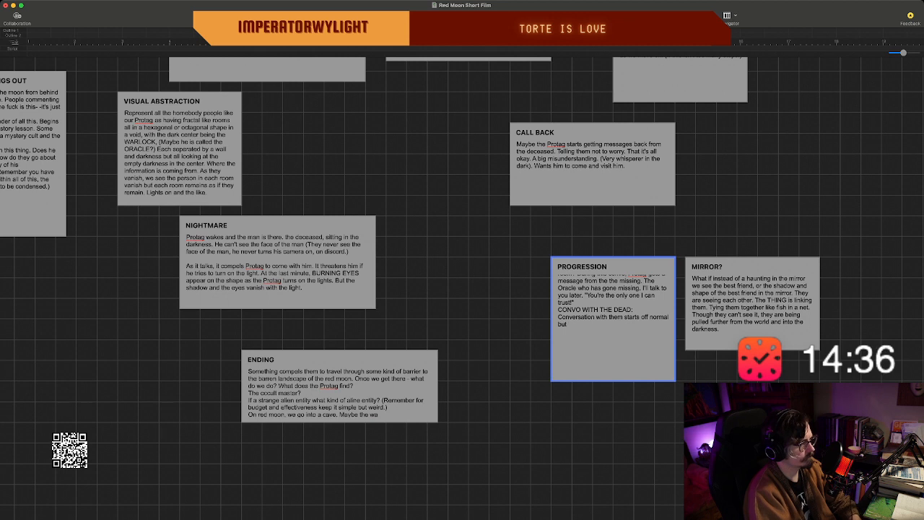
{"action": "type", "text": " then almost soun"}
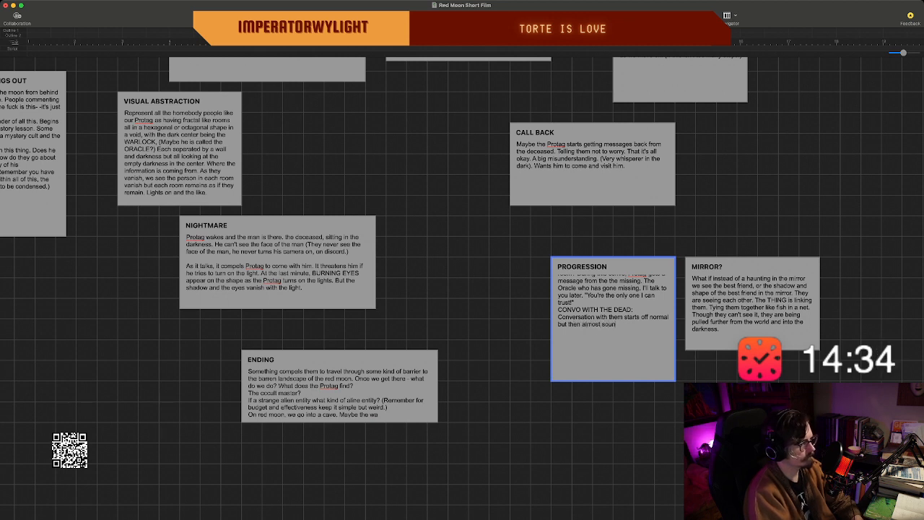
{"action": "type", "text": "ds like a bot"}
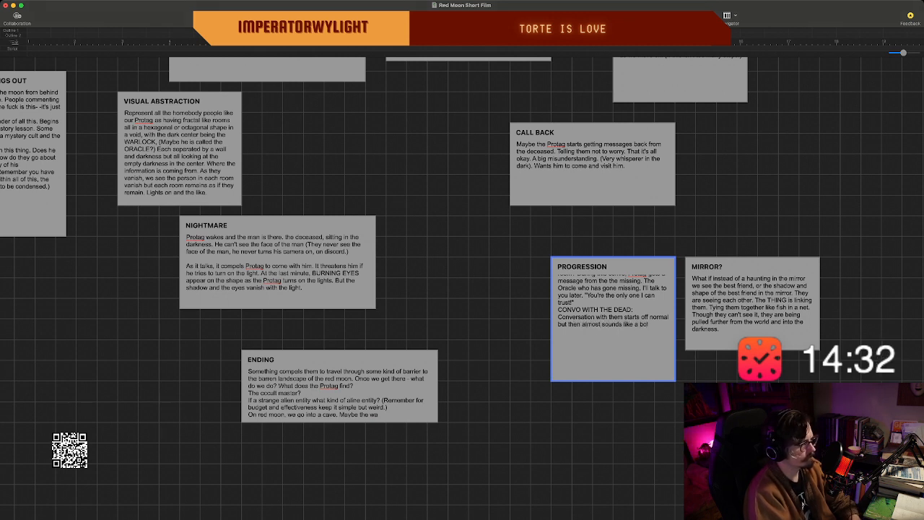
{"action": "type", "text": ". This"}
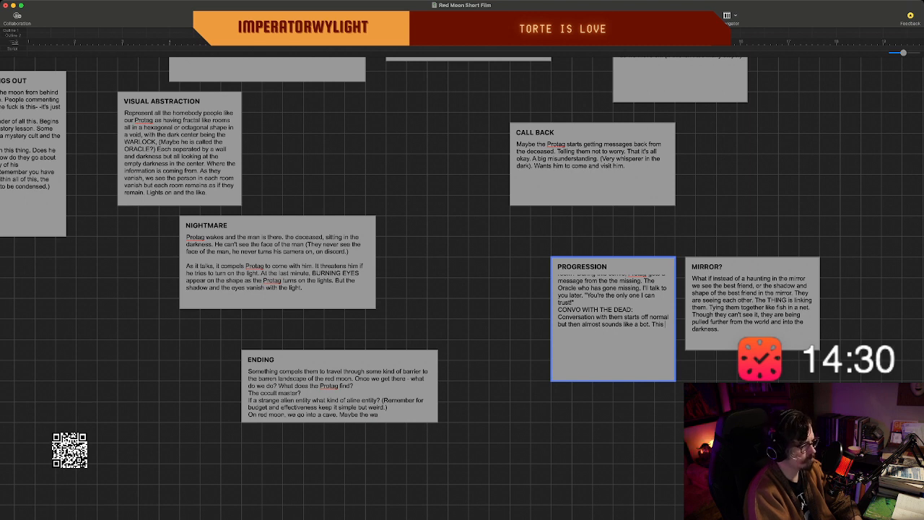
{"action": "type", "text": " gt"}
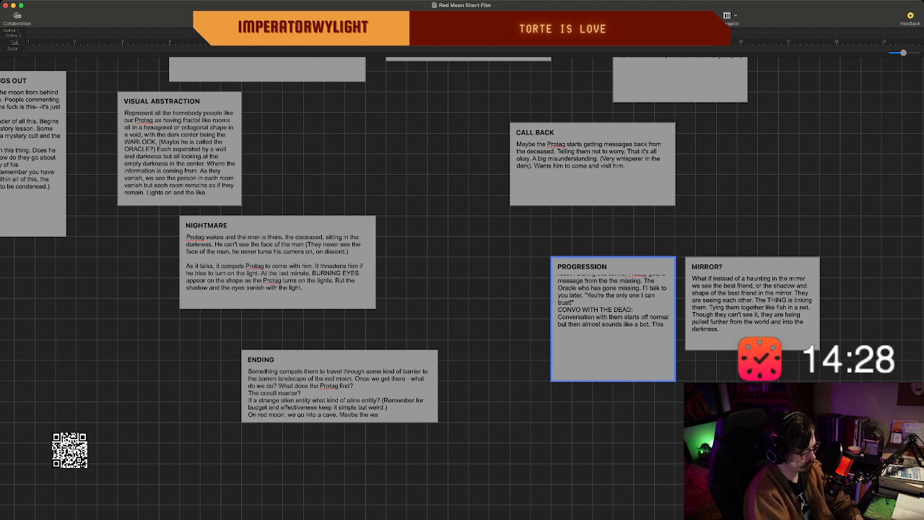
{"action": "type", "text": "trea"}
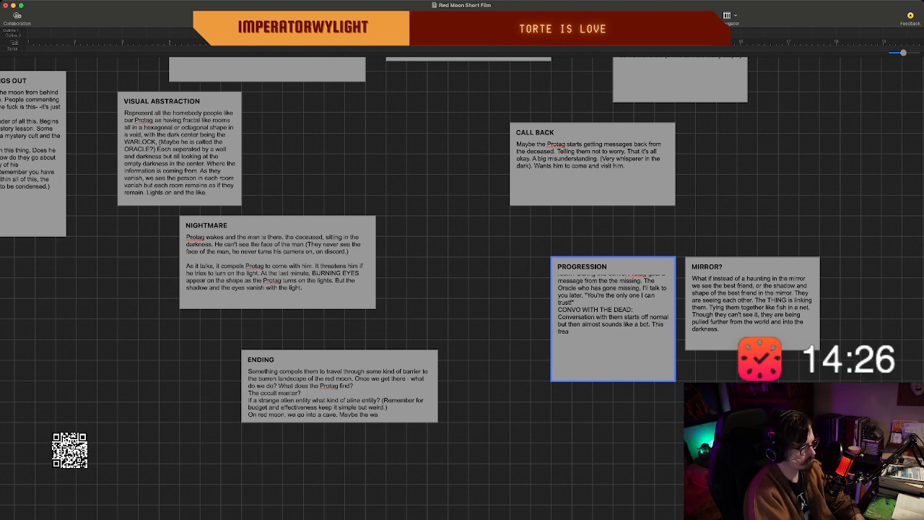
{"action": "type", "text": "ks the f"}
{"action": "type", "text": "rot"}
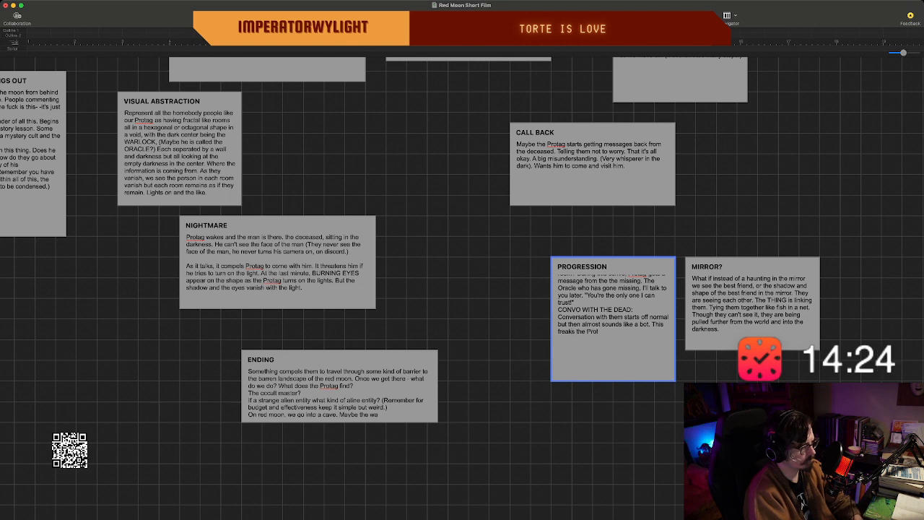
{"action": "type", "text": "ag out"}
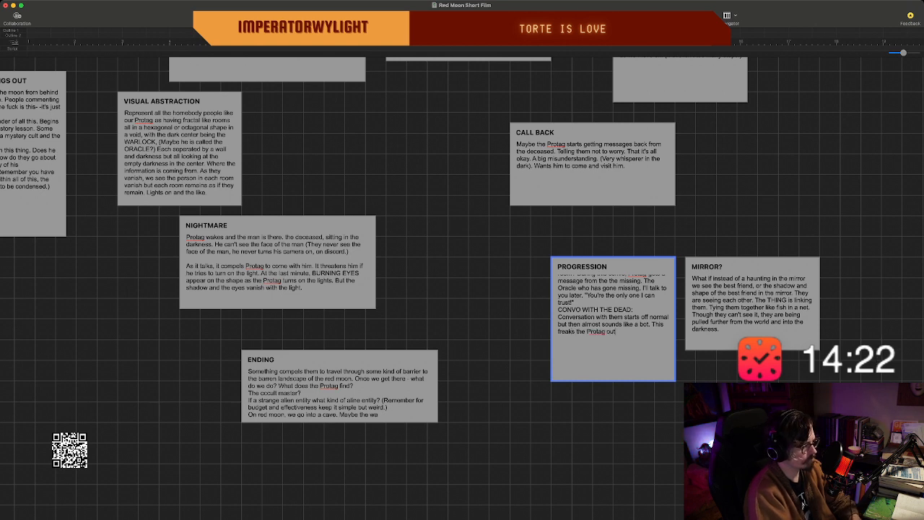
{"action": "type", "text": ", and he p"}
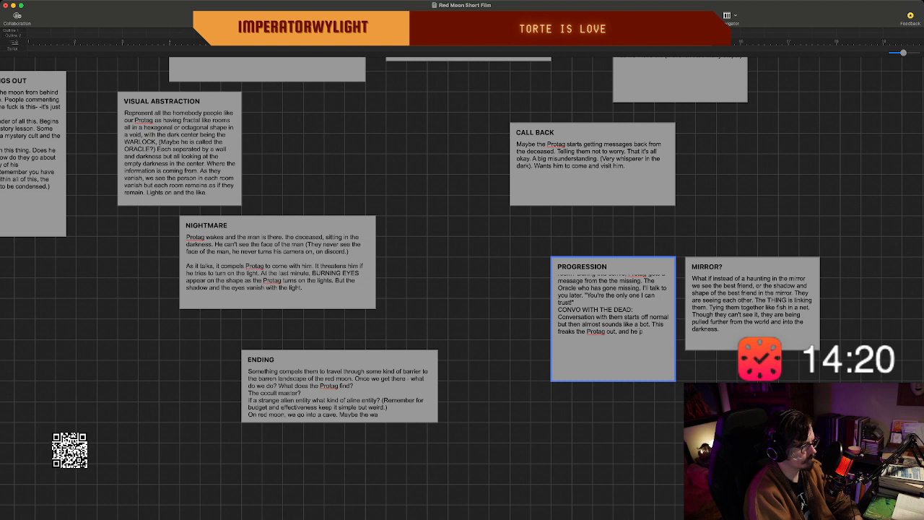
{"action": "type", "text": "reds a bit"}
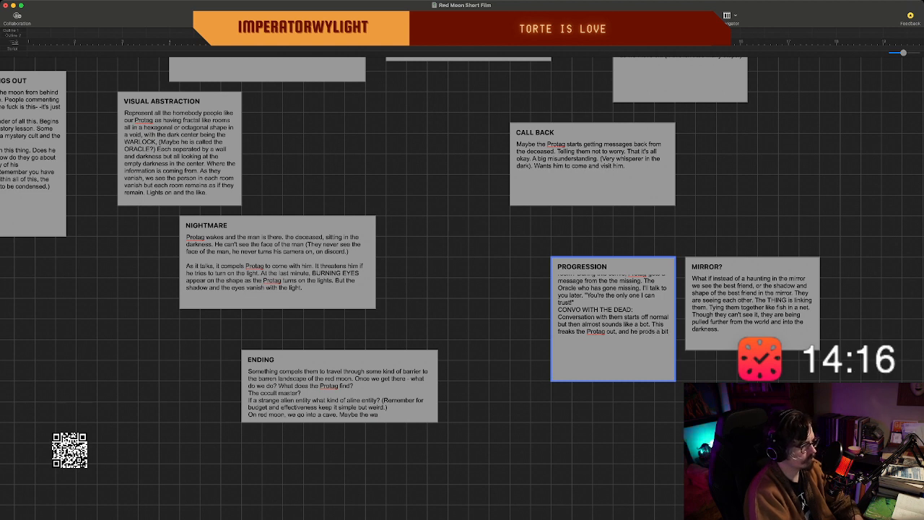
{"action": "type", "text": " to see if i"}
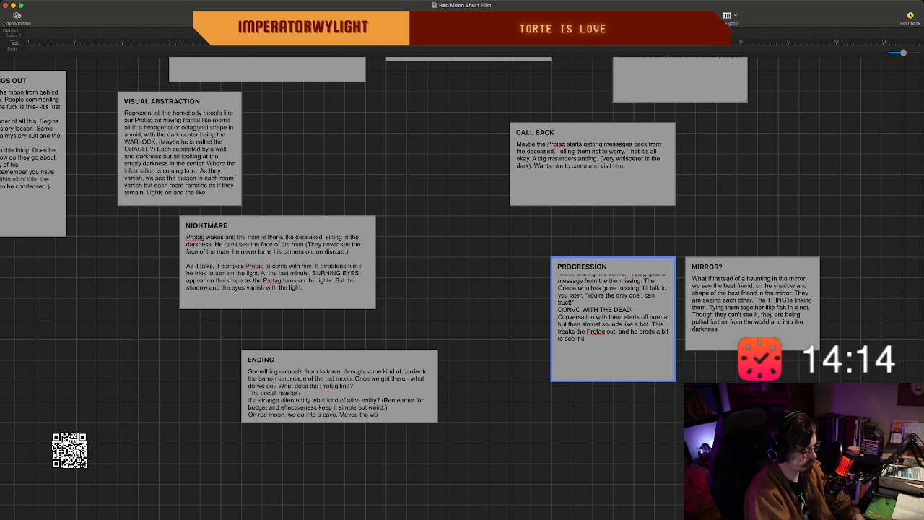
{"action": "type", "text": "t's really them."}
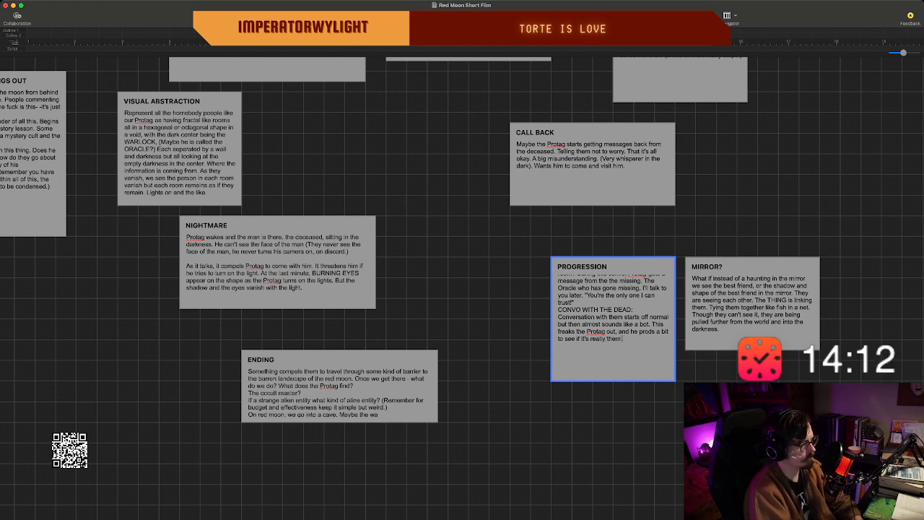
{"action": "type", "text": " But"}
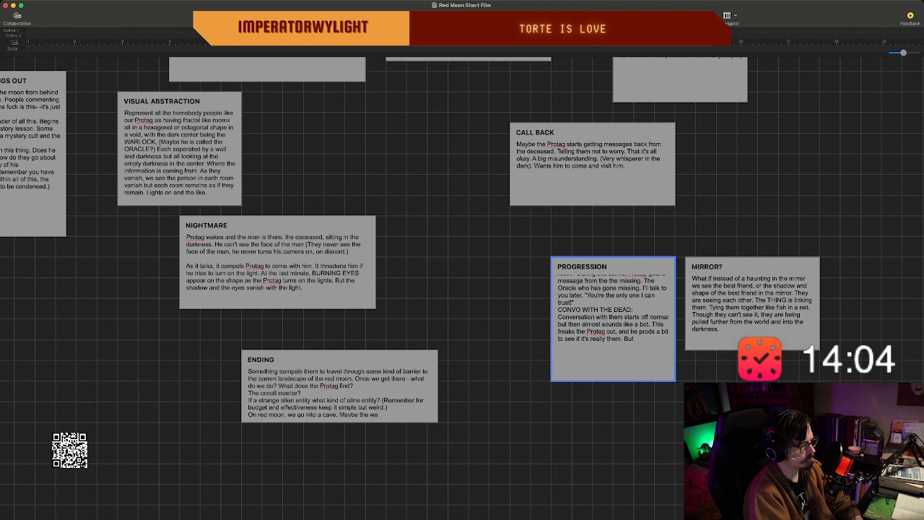
Continue the PROGRESSION beat with "But the sentences is says back are more disjointed and weird.".
{"action": "type", "text": "s"}
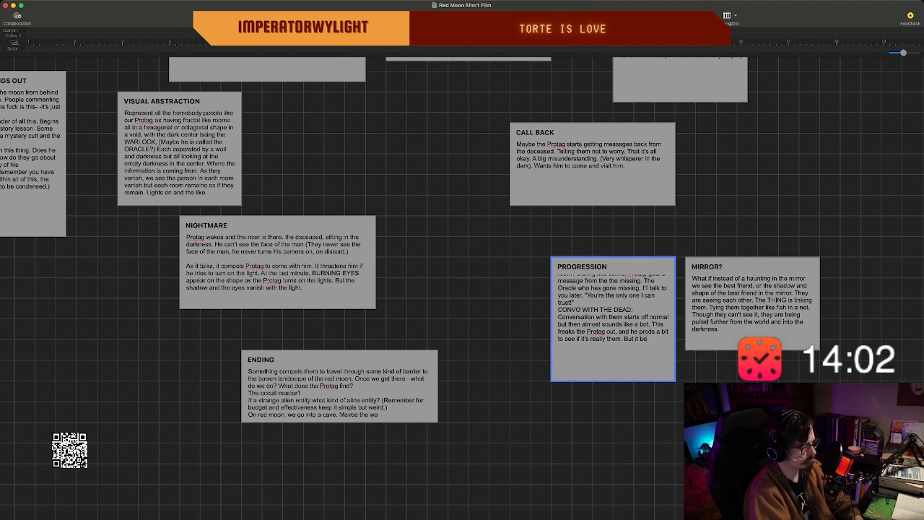
{"action": "key", "text": "BackSpace"}
{"action": "key", "text": "BackSpace"}
{"action": "key", "text": "BackSpace"}
{"action": "key", "text": "BackSpace"}
{"action": "type", "text": "th"}
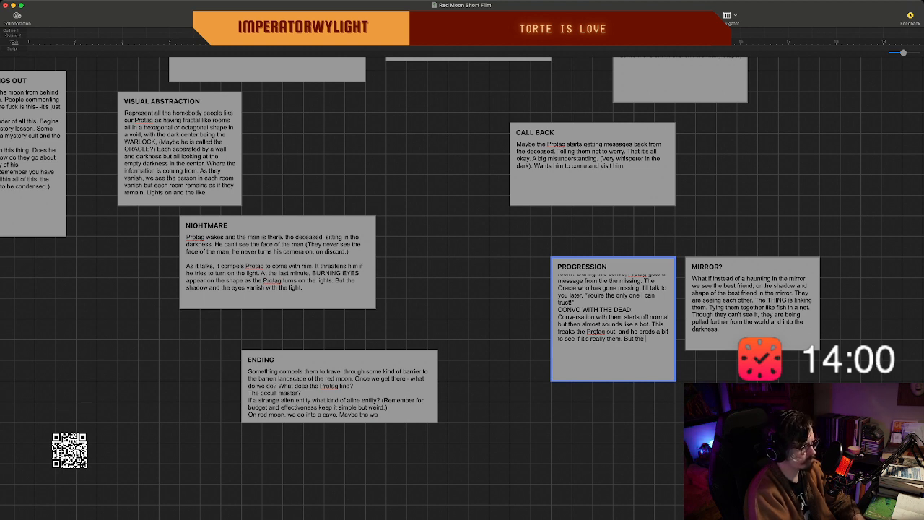
{"action": "type", "text": "e sentences"}
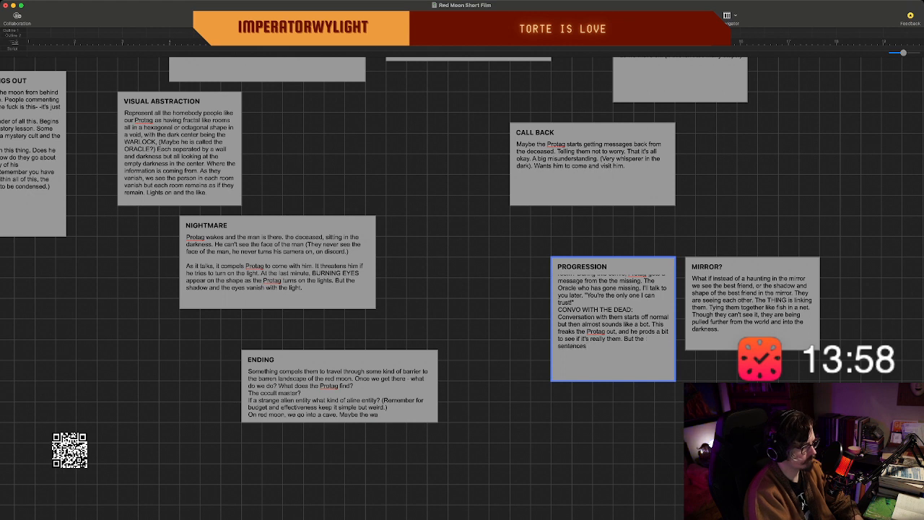
{"action": "type", "text": " is says ba"}
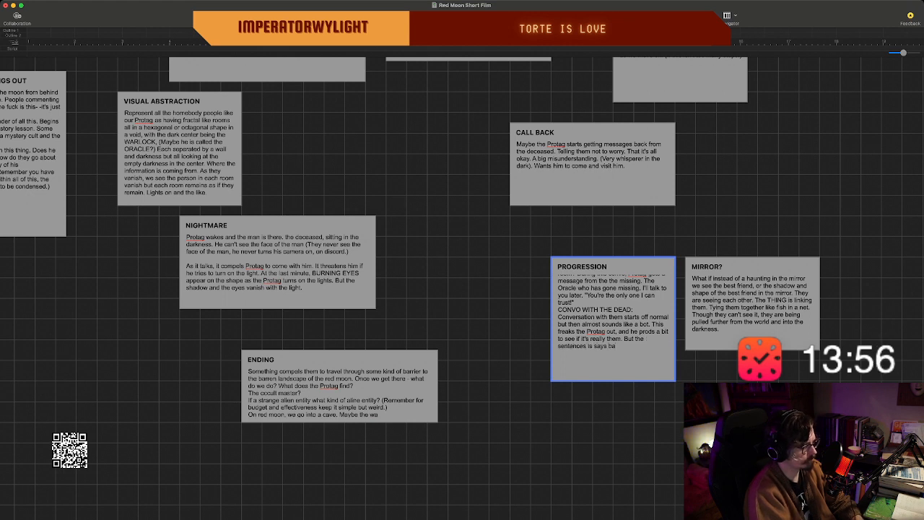
{"action": "type", "text": "ck are more dis"}
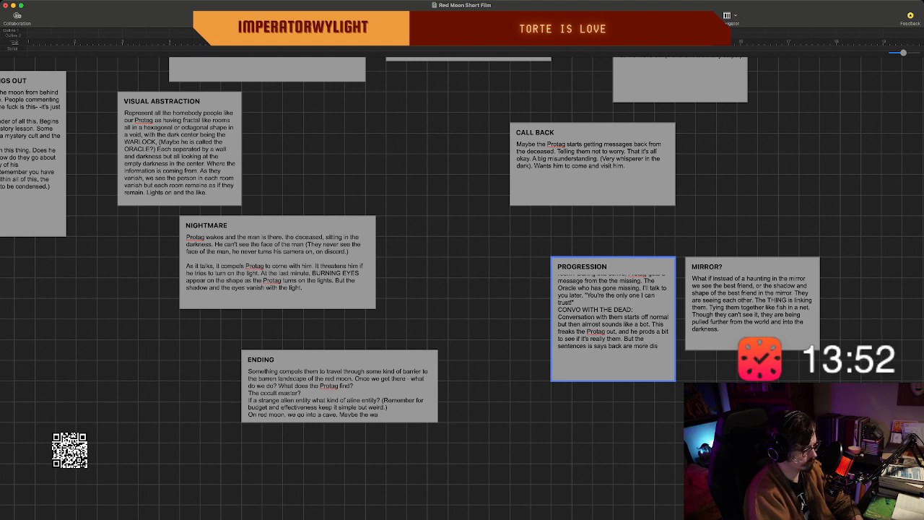
{"action": "type", "text": "jointed and"}
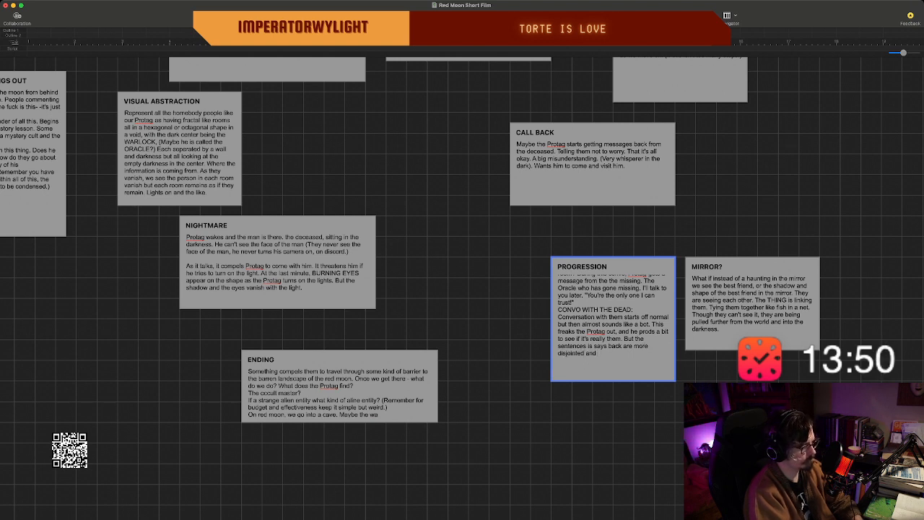
{"action": "type", "text": " weird."}
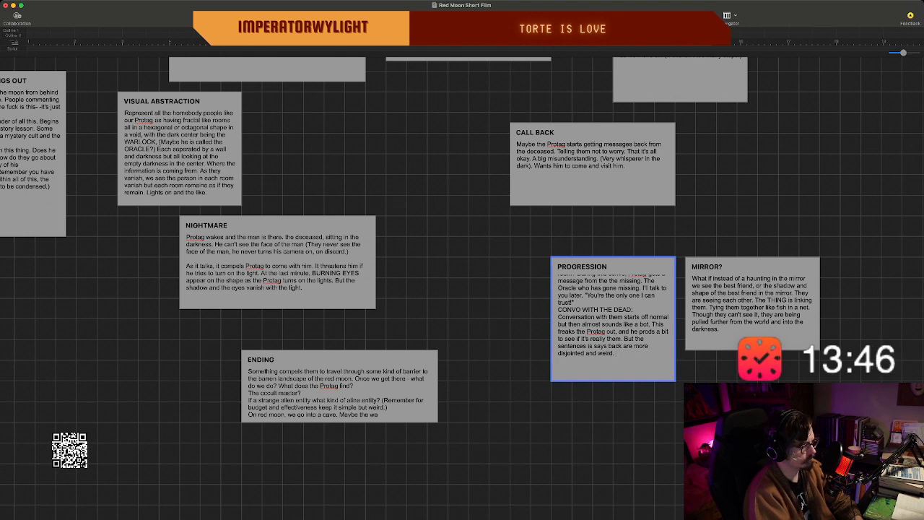
{"action": "type", "text": " Th"}
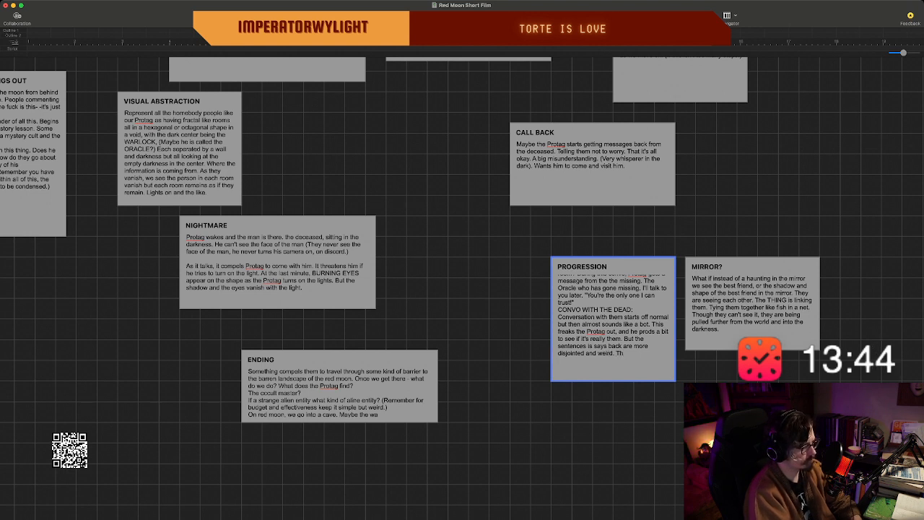
{"action": "type", "text": "e Protag"}
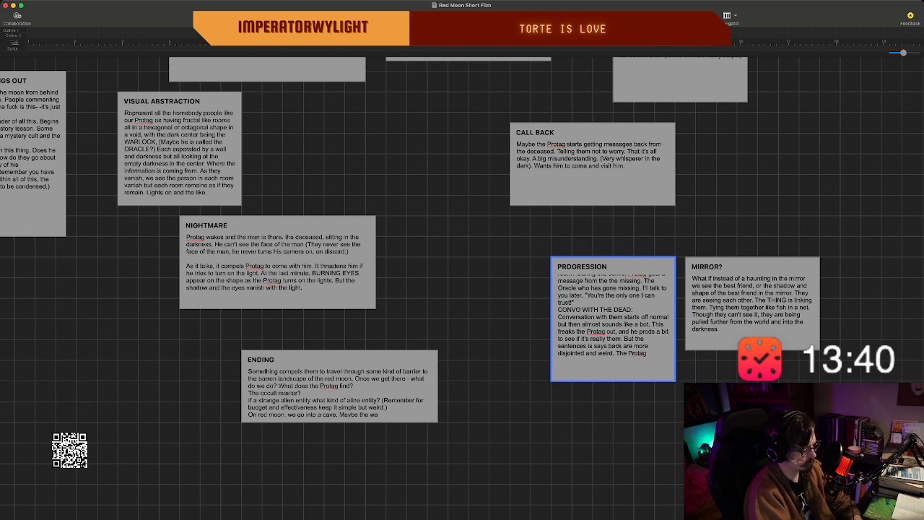
{"action": "type", "text": " stops messagi"}
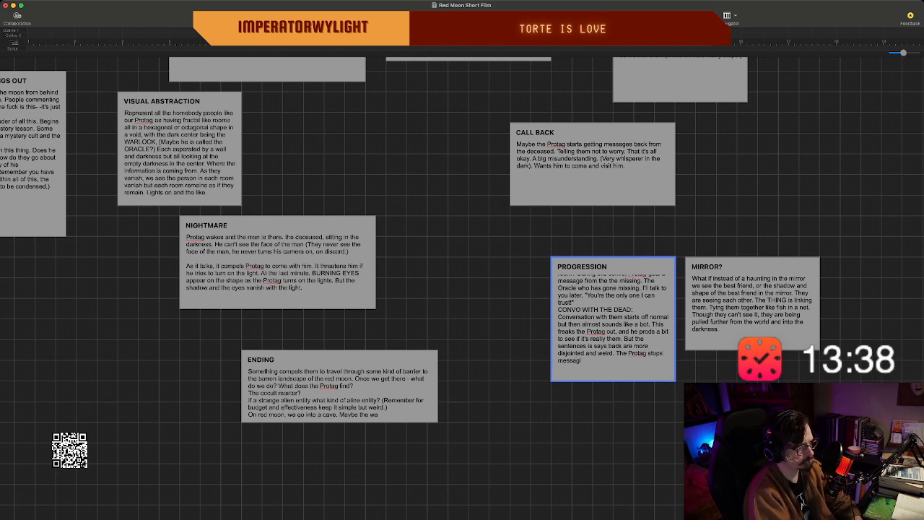
{"action": "type", "text": "ng them and"}
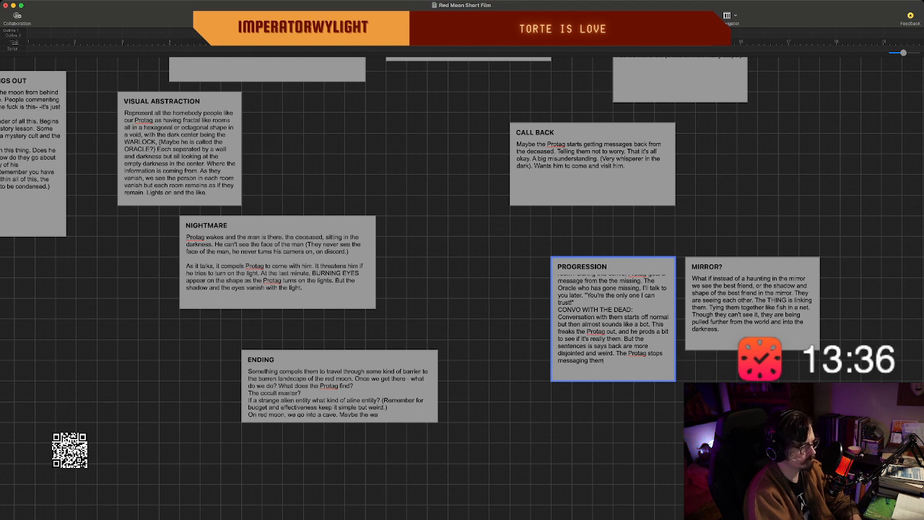
Continue the conversation paragraph in the PROGRESSION beat with "The Protag stops messaging.".
{"action": "key", "text": "BackSpace"}
{"action": "key", "text": "BackSpace"}
{"action": "key", "text": "BackSpace"}
{"action": "key", "text": "BackSpace"}
{"action": "key", "text": "BackSpace"}
{"action": "key", "text": "BackSpace"}
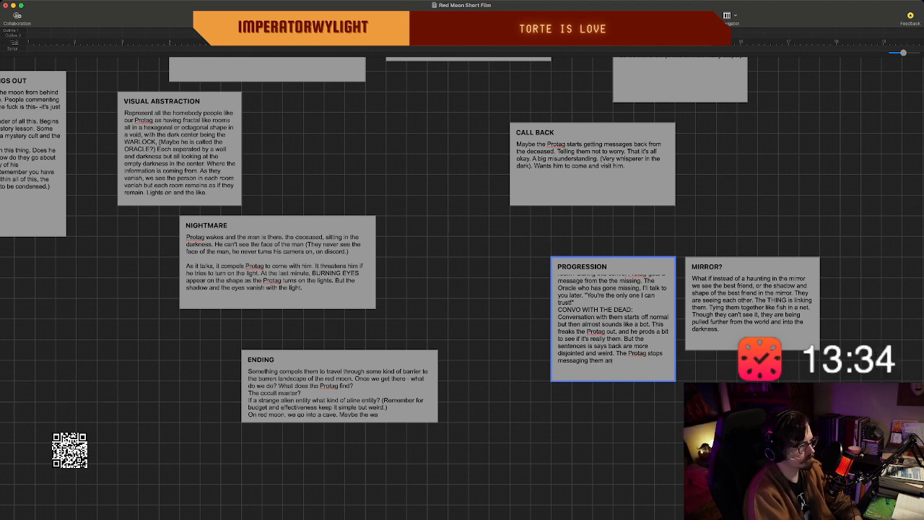
{"action": "type", "text": "."}
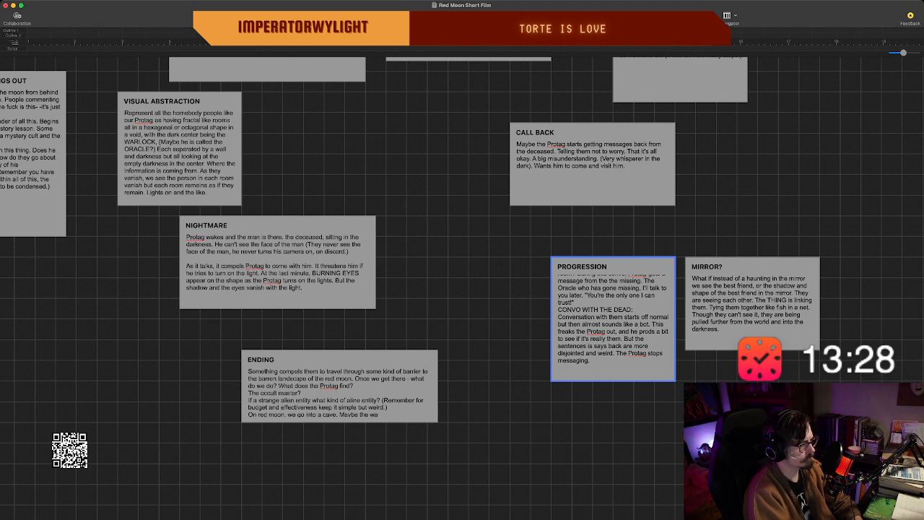
Add the heading "GROUP PART 2:" on a new line at the end of the PROGRESSION beat.
{"action": "scroll", "coordinate": [613, 325], "scroll_direction": "up", "scroll_amount": 4}
{"action": "key", "text": "Return"}
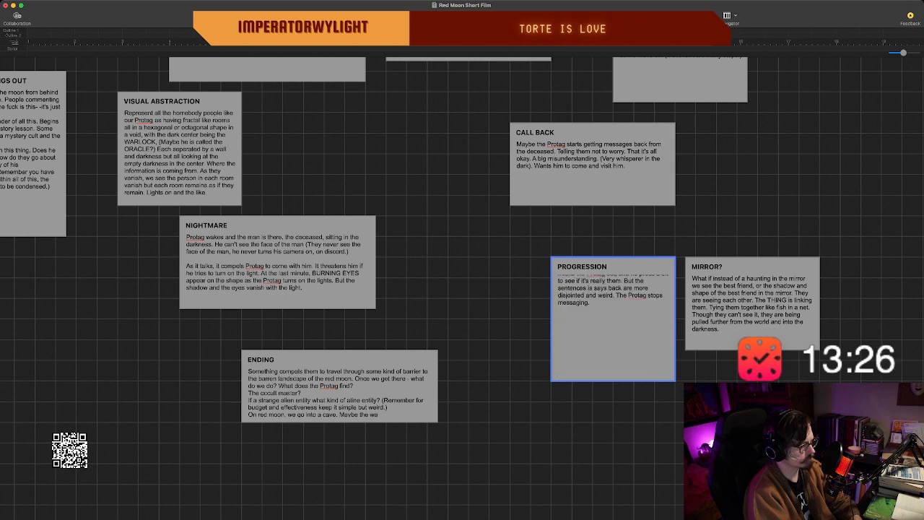
{"action": "type", "text": "GROU"}
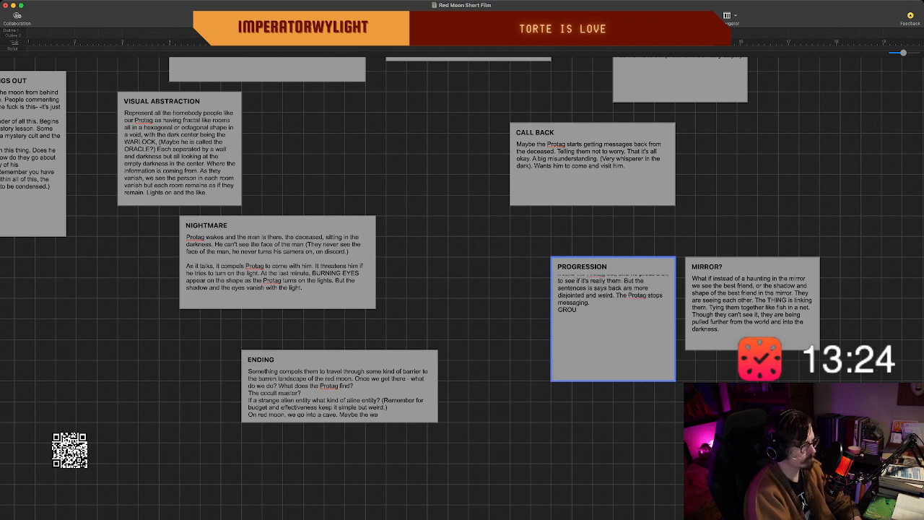
{"action": "type", "text": "P Pa"}
{"action": "key", "text": "BackSpace"}
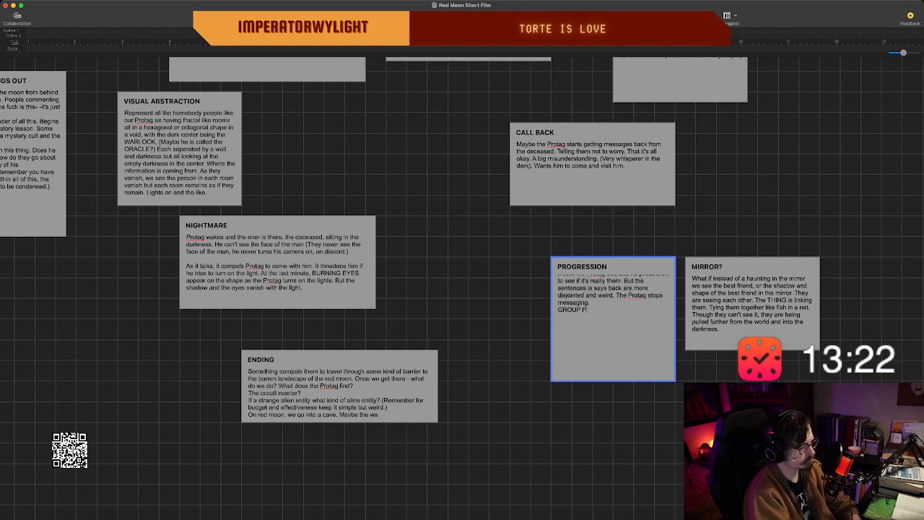
{"action": "type", "text": "ART 2"}
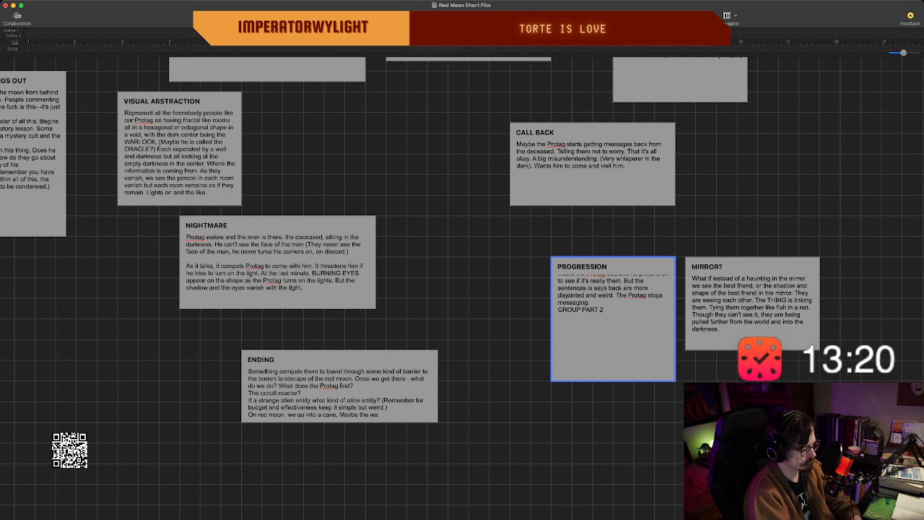
{"action": "type", "text": ":"}
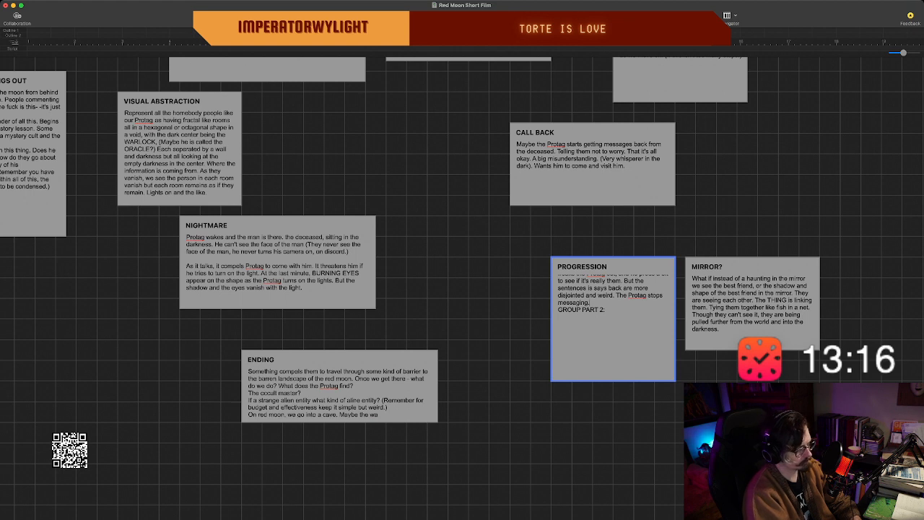
{"action": "type", "text": " But it doe"}
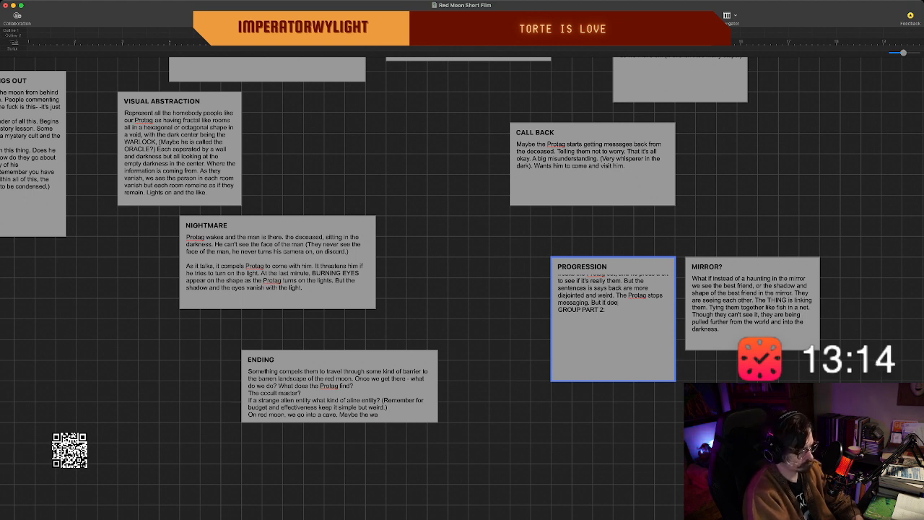
{"action": "type", "text": "sn't stop messagin him."}
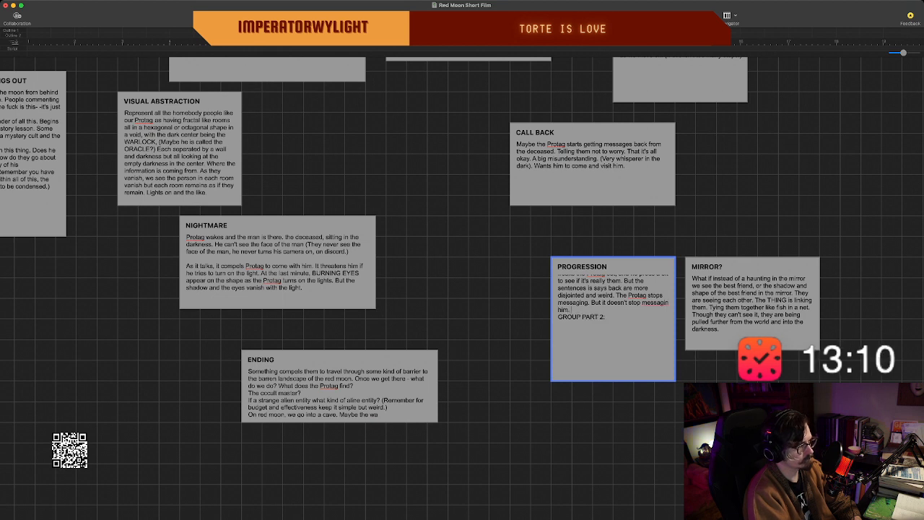
Above "GROUP PART 2:" in PROGRESSION, extend the conversation paragraph with "But it doesn't stop messaging him. He eventually blocks it.".
{"action": "key", "text": "BackSpace"}
{"action": "key", "text": "BackSpace"}
{"action": "key", "text": "BackSpace"}
{"action": "key", "text": "BackSpace"}
{"action": "type", "text": "him. He"}
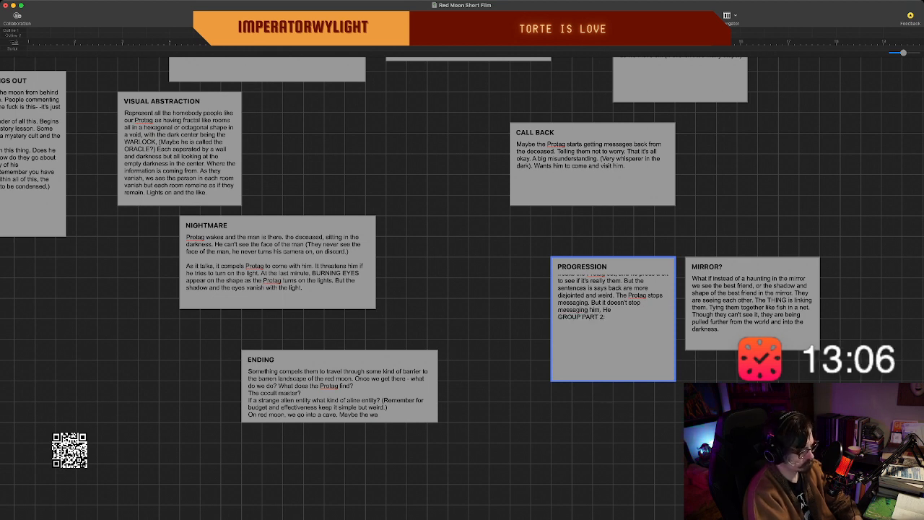
{"action": "type", "text": " eventually blocks it,"}
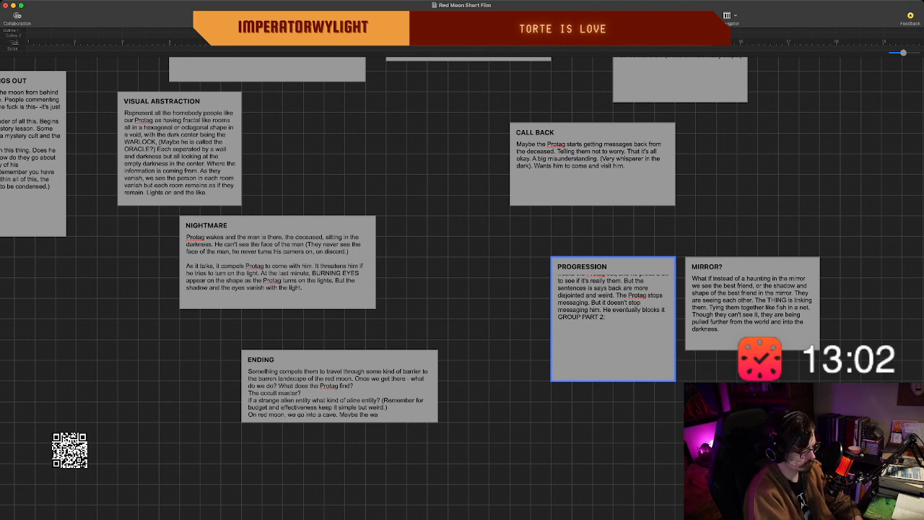
Review the PROGRESSION text from its start and compare it with the other story beats on the board.
{"action": "double_click", "coordinate": [614, 324]}
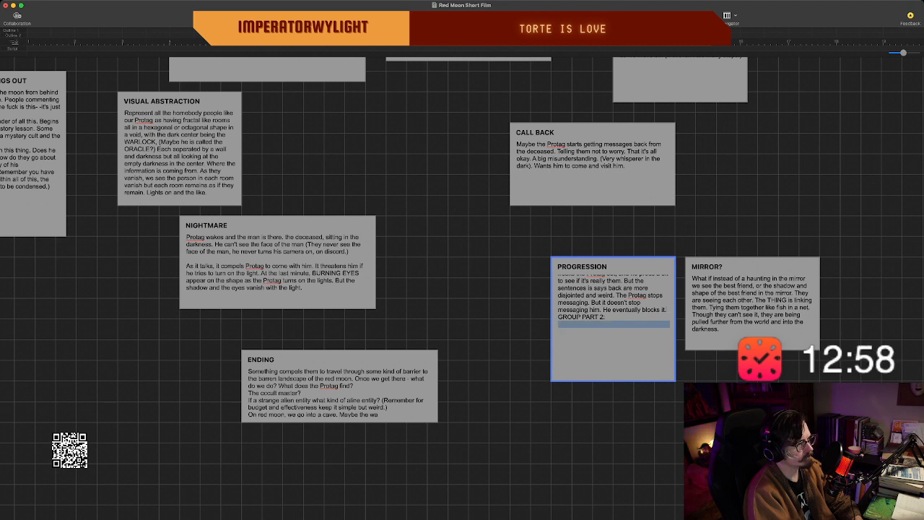
{"action": "key", "text": "super+v"}
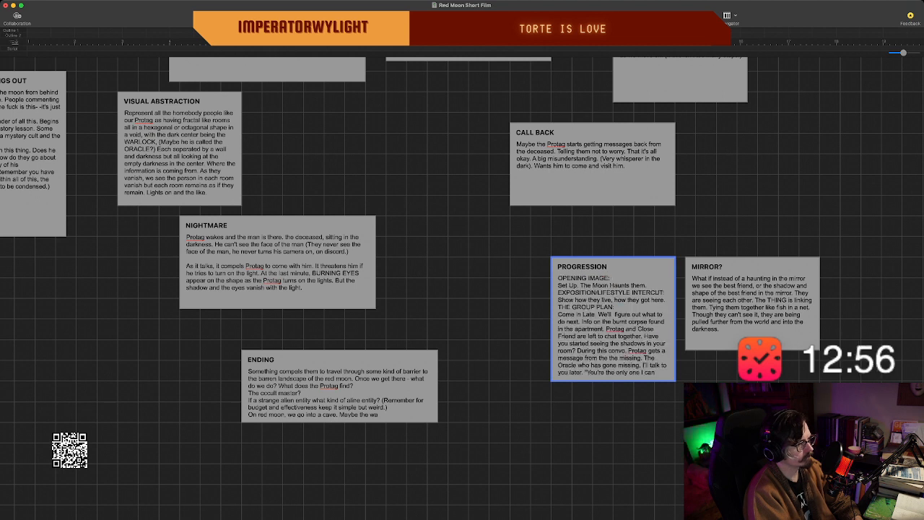
{"action": "scroll", "coordinate": [613, 324], "scroll_direction": "down", "scroll_amount": 10}
{"action": "scroll", "coordinate": [613, 317], "scroll_direction": "up", "scroll_amount": 3}
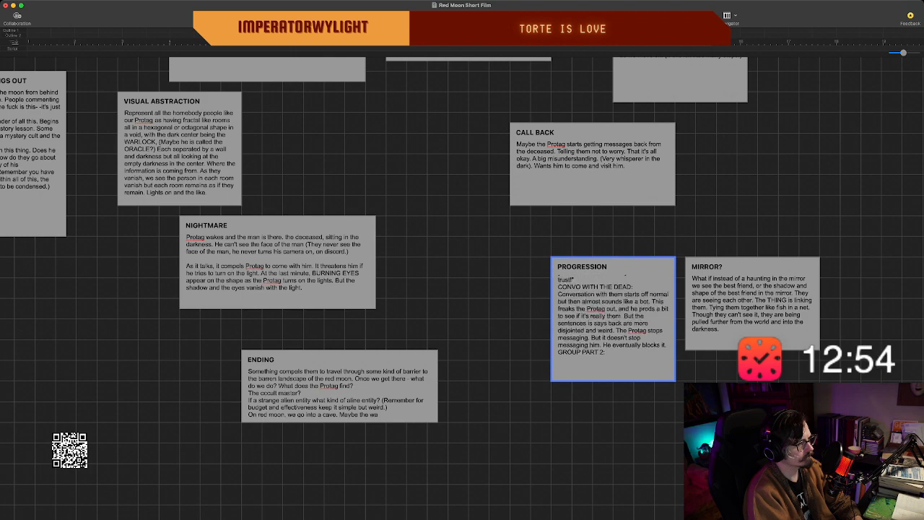
{"action": "scroll", "coordinate": [613, 318], "scroll_direction": "down", "scroll_amount": 2}
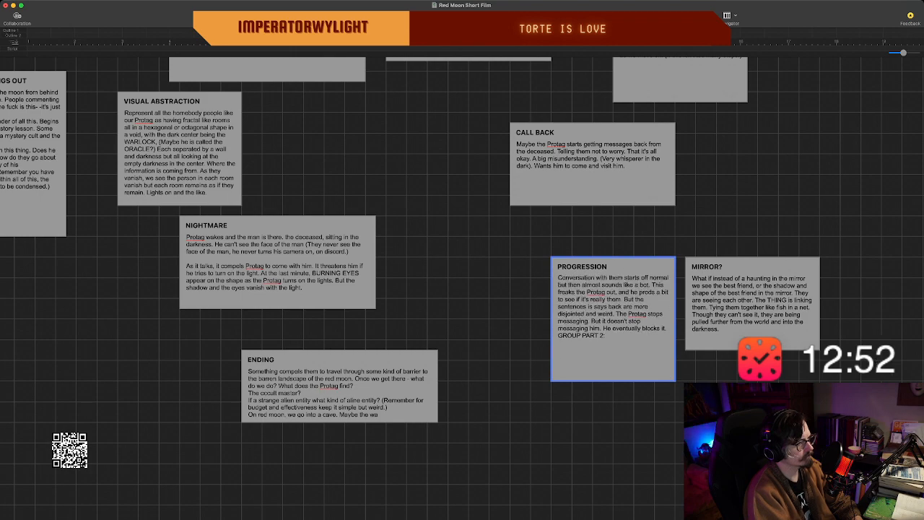
{"action": "scroll", "coordinate": [462, 274], "scroll_direction": "up", "scroll_amount": 3}
{"action": "scroll", "coordinate": [462, 274], "scroll_direction": "up", "scroll_amount": 3}
{"action": "scroll", "coordinate": [462, 274], "scroll_direction": "left", "scroll_amount": 5}
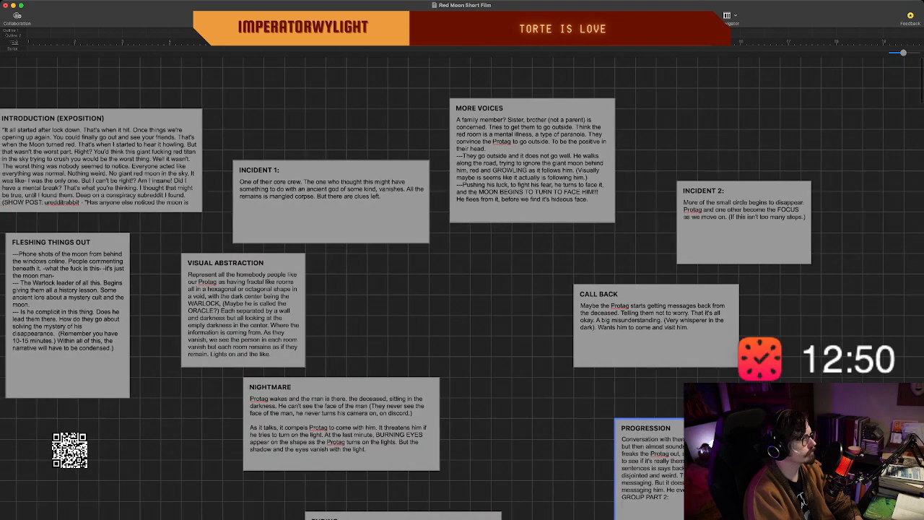
{"action": "scroll", "coordinate": [462, 288], "scroll_direction": "left", "scroll_amount": 3}
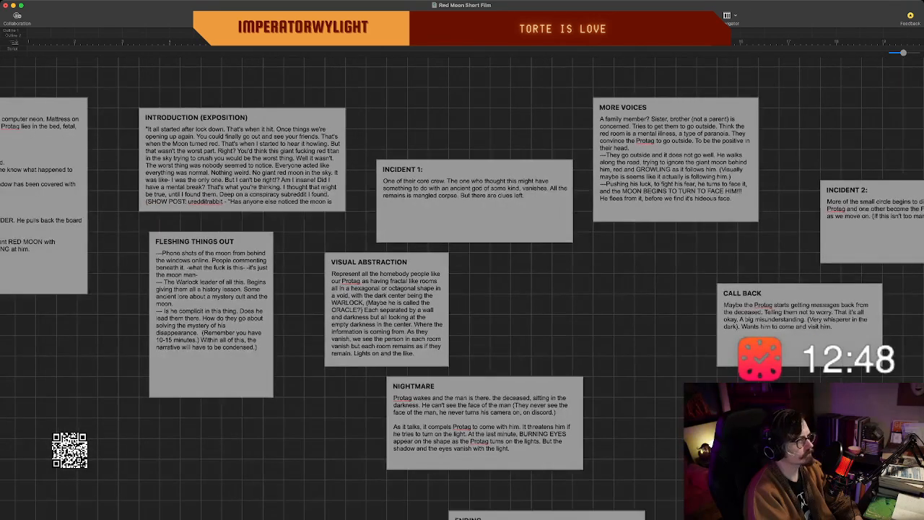
{"action": "scroll", "coordinate": [462, 289], "scroll_direction": "right", "scroll_amount": 4}
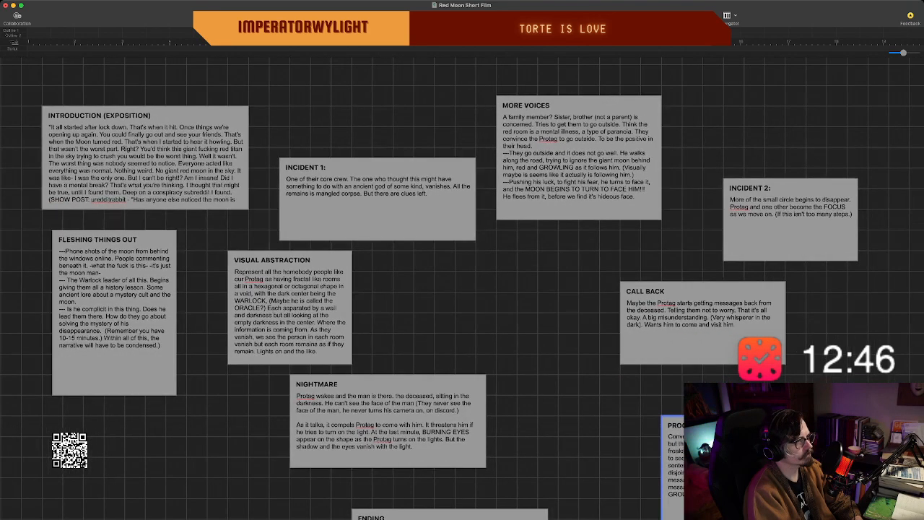
{"action": "scroll", "coordinate": [462, 289], "scroll_direction": "down", "scroll_amount": 3}
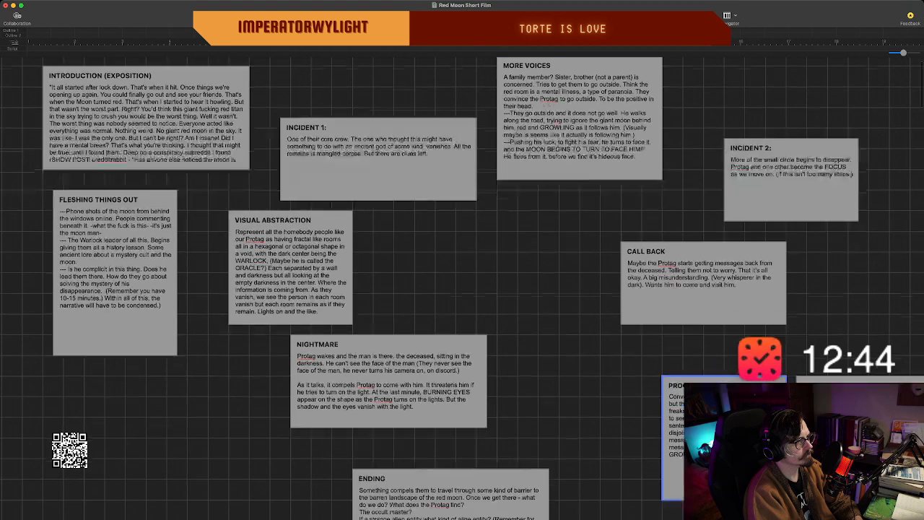
{"action": "scroll", "coordinate": [462, 289], "scroll_direction": "down", "scroll_amount": 1}
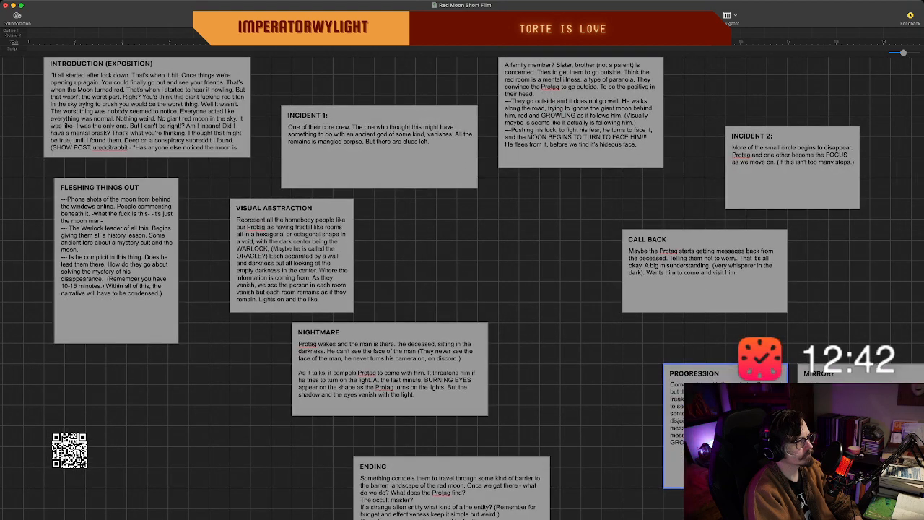
{"action": "scroll", "coordinate": [462, 288], "scroll_direction": "right", "scroll_amount": 3}
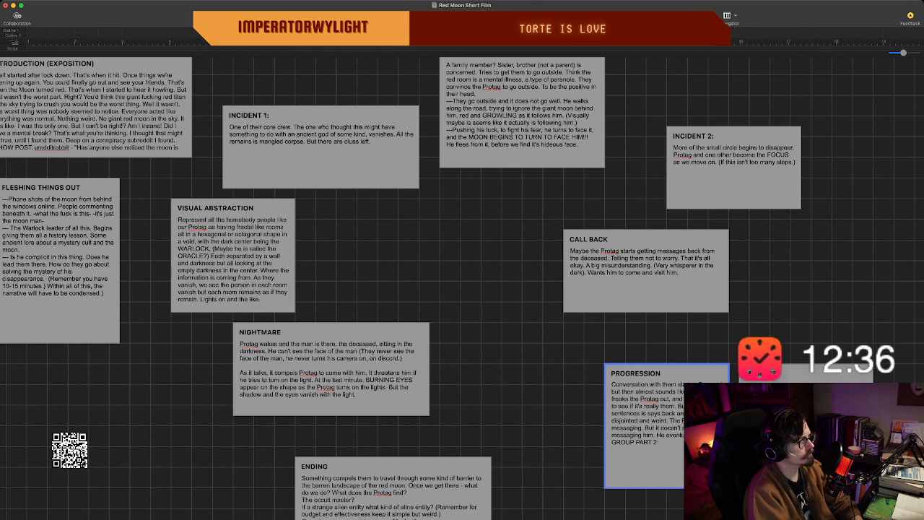
{"action": "scroll", "coordinate": [462, 288], "scroll_direction": "down", "scroll_amount": 1}
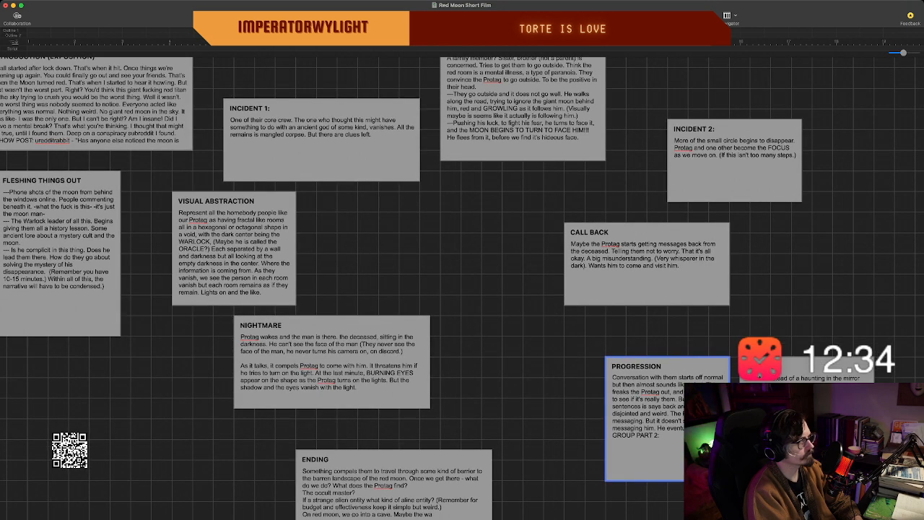
{"action": "scroll", "coordinate": [462, 288], "scroll_direction": "right", "scroll_amount": 2}
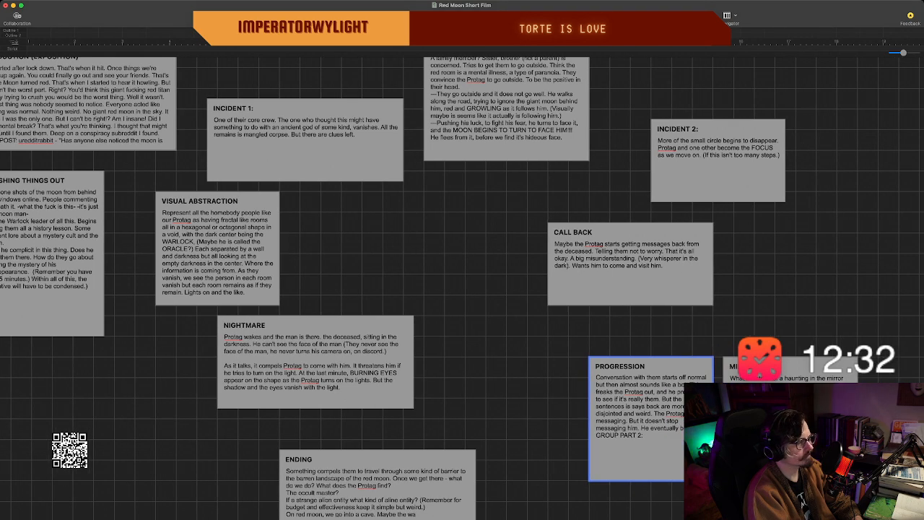
{"action": "scroll", "coordinate": [639, 405], "scroll_direction": "down", "scroll_amount": 2}
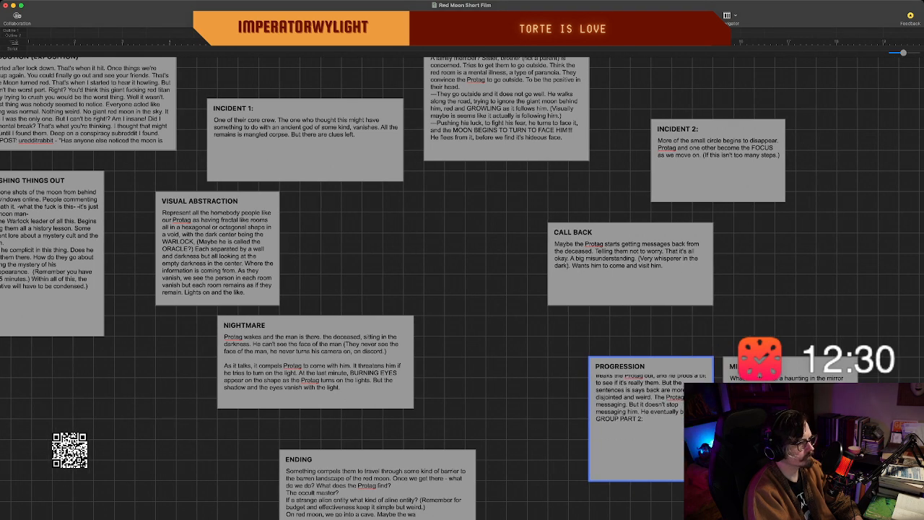
{"action": "scroll", "coordinate": [636, 405], "scroll_direction": "down", "scroll_amount": 2}
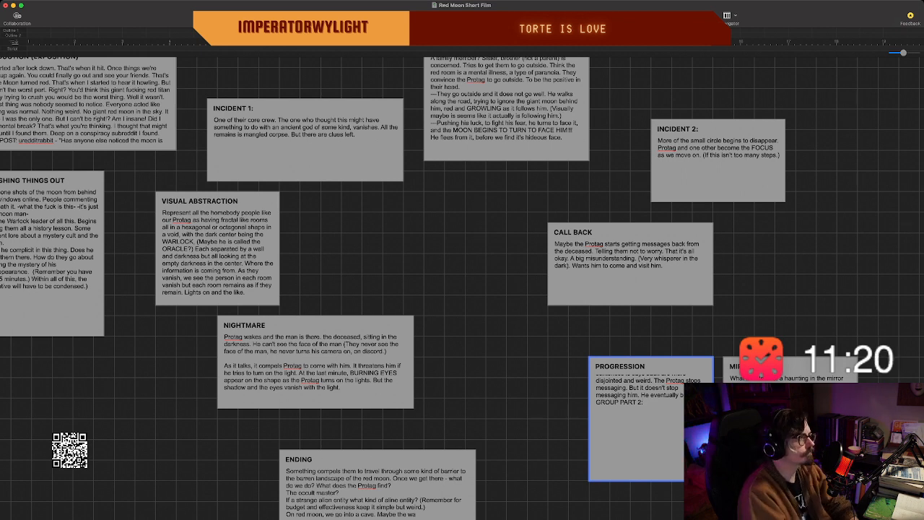
Create a new beat in the empty space below OPENING IMAGE and title it "OPENING VO".
{"action": "scroll", "coordinate": [462, 289], "scroll_direction": "left", "scroll_amount": 15}
{"action": "scroll", "coordinate": [462, 289], "scroll_direction": "up", "scroll_amount": 3}
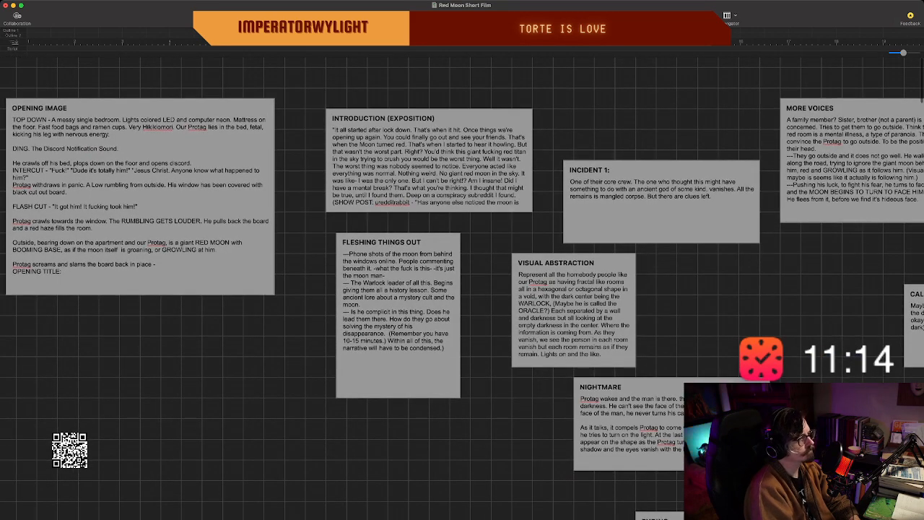
{"action": "double_click", "coordinate": [140, 392]}
{"action": "type", "text": "OPENING VO"}
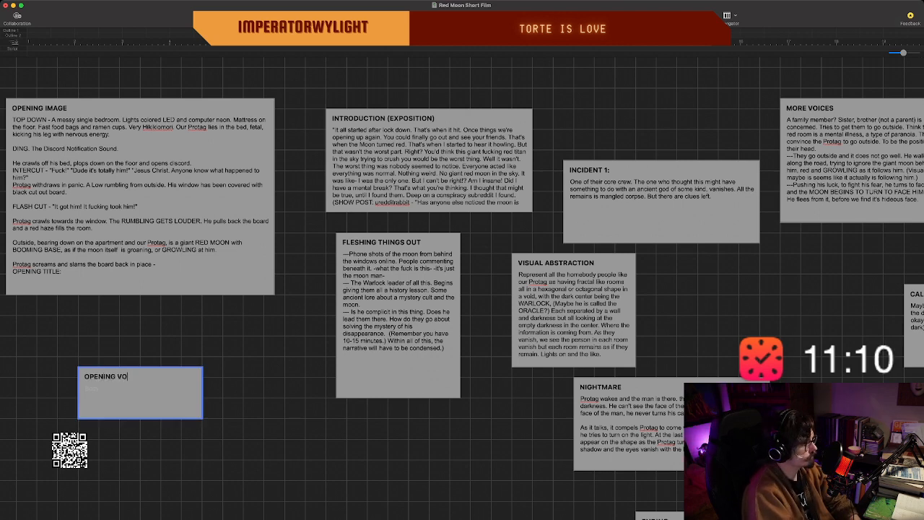
{"action": "type", "text": "OVER BLAC"}
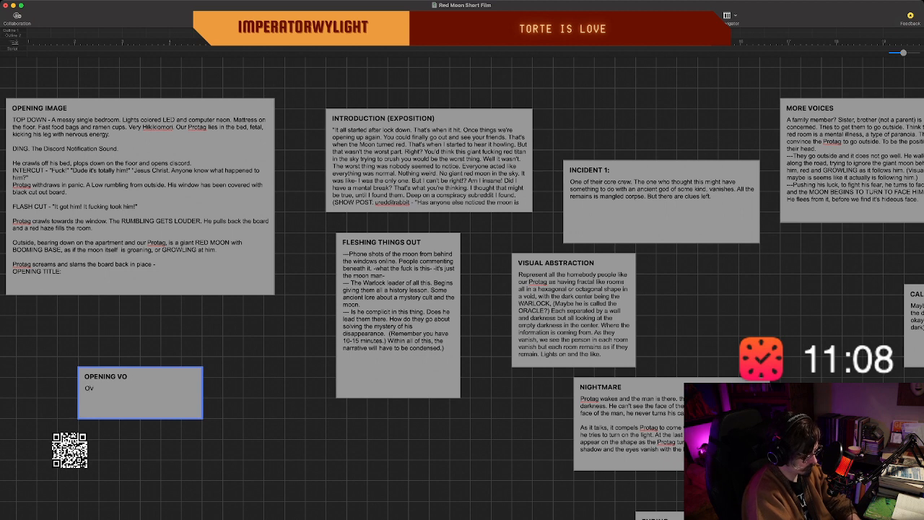
{"action": "type", "text": "L"}
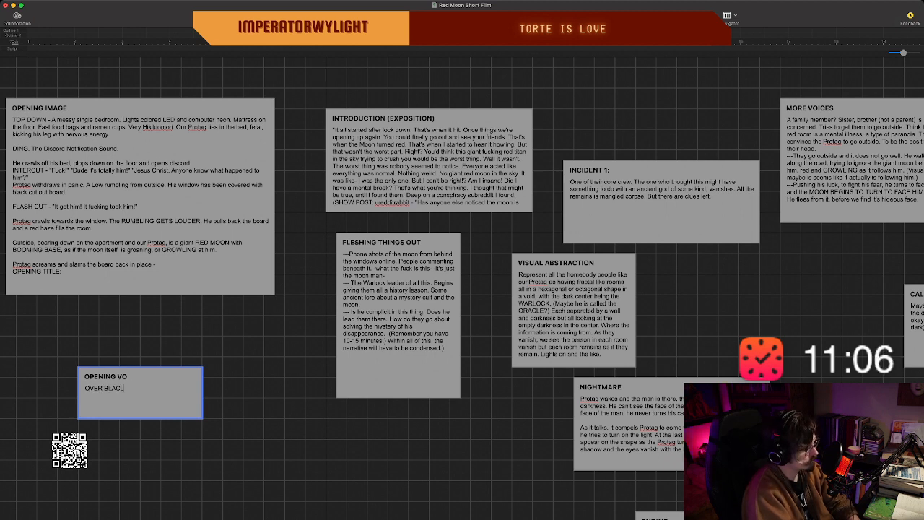
Write "OVER BLACK:" as the first line of the OPENING VO beat's description and begin a new line.
{"action": "key", "text": "BackSpace"}
{"action": "key", "text": "BackSpace"}
{"action": "type", "text": "CK"}
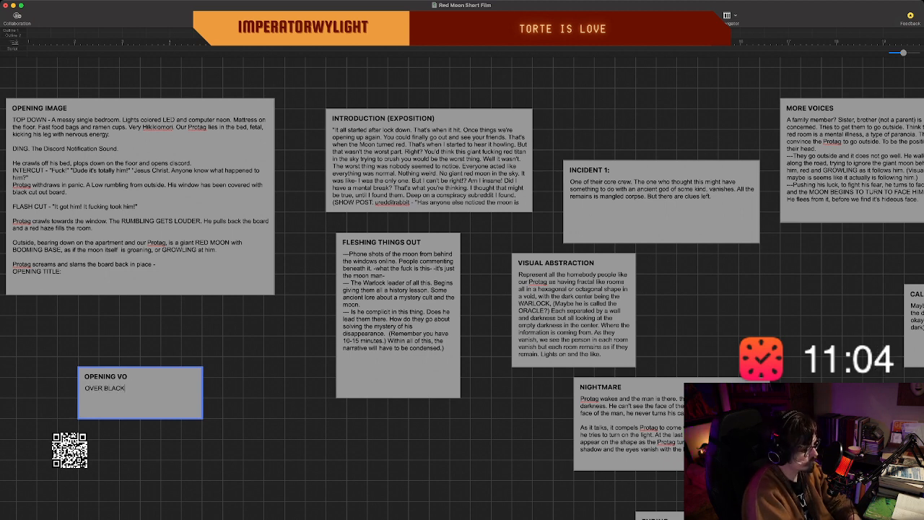
{"action": "type", "text": ">"}
{"action": "key", "text": "BackSpace"}
{"action": "type", "text": ":"}
{"action": "key", "text": "Return"}
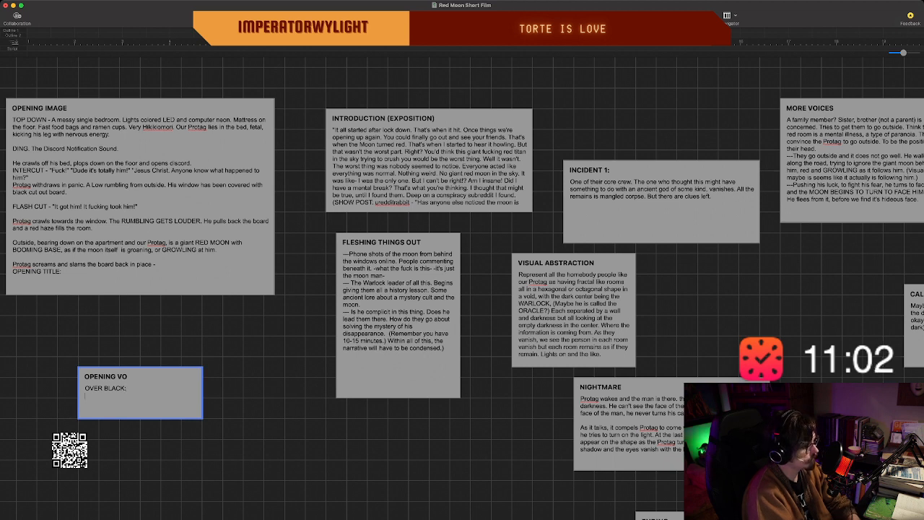
On the line below "OVER BLACK:" in the OPENING VO beat, write "The voice of the oracle.".
{"action": "type", "text": "The voice"}
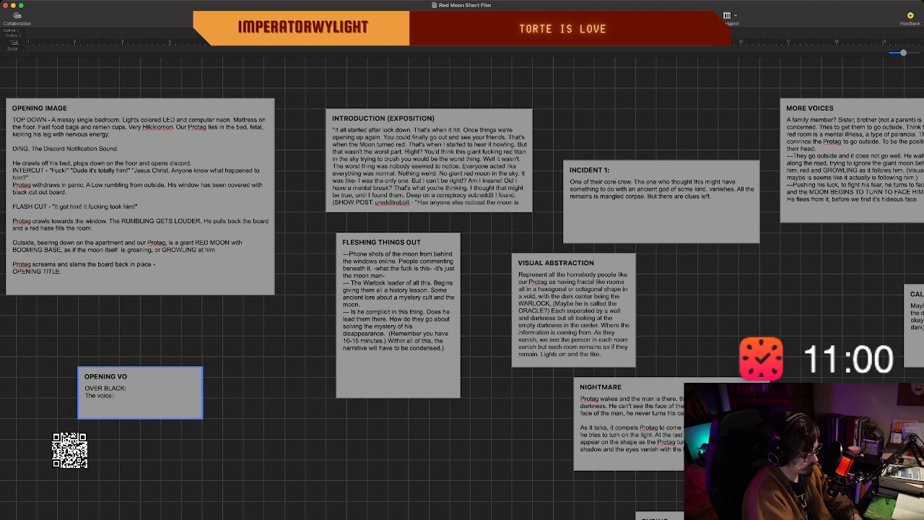
{"action": "type", "text": " of the oracle. I"}
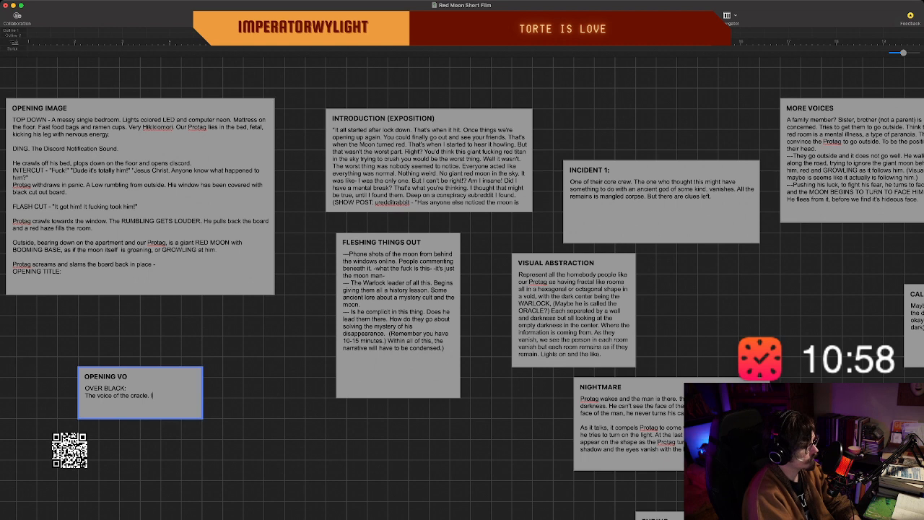
{"action": "key", "text": "BackSpace"}
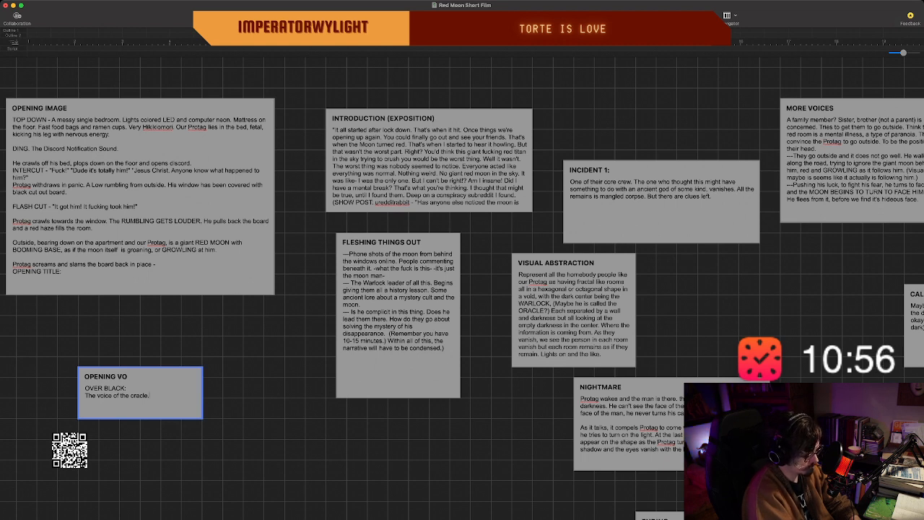
{"action": "type", "text": "I know why"}
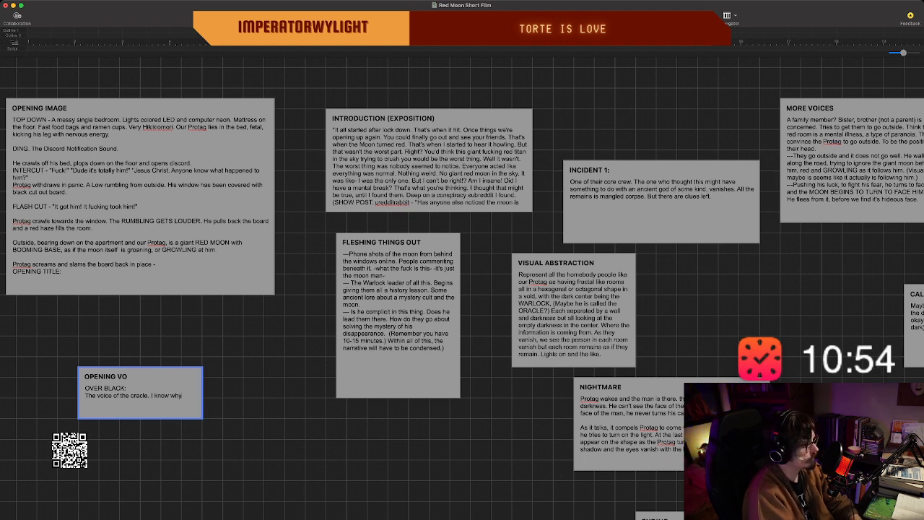
{"action": "type", "text": " you're here."}
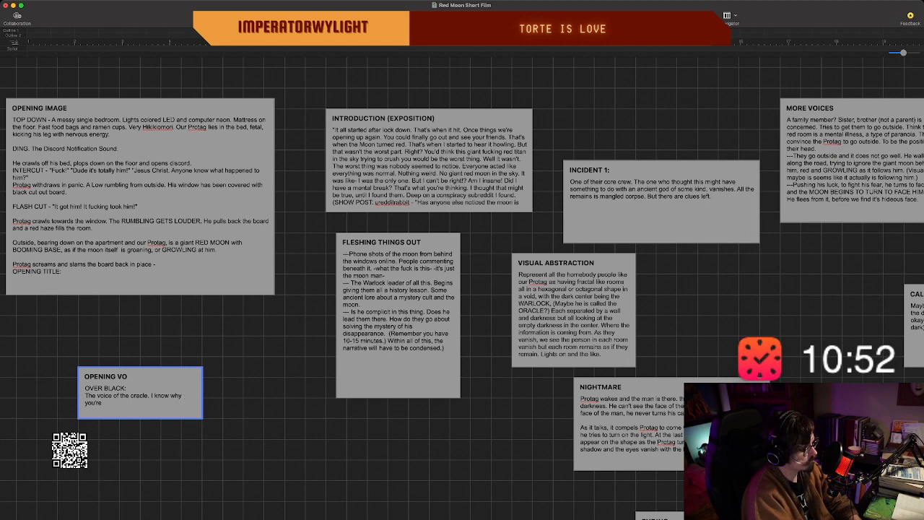
{"action": "key", "text": "BackSpace"}
{"action": "key", "text": "BackSpace"}
{"action": "key", "text": "BackSpace"}
{"action": "key", "text": "BackSpace"}
{"action": "key", "text": "BackSpace"}
{"action": "key", "text": "BackSpace"}
{"action": "key", "text": "BackSpace"}
{"action": "key", "text": "BackSpace"}
{"action": "key", "text": "BackSpace"}
{"action": "key", "text": "BackSpace"}
{"action": "key", "text": "BackSpace"}
{"action": "key", "text": "BackSpace"}
{"action": "key", "text": "BackSpace"}
{"action": "key", "text": "BackSpace"}
{"action": "key", "text": "BackSpace"}
{"action": "key", "text": "BackSpace"}
{"action": "key", "text": "BackSpace"}
{"action": "key", "text": "BackSpace"}
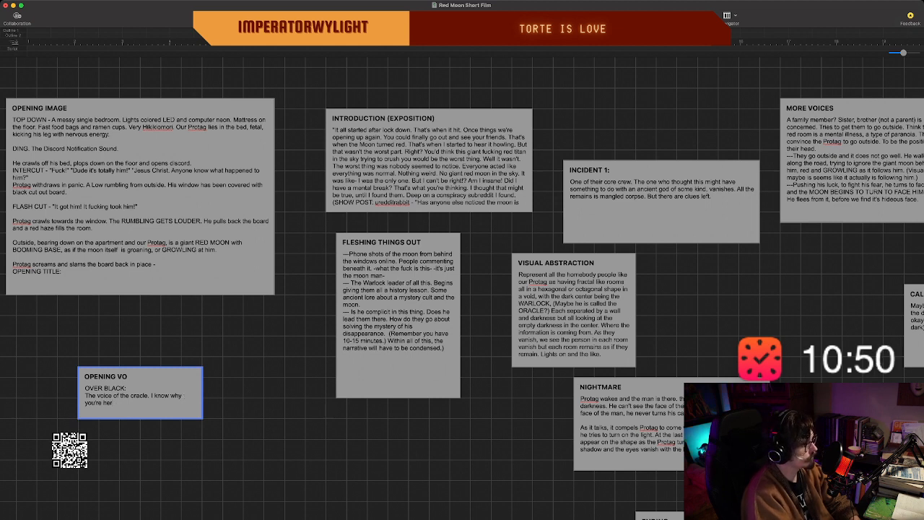
{"action": "key", "text": "BackSpace"}
{"action": "key", "text": "BackSpace"}
{"action": "key", "text": "BackSpace"}
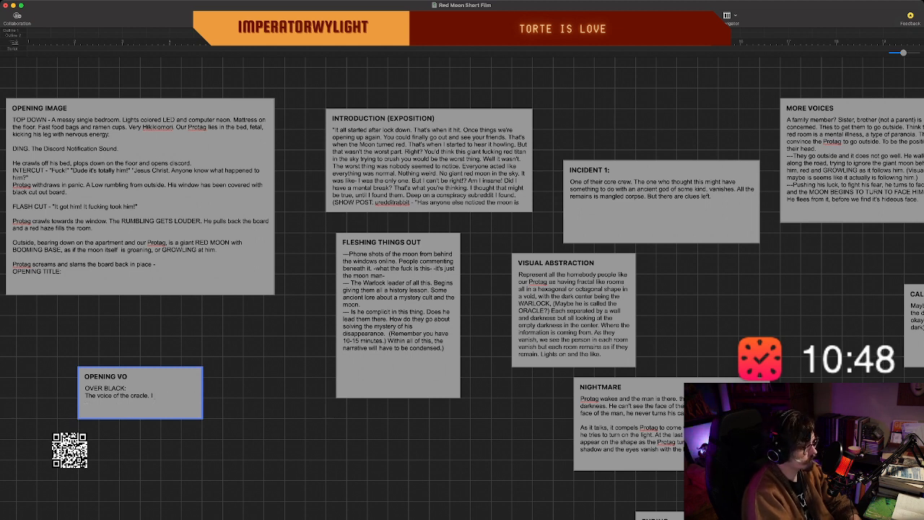
After "The voice of the oracle.", start the speech with an opening quotation mark and "I know why you're here.".
{"action": "type", "text": "I know why you"}
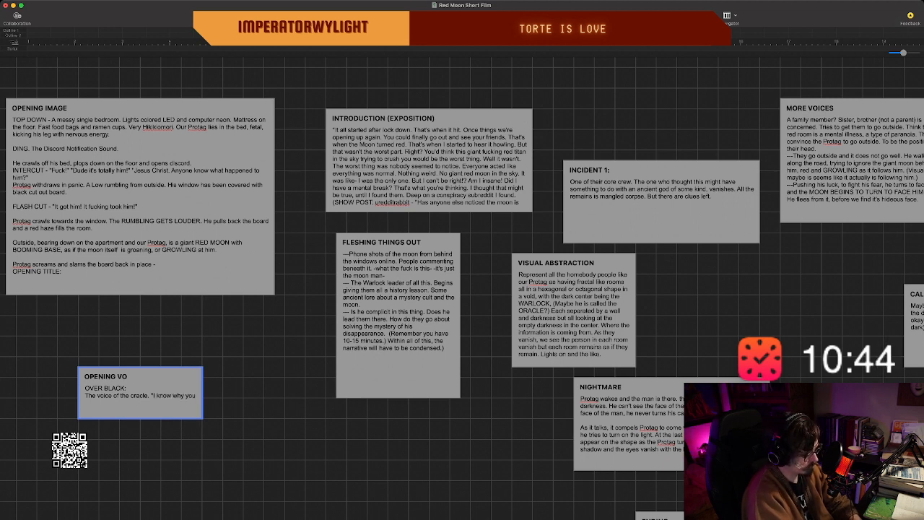
{"action": "type", "text": "'re here"}
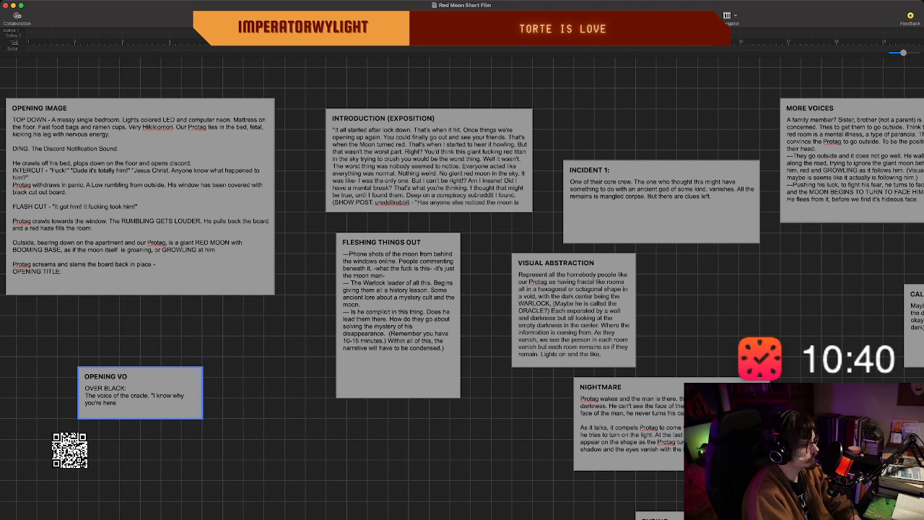
{"action": "type", "text": "."}
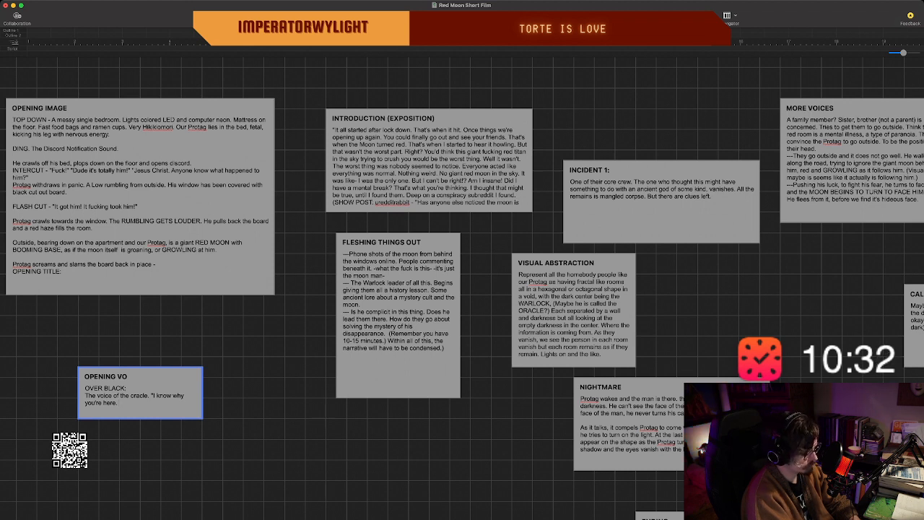
Continue the oracle's speech with "You're here because you feel like you're the only one who can see it.".
{"action": "type", "text": "You're he"}
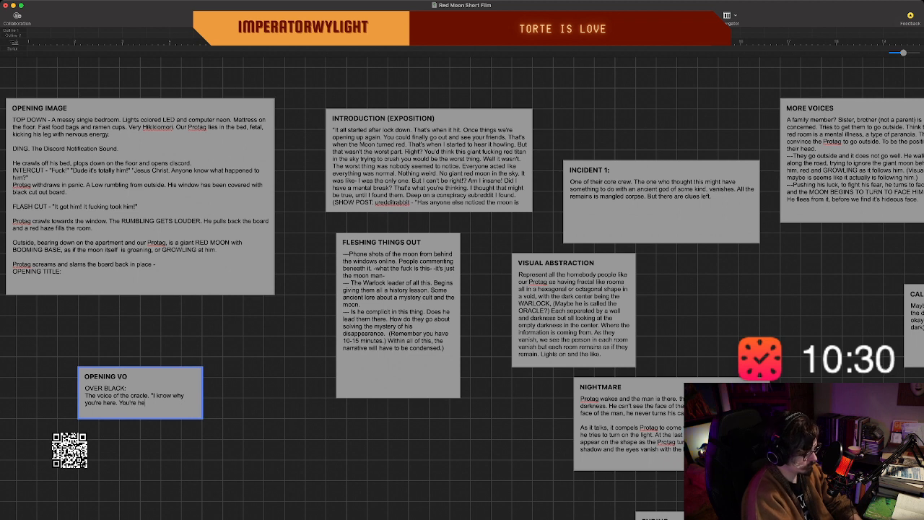
{"action": "type", "text": "re because you fee"}
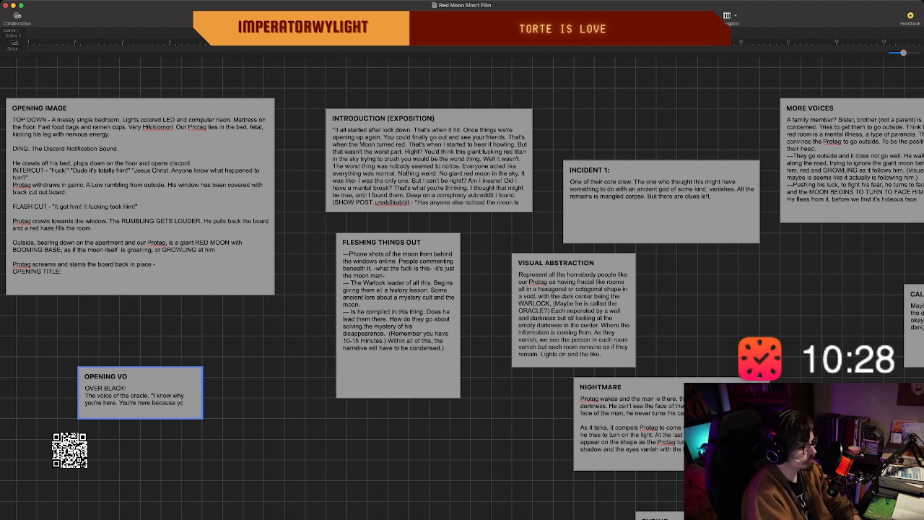
{"action": "type", "text": "l like your"}
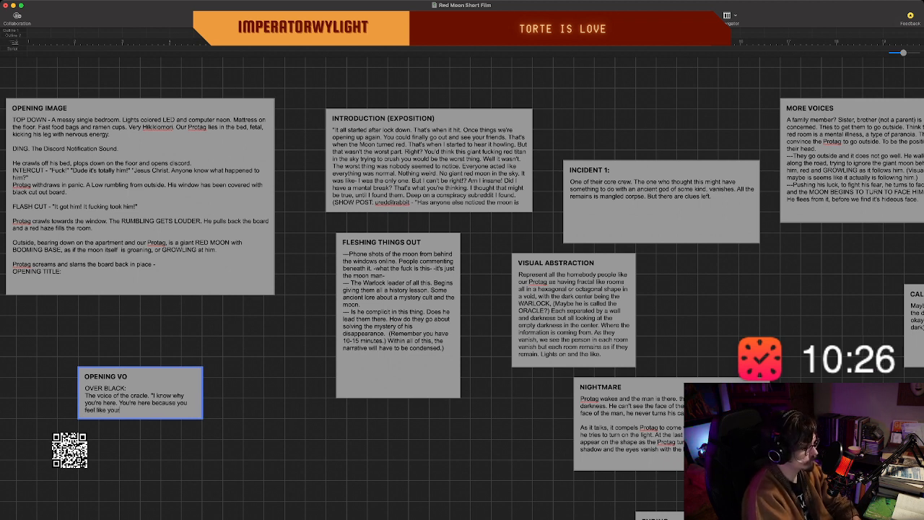
{"action": "key", "text": "BackSpace"}
{"action": "type", "text": "'re t"}
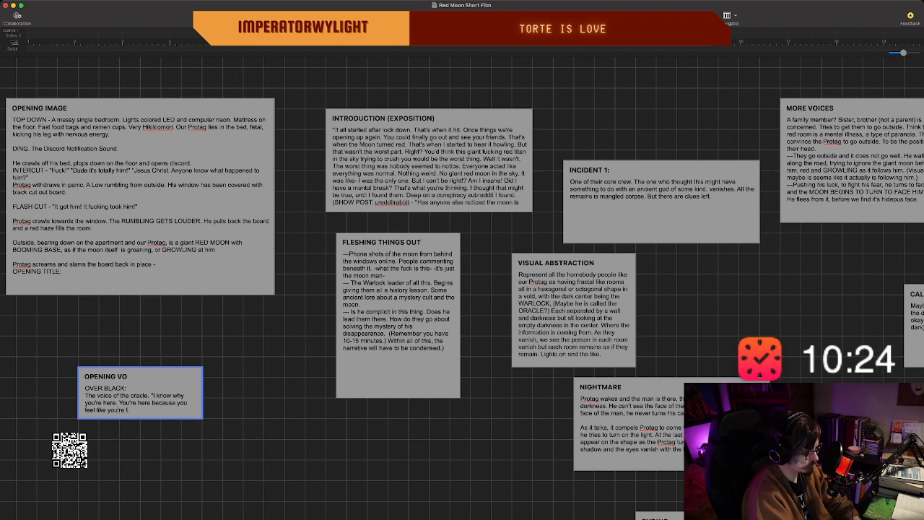
{"action": "type", "text": "he only one who can see it."}
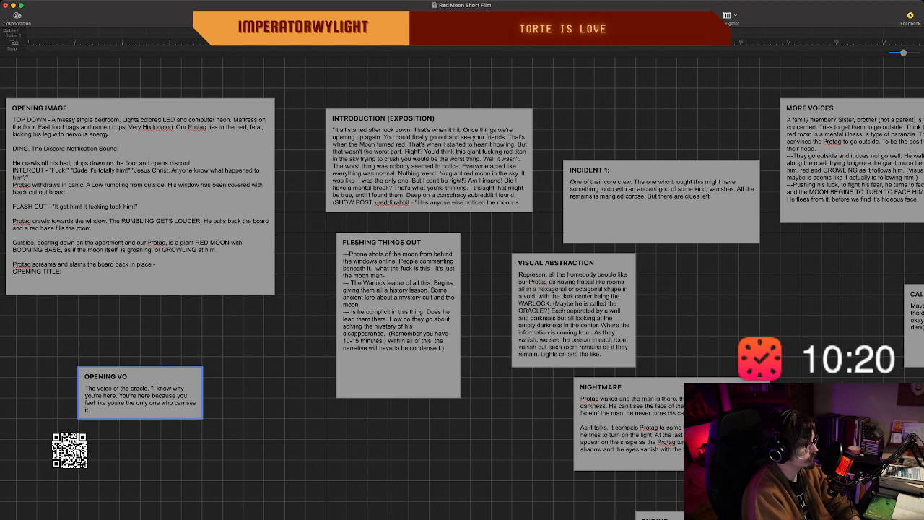
Make the OPENING VO beat taller and continue the speech with "That the world is has changed and nobody seems to notice.".
{"action": "left_click_drag", "start_coordinate": [202, 418], "coordinate": [202, 460]}
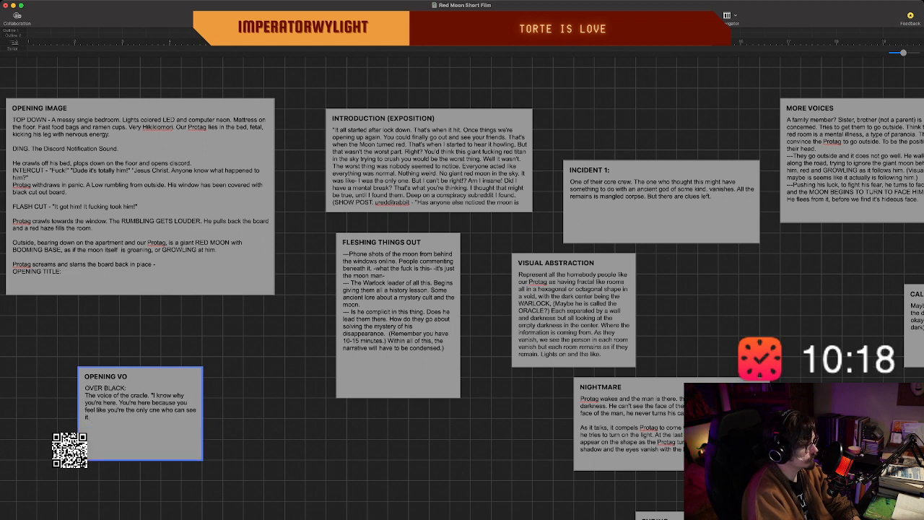
{"action": "type", "text": "That the"}
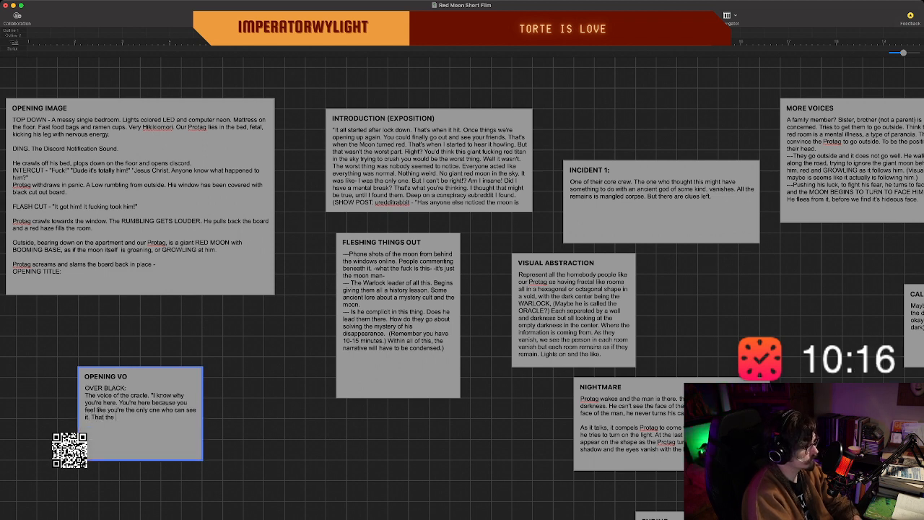
{"action": "type", "text": " world is"}
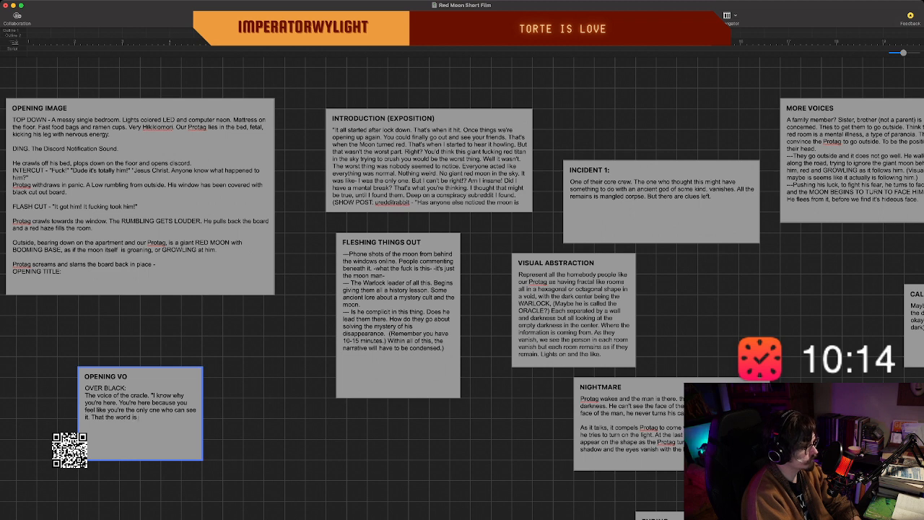
{"action": "type", "text": " has chan"}
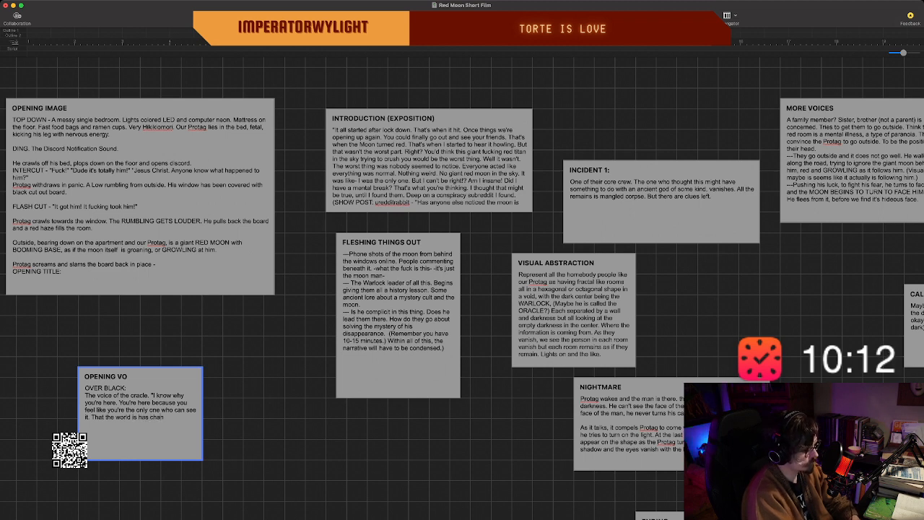
{"action": "type", "text": "ged and noboy"}
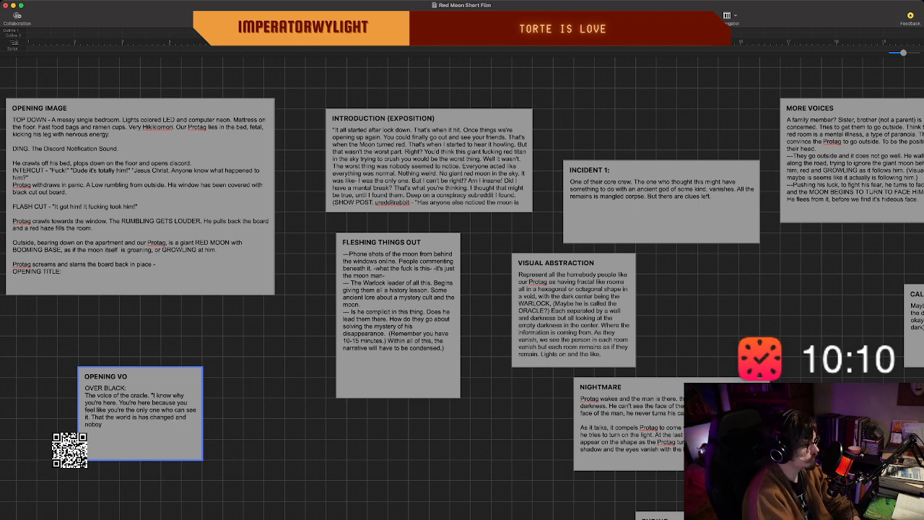
{"action": "type", "text": "d"}
{"action": "key", "text": "BackSpace"}
{"action": "key", "text": "BackSpace"}
{"action": "type", "text": "dy s"}
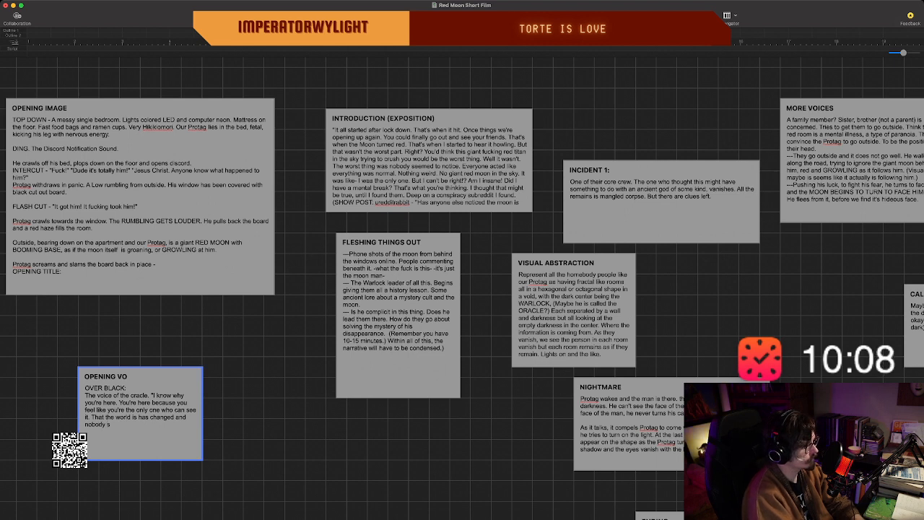
{"action": "type", "text": "eems to notice."}
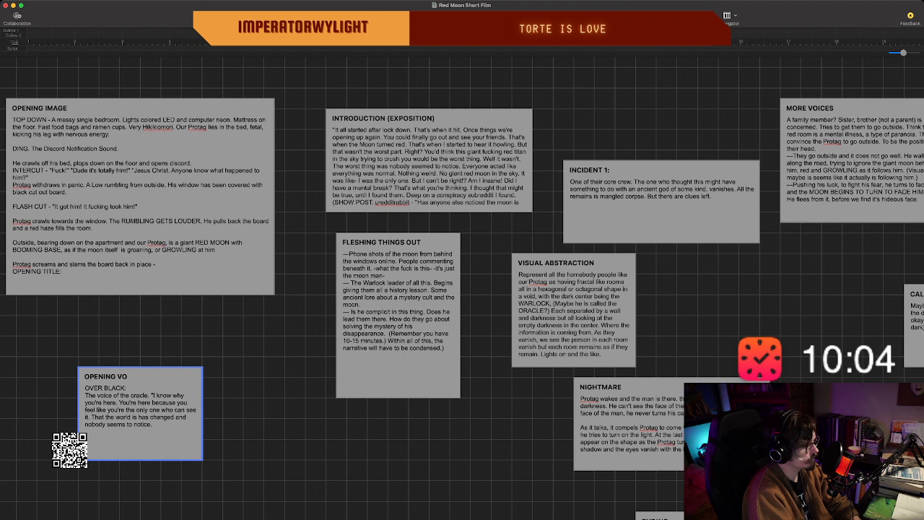
{"action": "type", "text": " Everyone"}
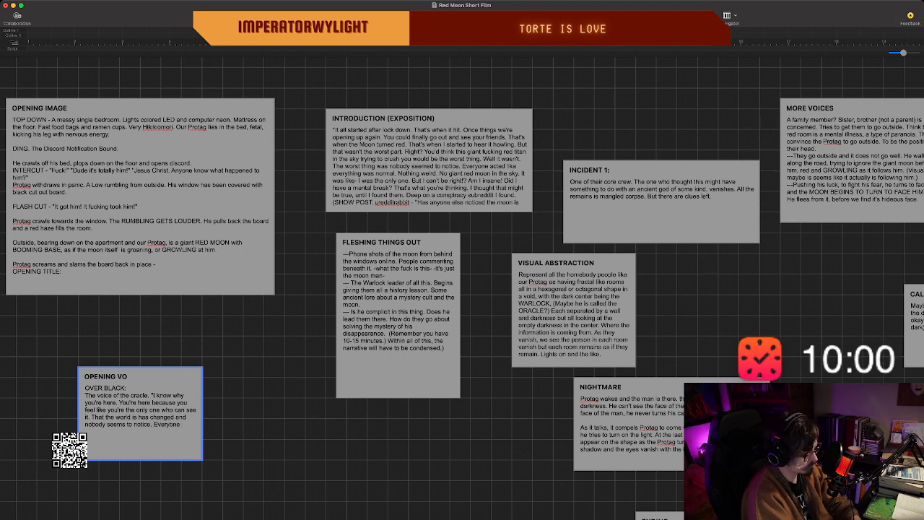
{"action": "type", "text": " e"}
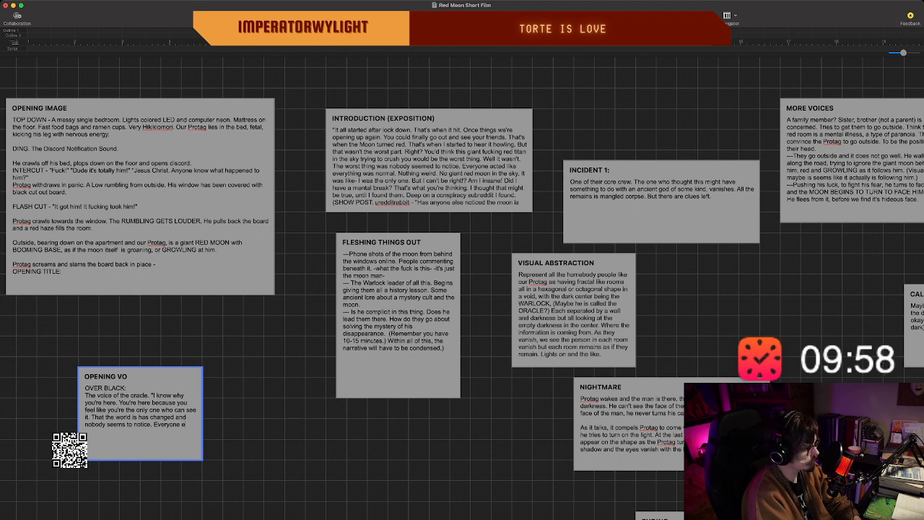
{"action": "key", "text": "BackSpace"}
{"action": "key", "text": "BackSpace"}
{"action": "key", "text": "BackSpace"}
{"action": "key", "text": "BackSpace"}
{"action": "key", "text": "BackSpace"}
{"action": "key", "text": "BackSpace"}
{"action": "key", "text": "BackSpace"}
{"action": "key", "text": "BackSpace"}
{"action": "key", "text": "BackSpace"}
{"action": "key", "text": "BackSpace"}
{"action": "key", "text": "BackSpace"}
Add "Nobody save you. The ones with eyes to see the truth." to the oracle's speech in the OPENING VO beat.
{"action": "type", "text": "N"}
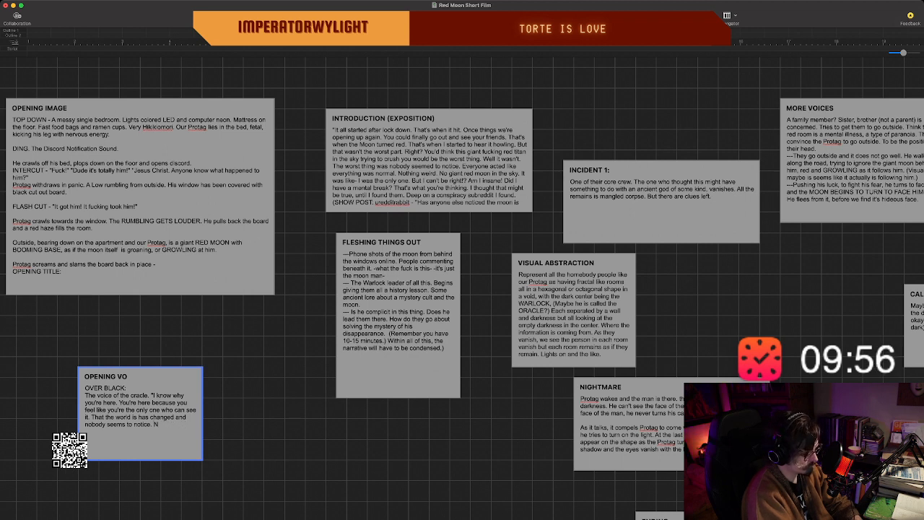
{"action": "type", "text": "obo"}
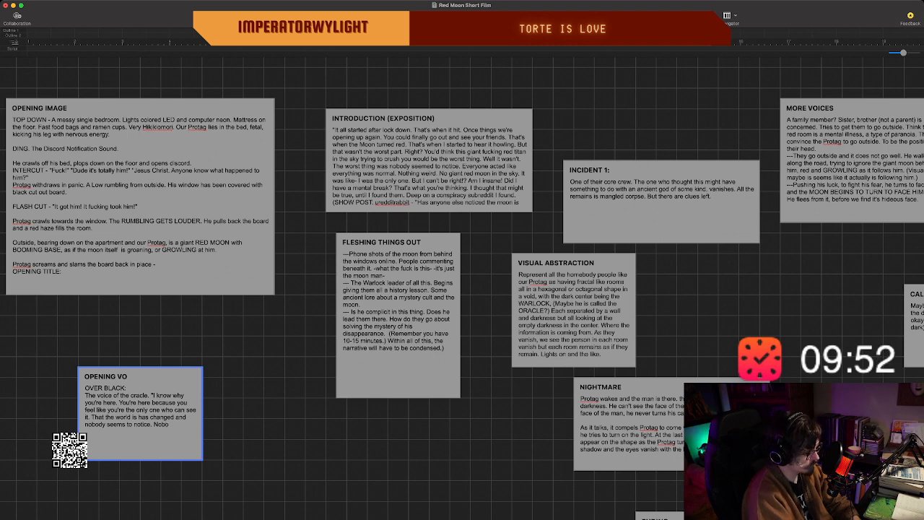
{"action": "type", "text": "dy save you. The"}
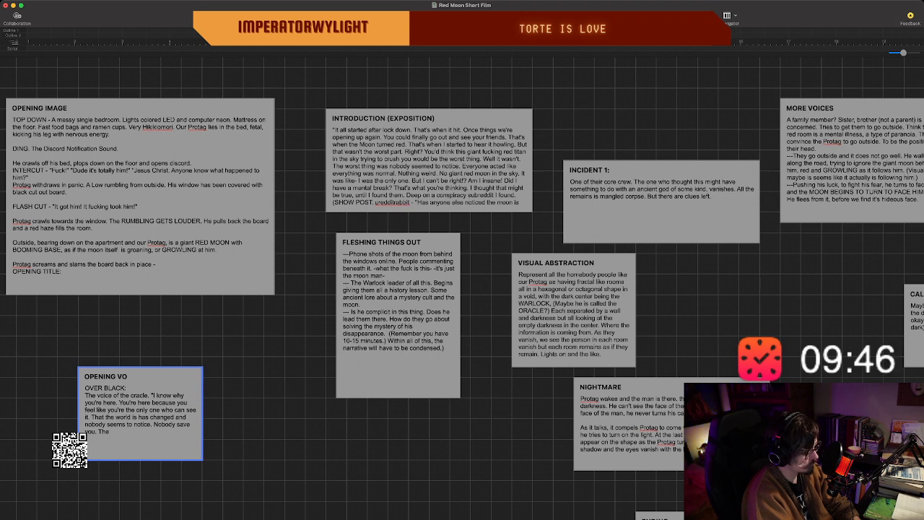
{"action": "type", "text": "ones with"}
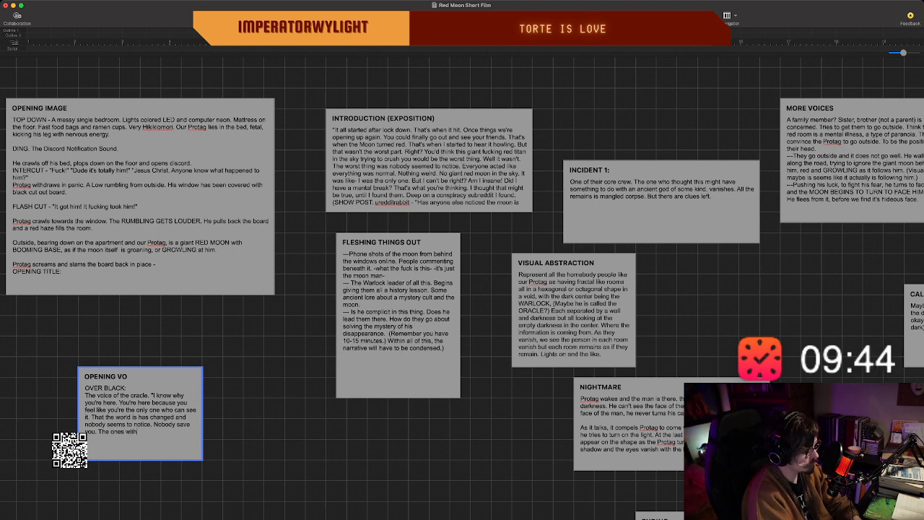
{"action": "type", "text": " eyes to see"}
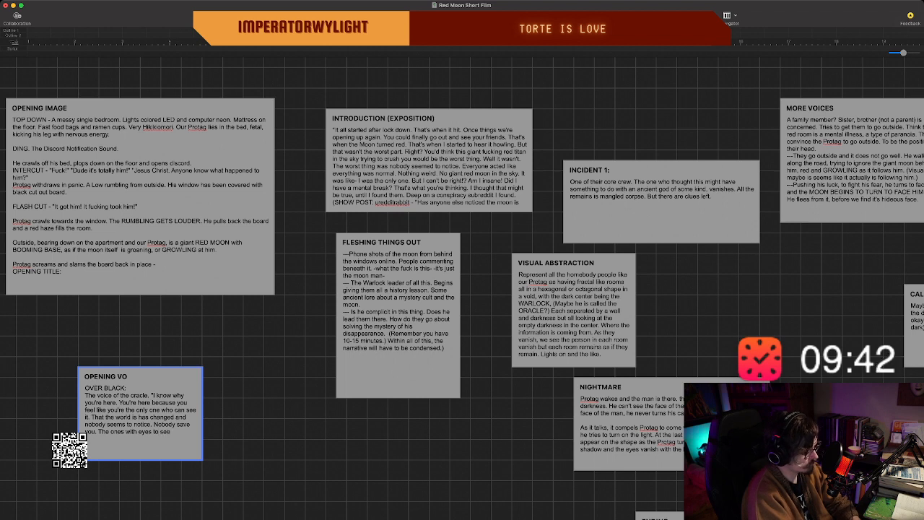
{"action": "type", "text": " the truth."}
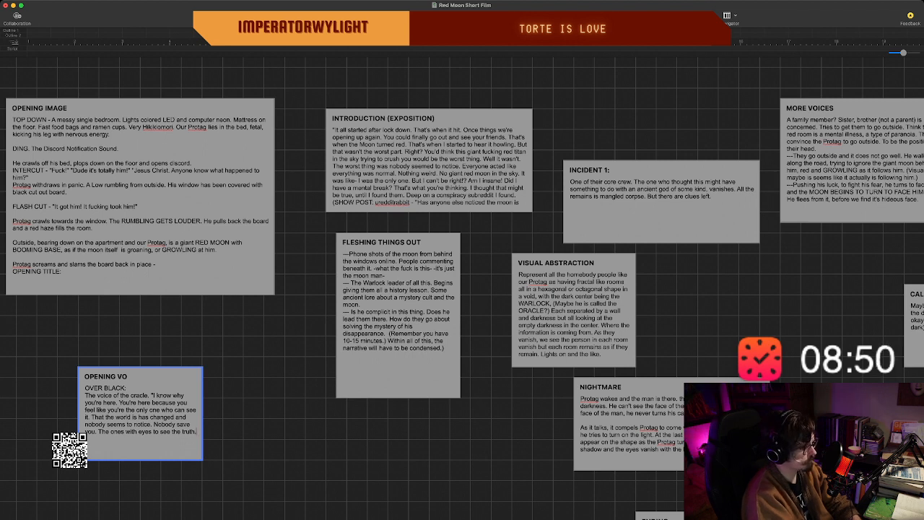
{"action": "type", "text": "The"}
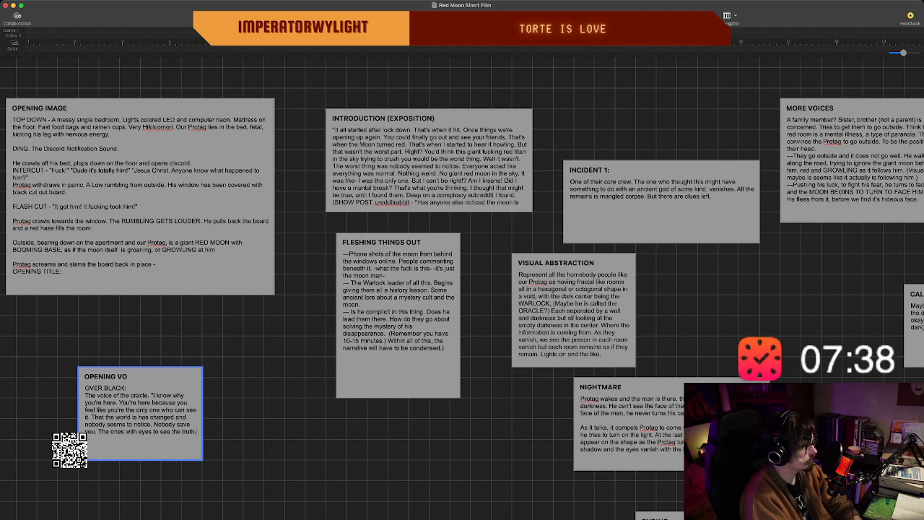
{"action": "type", "text": "We"}
{"action": "key", "text": "BackSpace"}
{"action": "key", "text": "BackSpace"}
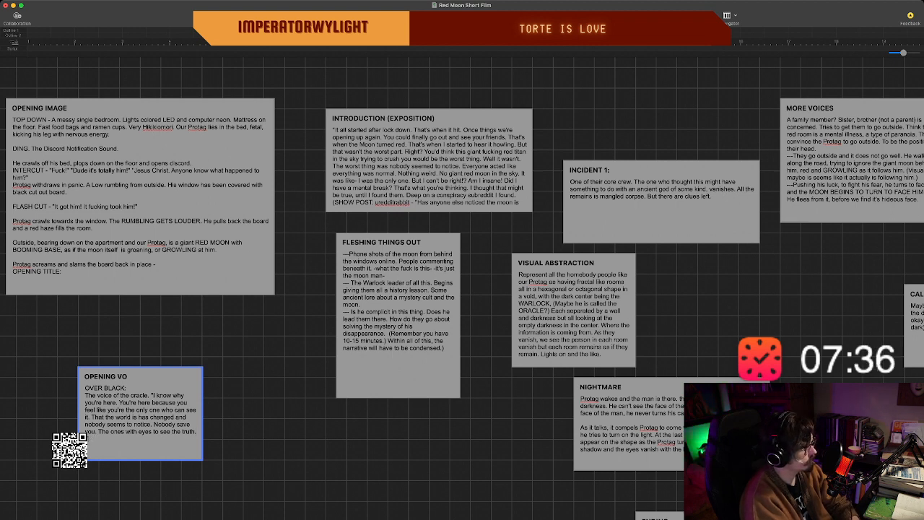
Continue the oracle's speech in the OPENING VO beat with "Together we will find the reason".
{"action": "type", "text": "Together we"}
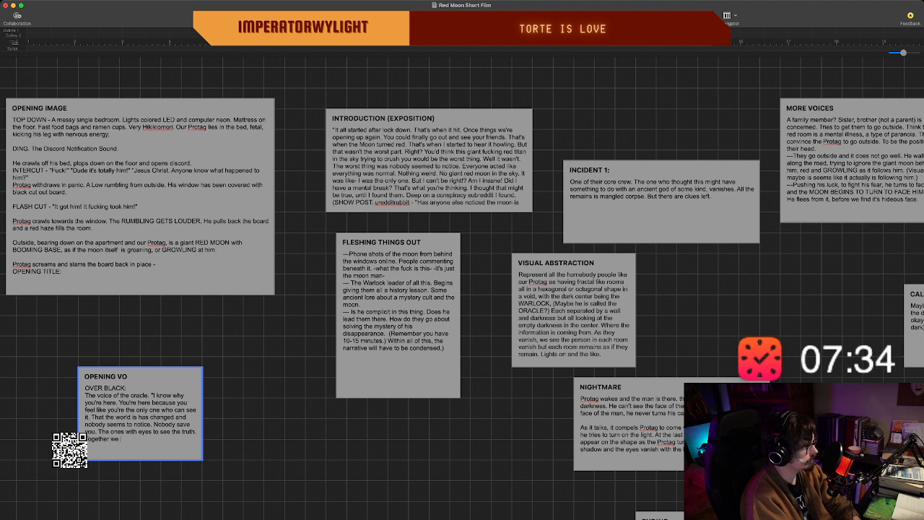
{"action": "type", "text": " will find th"}
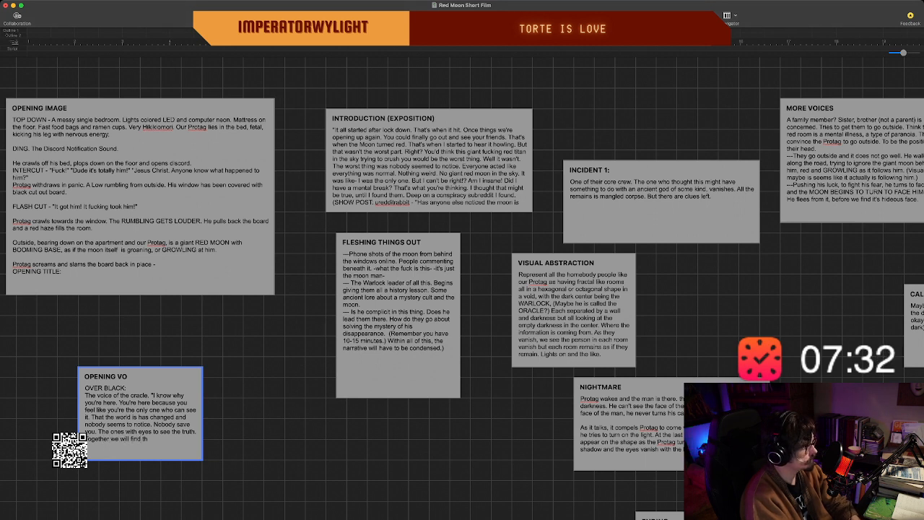
{"action": "type", "text": "e reason. the"}
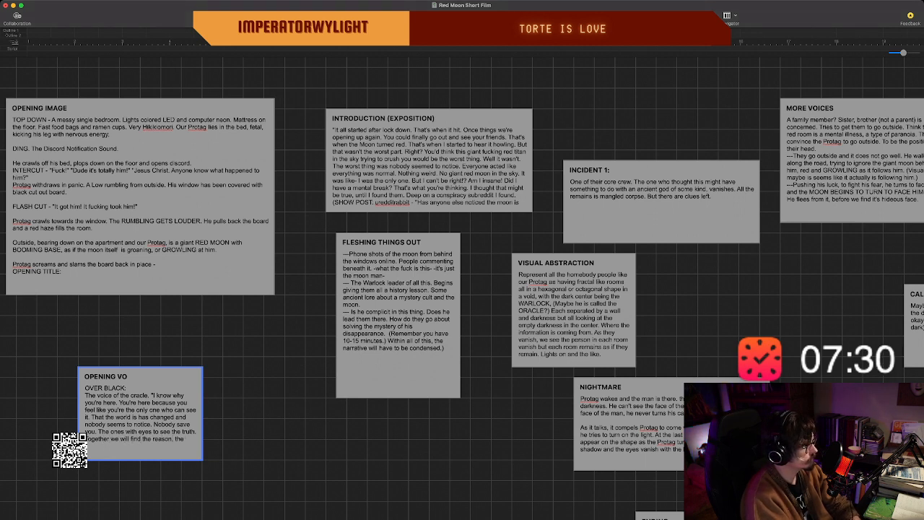
{"action": "key", "text": "BackSpace"}
{"action": "key", "text": "BackSpace"}
{"action": "key", "text": "BackSpace"}
{"action": "key", "text": "BackSpace"}
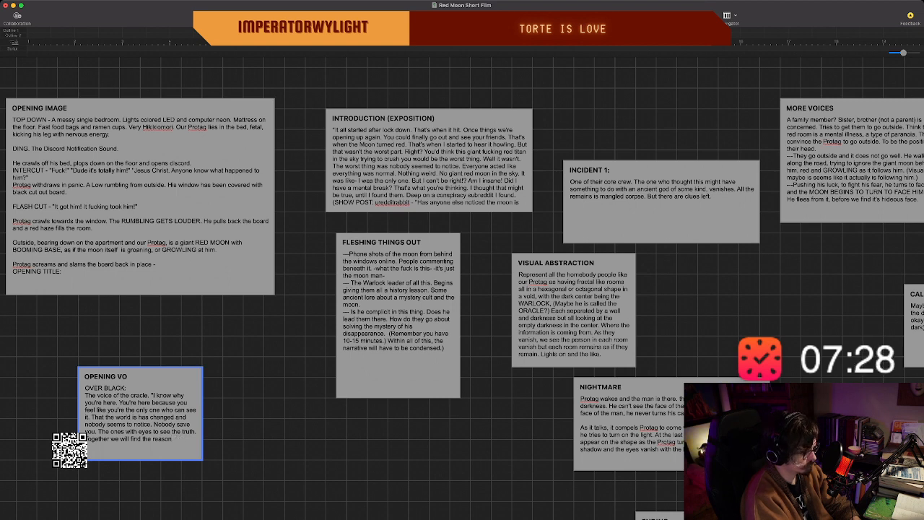
Complete the sentence in the oracle's speech with ", and perhaps, we are the only ones who can save our world.".
{"action": "type", "text": ", and"}
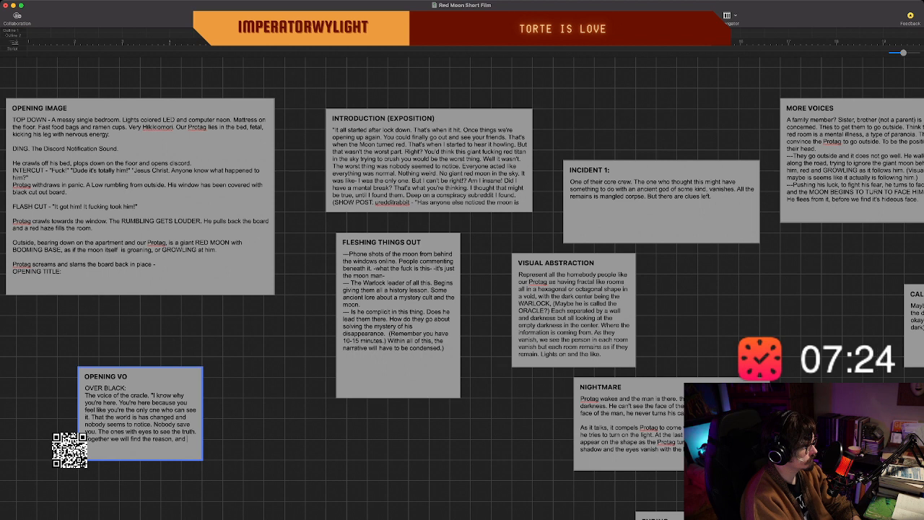
{"action": "type", "text": " perhap"}
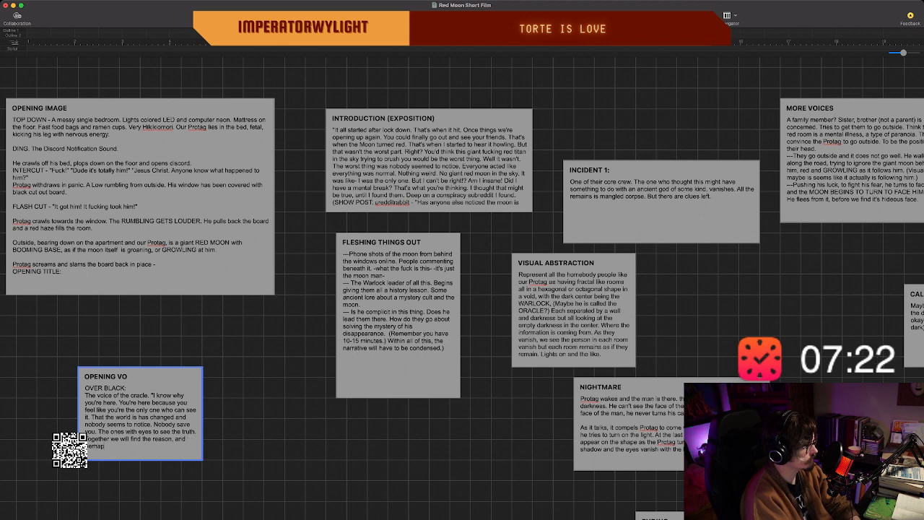
{"action": "type", "text": "s, we are t"}
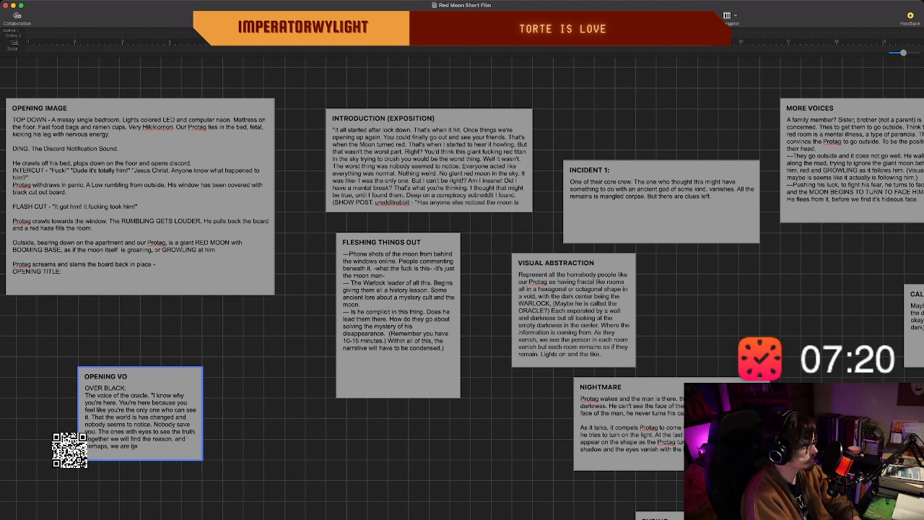
{"action": "type", "text": "he onl"}
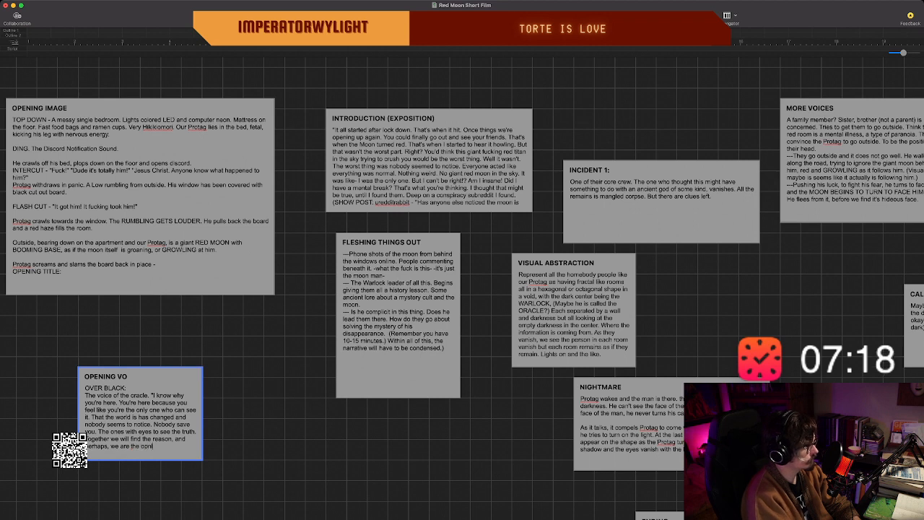
{"action": "type", "text": "y one"}
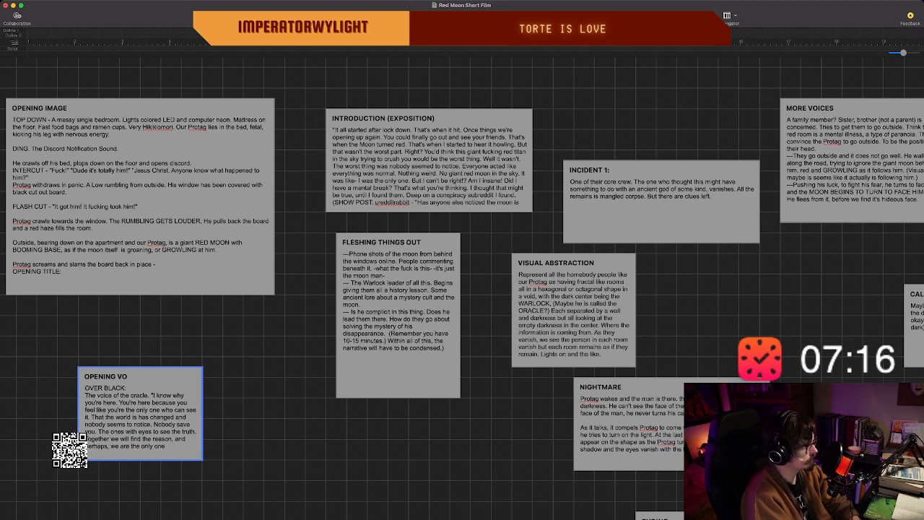
{"action": "type", "text": "s who can save o"}
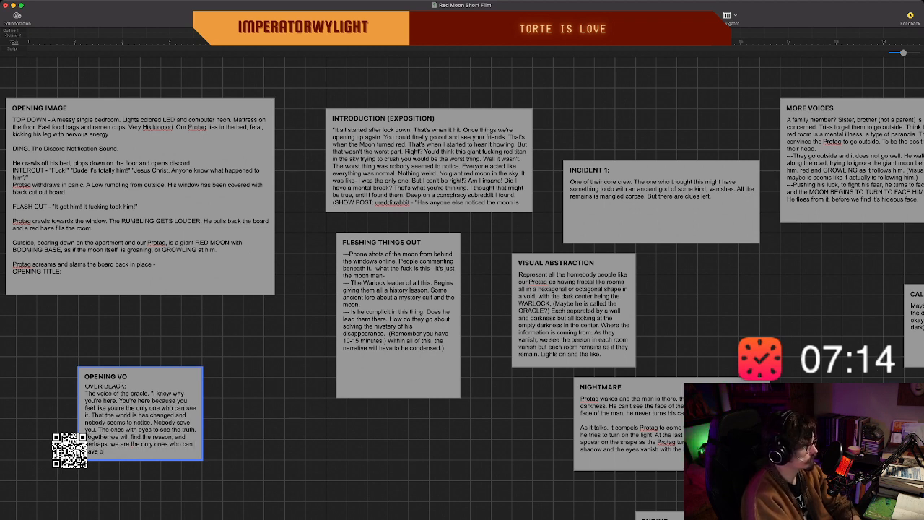
{"action": "type", "text": "ur world"}
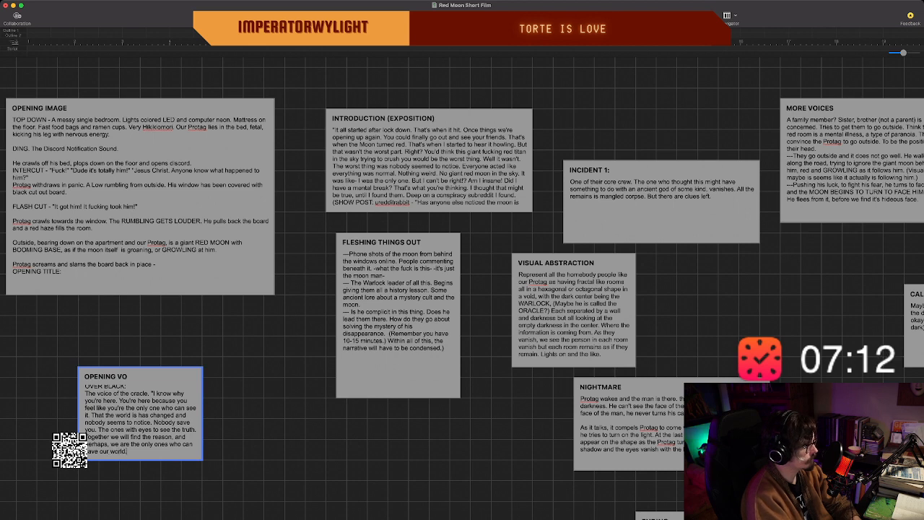
{"action": "type", "text": "."}
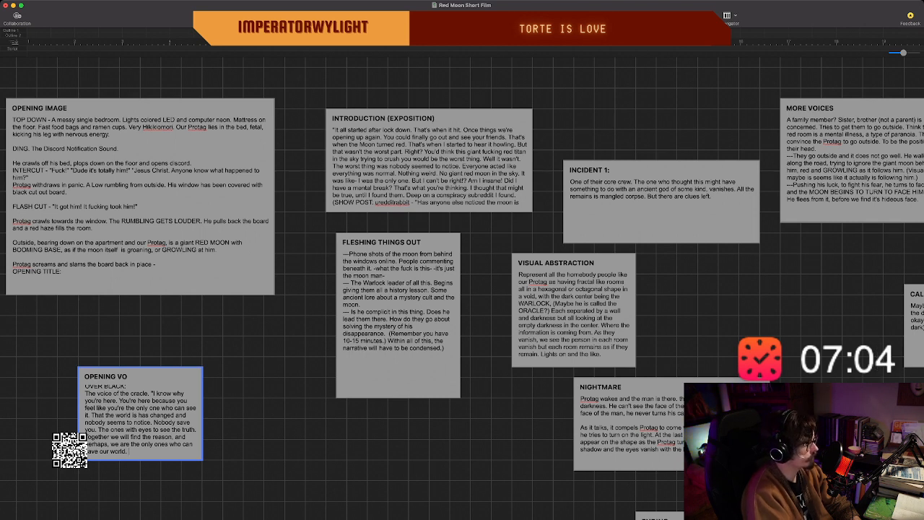
Adjust the height of the OPENING VO beat to fit all of its text and deselect the beat.
{"action": "scroll", "coordinate": [462, 289], "scroll_direction": "right", "scroll_amount": 1}
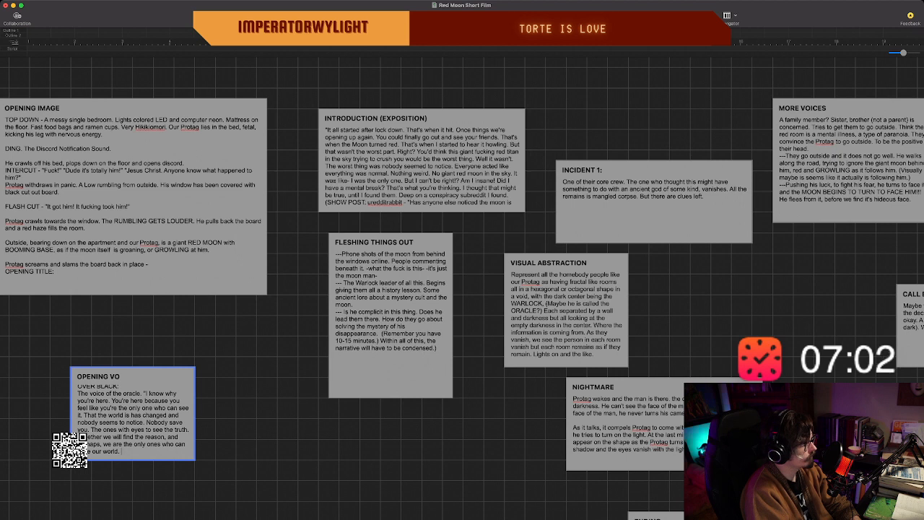
{"action": "left_click_drag", "start_coordinate": [133, 460], "coordinate": [133, 480]}
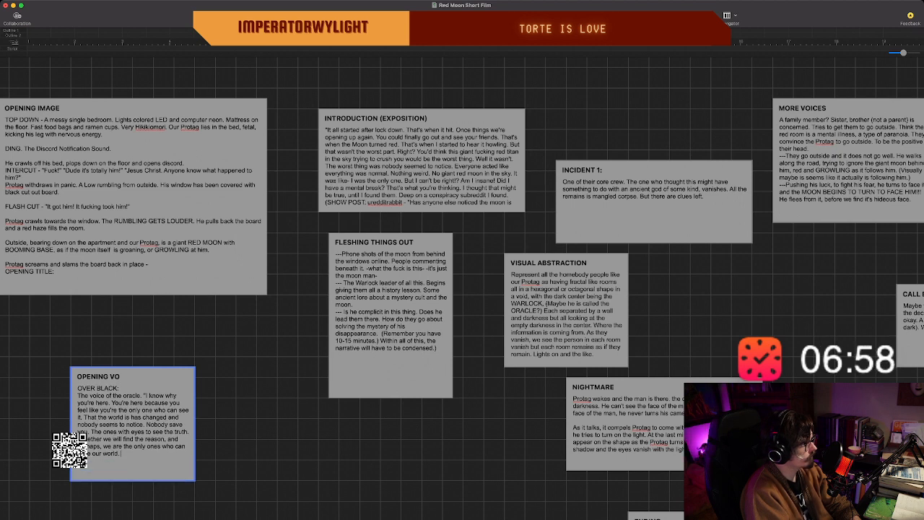
{"action": "scroll", "coordinate": [462, 289], "scroll_direction": "left", "scroll_amount": 5}
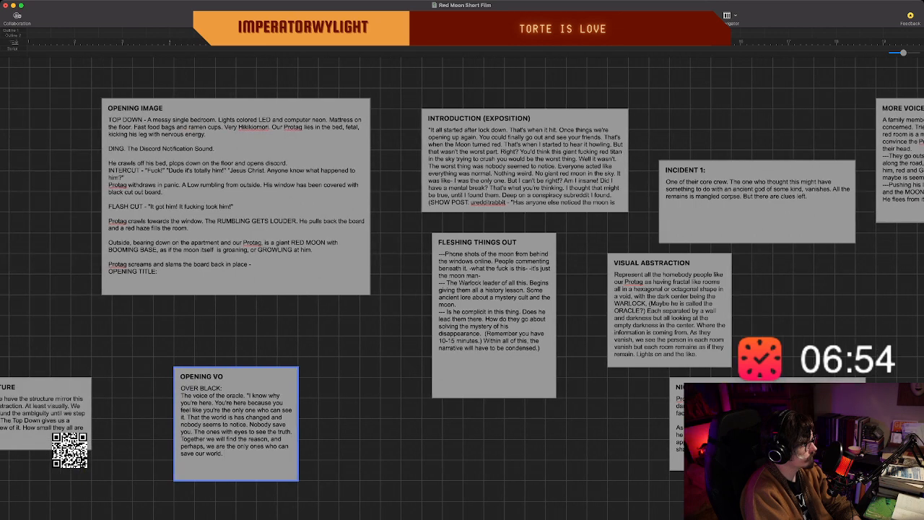
{"action": "mouse_move", "coordinate": [236, 480]}
{"action": "left_mouse_down"}
{"action": "mouse_move", "coordinate": [236, 461]}
{"action": "mouse_move", "coordinate": [236, 471]}
{"action": "left_mouse_up"}
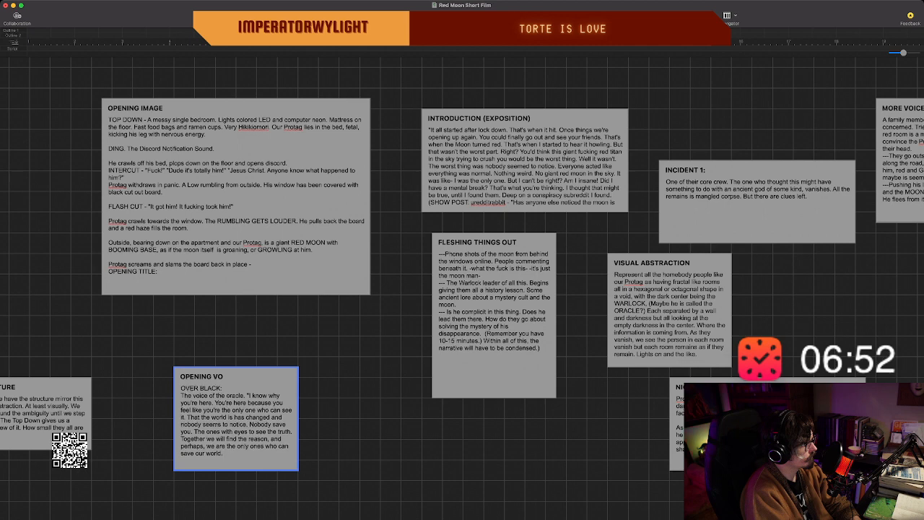
{"action": "key", "text": "Escape"}
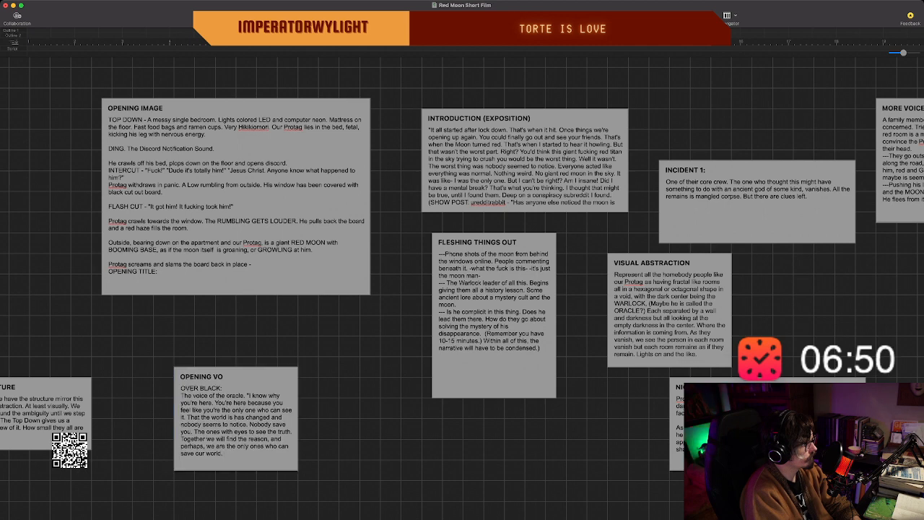
Find the PROGRESSION beat and open its text for editing at the end, by the GROUP PART 2 heading.
{"action": "scroll", "coordinate": [462, 289], "scroll_direction": "left", "scroll_amount": 5}
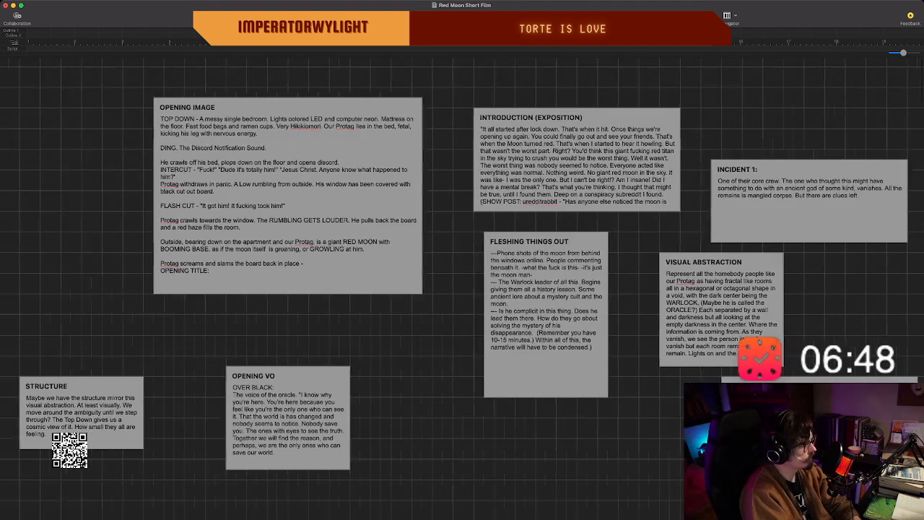
{"action": "scroll", "coordinate": [462, 289], "scroll_direction": "right", "scroll_amount": 10}
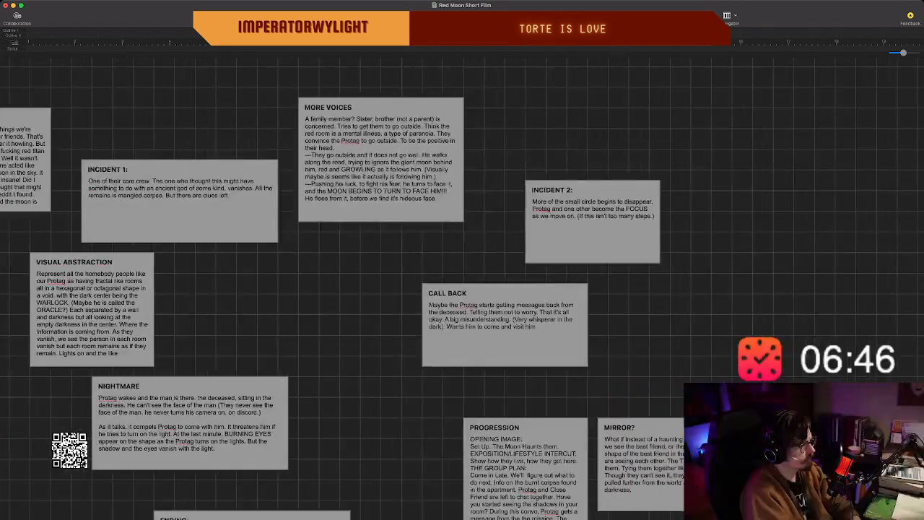
{"action": "scroll", "coordinate": [462, 289], "scroll_direction": "down", "scroll_amount": 2}
{"action": "scroll", "coordinate": [462, 289], "scroll_direction": "left", "scroll_amount": 1}
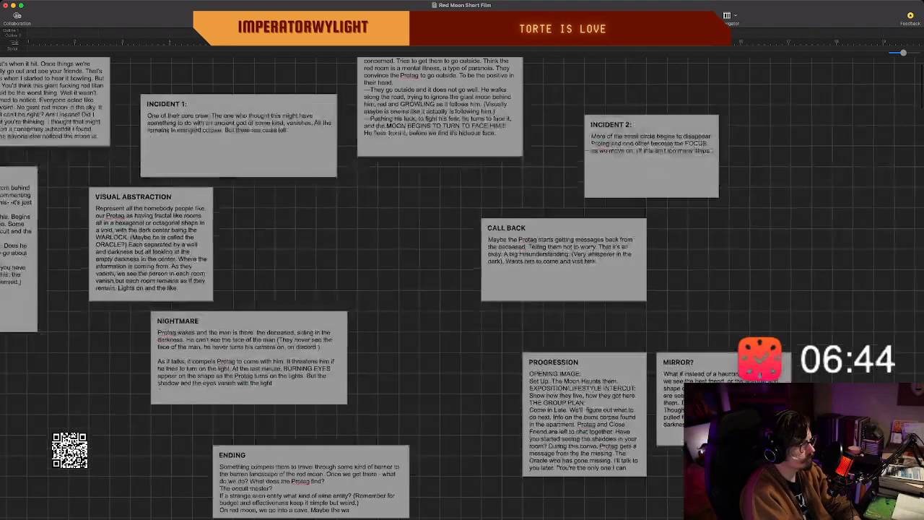
{"action": "scroll", "coordinate": [462, 288], "scroll_direction": "down", "scroll_amount": 1}
{"action": "scroll", "coordinate": [462, 289], "scroll_direction": "right", "scroll_amount": 2}
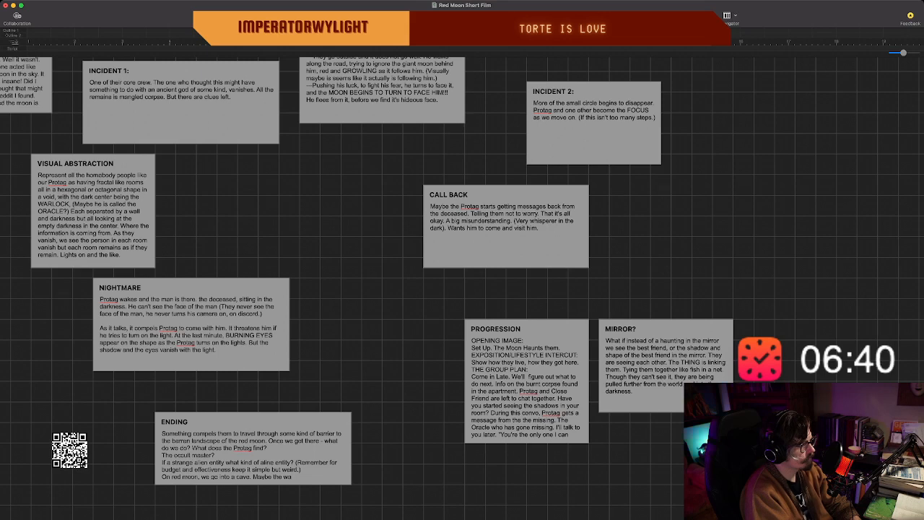
{"action": "left_click", "coordinate": [526, 381]}
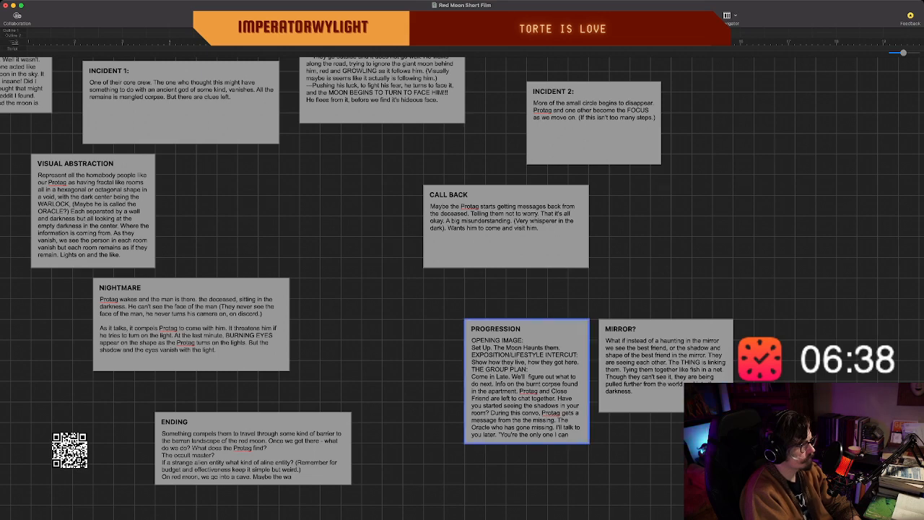
{"action": "scroll", "coordinate": [526, 380], "scroll_direction": "down", "scroll_amount": 10}
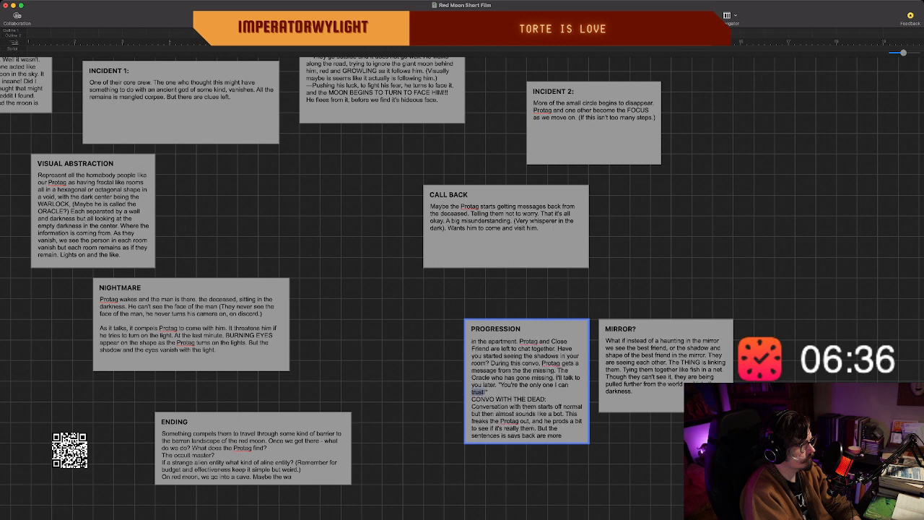
{"action": "double_click", "coordinate": [526, 388]}
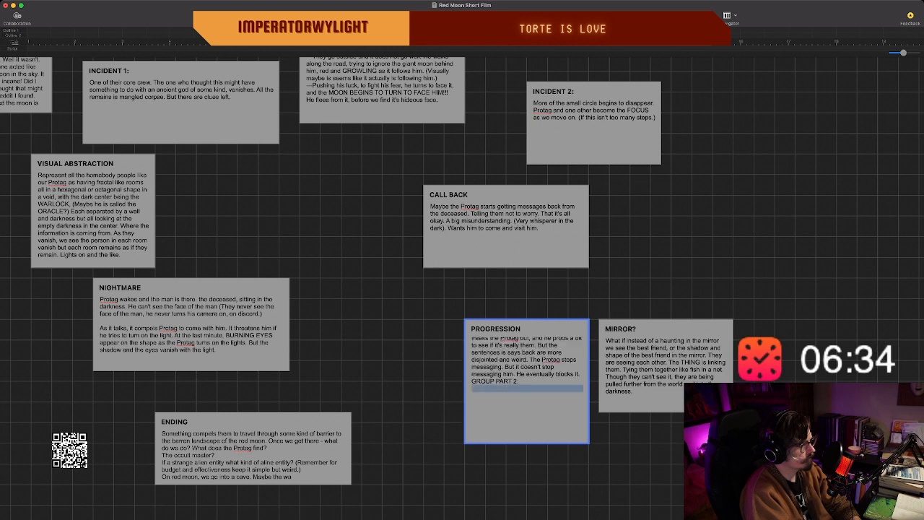
{"action": "left_click", "coordinate": [527, 388]}
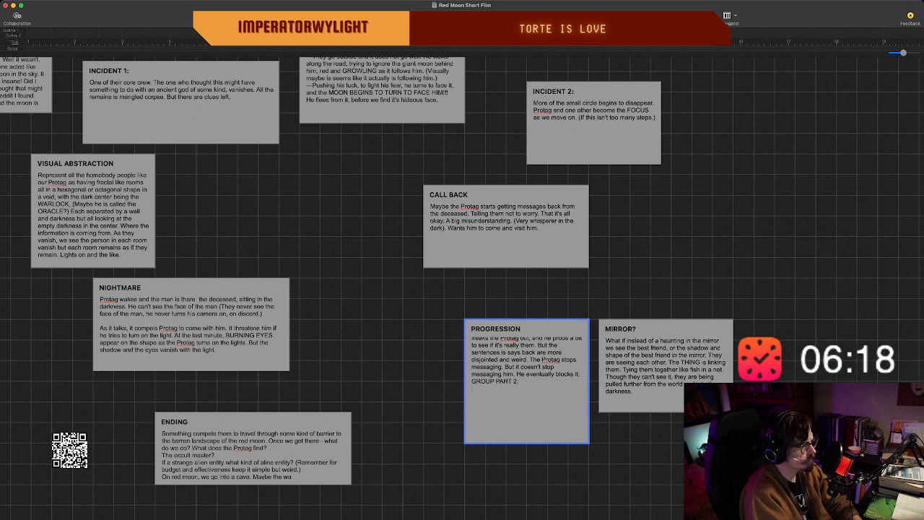
{"action": "scroll", "coordinate": [526, 381], "scroll_direction": "up", "scroll_amount": 3}
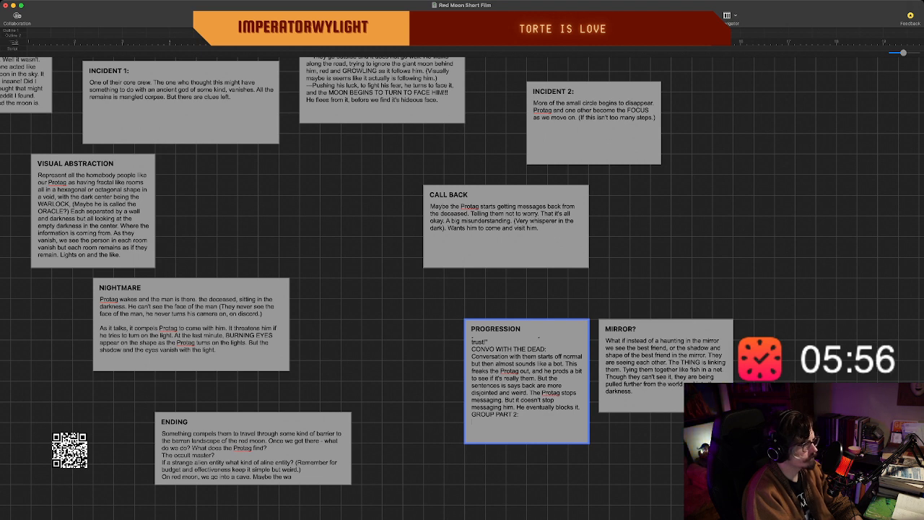
Start a line under the GROUP PART 2 heading in the PROGRESSION beat with the quoted dialogue "I don't know it was weird and kind of creepy.
{"action": "key", "text": "Return"}
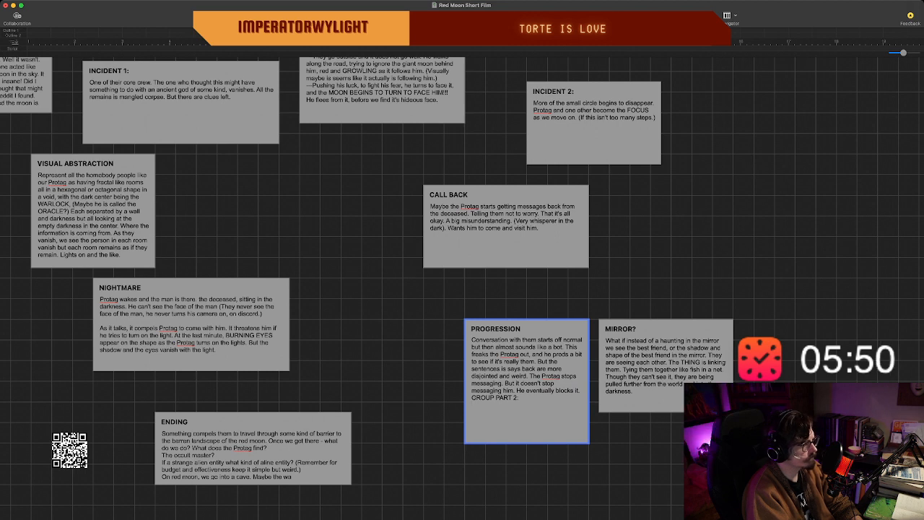
{"action": "double_click", "coordinate": [550, 398]}
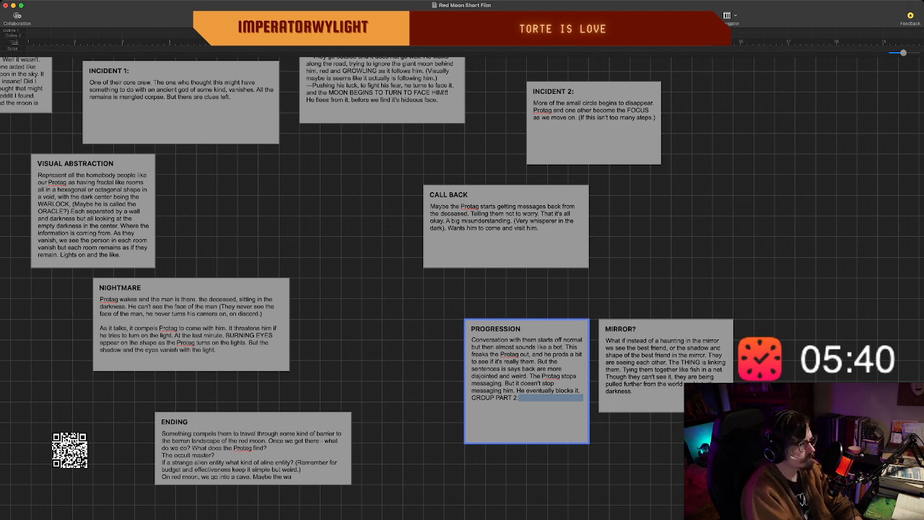
{"action": "key", "text": "Return"}
{"action": "key", "text": "BackSpace"}
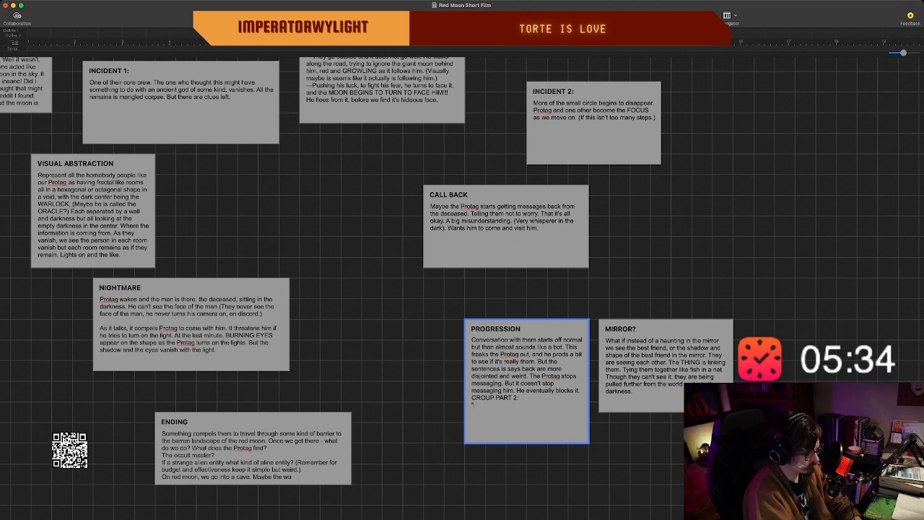
{"action": "type", "text": "on't"}
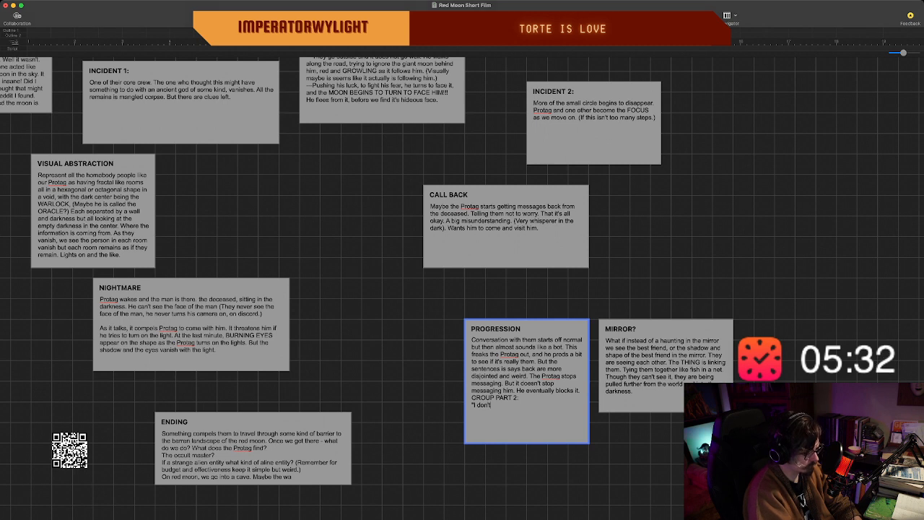
{"action": "type", "text": " know it was"}
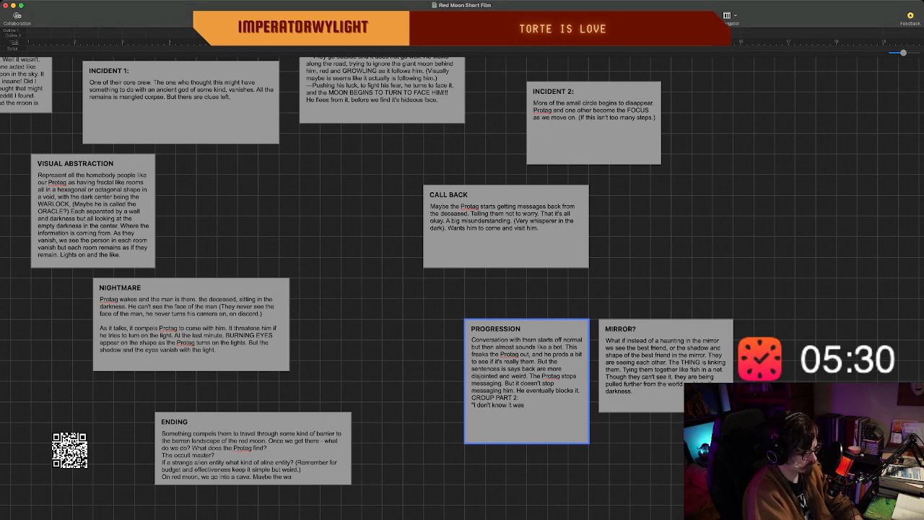
{"action": "type", "text": " weird and kind of d"}
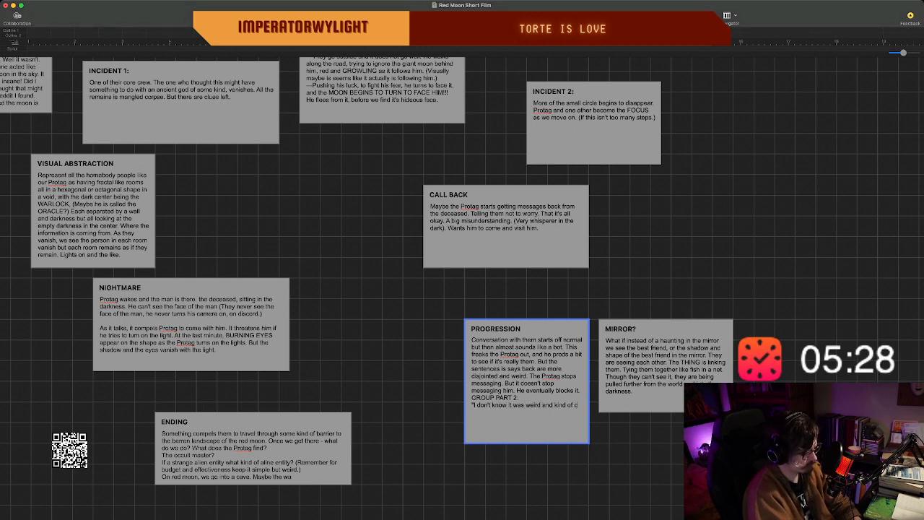
{"action": "key", "text": "BackSpace"}
{"action": "type", "text": "creepy"}
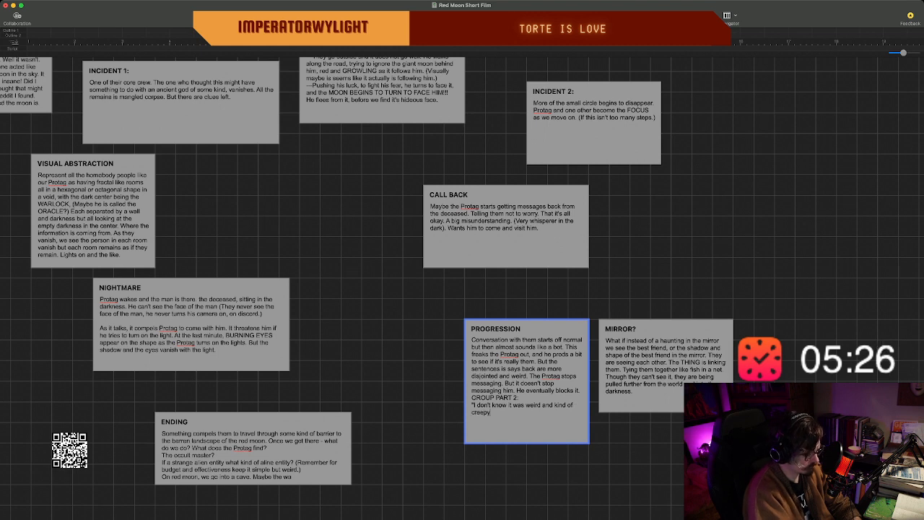
{"action": "type", "text": ". You"}
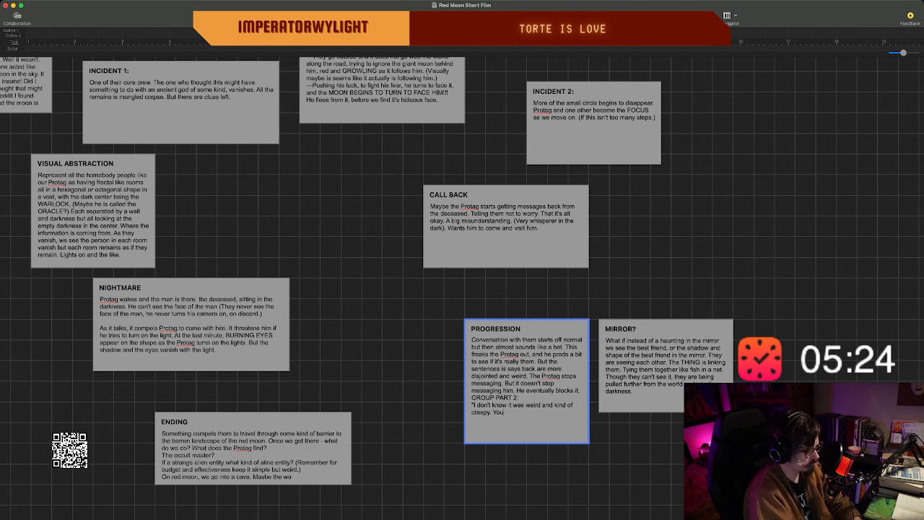
{"action": "type", "text": " think it could be a psyc"}
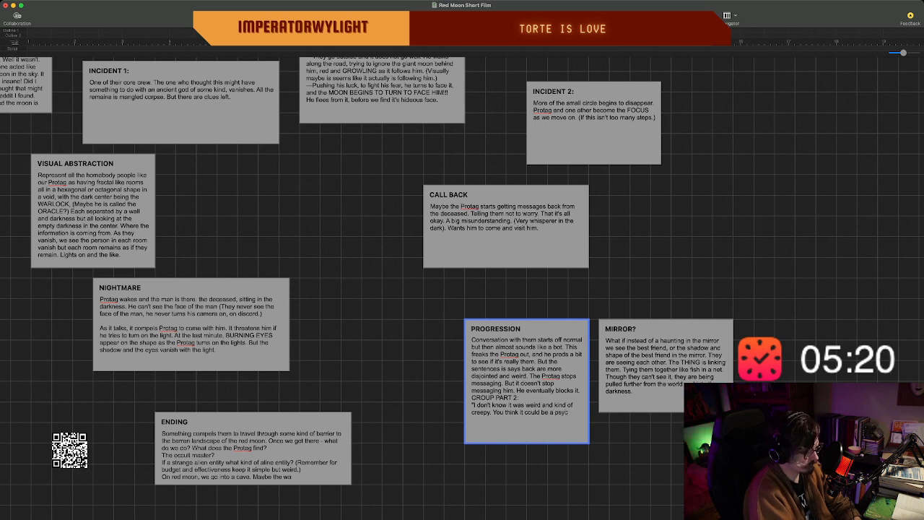
{"action": "key", "text": "BackSpace"}
{"action": "type", "text": "-op"}
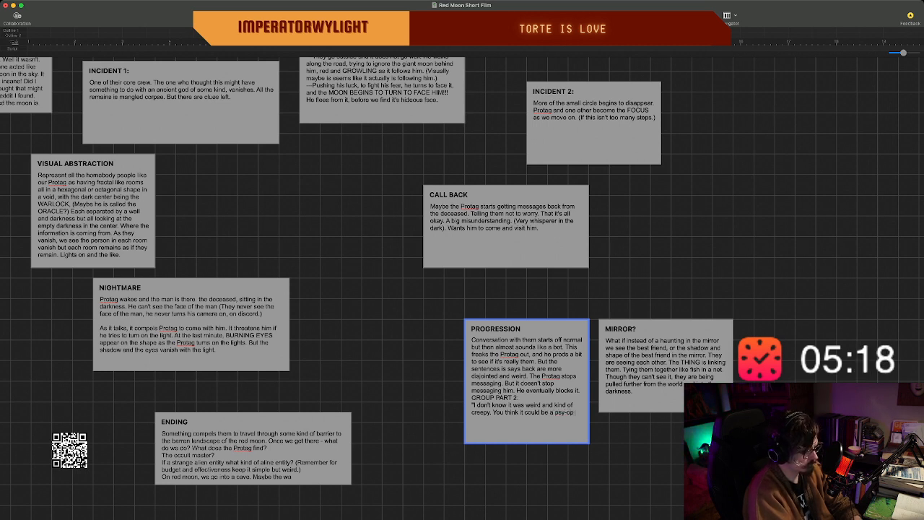
{"action": "type", "text": " or something. The cops"}
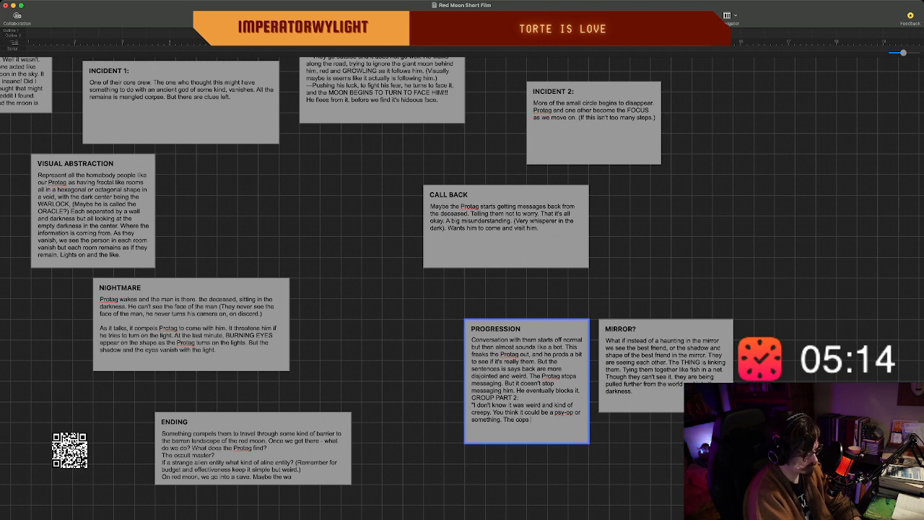
{"action": "type", "text": " going onb"}
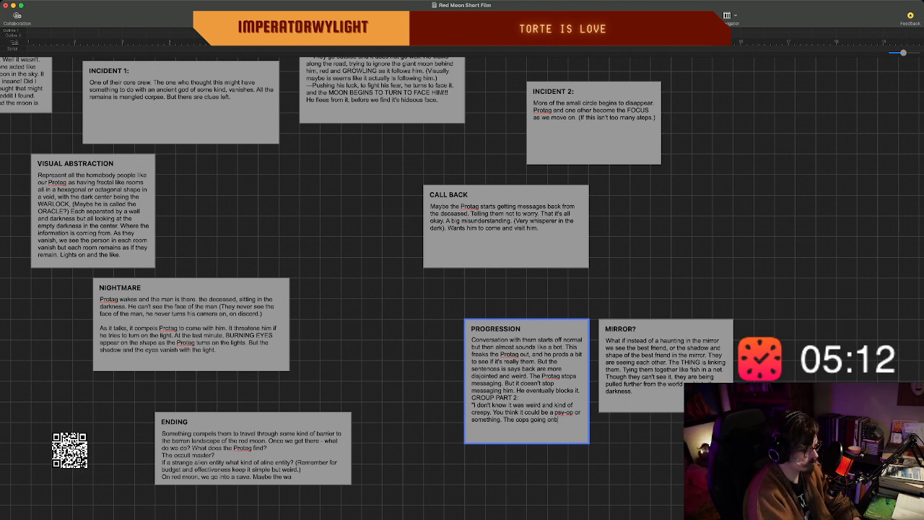
{"action": "key", "text": "BackSpace"}
{"action": "type", "text": " his a"}
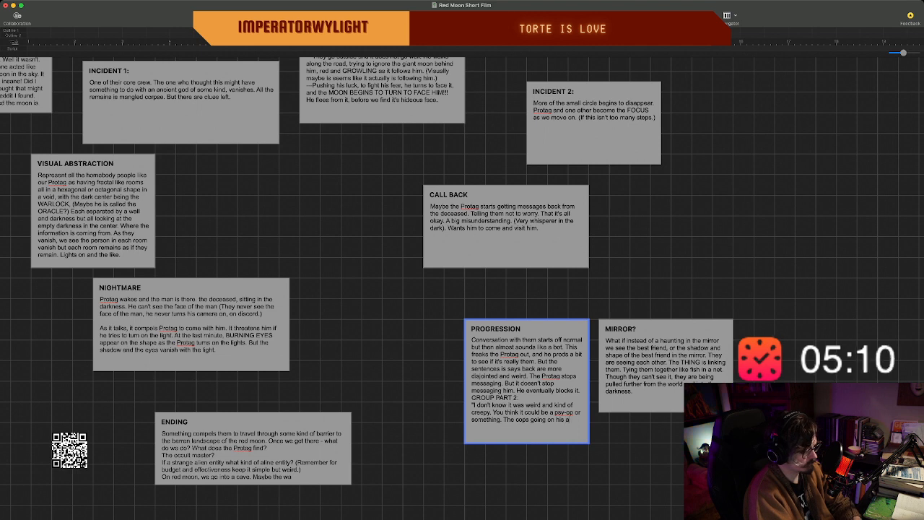
{"action": "type", "text": "ccounts, tryuing"}
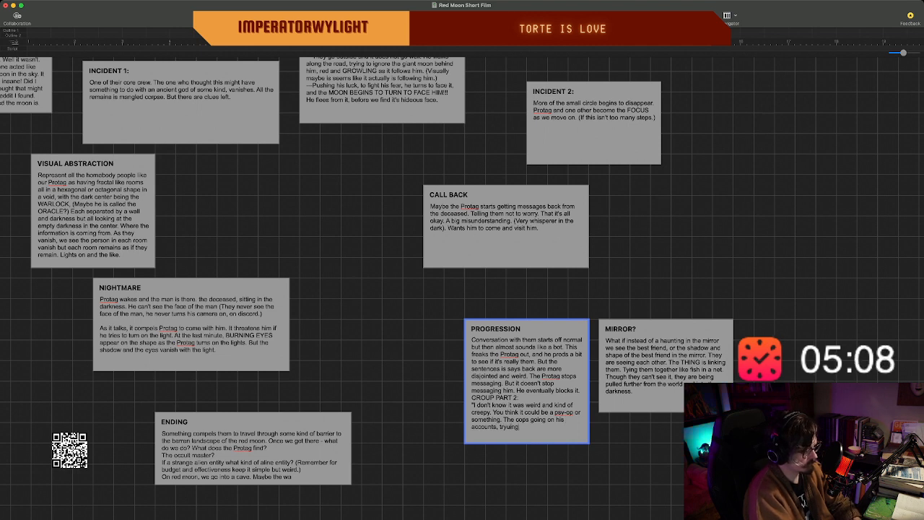
Add "The cops going on his accounts, trying to solve the murder." to the GROUP PART 2 dialogue and close the quotation.
{"action": "key", "text": "BackSpace"}
{"action": "key", "text": "BackSpace"}
{"action": "key", "text": "BackSpace"}
{"action": "key", "text": "BackSpace"}
{"action": "type", "text": "ing to"}
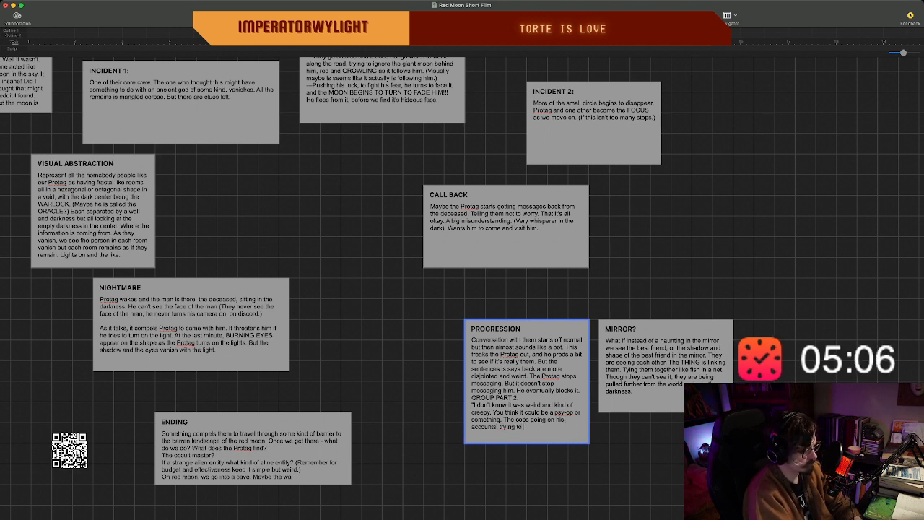
{"action": "type", "text": " solve the"}
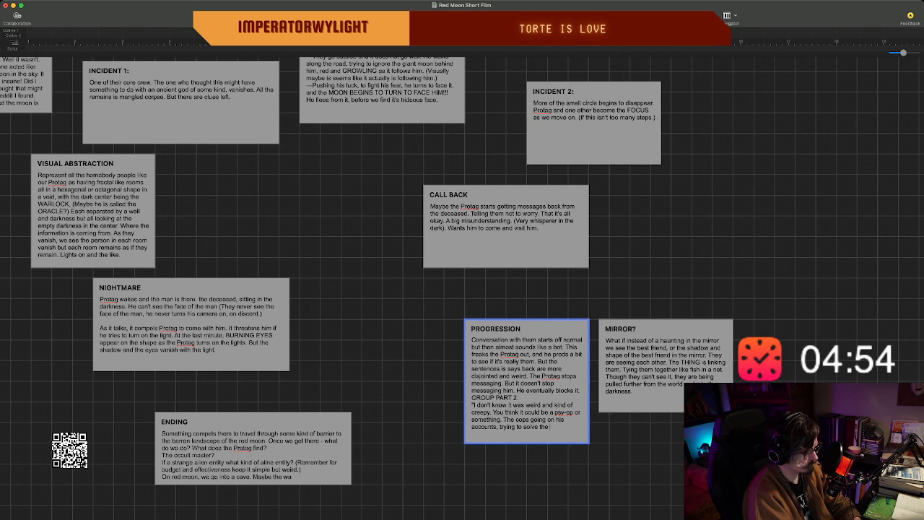
{"action": "type", "text": "murde"}
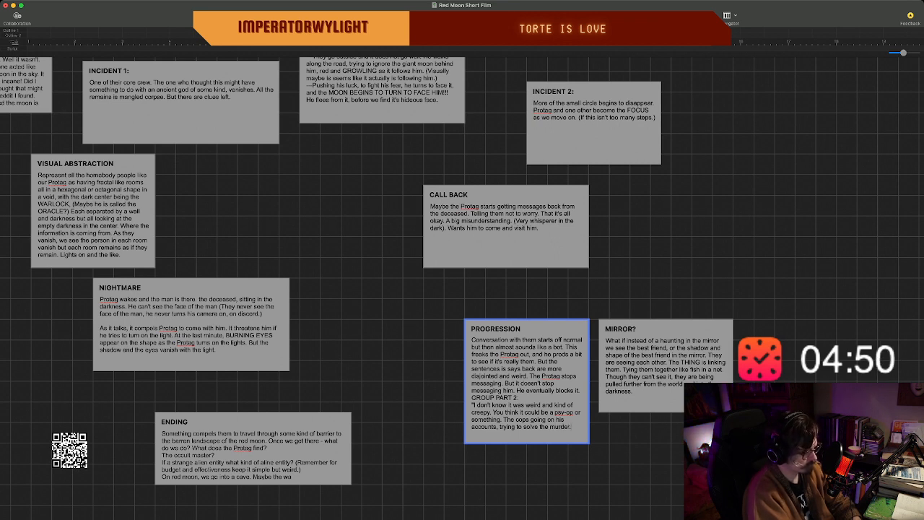
{"action": "type", "text": "r.\" M"}
Add the reply "Maybe you don't know who you can trust." on a new line of the PROGRESSION beat.
{"action": "key", "text": "Return"}
{"action": "type", "text": "May"}
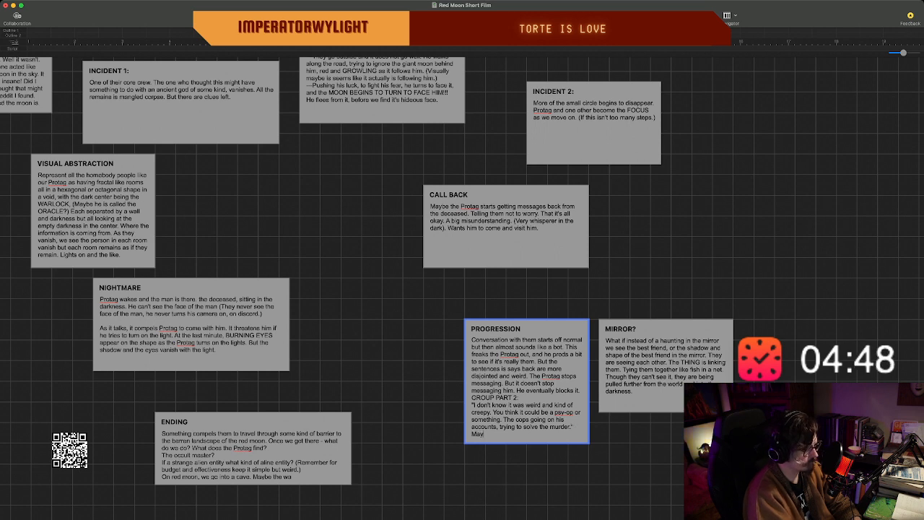
{"action": "type", "text": "be you d"}
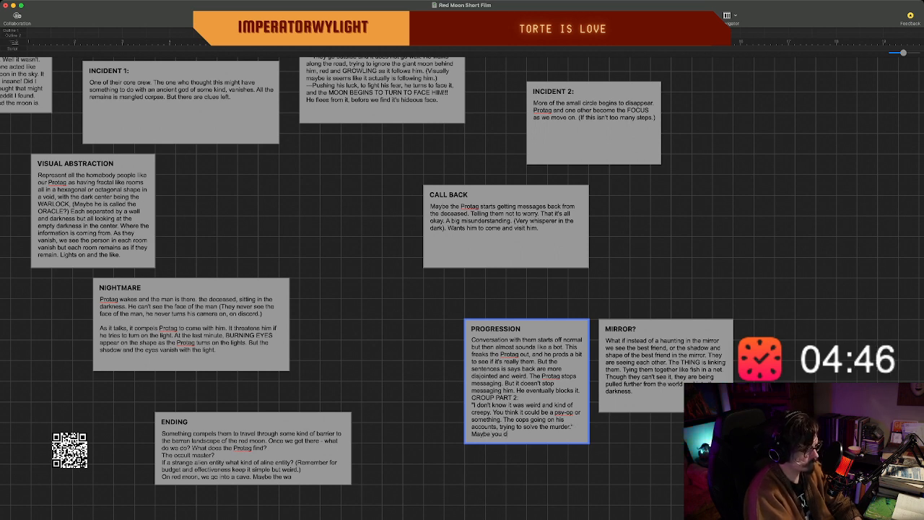
{"action": "type", "text": "on't know"}
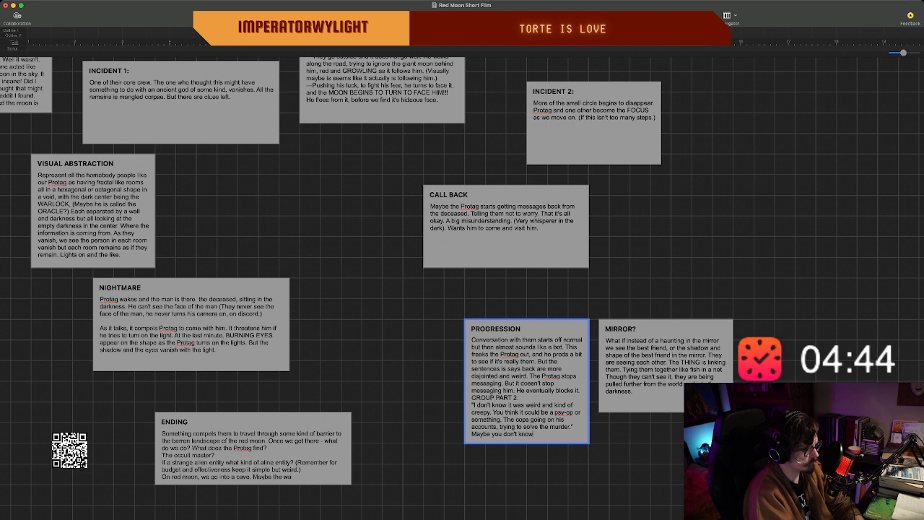
{"action": "type", "text": " who you can trust."}
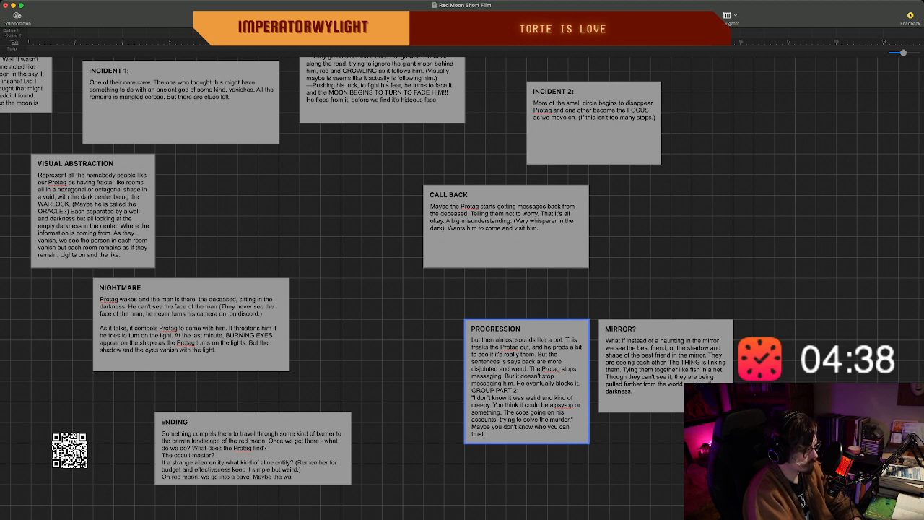
{"action": "type", "text": " Hey, do yo"}
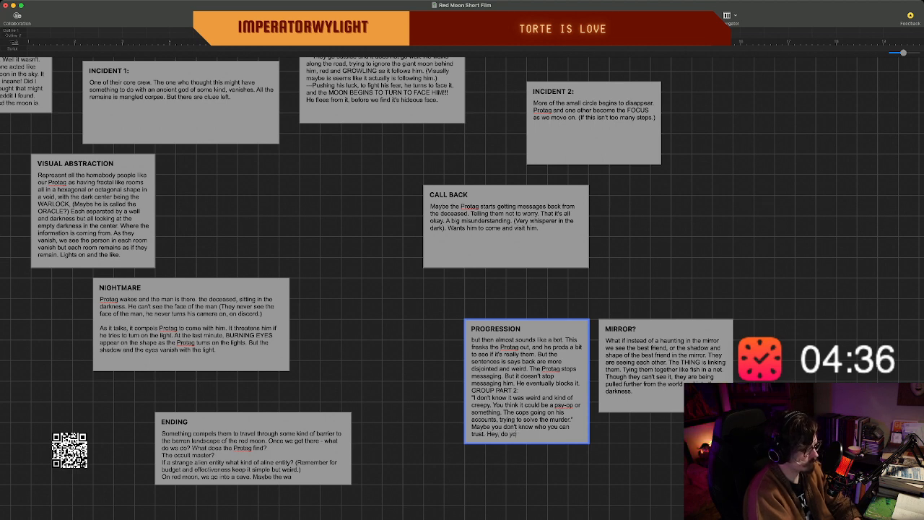
Continue the line with "Hey, can you stay with me. I keep seeing something in my bathroom".
{"action": "key", "text": "BackSpace"}
{"action": "key", "text": "BackSpace"}
{"action": "key", "text": "BackSpace"}
{"action": "key", "text": "BackSpace"}
{"action": "key", "text": "BackSpace"}
{"action": "type", "text": "can you"}
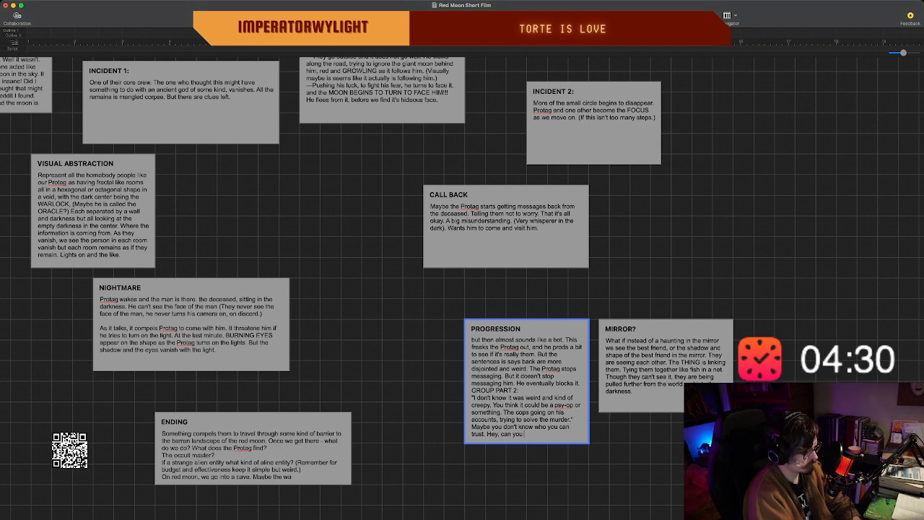
{"action": "type", "text": " stay with me."}
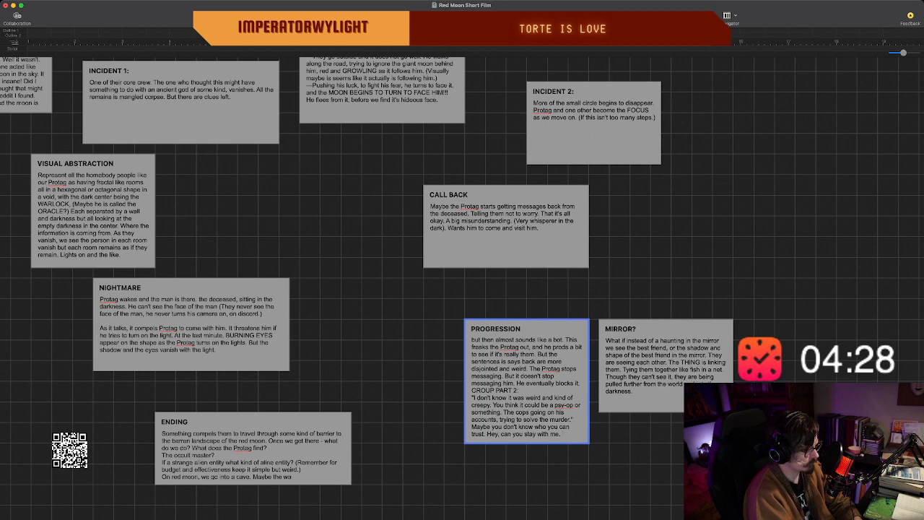
{"action": "type", "text": " I keep seeing"}
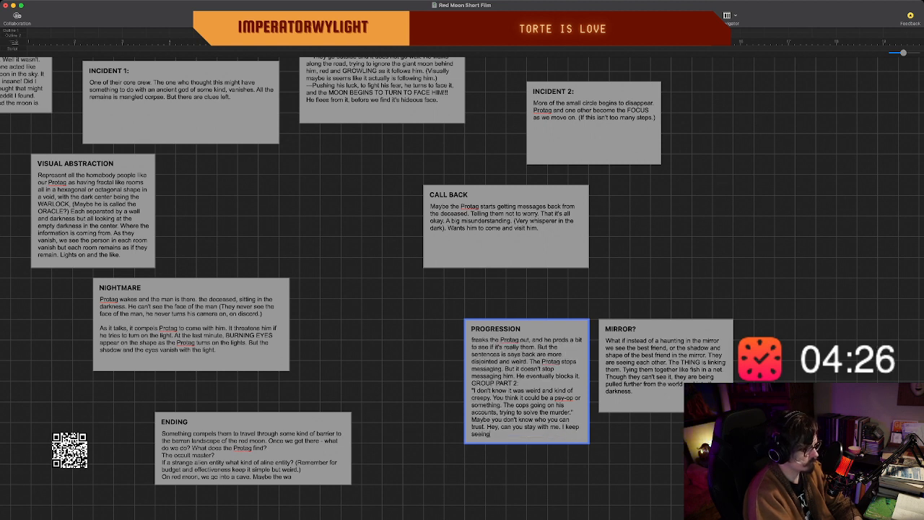
{"action": "type", "text": " something in my bathroom"}
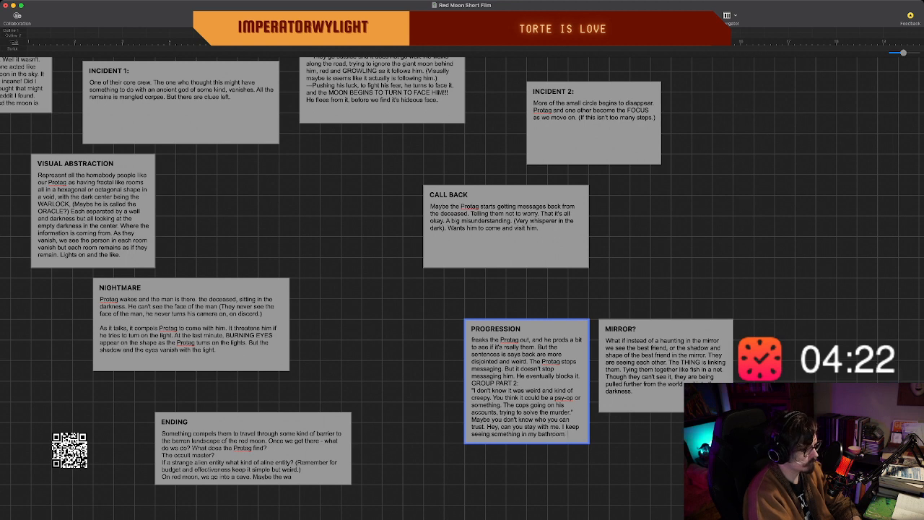
{"action": "type", "text": ". Yeah I'll stay on"}
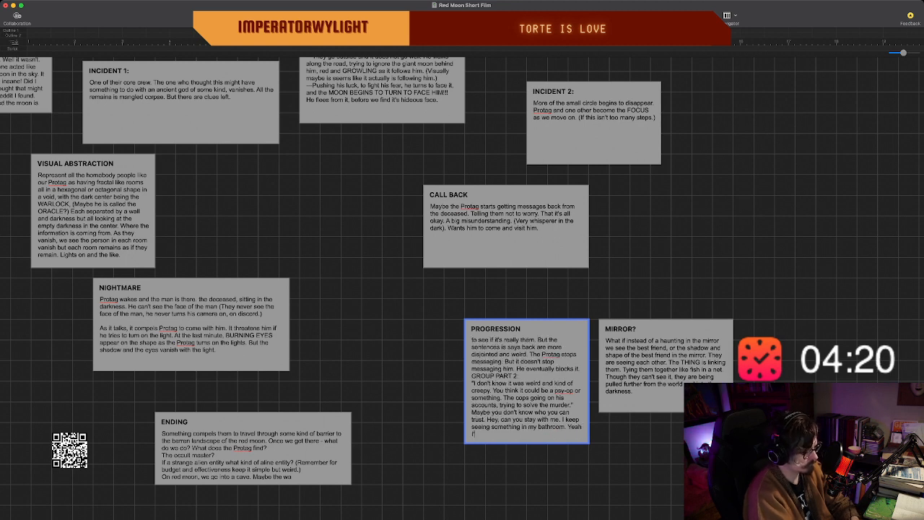
{"action": "type", "text": " th"}
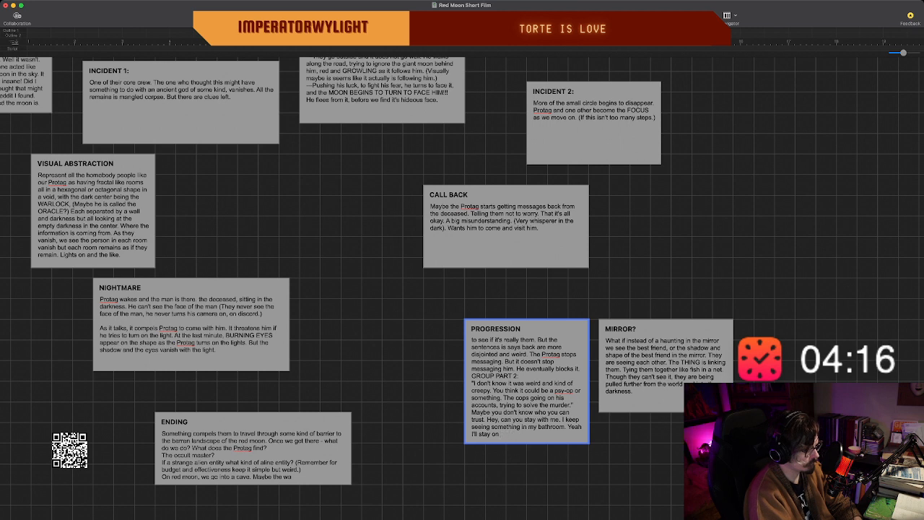
{"action": "type", "text": "e line."}
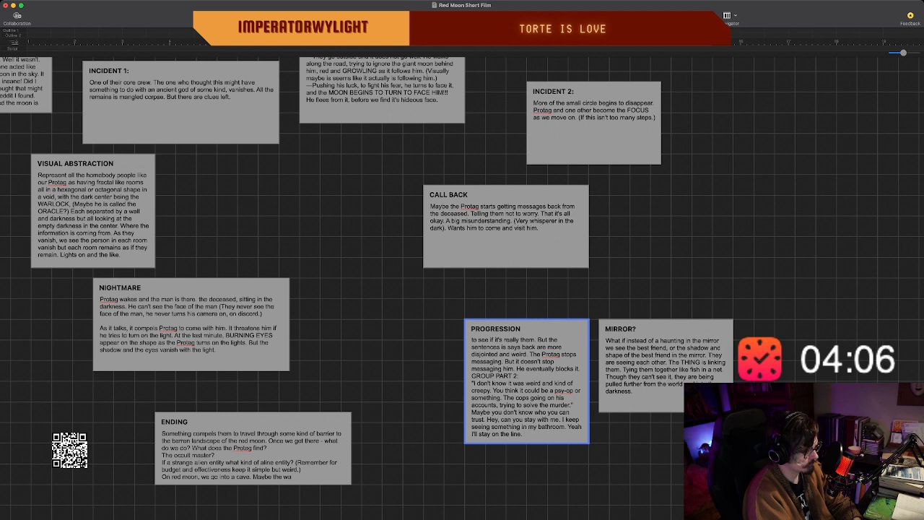
Continue the PROGRESSION beat with "Build tension. Okay their is nothing there.".
{"action": "type", "text": "B"}
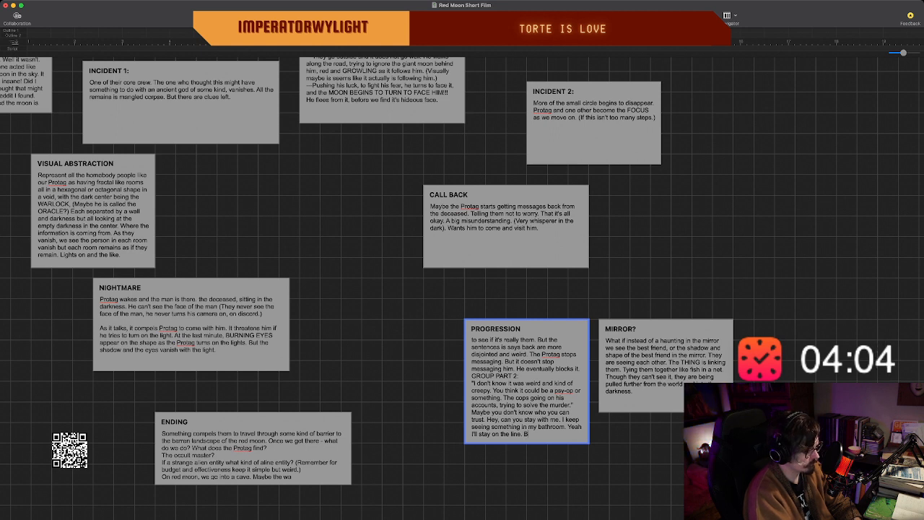
{"action": "type", "text": "uild ten"}
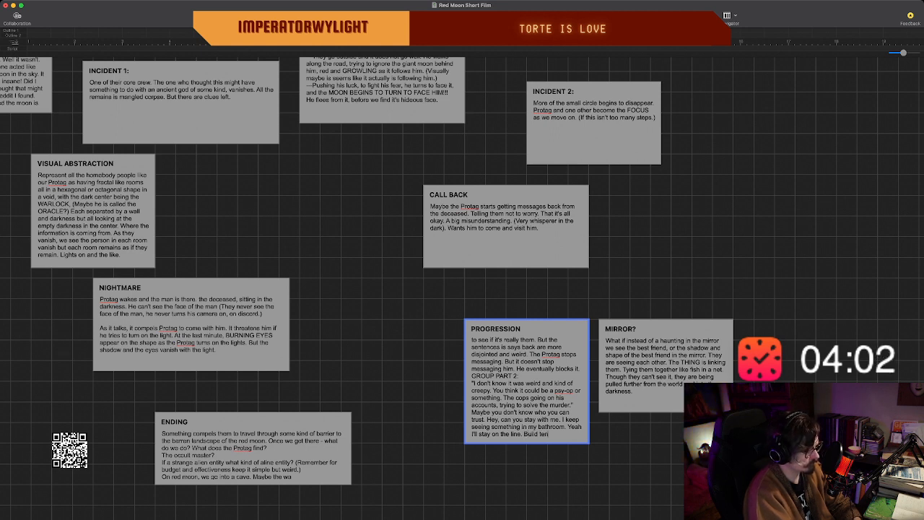
{"action": "type", "text": "sion. Okay"}
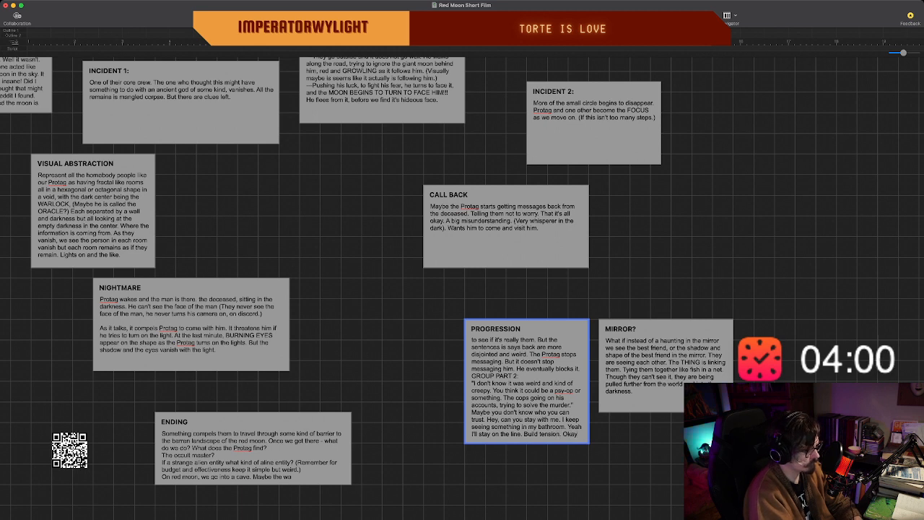
{"action": "type", "text": " their"}
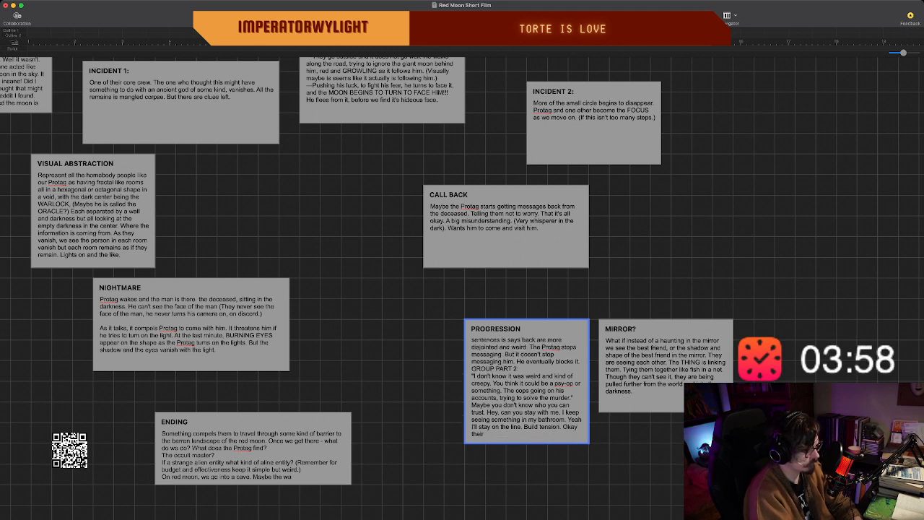
{"action": "type", "text": " is nothing there."}
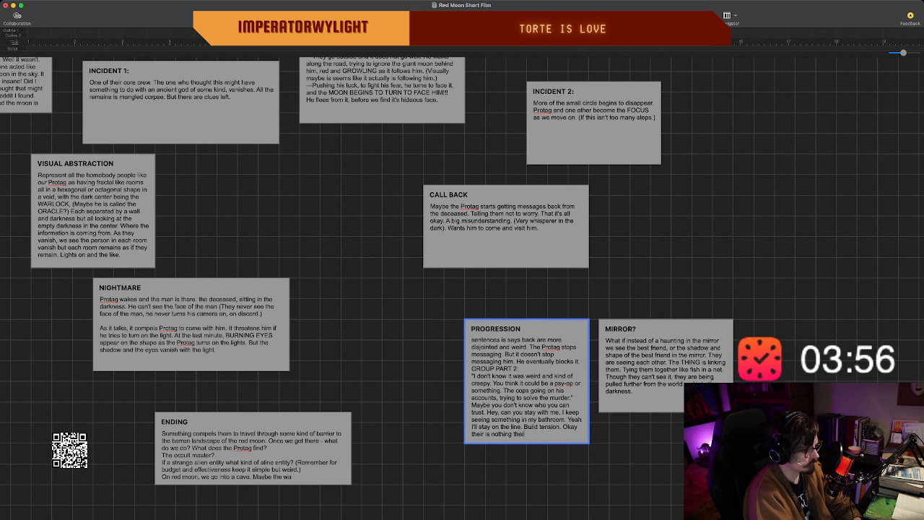
{"action": "type", "text": " Haha may"}
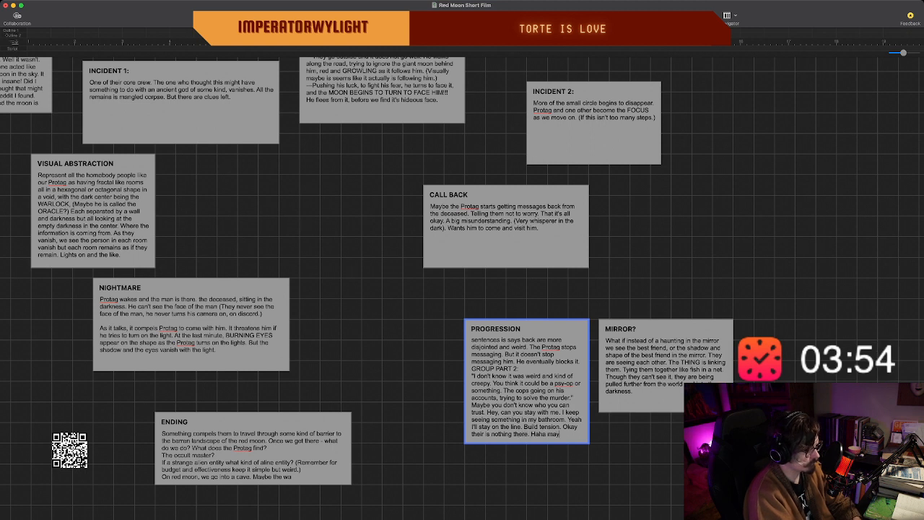
{"action": "type", "text": "be I should"}
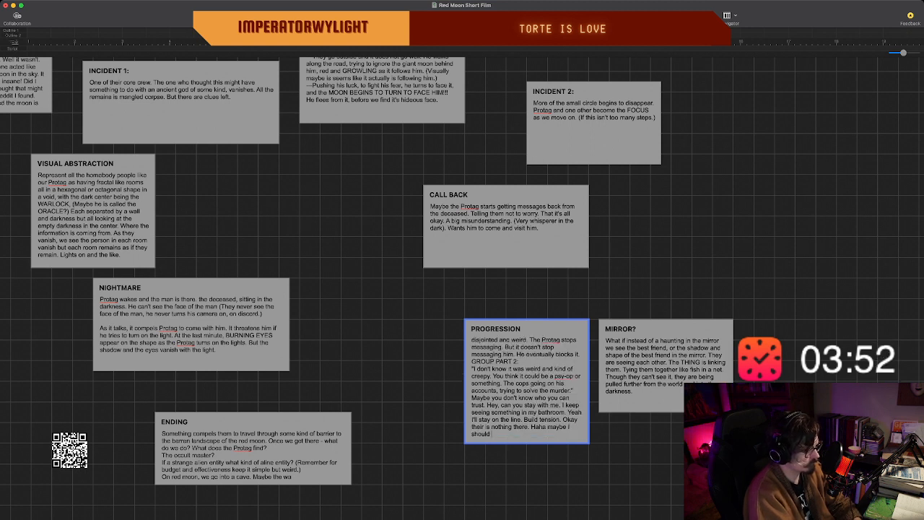
{"action": "type", "text": " check mine."}
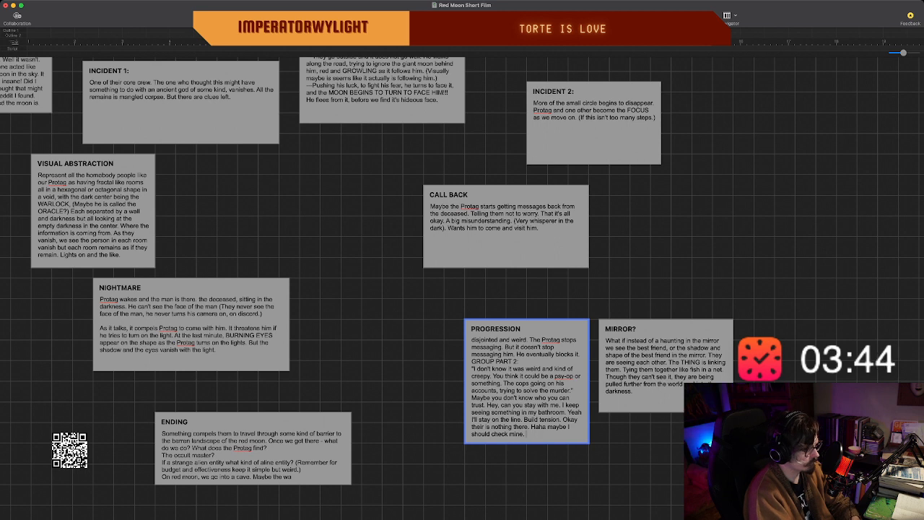
Add the action "He walks into the bathroom and sees a shadow!" after the last line of dialogue.
{"action": "type", "text": "He walks into the bathroom"}
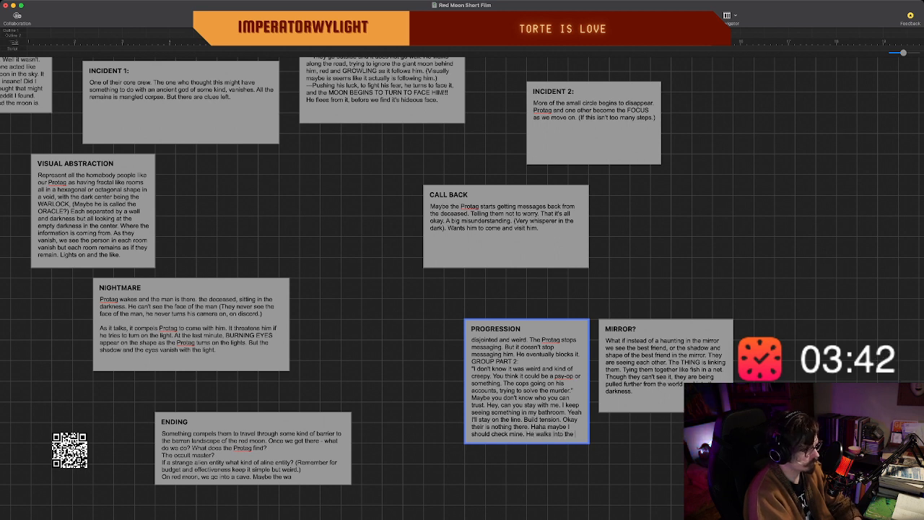
{"action": "type", "text": " and"}
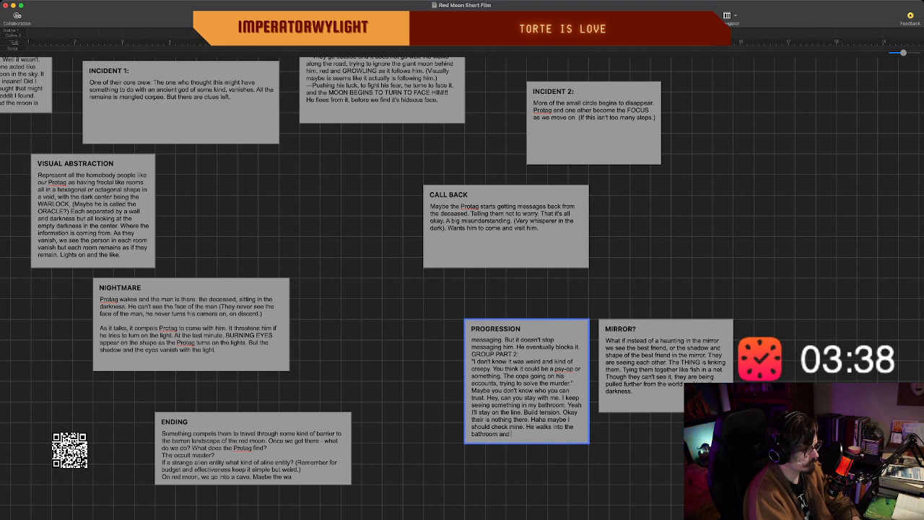
{"action": "type", "text": " sees a shadow!@"}
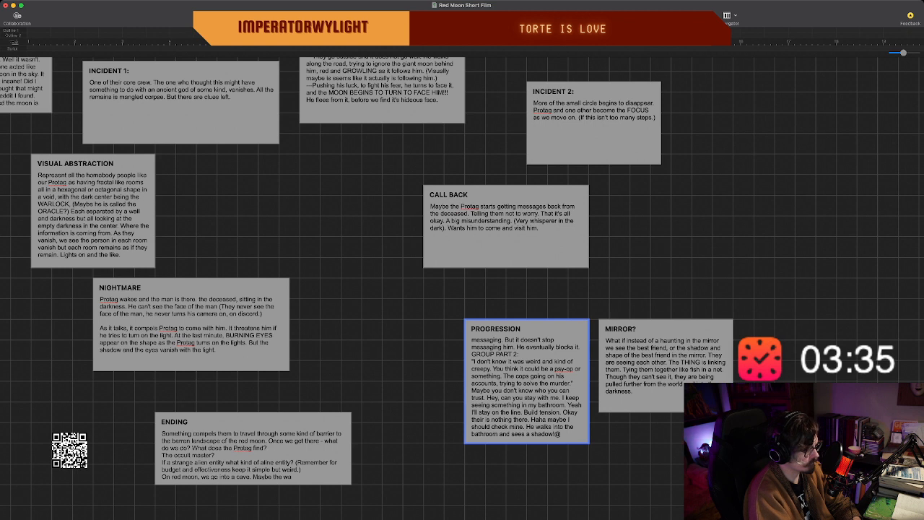
{"action": "key", "text": "BackSpace"}
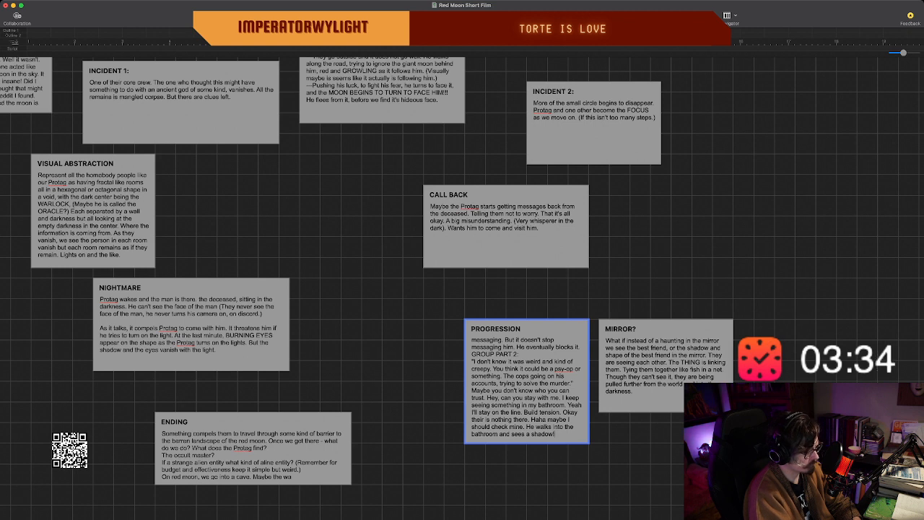
Add the reaction "Oh Fuck. They both freak!" after the shadow sentence.
{"action": "type", "text": "Oh Fuck. They"}
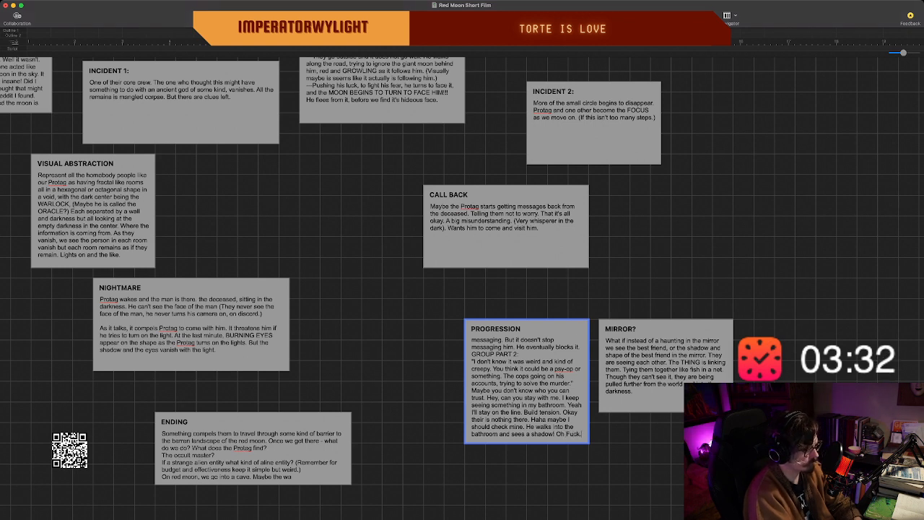
{"action": "type", "text": " both dre"}
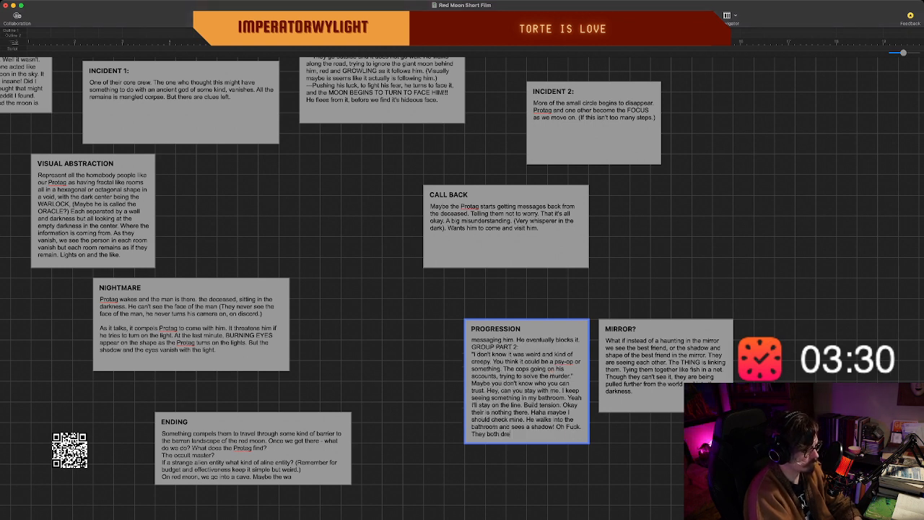
{"action": "key", "text": "BackSpace"}
{"action": "key", "text": "BackSpace"}
{"action": "type", "text": "freak."}
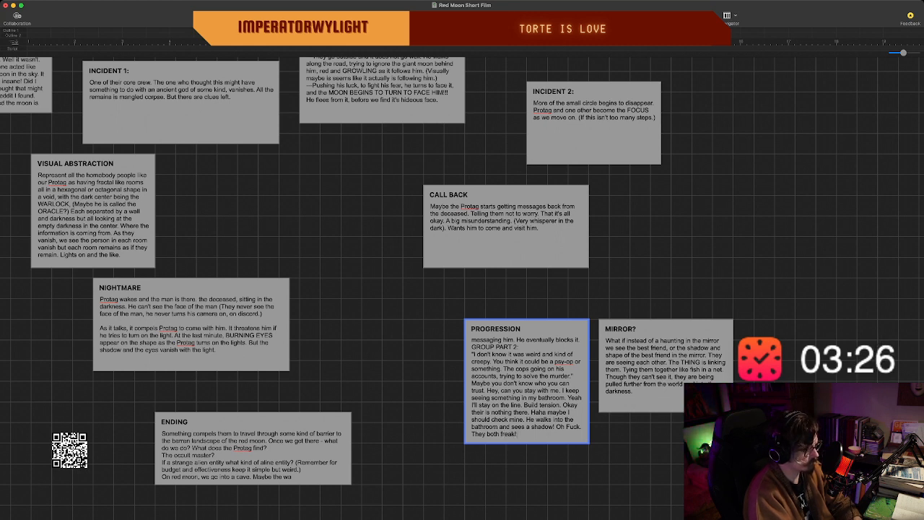
{"action": "key", "text": "BackSpace"}
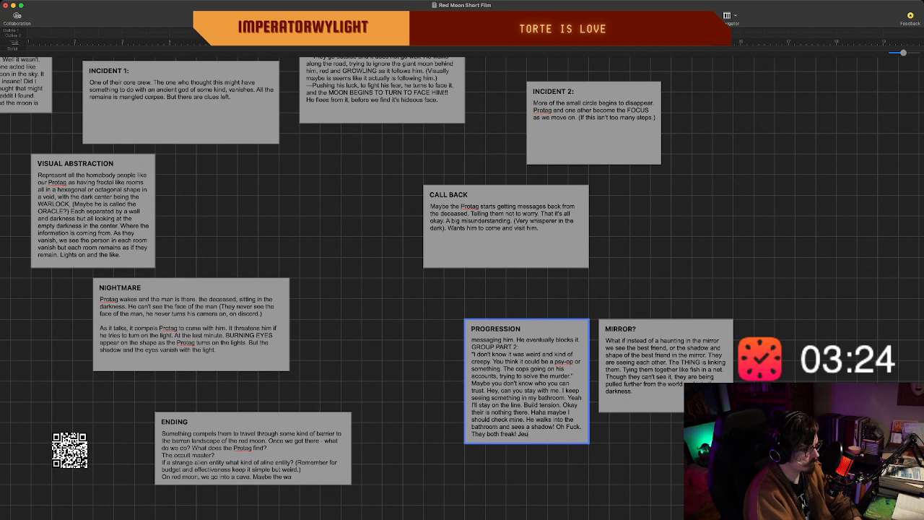
Continue the dialogue with "You saw something too. Oh god what is it? What is it?".
{"action": "key", "text": "BackSpace"}
{"action": "type", "text": "You"}
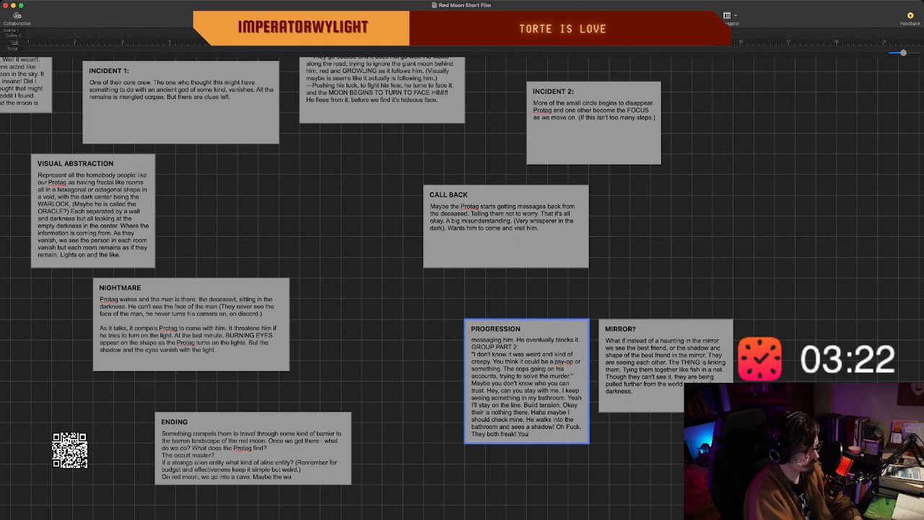
{"action": "type", "text": " saw something too. O"}
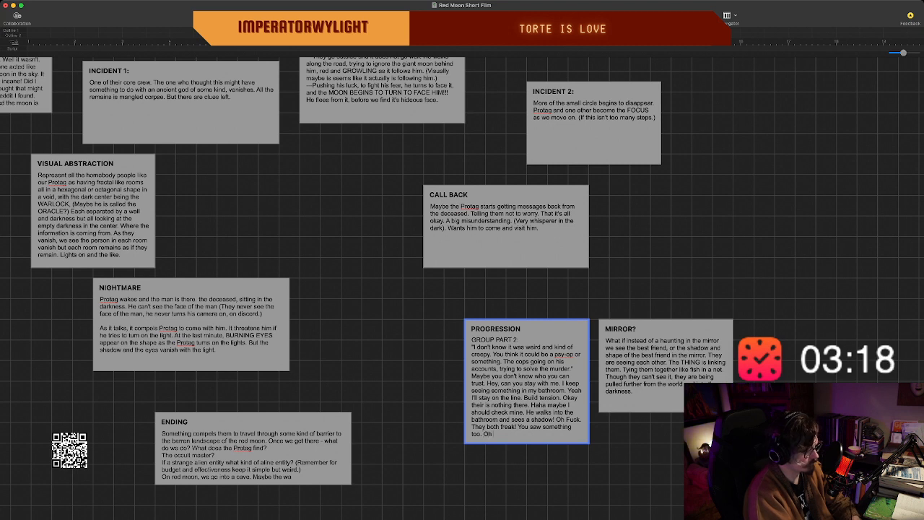
{"action": "type", "text": "h god what i"}
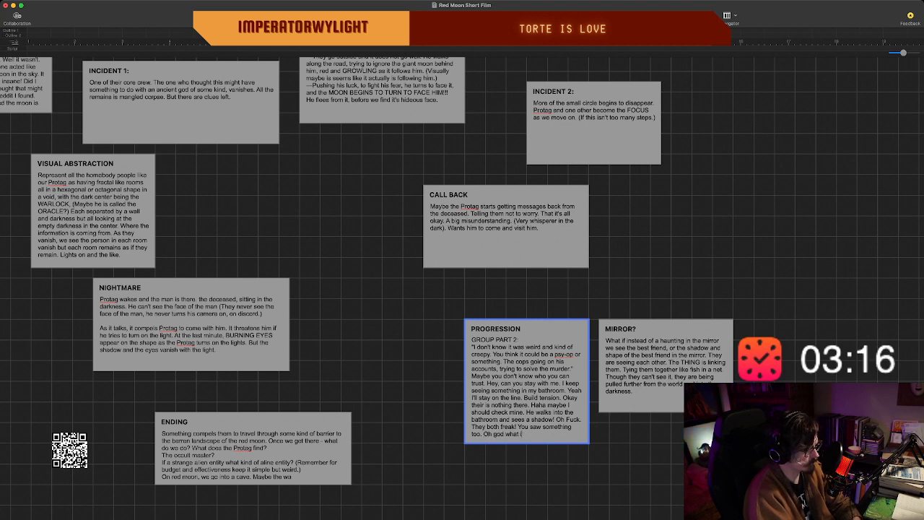
{"action": "type", "text": "( it!"}
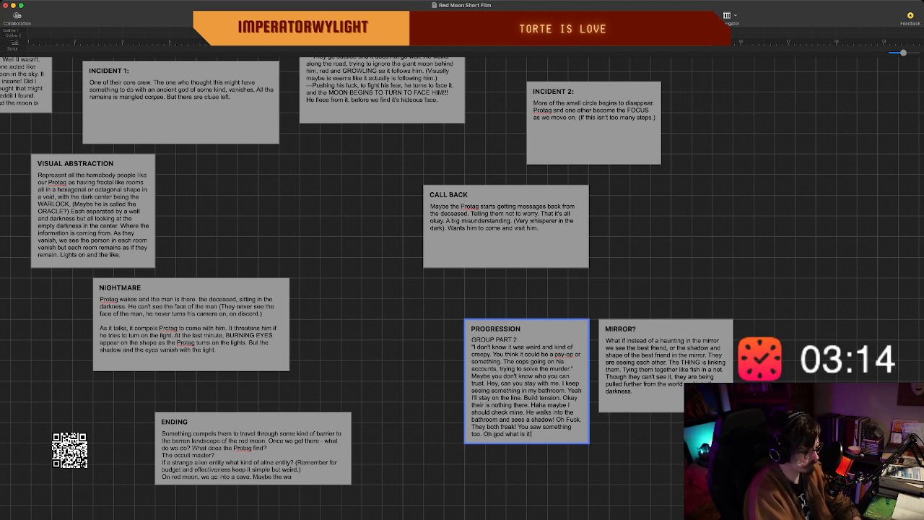
{"action": "type", "text": "? What i"}
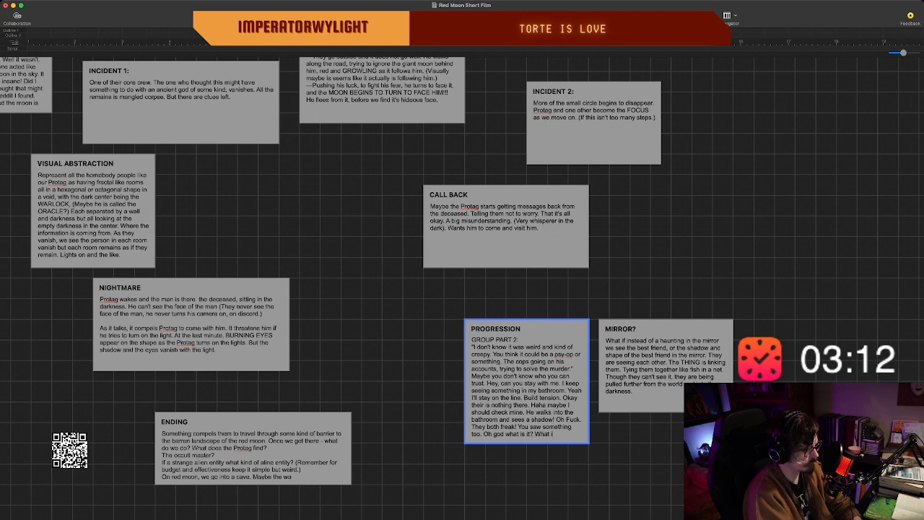
{"action": "type", "text": "s it?"}
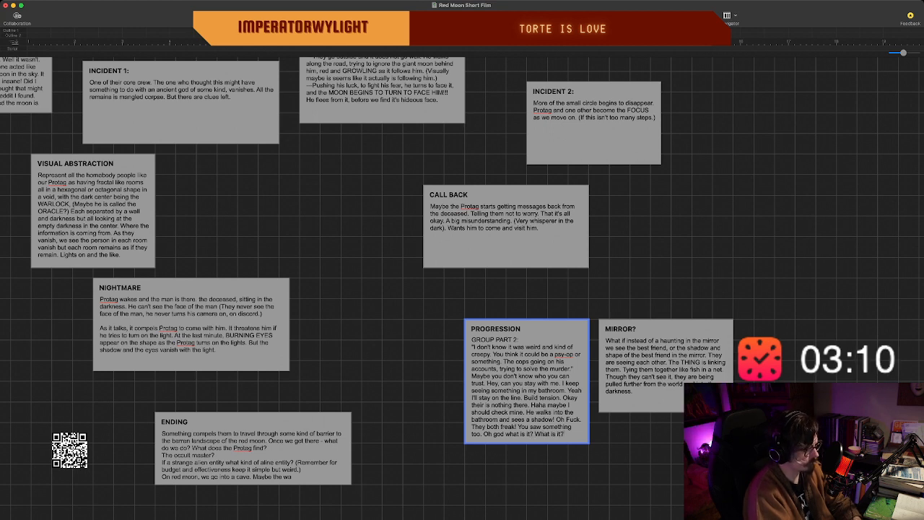
{"action": "type", "text": " Please"}
Finish the GROUP PART 2 passage with "Please stay with me. Tonight.".
{"action": "type", "text": "st"}
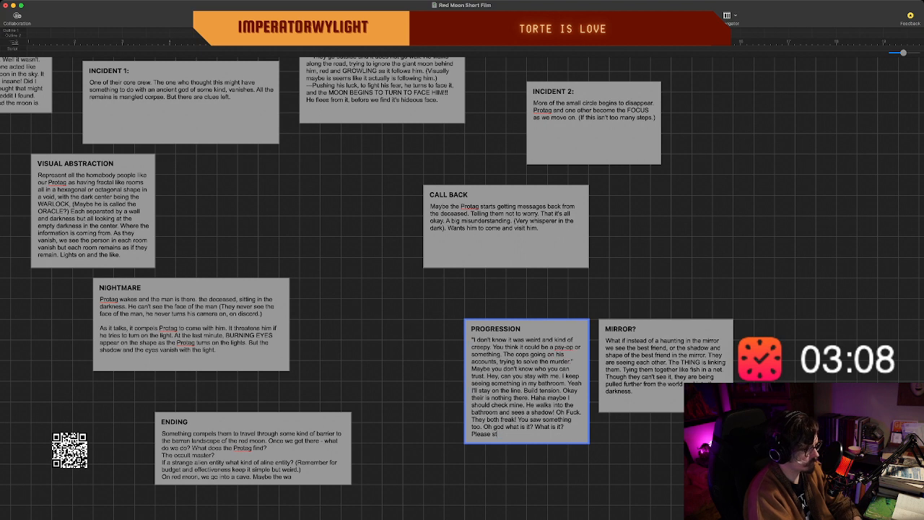
{"action": "type", "text": "ay with"}
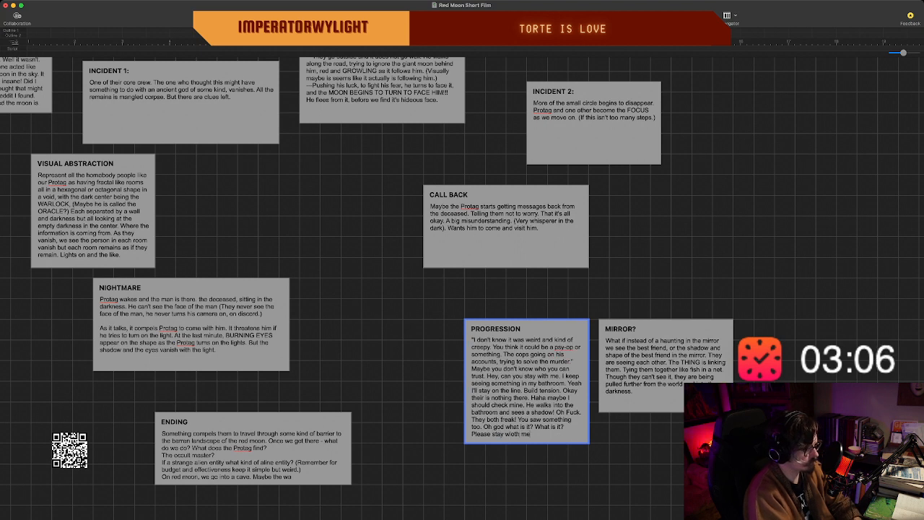
{"action": "type", "text": " me."}
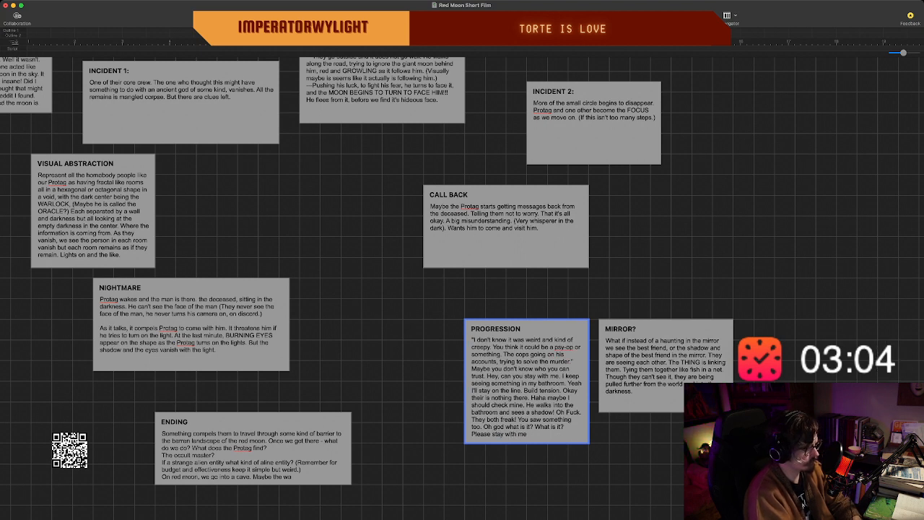
{"action": "type", "text": " Tonight."}
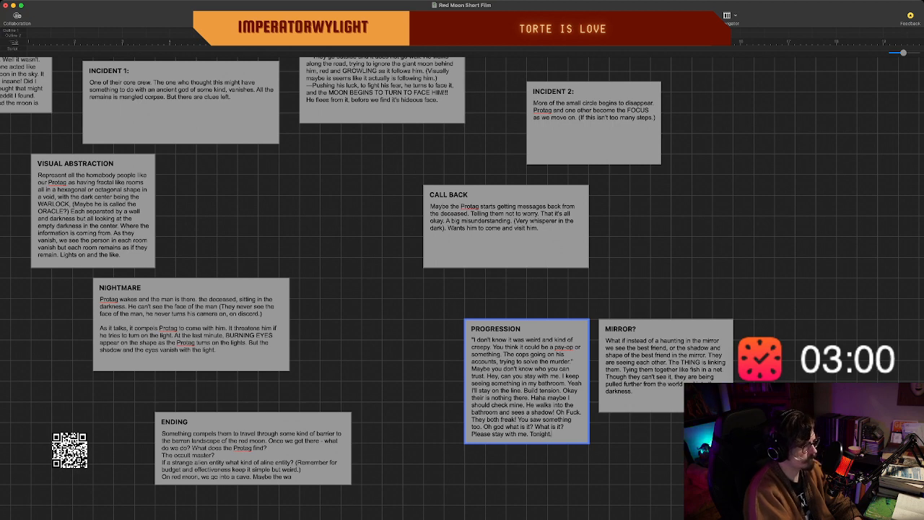
Stretch the PROGRESSION beat downward to make it taller and move it directly below the CALL BACK beat.
{"action": "left_click_drag", "start_coordinate": [527, 442], "coordinate": [527, 518]}
{"action": "double_click", "coordinate": [495, 328]}
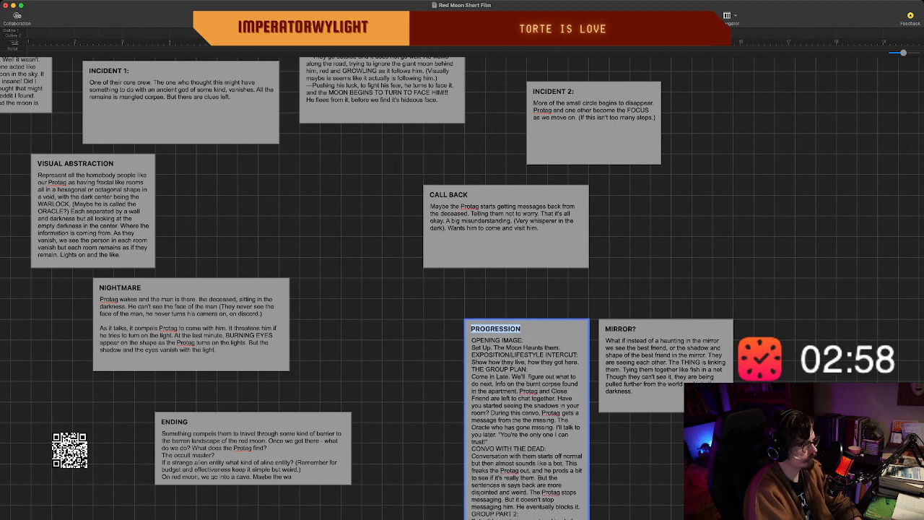
{"action": "left_click", "coordinate": [527, 295]}
{"action": "left_click", "coordinate": [527, 419]}
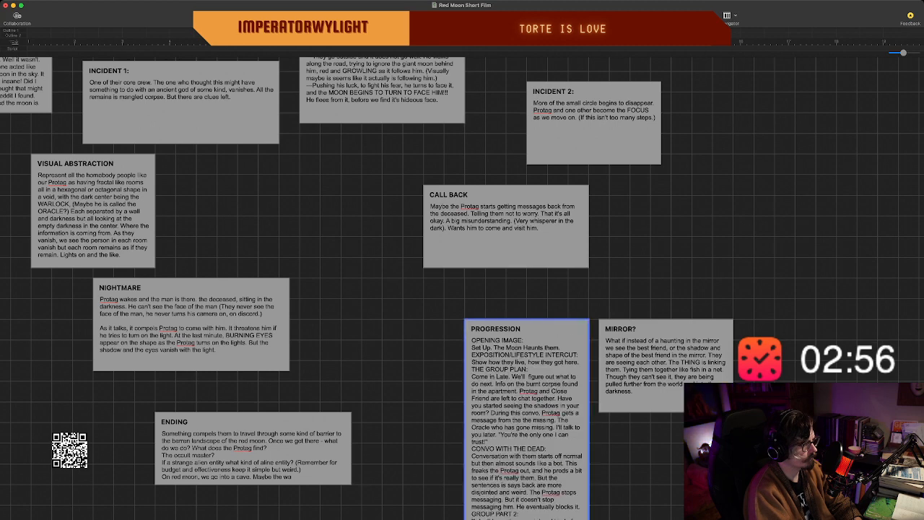
{"action": "left_click_drag", "start_coordinate": [527, 418], "coordinate": [486, 367]}
Extend the PROGRESSION beat's lower edge further so its whole text fits with spare room below.
{"action": "scroll", "coordinate": [486, 366], "scroll_direction": "down", "scroll_amount": 2}
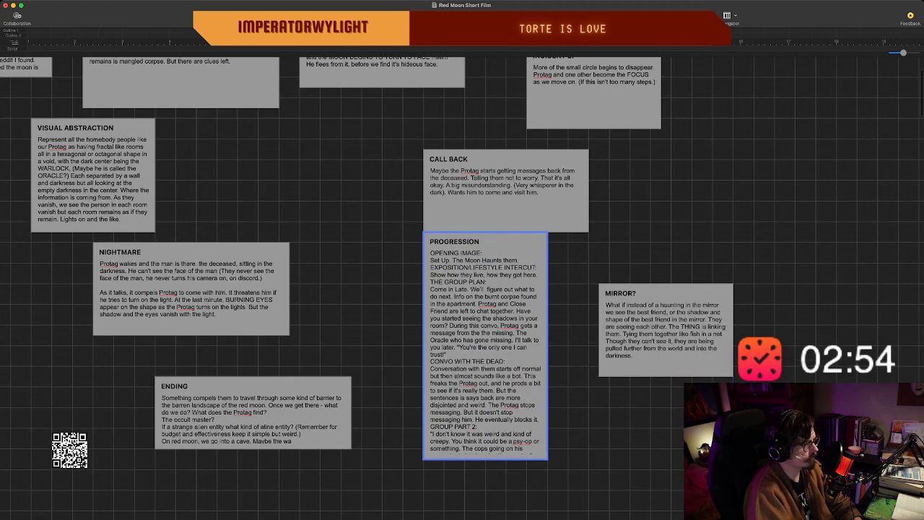
{"action": "scroll", "coordinate": [462, 286], "scroll_direction": "down", "scroll_amount": 4}
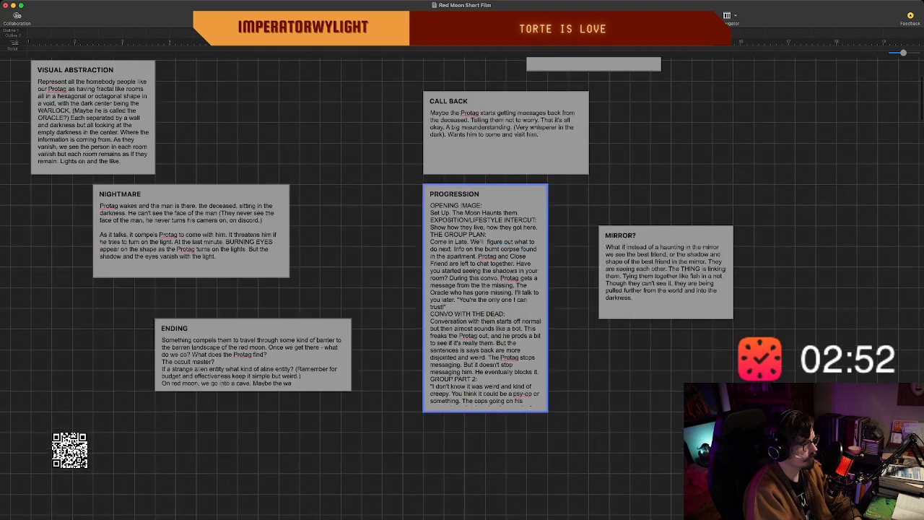
{"action": "left_click_drag", "start_coordinate": [486, 402], "coordinate": [485, 516]}
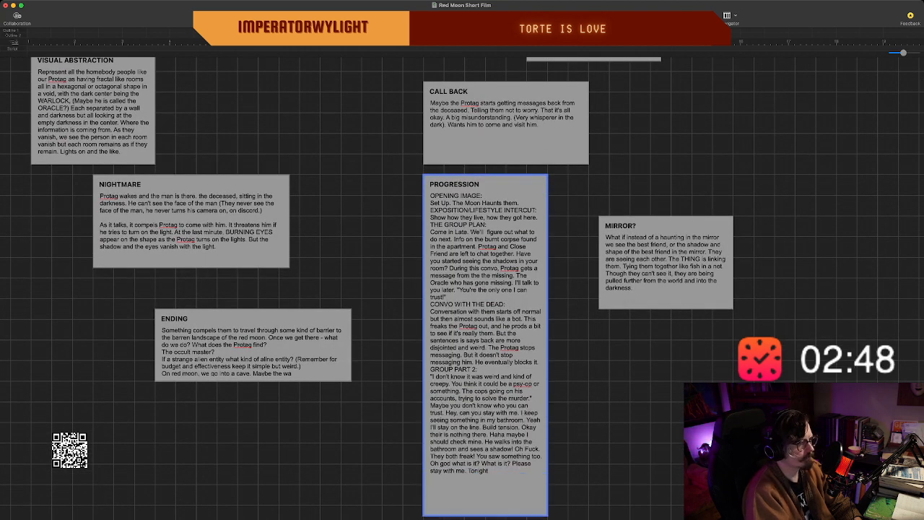
Review the PROGRESSION beat's outline from OPENING IMAGE to the end of GROUP PART 2.
{"action": "scroll", "coordinate": [462, 285], "scroll_direction": "down", "scroll_amount": 2}
{"action": "scroll", "coordinate": [462, 285], "scroll_direction": "left", "scroll_amount": 3}
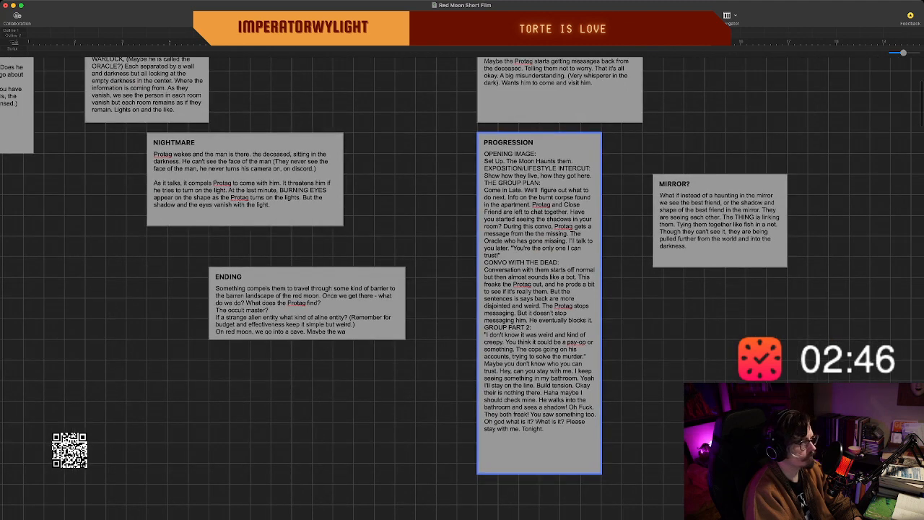
{"action": "scroll", "coordinate": [462, 286], "scroll_direction": "up", "scroll_amount": 1}
{"action": "scroll", "coordinate": [462, 288], "scroll_direction": "up", "scroll_amount": 1}
{"action": "scroll", "coordinate": [462, 288], "scroll_direction": "right", "scroll_amount": 2}
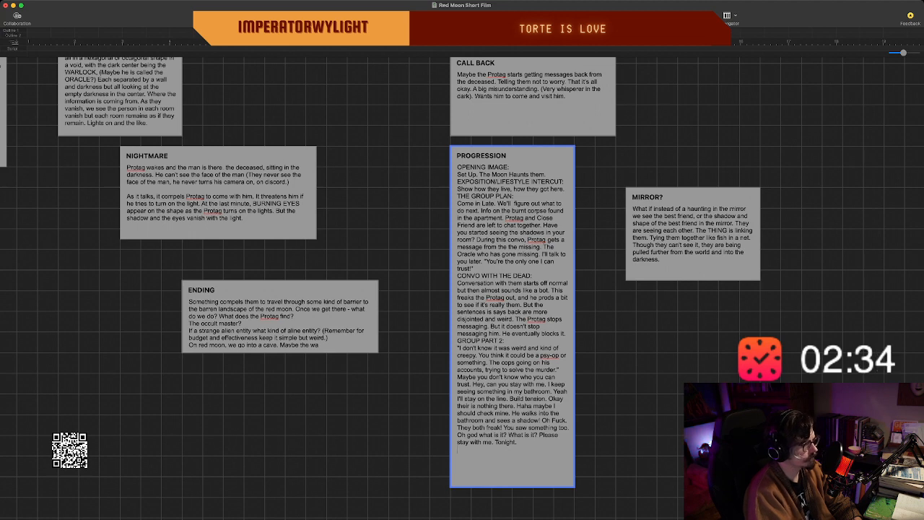
{"action": "scroll", "coordinate": [512, 318], "scroll_direction": "down", "scroll_amount": 2}
{"action": "scroll", "coordinate": [512, 318], "scroll_direction": "up", "scroll_amount": 2}
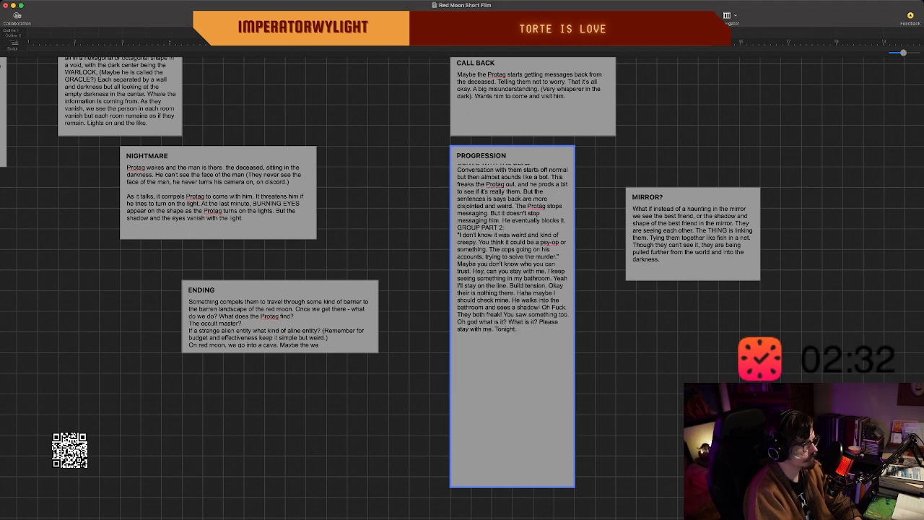
{"action": "scroll", "coordinate": [512, 318], "scroll_direction": "down", "scroll_amount": 5}
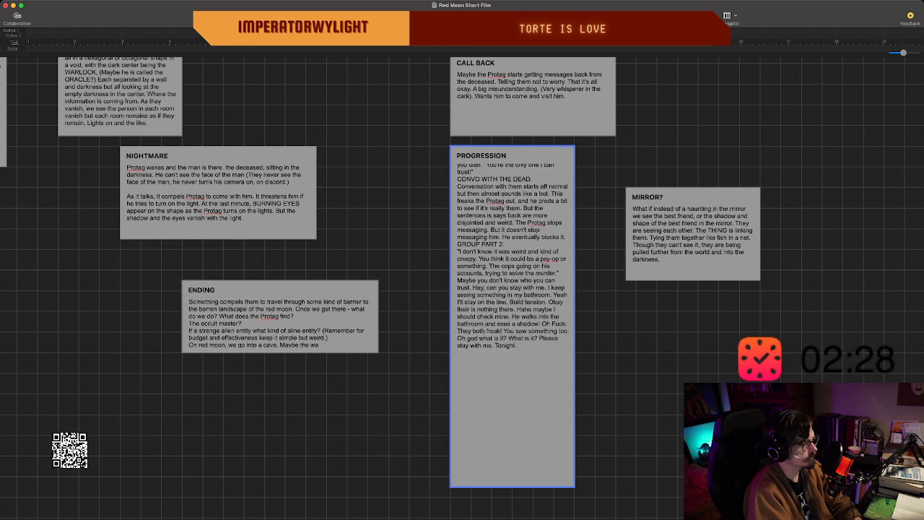
Start a new section at the end of the PROGRESSION beat, after a blank line, with the heading "CALL WITH FAMILY".
{"action": "scroll", "coordinate": [513, 318], "scroll_direction": "up", "scroll_amount": 3}
{"action": "scroll", "coordinate": [512, 318], "scroll_direction": "down", "scroll_amount": 4}
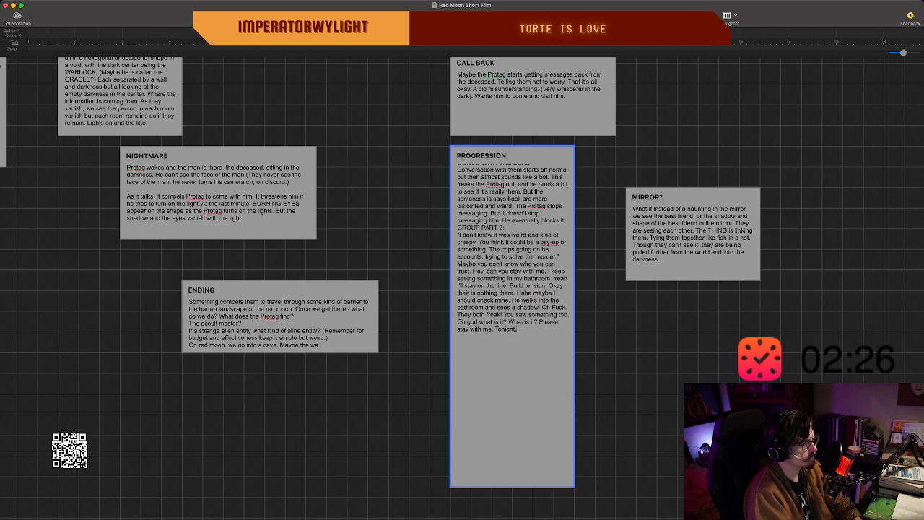
{"action": "scroll", "coordinate": [513, 318], "scroll_direction": "up", "scroll_amount": 6}
{"action": "scroll", "coordinate": [462, 289], "scroll_direction": "down", "scroll_amount": 3}
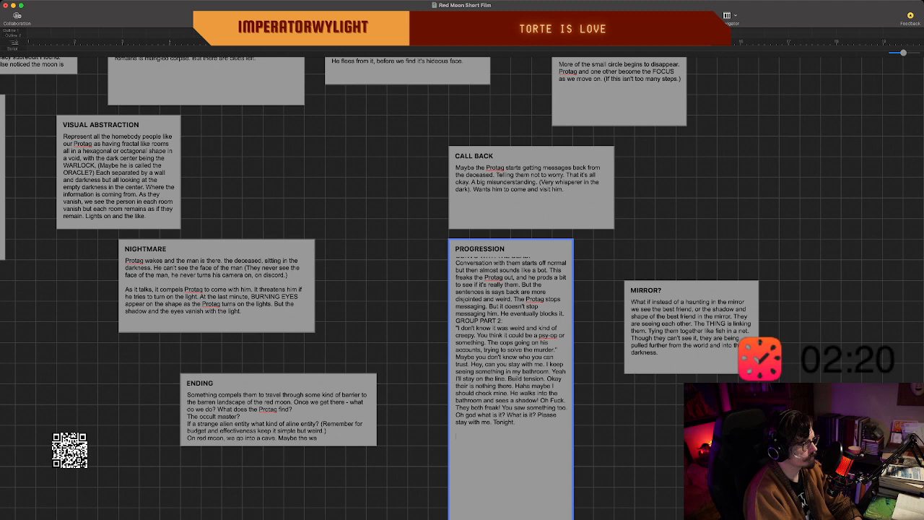
{"action": "scroll", "coordinate": [462, 289], "scroll_direction": "up", "scroll_amount": 3}
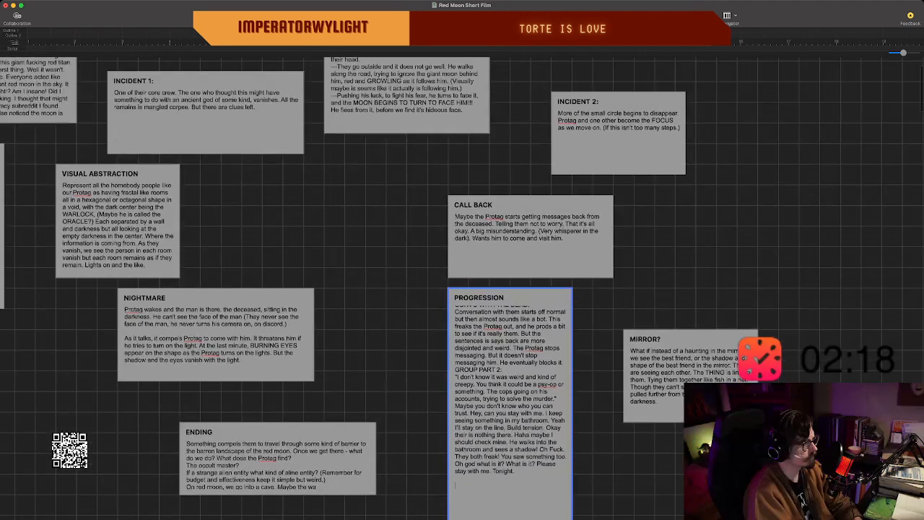
{"action": "scroll", "coordinate": [462, 289], "scroll_direction": "up", "scroll_amount": 1}
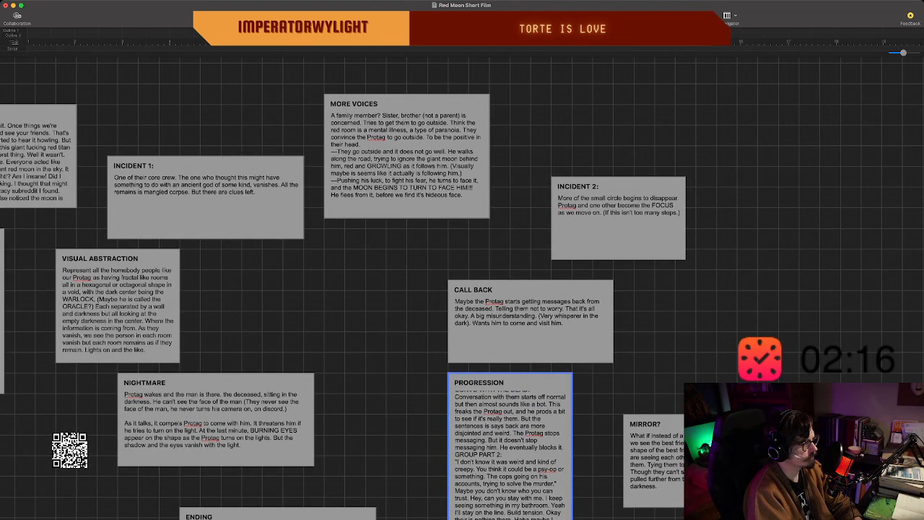
{"action": "scroll", "coordinate": [462, 289], "scroll_direction": "down", "scroll_amount": 1}
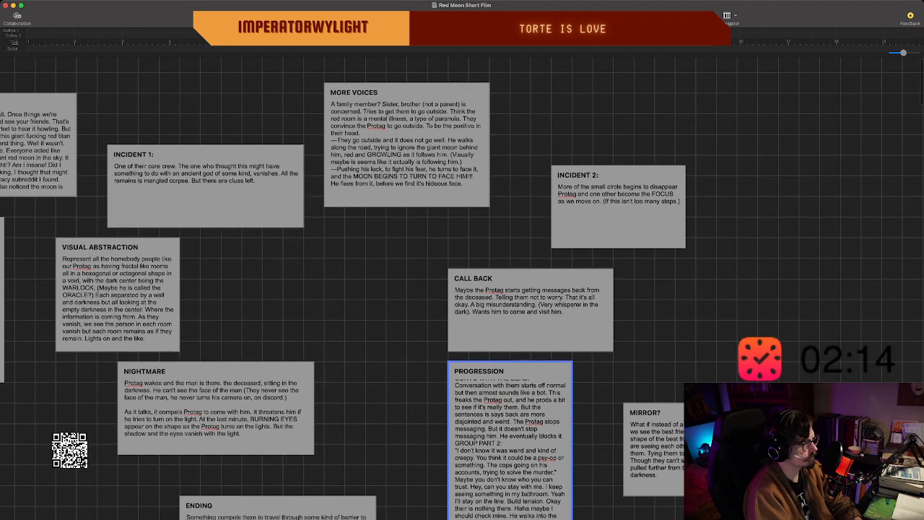
{"action": "scroll", "coordinate": [462, 288], "scroll_direction": "right", "scroll_amount": 2}
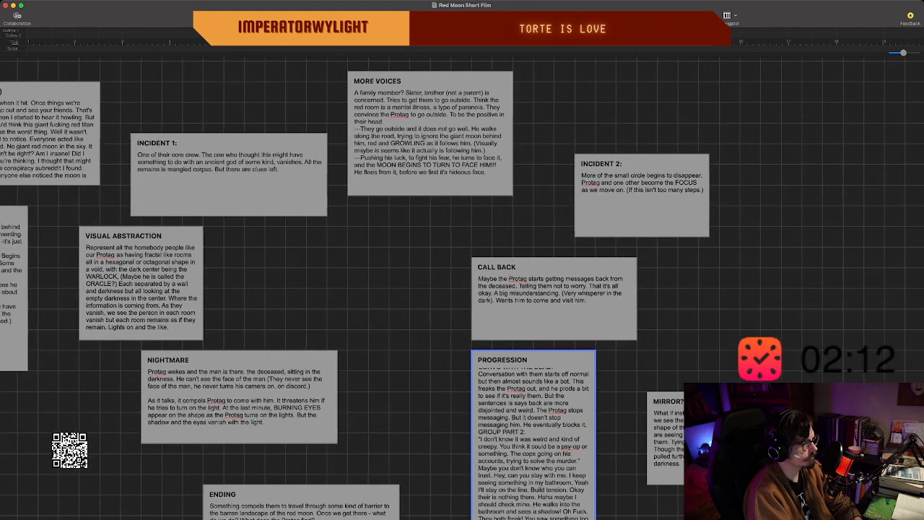
{"action": "scroll", "coordinate": [462, 289], "scroll_direction": "down", "scroll_amount": 3}
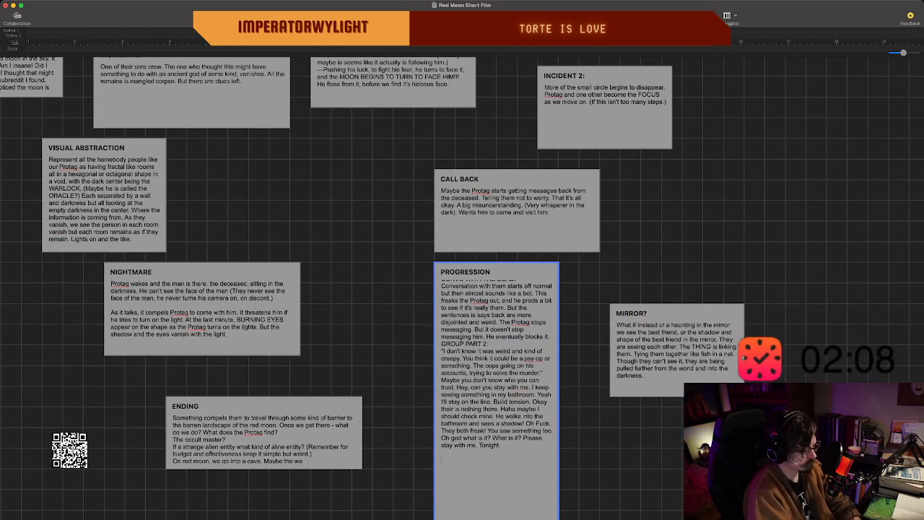
{"action": "type", "text": "CALL WITH"}
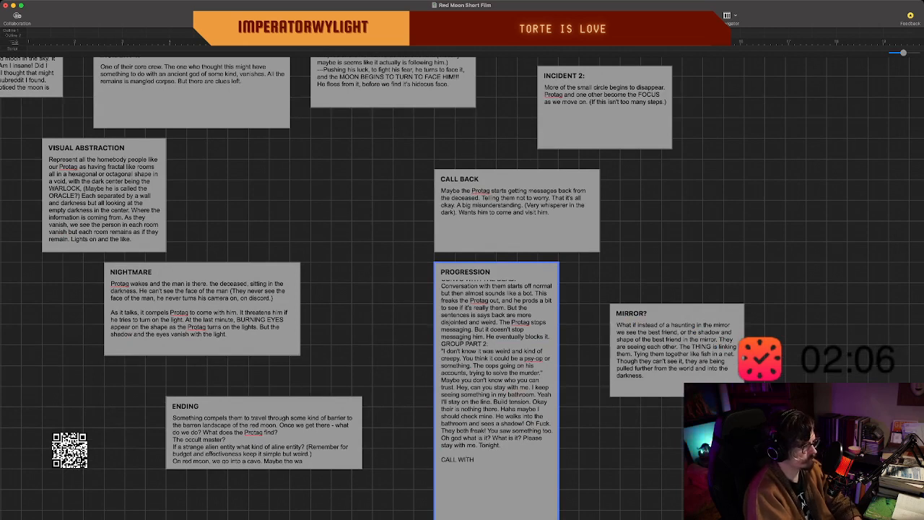
{"action": "type", "text": " FAMILY"}
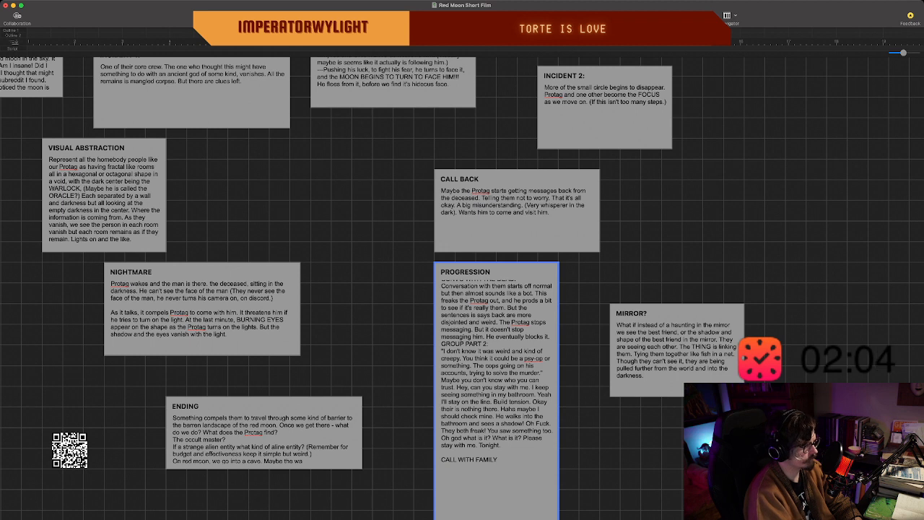
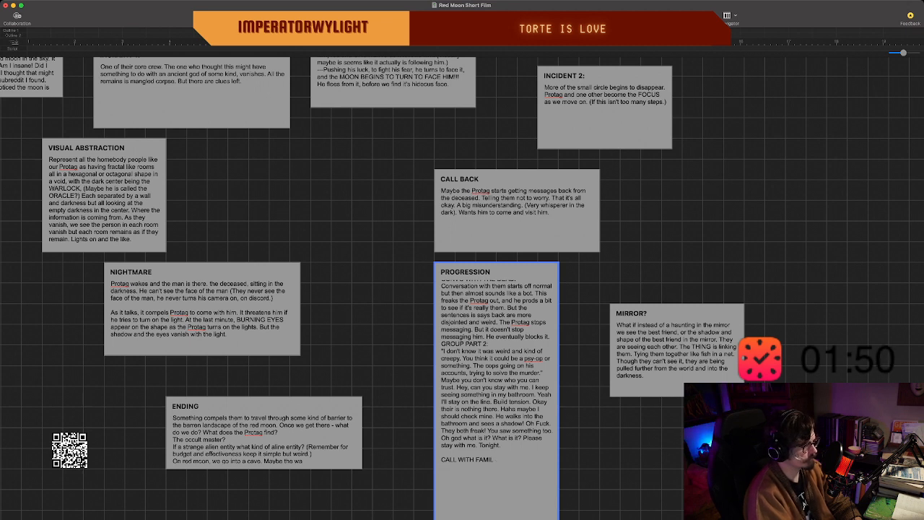
Correct the new section's heading to read "CALL WITH FAMILY" and begin a line beneath it.
{"action": "key", "text": "BackSpace"}
{"action": "key", "text": "BackSpace"}
{"action": "key", "text": "BackSpace"}
{"action": "key", "text": "BackSpace"}
{"action": "key", "text": "BackSpace"}
{"action": "key", "text": "BackSpace"}
{"action": "type", "text": "FAMILY"}
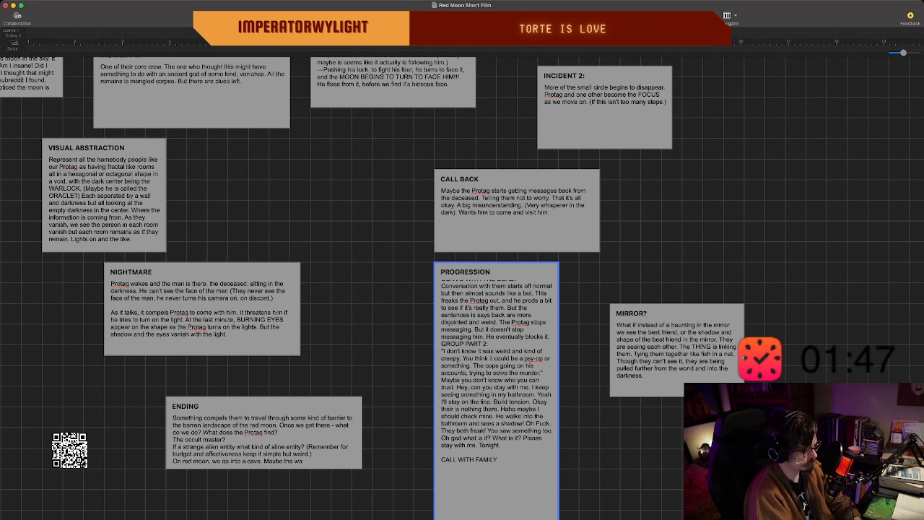
{"action": "key", "text": "Return"}
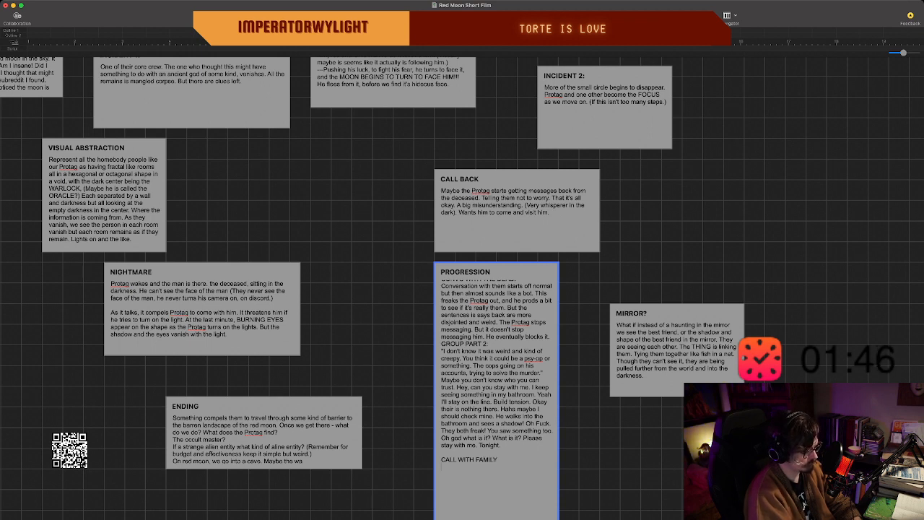
Begin the family's dialogue under the heading with an opening quotation mark: "I'm worried about you. You don't go out or see us any more.
{"action": "type", "text": "I'm worried"}
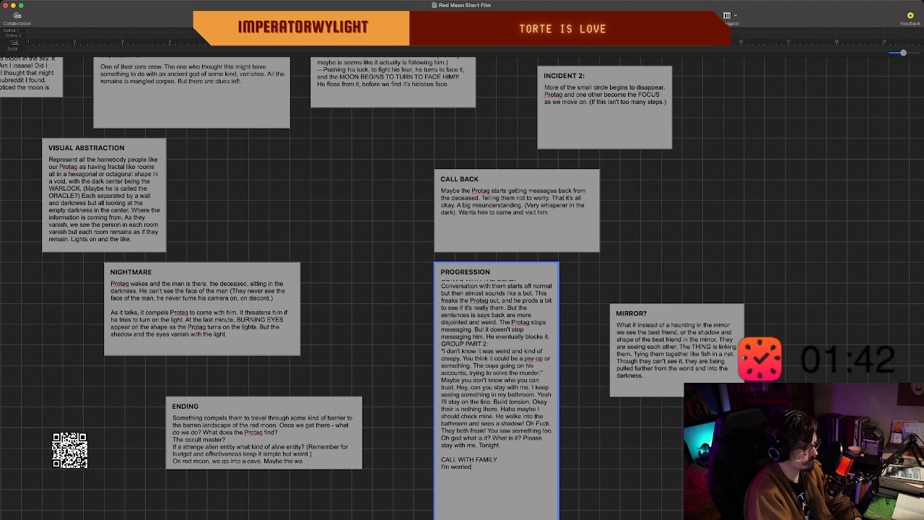
{"action": "key", "text": "BackSpace"}
{"action": "key", "text": "BackSpace"}
{"action": "key", "text": "BackSpace"}
{"action": "key", "text": "BackSpace"}
{"action": "key", "text": "BackSpace"}
{"action": "key", "text": "BackSpace"}
{"action": "key", "text": "BackSpace"}
{"action": "key", "text": "BackSpace"}
{"action": "key", "text": "BackSpace"}
{"action": "key", "text": "BackSpace"}
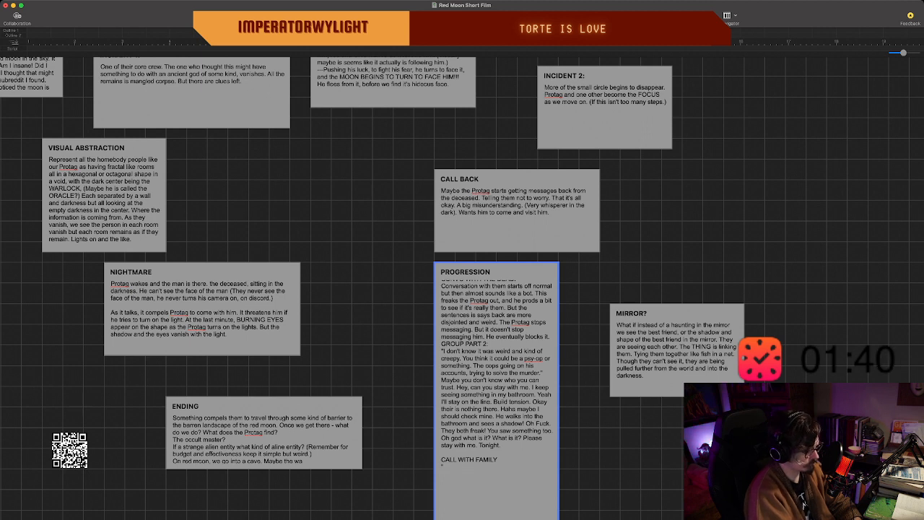
{"action": "type", "text": "'m worrie"}
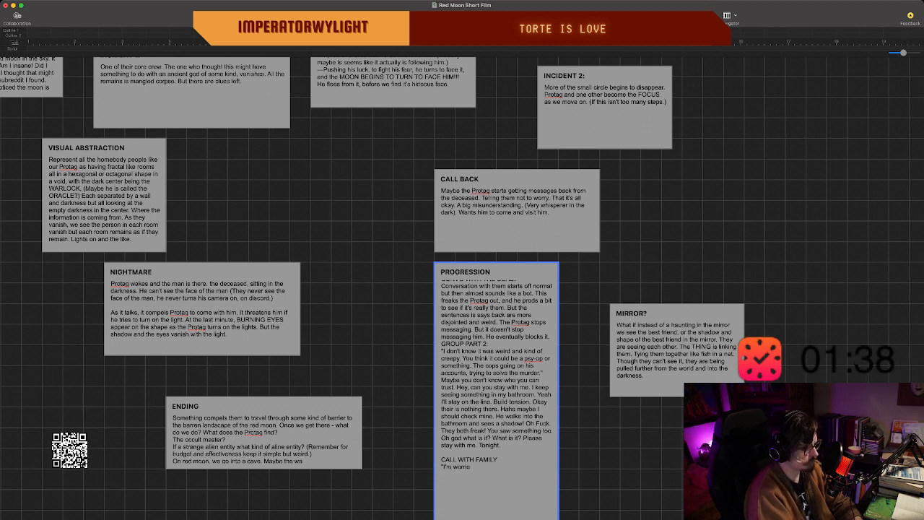
{"action": "type", "text": "d about you"}
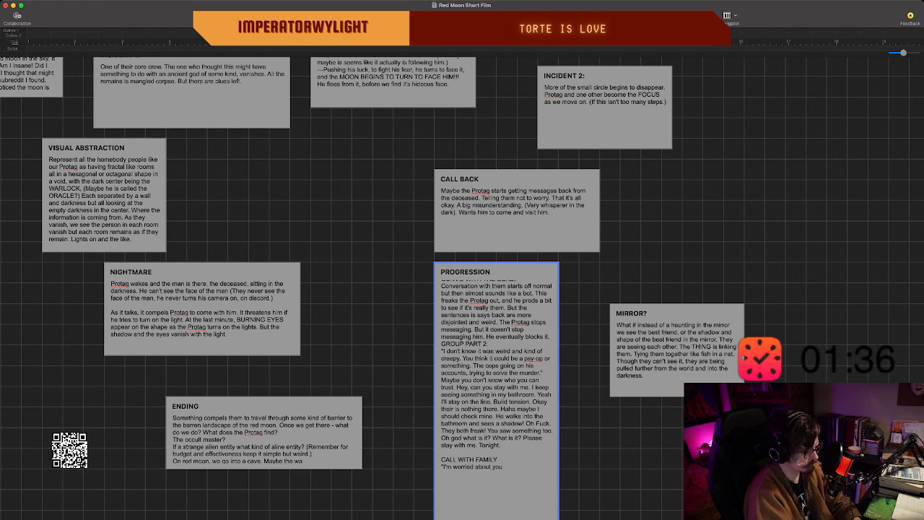
{"action": "type", "text": ". You don"}
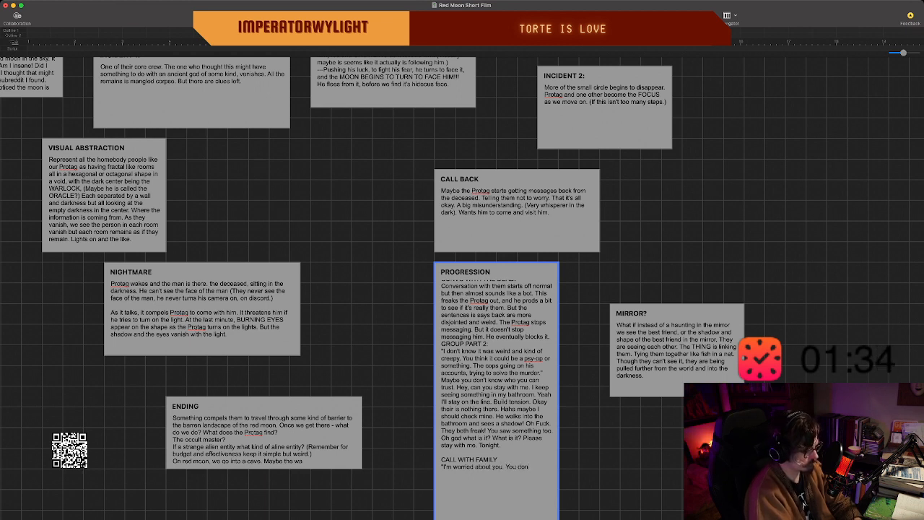
{"action": "type", "text": "'t go out or se"}
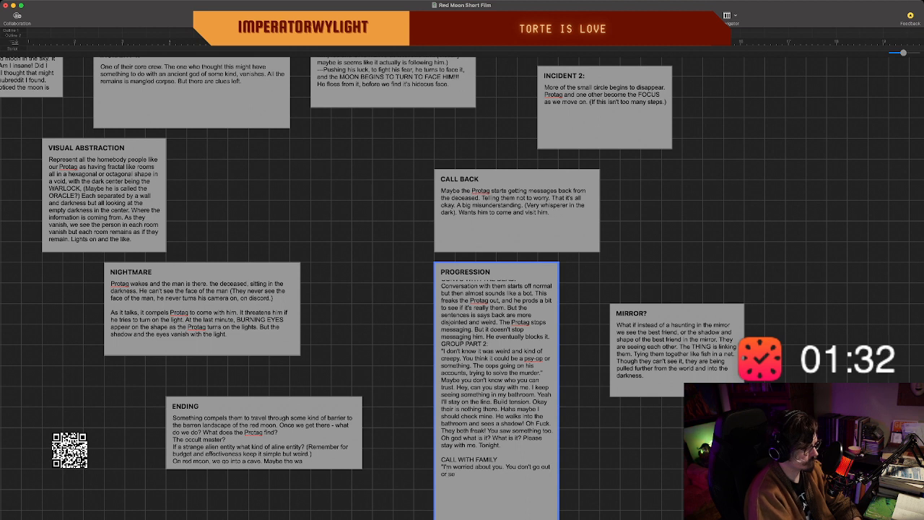
{"action": "type", "text": "e us any more."}
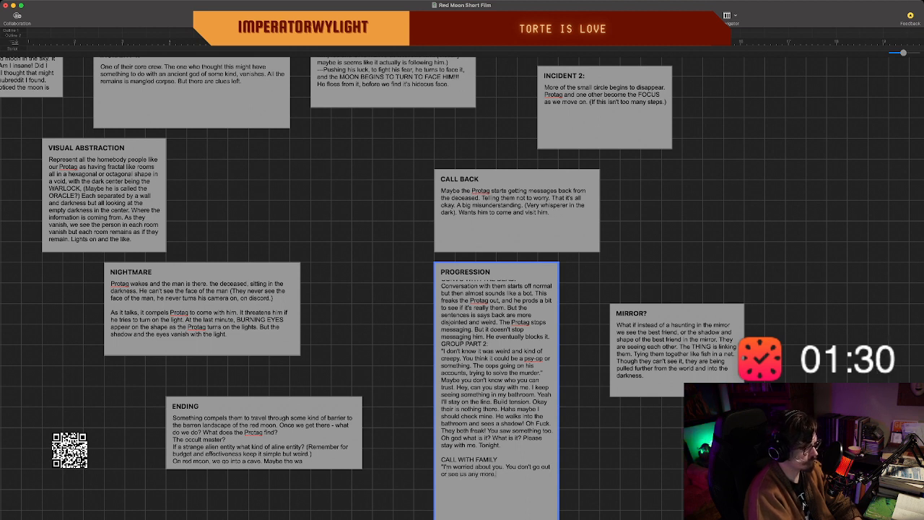
{"action": "type", "text": " Why"}
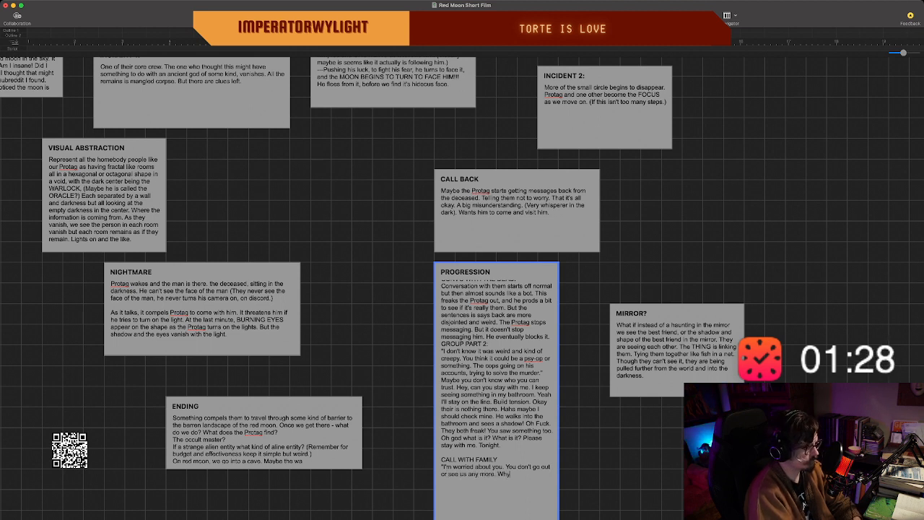
{"action": "type", "text": "? Wh"}
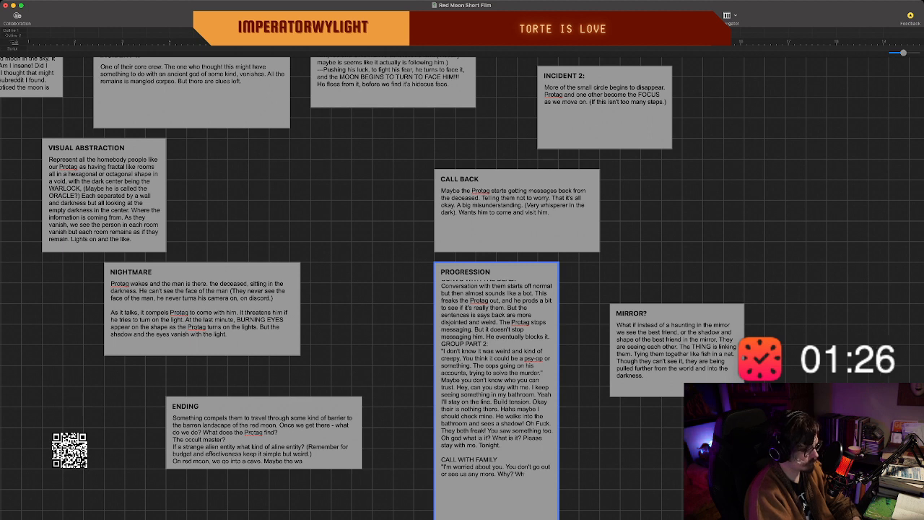
{"action": "type", "text": "at is happened."}
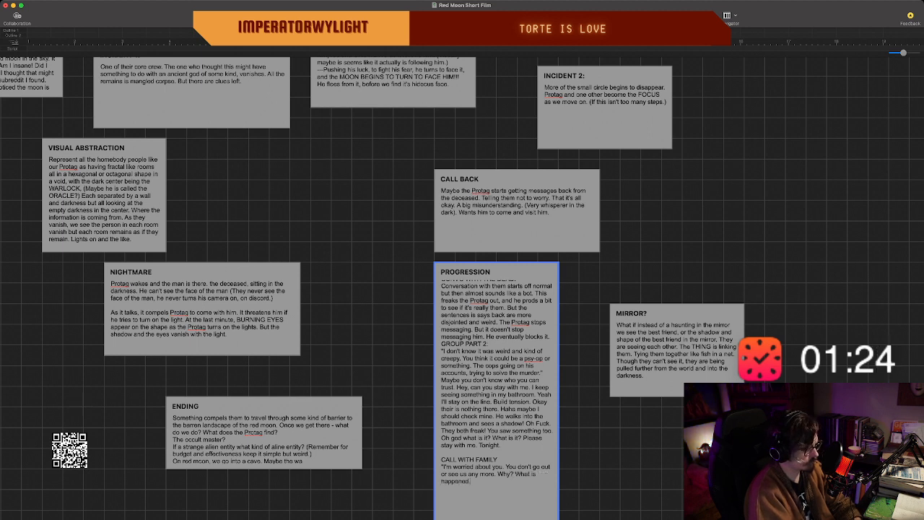
Continue the family's dialogue with "Why? What is happening".
{"action": "key", "text": "BackSpace"}
{"action": "key", "text": "BackSpace"}
{"action": "key", "text": "BackSpace"}
{"action": "type", "text": "ing"}
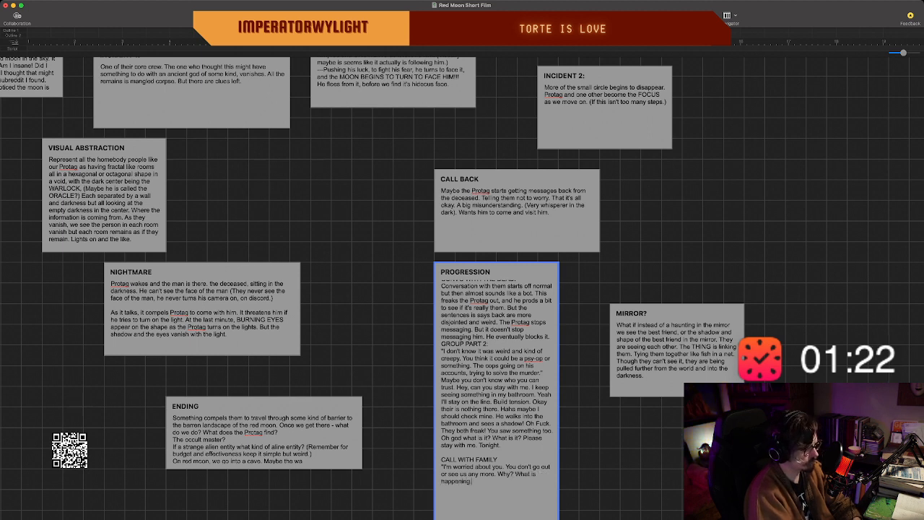
{"action": "type", "text": ". I can't d"}
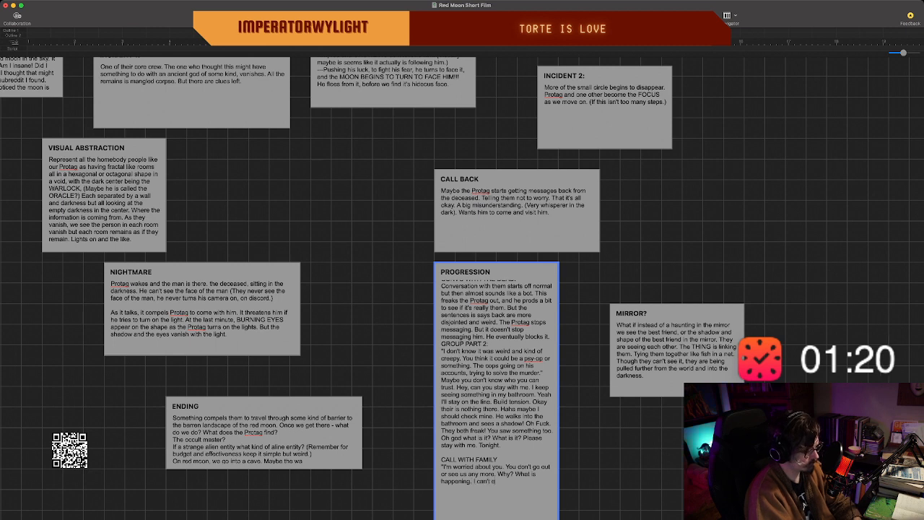
{"action": "key", "text": "BackSpace"}
{"action": "type", "text": "explain it"}
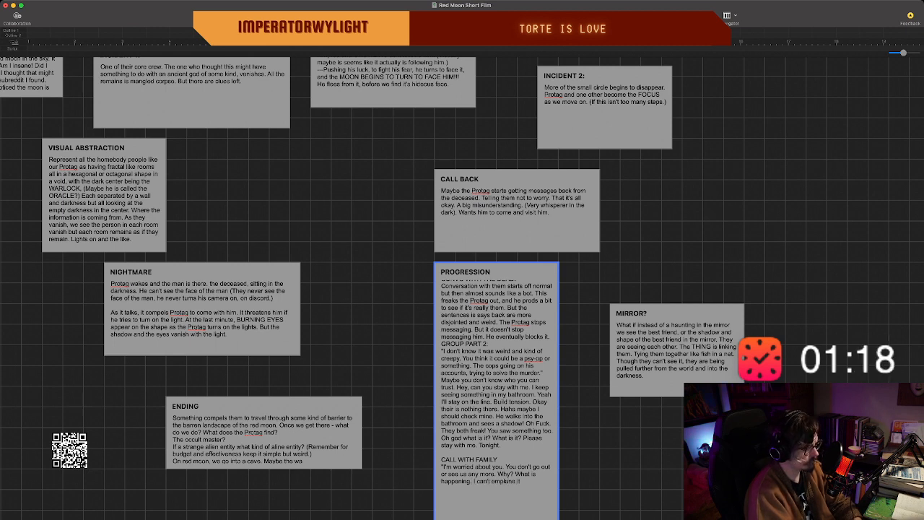
{"action": "key", "text": "BackSpace"}
{"action": "key", "text": "BackSpace"}
{"action": "key", "text": "BackSpace"}
{"action": "type", "text": "it."}
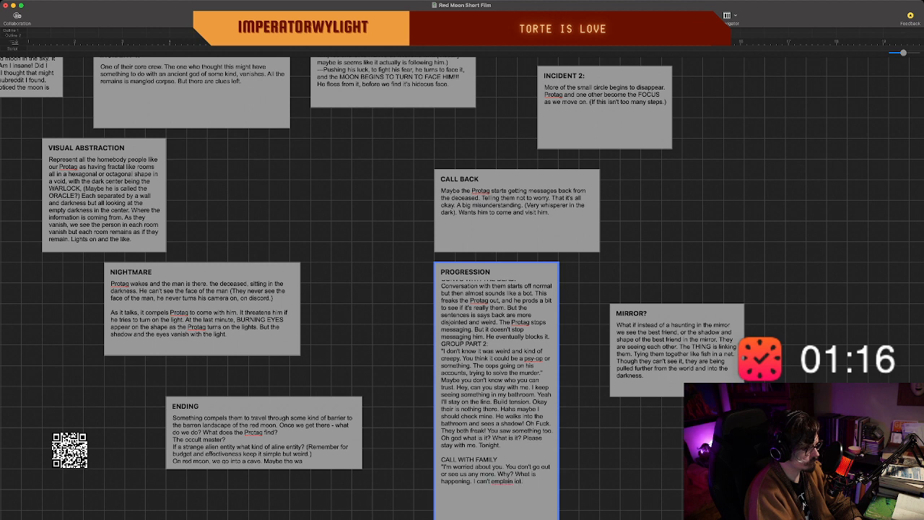
{"action": "key", "text": "BackSpace"}
{"action": "key", "text": "BackSpace"}
{"action": "key", "text": "BackSpace"}
{"action": "key", "text": "BackSpace"}
{"action": "key", "text": "BackSpace"}
{"action": "key", "text": "BackSpace"}
{"action": "key", "text": "BackSpace"}
{"action": "key", "text": "BackSpace"}
{"action": "key", "text": "BackSpace"}
{"action": "key", "text": "BackSpace"}
{"action": "key", "text": "BackSpace"}
{"action": "key", "text": "BackSpace"}
{"action": "key", "text": "BackSpace"}
{"action": "key", "text": "BackSpace"}
{"action": "key", "text": "BackSpace"}
{"action": "key", "text": "BackSpace"}
{"action": "key", "text": "BackSpace"}
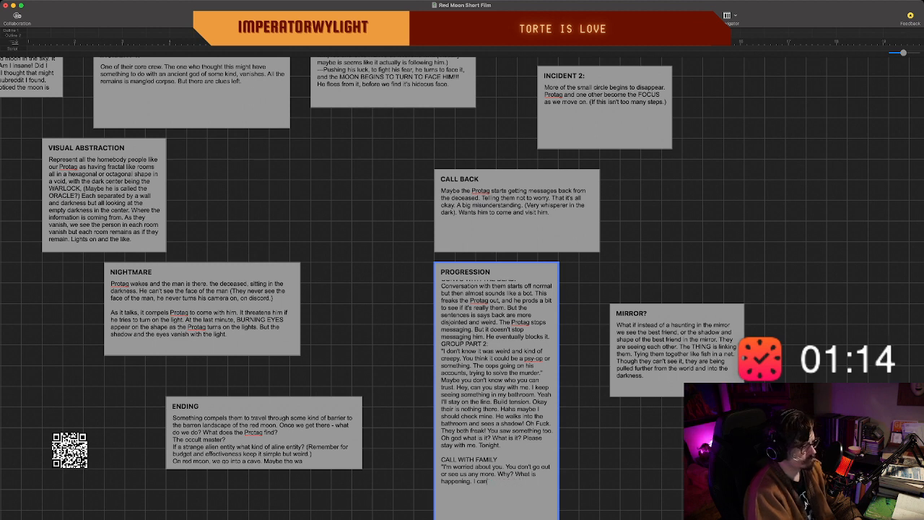
{"action": "key", "text": "BackSpace"}
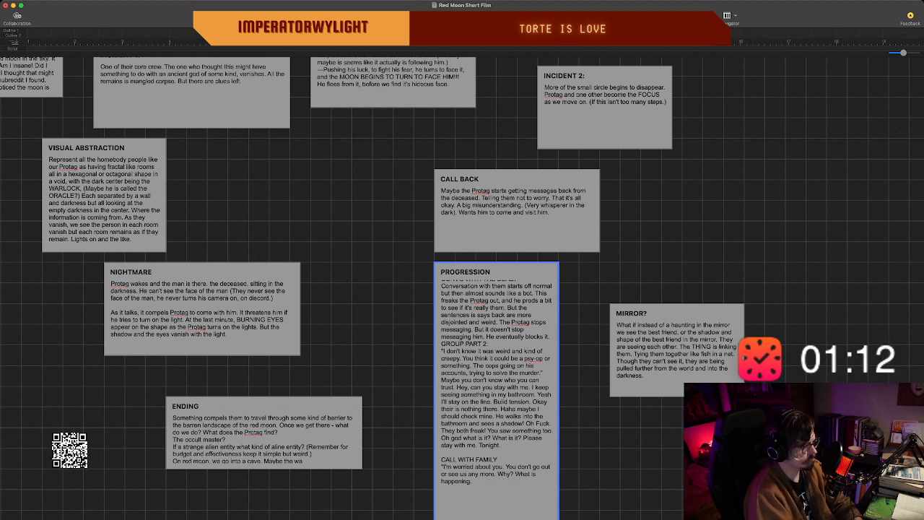
Add "Is it the moon thing? Have you tried just facing it." to the family's dialogue.
{"action": "type", "text": "Is it the"}
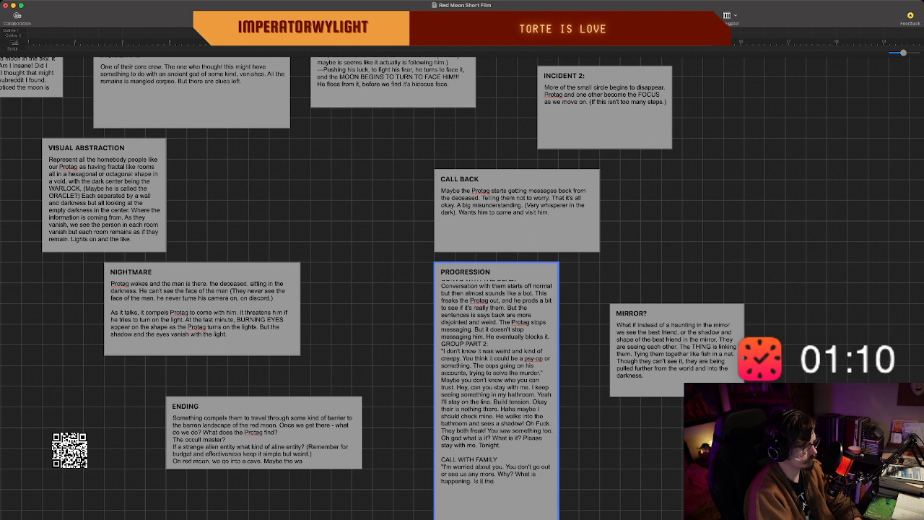
{"action": "type", "text": " moon?!hing. "}
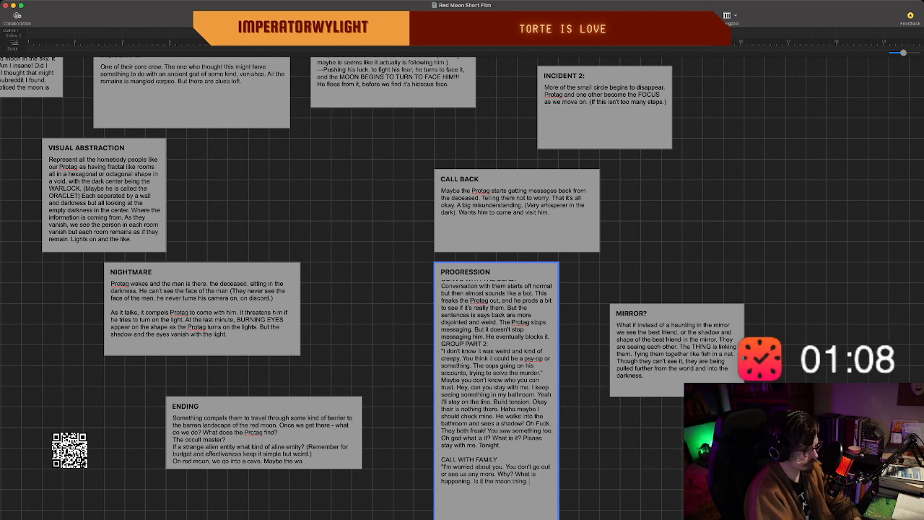
{"action": "type", "text": "? H"}
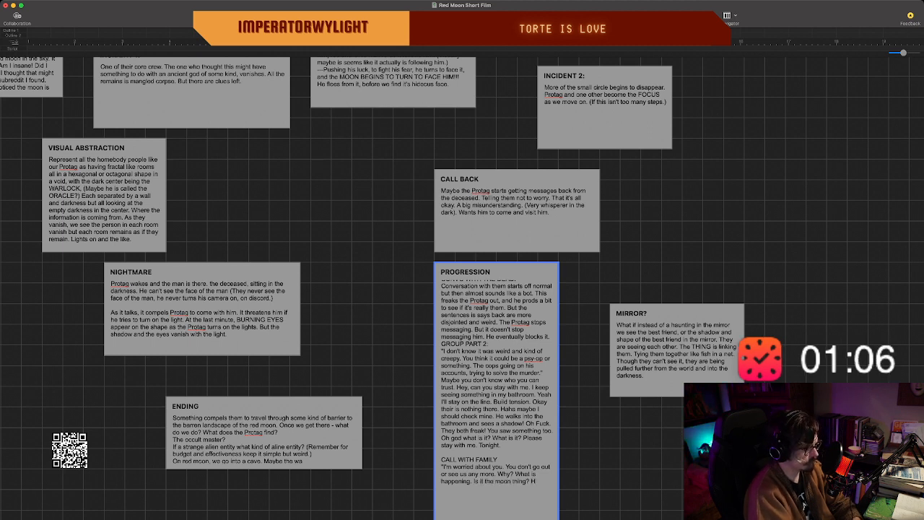
{"action": "type", "text": "av"}
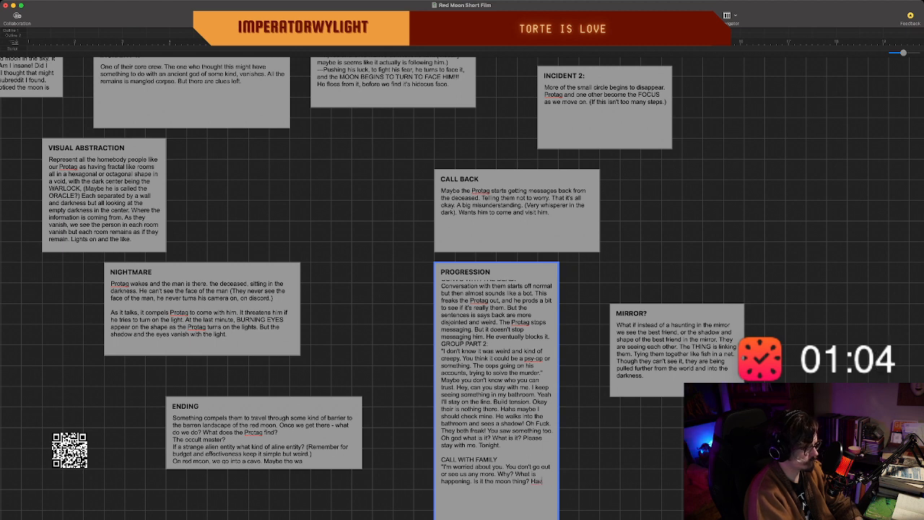
{"action": "type", "text": "e you tr"}
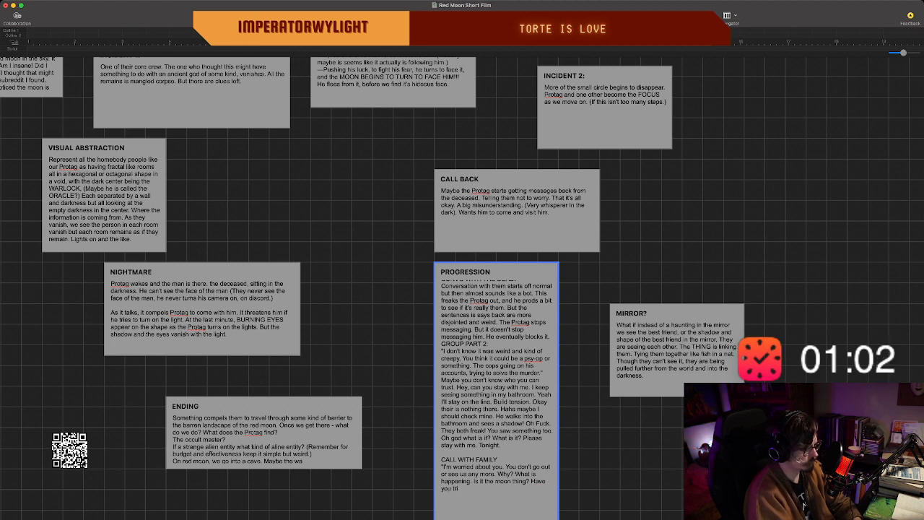
{"action": "type", "text": "ied just facing it. These"}
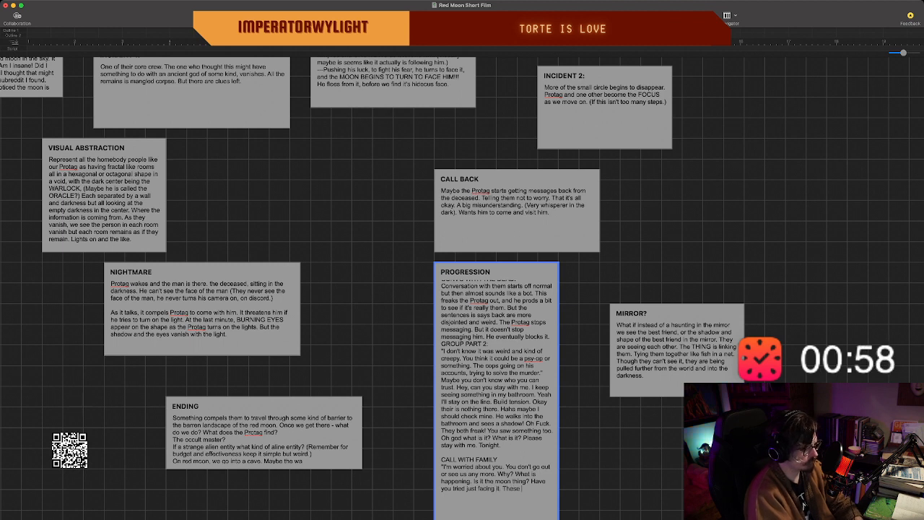
{"action": "type", "text": " people th"}
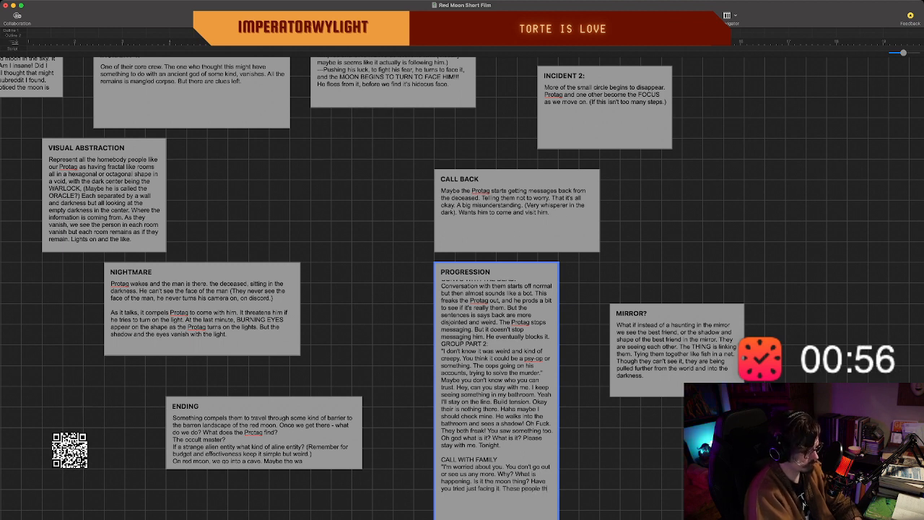
{"action": "type", "text": "ey've got you worked up"}
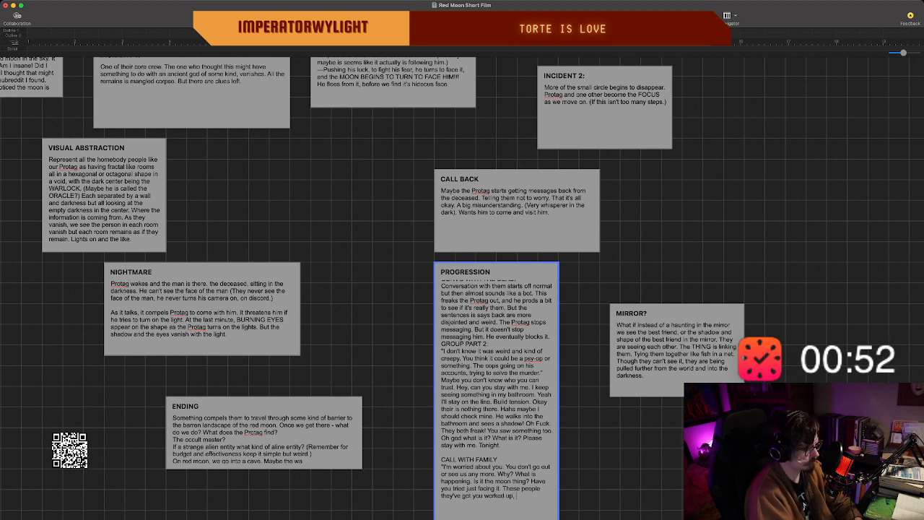
{"action": "type", "text": ", they've w"}
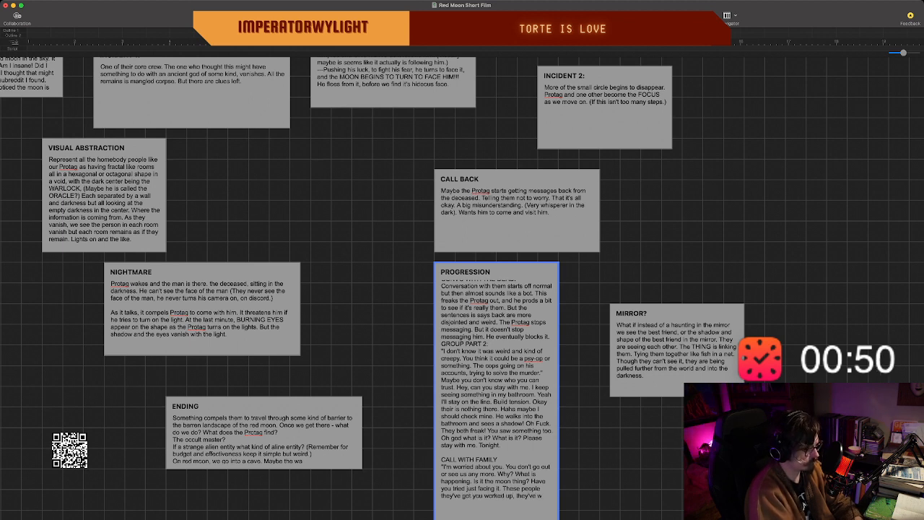
{"action": "type", "text": "rapped your"}
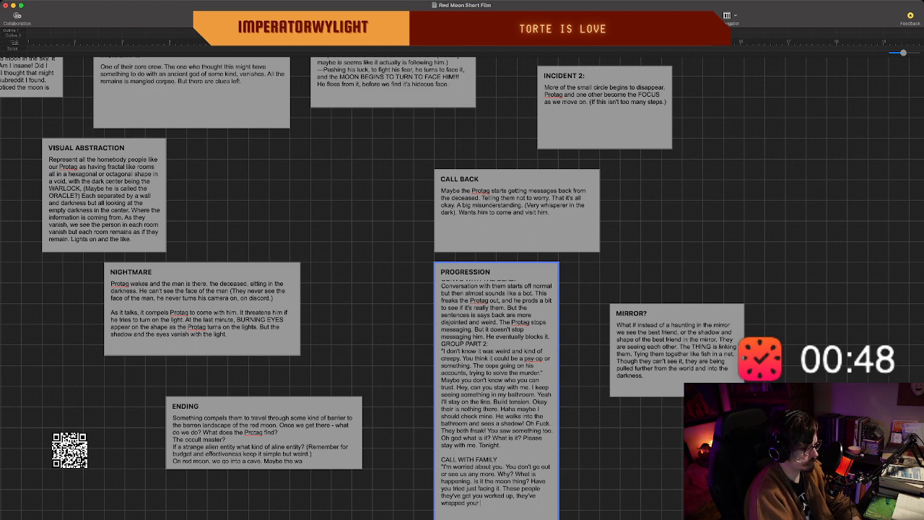
{"action": "type", "text": " head in all"}
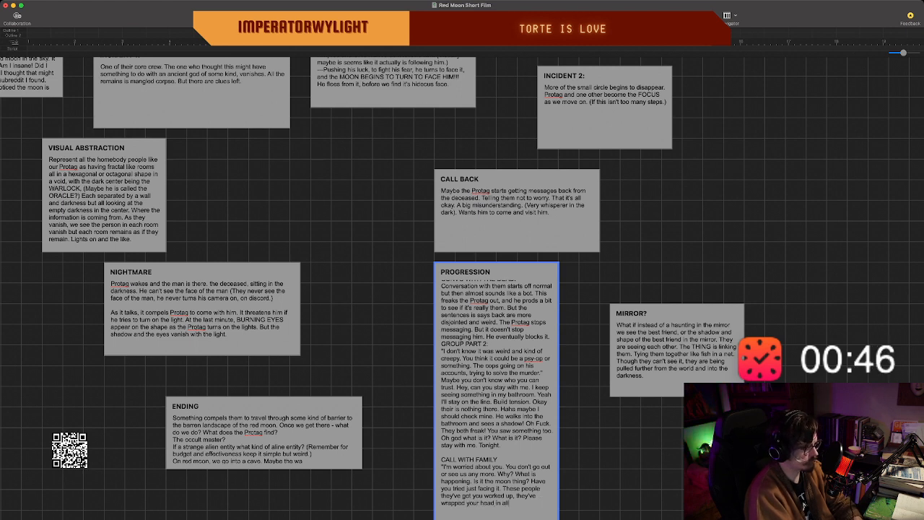
{"action": "type", "text": " the wra"}
Add "These people they've got you worked up, they've wrapped your head in all the weirdness." and finish editing the PROGRESSION beat.
{"action": "key", "text": "BackSpace"}
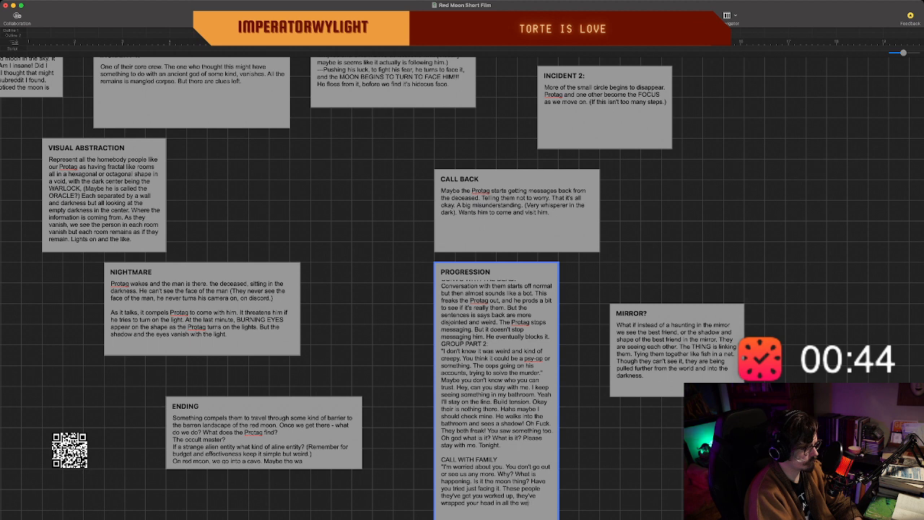
{"action": "type", "text": "ness"}
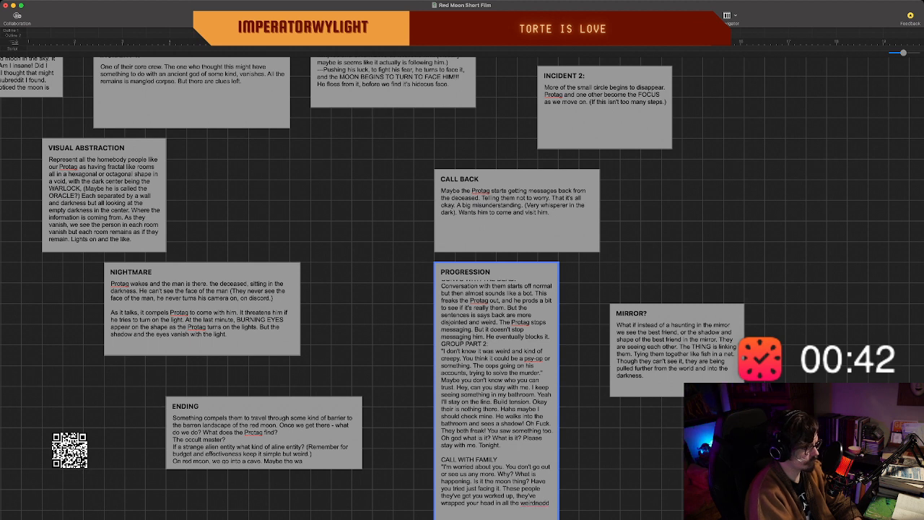
{"action": "type", "text": "."}
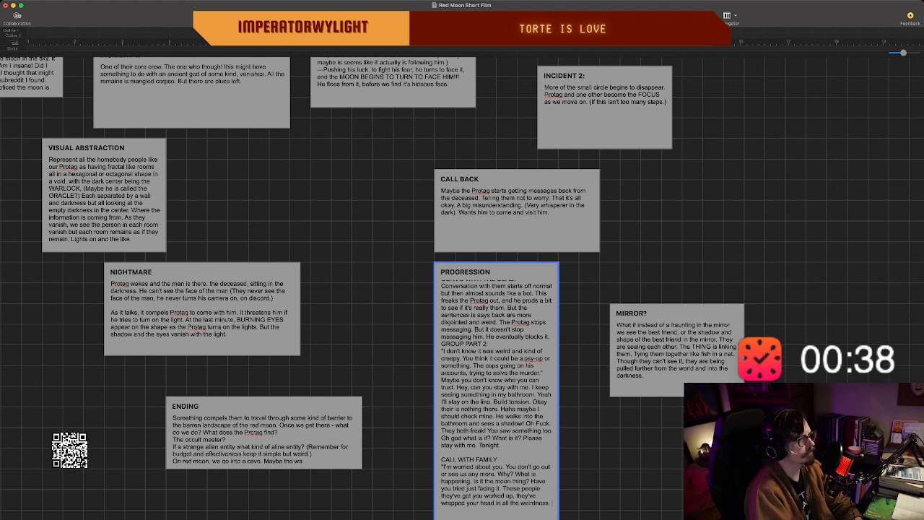
{"action": "left_click", "coordinate": [390, 325]}
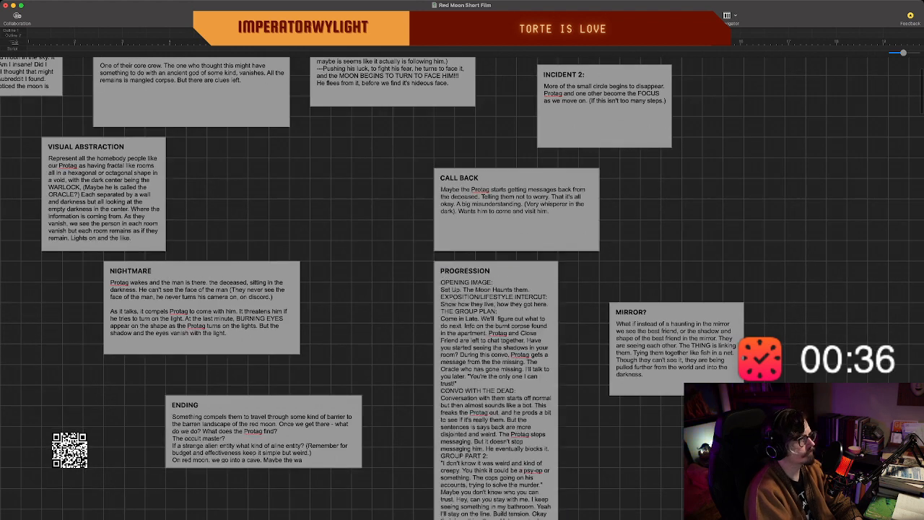
Clear space around the PROGRESSION beat by moving the CALL BACK beat leftward and the MIRROR? beat farther right.
{"action": "left_click", "coordinate": [515, 216]}
{"action": "left_click_drag", "start_coordinate": [515, 217], "coordinate": [412, 216]}
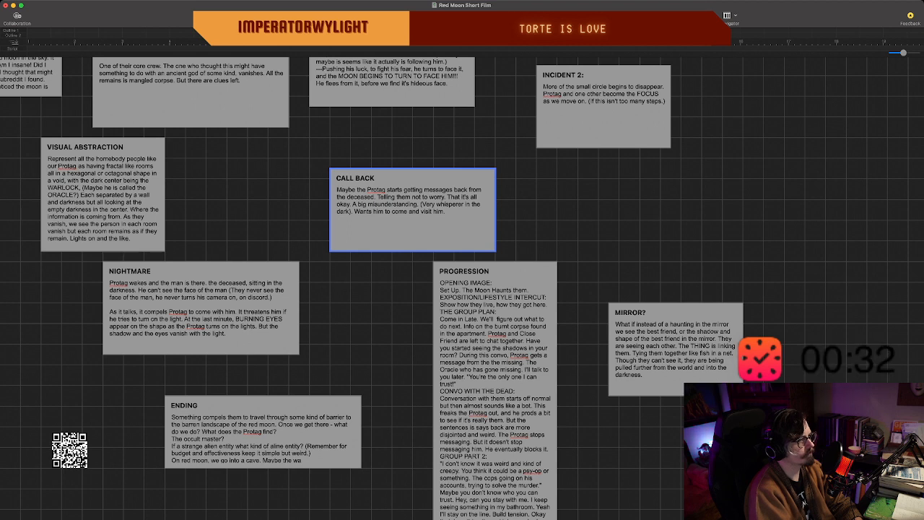
{"action": "left_click", "coordinate": [676, 350]}
{"action": "left_click_drag", "start_coordinate": [676, 349], "coordinate": [831, 350]}
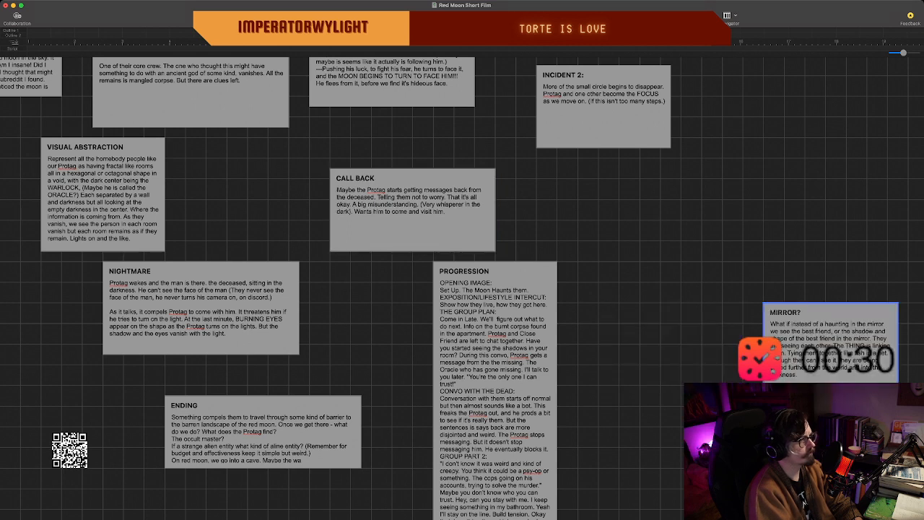
Move the PROGRESSION beat up and to the right, placing it just below the INCIDENT 2 beat.
{"action": "left_click", "coordinate": [496, 390]}
{"action": "left_click", "coordinate": [561, 251]}
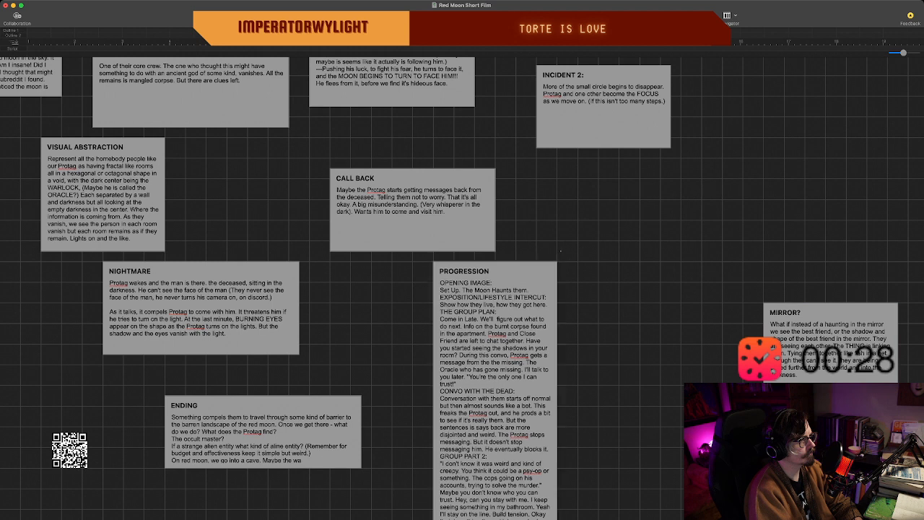
{"action": "left_click", "coordinate": [464, 271]}
{"action": "double_click", "coordinate": [464, 271]}
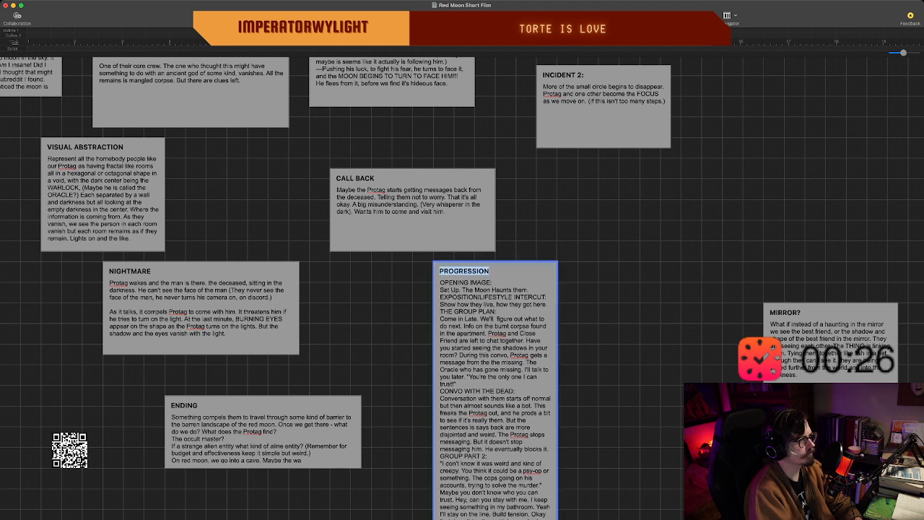
{"action": "left_click", "coordinate": [560, 251]}
{"action": "left_click", "coordinate": [469, 272]}
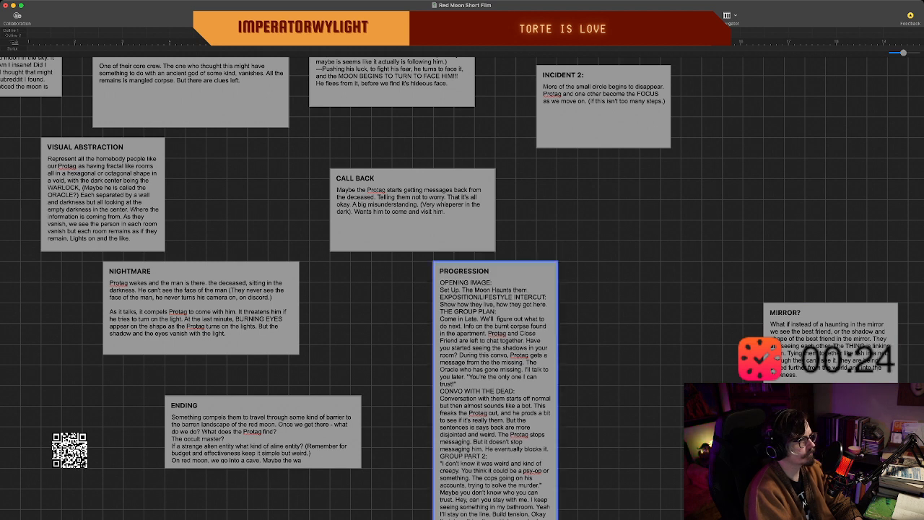
{"action": "left_click", "coordinate": [589, 240]}
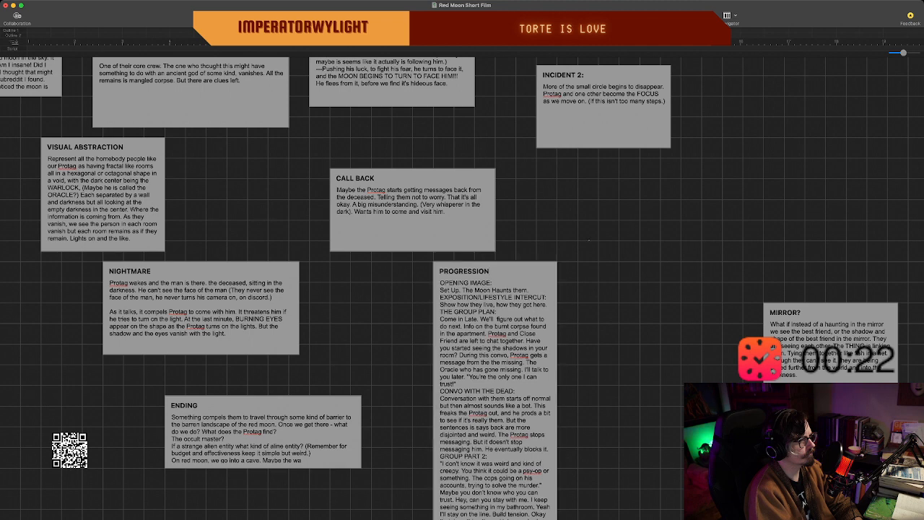
{"action": "left_click", "coordinate": [492, 283]}
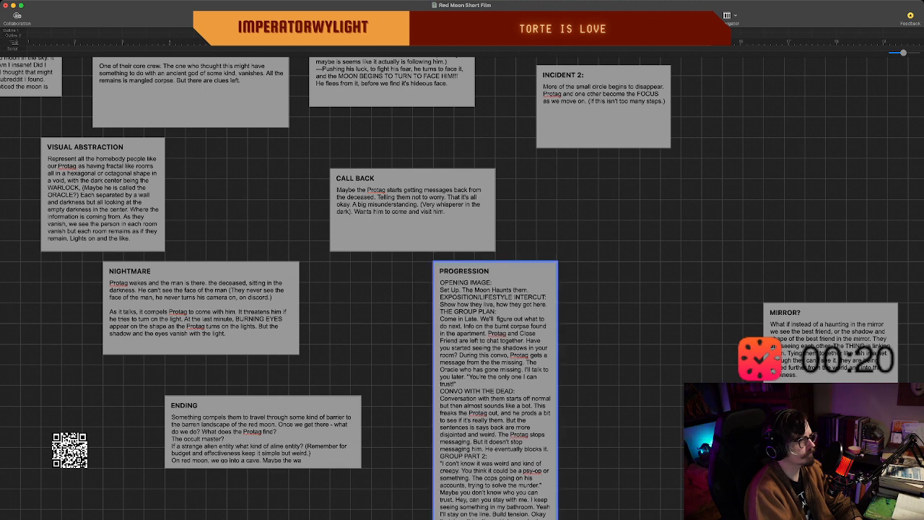
{"action": "left_click_drag", "start_coordinate": [492, 283], "coordinate": [585, 201]}
Continue the family's dialogue at the end of the PROGRESSION beat with "Have you tried going outside? Have you tried to see if you".
{"action": "scroll", "coordinate": [458, 288], "scroll_direction": "right", "scroll_amount": 2}
{"action": "scroll", "coordinate": [552, 347], "scroll_direction": "down", "scroll_amount": 5}
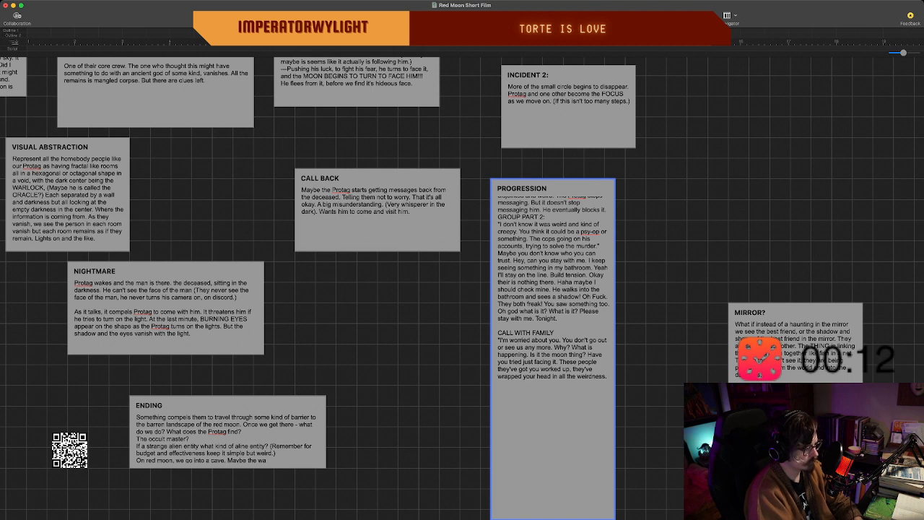
{"action": "key", "text": "Return"}
{"action": "type", "text": "Habve y"}
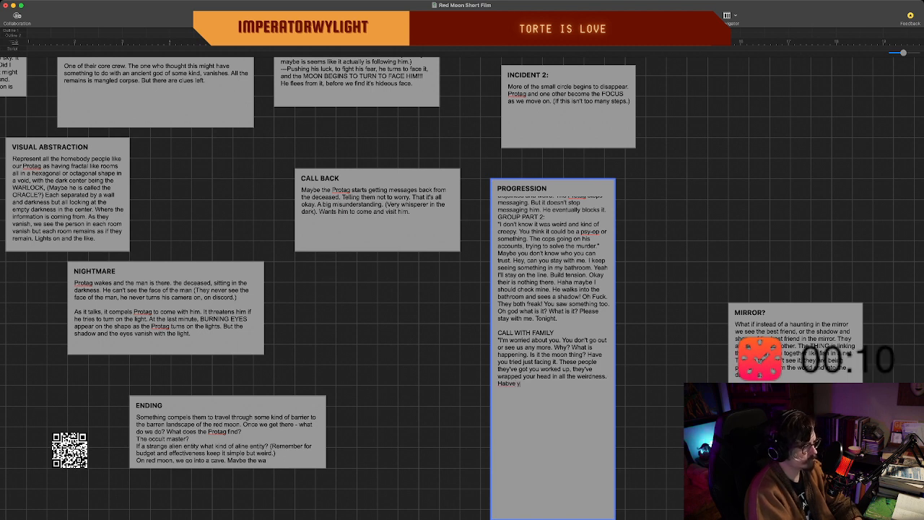
{"action": "key", "text": "BackSpace"}
{"action": "type", "text": "ve you"}
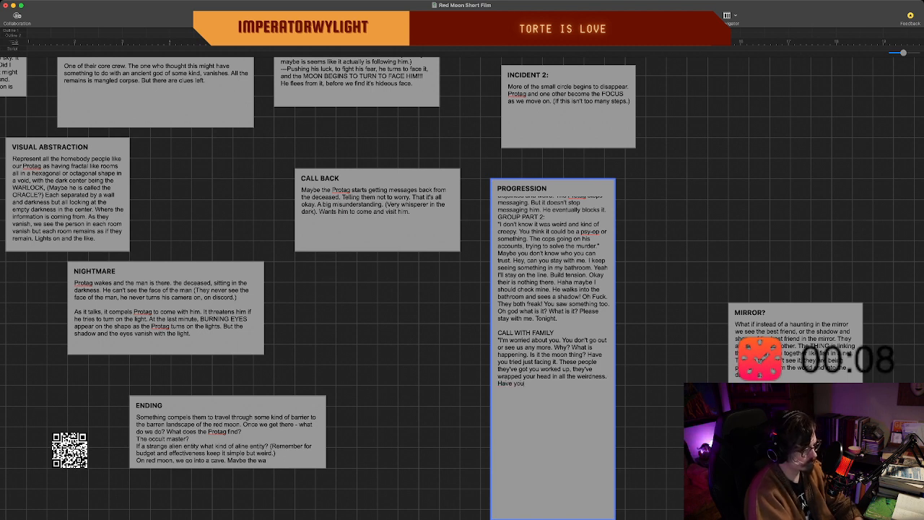
{"action": "type", "text": " tried goin"}
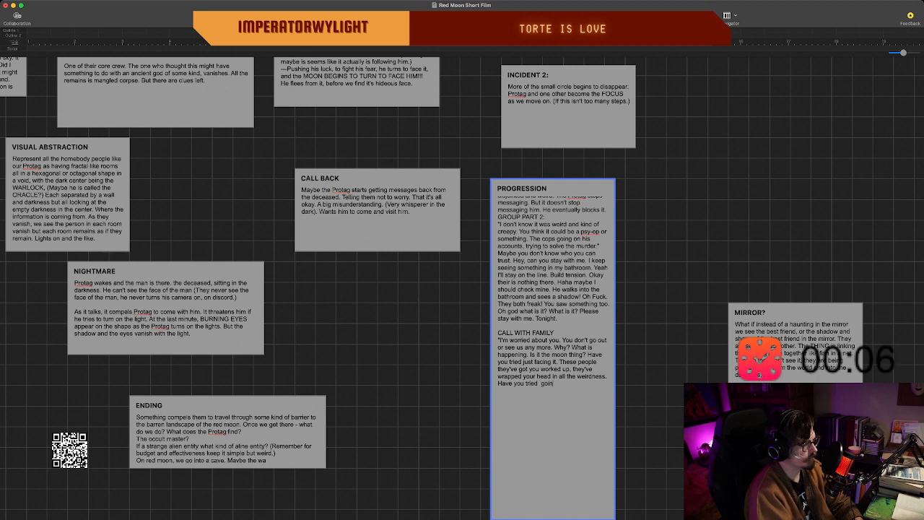
{"action": "type", "text": "g o"}
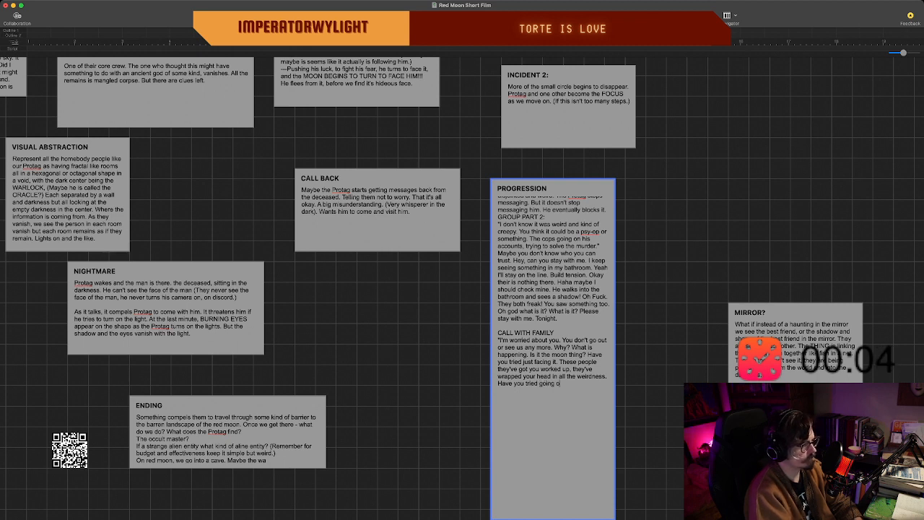
{"action": "type", "text": "utside"}
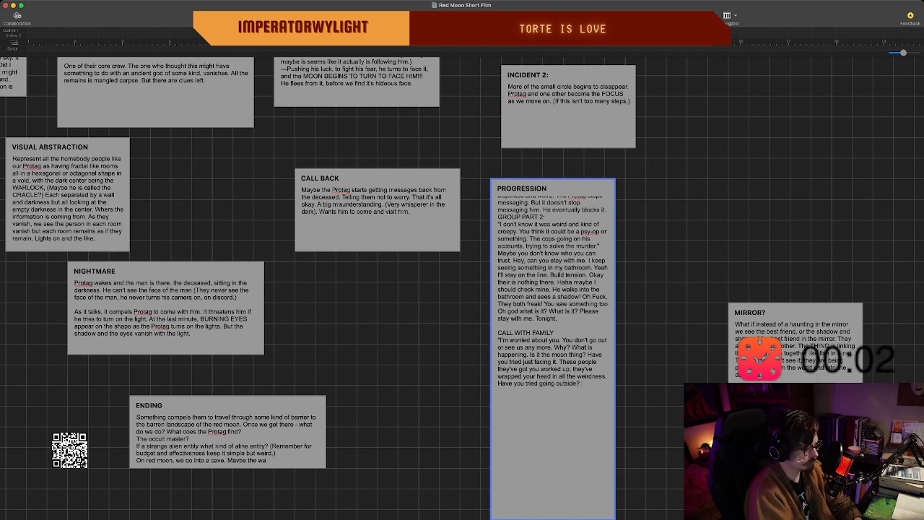
{"action": "type", "text": "? Have you tried to see if you"}
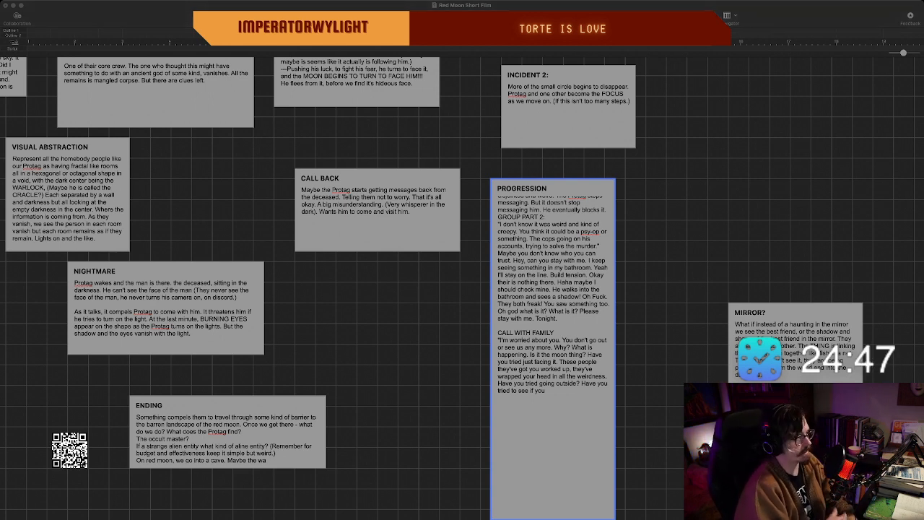
Widen the PROGRESSION beat rightward by about half its width so more of its outline text fits.
{"action": "scroll", "coordinate": [553, 325], "scroll_direction": "up", "scroll_amount": 5}
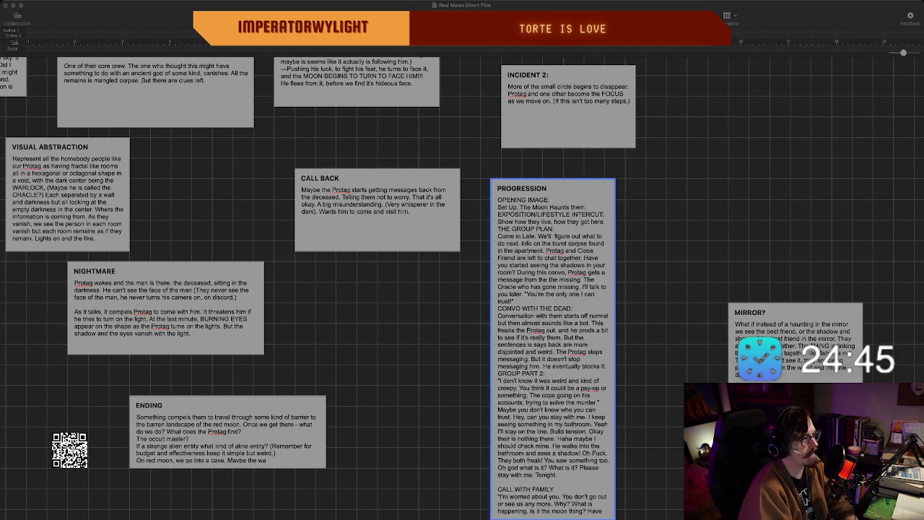
{"action": "scroll", "coordinate": [553, 325], "scroll_direction": "down", "scroll_amount": 4}
{"action": "scroll", "coordinate": [553, 324], "scroll_direction": "up", "scroll_amount": 5}
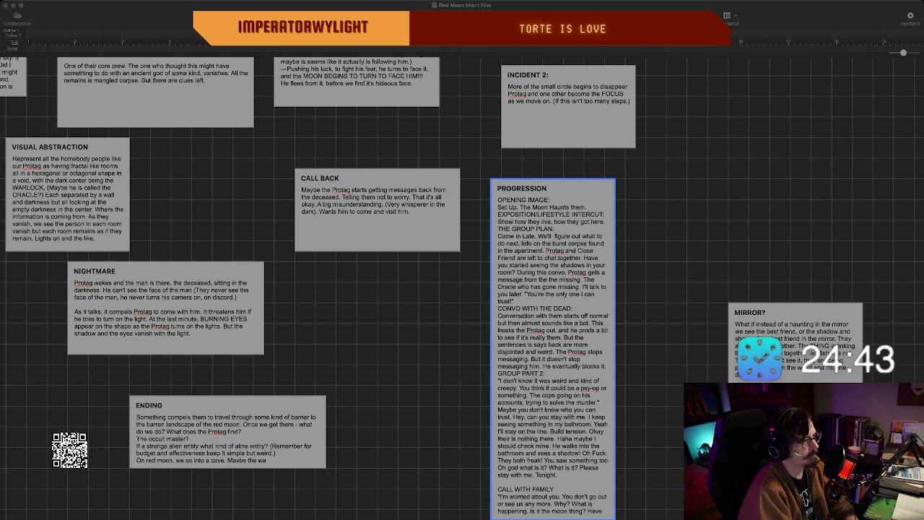
{"action": "scroll", "coordinate": [553, 325], "scroll_direction": "down", "scroll_amount": 5}
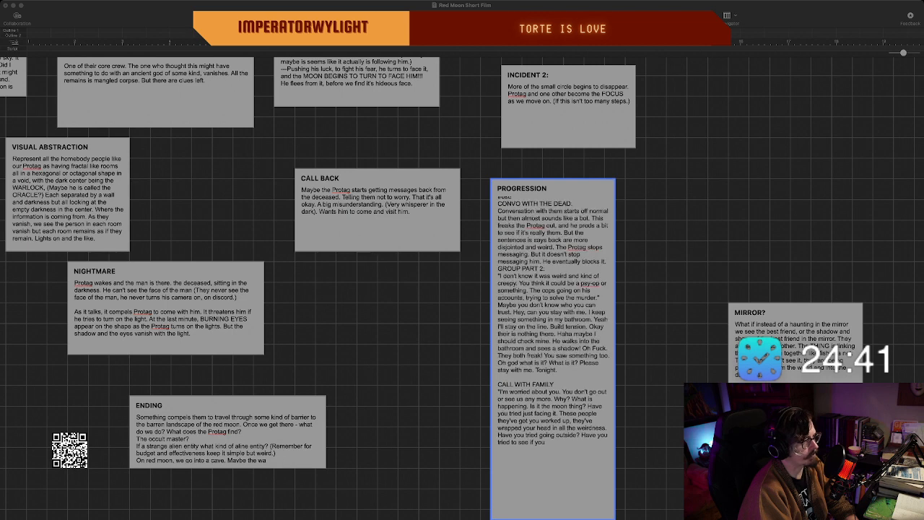
{"action": "scroll", "coordinate": [553, 325], "scroll_direction": "up", "scroll_amount": 2}
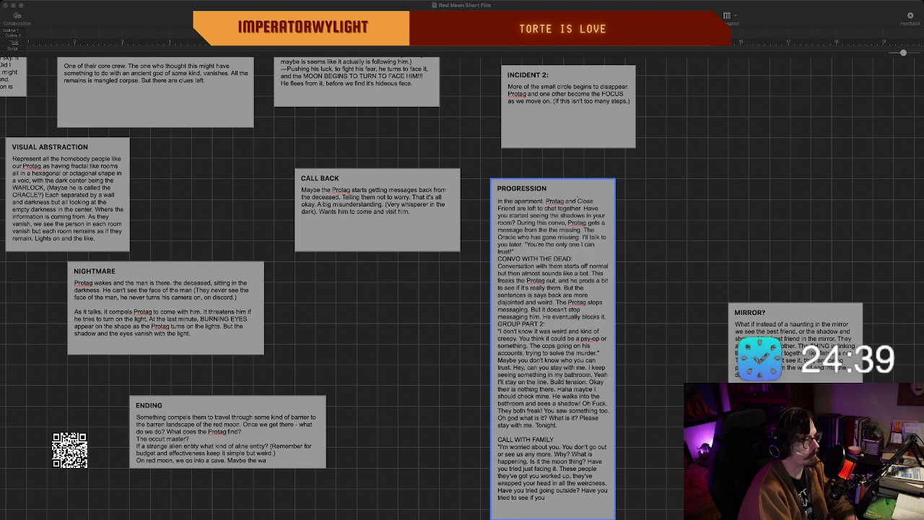
{"action": "scroll", "coordinate": [553, 325], "scroll_direction": "down", "scroll_amount": 4}
{"action": "scroll", "coordinate": [553, 325], "scroll_direction": "up", "scroll_amount": 6}
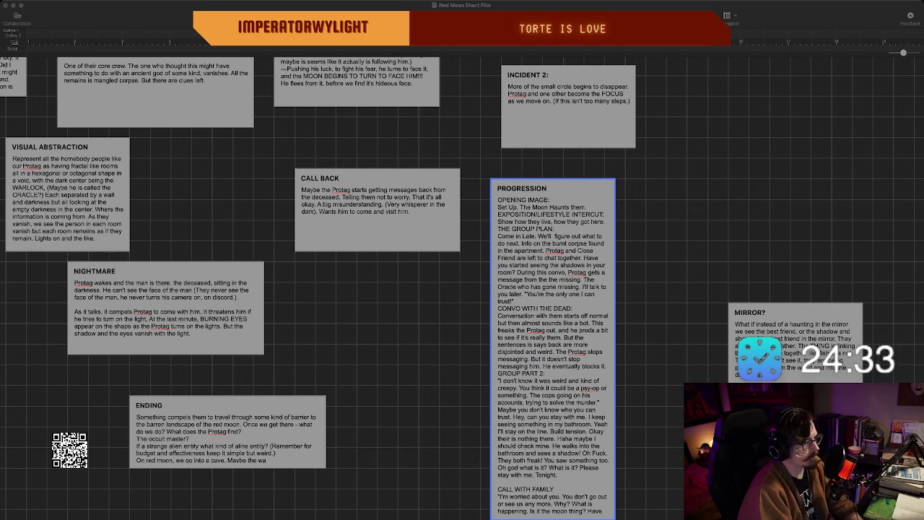
{"action": "key", "text": "super+Tab"}
{"action": "left_click_drag", "start_coordinate": [615, 350], "coordinate": [677, 349]}
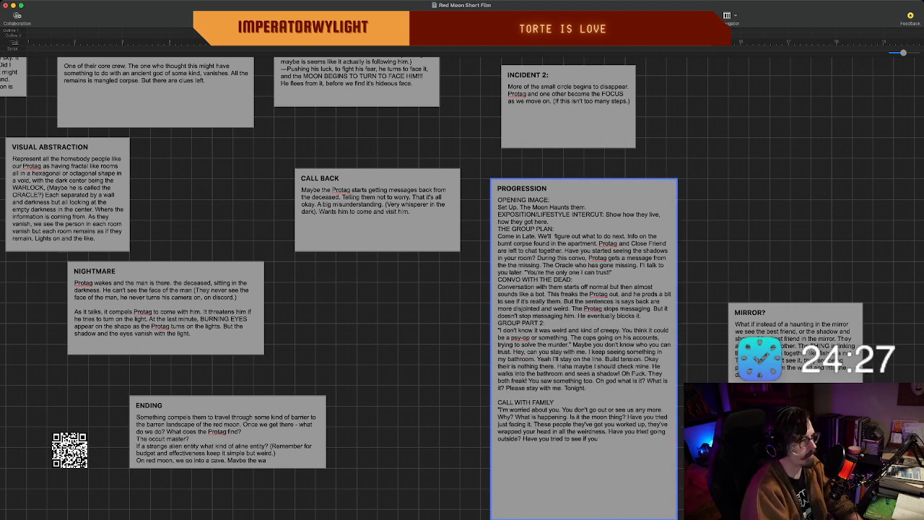
Insert blank lines before the GROUP PART 2, CONVO WITH THE DEAD and THE GROUP PLAN headings, and finish editing the PROGRESSION beat.
{"action": "key", "text": "Return"}
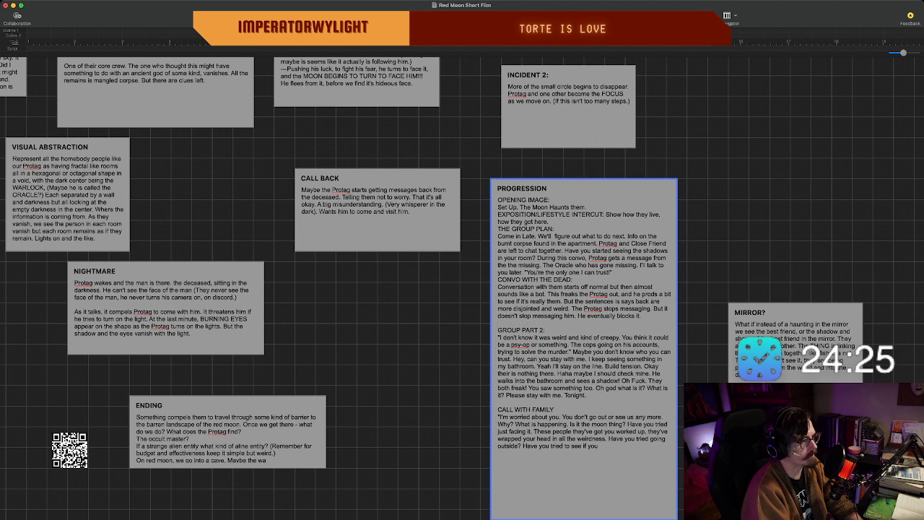
{"action": "double_click", "coordinate": [637, 272]}
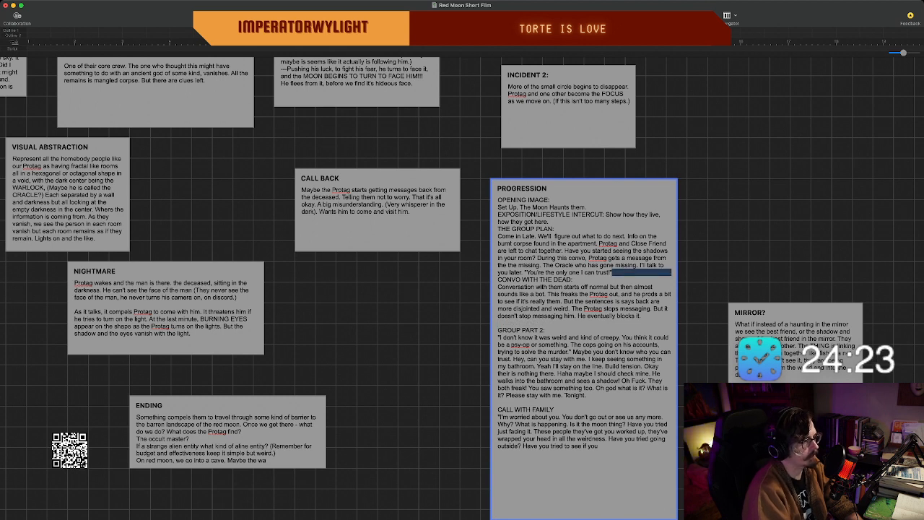
{"action": "key", "text": "Return"}
{"action": "key", "text": "Return"}
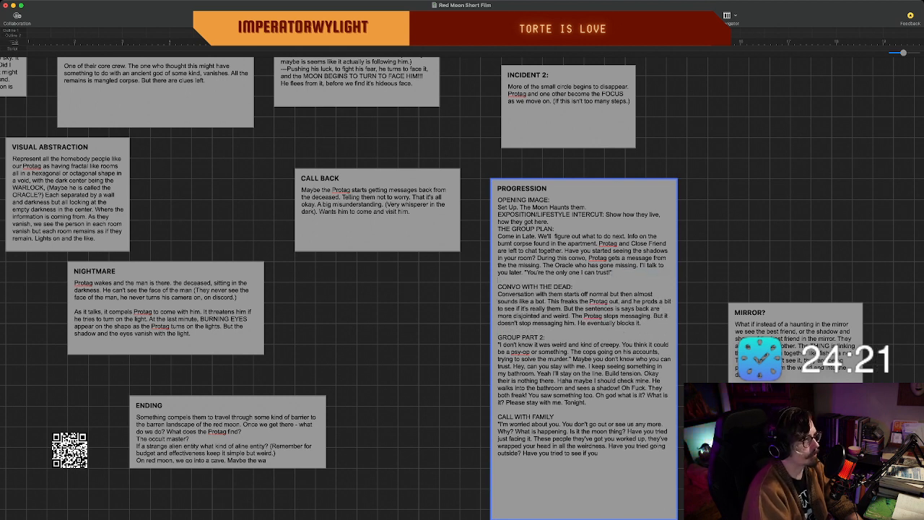
{"action": "key", "text": "Return"}
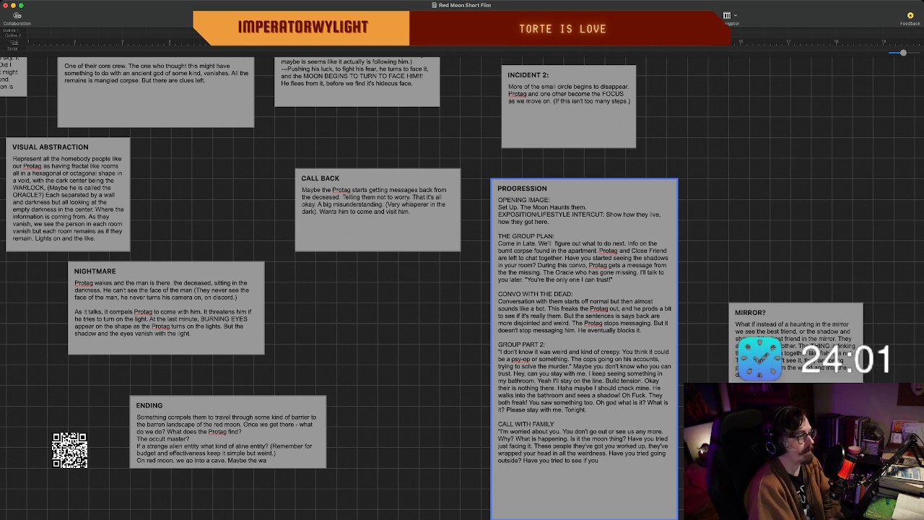
{"action": "key", "text": "Escape"}
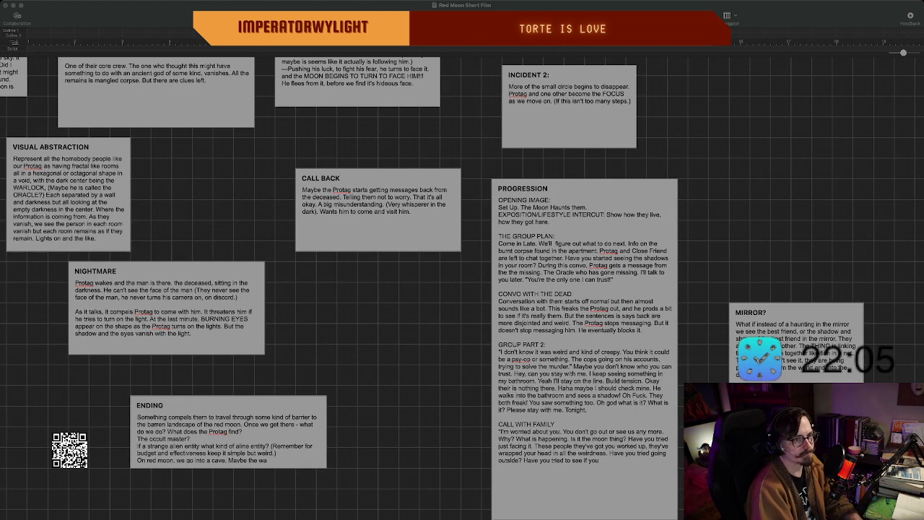
Review the beats across the board, from the introduction and incident beats to the PROGRESSION and MIRROR? beats.
{"action": "scroll", "coordinate": [462, 288], "scroll_direction": "down", "scroll_amount": 1}
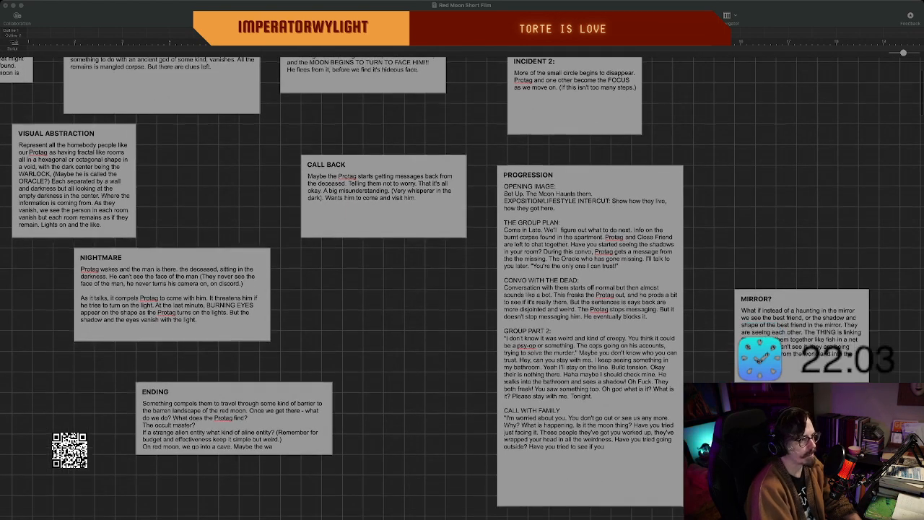
{"action": "scroll", "coordinate": [462, 288], "scroll_direction": "up", "scroll_amount": 1}
{"action": "scroll", "coordinate": [462, 289], "scroll_direction": "right", "scroll_amount": 3}
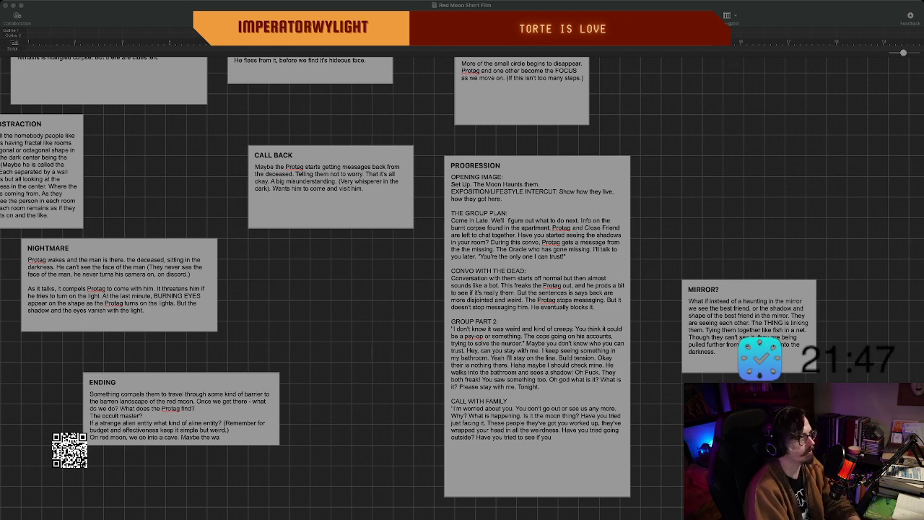
{"action": "scroll", "coordinate": [462, 289], "scroll_direction": "up", "scroll_amount": 5}
{"action": "scroll", "coordinate": [462, 289], "scroll_direction": "left", "scroll_amount": 3}
{"action": "scroll", "coordinate": [462, 289], "scroll_direction": "down", "scroll_amount": 3}
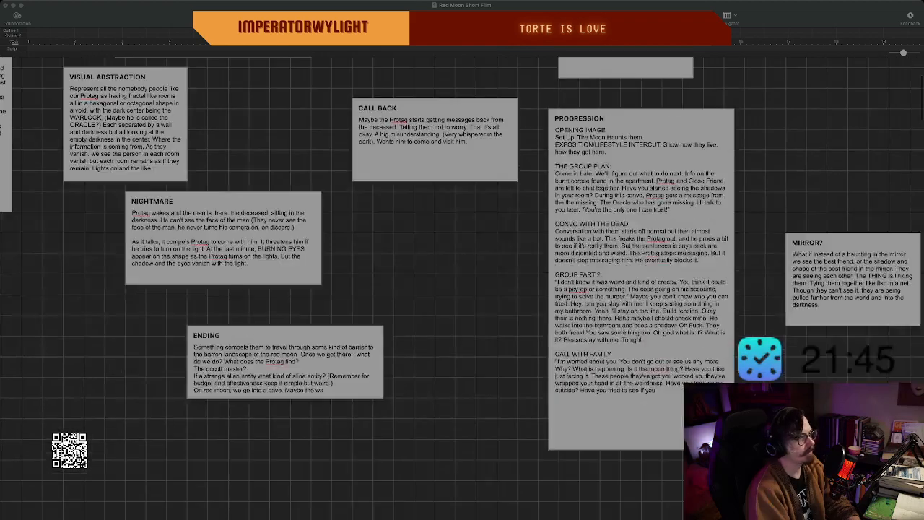
{"action": "scroll", "coordinate": [462, 289], "scroll_direction": "left", "scroll_amount": 4}
{"action": "scroll", "coordinate": [462, 289], "scroll_direction": "up", "scroll_amount": 4}
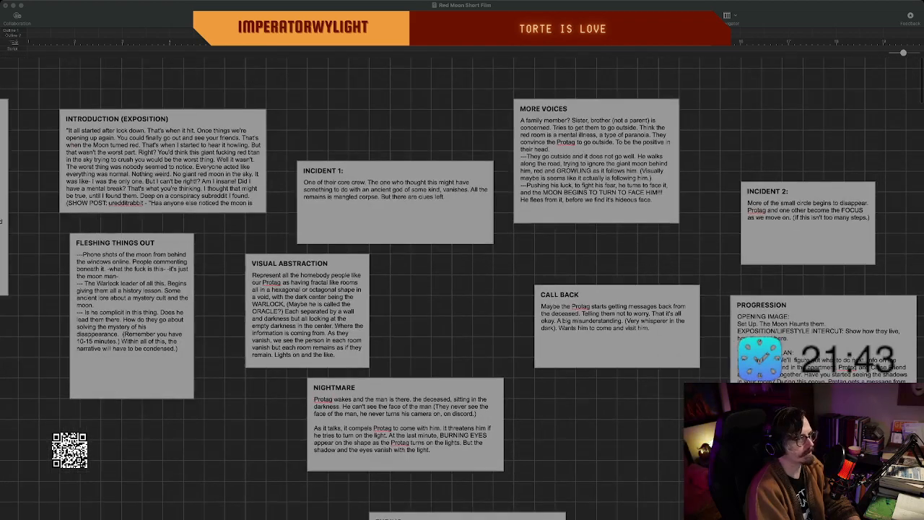
{"action": "scroll", "coordinate": [462, 289], "scroll_direction": "right", "scroll_amount": 10}
{"action": "scroll", "coordinate": [462, 289], "scroll_direction": "down", "scroll_amount": 2}
{"action": "scroll", "coordinate": [462, 289], "scroll_direction": "down", "scroll_amount": 3}
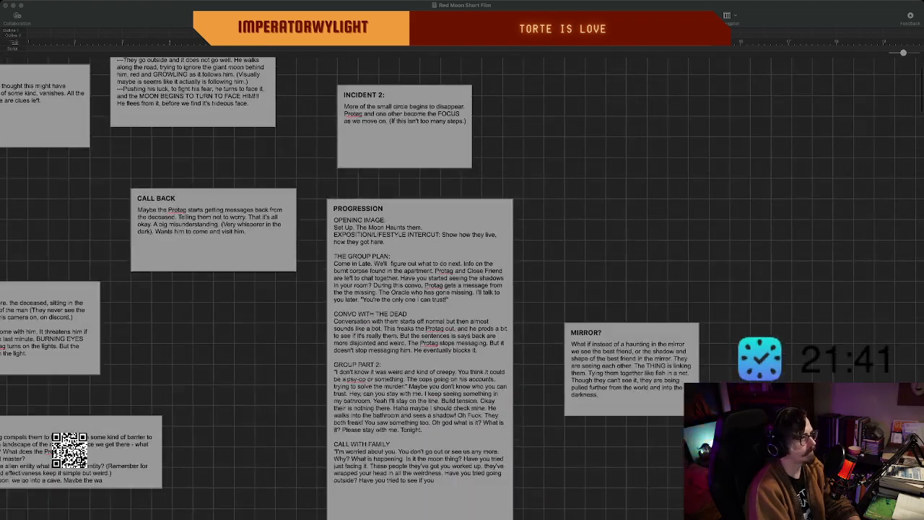
{"action": "scroll", "coordinate": [462, 289], "scroll_direction": "left", "scroll_amount": 2}
{"action": "key", "text": "super+Tab"}
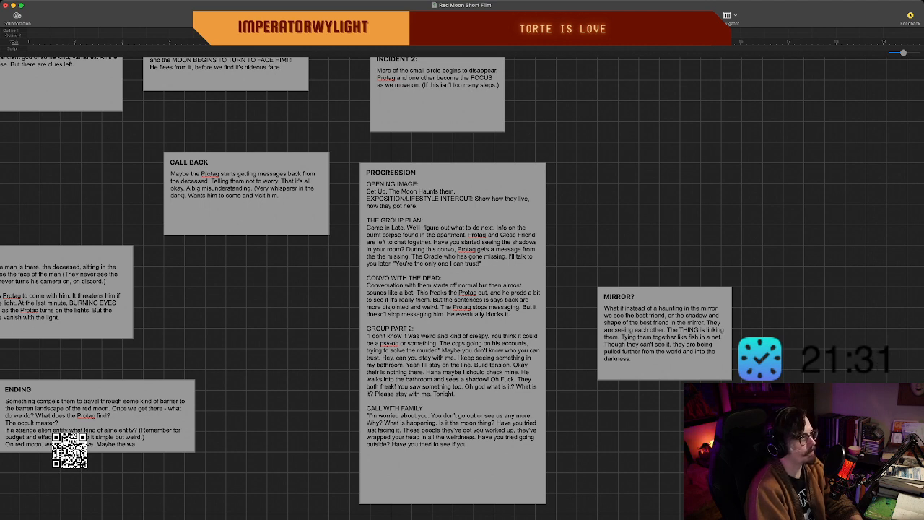
{"action": "left_click", "coordinate": [466, 444]}
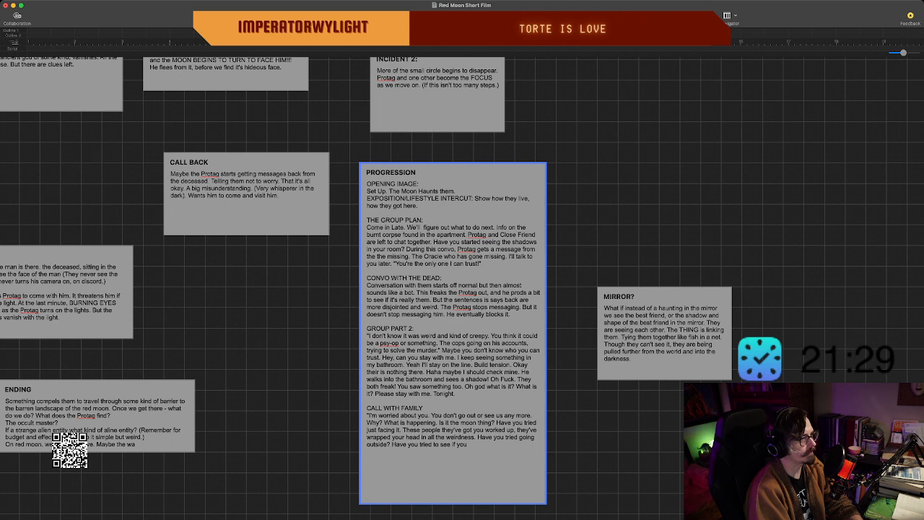
{"action": "left_click", "coordinate": [577, 444]}
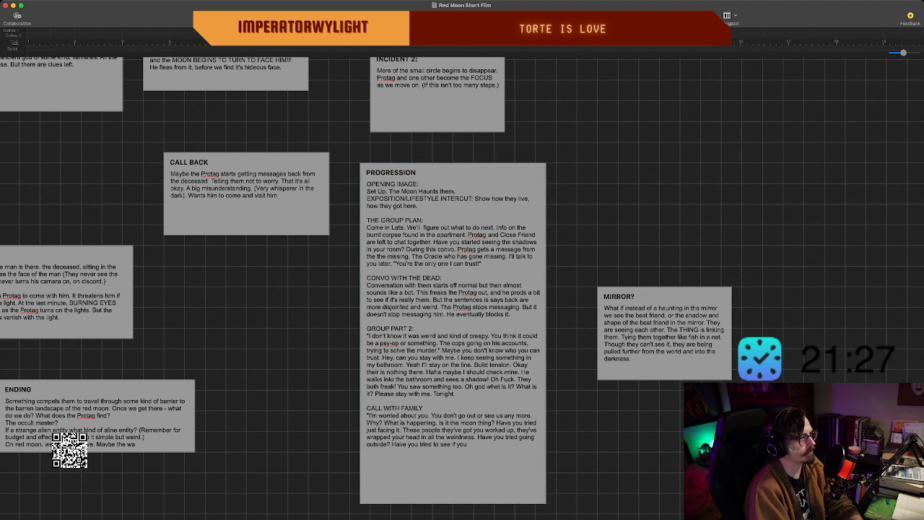
{"action": "left_click", "coordinate": [466, 444]}
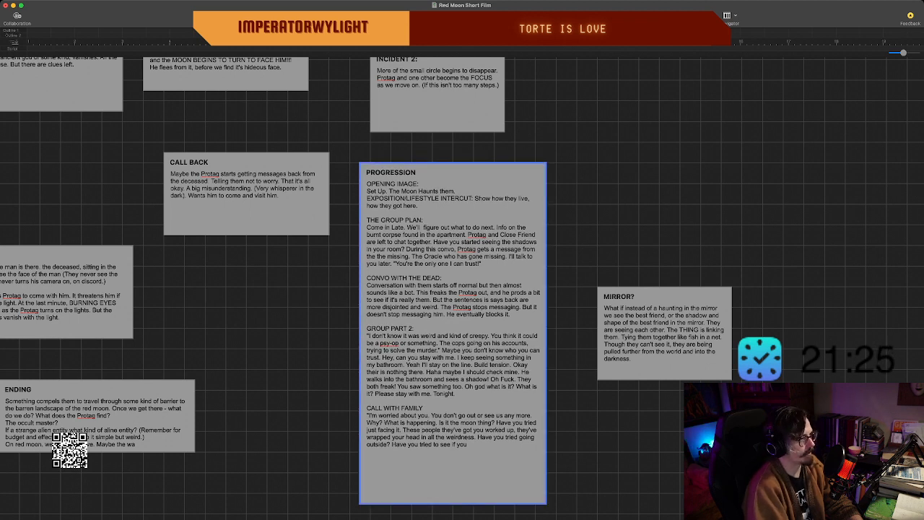
{"action": "left_click", "coordinate": [578, 444]}
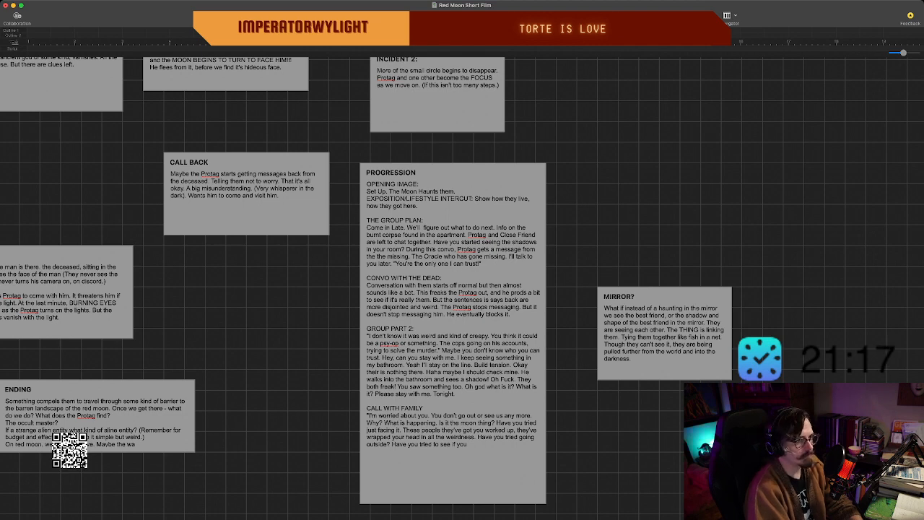
{"action": "scroll", "coordinate": [462, 285], "scroll_direction": "down", "scroll_amount": 1}
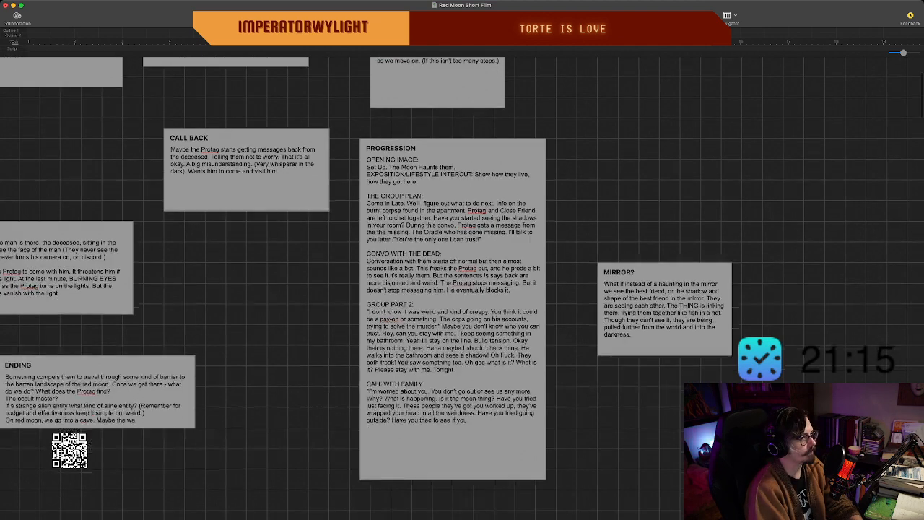
{"action": "scroll", "coordinate": [462, 285], "scroll_direction": "left", "scroll_amount": 7}
{"action": "scroll", "coordinate": [462, 285], "scroll_direction": "up", "scroll_amount": 1}
{"action": "scroll", "coordinate": [462, 289], "scroll_direction": "up", "scroll_amount": 4}
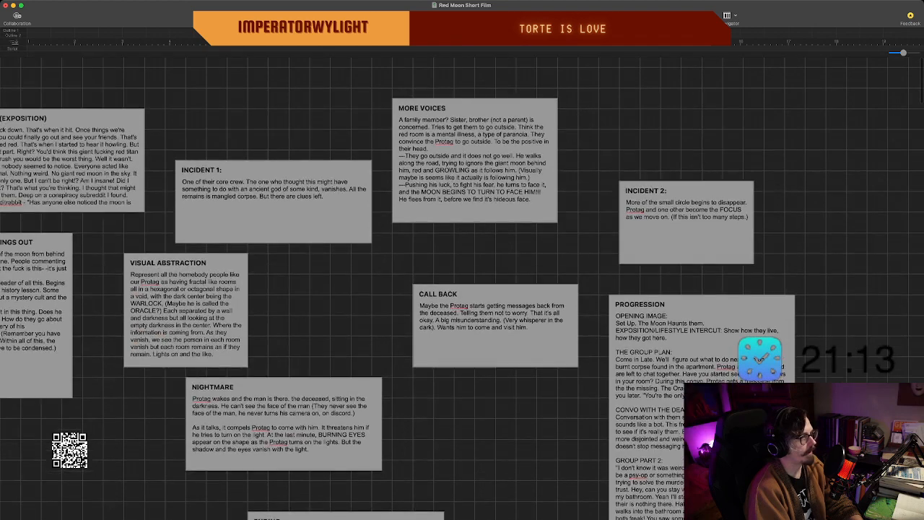
Review the beats from MORE VOICES and the ENDING back to the INTRODUCTION, OPENING IMAGE and OPENING VO.
{"action": "scroll", "coordinate": [462, 289], "scroll_direction": "left", "scroll_amount": 2}
{"action": "scroll", "coordinate": [462, 288], "scroll_direction": "left", "scroll_amount": 2}
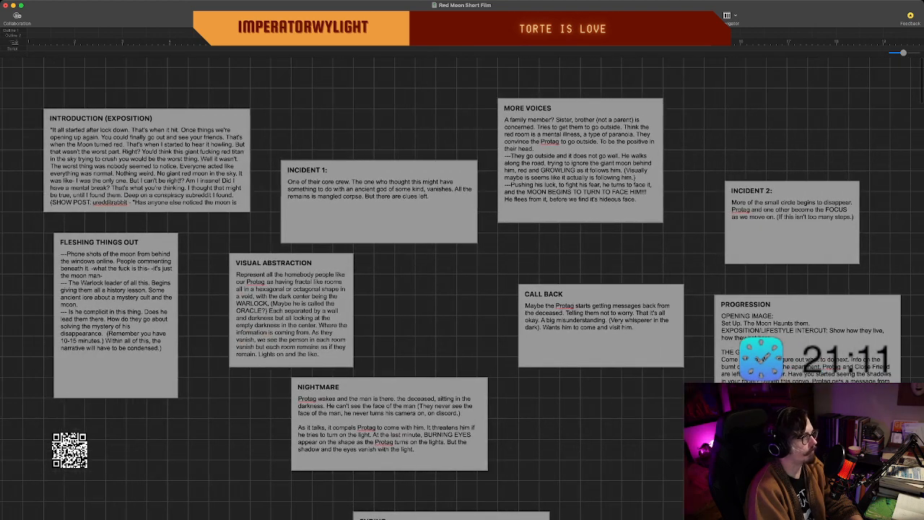
{"action": "scroll", "coordinate": [462, 288], "scroll_direction": "down", "scroll_amount": 1}
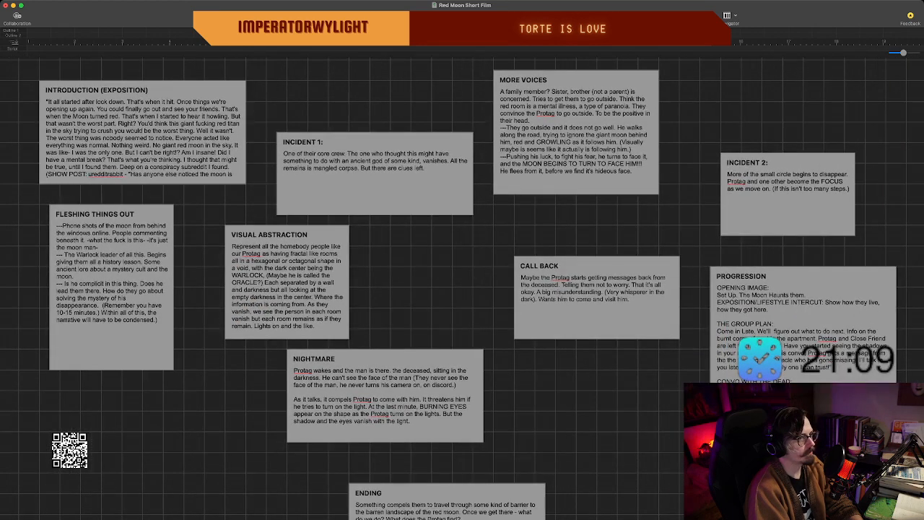
{"action": "scroll", "coordinate": [462, 289], "scroll_direction": "down", "scroll_amount": 4}
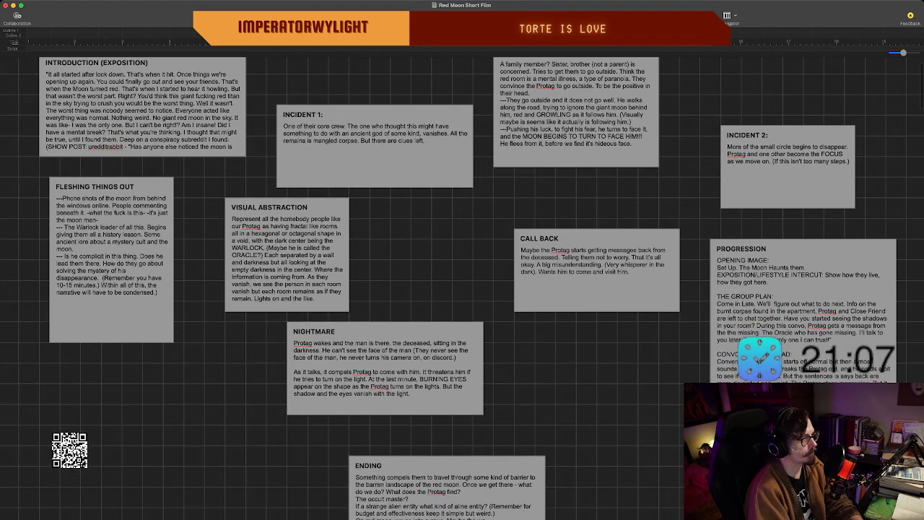
{"action": "scroll", "coordinate": [462, 288], "scroll_direction": "right", "scroll_amount": 3}
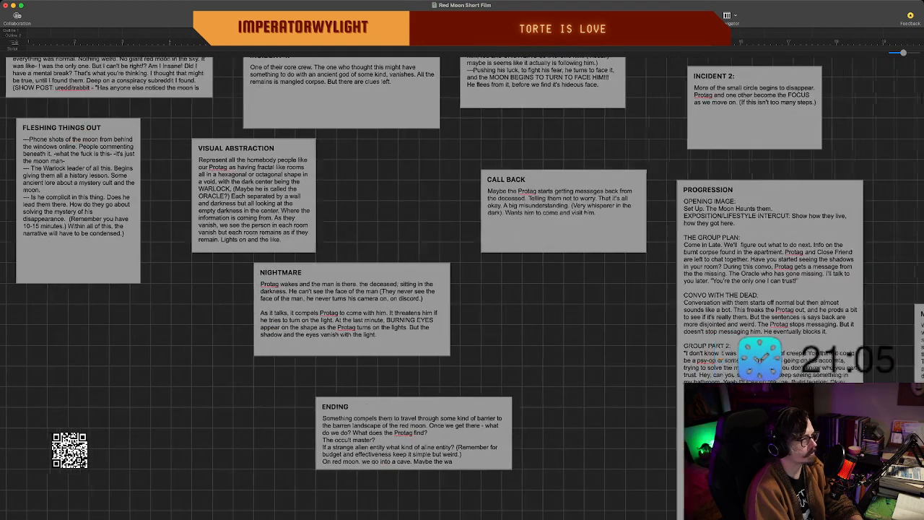
{"action": "scroll", "coordinate": [462, 289], "scroll_direction": "up", "scroll_amount": 1}
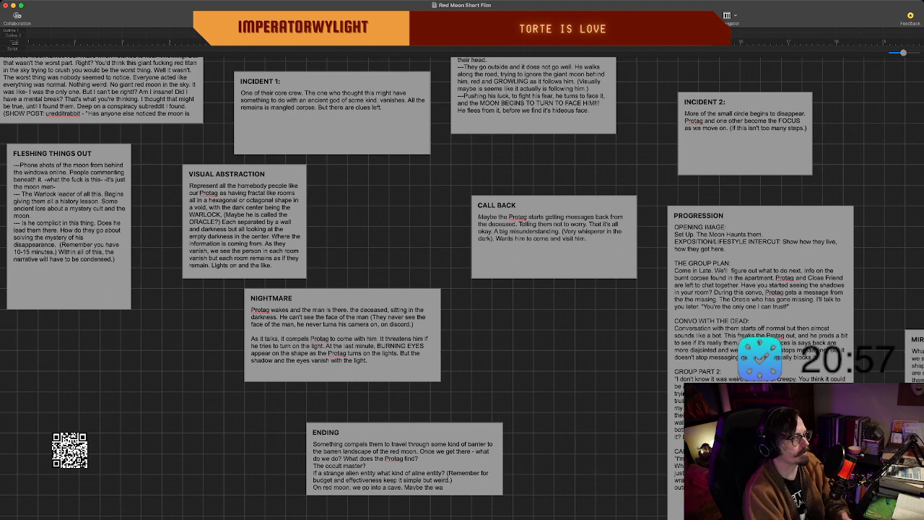
{"action": "scroll", "coordinate": [462, 288], "scroll_direction": "up", "scroll_amount": 3}
{"action": "scroll", "coordinate": [462, 289], "scroll_direction": "left", "scroll_amount": 5}
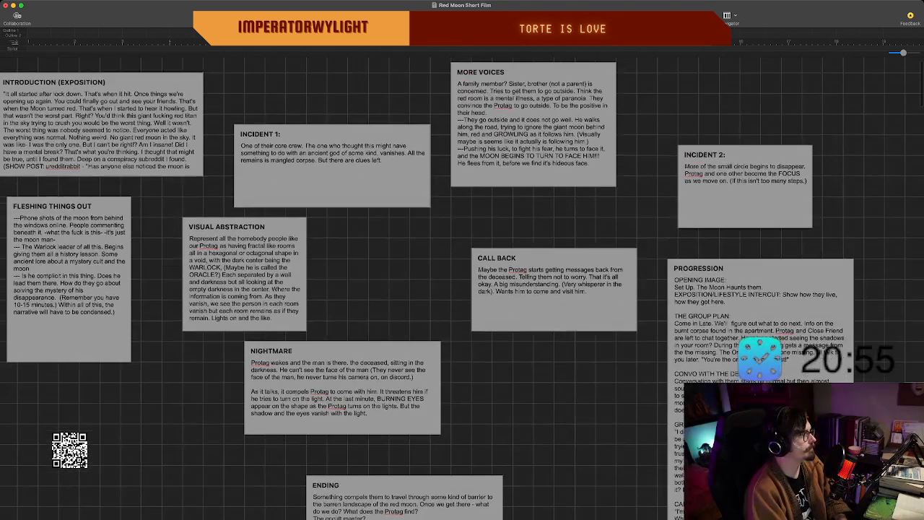
{"action": "scroll", "coordinate": [462, 289], "scroll_direction": "left", "scroll_amount": 8}
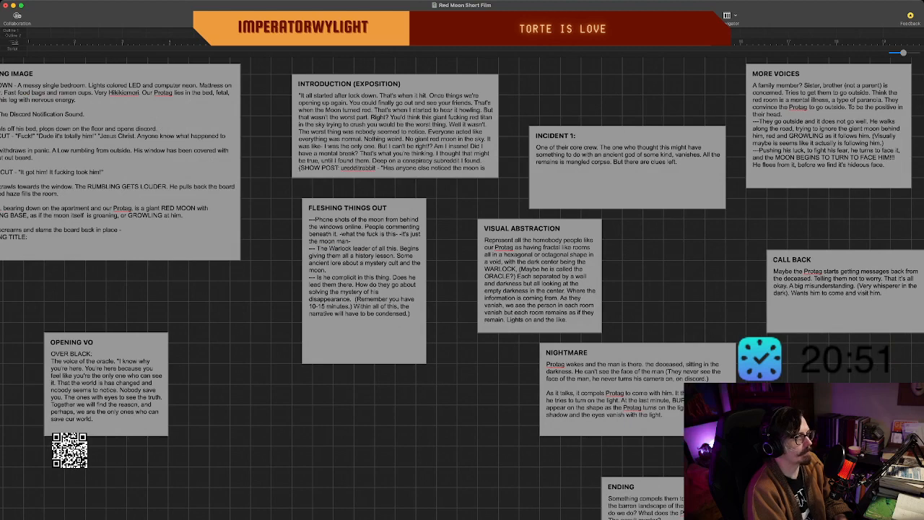
{"action": "scroll", "coordinate": [462, 289], "scroll_direction": "left", "scroll_amount": 2}
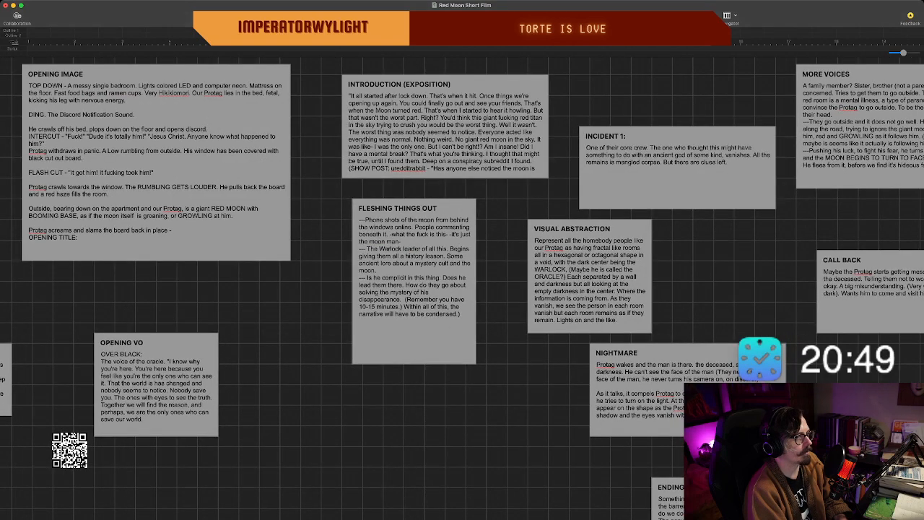
{"action": "scroll", "coordinate": [462, 289], "scroll_direction": "right", "scroll_amount": 10}
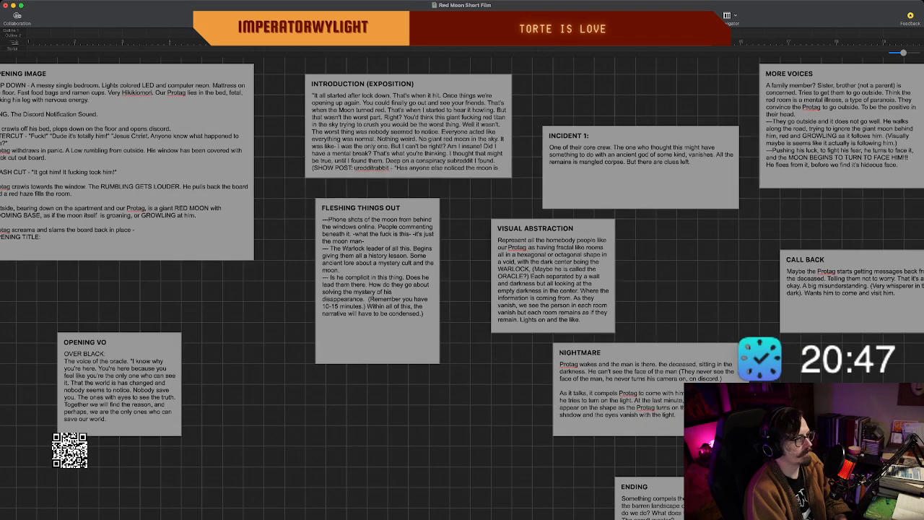
Compare the INCIDENT, VISUAL ABSTRACTION, NIGHTMARE, CALL BACK and ENDING beats with the outline in the PROGRESSION beat.
{"action": "scroll", "coordinate": [462, 289], "scroll_direction": "down", "scroll_amount": 3}
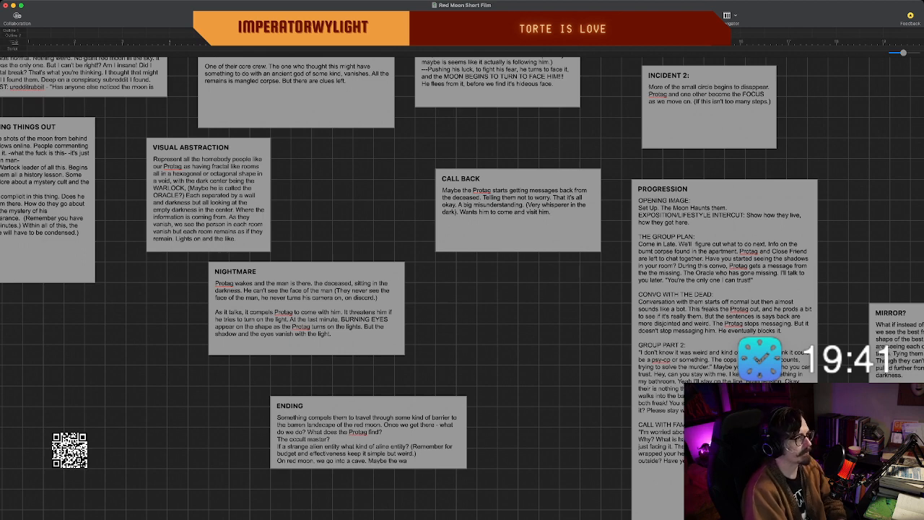
{"action": "scroll", "coordinate": [462, 289], "scroll_direction": "right", "scroll_amount": 2}
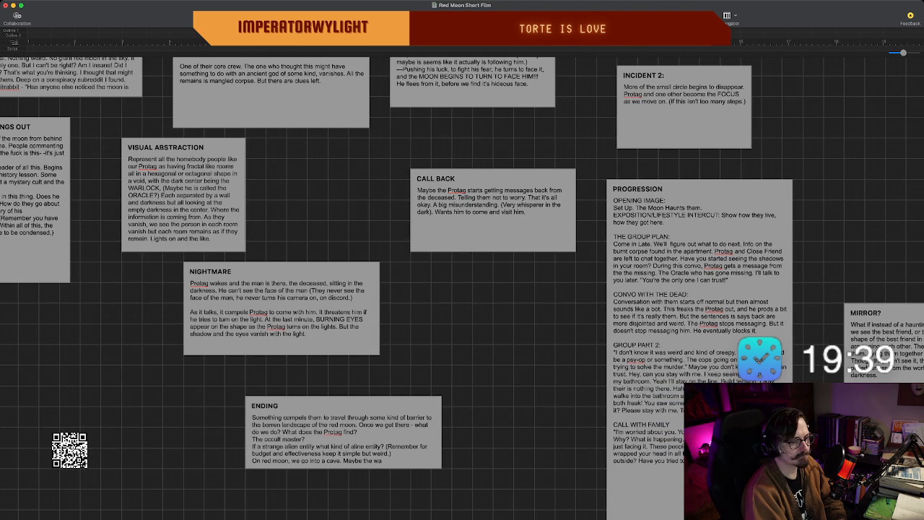
{"action": "scroll", "coordinate": [462, 289], "scroll_direction": "left", "scroll_amount": 2}
{"action": "scroll", "coordinate": [462, 289], "scroll_direction": "up", "scroll_amount": 3}
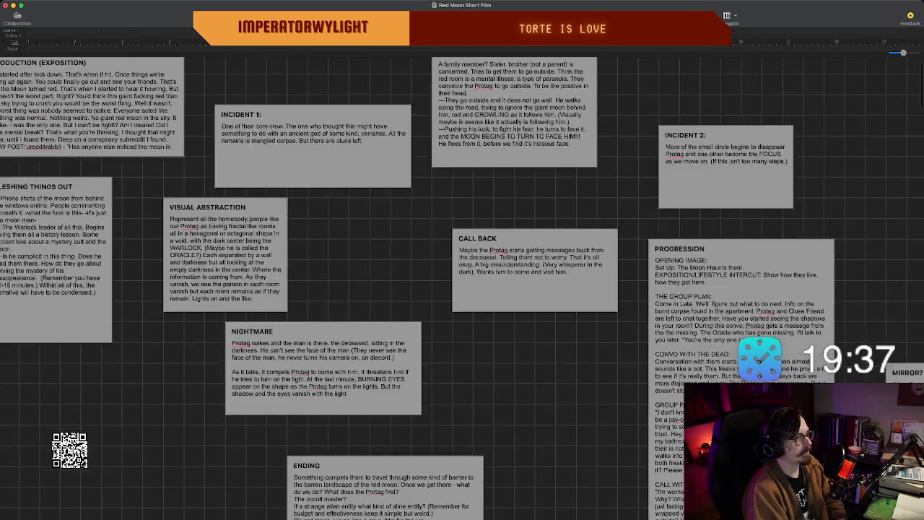
{"action": "scroll", "coordinate": [462, 289], "scroll_direction": "up", "scroll_amount": 3}
{"action": "scroll", "coordinate": [462, 288], "scroll_direction": "left", "scroll_amount": 6}
{"action": "scroll", "coordinate": [462, 289], "scroll_direction": "down", "scroll_amount": 2}
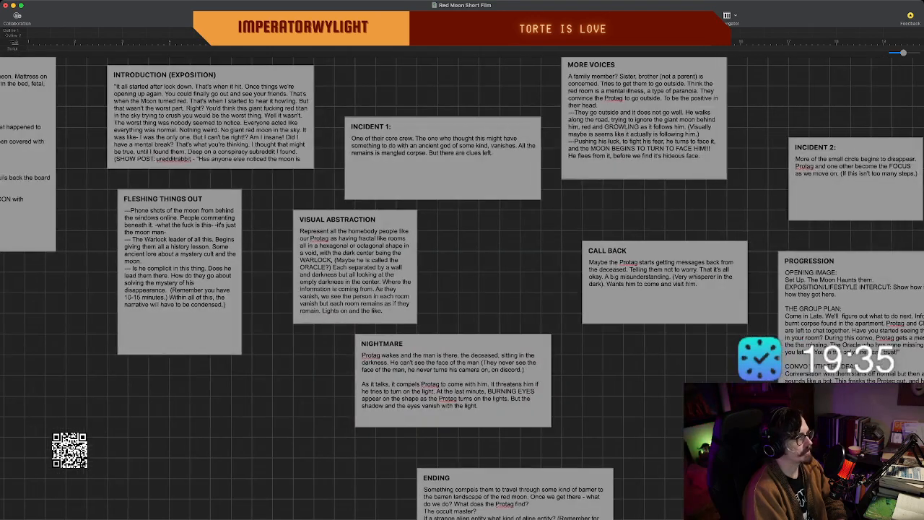
{"action": "scroll", "coordinate": [462, 289], "scroll_direction": "down", "scroll_amount": 4}
{"action": "scroll", "coordinate": [462, 289], "scroll_direction": "right", "scroll_amount": 12}
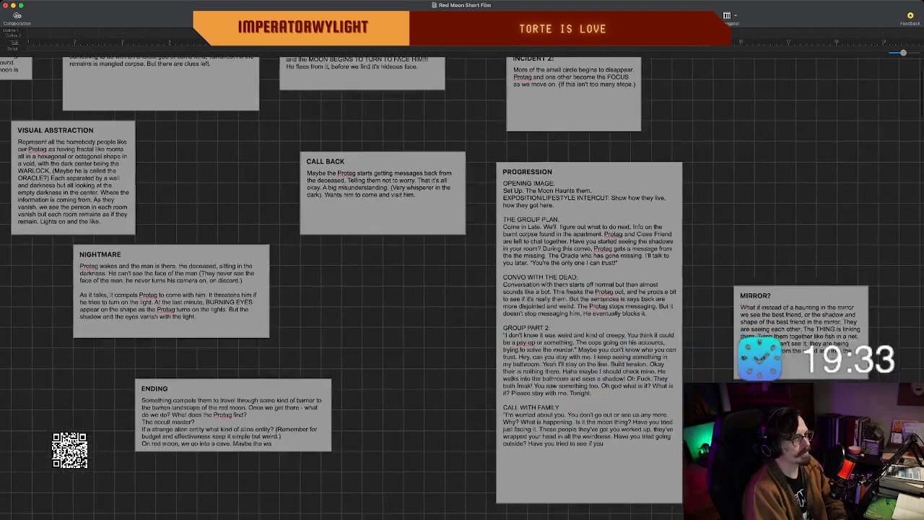
Reread the PROGRESSION beat from its opening image through CALL WITH FAMILY, alongside the neighbouring INCIDENT 2 and CALL BACK beats.
{"action": "scroll", "coordinate": [462, 289], "scroll_direction": "up", "scroll_amount": 2}
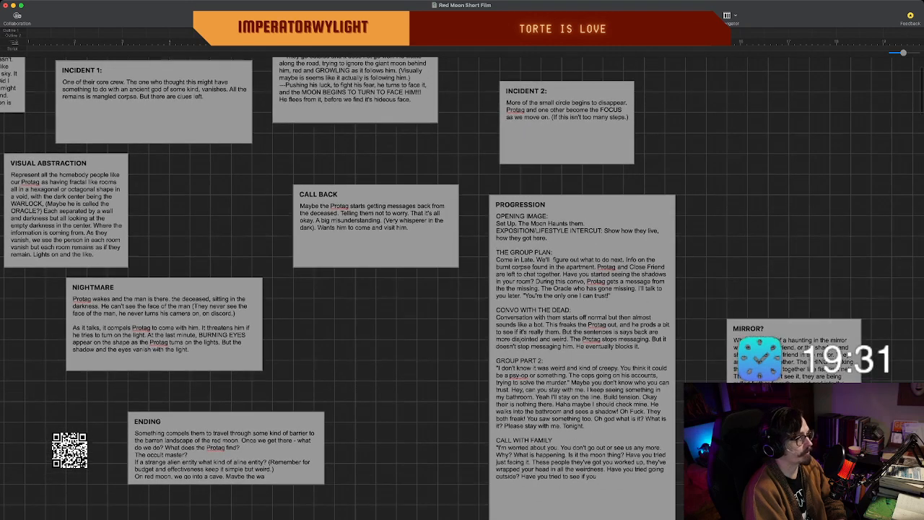
{"action": "scroll", "coordinate": [462, 289], "scroll_direction": "up", "scroll_amount": 1}
{"action": "scroll", "coordinate": [462, 289], "scroll_direction": "down", "scroll_amount": 1}
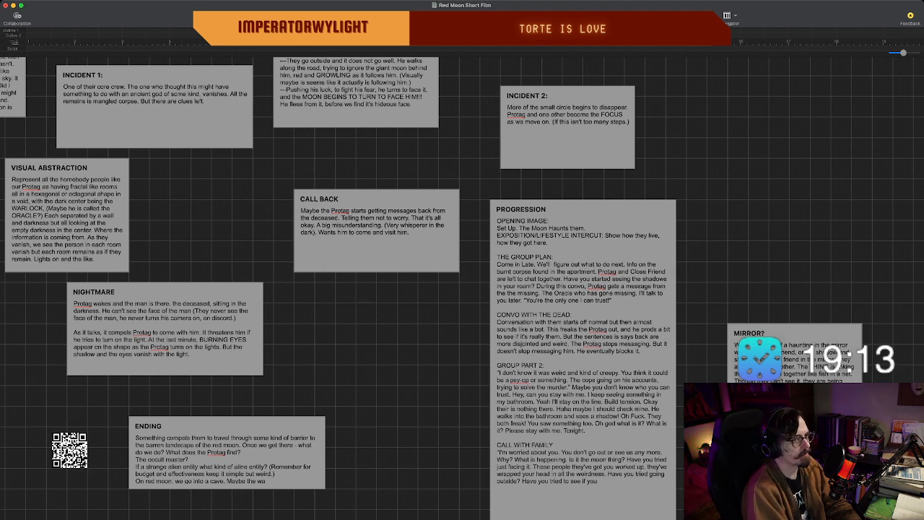
{"action": "scroll", "coordinate": [462, 289], "scroll_direction": "down", "scroll_amount": 1}
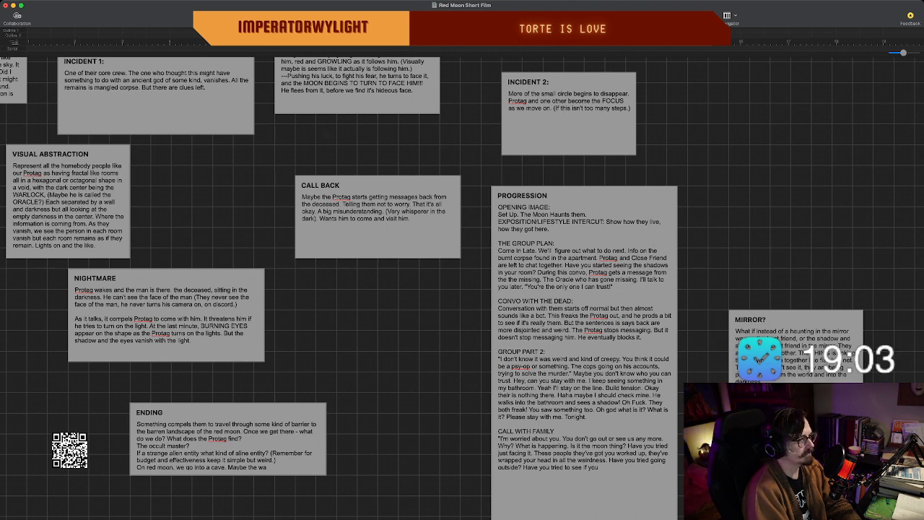
{"action": "scroll", "coordinate": [462, 288], "scroll_direction": "down", "scroll_amount": 1}
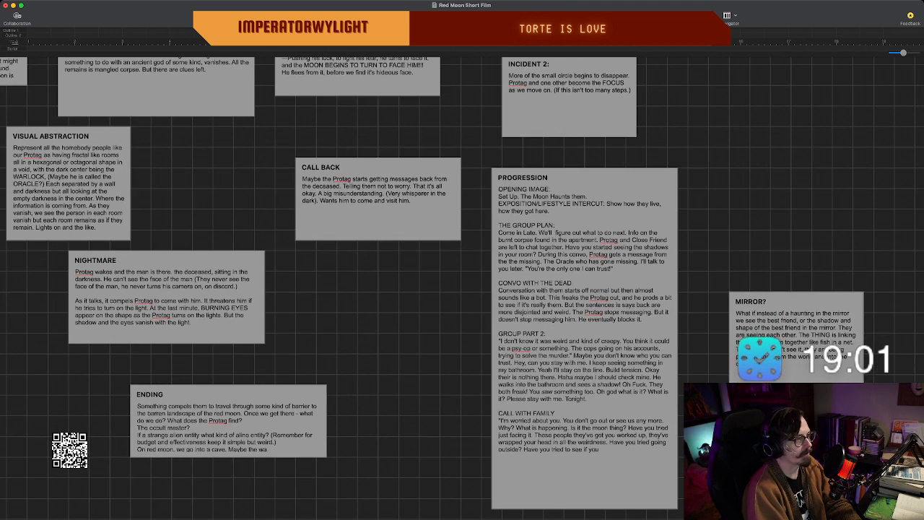
{"action": "scroll", "coordinate": [462, 288], "scroll_direction": "up", "scroll_amount": 2}
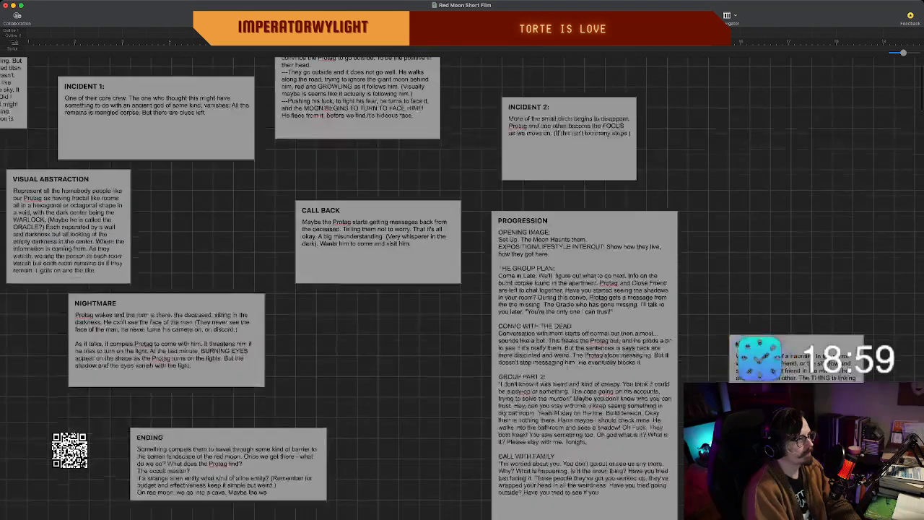
{"action": "scroll", "coordinate": [462, 288], "scroll_direction": "down", "scroll_amount": 1}
{"action": "scroll", "coordinate": [462, 288], "scroll_direction": "up", "scroll_amount": 1}
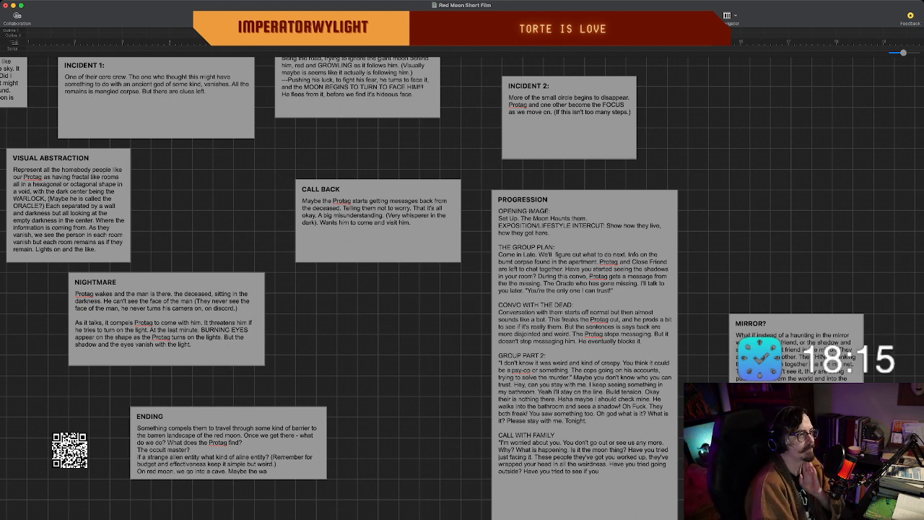
Look back over the board's early beats, including STRUCTURE, OPENING VO, OPENING IMAGE, INTRODUCTION and FLESHING THINGS OUT.
{"action": "scroll", "coordinate": [462, 289], "scroll_direction": "down", "scroll_amount": 1}
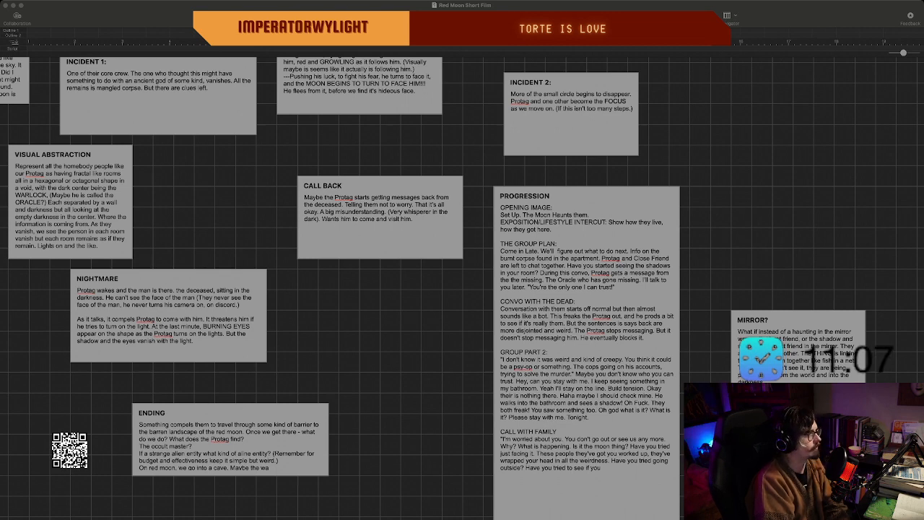
{"action": "scroll", "coordinate": [462, 287], "scroll_direction": "up", "scroll_amount": 3}
{"action": "scroll", "coordinate": [462, 287], "scroll_direction": "left", "scroll_amount": 10}
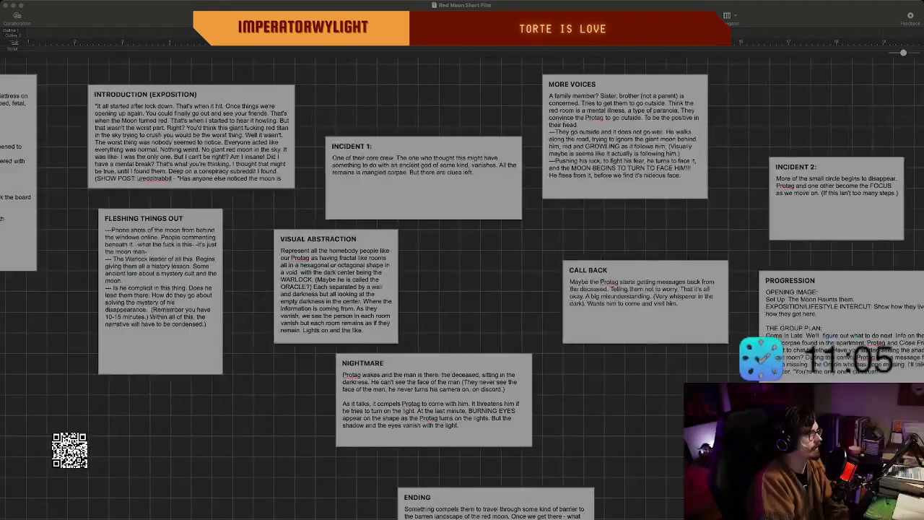
{"action": "scroll", "coordinate": [462, 287], "scroll_direction": "right", "scroll_amount": 6}
{"action": "scroll", "coordinate": [462, 289], "scroll_direction": "left", "scroll_amount": 5}
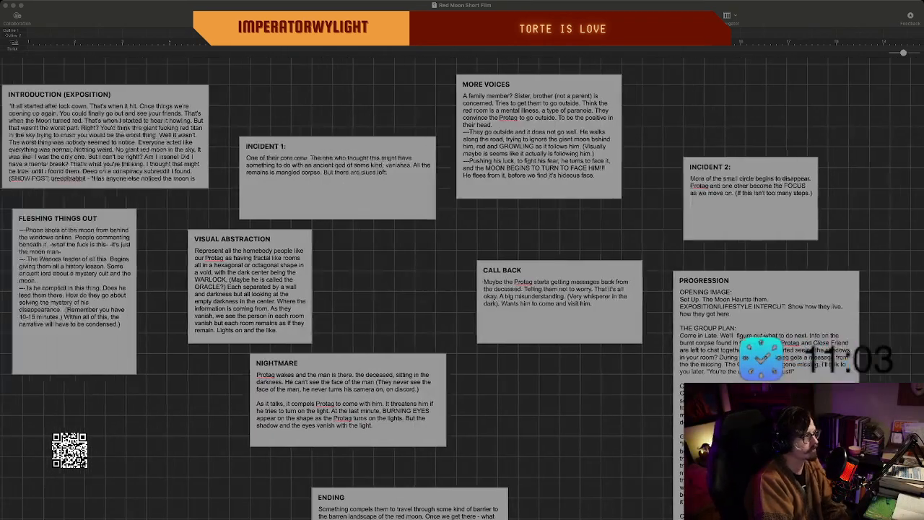
{"action": "scroll", "coordinate": [462, 288], "scroll_direction": "down", "scroll_amount": 1}
{"action": "scroll", "coordinate": [462, 288], "scroll_direction": "down", "scroll_amount": 2}
{"action": "scroll", "coordinate": [462, 289], "scroll_direction": "left", "scroll_amount": 12}
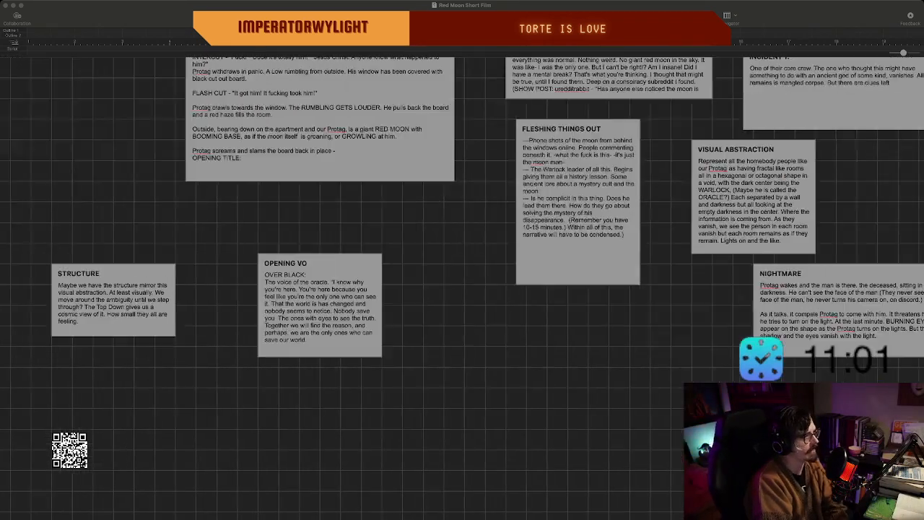
{"action": "scroll", "coordinate": [462, 288], "scroll_direction": "up", "scroll_amount": 4}
{"action": "scroll", "coordinate": [463, 289], "scroll_direction": "right", "scroll_amount": 4}
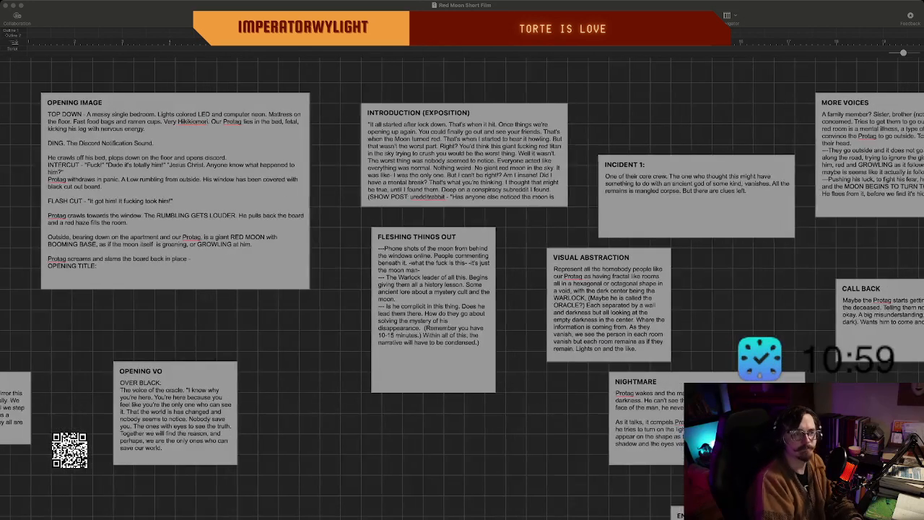
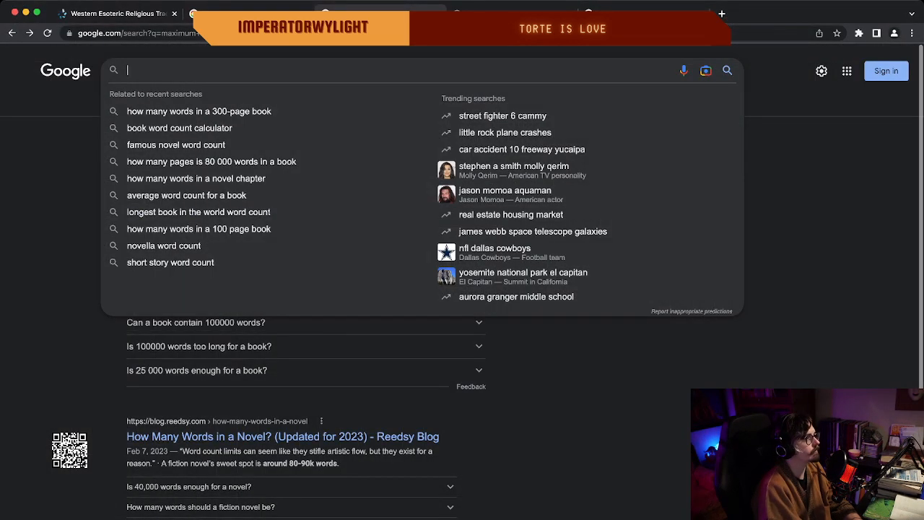
Search Google in the web browser for "The incredible hulk" and open the Wikipedia article on the 2008 film.
{"action": "type", "text": "The"}
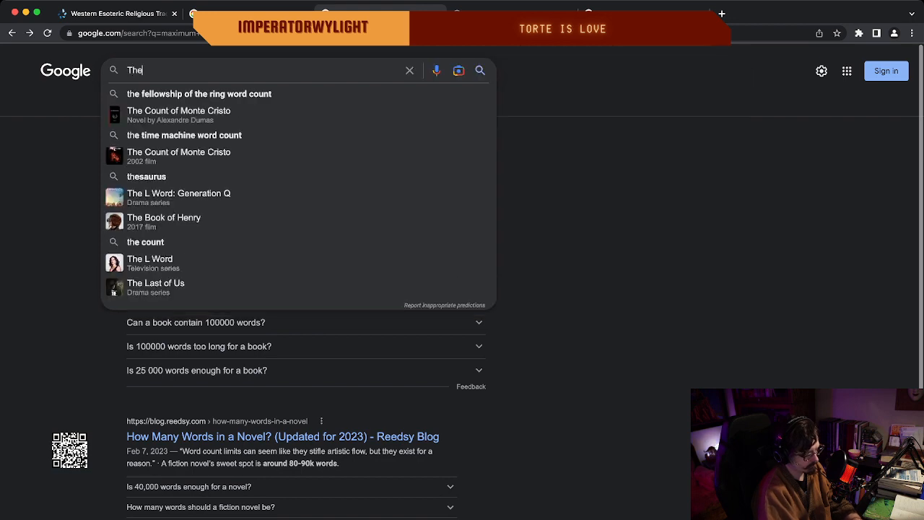
{"action": "type", "text": " incredibl"}
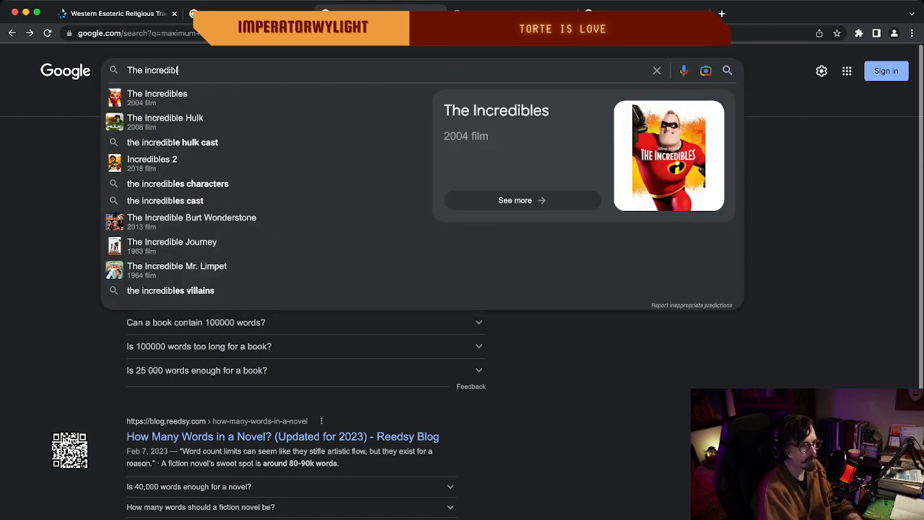
{"action": "type", "text": "e hulk"}
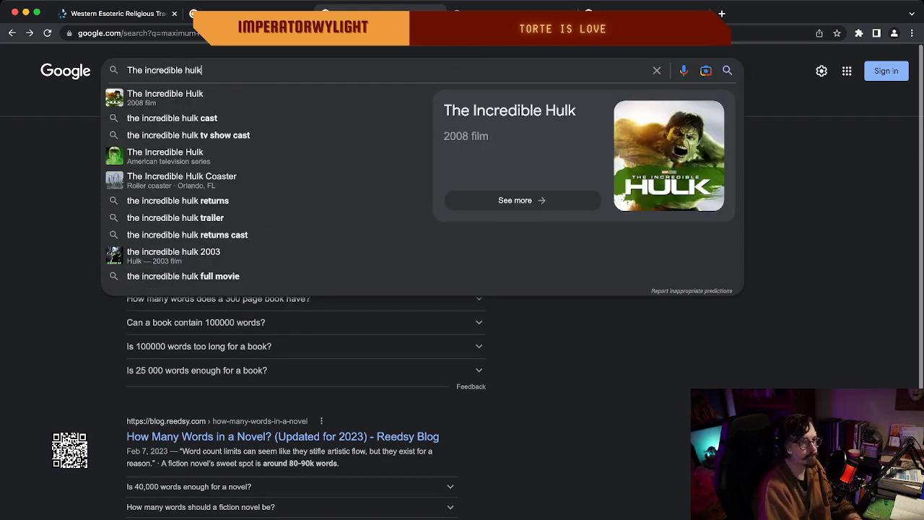
{"action": "key", "text": "Return"}
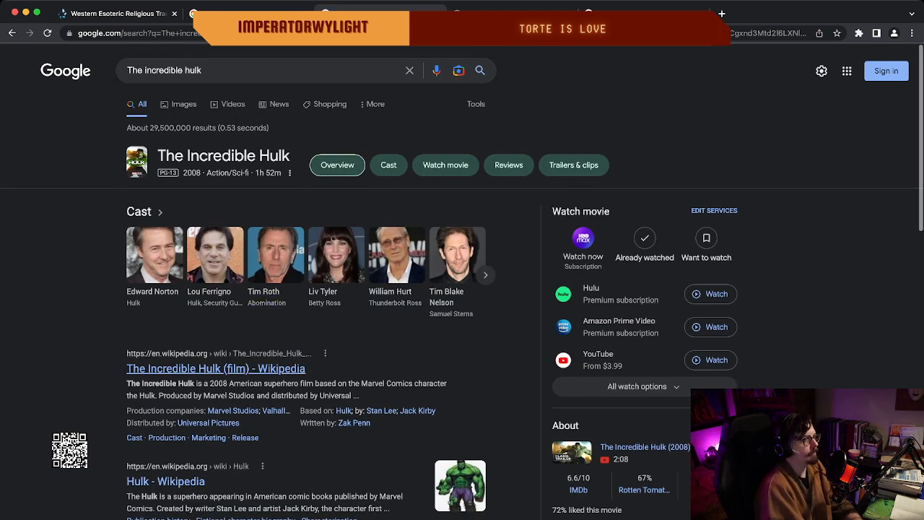
{"action": "left_click", "coordinate": [216, 369]}
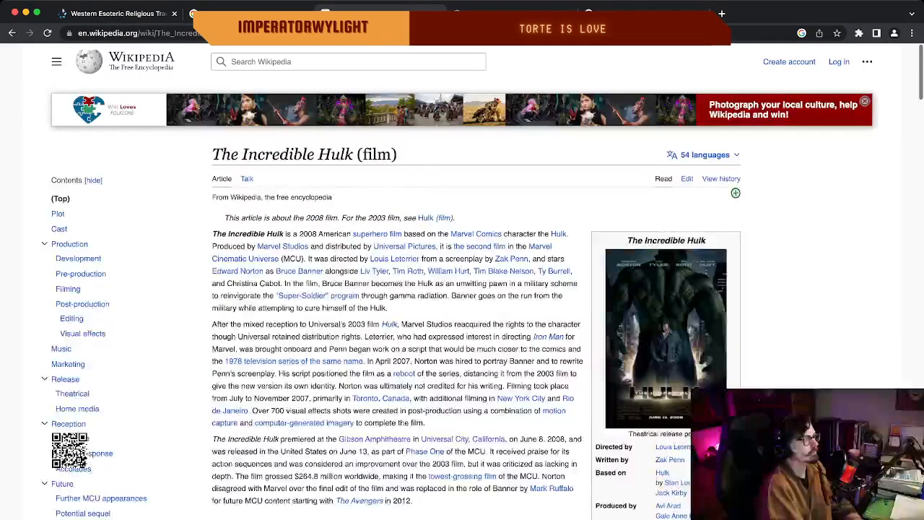
Skim the film article's introduction, infobox, Plot and Cast sections, and return to its beginning.
{"action": "scroll", "coordinate": [462, 282], "scroll_direction": "down", "scroll_amount": 1}
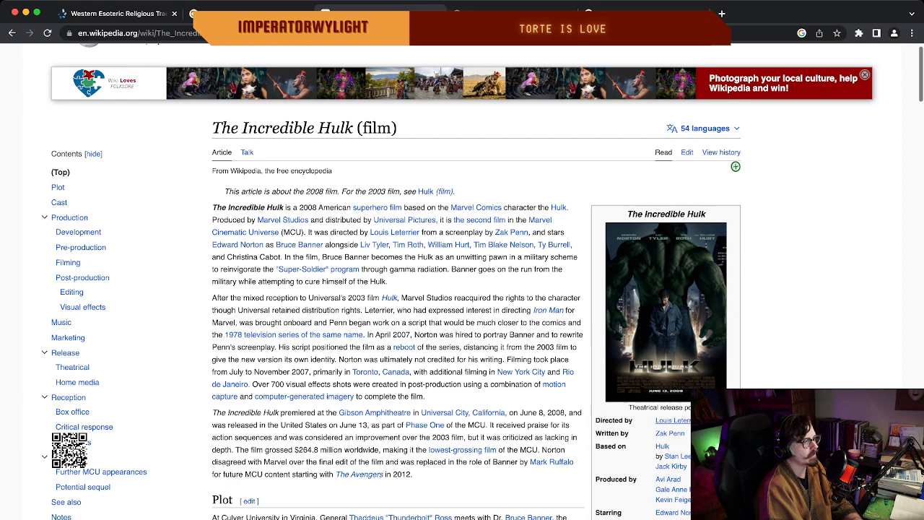
{"action": "scroll", "coordinate": [462, 282], "scroll_direction": "down", "scroll_amount": 1}
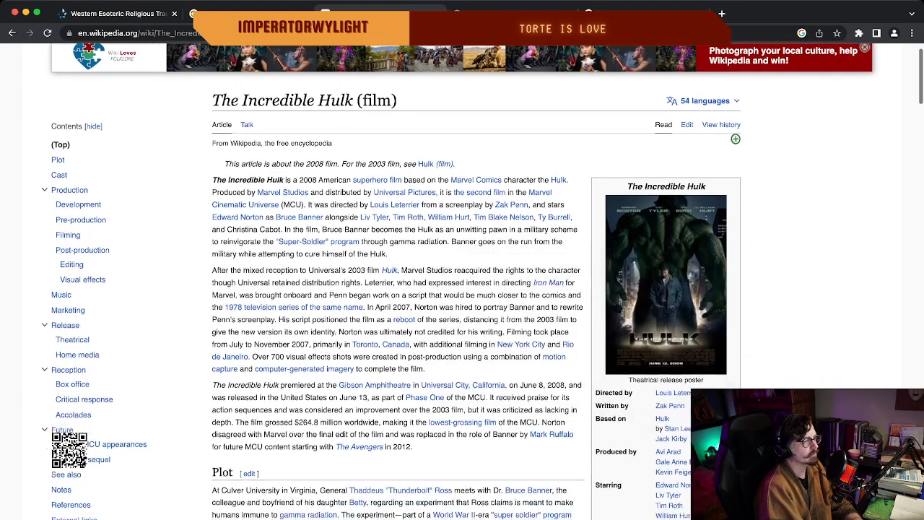
{"action": "scroll", "coordinate": [462, 282], "scroll_direction": "up", "scroll_amount": 2}
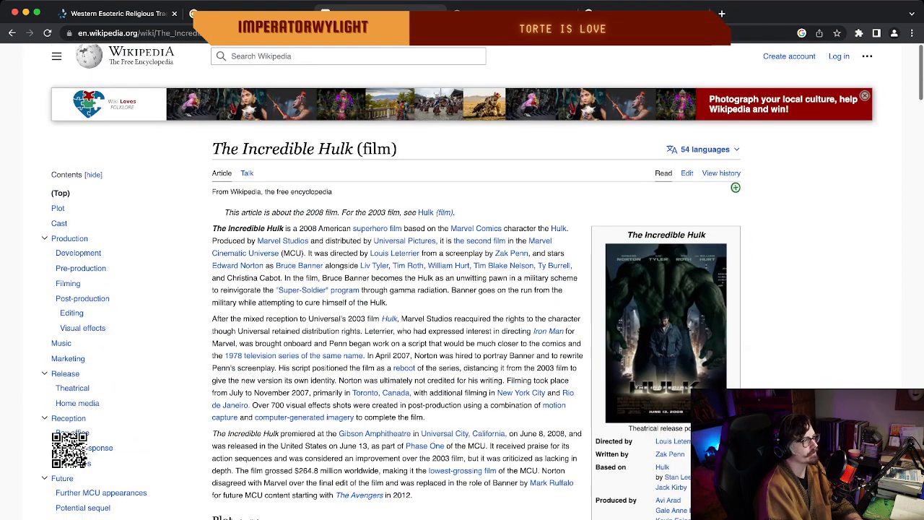
{"action": "scroll", "coordinate": [303, 175], "scroll_direction": "down", "scroll_amount": 5}
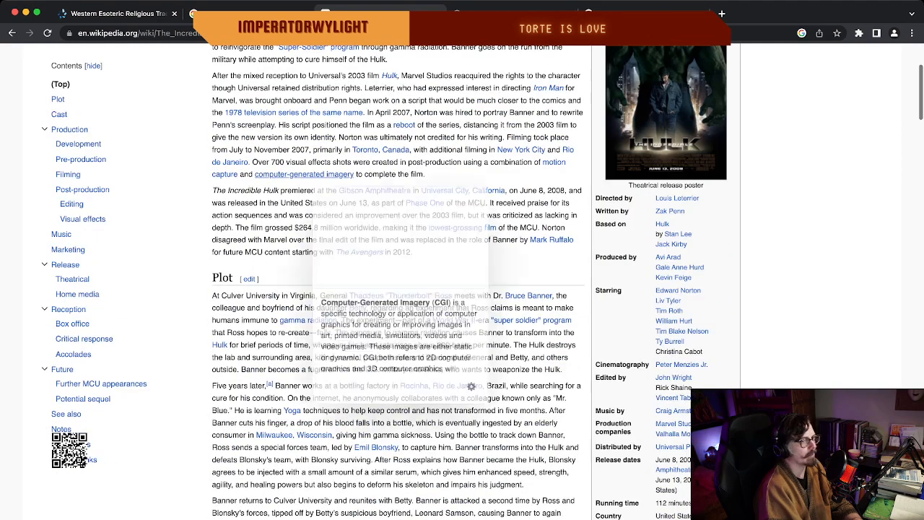
{"action": "scroll", "coordinate": [303, 175], "scroll_direction": "down", "scroll_amount": 10}
{"action": "scroll", "coordinate": [304, 174], "scroll_direction": "up", "scroll_amount": 15}
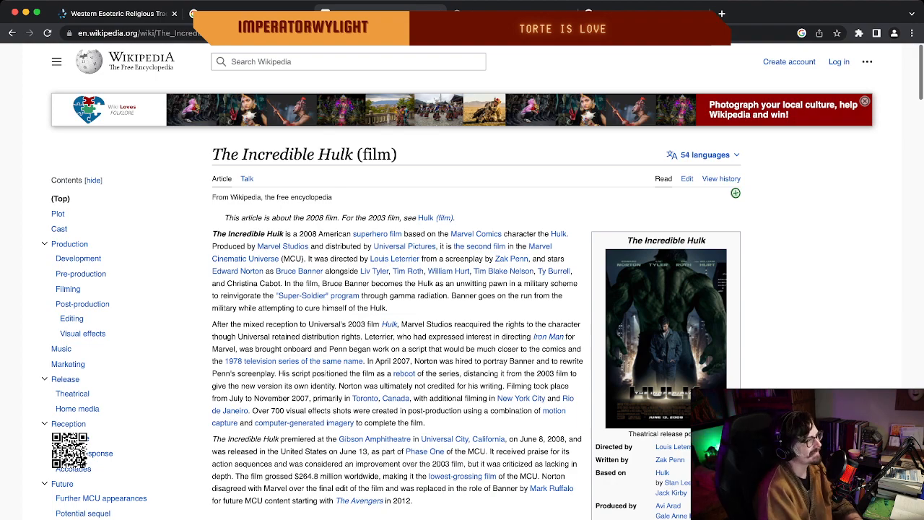
{"action": "scroll", "coordinate": [483, 284], "scroll_direction": "down", "scroll_amount": 2}
{"action": "scroll", "coordinate": [483, 285], "scroll_direction": "down", "scroll_amount": 10}
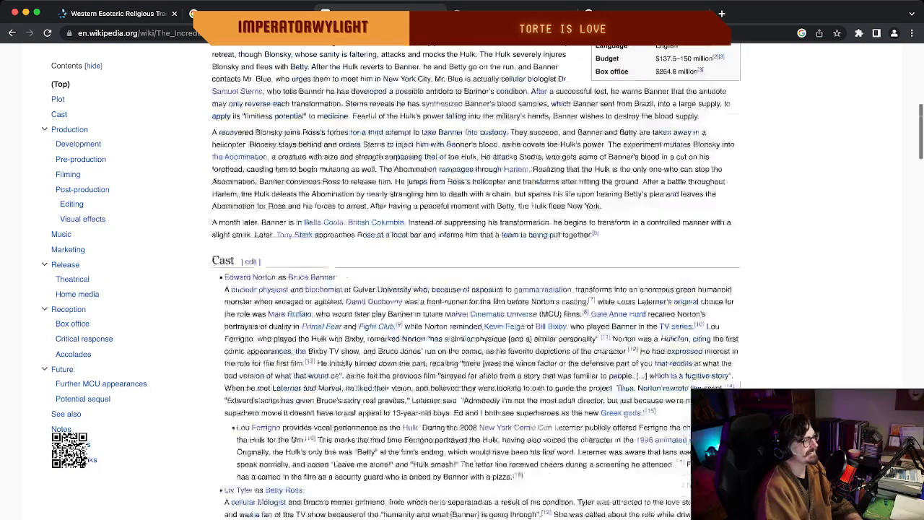
{"action": "scroll", "coordinate": [483, 285], "scroll_direction": "up", "scroll_amount": 9}
{"action": "scroll", "coordinate": [483, 285], "scroll_direction": "up", "scroll_amount": 3}
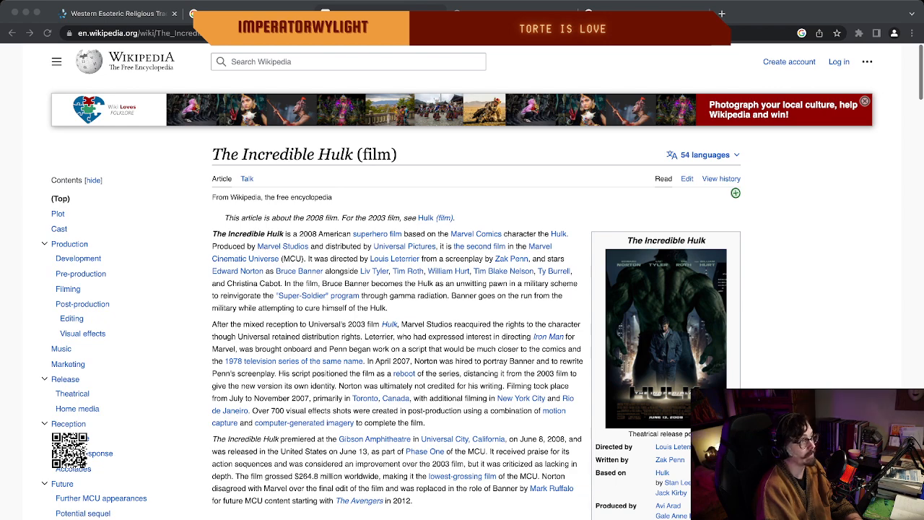
Switch to the American_Religions_Series_1_Part_1_Complete.doc PDF and look back over the periodical listings preceding the Converging Paths entry.
{"action": "key", "text": "ctrl+Tab"}
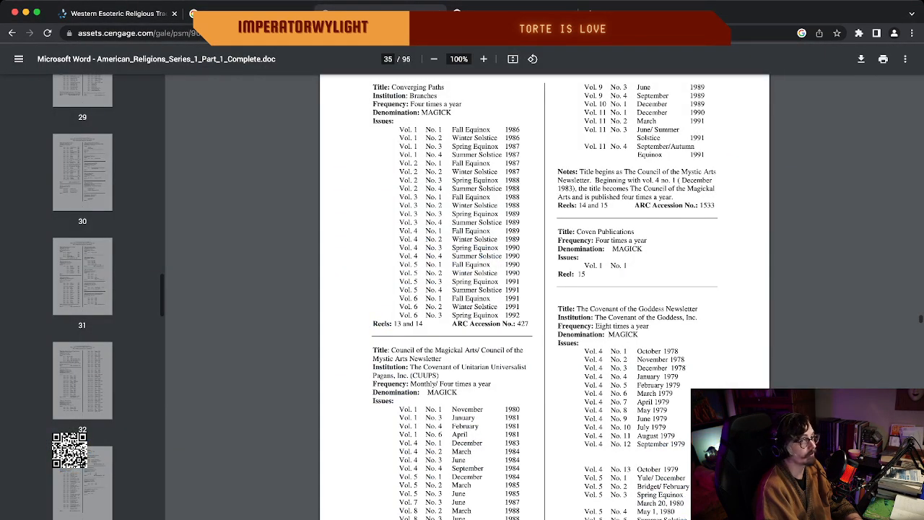
{"action": "scroll", "coordinate": [545, 296], "scroll_direction": "up", "scroll_amount": 5}
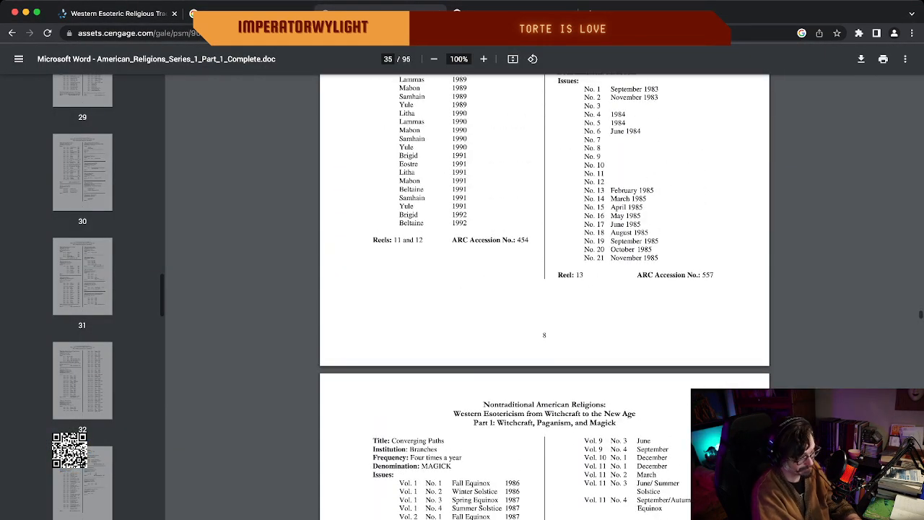